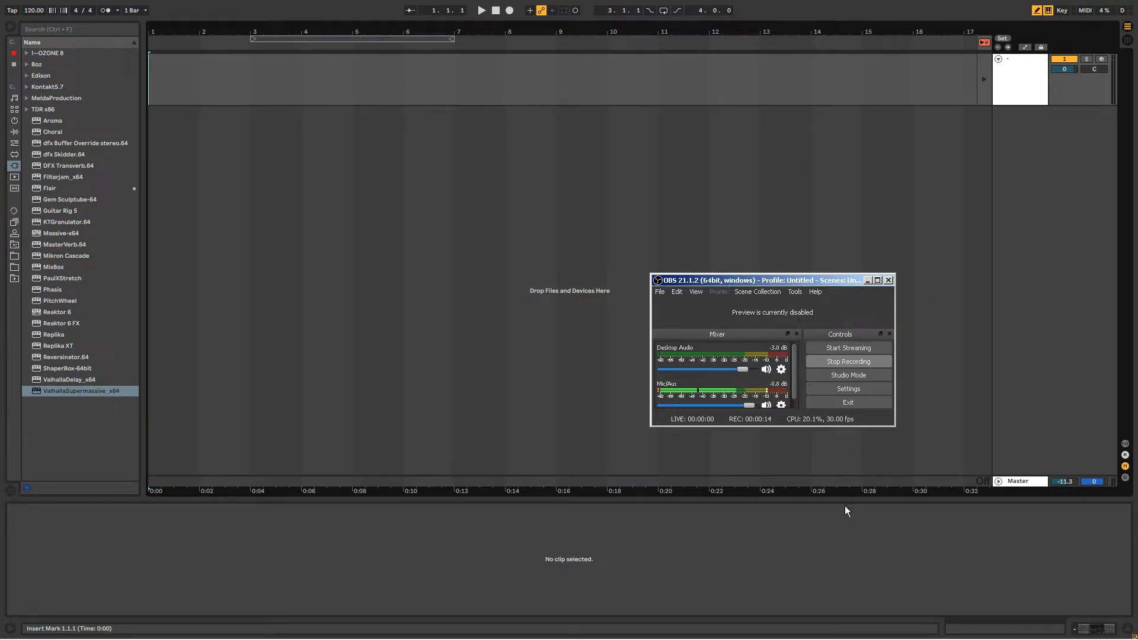
pyautogui.moveTo(943, 613); pyautogui.dragTo(1137, 494)
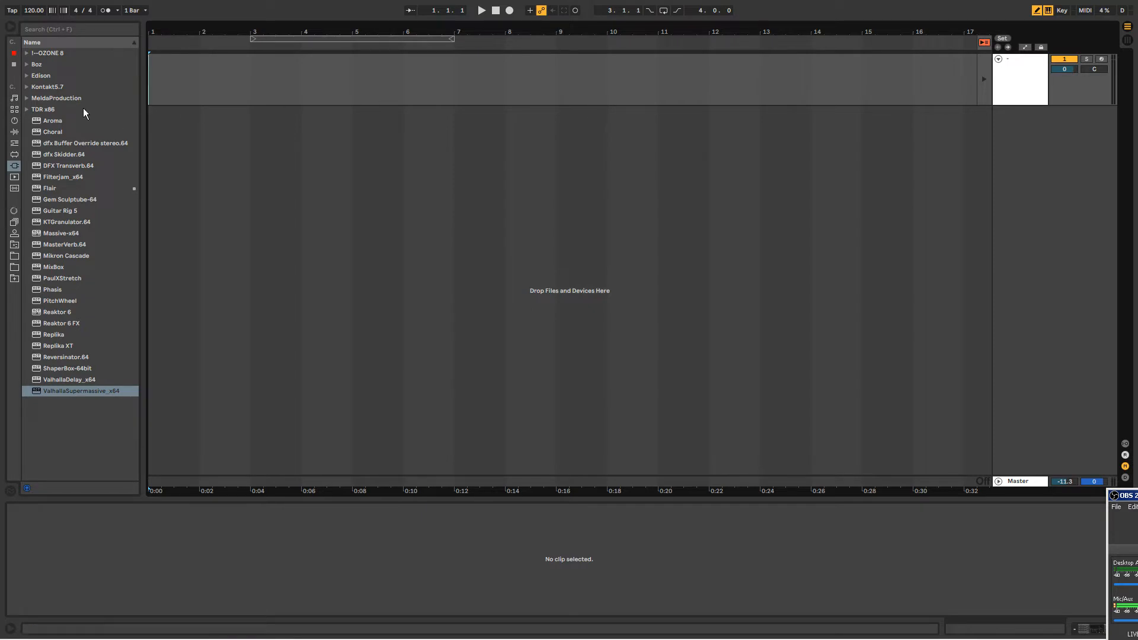
pyautogui.click(1018, 69)
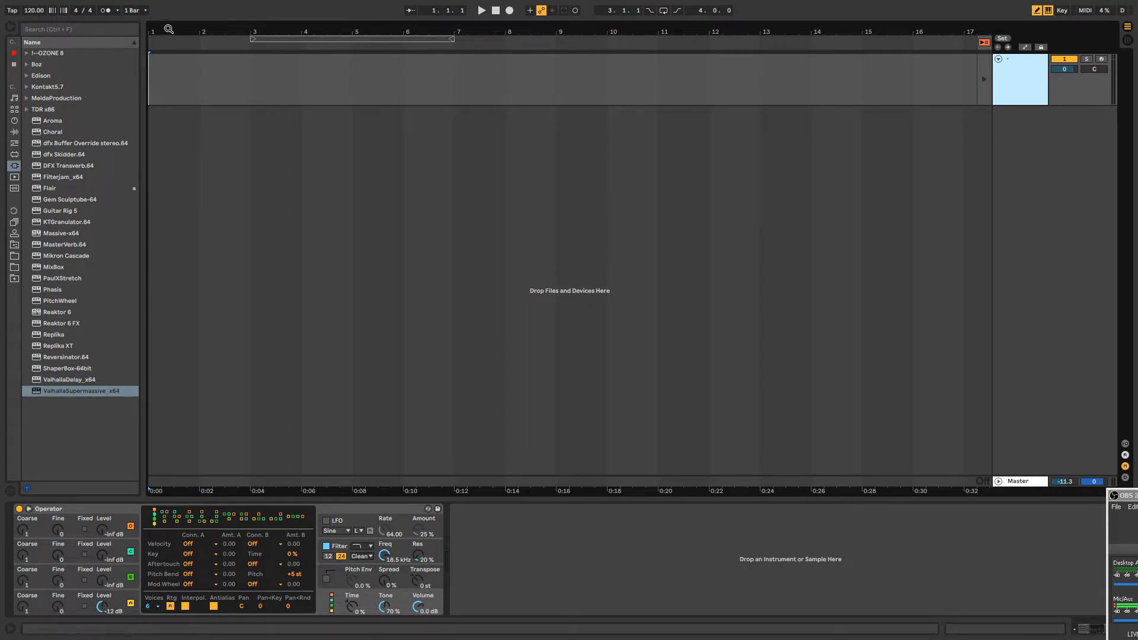
pyautogui.moveTo(153, 28); pyautogui.dragTo(154, 76)
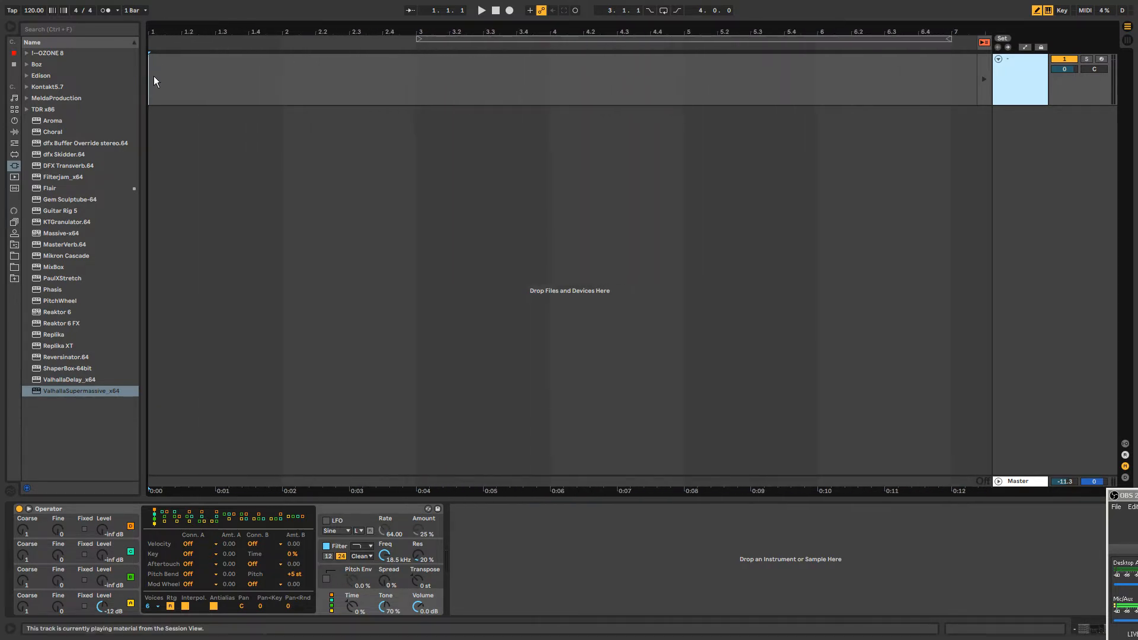
pyautogui.moveTo(364, 34); pyautogui.dragTo(212, 34)
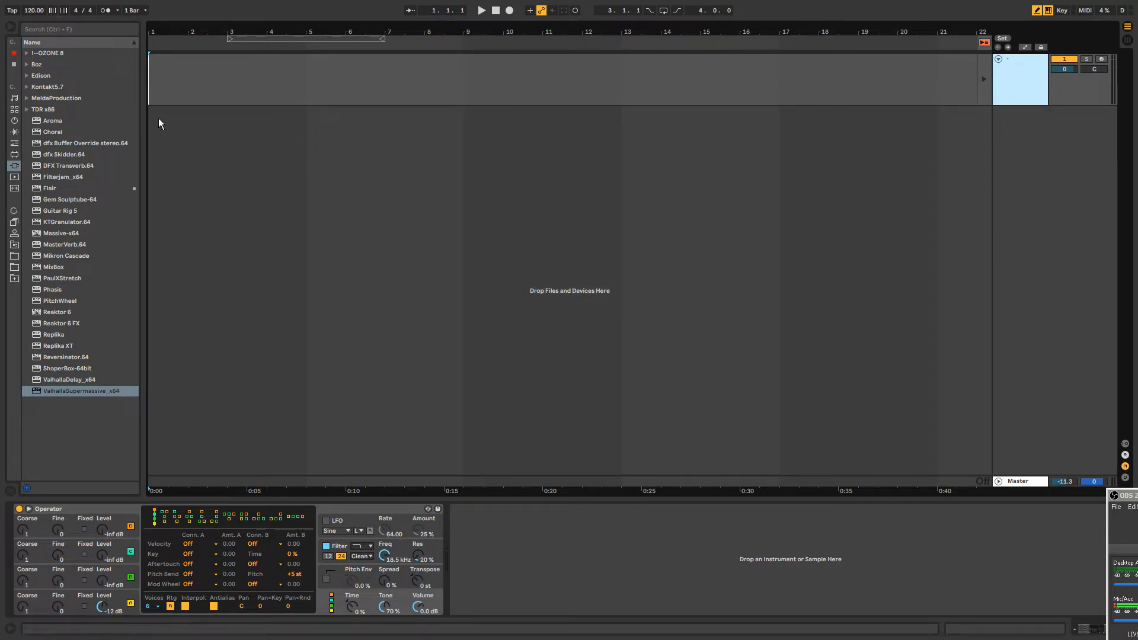
pyautogui.moveTo(150, 32); pyautogui.dragTo(150, 63)
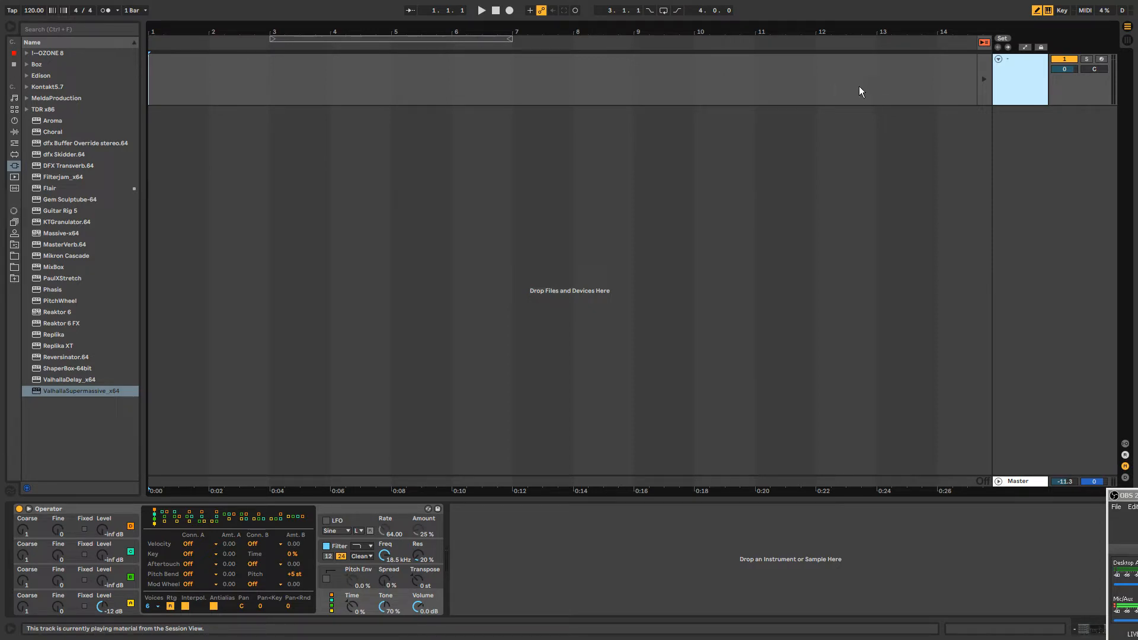
pyautogui.moveTo(833, 31); pyautogui.dragTo(770, 33)
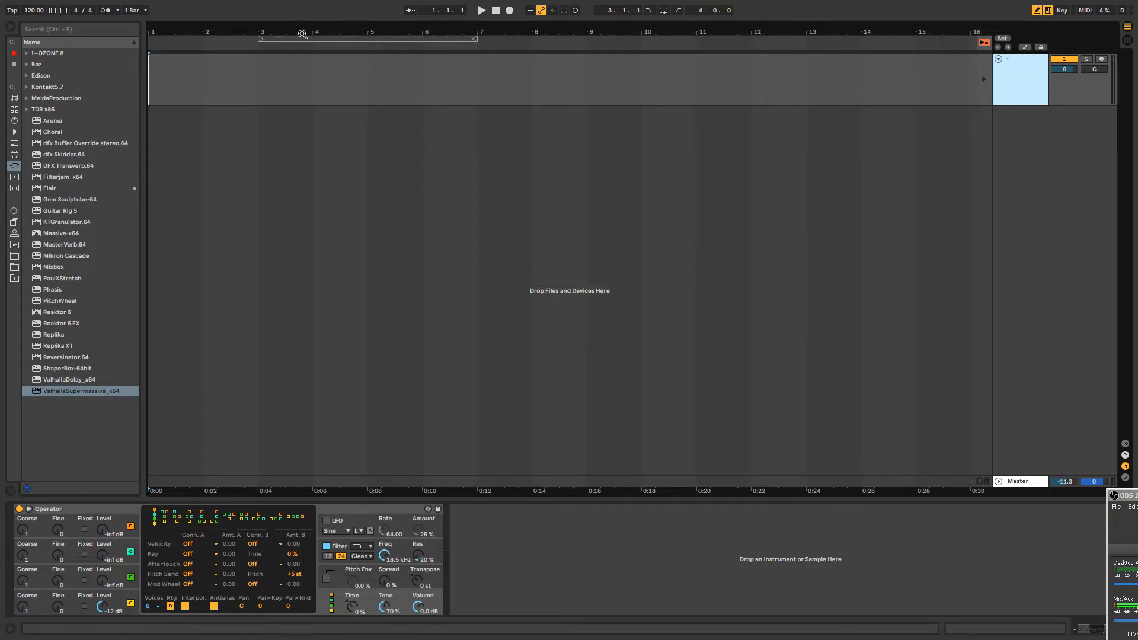
pyautogui.moveTo(303, 36); pyautogui.dragTo(151, 29)
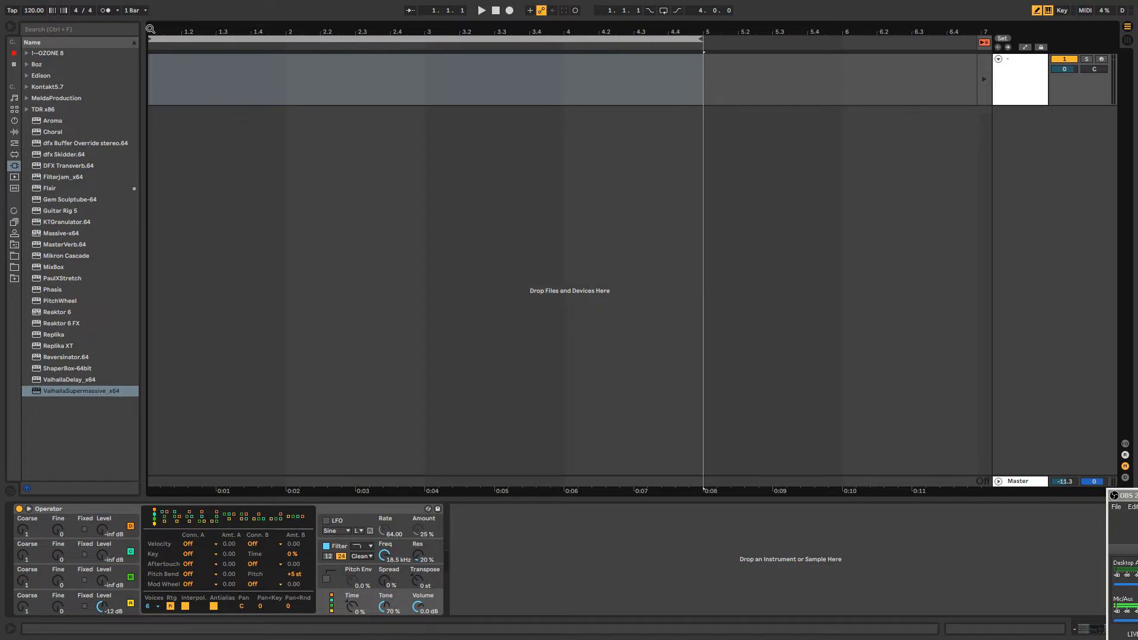
# Locate the Operator instrument in the browser and create an empty MIDI clip on its track from 1.1.1 to 1.2.4.
pyautogui.click(15, 120)
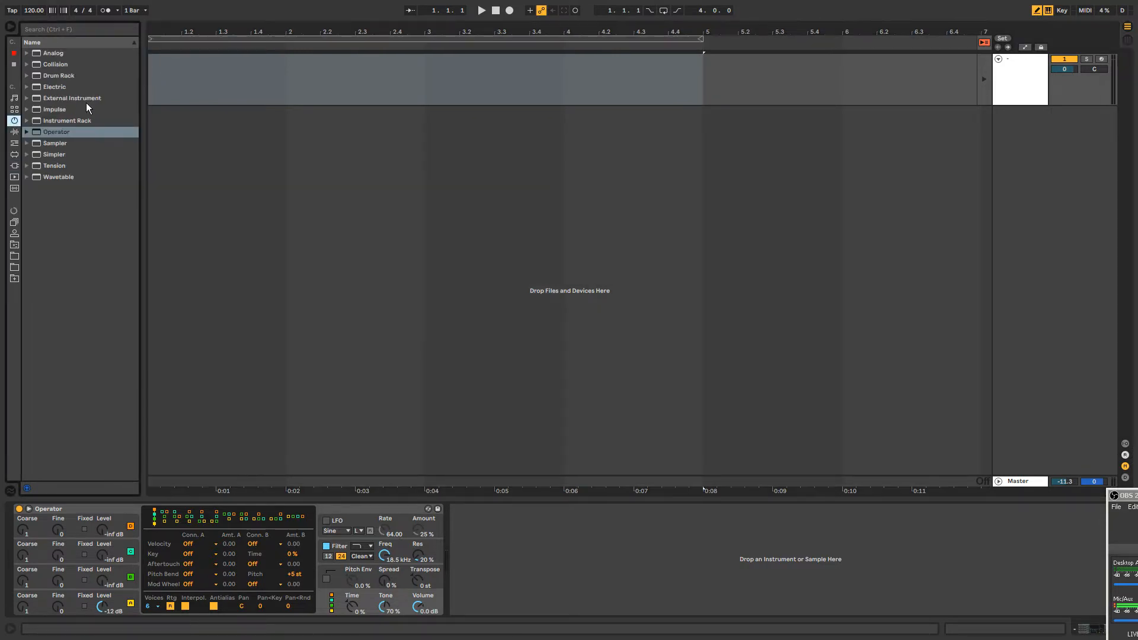
pyautogui.moveTo(55, 133); pyautogui.dragTo(142, 118)
pyautogui.moveTo(210, 85); pyautogui.dragTo(139, 26)
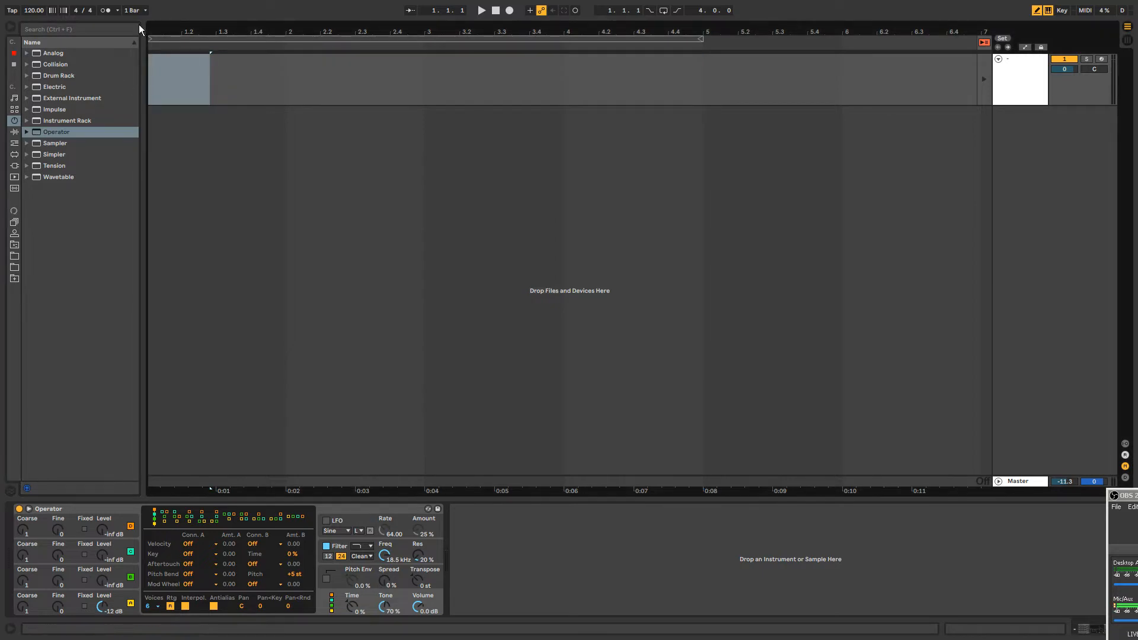
pyautogui.hotkey('ctrl', 'shift', 'm')
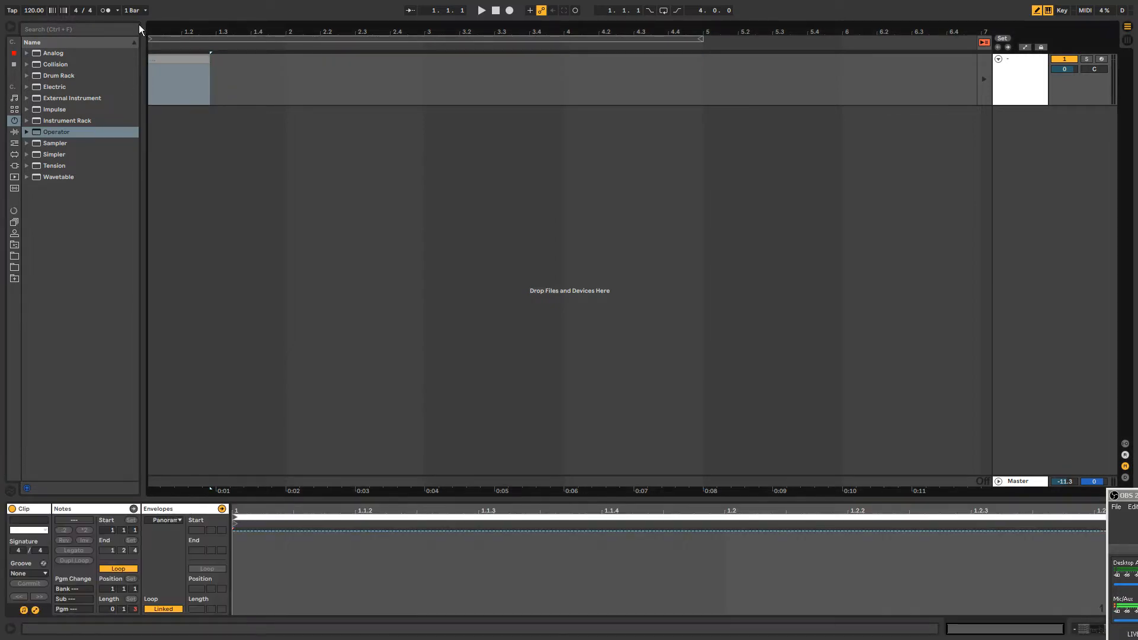
# Add a short C4 note at the start of the MIDI clip and turn off Draw Mode.
pyautogui.click(981, 80)
pyautogui.click(103, 513)
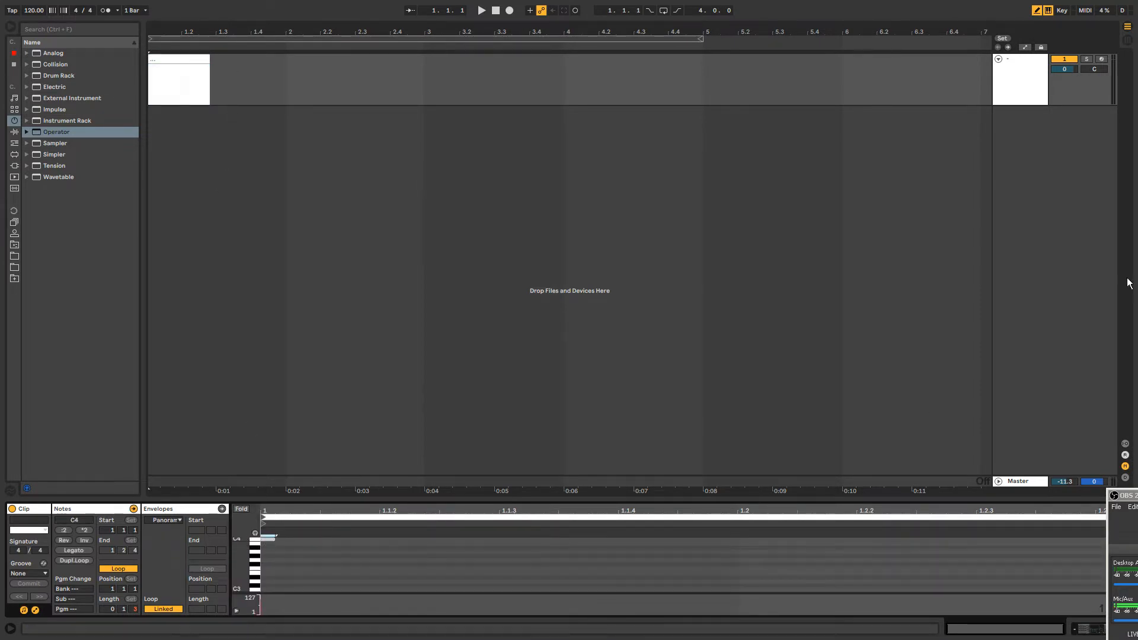
pyautogui.press('b')
# Shape Operator's oscillator A envelope with a 36.1 ms decay and -63 dB sustain, and play the clip.
pyautogui.click(1015, 65)
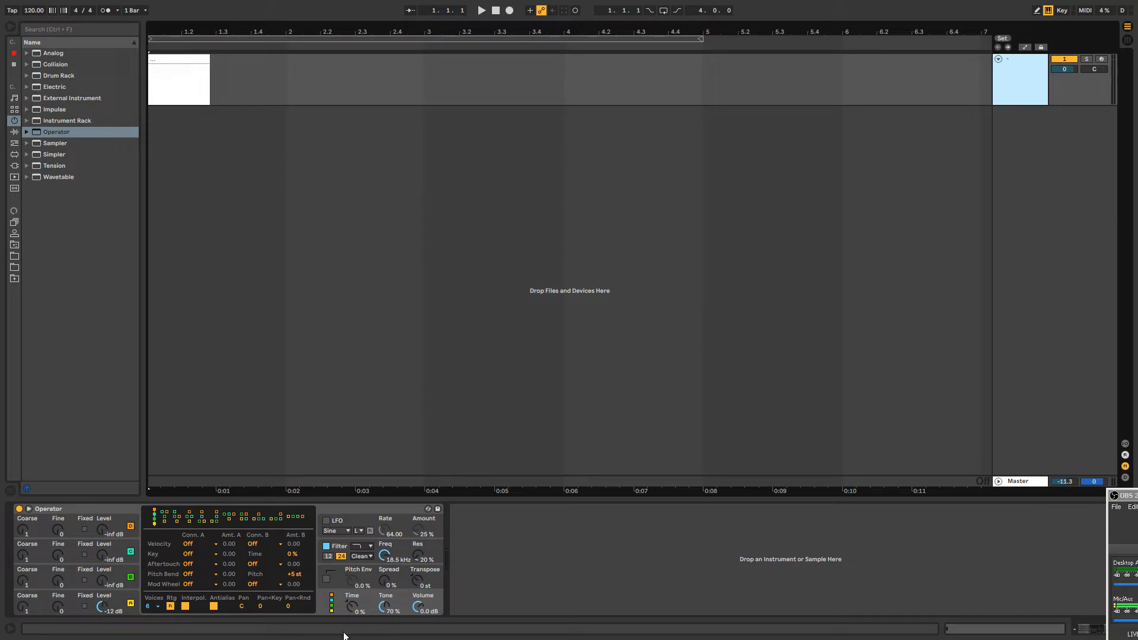
pyautogui.click(116, 597)
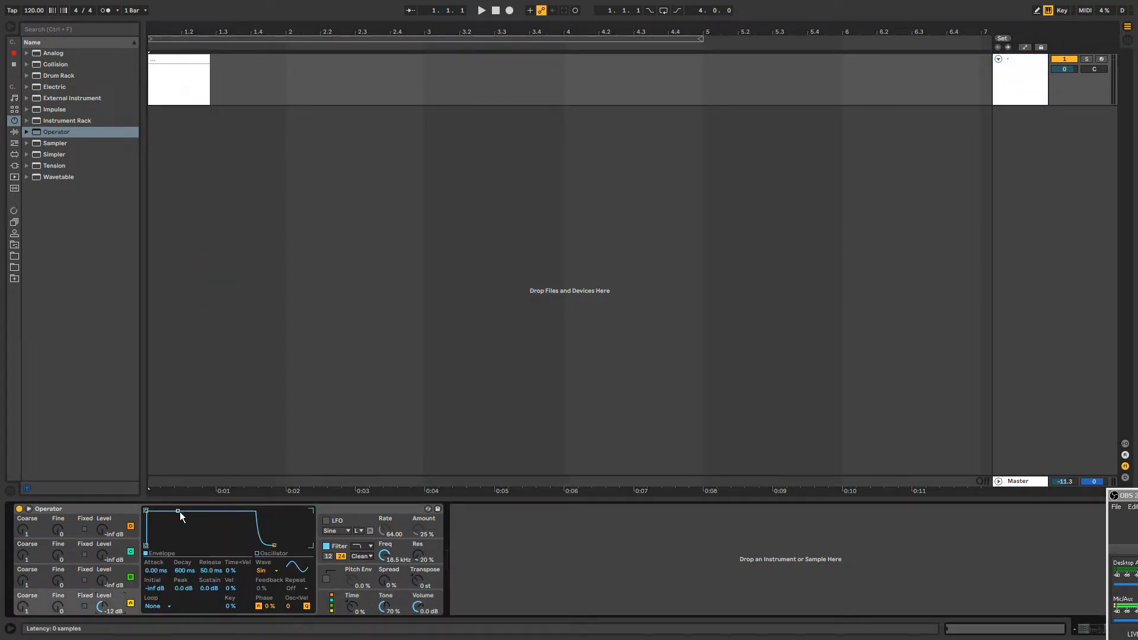
pyautogui.moveTo(180, 511); pyautogui.dragTo(164, 544)
pyautogui.click(190, 63)
pyautogui.press('space')
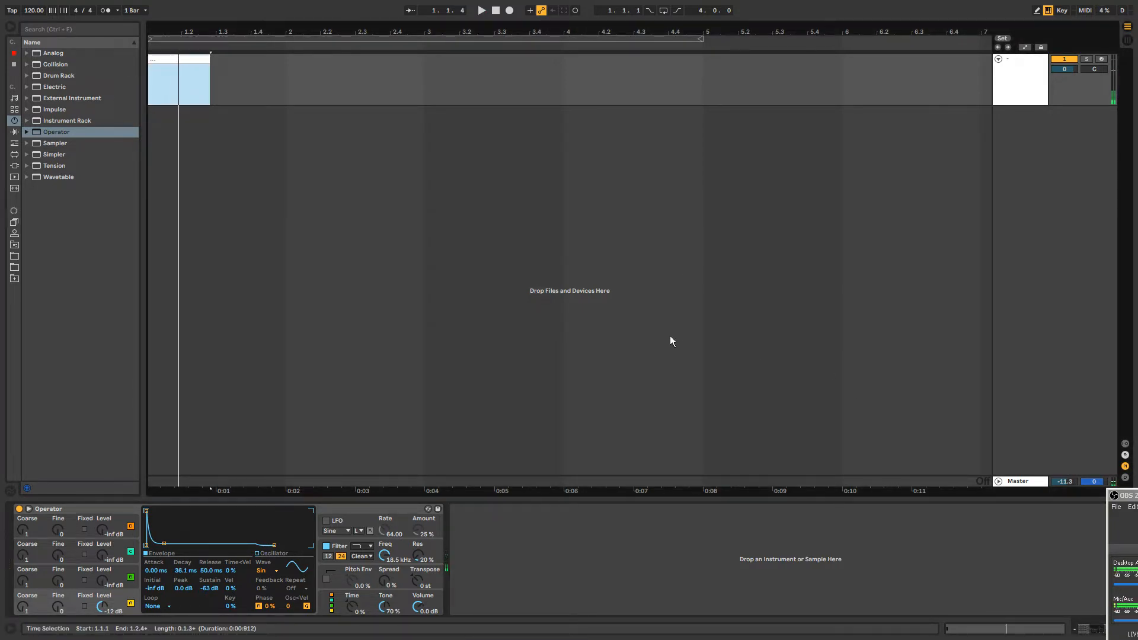
# Check the audio output device in the audio preferences and close them.
pyautogui.hotkey('ctrl', ',')
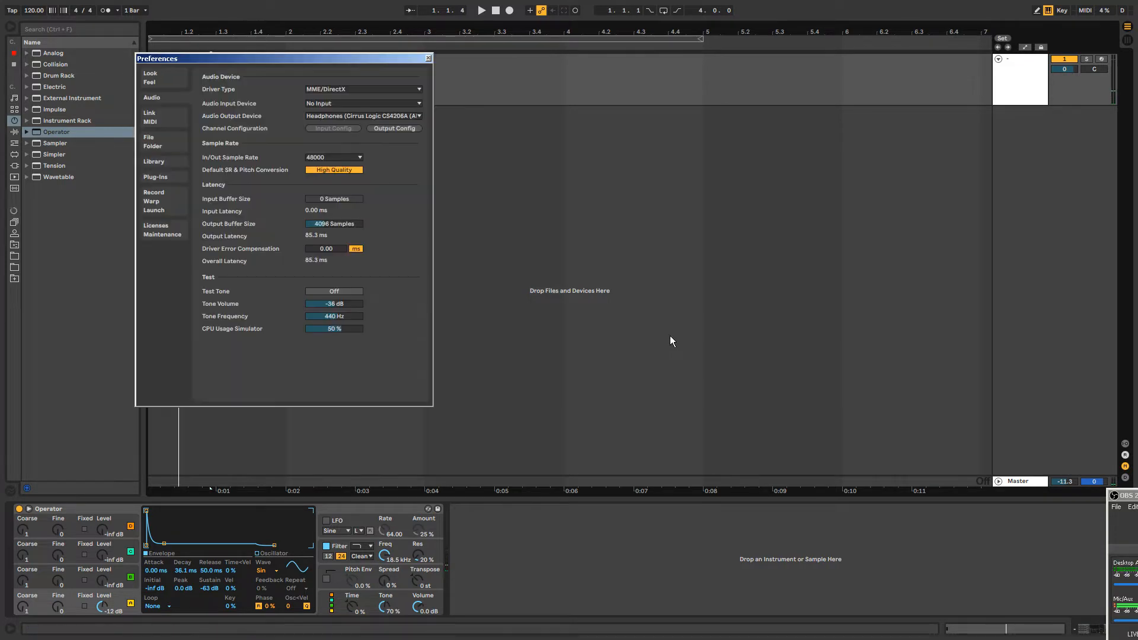
pyautogui.click(346, 117)
pyautogui.click(353, 75)
pyautogui.click(428, 59)
pyautogui.click(794, 304)
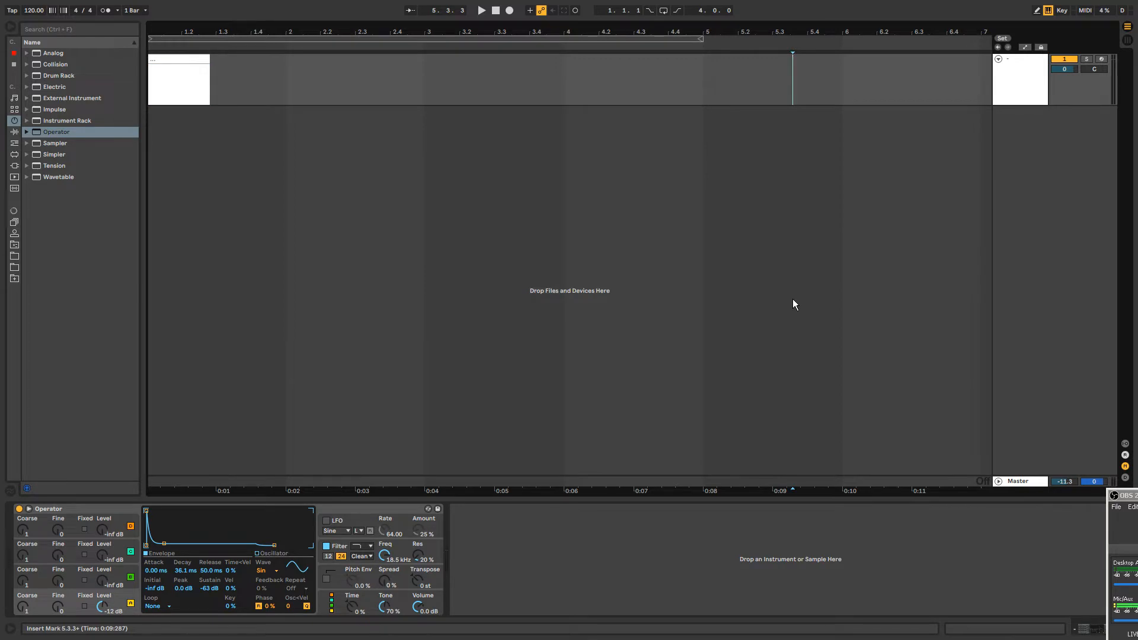
# Start playback and loop the MIDI clip's range from 1.1.1 to 1.2.4 in the arrangement.
pyautogui.press('Tab')
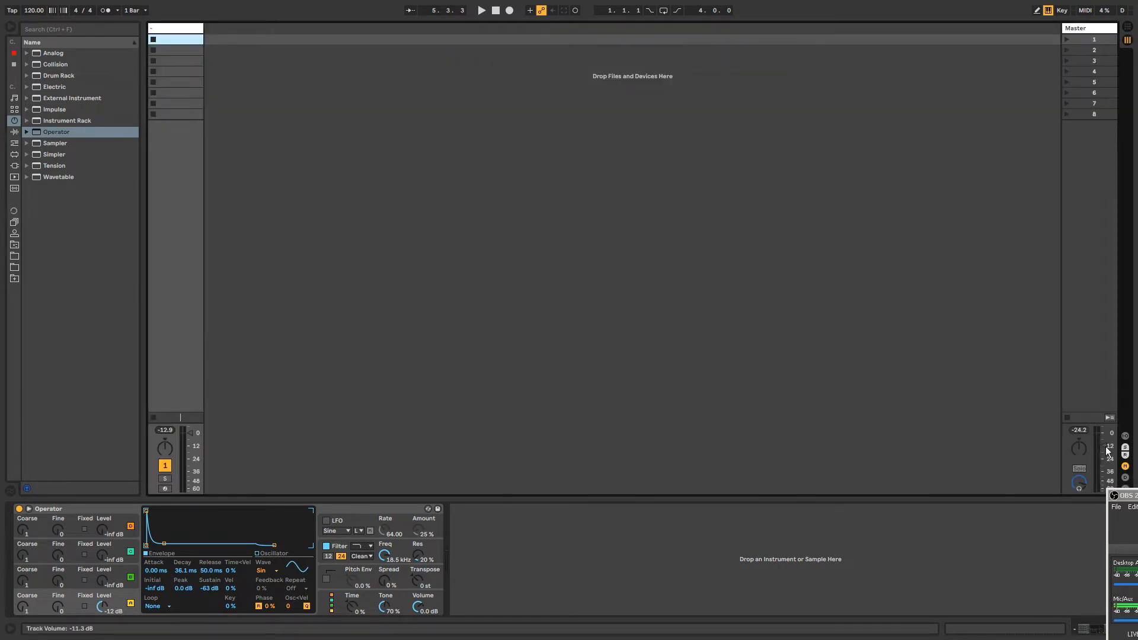
pyautogui.press('space')
pyautogui.press('Tab')
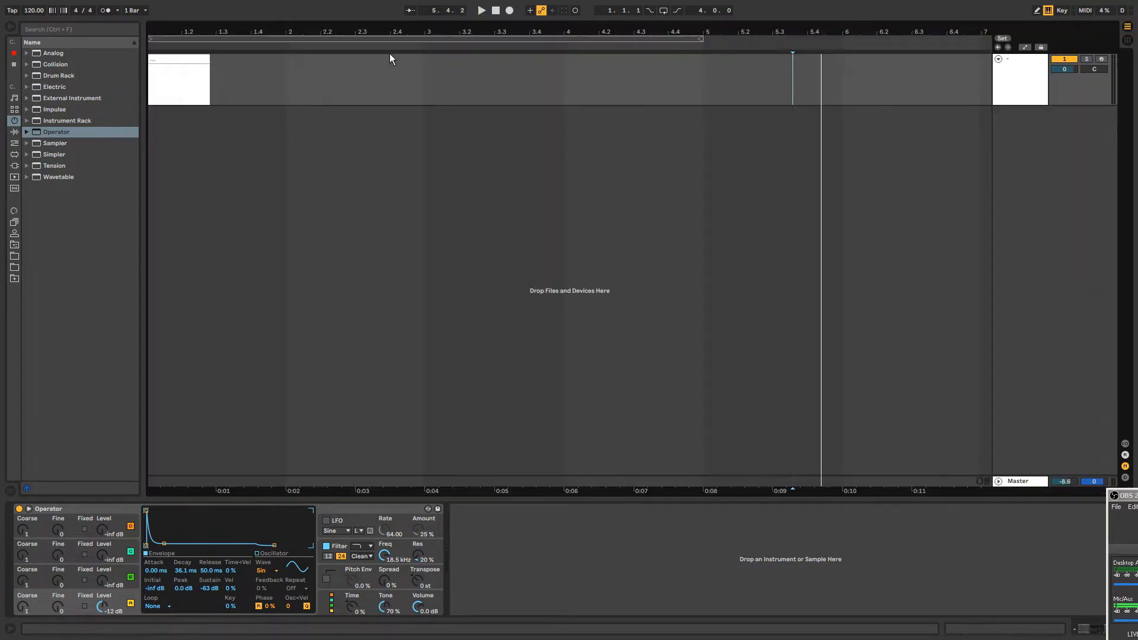
pyautogui.click(156, 56)
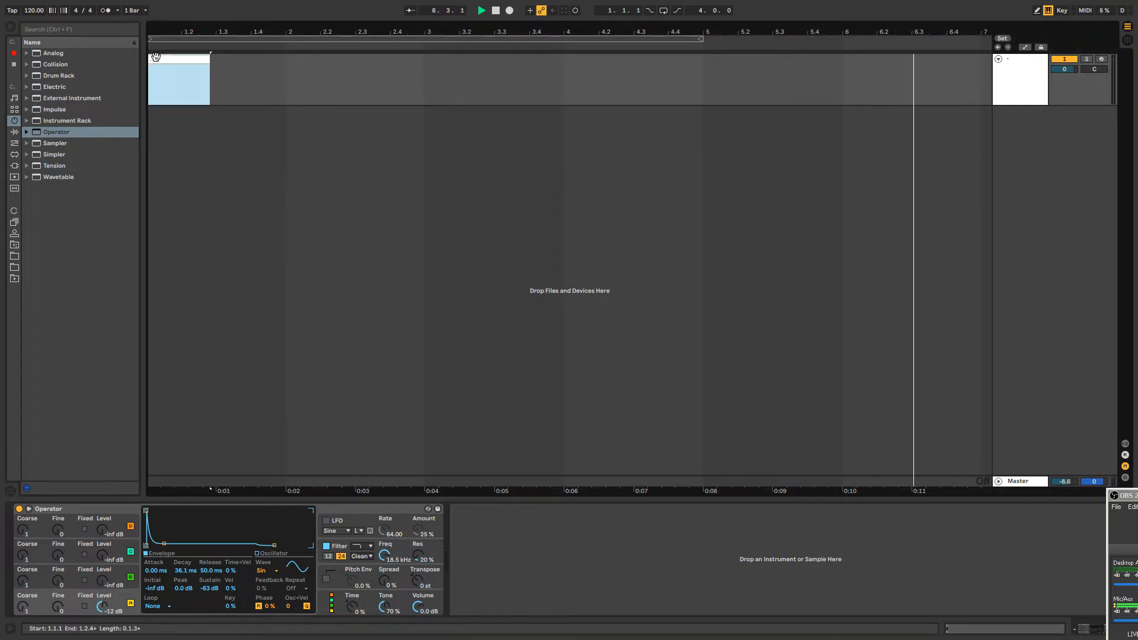
pyautogui.hotkey('ctrl', 'l')
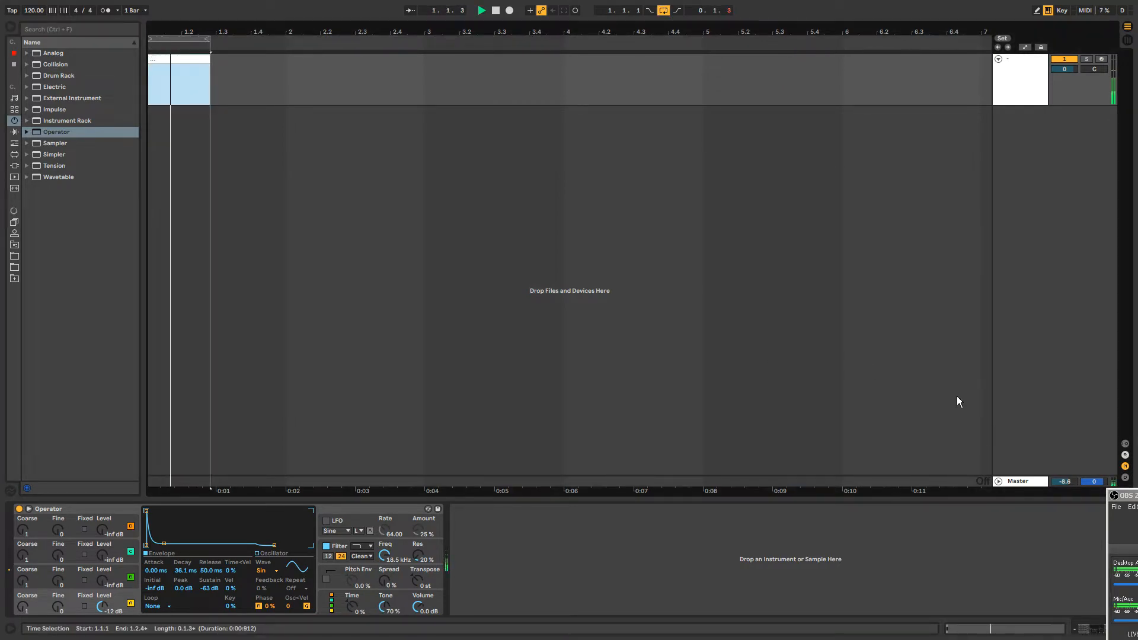
# Bring the OBS window into view to check the desktop audio level during playback.
pyautogui.moveTo(1122, 500); pyautogui.dragTo(701, 300)
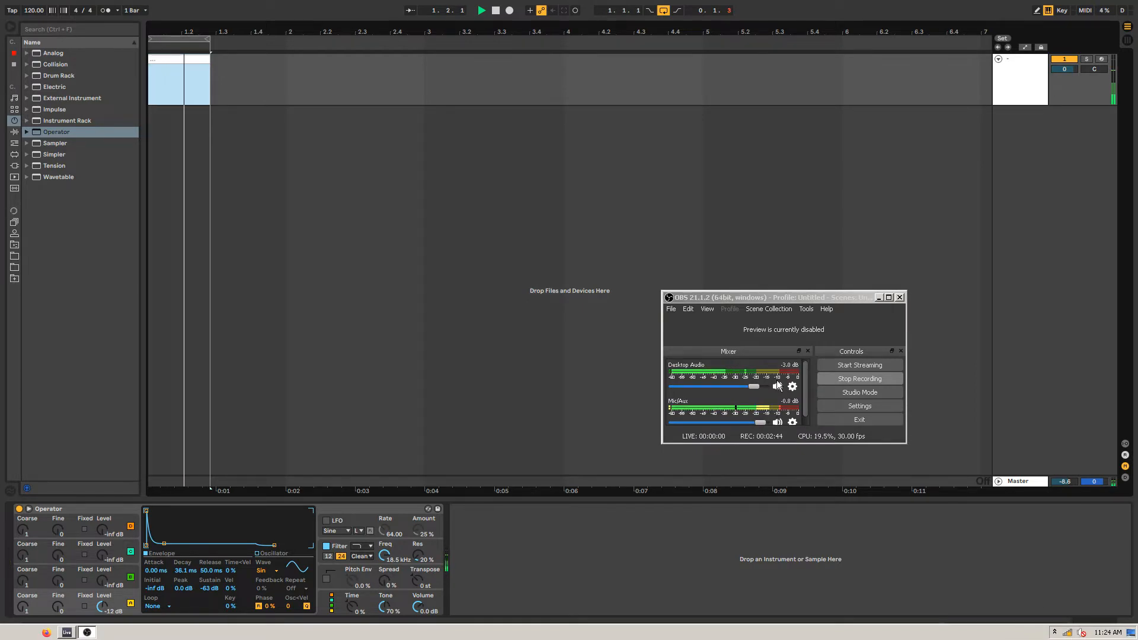
pyautogui.click(762, 298)
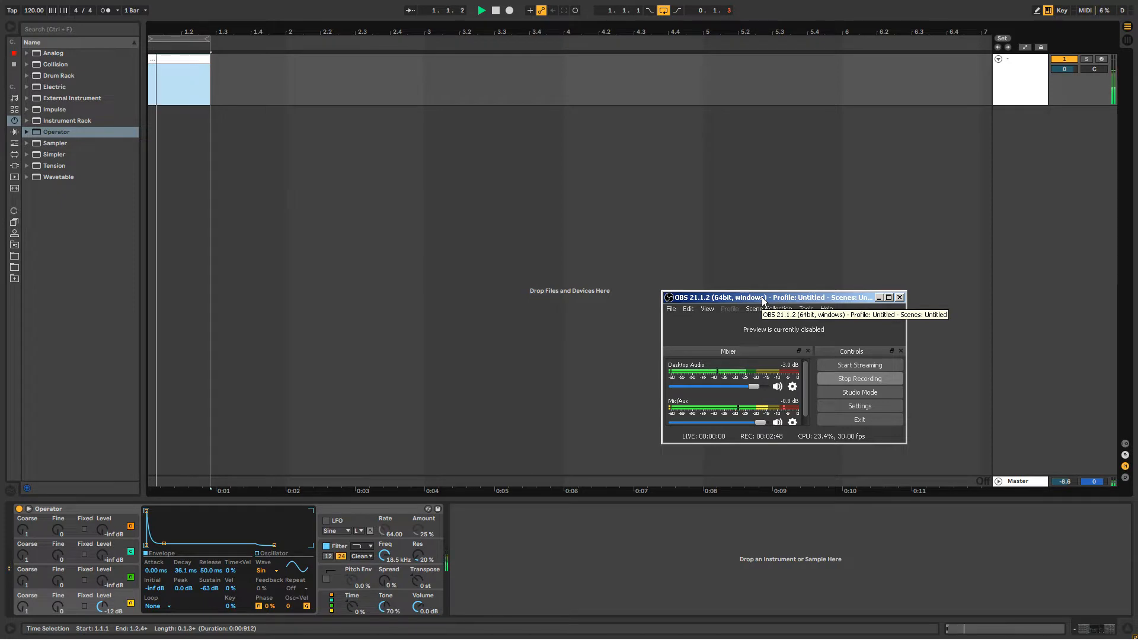
pyautogui.moveTo(763, 301); pyautogui.dragTo(823, 316)
pyautogui.moveTo(192, 33); pyautogui.dragTo(192, 40)
# Stop the looped playback with looping turned off, and add the Grain Delay effect after Operator on the track.
pyautogui.press('space')
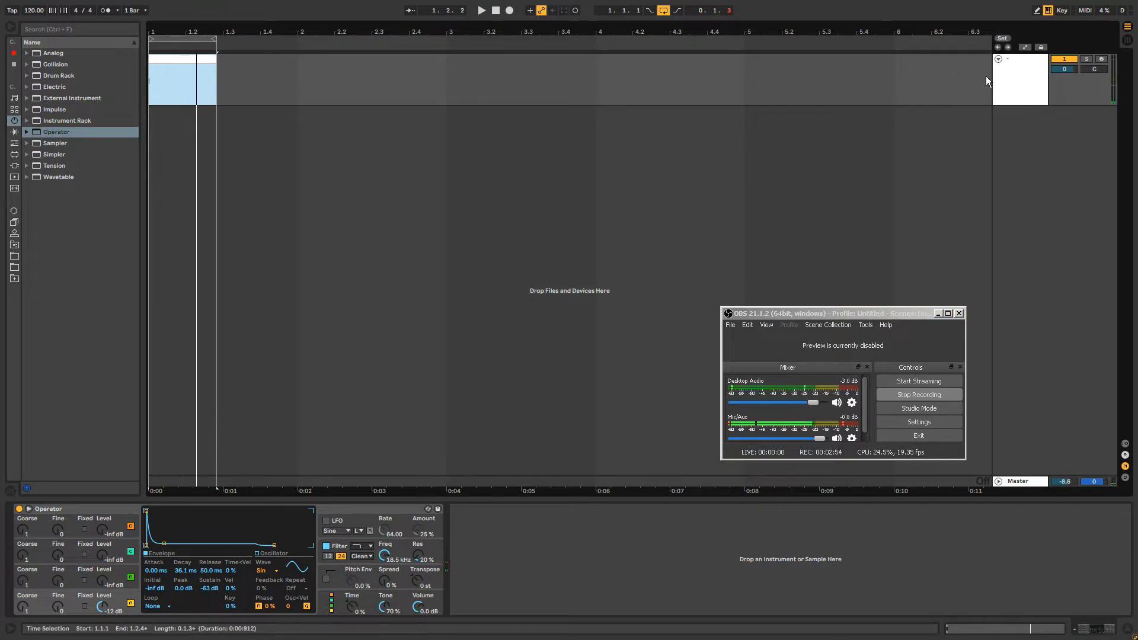
pyautogui.click(664, 11)
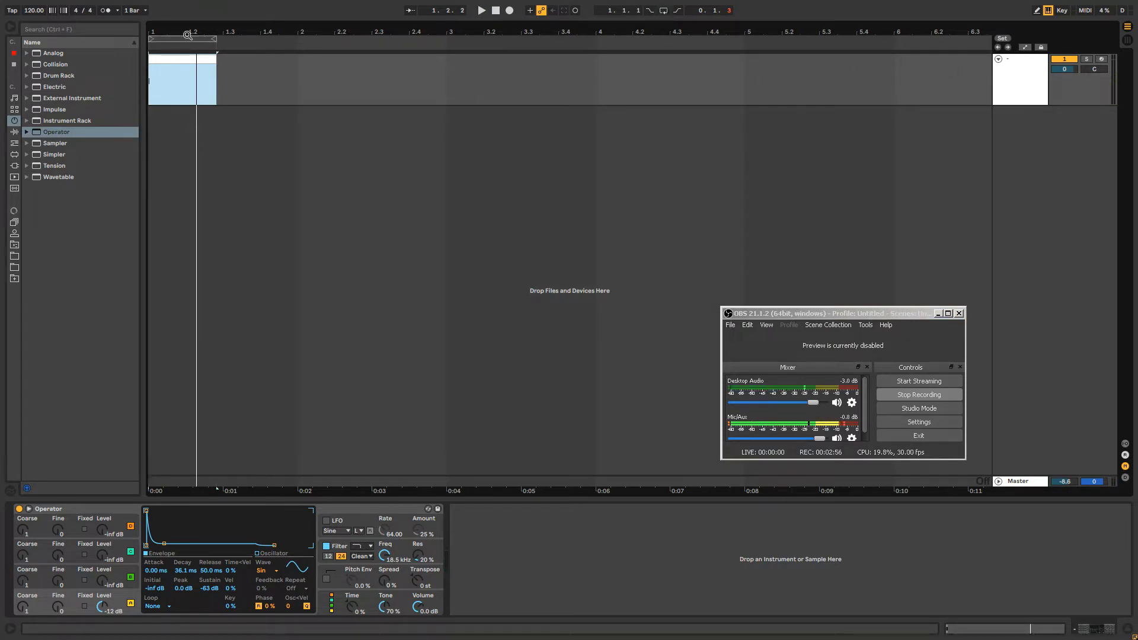
pyautogui.click(15, 133)
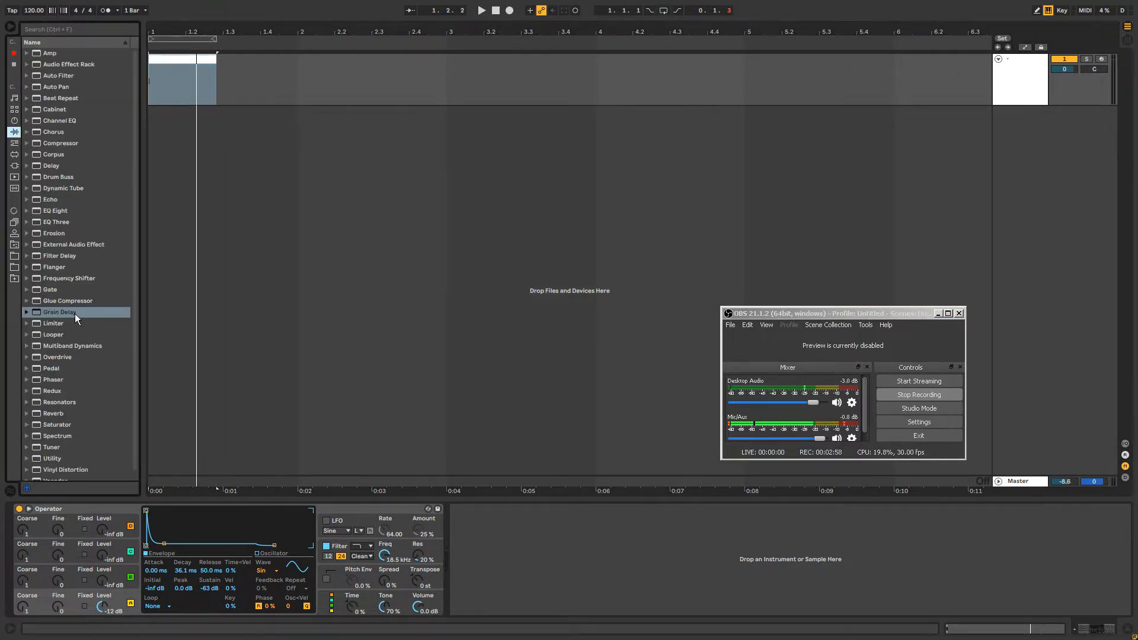
pyautogui.moveTo(50, 313); pyautogui.dragTo(175, 89)
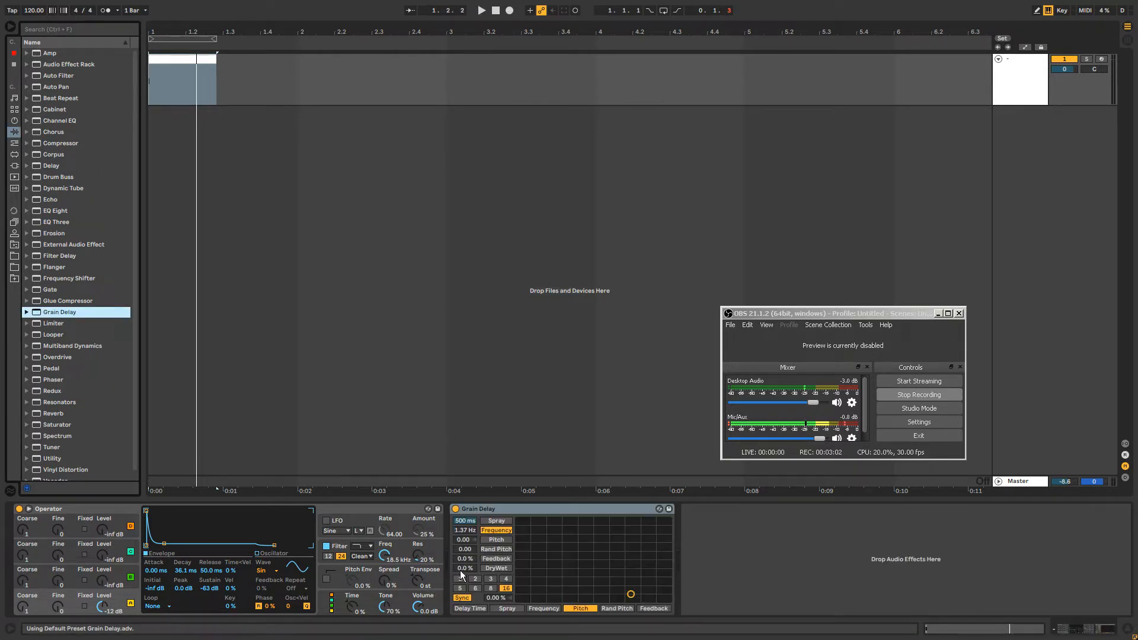
# Turn off the computer MIDI keyboard and show the automation of Grain Delay's Dry/Wet on the track.
pyautogui.click(204, 77)
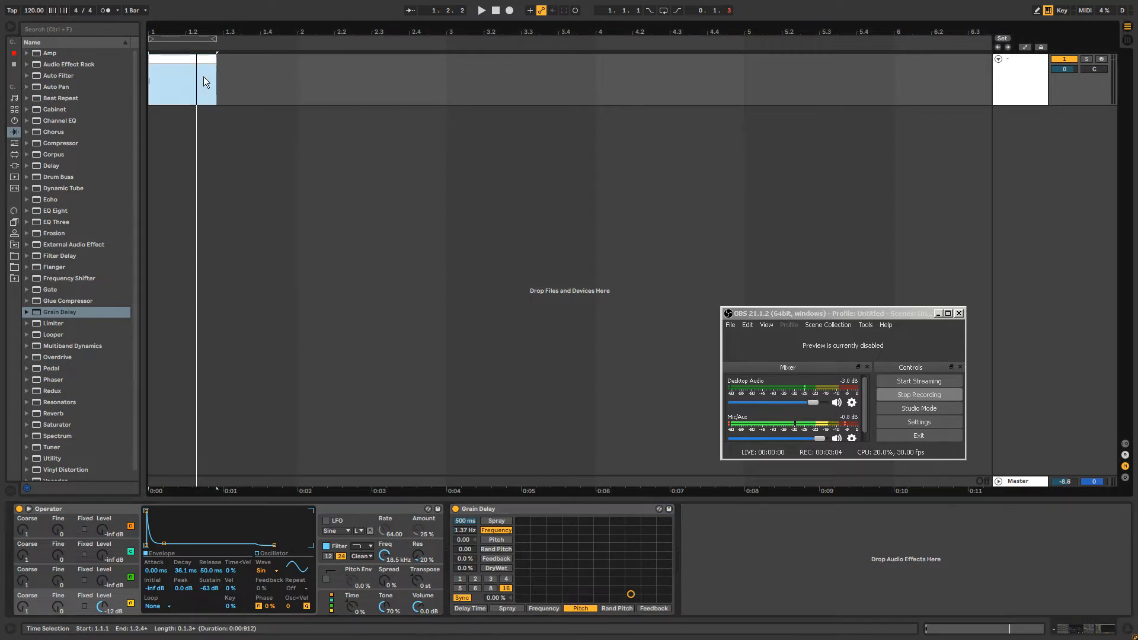
pyautogui.click(1048, 12)
pyautogui.click(237, 74)
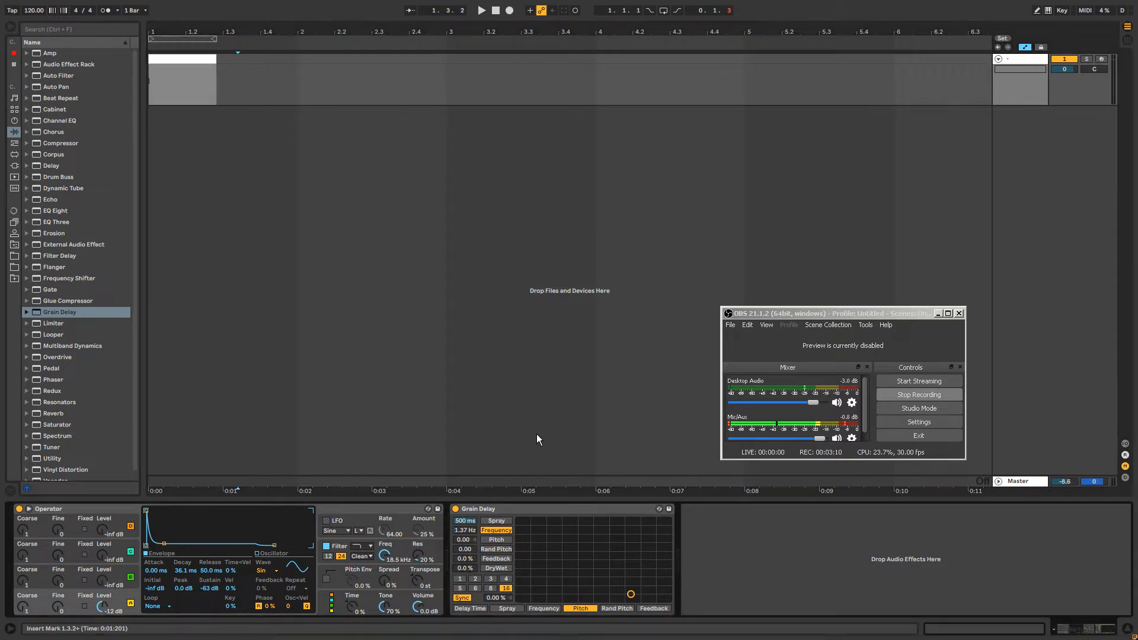
pyautogui.rightClick(474, 569)
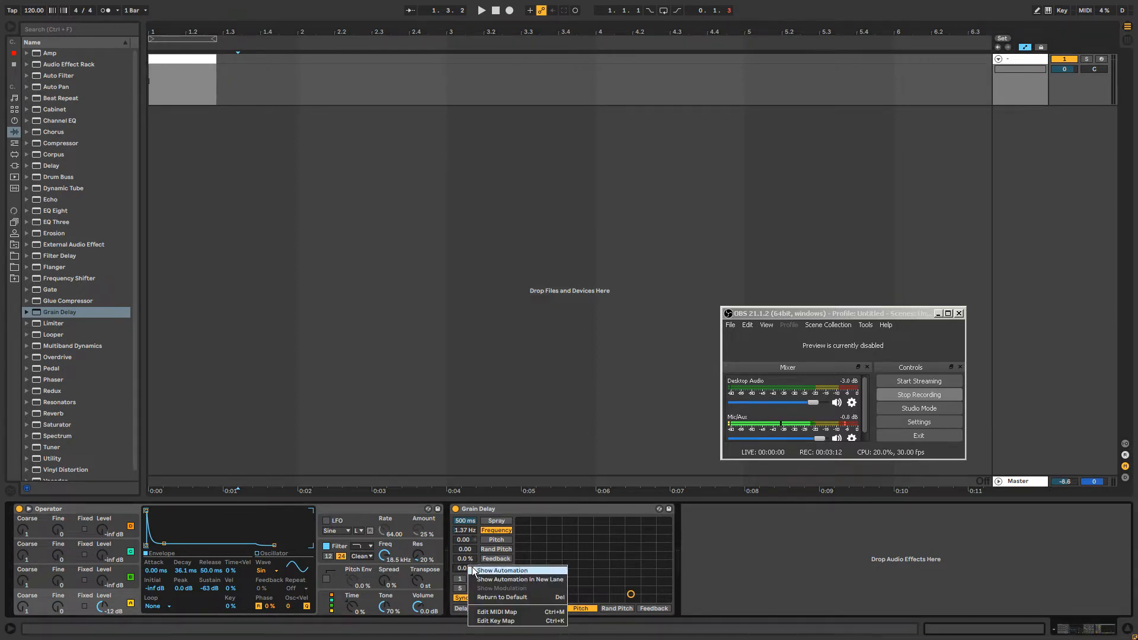
pyautogui.click(475, 571)
pyautogui.click(1024, 68)
pyautogui.click(1020, 99)
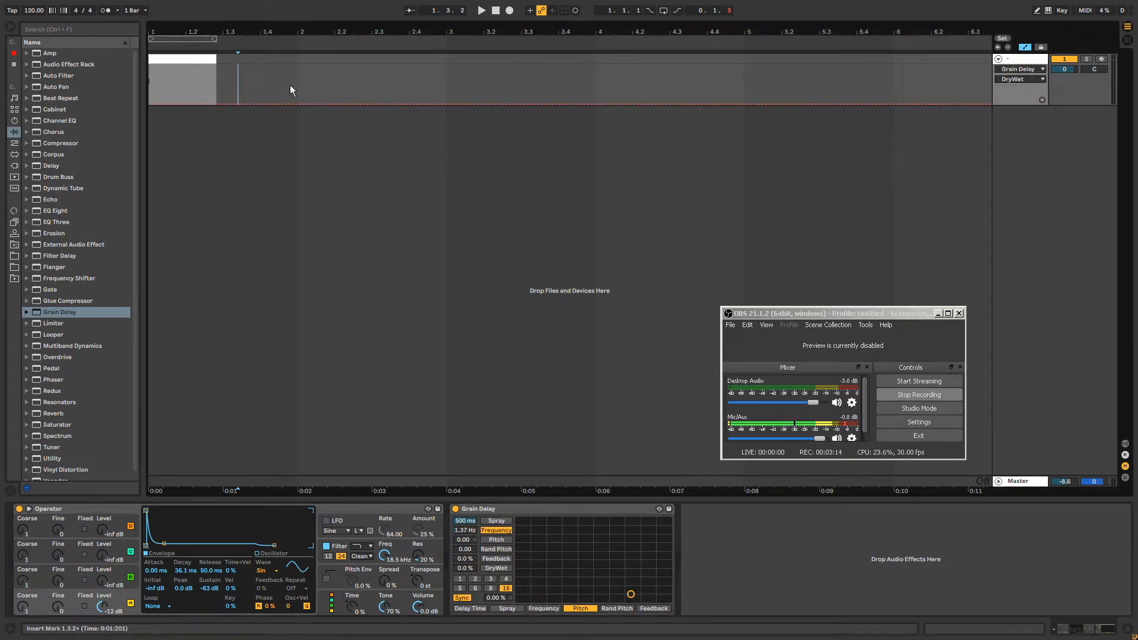
pyautogui.click(466, 530)
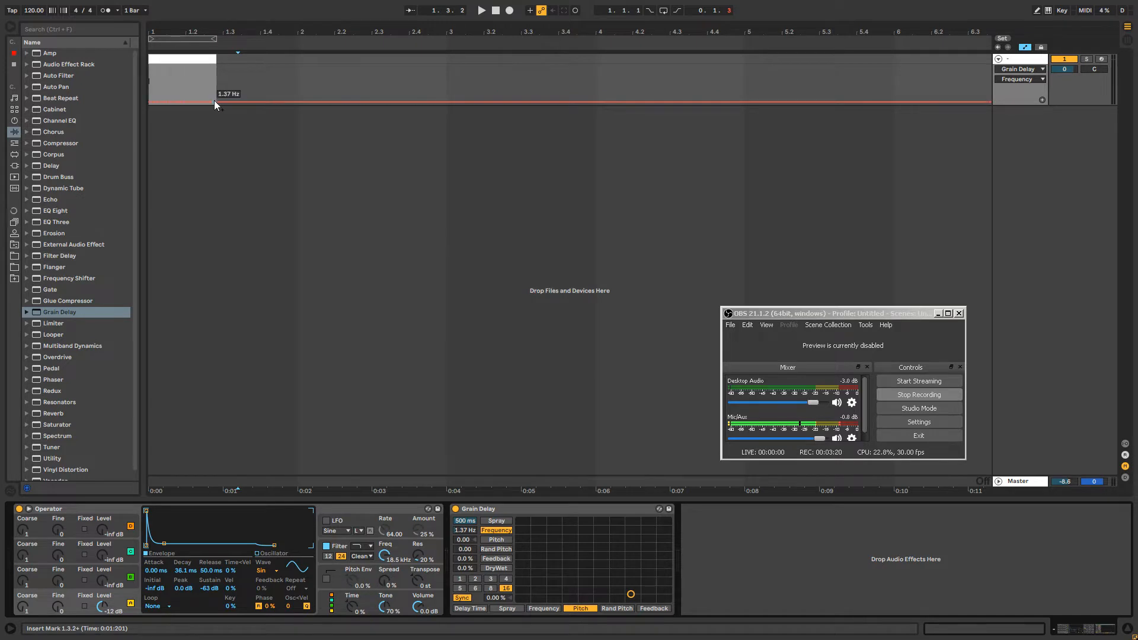
pyautogui.moveTo(215, 101); pyautogui.dragTo(215, 69)
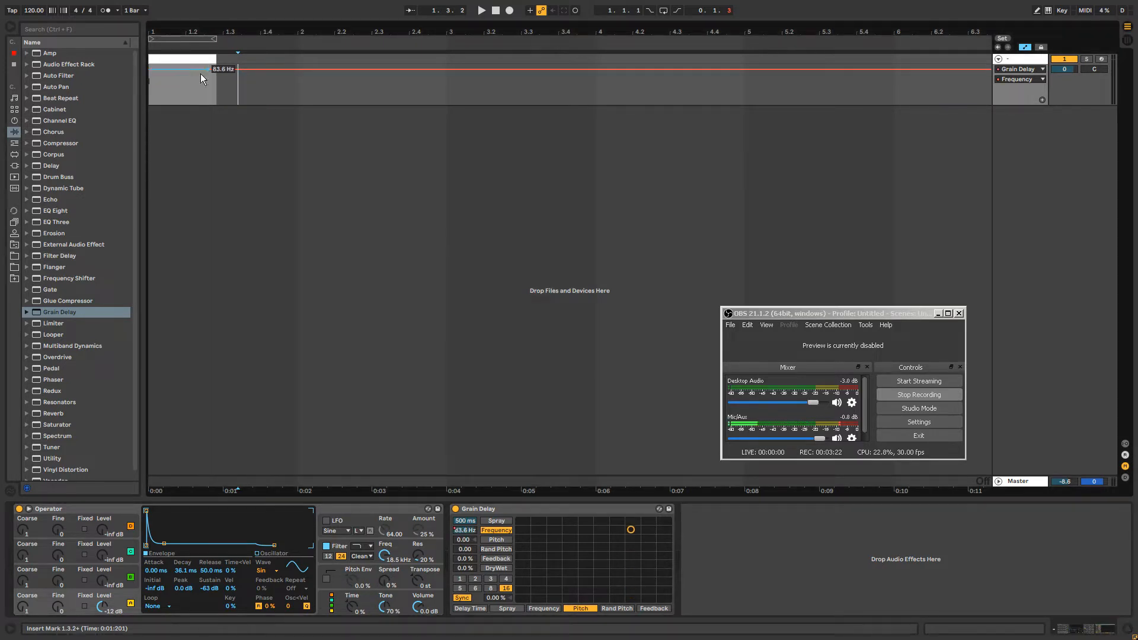
pyautogui.hotkey('ctrl', 'z')
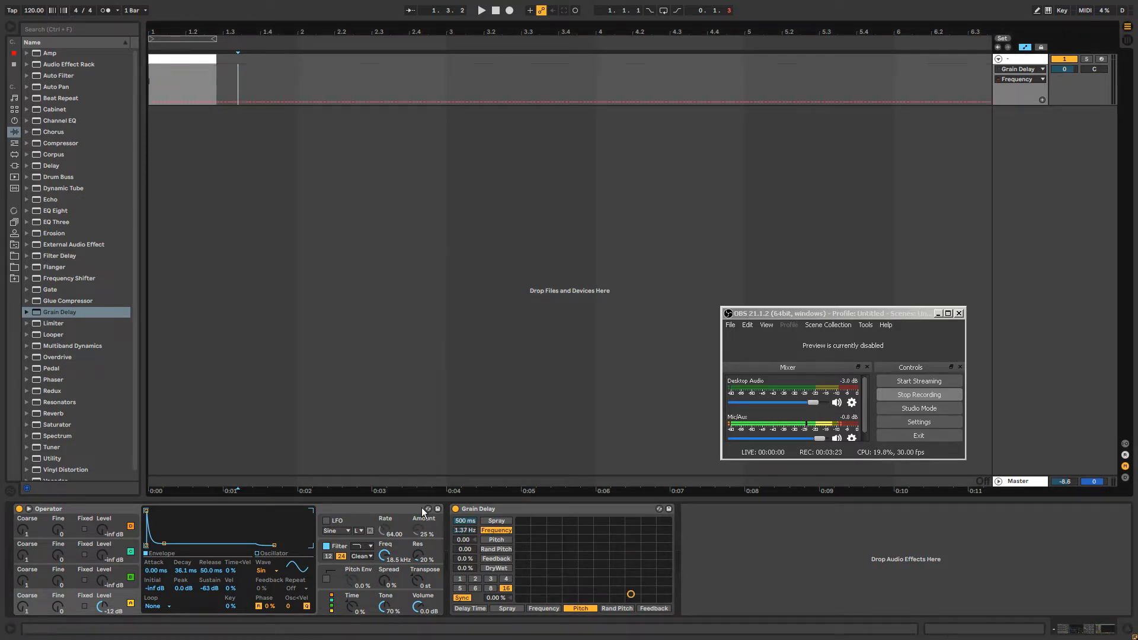
# Automate Grain Delay's Dry/Wet to ramp up across the MIDI clip to about 76%.
pyautogui.click(463, 568)
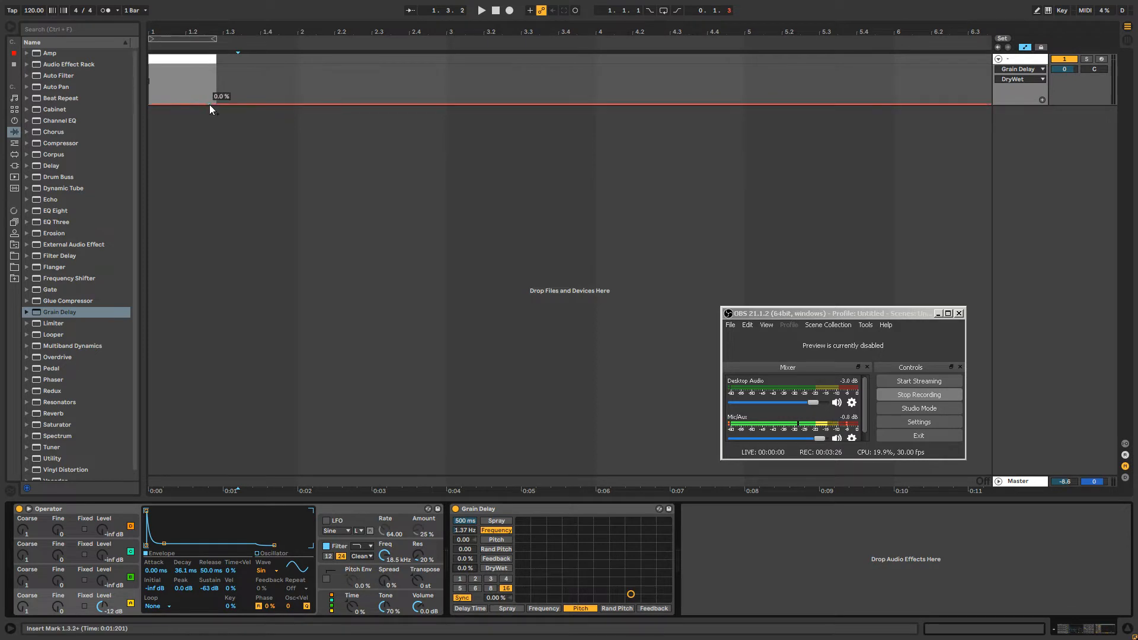
pyautogui.moveTo(208, 105); pyautogui.dragTo(201, 76)
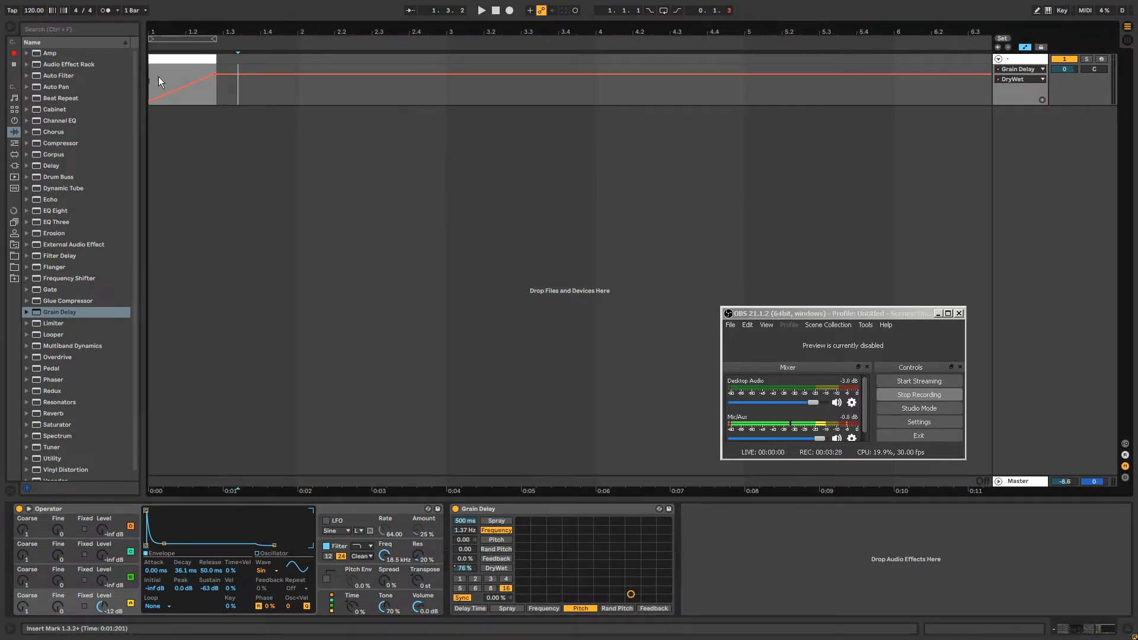
# Play the clip, try extending it to nearly bar 2, and trim its end back to about 1.2.3.
pyautogui.click(165, 55)
pyautogui.press('space')
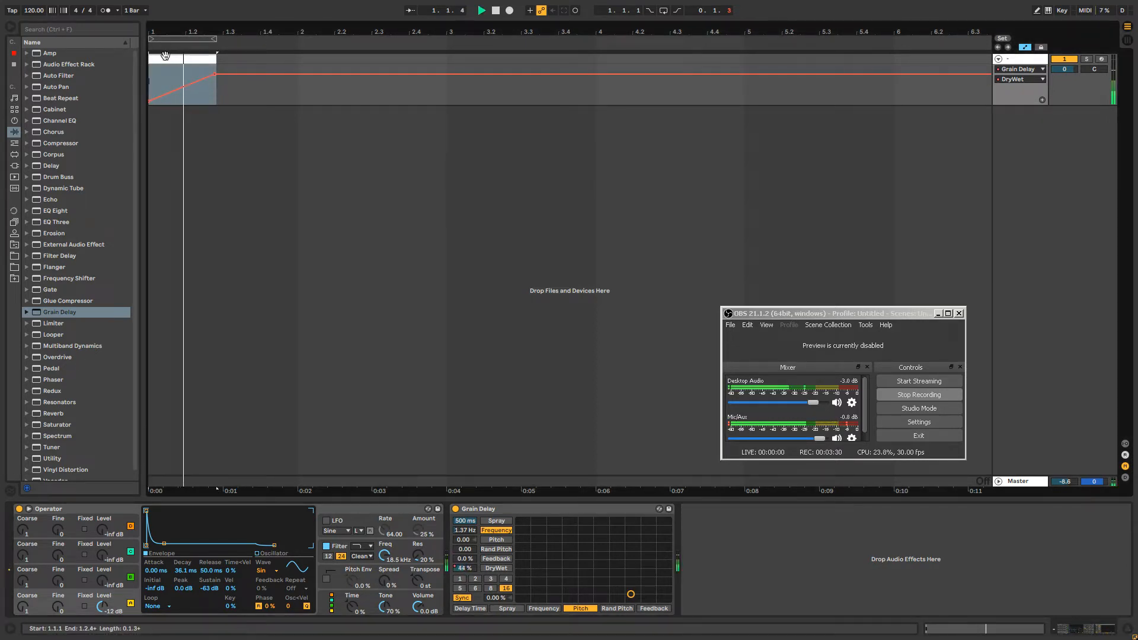
pyautogui.press('space')
pyautogui.moveTo(215, 58); pyautogui.dragTo(293, 58)
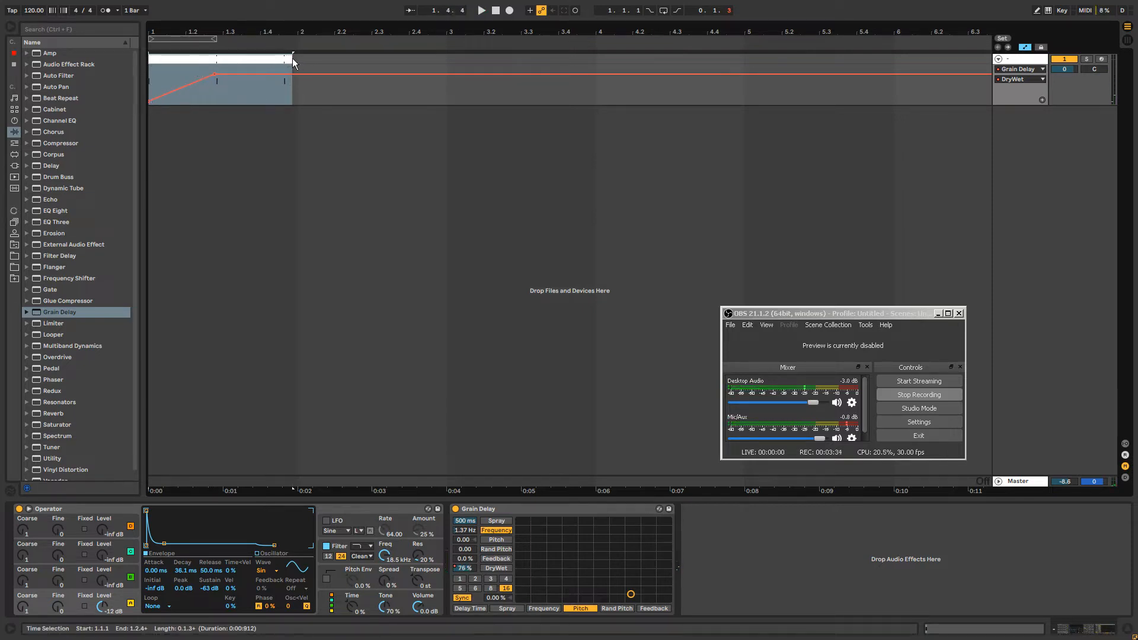
pyautogui.moveTo(293, 59); pyautogui.dragTo(210, 59)
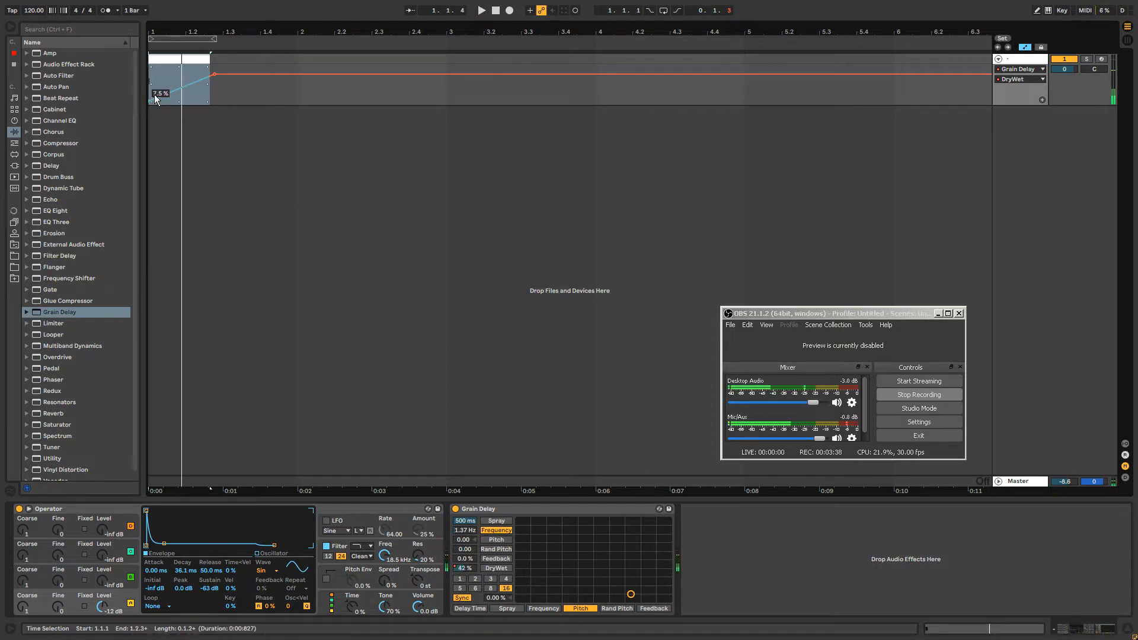
# Rework Grain Delay's Dry/Wet automation over the clip, audition it, and level the curve at about 76%.
pyautogui.click(170, 82)
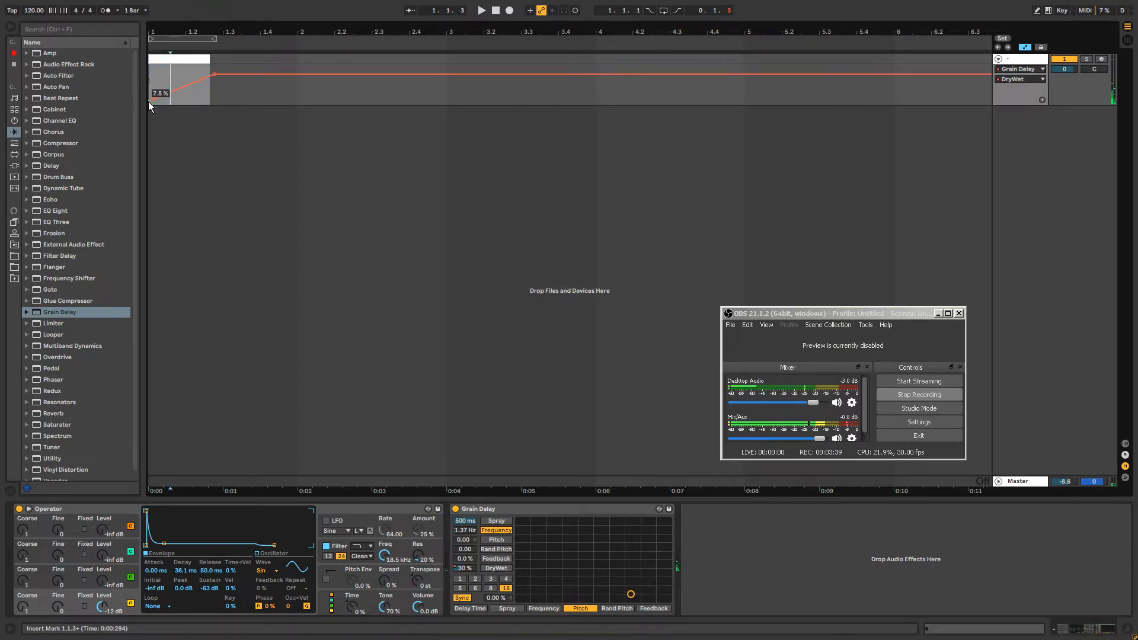
pyautogui.moveTo(148, 102); pyautogui.dragTo(149, 89)
pyautogui.click(156, 58)
pyautogui.press('space')
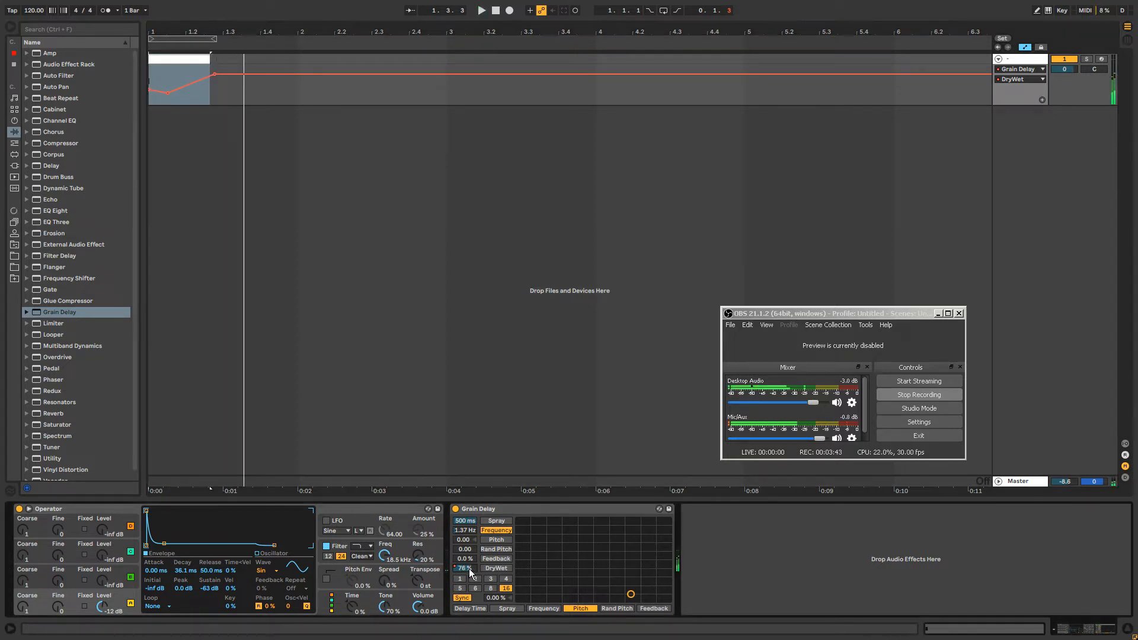
pyautogui.moveTo(149, 90); pyautogui.dragTo(151, 93)
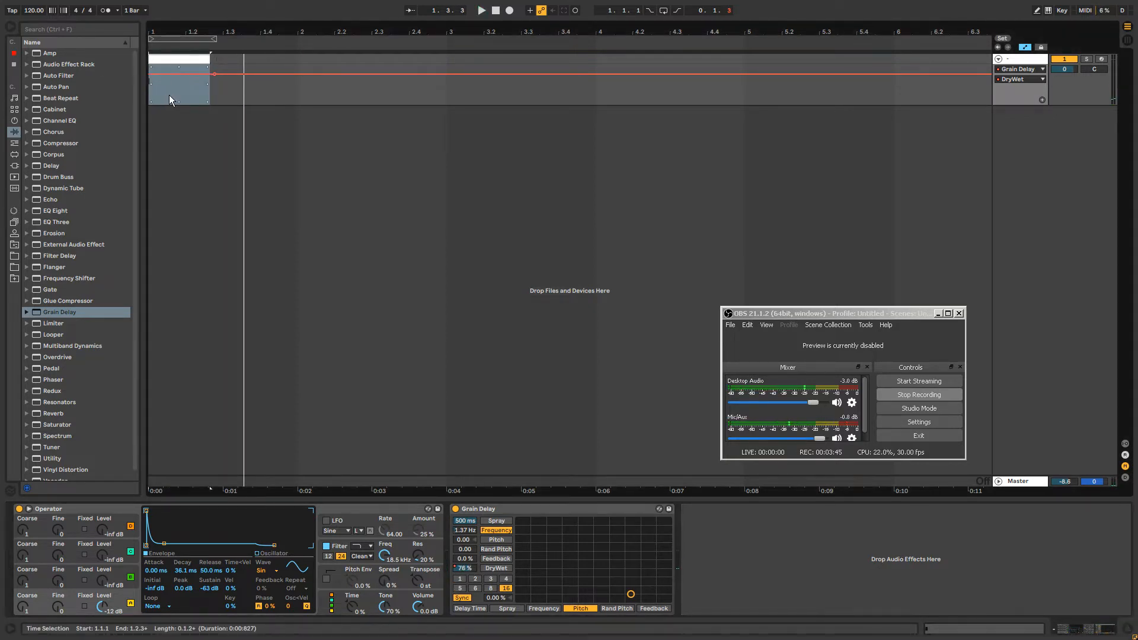
# Set Grain Delay's beat delay to 3 and its Feedback to 95%, and audition the sound.
pyautogui.click(490, 578)
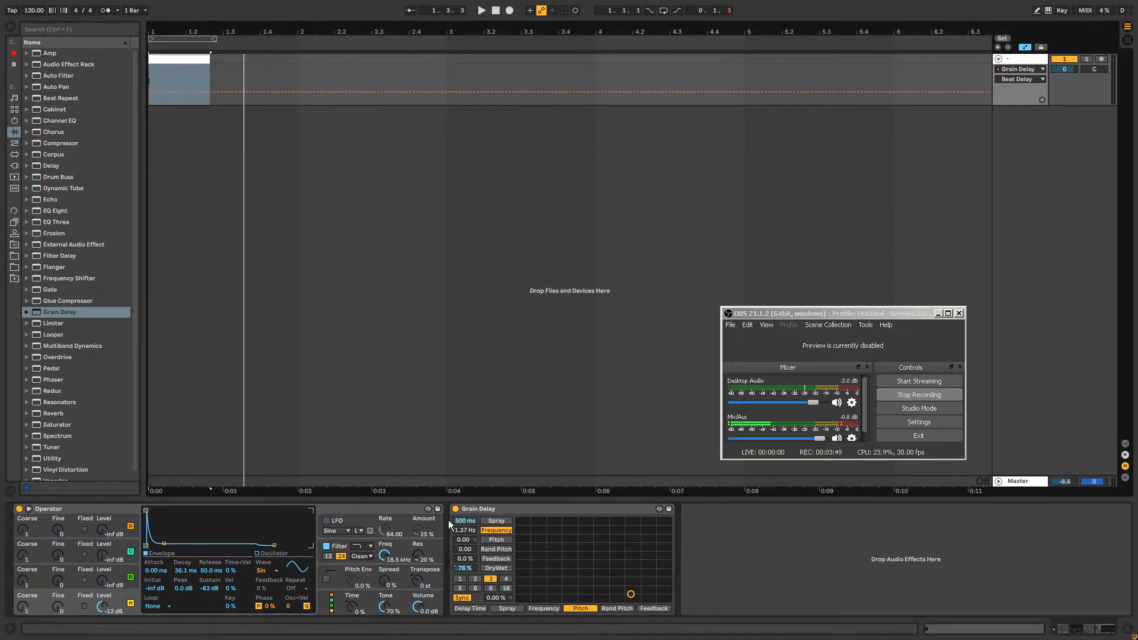
pyautogui.moveTo(464, 558); pyautogui.dragTo(464, 499)
pyautogui.press('space')
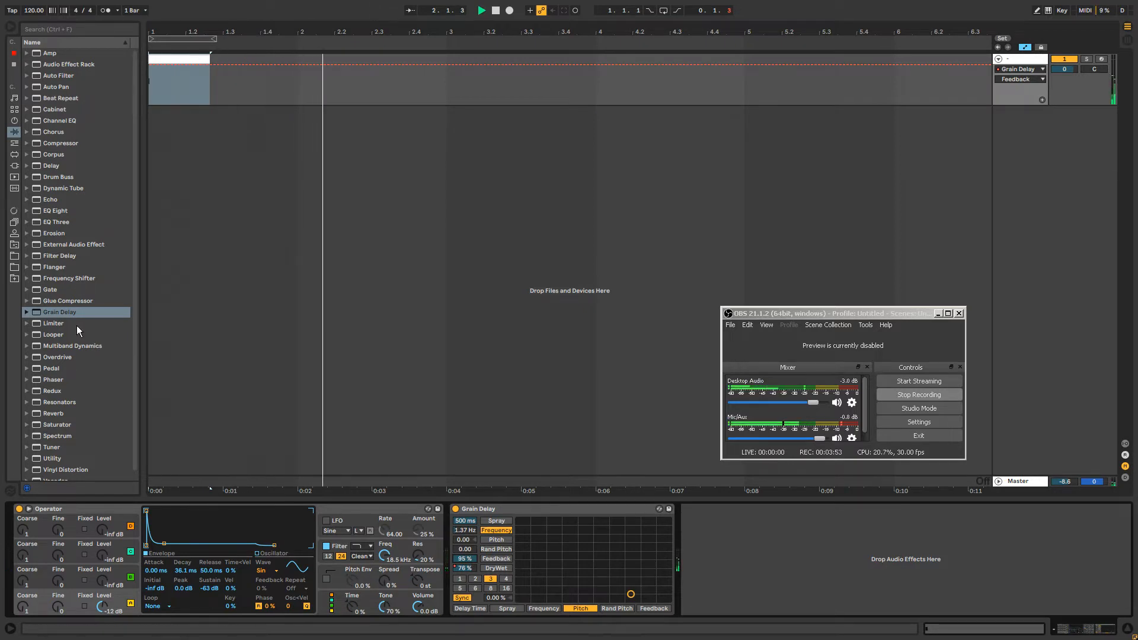
# Add a single Reverb after Grain Delay, removing the duplicate, and raise its Dry/Wet to 69%.
pyautogui.click(54, 413)
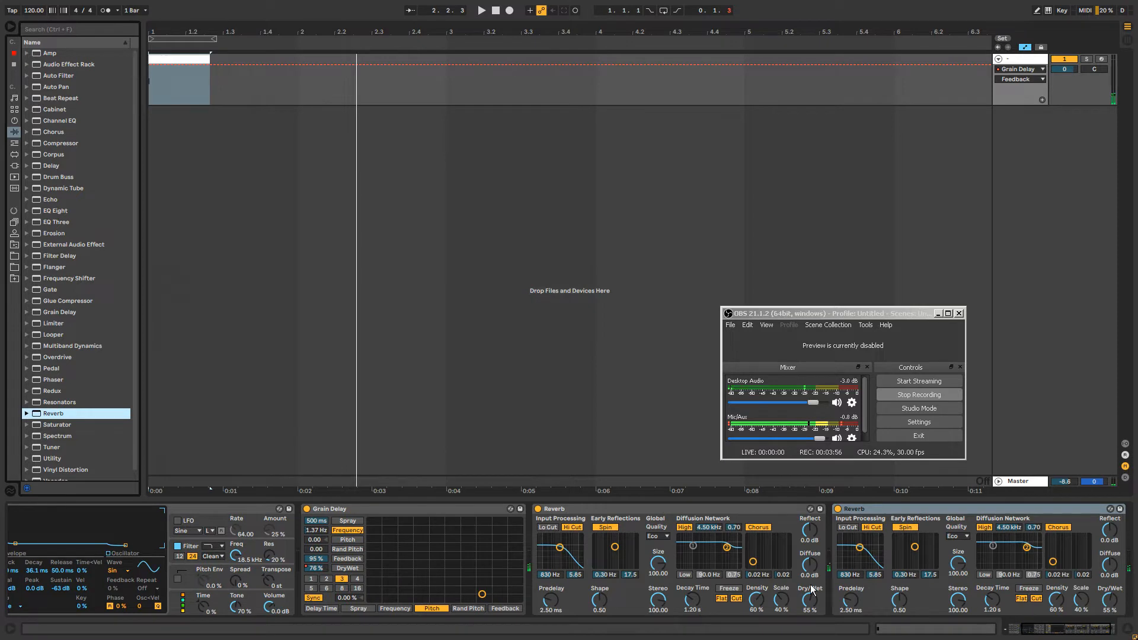
pyautogui.click(863, 511)
pyautogui.press('Delete')
pyautogui.click(807, 600)
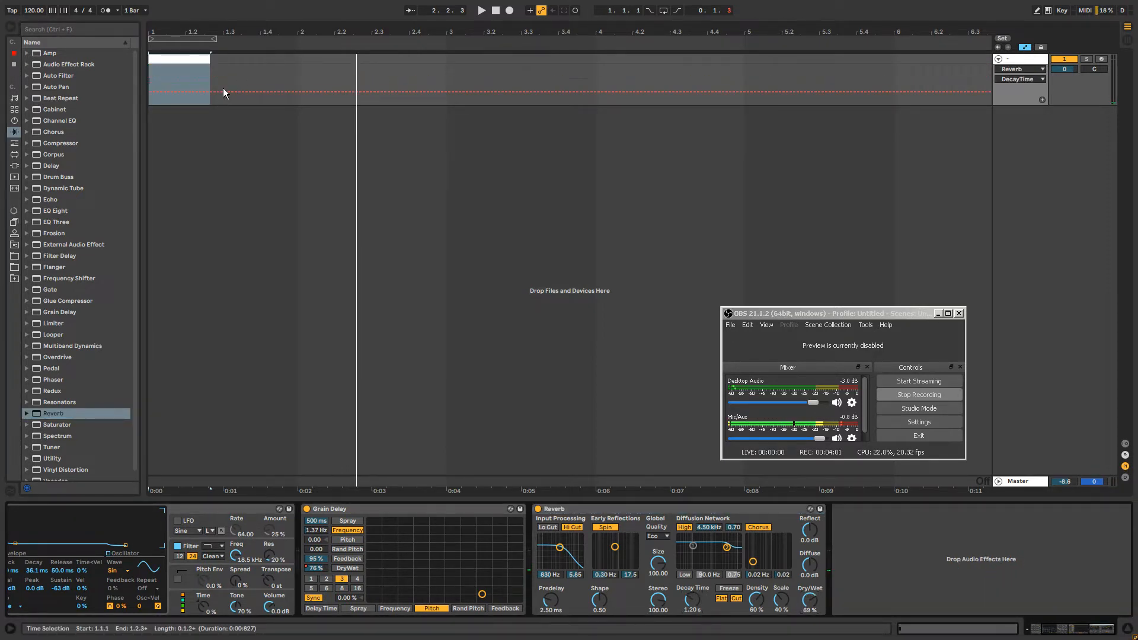
# Automate Reverb's Decay Time from 432 ms to 6.59 s and its Dry/Wet from 17% to 69% across the clip, then play it.
pyautogui.moveTo(219, 92); pyautogui.dragTo(149, 97)
pyautogui.click(807, 603)
pyautogui.click(223, 77)
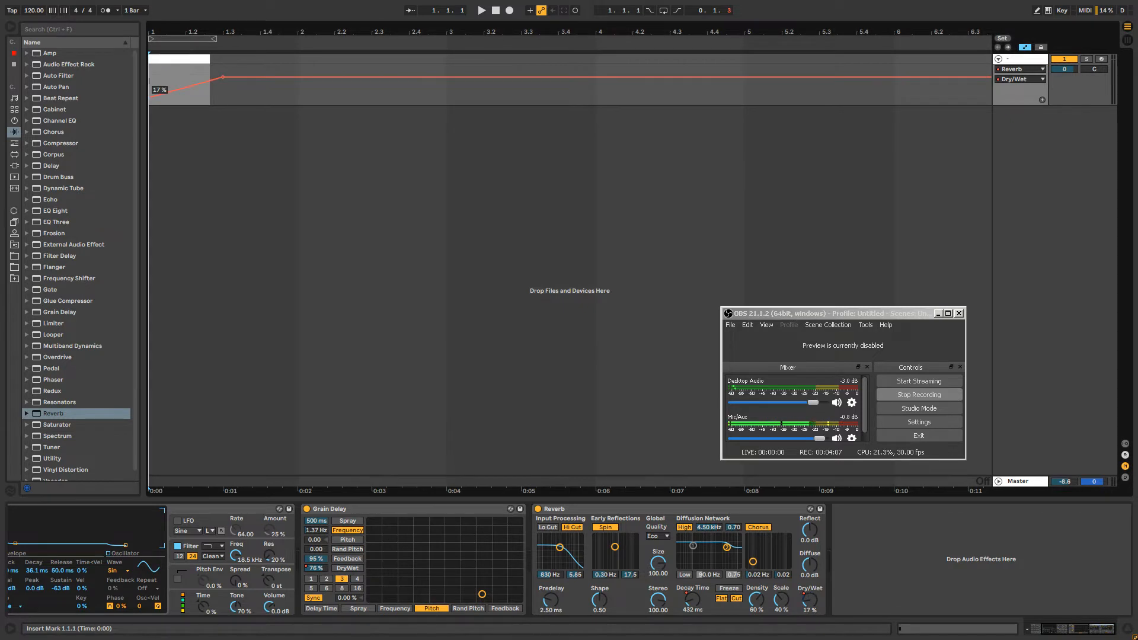
pyautogui.click(171, 56)
pyautogui.press('space')
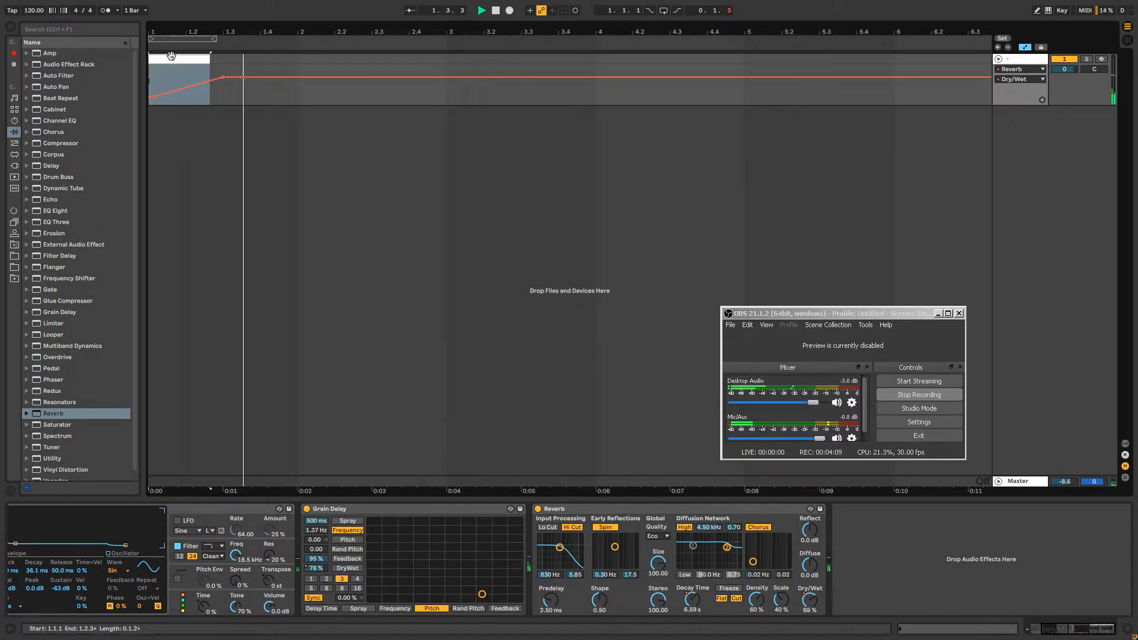
# Add a further rise to 81% in Reverb's Dry/Wet automation after the clip and listen to it.
pyautogui.moveTo(260, 77); pyautogui.dragTo(261, 73)
pyautogui.press('space')
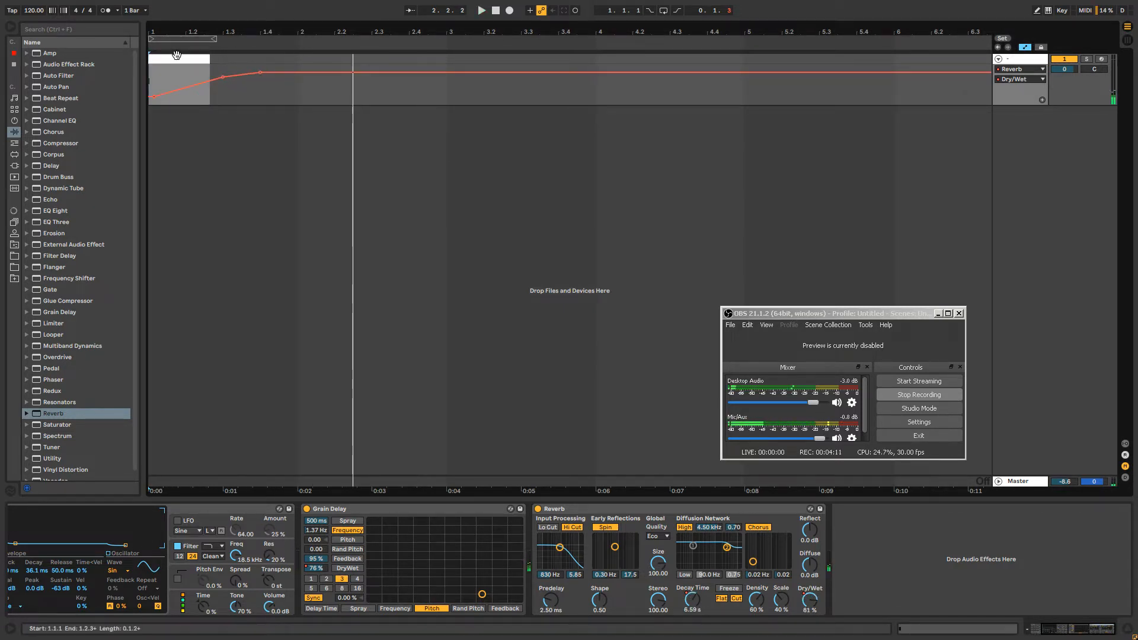
pyautogui.click(176, 55)
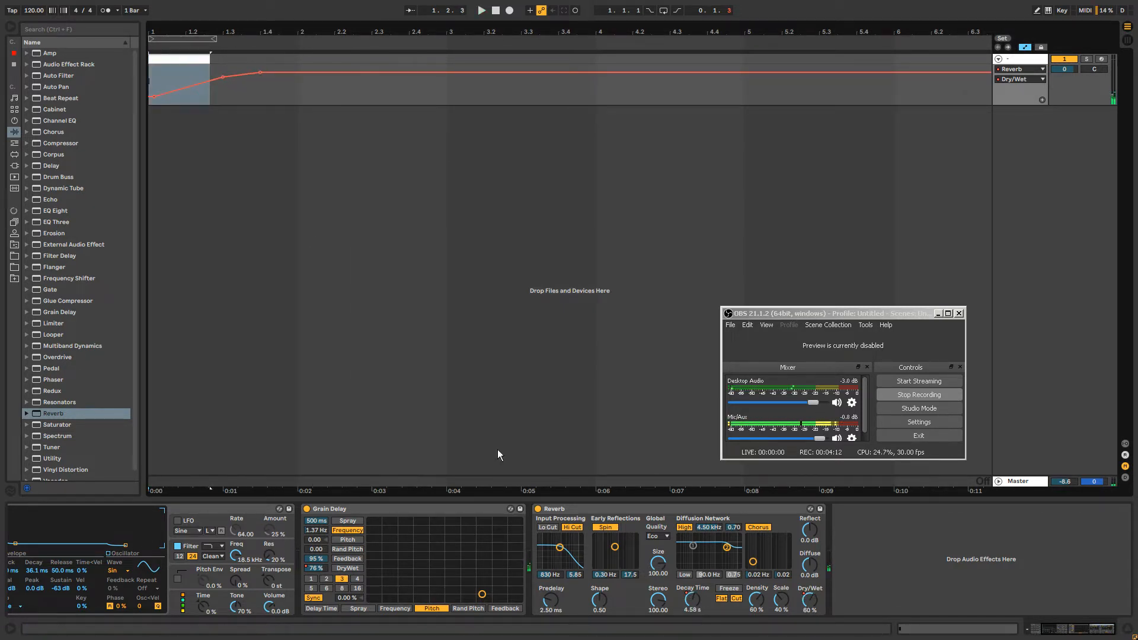
# Automate Reverb's Freeze to switch on shortly after the clip ends, and play the result.
pyautogui.rightClick(725, 591)
pyautogui.click(739, 599)
pyautogui.moveTo(234, 94); pyautogui.dragTo(233, 74)
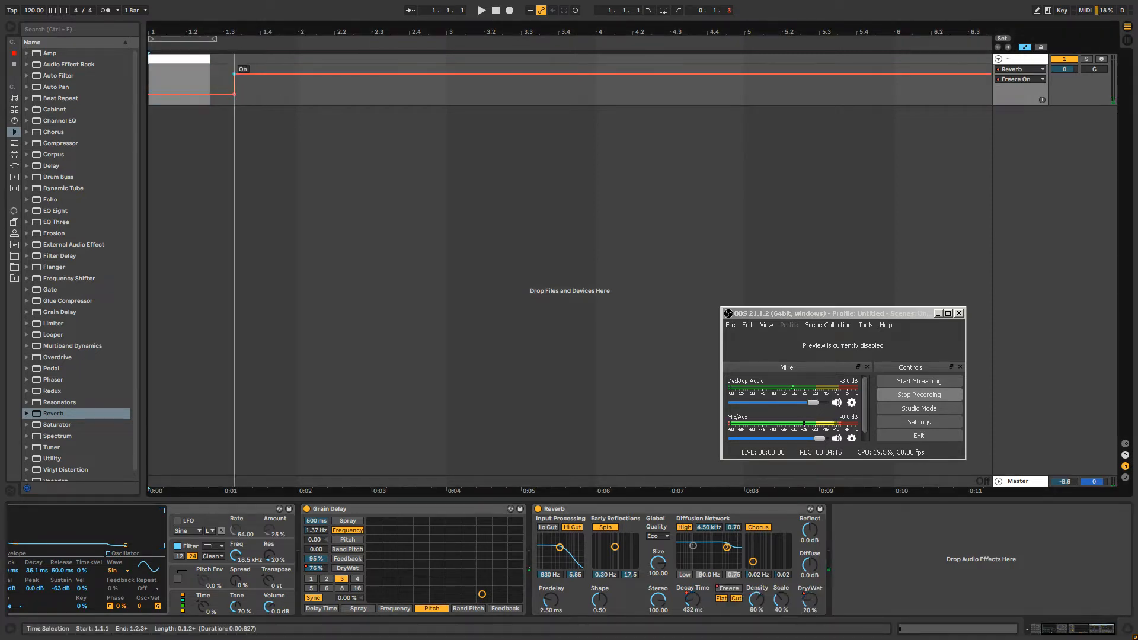
pyautogui.click(170, 59)
pyautogui.press('space')
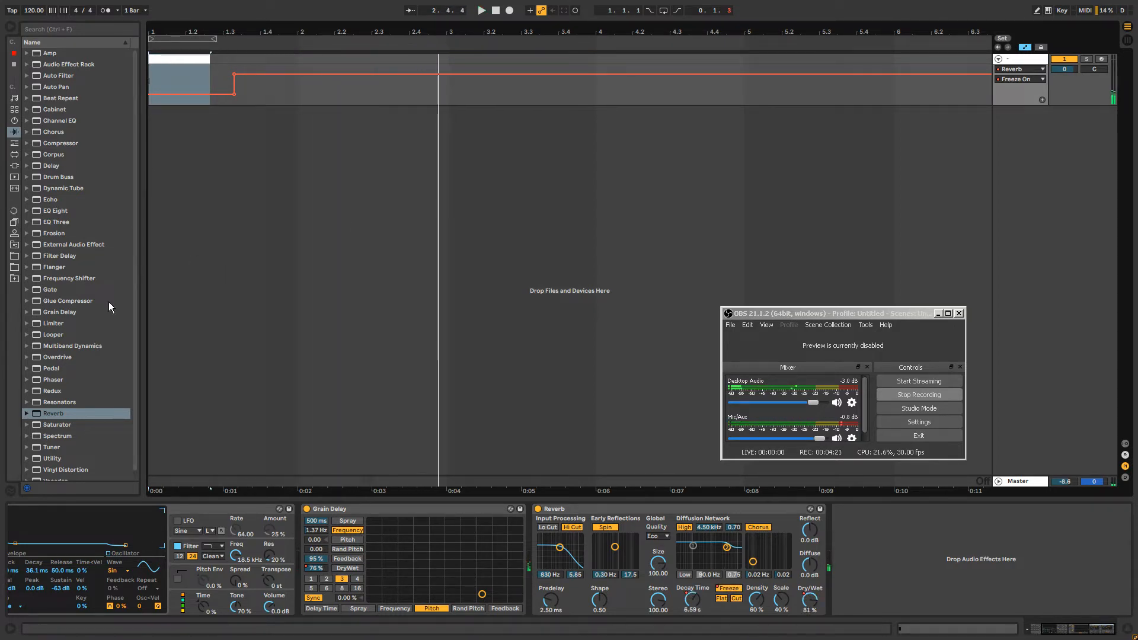
# Add Utility after Reverb and automate its Gain to rise from 0 dB to about 19.6 dB by bar 3.
pyautogui.moveTo(49, 458); pyautogui.dragTo(934, 595)
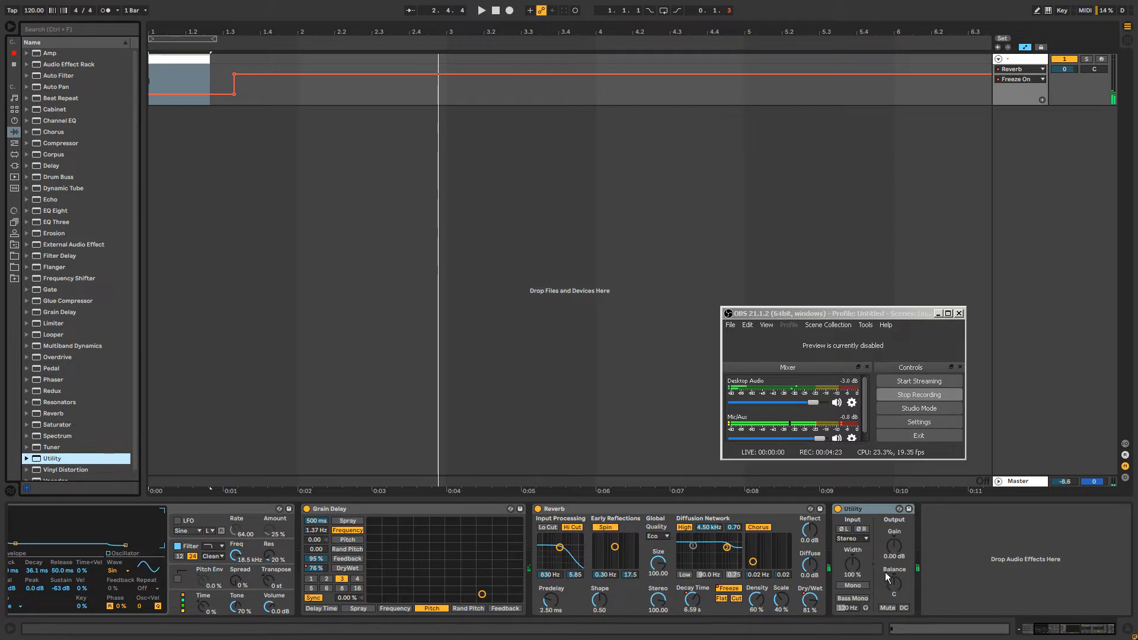
pyautogui.click(891, 552)
pyautogui.click(369, 87)
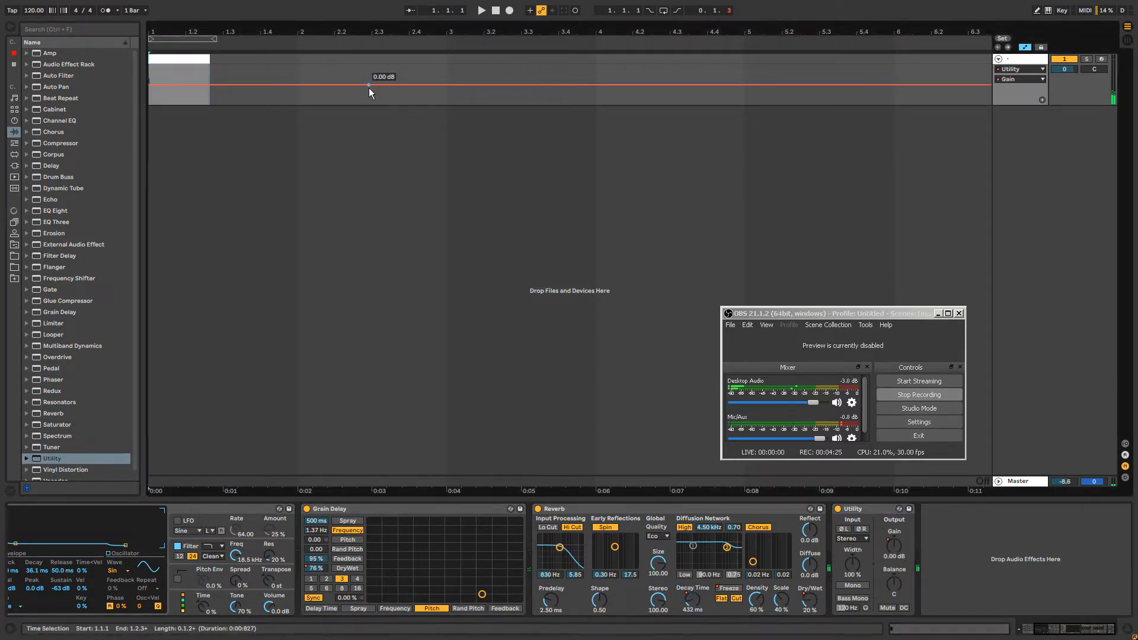
pyautogui.click(397, 86)
pyautogui.moveTo(397, 85); pyautogui.dragTo(448, 73)
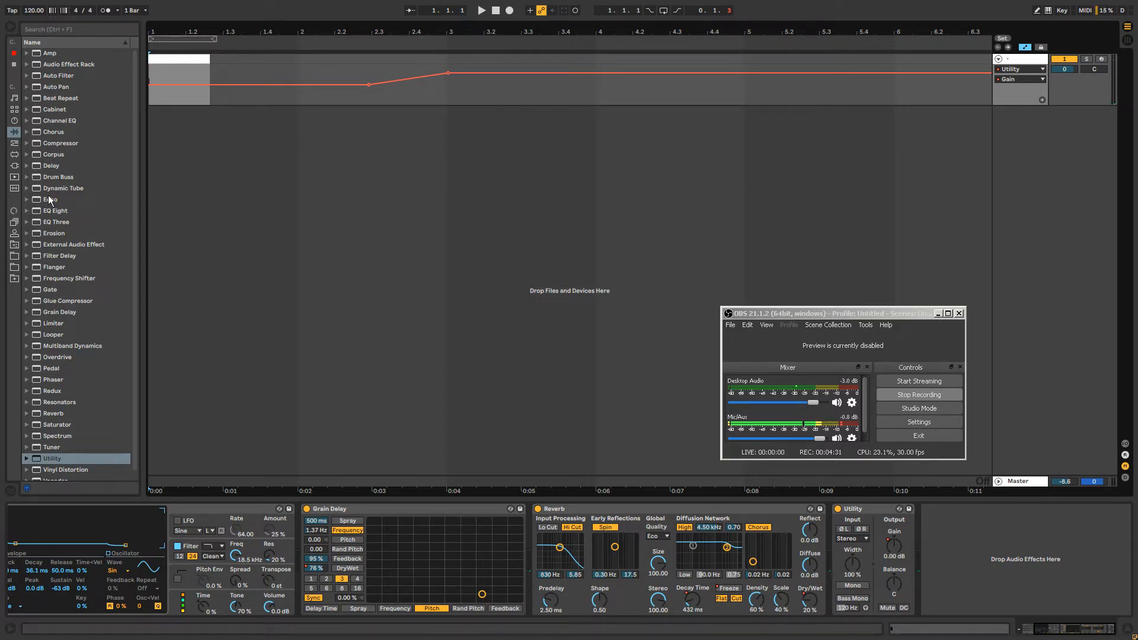
# Add Resonators after Utility with Dry/Wet 58%, Note 80, pitches +7, -5, +9 and -9 st, and Decay 88.1.
pyautogui.moveTo(58, 402); pyautogui.dragTo(201, 436)
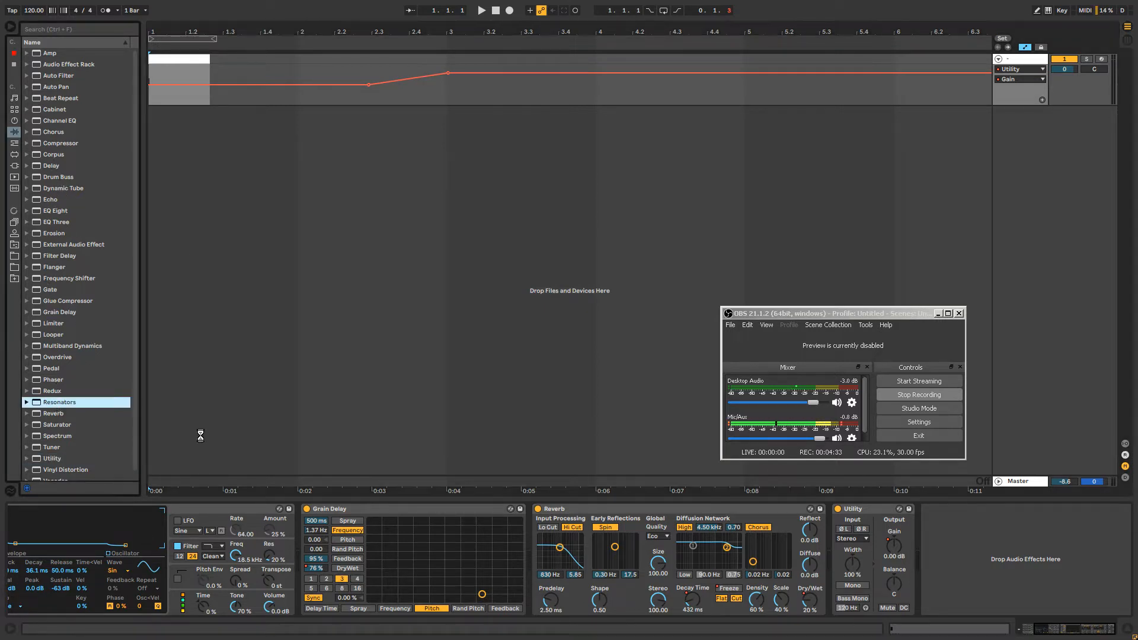
pyautogui.moveTo(916, 558); pyautogui.dragTo(931, 560)
pyautogui.moveTo(1097, 608); pyautogui.dragTo(1098, 602)
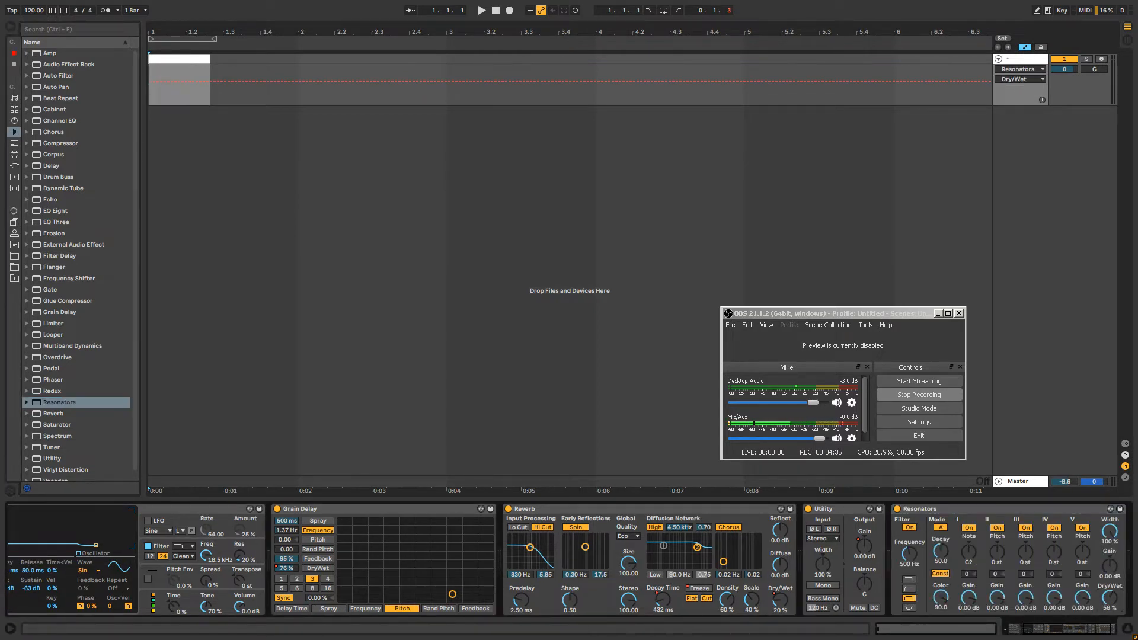
pyautogui.moveTo(966, 552); pyautogui.dragTo(1056, 548)
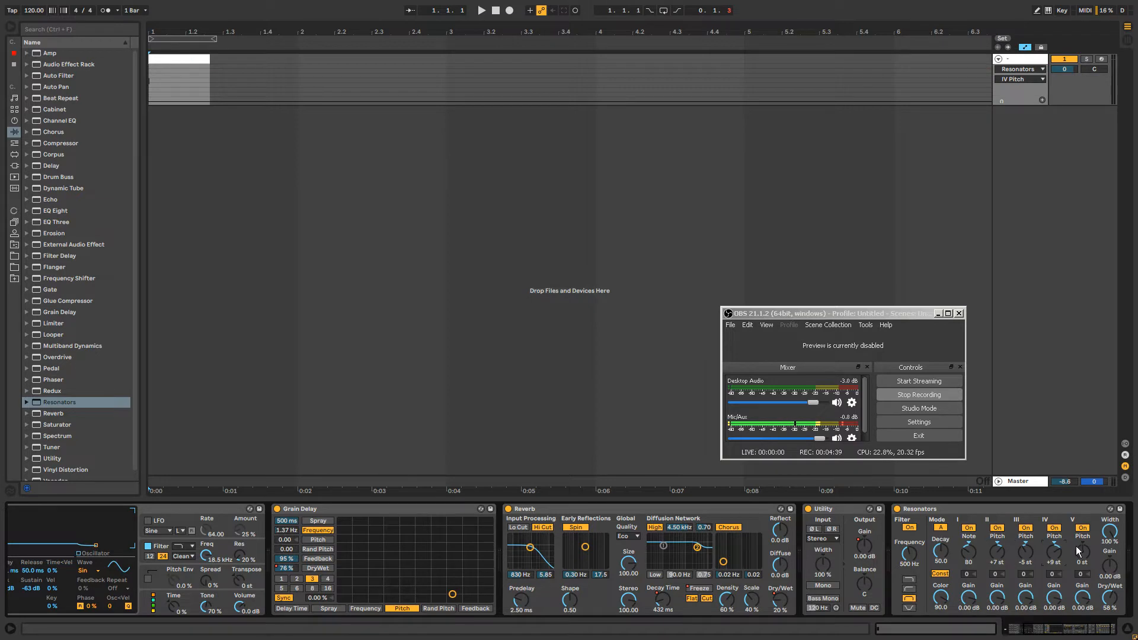
pyautogui.moveTo(934, 557); pyautogui.dragTo(934, 565)
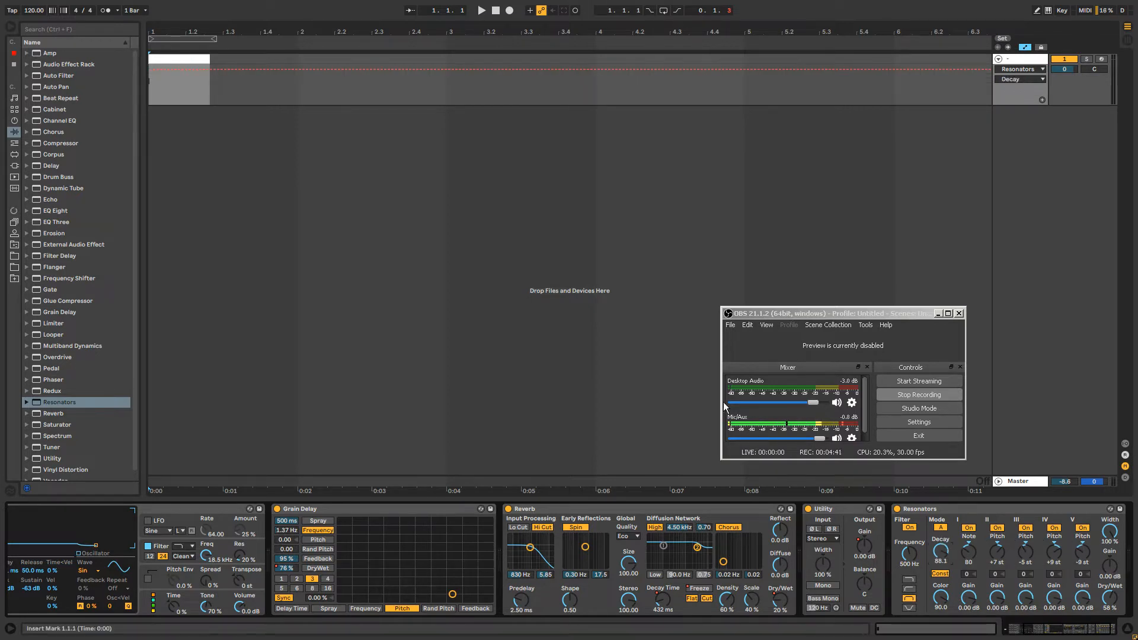
# Automate Resonators' Dry/Wet to fall from about 94% to a low at the clip's end and rise again before bar 3, then play it.
pyautogui.click(178, 81)
pyautogui.moveTo(150, 81); pyautogui.dragTo(414, 64)
pyautogui.click(164, 61)
pyautogui.press('space')
pyautogui.press('space')
# Add a locator at bar 3 and drop Utility's Gain automation abruptly to -inf dB there.
pyautogui.rightClick(450, 47)
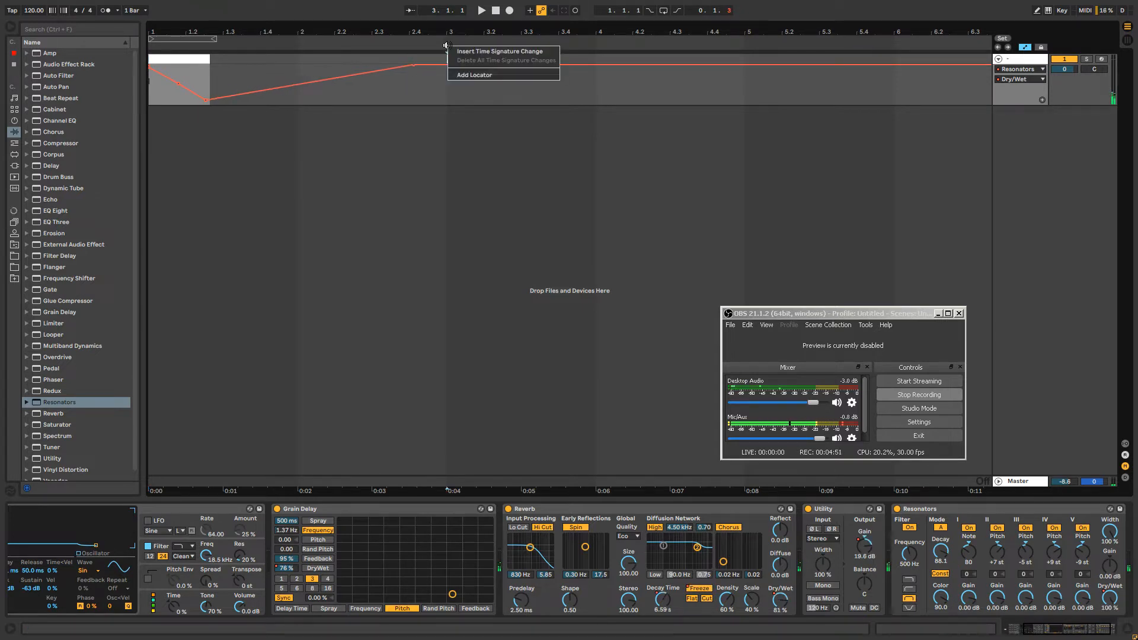
pyautogui.click(474, 77)
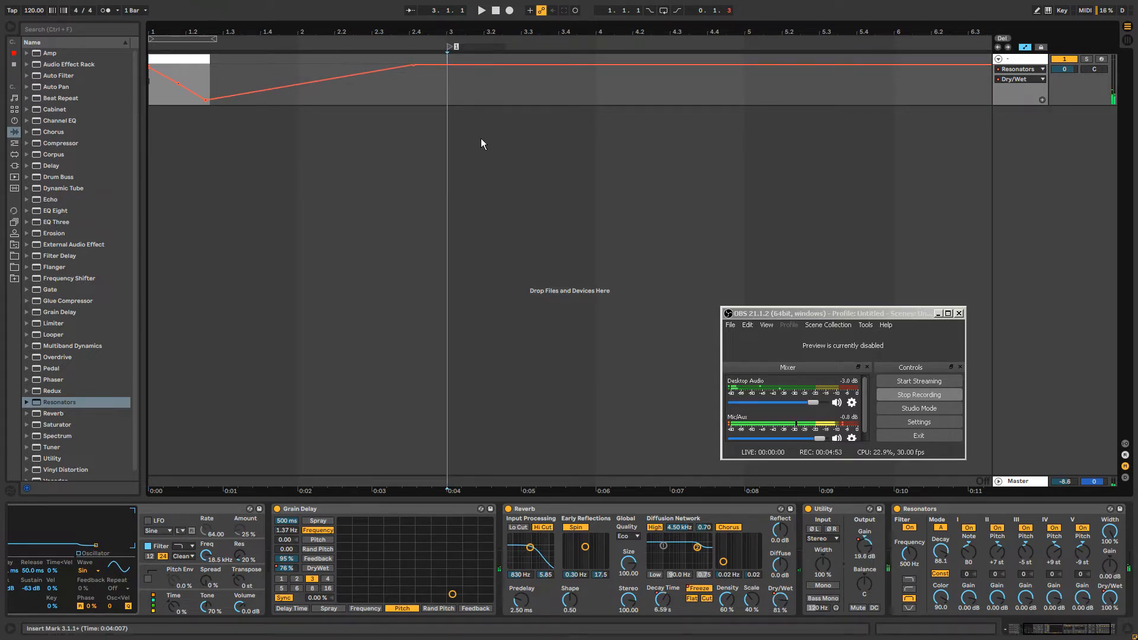
pyautogui.click(861, 550)
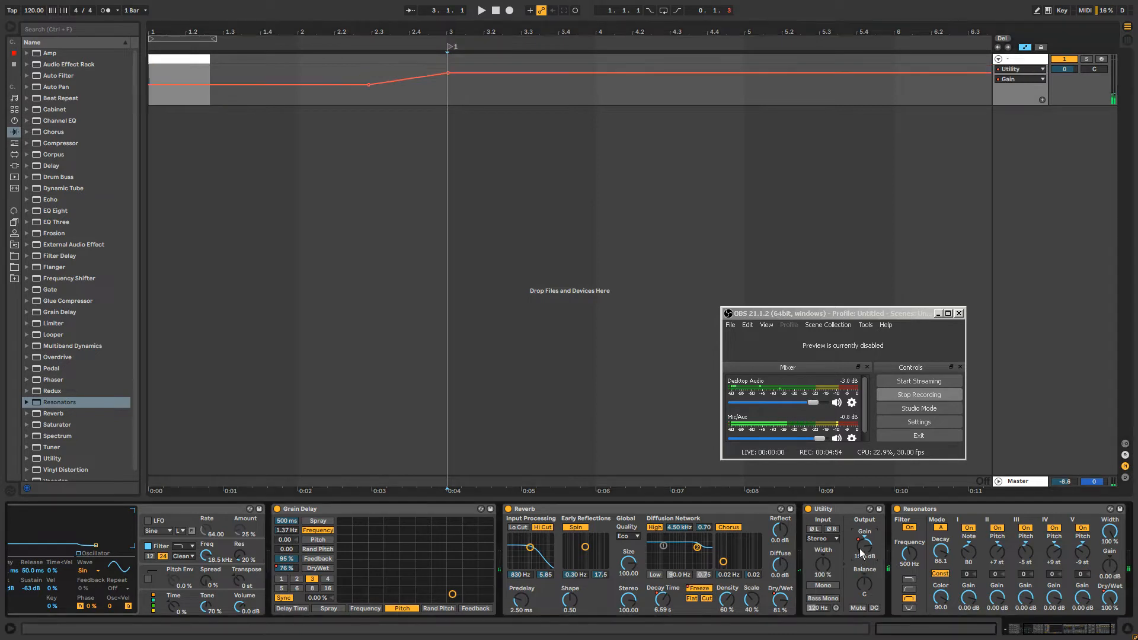
pyautogui.moveTo(456, 73); pyautogui.dragTo(449, 104)
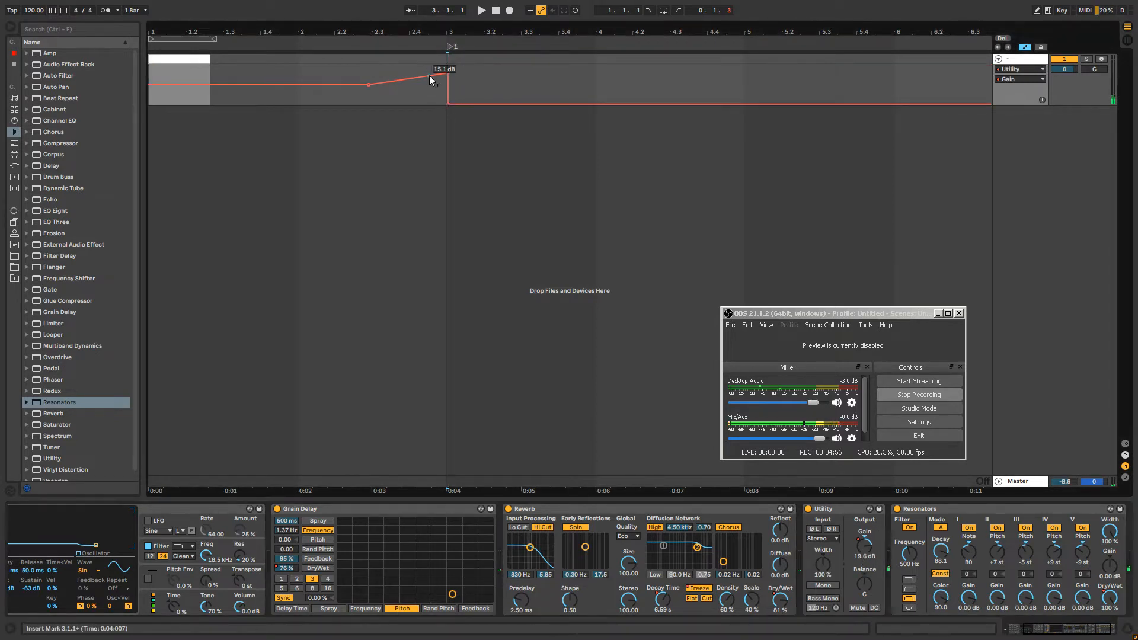
# Play across the gain cut at bar 3 and move Utility after Resonators, at the end of the device chain.
pyautogui.click(495, 11)
pyautogui.click(481, 11)
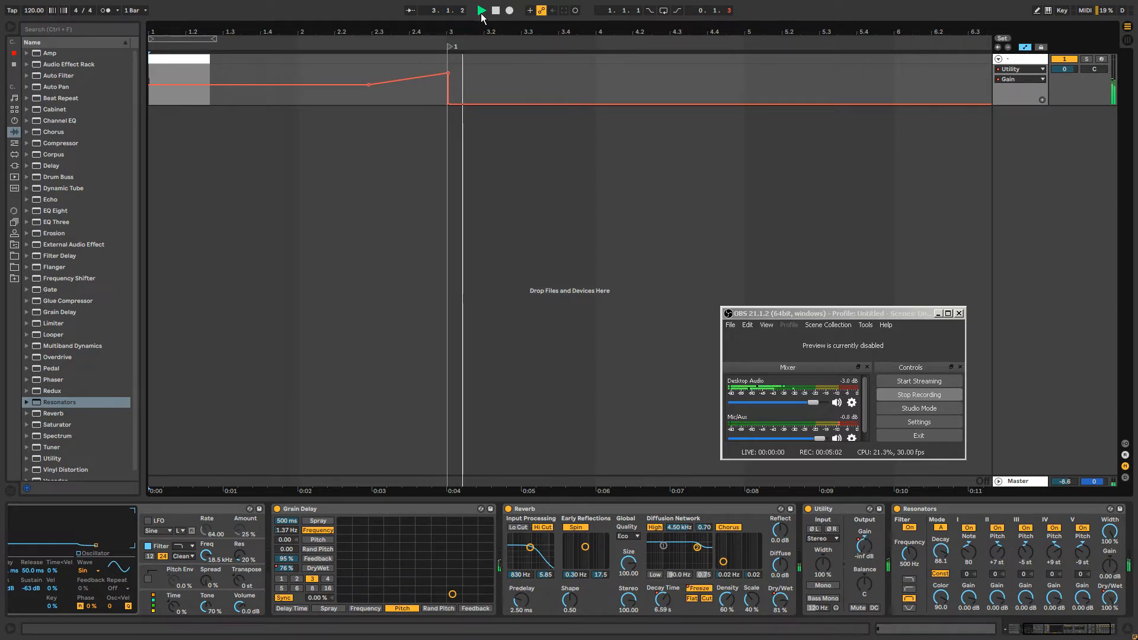
pyautogui.press('space')
pyautogui.click(471, 93)
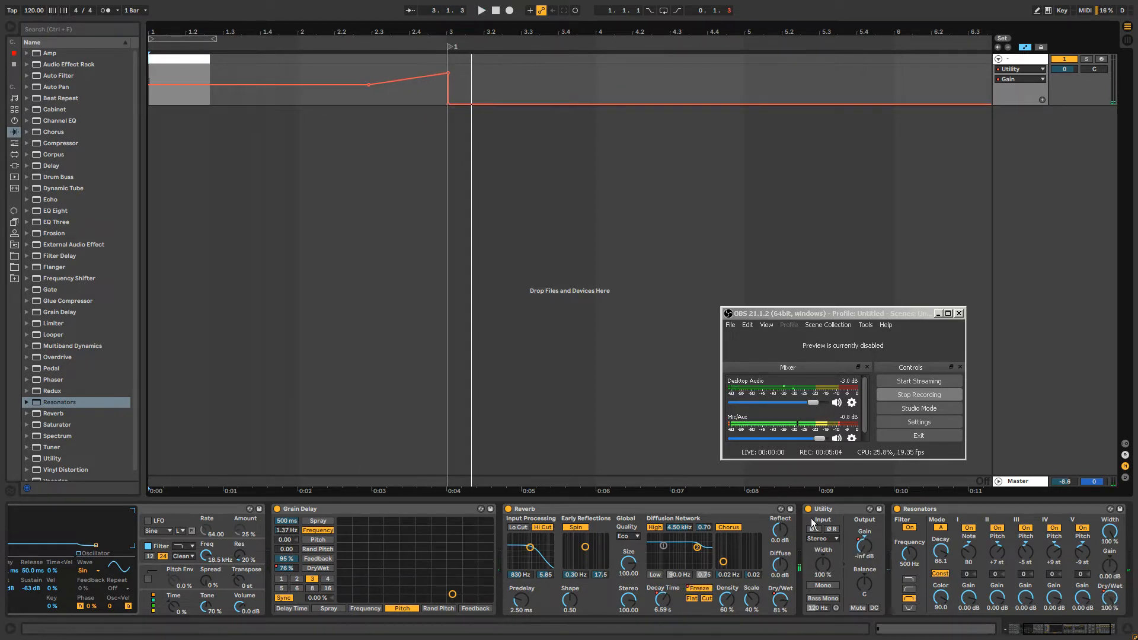
pyautogui.moveTo(833, 509); pyautogui.dragTo(1124, 533)
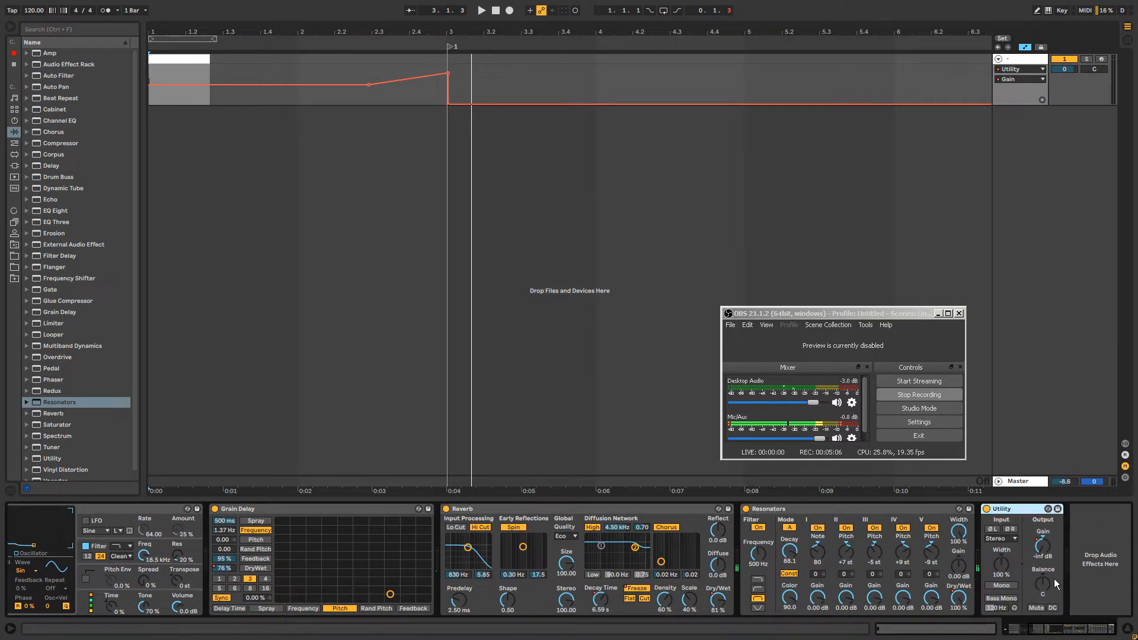
# Lower the start of Resonators' Dry/Wet automation so it stays at 10% or less over the clip, and play the result.
pyautogui.click(959, 600)
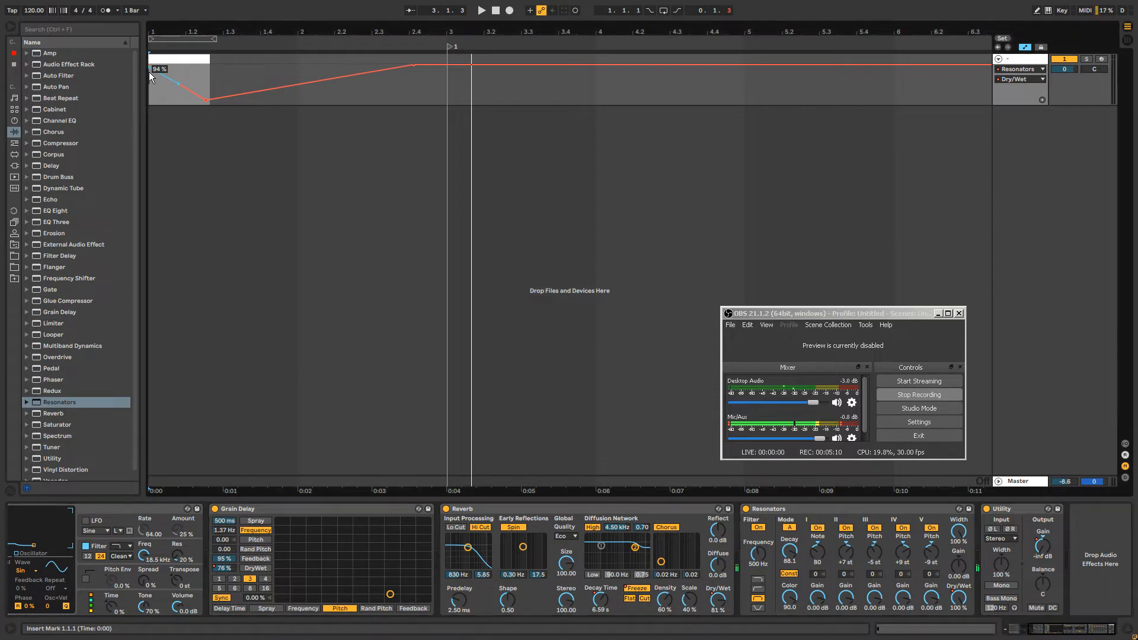
pyautogui.moveTo(149, 70); pyautogui.dragTo(179, 101)
pyautogui.click(173, 58)
pyautogui.press('space')
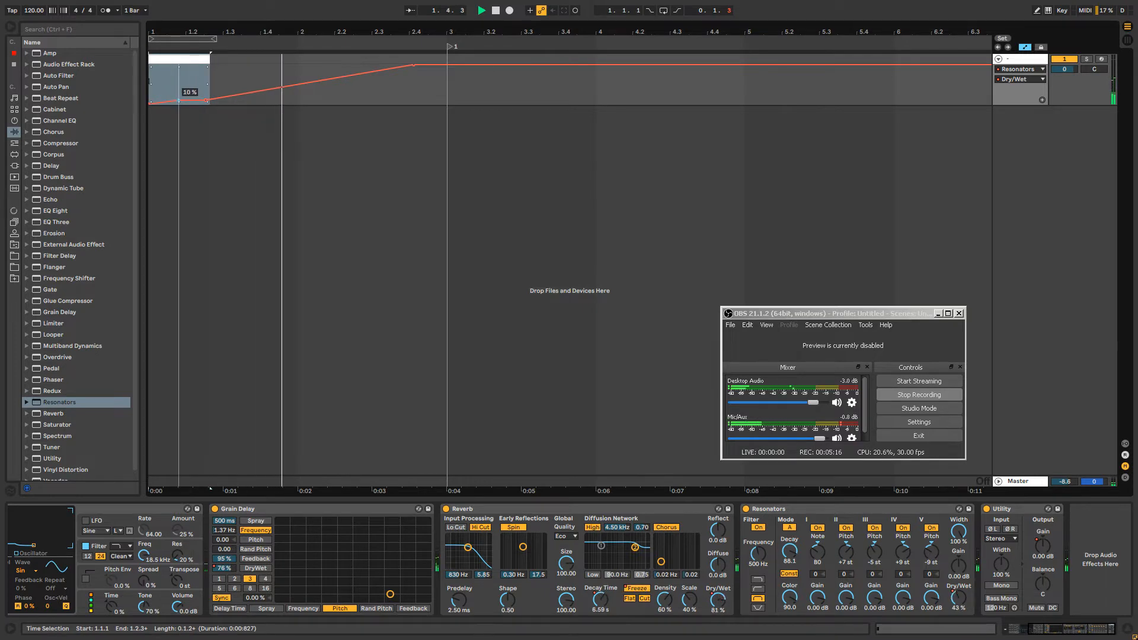
pyautogui.click(243, 82)
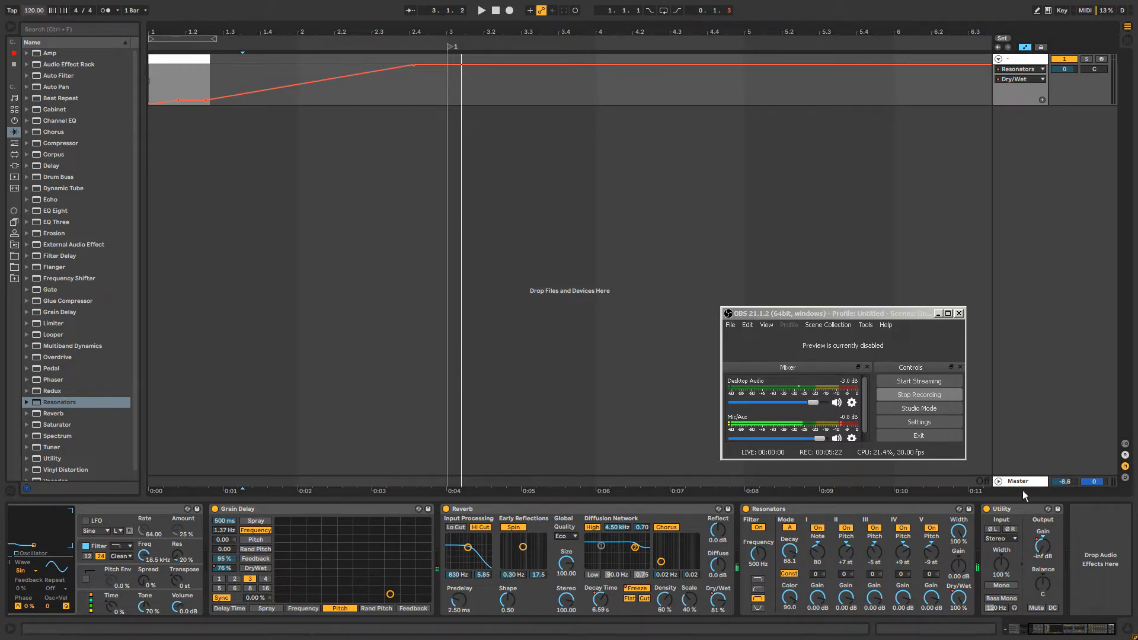
# Unfold the Master track and set the minimum of its Song Tempo automation range to 20 BPM.
pyautogui.click(999, 482)
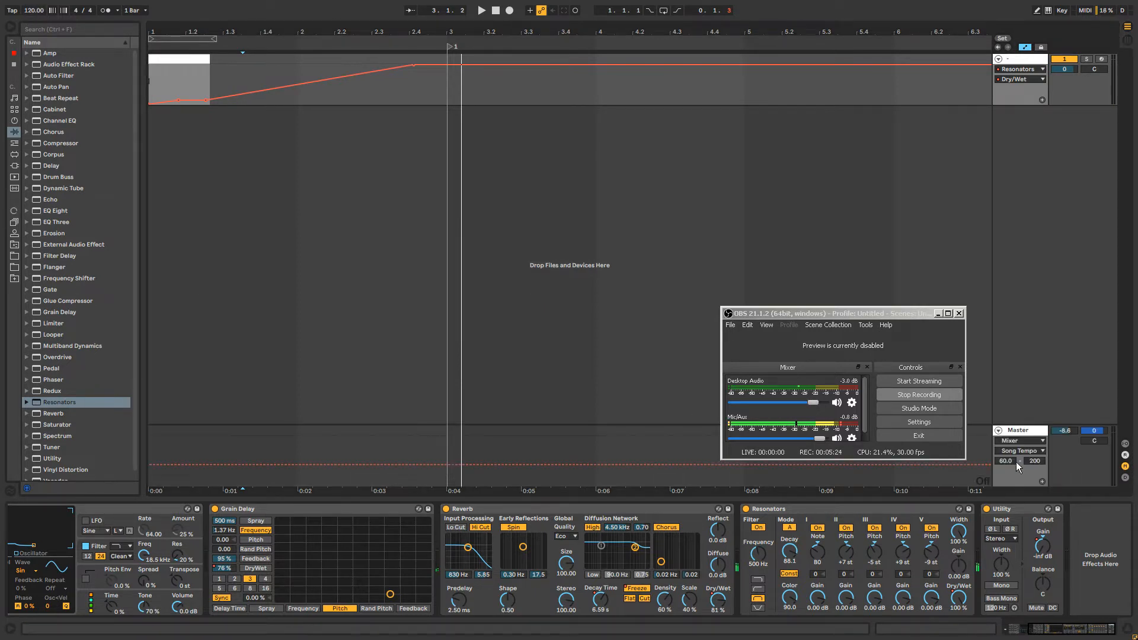
pyautogui.moveTo(1016, 461); pyautogui.dragTo(1015, 485)
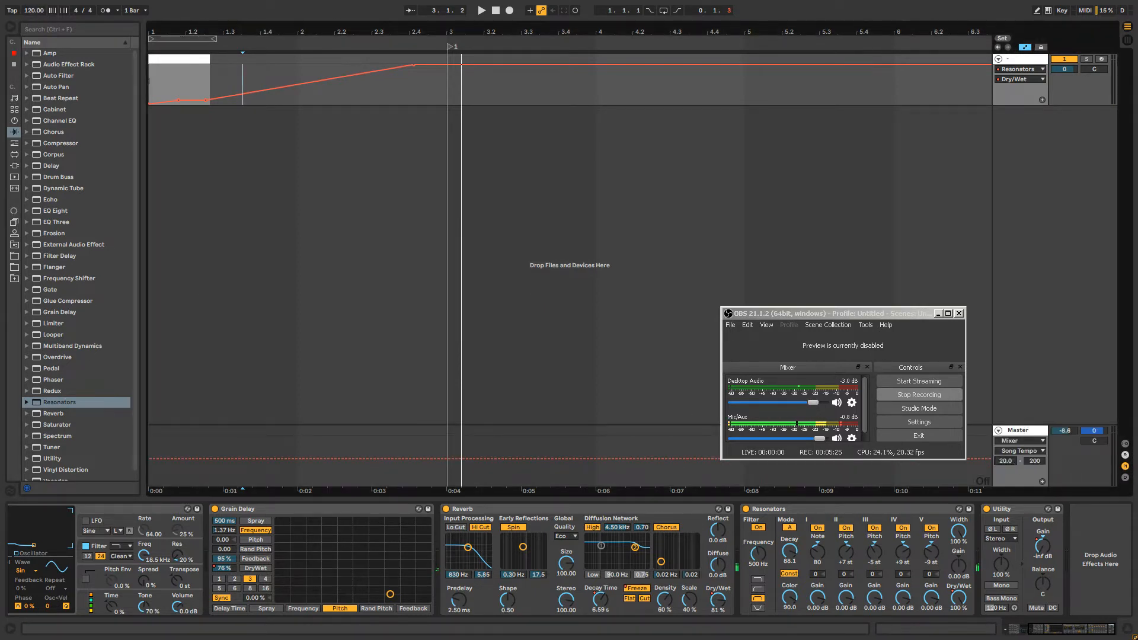
# Automate the song tempo to ramp down from 2.2 to 20 BPM at 2.4, jump back up just past bar 3, and play it.
pyautogui.click(338, 459)
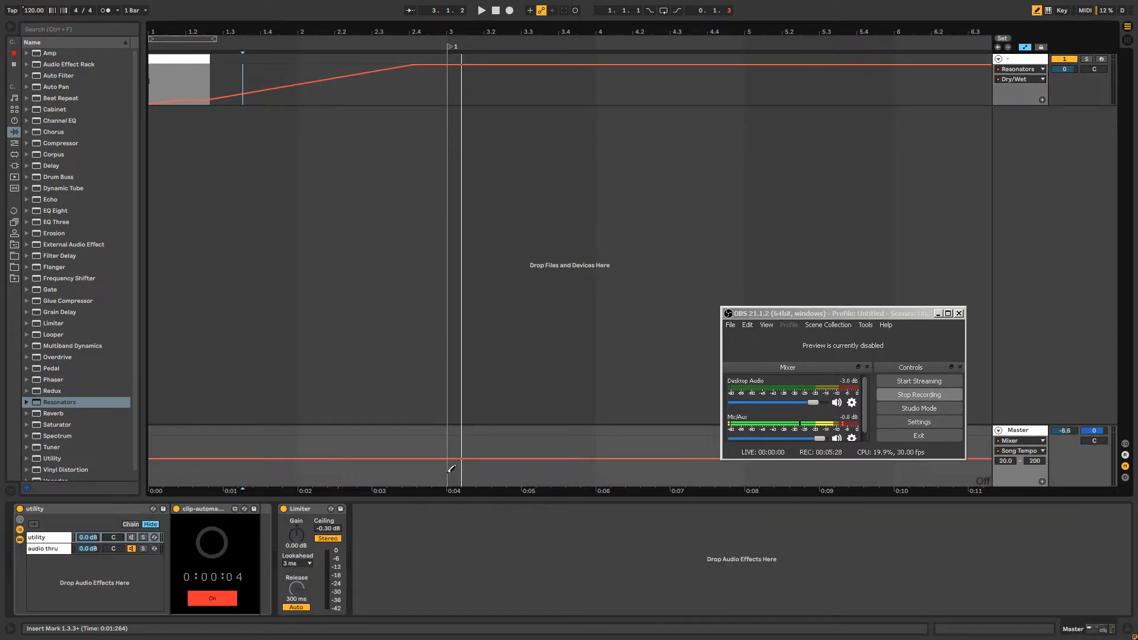
pyautogui.moveTo(456, 472)
pyautogui.mouseDown()
pyautogui.moveTo(457, 491)
pyautogui.moveTo(414, 488)
pyautogui.mouseUp()
pyautogui.click(446, 460)
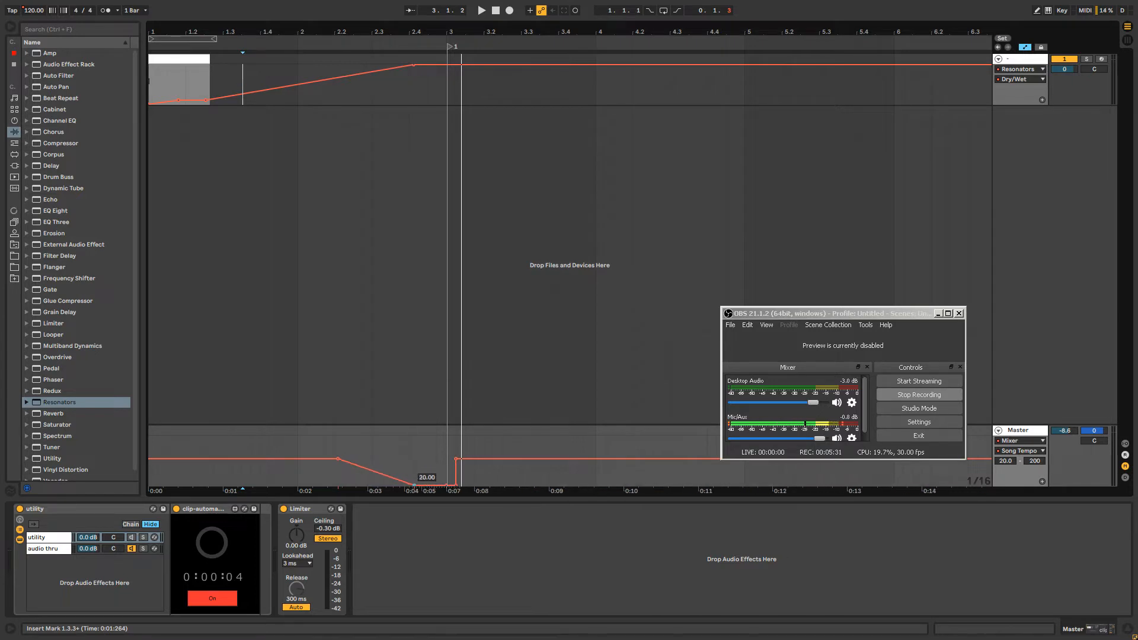
pyautogui.click(189, 40)
pyautogui.press('space')
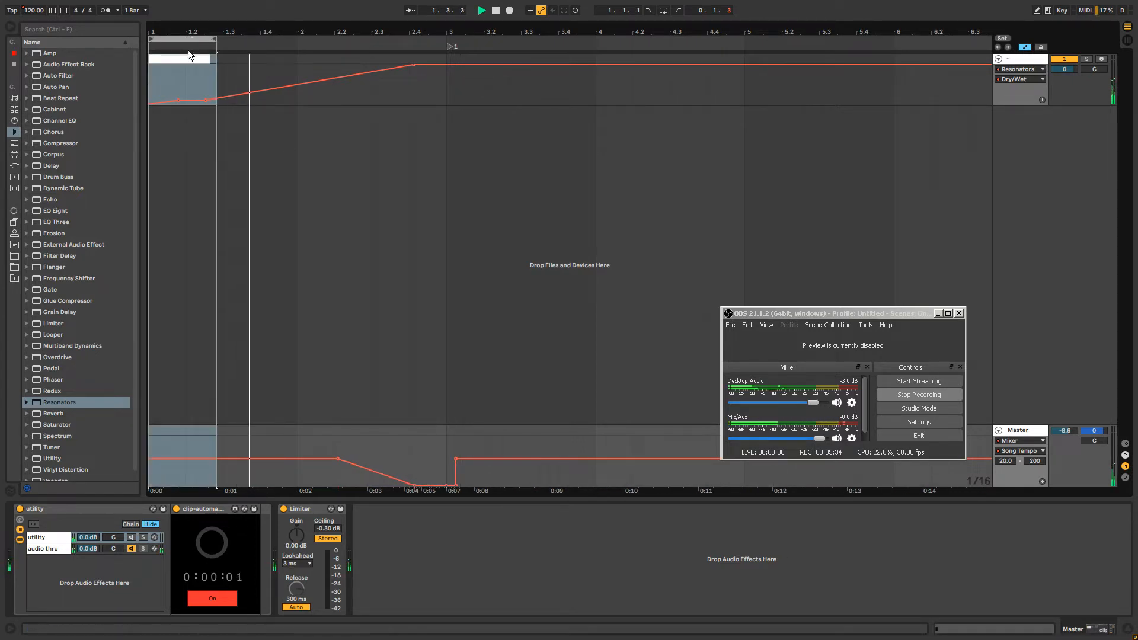
pyautogui.click(245, 60)
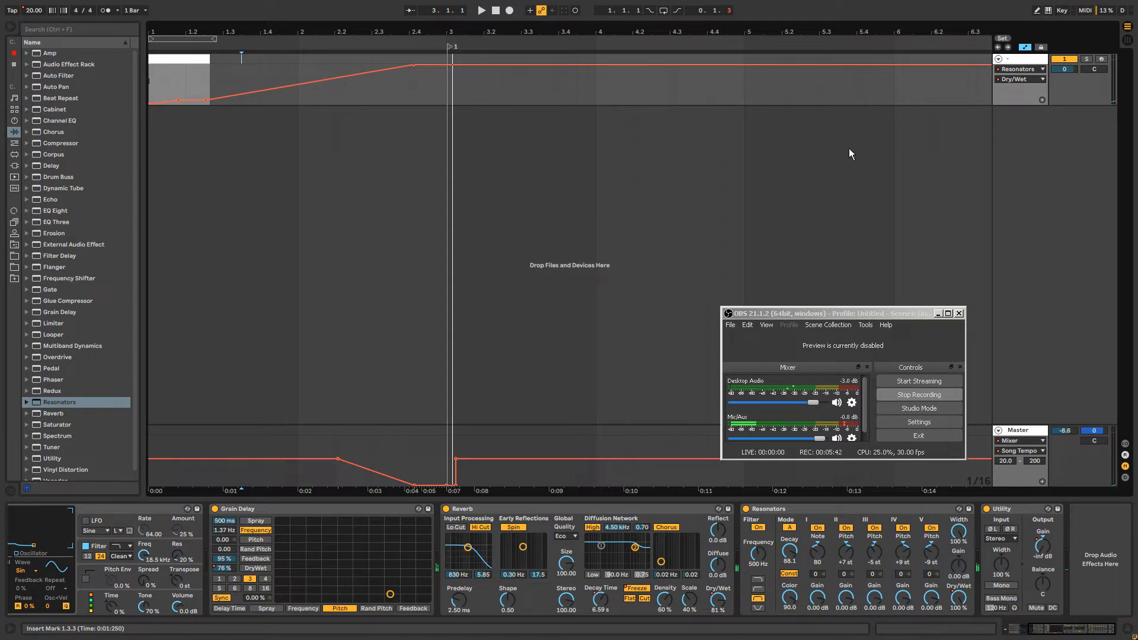
# Insert a new MIDI track below the Operator track and load the Electric instrument onto it.
pyautogui.click(1014, 62)
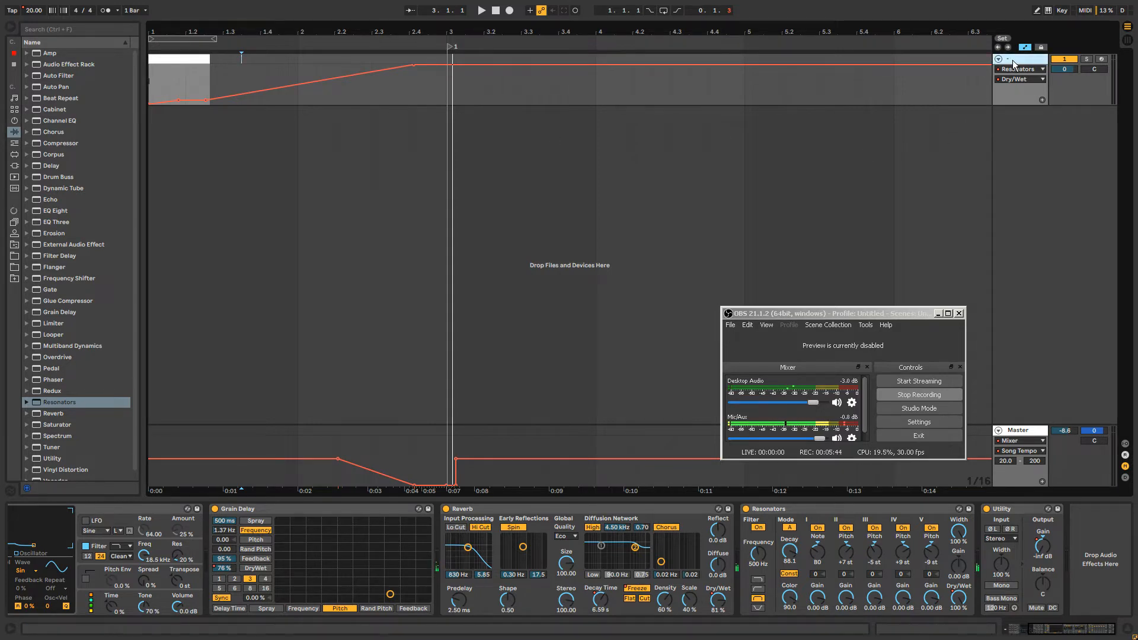
pyautogui.hotkey('ctrl', 'shift', 't')
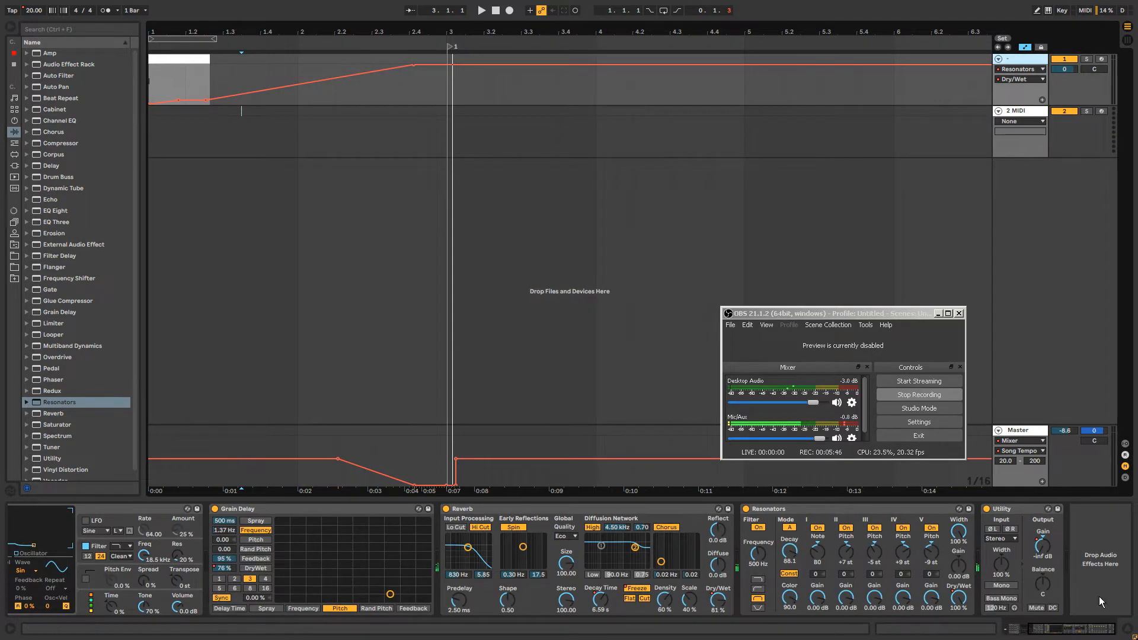
pyautogui.moveTo(1065, 630); pyautogui.dragTo(1021, 634)
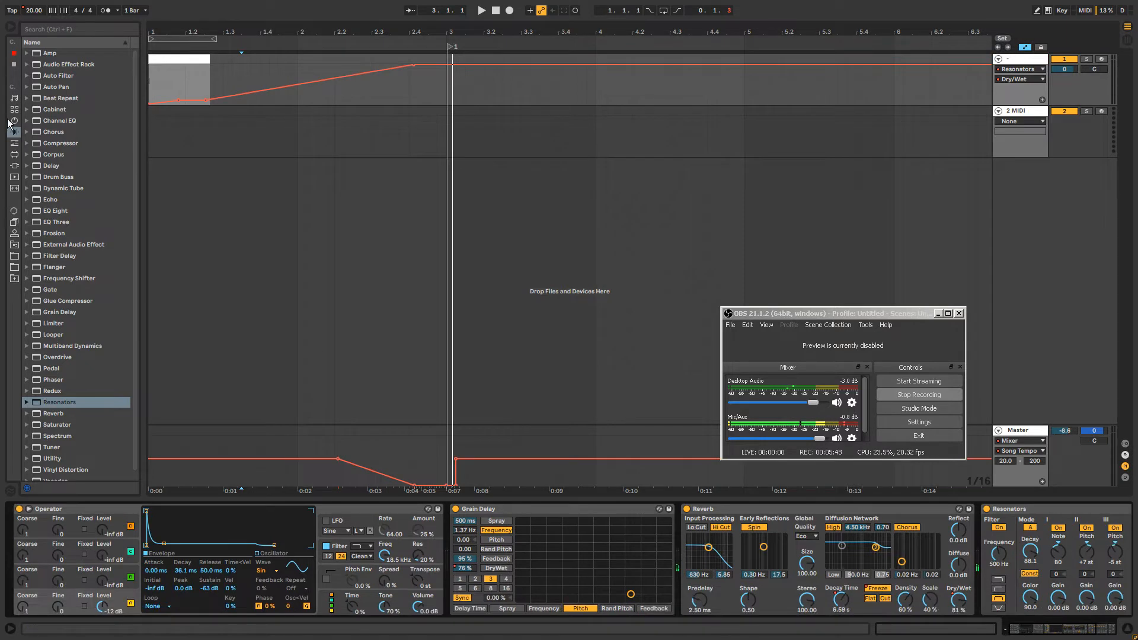
pyautogui.click(14, 121)
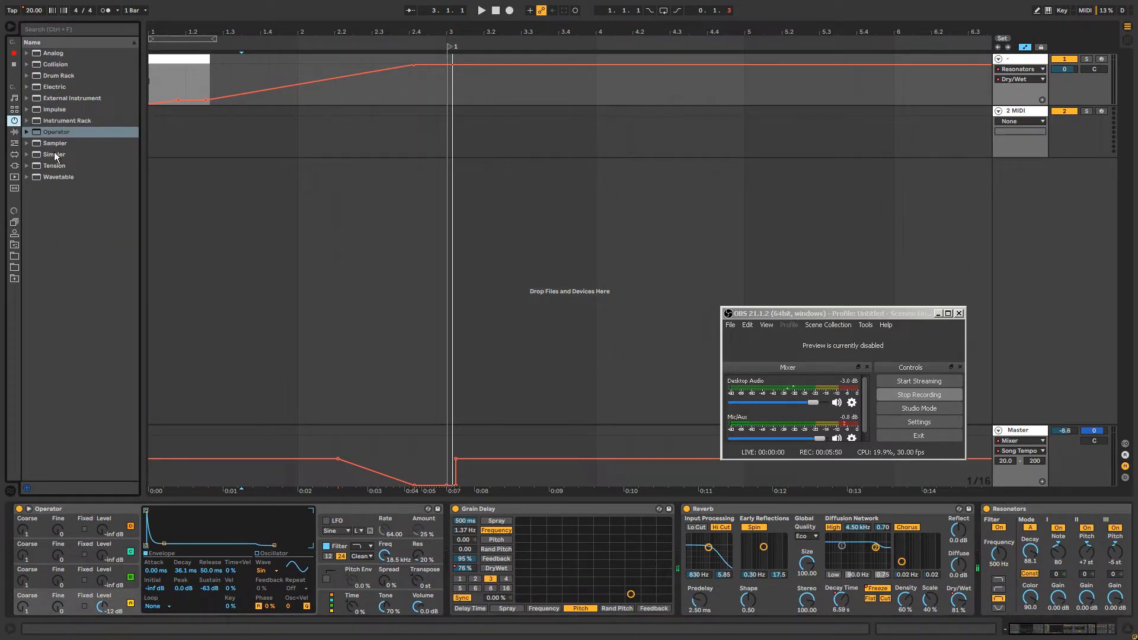
pyautogui.click(50, 84)
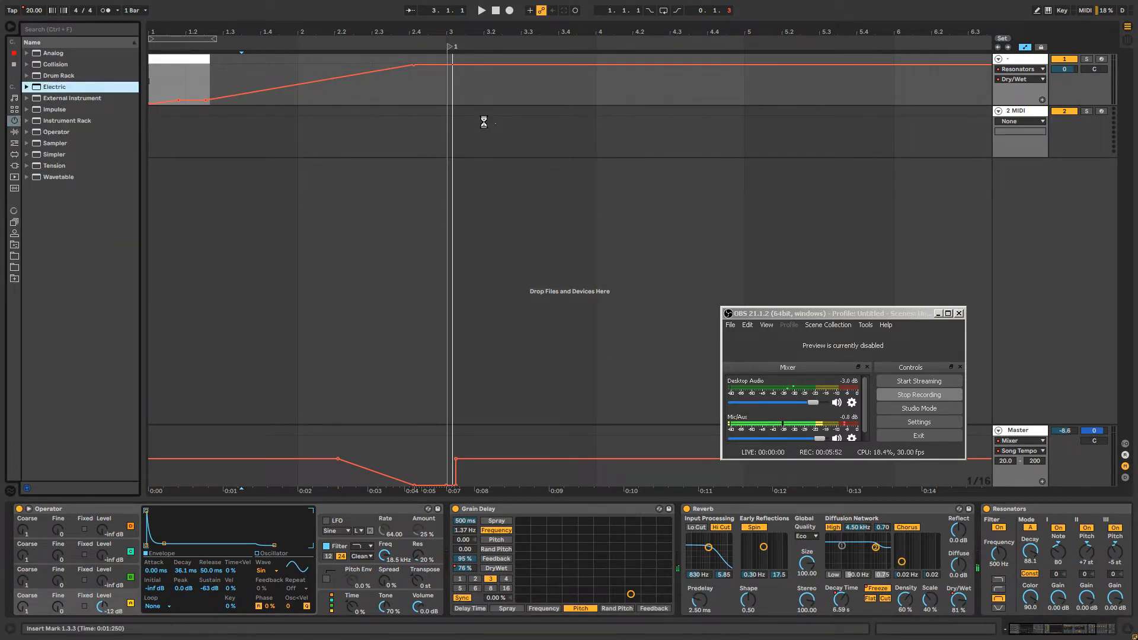
pyautogui.moveTo(465, 115); pyautogui.dragTo(465, 114)
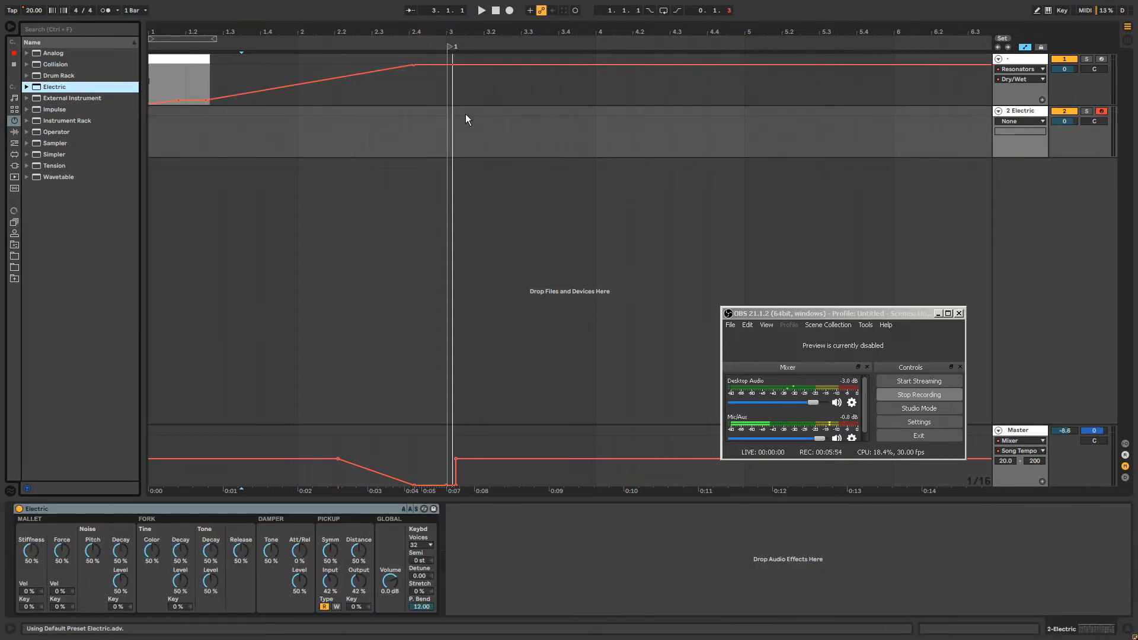
# Clear the tempo automation just after bar 3 so the jump back to full tempo falls exactly on the locator.
pyautogui.click(450, 46)
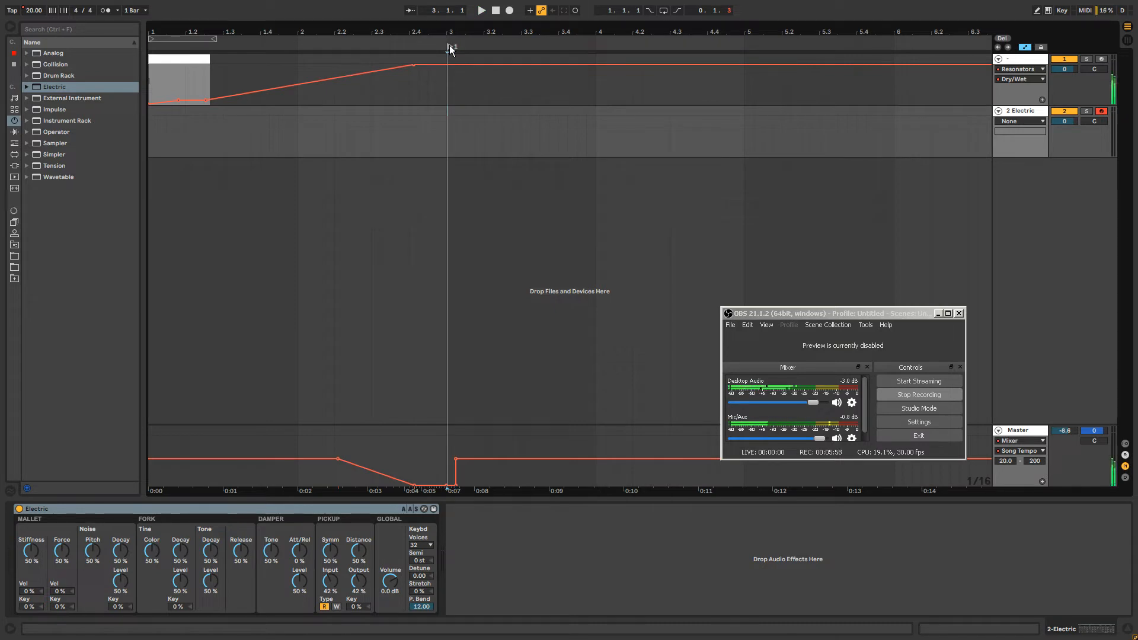
pyautogui.moveTo(476, 477); pyautogui.dragTo(491, 477)
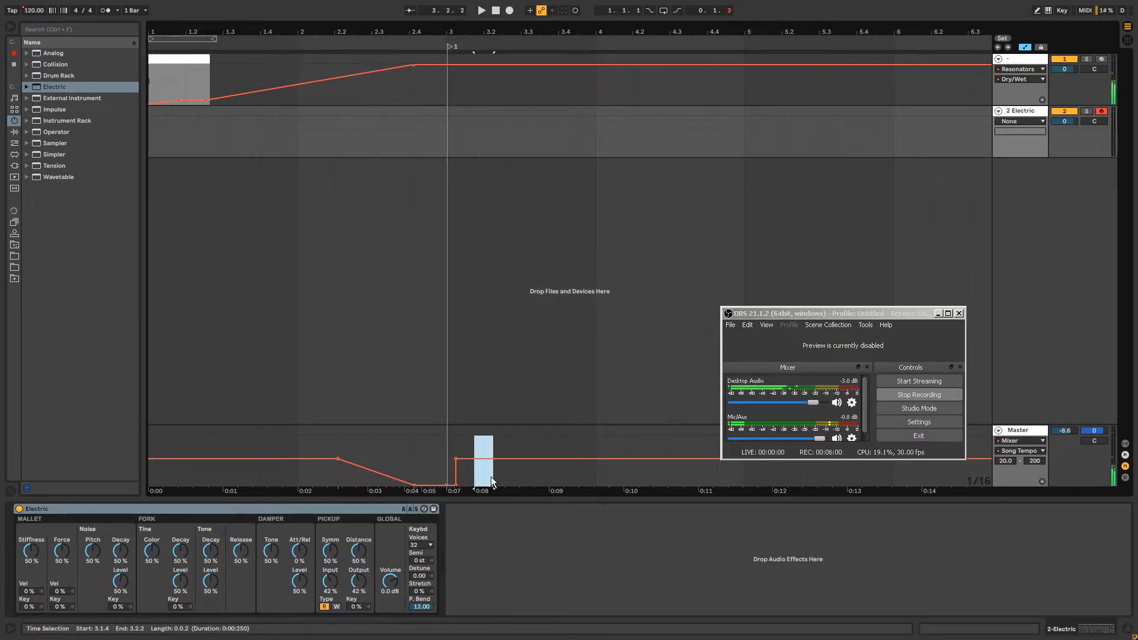
pyautogui.moveTo(446, 443); pyautogui.dragTo(464, 444)
pyautogui.press('Delete')
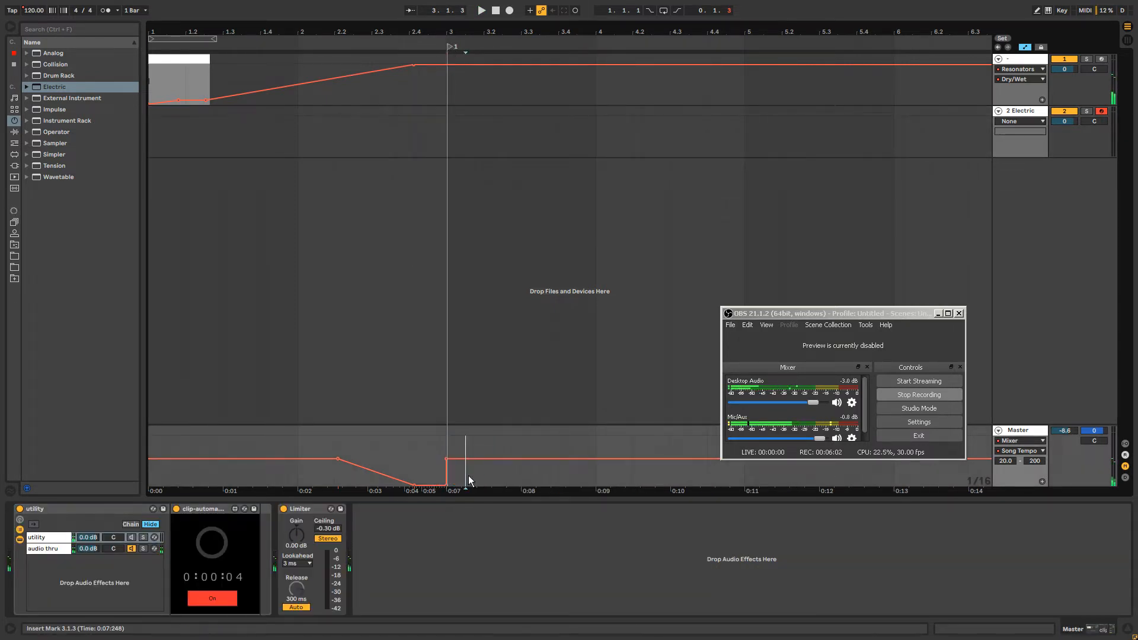
# Start the tempo slowdown at bar 2 by adding a breakpoint there and lower the point at 2.2 to bend the ramp.
pyautogui.click(275, 442)
pyautogui.click(372, 453)
pyautogui.click(298, 459)
pyautogui.moveTo(336, 461); pyautogui.dragTo(359, 477)
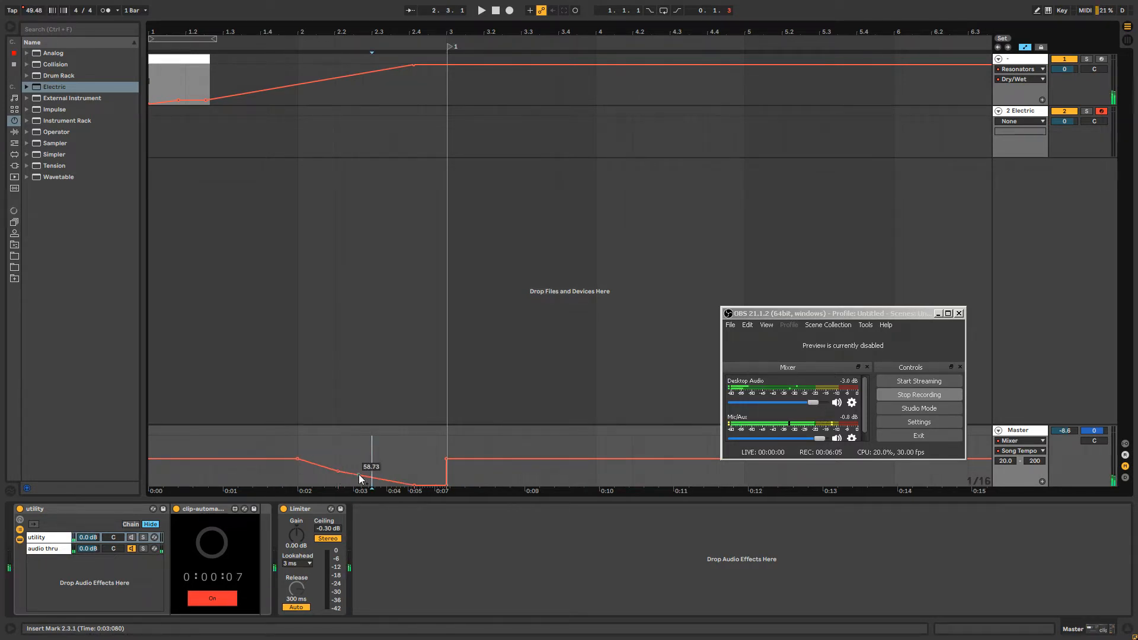
# Line up the drop in Utility's Gain automation with the bar 3 locator and play from the start.
pyautogui.click(1025, 60)
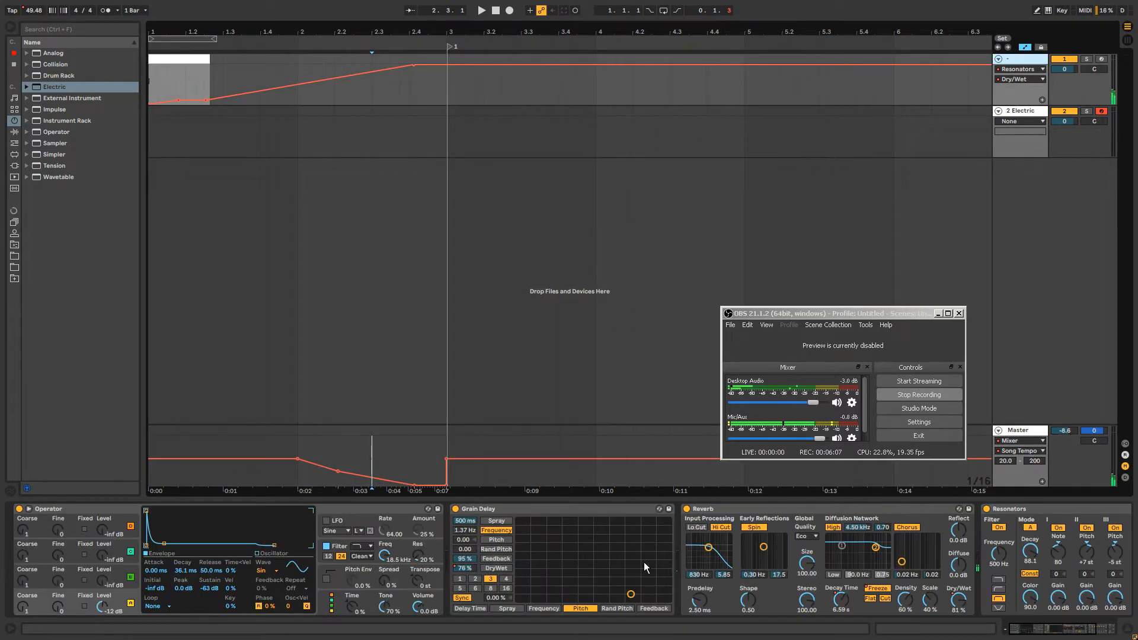
pyautogui.moveTo(1032, 629); pyautogui.dragTo(1079, 634)
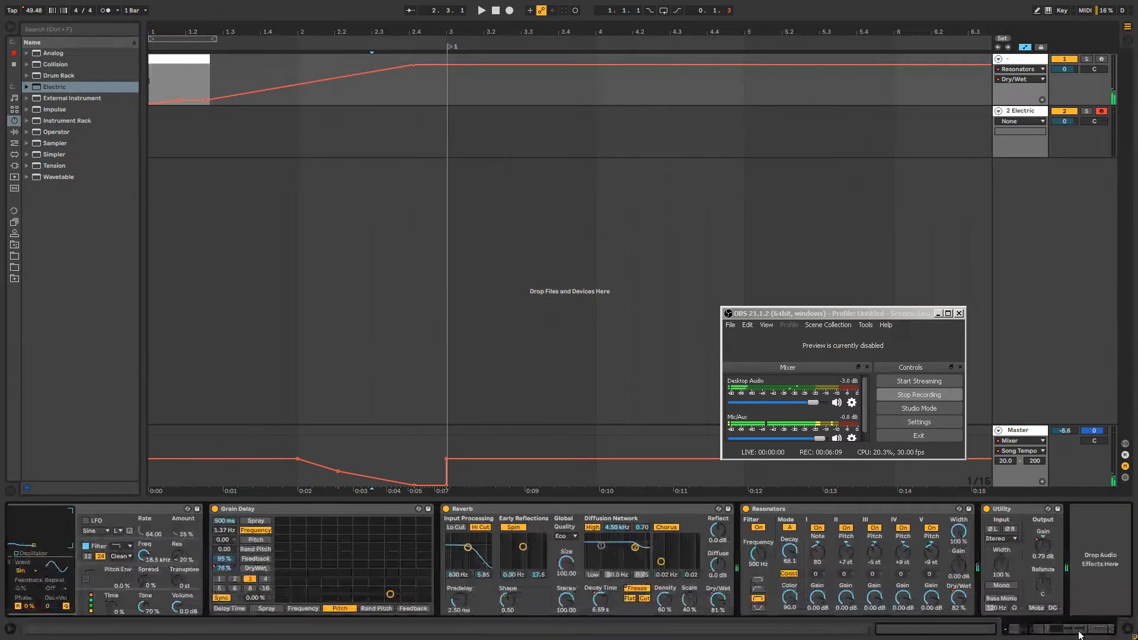
pyautogui.click(1044, 545)
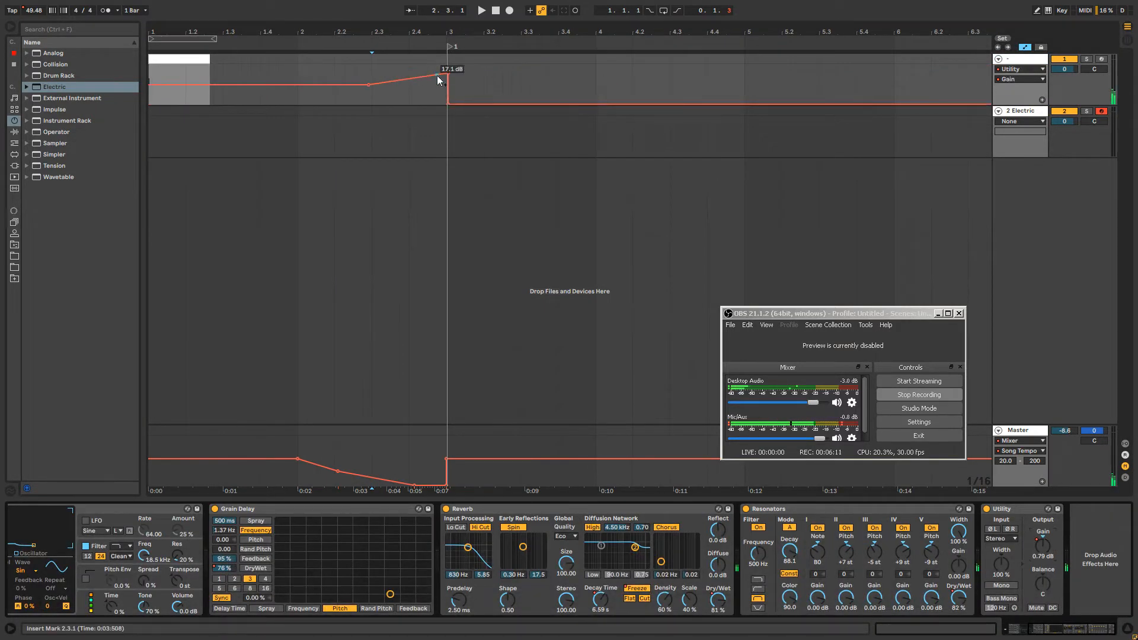
pyautogui.moveTo(439, 79)
pyautogui.mouseDown()
pyautogui.moveTo(448, 72)
pyautogui.moveTo(455, 112)
pyautogui.mouseUp()
pyautogui.press('b')
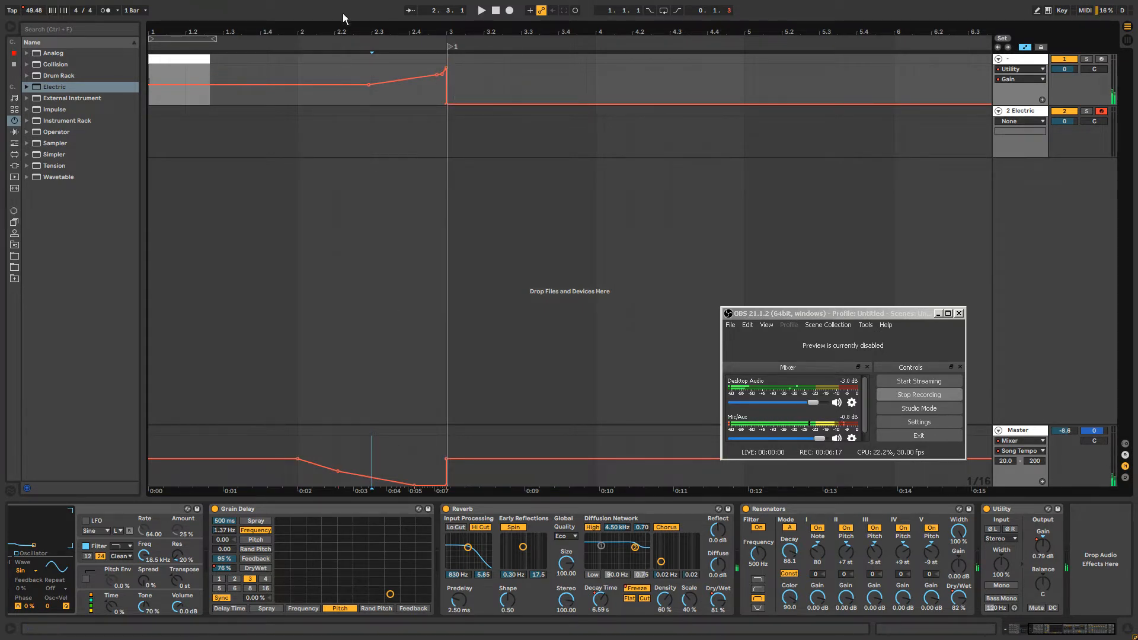
pyautogui.moveTo(318, 32); pyautogui.dragTo(413, 25)
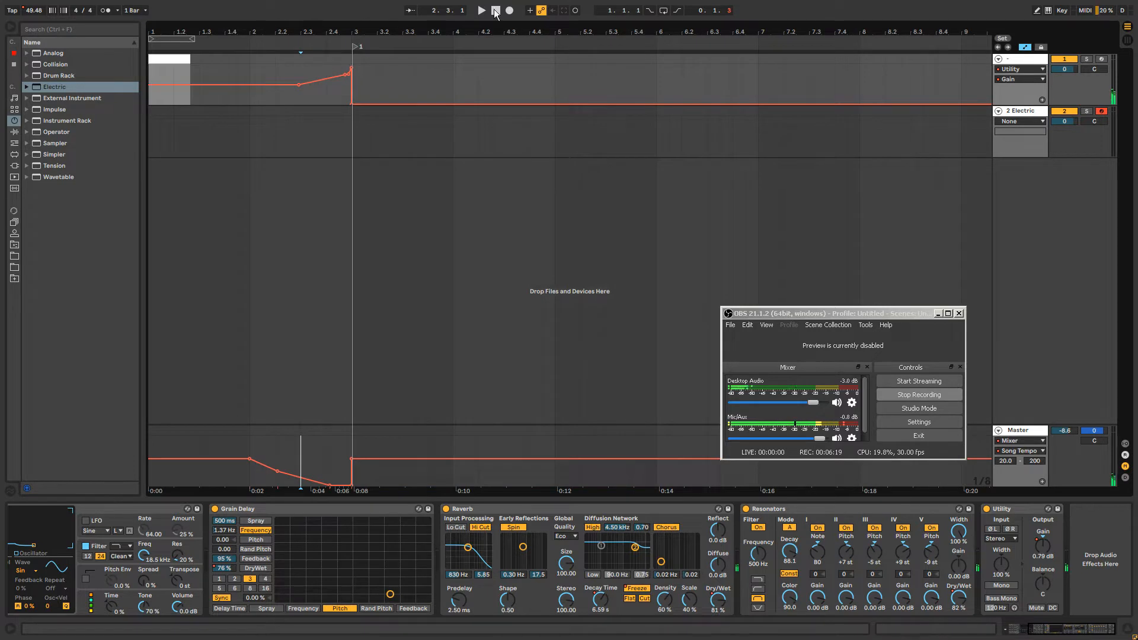
pyautogui.moveTo(164, 34); pyautogui.dragTo(167, 50)
pyautogui.click(482, 10)
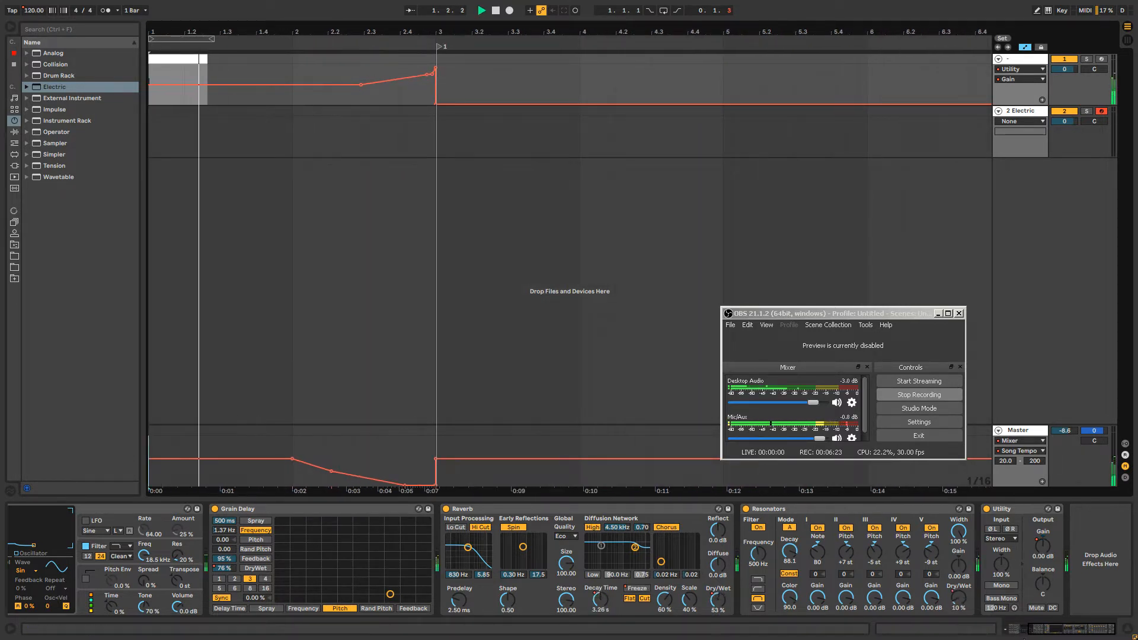
# Try Operator's oscillator A with its Coarse tuning at 18 and play the clip.
pyautogui.moveTo(1064, 628); pyautogui.dragTo(962, 618)
pyautogui.press('space')
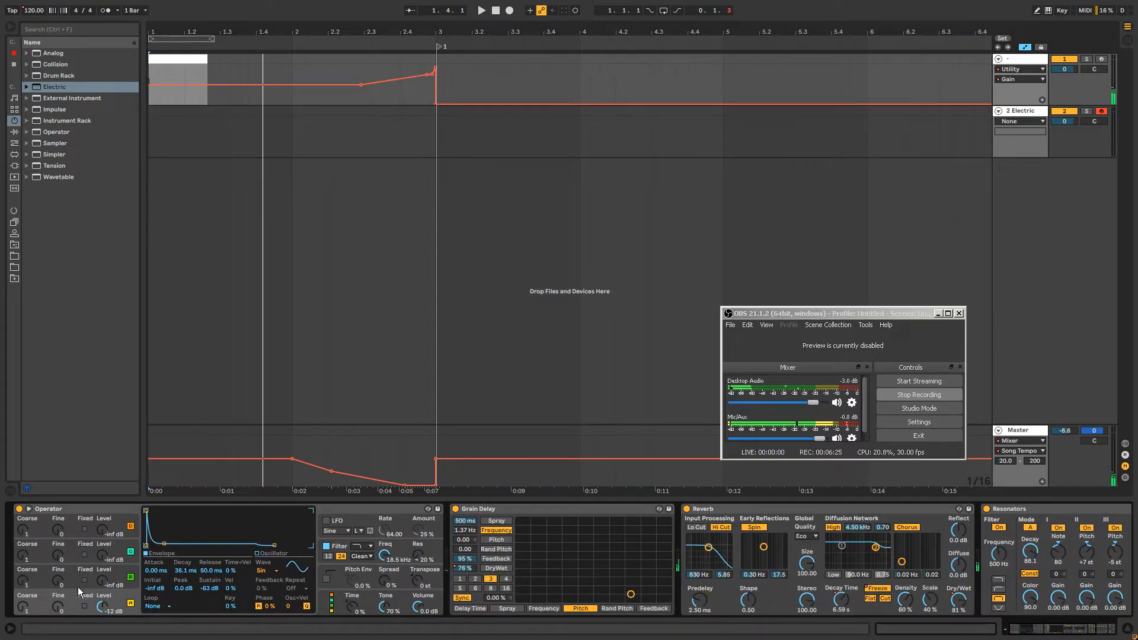
pyautogui.moveTo(37, 606); pyautogui.dragTo(38, 584)
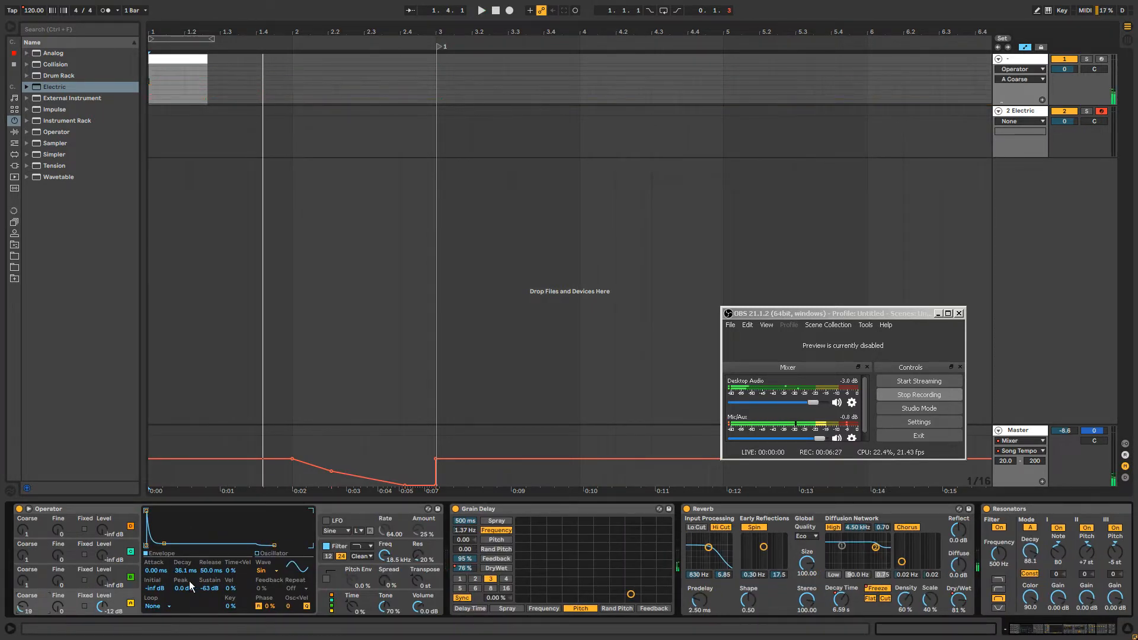
pyautogui.click(174, 59)
pyautogui.press('space')
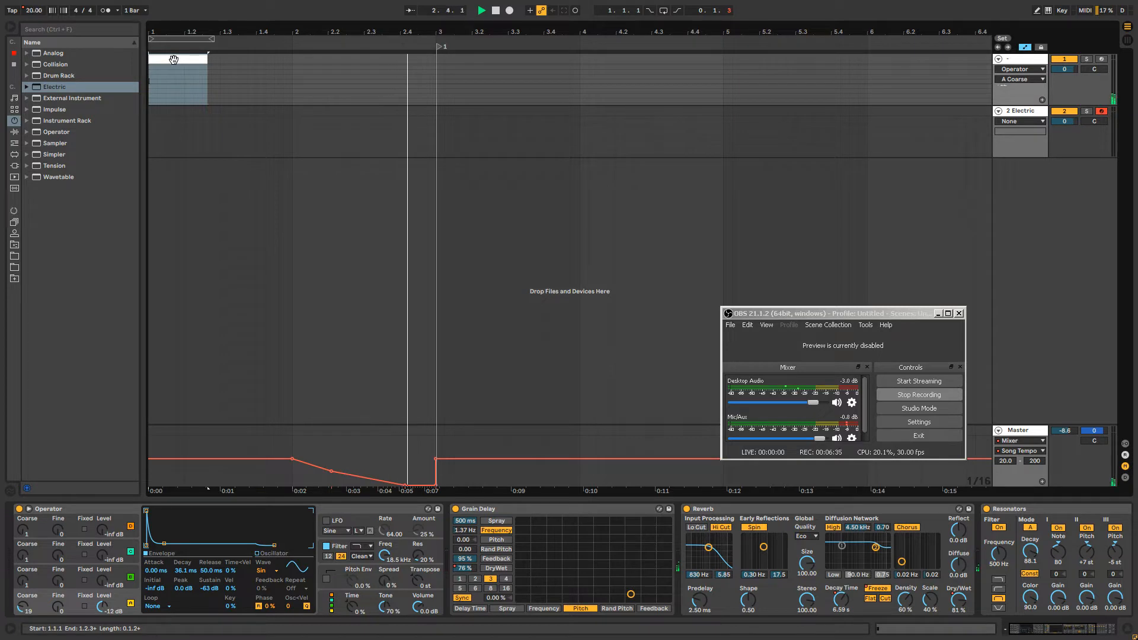
# Check the clip's note and set the Coarse tuning of Operator's oscillator A to 4.
pyautogui.doubleClick(173, 60)
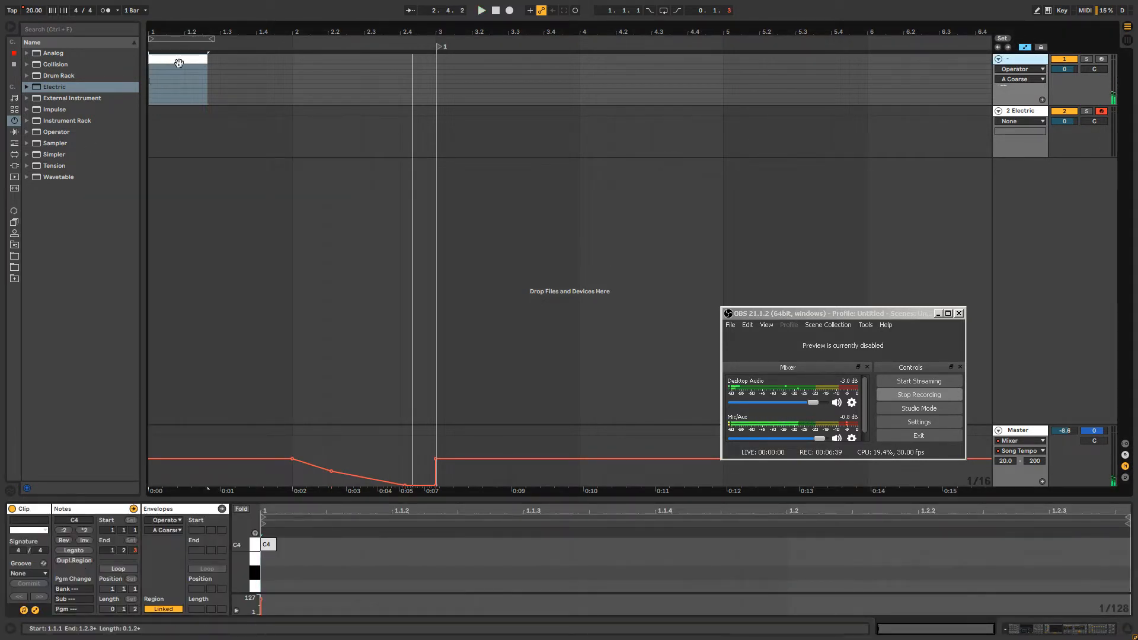
pyautogui.click(1025, 59)
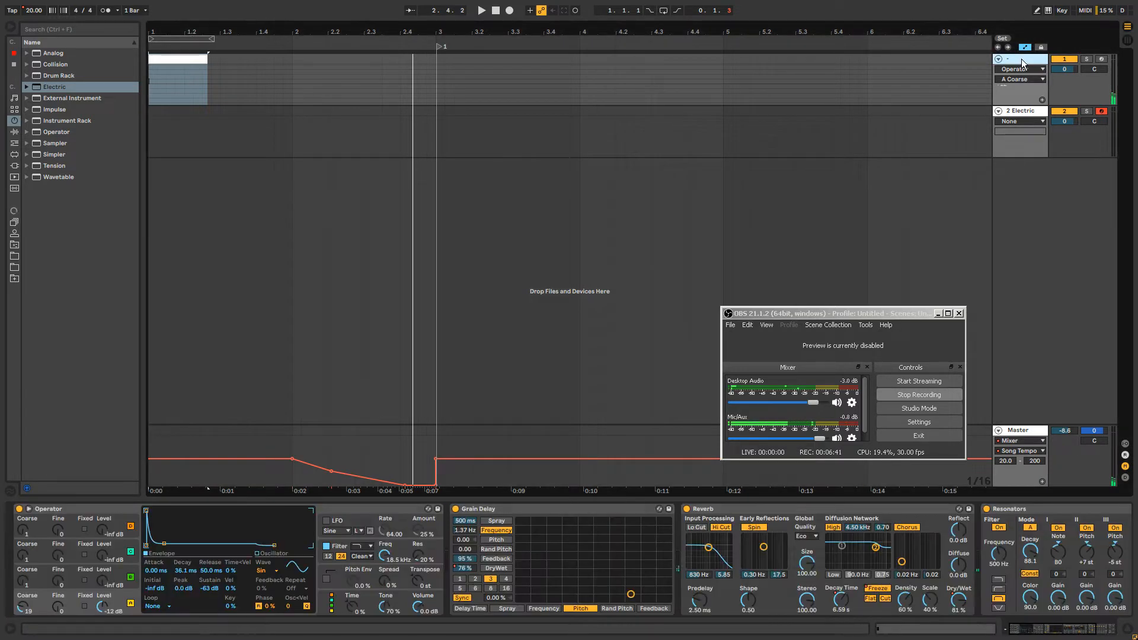
pyautogui.moveTo(25, 606); pyautogui.dragTo(25, 589)
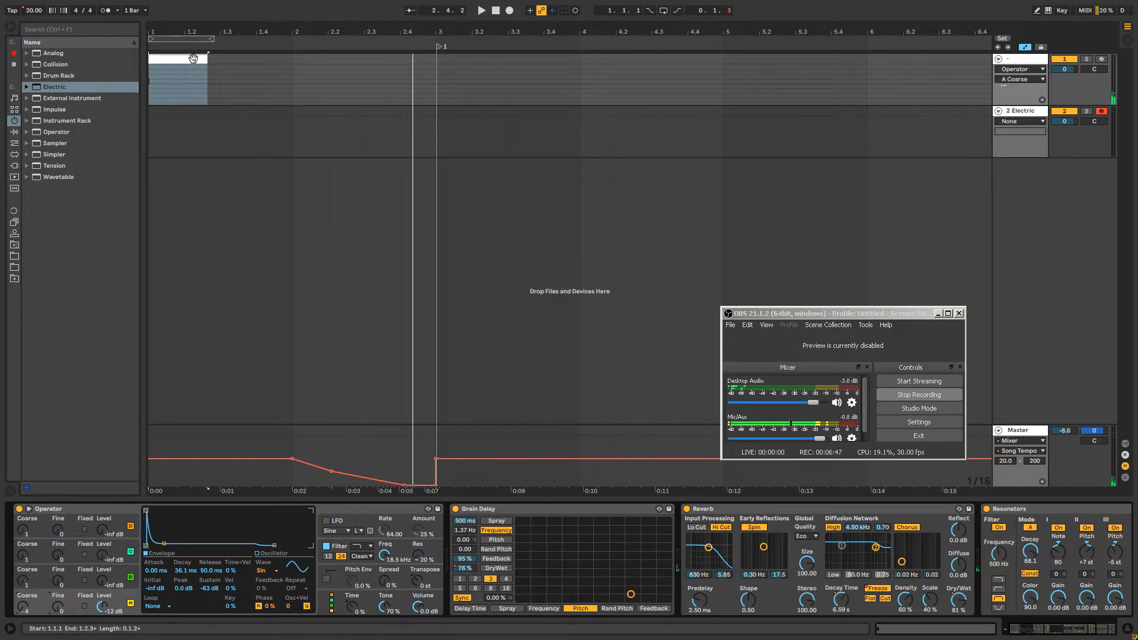
# Open the clip in an enlarged note editor and transpose its C4 note up three octaves to C7.
pyautogui.doubleClick(172, 58)
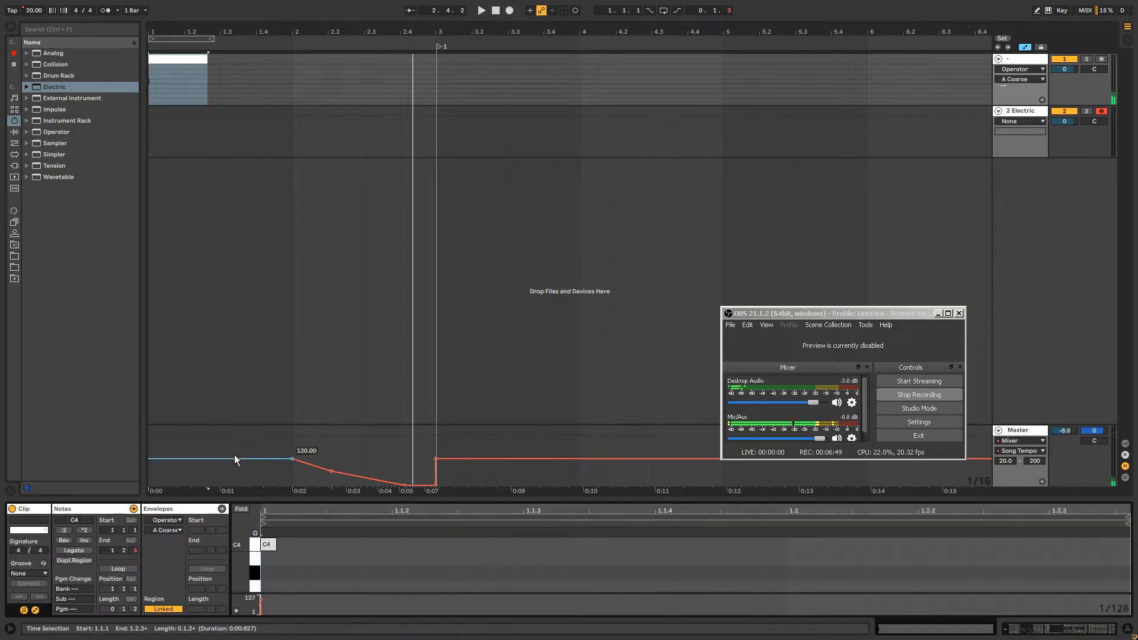
pyautogui.click(264, 544)
pyautogui.scroll(2, 265, 544)
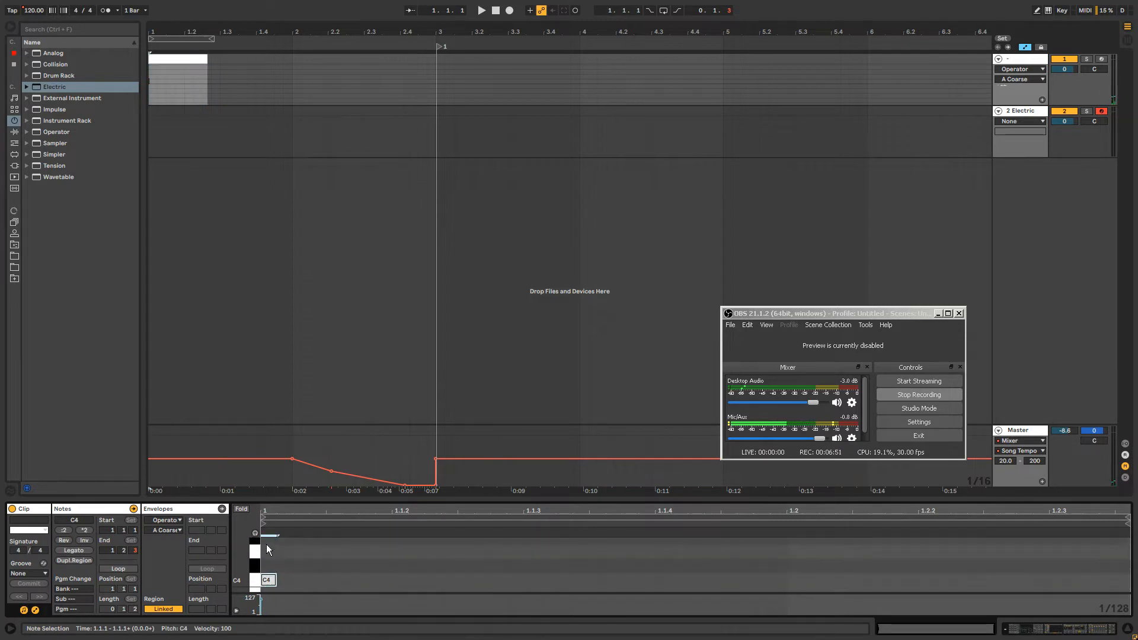
pyautogui.moveTo(272, 498); pyautogui.dragTo(284, 320)
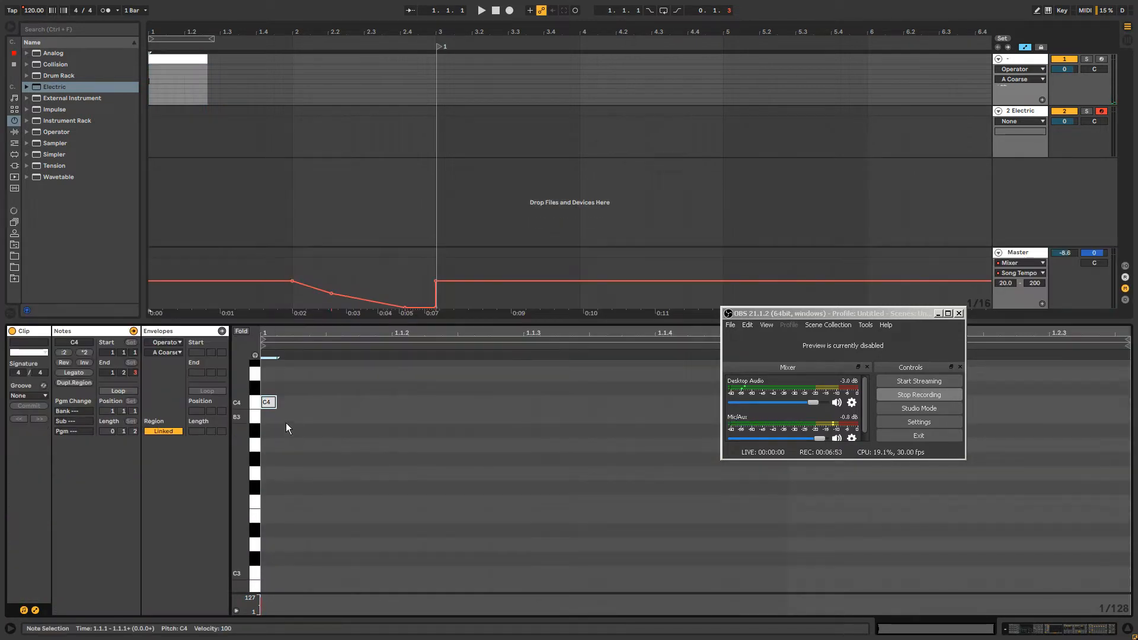
pyautogui.moveTo(272, 403); pyautogui.dragTo(270, 392)
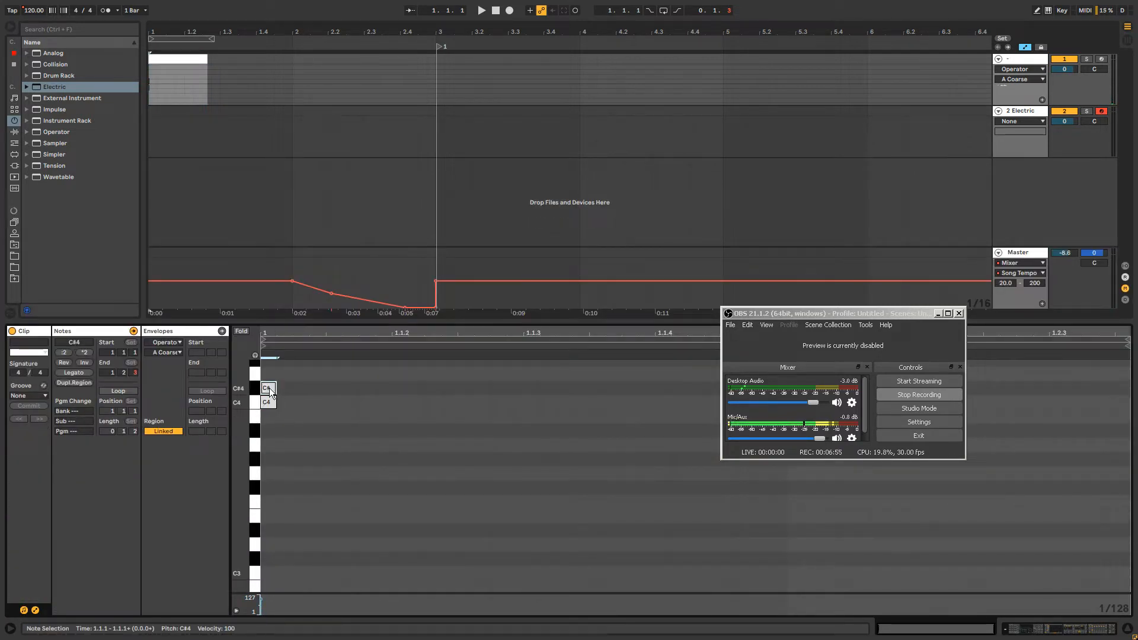
pyautogui.hotkey('shift', 'Up')
pyautogui.hotkey('shift', 'Up')
pyautogui.hotkey('shift', 'Up')
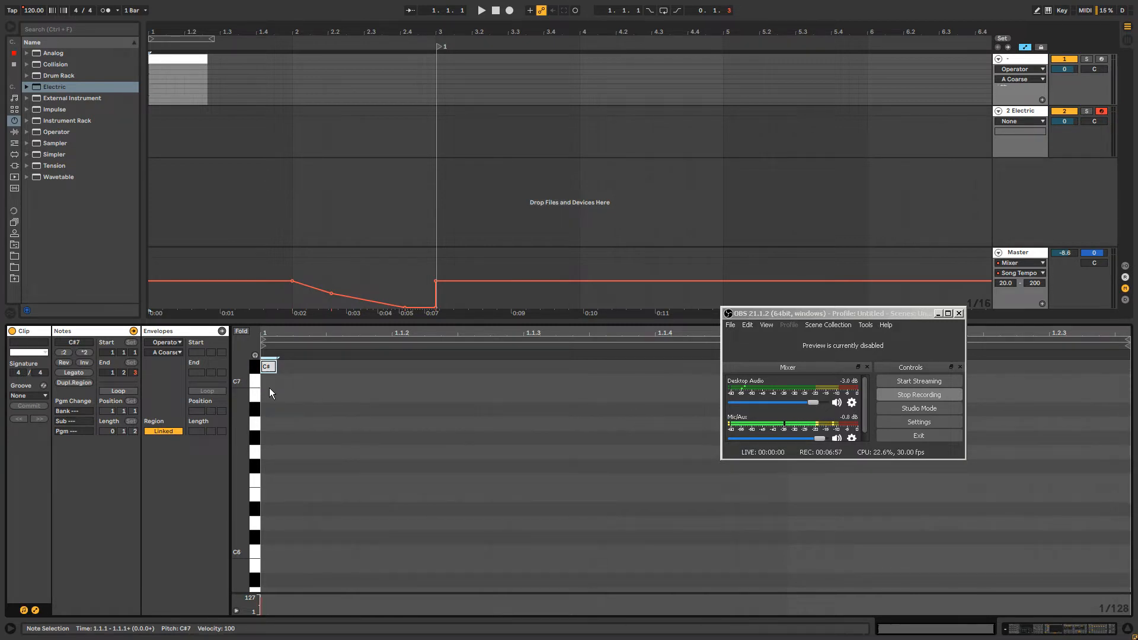
pyautogui.press('Down')
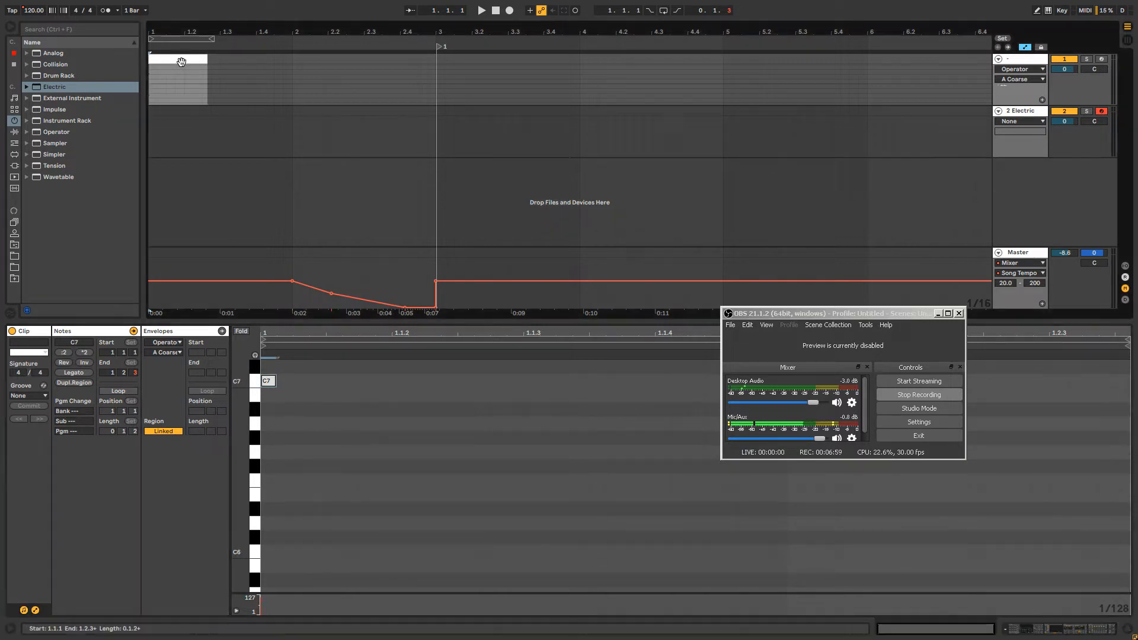
# Play the clip from its start to hear the transposed note, and shrink the note editor again.
pyautogui.click(181, 60)
pyautogui.press('space')
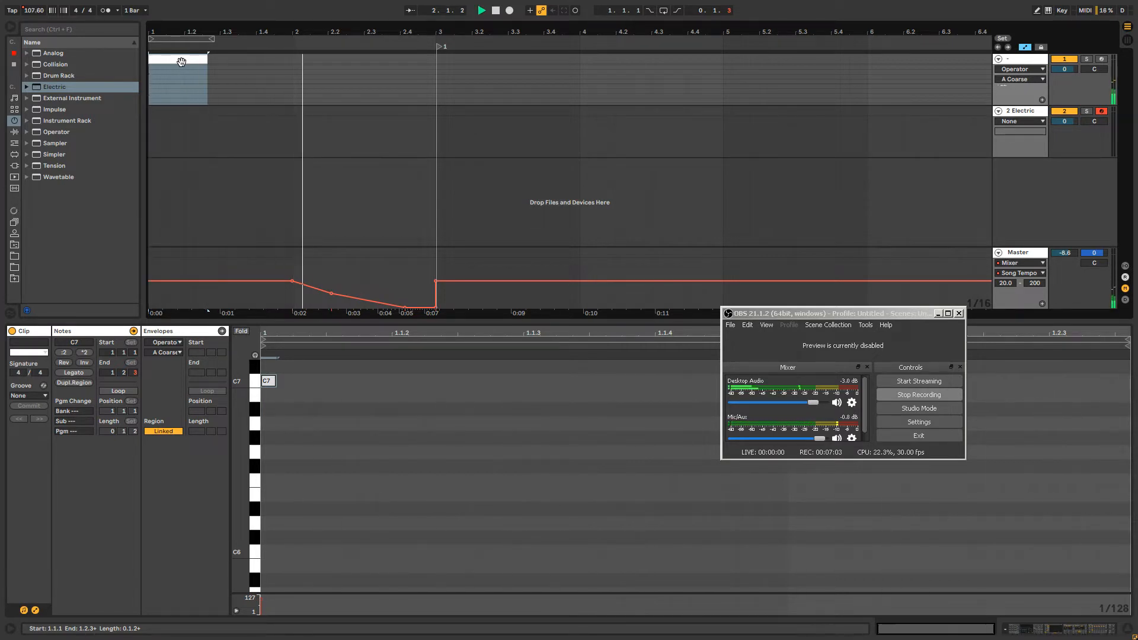
pyautogui.hotkey('ctrl', 'alt', 'l')
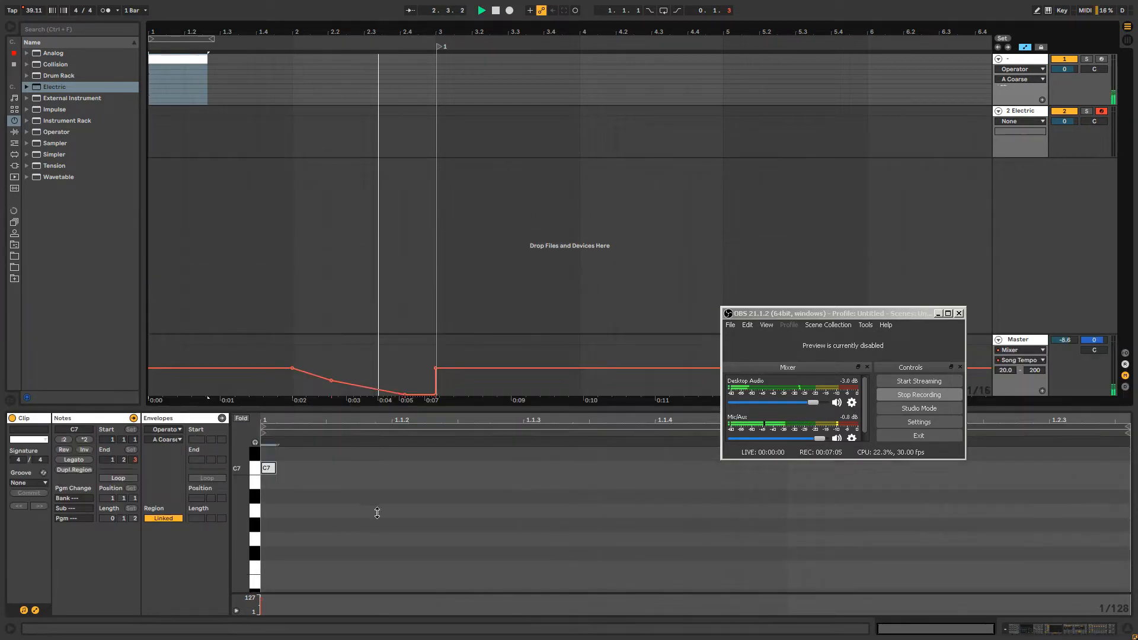
pyautogui.hotkey('ctrl', 'alt', 'l')
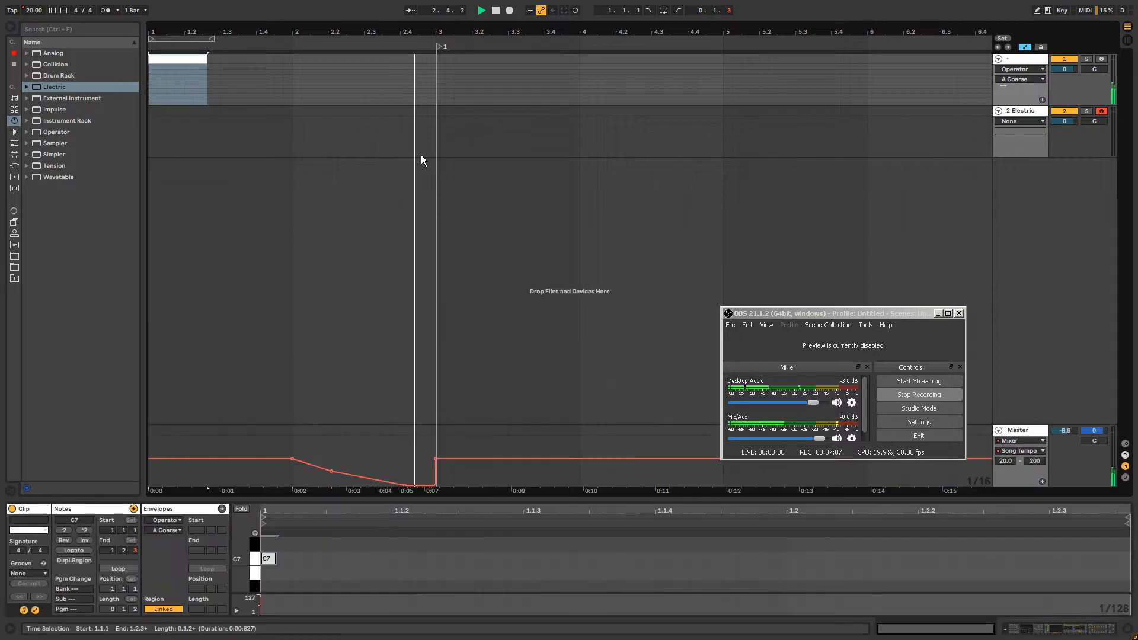
# Stop playback, move the locator from bar 3 to bar 4, and extend the 20 BPM section of the Master tempo automation to bar 4.
pyautogui.press('space')
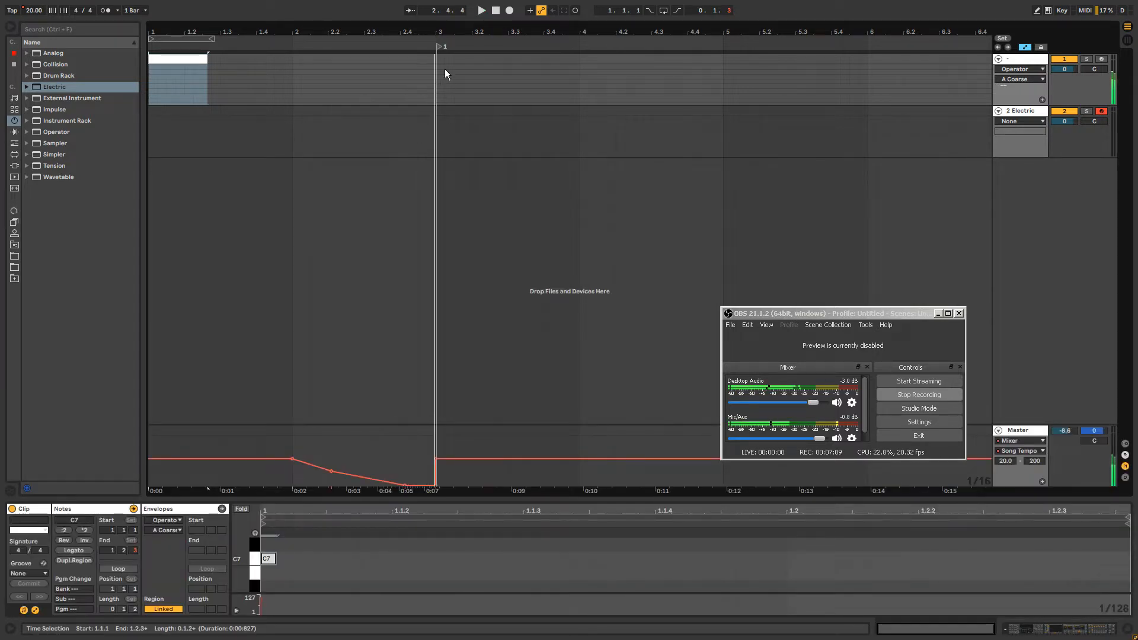
pyautogui.click(496, 10)
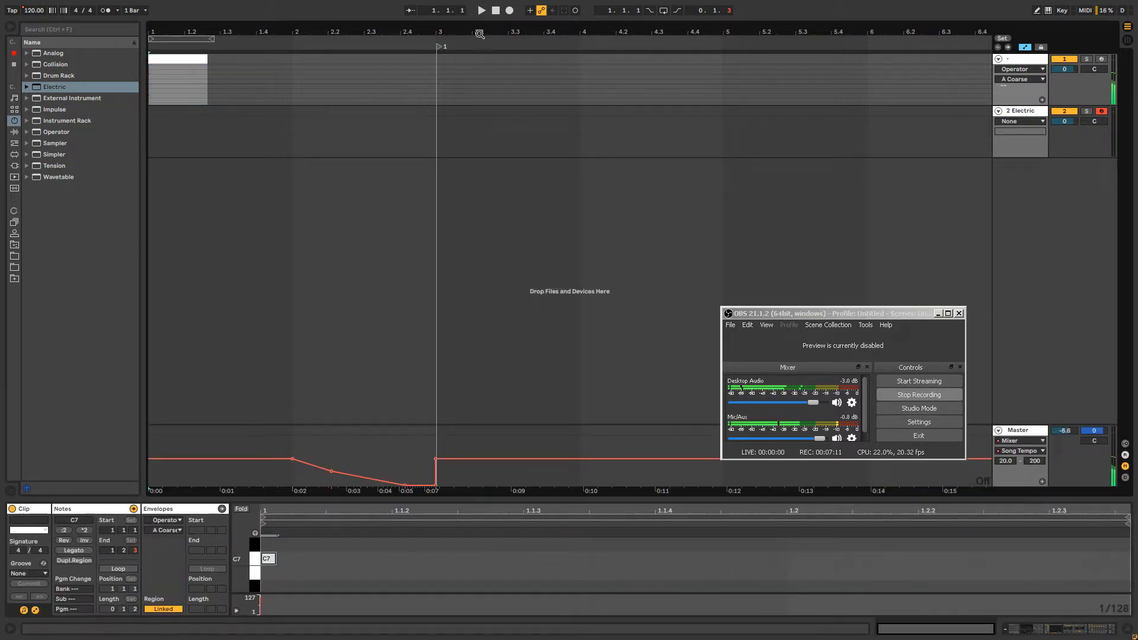
pyautogui.click(439, 47)
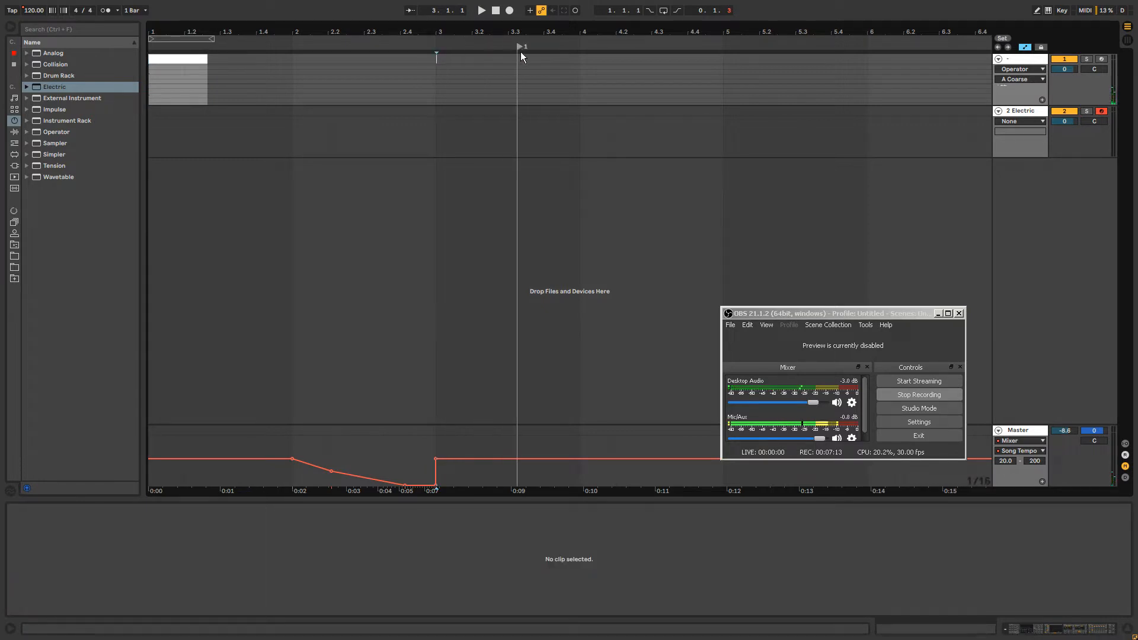
pyautogui.moveTo(438, 450); pyautogui.dragTo(574, 500)
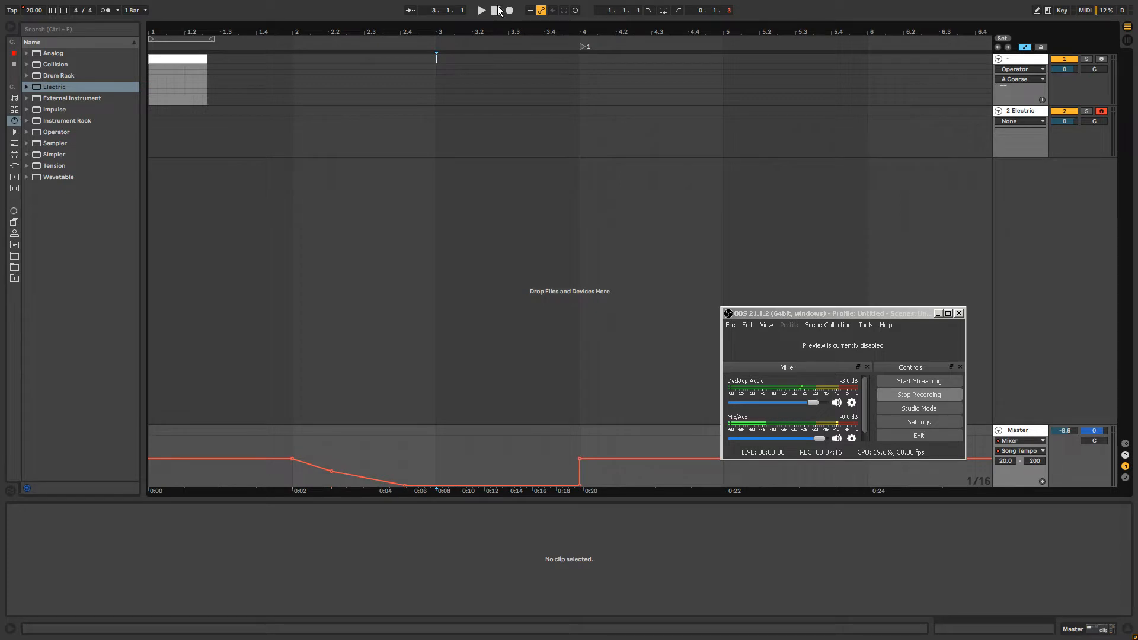
# Play the arrangement from its start and display the Utility Gain automation of the Operator track.
pyautogui.click(497, 11)
pyautogui.click(484, 11)
pyautogui.click(1021, 112)
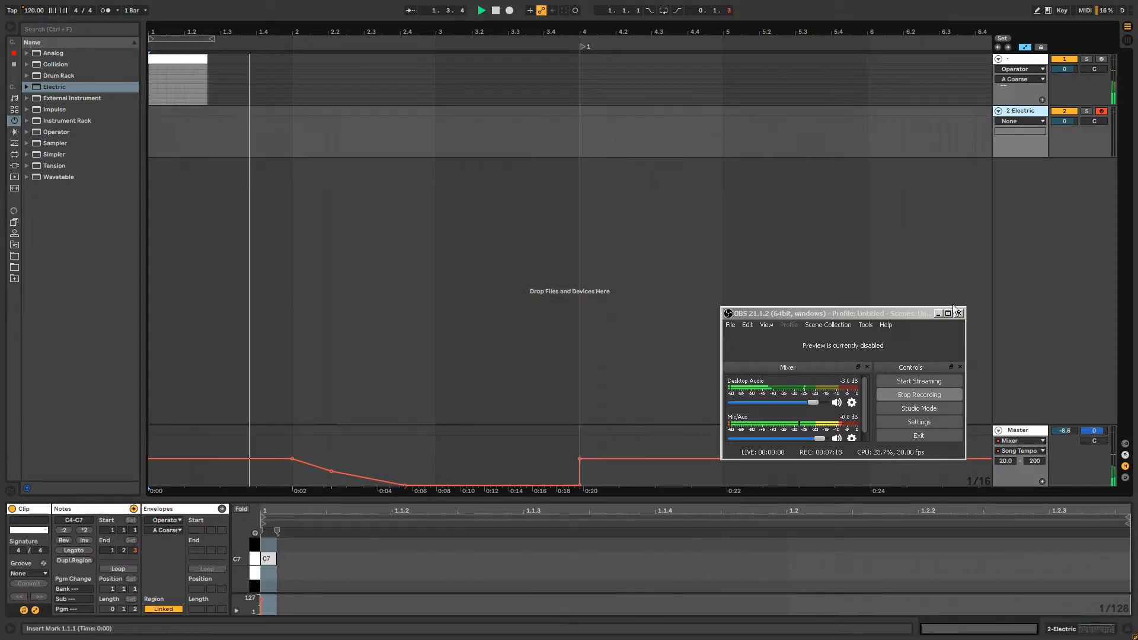
pyautogui.click(1064, 629)
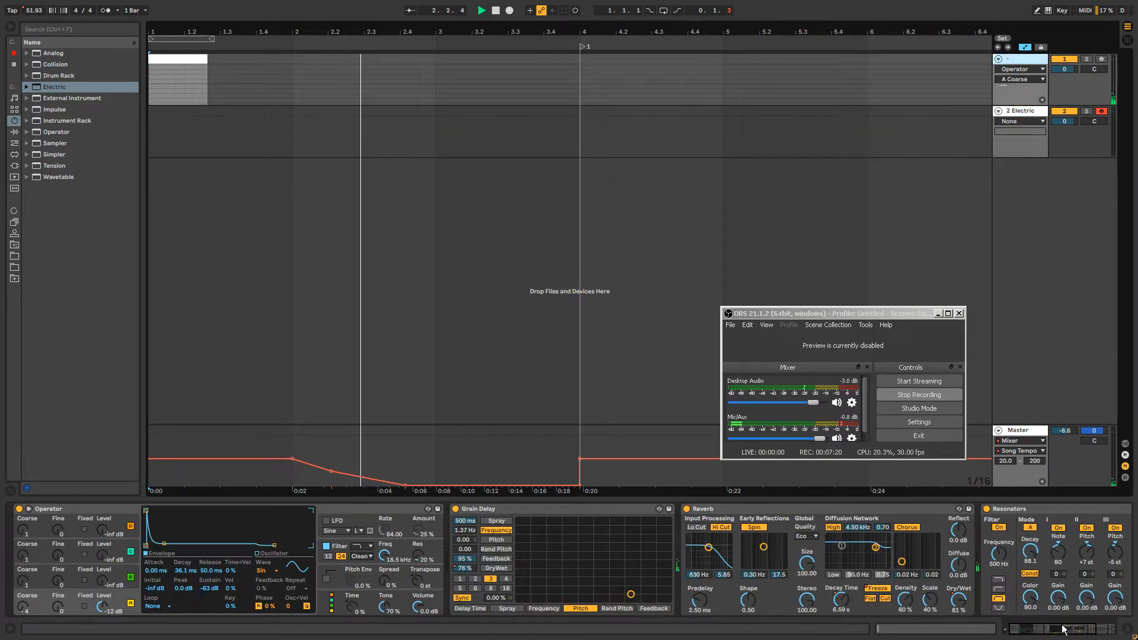
pyautogui.moveTo(1064, 629); pyautogui.dragTo(1090, 630)
pyautogui.click(1049, 549)
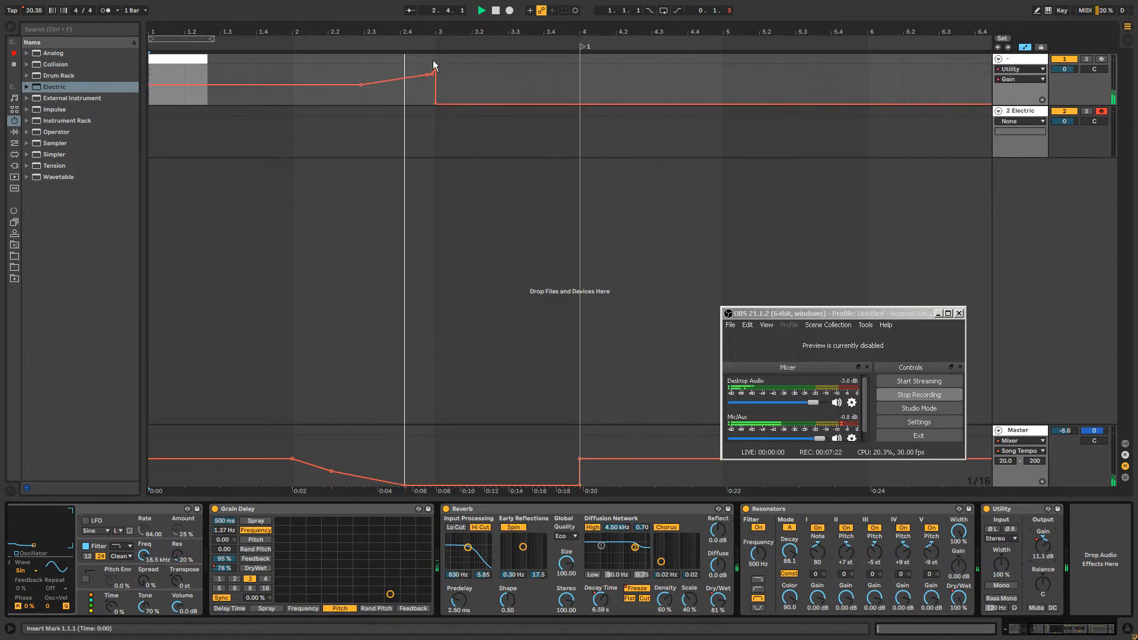
pyautogui.press('b')
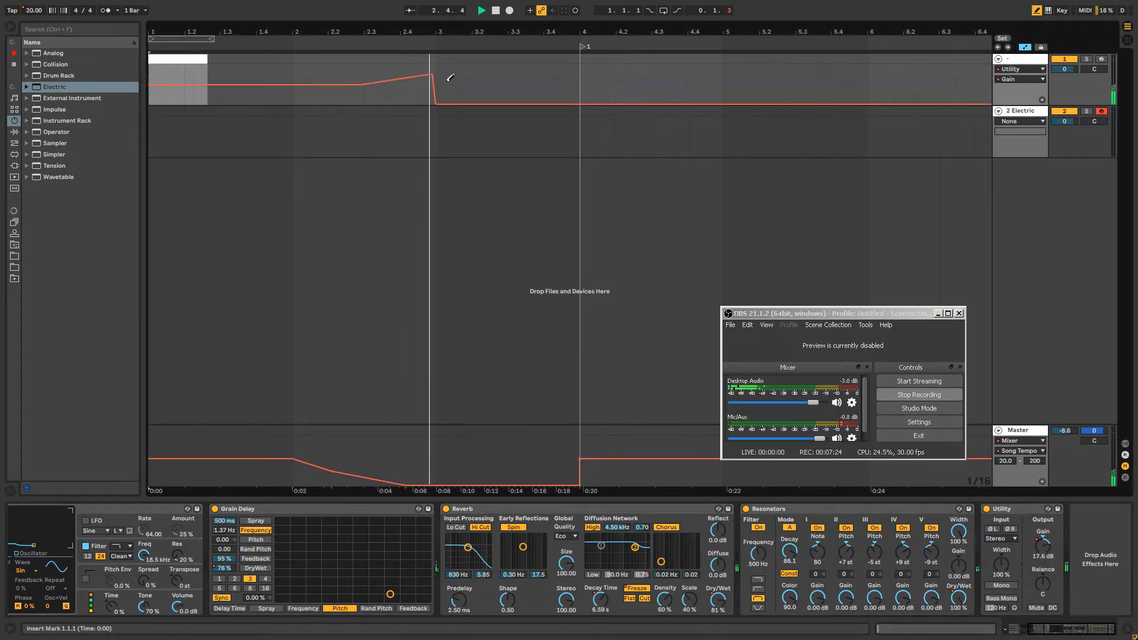
pyautogui.moveTo(442, 70); pyautogui.dragTo(439, 80)
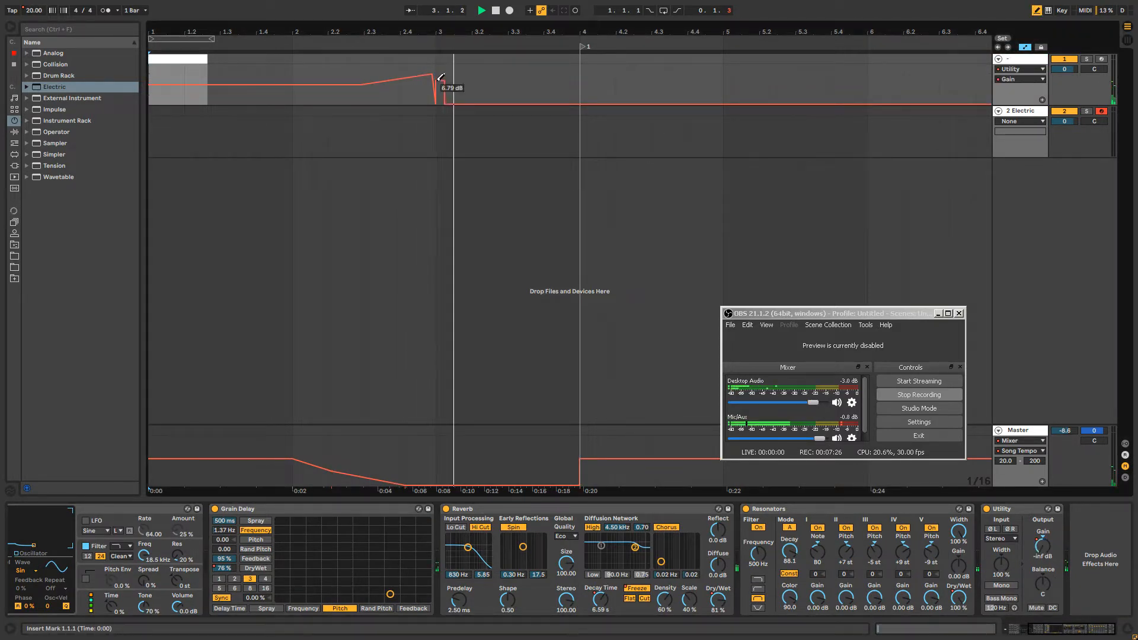
pyautogui.hotkey('ctrl', 'z')
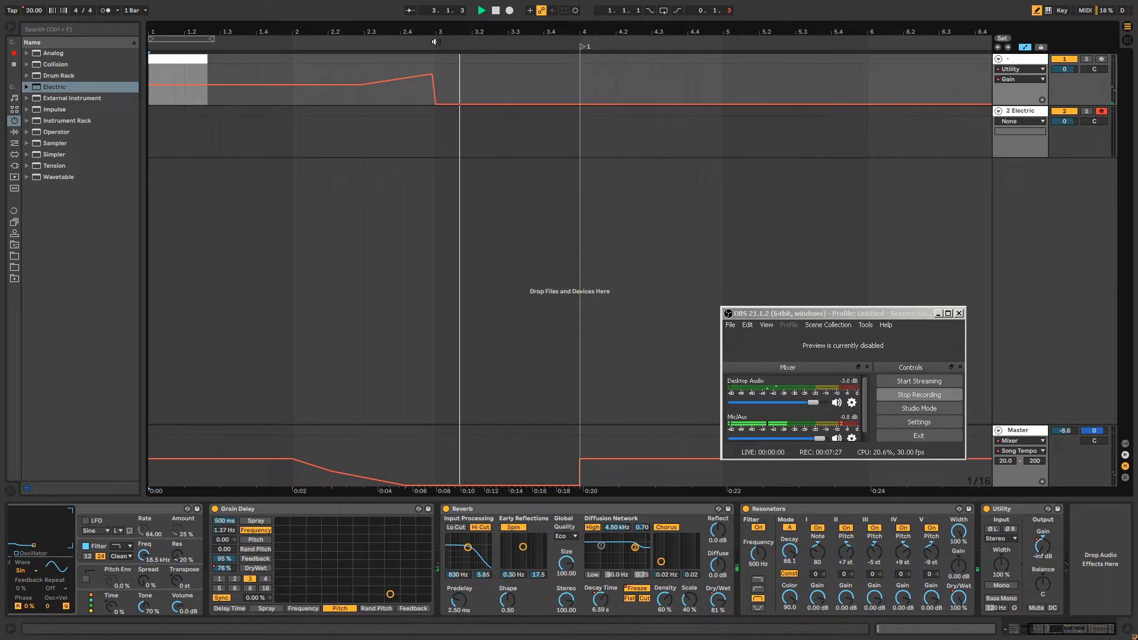
pyautogui.press('b')
# Remove the drop at bar 3 from the Utility Gain automation and replay the passage.
pyautogui.click(434, 75)
pyautogui.click(436, 105)
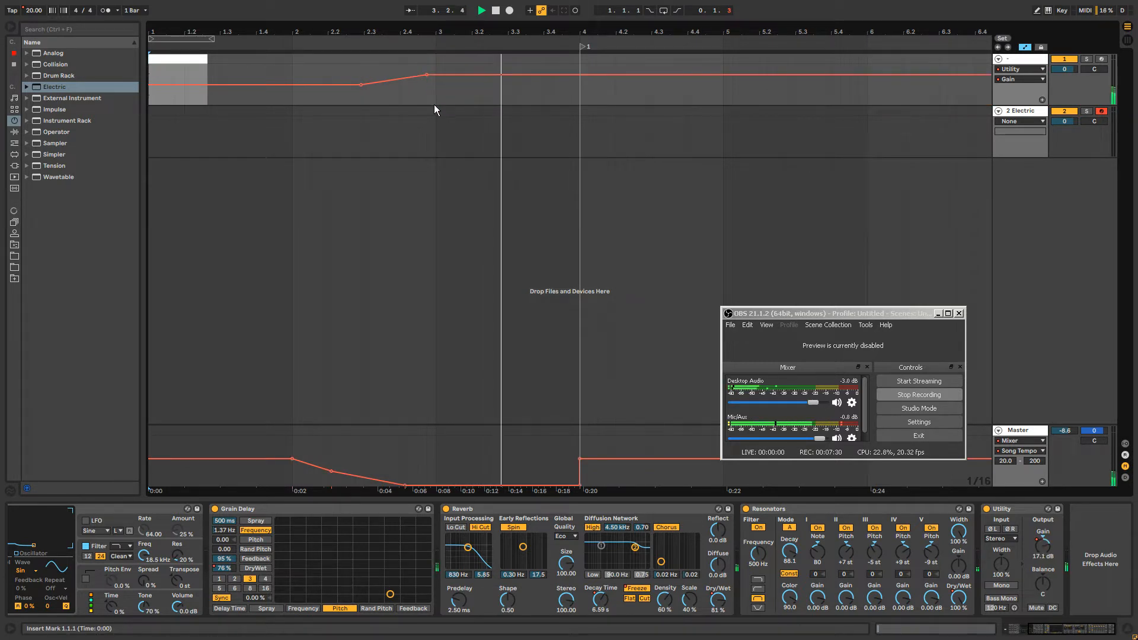
pyautogui.click(481, 11)
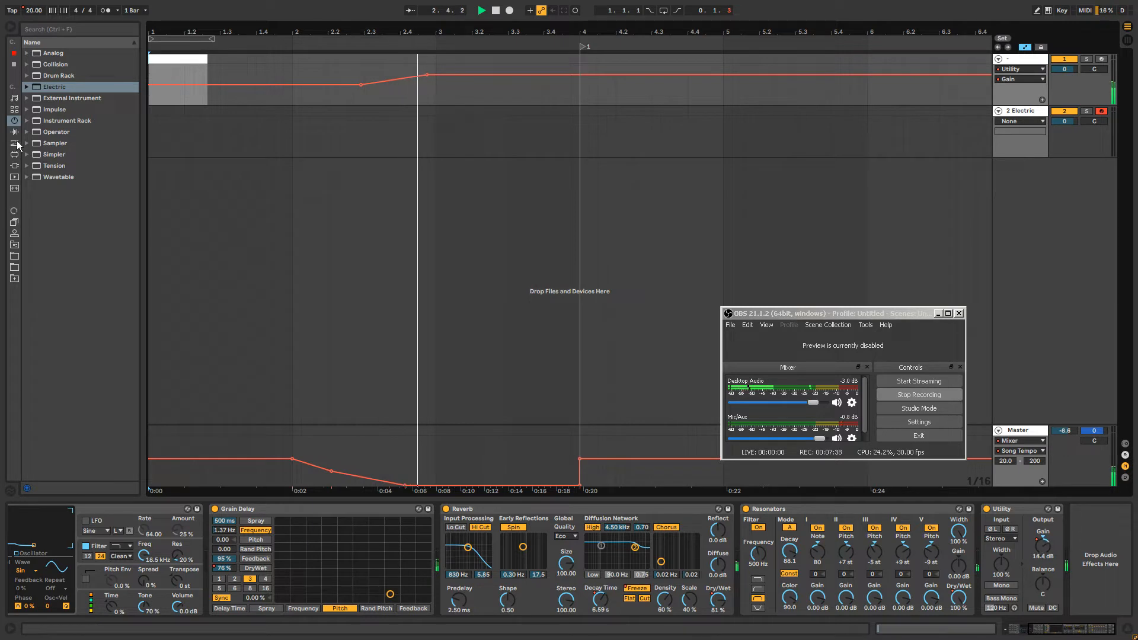
# Add Auto Pan after Utility with Rate 52.7 Hz and Phase 0°, and automate its Amount from zero up to 100% just after bar 3.
pyautogui.click(15, 131)
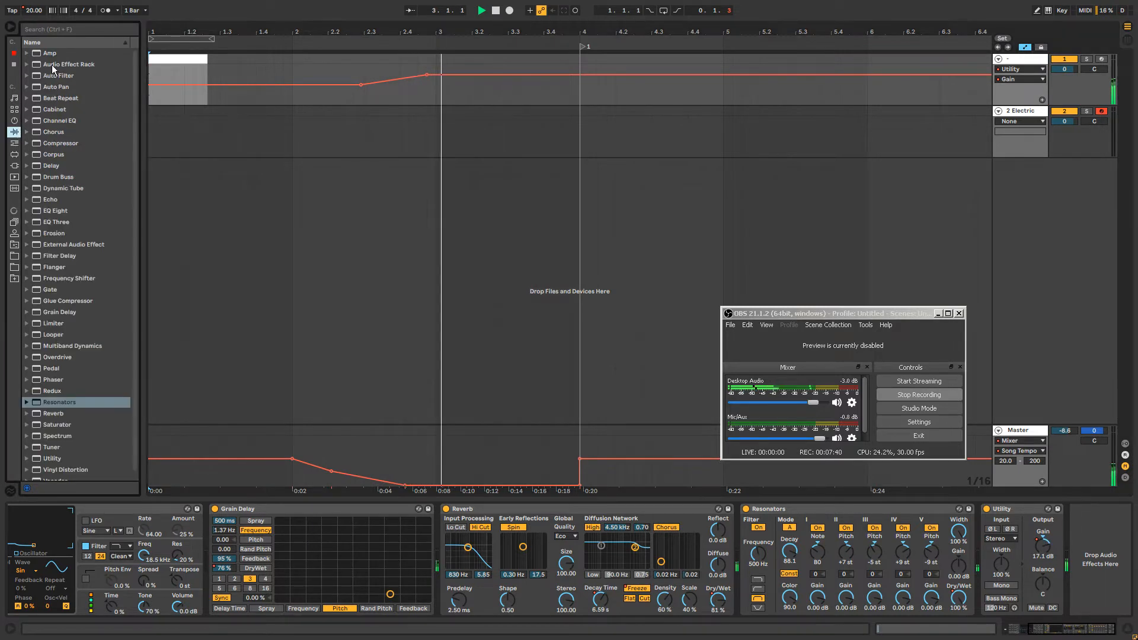
pyautogui.moveTo(57, 87); pyautogui.dragTo(1049, 516)
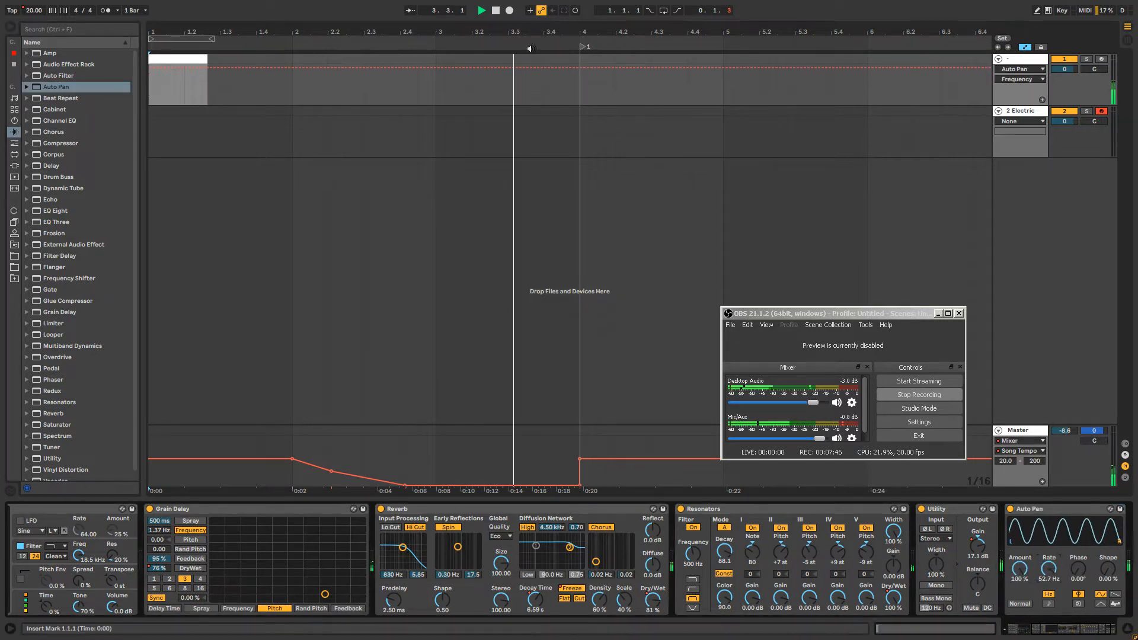
pyautogui.click(1020, 569)
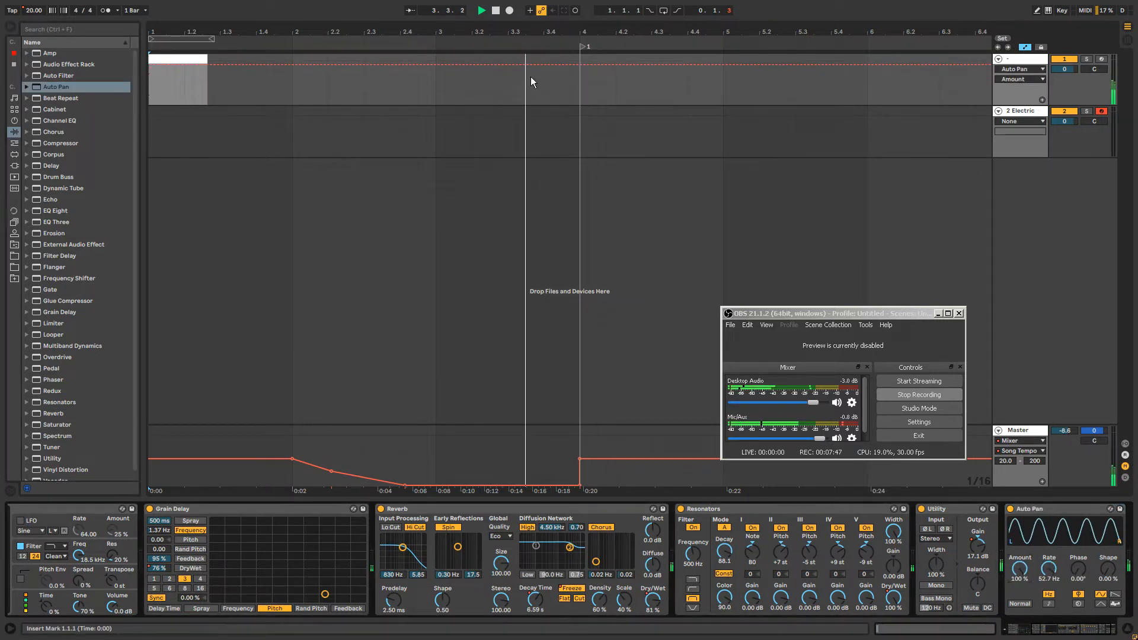
pyautogui.click(449, 65)
pyautogui.moveTo(437, 65); pyautogui.dragTo(437, 104)
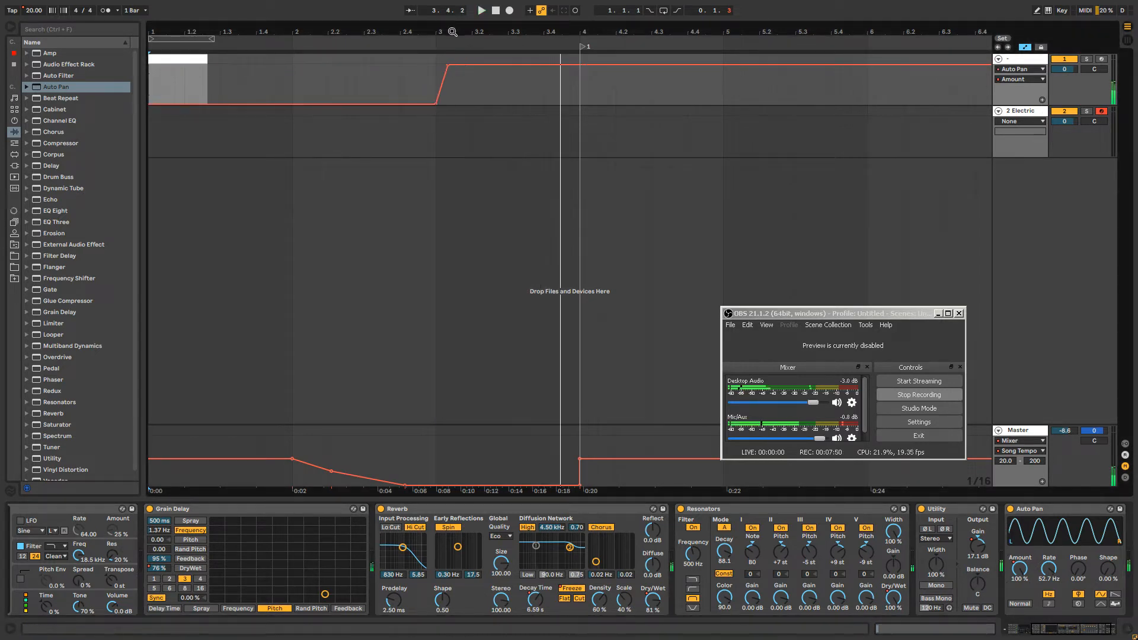
# Play from before bar 3 and automate Auto Pan's Rate to fall from 52.7 Hz after bar 3 to its minimum just past bar 4.
pyautogui.click(396, 41)
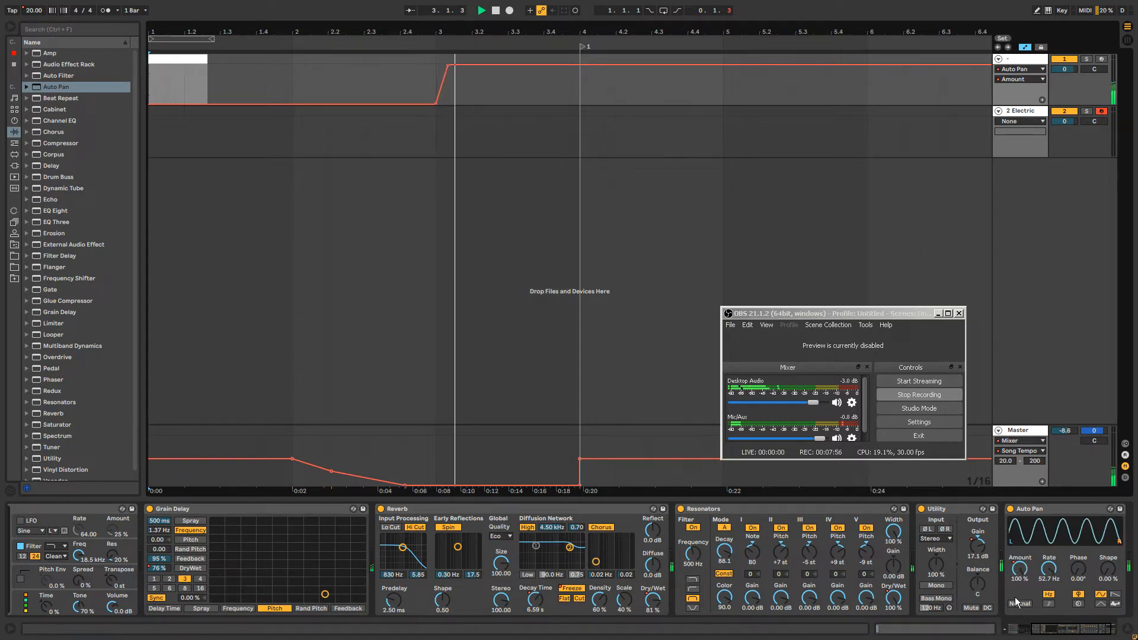
pyautogui.click(1045, 574)
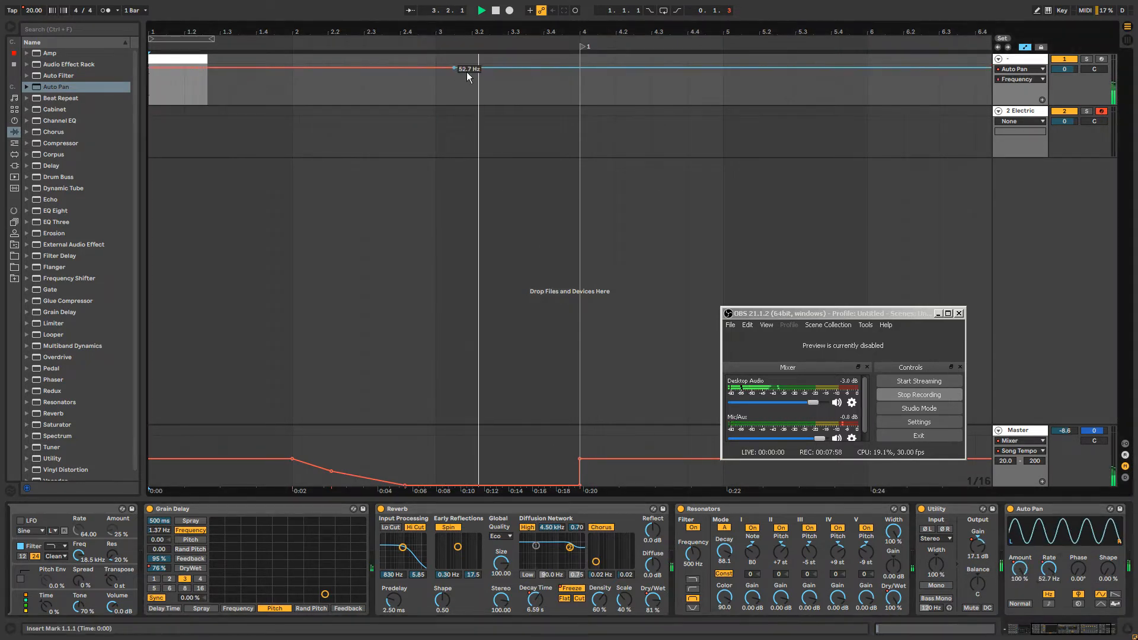
pyautogui.moveTo(465, 70)
pyautogui.mouseDown()
pyautogui.moveTo(502, 80)
pyautogui.moveTo(561, 125)
pyautogui.moveTo(611, 123)
pyautogui.mouseUp()
# Draw a cut to -inf dB in the Utility Gain automation from 3.3.3 to just before 4.2, and stop playback.
pyautogui.click(982, 547)
pyautogui.press('b')
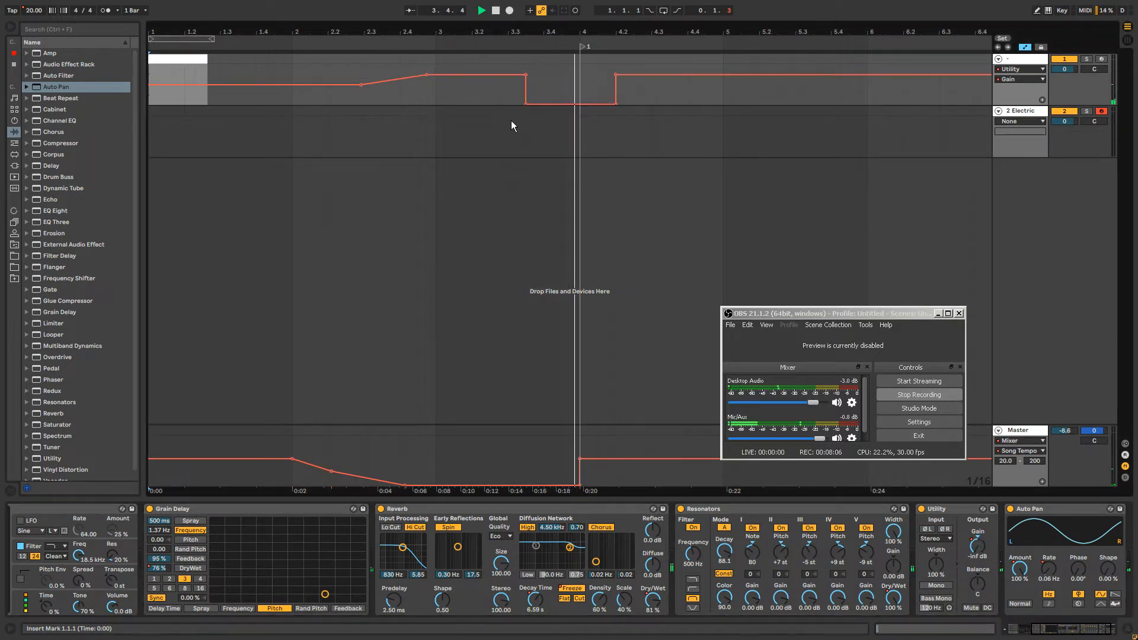
pyautogui.press('b')
pyautogui.click(529, 113)
pyautogui.press('space')
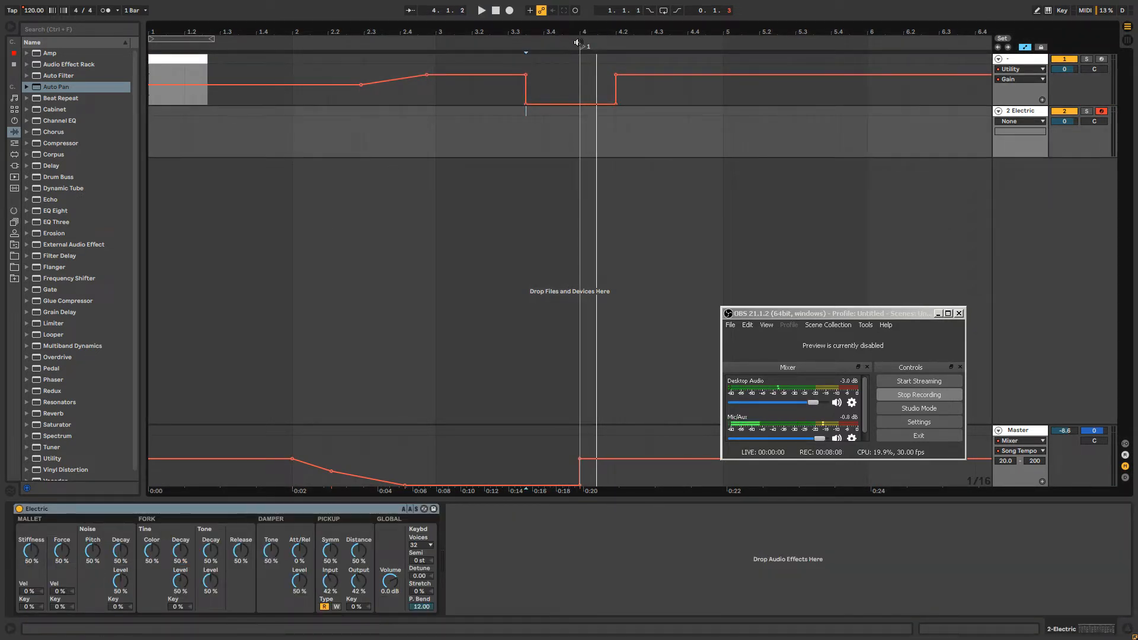
# Move the locator to 3.3.3 and insert an empty MIDI clip on the Electric track from 3.3.3 to bar 4.
pyautogui.moveTo(581, 46); pyautogui.dragTo(531, 51)
pyautogui.moveTo(530, 112); pyautogui.dragTo(578, 109)
pyautogui.hotkey('ctrl', 'shift', 'm')
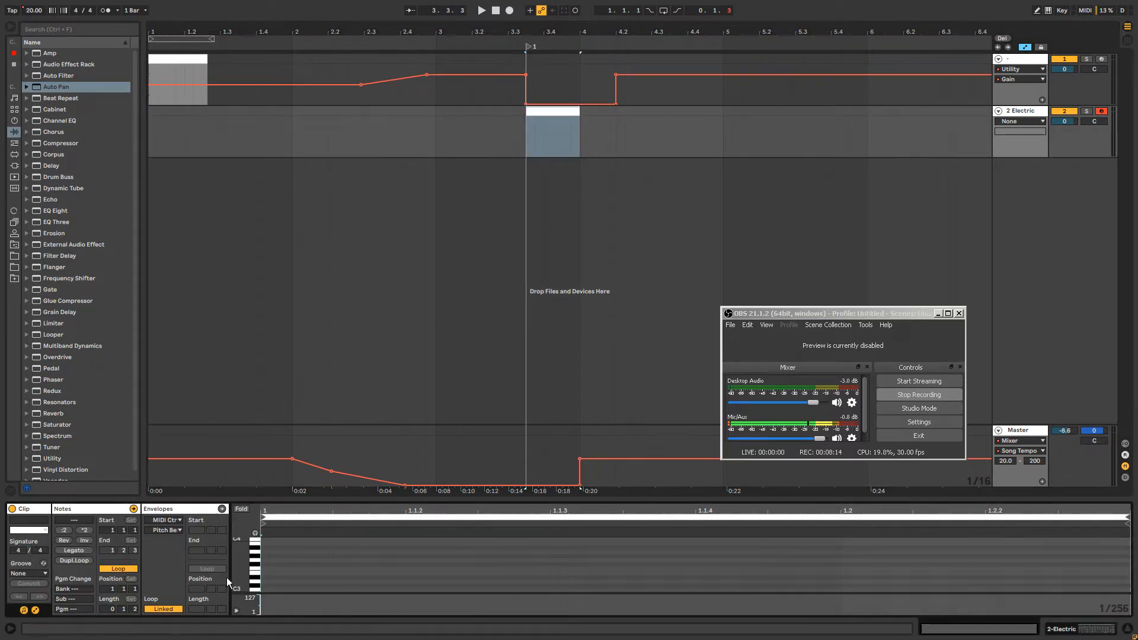
# Add a C3 note at the clip's start, lengthen it to about 0.47 seconds, transpose it up two octaves to C5 and play it.
pyautogui.click(269, 588)
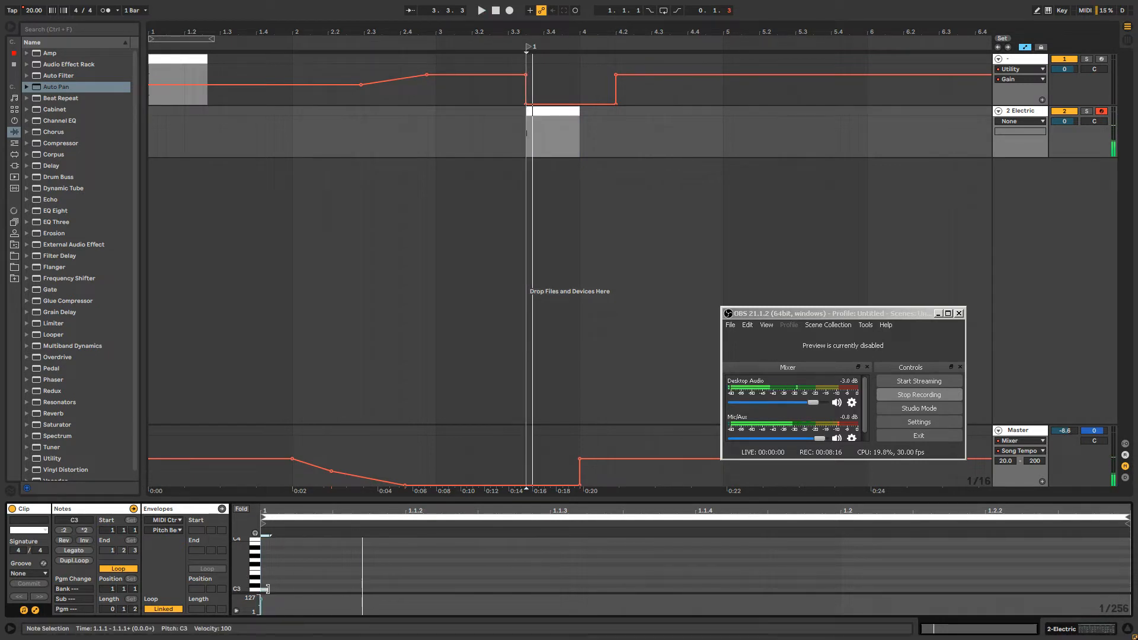
pyautogui.moveTo(268, 589); pyautogui.dragTo(350, 589)
pyautogui.hotkey('shift', 'Up')
pyautogui.hotkey('shift', 'Up')
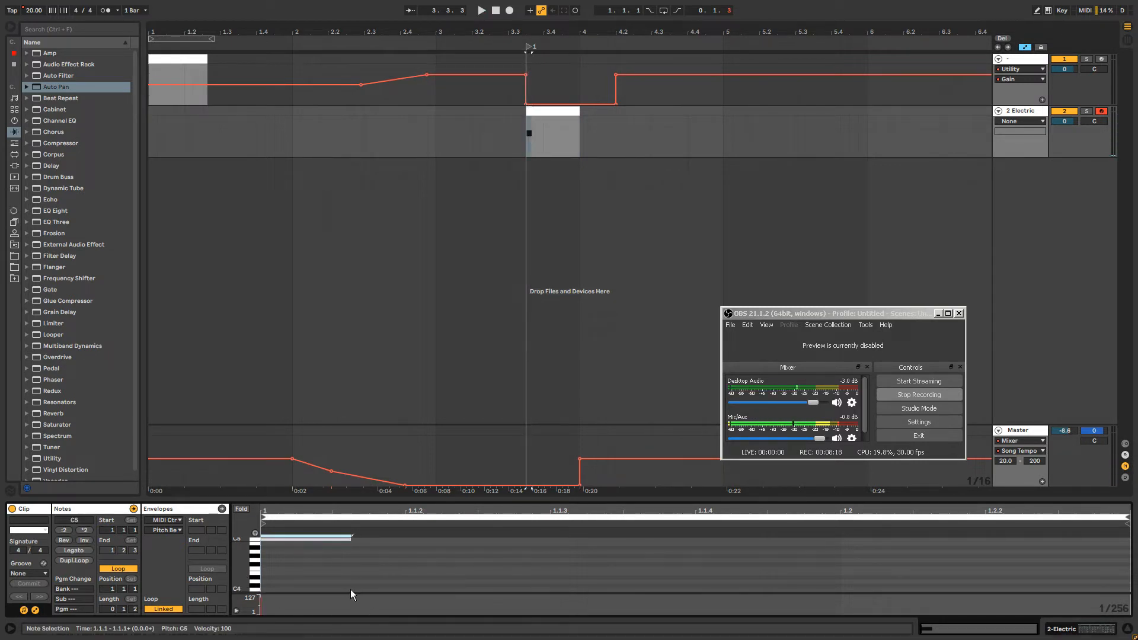
pyautogui.press('space')
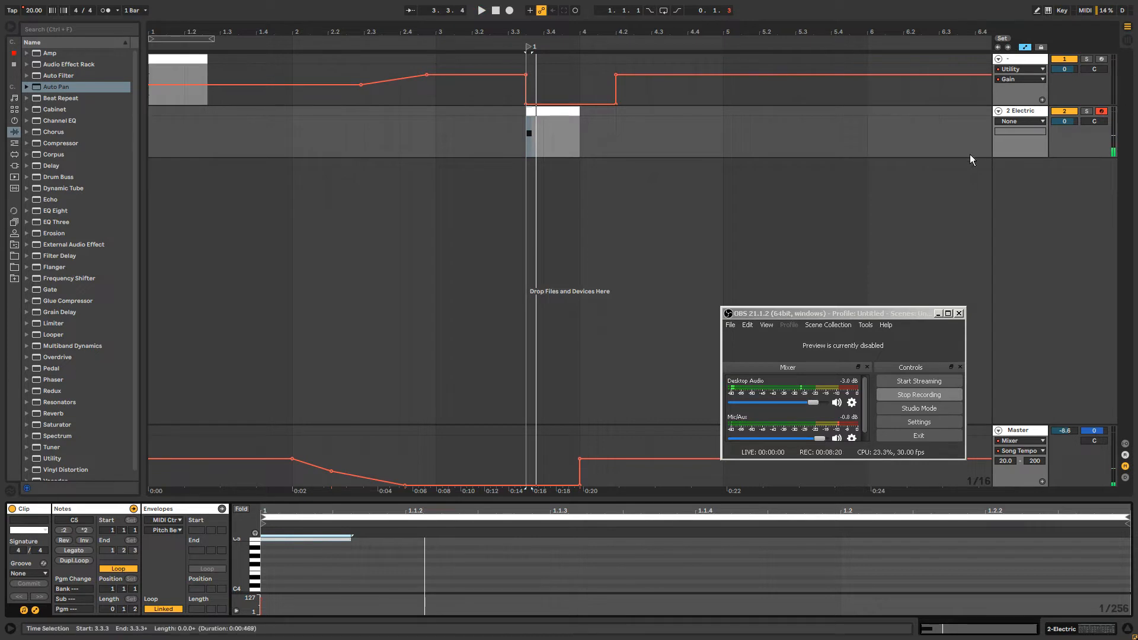
# Browse the Piano & Keys presets for swapping the Electric instrument on track 2.
pyautogui.click(1026, 112)
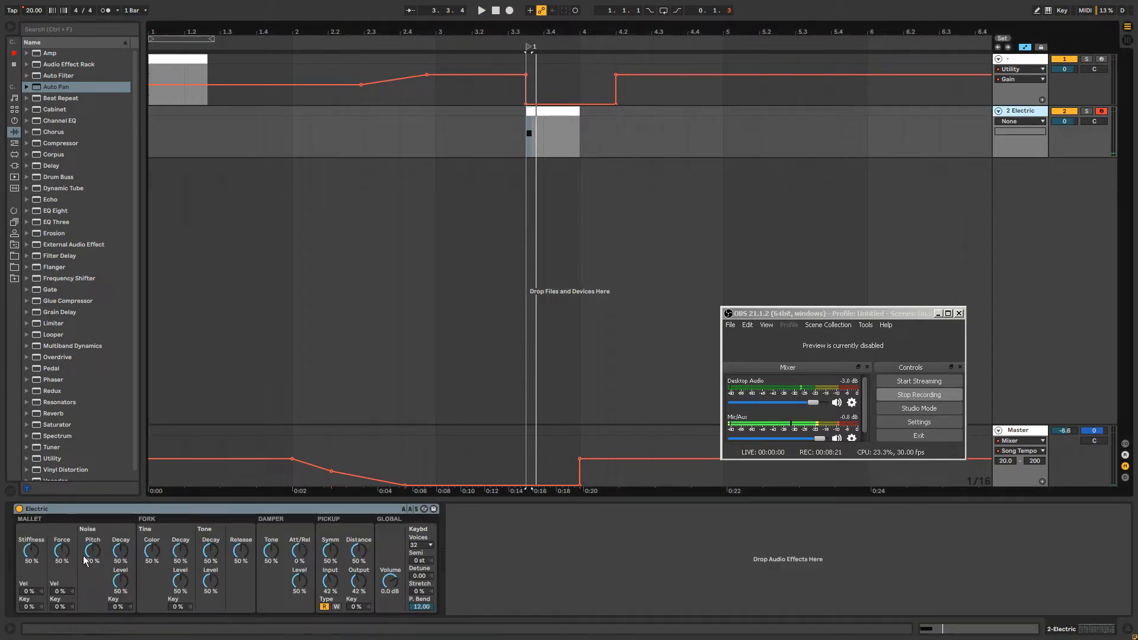
pyautogui.click(425, 509)
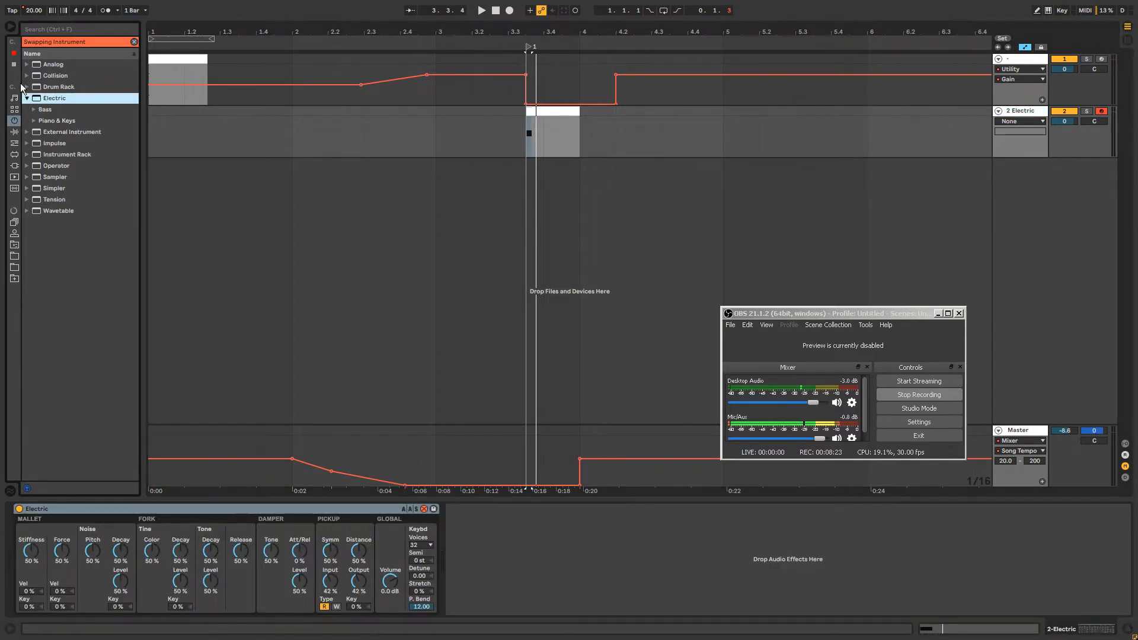
pyautogui.click(33, 120)
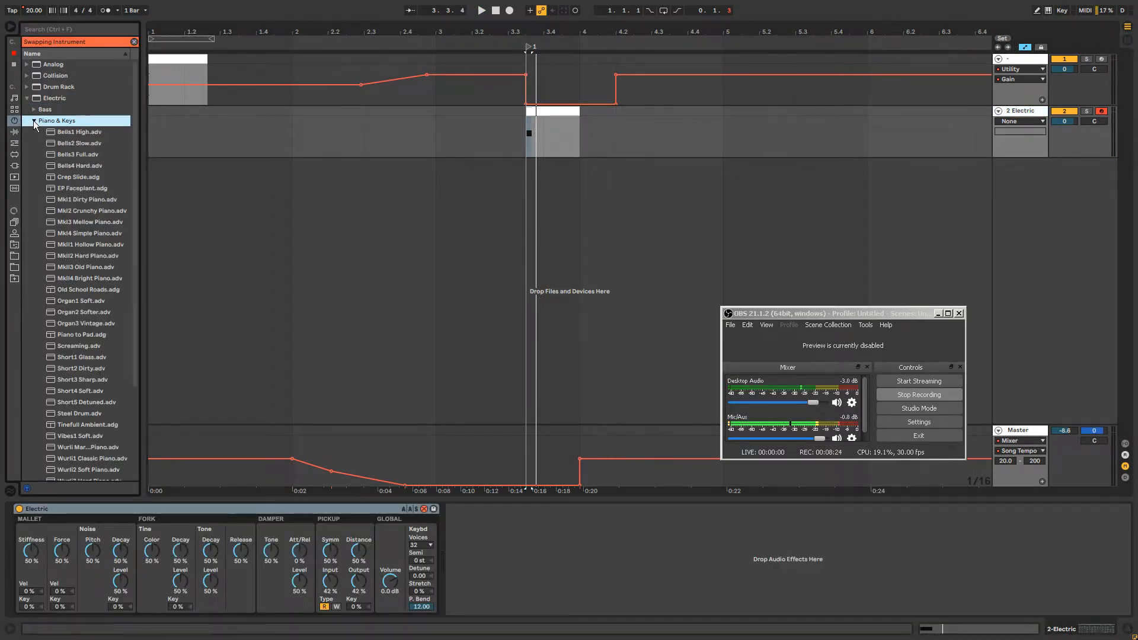
# Try the Crep Slide preset on track 2 and audition its clip.
pyautogui.doubleClick(72, 177)
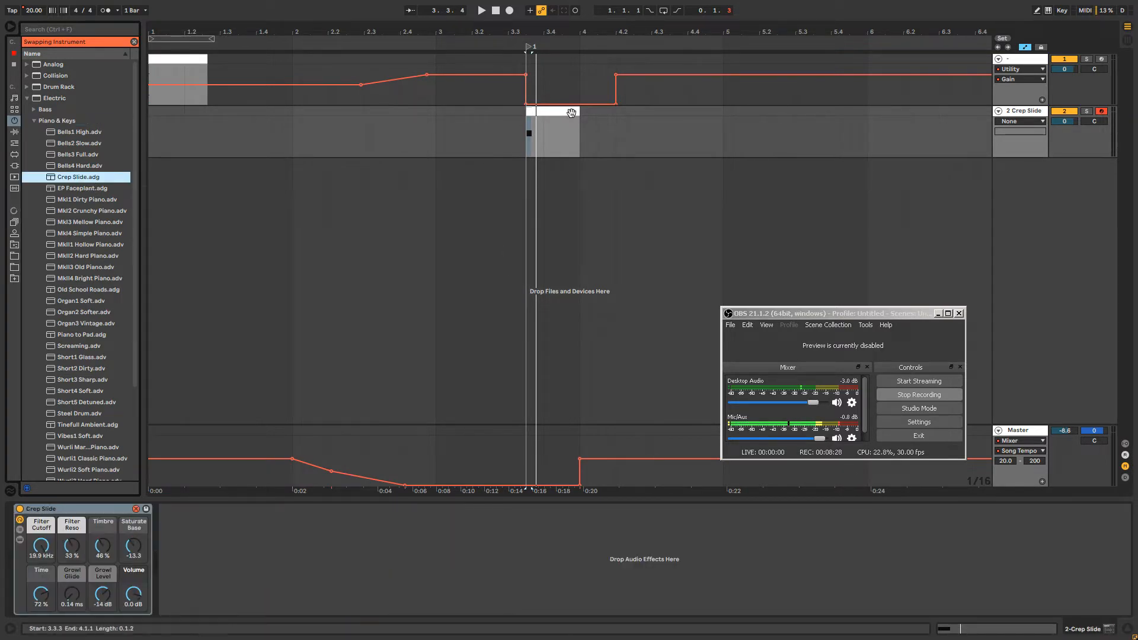
pyautogui.click(543, 117)
pyautogui.press('space')
pyautogui.click(543, 109)
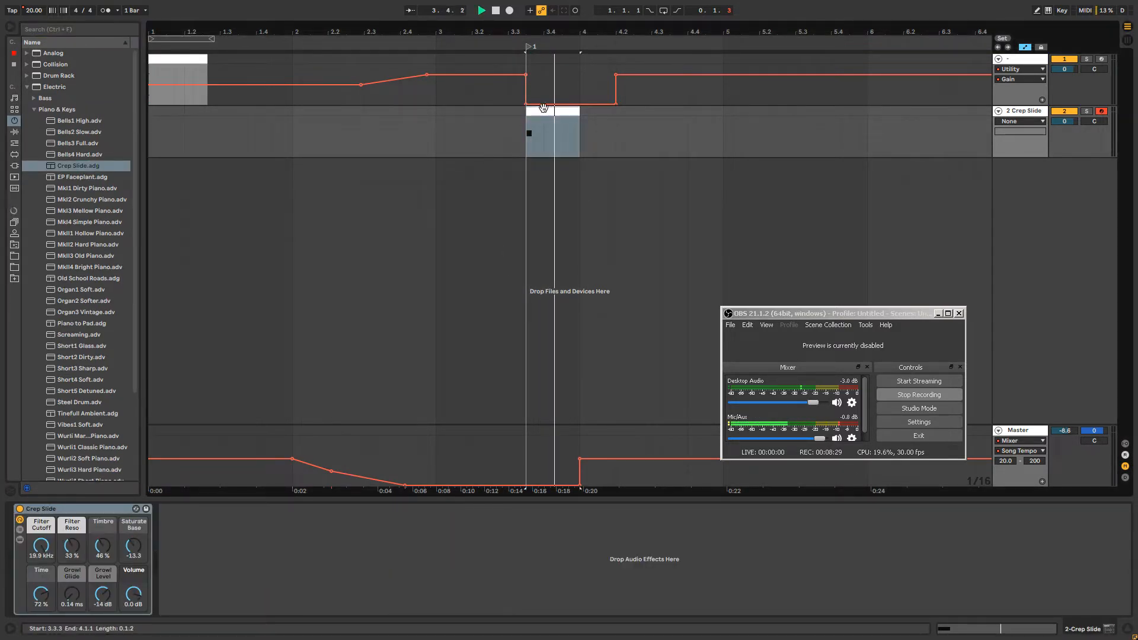
pyautogui.press('space')
pyautogui.press('space')
# Load the Screaming preset on track 2 and audition the clip with it.
pyautogui.doubleClick(67, 336)
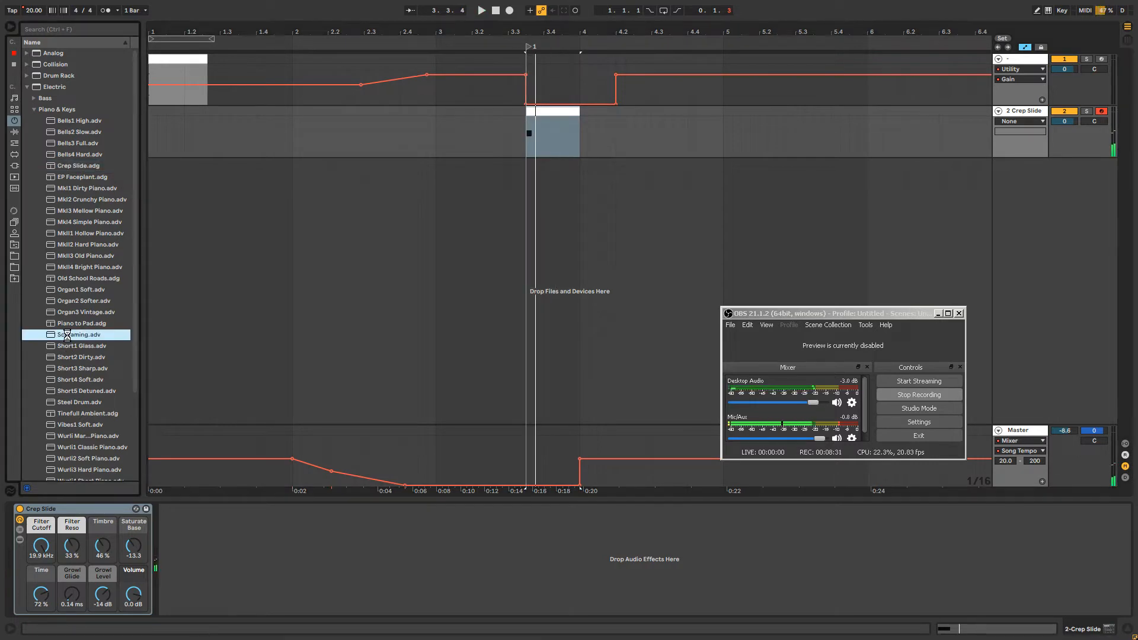
pyautogui.press('space')
pyautogui.press('space')
pyautogui.press('space')
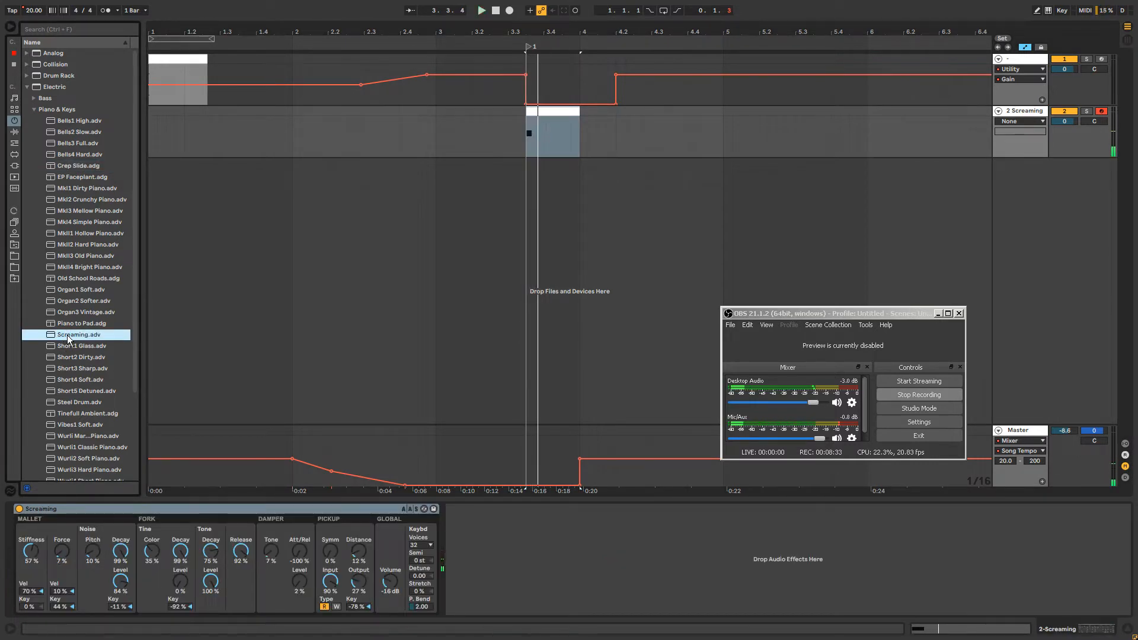
pyautogui.click(536, 112)
pyautogui.press('space')
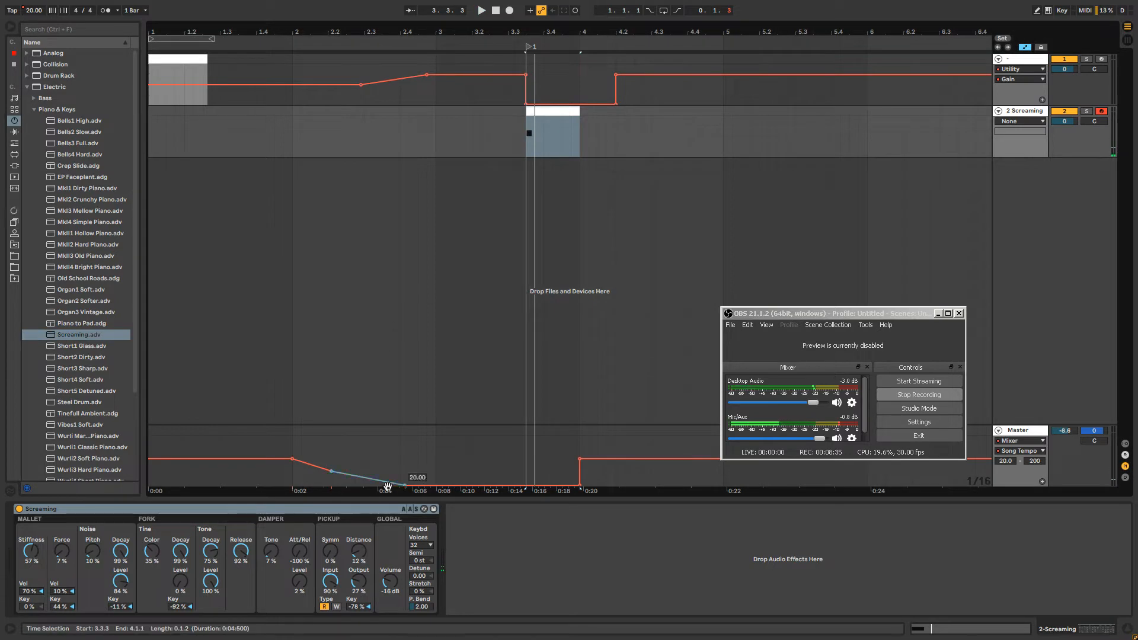
# Lower the C5 note in the Screaming track's clip to A#0.
pyautogui.click(531, 108)
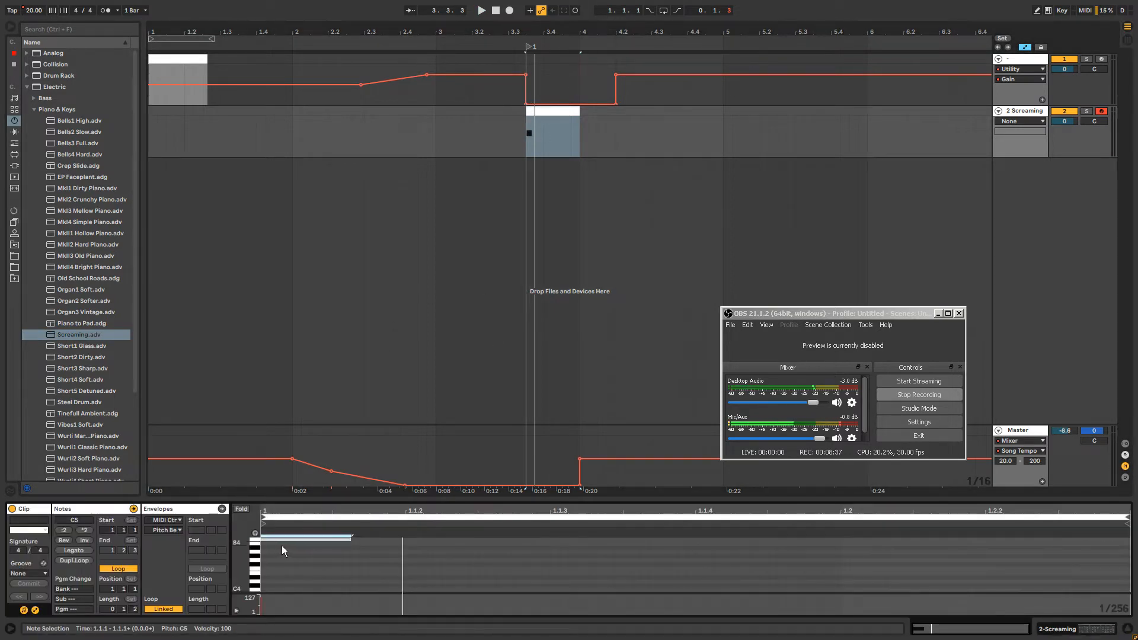
pyautogui.click(298, 539)
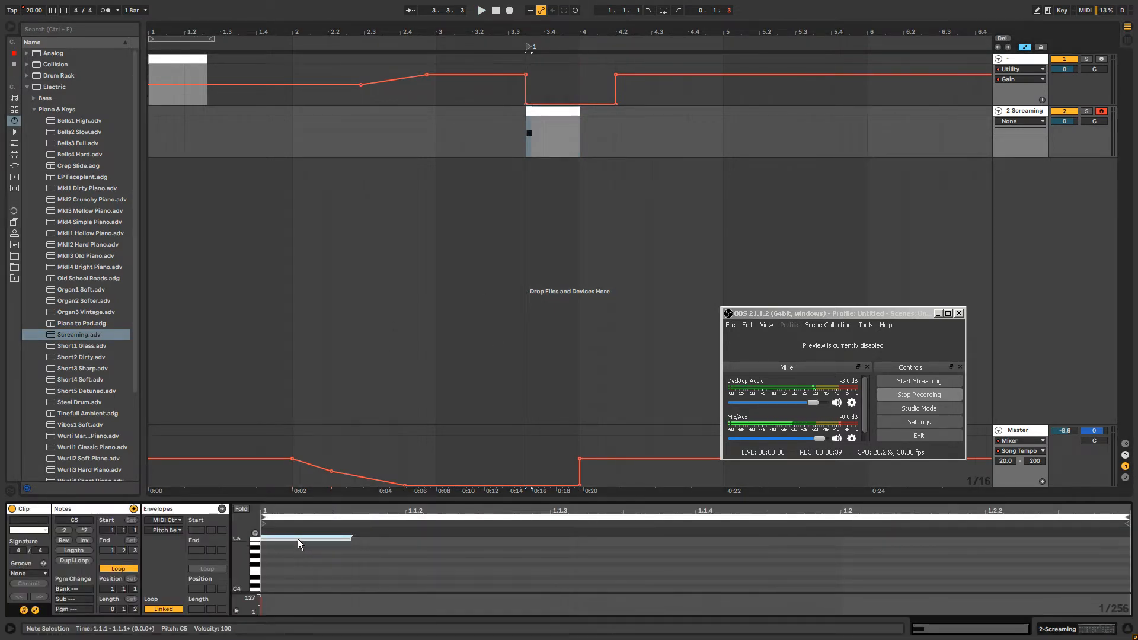
pyautogui.moveTo(298, 539); pyautogui.dragTo(300, 548)
pyautogui.hotkey('shift', 'Down')
pyautogui.hotkey('shift', 'Down')
pyautogui.hotkey('shift', 'Down')
pyautogui.hotkey('shift', 'Down')
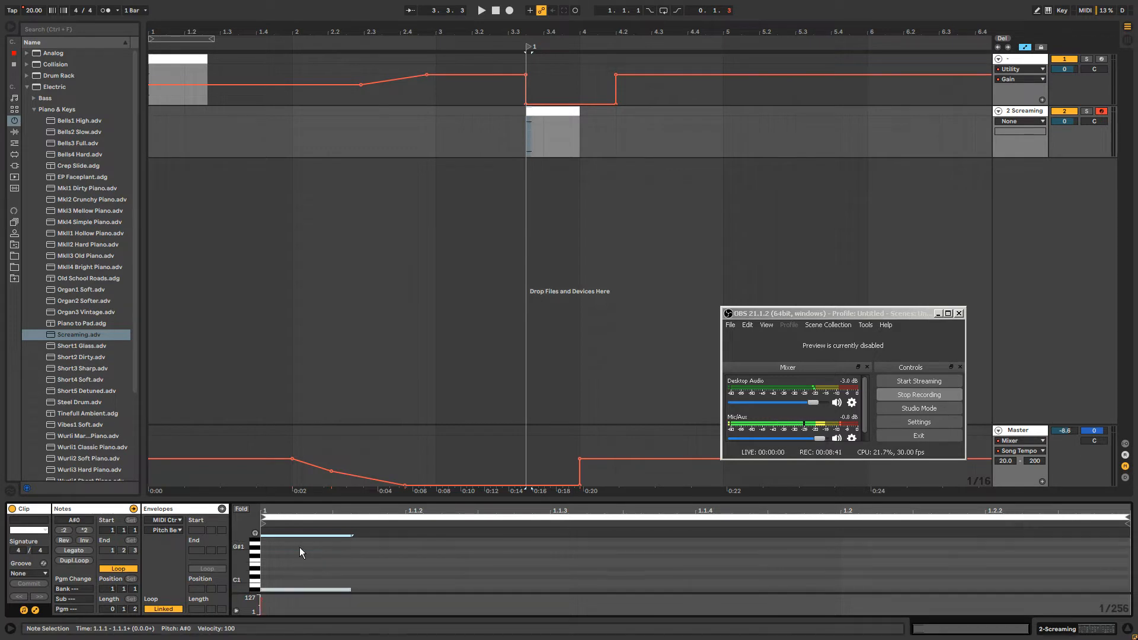
# Lengthen the A#0 note to span most of the Screaming clip and collapse the Electric preset folders in the browser.
pyautogui.press('space')
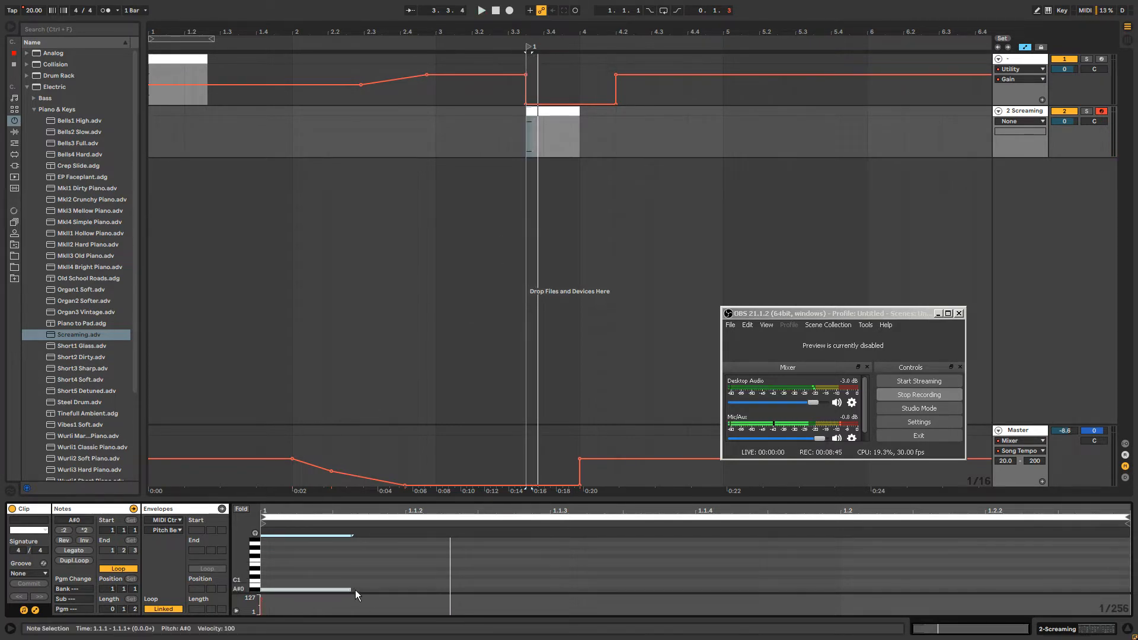
pyautogui.moveTo(355, 590); pyautogui.dragTo(972, 589)
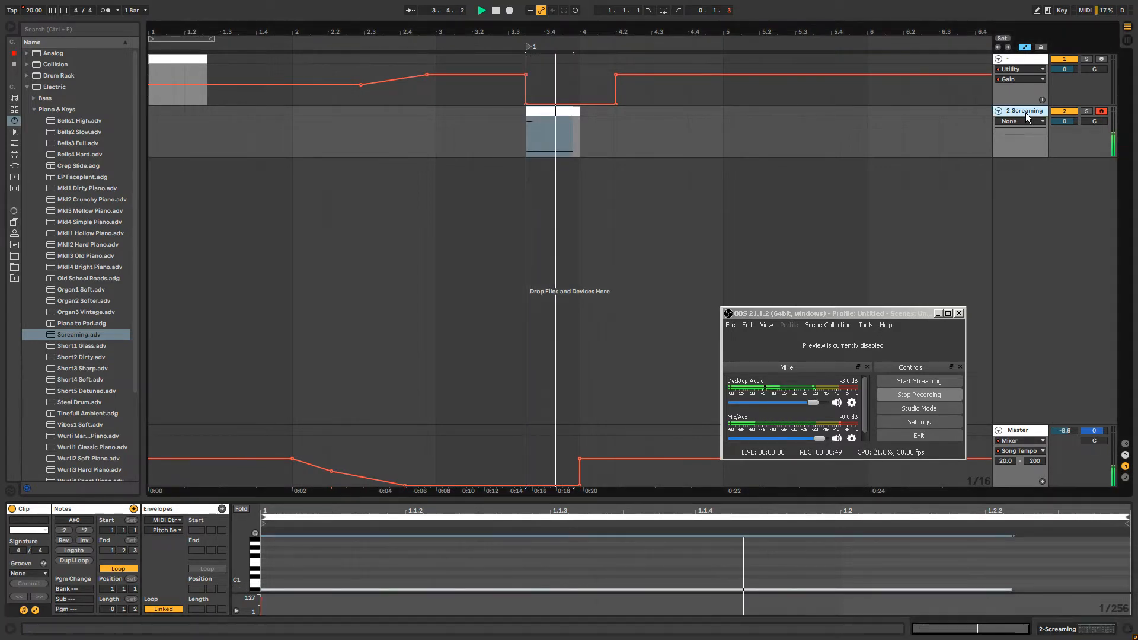
pyautogui.press('space')
pyautogui.click(34, 109)
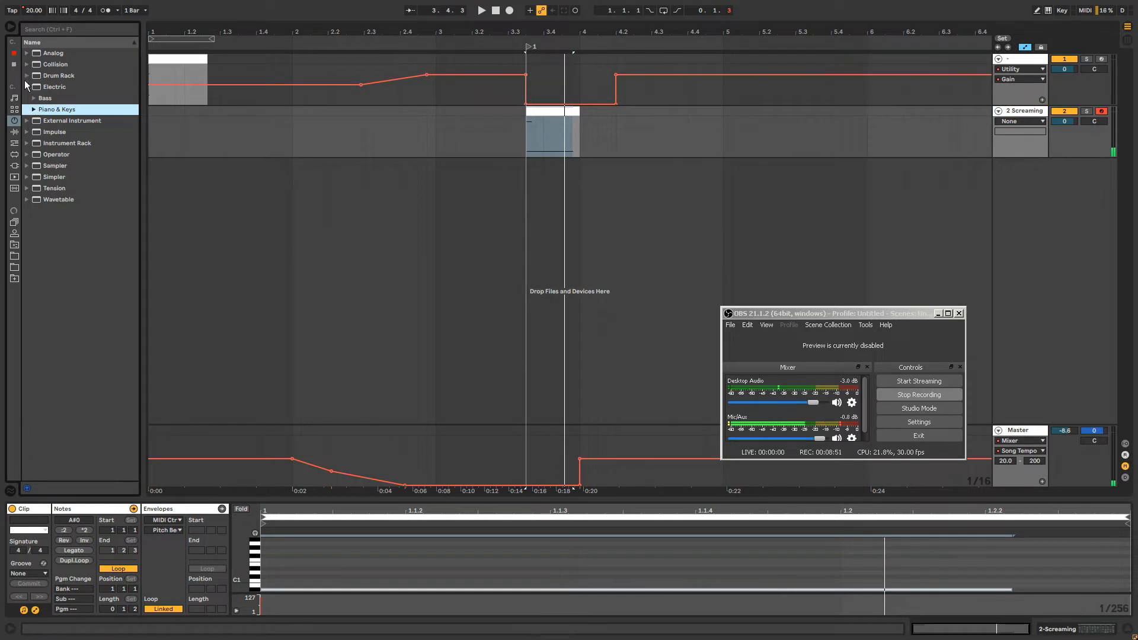
pyautogui.click(26, 86)
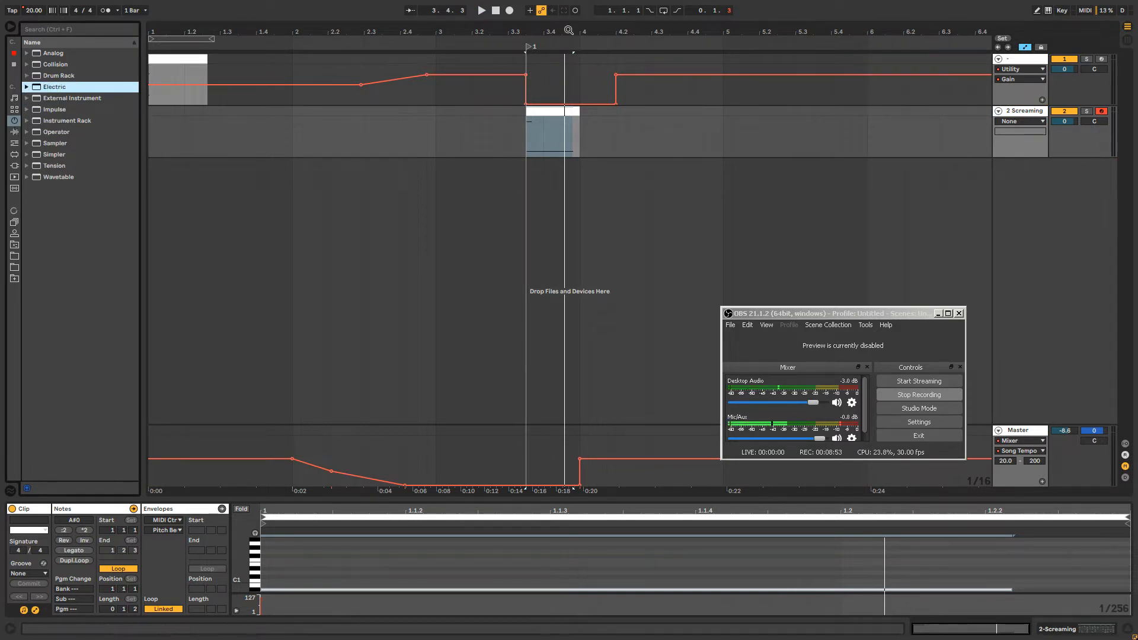
# Add an earlier dip to the Master's Song Tempo automation between about 1.3 and bar 2, auditioning from the start.
pyautogui.click(493, 11)
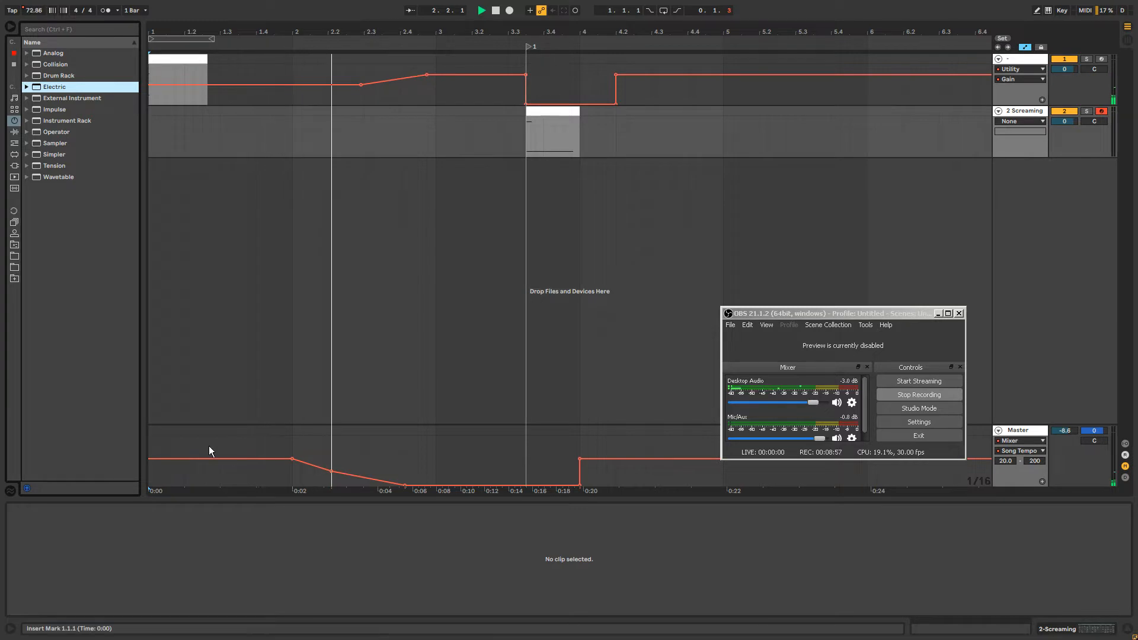
pyautogui.moveTo(230, 460); pyautogui.dragTo(292, 469)
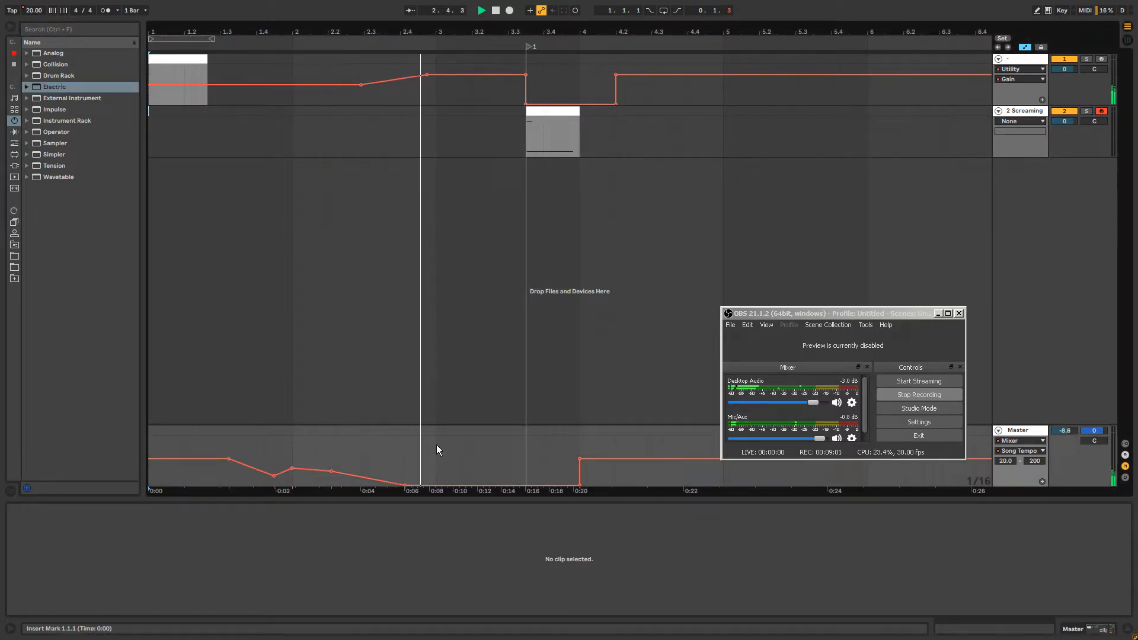
pyautogui.hotkey('ctrl', 's')
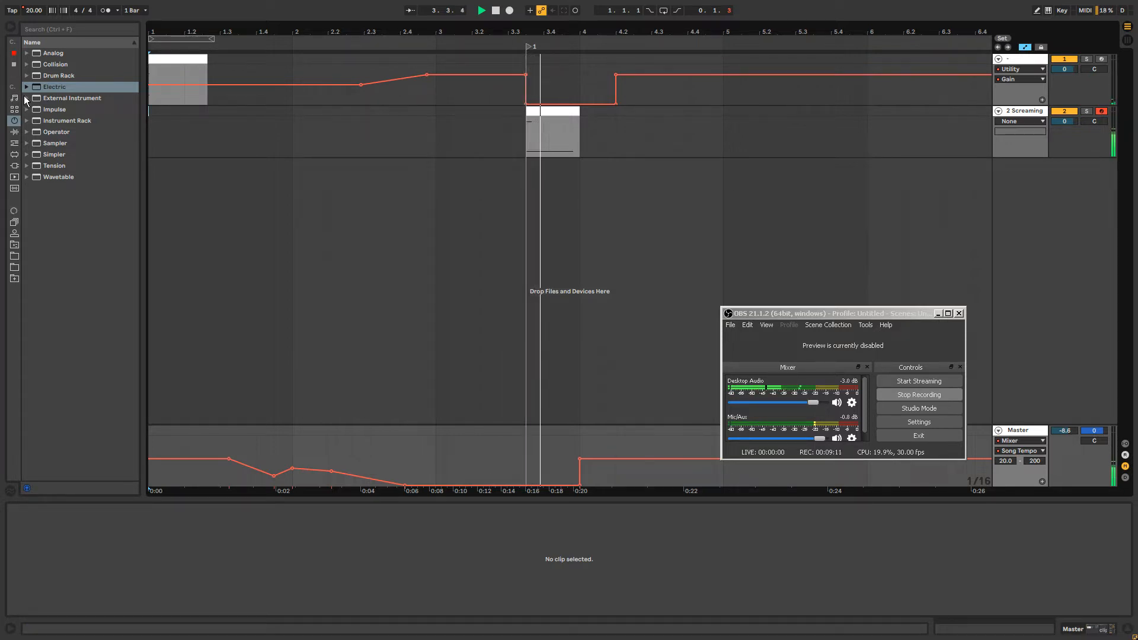
# Duplicate the first track together with its clip, devices and gain automation.
pyautogui.click(1015, 58)
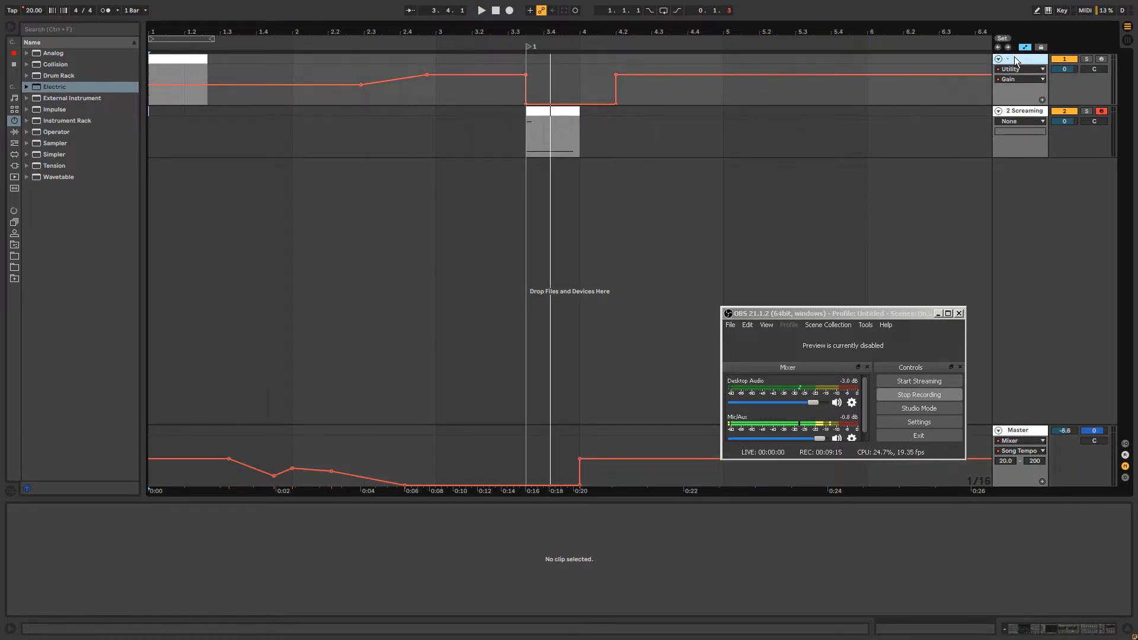
pyautogui.hotkey('ctrl', 'd')
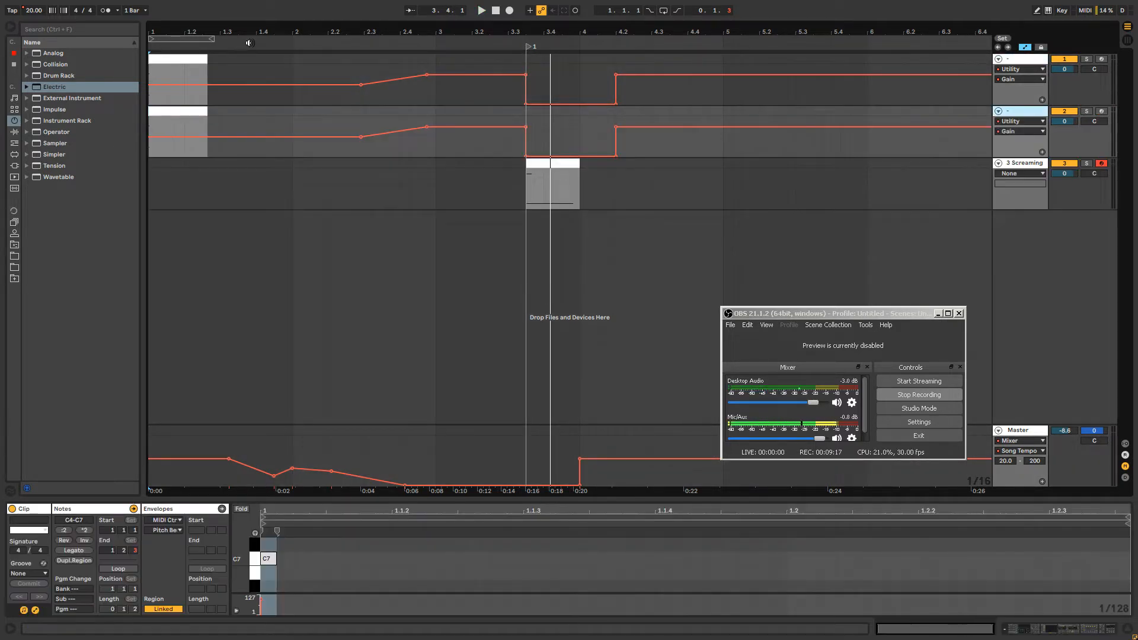
pyautogui.click(556, 118)
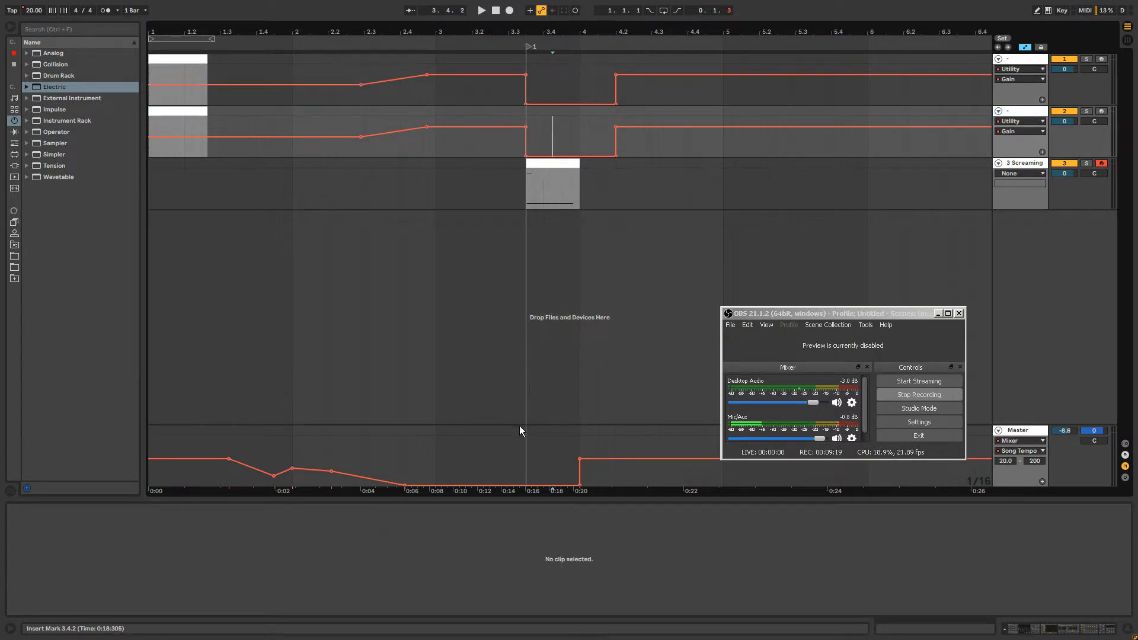
# Duplicate the time range 1.1.1 to 3.3.3 across all tracks and add a locator at 3.3.3.
pyautogui.moveTo(521, 427); pyautogui.dragTo(147, 428)
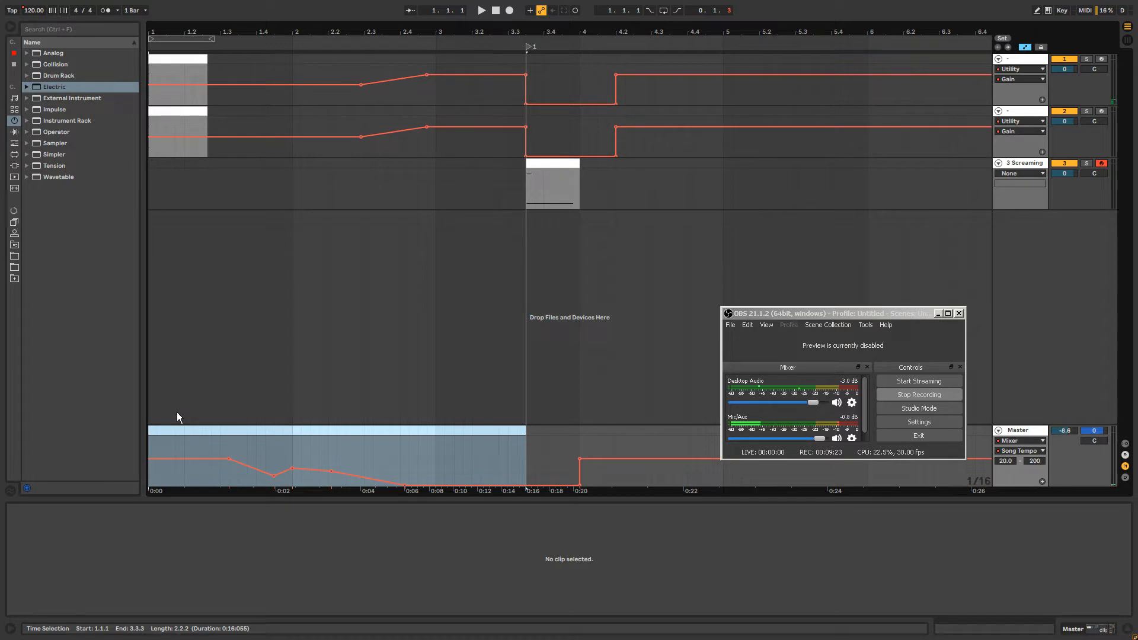
pyautogui.hotkey('ctrl', 'd')
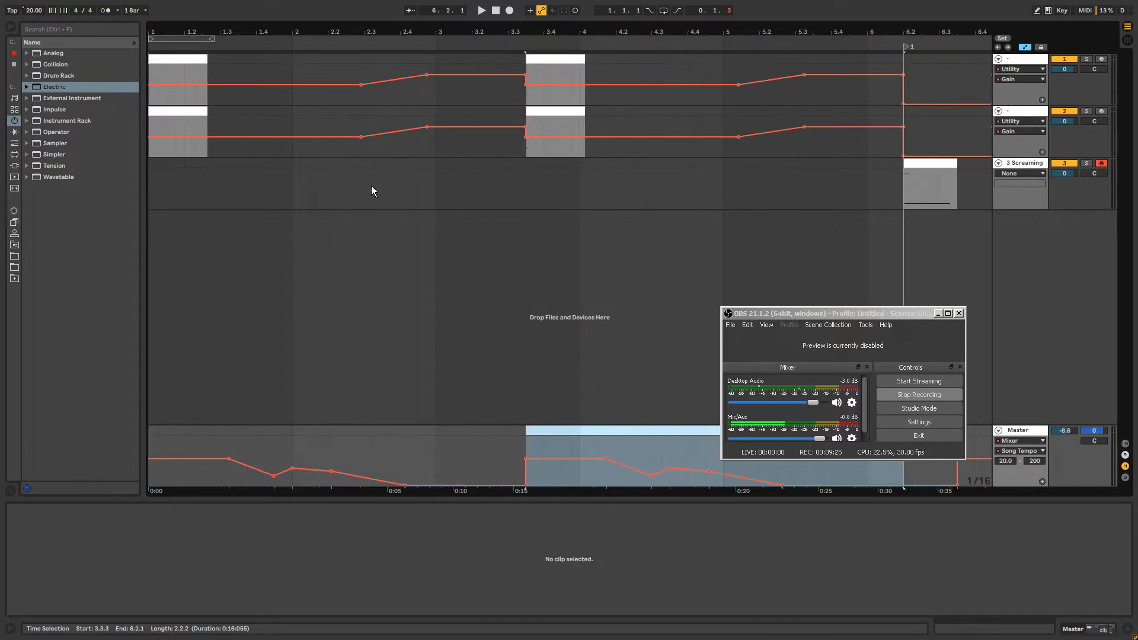
pyautogui.rightClick(524, 46)
pyautogui.click(542, 65)
# Delete the duplicated clip at 3.3.3 on track 1.
pyautogui.click(544, 61)
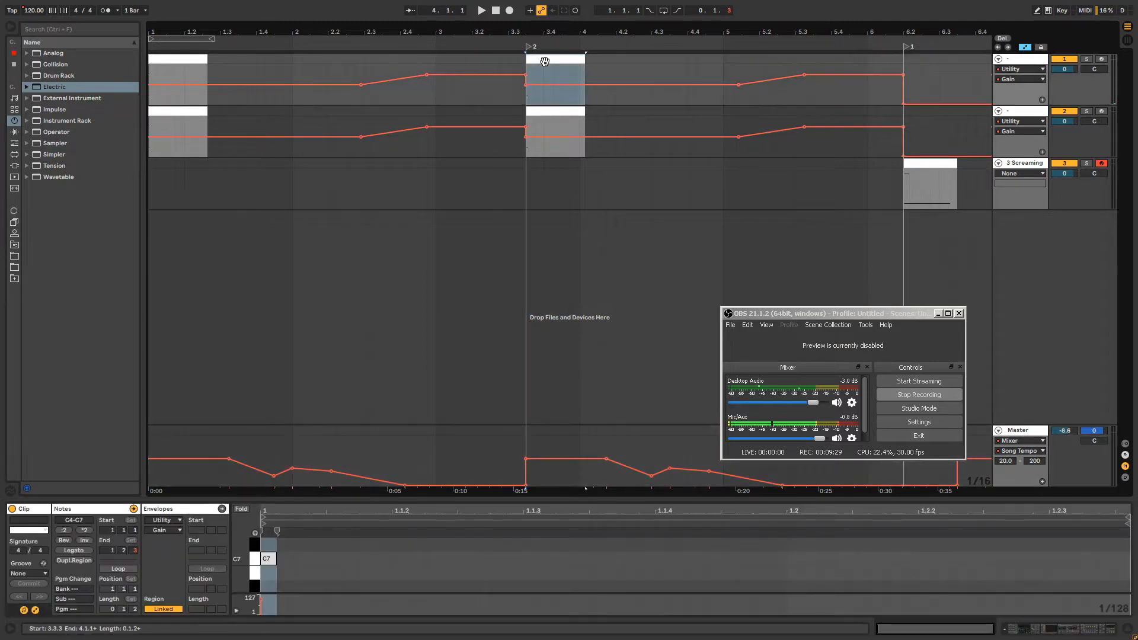
pyautogui.click(546, 77)
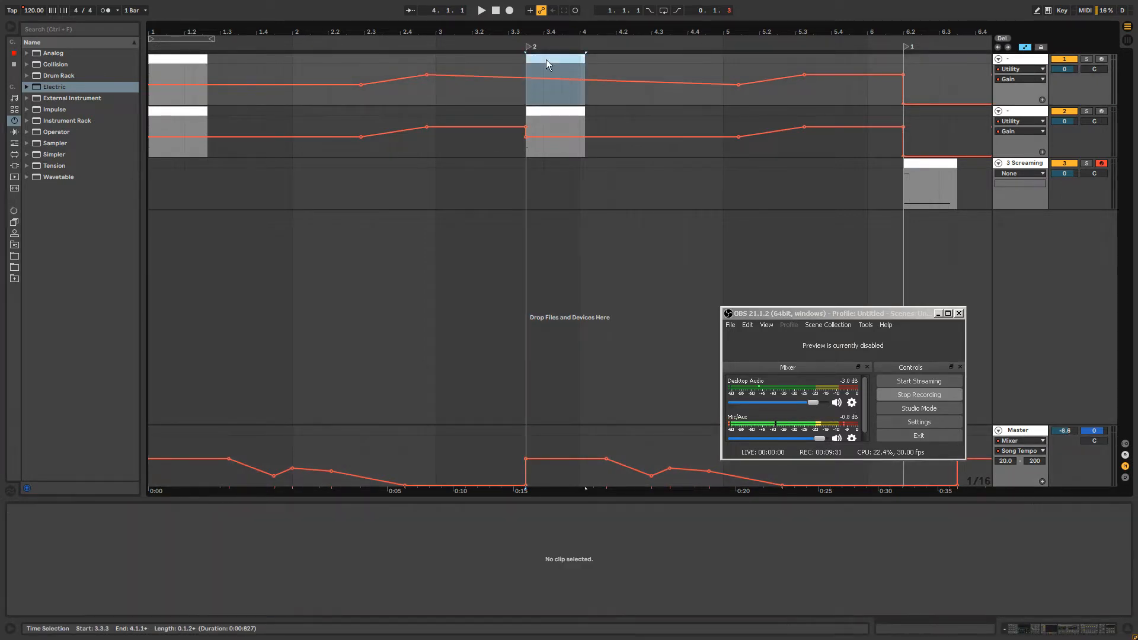
pyautogui.moveTo(558, 60); pyautogui.dragTo(557, 111)
# Move the Screaming instrument from track 3 onto track 2, replacing the instrument ahead of its effects.
pyautogui.click(928, 162)
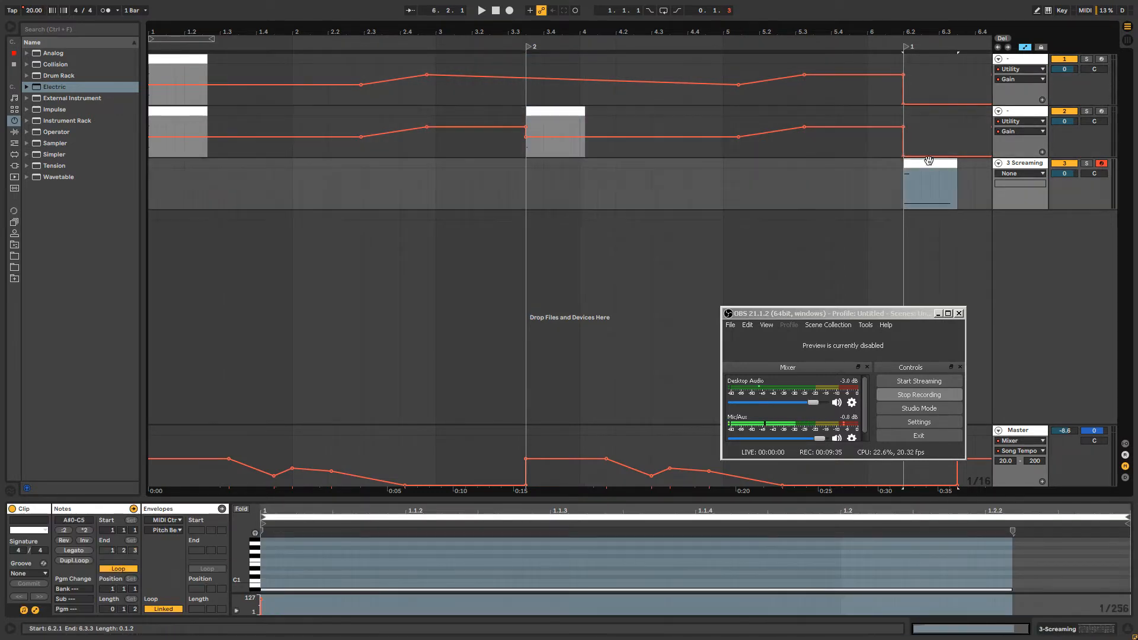
pyautogui.click(1024, 165)
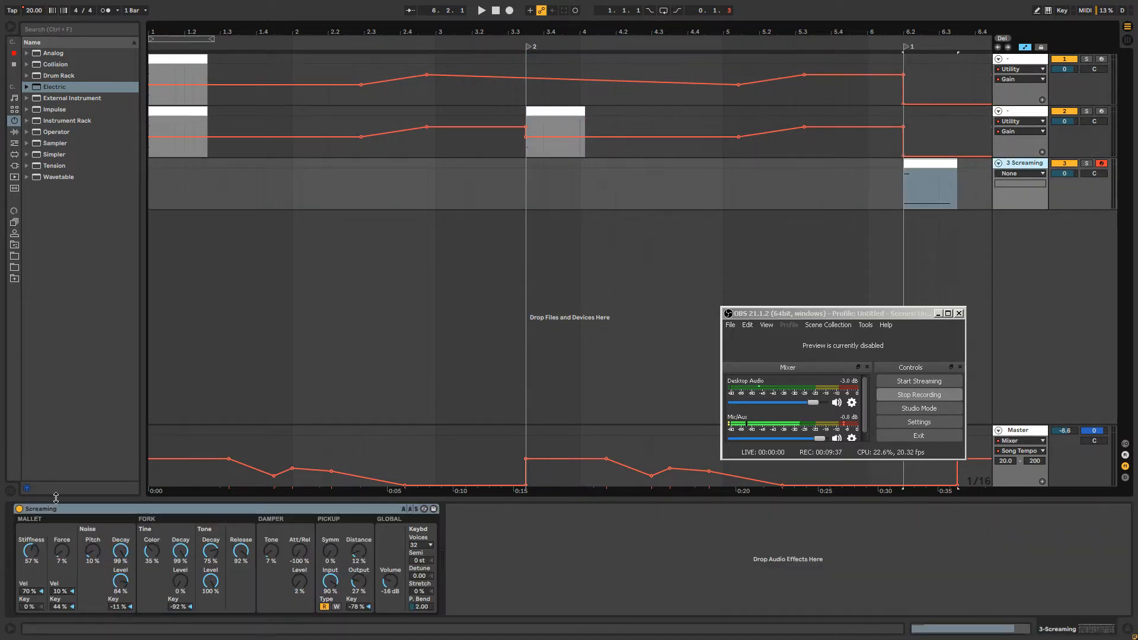
pyautogui.moveTo(73, 516); pyautogui.dragTo(431, 240)
# Delete the clip at the beginning of track 2, leaving its copy at 3.3.3.
pyautogui.moveTo(505, 126); pyautogui.dragTo(503, 119)
pyautogui.moveTo(354, 113); pyautogui.dragTo(119, 109)
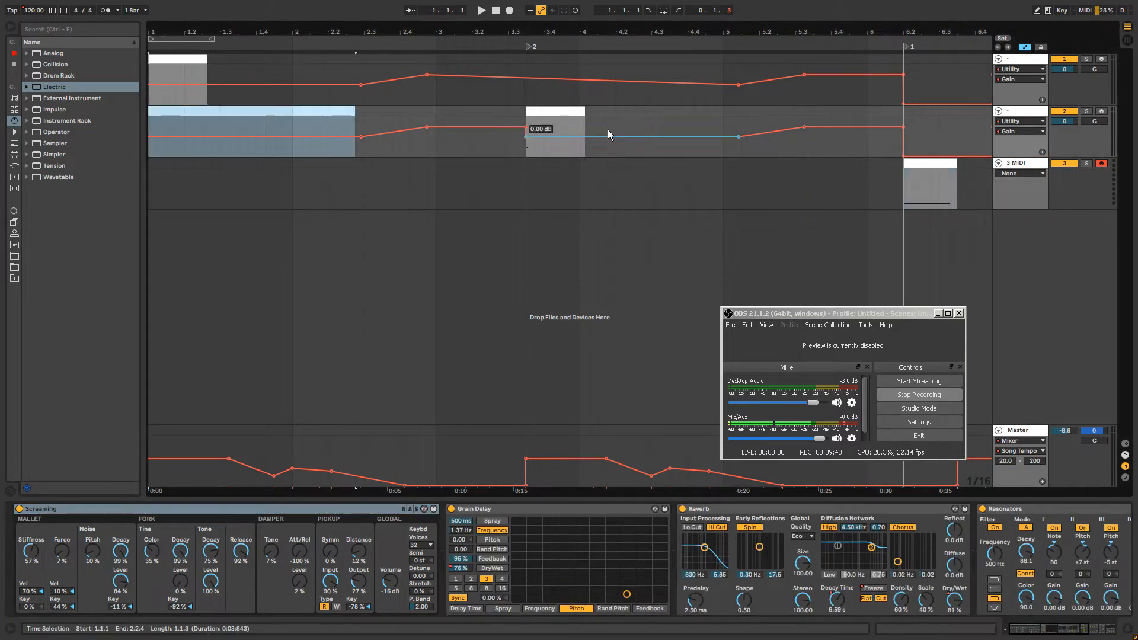
# Lock the automation envelopes, copy track 3's clip to 3.3.3 on track 2, and delete track 3.
pyautogui.click(928, 163)
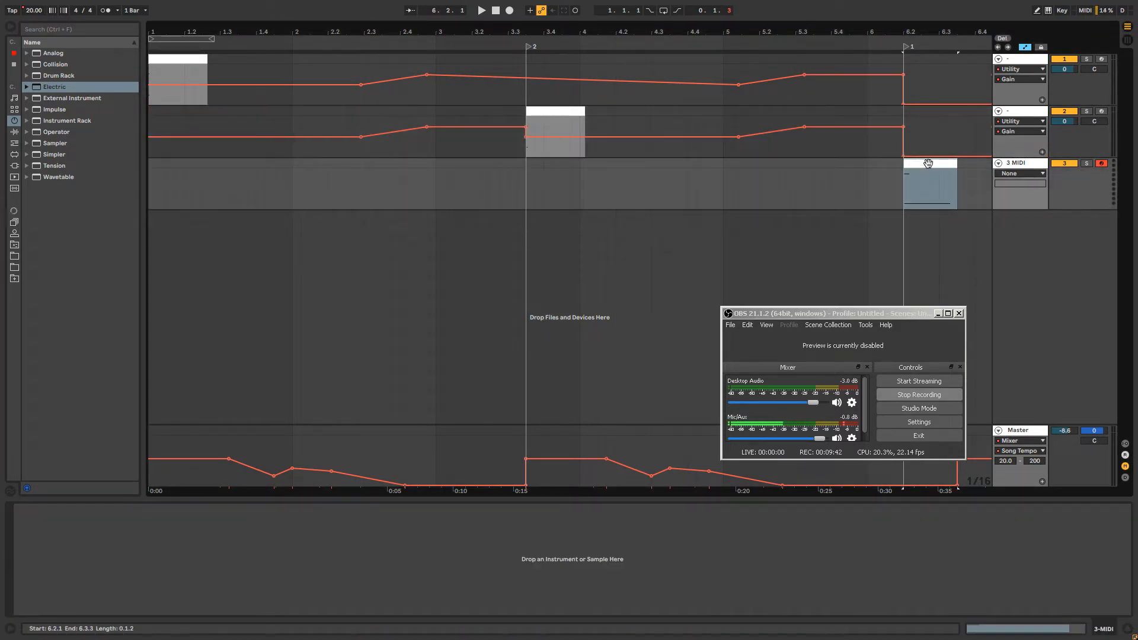
pyautogui.click(1040, 48)
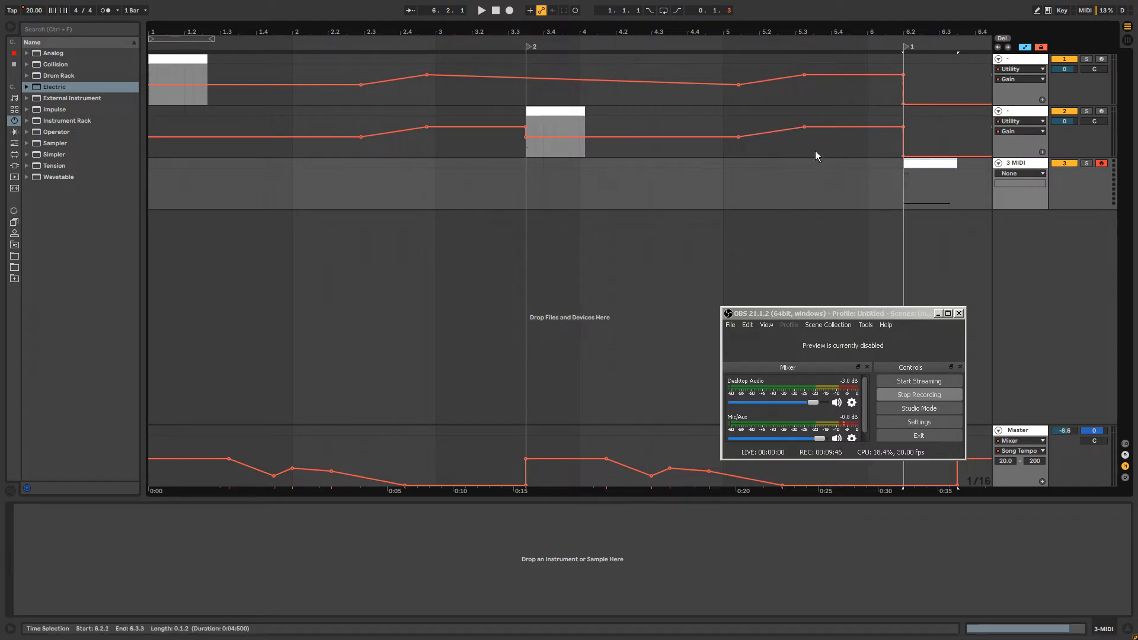
pyautogui.click(573, 109)
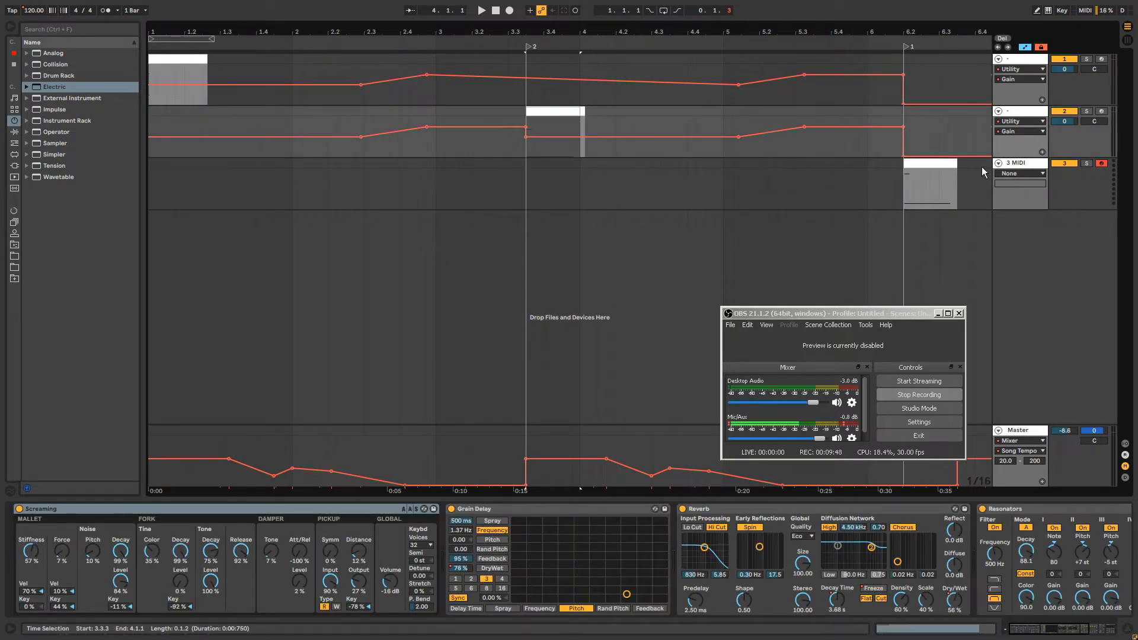
pyautogui.click(1015, 164)
pyautogui.press('Delete')
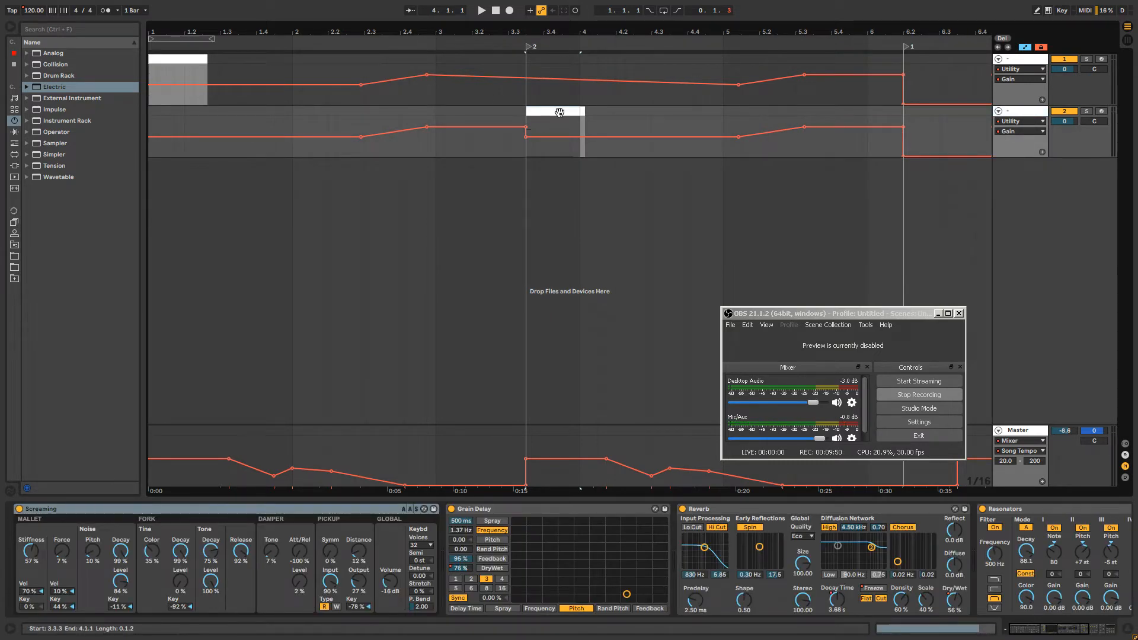
# Audition the second section from 3.3.3 with the Screaming instrument running through track 2's effects.
pyautogui.press('space')
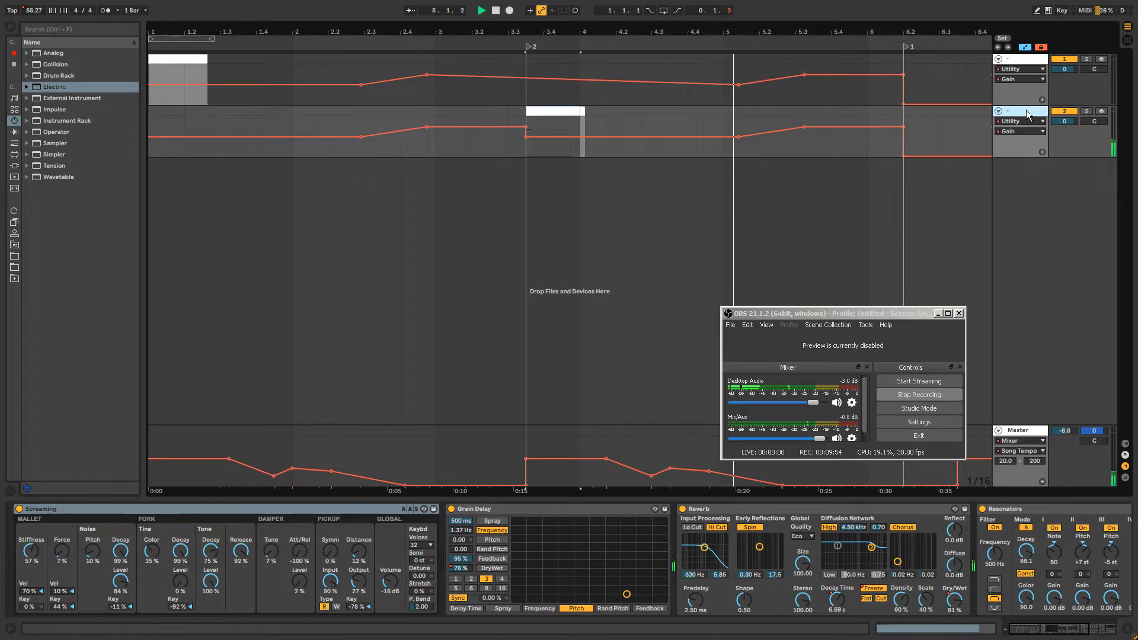
pyautogui.moveTo(695, 33); pyautogui.dragTo(552, 33)
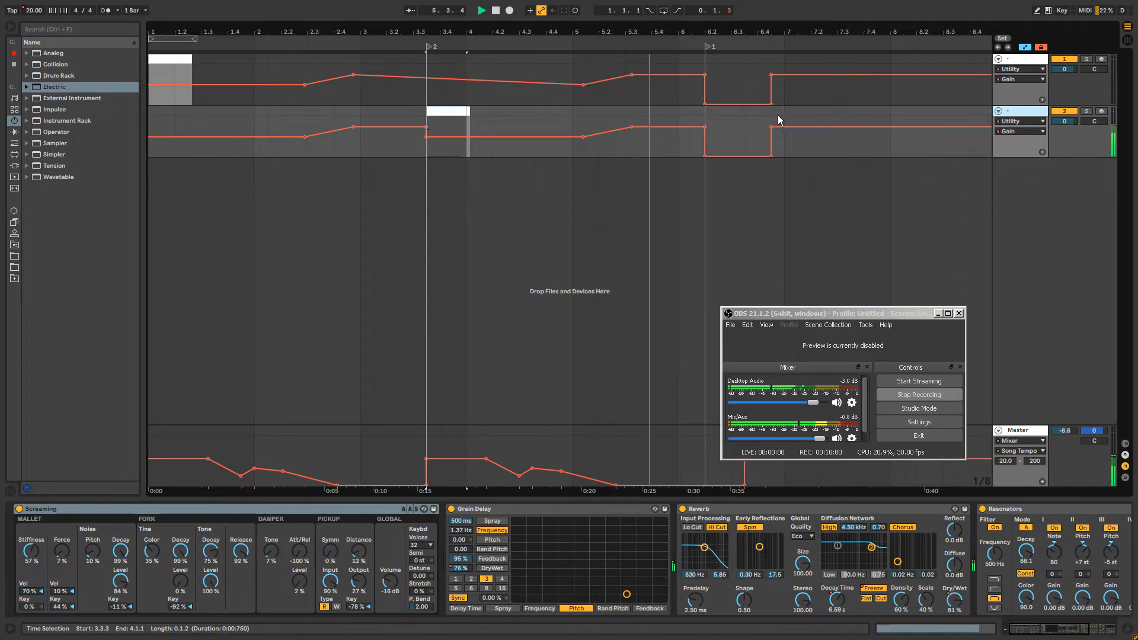
pyautogui.press('space')
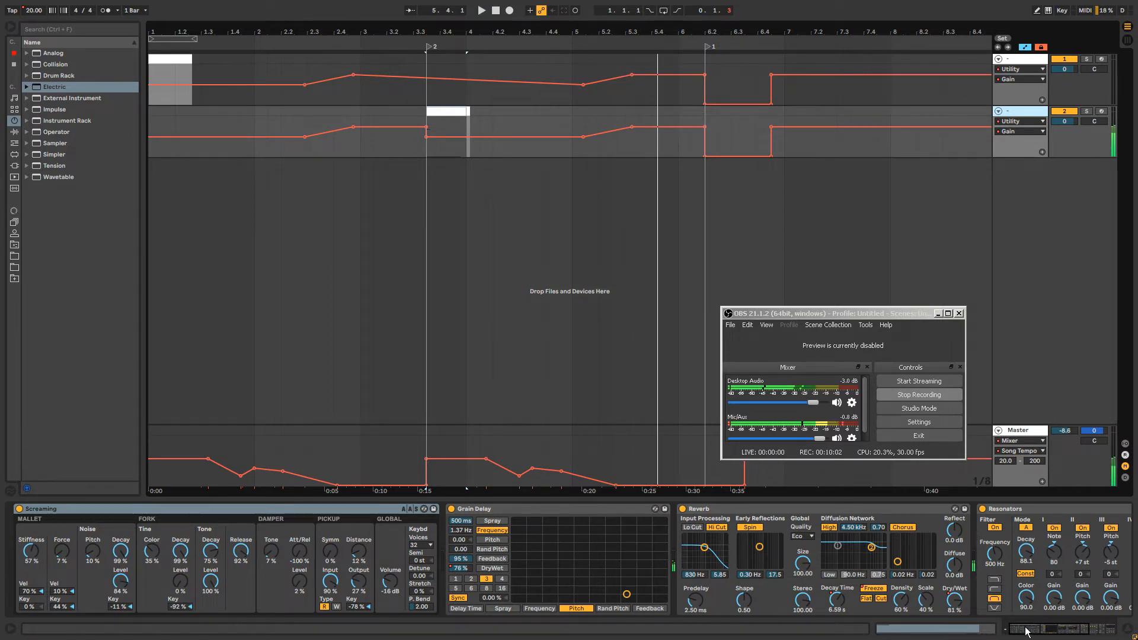
# Set track 2's Auto Pan to a sawtooth waveform with Invert on and audition the change.
pyautogui.moveTo(1028, 631); pyautogui.dragTo(1054, 630)
pyautogui.click(1041, 604)
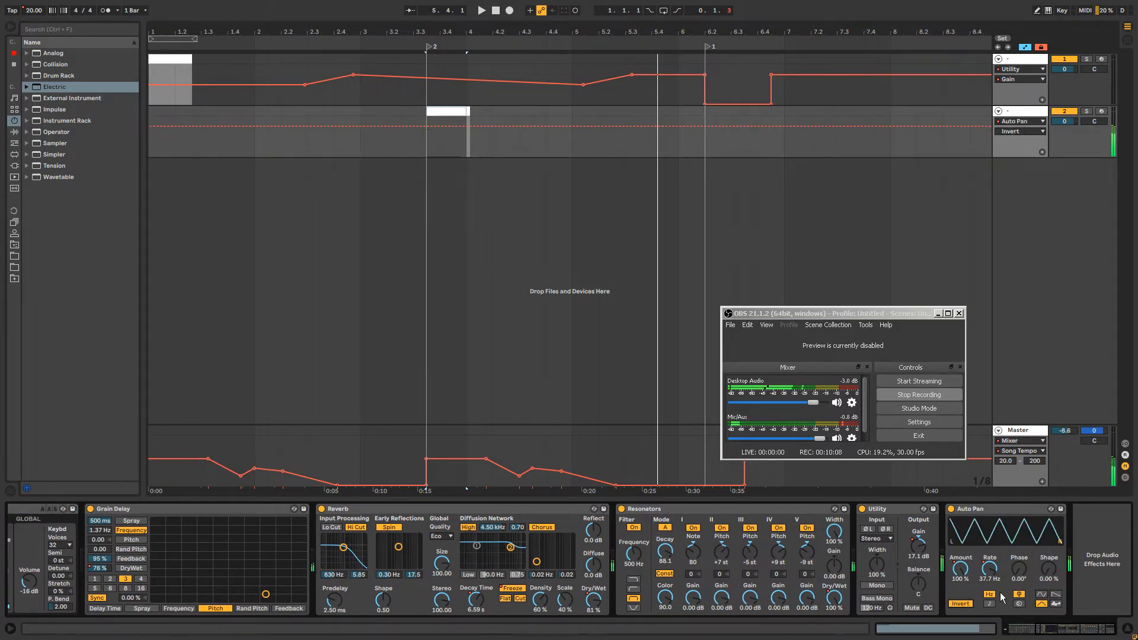
pyautogui.click(1056, 596)
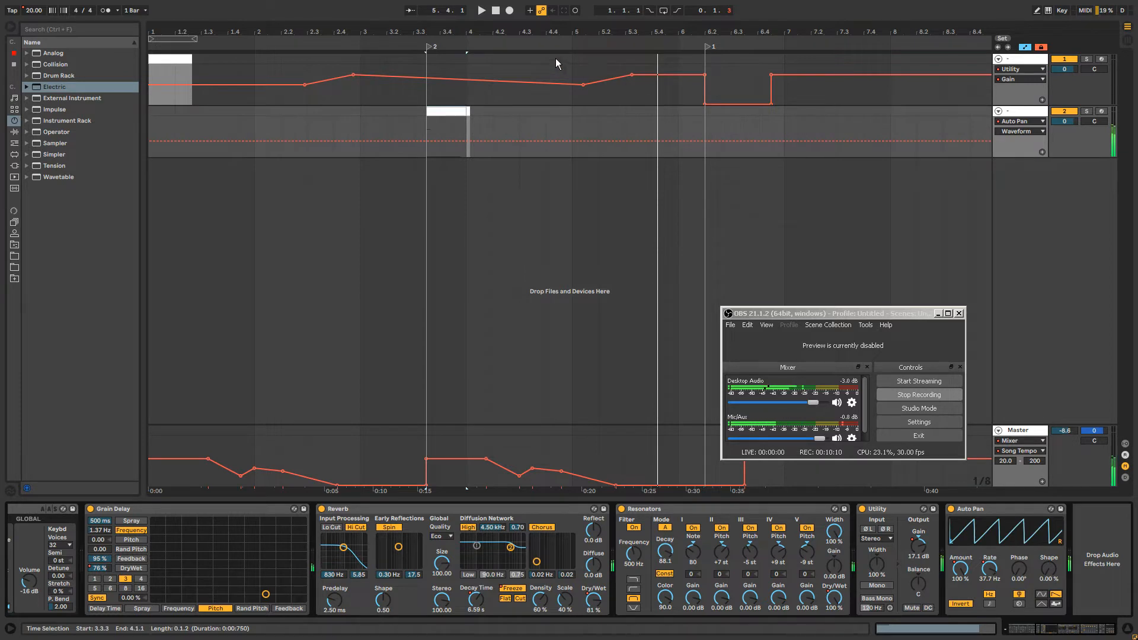
pyautogui.press('space')
# Raise the short C5 note in track 2's clip to A5 and play the clip.
pyautogui.doubleClick(449, 112)
pyautogui.press('space')
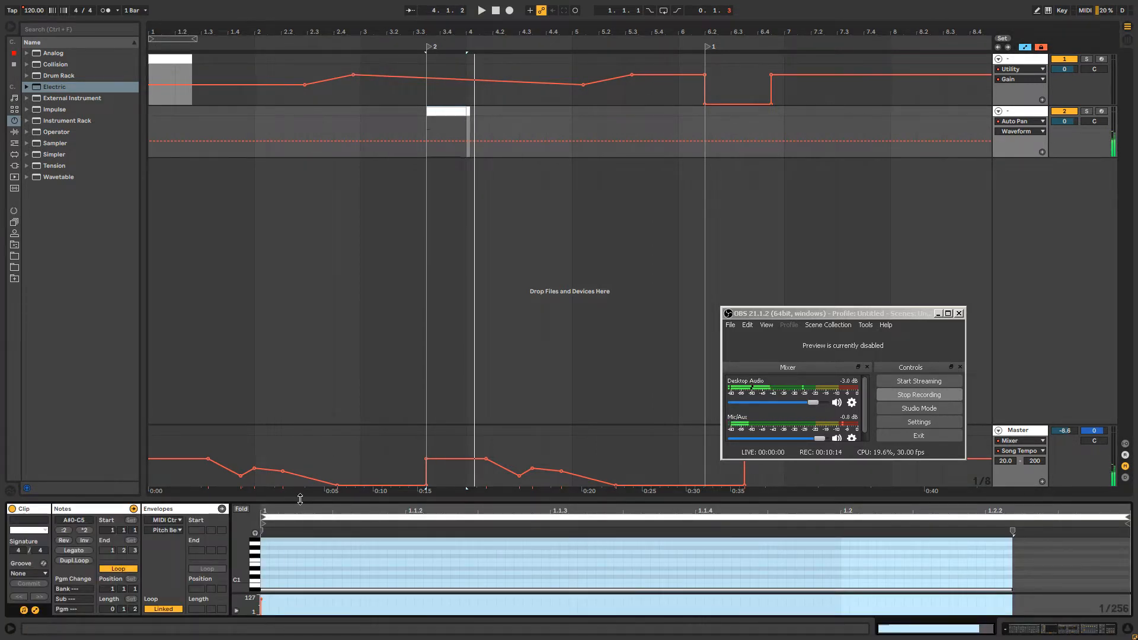
pyautogui.moveTo(300, 499); pyautogui.dragTo(300, 272)
pyautogui.moveTo(343, 472); pyautogui.dragTo(286, 365)
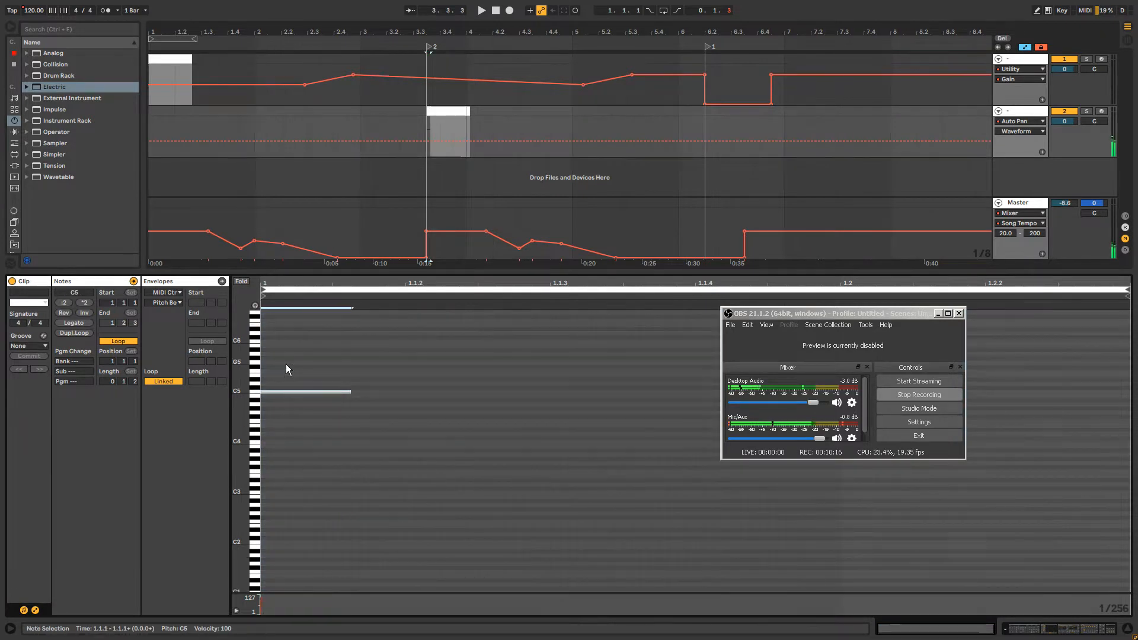
pyautogui.press('Up')
pyautogui.press('Up')
pyautogui.press('Up')
pyautogui.press('Up')
pyautogui.press('Up')
pyautogui.press('Up')
pyautogui.press('Up')
pyautogui.press('Up')
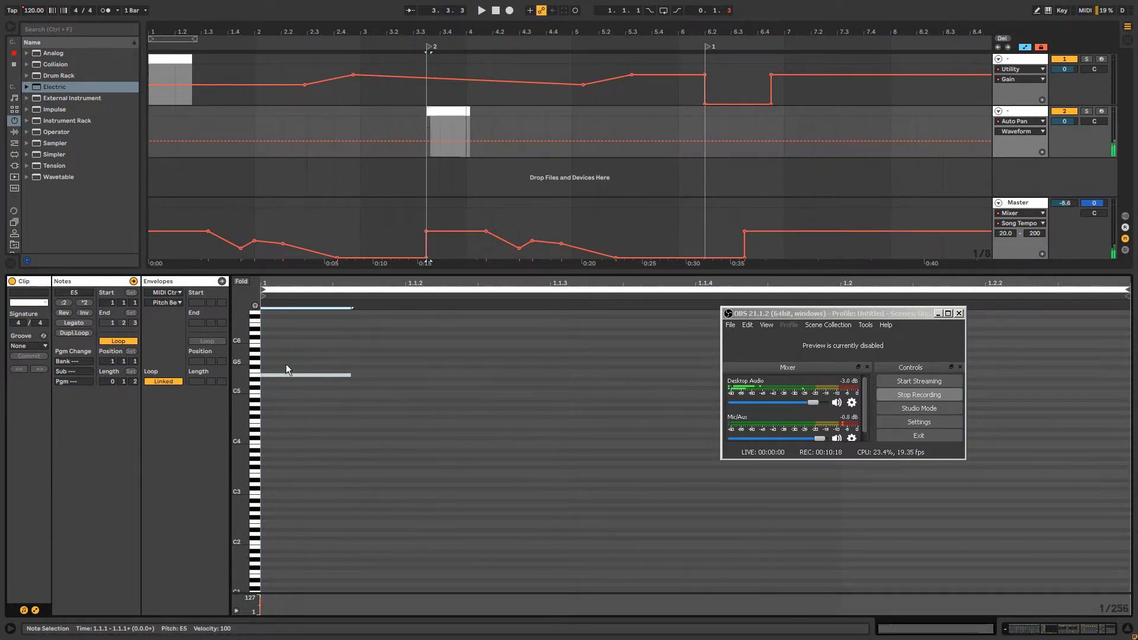
pyautogui.press('Up')
pyautogui.press('space')
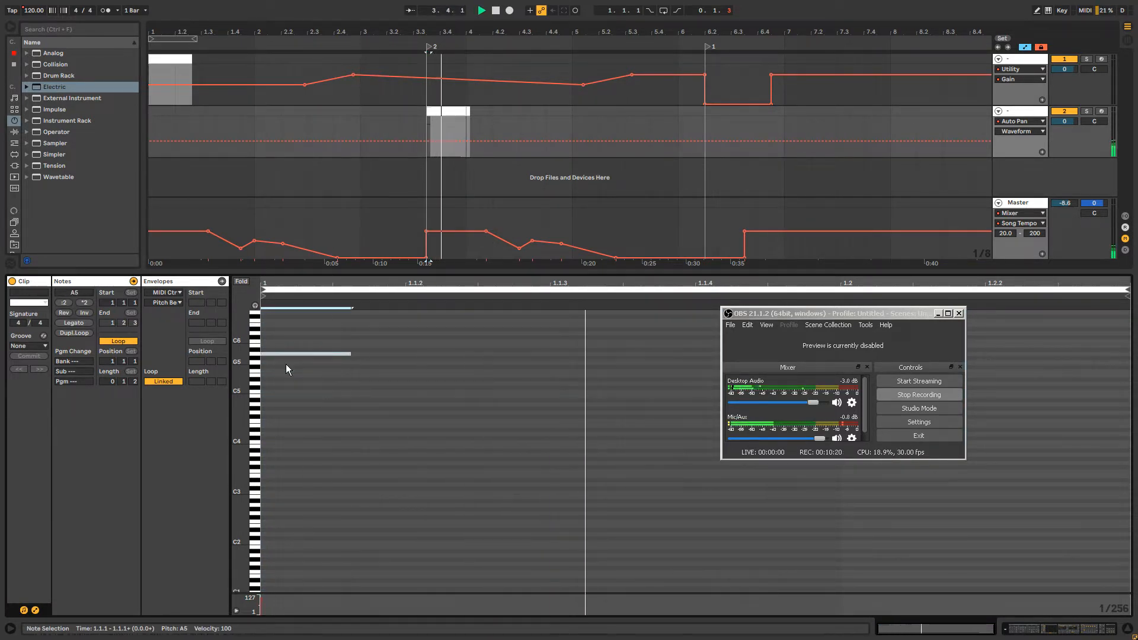
# Add a G#2 note near the start of track 2's clip, lengthen it past 1.1.2, move it to G3, and audition it.
pyautogui.scroll(-5, 308, 476)
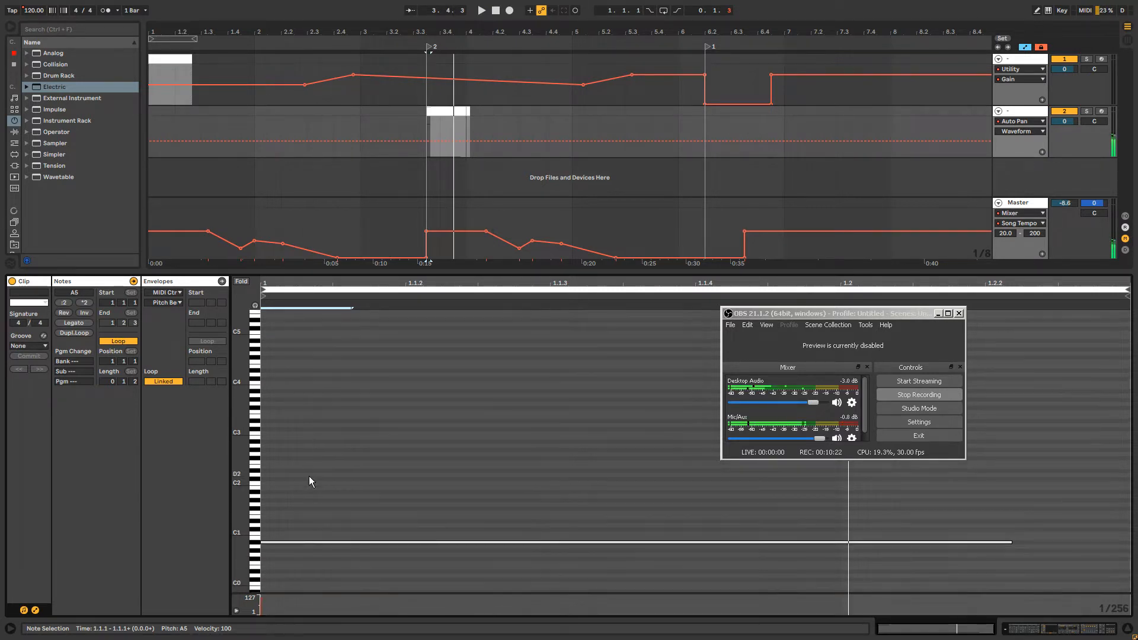
pyautogui.doubleClick(271, 413)
pyautogui.press('space')
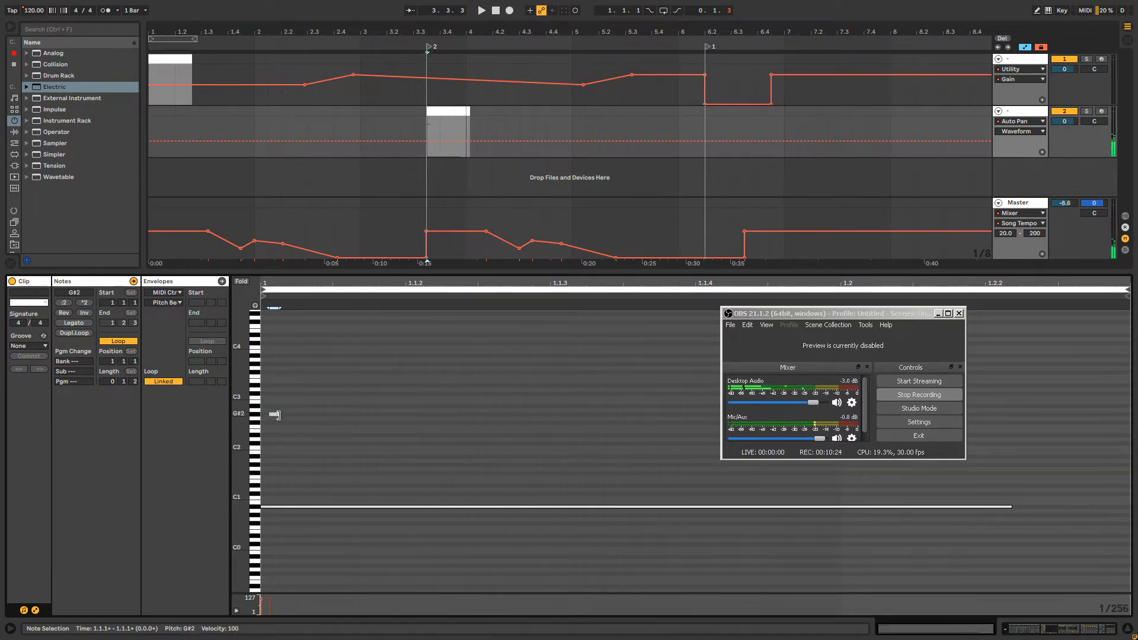
pyautogui.moveTo(274, 415); pyautogui.dragTo(459, 414)
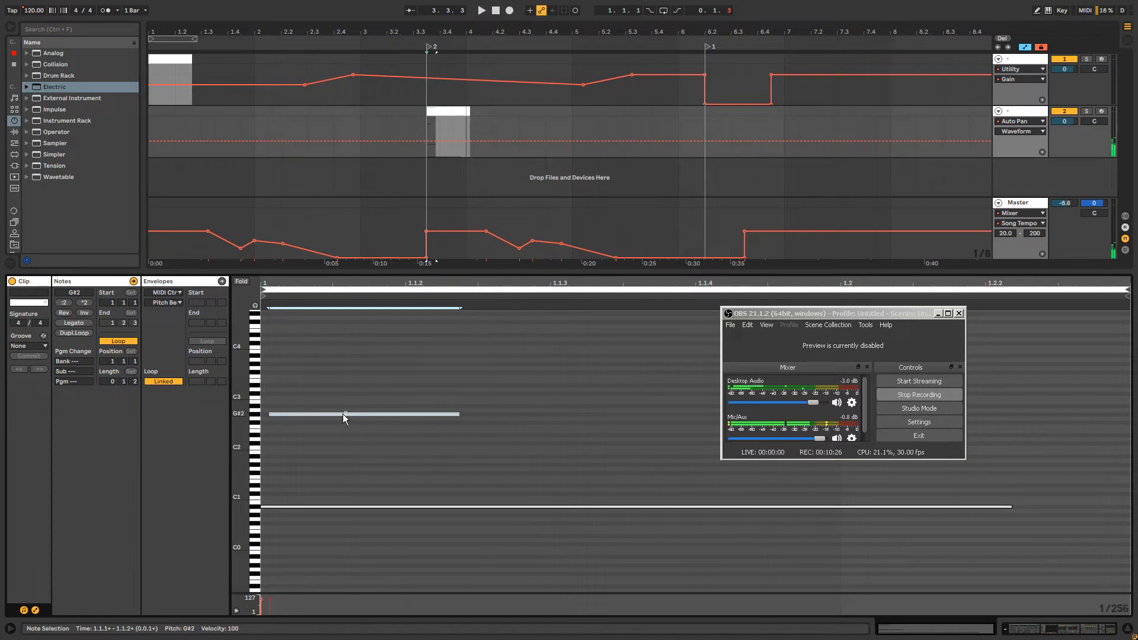
pyautogui.moveTo(336, 414); pyautogui.dragTo(337, 369)
pyautogui.press('space')
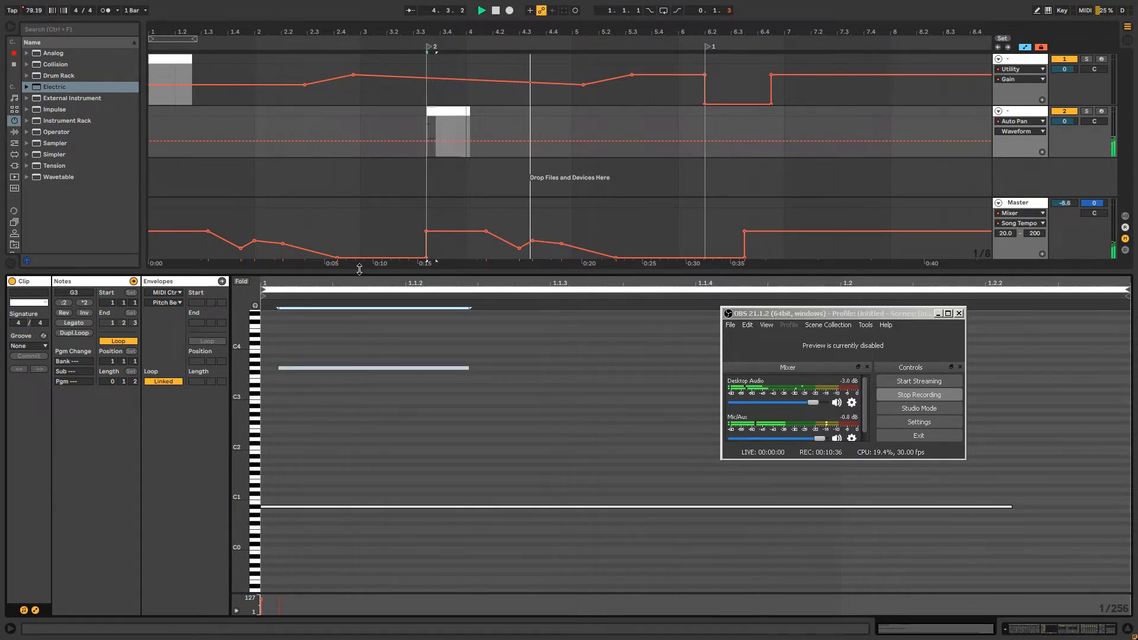
pyautogui.moveTo(359, 271); pyautogui.dragTo(361, 498)
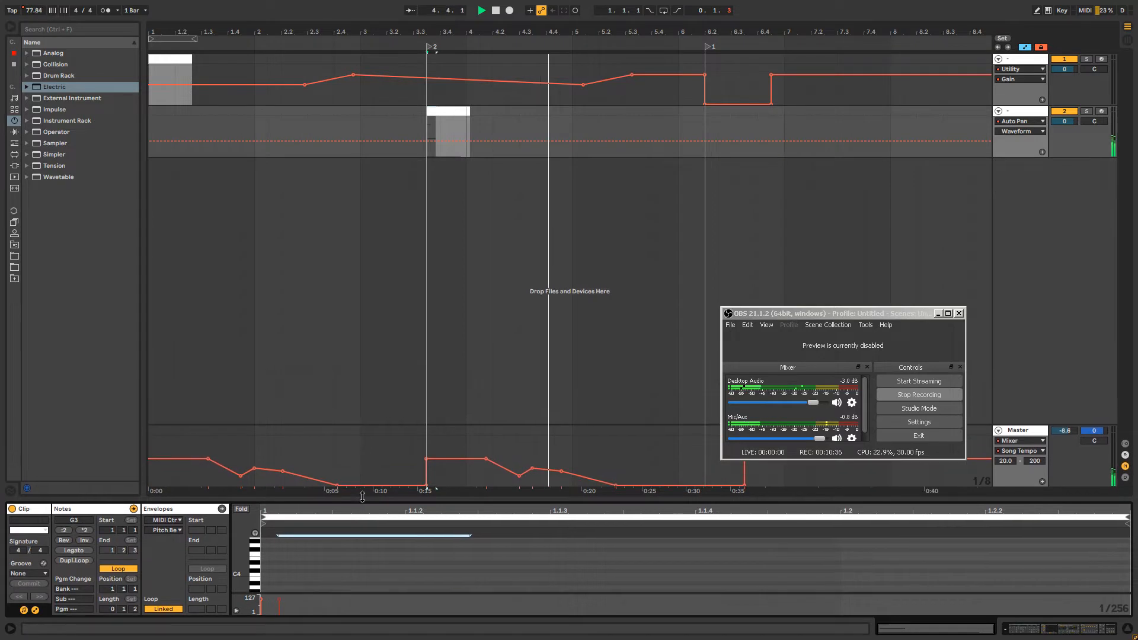
pyautogui.click(755, 313)
pyautogui.moveTo(751, 315); pyautogui.dragTo(900, 205)
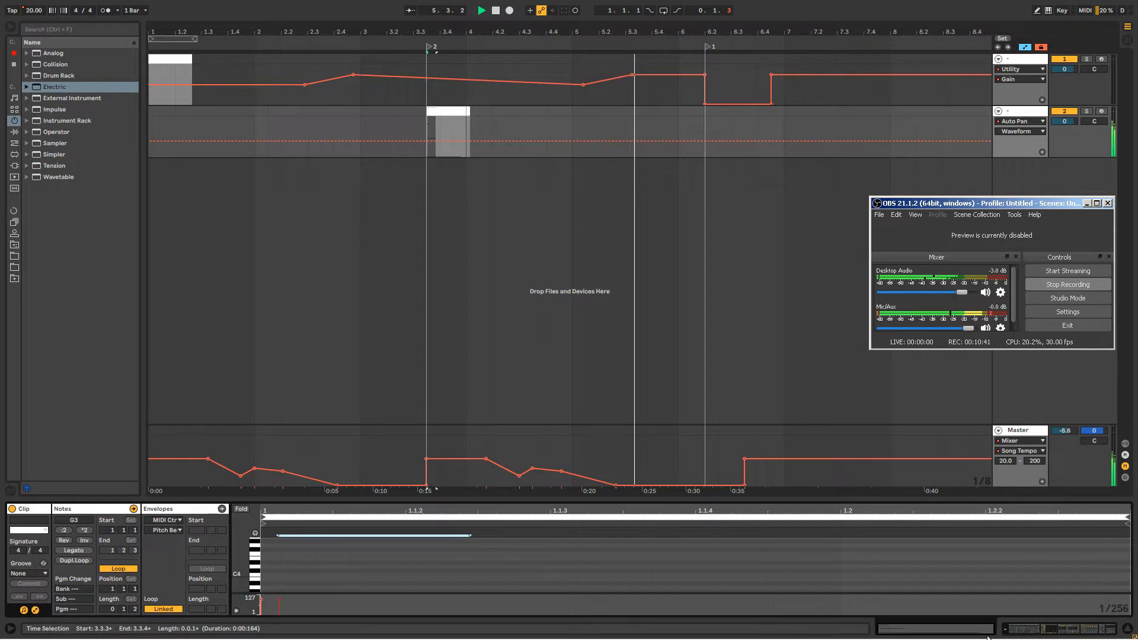
pyautogui.click(1087, 203)
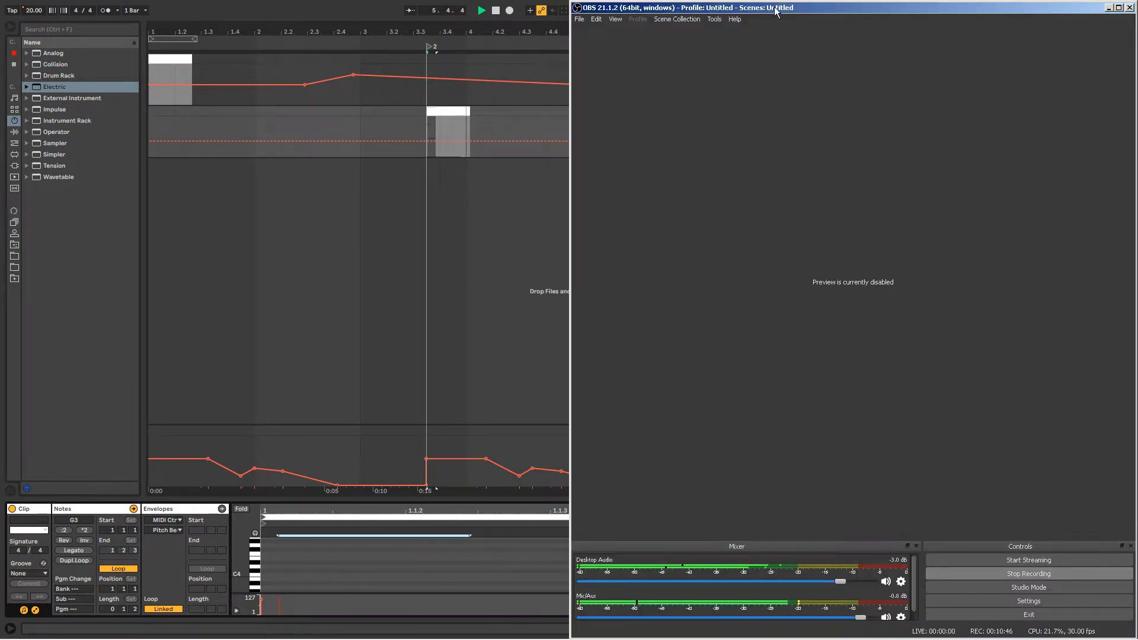
pyautogui.doubleClick(777, 10)
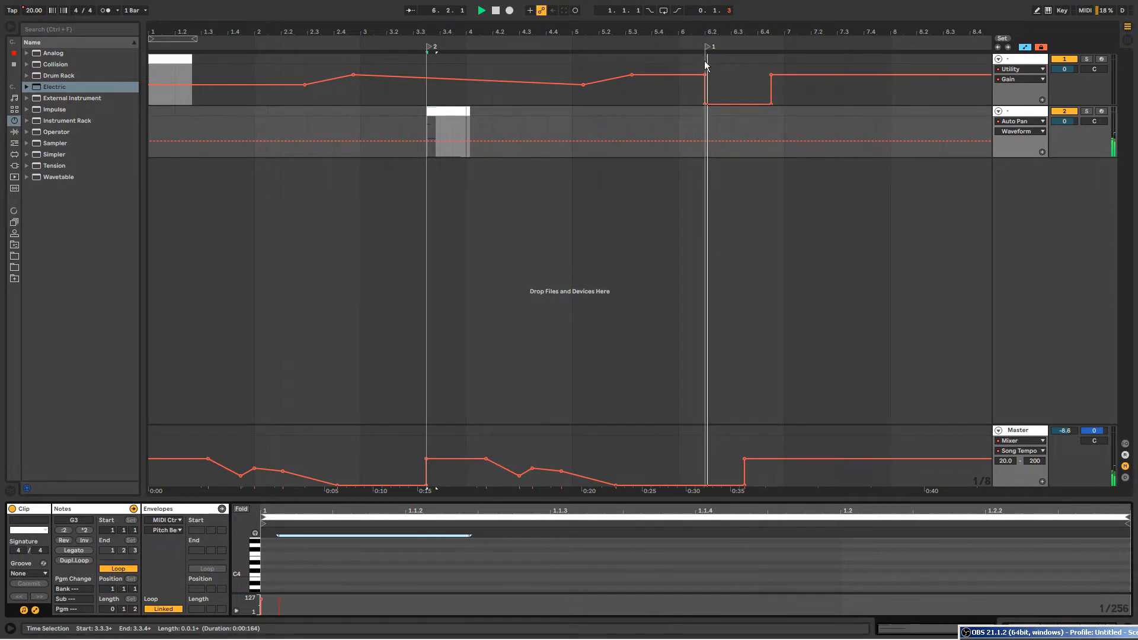
# Stop playback, restart it from the beginning, and compare the device chains of tracks 1 and 2.
pyautogui.click(496, 10)
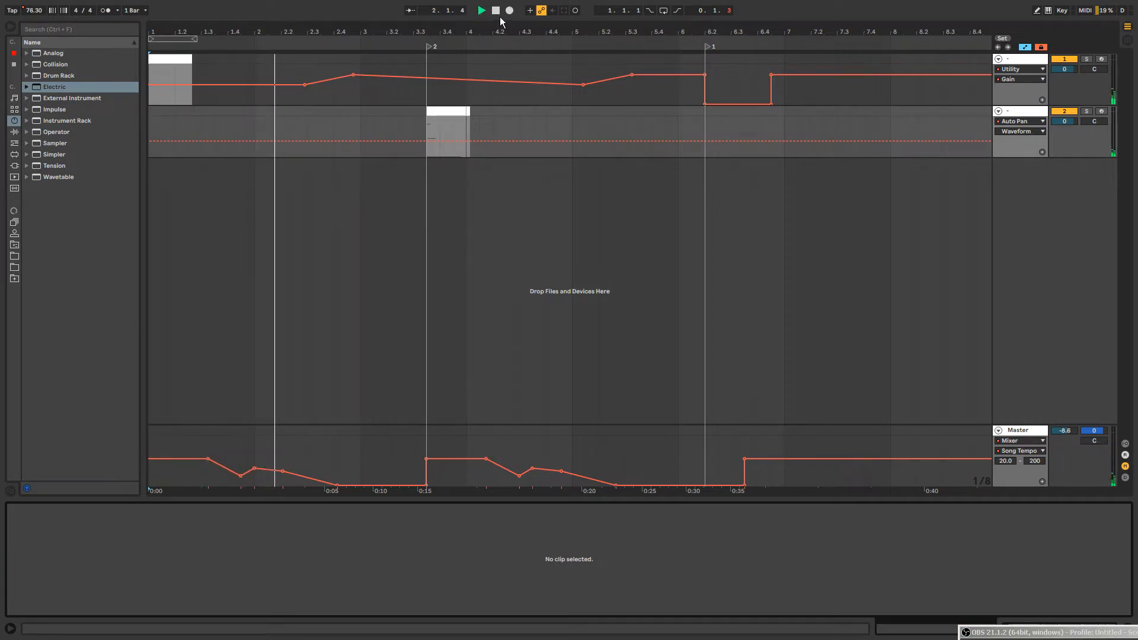
pyautogui.click(1020, 61)
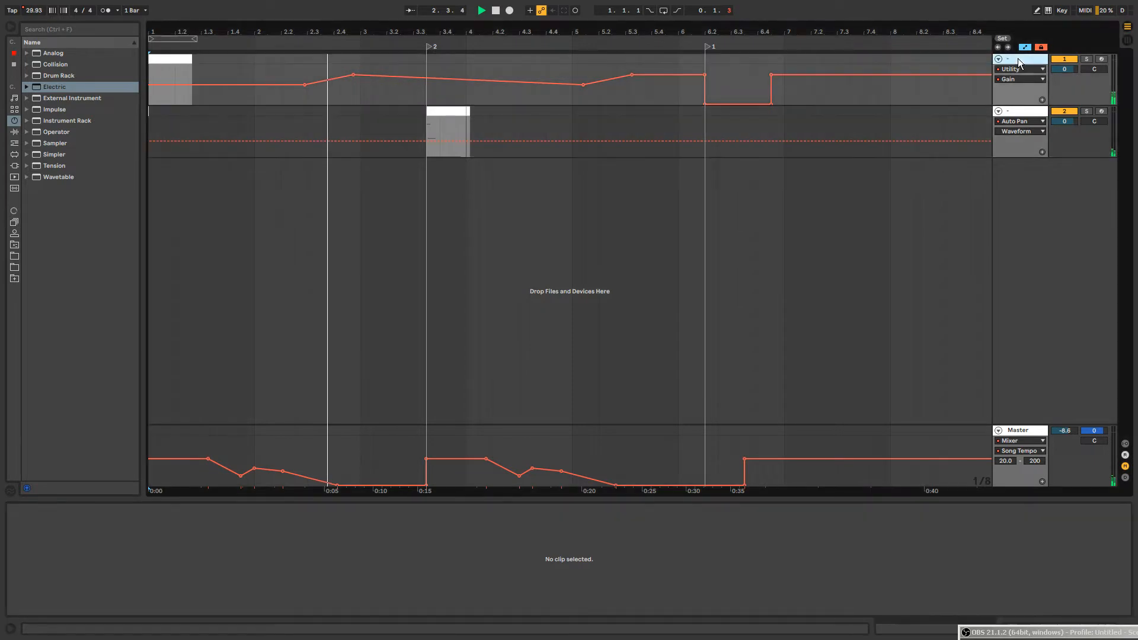
pyautogui.doubleClick(1020, 61)
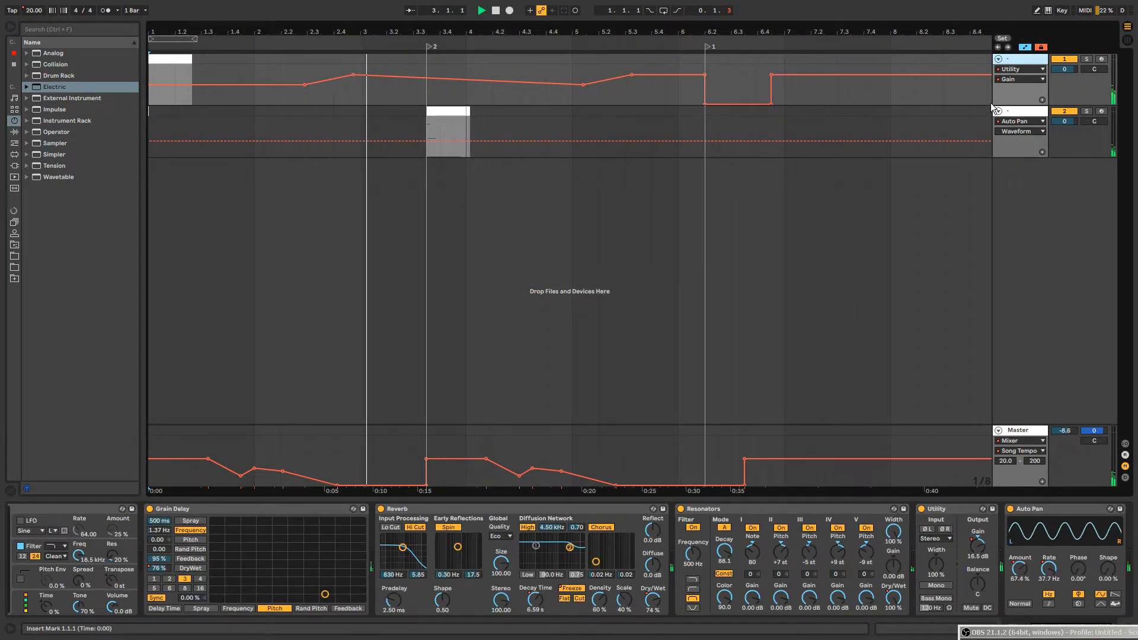
pyautogui.click(1019, 112)
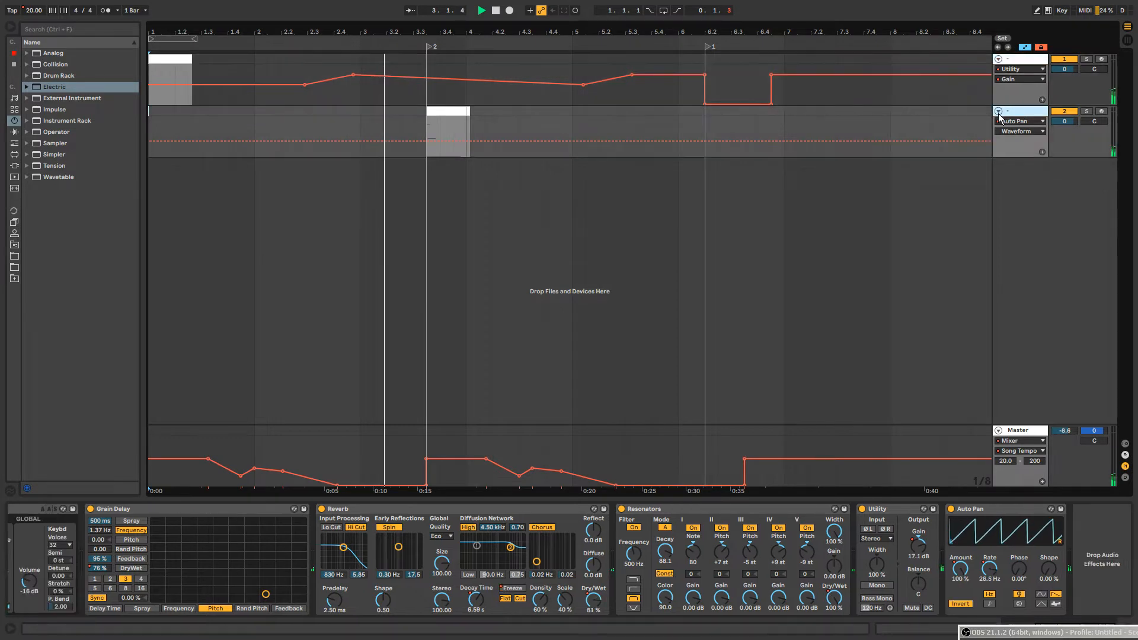
# Insert a new MIDI track and place it between the two existing tracks.
pyautogui.hotkey('ctrl', 'shift', 't')
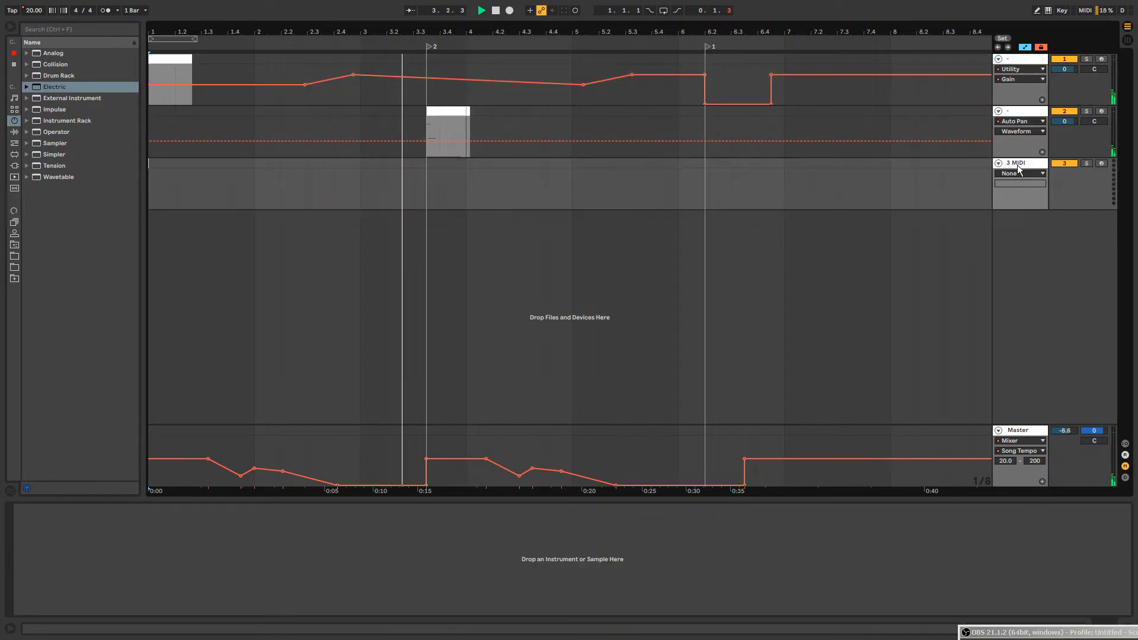
pyautogui.moveTo(1015, 164); pyautogui.dragTo(1016, 114)
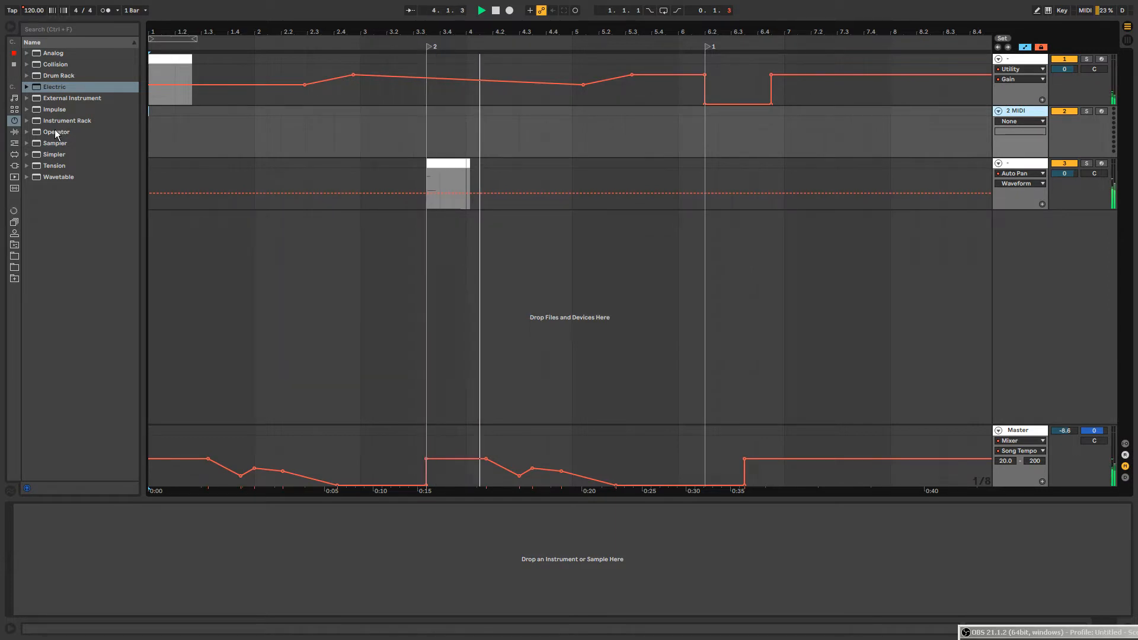
pyautogui.click(449, 107)
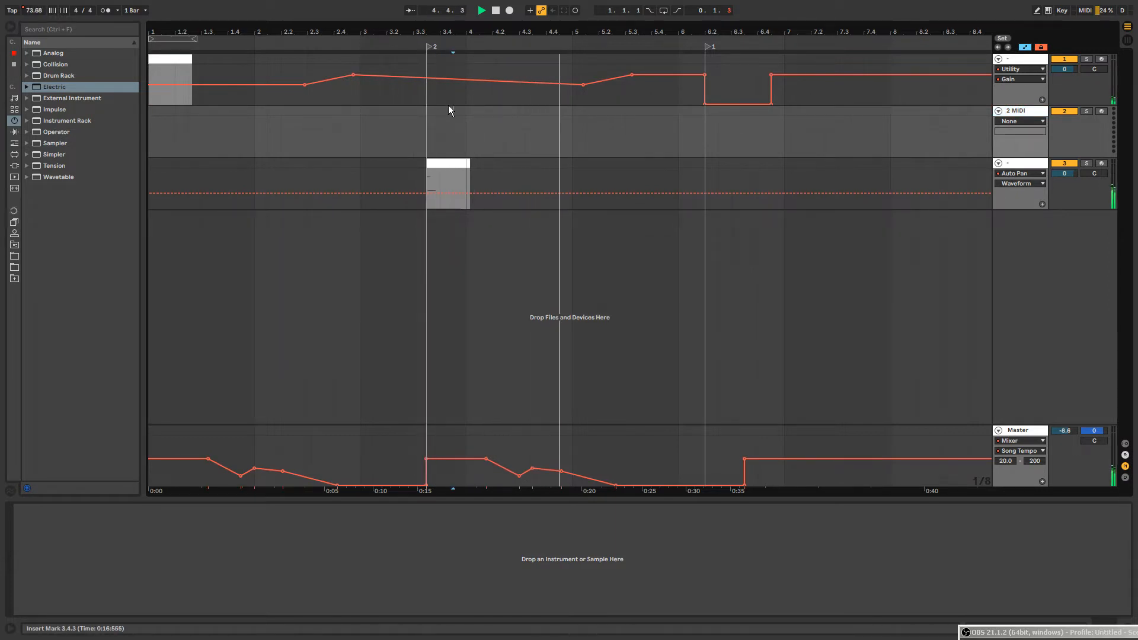
# With the grid off, draw track 1's Utility Gain automation down to -inf dB from about locator 2 to the end.
pyautogui.hotkey('ctrl', '4')
pyautogui.press('b')
pyautogui.click(430, 95)
pyautogui.moveTo(435, 99)
pyautogui.mouseDown()
pyautogui.moveTo(617, 132)
pyautogui.moveTo(777, 132)
pyautogui.moveTo(773, 63)
pyautogui.mouseUp()
pyautogui.press('b')
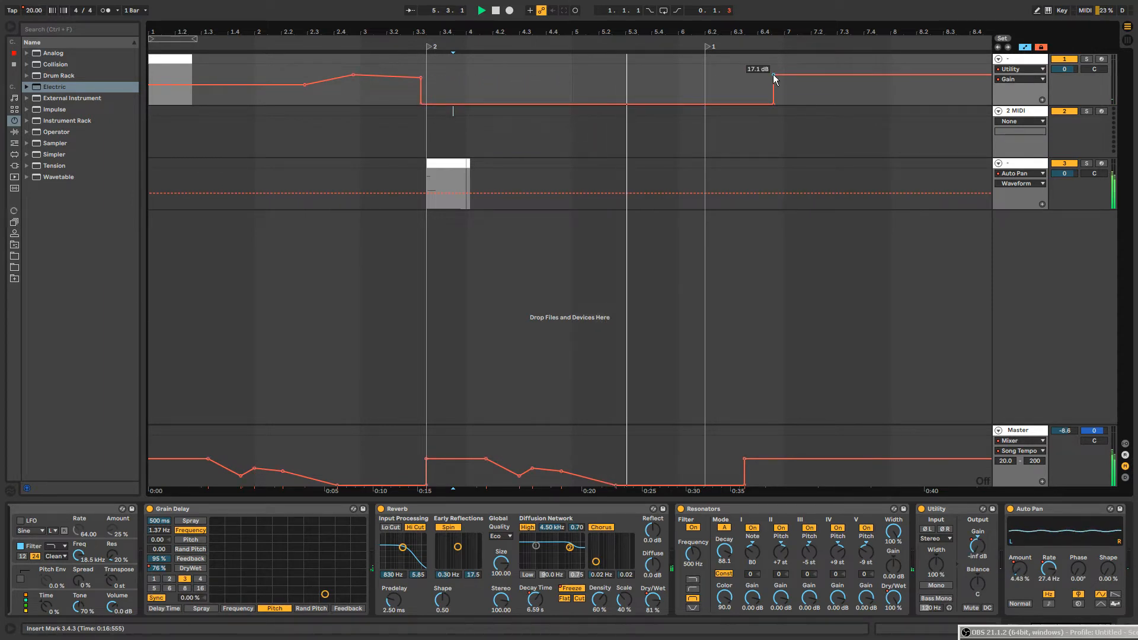
pyautogui.click(774, 75)
# Show track 1's Reverb Freeze automation and draw it off from locator 2 to the end.
pyautogui.rightClick(580, 589)
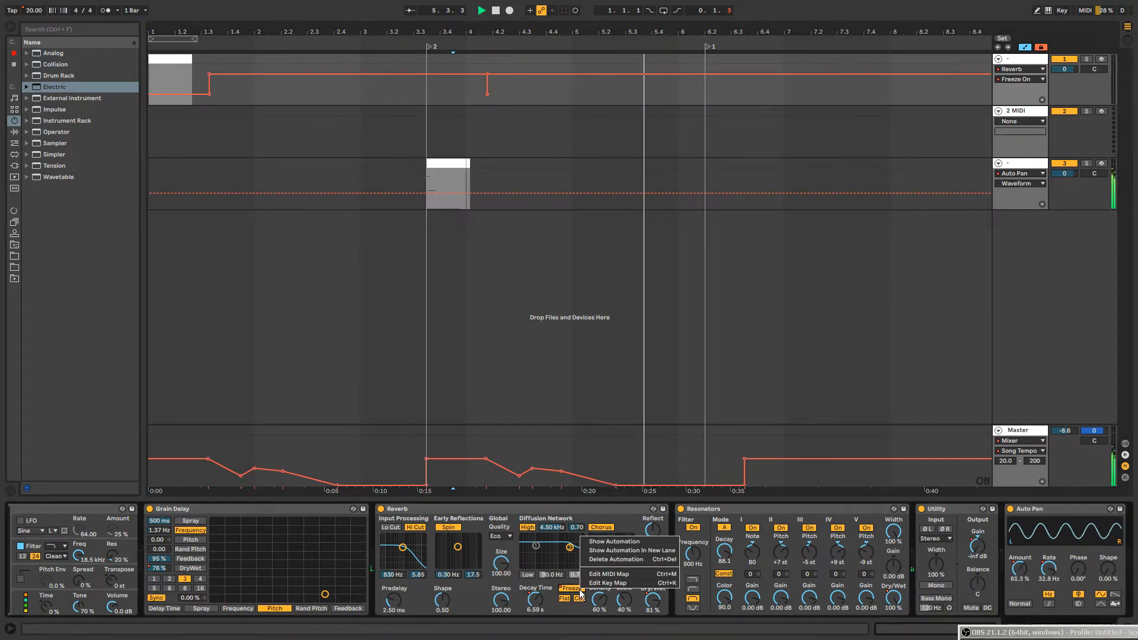
pyautogui.click(594, 541)
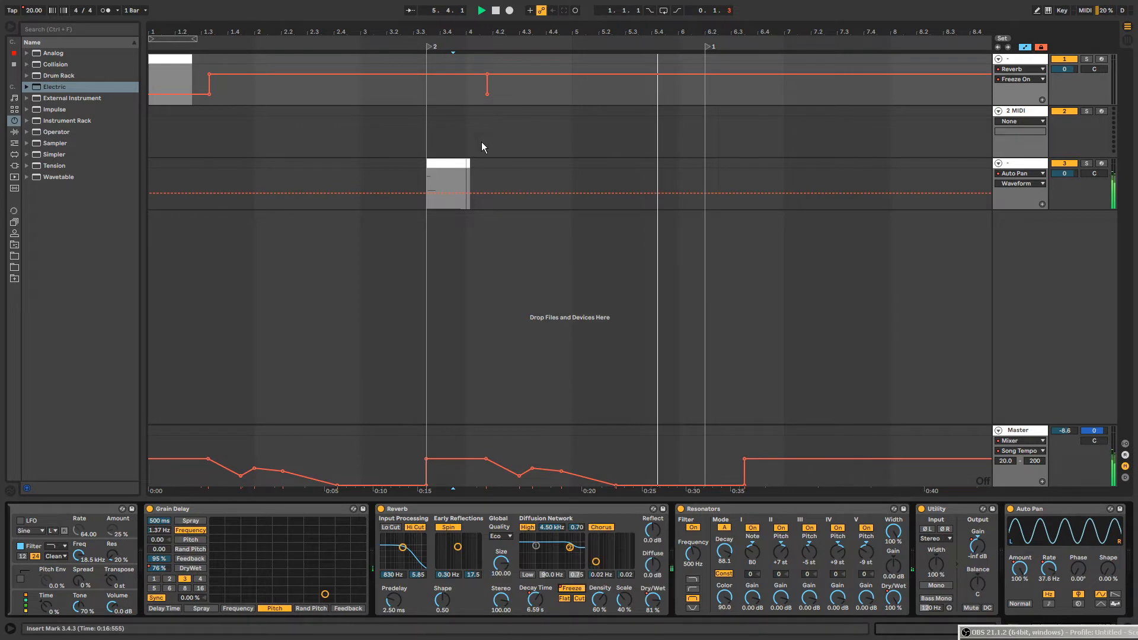
pyautogui.press('b')
pyautogui.click(432, 93)
pyautogui.moveTo(432, 93)
pyautogui.mouseDown()
pyautogui.moveTo(719, 96)
pyautogui.moveTo(729, 77)
pyautogui.moveTo(986, 93)
pyautogui.mouseUp()
pyautogui.press('b')
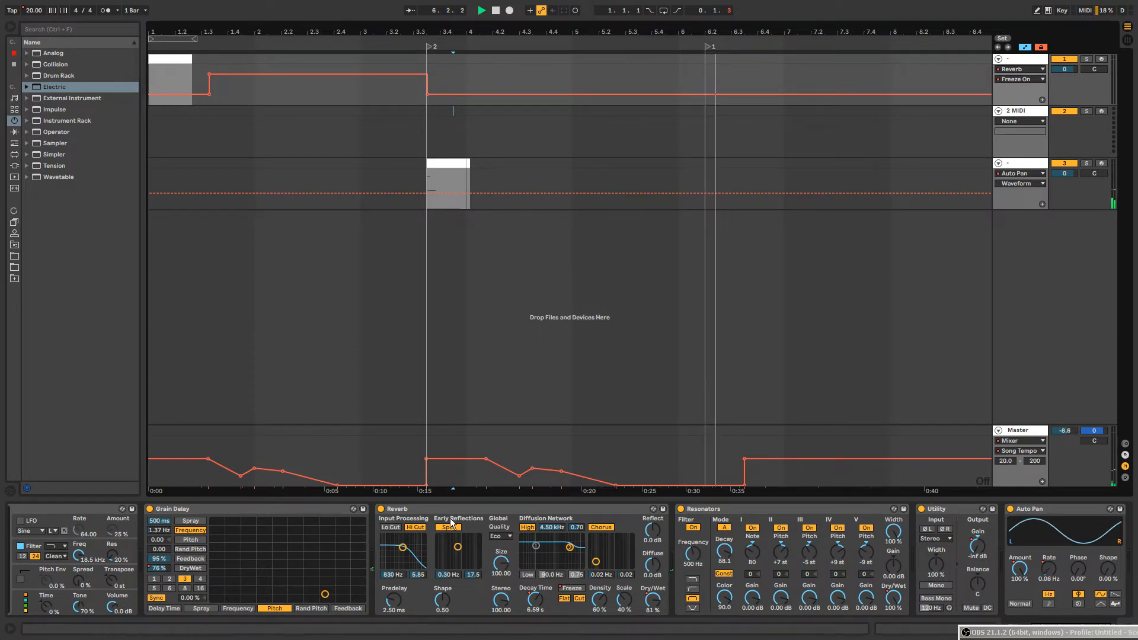
# Stop playback and group all of track 1's devices into one Instrument Rack.
pyautogui.rightClick(150, 509)
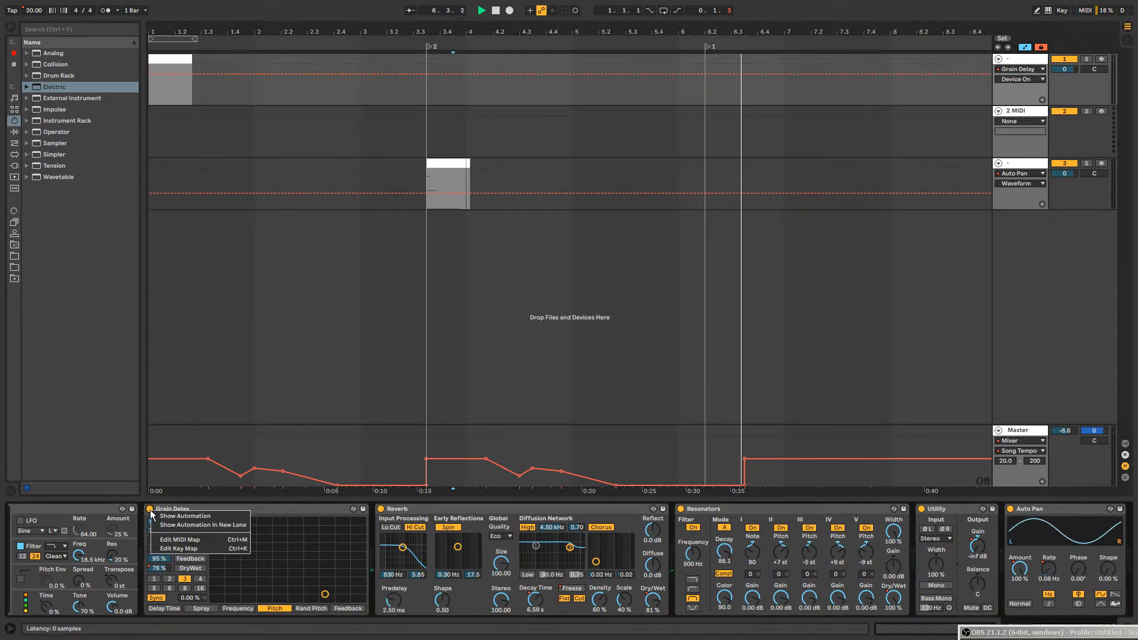
pyautogui.click(488, 506)
pyautogui.press('space')
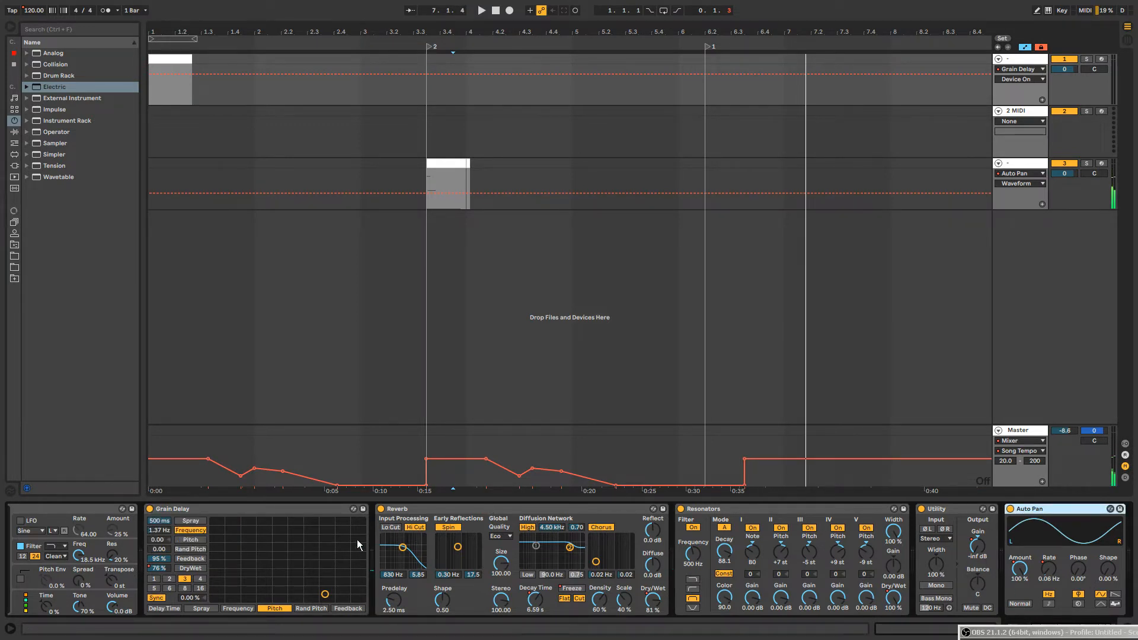
pyautogui.scroll(5, 357, 540)
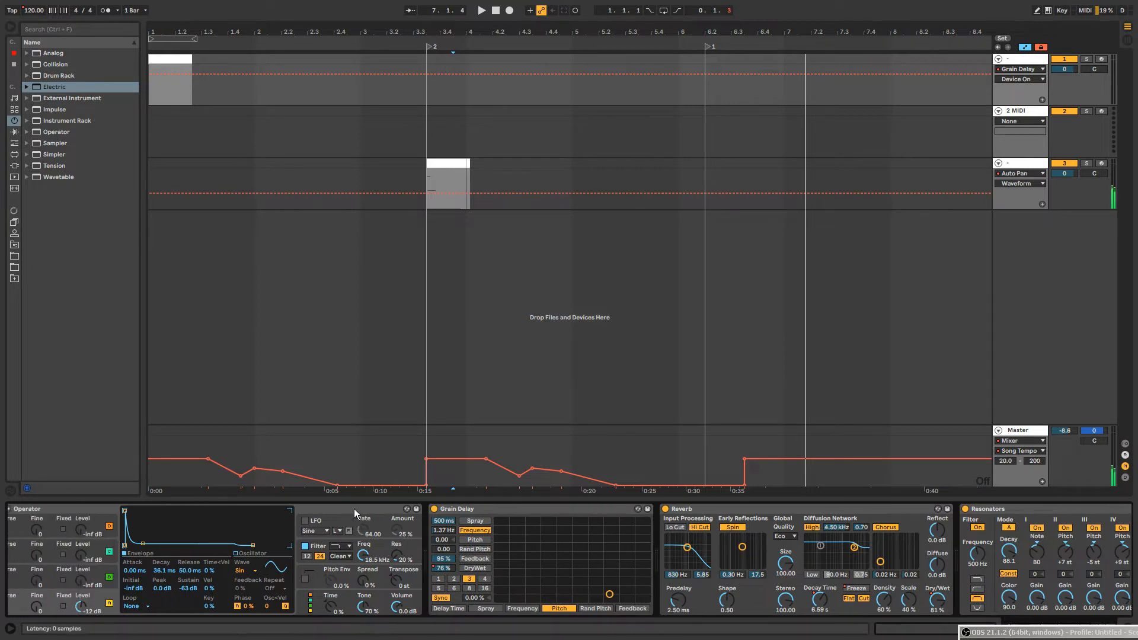
pyautogui.hotkey('ctrl', 'a')
pyautogui.hotkey('ctrl', 'g')
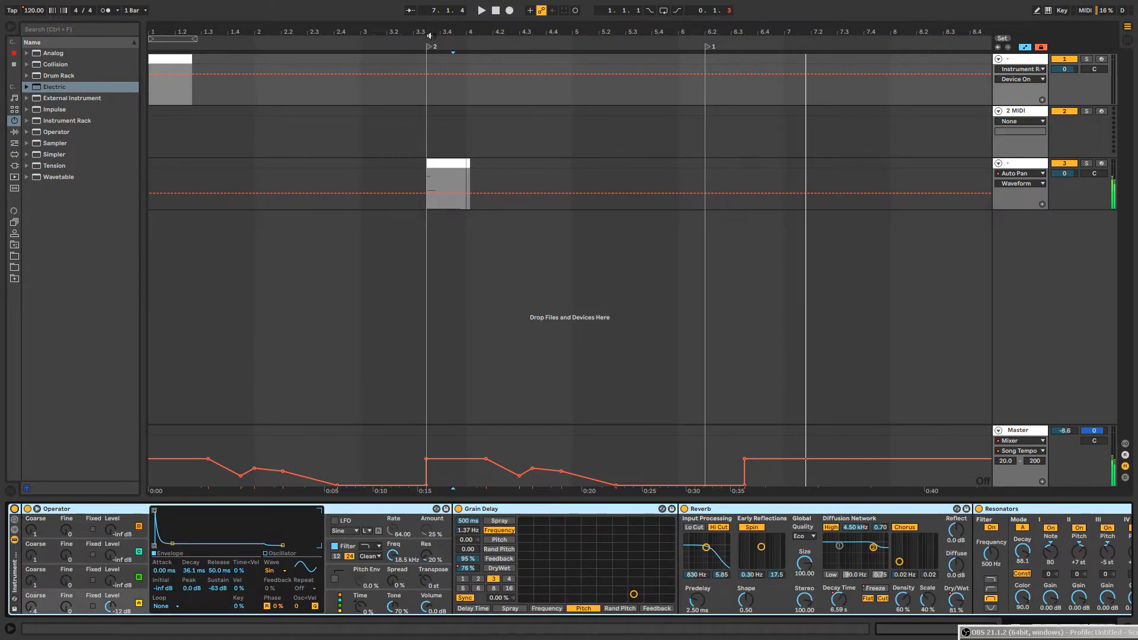
# Automate track 1's Instrument Rack Device On to switch off just after locator 2, then return to the start.
pyautogui.click(431, 74)
pyautogui.moveTo(438, 74); pyautogui.dragTo(437, 96)
pyautogui.click(497, 10)
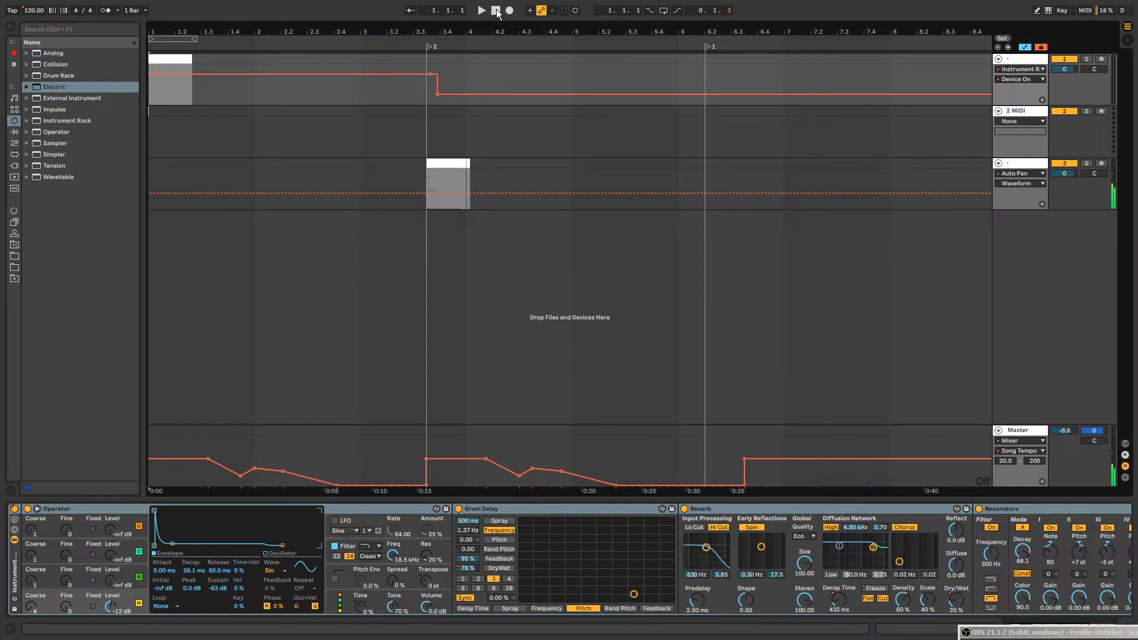
# Play the arrangement from the start while watching track 3's device chain.
pyautogui.click(1011, 166)
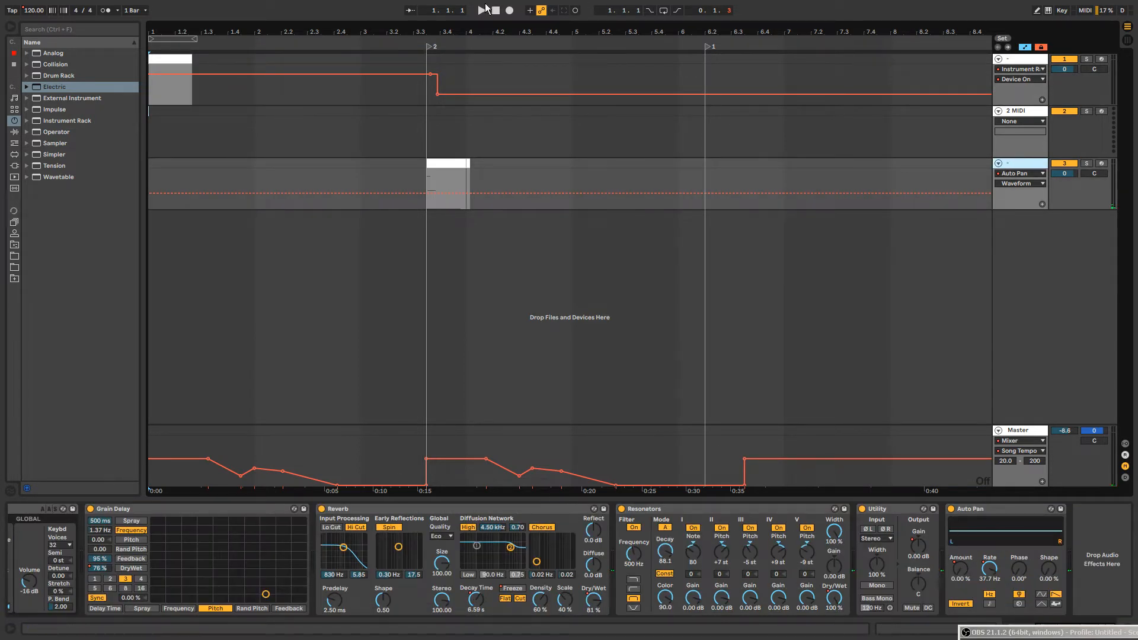
pyautogui.click(481, 10)
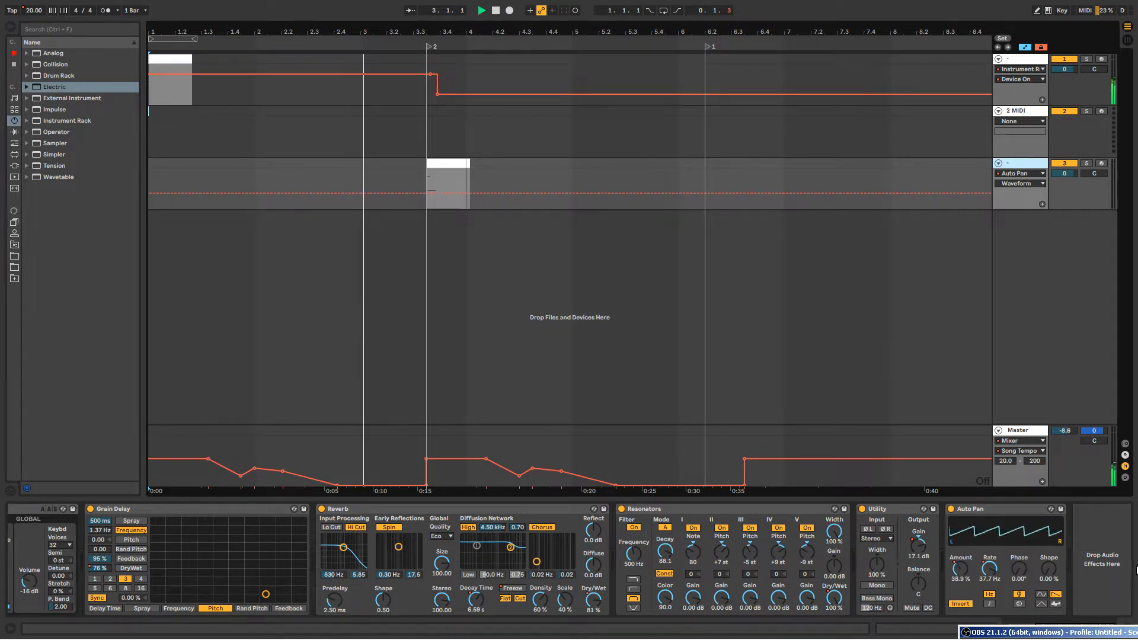
pyautogui.moveTo(972, 633); pyautogui.dragTo(1129, 567)
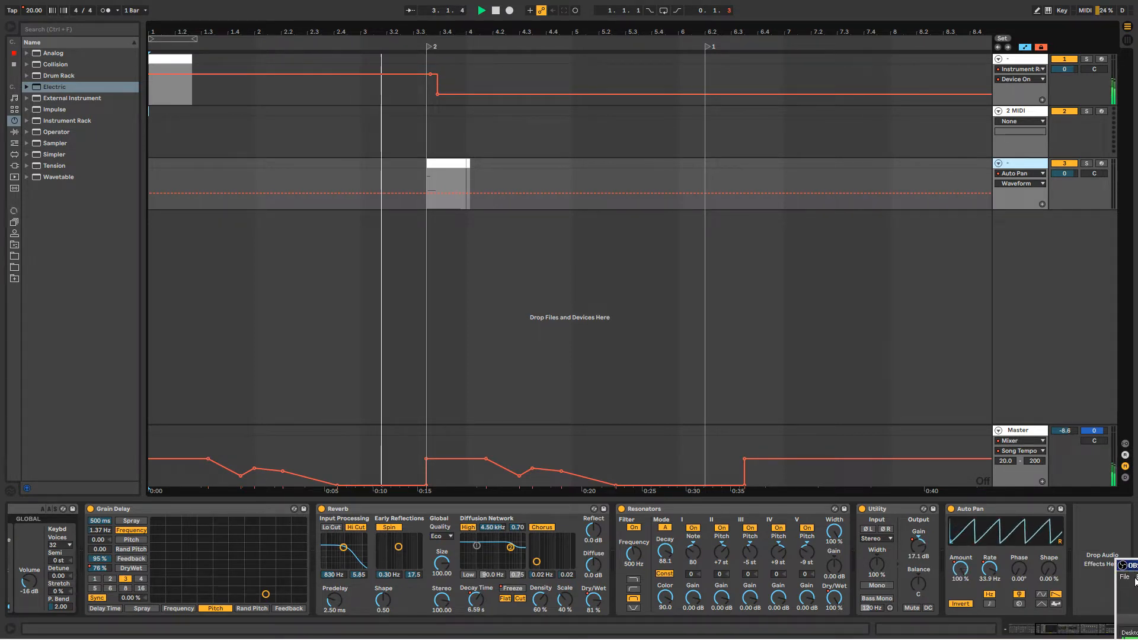
pyautogui.moveTo(1131, 567); pyautogui.dragTo(1135, 638)
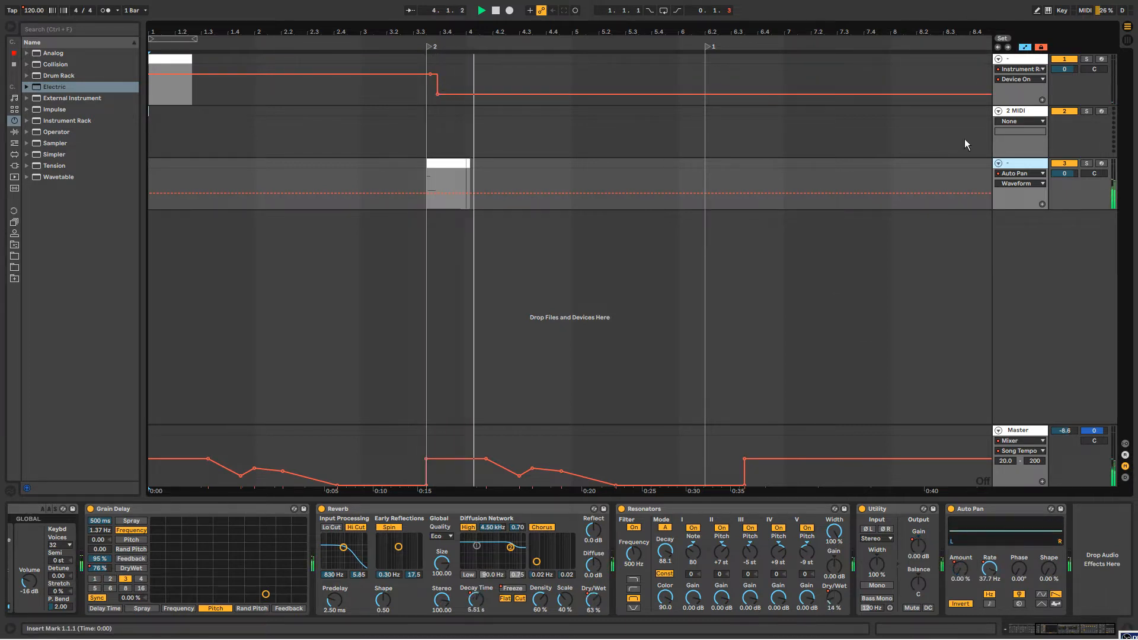
# Show the Utility Gain automation of tracks 3 and 1, and hold track 1's gain flat at about 22.5 dB from locator 2 onward.
pyautogui.click(918, 545)
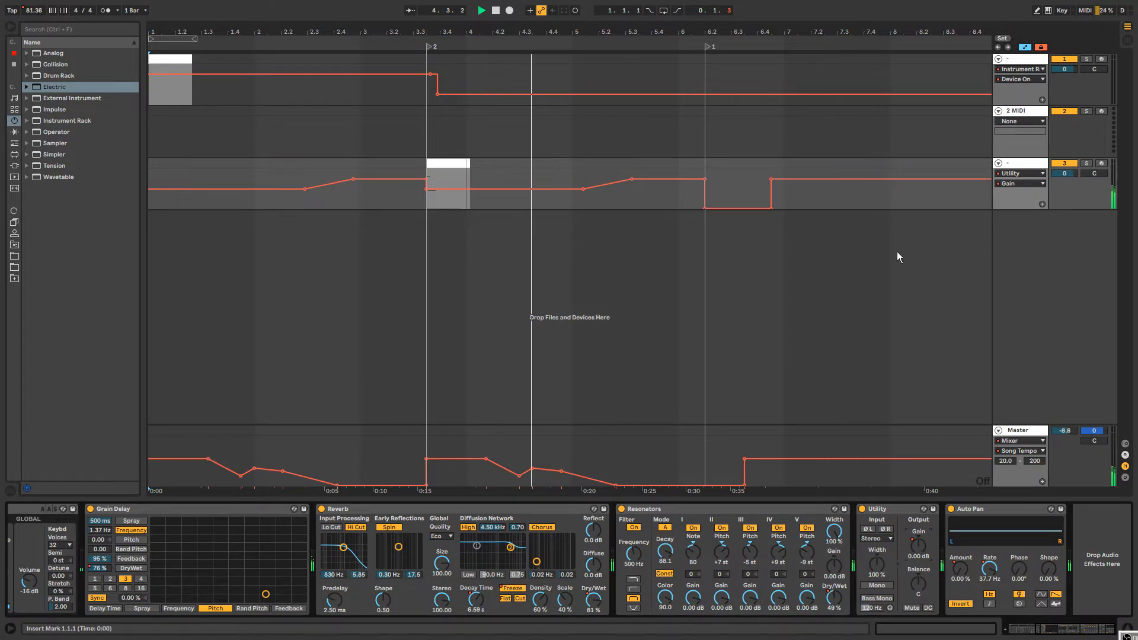
pyautogui.click(1012, 60)
pyautogui.moveTo(1044, 633); pyautogui.dragTo(1079, 634)
pyautogui.click(915, 548)
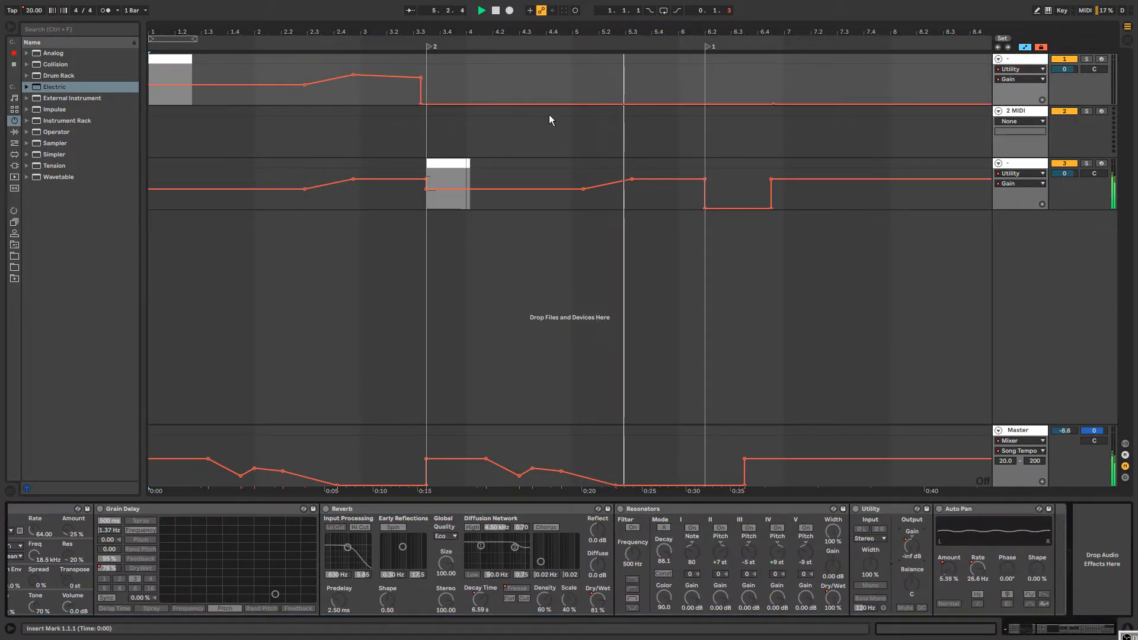
pyautogui.moveTo(429, 27); pyautogui.dragTo(391, 93)
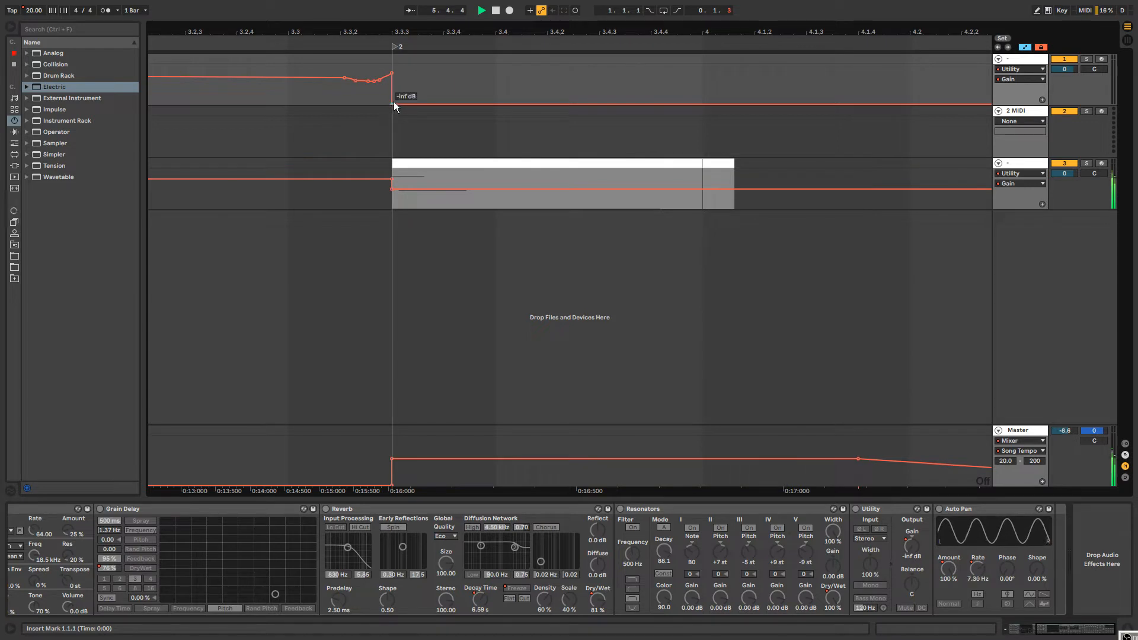
pyautogui.moveTo(394, 104); pyautogui.dragTo(414, 69)
pyautogui.moveTo(444, 26); pyautogui.dragTo(356, 7)
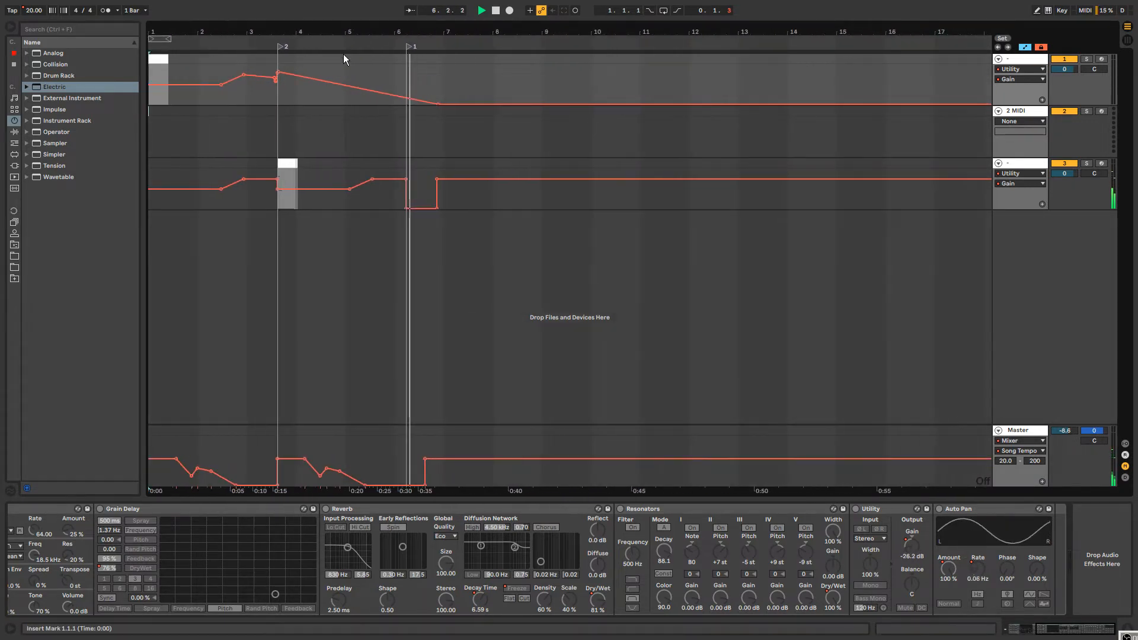
pyautogui.click(439, 105)
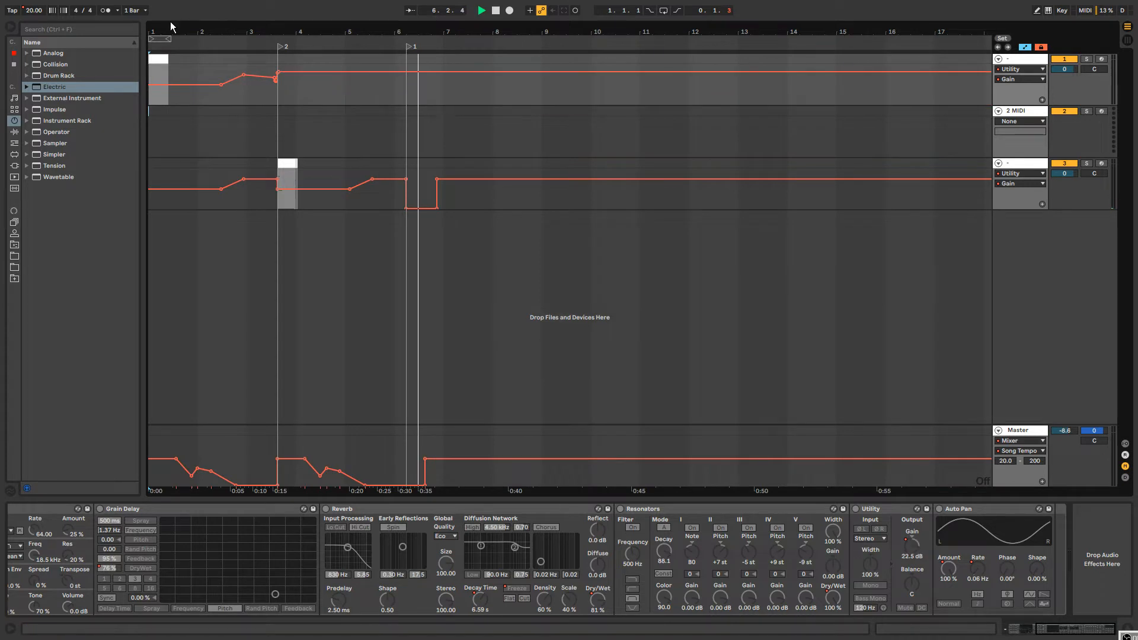
# Restart playback from the beginning to audition the transition between the two sections.
pyautogui.moveTo(154, 28); pyautogui.dragTo(229, 71)
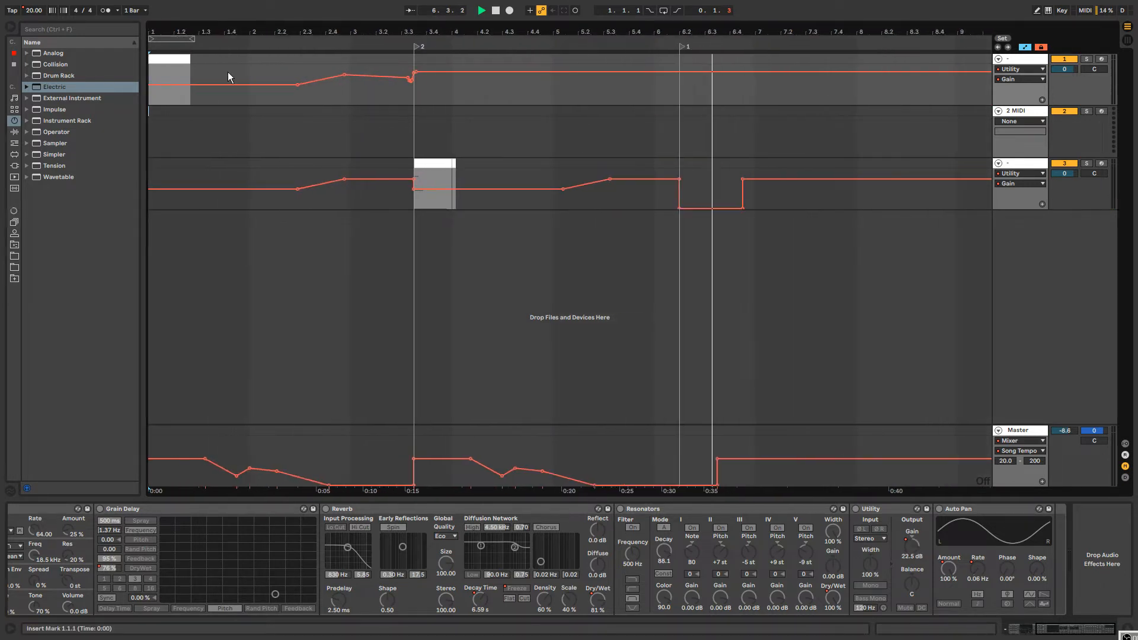
pyautogui.click(495, 12)
pyautogui.click(481, 11)
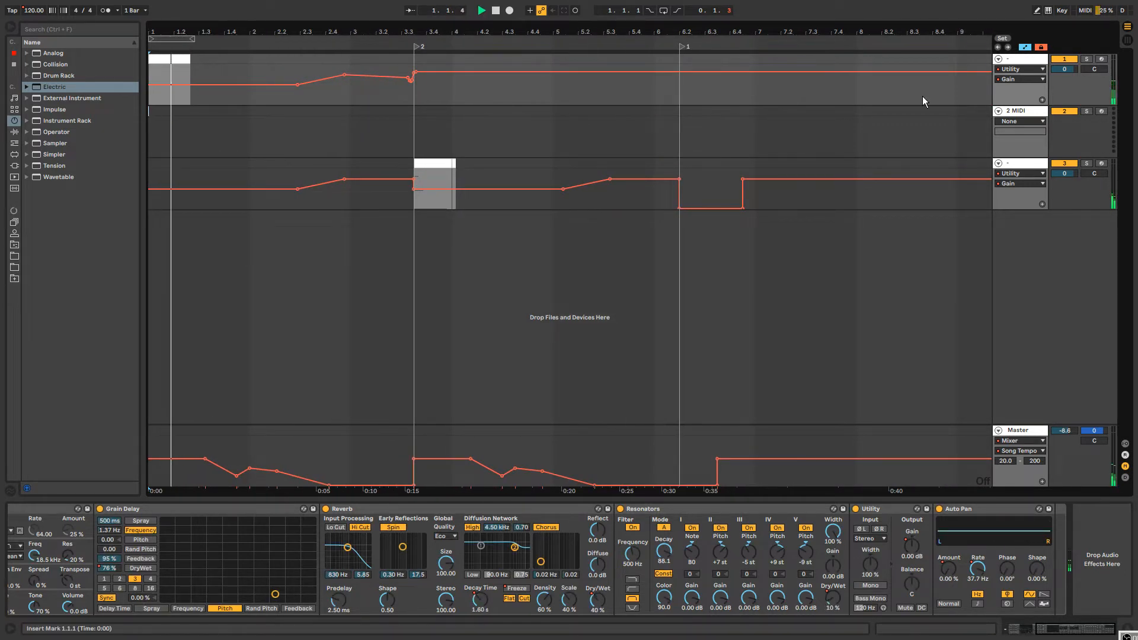
# Load Tension onto the empty MIDI track 2 and enable the computer MIDI keyboard to play it over the arrangement.
pyautogui.click(1015, 111)
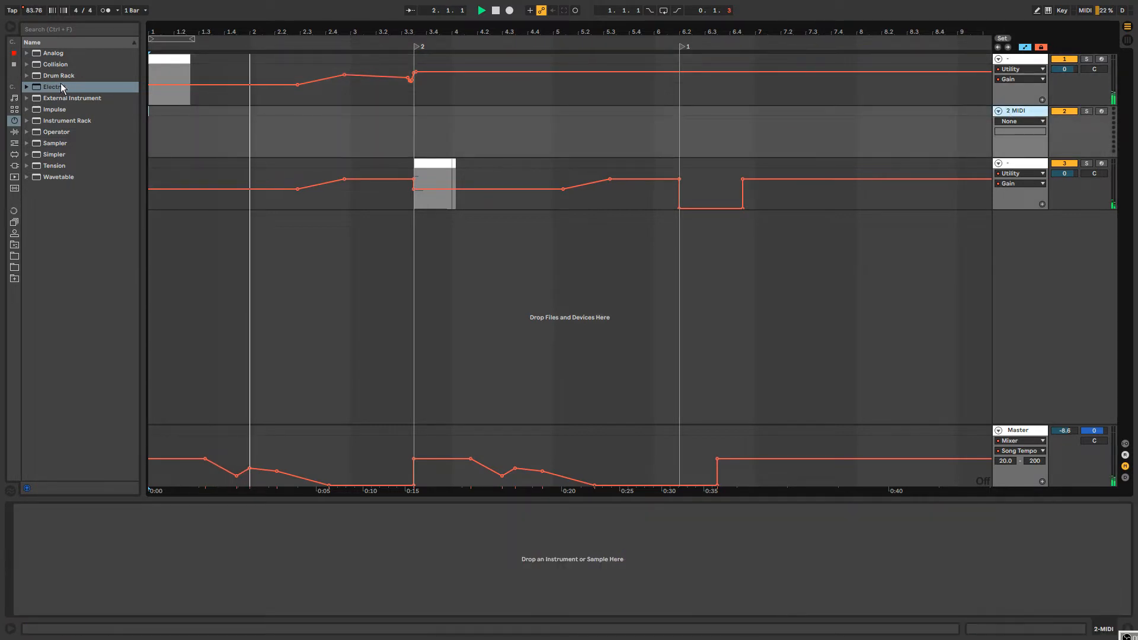
pyautogui.click(54, 166)
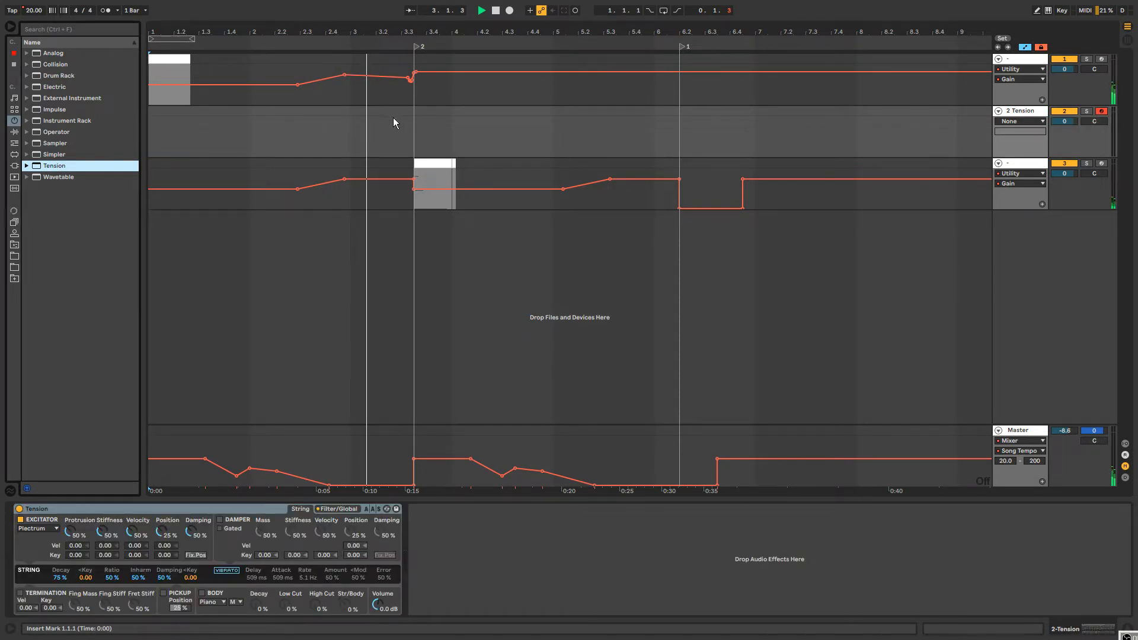
pyautogui.press('u')
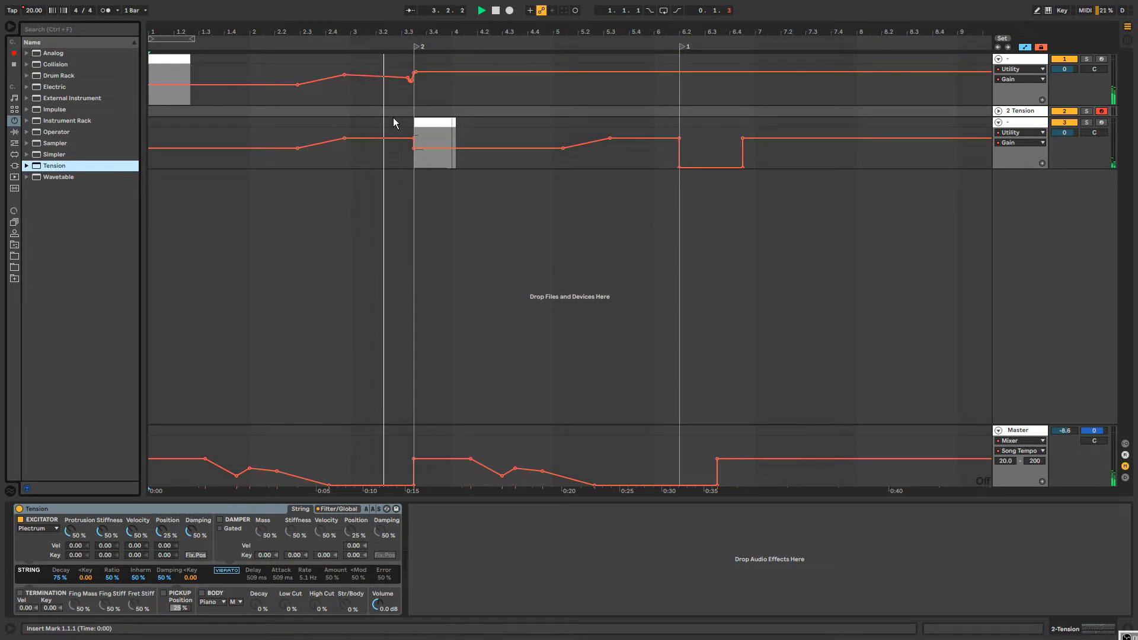
pyautogui.click(1048, 10)
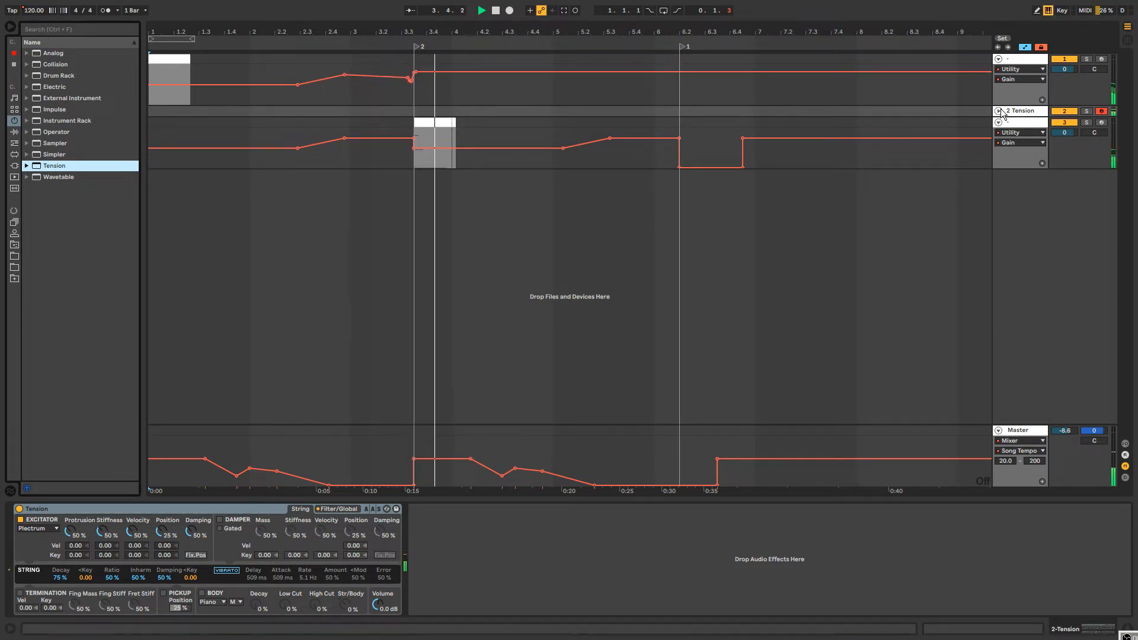
pyautogui.press('u')
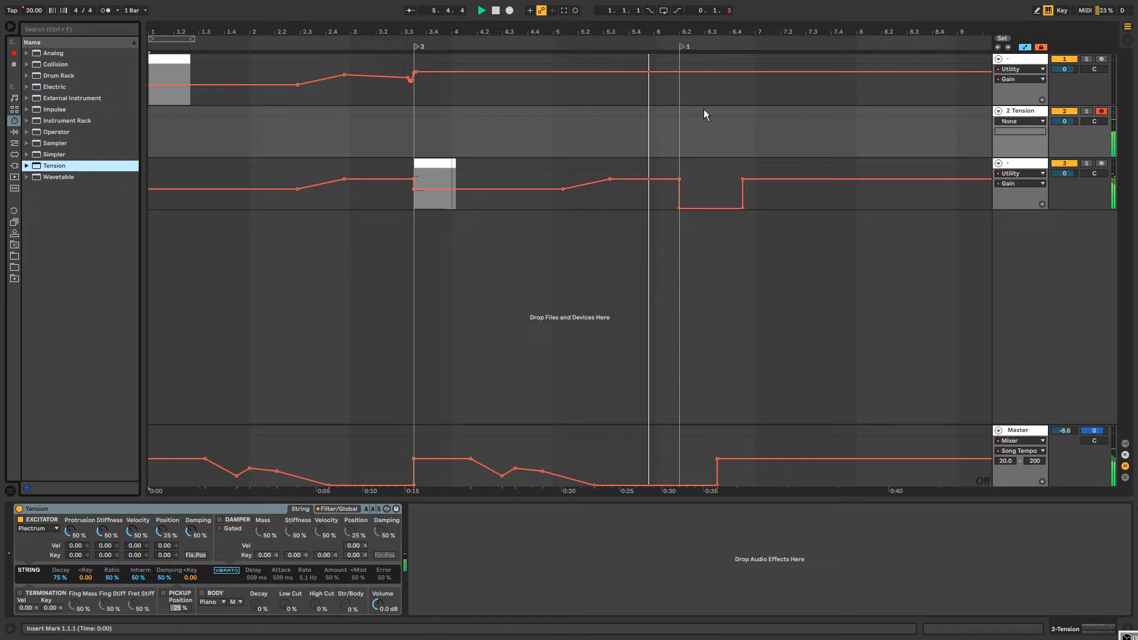
# Record a short two-note Tension clip on track 2 starting around 2.4.2, stop recording and disarm the track.
pyautogui.click(356, 32)
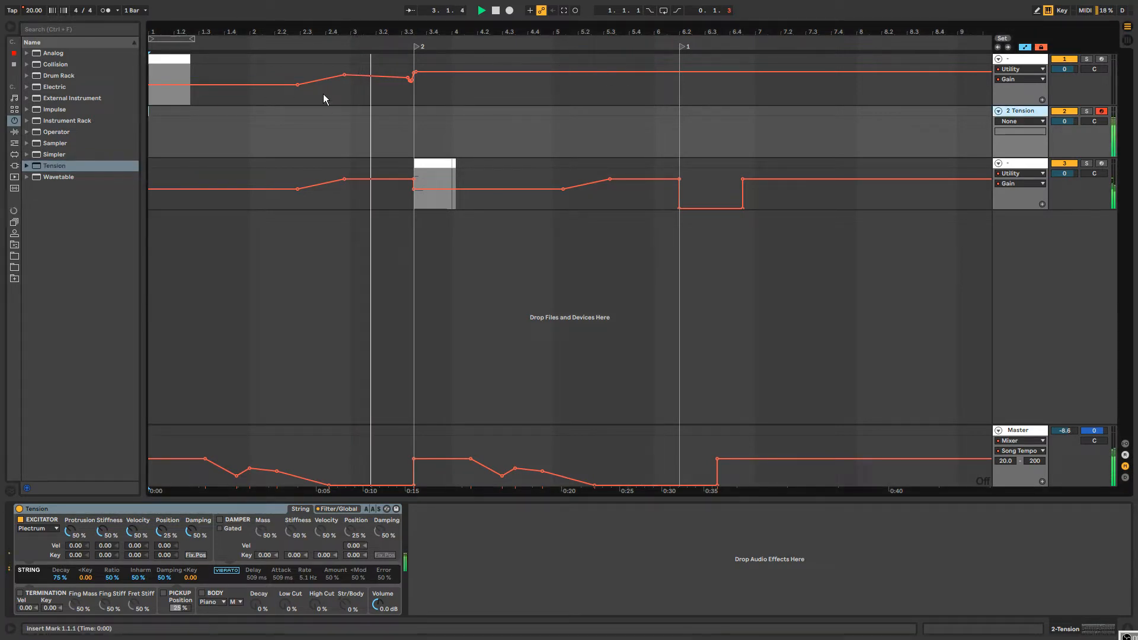
pyautogui.click(497, 11)
pyautogui.click(321, 42)
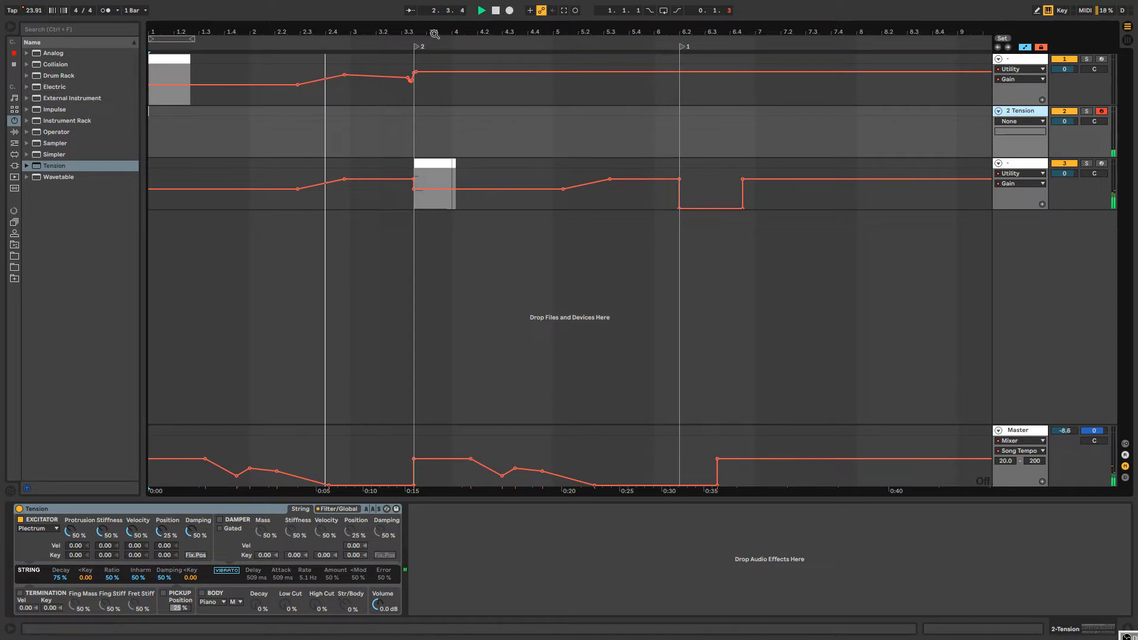
pyautogui.click(509, 11)
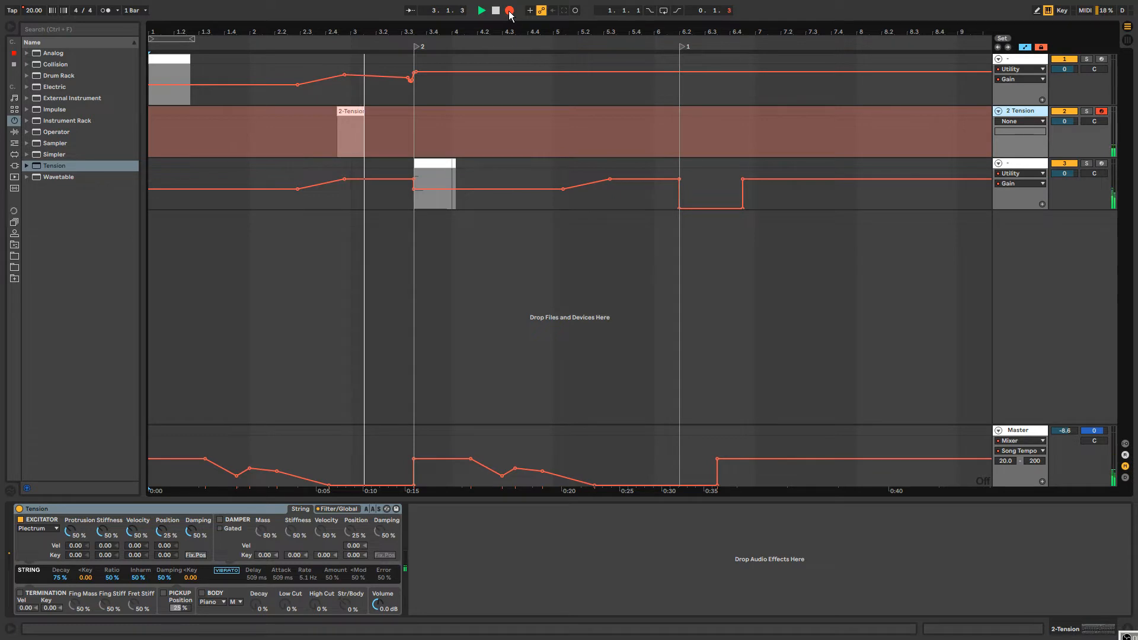
pyautogui.click(510, 11)
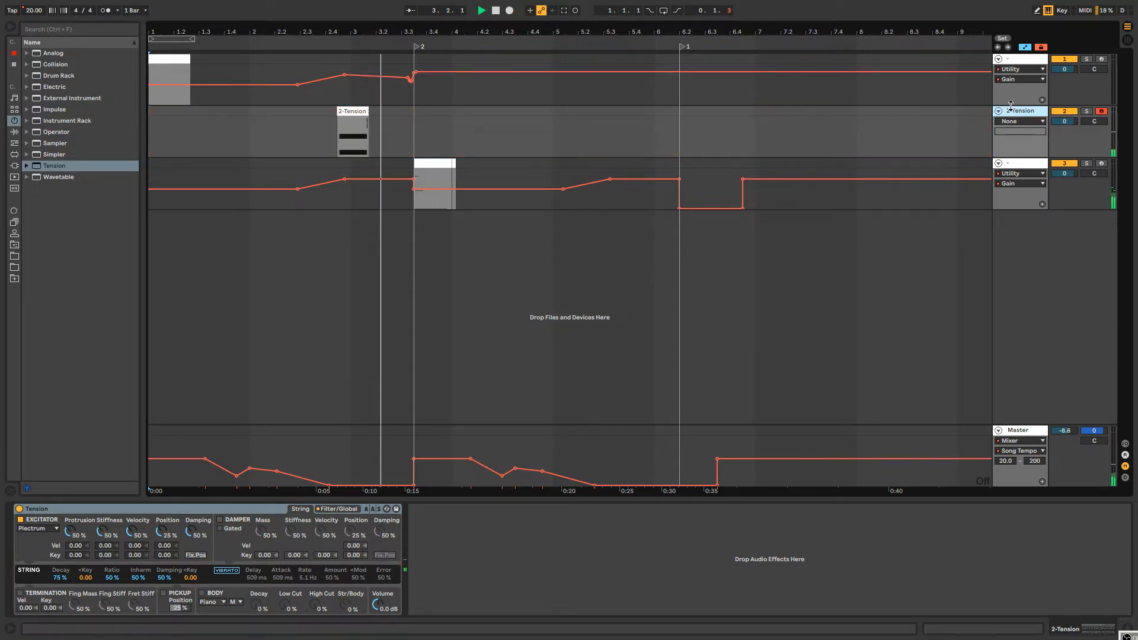
pyautogui.click(1043, 117)
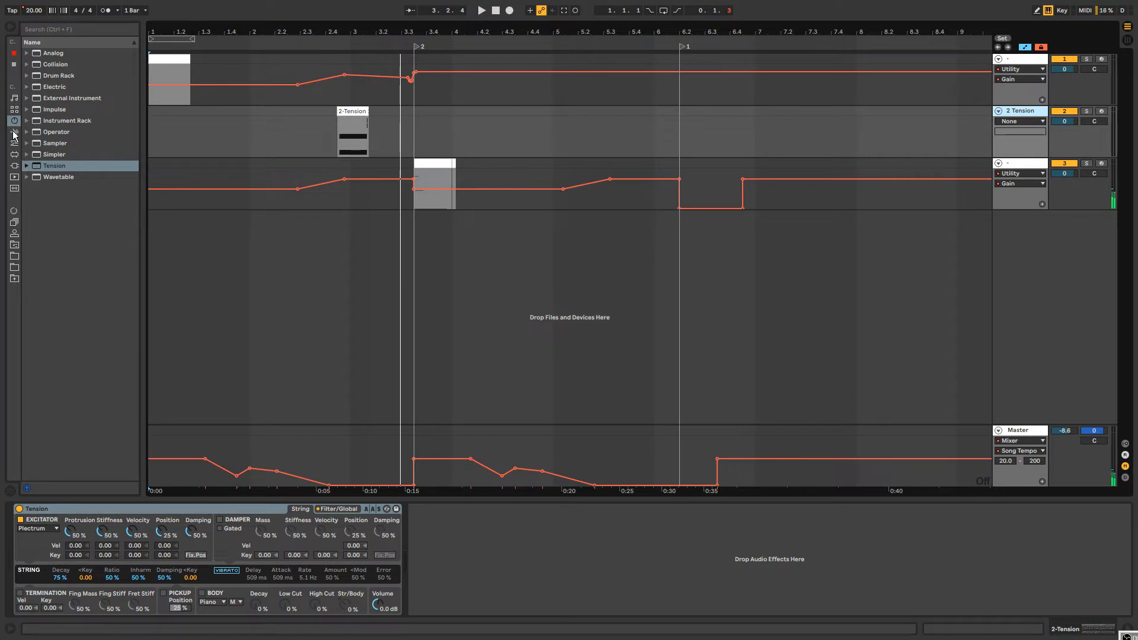
# Add a Reverb after Tension on track 2 with a 47.8 s decay time and 100% Dry/Wet.
pyautogui.click(14, 132)
pyautogui.scroll(-1, 77, 326)
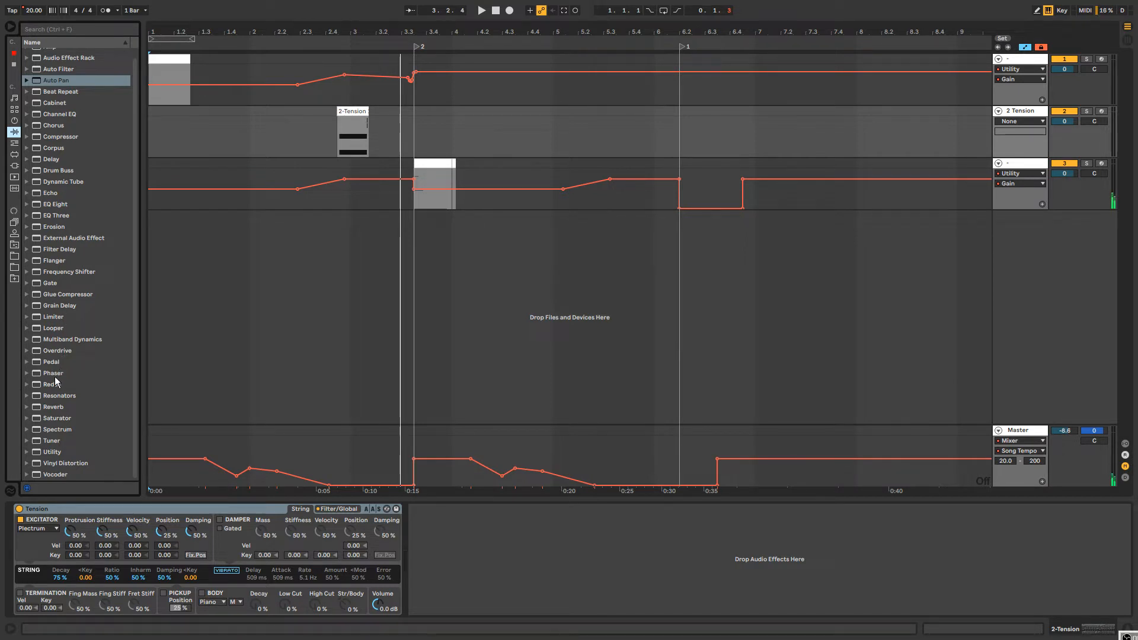
pyautogui.scroll(1, 66, 406)
pyautogui.moveTo(63, 414); pyautogui.dragTo(491, 579)
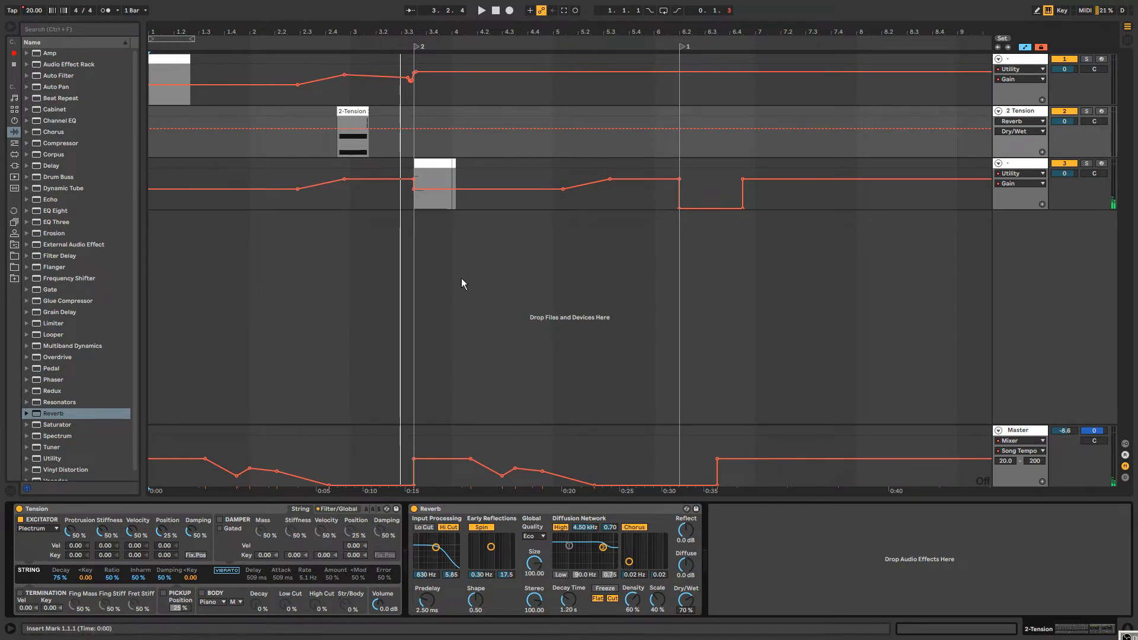
pyautogui.click(274, 119)
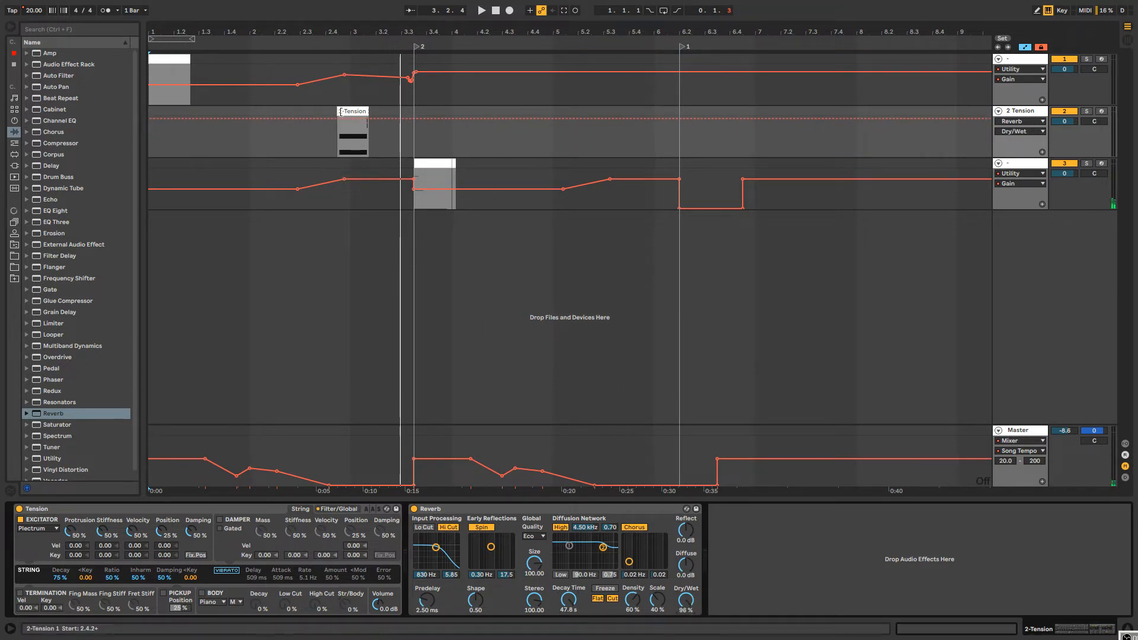
pyautogui.moveTo(346, 119); pyautogui.dragTo(334, 117)
# Play the Tension clip and automate track 2's Track Volume to rise from -inf to about 2 dB at locator 2, dropping to -inf there.
pyautogui.click(351, 111)
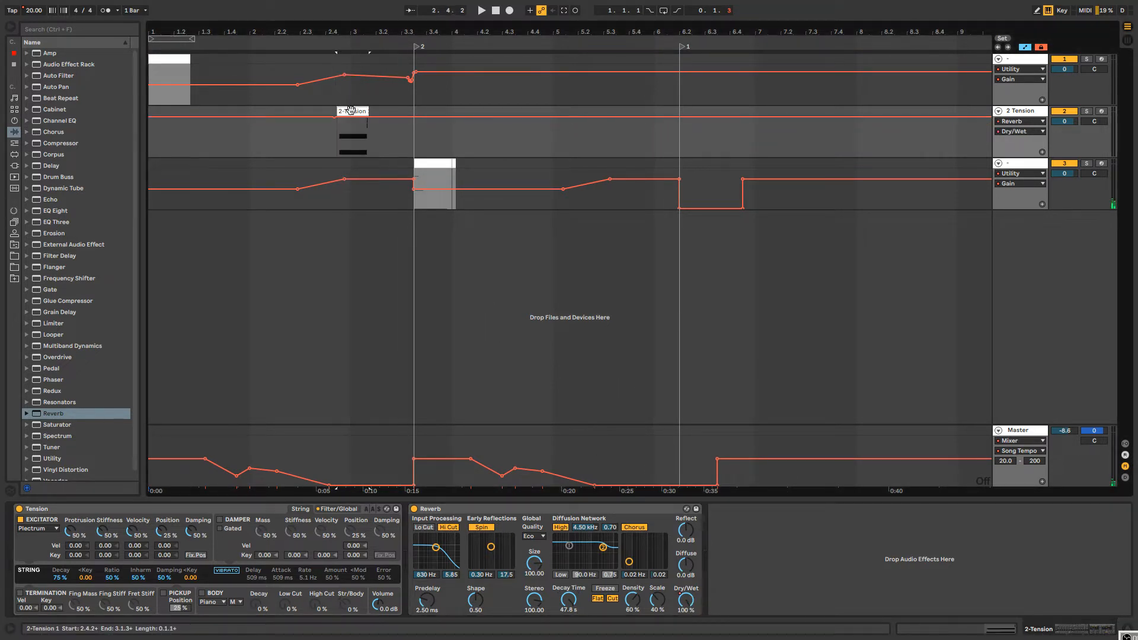
pyautogui.press('space')
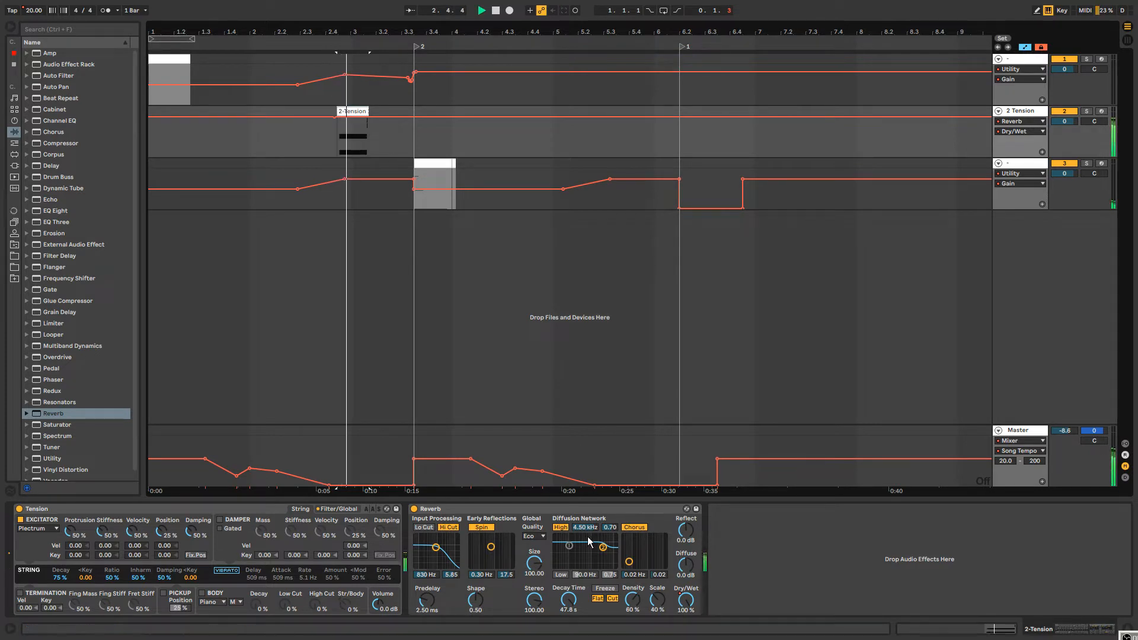
pyautogui.click(1054, 120)
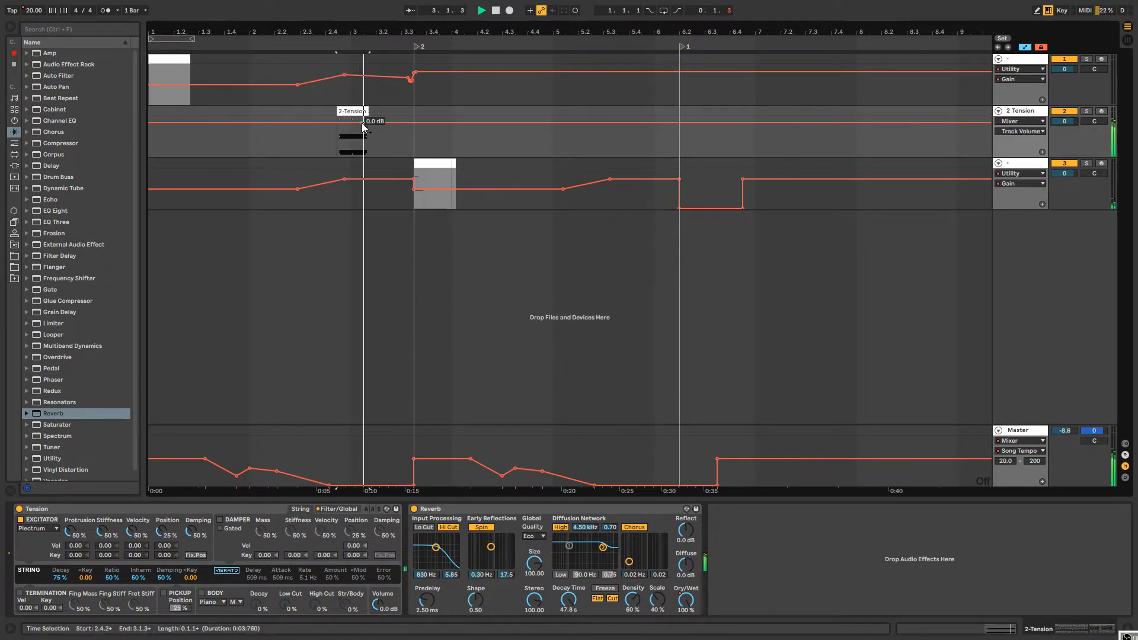
pyautogui.moveTo(352, 124); pyautogui.dragTo(426, 156)
pyautogui.click(320, 139)
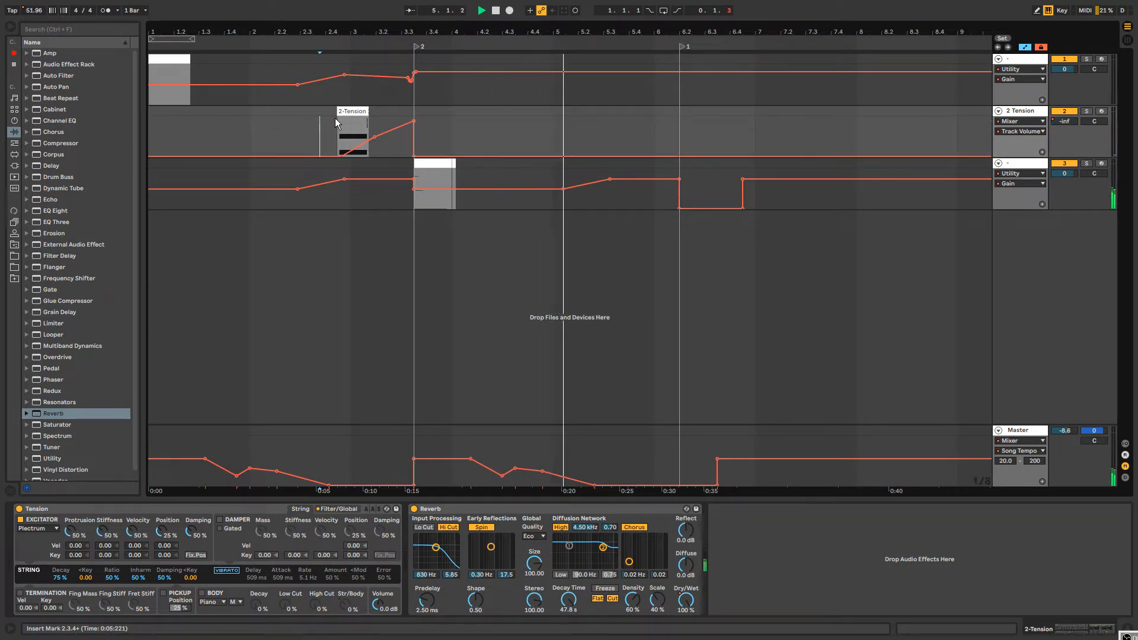
# Move the Tension clip to 2.3.1 and shift its volume ramp earlier so it rises from the clip's start and levels off before locator 2.
pyautogui.moveTo(346, 109); pyautogui.dragTo(310, 113)
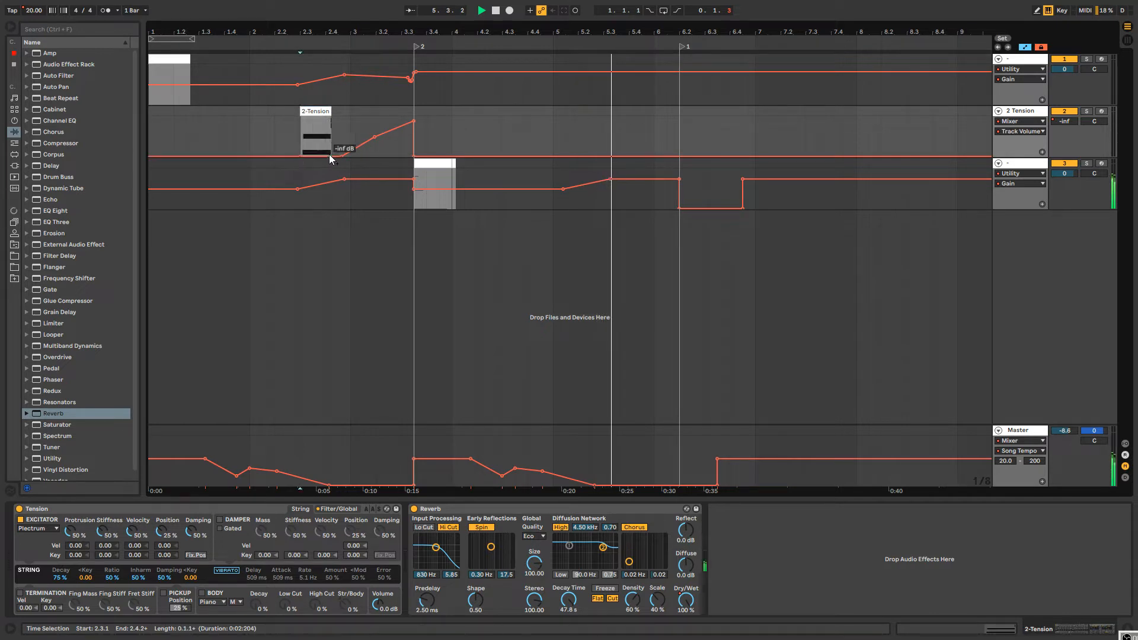
pyautogui.click(343, 159)
pyautogui.moveTo(343, 157); pyautogui.dragTo(363, 122)
pyautogui.click(174, 59)
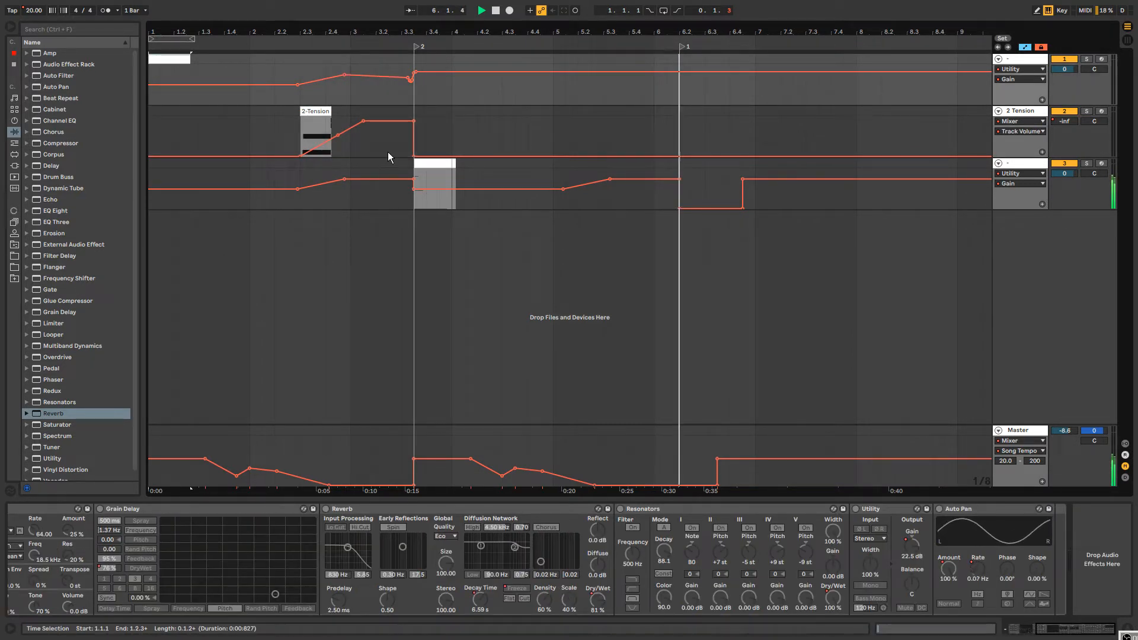
# Shorten the Tension clip to end at 2.4.1 and transpose all its notes down two octaves to F1 and G#1.
pyautogui.click(318, 113)
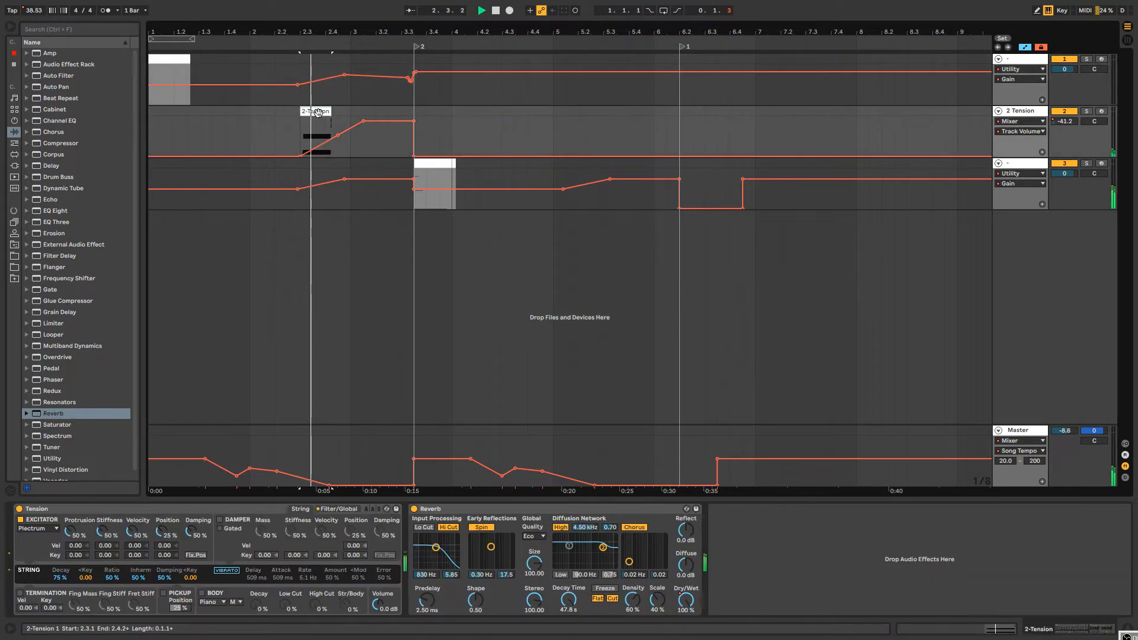
pyautogui.moveTo(331, 112); pyautogui.dragTo(325, 112)
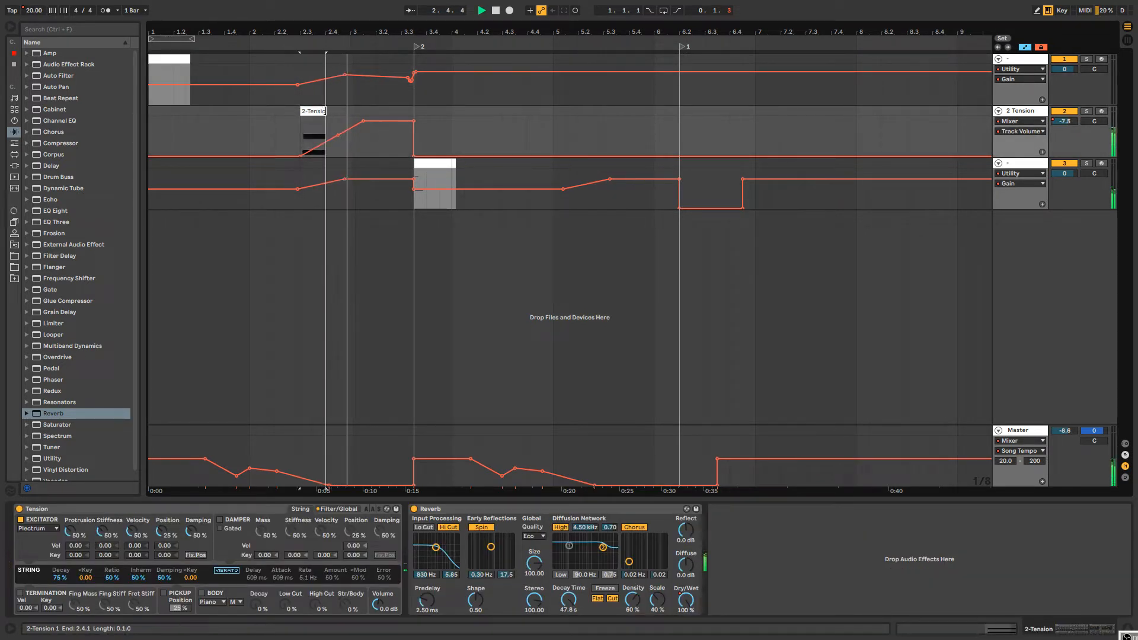
pyautogui.doubleClick(312, 111)
pyautogui.click(323, 539)
pyautogui.hotkey('ctrl', 'a')
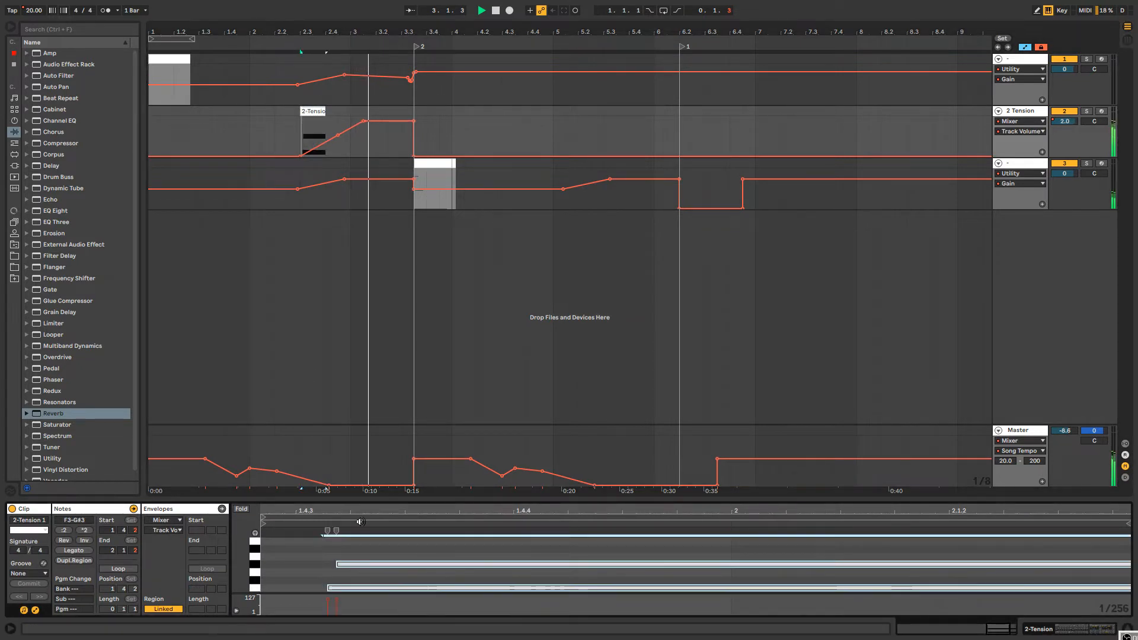
pyautogui.hotkey('shift', 'Down')
pyautogui.hotkey('shift', 'Down')
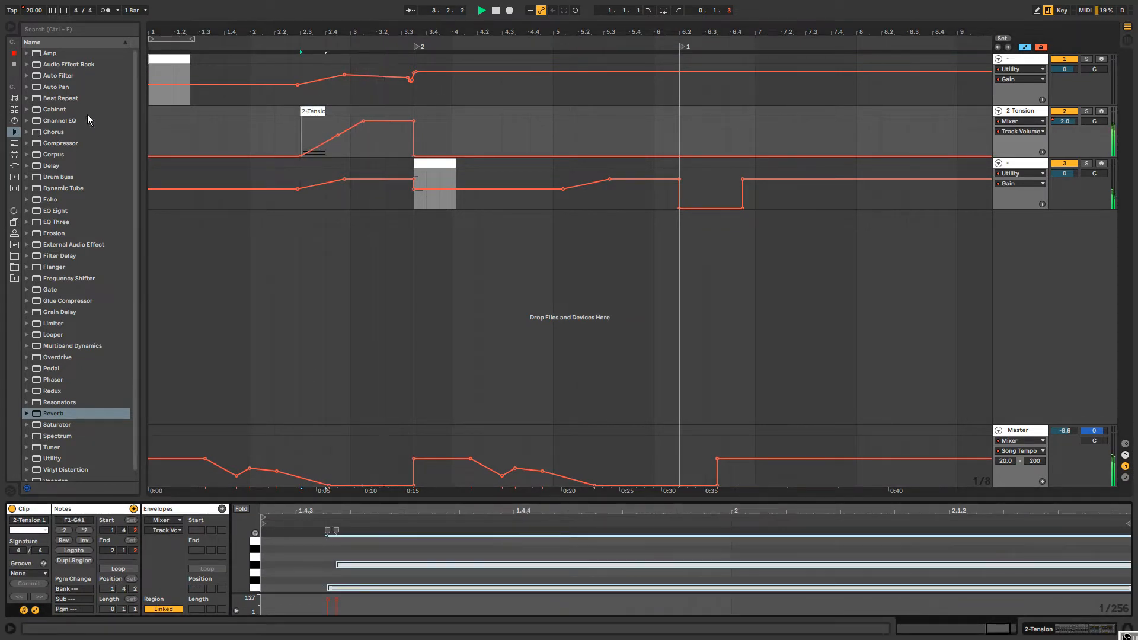
# Replay from the start, smooth track 1's gain dip before locator 2, and reshape track 2's volume ramp with a dip before its 2.0 dB peak.
pyautogui.click(169, 57)
pyautogui.moveTo(162, 32); pyautogui.dragTo(163, 30)
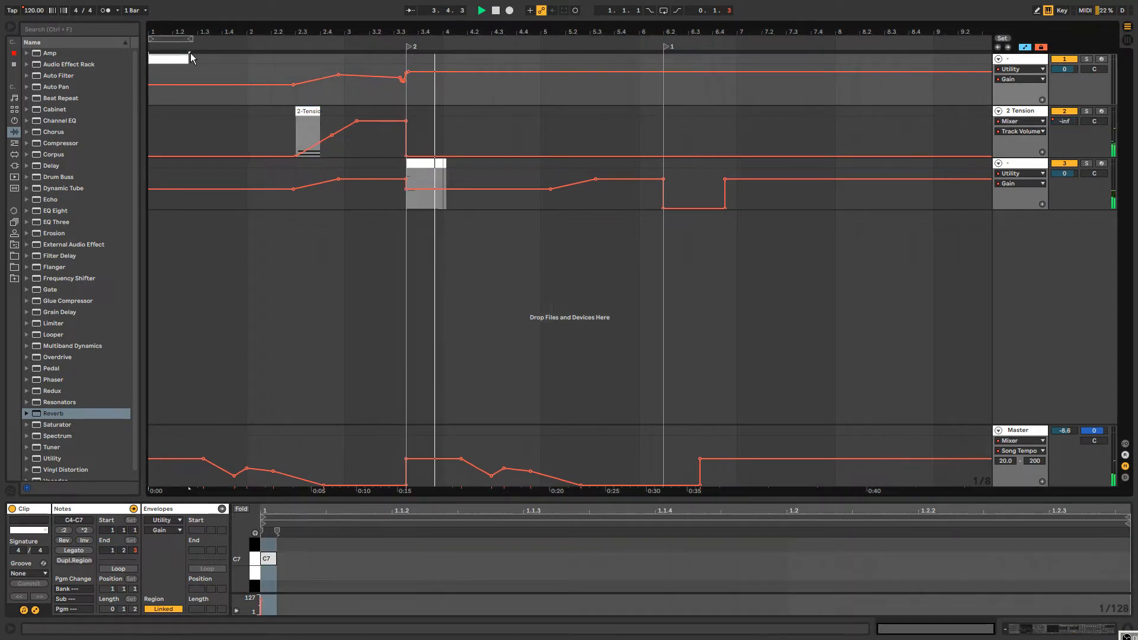
pyautogui.press('space')
pyautogui.press('space')
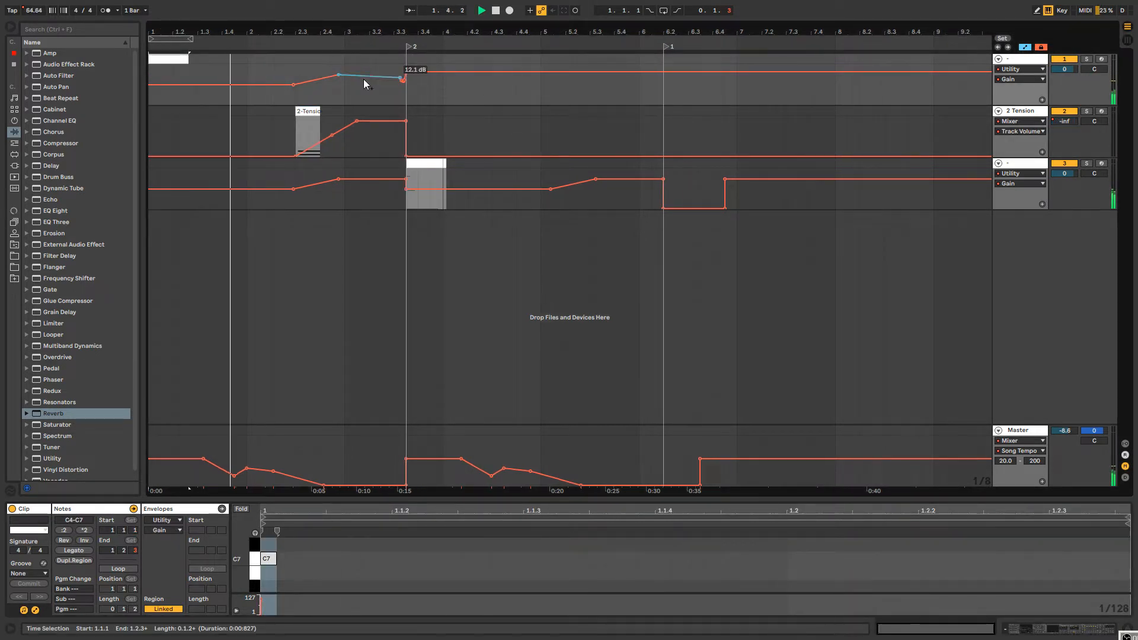
pyautogui.click(403, 79)
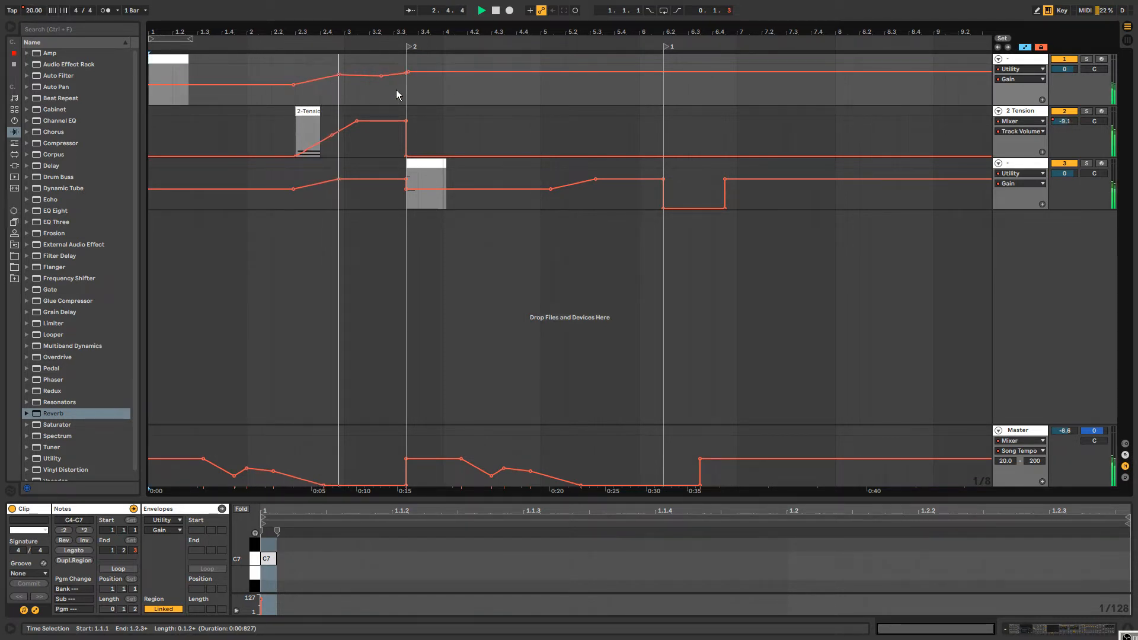
pyautogui.click(358, 121)
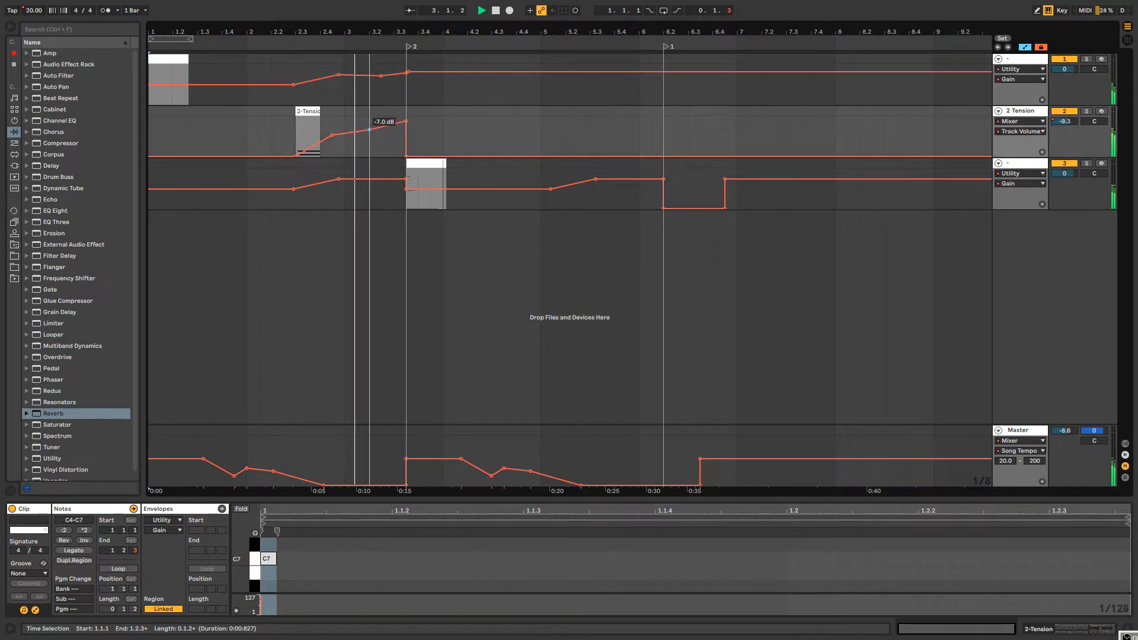
pyautogui.moveTo(382, 124); pyautogui.dragTo(408, 127)
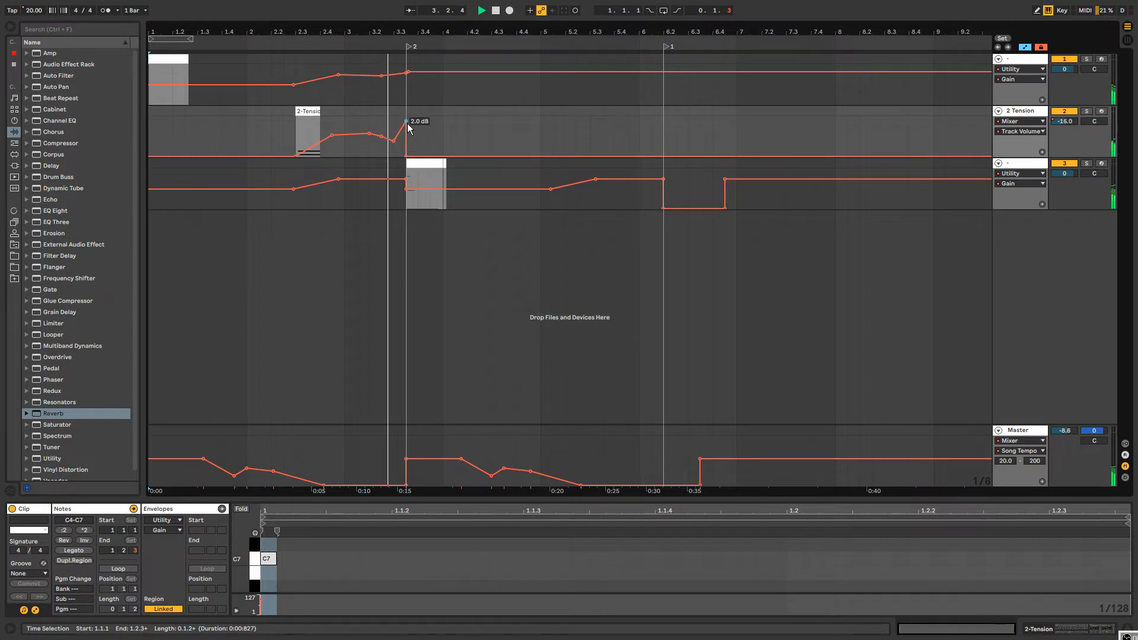
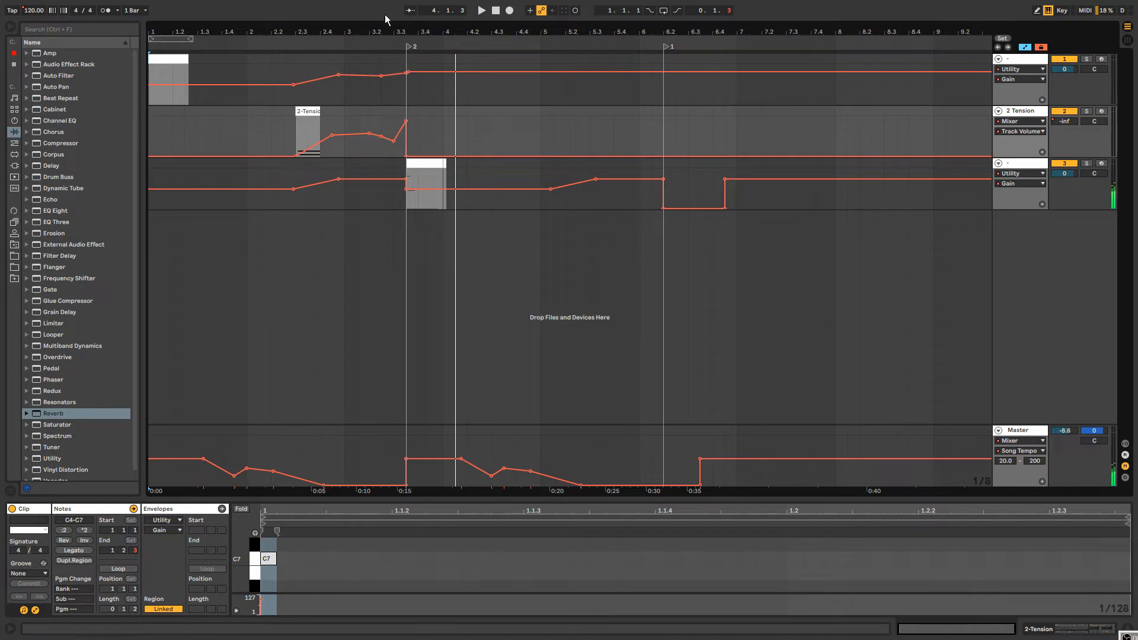
pyautogui.click(409, 117)
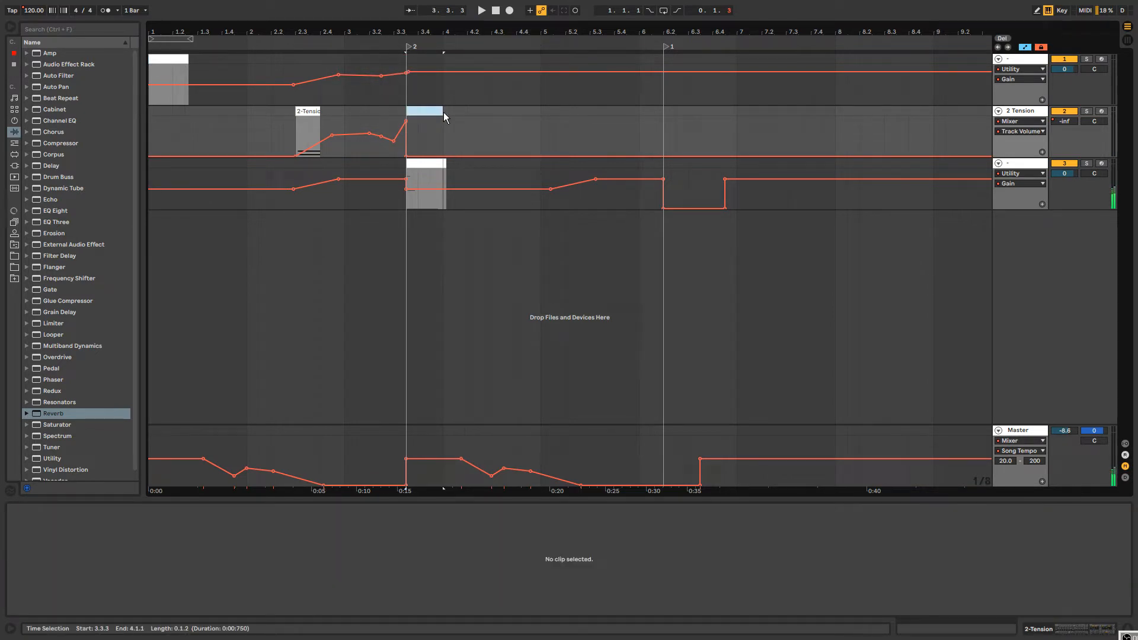
pyautogui.hotkey('ctrl', 'i')
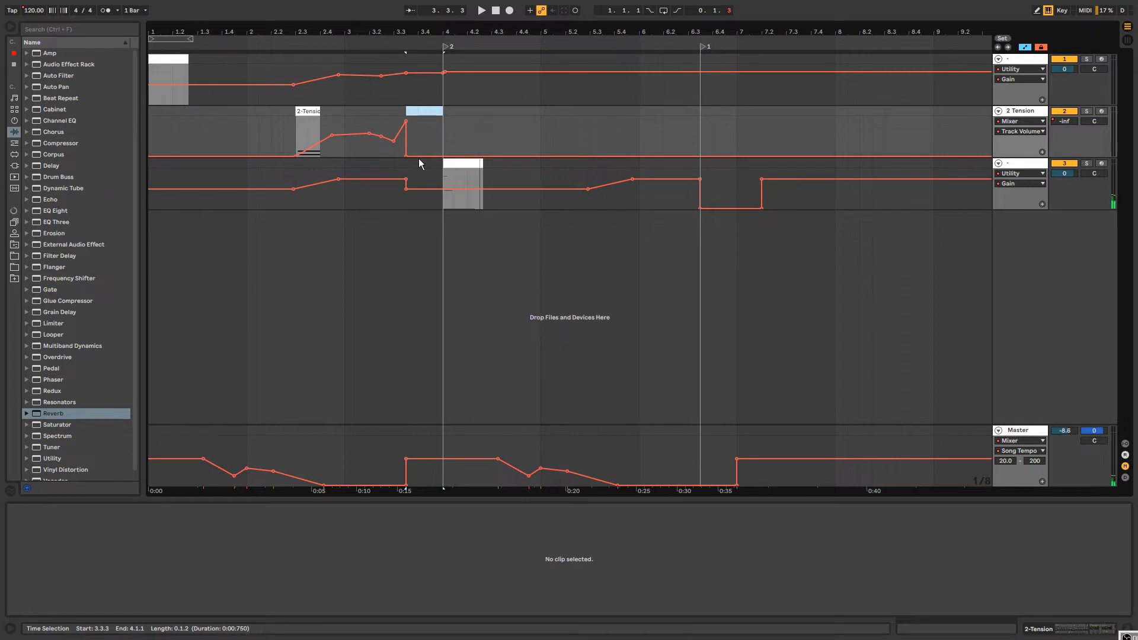
pyautogui.hotkey('ctrl', 'z')
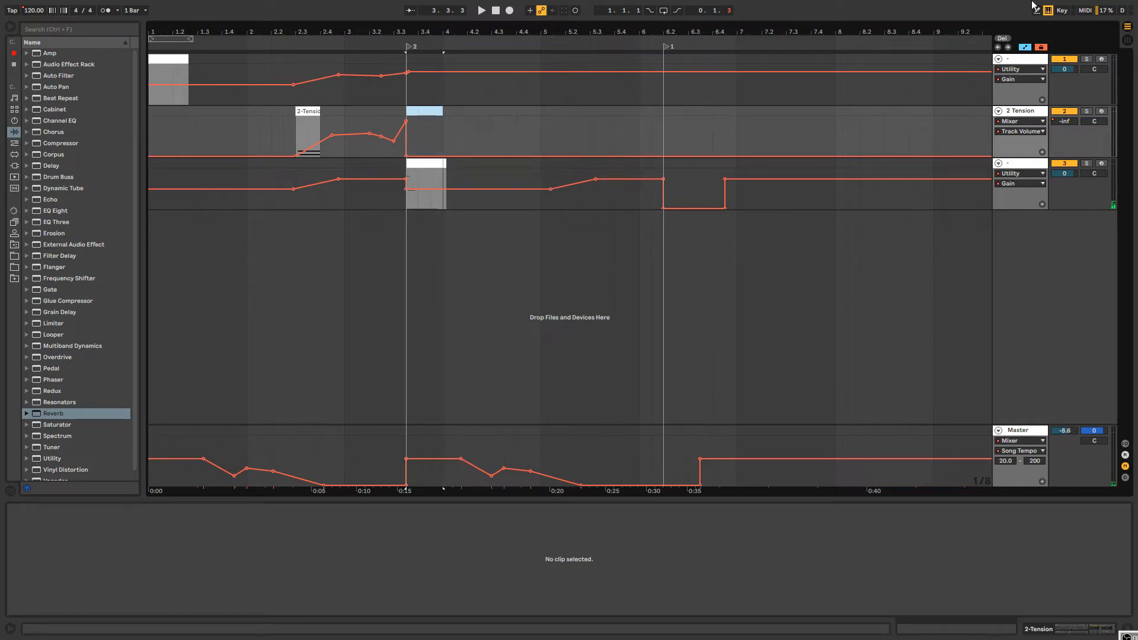
# Unlock the automation envelopes and insert silence from 3.3.3 to 4.1.1 ahead of the second section.
pyautogui.click(1041, 48)
pyautogui.click(406, 113)
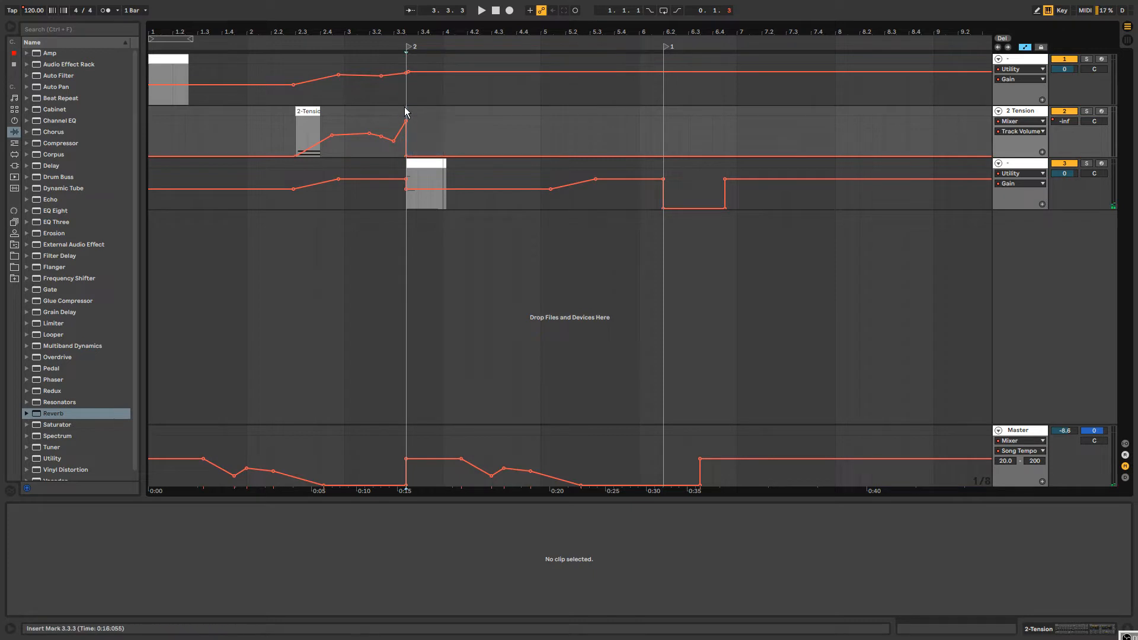
pyautogui.hotkey('ctrl', 'i')
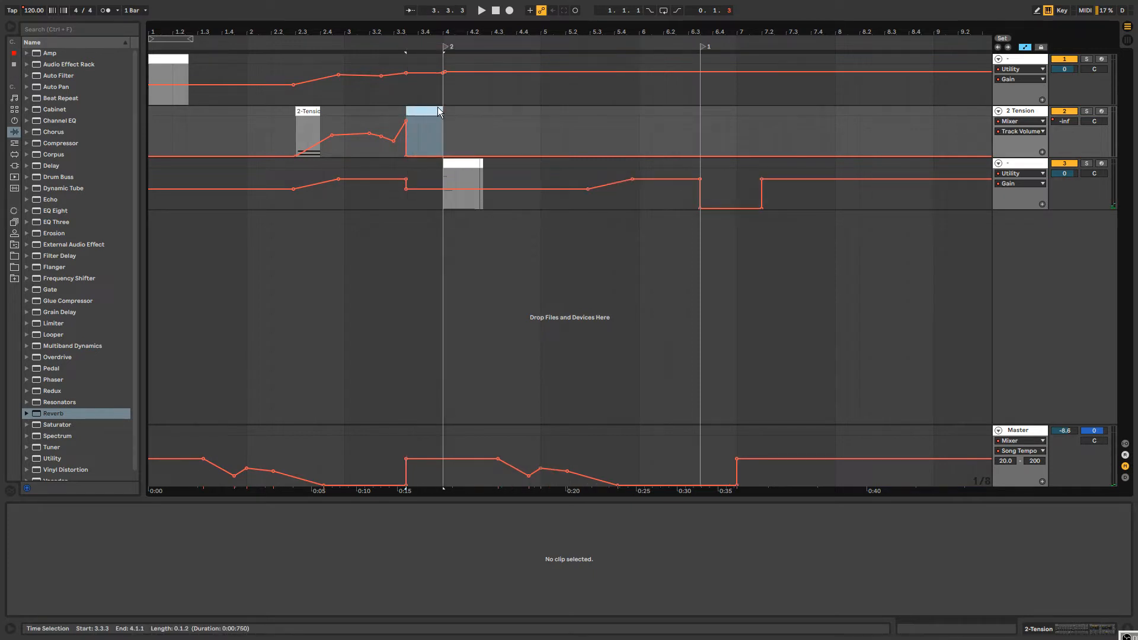
# Remove track 2's volume drop at 3.3.3, lower the peak there into a level line, and replay from the start.
pyautogui.moveTo(357, 122); pyautogui.dragTo(408, 122)
pyautogui.click(378, 128)
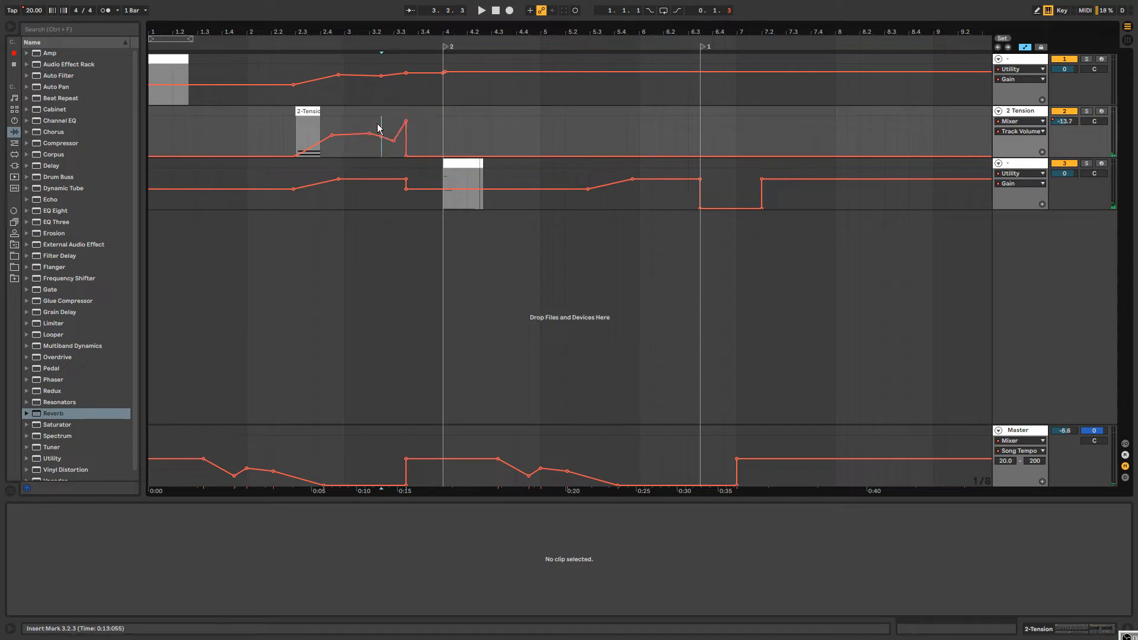
pyautogui.click(406, 156)
pyautogui.moveTo(406, 121); pyautogui.dragTo(406, 141)
pyautogui.click(173, 59)
pyautogui.press('space')
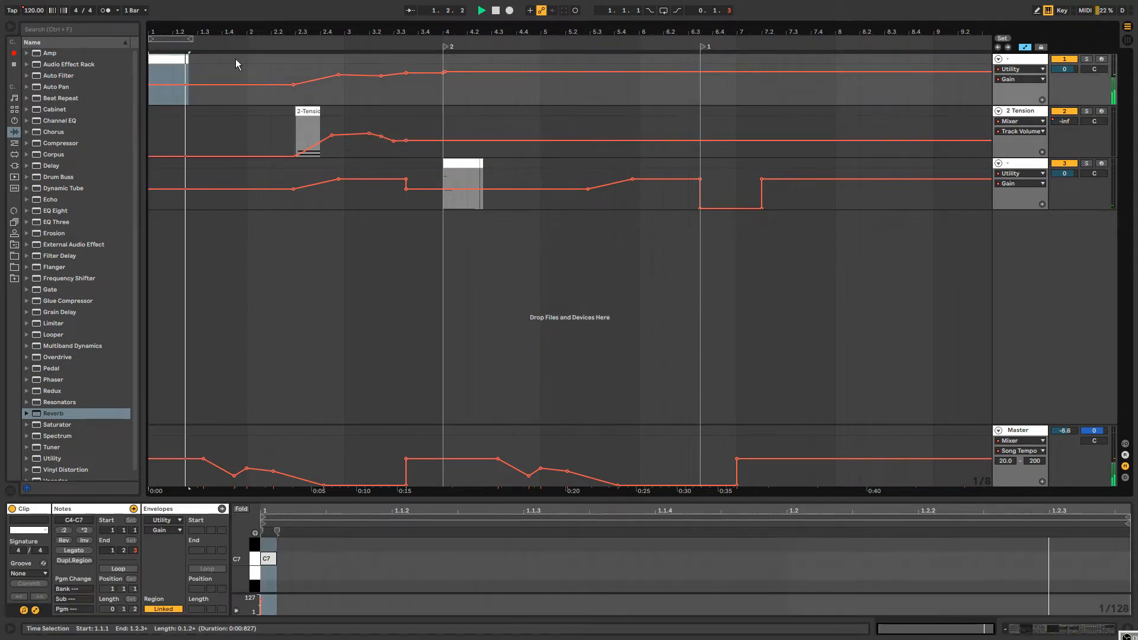
# Set the global quantization to None and reshape track 2's volume into a gradual rise to 5 dB at locator 2.
pyautogui.click(136, 10)
pyautogui.click(138, 23)
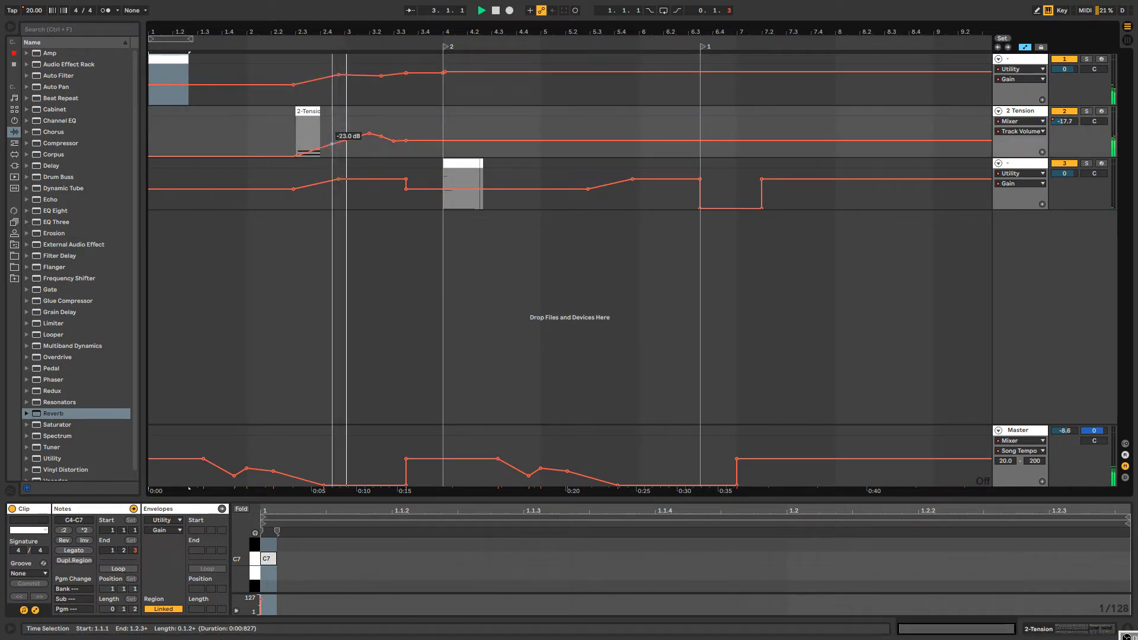
pyautogui.moveTo(381, 137); pyautogui.dragTo(441, 119)
pyautogui.click(433, 119)
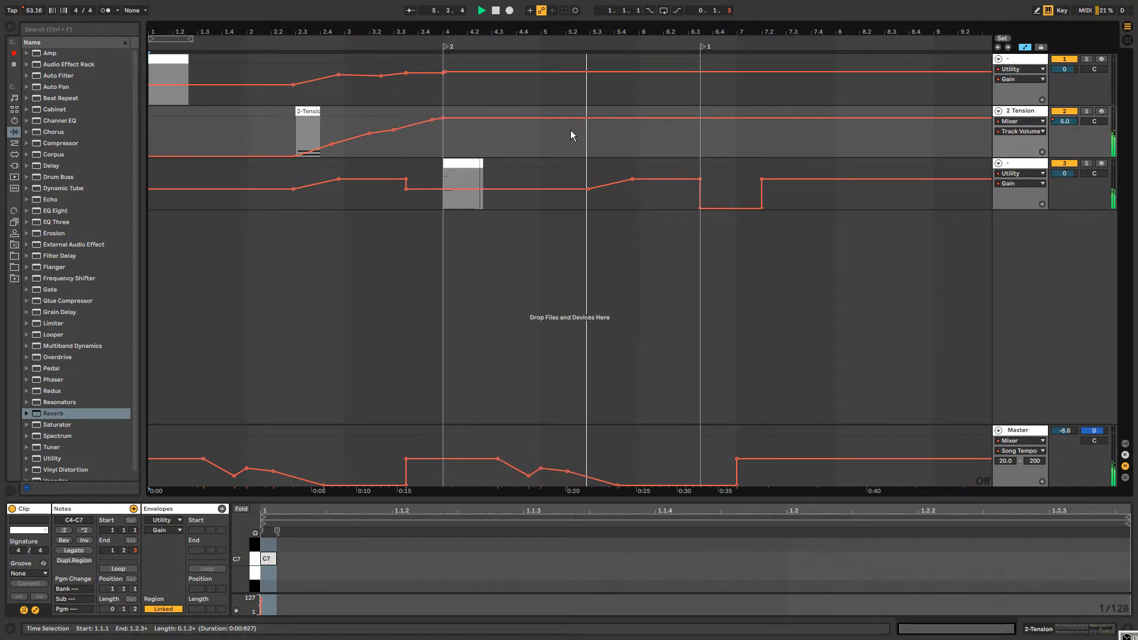
# Raise track 3's gain slightly before locator 1 and fade track 2's volume from 5 dB to silence just before that locator.
pyautogui.click(675, 177)
pyautogui.click(650, 119)
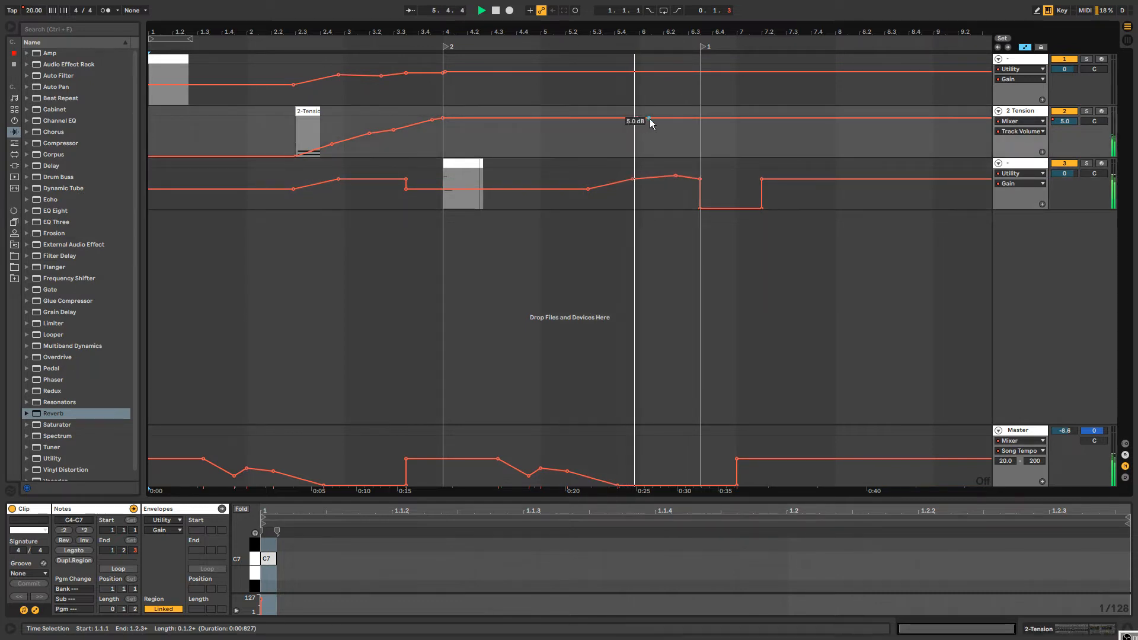
pyautogui.moveTo(650, 119); pyautogui.dragTo(695, 157)
pyautogui.click(602, 118)
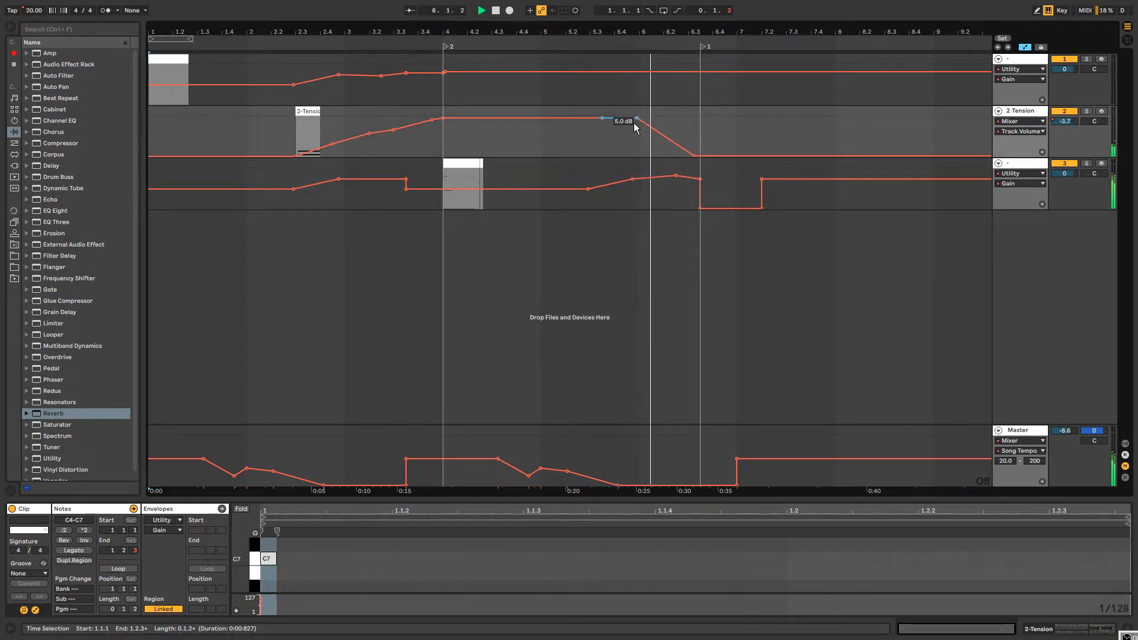
# Bend track 2's volume fade before locator 1 with an extra breakpoint and replay from the start.
pyautogui.moveTo(637, 120); pyautogui.dragTo(643, 129)
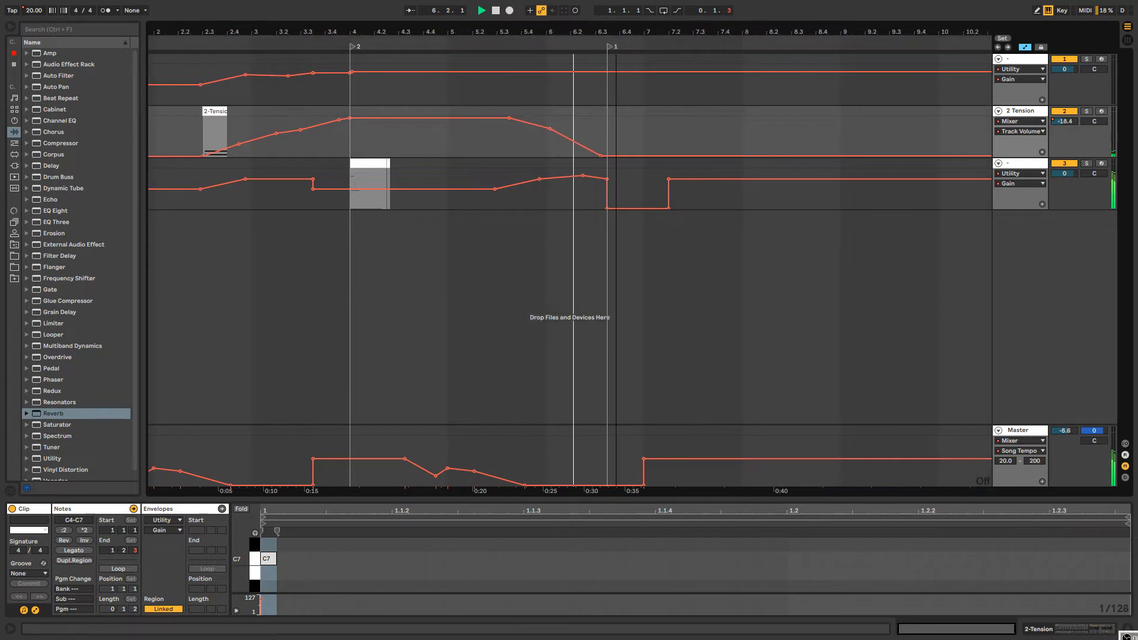
pyautogui.moveTo(582, 32); pyautogui.dragTo(582, 24)
pyautogui.click(1034, 164)
pyautogui.press('space')
pyautogui.press('space')
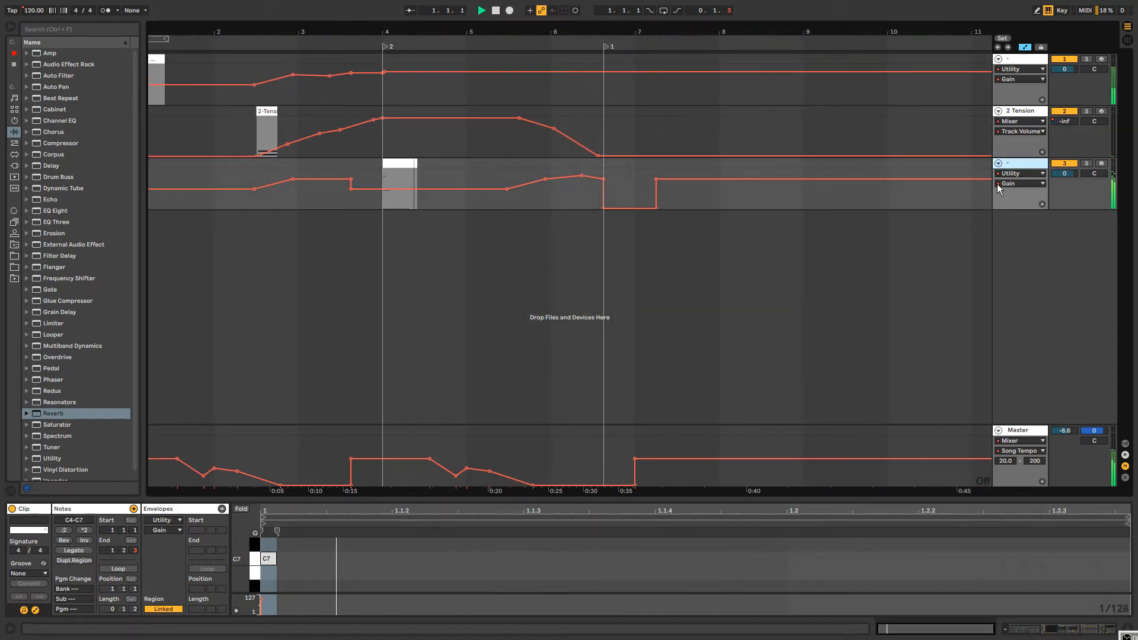
# Add a new MIDI track below track 3 and load the Operator instrument onto it.
pyautogui.hotkey('ctrl', 'shift', 't')
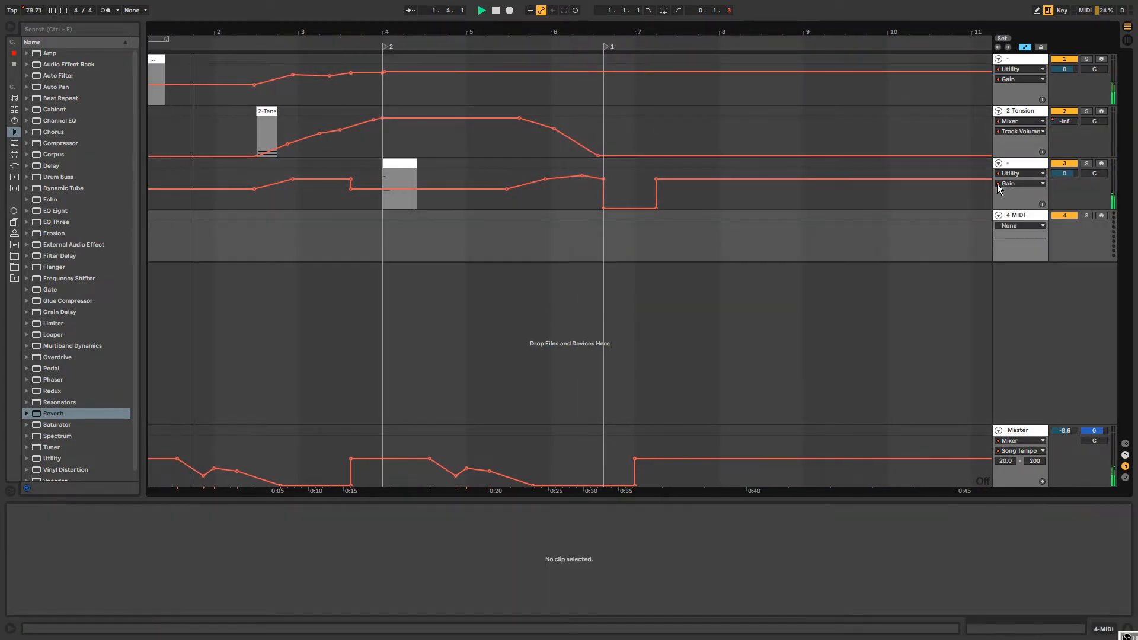
pyautogui.click(15, 121)
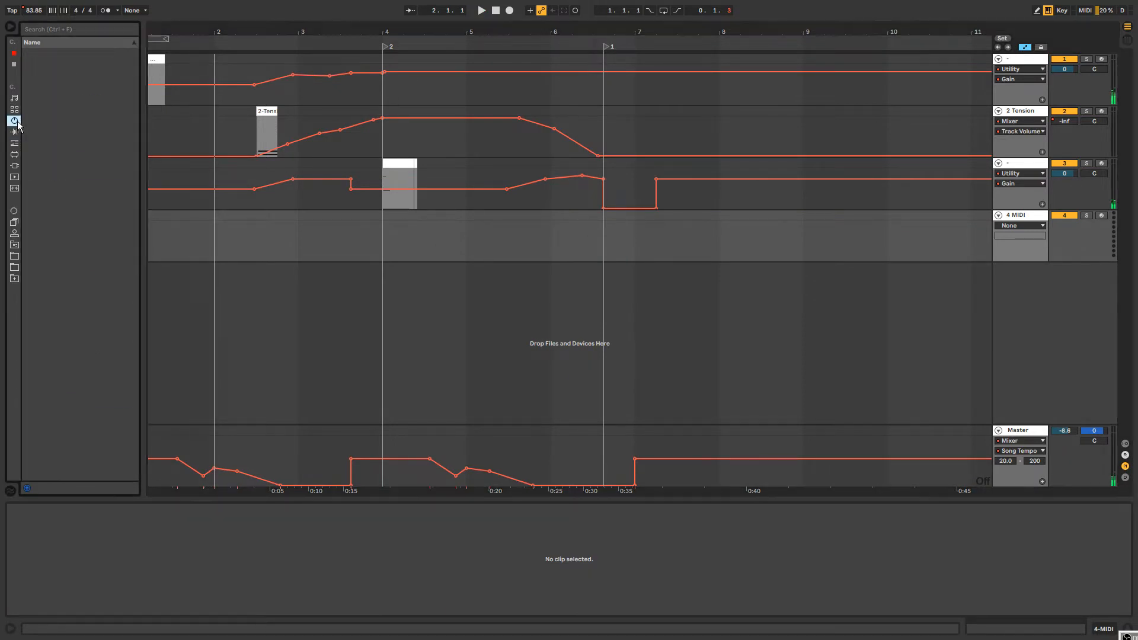
pyautogui.click(55, 161)
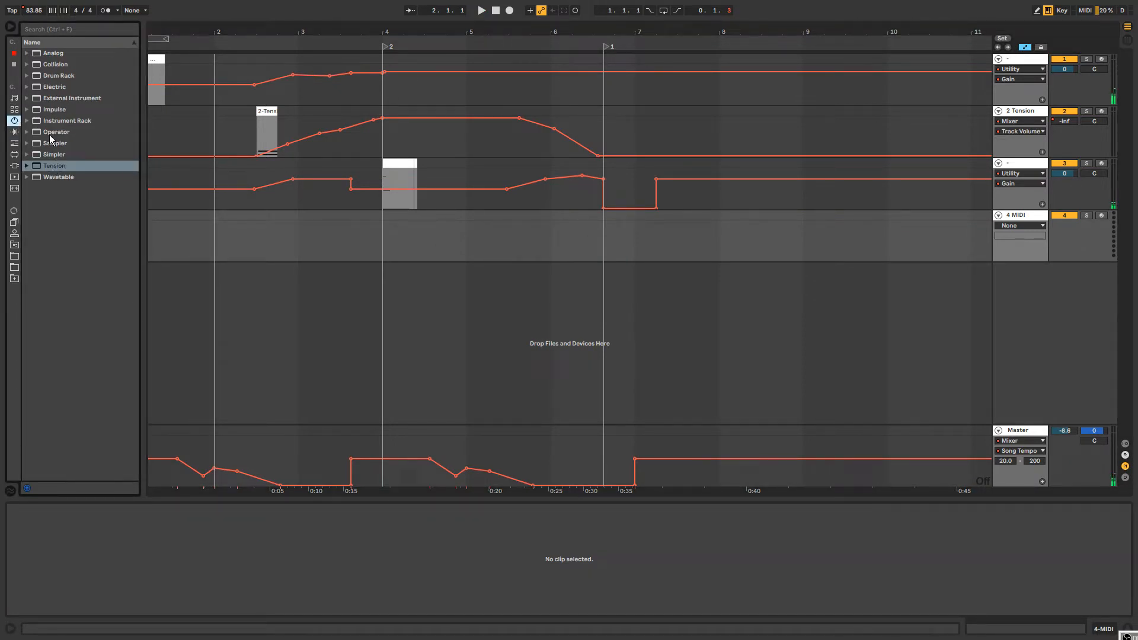
pyautogui.moveTo(50, 132); pyautogui.dragTo(418, 239)
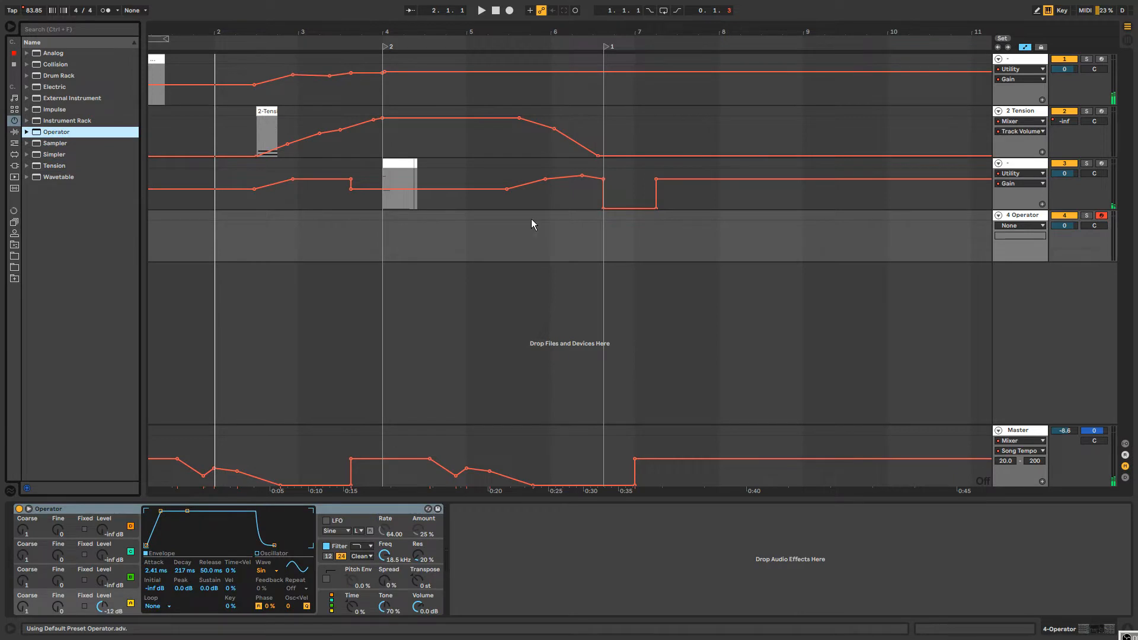
# Create a MIDI clip on the Operator track from 5.2.3 up to locator 1 and fill it with one long D4 note.
pyautogui.moveTo(501, 220); pyautogui.dragTo(604, 222)
pyautogui.hotkey('ctrl', 'shift', 'm')
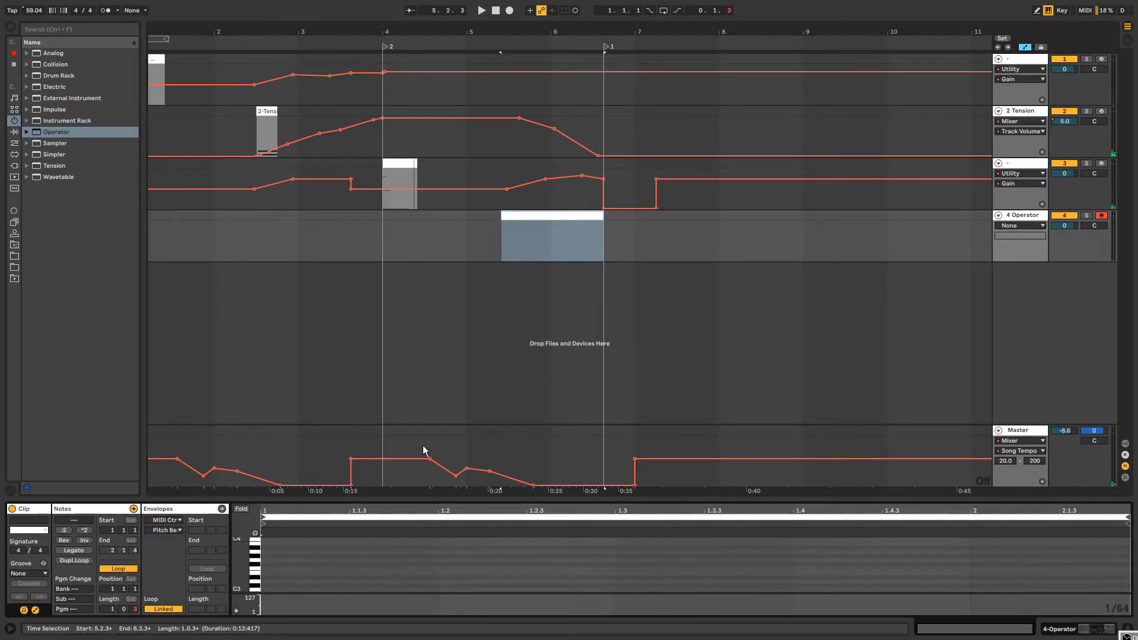
pyautogui.moveTo(418, 499); pyautogui.dragTo(419, 308)
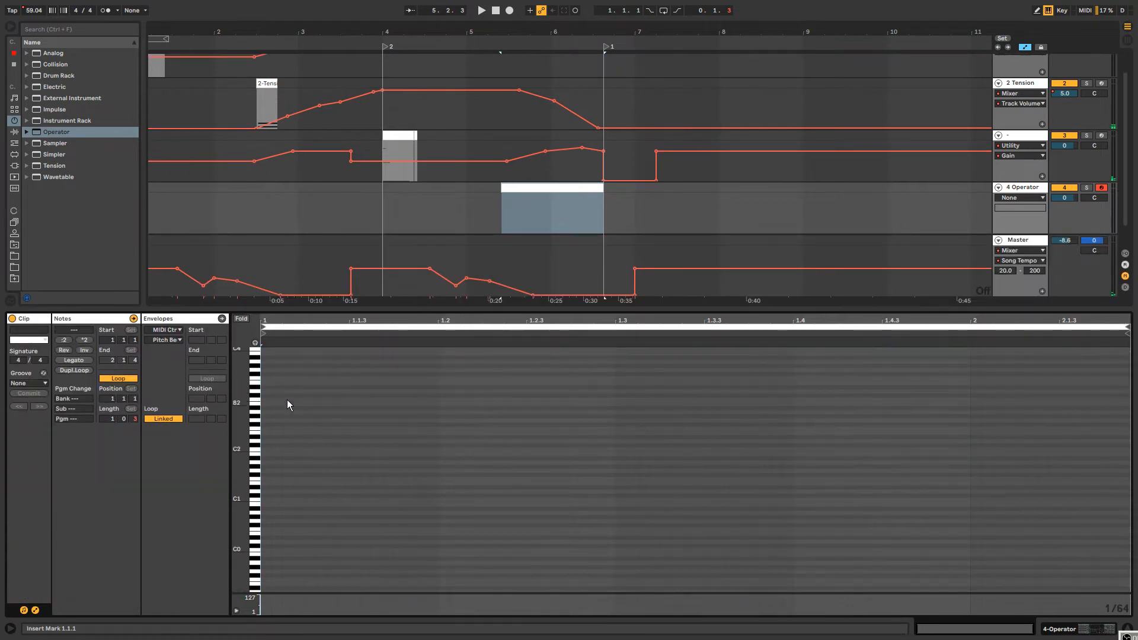
pyautogui.scroll(5, 287, 403)
pyautogui.doubleClick(267, 400)
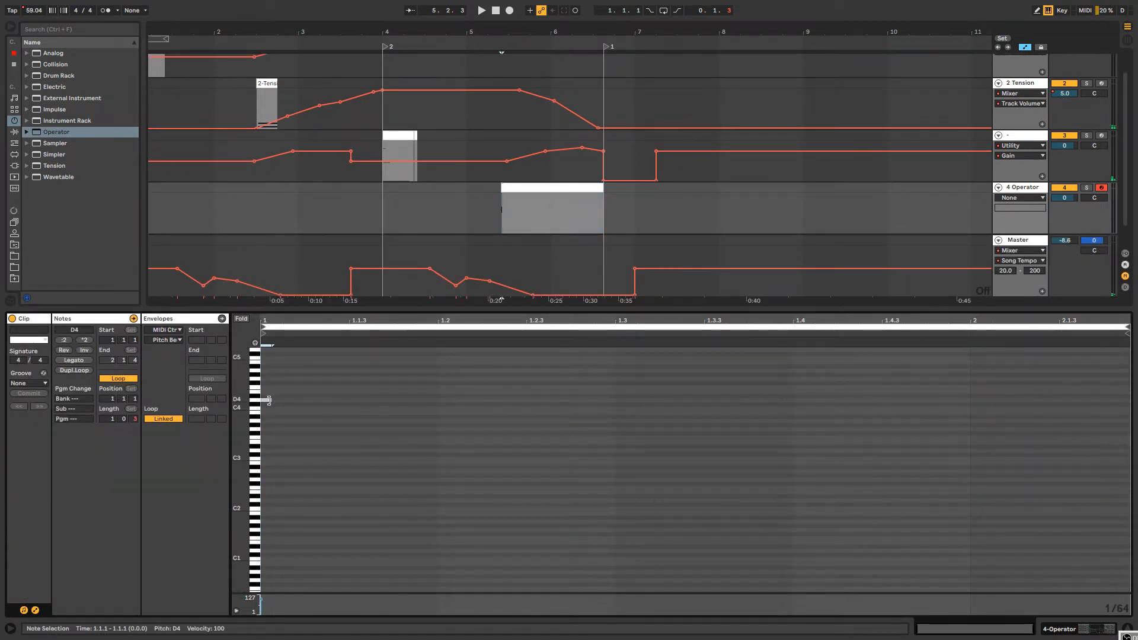
pyautogui.moveTo(267, 400); pyautogui.dragTo(1114, 400)
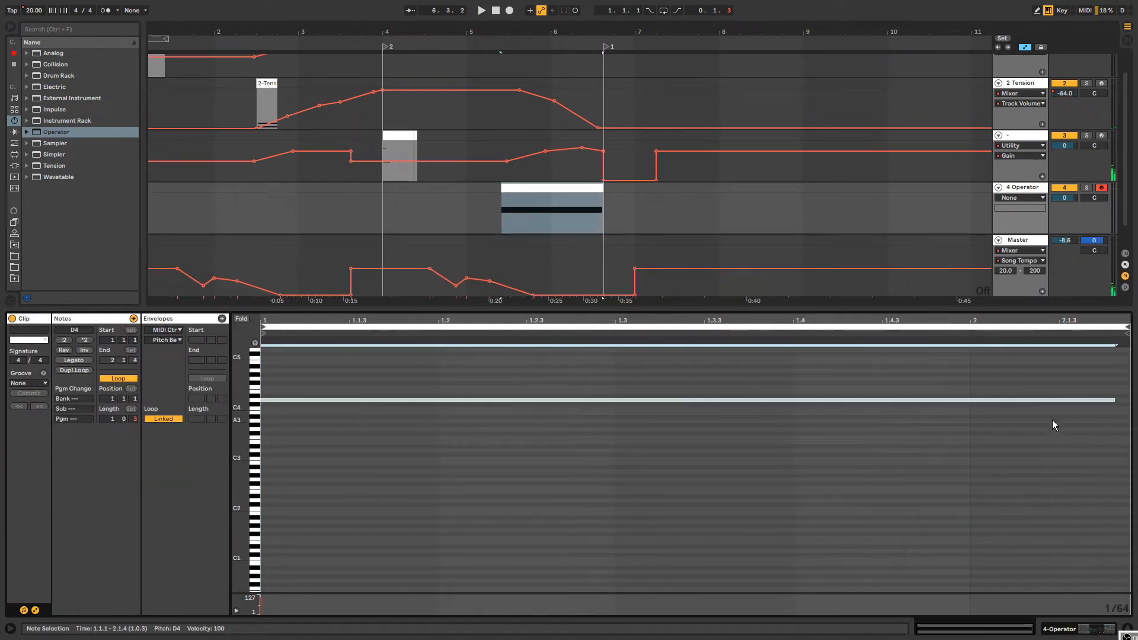
# Give Operator a 20 s attack and 37.2 s release, lower its volume to about -18 dB, and audition the clip.
pyautogui.doubleClick(1017, 185)
pyautogui.click(1010, 169)
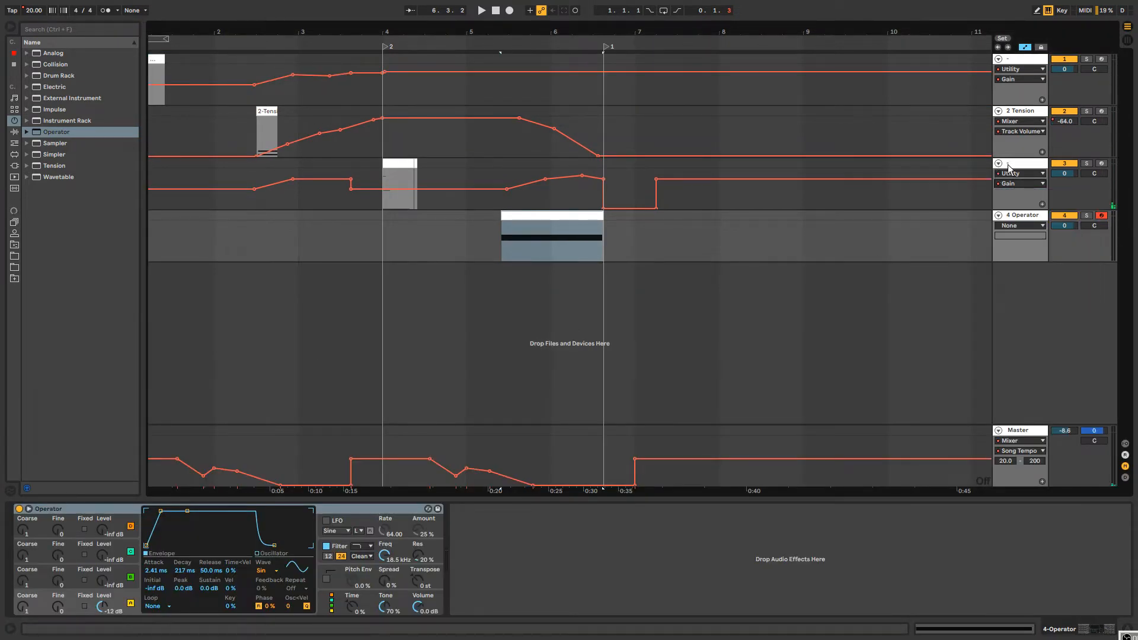
pyautogui.click(1021, 226)
pyautogui.click(1045, 226)
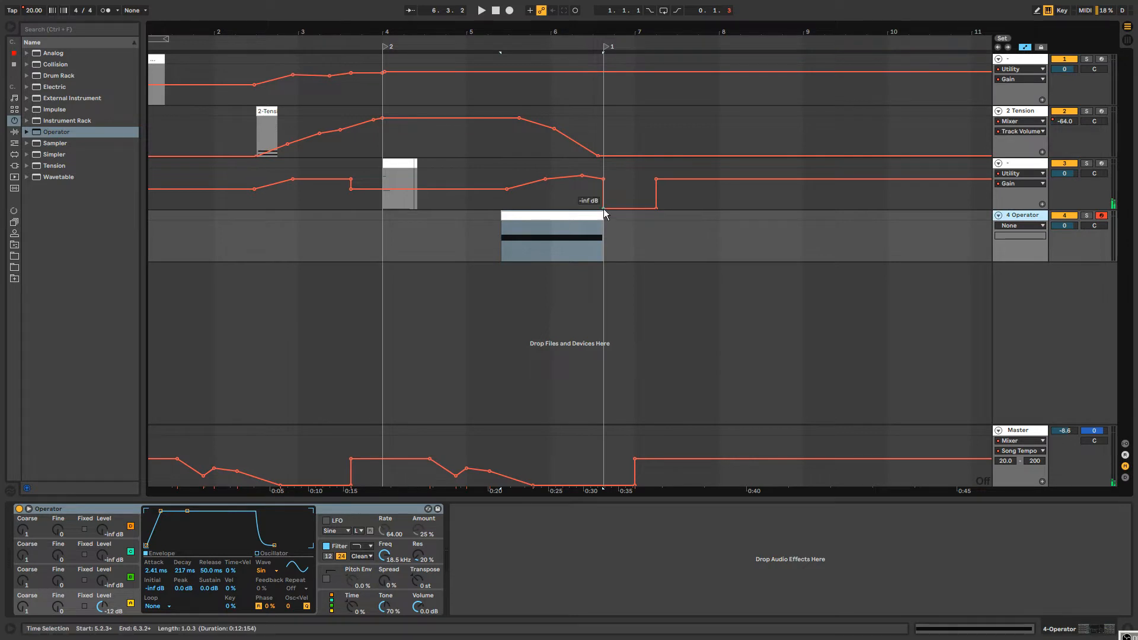
pyautogui.press('space')
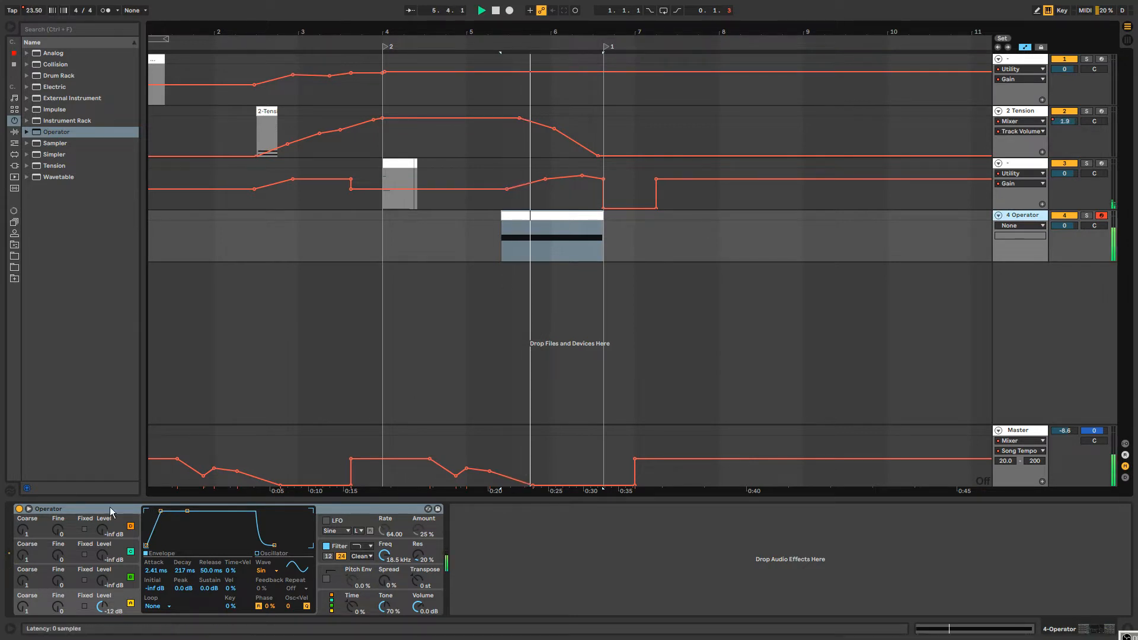
pyautogui.moveTo(162, 511); pyautogui.dragTo(193, 511)
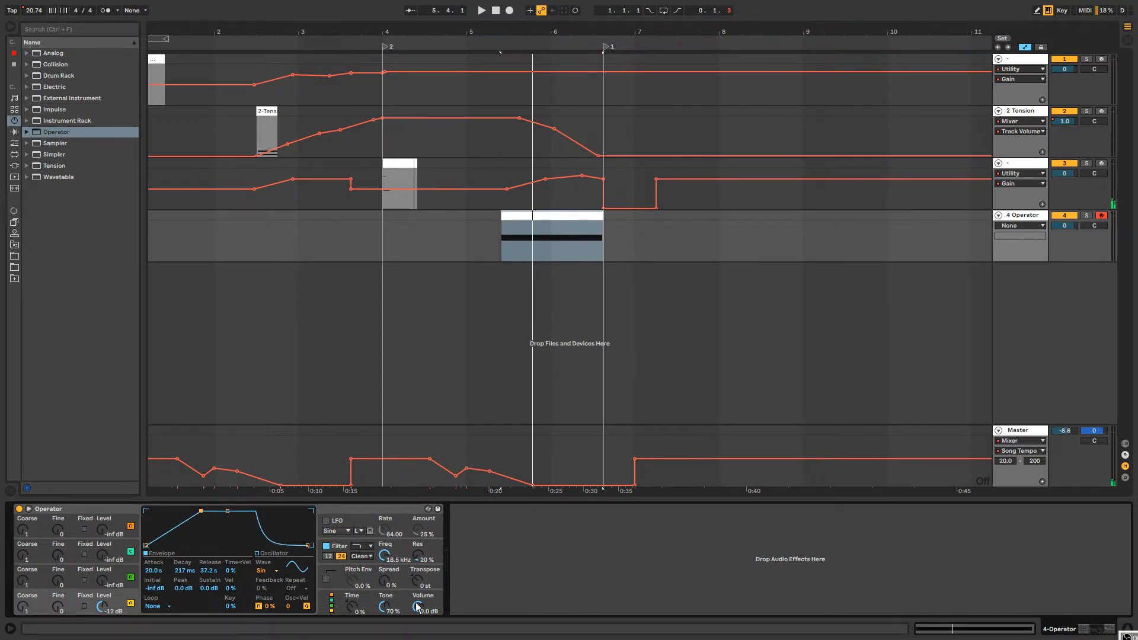
pyautogui.moveTo(417, 607); pyautogui.dragTo(417, 622)
pyautogui.press('space')
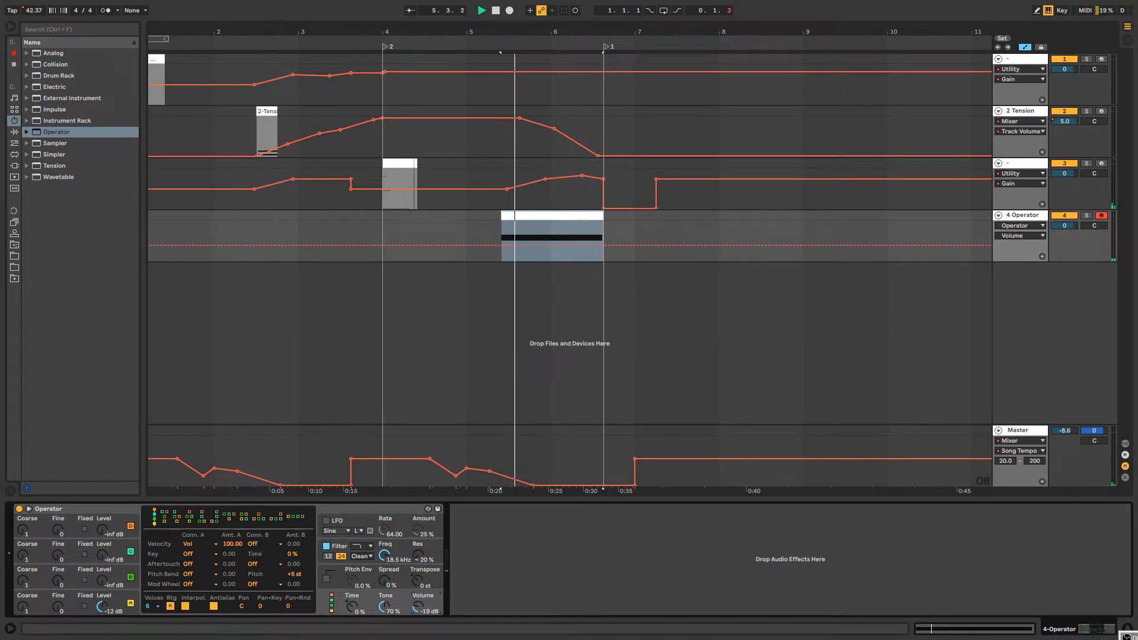
pyautogui.press('space')
# Transpose the long note in the Operator clip up three semitones to F4.
pyautogui.doubleClick(544, 216)
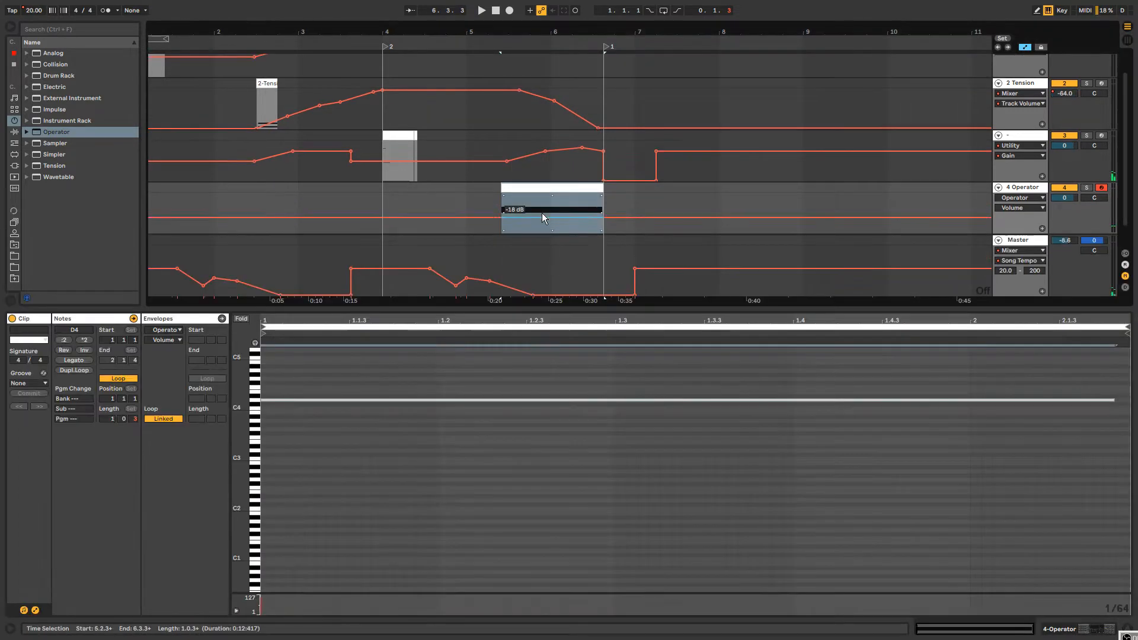
pyautogui.moveTo(336, 375); pyautogui.dragTo(366, 434)
pyautogui.press('Up')
pyautogui.press('Up')
pyautogui.press('Up')
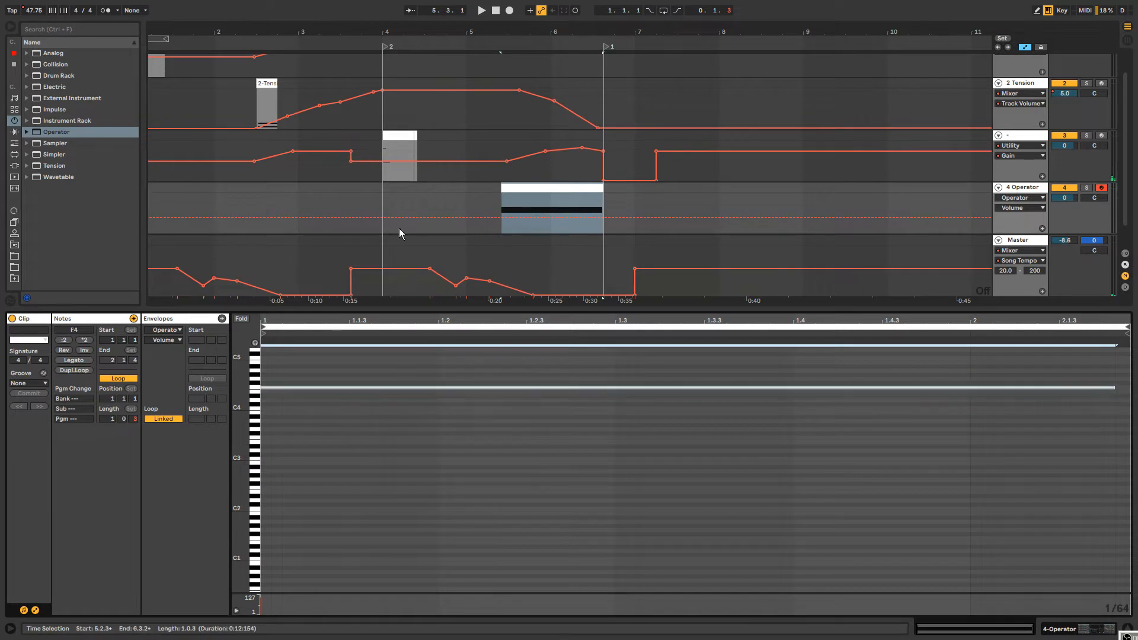
# Play from locator 2 and reshape the Master tempo into an earlier dip with small bumps near 5.2, about 33 BPM, and 6.2.
pyautogui.click(399, 135)
pyautogui.press('space')
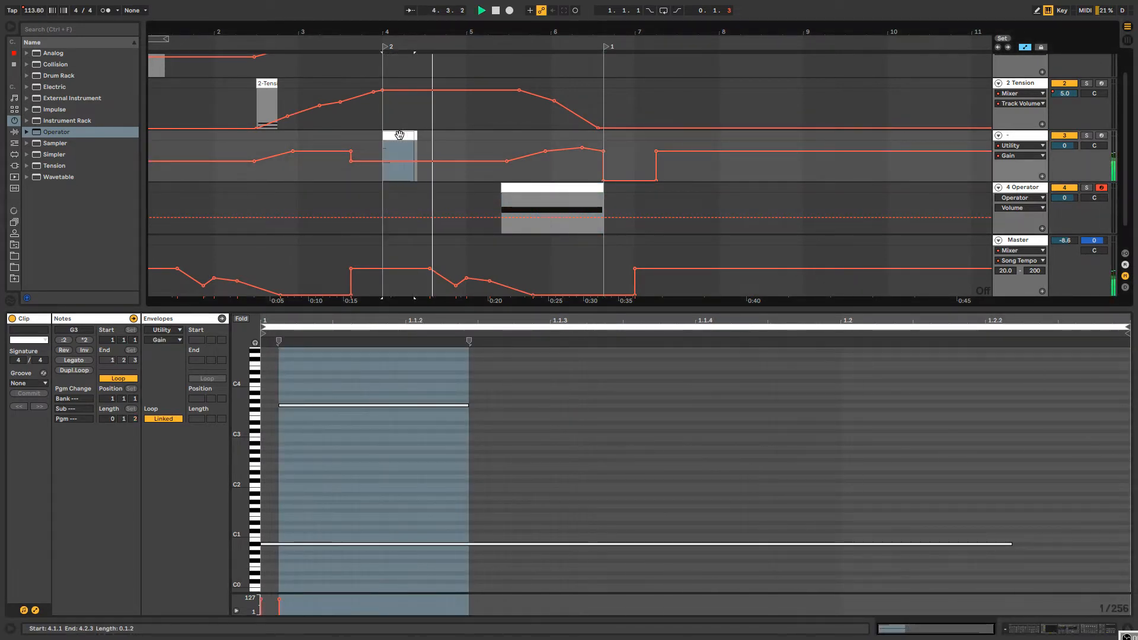
pyautogui.moveTo(474, 278); pyautogui.dragTo(507, 292)
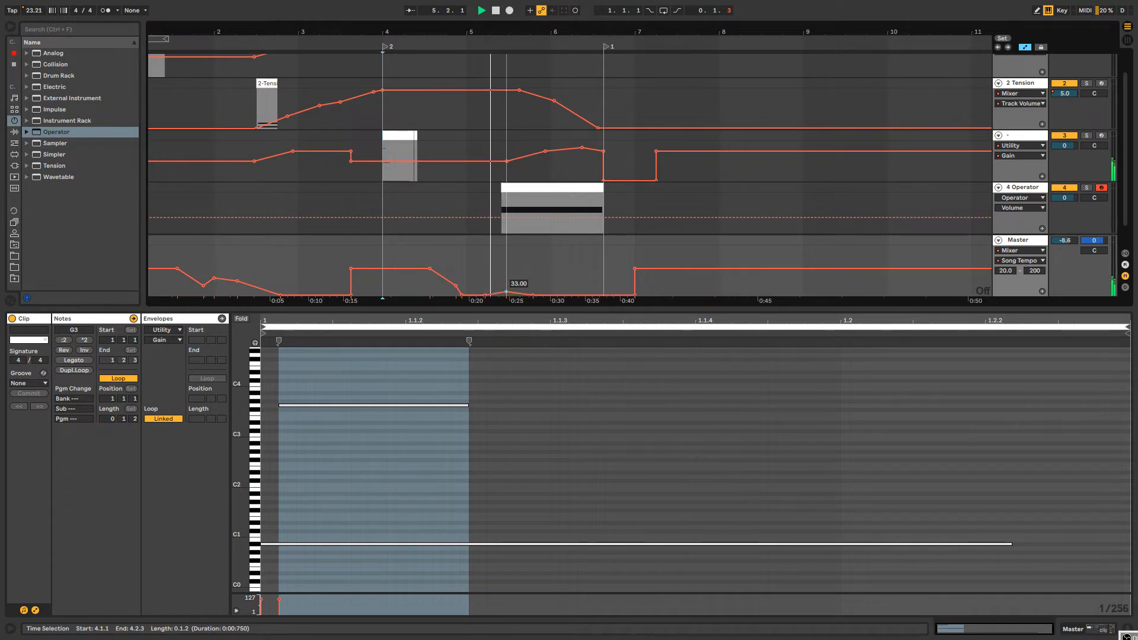
pyautogui.press('b')
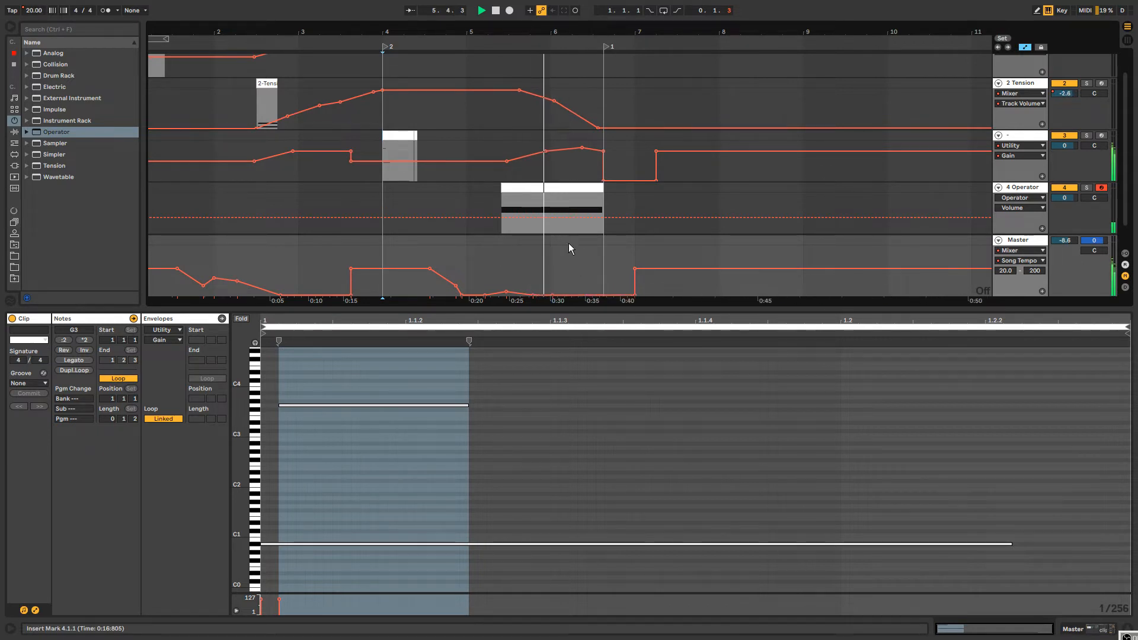
pyautogui.moveTo(574, 293); pyautogui.dragTo(576, 287)
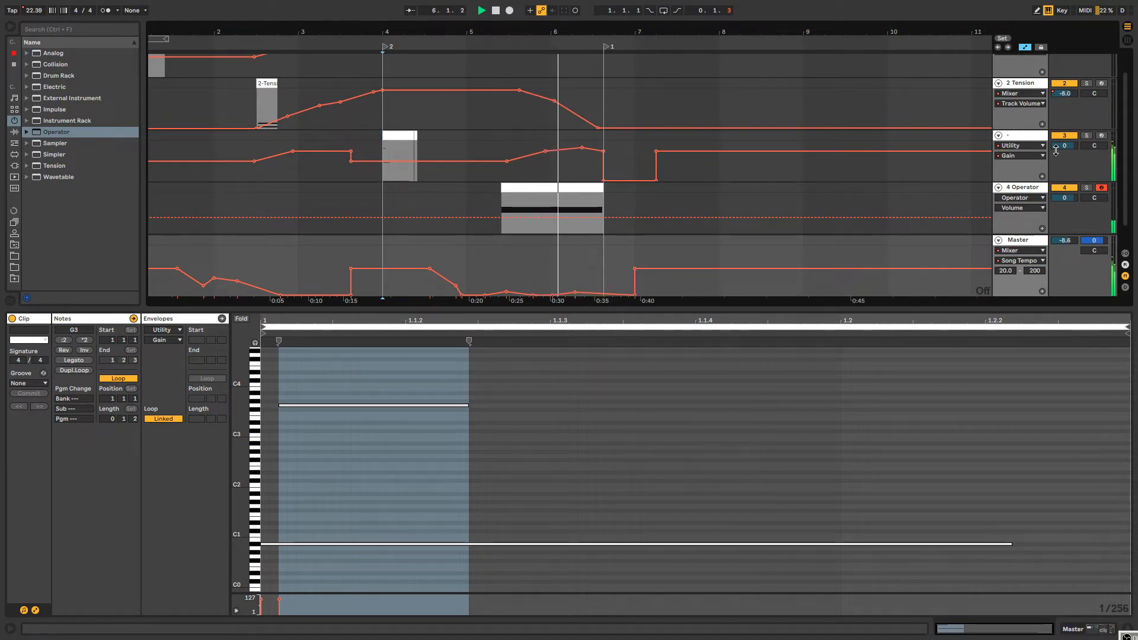
# Raise Operator's volume automation to -11 dB just before locator 1 and turn track 3's gain drop there into a gradual fade to silence.
pyautogui.doubleClick(1032, 136)
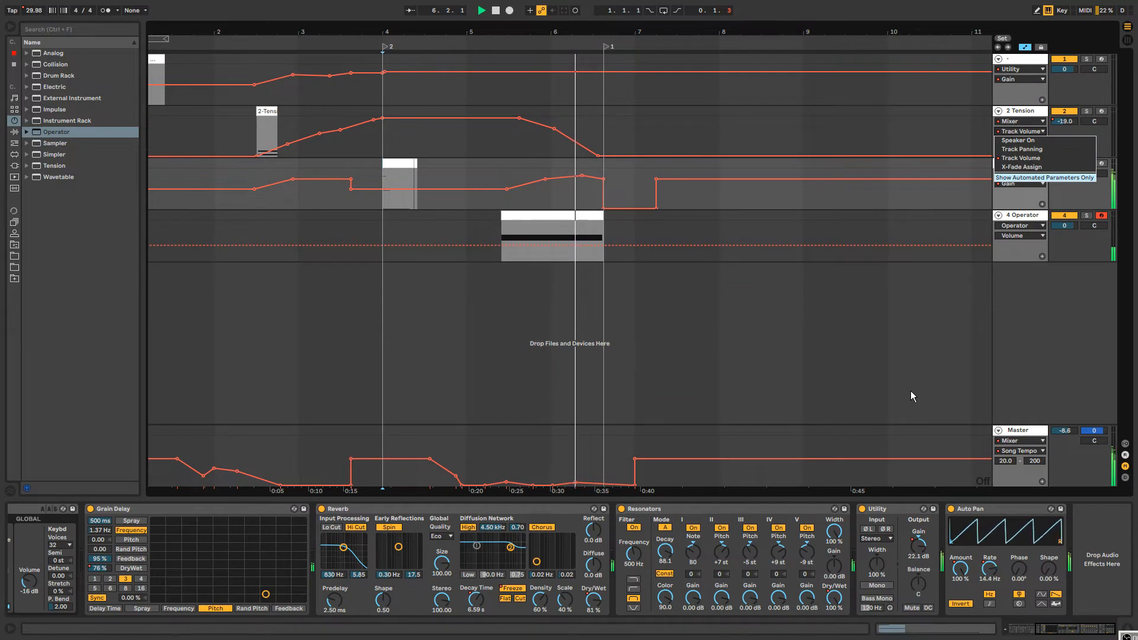
pyautogui.click(1047, 226)
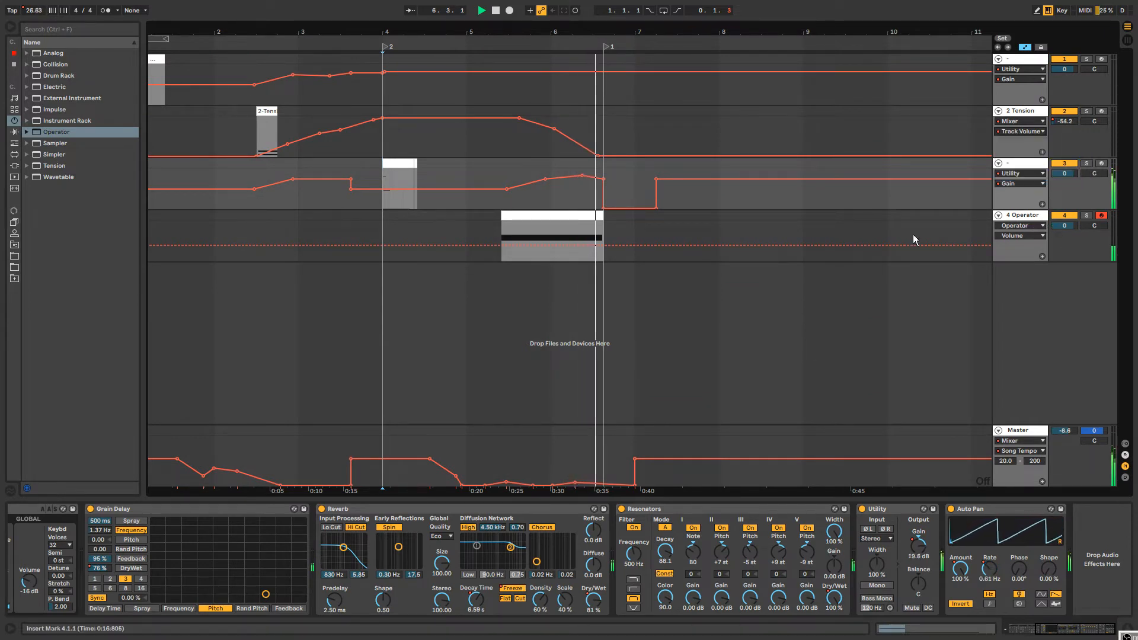
pyautogui.click(571, 243)
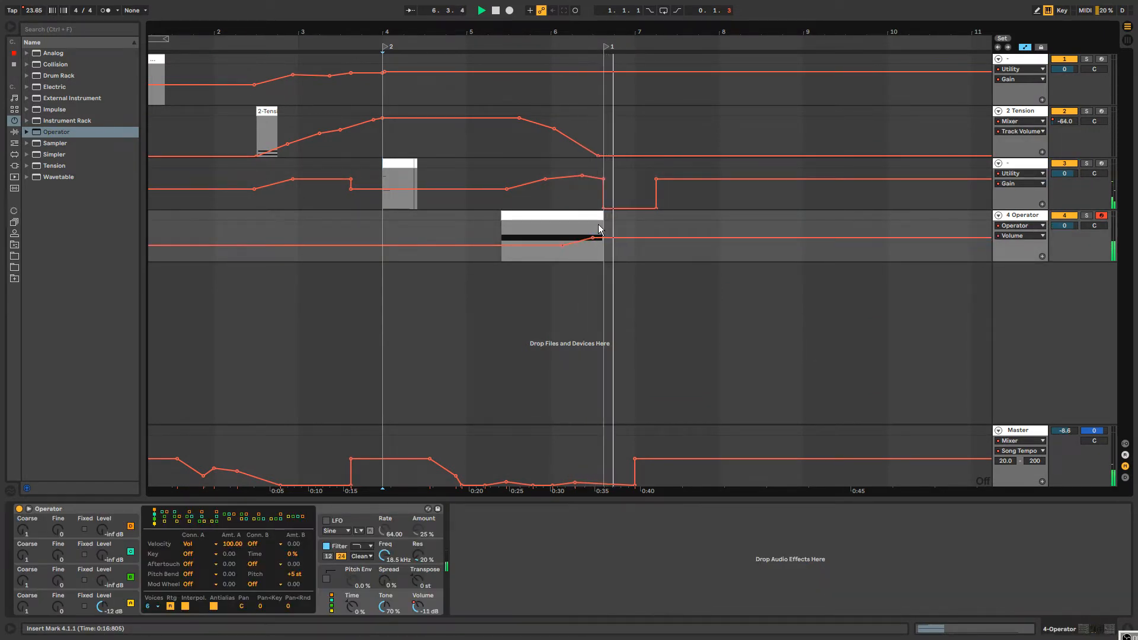
pyautogui.click(605, 208)
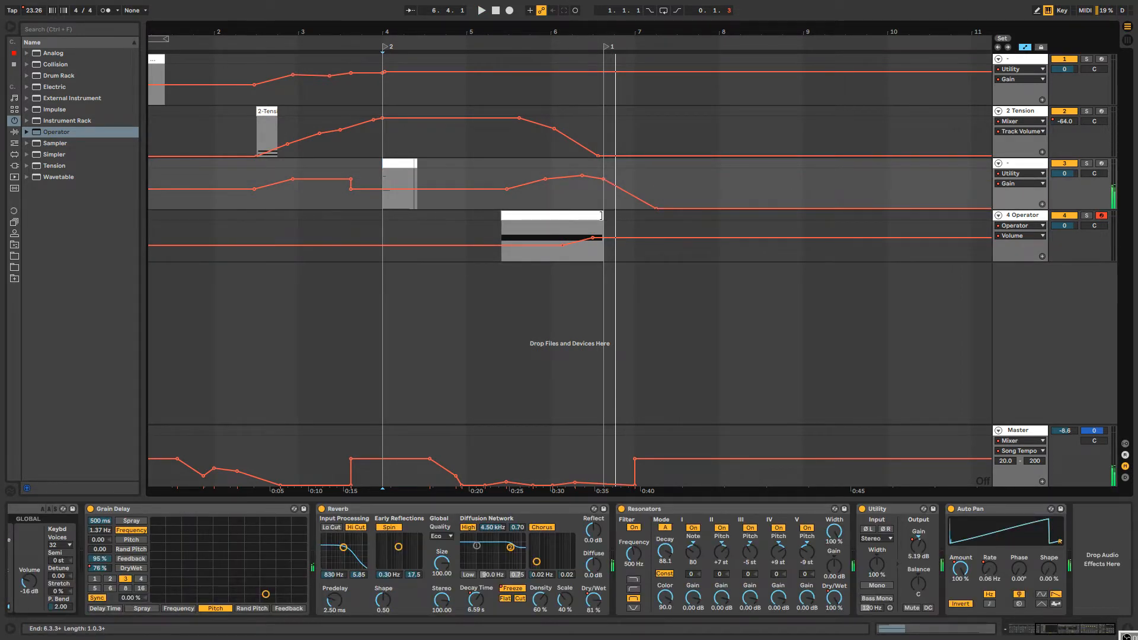
# Extend the Operator clip past locator 1 to about 8.3 and stretch its first F4 note across nearly the whole clip.
pyautogui.moveTo(601, 215); pyautogui.dragTo(765, 215)
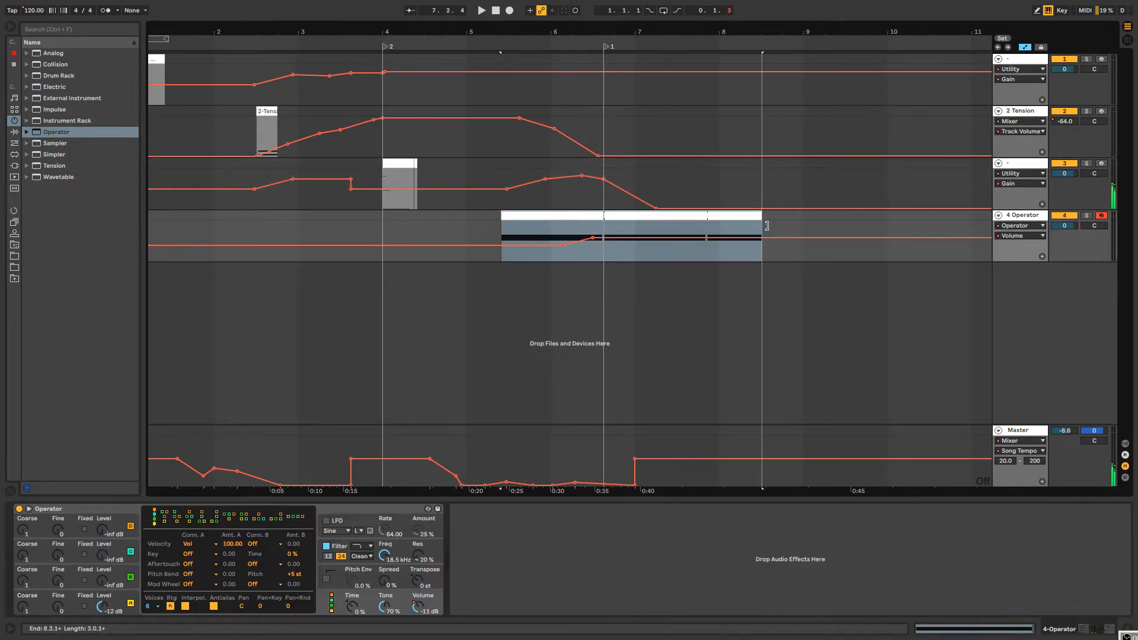
pyautogui.doubleClick(659, 217)
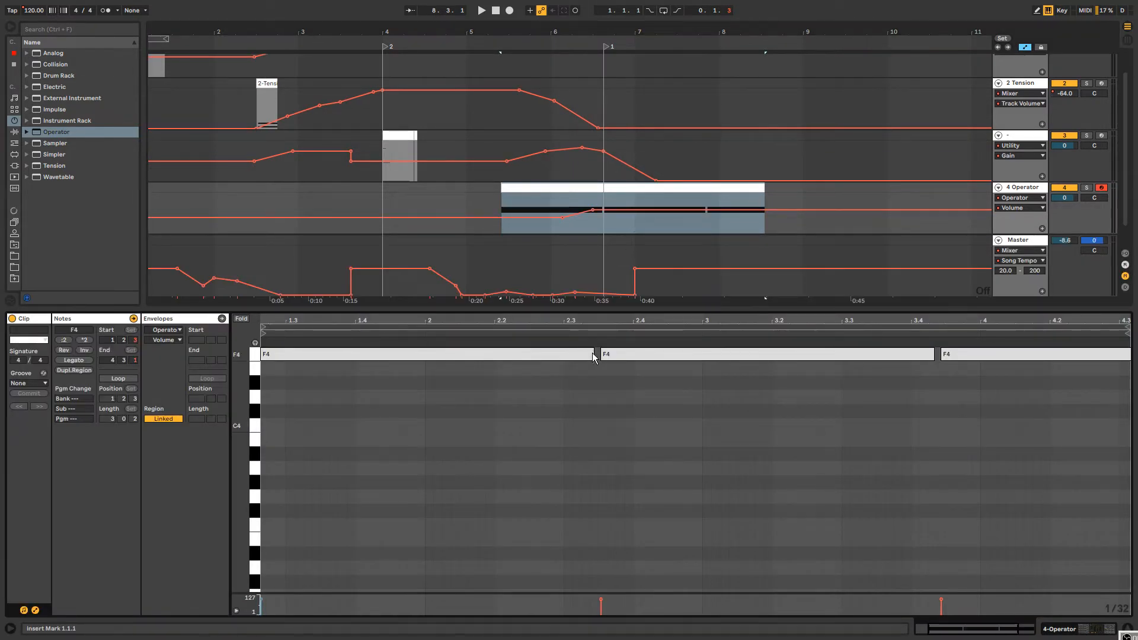
pyautogui.moveTo(594, 354); pyautogui.dragTo(1111, 345)
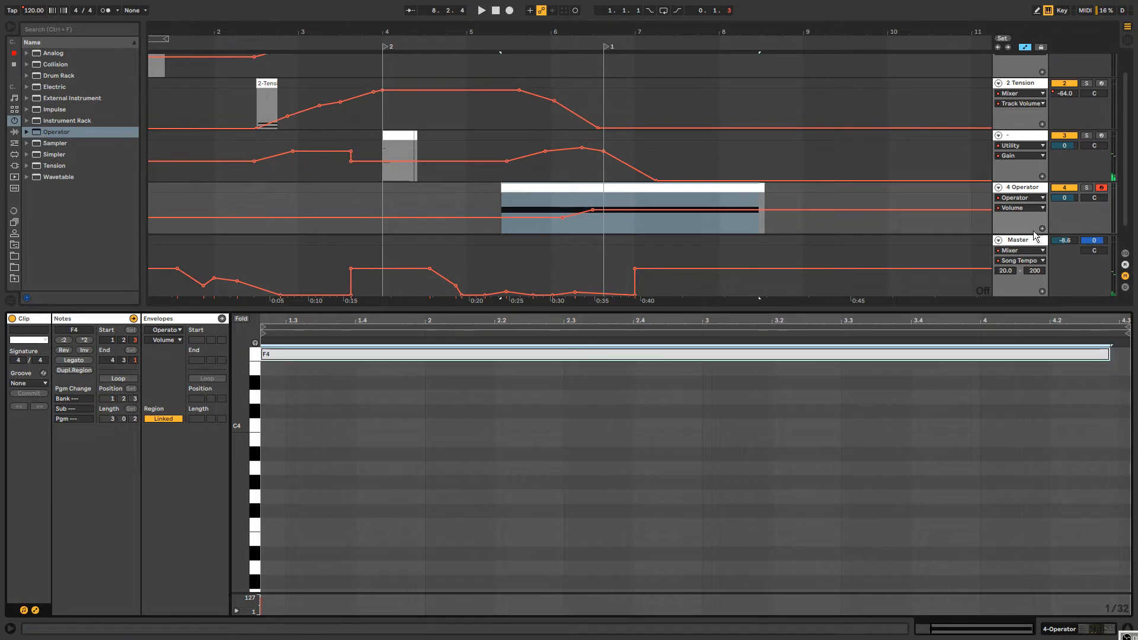
# Search the browser for WARP, add the Warp & Flubber.adg effect rack to the Operator track, audition it and clear the search.
pyautogui.doubleClick(1035, 188)
pyautogui.click(53, 65)
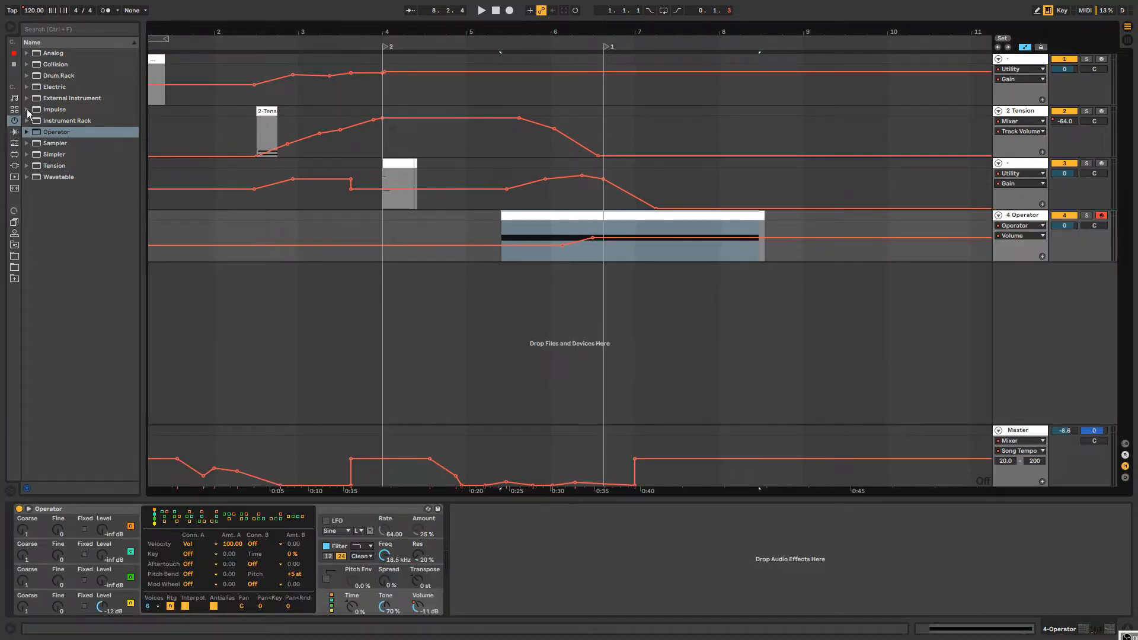
pyautogui.click(15, 132)
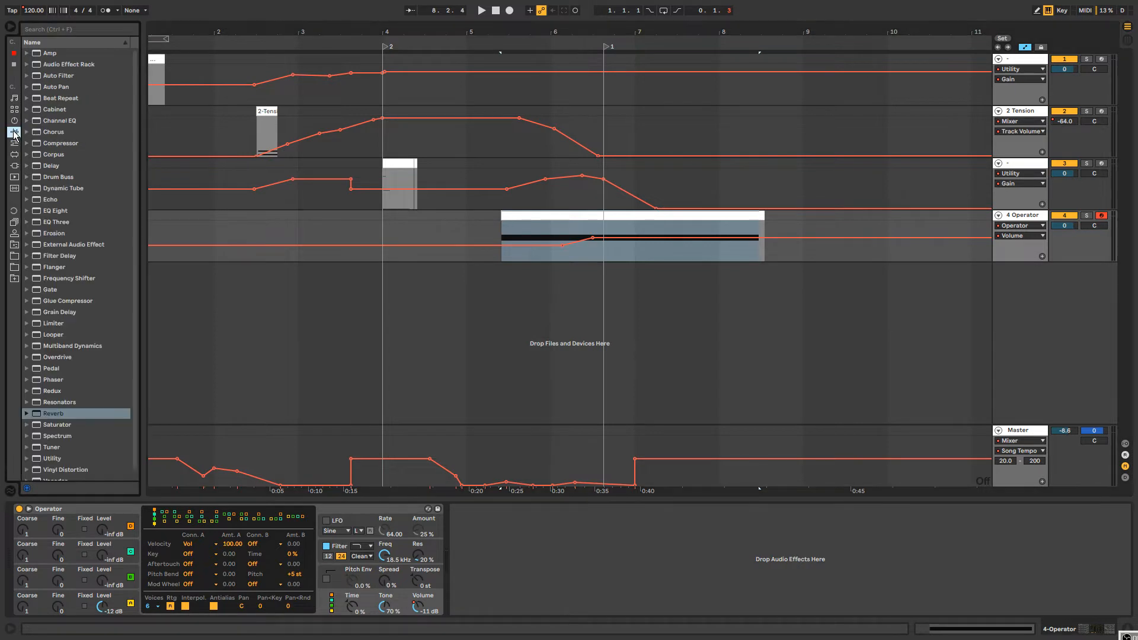
pyautogui.click(27, 64)
pyautogui.moveTo(138, 65); pyautogui.dragTo(129, 254)
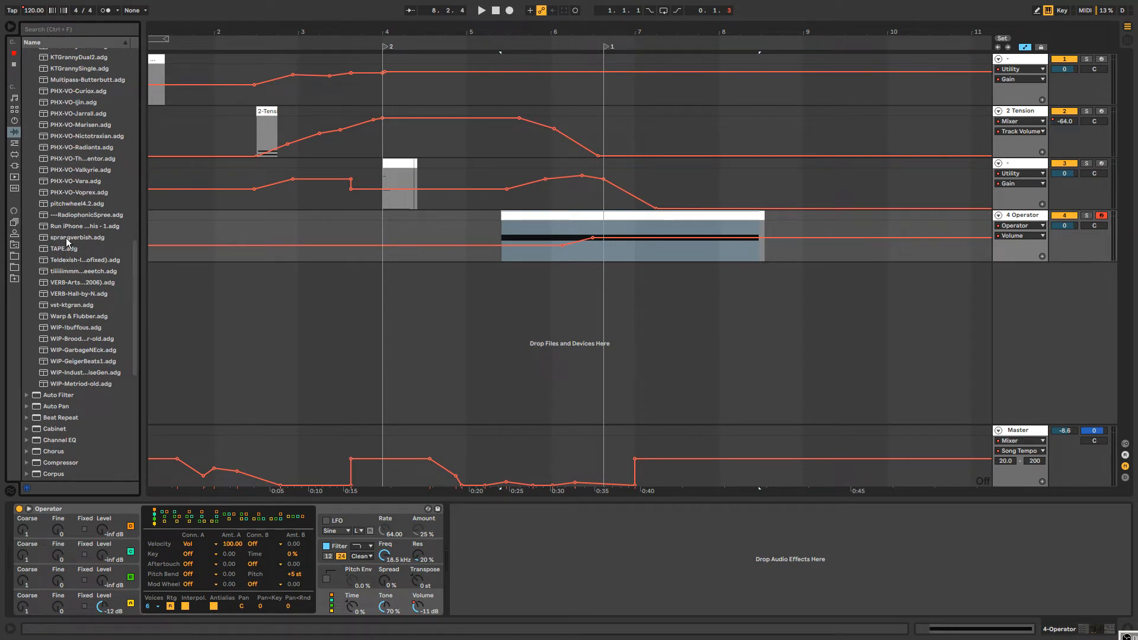
pyautogui.write('WARP')
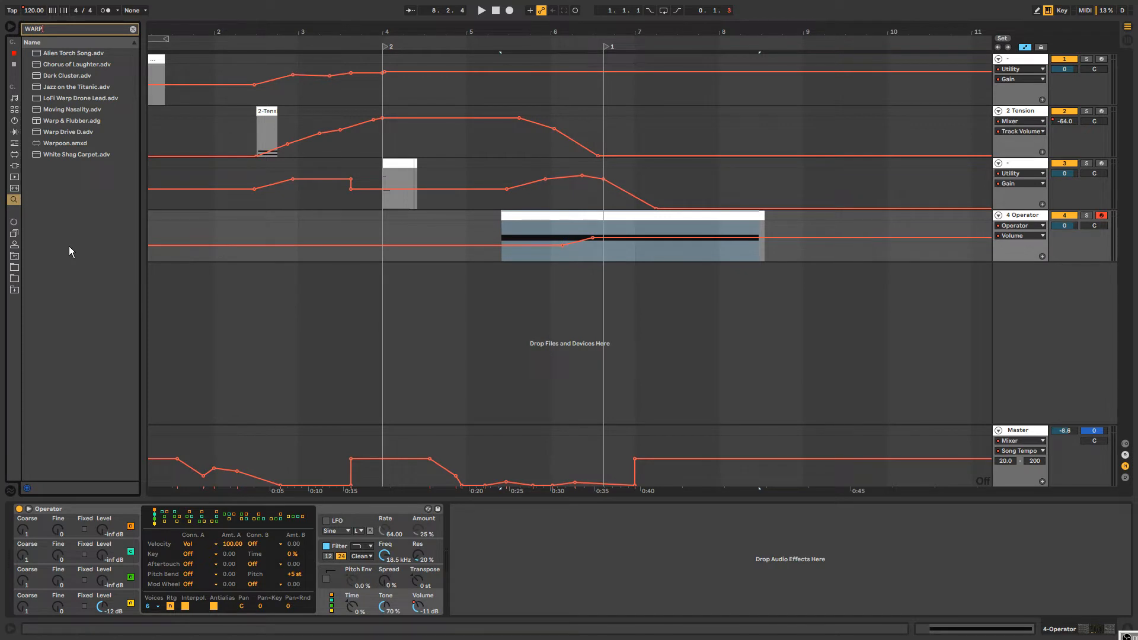
pyautogui.doubleClick(52, 120)
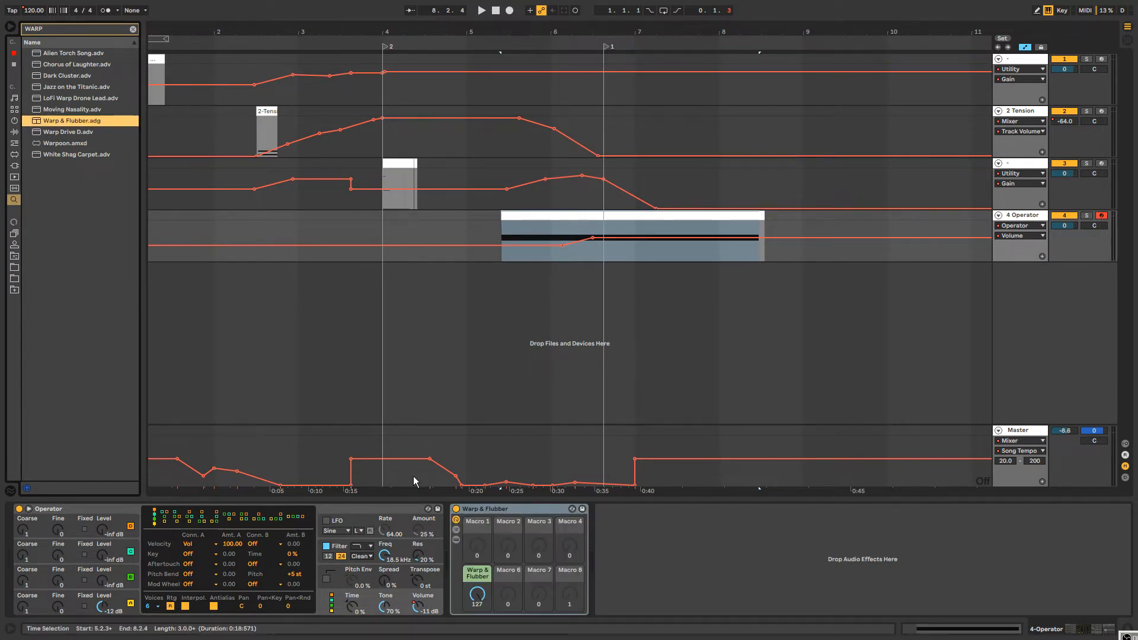
pyautogui.press('space')
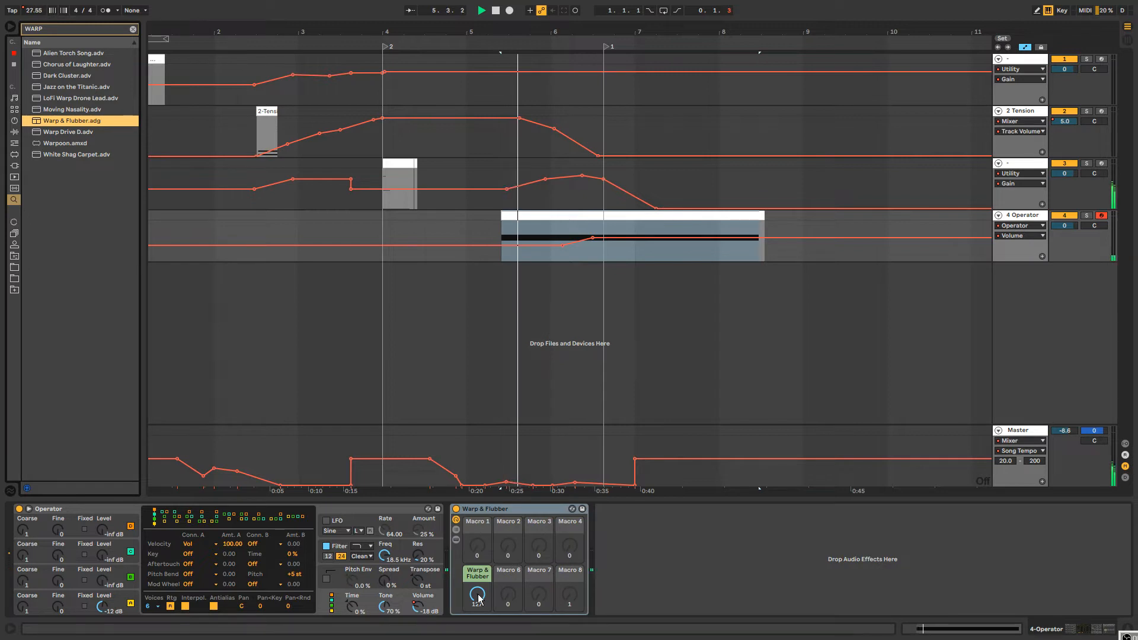
pyautogui.click(133, 28)
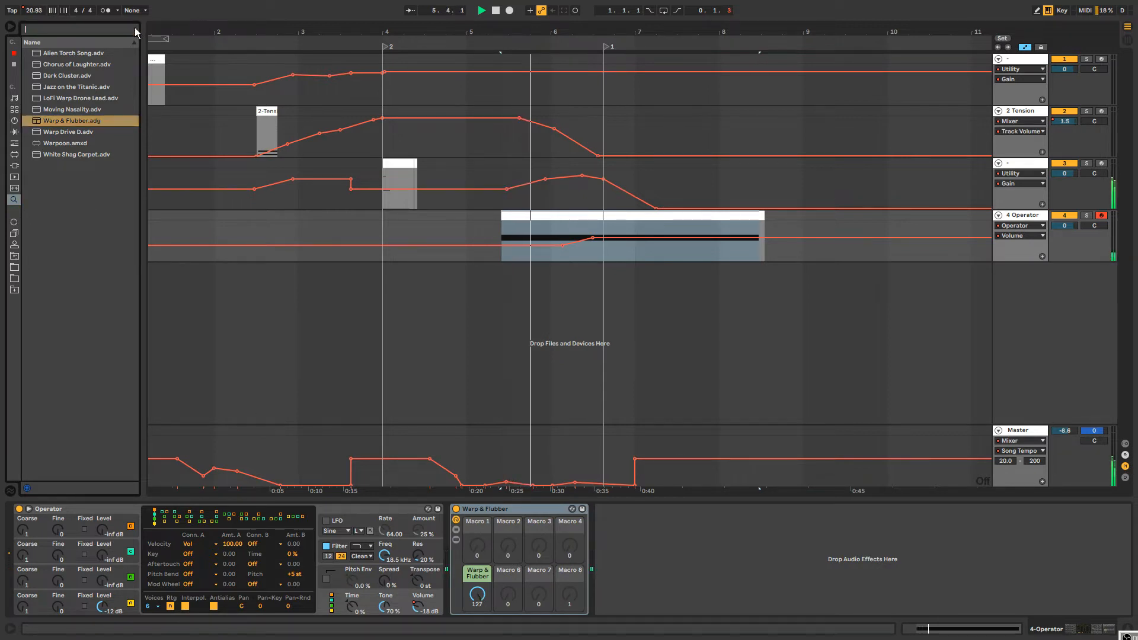
# Browse the audio effects and add Erosion after Warp & Flubber on the Operator track.
pyautogui.click(15, 121)
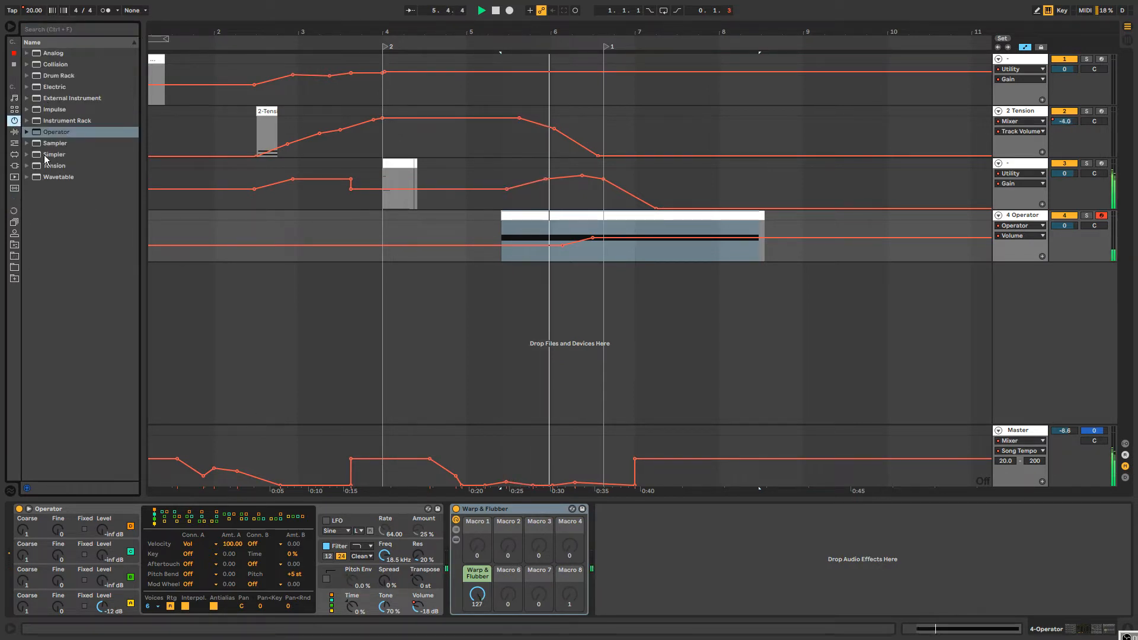
pyautogui.click(15, 131)
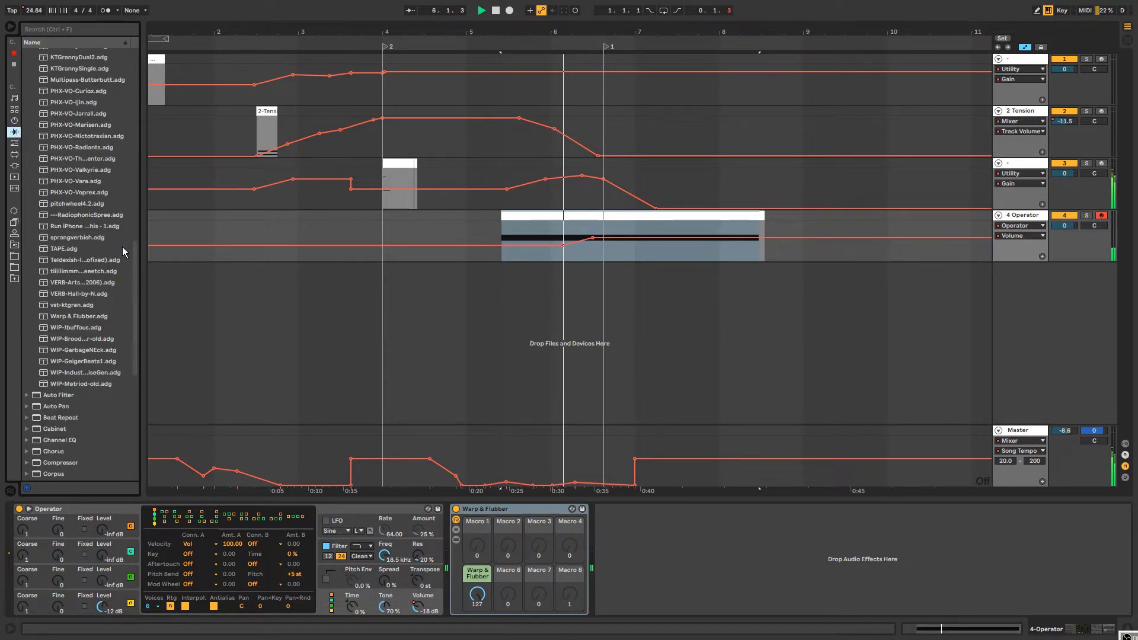
pyautogui.click(26, 64)
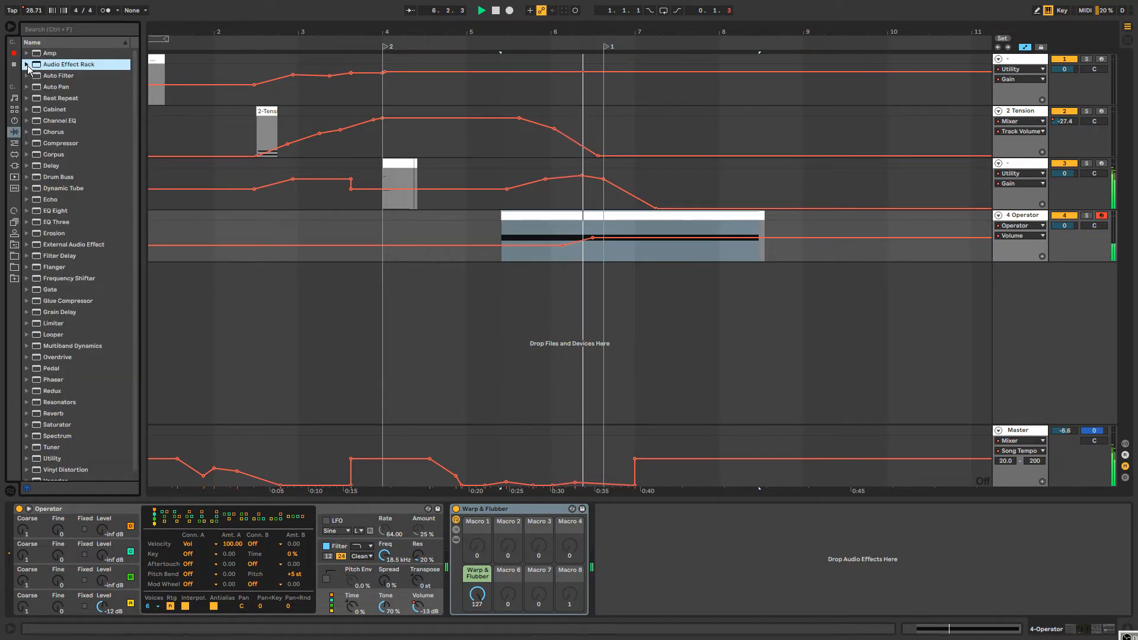
pyautogui.doubleClick(54, 236)
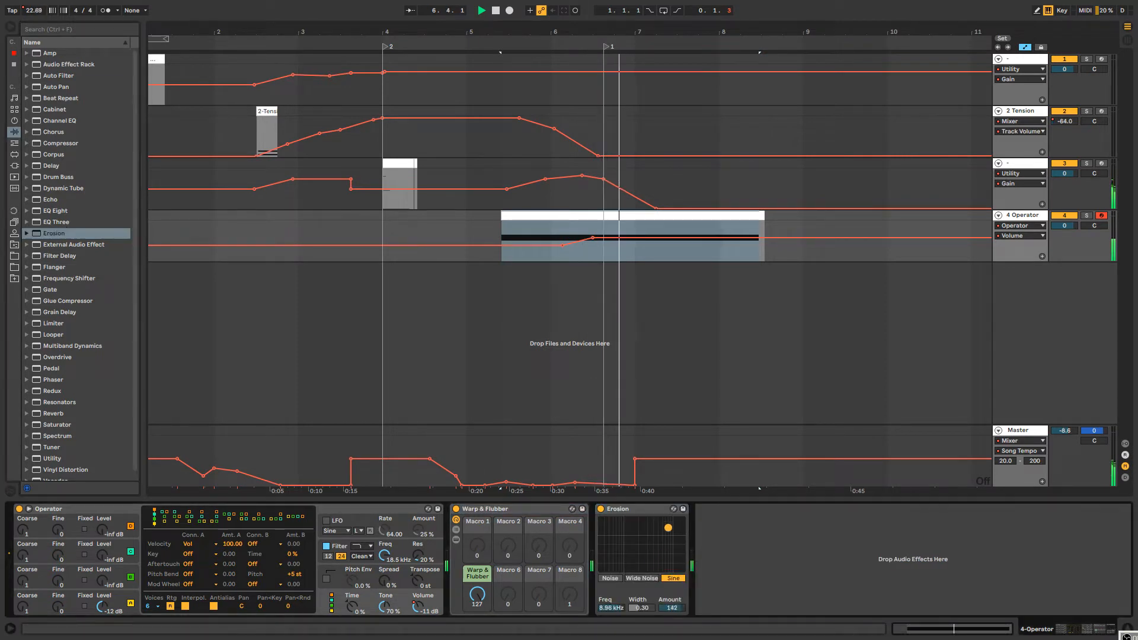
# Try to automate Erosion's Amount as a rise from 0 before locator 1 to 142 just after it.
pyautogui.click(672, 607)
pyautogui.press('space')
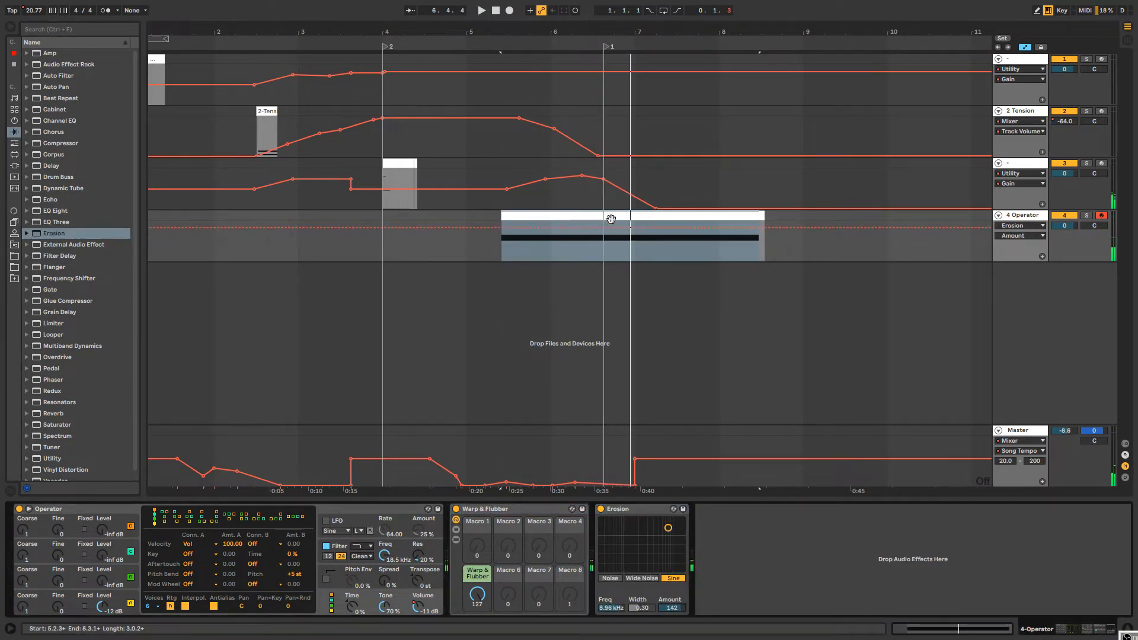
pyautogui.click(613, 229)
pyautogui.moveTo(564, 228); pyautogui.dragTo(544, 260)
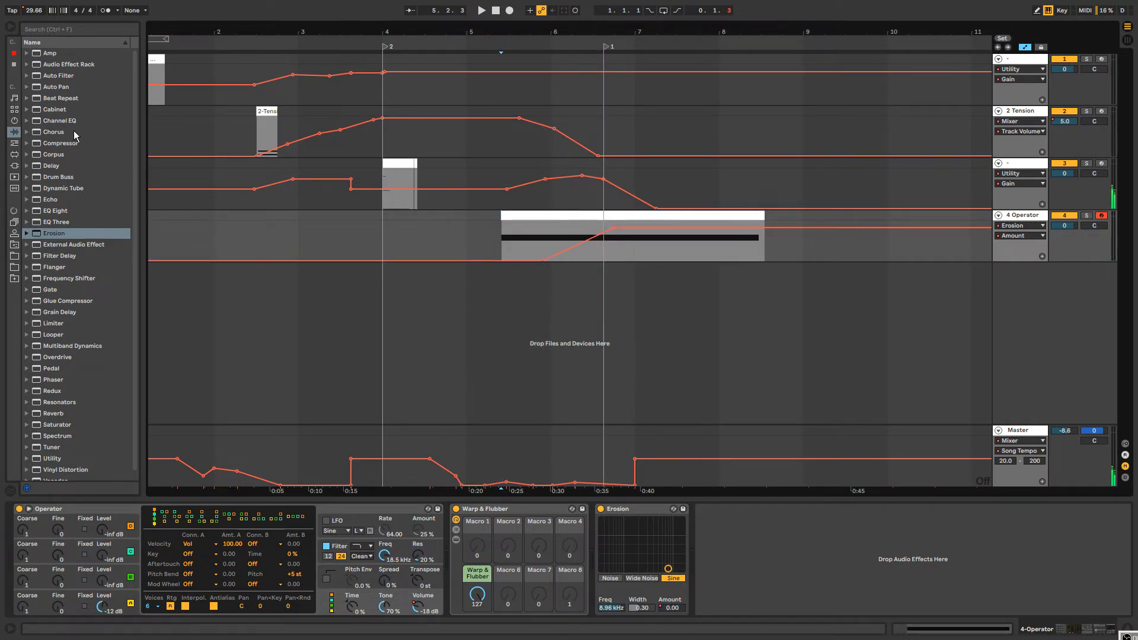
# Undo the Erosion Amount ramp and show the Device On automation of 2 Tension's Reverb in an extra lane.
pyautogui.scroll(-1, 55, 367)
pyautogui.scroll(1, 50, 407)
pyautogui.click(51, 404)
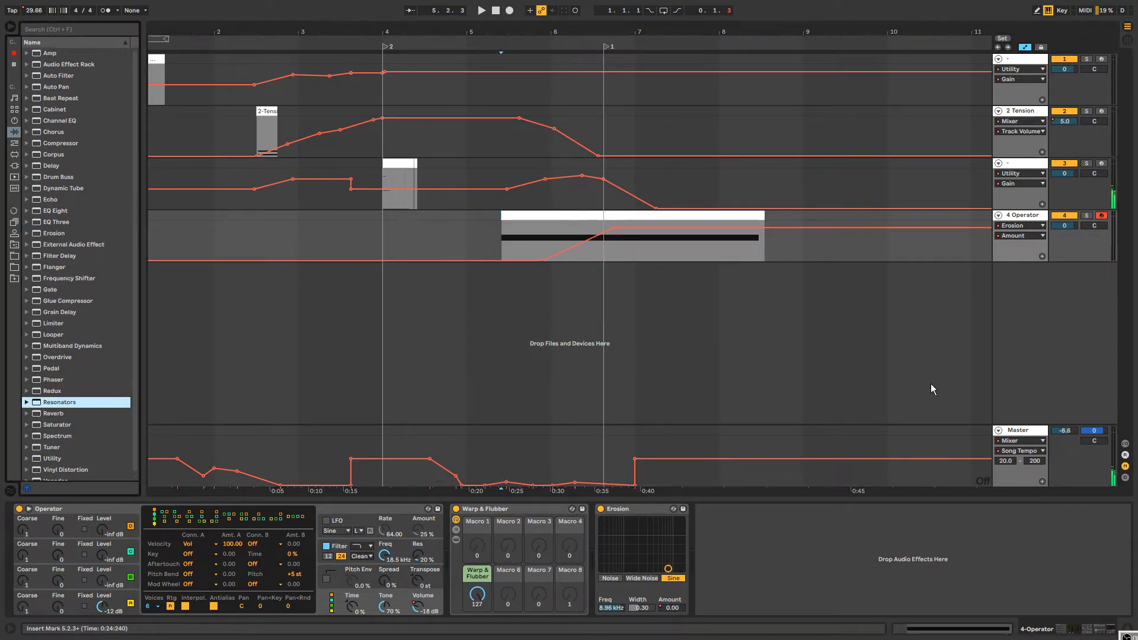
pyautogui.click(1018, 113)
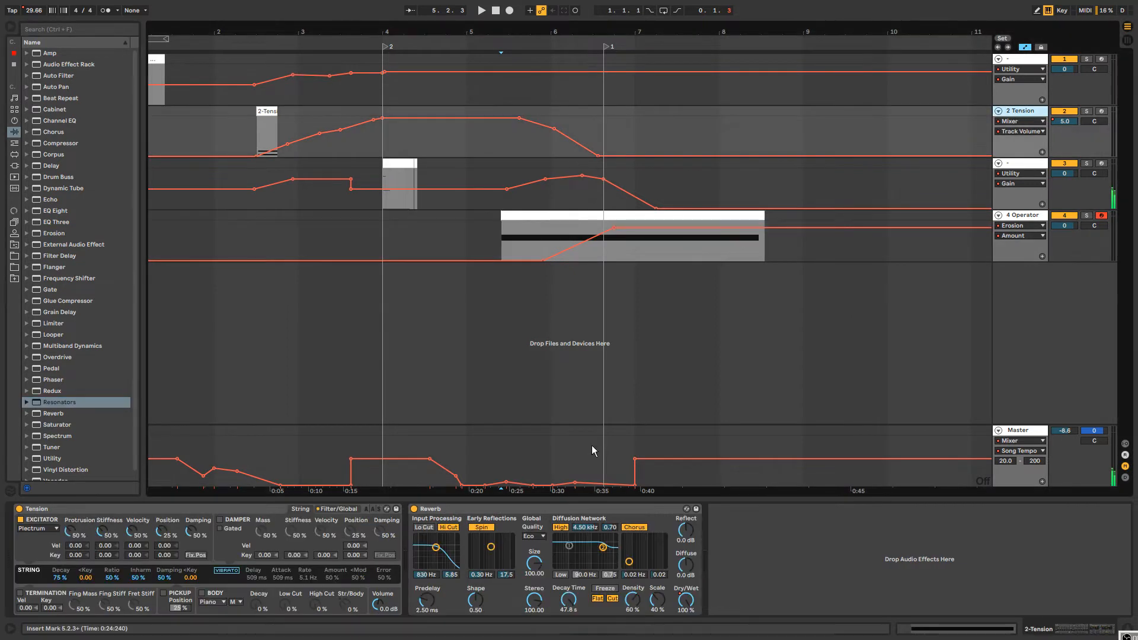
pyautogui.click(416, 510)
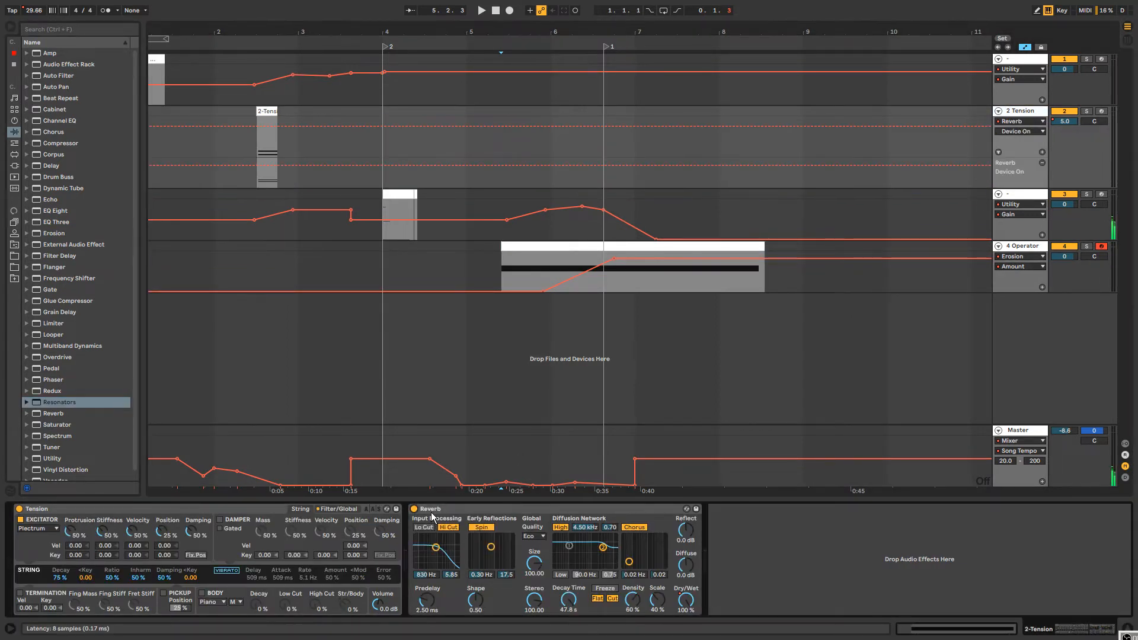
pyautogui.hotkey('ctrl', 'z')
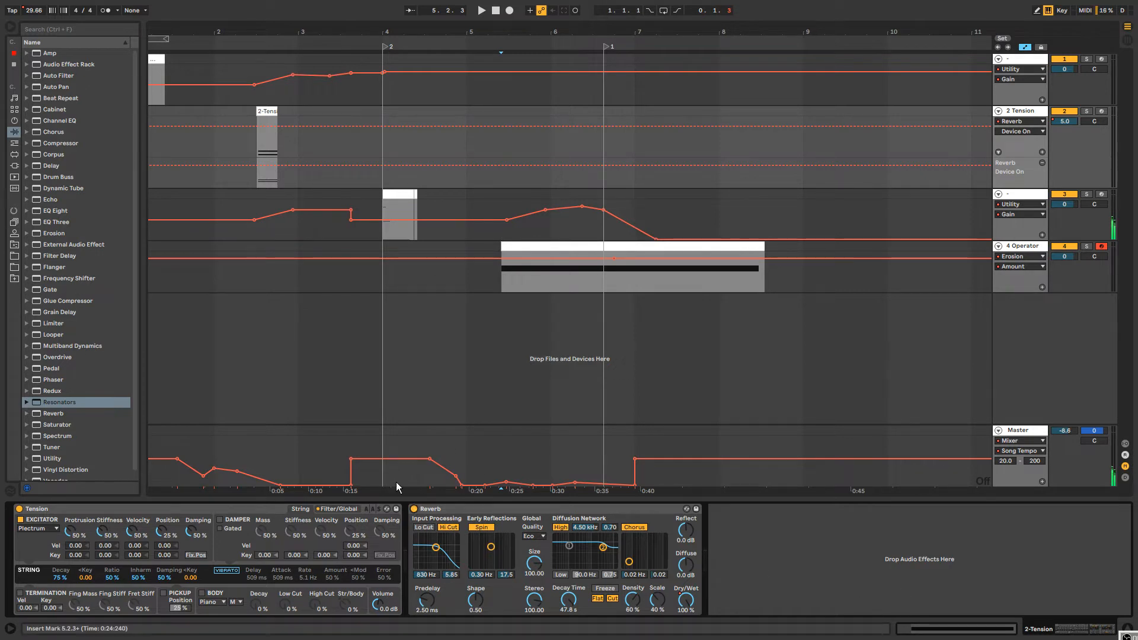
pyautogui.rightClick(415, 511)
pyautogui.click(418, 517)
pyautogui.moveTo(669, 29); pyautogui.dragTo(669, 45)
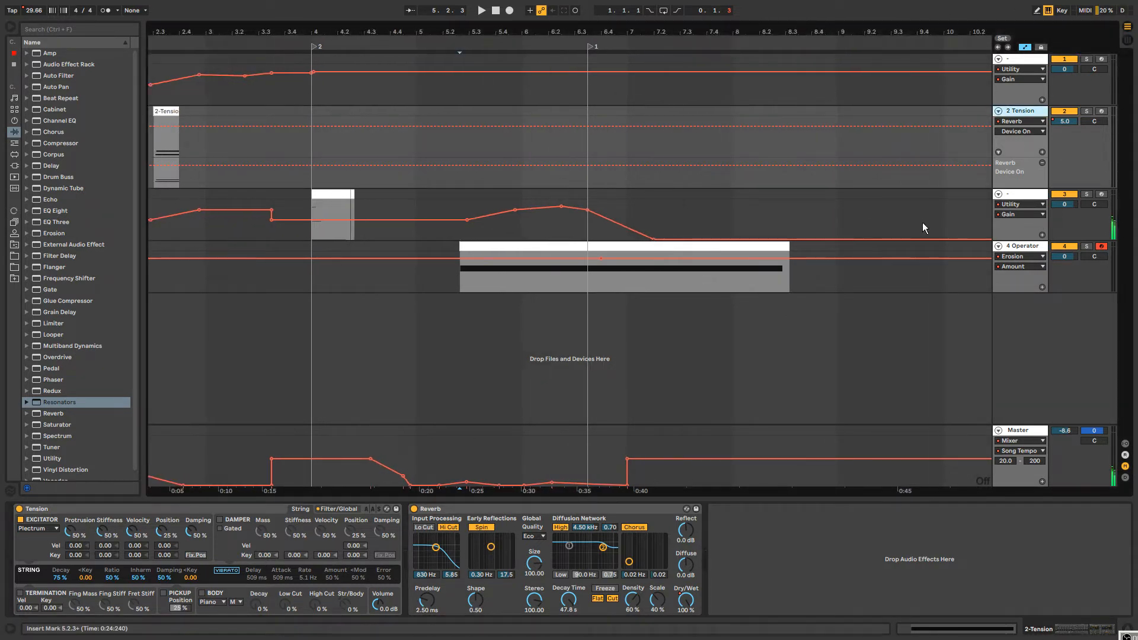
# Play from track 3's clip and automate its Auto Pan Phase to climb unevenly from 0° near 5.2 to 274° at locator 1.
pyautogui.click(1022, 190)
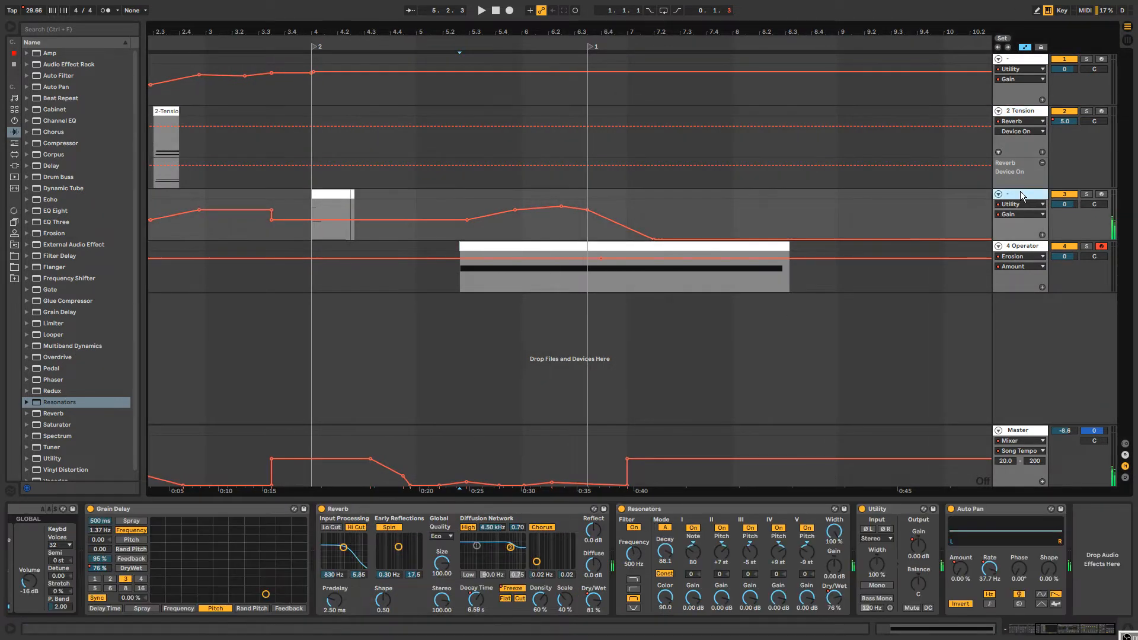
pyautogui.click(469, 510)
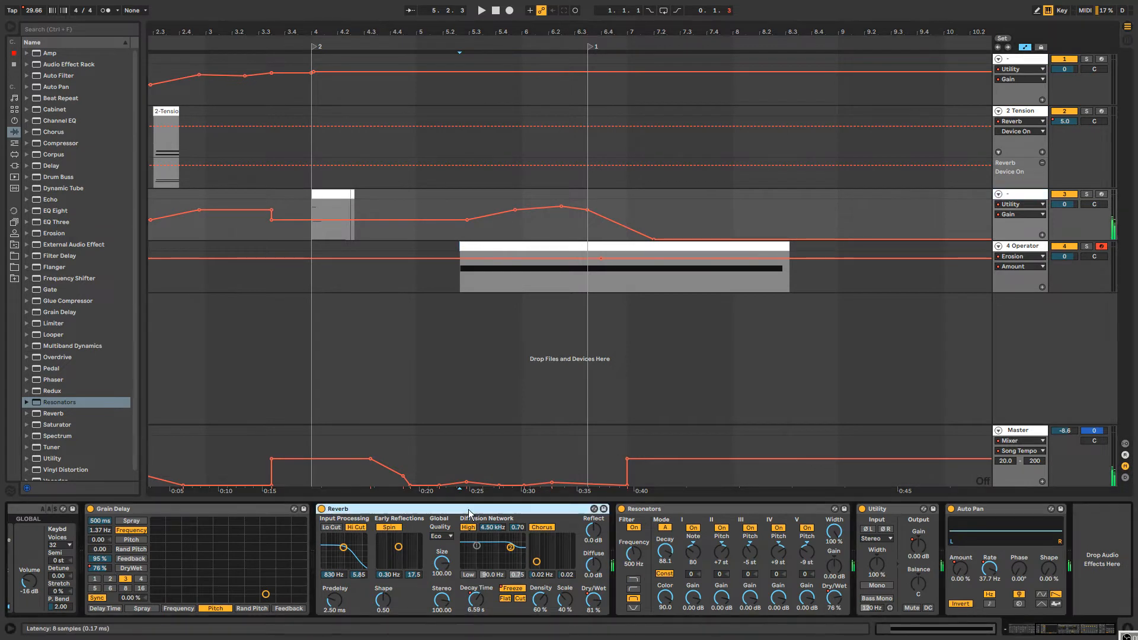
pyautogui.click(339, 201)
pyautogui.press('space')
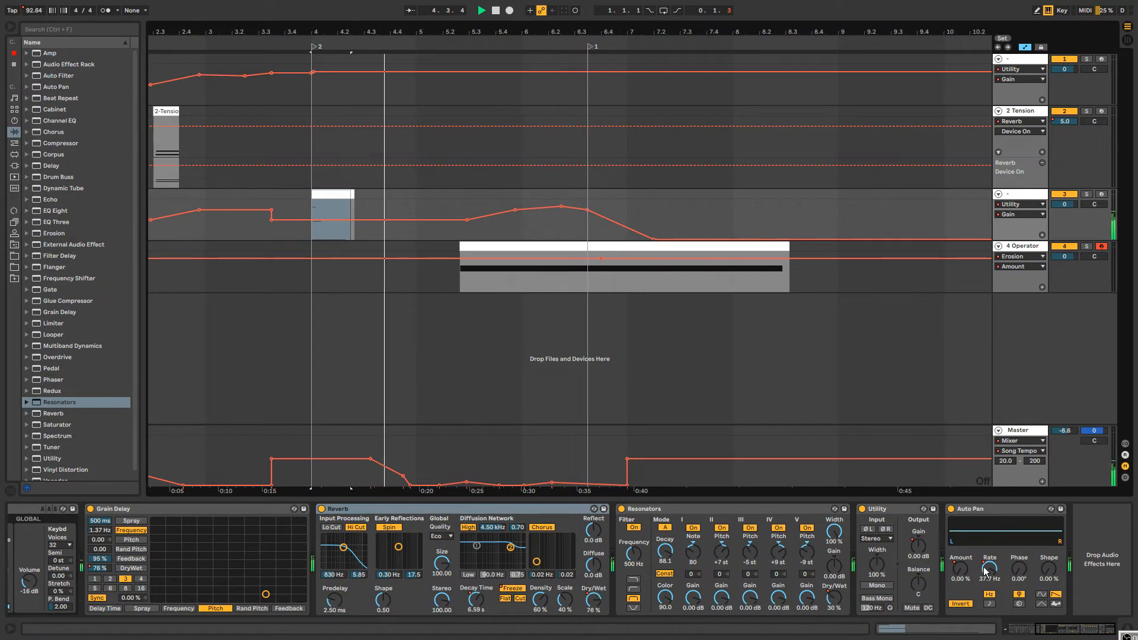
pyautogui.click(1019, 570)
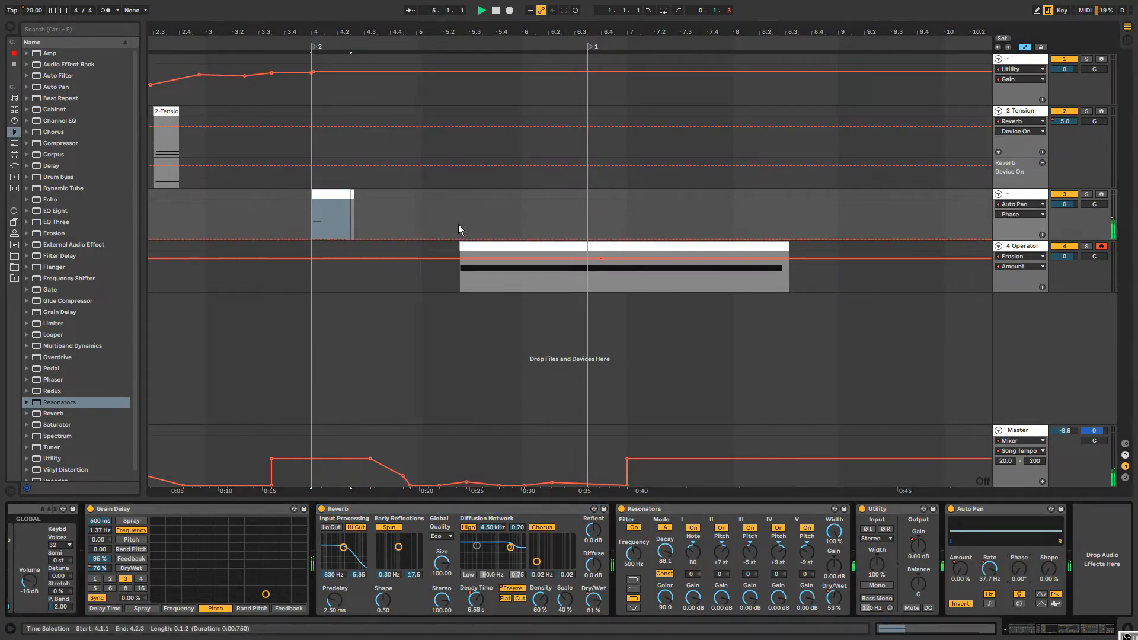
pyautogui.click(446, 242)
pyautogui.click(450, 239)
pyautogui.moveTo(469, 239); pyautogui.dragTo(587, 209)
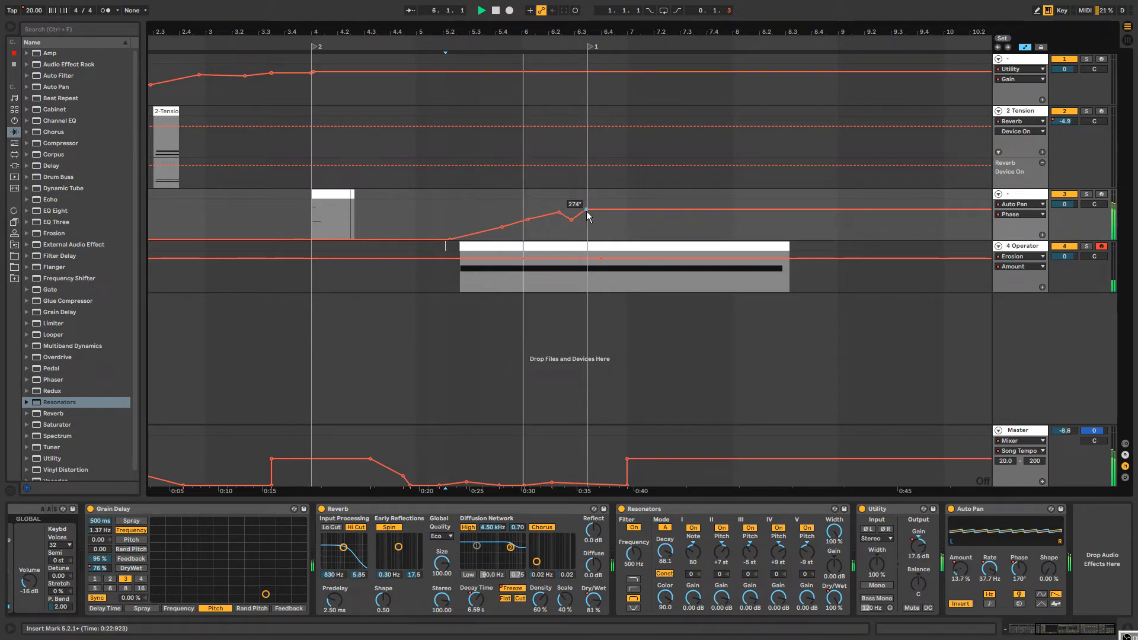
# Append Grain Delay to track 3's effects and lower Operator's Erosion Amount automation from 142 after locator 1 to near zero at about 7.2.
pyautogui.click(67, 314)
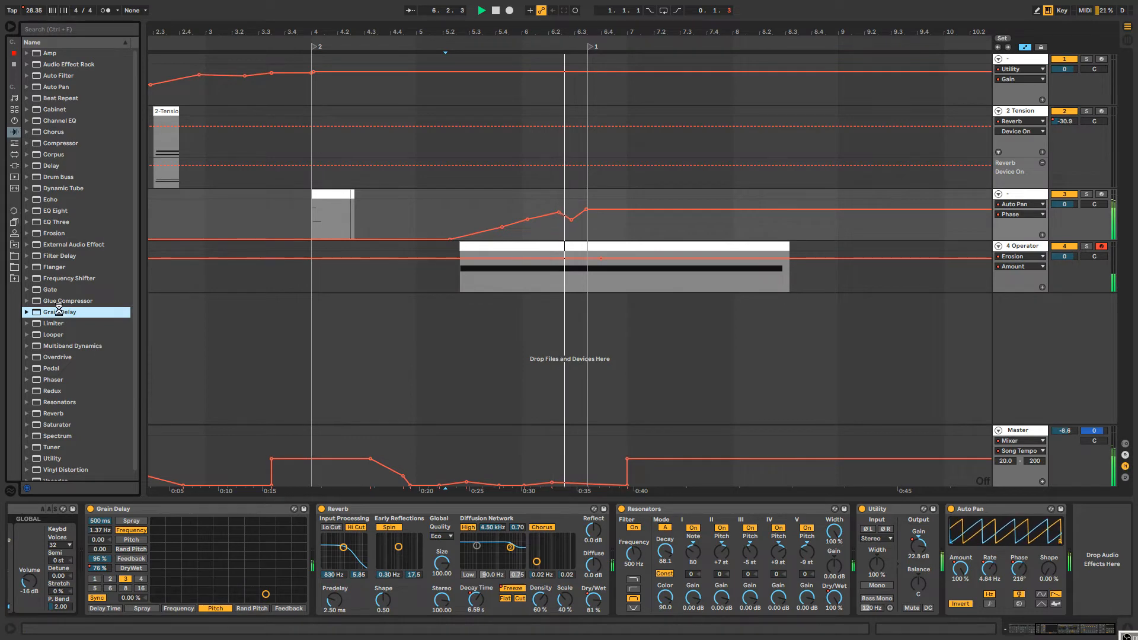
pyautogui.moveTo(59, 310); pyautogui.dragTo(1025, 254)
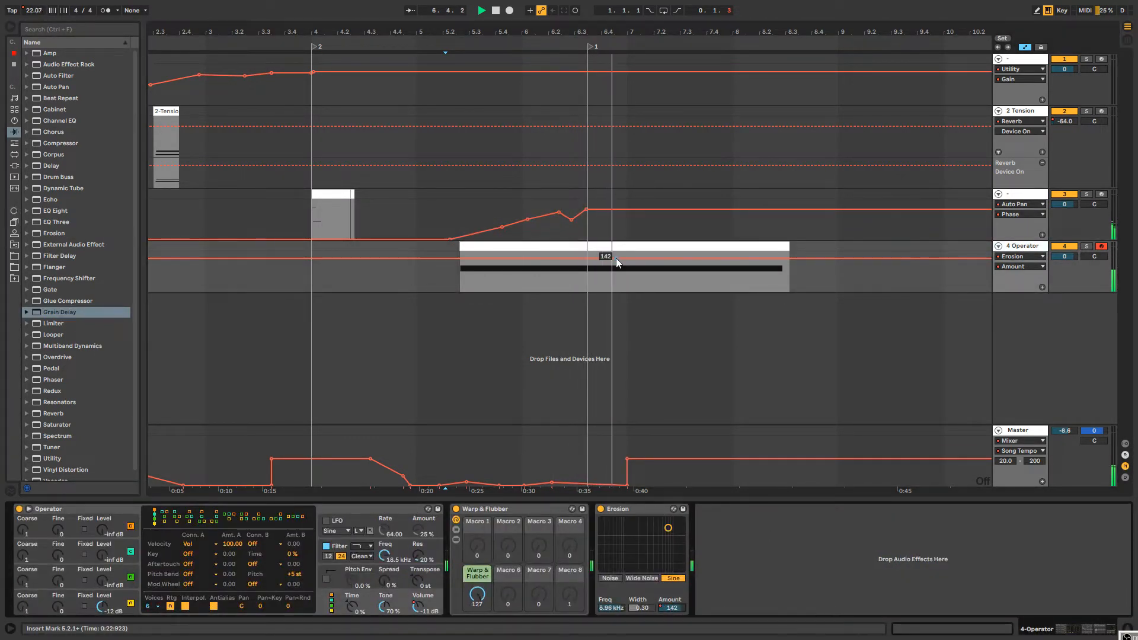
pyautogui.moveTo(616, 258); pyautogui.dragTo(652, 289)
pyautogui.press('space')
pyautogui.click(647, 244)
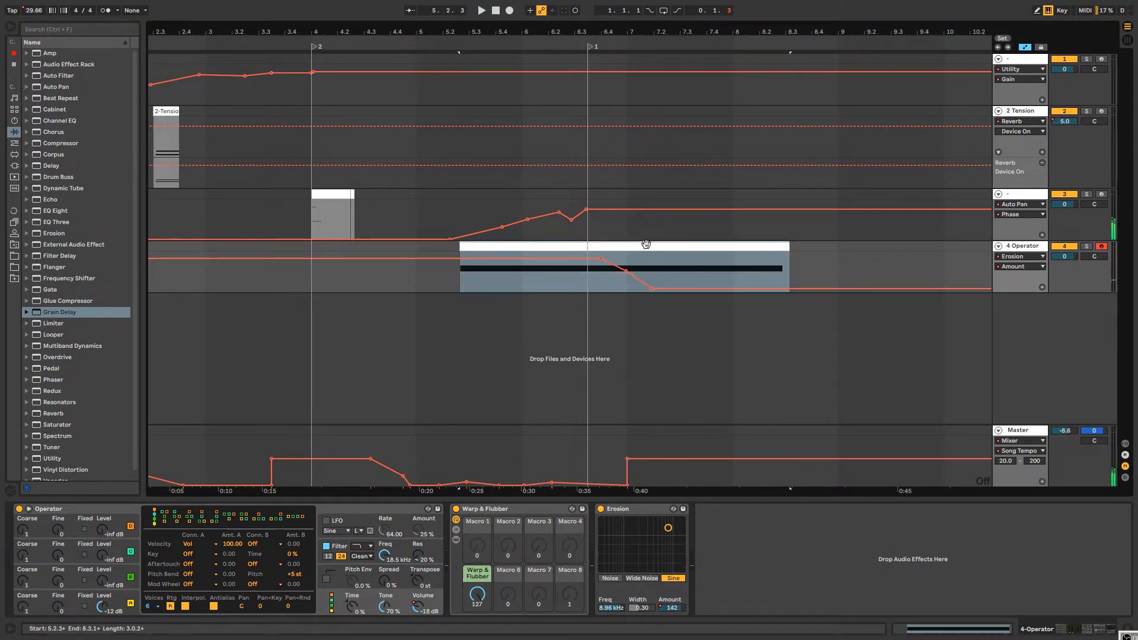
# Automate Operator's A Coarse in rising steps between bar 7 and about 7.2.
pyautogui.click(1017, 246)
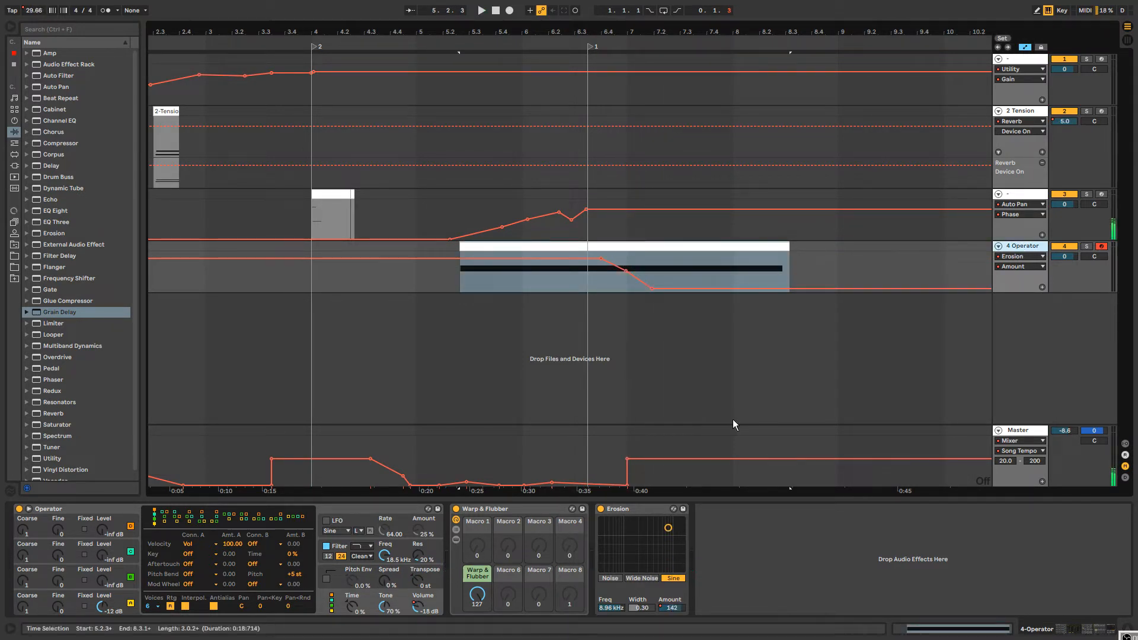
pyautogui.click(23, 606)
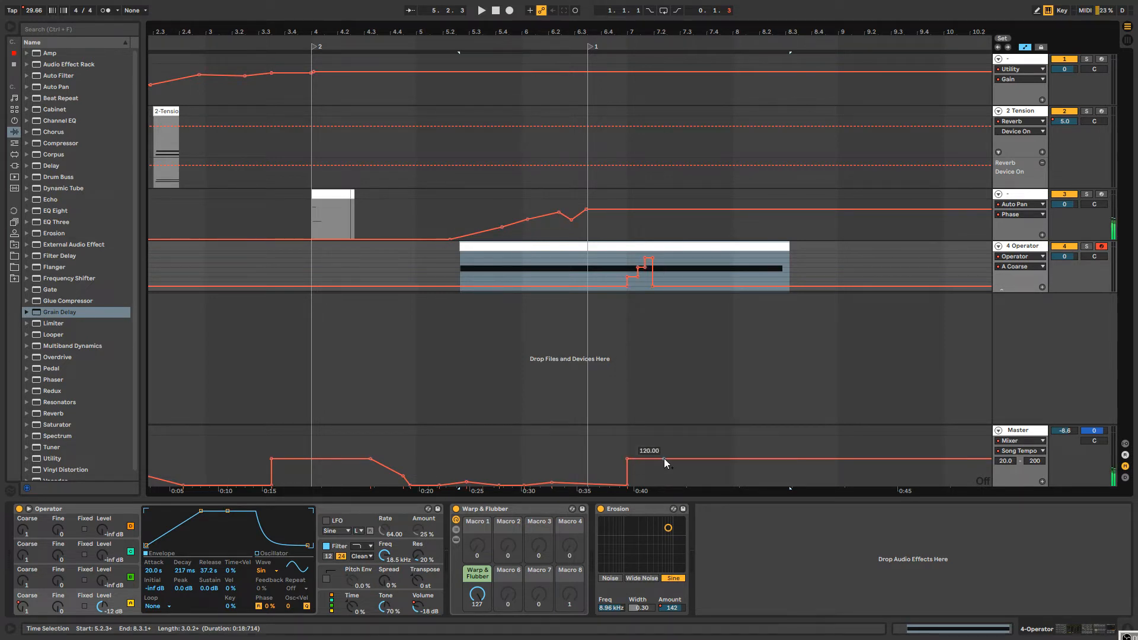
# Trim the Operator clip to end just before 7.2 and drop the track's volume automation to silence at that point.
pyautogui.moveTo(790, 244); pyautogui.dragTo(652, 244)
pyautogui.click(1063, 256)
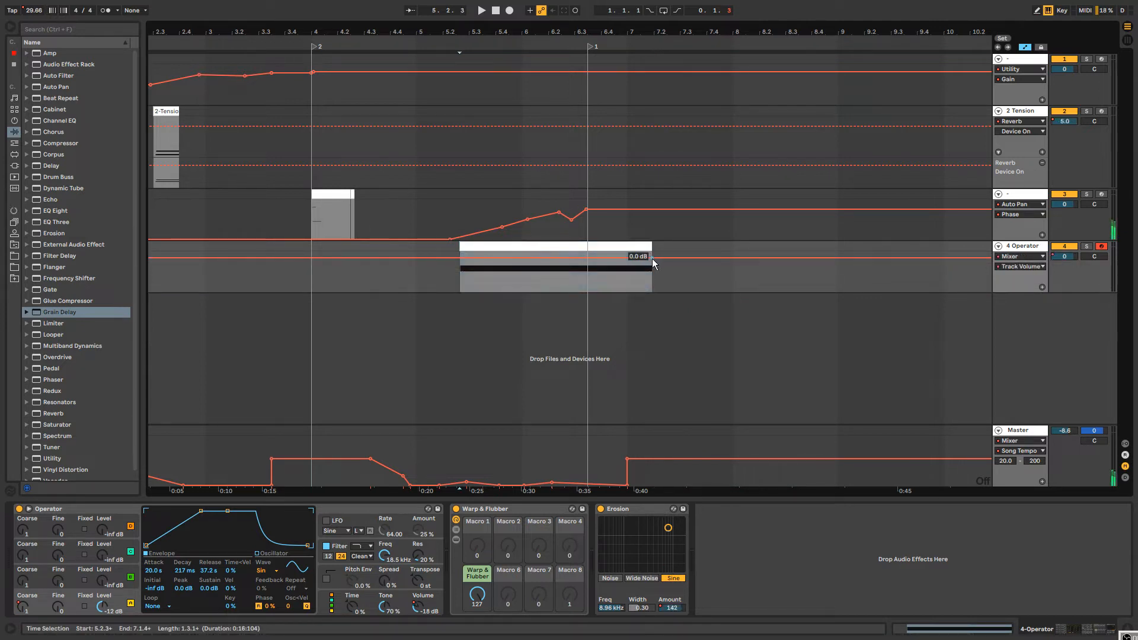
pyautogui.moveTo(657, 260); pyautogui.dragTo(654, 291)
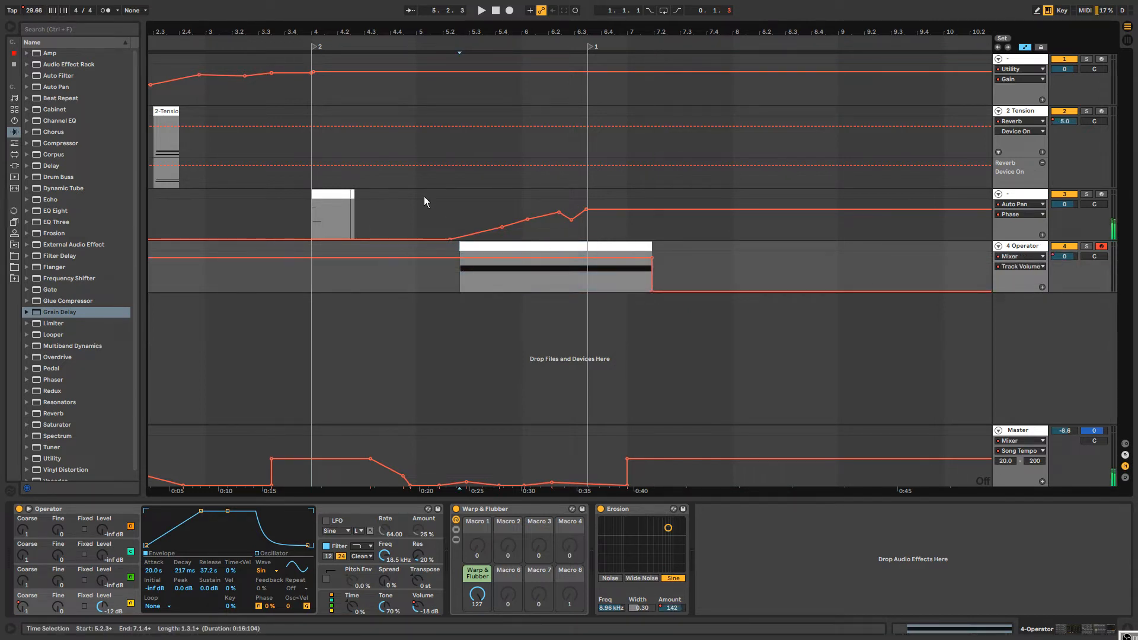
# Play from track 3's clip and set the pitch of its last Grain Delay to 12.0.
pyautogui.click(345, 194)
pyautogui.press('space')
pyautogui.click(1024, 195)
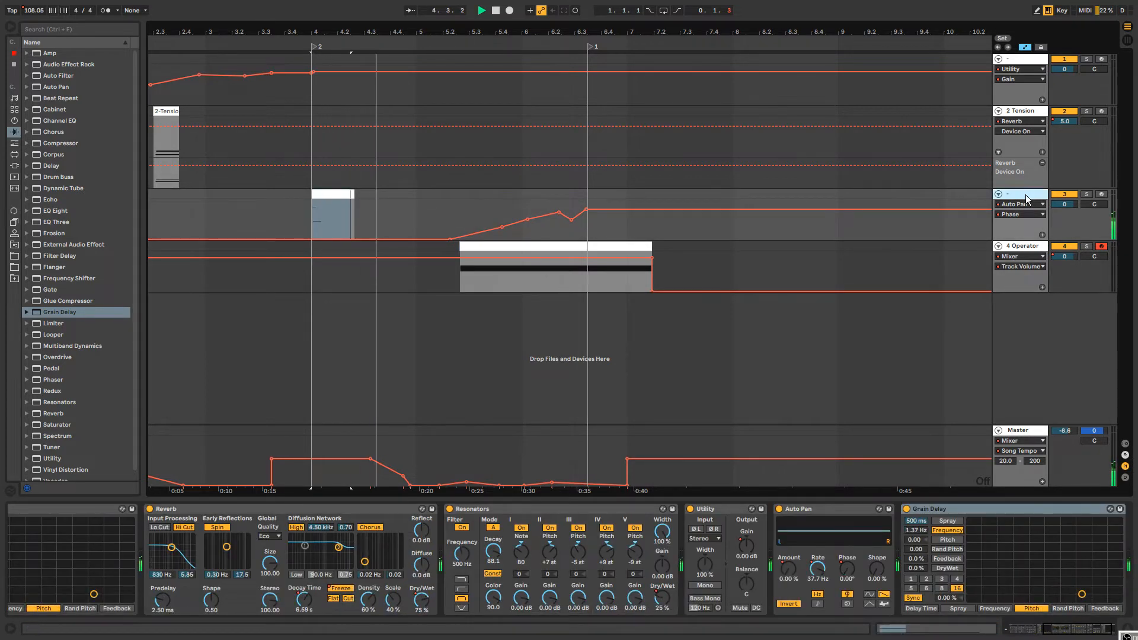
pyautogui.moveTo(916, 540); pyautogui.dragTo(916, 504)
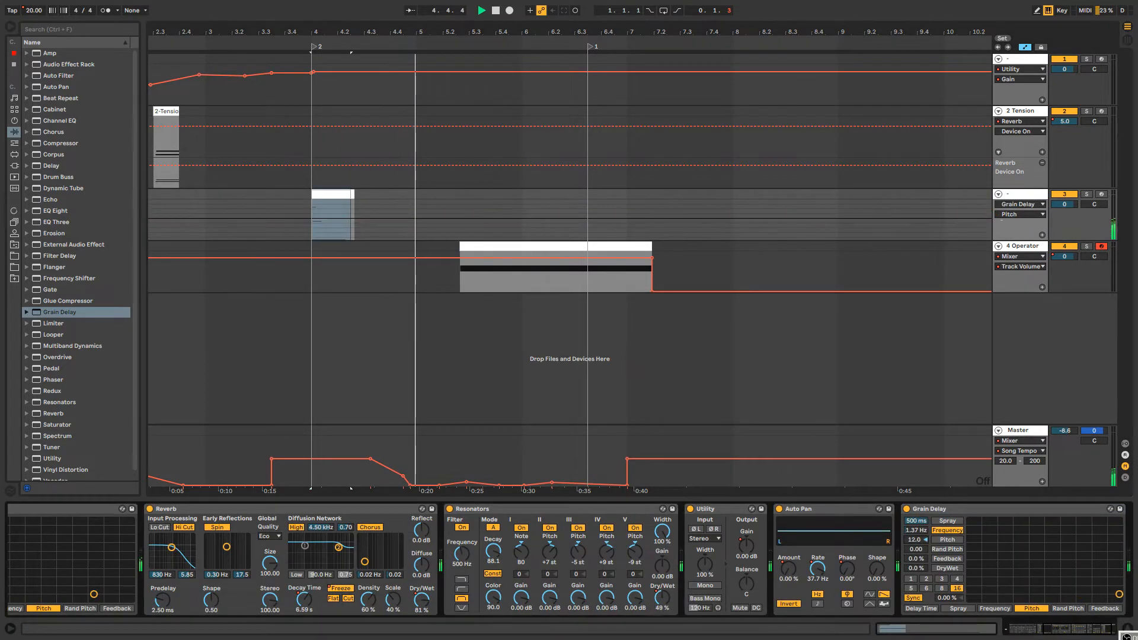
# Automate the last Grain Delay's DryWet from 0% after 5.3 to 100% at locator 1, with a low bend just after bar 6.
pyautogui.click(917, 568)
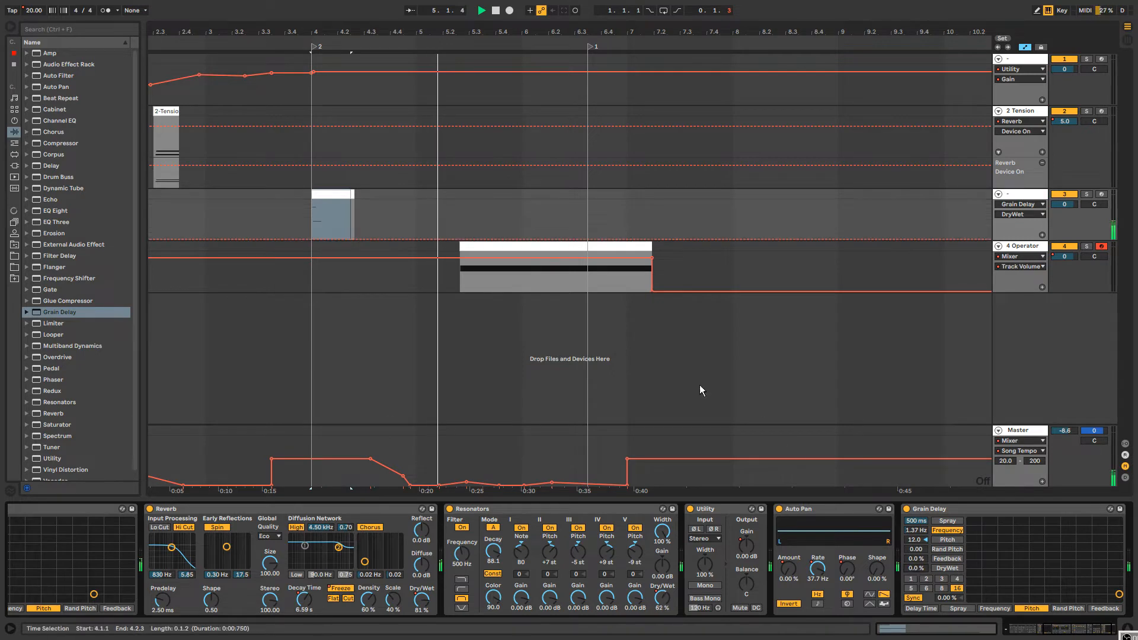
pyautogui.click(491, 241)
pyautogui.click(492, 238)
pyautogui.moveTo(492, 238); pyautogui.dragTo(587, 200)
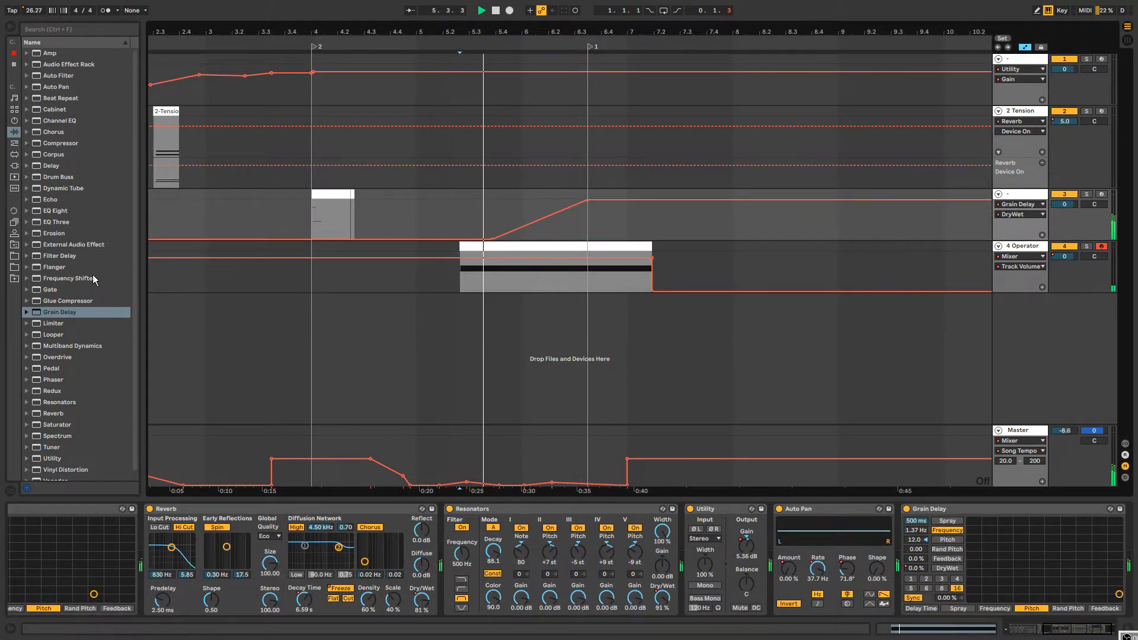
pyautogui.moveTo(529, 227)
pyautogui.mouseDown()
pyautogui.moveTo(553, 228)
pyautogui.moveTo(542, 231)
pyautogui.mouseUp()
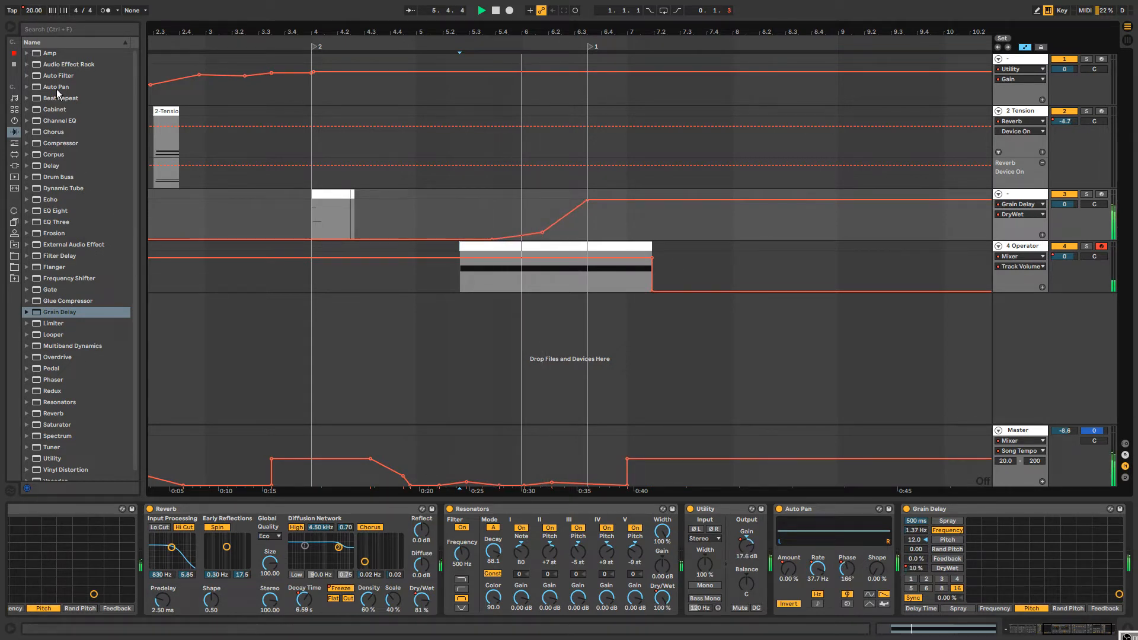
# Try to insert another Auto Pan on track 3, then cut that track's volume automation to silence at the Operator clip's end and stop playback.
pyautogui.moveTo(59, 89); pyautogui.dragTo(895, 500)
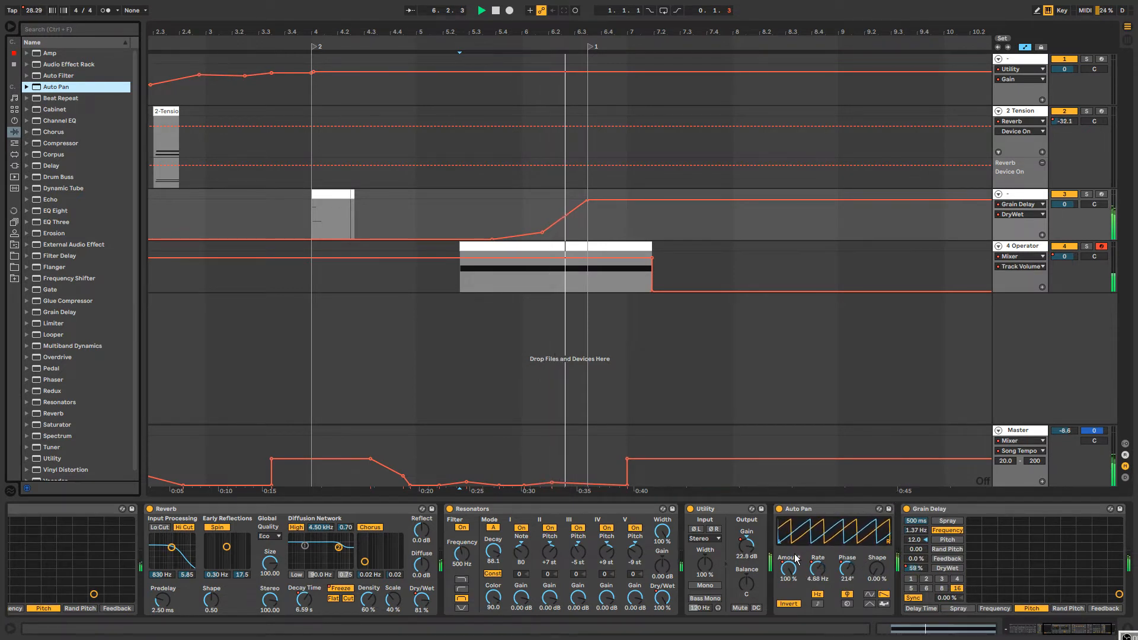
pyautogui.click(1066, 203)
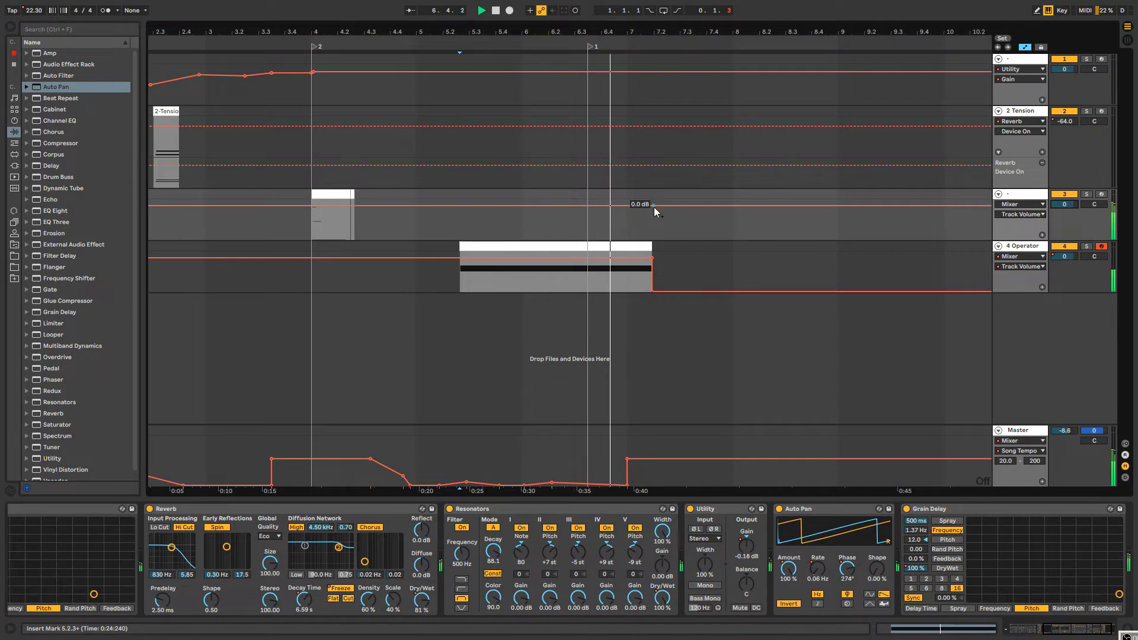
pyautogui.click(654, 205)
pyautogui.moveTo(660, 206); pyautogui.dragTo(654, 240)
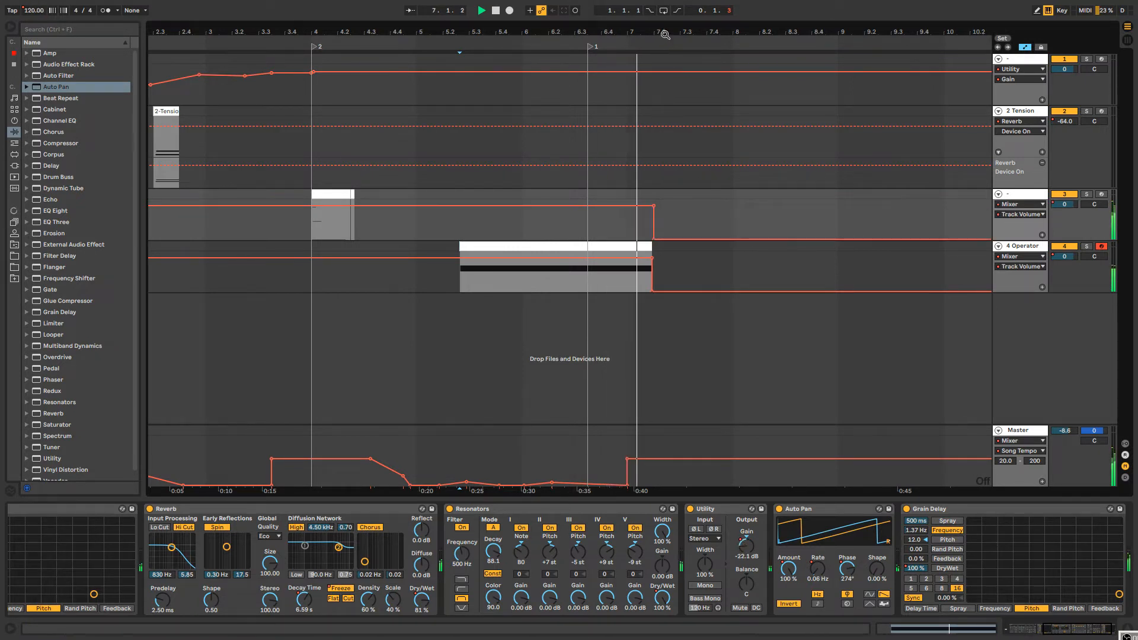
pyautogui.moveTo(665, 33); pyautogui.dragTo(557, 8)
pyautogui.press('space')
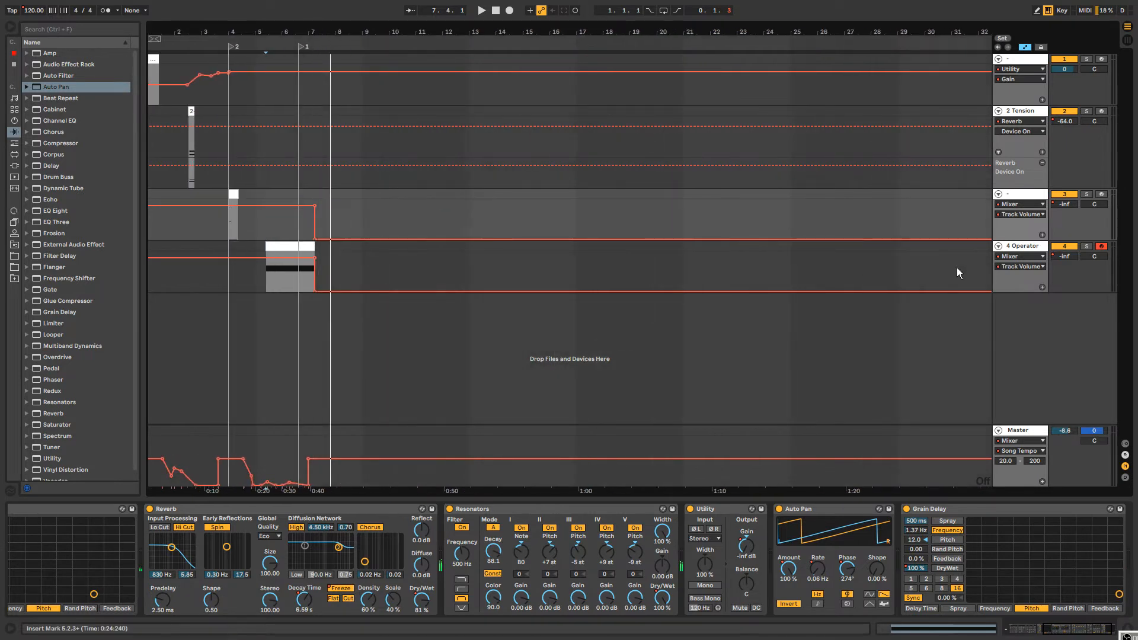
# Insert a new MIDI track below the 4 Operator track and load an Operator instrument onto it.
pyautogui.click(1026, 246)
pyautogui.hotkey('ctrl', 'shift', 't')
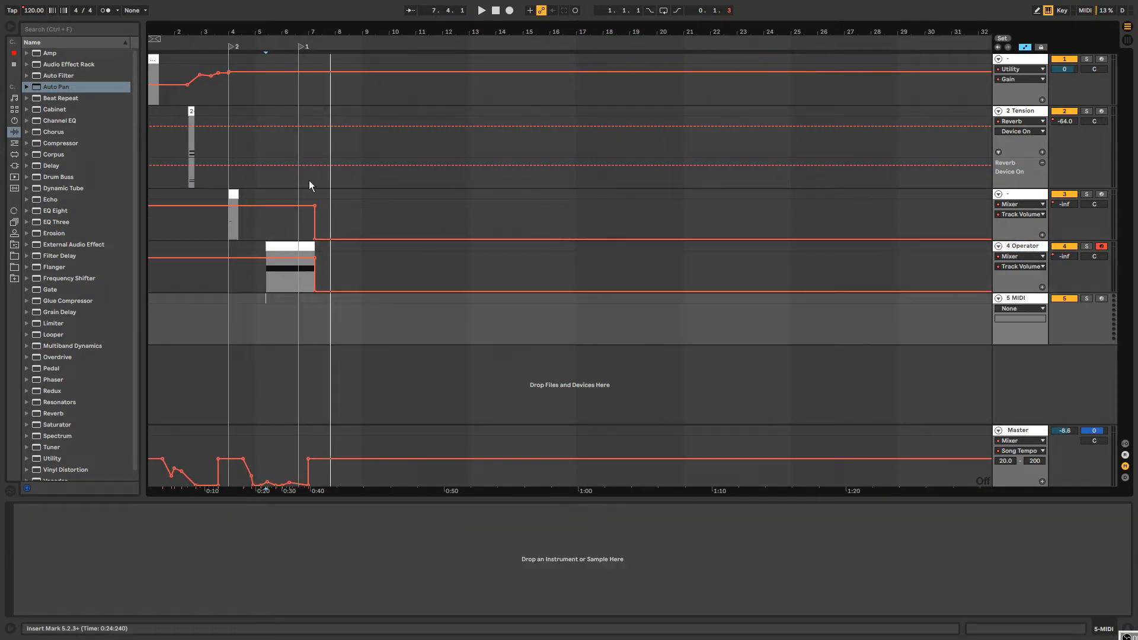
pyautogui.moveTo(325, 31); pyautogui.dragTo(577, 58)
pyautogui.click(15, 122)
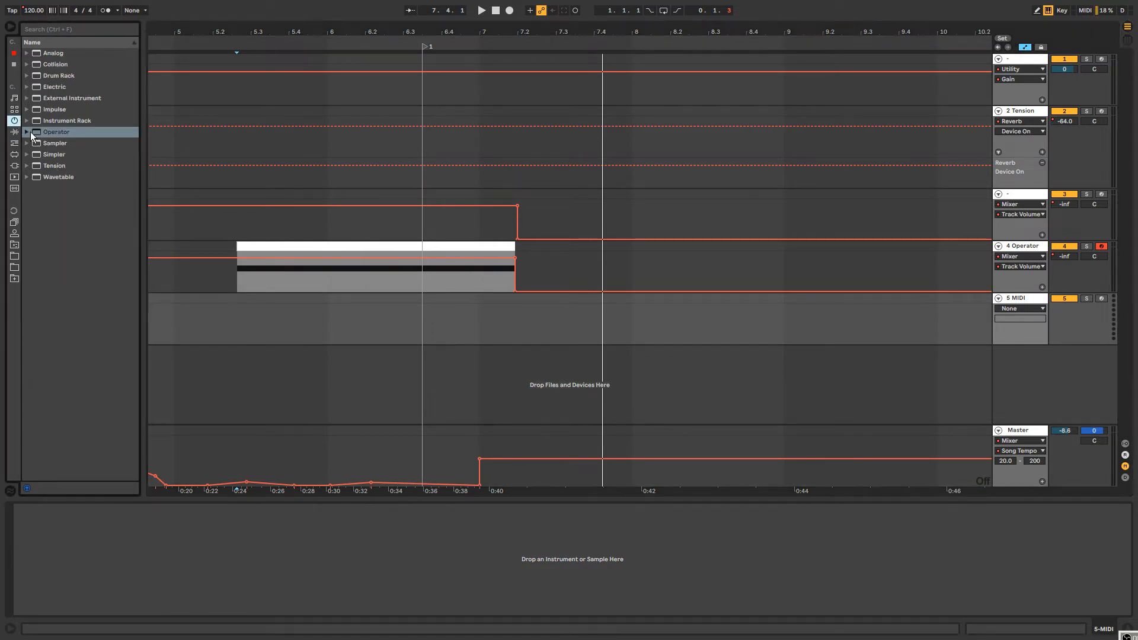
pyautogui.moveTo(518, 330); pyautogui.dragTo(515, 324)
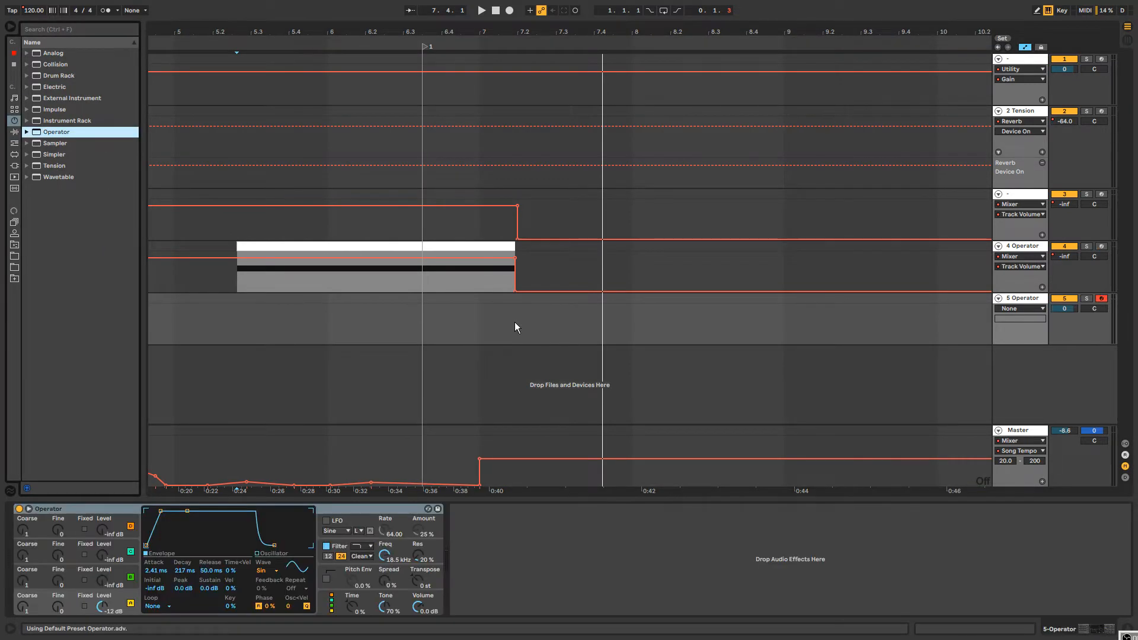
# Create an empty MIDI clip from 7.2.1 to 7.3.1 on the 5 Operator track.
pyautogui.moveTo(512, 24)
pyautogui.mouseDown()
pyautogui.moveTo(498, 166)
pyautogui.moveTo(469, 237)
pyautogui.moveTo(526, 242)
pyautogui.mouseUp()
pyautogui.press('b')
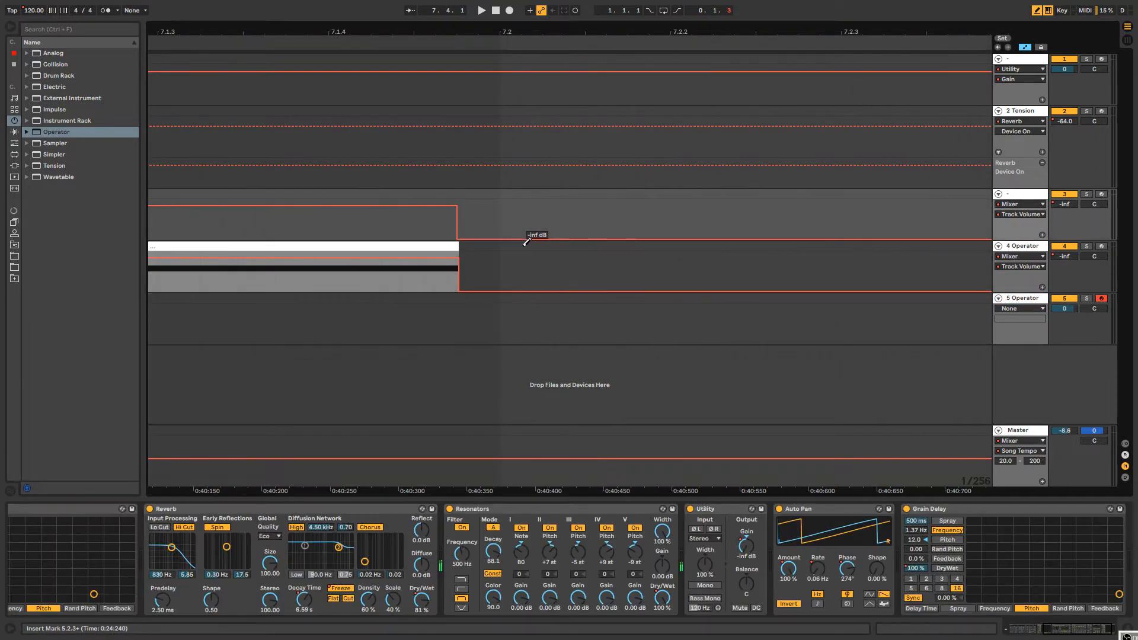
pyautogui.moveTo(507, 32); pyautogui.dragTo(536, 11)
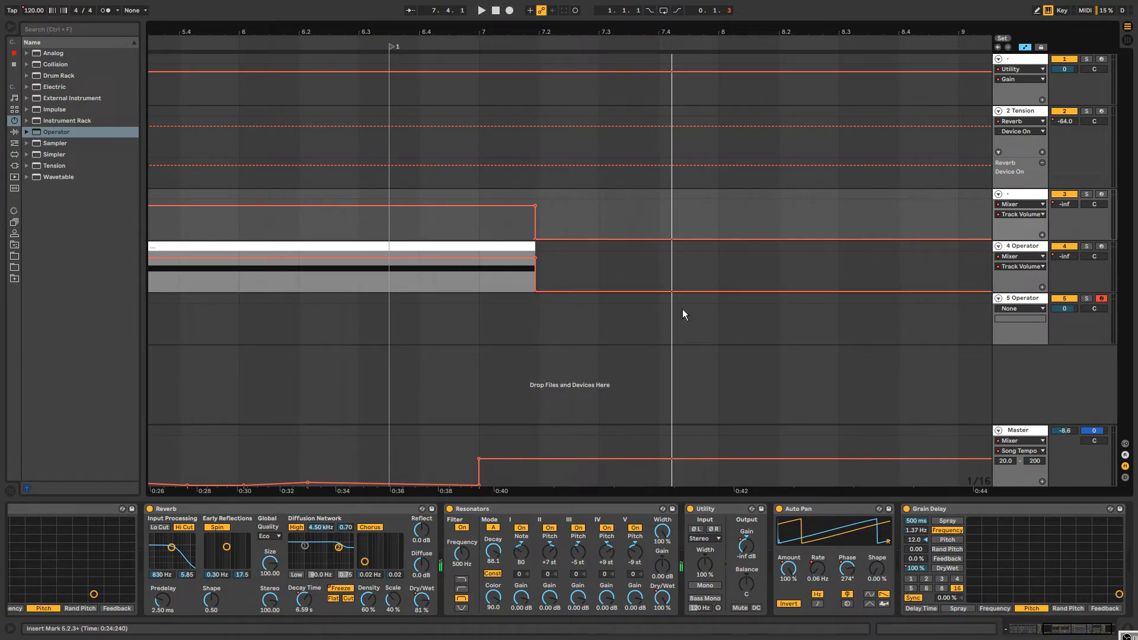
pyautogui.moveTo(539, 300); pyautogui.dragTo(599, 299)
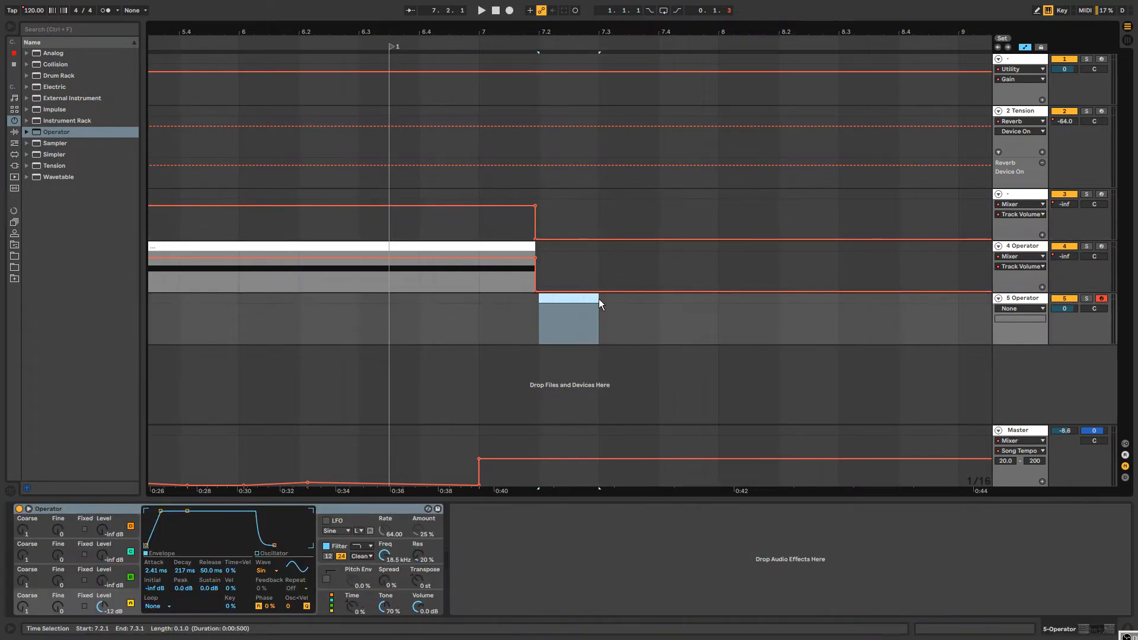
pyautogui.hotkey('ctrl', 'shift', 'm')
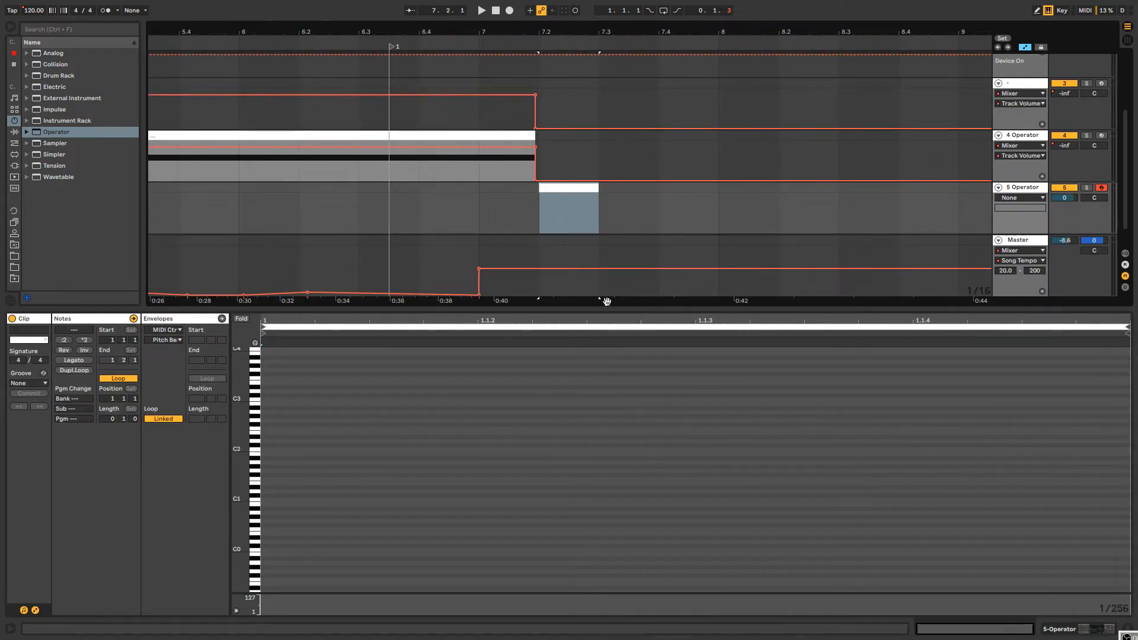
# Add a C0 note from the start of the new clip, lasting until just past 1.1.3.
pyautogui.moveTo(606, 307); pyautogui.dragTo(607, 500)
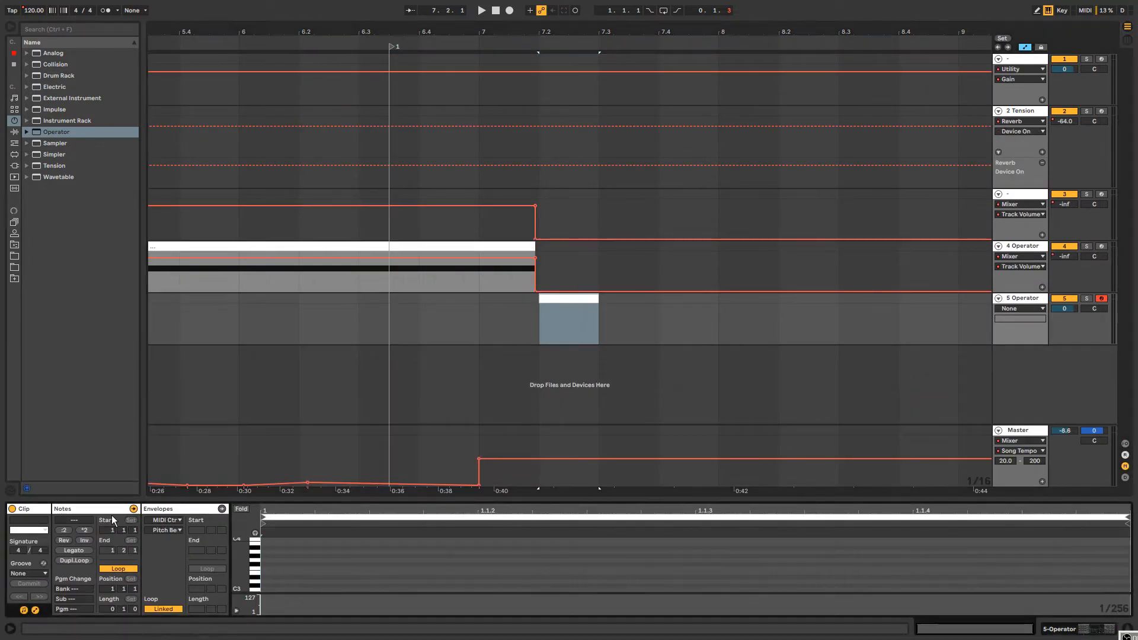
pyautogui.moveTo(297, 501); pyautogui.dragTo(297, 215)
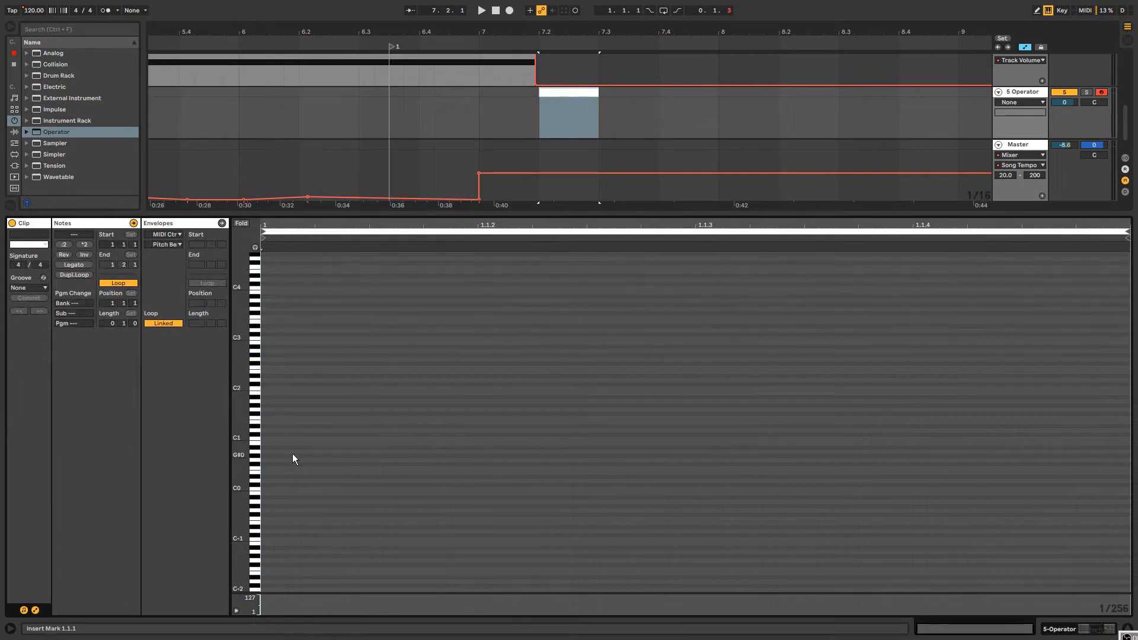
pyautogui.doubleClick(268, 535)
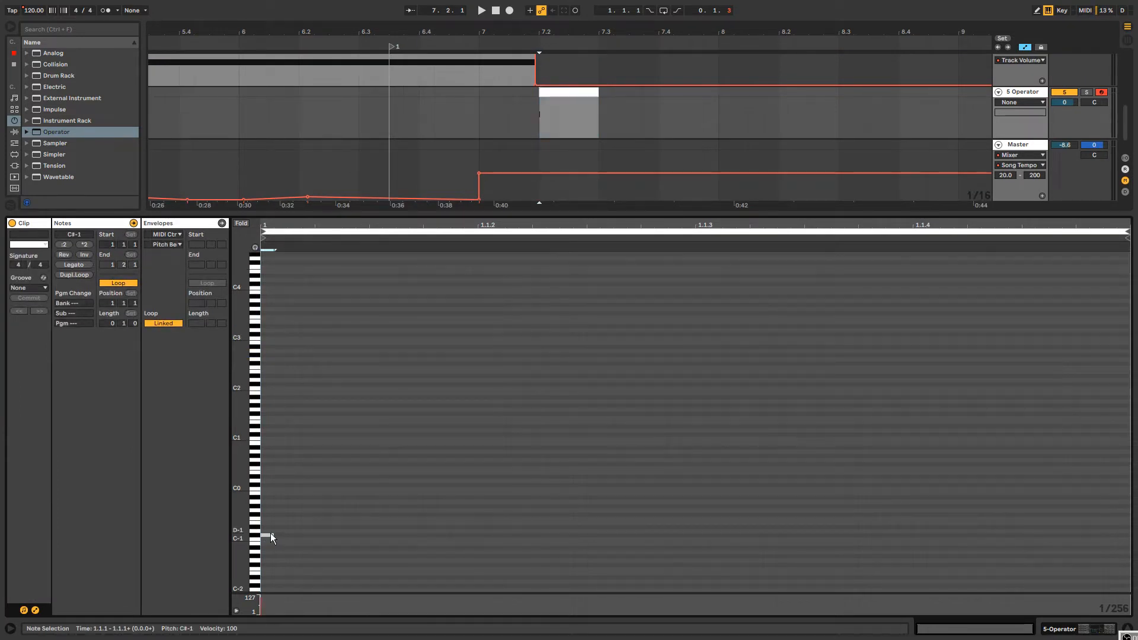
pyautogui.moveTo(265, 536); pyautogui.dragTo(737, 489)
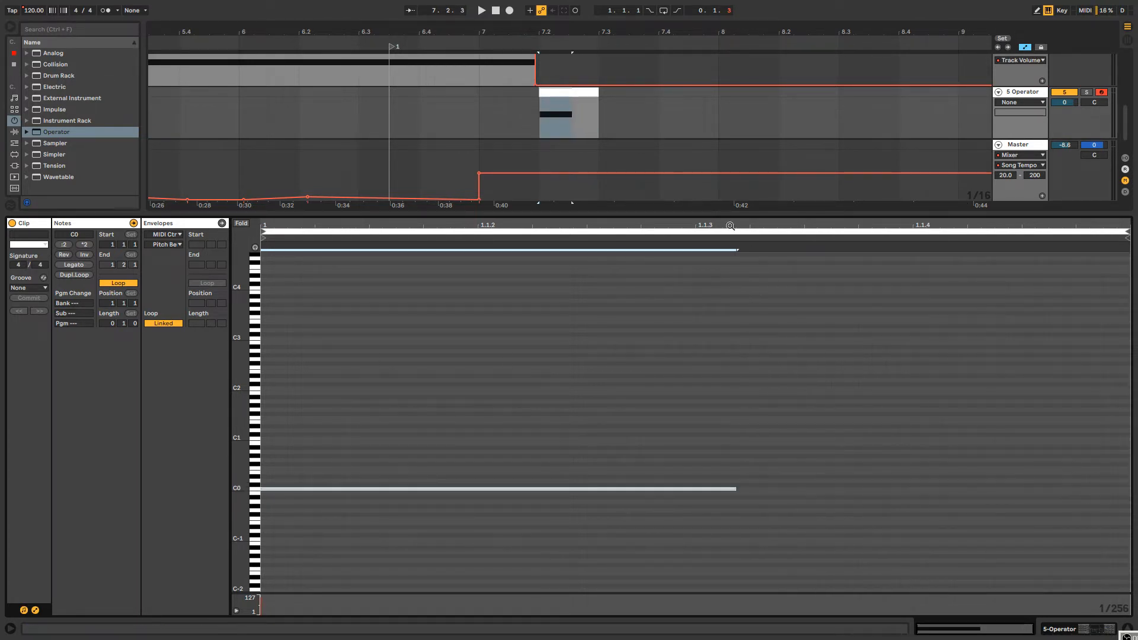
pyautogui.moveTo(720, 211); pyautogui.dragTo(720, 480)
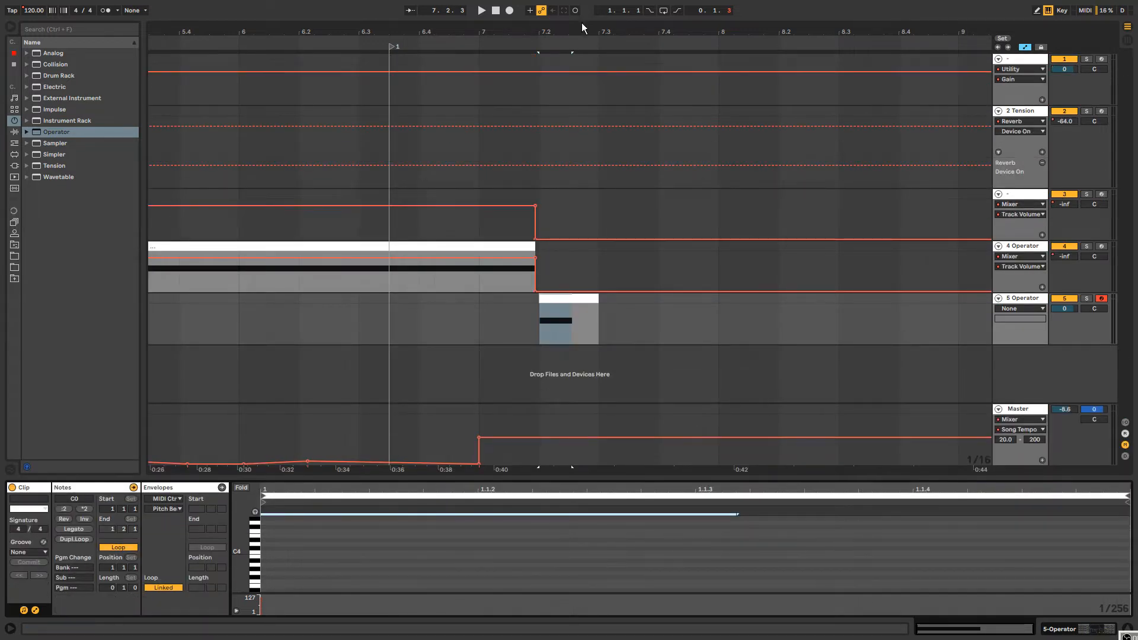
# Rename the 5 Operator track to BASS and disarm it for recording.
pyautogui.moveTo(580, 32); pyautogui.dragTo(581, 36)
pyautogui.click(1012, 300)
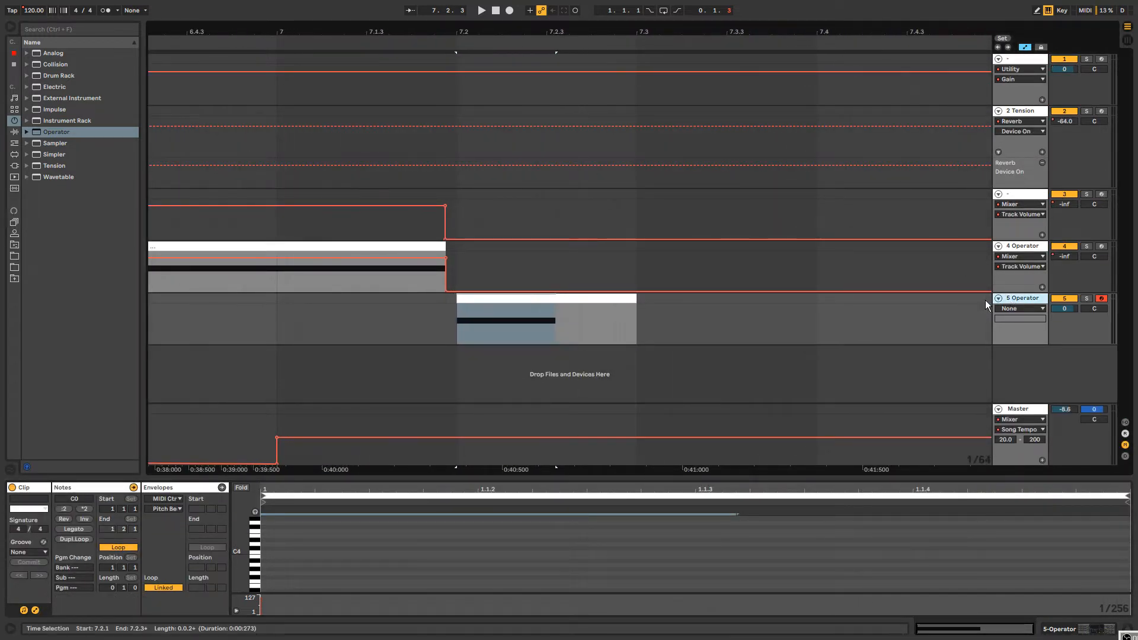
pyautogui.hotkey('ctrl', 'r')
pyautogui.write('BASS')
pyautogui.press('Return')
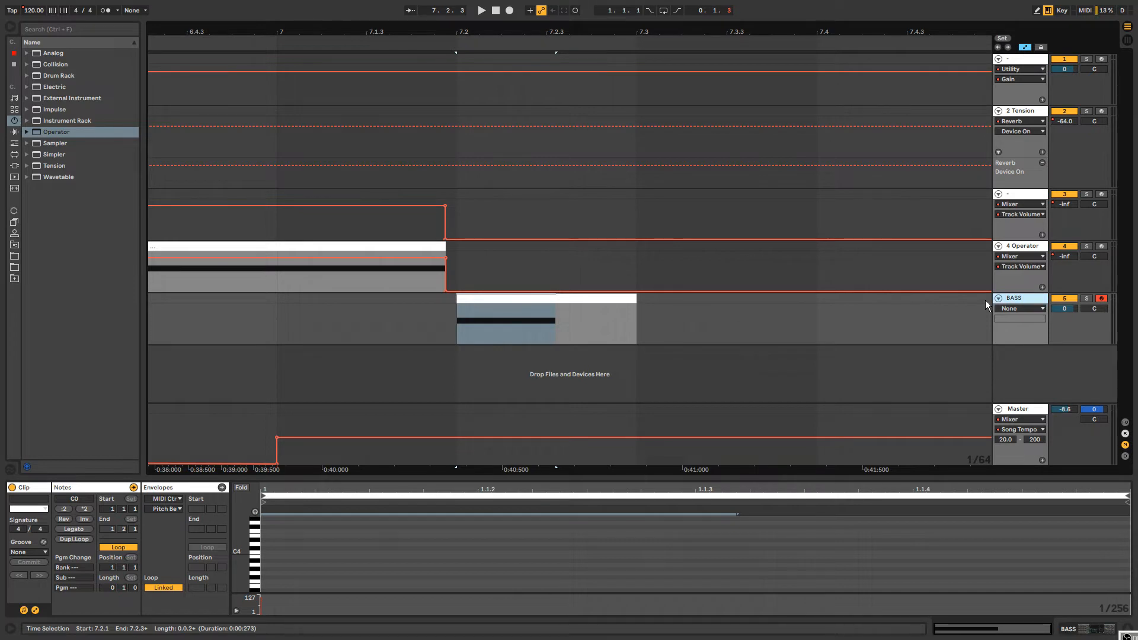
pyautogui.click(1100, 299)
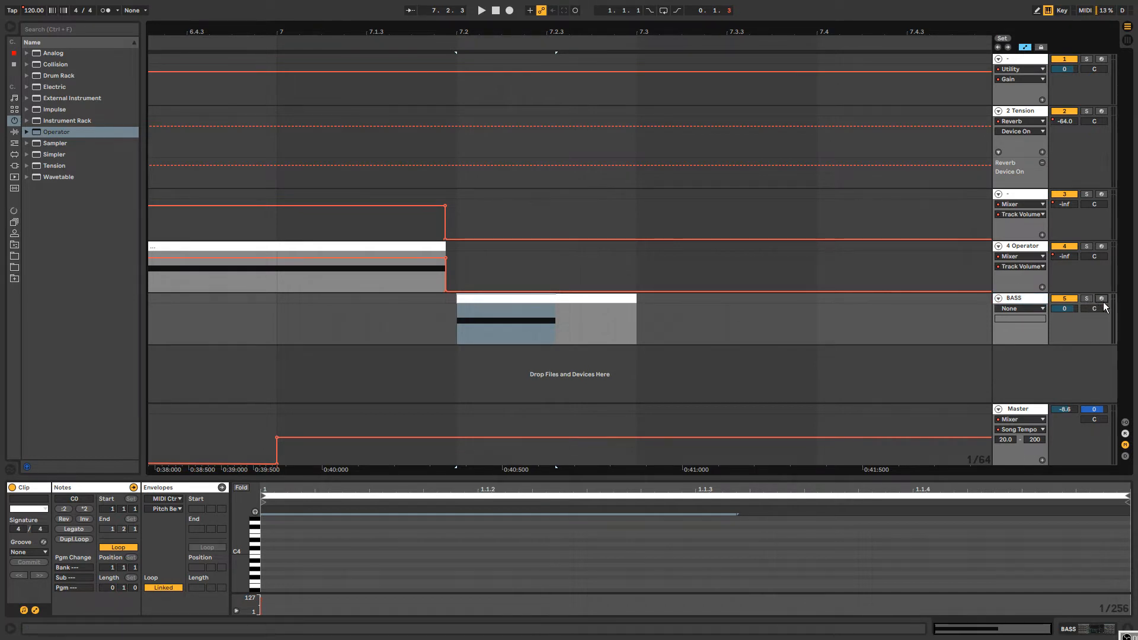
# Audition the BASS clip, then add an Overdrive effect after the track's Operator instrument.
pyautogui.click(1030, 296)
pyautogui.press('space')
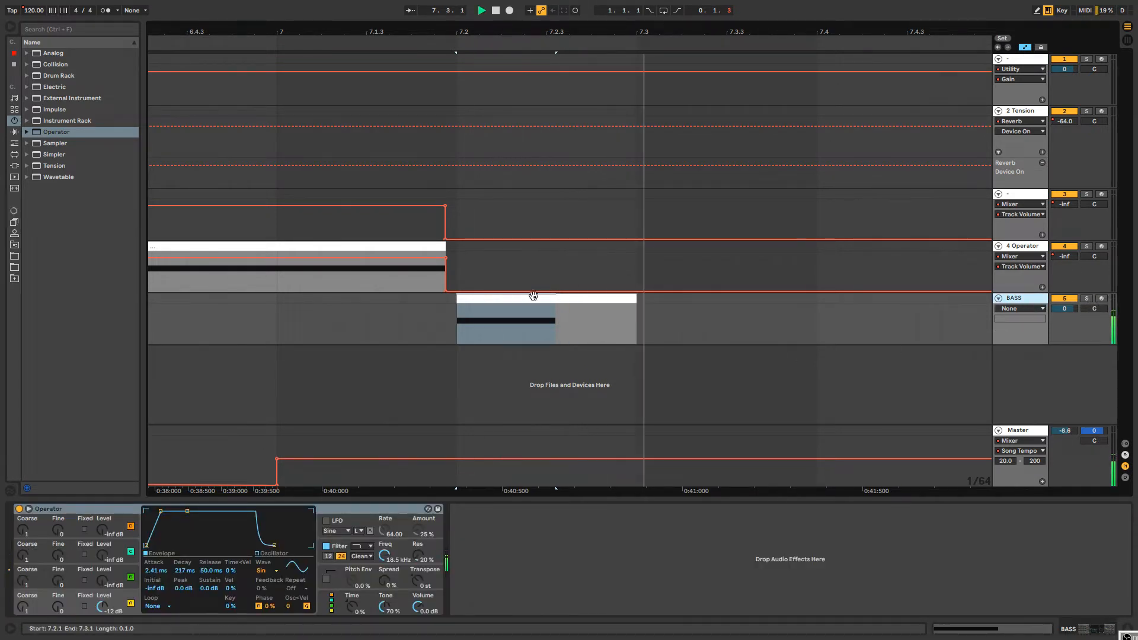
pyautogui.click(15, 132)
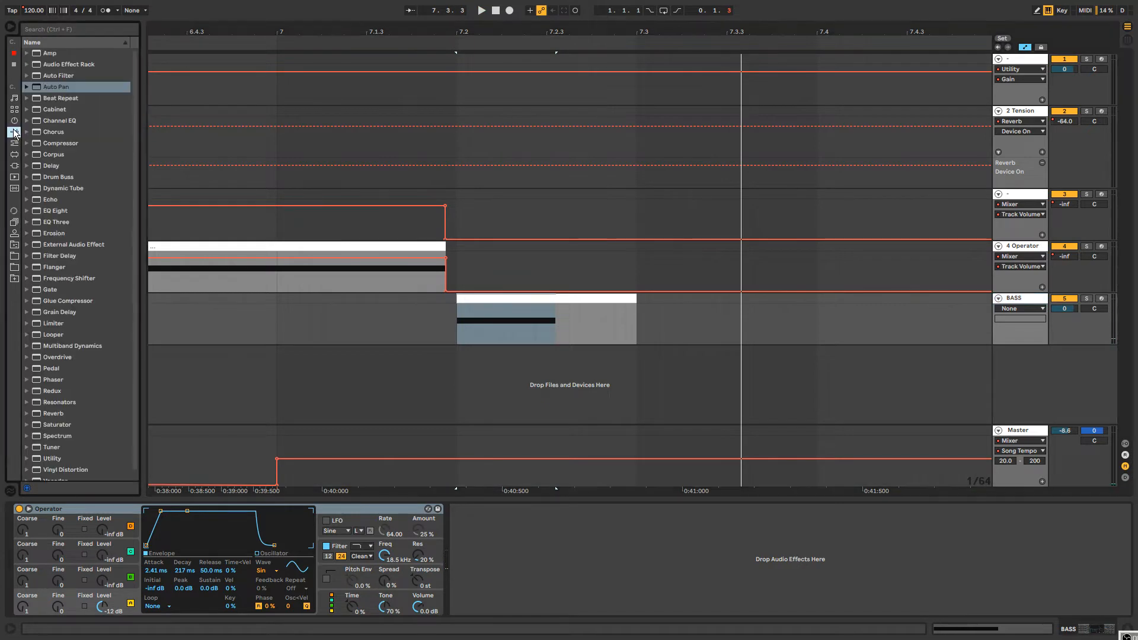
pyautogui.scroll(-1, 75, 307)
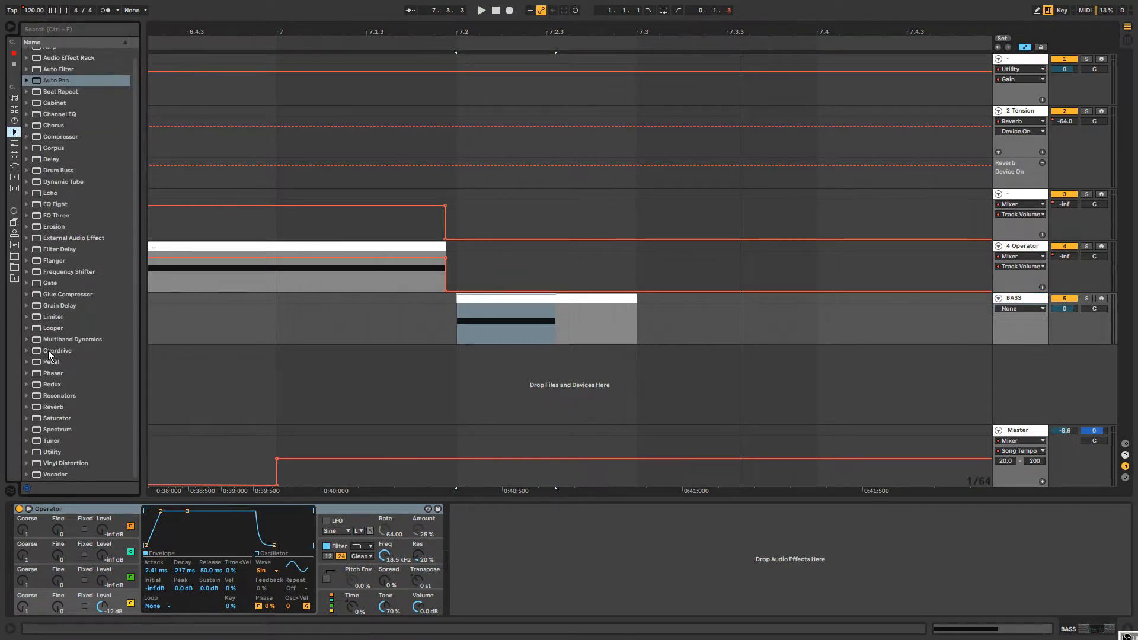
pyautogui.moveTo(48, 352); pyautogui.dragTo(326, 348)
pyautogui.moveTo(521, 298); pyautogui.dragTo(517, 304)
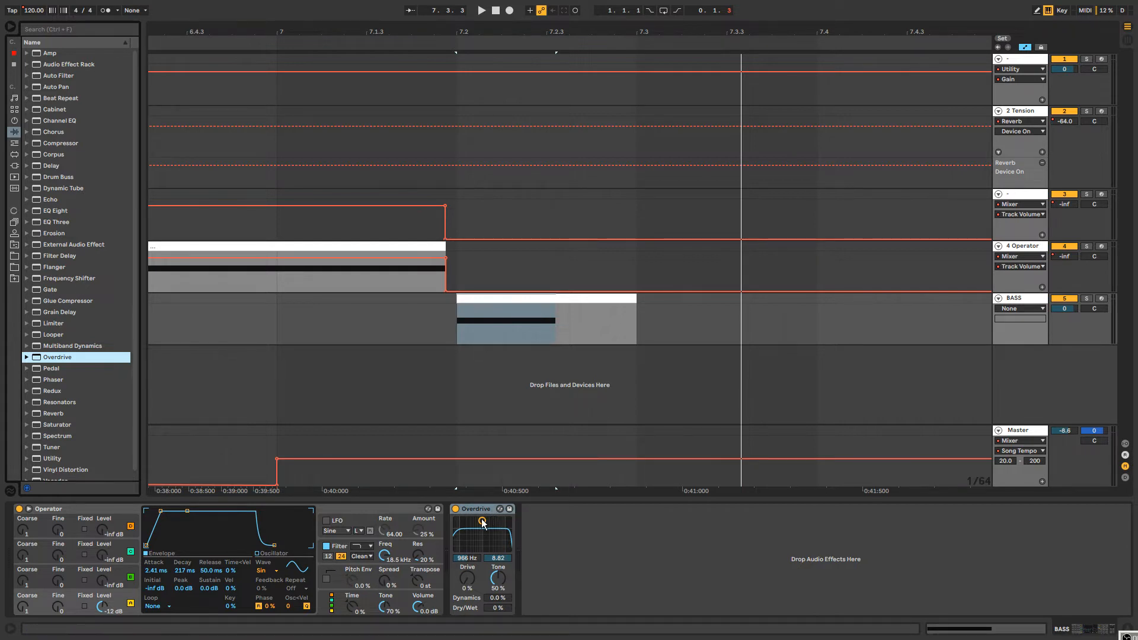
# Try moving Overdrive's filter band to 5.04 kHz with a bandwidth of 7.94 while auditioning the BASS clip.
pyautogui.moveTo(483, 521); pyautogui.dragTo(504, 535)
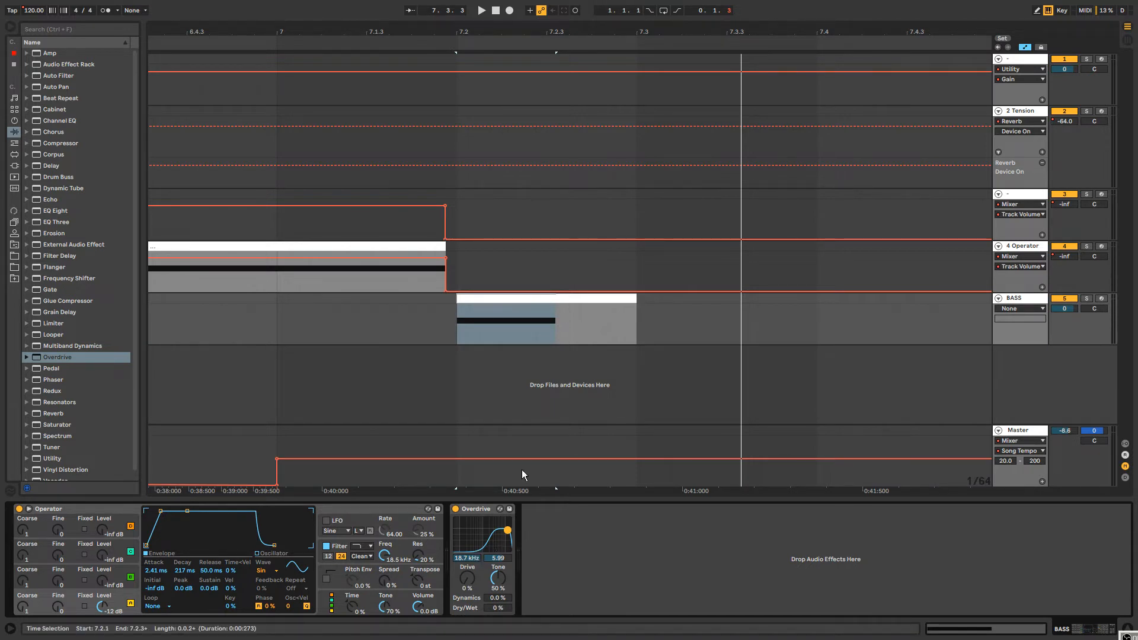
pyautogui.click(533, 296)
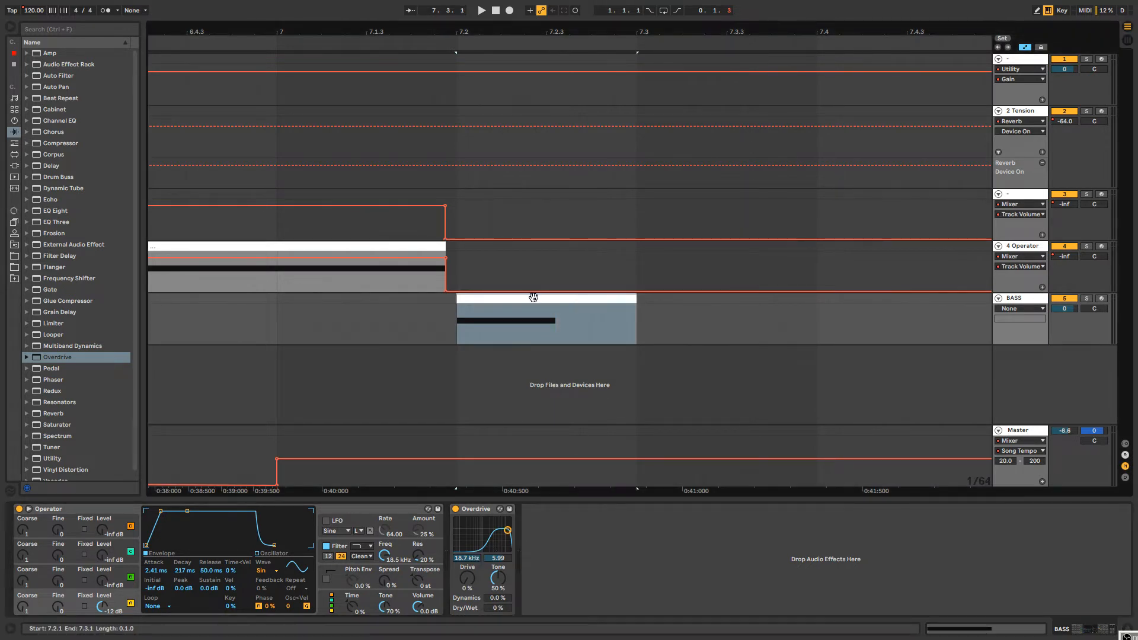
pyautogui.press('space')
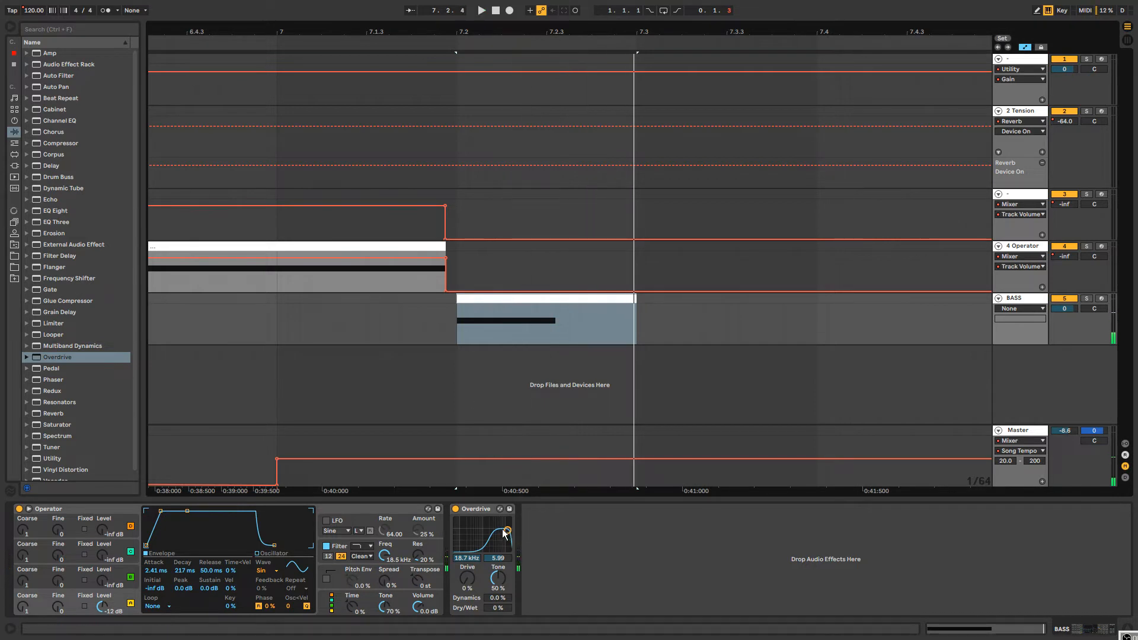
pyautogui.moveTo(504, 533); pyautogui.dragTo(497, 532)
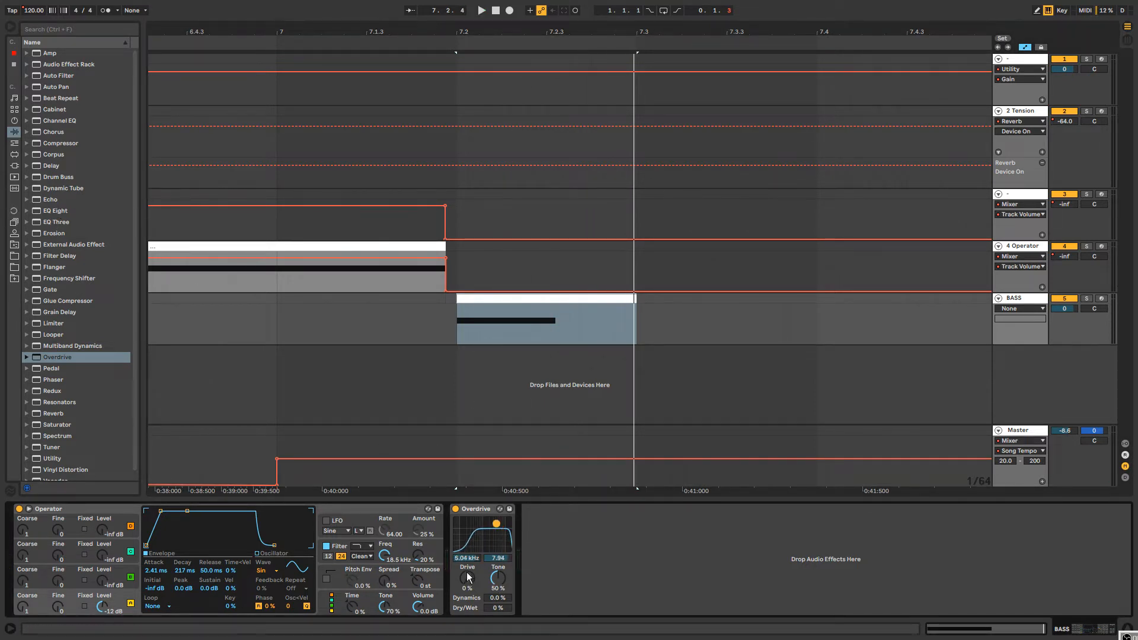
# Set Overdrive's Drive and Dry/Wet to 100 % and its filter to 173 Hz with bandwidth 3.16, auditioning the clip.
pyautogui.moveTo(468, 577); pyautogui.dragTo(468, 563)
pyautogui.moveTo(498, 608); pyautogui.dragTo(467, 539)
pyautogui.press('space')
pyautogui.press('space')
pyautogui.press('space')
pyautogui.press('space')
pyautogui.press('space')
pyautogui.press('space')
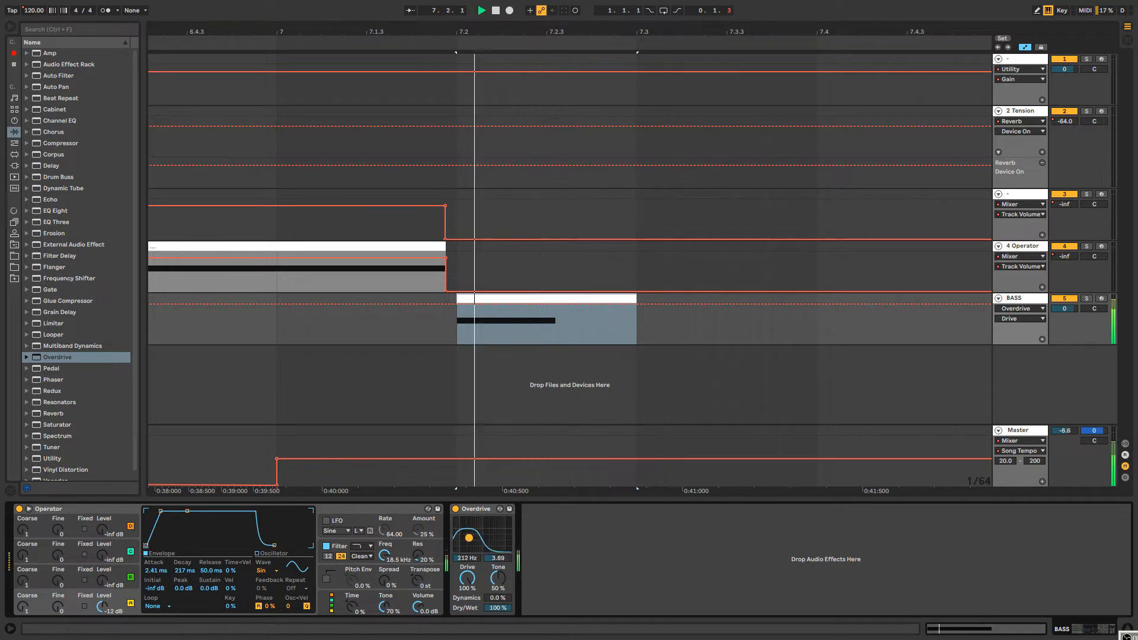
pyautogui.press('space')
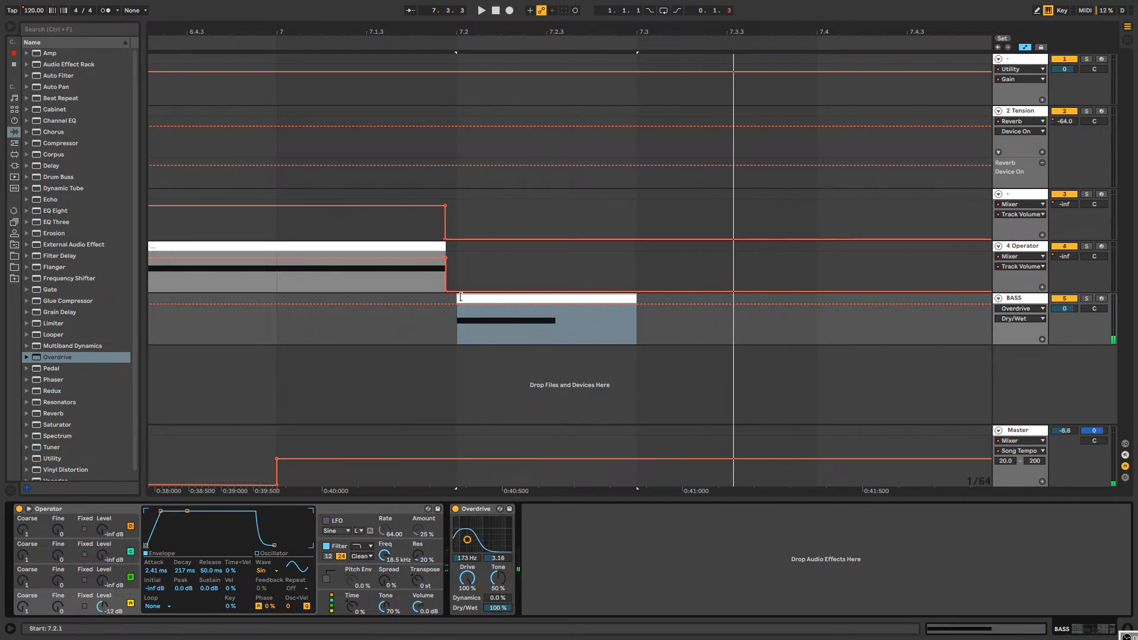
# Automate Overdrive's Dry/Wet to dip early in the BASS clip and return to 100 %, and audition it.
pyautogui.moveTo(474, 304)
pyautogui.mouseDown()
pyautogui.moveTo(478, 335)
pyautogui.moveTo(502, 304)
pyautogui.mouseUp()
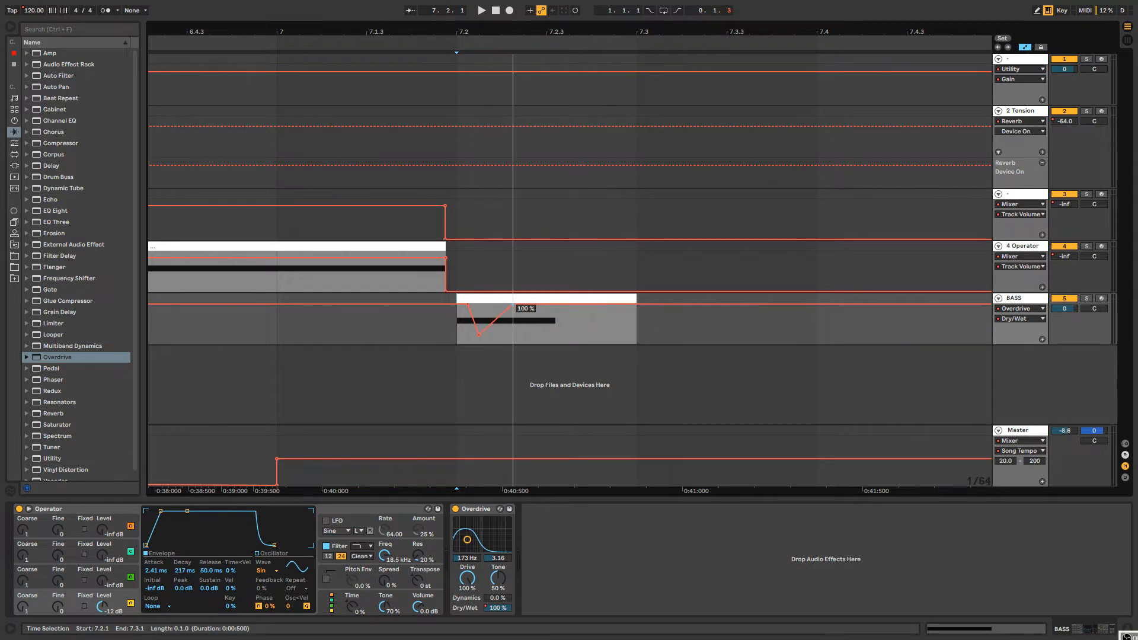
pyautogui.click(449, 322)
pyautogui.press('space')
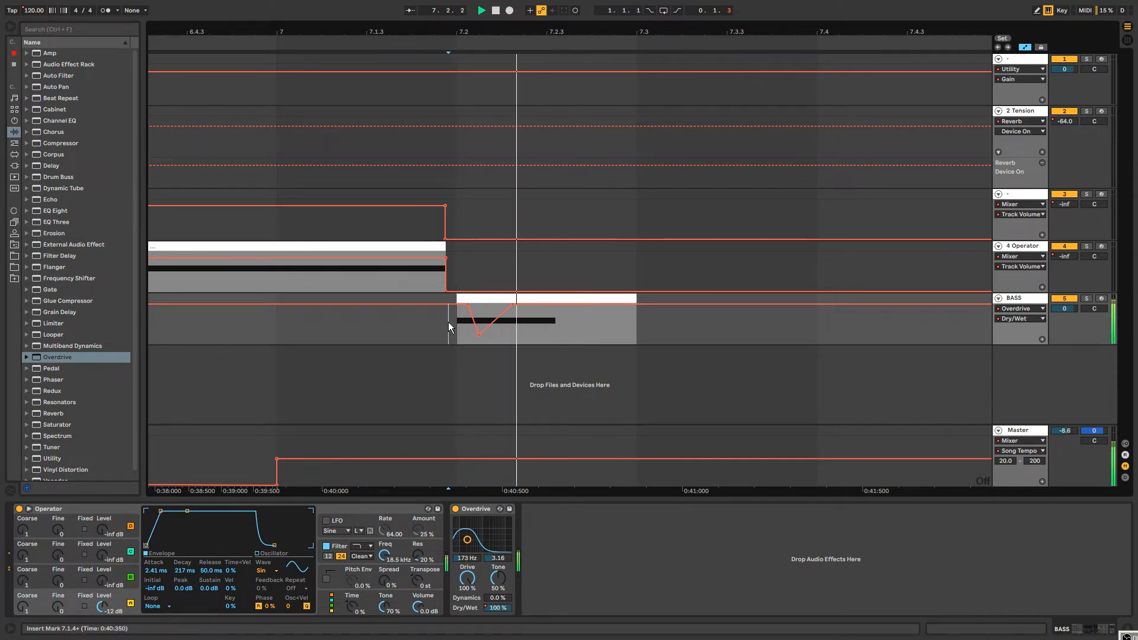
pyautogui.press('space')
# Reshape the Dry/Wet automation to fall to 0 % after its peak and drop sharply at the clip's start.
pyautogui.moveTo(531, 304); pyautogui.dragTo(529, 344)
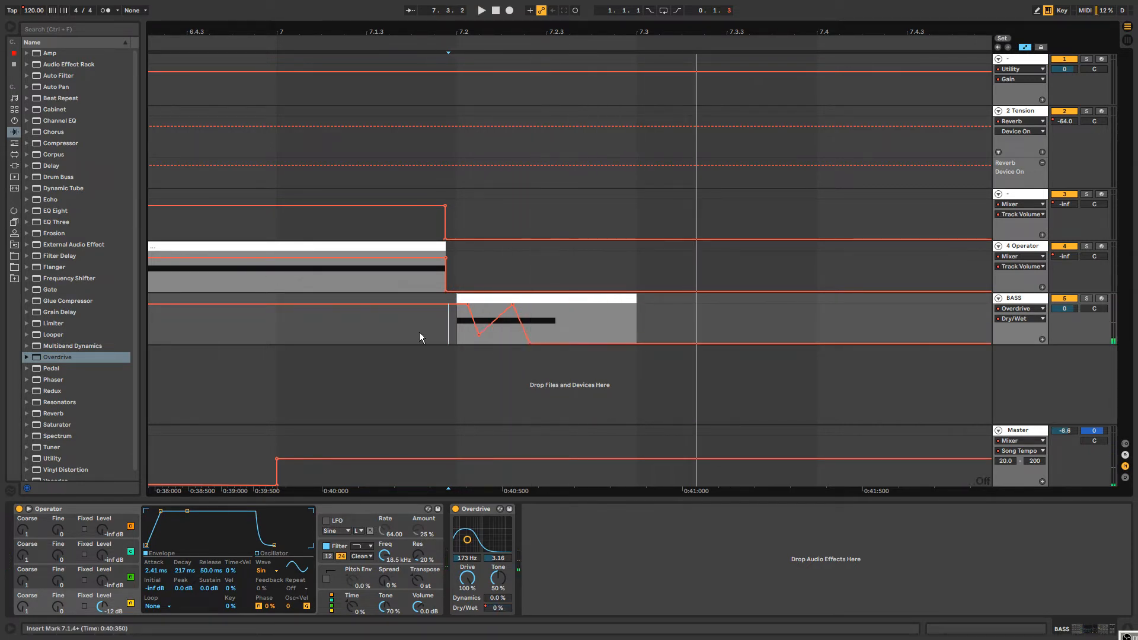
pyautogui.click(441, 324)
pyautogui.press('space')
pyautogui.press('space')
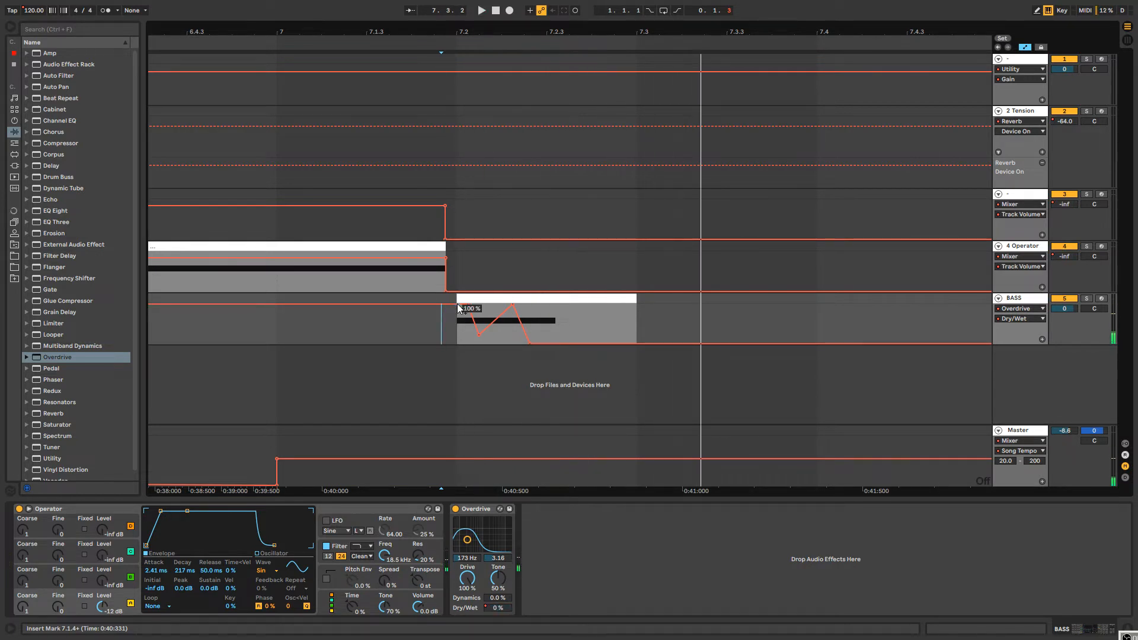
pyautogui.moveTo(458, 308); pyautogui.dragTo(460, 331)
# Play the BASS clip and set Operator's envelope to 0.00 ms attack, 193 ms decay and -18 dB sustain.
pyautogui.press('space')
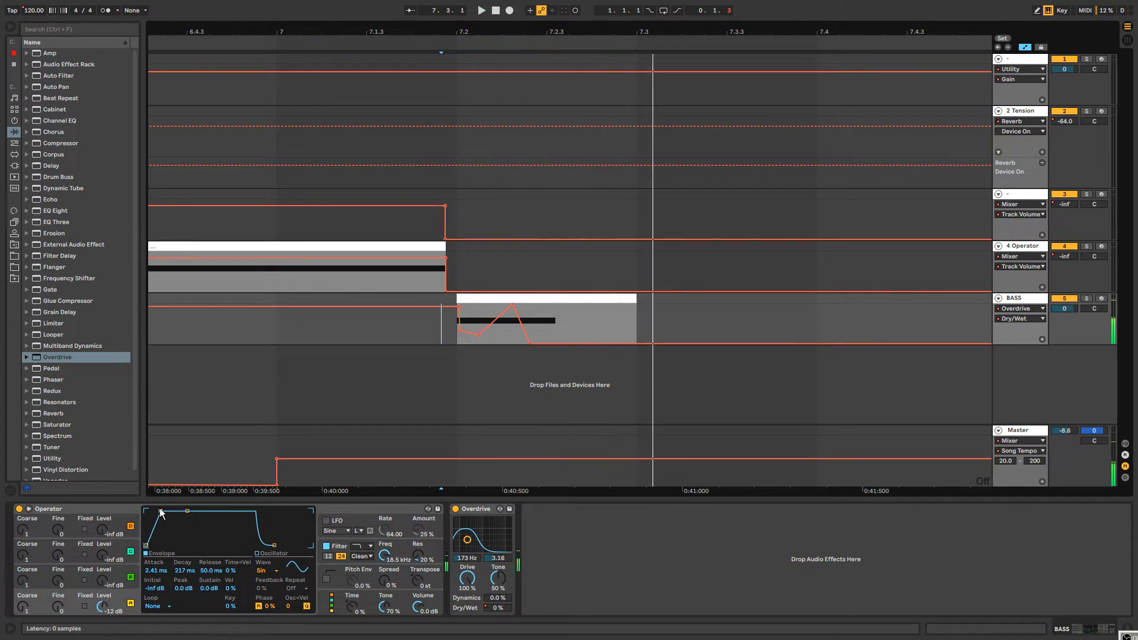
pyautogui.moveTo(161, 513)
pyautogui.mouseDown()
pyautogui.moveTo(150, 514)
pyautogui.moveTo(172, 526)
pyautogui.mouseUp()
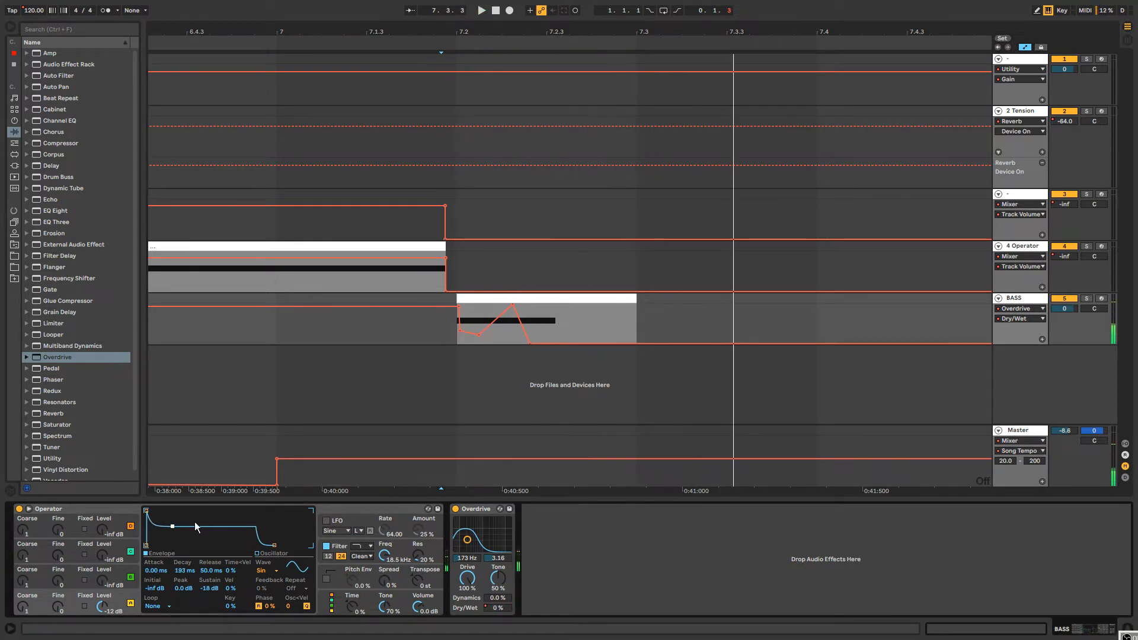
# Automate Overdrive's Dynamics to rise from 0 % to 100 % across the BASS note, and audition the result.
pyautogui.click(481, 598)
pyautogui.click(467, 343)
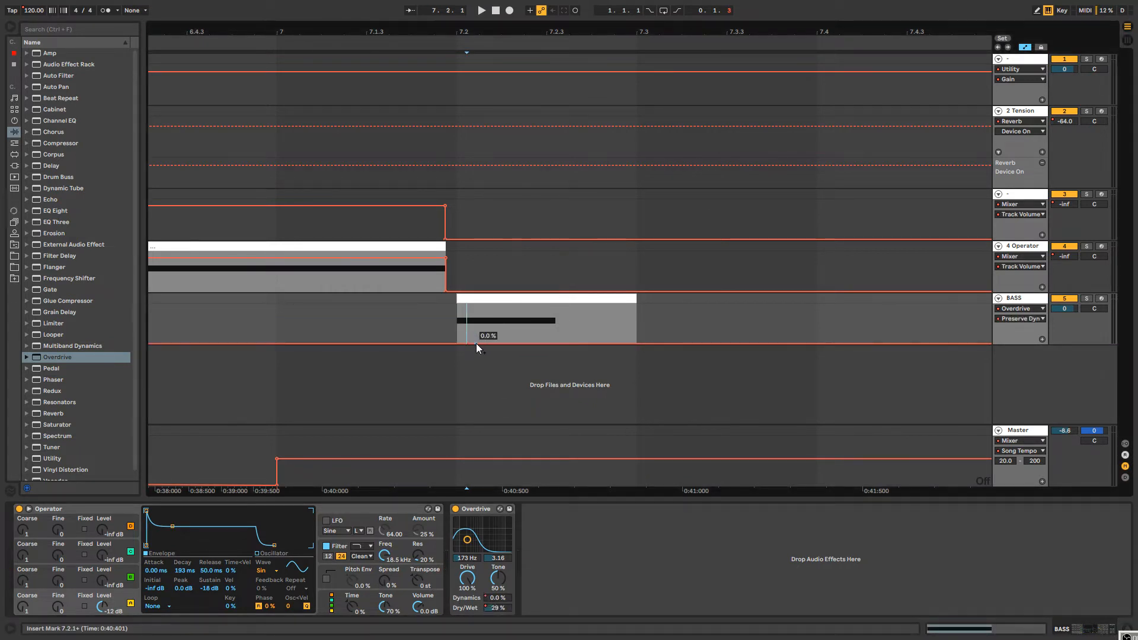
pyautogui.moveTo(476, 343); pyautogui.dragTo(528, 304)
pyautogui.click(508, 293)
pyautogui.press('space')
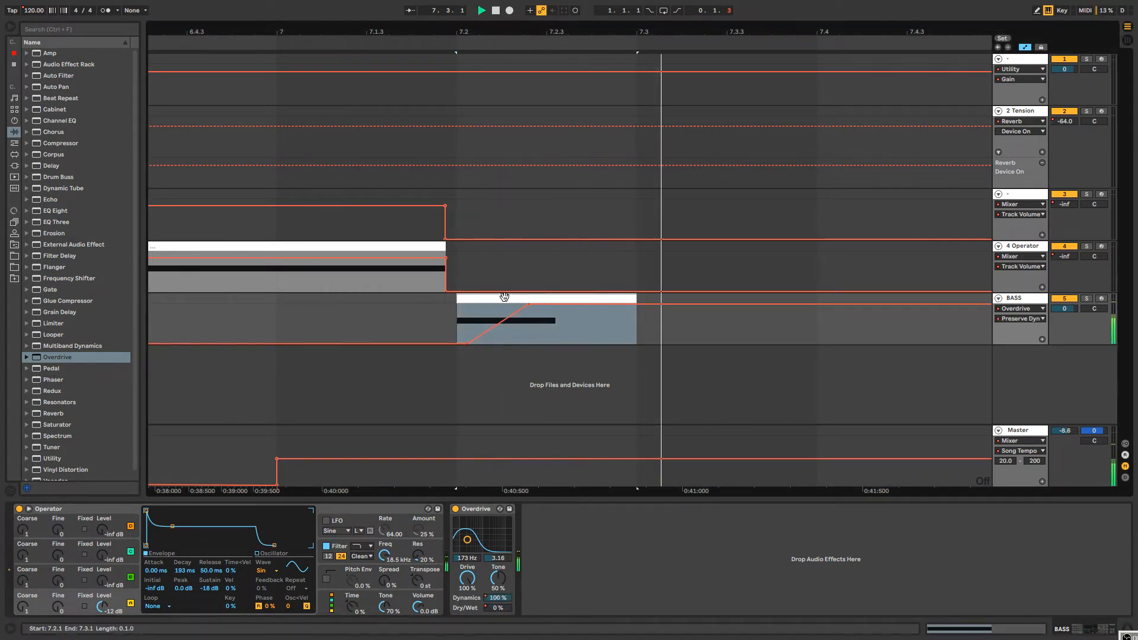
pyautogui.click(434, 320)
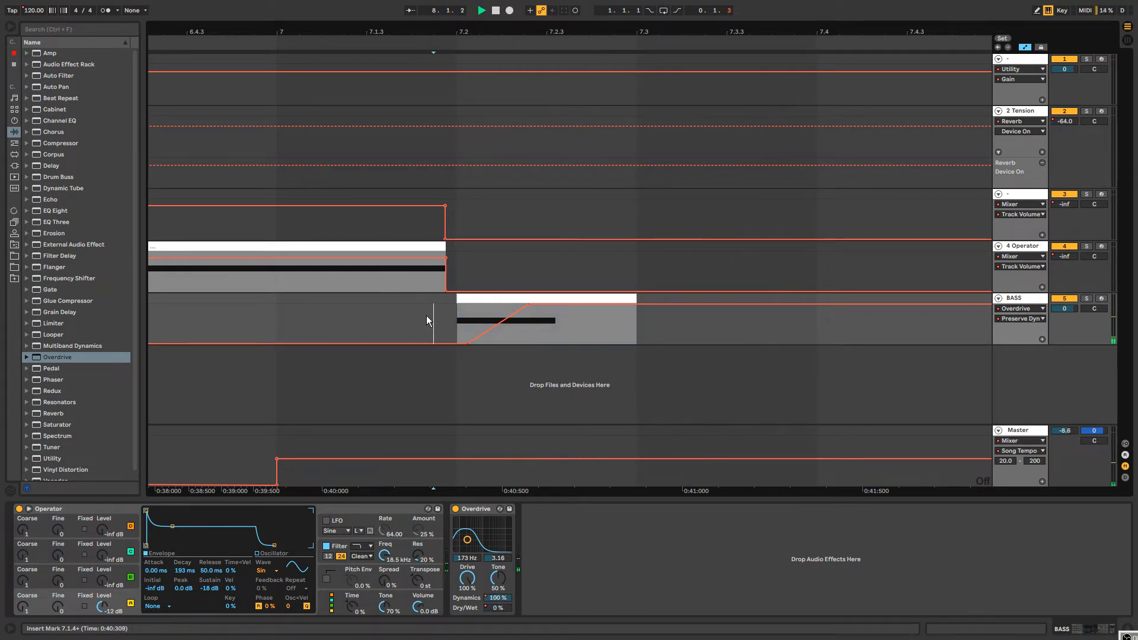
pyautogui.press('space')
# Add a Redux effect after Overdrive on the BASS track and enable its bit reduction.
pyautogui.moveTo(54, 393); pyautogui.dragTo(558, 544)
pyautogui.click(560, 540)
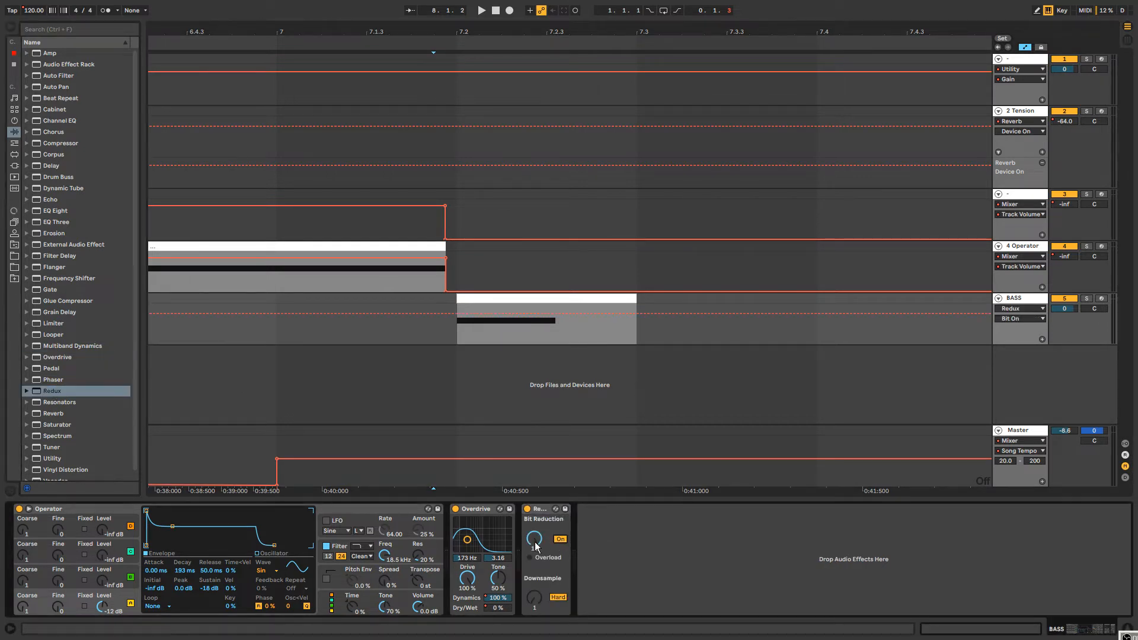
# Set Redux's bit reduction to 6 and place it inside a new D<>W Audio Effect Rack's Wet chain after Overdrive.
pyautogui.press('space')
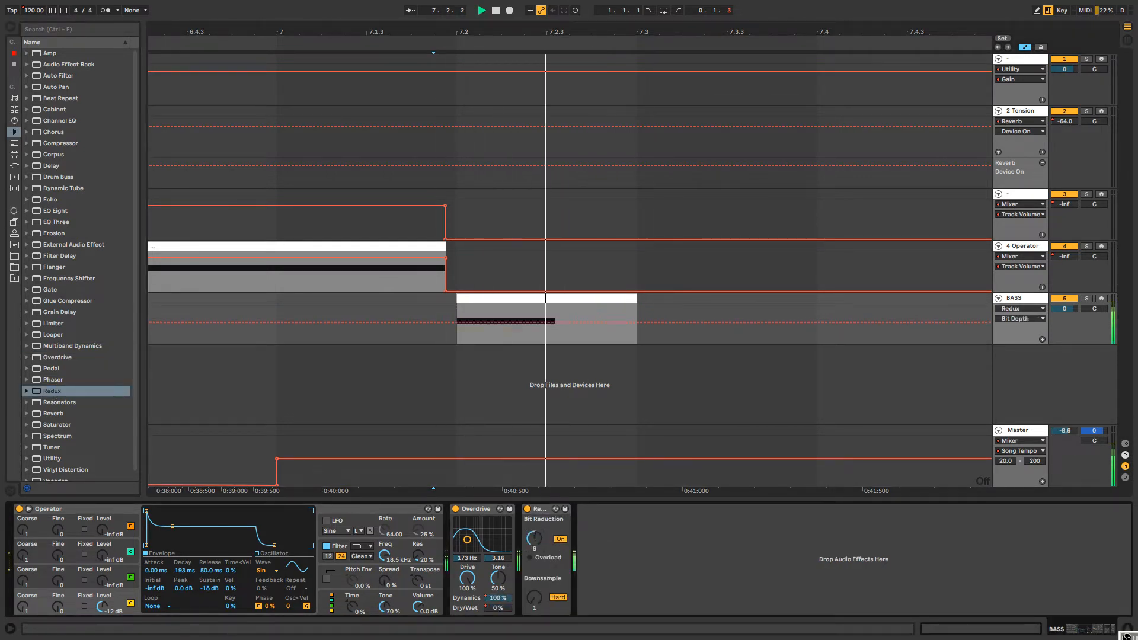
pyautogui.click(70, 68)
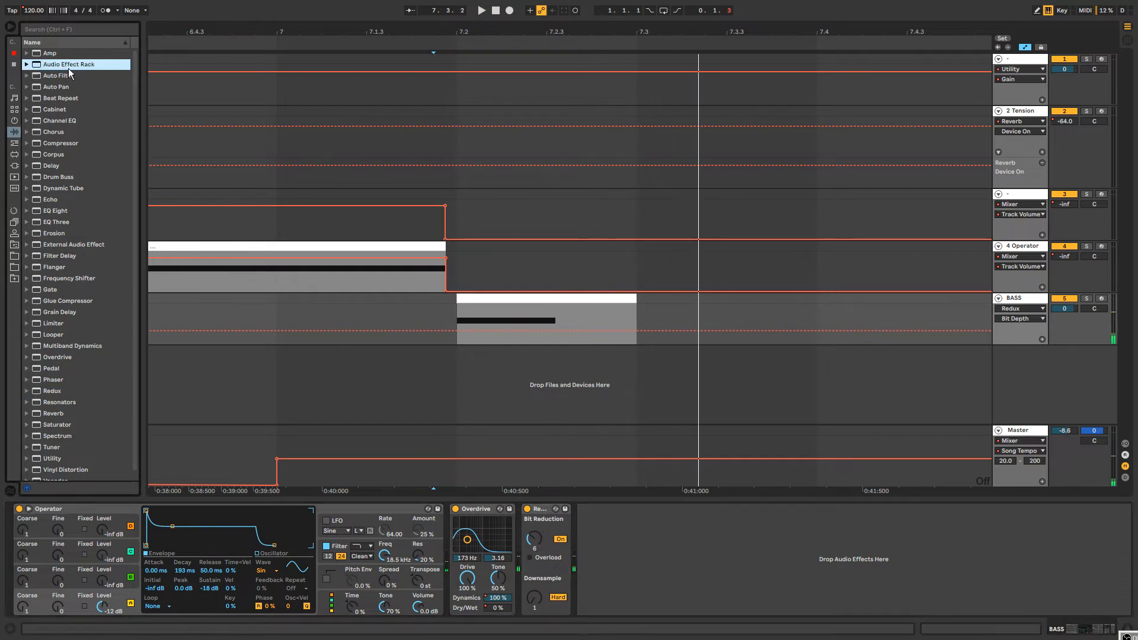
pyautogui.moveTo(467, 458); pyautogui.dragTo(515, 512)
pyautogui.moveTo(551, 575); pyautogui.dragTo(601, 611)
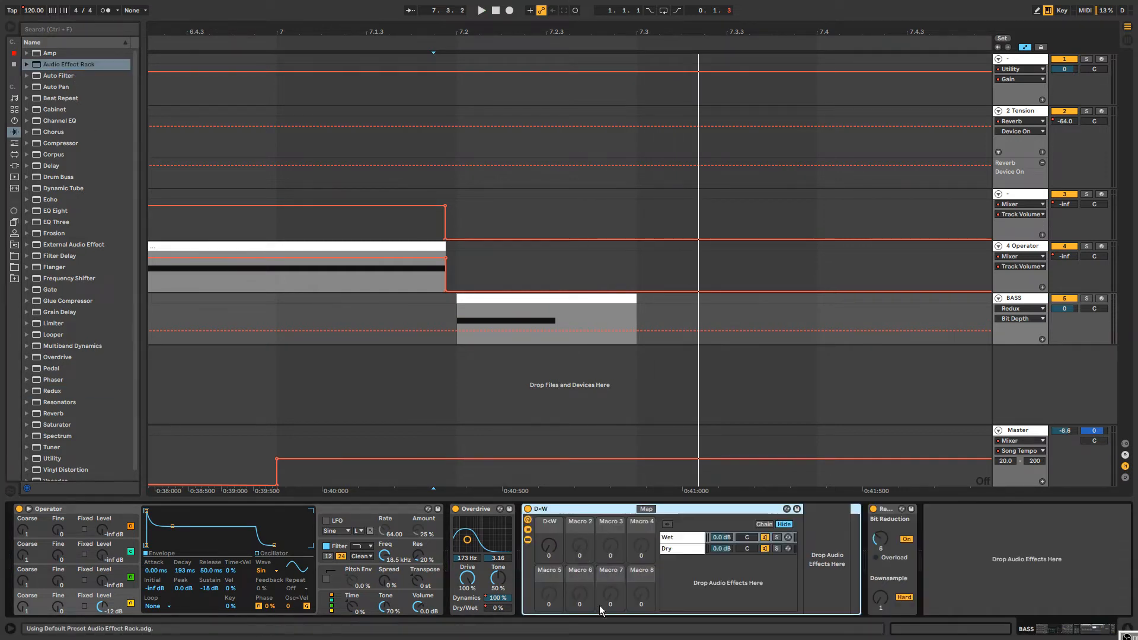
pyautogui.moveTo(891, 510); pyautogui.dragTo(687, 537)
# Automate the rack's D<>W macro to rise from 0 to 127 across the BASS note, easing the ramp's start, and audition it.
pyautogui.click(548, 545)
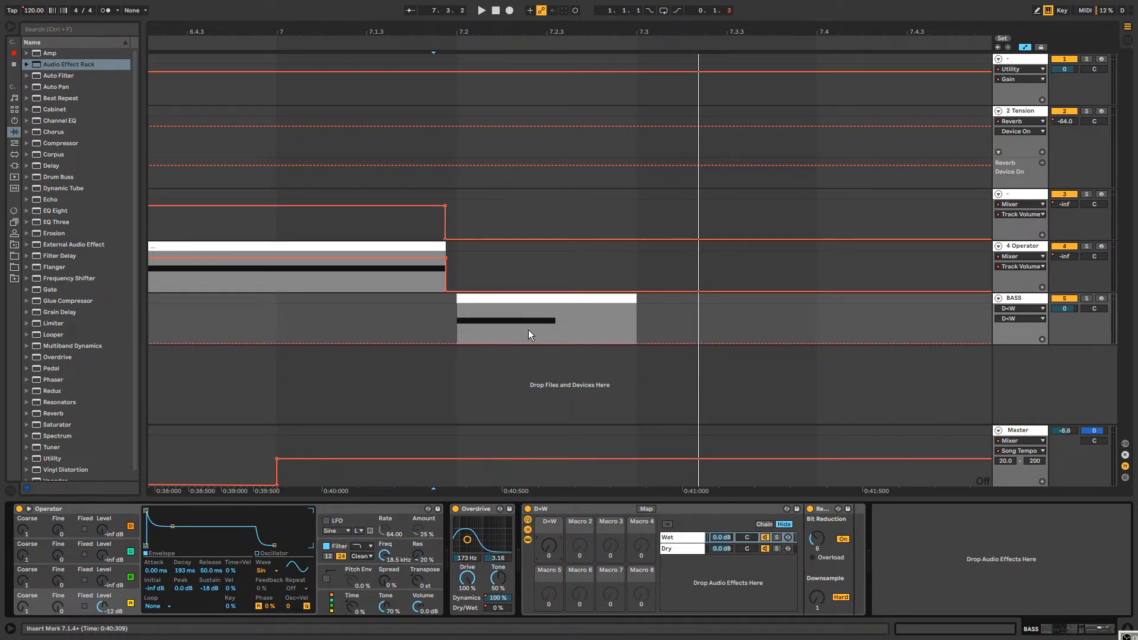
pyautogui.click(483, 343)
pyautogui.moveTo(490, 344); pyautogui.dragTo(546, 306)
pyautogui.click(536, 298)
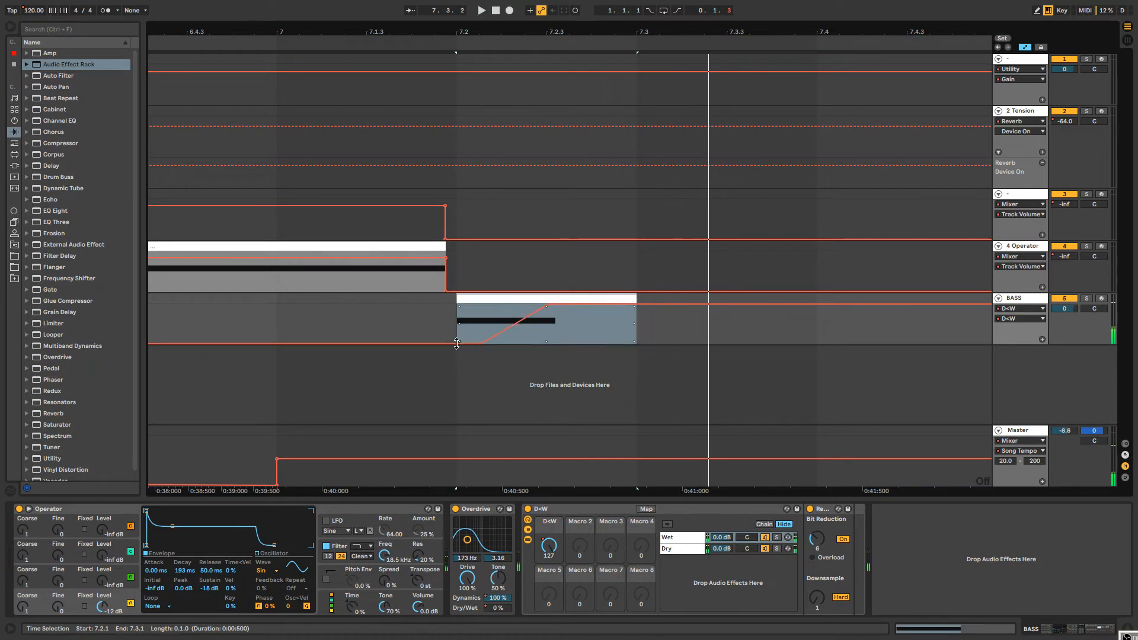
pyautogui.click(419, 323)
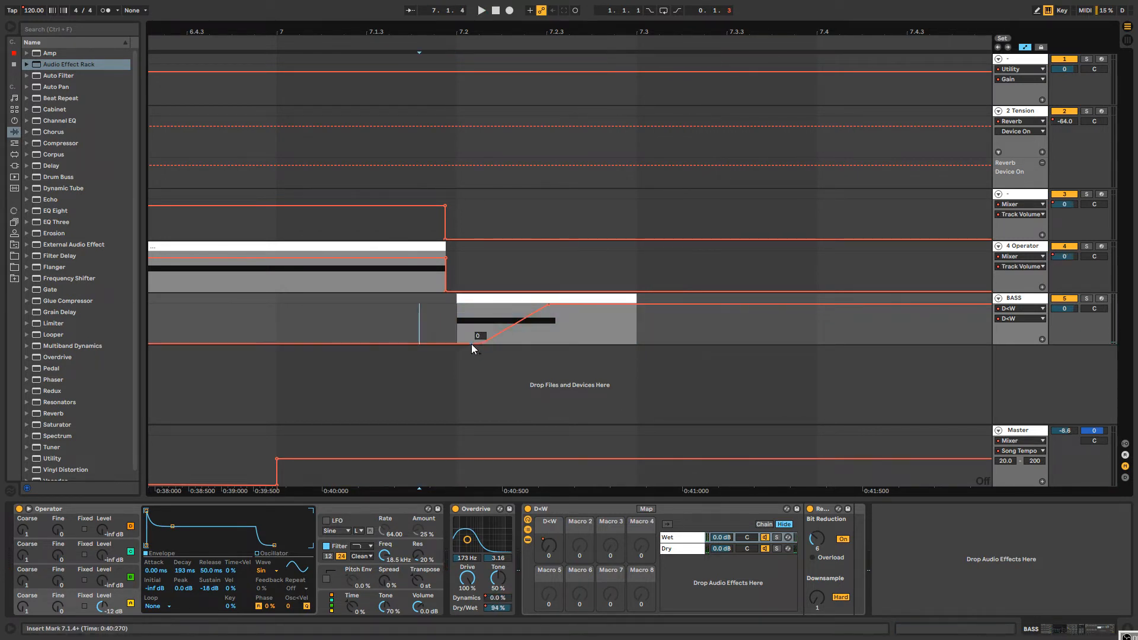
pyautogui.moveTo(484, 345); pyautogui.dragTo(501, 335)
# Try a Phaser at the end of the BASS chain with frequency 4.32 kHz and feedback 0.99.
pyautogui.scroll(-1, 55, 342)
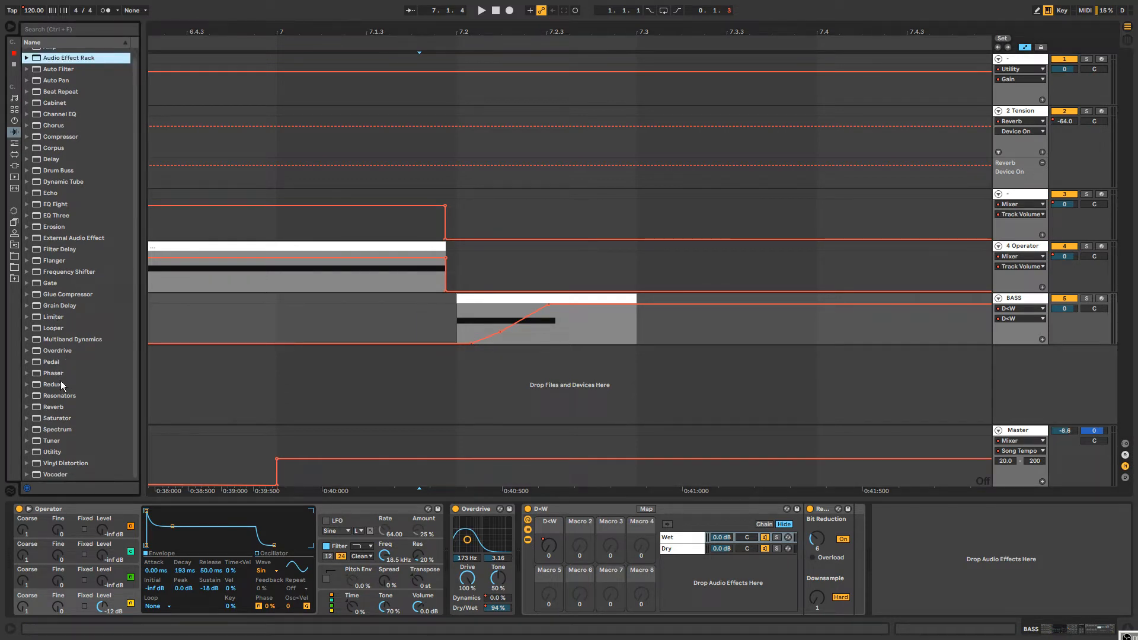
pyautogui.scroll(1, 61, 386)
pyautogui.click(61, 378)
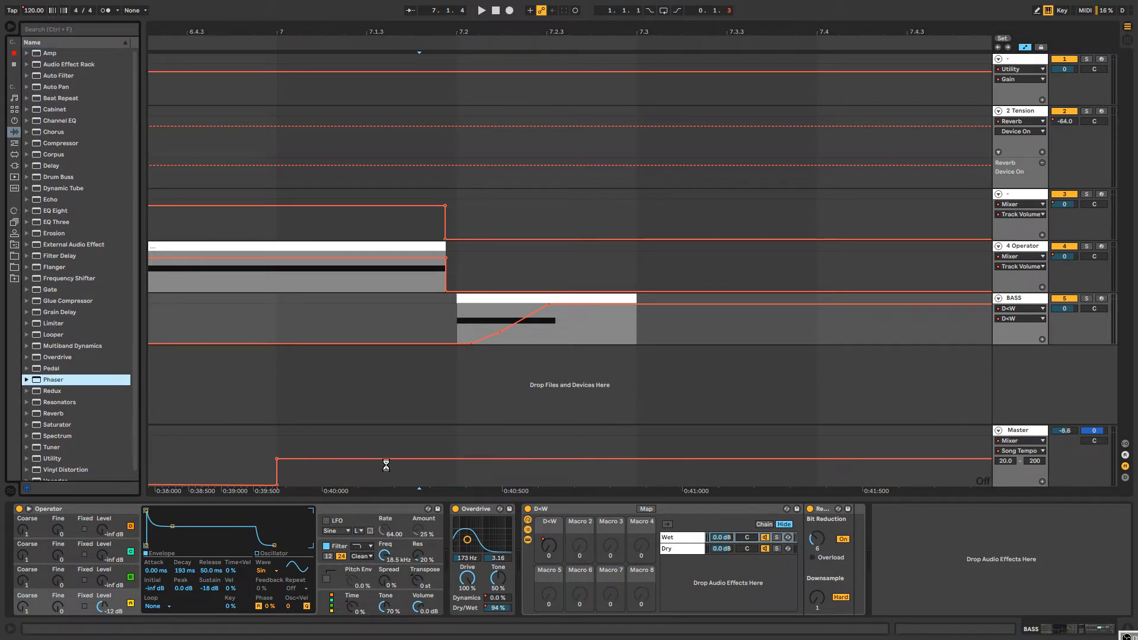
pyautogui.press('space')
pyautogui.moveTo(987, 557); pyautogui.dragTo(984, 522)
pyautogui.press('space')
pyautogui.press('space')
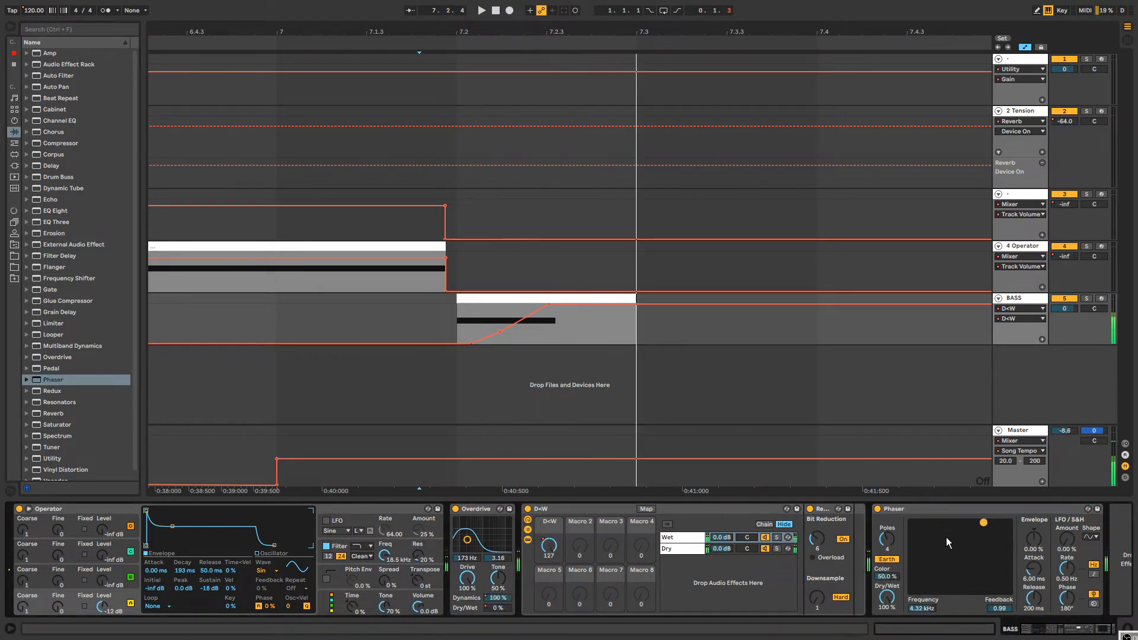
# Try the Phaser in Space mode with LFO frequency 0.01 Hz, frequency 5.86 kHz and feedback 0.86.
pyautogui.moveTo(893, 546); pyautogui.dragTo(894, 536)
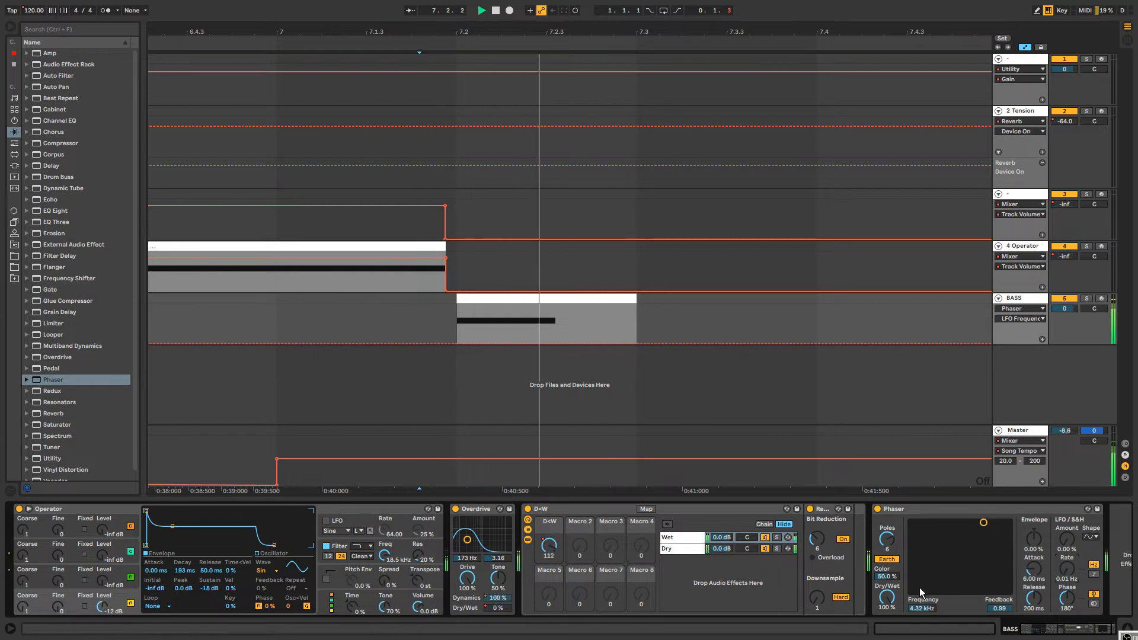
pyautogui.click(892, 560)
pyautogui.press('space')
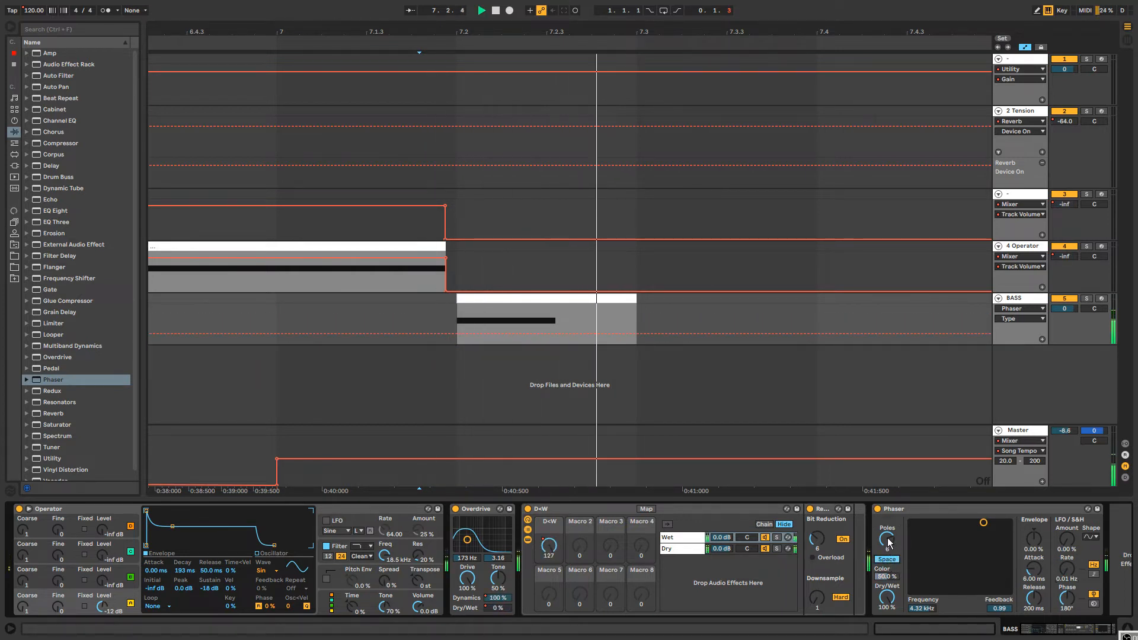
pyautogui.press('space')
pyautogui.press('space')
pyautogui.moveTo(984, 522); pyautogui.dragTo(989, 549)
pyautogui.press('space')
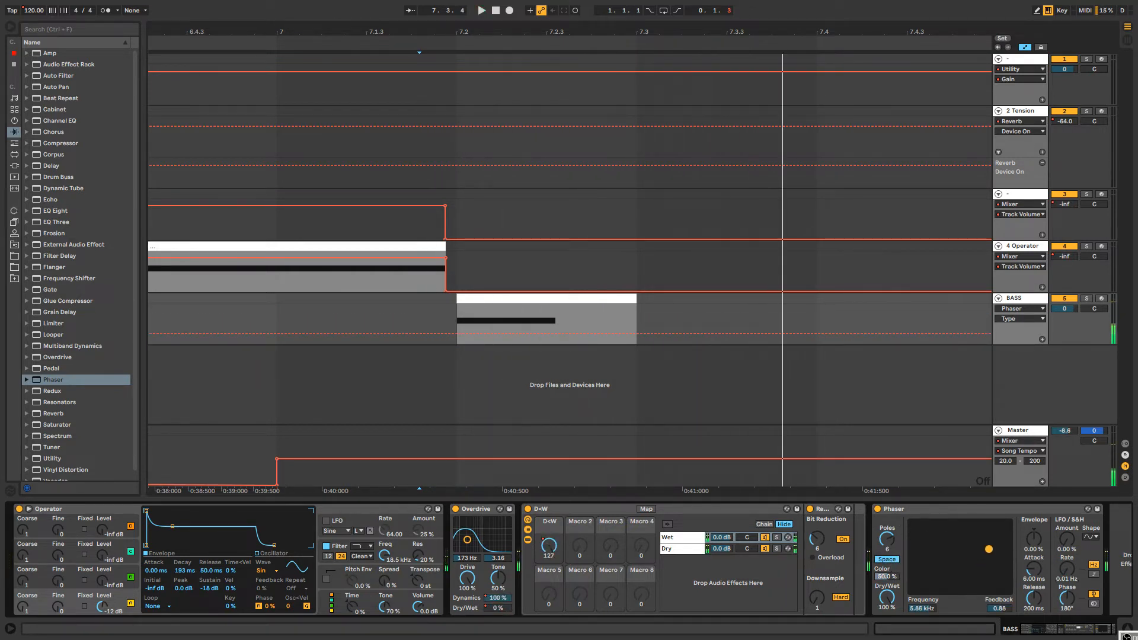
# Try the Phaser at 36.5 % Dry/Wet, then delete it from the BASS track.
pyautogui.press('space')
pyautogui.moveTo(887, 598); pyautogui.dragTo(887, 636)
pyautogui.press('space')
pyautogui.press('space')
pyautogui.press('space')
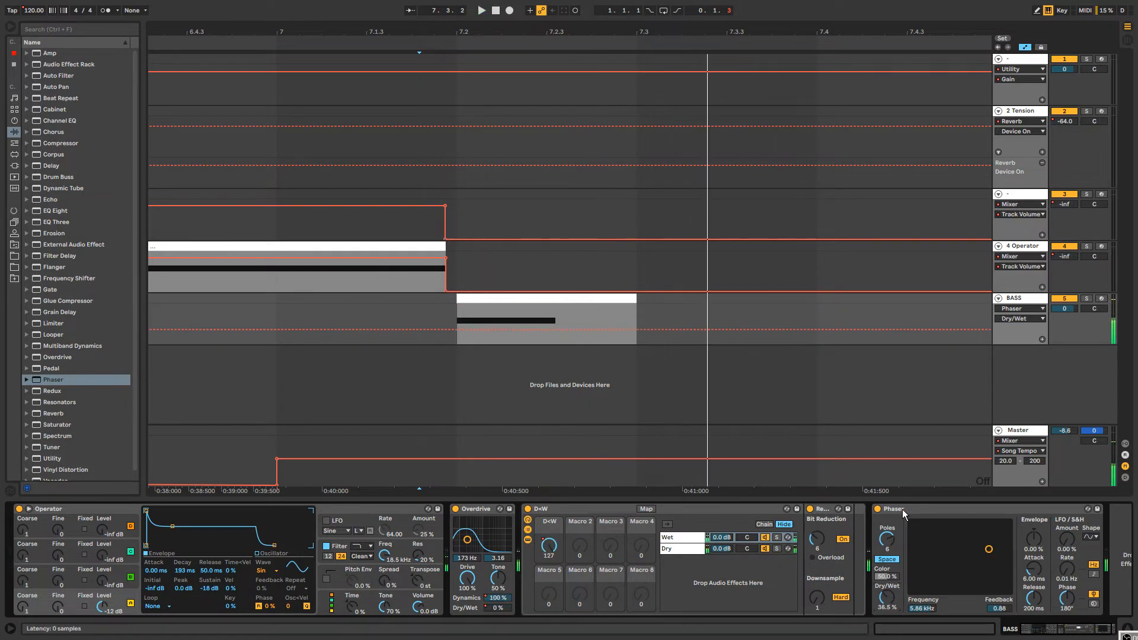
pyautogui.click(896, 509)
pyautogui.press('Delete')
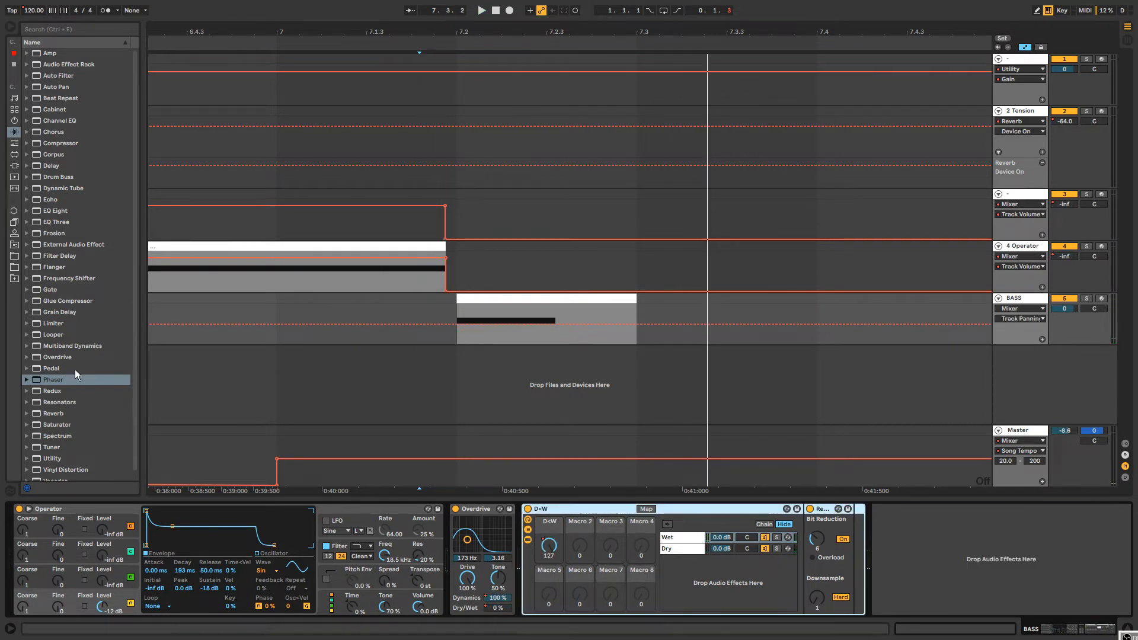
# Add Resonators to the end of the BASS chain, setting pitch II to -10 st and pitch III to +18 st.
pyautogui.doubleClick(53, 403)
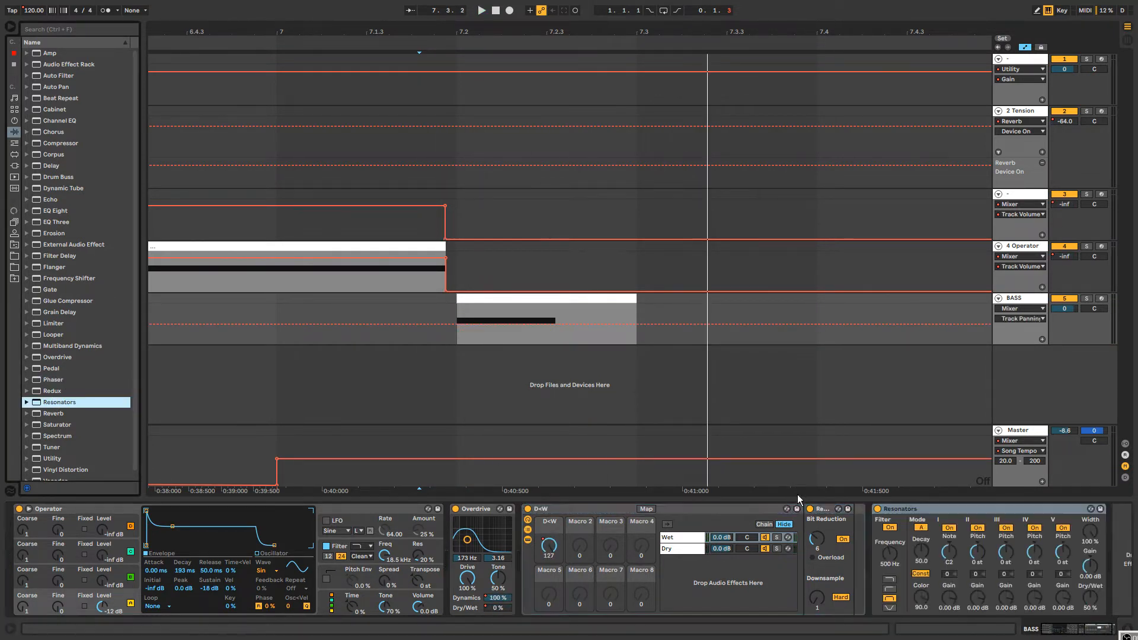
pyautogui.press('space')
pyautogui.press('space')
pyautogui.moveTo(956, 556)
pyautogui.mouseDown()
pyautogui.moveTo(956, 587)
pyautogui.moveTo(982, 576)
pyautogui.moveTo(1008, 517)
pyautogui.mouseUp()
pyautogui.press('space')
pyautogui.press('space')
pyautogui.press('space')
pyautogui.press('space')
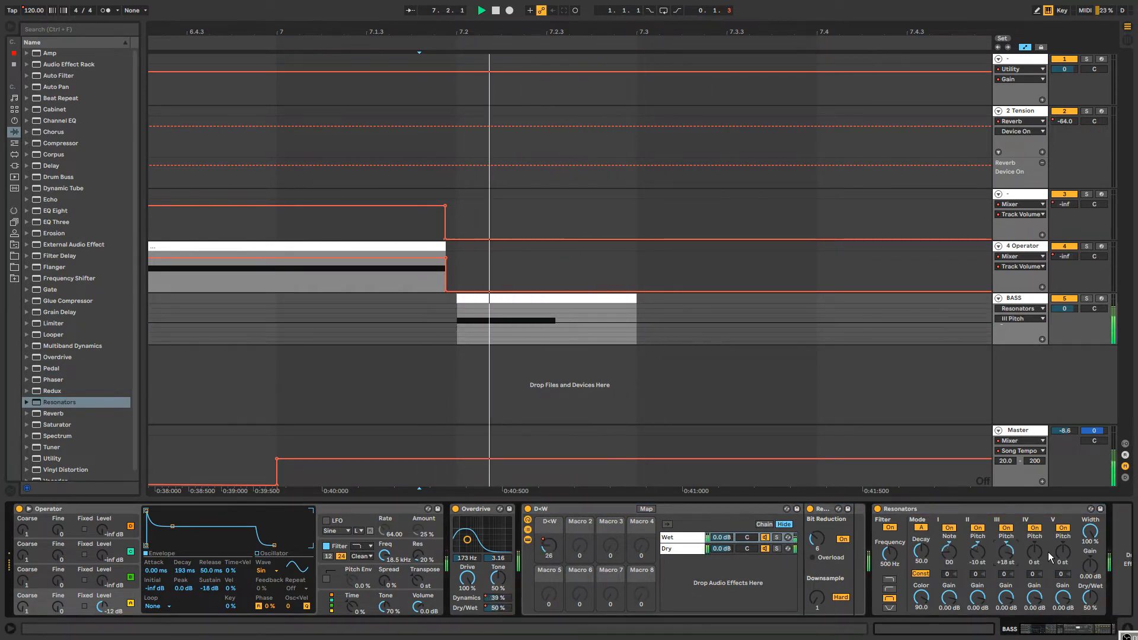
# Set Resonators' pitch IV to -14 st, pitch V to +7 st and gain to 14.5 dB, and turn its filter off.
pyautogui.press('space')
pyautogui.moveTo(1041, 555); pyautogui.dragTo(1089, 541)
pyautogui.press('space')
pyautogui.press('space')
pyautogui.press('space')
pyautogui.press('space')
pyautogui.press('space')
pyautogui.click(890, 528)
pyautogui.press('space')
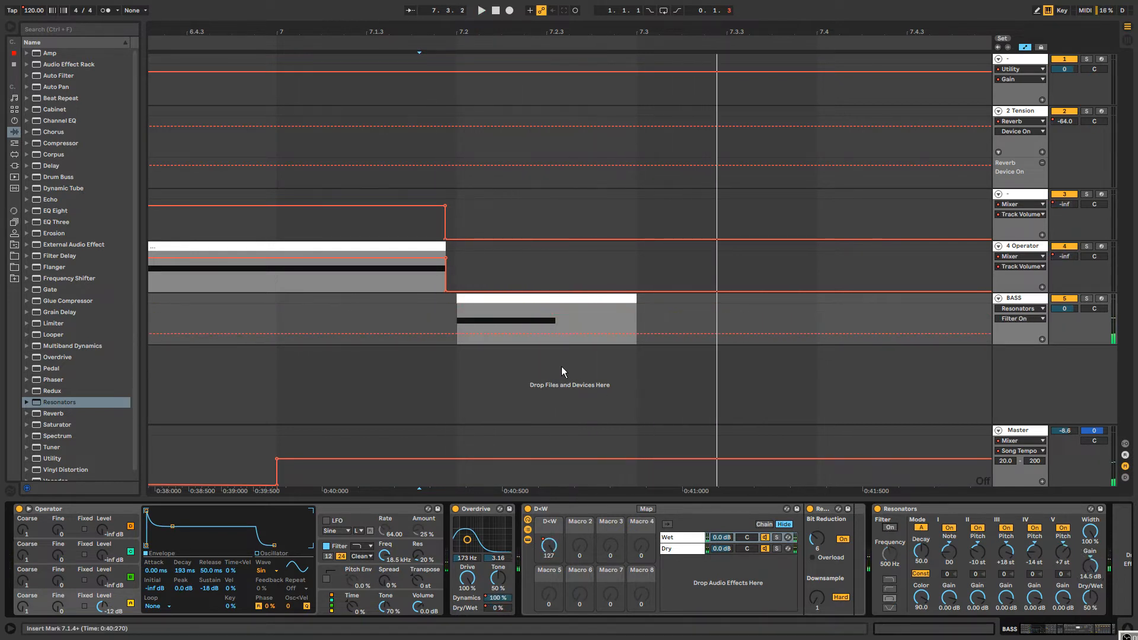
# Add a Reverb after Resonators and automate its decay time to rise from 200 ms to 60.0 s within the BASS note.
pyautogui.moveTo(62, 413); pyautogui.dragTo(1094, 548)
pyautogui.press('space')
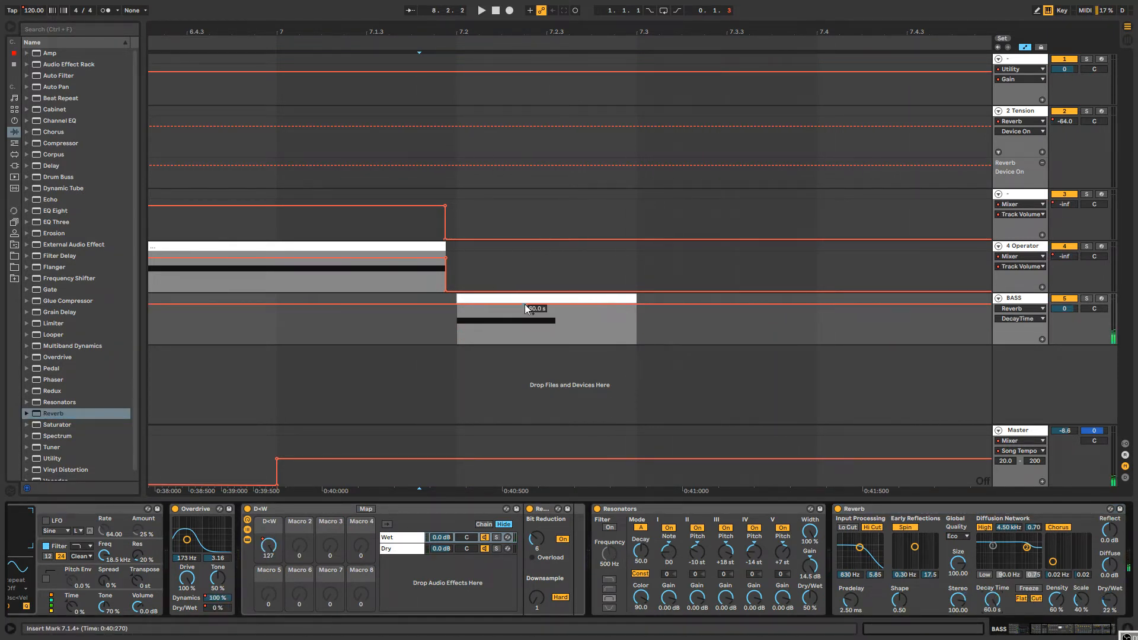
pyautogui.moveTo(510, 304); pyautogui.dragTo(509, 345)
pyautogui.click(504, 298)
pyautogui.press('space')
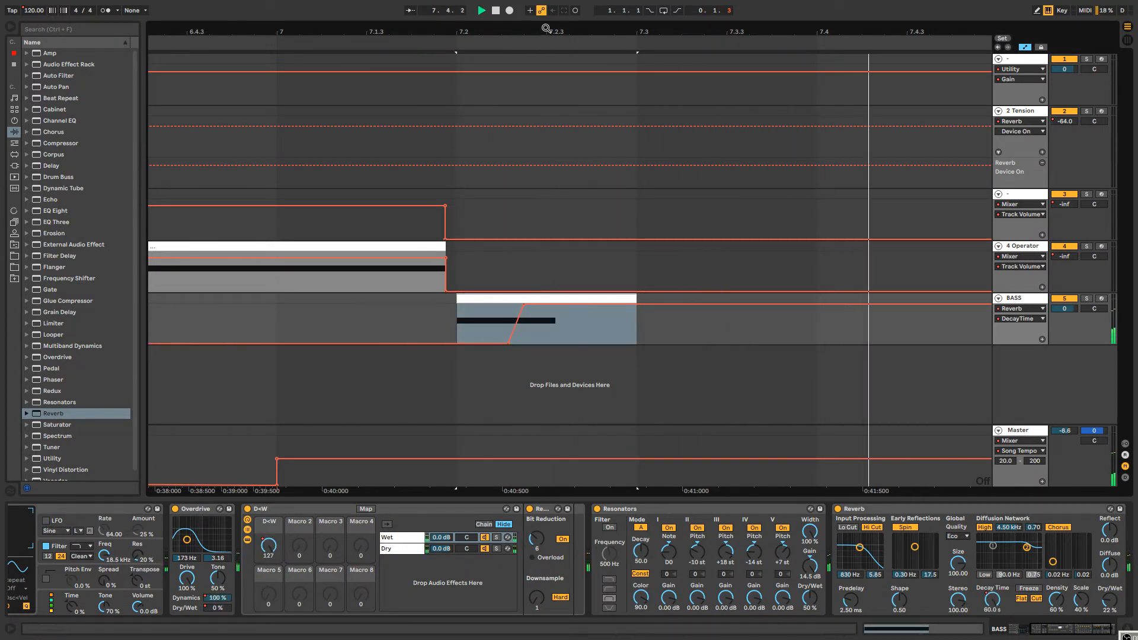
# Play the arrangement from the 4 Operator clip into the BASS hit to check the transition.
pyautogui.moveTo(546, 29); pyautogui.dragTo(447, 2)
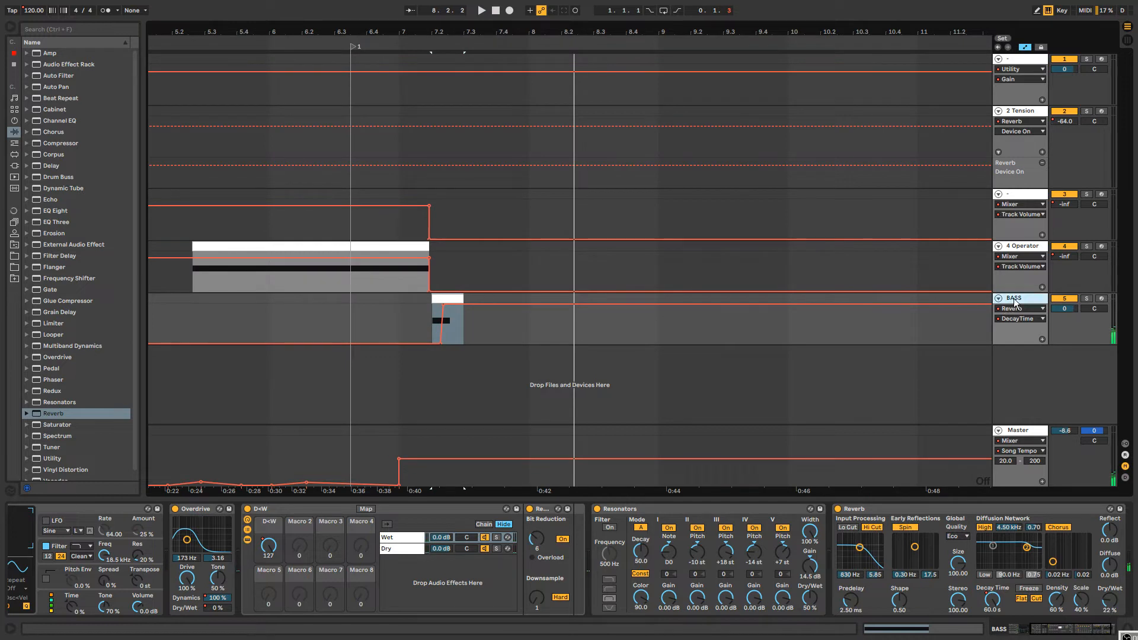
pyautogui.click(363, 243)
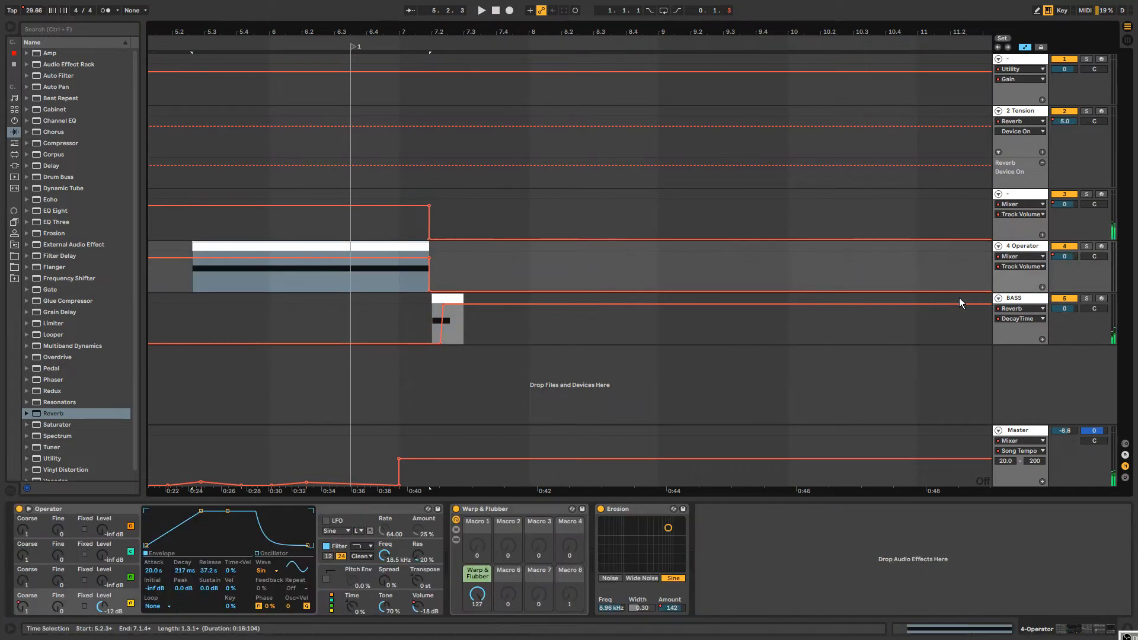
pyautogui.press('space')
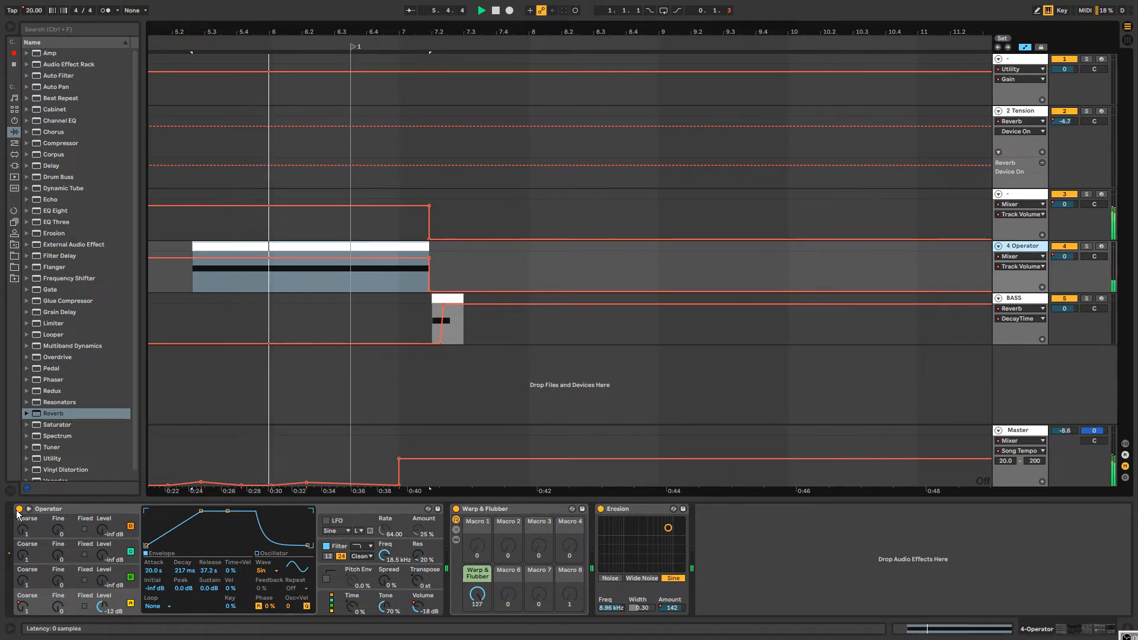
pyautogui.click(37, 519)
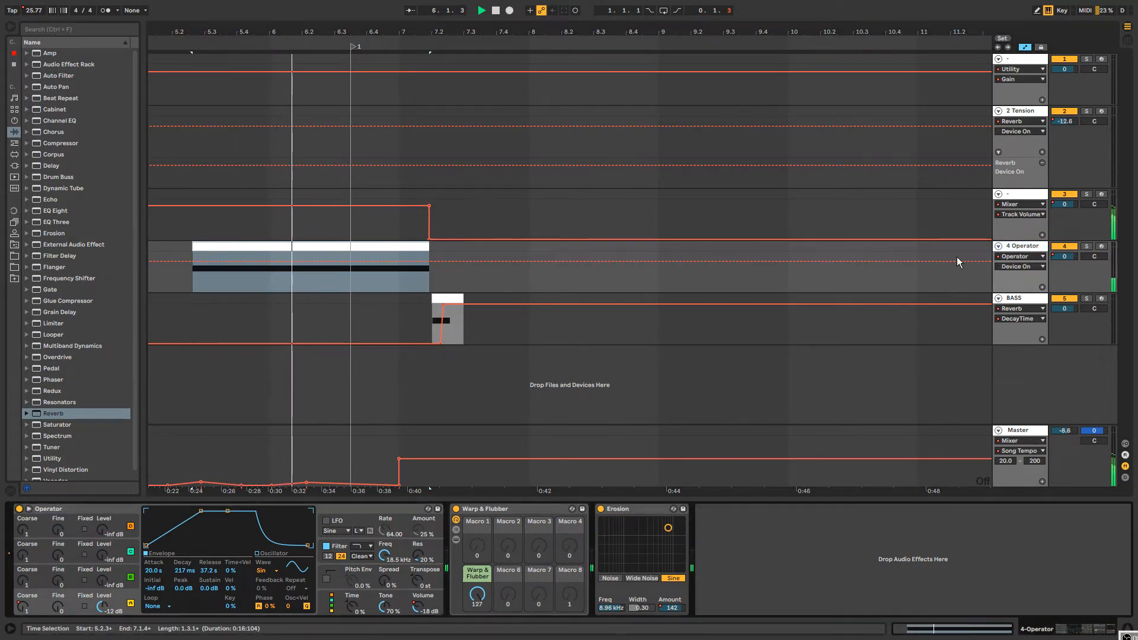
pyautogui.click(1019, 248)
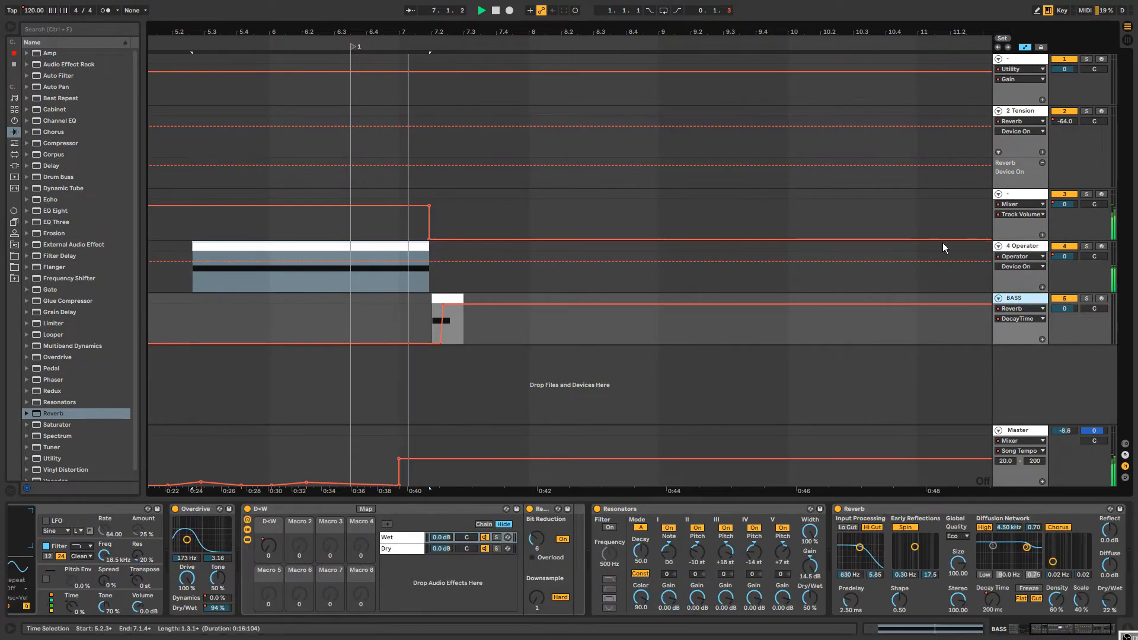
# Insert a new MIDI track below BASS and audition the BASS clip.
pyautogui.hotkey('ctrl', 'shift', 't')
pyautogui.press('space')
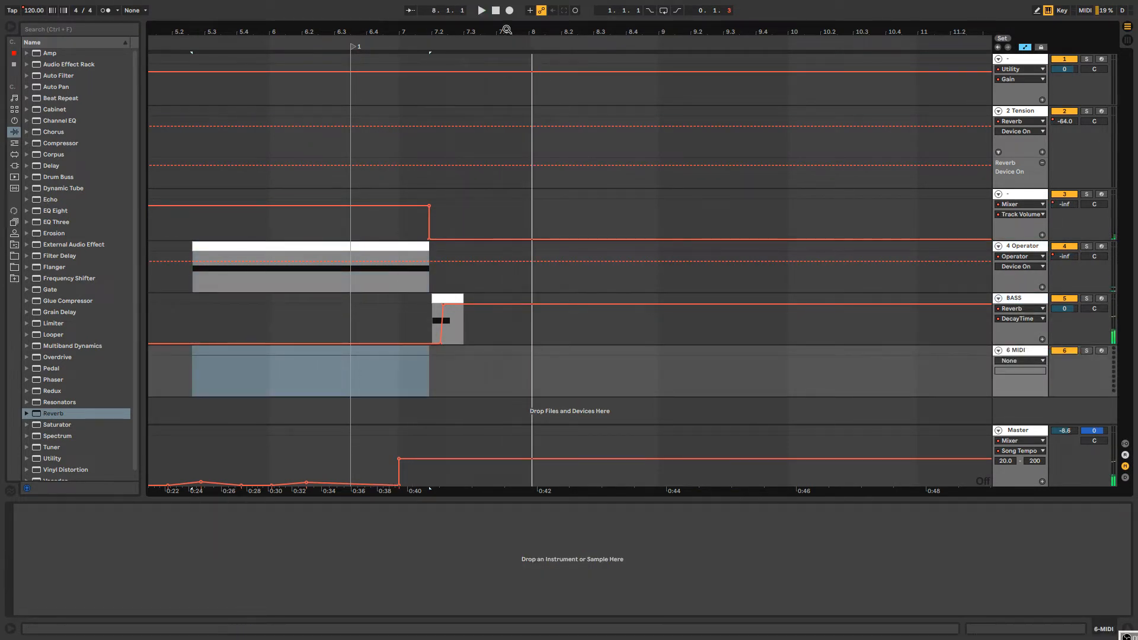
pyautogui.moveTo(480, 29); pyautogui.dragTo(480, 35)
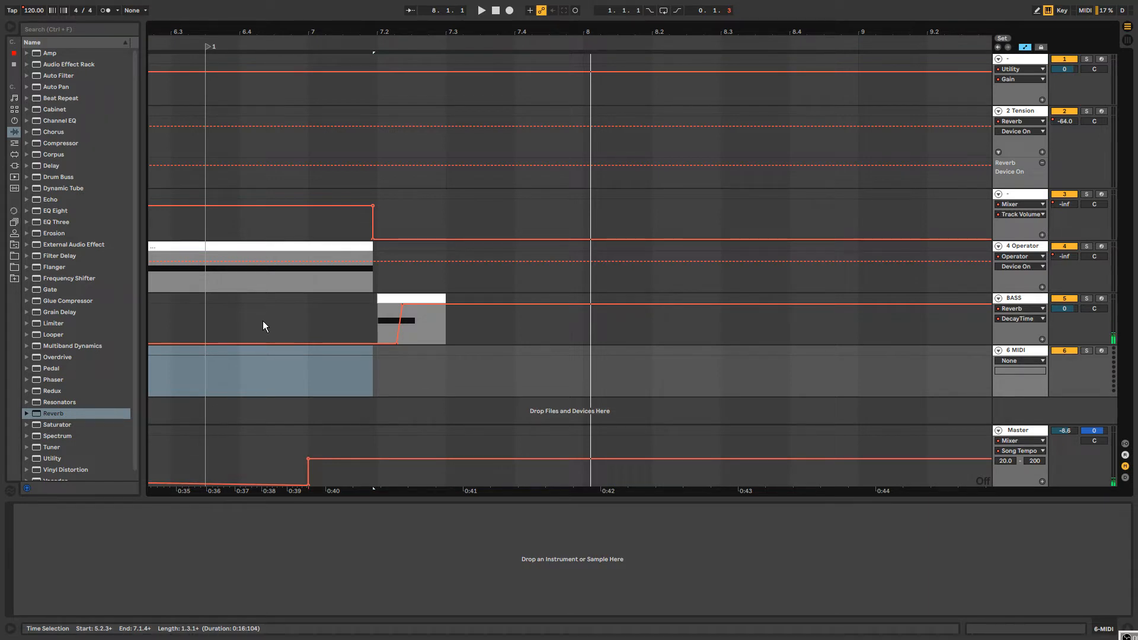
pyautogui.click(387, 299)
pyautogui.press('space')
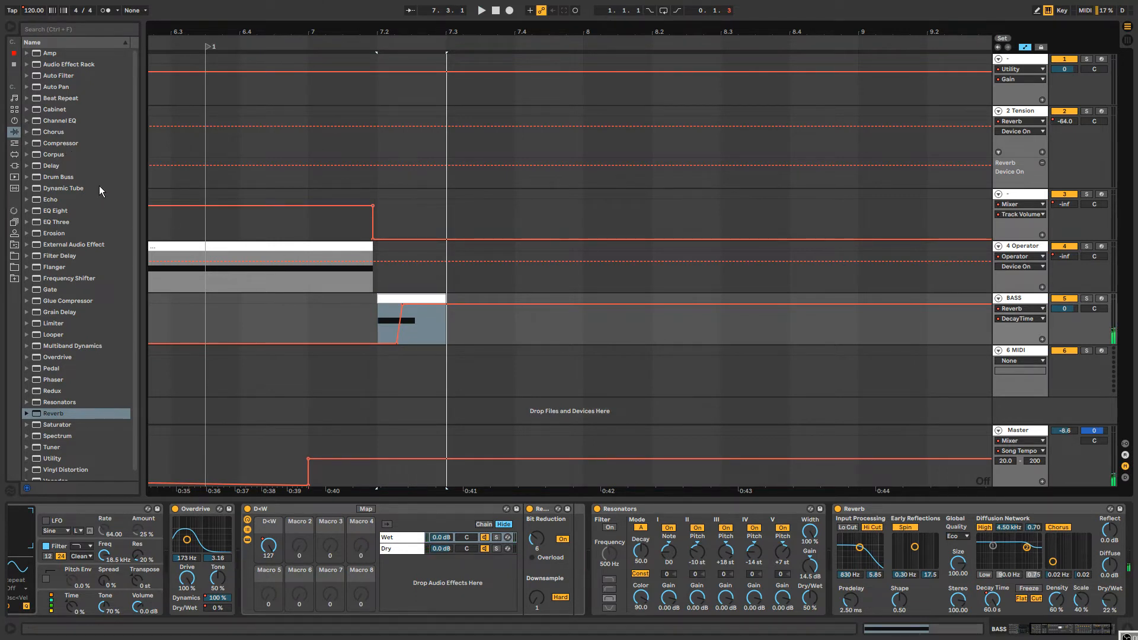
# Add the !KrackleMaker.adg audio effect rack preset to the new MIDI track.
pyautogui.click(26, 65)
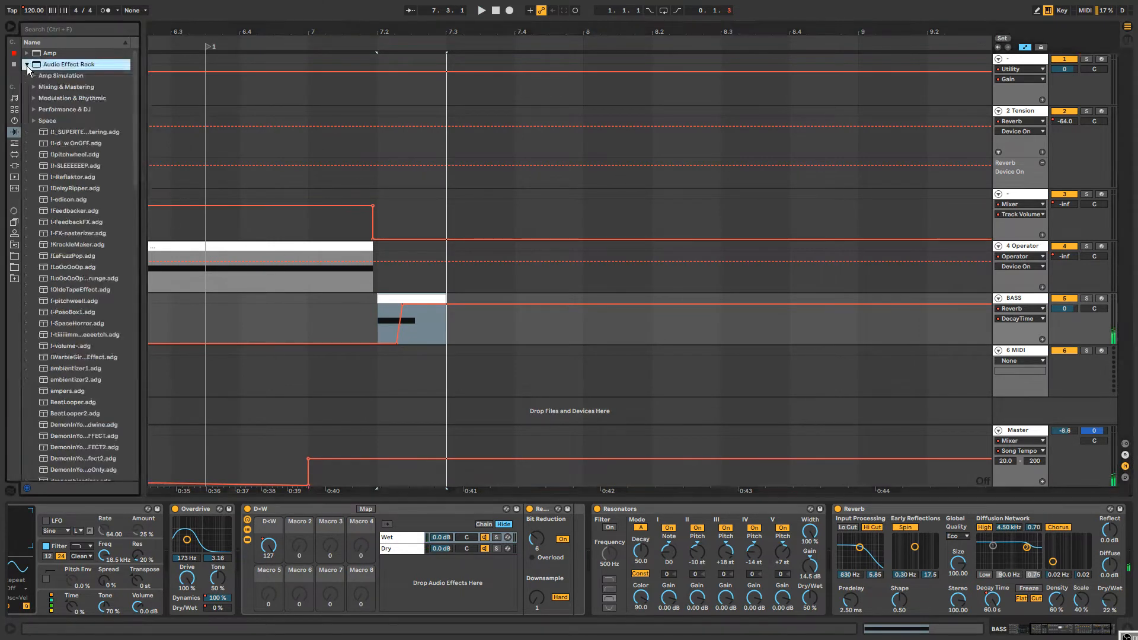
pyautogui.click(77, 245)
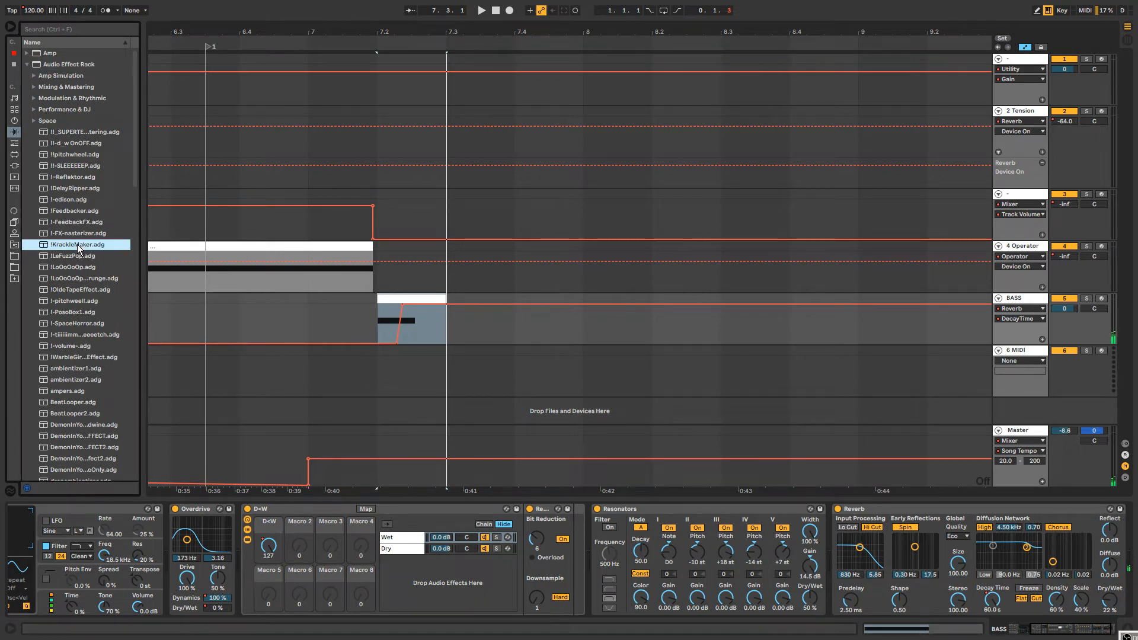
pyautogui.click(10, 143)
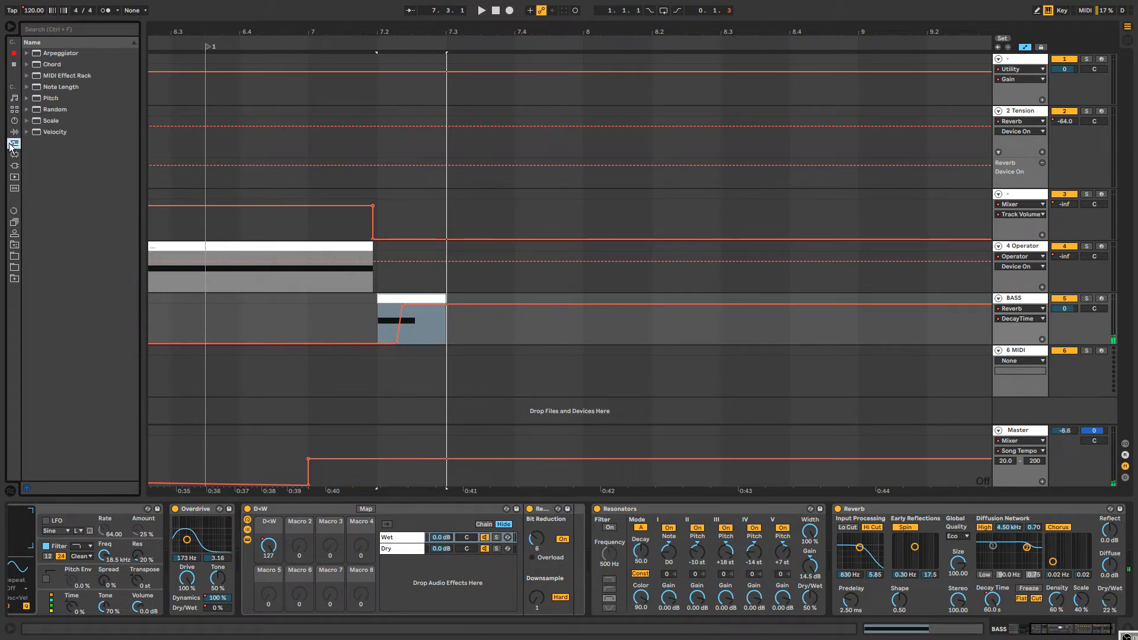
pyautogui.click(14, 132)
pyautogui.click(65, 248)
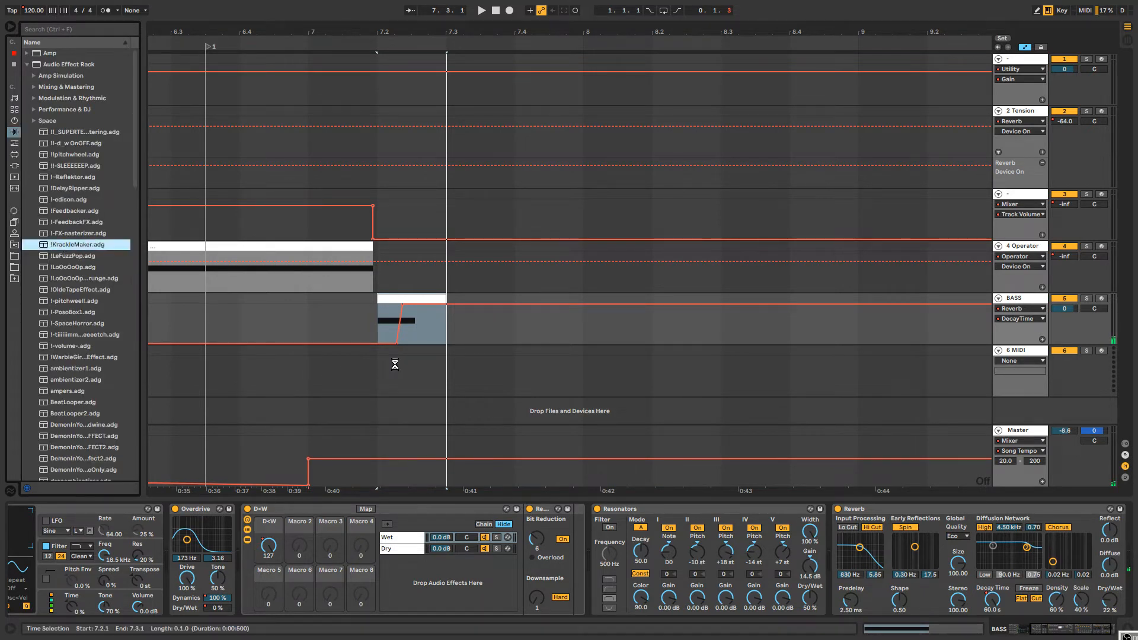
pyautogui.moveTo(395, 364); pyautogui.dragTo(395, 364)
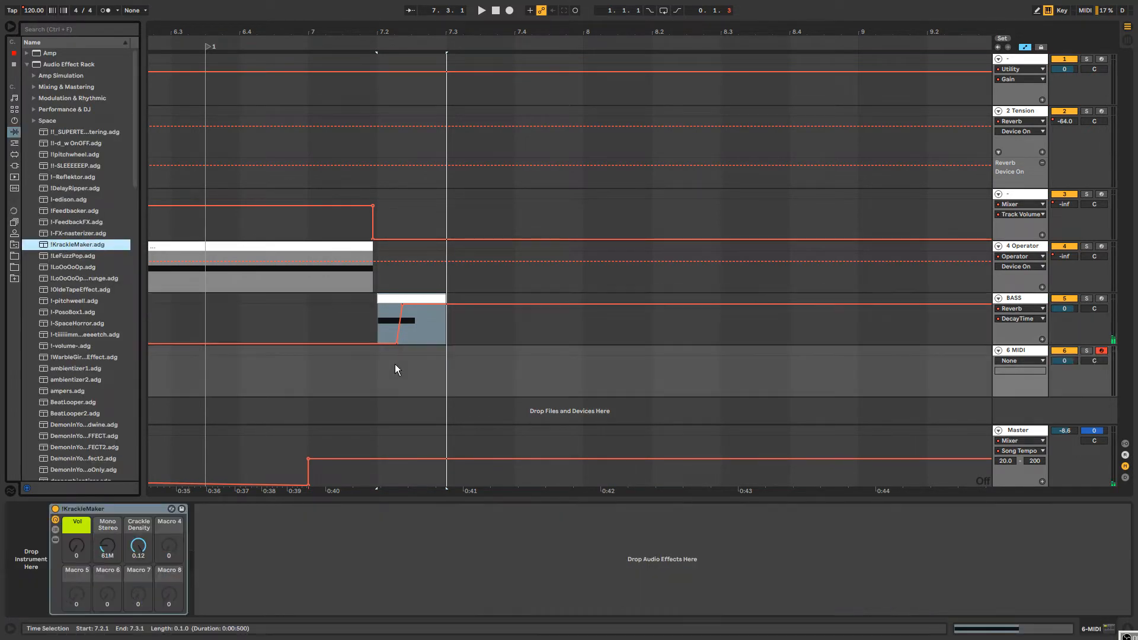
# Set !KrackleMaker's Vol macro to 68 while auditioning it with the BASS hit, and place the insert mark at the BASS clip's start.
pyautogui.click(56, 529)
pyautogui.click(55, 529)
pyautogui.moveTo(77, 545); pyautogui.dragTo(77, 469)
pyautogui.press('space')
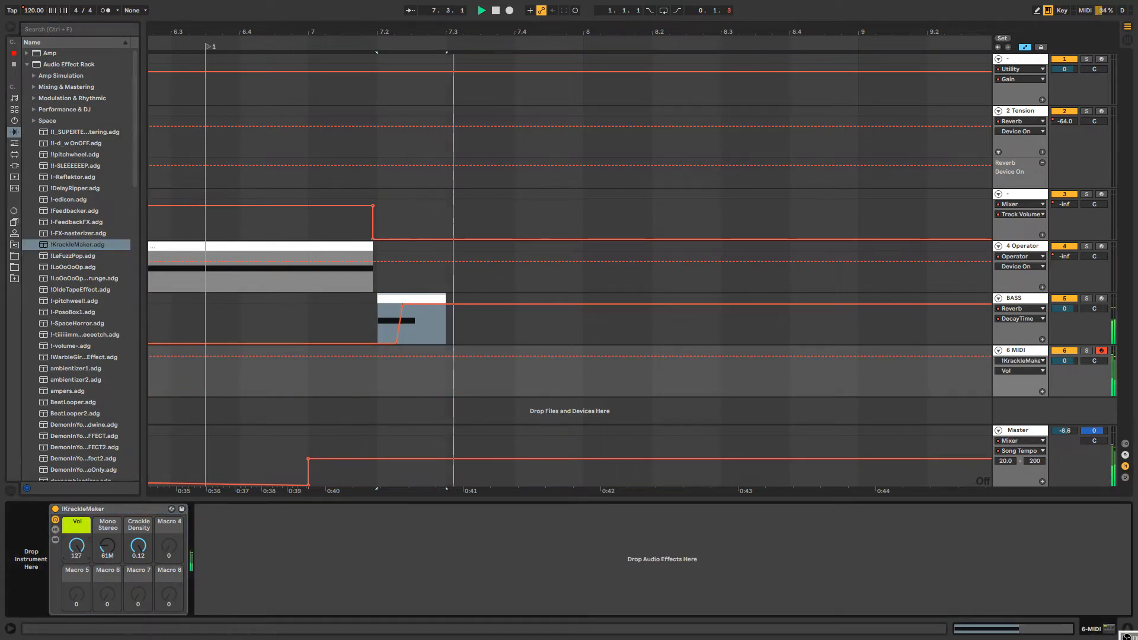
pyautogui.moveTo(76, 545); pyautogui.dragTo(76, 580)
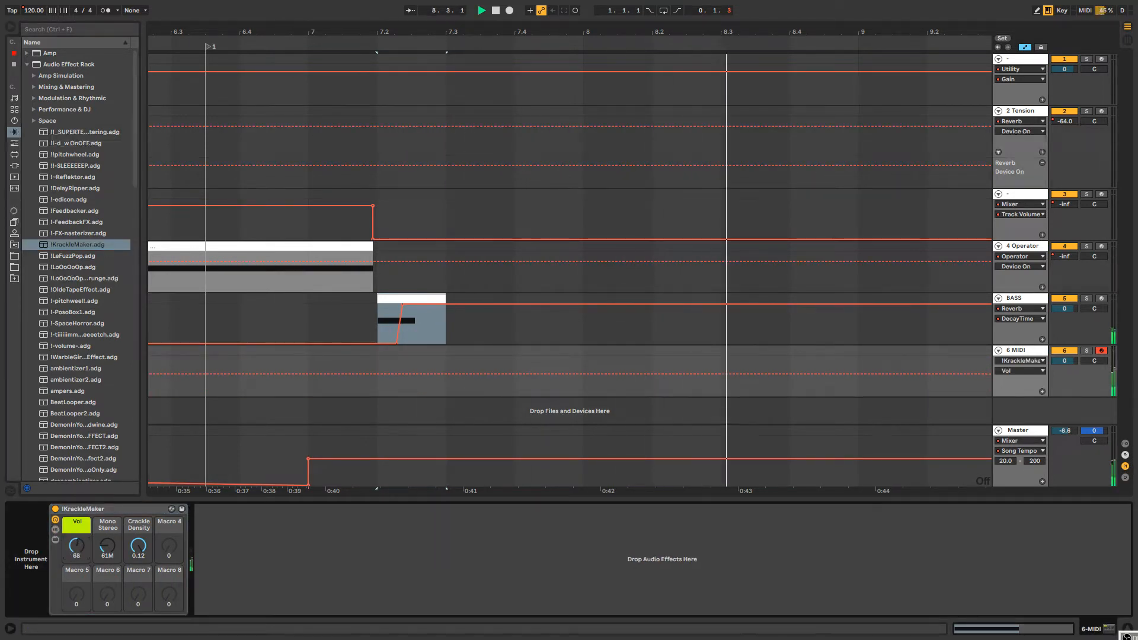
pyautogui.press('space')
pyautogui.click(378, 379)
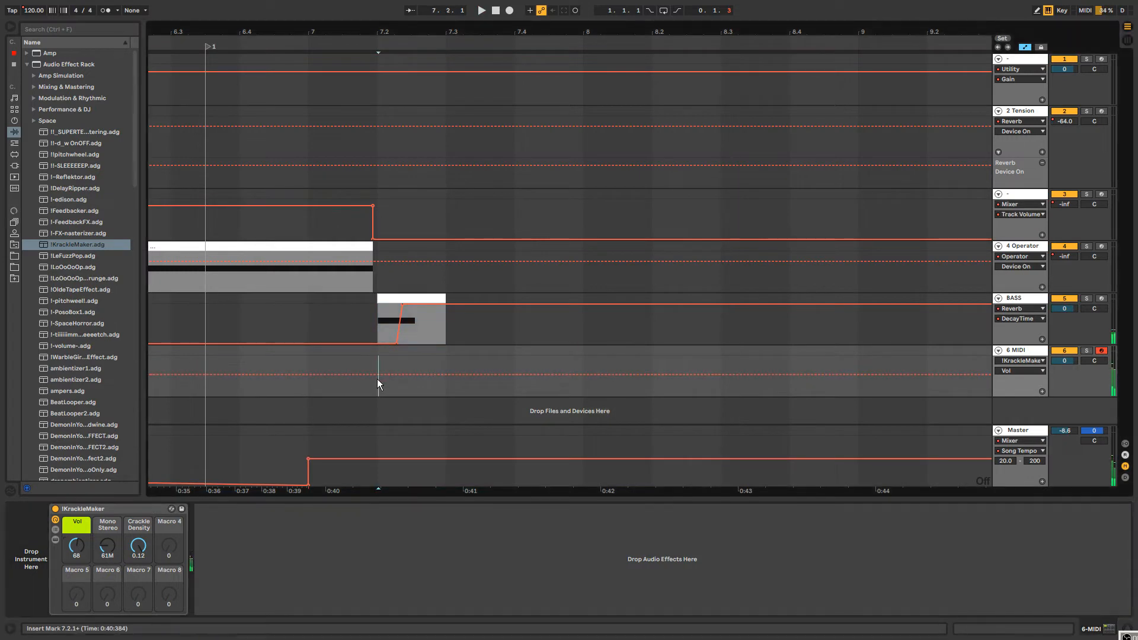
# Automate !KrackleMaker's Vol on the 6 MIDI track to rise from 0 at the BASS clip's start to its maximum before 7.3.
pyautogui.moveTo(378, 379)
pyautogui.mouseDown()
pyautogui.moveTo(390, 369)
pyautogui.moveTo(377, 396)
pyautogui.mouseUp()
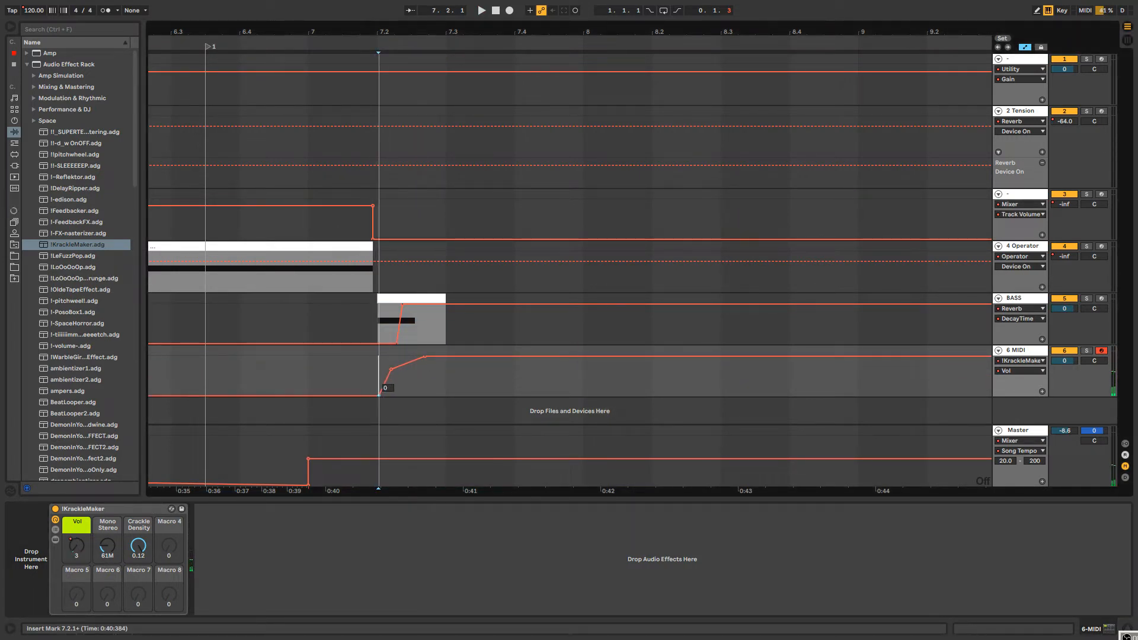
# Examine the devices inside the !KrackleMaker rack's W chain, and close the chain view.
pyautogui.click(55, 530)
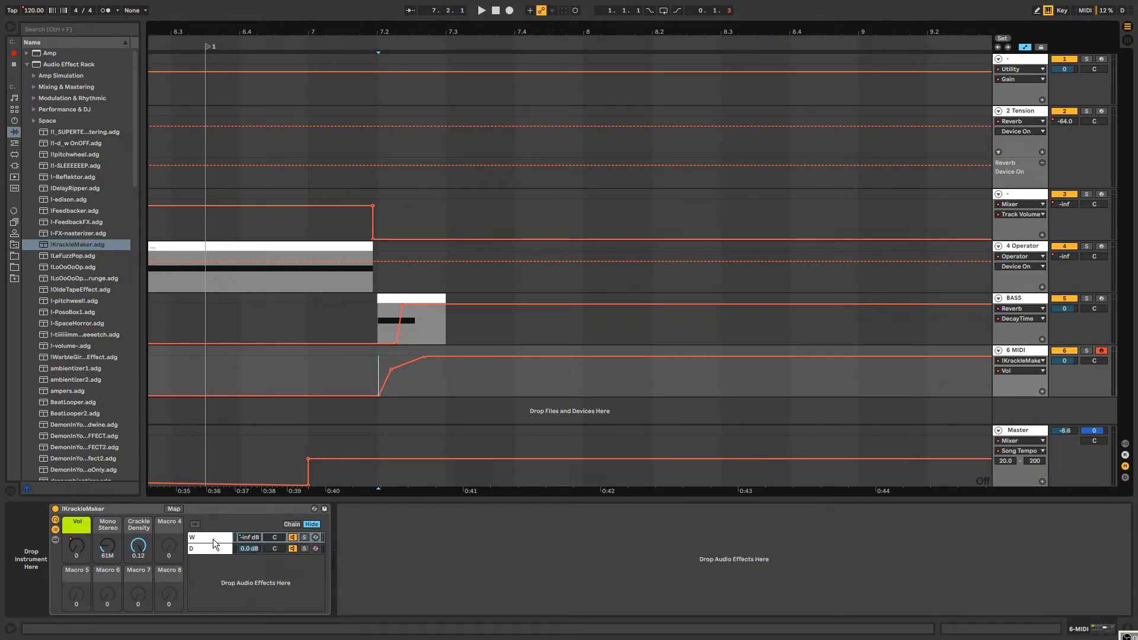
pyautogui.click(213, 539)
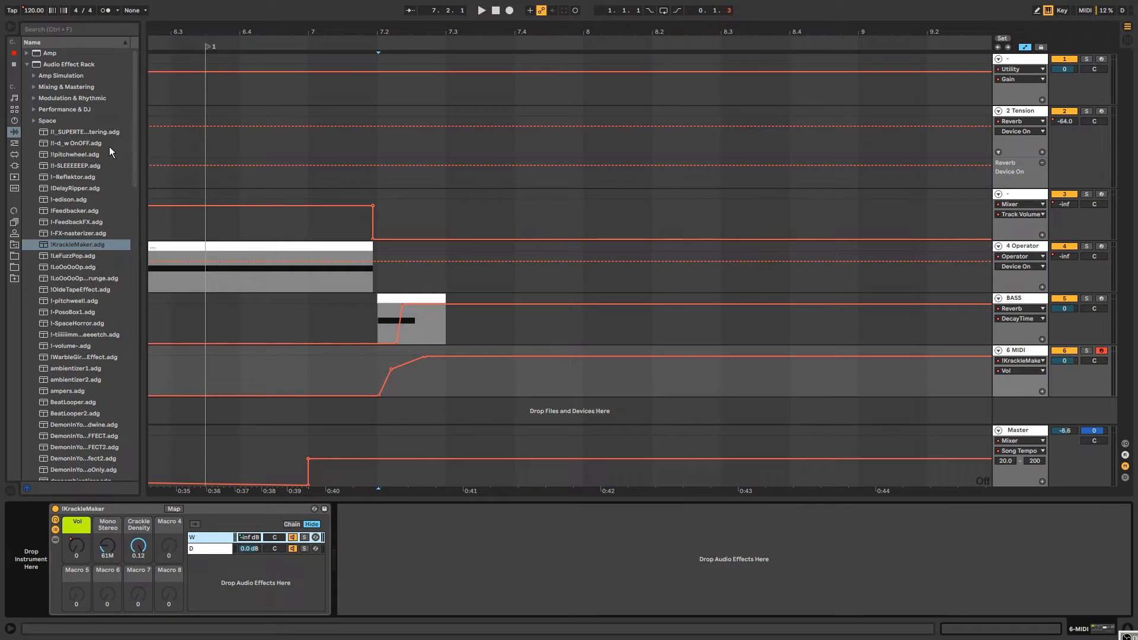
pyautogui.click(15, 144)
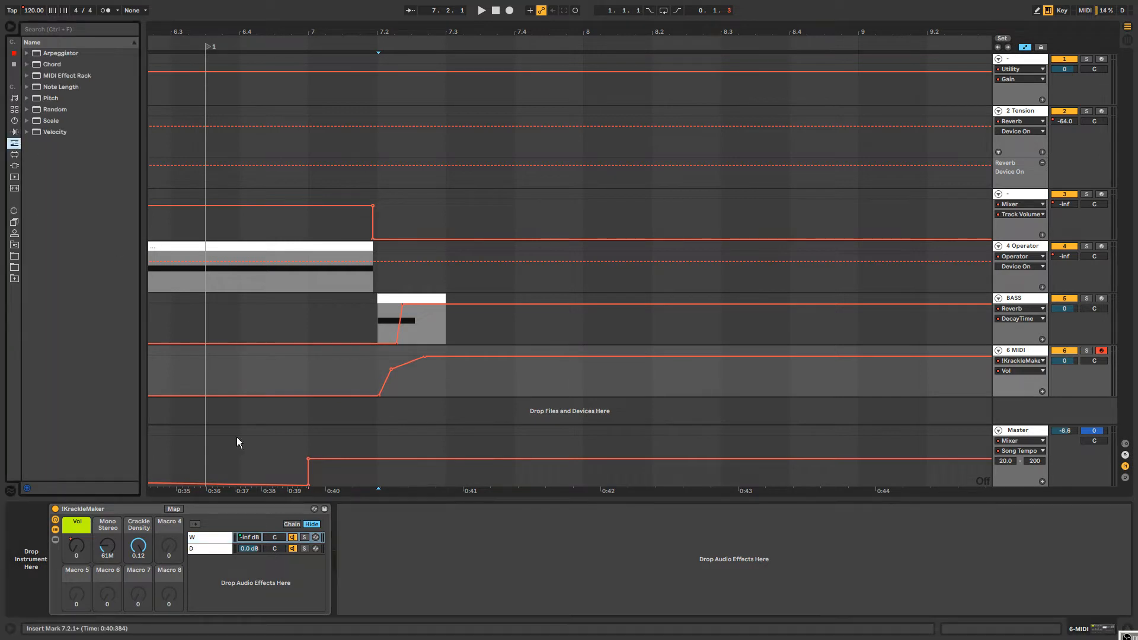
pyautogui.click(207, 539)
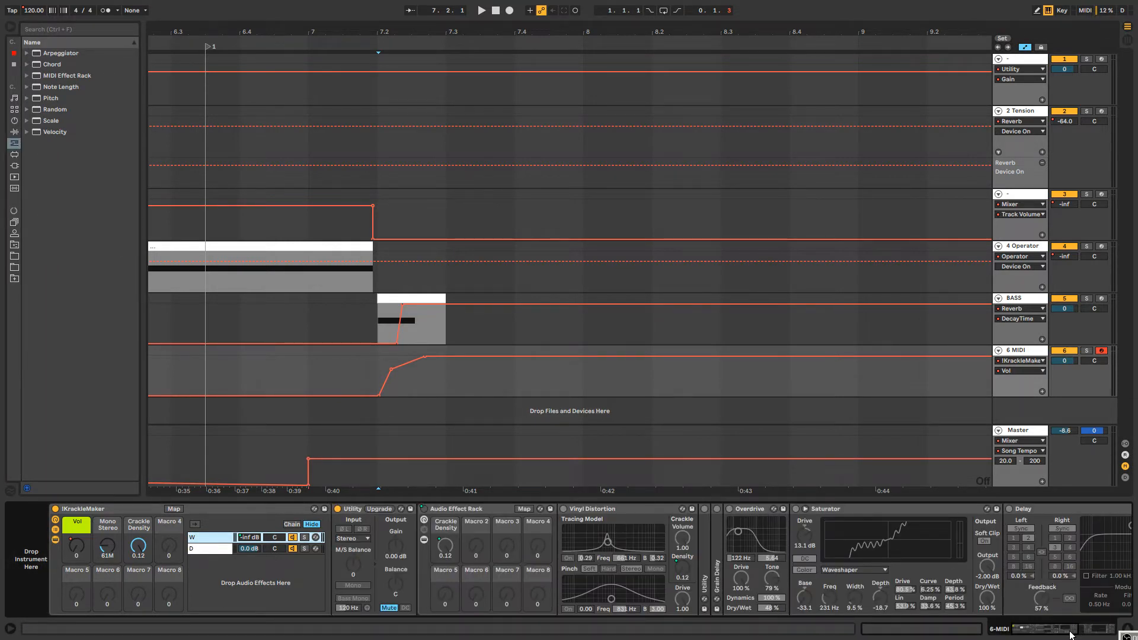
pyautogui.moveTo(1063, 635)
pyautogui.mouseDown()
pyautogui.moveTo(1101, 636)
pyautogui.moveTo(1056, 635)
pyautogui.mouseUp()
pyautogui.click(55, 530)
# Audition the BASS hit, soften the crackle's Vol fade-in, and fade it out to 0 by about 8.3.
pyautogui.click(414, 296)
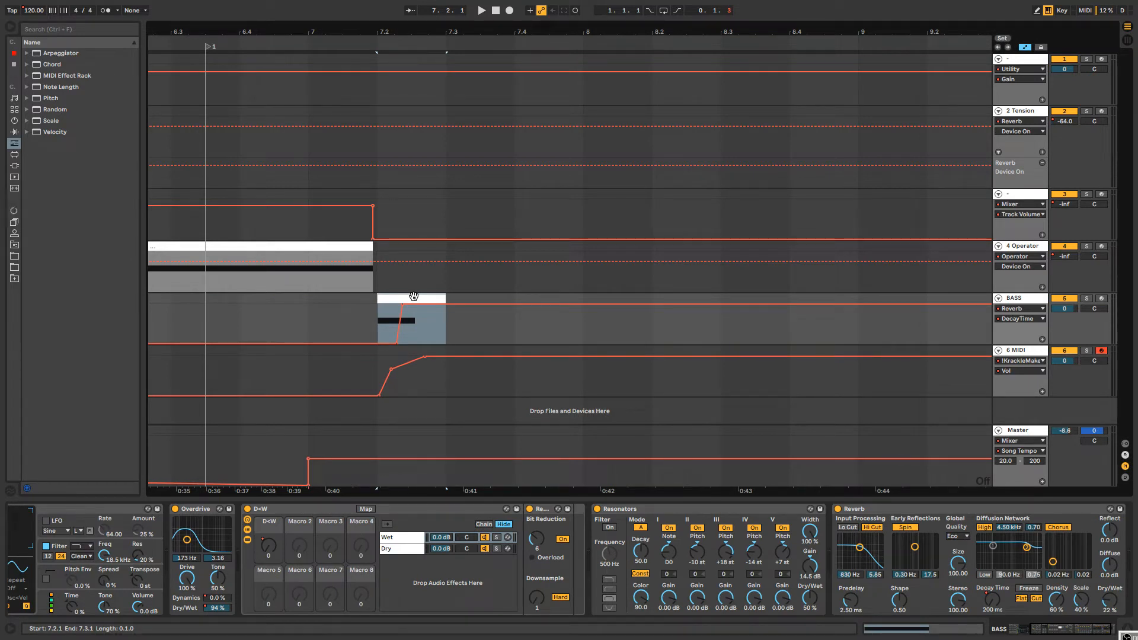
pyautogui.press('space')
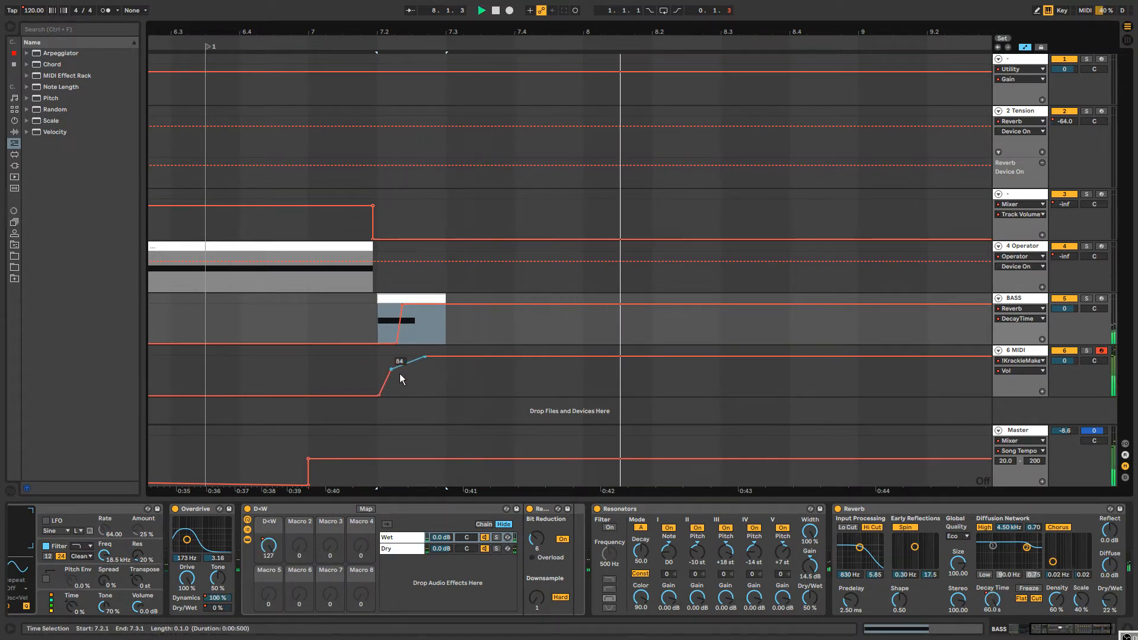
pyautogui.moveTo(391, 370); pyautogui.dragTo(395, 375)
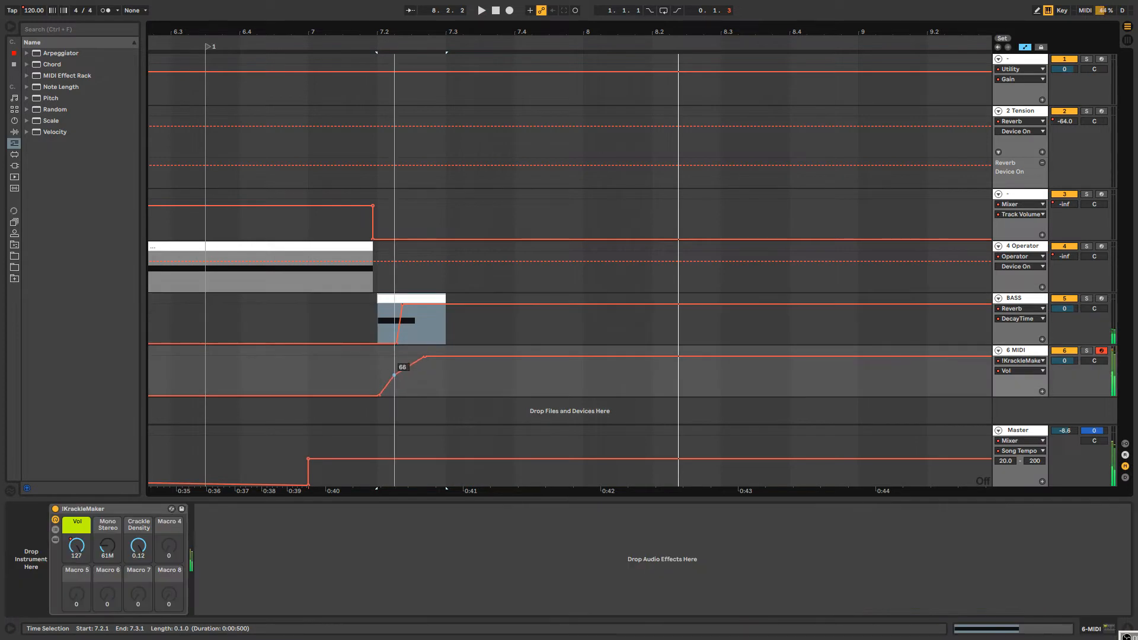
pyautogui.click(482, 357)
pyautogui.moveTo(491, 357); pyautogui.dragTo(718, 395)
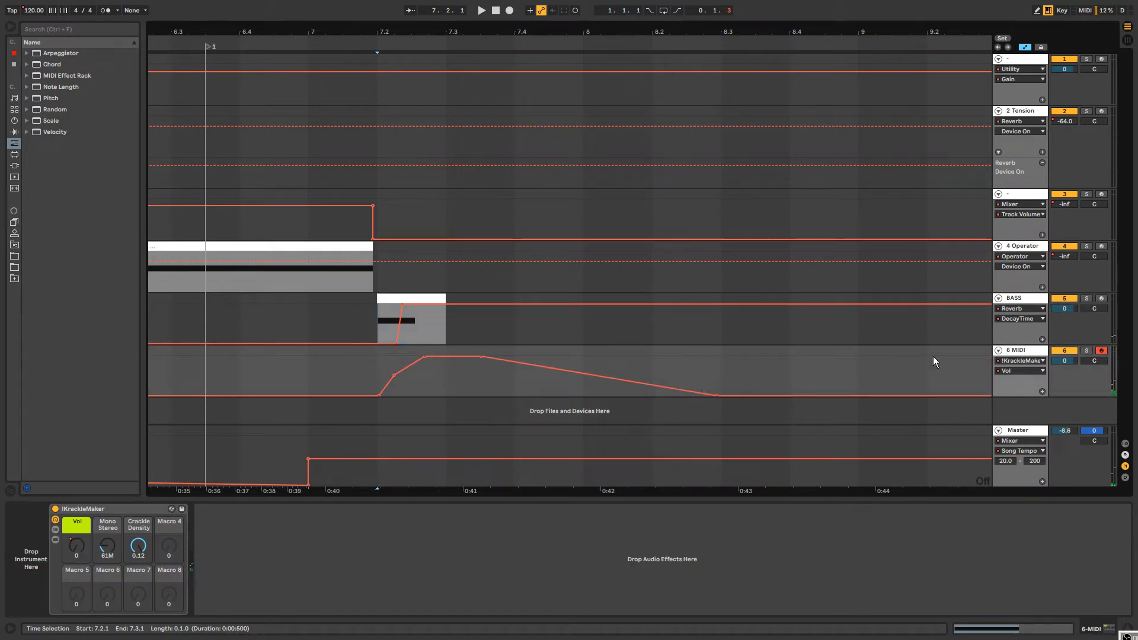
# Move the !KrackleMaker rack from the 6 MIDI track to the BASS track, between Resonators and Reverb.
pyautogui.click(107, 506)
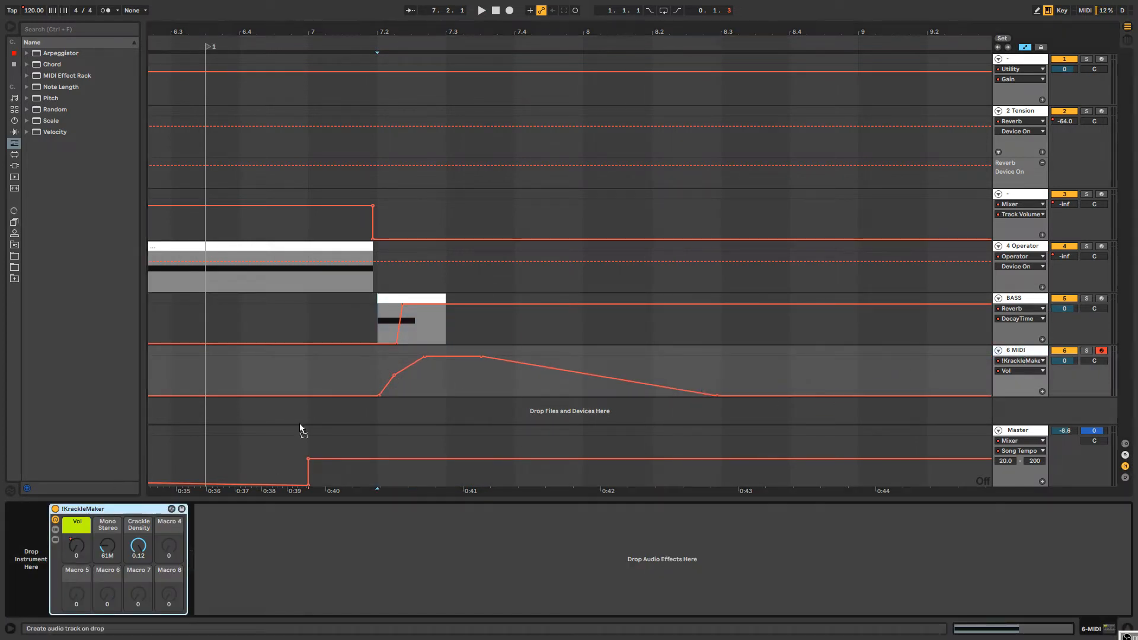
pyautogui.click(497, 308)
pyautogui.click(1066, 634)
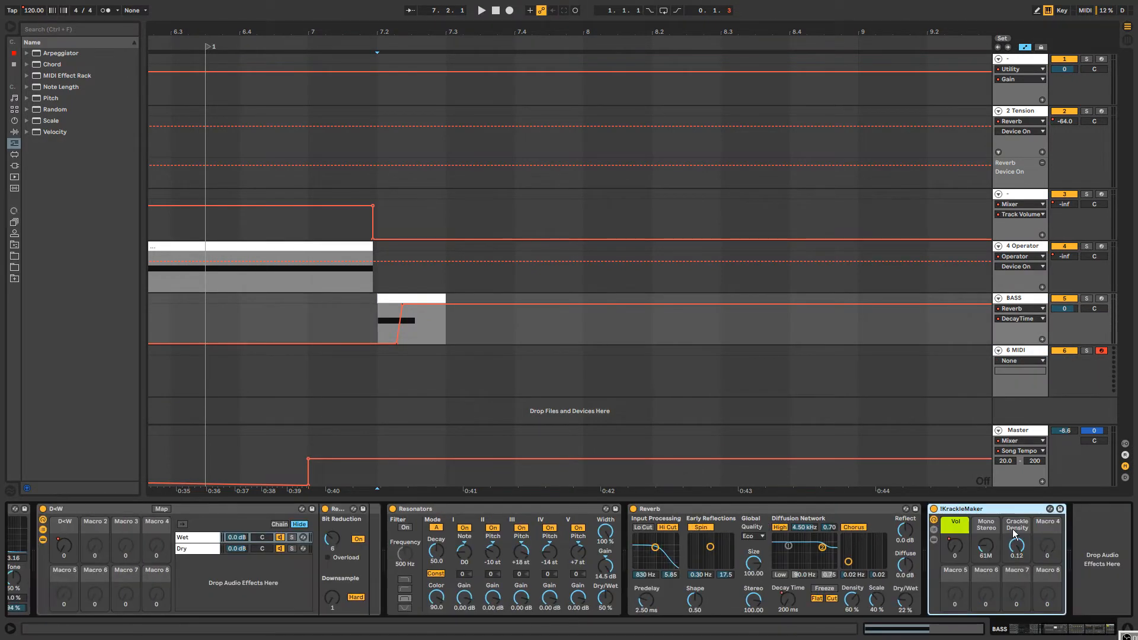
pyautogui.moveTo(662, 500); pyautogui.dragTo(652, 551)
# Audition the BASS hit and reshape the Vol automation to dip around 8 and rise to its maximum shortly after 8.3.
pyautogui.press('space')
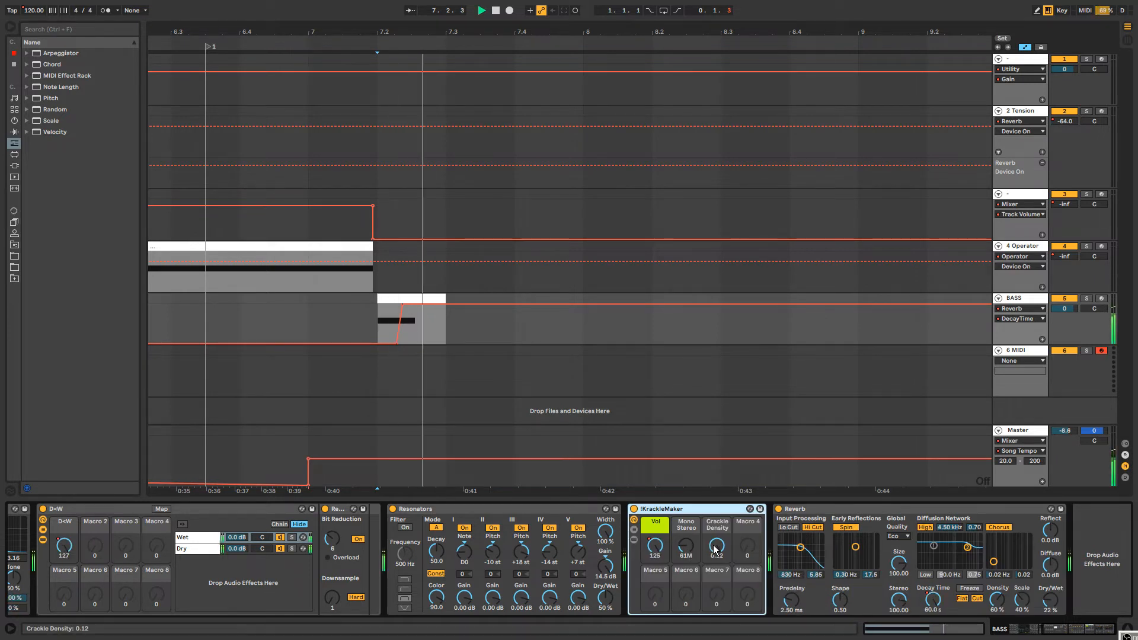
pyautogui.click(655, 545)
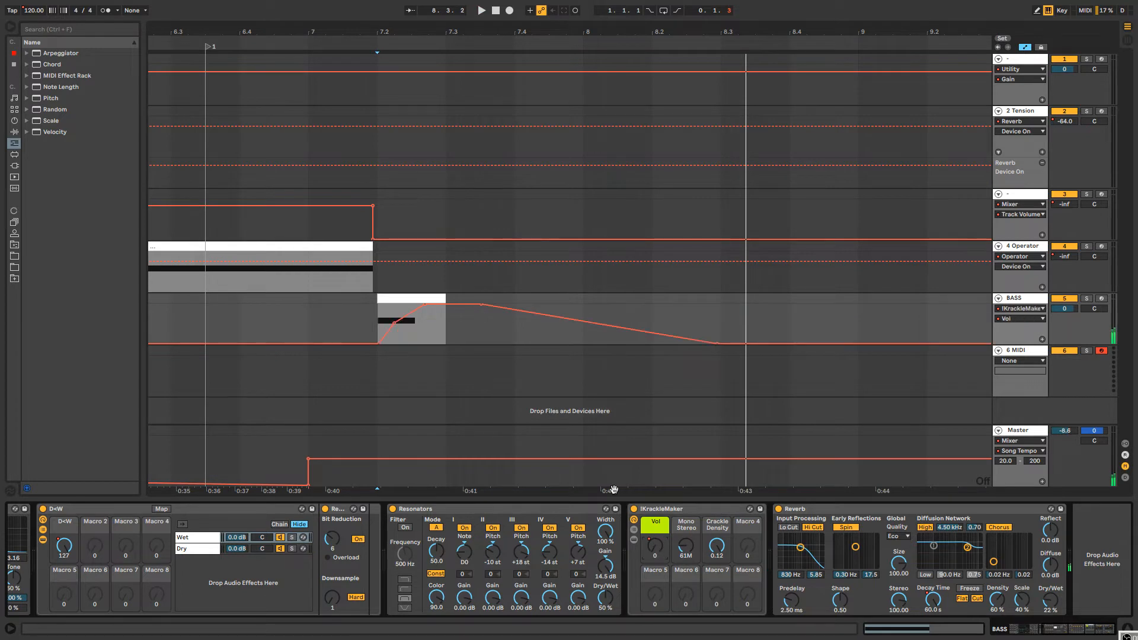
pyautogui.press('space')
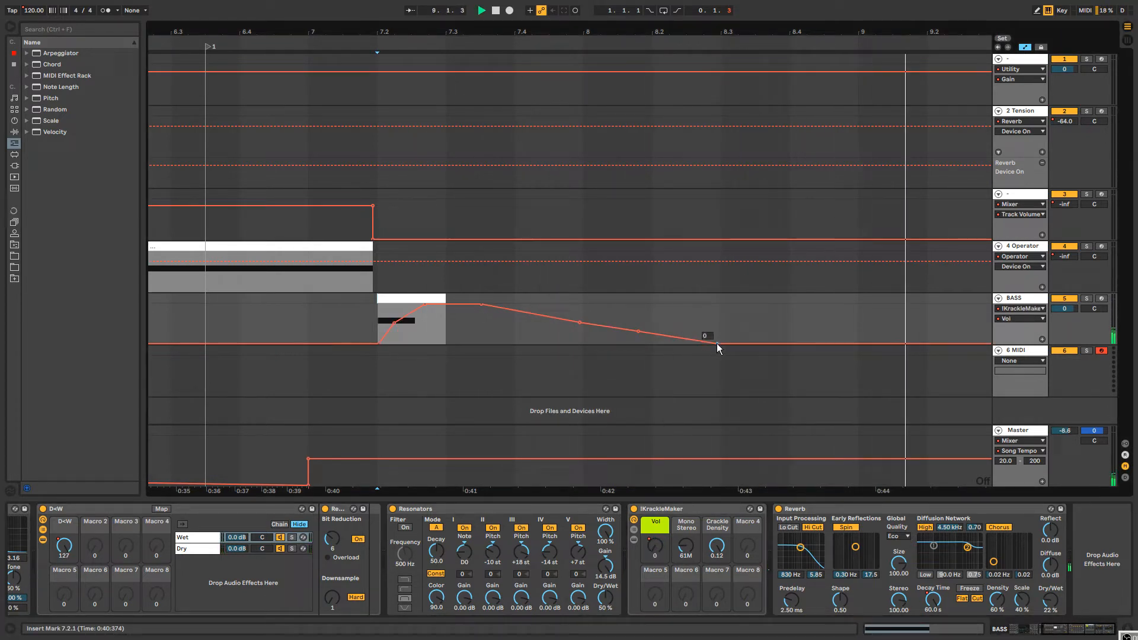
pyautogui.press('space')
pyautogui.moveTo(717, 344); pyautogui.dragTo(748, 305)
pyautogui.press('space')
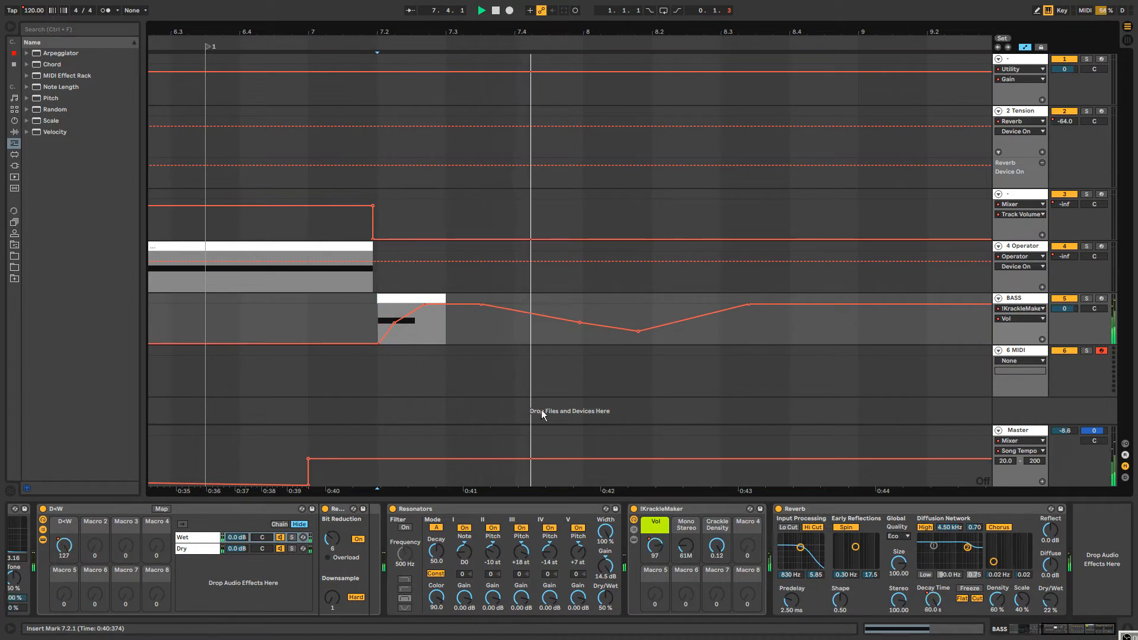
# Set !KrackleMaker's Mono Stereo macro to 345 while auditioning the BASS hit.
pyautogui.moveTo(688, 543); pyautogui.dragTo(688, 504)
pyautogui.press('space')
pyautogui.press('space')
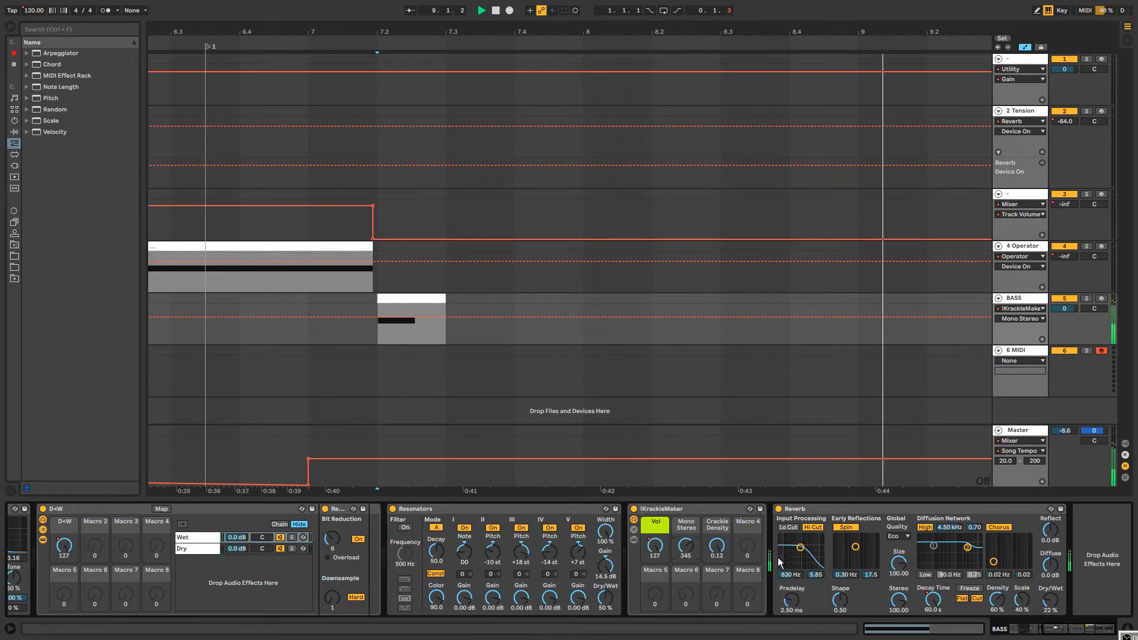
# Fade the BASS track's !KrackleMaker Vol automation from its second peak down to 0 at about bar 10.
pyautogui.click(660, 546)
pyautogui.press('space')
pyautogui.moveTo(689, 31); pyautogui.dragTo(494, 11)
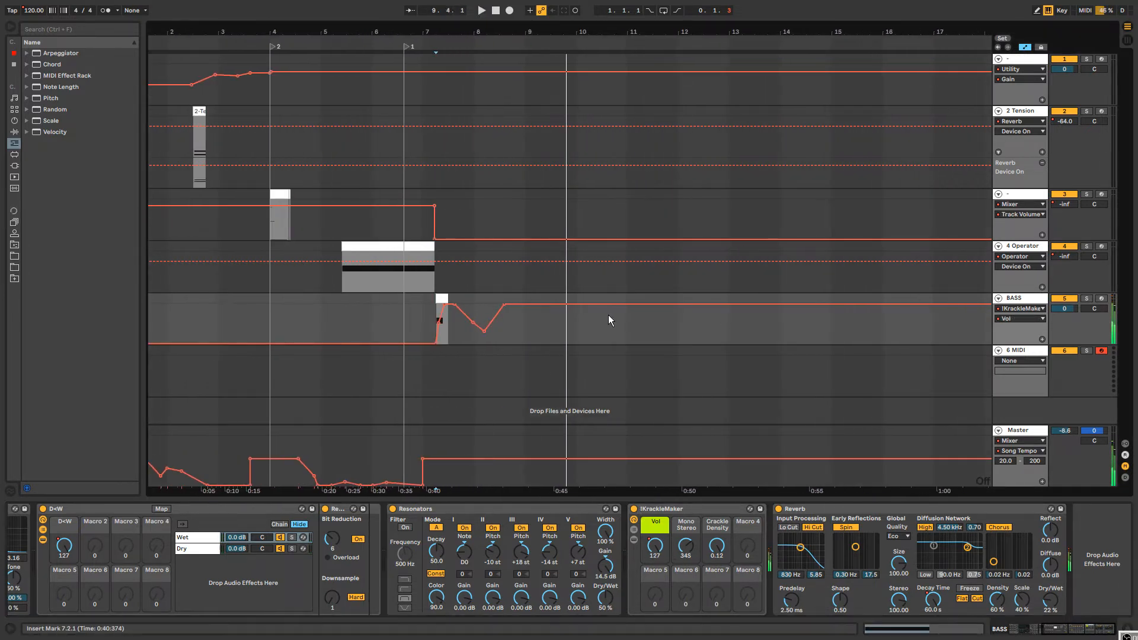
pyautogui.click(524, 304)
pyautogui.moveTo(565, 305); pyautogui.dragTo(579, 344)
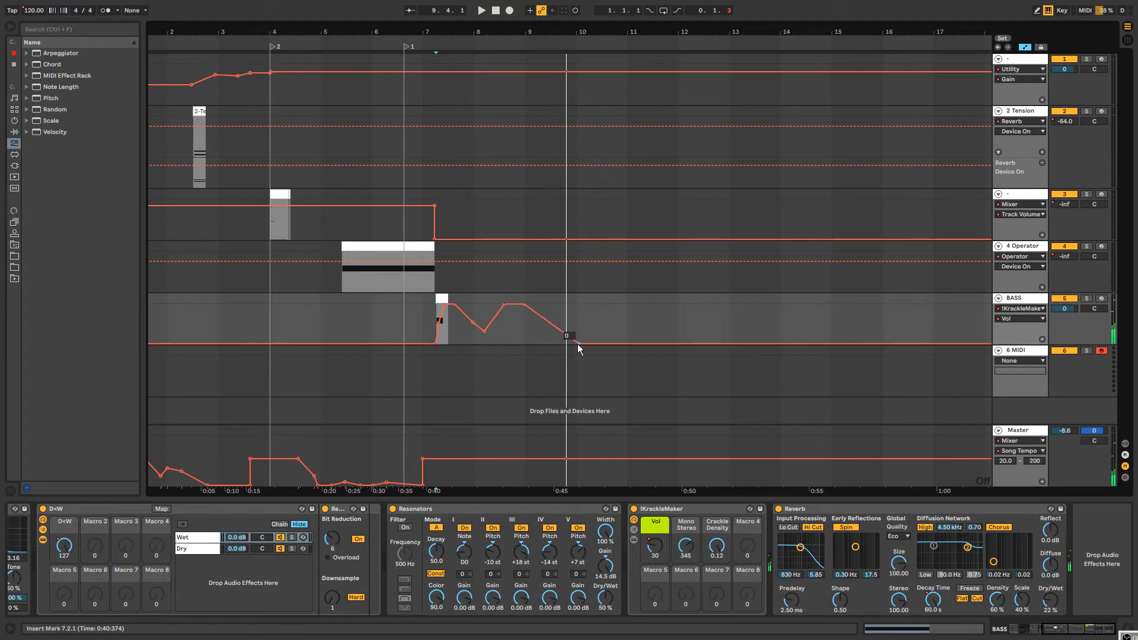
# Slow the Vol automation's fade-in over the BASS clip and add a dip at about 8.4 while auditioning.
pyautogui.moveTo(465, 33); pyautogui.dragTo(458, 49)
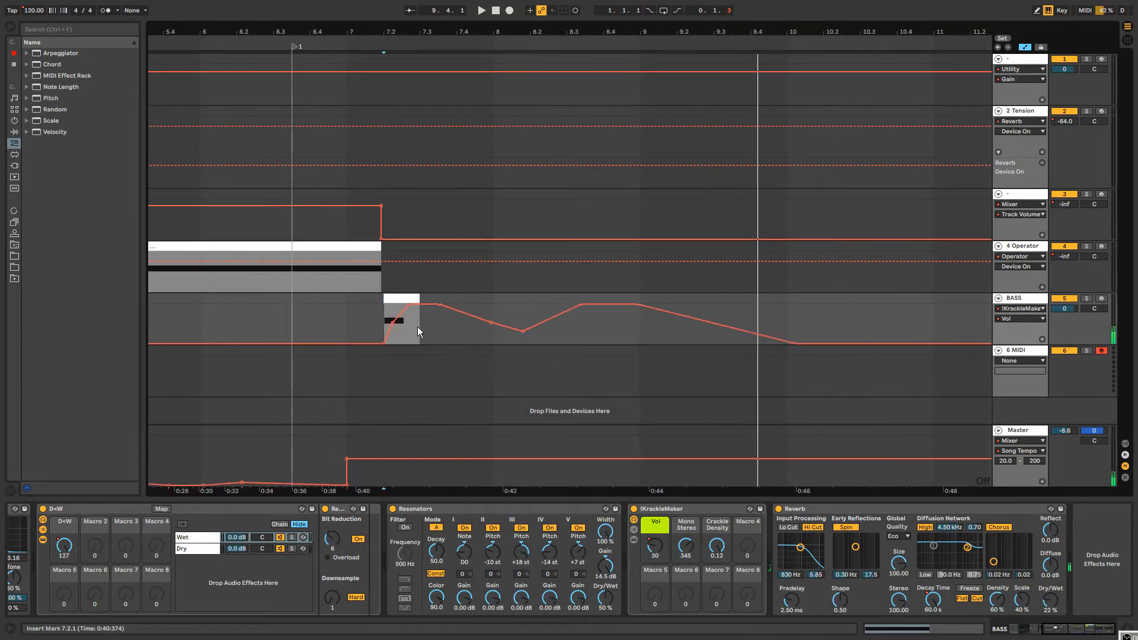
pyautogui.moveTo(392, 323); pyautogui.dragTo(407, 307)
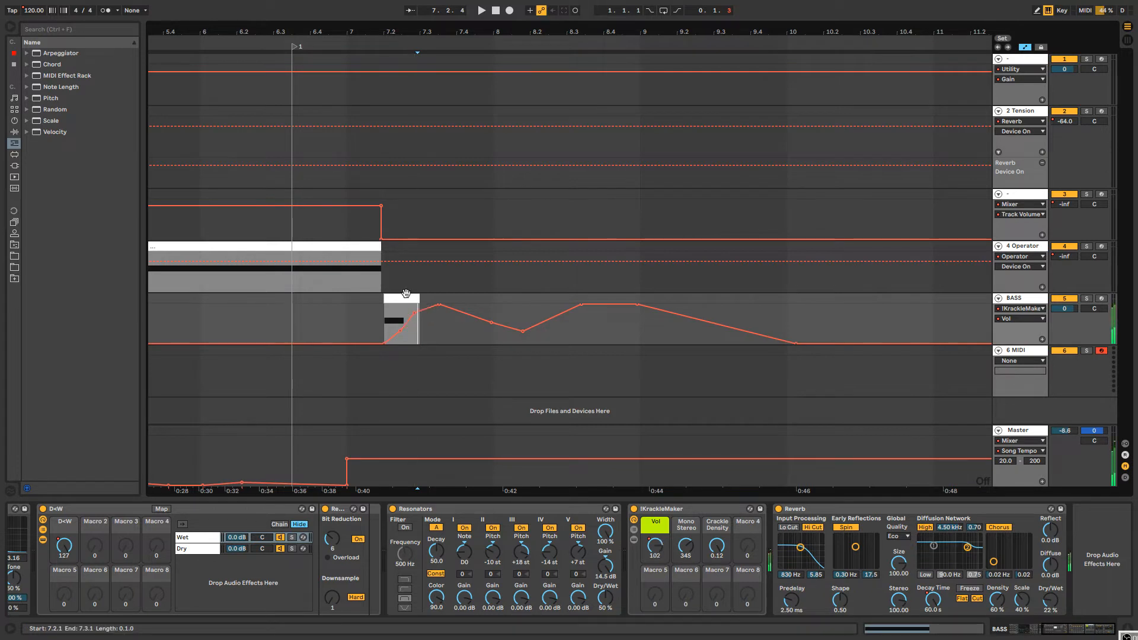
pyautogui.press('space')
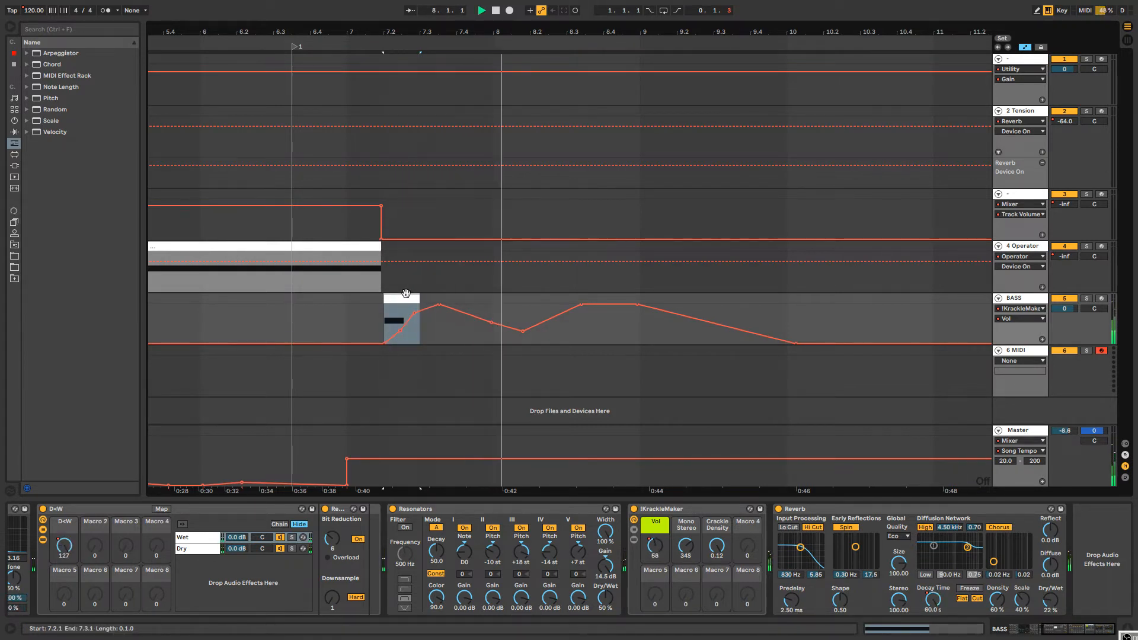
pyautogui.click(613, 314)
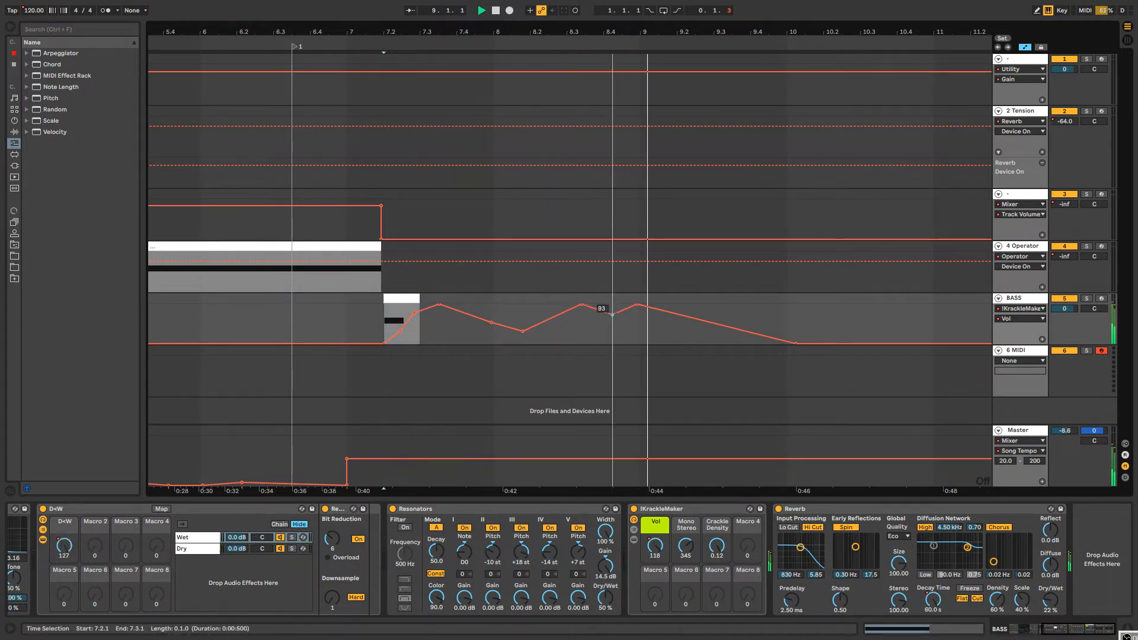
pyautogui.moveTo(612, 315); pyautogui.dragTo(612, 318)
pyautogui.press('space')
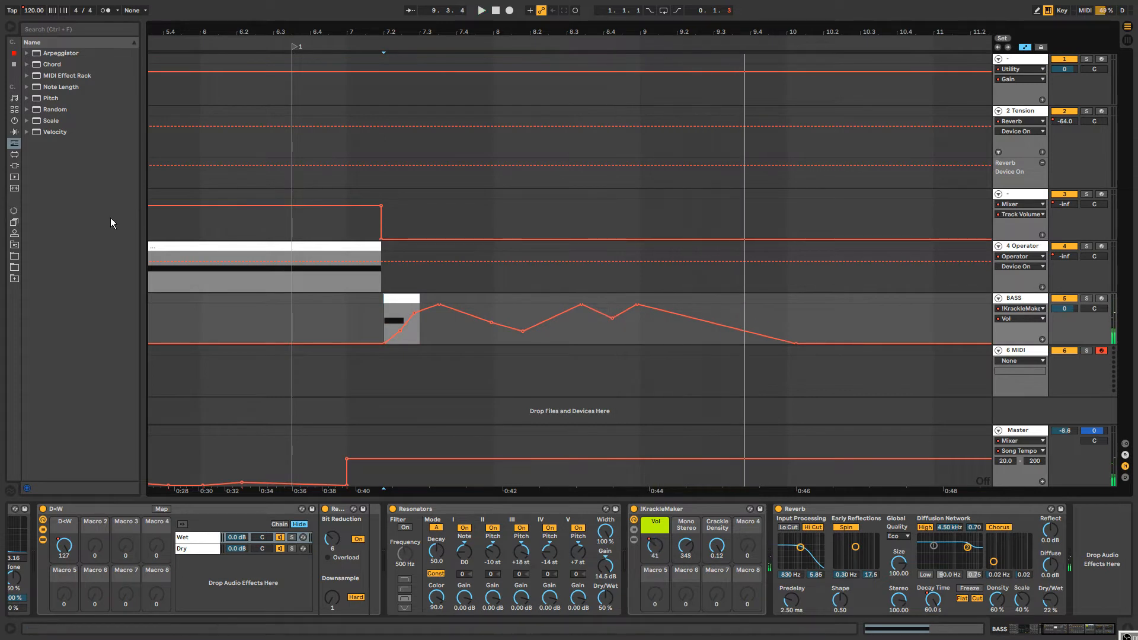
# Add a default Audio Effect Rack after the BASS track's Reverb and place an Auto Filter inside its Wet chain.
pyautogui.click(15, 133)
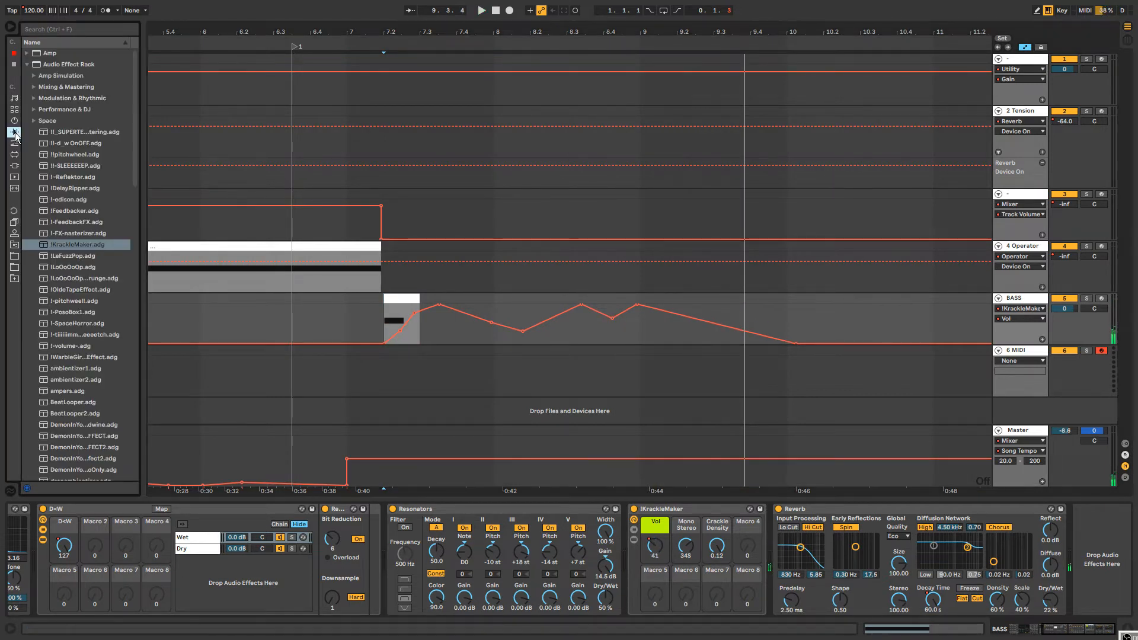
pyautogui.click(27, 64)
pyautogui.doubleClick(44, 66)
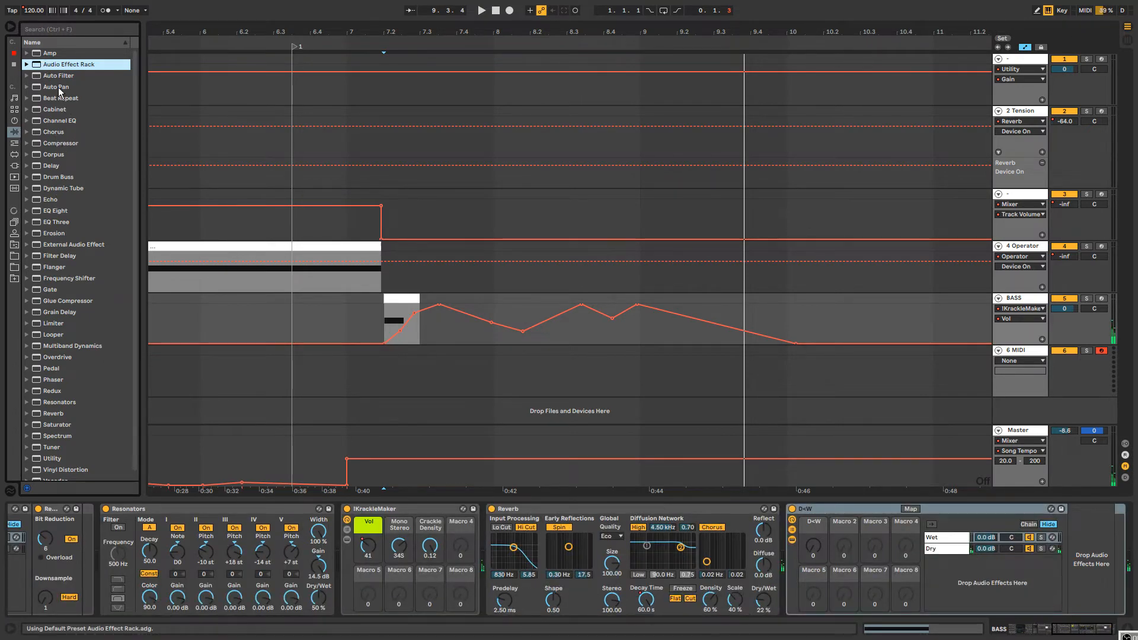
pyautogui.press('Down')
pyautogui.press('Return')
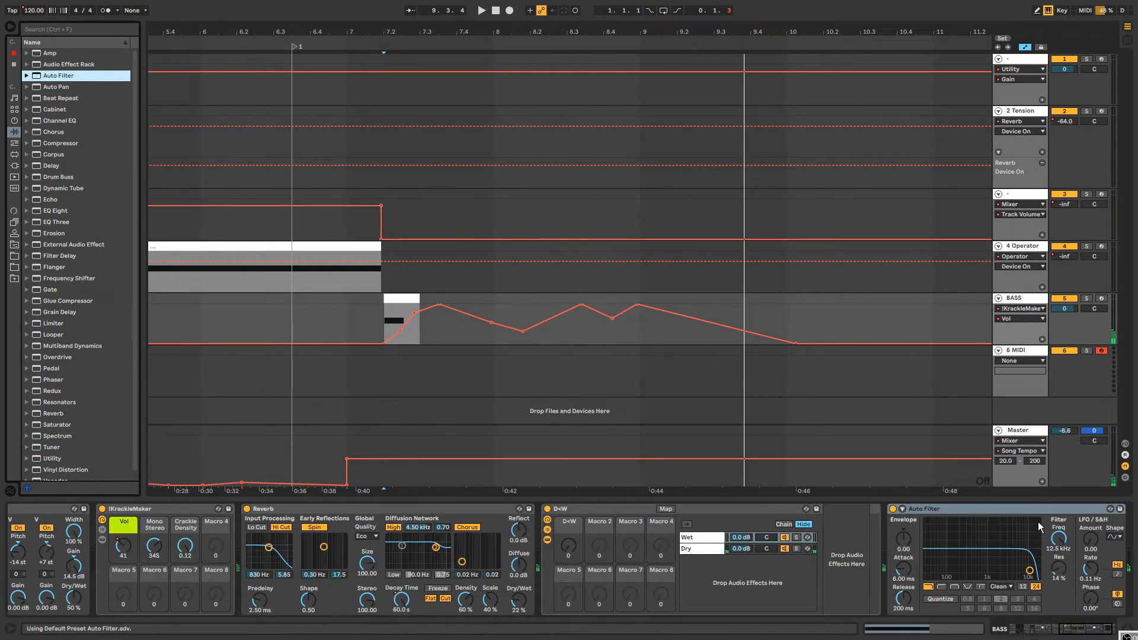
pyautogui.moveTo(946, 510); pyautogui.dragTo(851, 527)
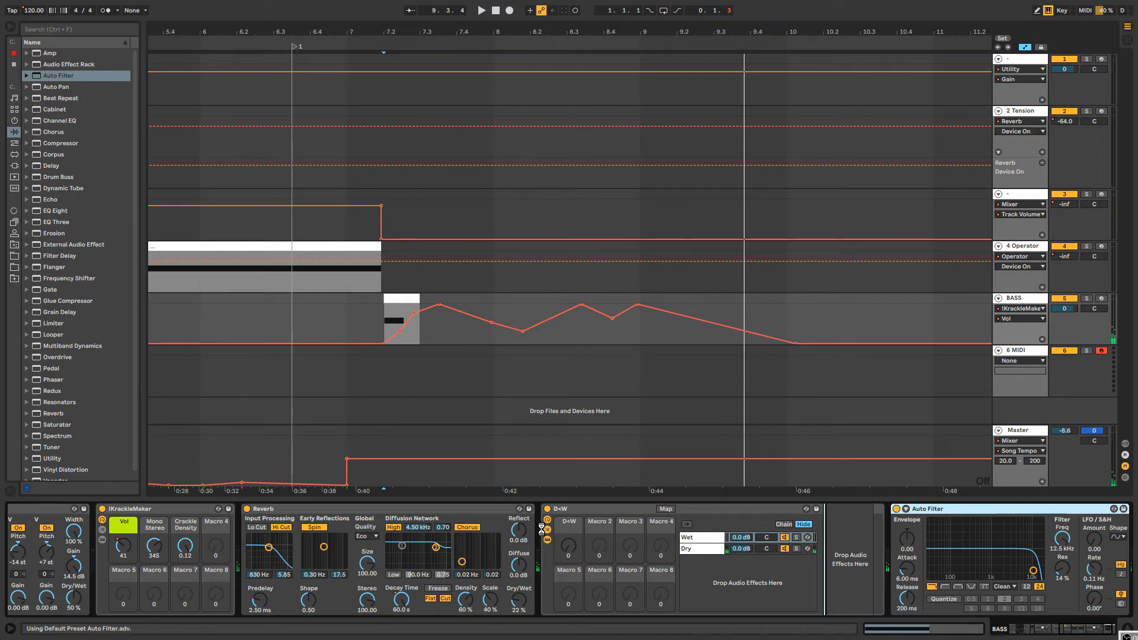
# Set the new rack's D<W macro to 58 and its Auto Filter to 758 Hz, OSR circuit and 100% resonance.
pyautogui.moveTo(568, 546); pyautogui.dragTo(568, 517)
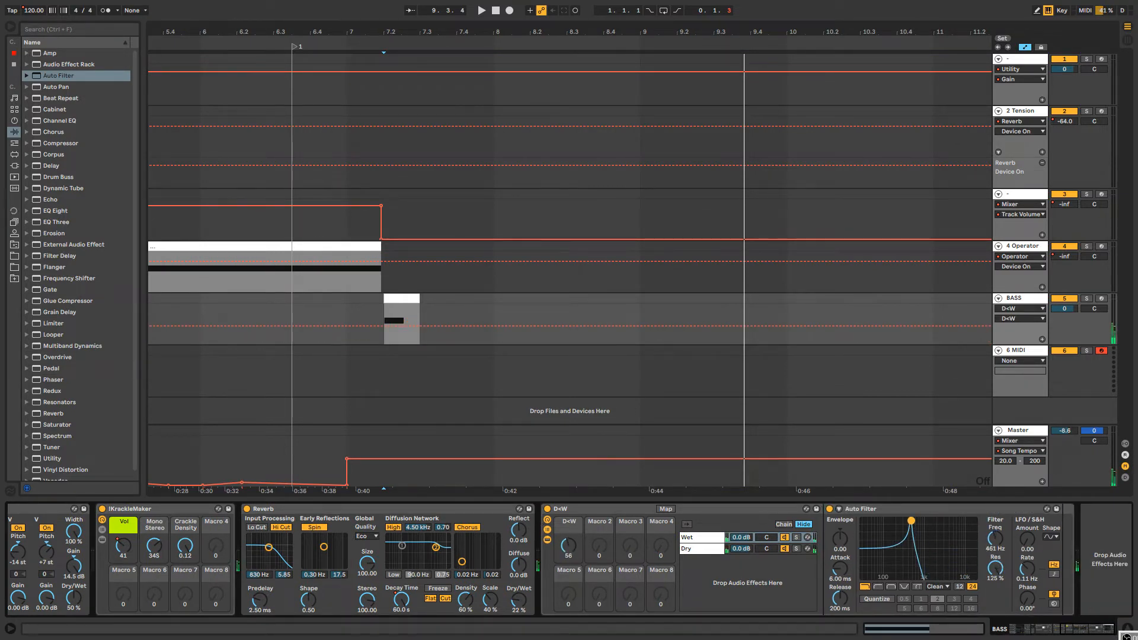
pyautogui.click(935, 587)
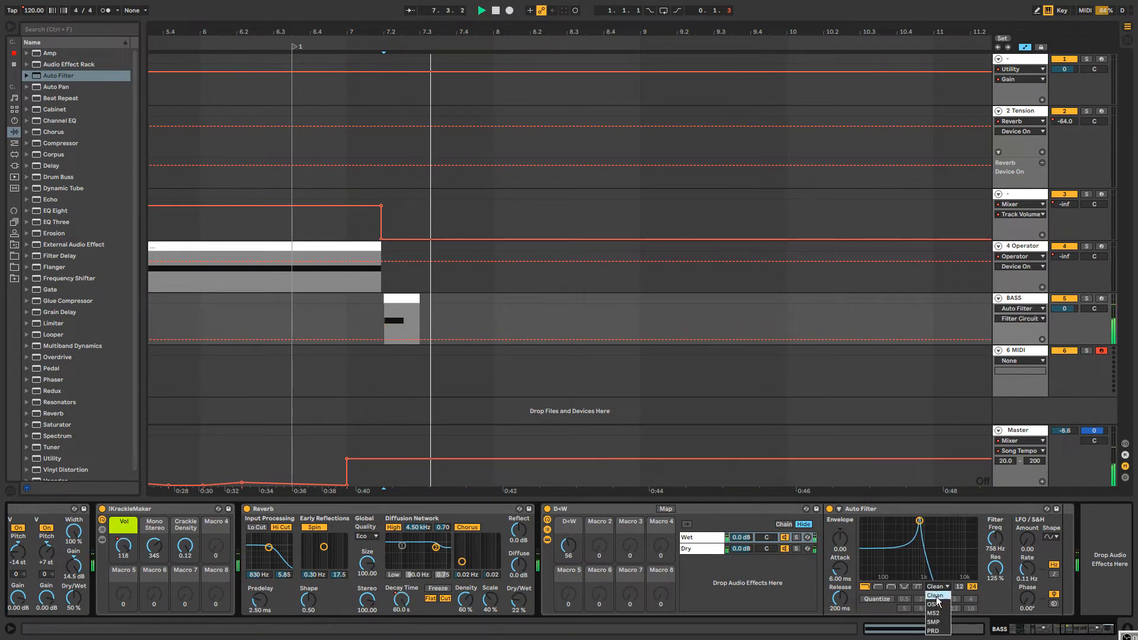
pyautogui.click(936, 601)
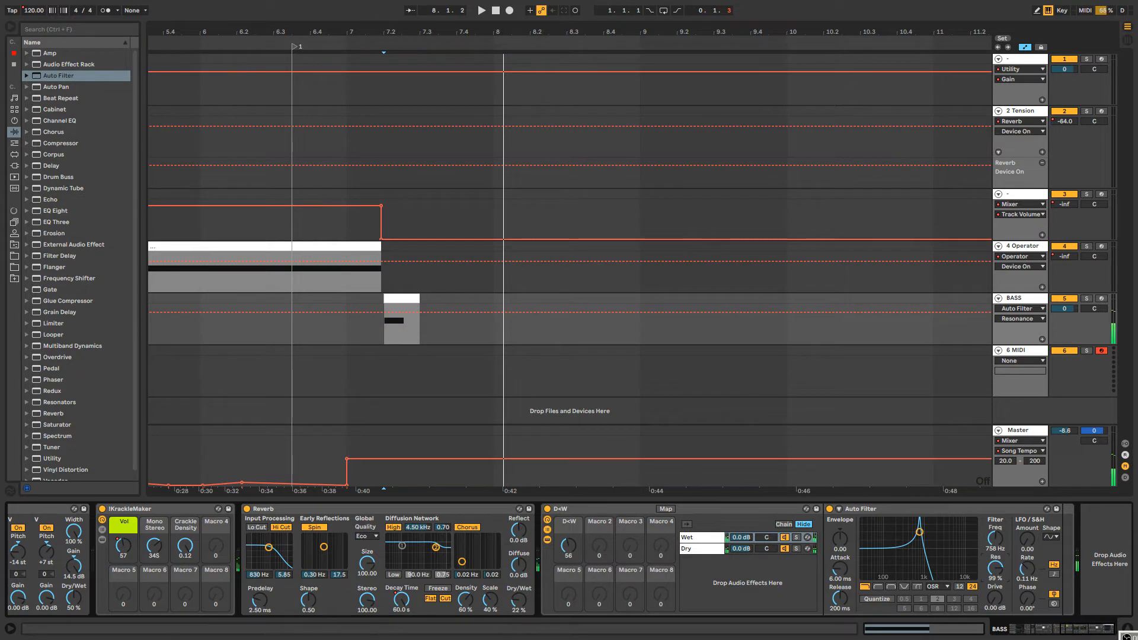
pyautogui.moveTo(996, 568); pyautogui.dragTo(995, 575)
# Automate the Auto Filter's Resonance to hold 100% until bar 8, rise to a peak near bar 9, and waver until just past bar 10.
pyautogui.click(499, 312)
pyautogui.click(413, 297)
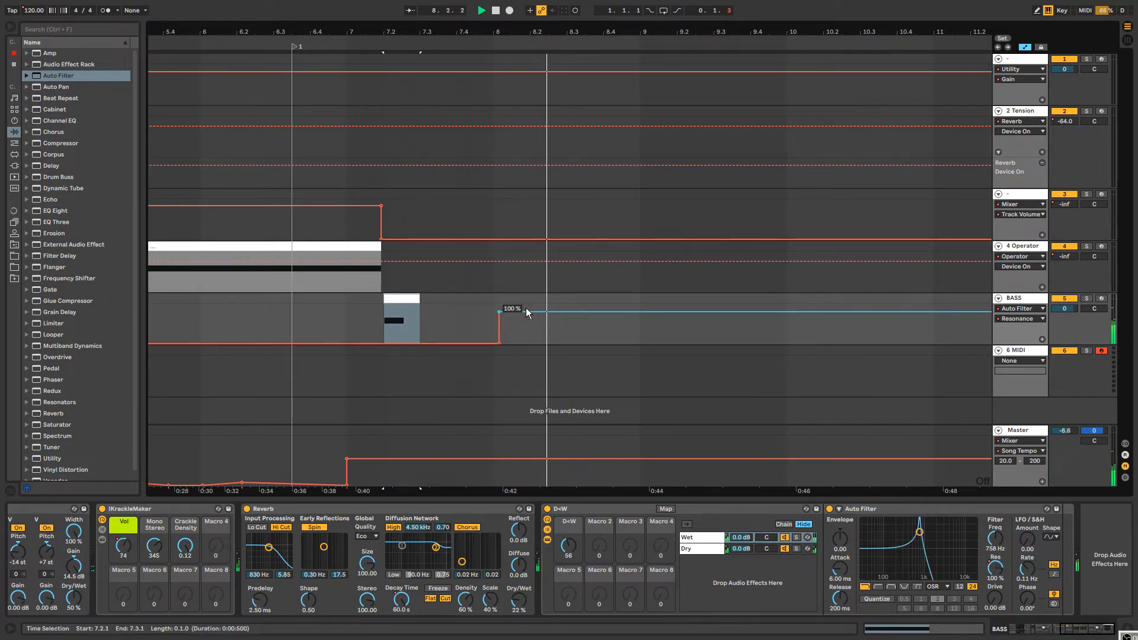
pyautogui.click(500, 343)
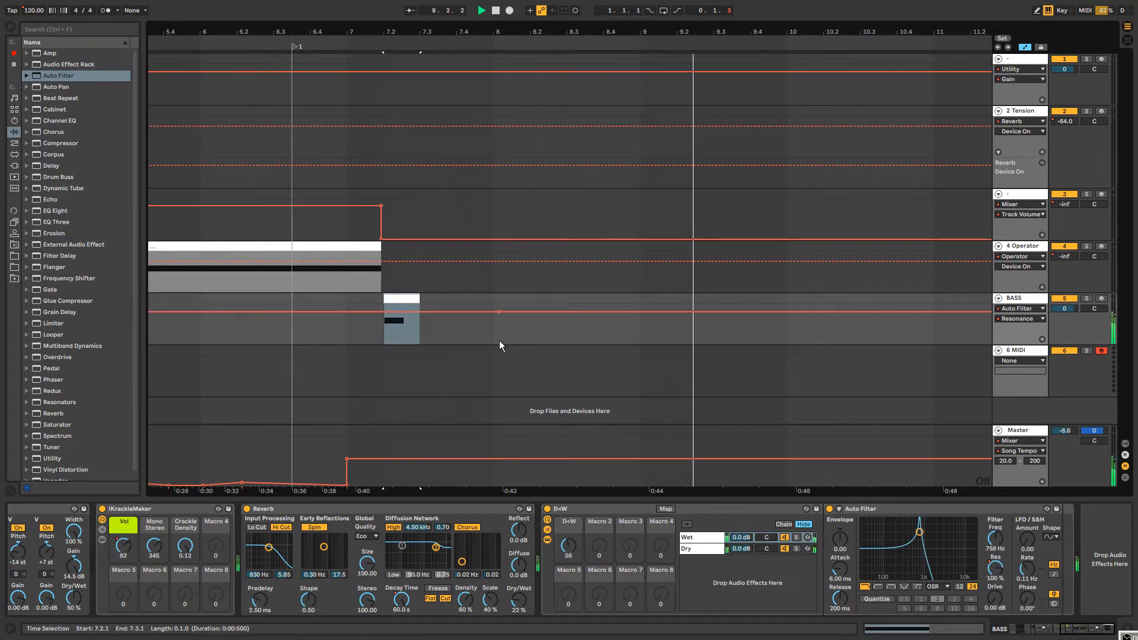
pyautogui.moveTo(587, 305); pyautogui.dragTo(812, 315)
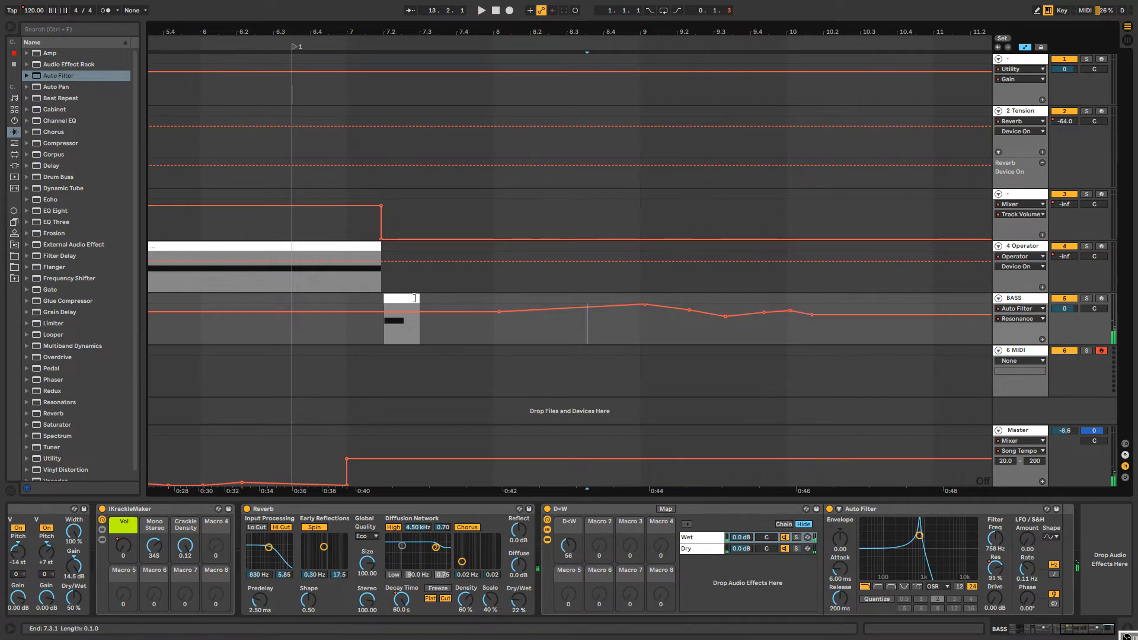
# Audition the hit and automate the new rack's D<W macro to ramp from 0 near the BASS clip's start to 58 after 8.2.
pyautogui.click(404, 296)
pyautogui.press('space')
pyautogui.click(569, 548)
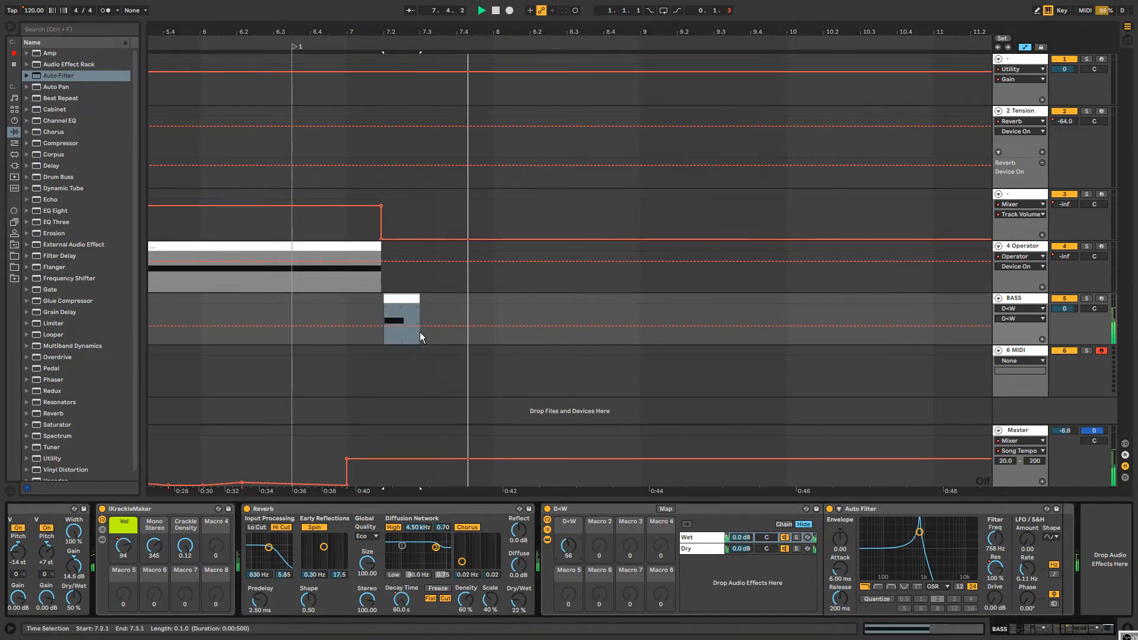
pyautogui.click(558, 326)
pyautogui.moveTo(440, 327); pyautogui.dragTo(390, 346)
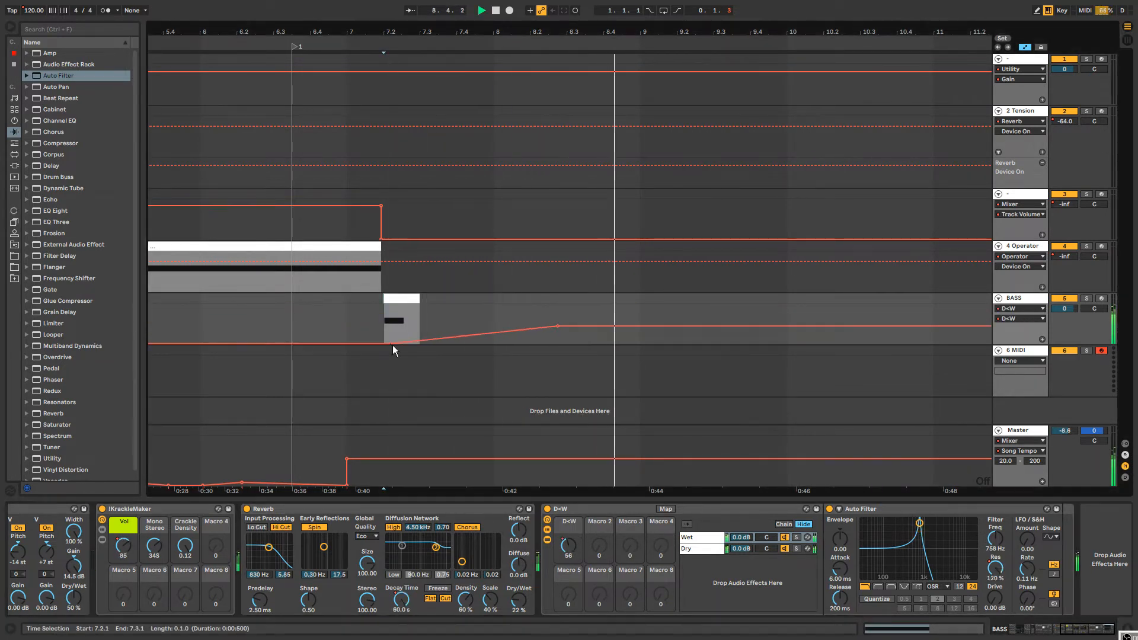
# Set the BASS Auto Filter's envelope amount to -11.9, disarm the 6 MIDI track and record wavering envelope-amount automation from about 8.2 to 10.4.
pyautogui.click(413, 311)
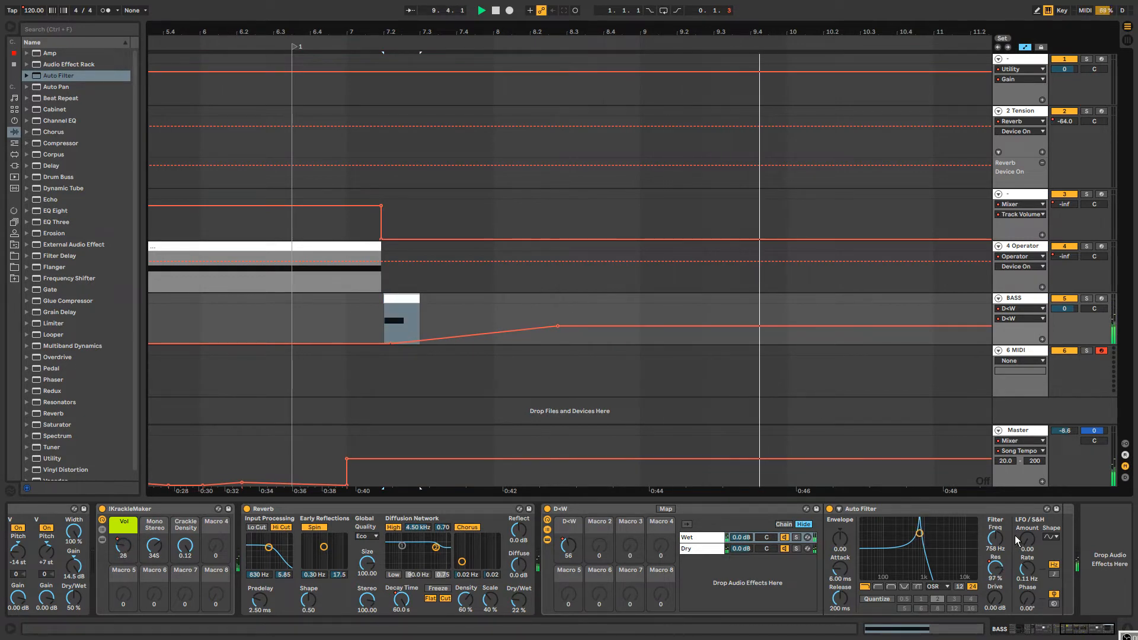
pyautogui.moveTo(840, 555); pyautogui.dragTo(833, 545)
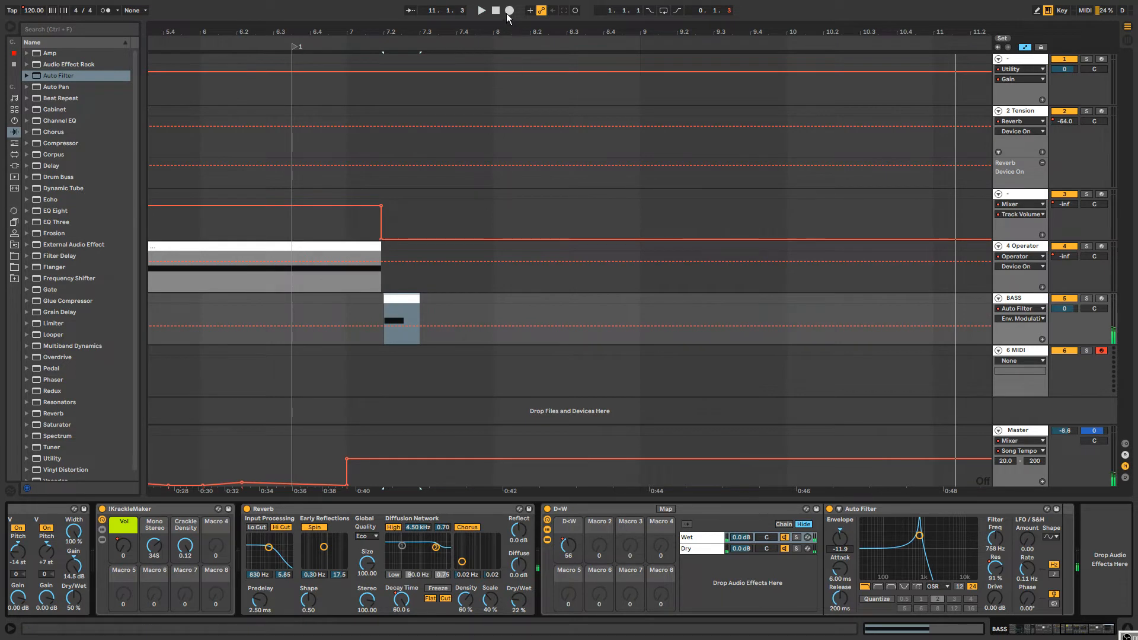
pyautogui.click(1100, 351)
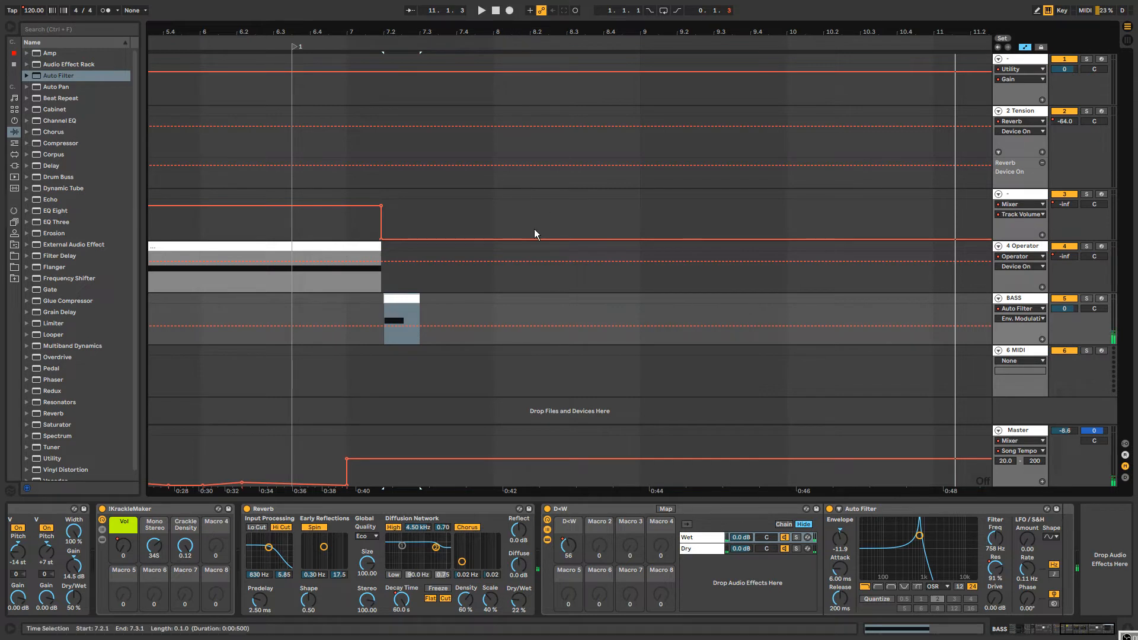
pyautogui.press('F9')
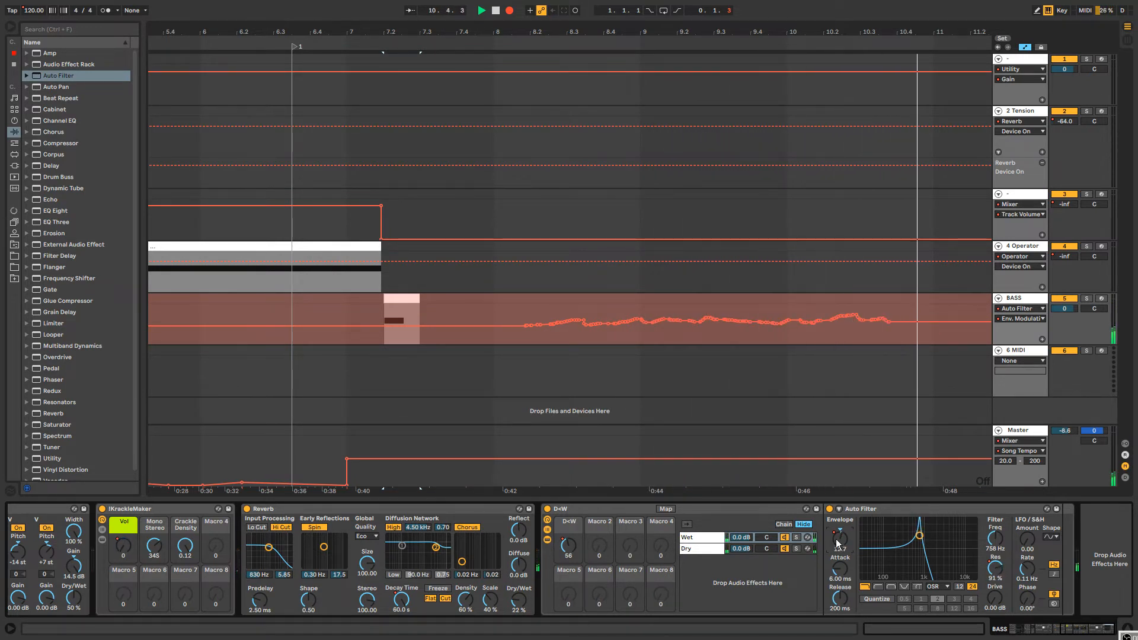
pyautogui.click(492, 12)
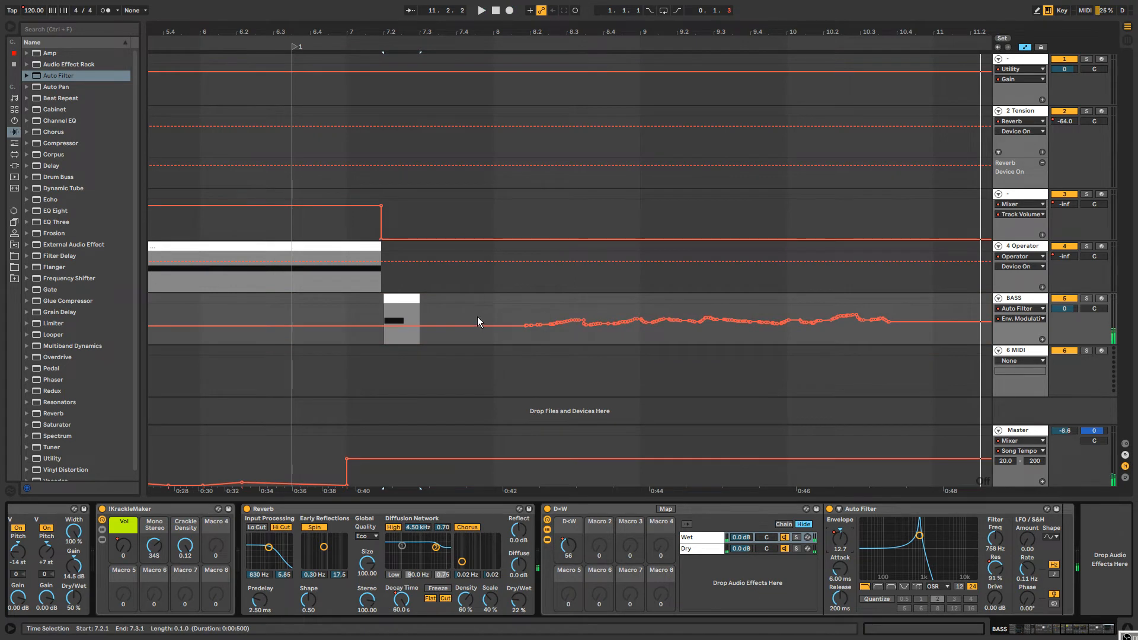
# Simplify the recorded Auto Filter envelope-amount automation on the BASS track and audition the hit.
pyautogui.moveTo(478, 322); pyautogui.dragTo(850, 324)
pyautogui.rightClick(825, 319)
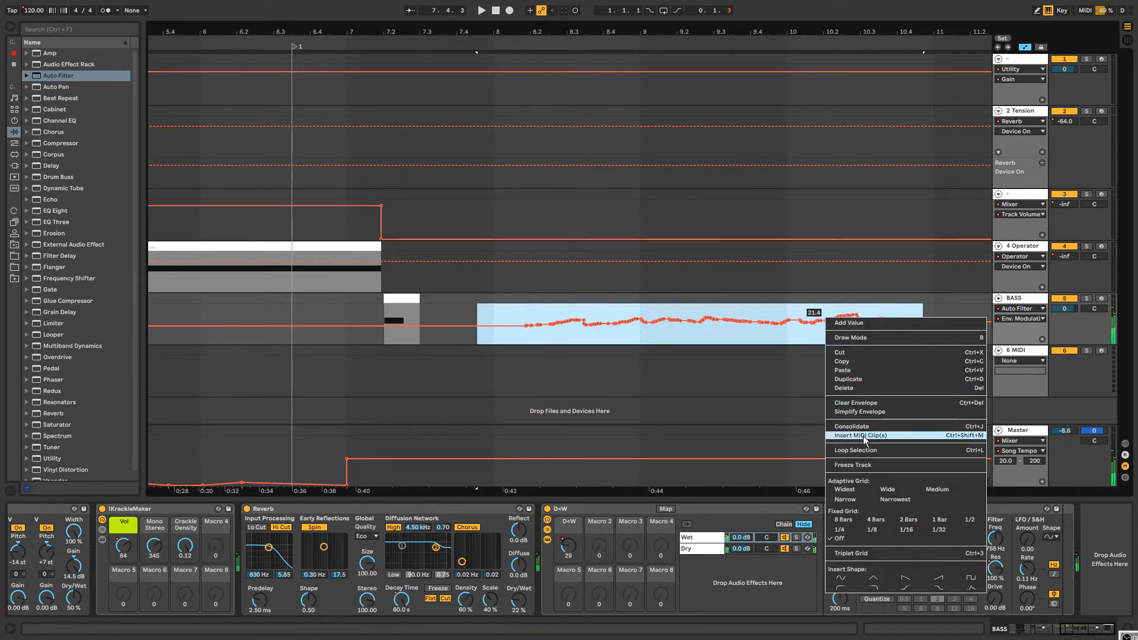
pyautogui.click(862, 412)
pyautogui.click(400, 298)
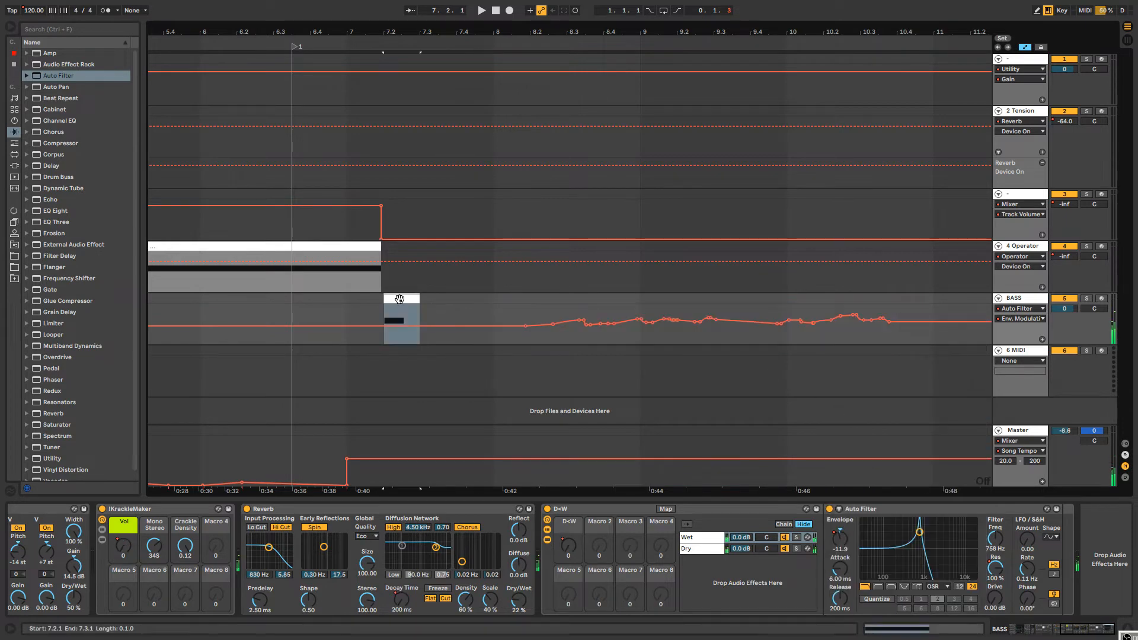
pyautogui.press('space')
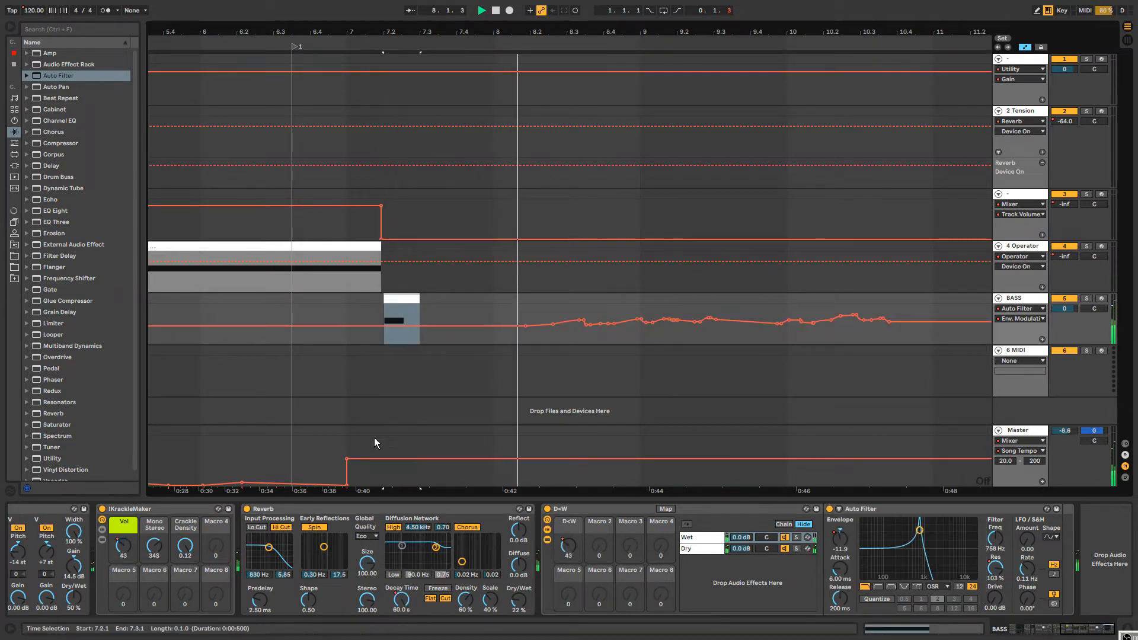
pyautogui.moveTo(1082, 630); pyautogui.dragTo(1057, 635)
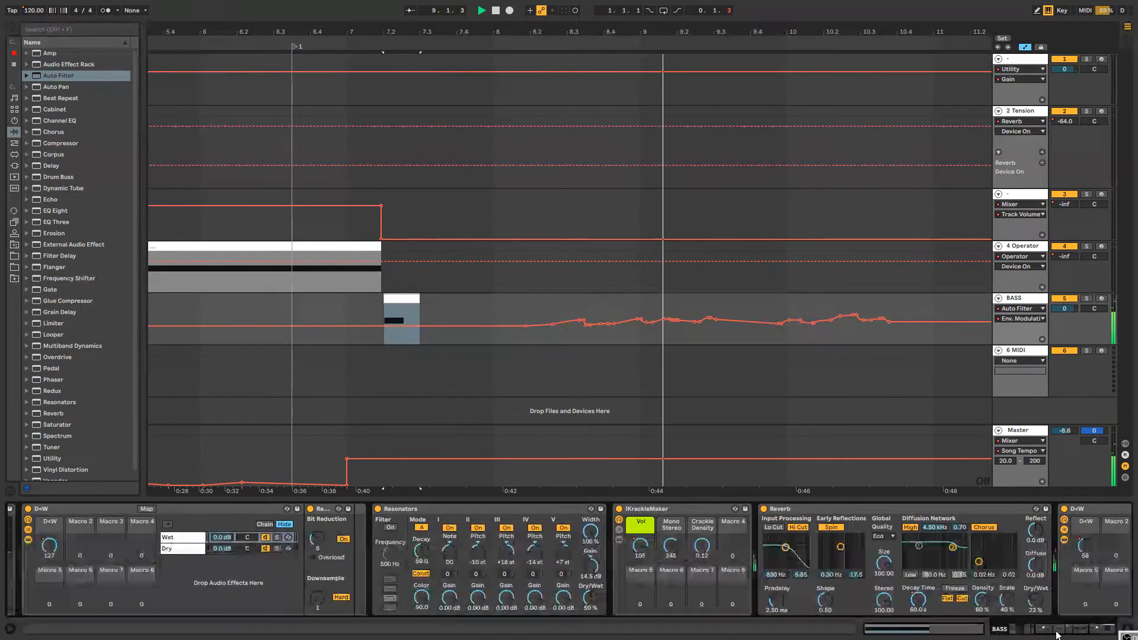
pyautogui.press('space')
# Automate the BASS Resonators' I Note with an abrupt drop partway through the clip and play the result.
pyautogui.click(449, 552)
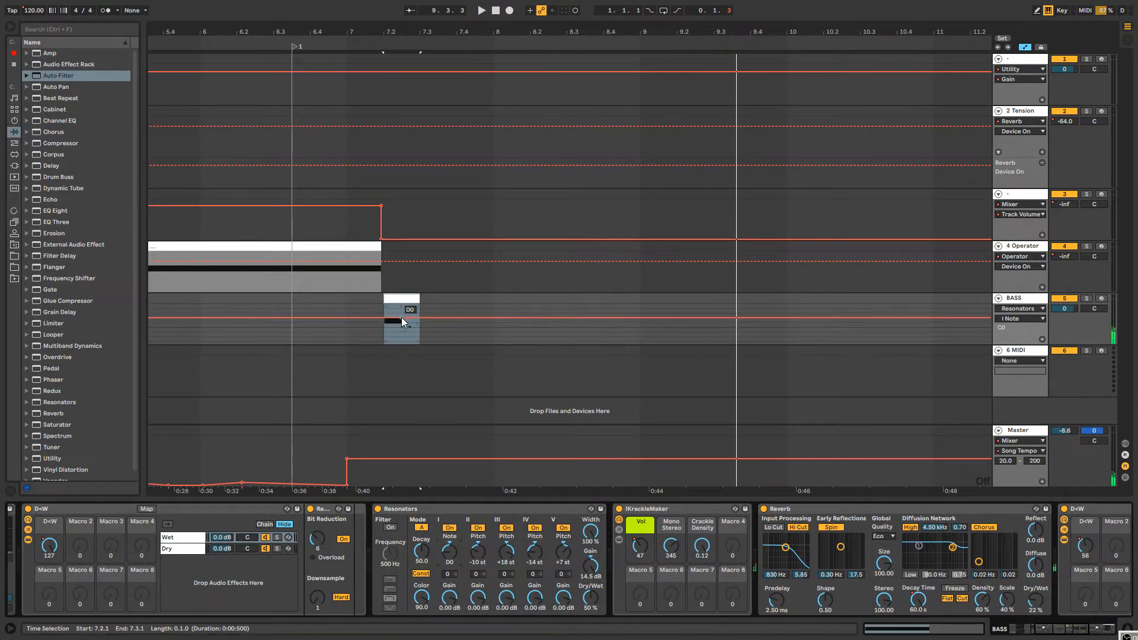
pyautogui.click(396, 314)
pyautogui.press('space')
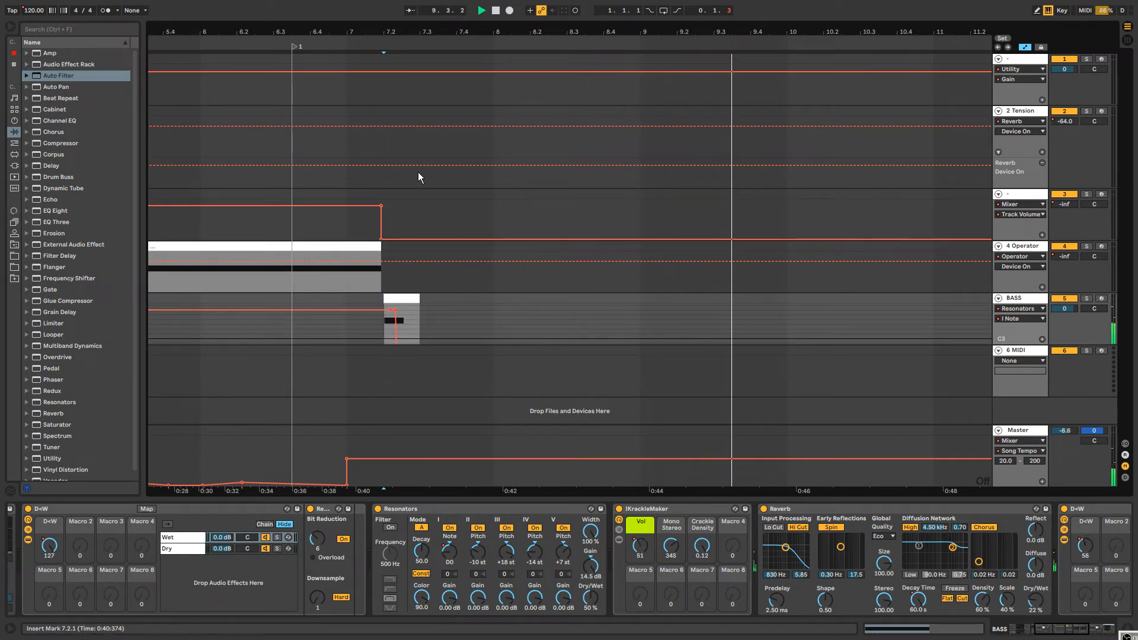
# Try to draw a freehand low-note curve for the Resonators' I Note across the first half of the BASS clip, and undo it.
pyautogui.scroll(2, 386, 77)
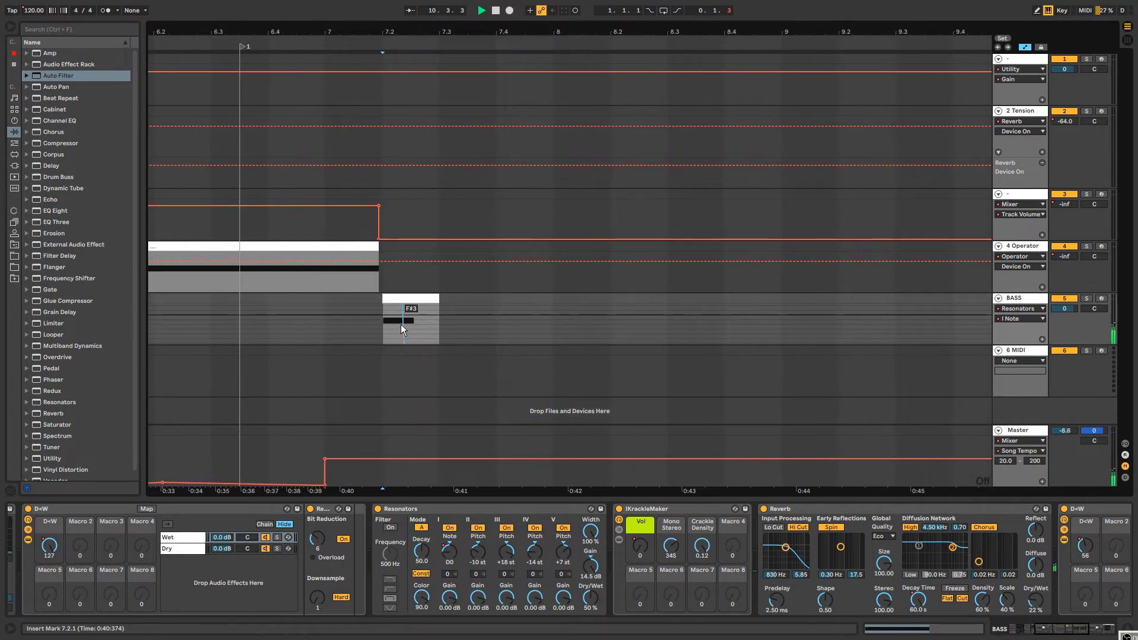
pyautogui.press('b')
pyautogui.moveTo(384, 319)
pyautogui.mouseDown()
pyautogui.moveTo(409, 323)
pyautogui.moveTo(411, 339)
pyautogui.moveTo(400, 332)
pyautogui.mouseUp()
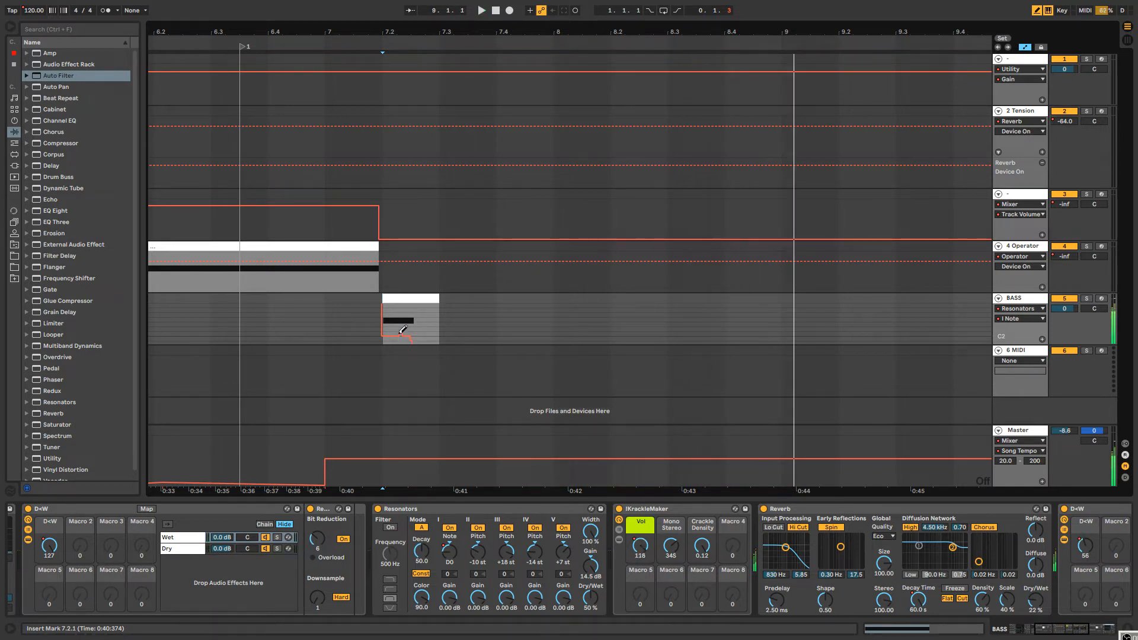
pyautogui.press('space')
pyautogui.press('space')
pyautogui.press('b')
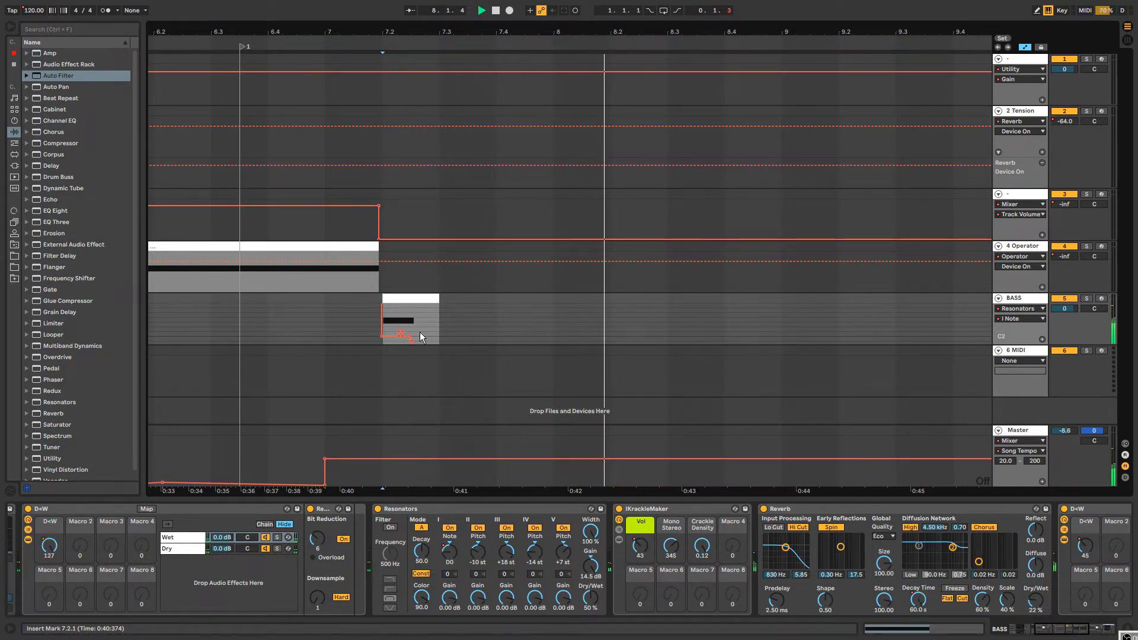
pyautogui.hotkey('ctrl', 'z')
pyautogui.hotkey('ctrl', 'z')
# Audition the hit repeatedly and move the Resonators device ahead of the first D<W rack on the BASS track.
pyautogui.press('space')
pyautogui.press('space')
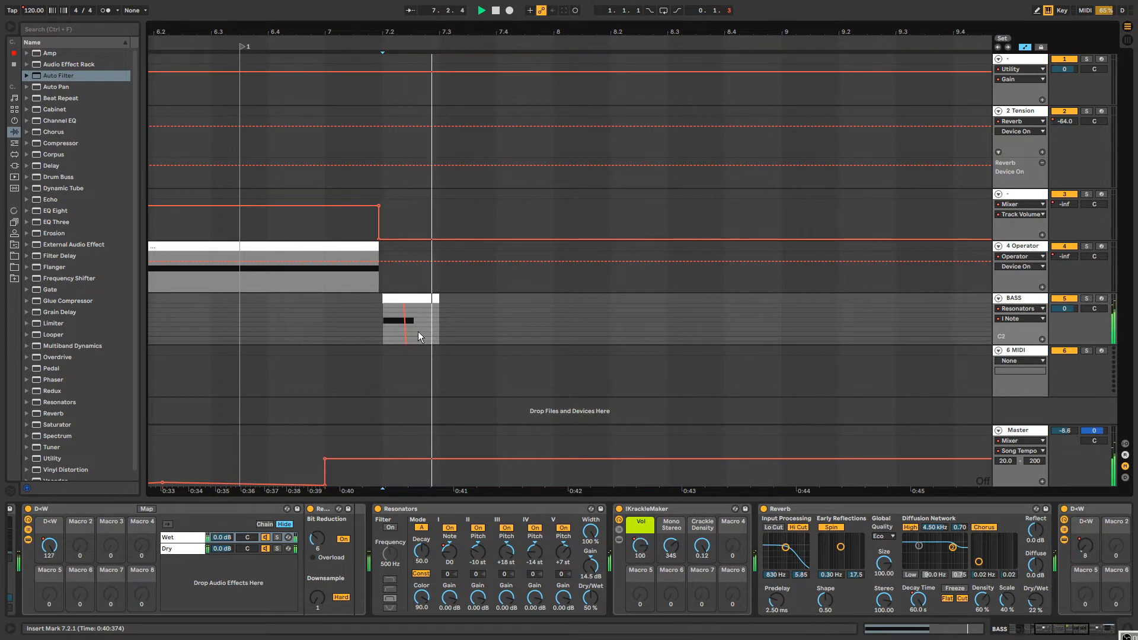
pyautogui.press('space')
pyautogui.press('space')
pyautogui.press('space')
pyautogui.press('space')
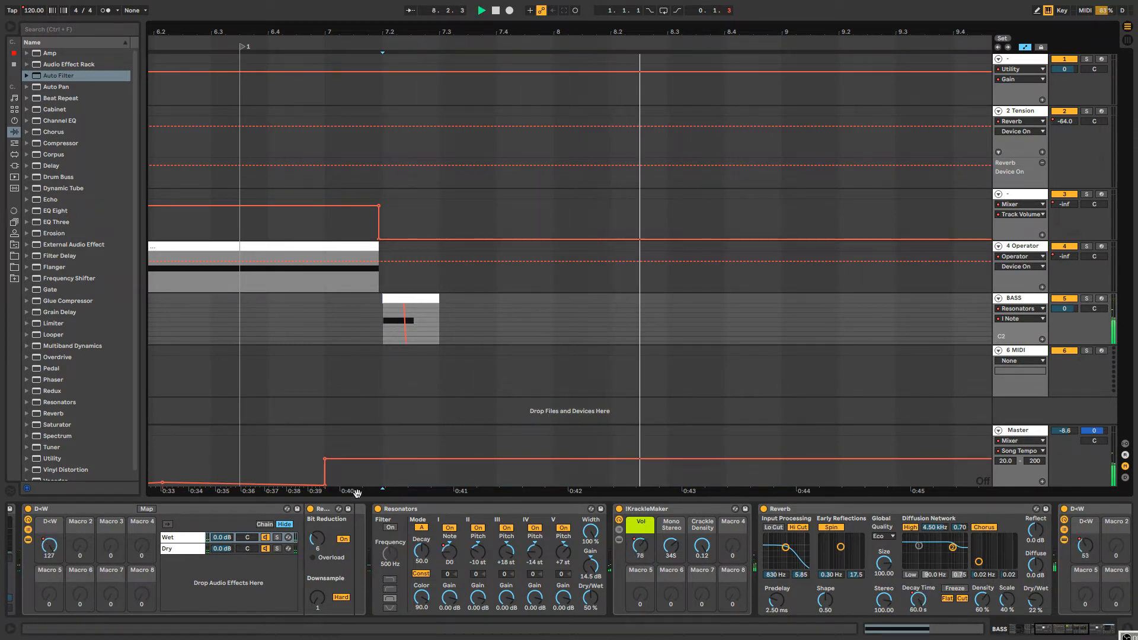
pyautogui.moveTo(430, 508); pyautogui.dragTo(35, 520)
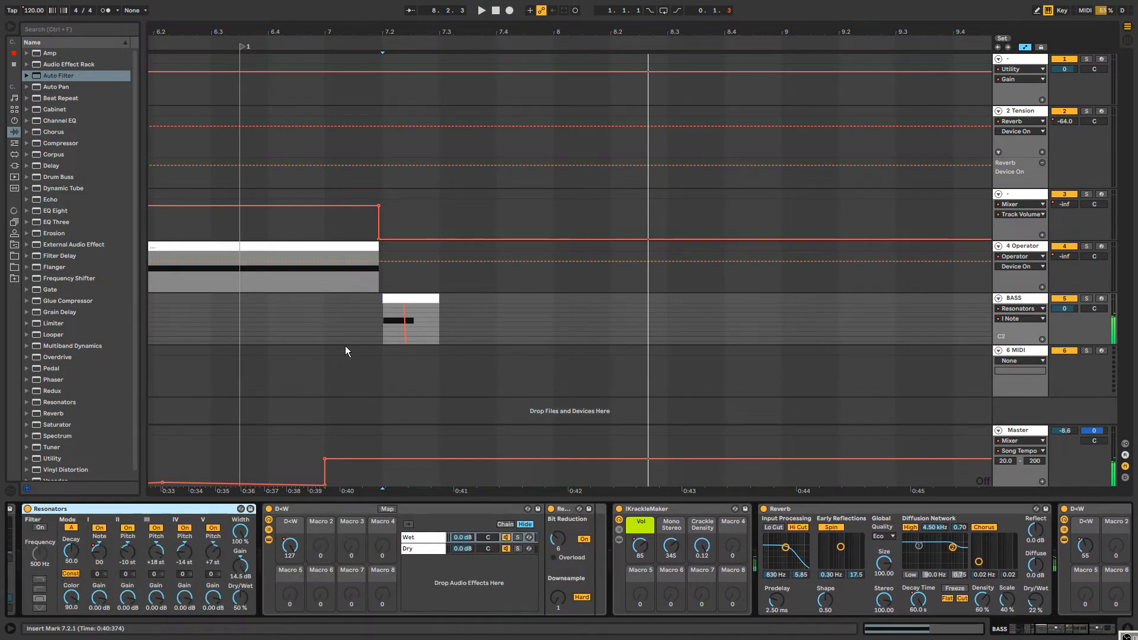
pyautogui.press('space')
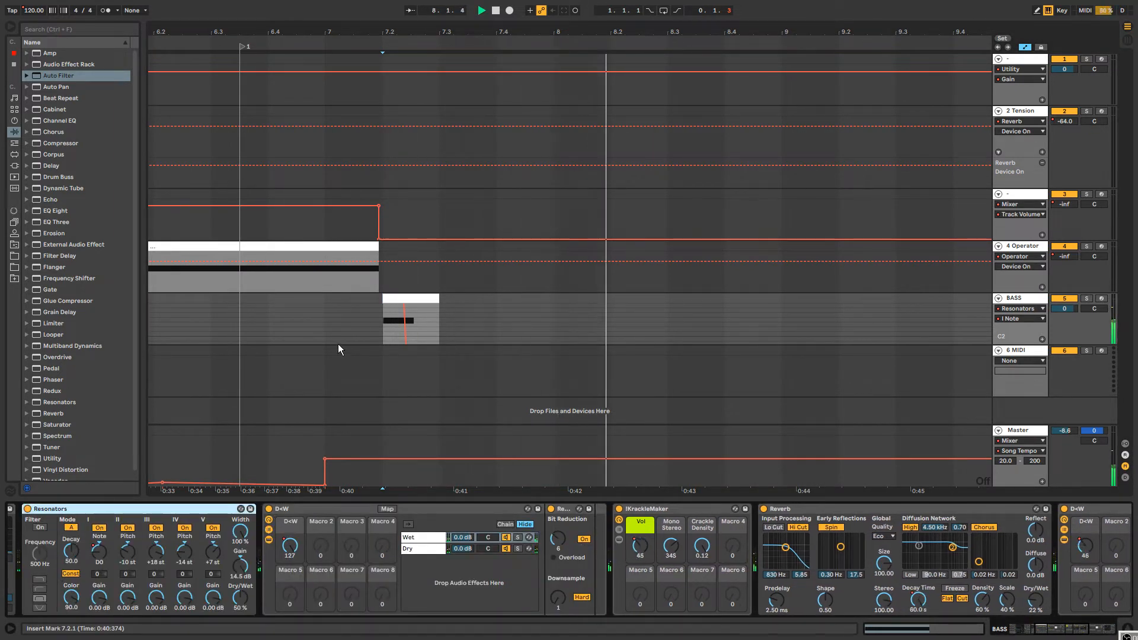
# Reshape the first D<W rack's macro automation to stay low early in the BASS clip and reach 127 just after 7.3, and audition it.
pyautogui.click(284, 552)
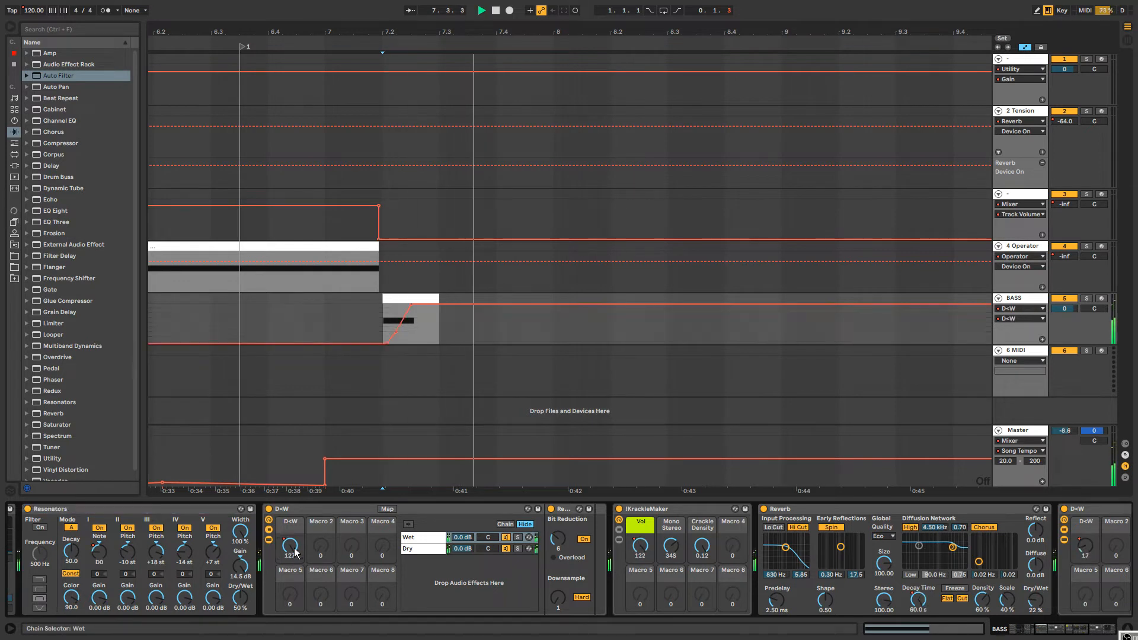
pyautogui.click(412, 308)
pyautogui.click(400, 298)
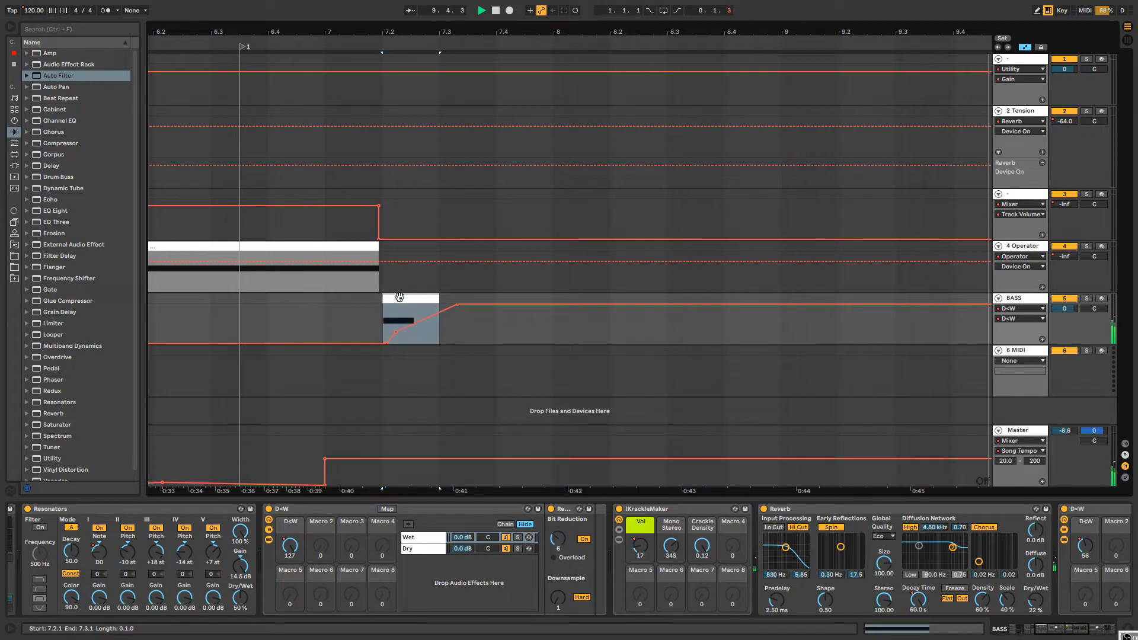
pyautogui.click(345, 325)
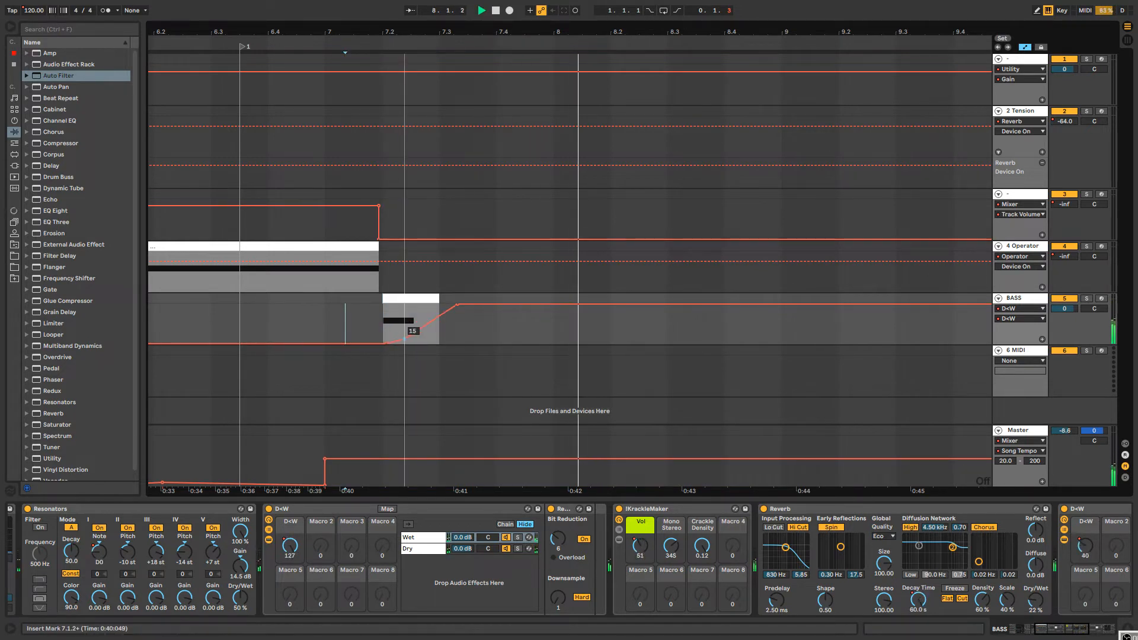
pyautogui.moveTo(405, 340); pyautogui.dragTo(406, 340)
pyautogui.click(410, 298)
pyautogui.press('space')
pyautogui.press('space')
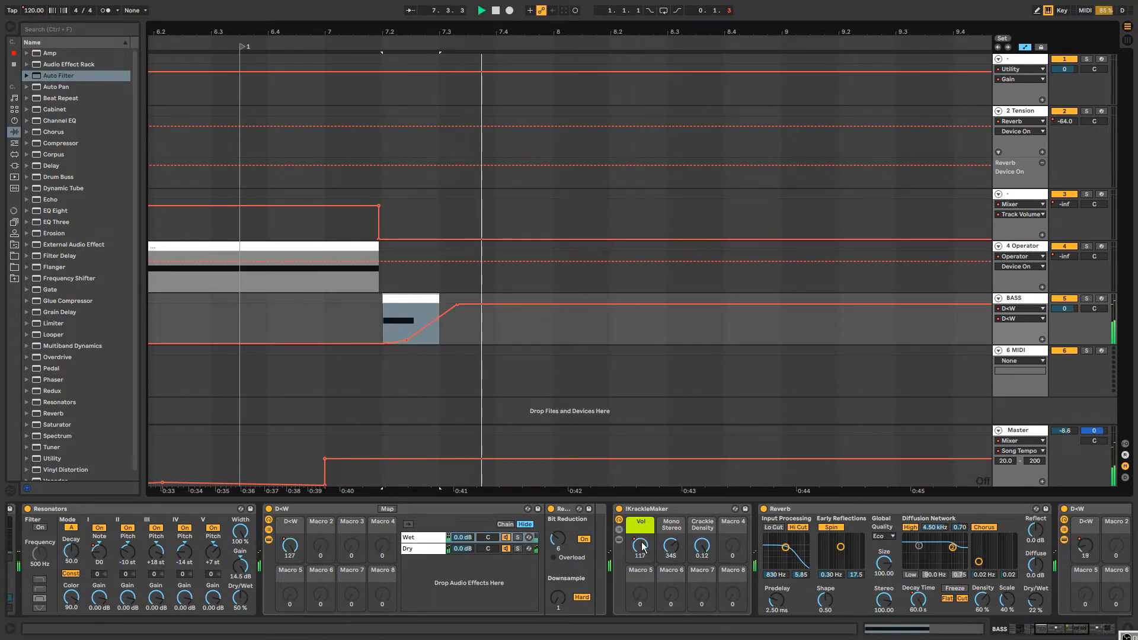
# Lower the crackle Vol automation near 8.3, set the point near bar 9 to 63, extend the fade-out to bar 13, and audition it.
pyautogui.click(642, 546)
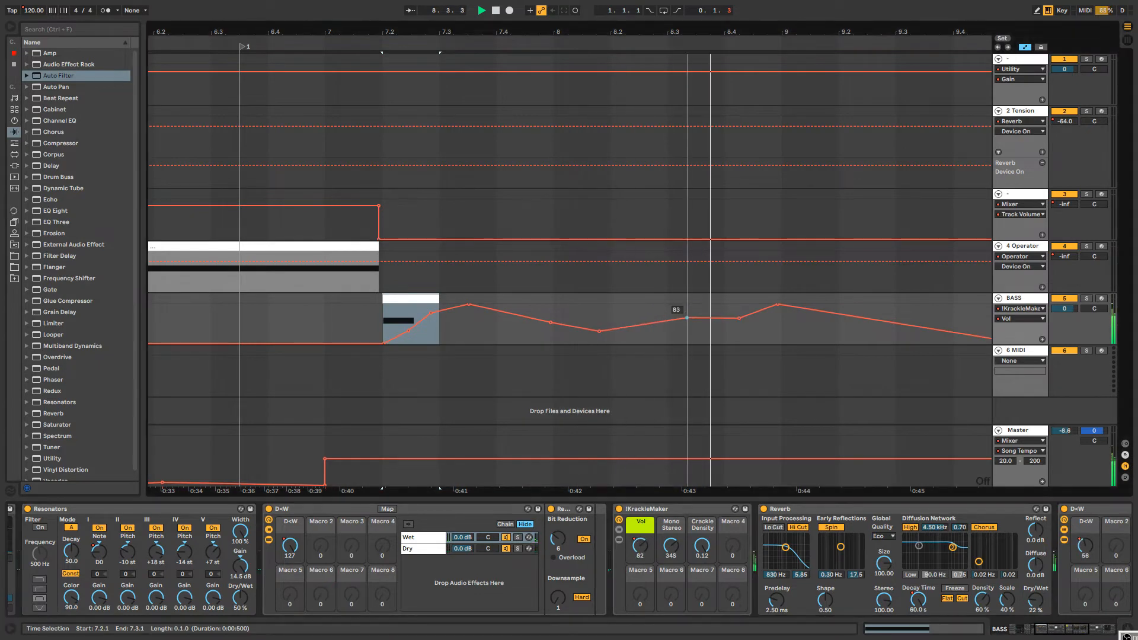
pyautogui.moveTo(687, 318); pyautogui.dragTo(684, 322)
pyautogui.moveTo(778, 305); pyautogui.dragTo(790, 325)
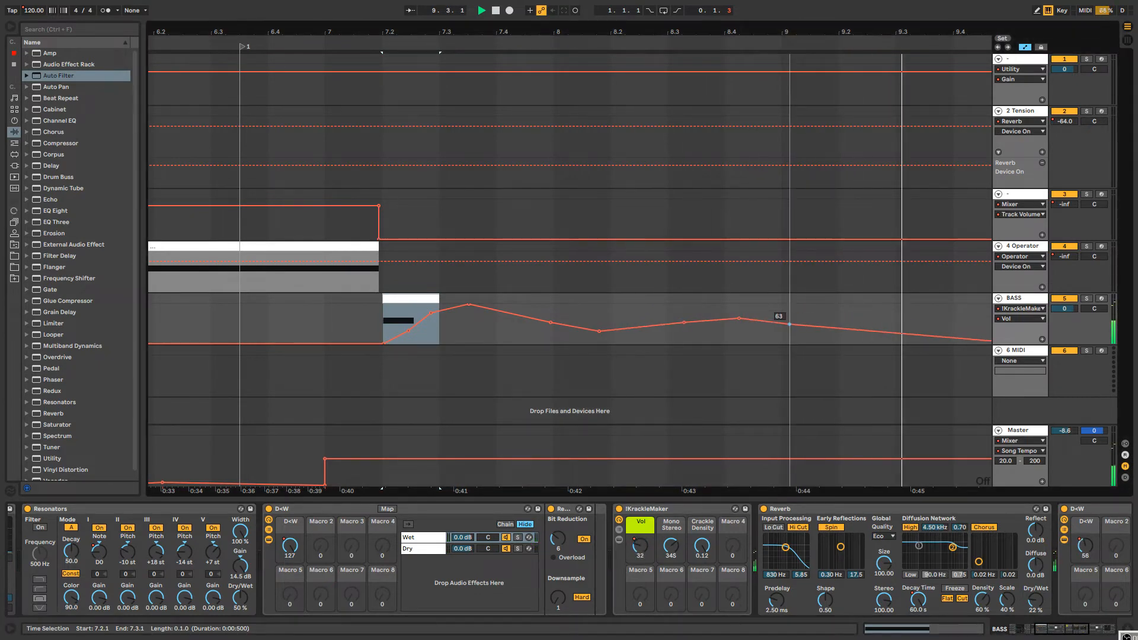
pyautogui.moveTo(761, 32); pyautogui.dragTo(522, 18)
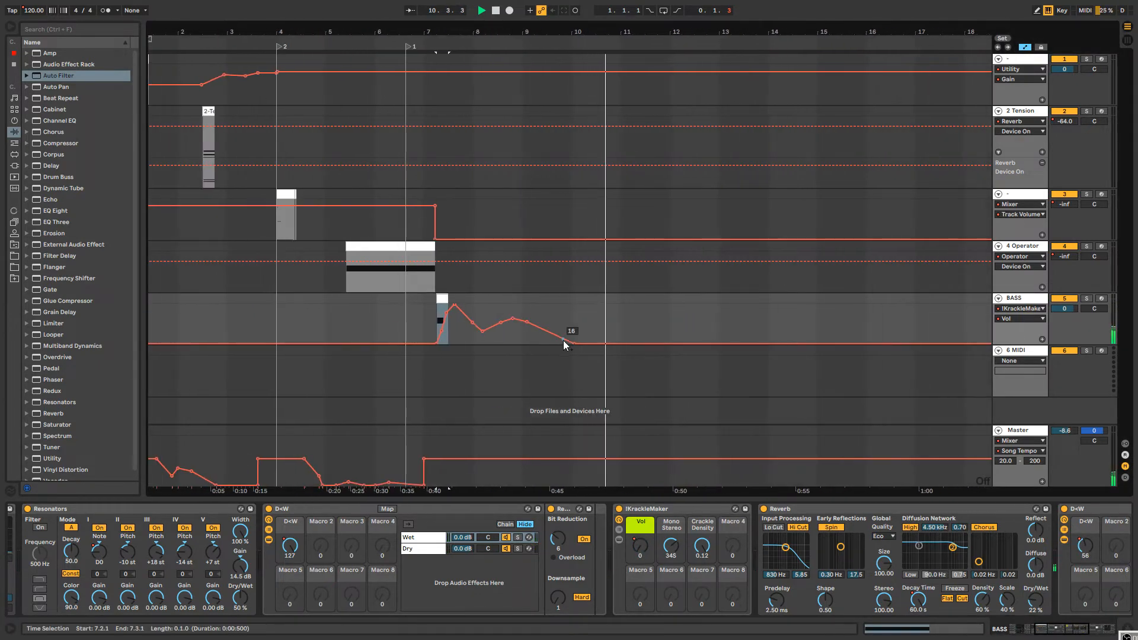
pyautogui.moveTo(563, 341); pyautogui.dragTo(720, 343)
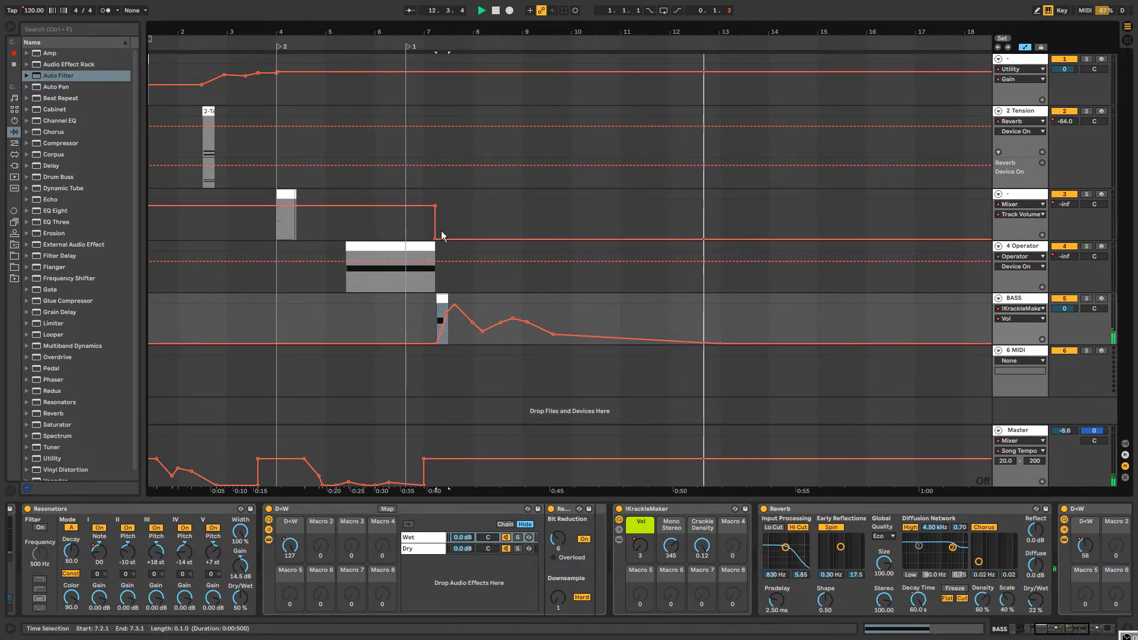
pyautogui.moveTo(457, 22); pyautogui.dragTo(457, 31)
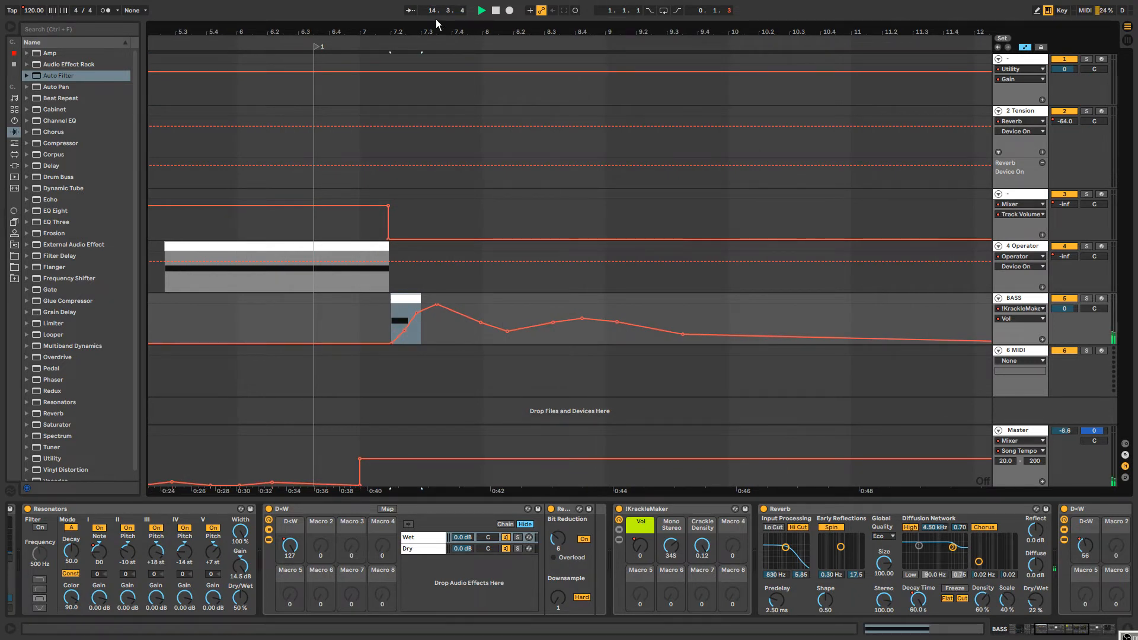
pyautogui.press('space')
pyautogui.press('space')
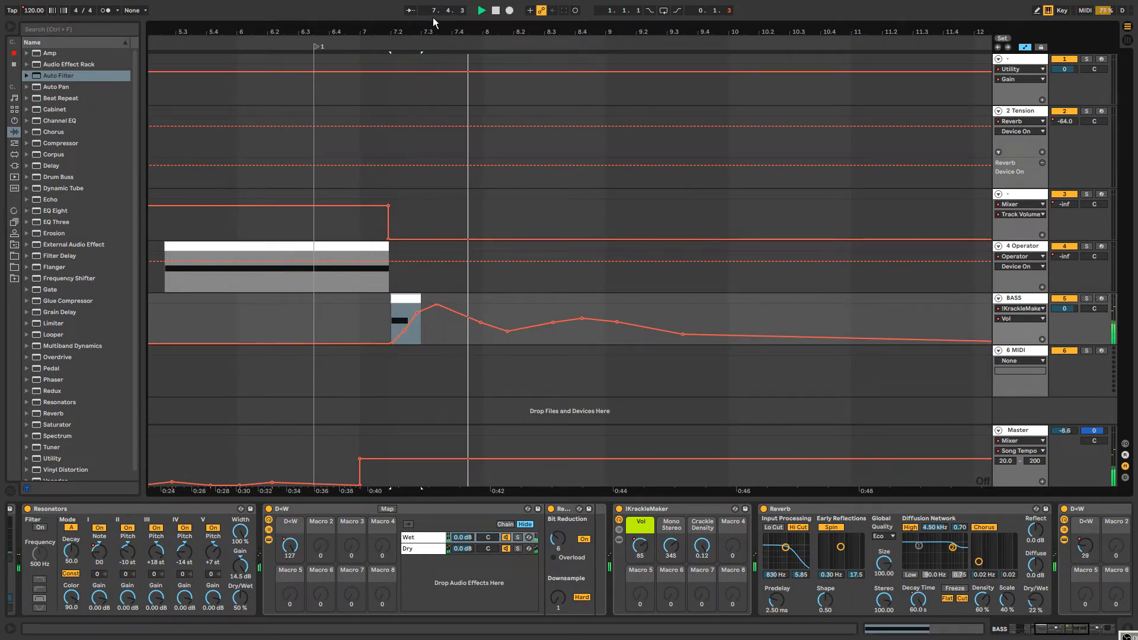
# Set the crackle Vol breakpoint near the BASS clip's end to 84, shift the tail's drop to about 9.4, and audition the hit.
pyautogui.click(418, 311)
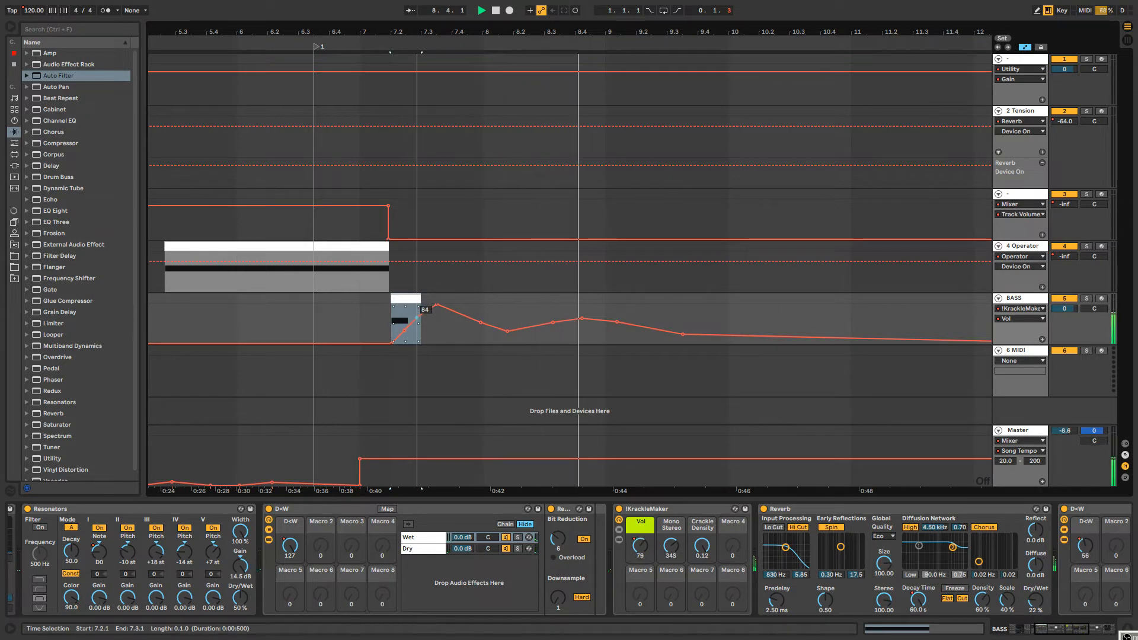
pyautogui.moveTo(651, 327); pyautogui.dragTo(702, 337)
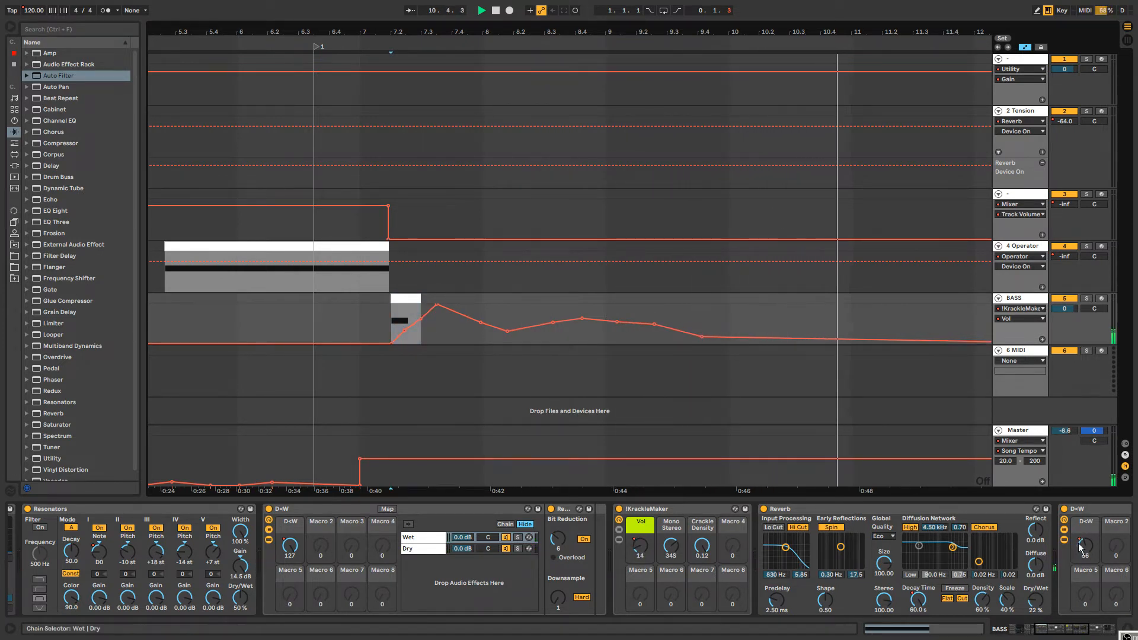
pyautogui.moveTo(846, 31); pyautogui.dragTo(842, 6)
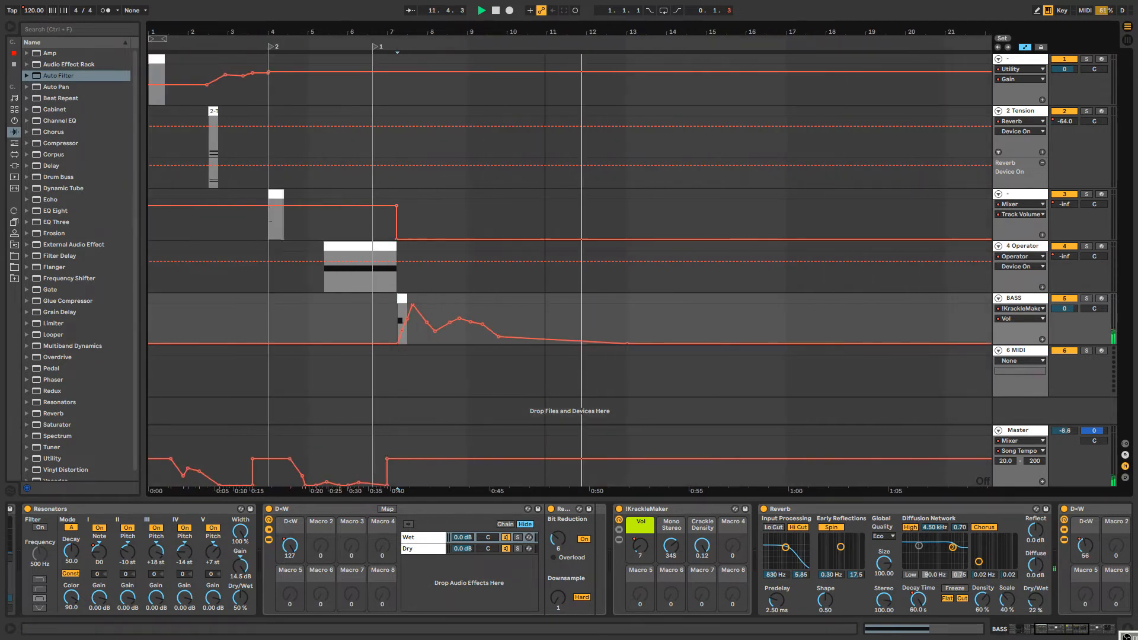
pyautogui.click(404, 301)
pyautogui.press('space')
pyautogui.press('space')
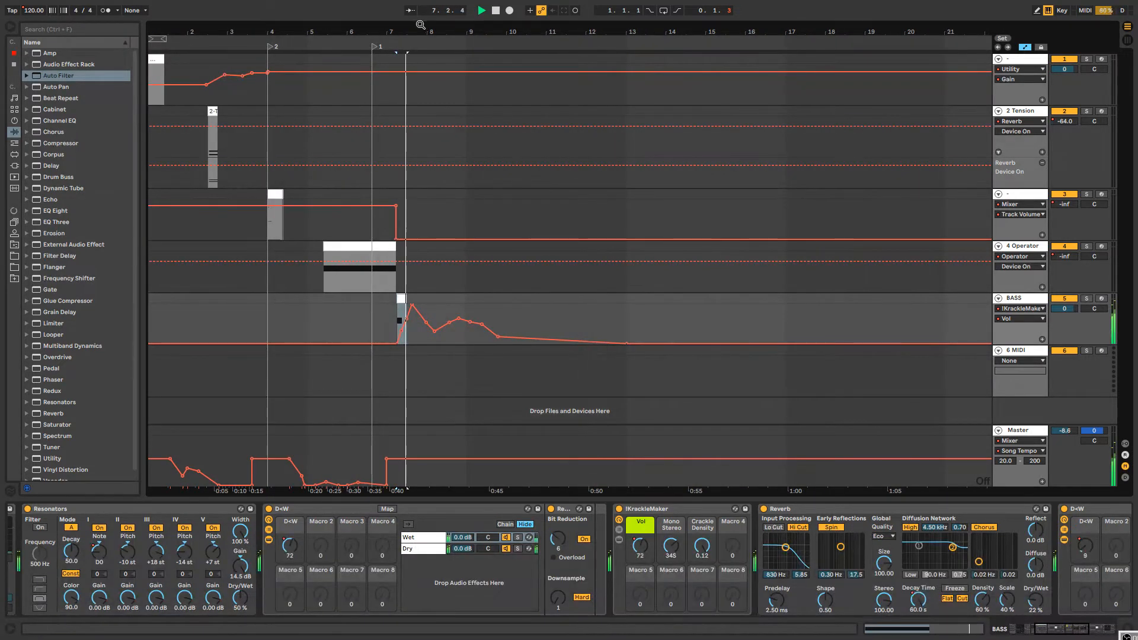
pyautogui.moveTo(406, 30); pyautogui.dragTo(418, 66)
# Load an Operator instrument onto the empty 6 MIDI track.
pyautogui.click(1026, 352)
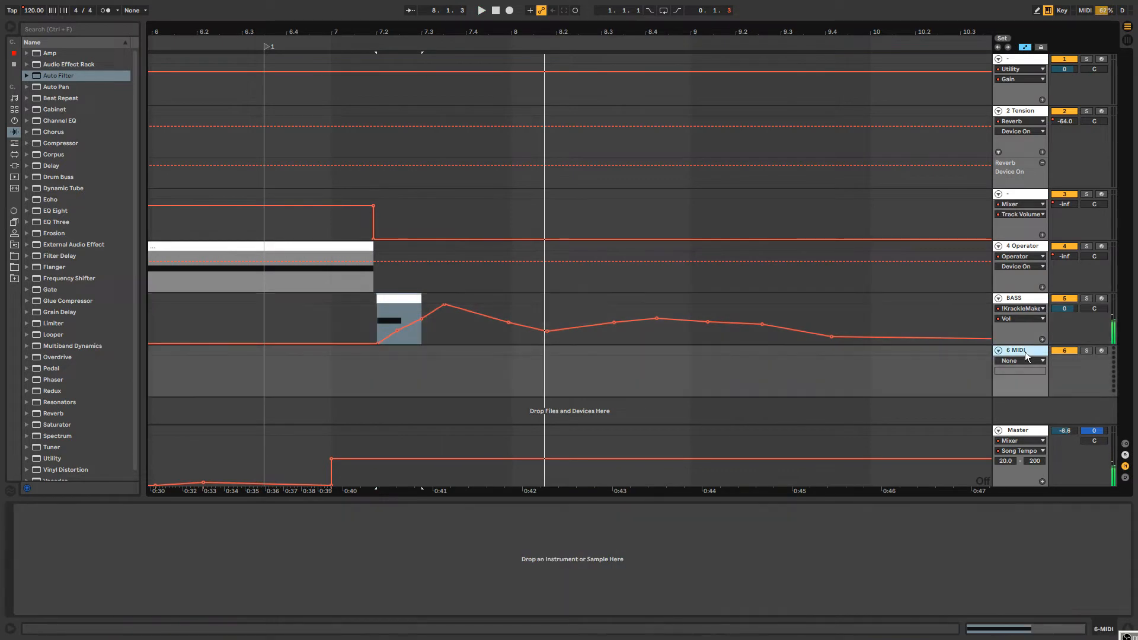
pyautogui.click(15, 120)
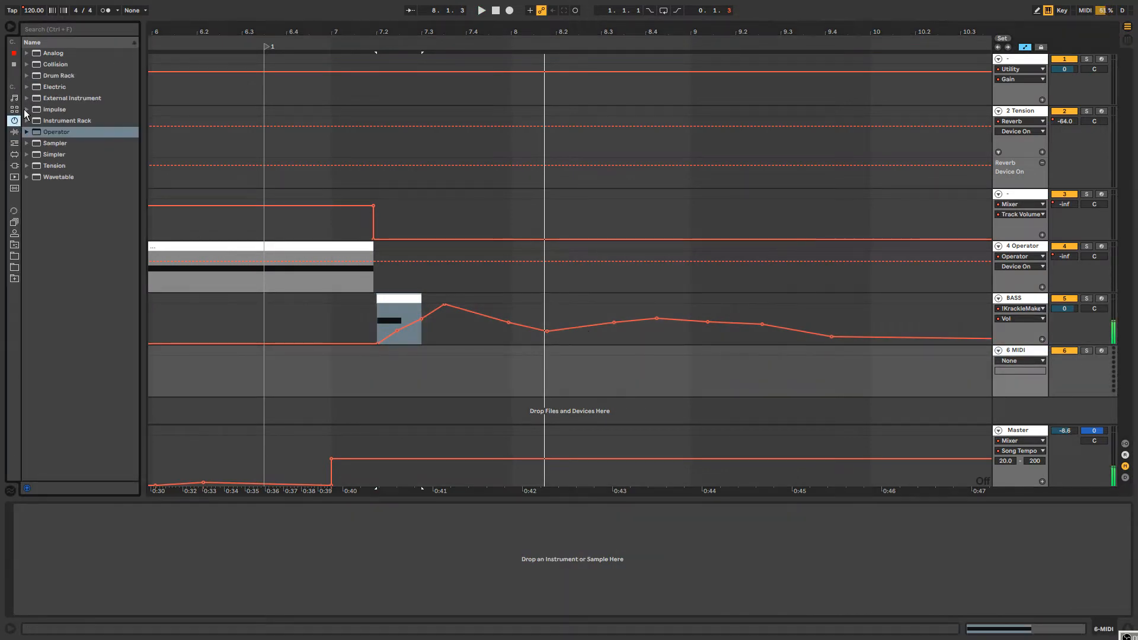
pyautogui.moveTo(51, 134); pyautogui.dragTo(401, 422)
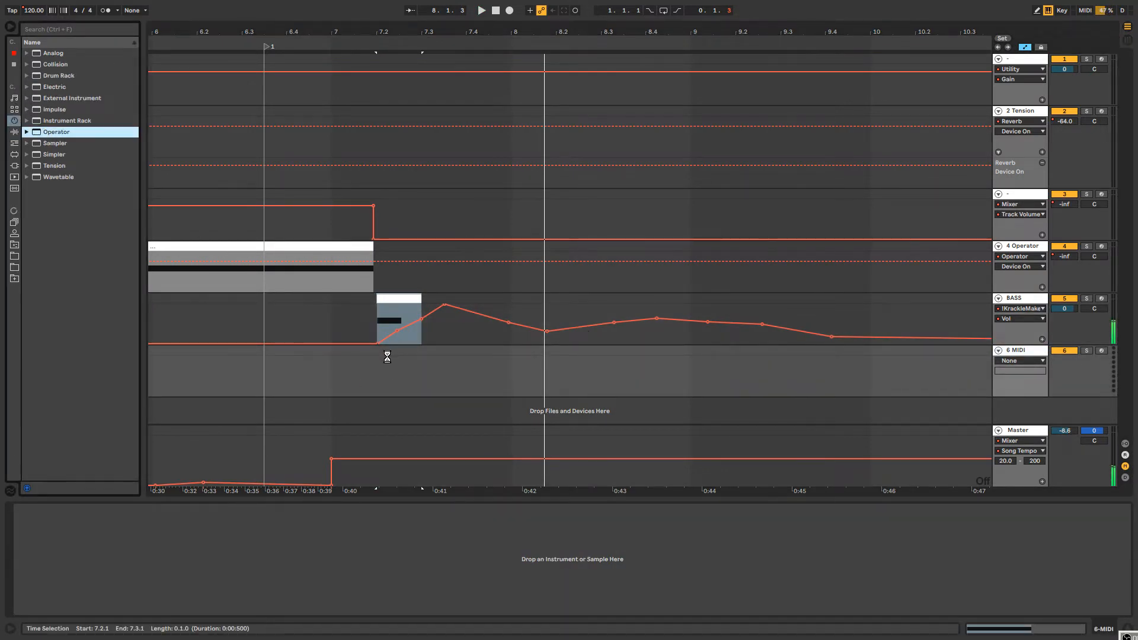
# Copy the BASS clip at 7.2 onto the 6 Operator track at the same position.
pyautogui.moveTo(387, 357); pyautogui.dragTo(389, 362)
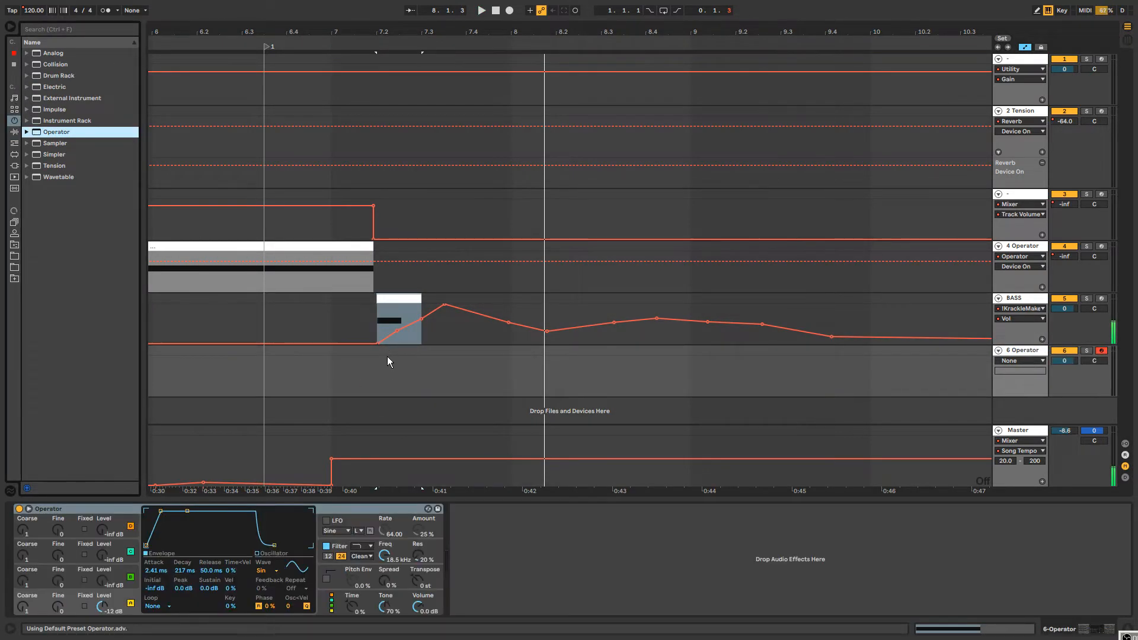
pyautogui.click(391, 301)
pyautogui.hotkey('ctrl', 'c')
pyautogui.press('Down')
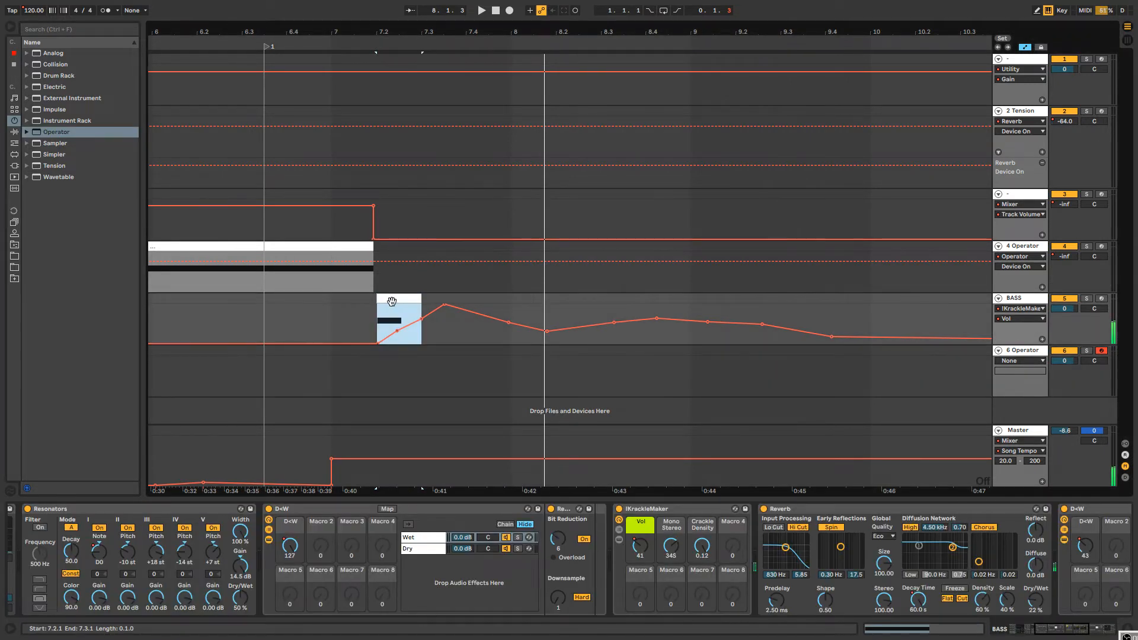
pyautogui.hotkey('ctrl', 'v')
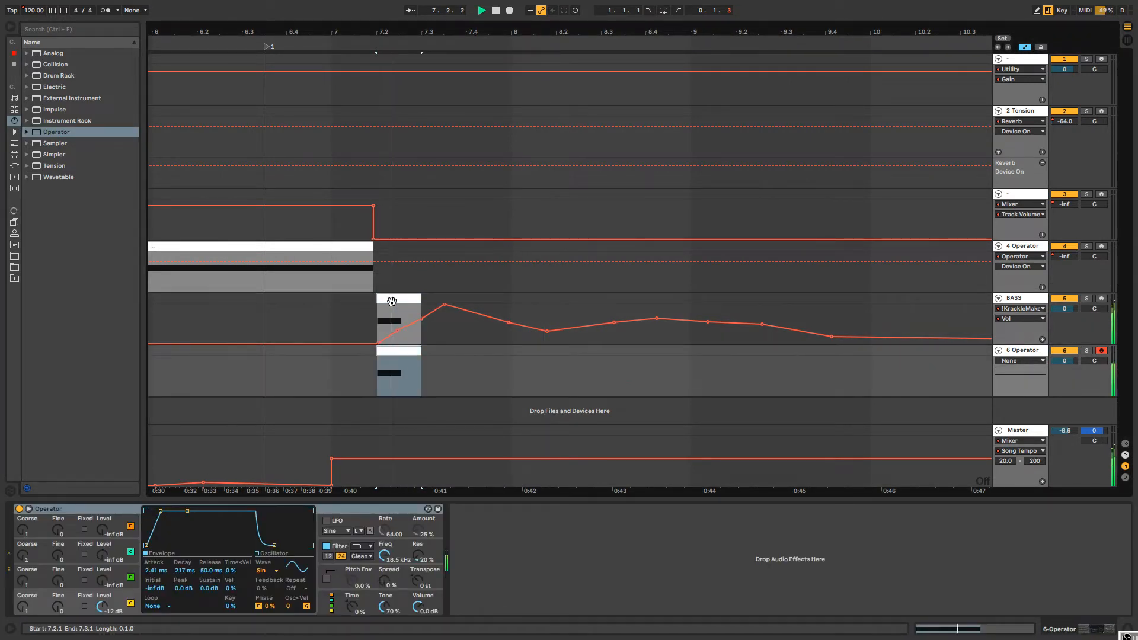
# Transpose the note in the 6 Operator clip up by octaves to G8 and audition it.
pyautogui.doubleClick(415, 364)
pyautogui.click(287, 539)
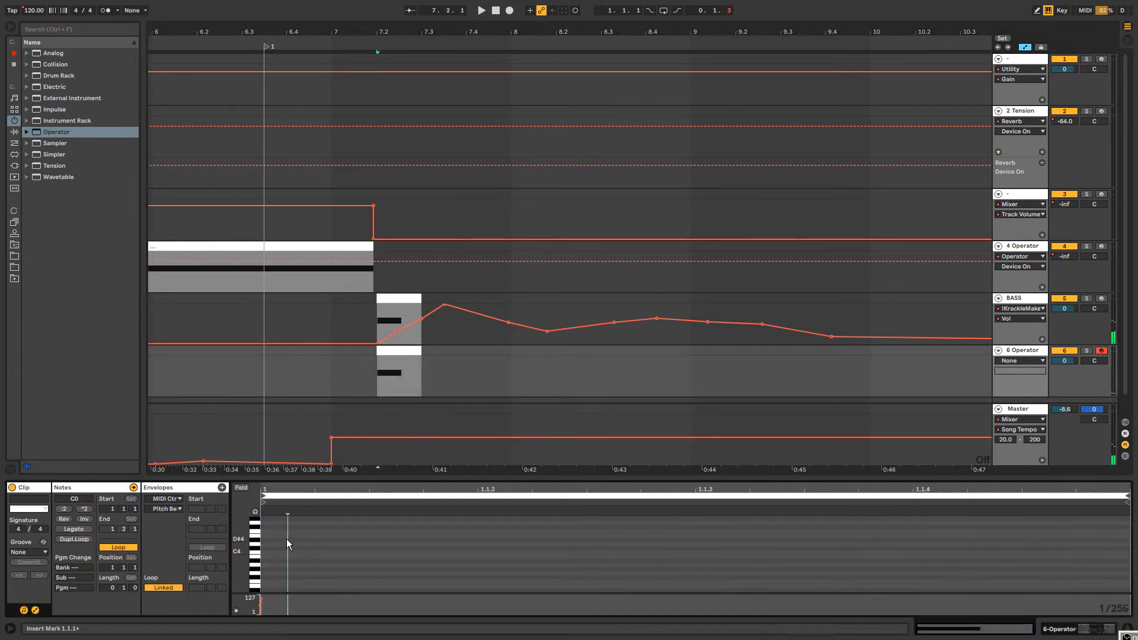
pyautogui.hotkey('ctrl', 'a')
pyautogui.hotkey('shift', 'Up')
pyautogui.hotkey('shift', 'Up')
pyautogui.hotkey('shift', 'Up')
pyautogui.hotkey('shift', 'Up')
pyautogui.hotkey('shift', 'Up')
pyautogui.hotkey('shift', 'Up')
pyautogui.hotkey('shift', 'Up')
pyautogui.hotkey('shift', 'Up')
pyautogui.hotkey('shift', 'Up')
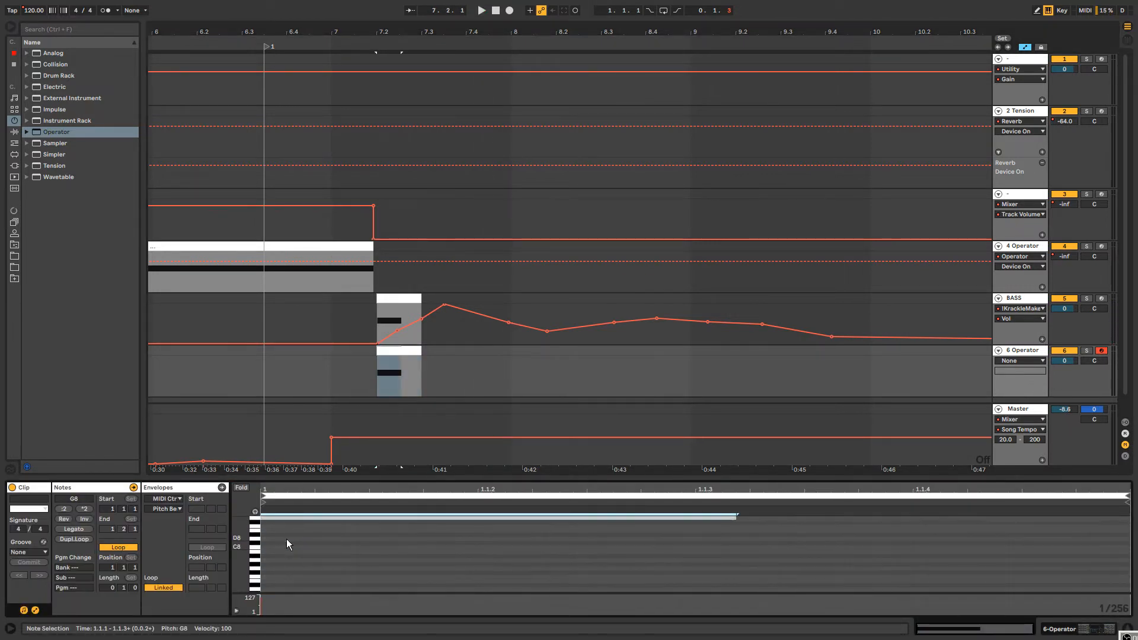
pyautogui.press('space')
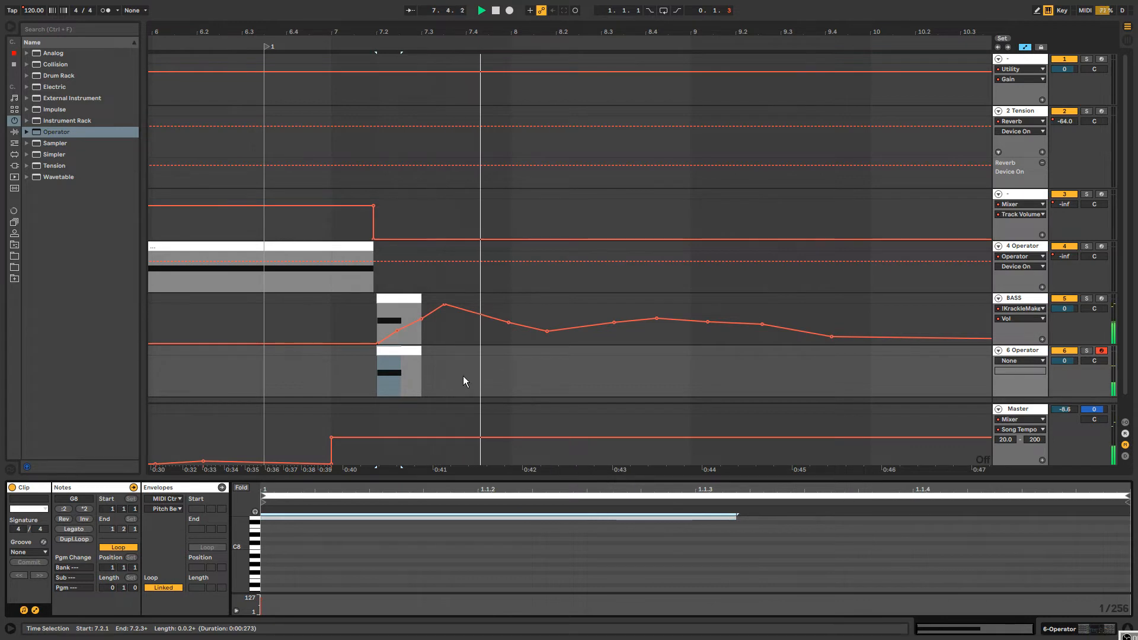
pyautogui.moveTo(428, 32); pyautogui.dragTo(399, 9)
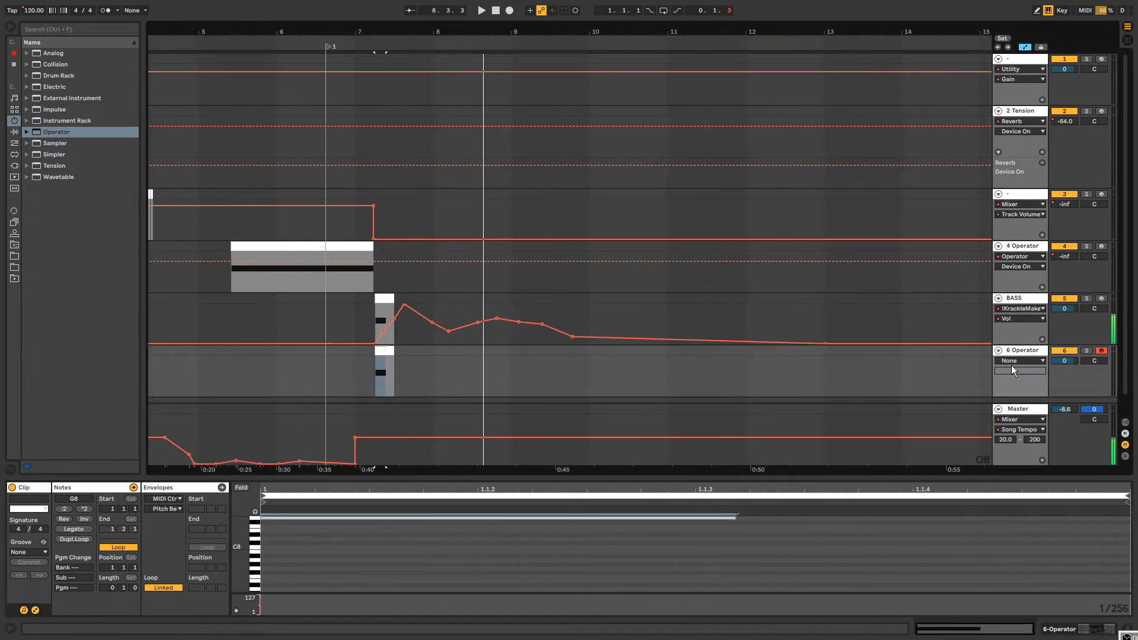
# Add a Chorus effect after Operator on the 6 Operator track, lower the track volume to -14.7 dB, and audition it.
pyautogui.click(1008, 351)
pyautogui.click(14, 133)
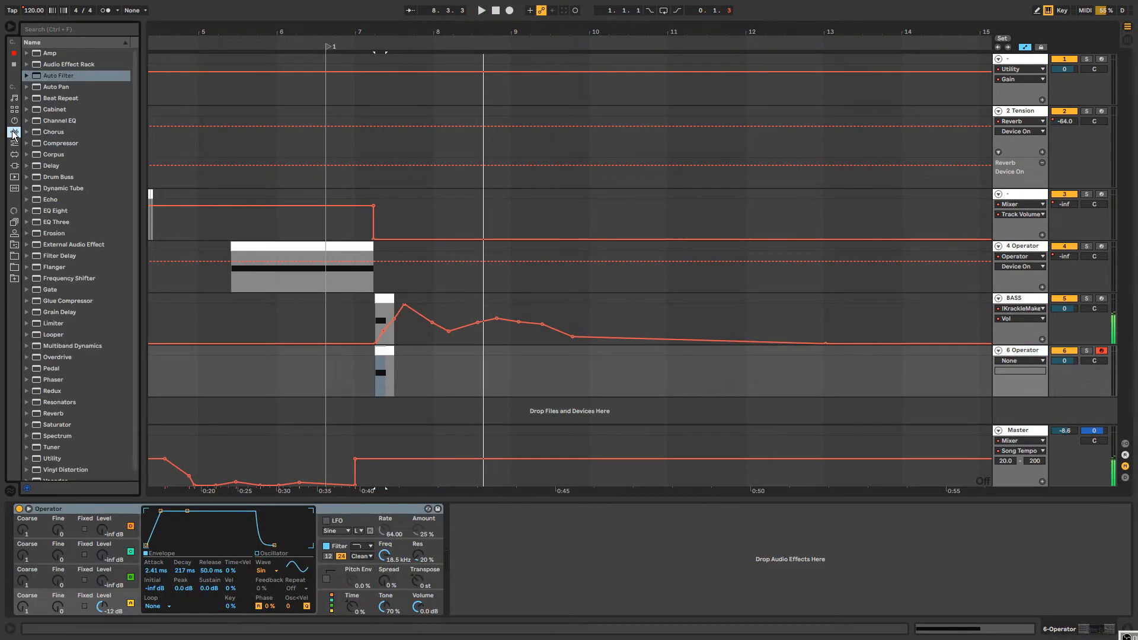
pyautogui.click(50, 135)
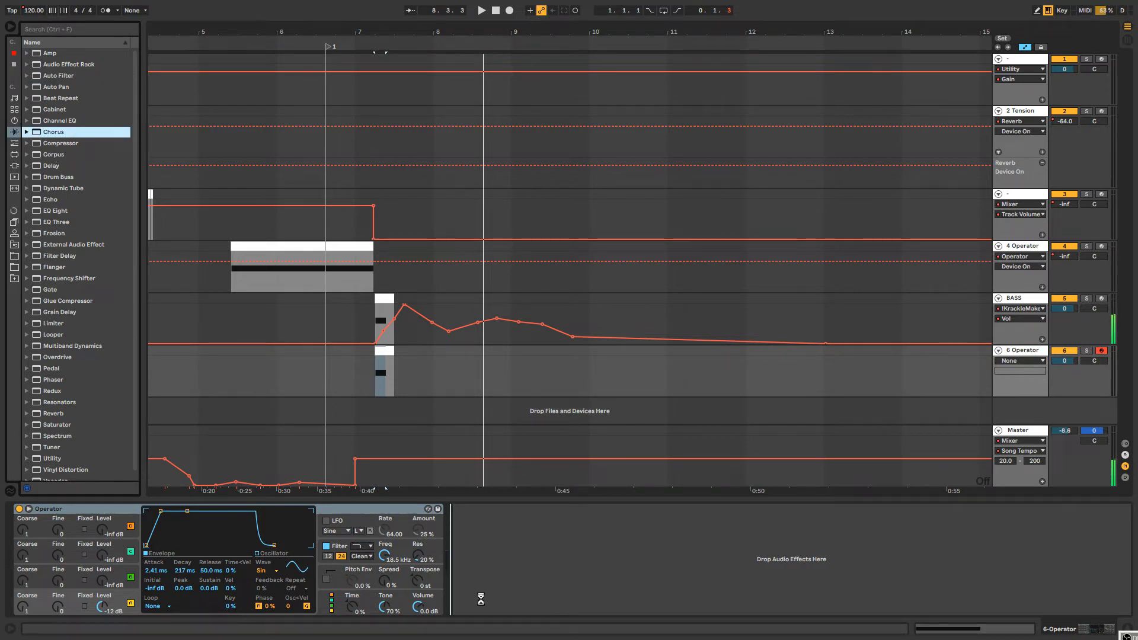
pyautogui.click(557, 608)
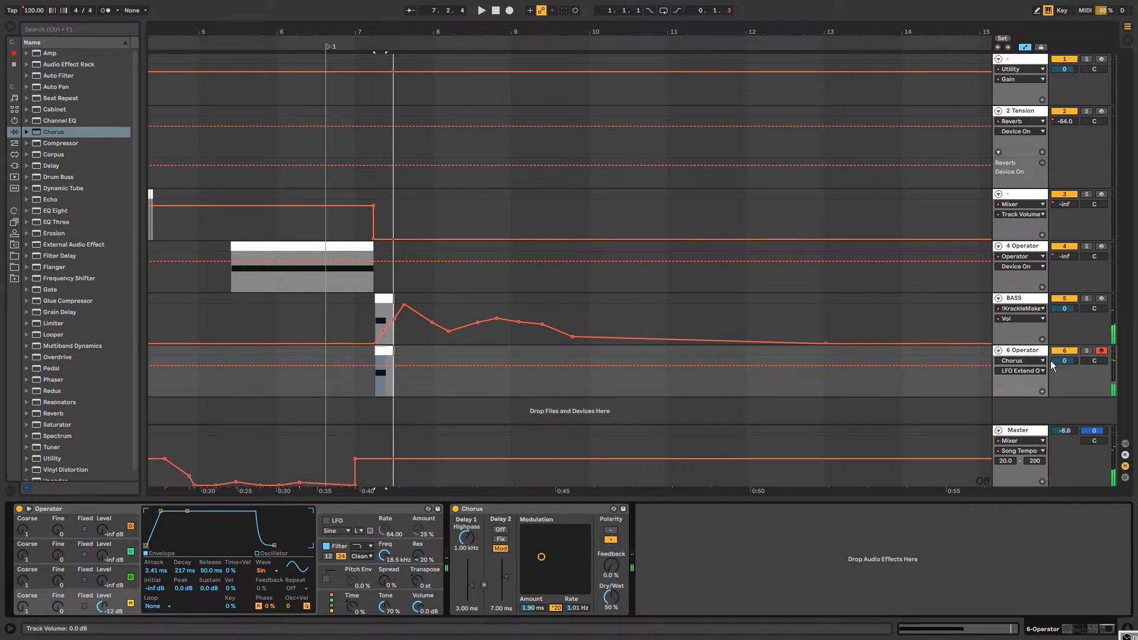
pyautogui.moveTo(1064, 361); pyautogui.dragTo(1063, 381)
pyautogui.press('space')
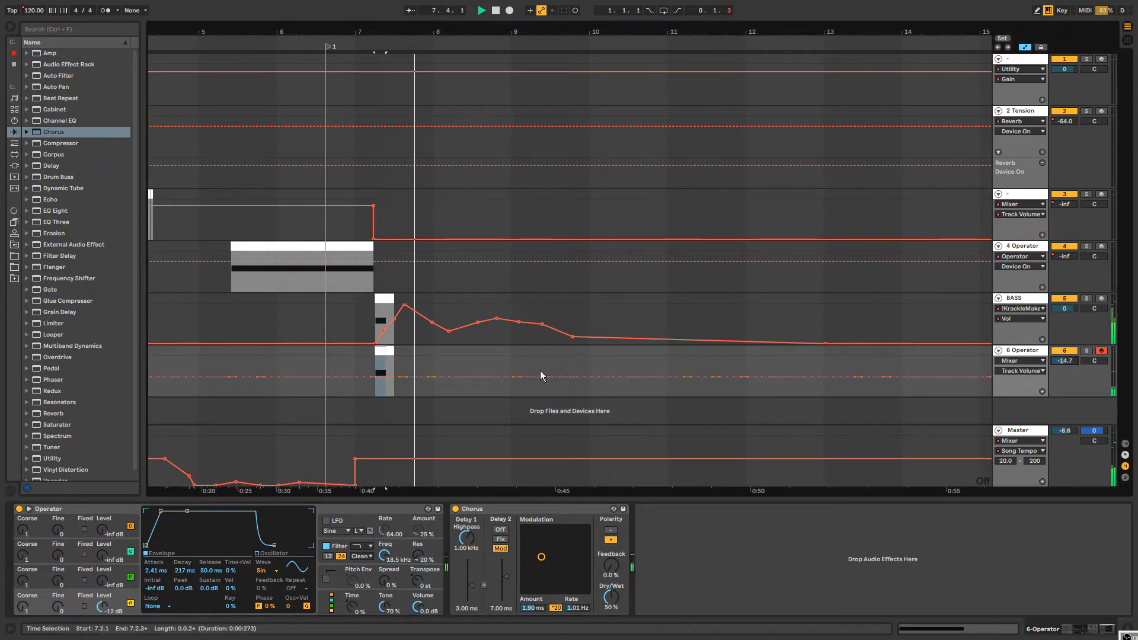
# Duplicate the 6 Operator clip to bar 10 and lower the copy's note one octave to G7.
pyautogui.click(384, 349)
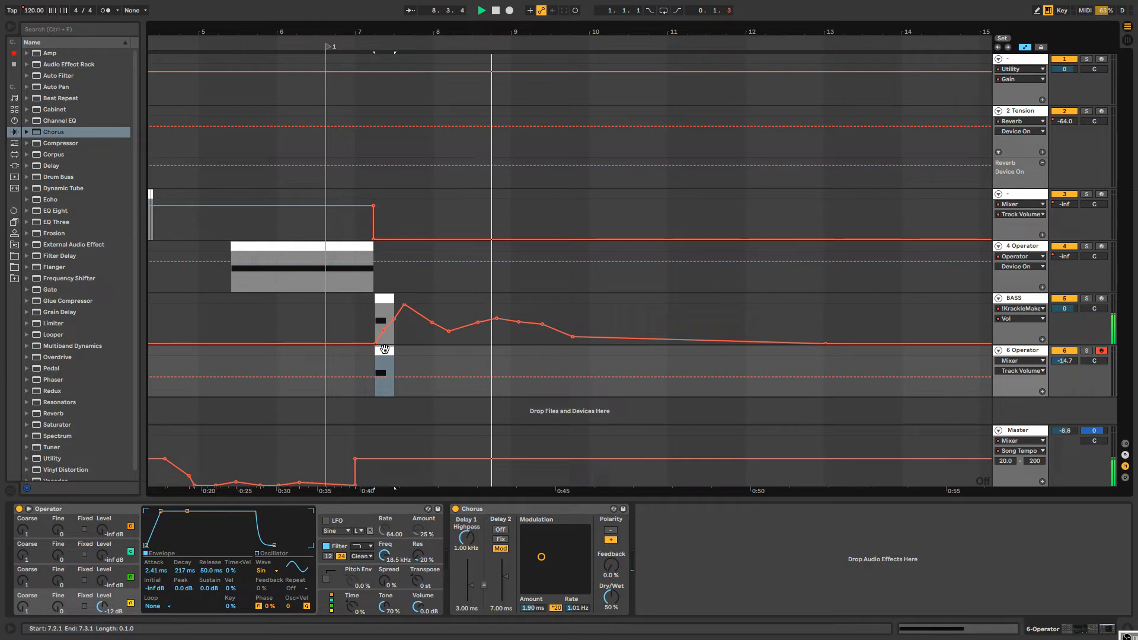
pyautogui.moveTo(385, 349); pyautogui.dragTo(602, 357)
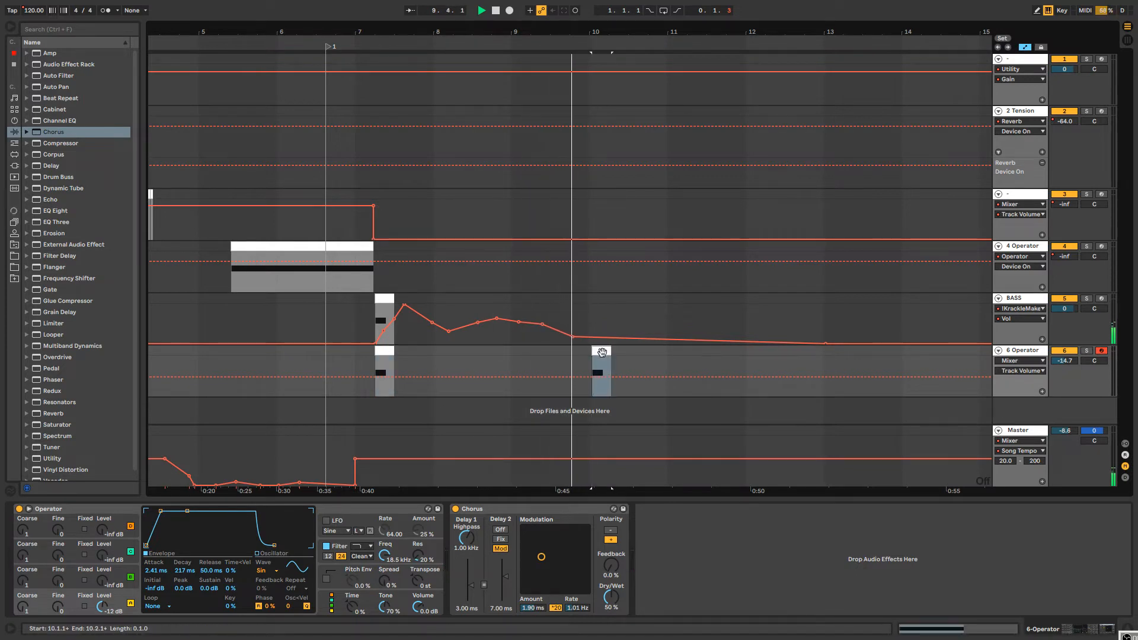
pyautogui.doubleClick(602, 352)
pyautogui.press('space')
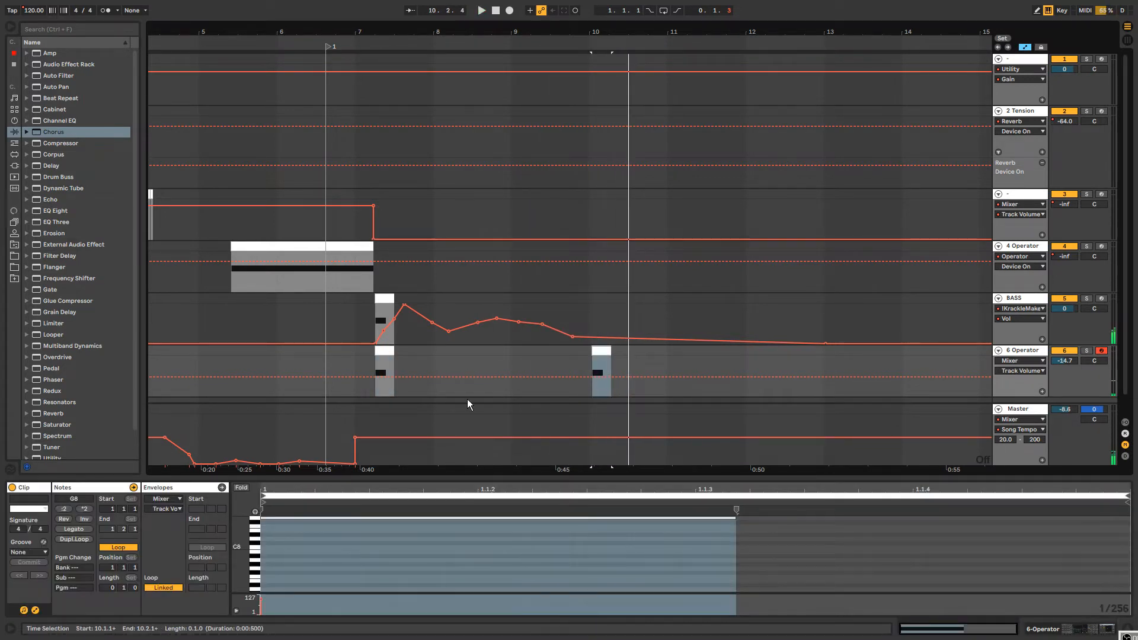
pyautogui.moveTo(430, 477); pyautogui.dragTo(432, 368)
pyautogui.click(439, 535)
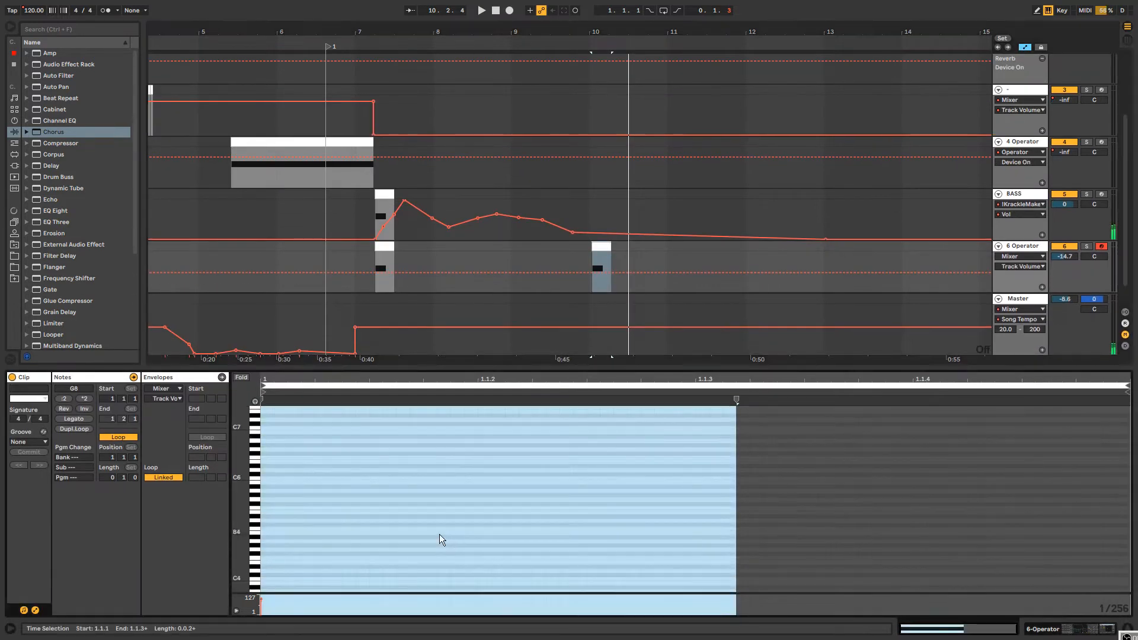
pyautogui.scroll(1, 422, 411)
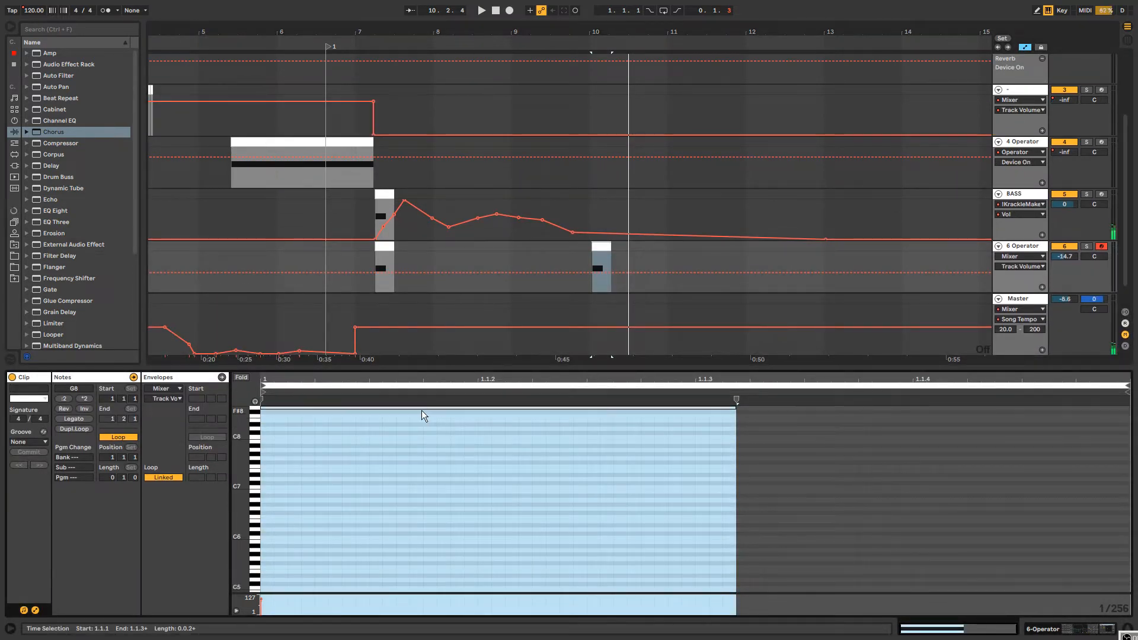
pyautogui.scroll(1, 422, 410)
pyautogui.doubleClick(422, 407)
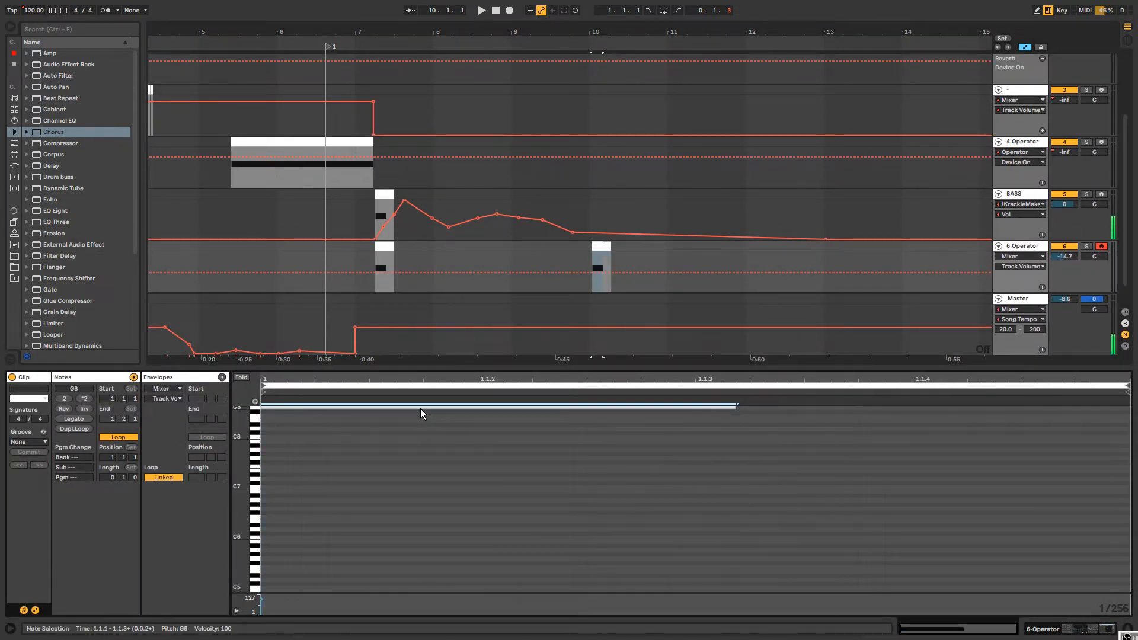
pyautogui.hotkey('shift', 'Down')
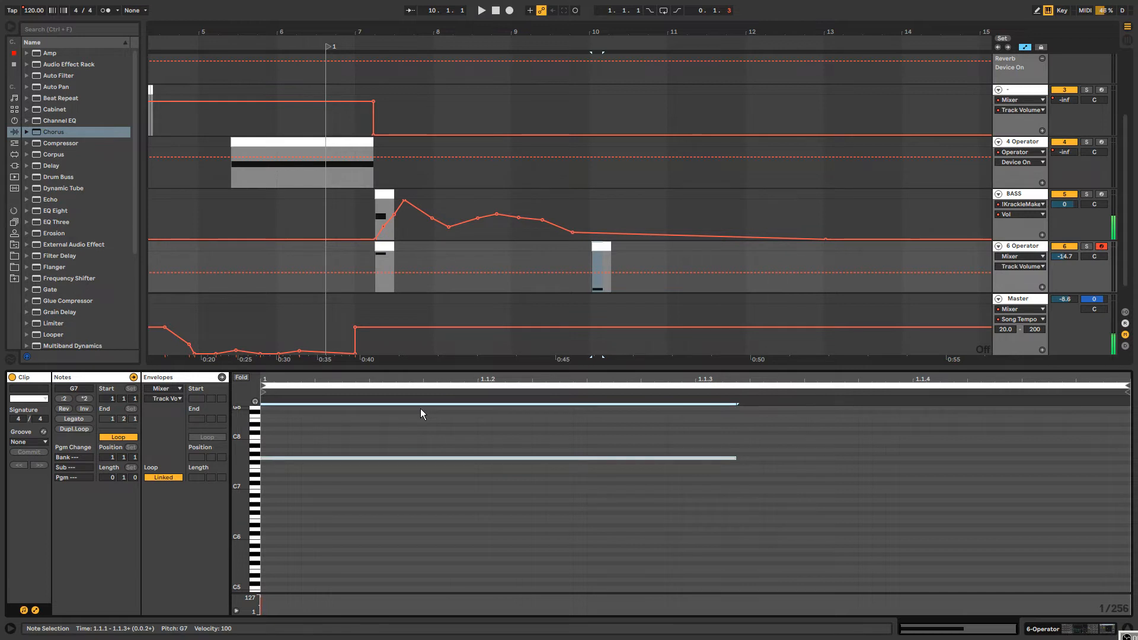
# Check the A Coarse automation on the 4 Operator track and audition the two 6 Operator clips.
pyautogui.doubleClick(1031, 247)
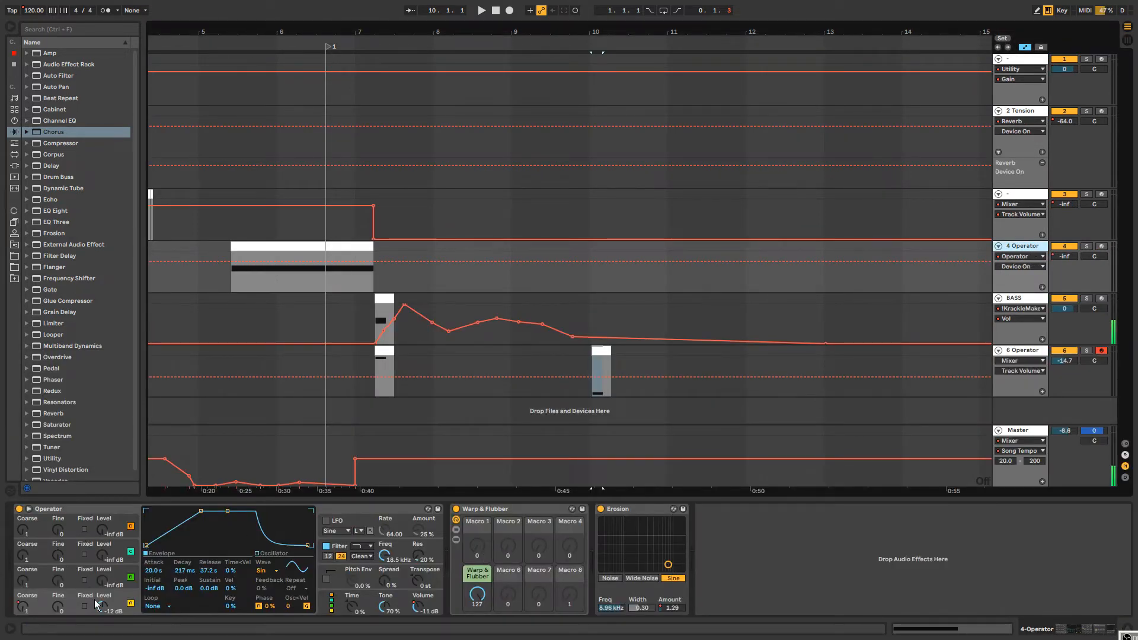
pyautogui.click(25, 606)
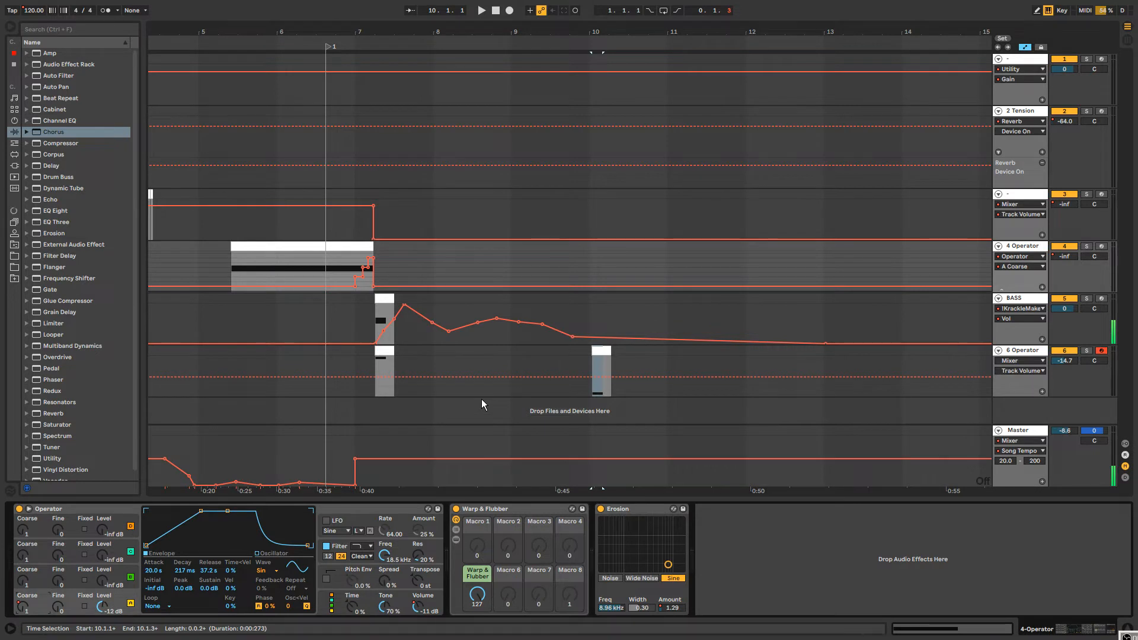
pyautogui.click(386, 350)
pyautogui.press('space')
pyautogui.press('space')
pyautogui.click(603, 350)
pyautogui.press('space')
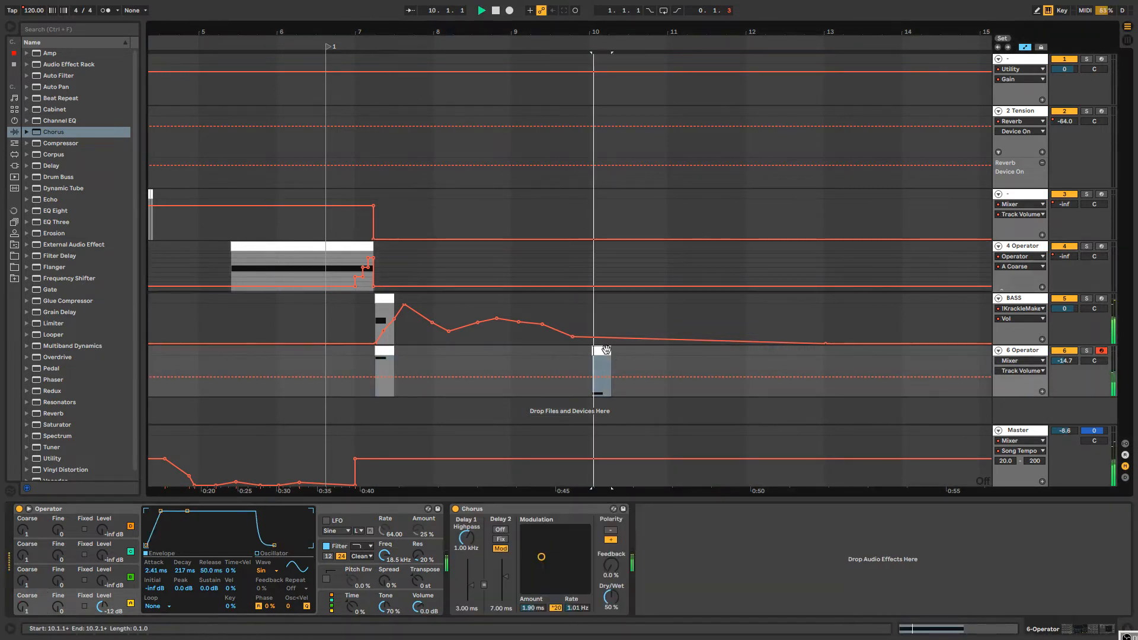
pyautogui.press('space')
# Draw raised Chorus LFO Rate automation over the 6 Operator clip at bar 10 and audition it.
pyautogui.click(576, 605)
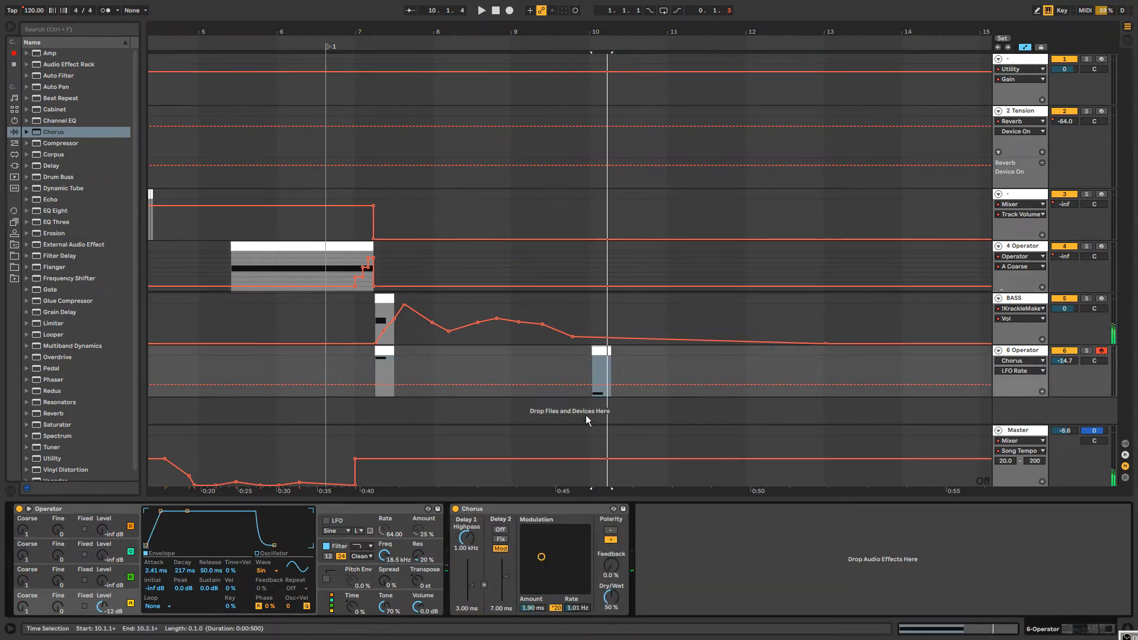
pyautogui.moveTo(597, 360); pyautogui.dragTo(605, 348)
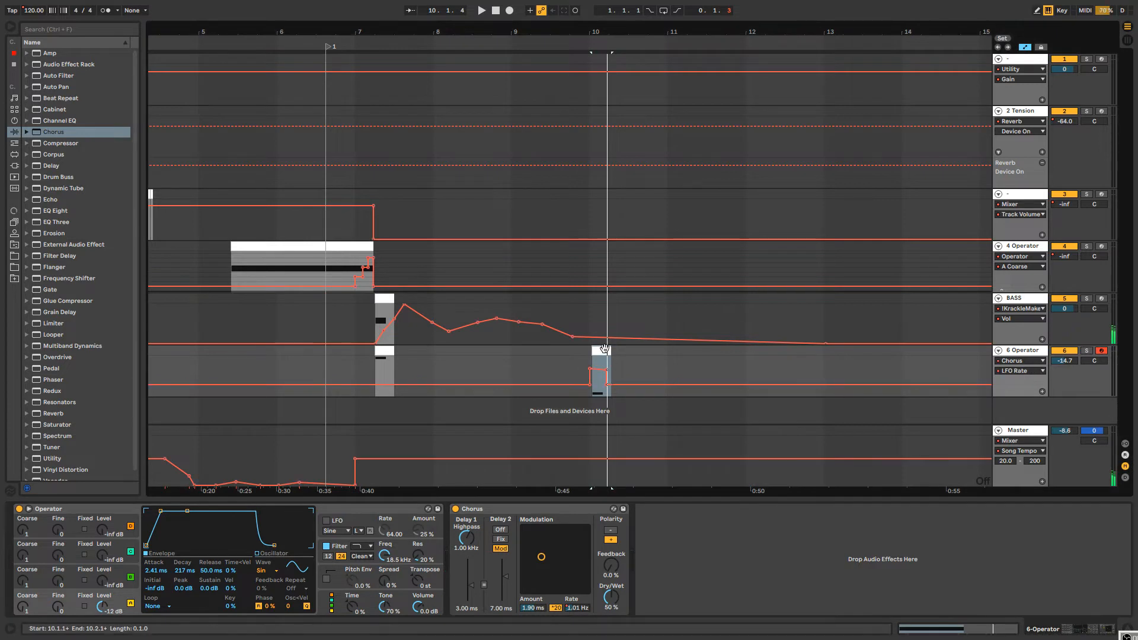
pyautogui.press('space')
pyautogui.press('space')
pyautogui.press('space')
pyautogui.press('space')
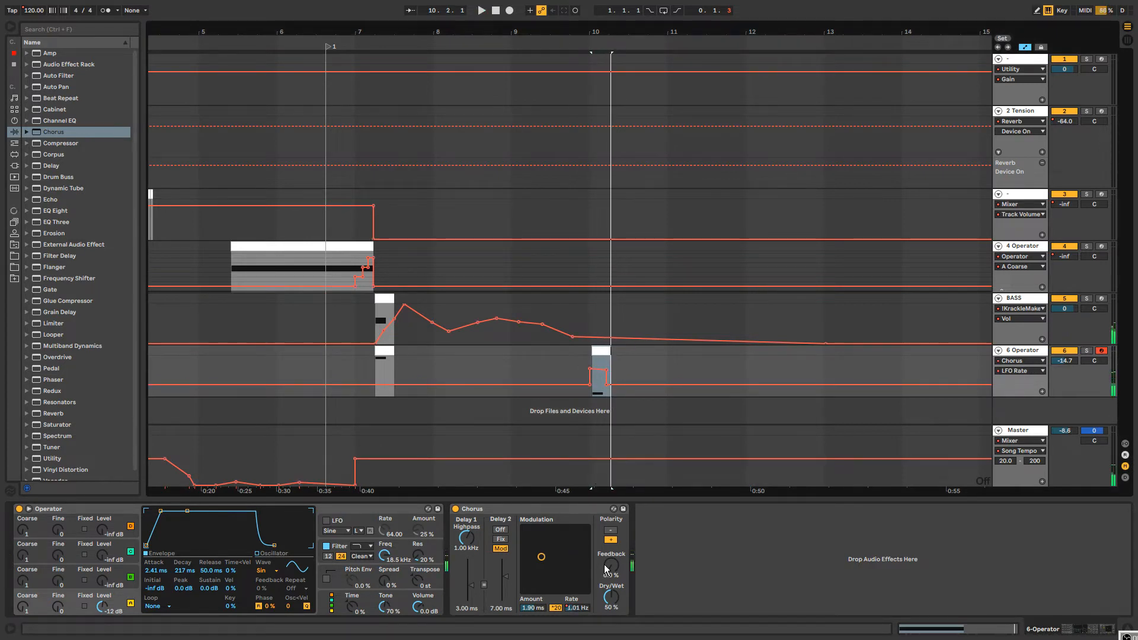
# Try a Chorus Feedback of 95% on the clip at bar 10, audition it, and undo the change.
pyautogui.moveTo(609, 569); pyautogui.dragTo(610, 514)
pyautogui.press('space')
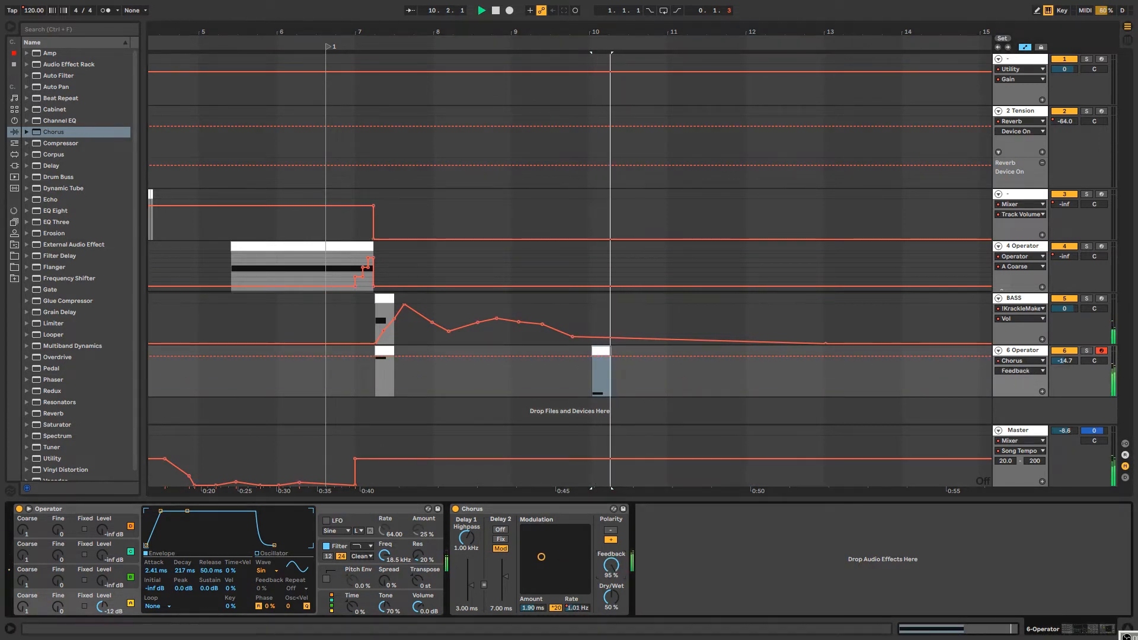
pyautogui.press('space')
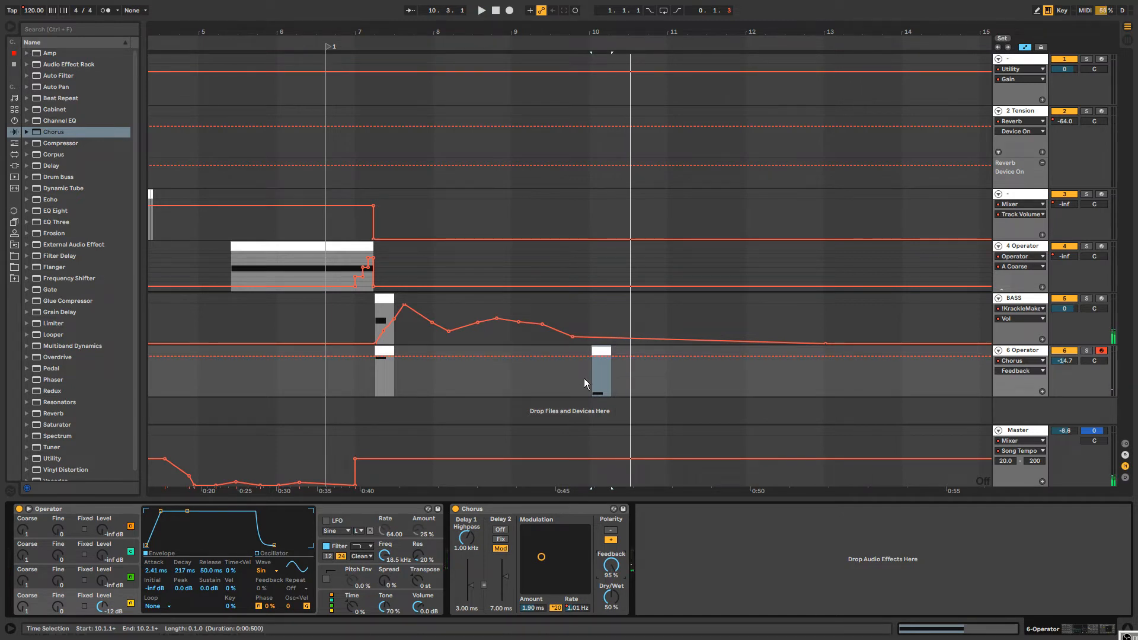
pyautogui.hotkey('ctrl', 'z')
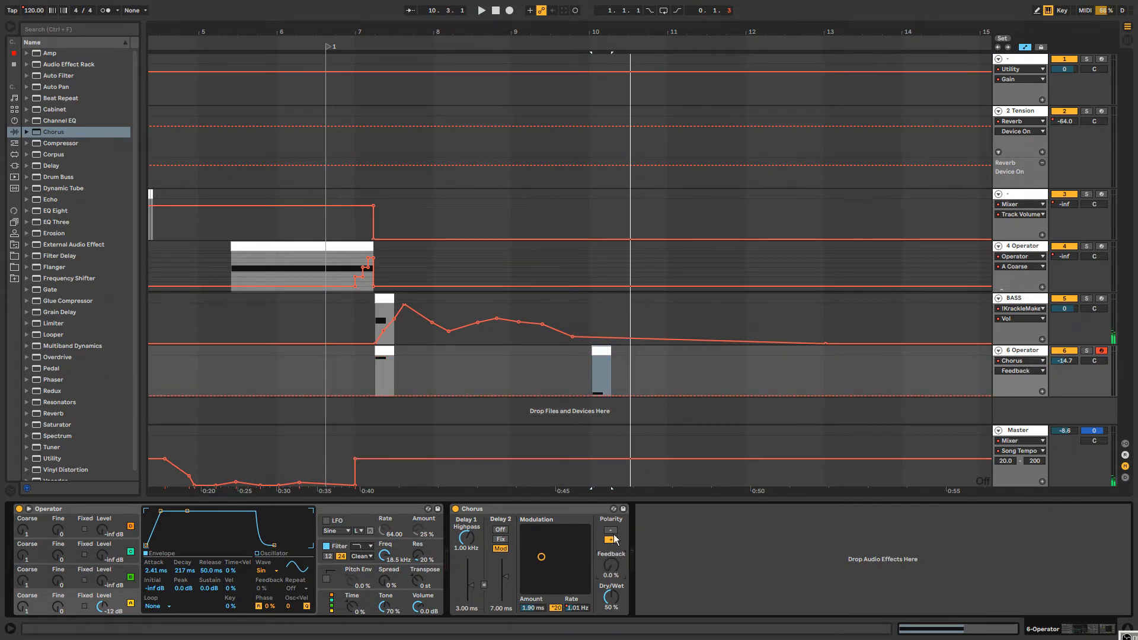
# Draw raised Chorus Feedback automation and a rising Track Volume shape over the 6 Operator clip at bar 10, and audition them.
pyautogui.press('b')
pyautogui.moveTo(595, 355); pyautogui.dragTo(618, 361)
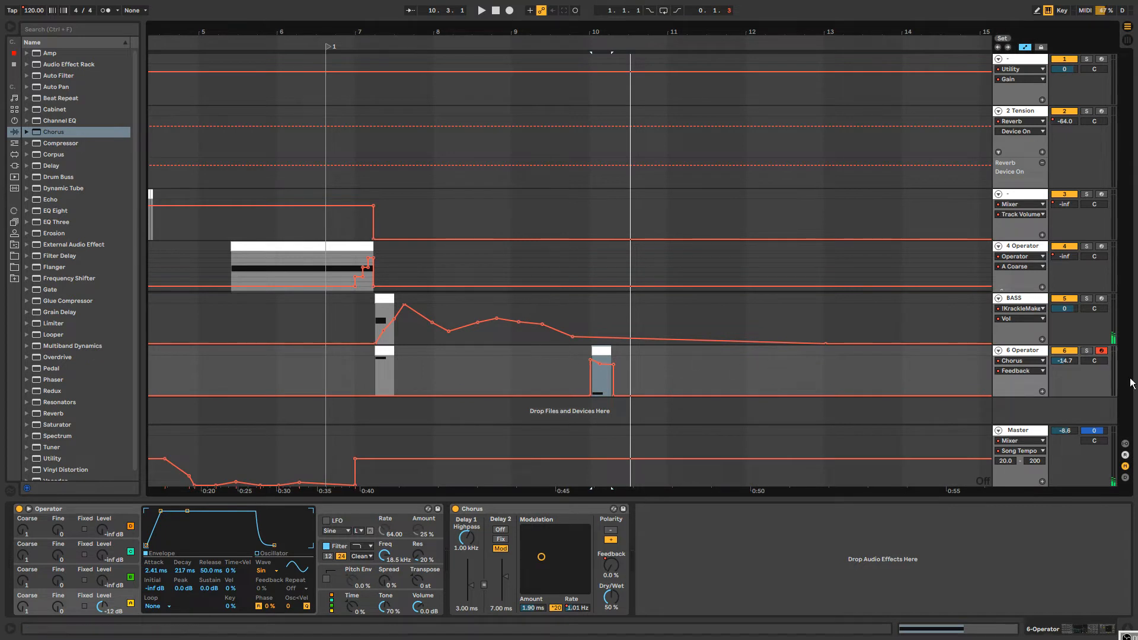
pyautogui.click(1070, 358)
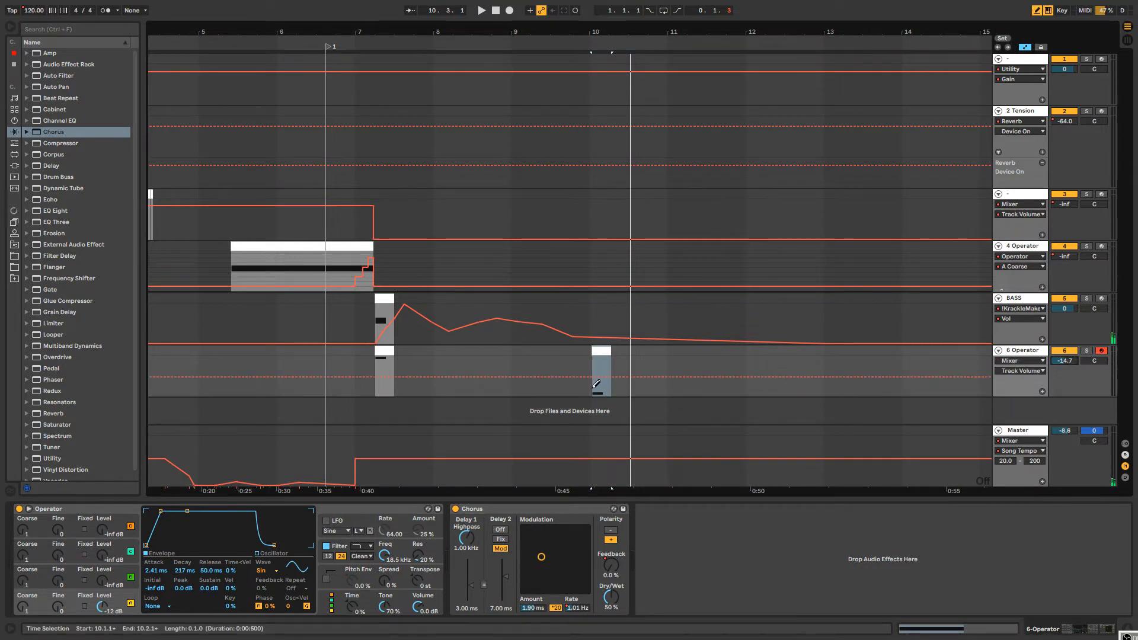
pyautogui.press('b')
pyautogui.click(582, 360)
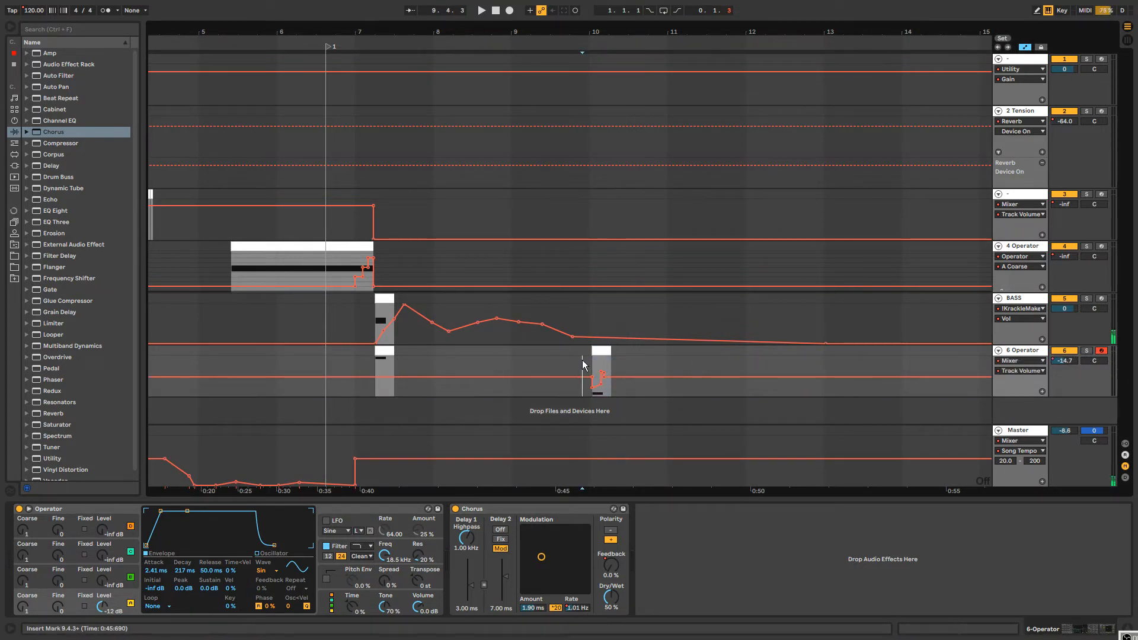
pyautogui.press('space')
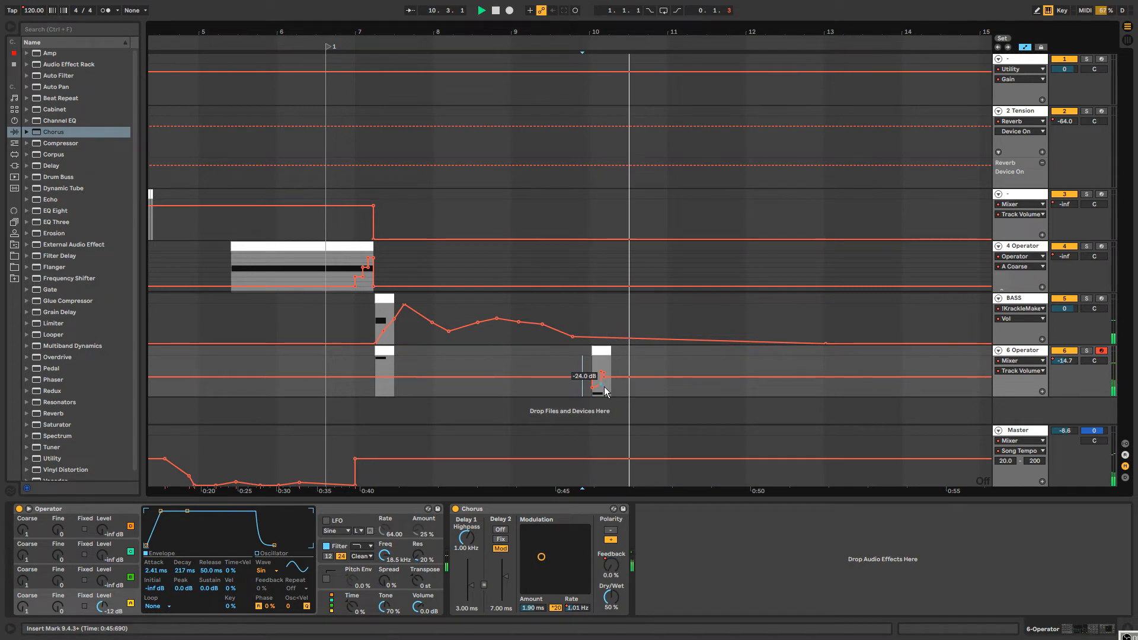
pyautogui.click(573, 352)
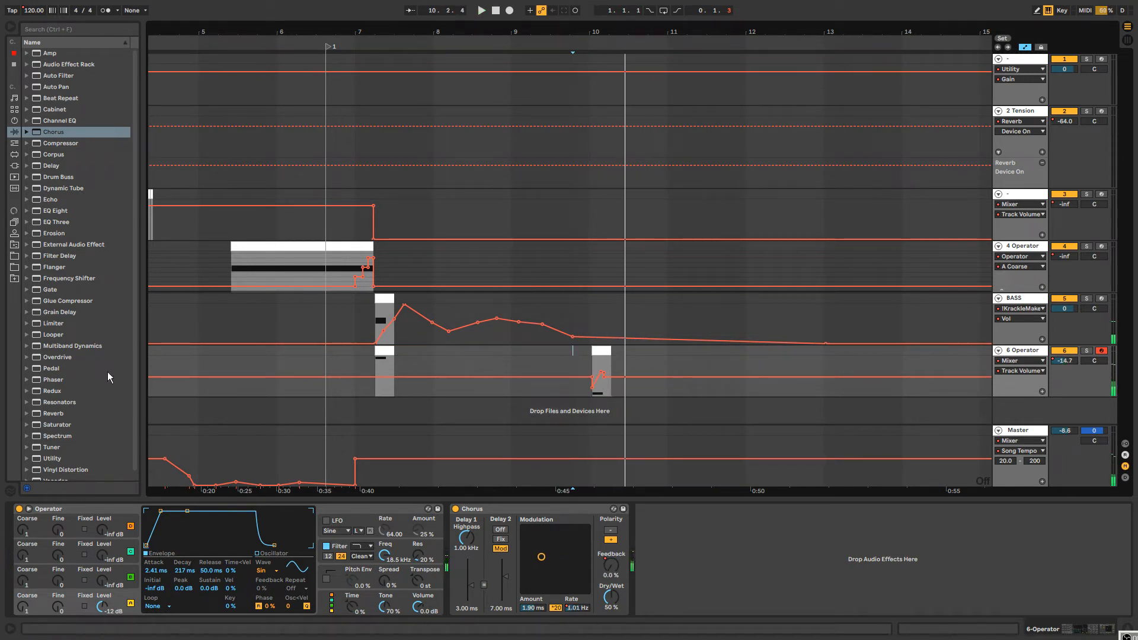
# Try a Resonators effect after the Chorus on the 6 Operator track, undo it, and add a Reverb instead.
pyautogui.doubleClick(60, 402)
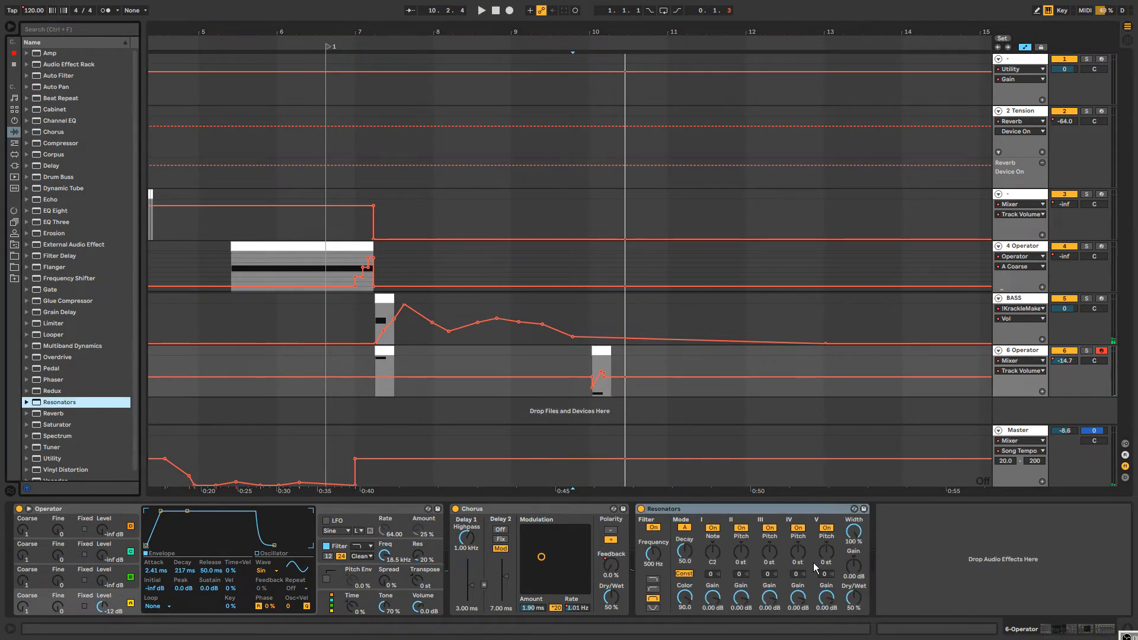
pyautogui.hotkey('ctrl', 'z')
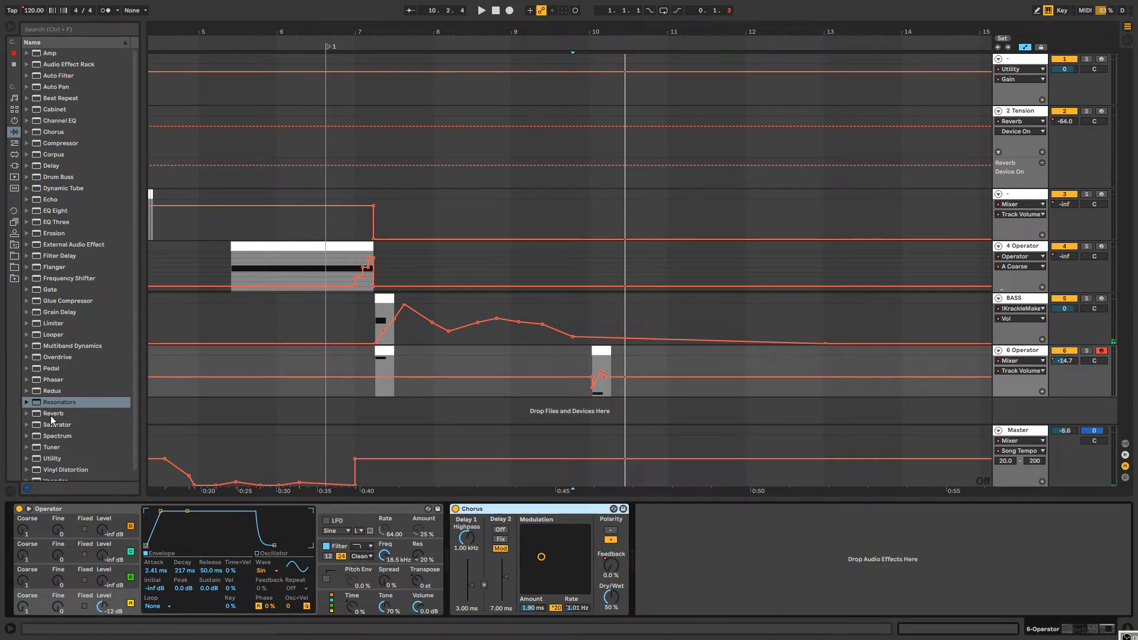
pyautogui.doubleClick(51, 417)
pyautogui.hotkey('ctrl', 'f')
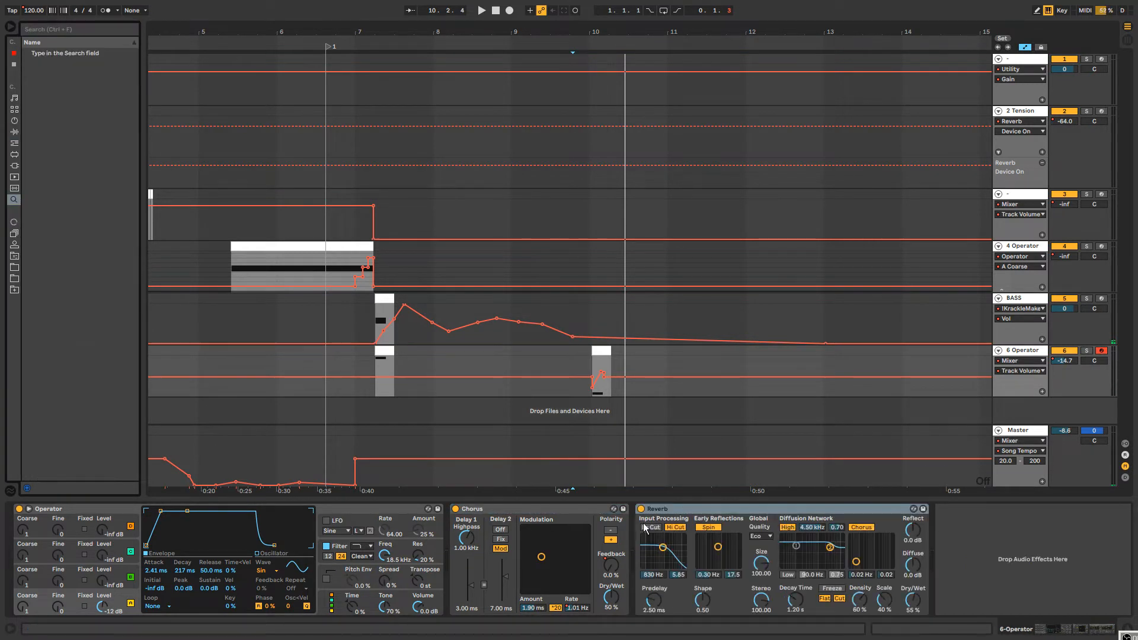
# Set the Reverb's Decay Time to 432 ms and Dry/Wet to 72%, and audition the clip at bar 10.
pyautogui.moveTo(789, 605); pyautogui.dragTo(789, 620)
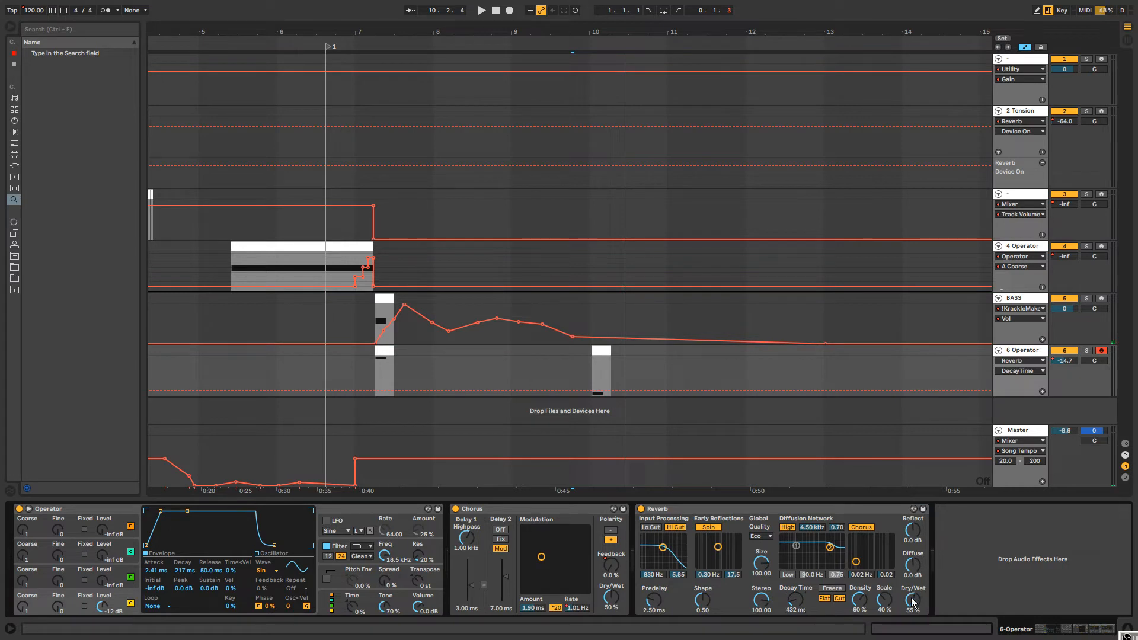
pyautogui.press('space')
pyautogui.press('space')
pyautogui.press('space')
pyautogui.moveTo(912, 602); pyautogui.dragTo(913, 588)
pyautogui.press('space')
pyautogui.press('space')
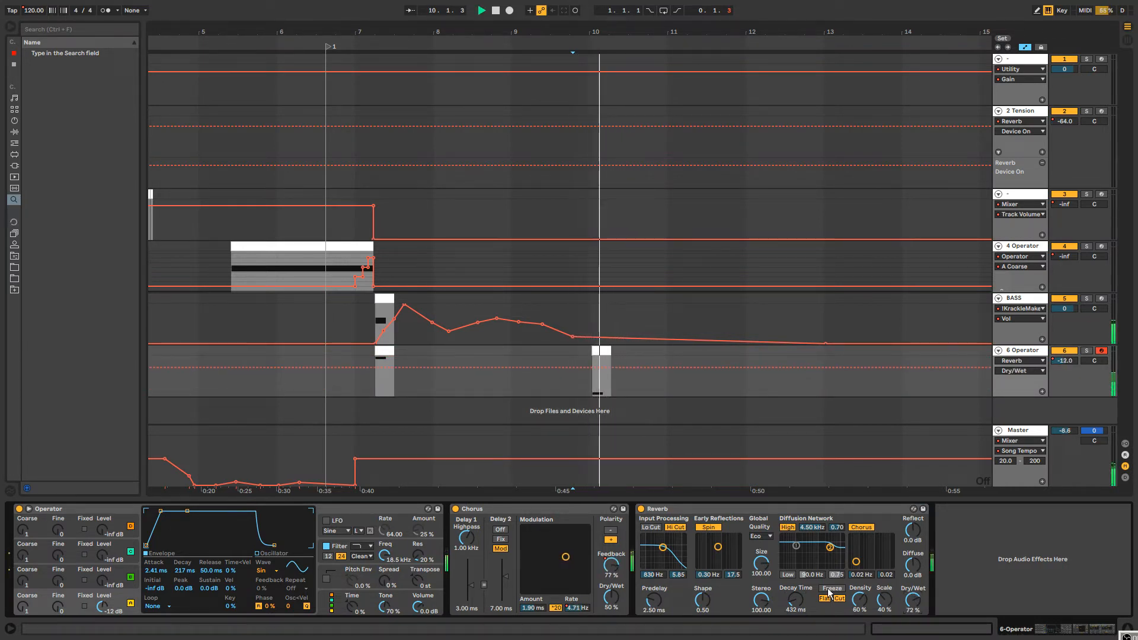
# Draw Reverb Decay Time automation that jumps to 60 s within the clip at bar 10 and drops to 200 ms at about 12.3.3.
pyautogui.click(790, 603)
pyautogui.press('space')
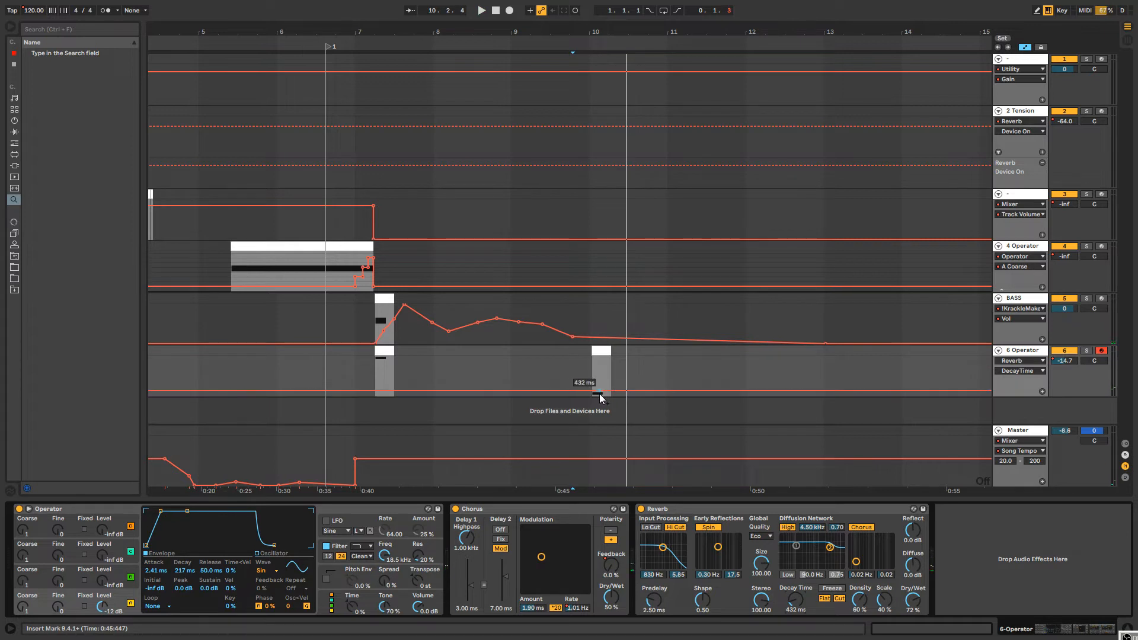
pyautogui.moveTo(606, 394); pyautogui.dragTo(607, 356)
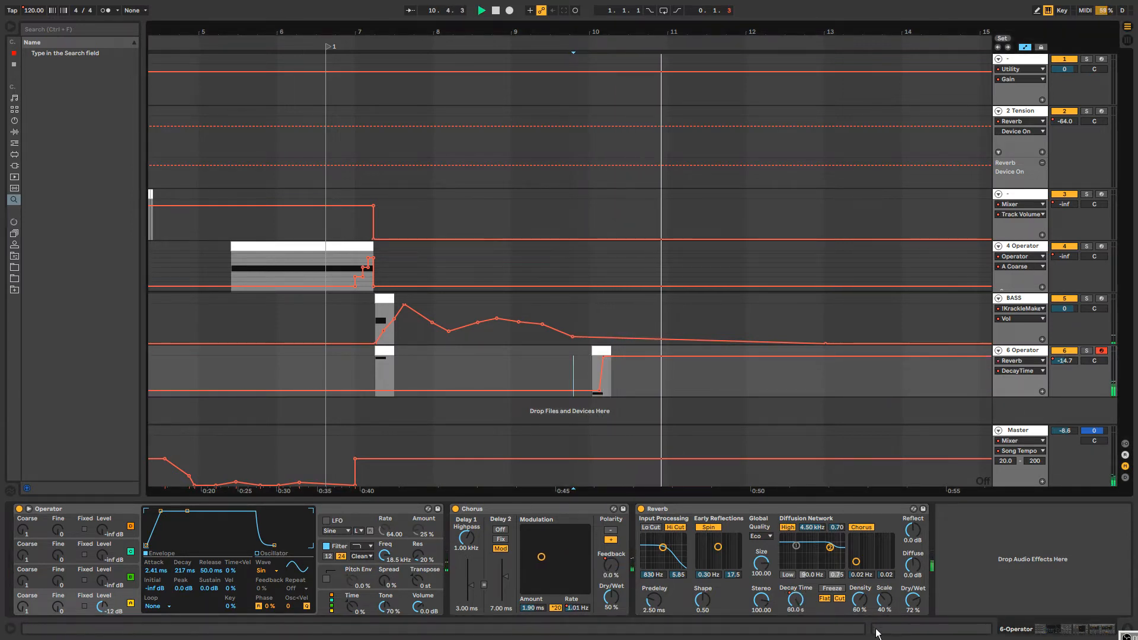
pyautogui.click(746, 358)
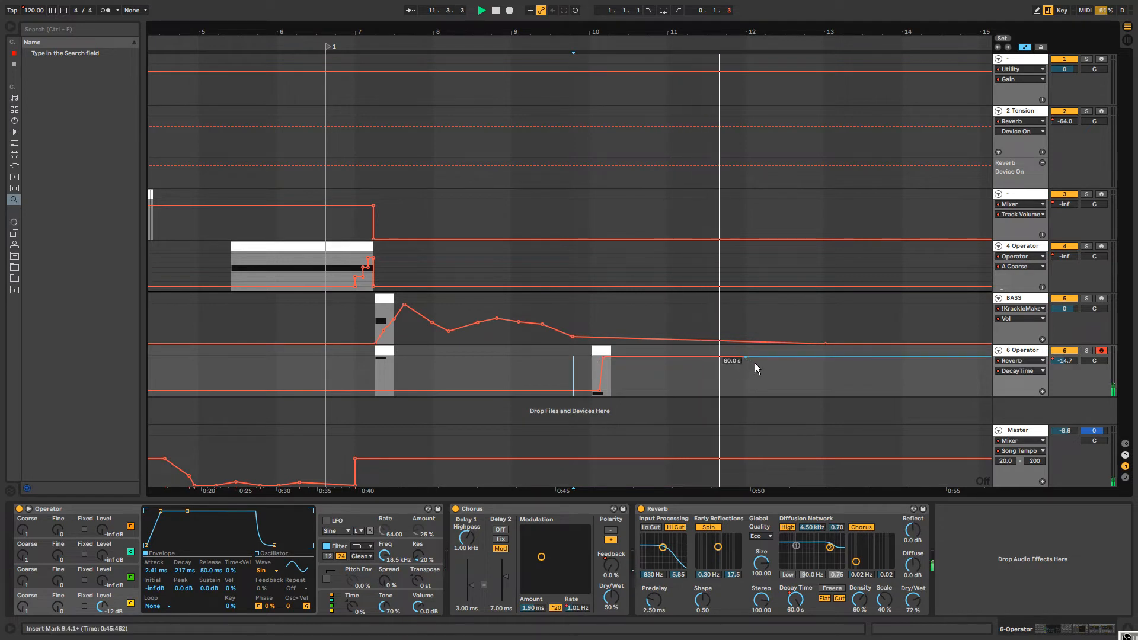
pyautogui.click(796, 358)
pyautogui.moveTo(816, 358); pyautogui.dragTo(797, 396)
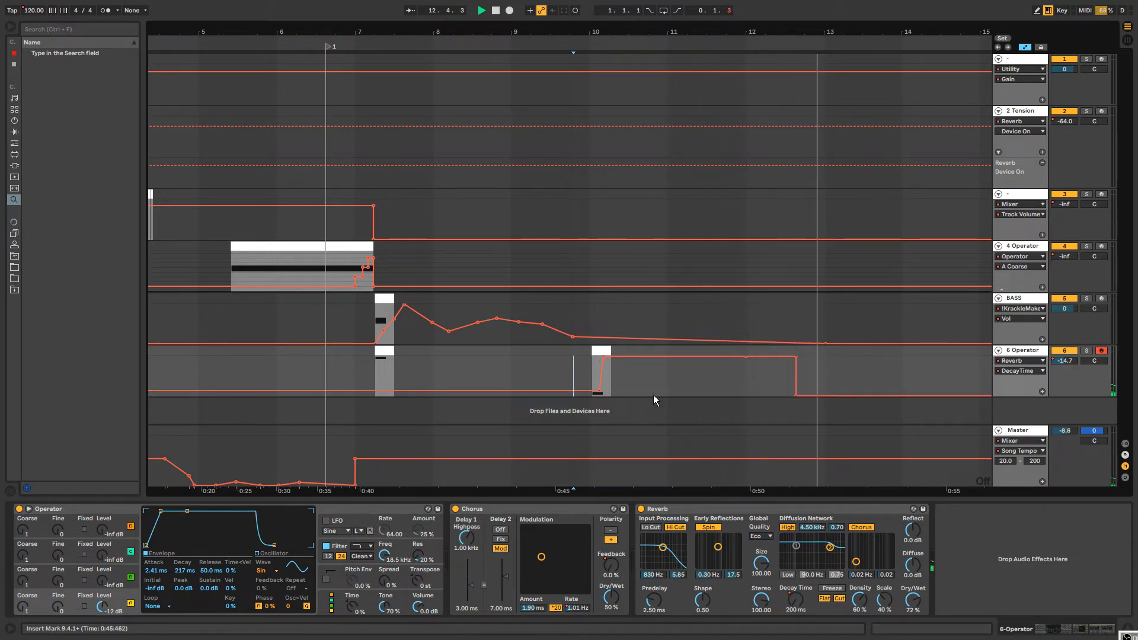
# Audition the 6 Operator clip at bar 7 and place a copy of it at 12.3.3, where the Decay Time automation drops.
pyautogui.click(387, 351)
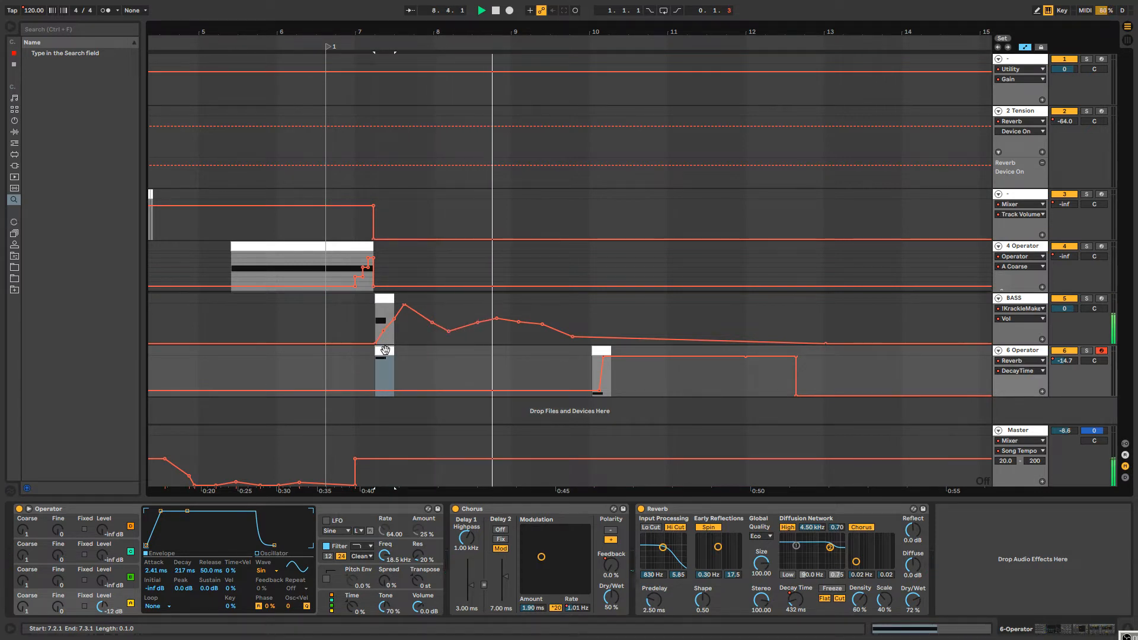
pyautogui.click(814, 358)
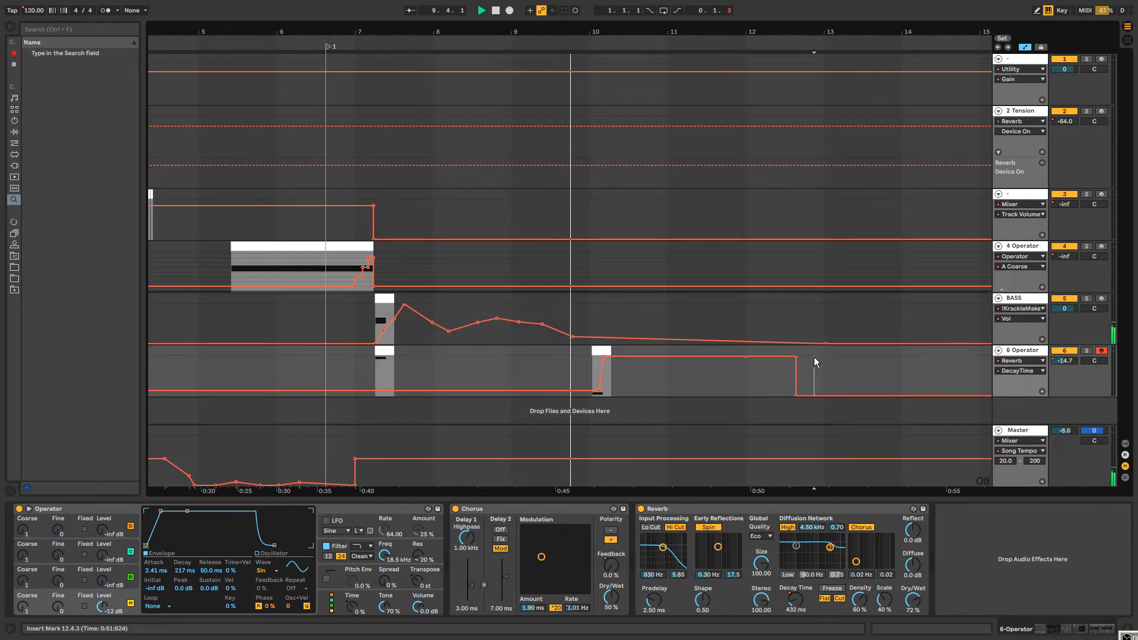
pyautogui.moveTo(814, 357); pyautogui.dragTo(798, 354)
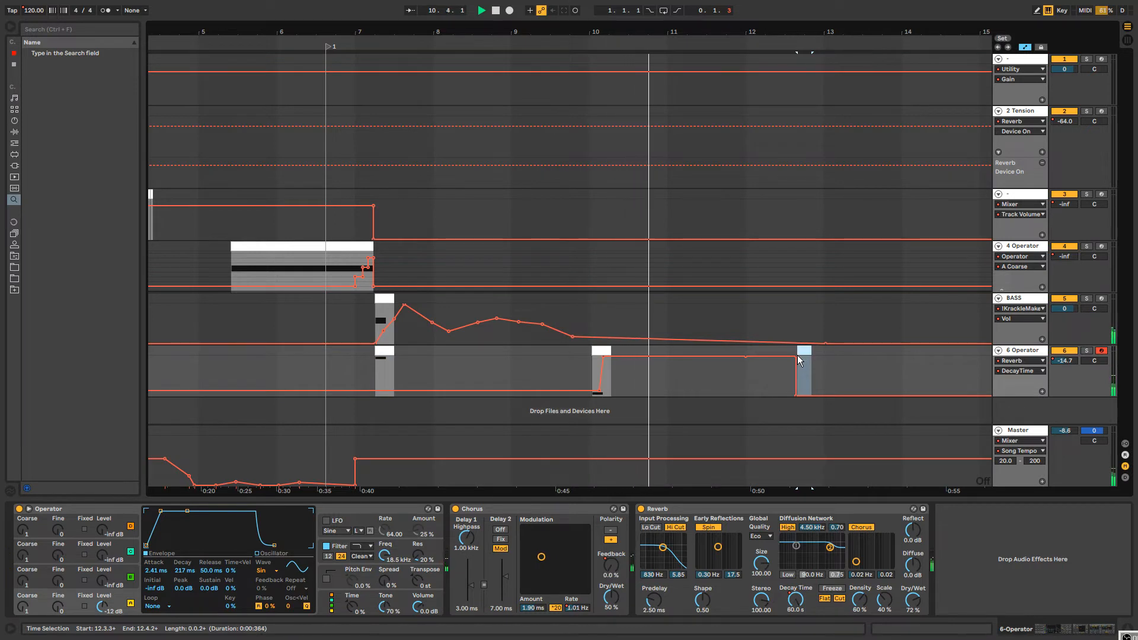
pyautogui.hotkey('ctrl', 'shift', 'm')
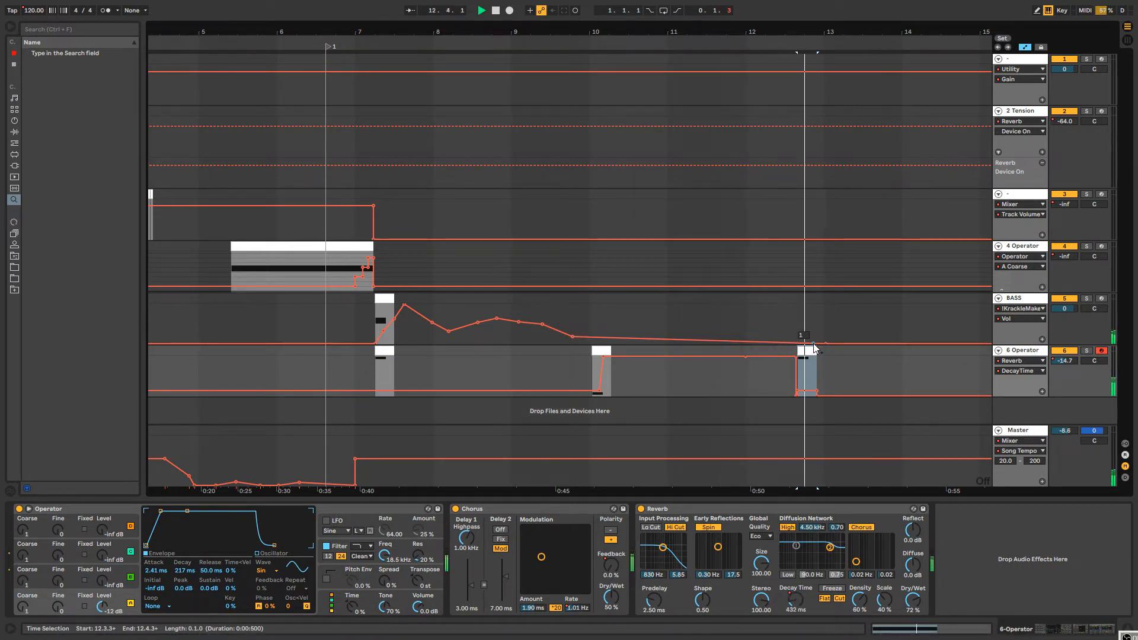
# Add a Utility audio effect after the Reverb on the 6 Operator track.
pyautogui.click(14, 133)
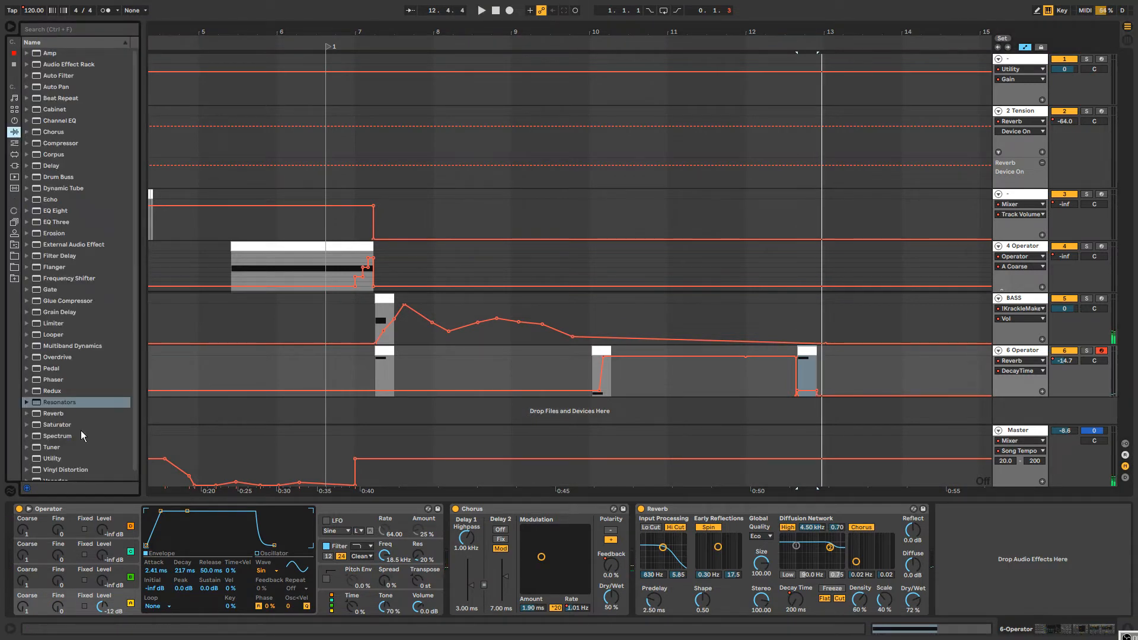
pyautogui.scroll(-1, 37, 385)
pyautogui.scroll(1, 46, 452)
pyautogui.moveTo(47, 450); pyautogui.dragTo(956, 568)
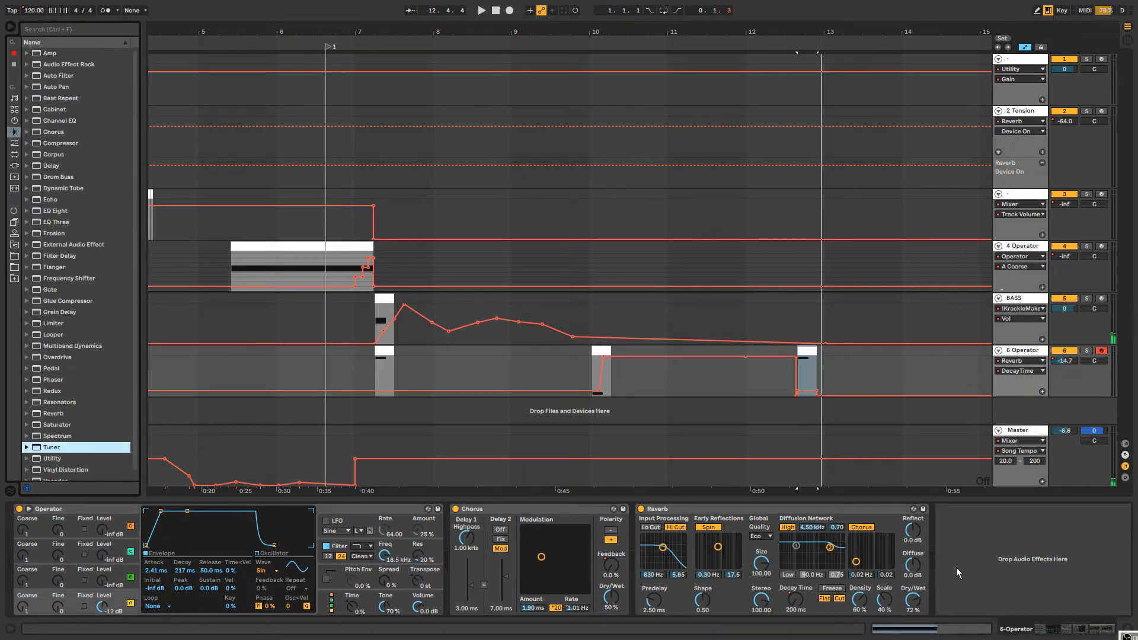
pyautogui.moveTo(53, 462); pyautogui.dragTo(1001, 560)
# Draw a Utility Gain ramp rising from 12.2.2 into the clip at 12.3.3, and play from the clip at bar 10.
pyautogui.click(783, 377)
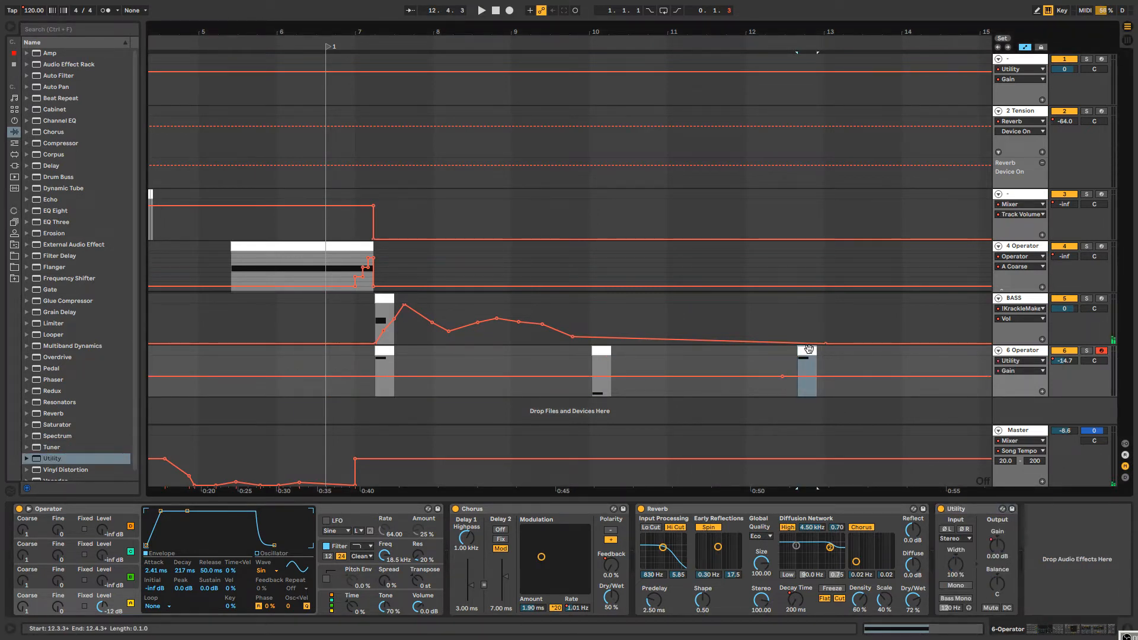
pyautogui.click(798, 370)
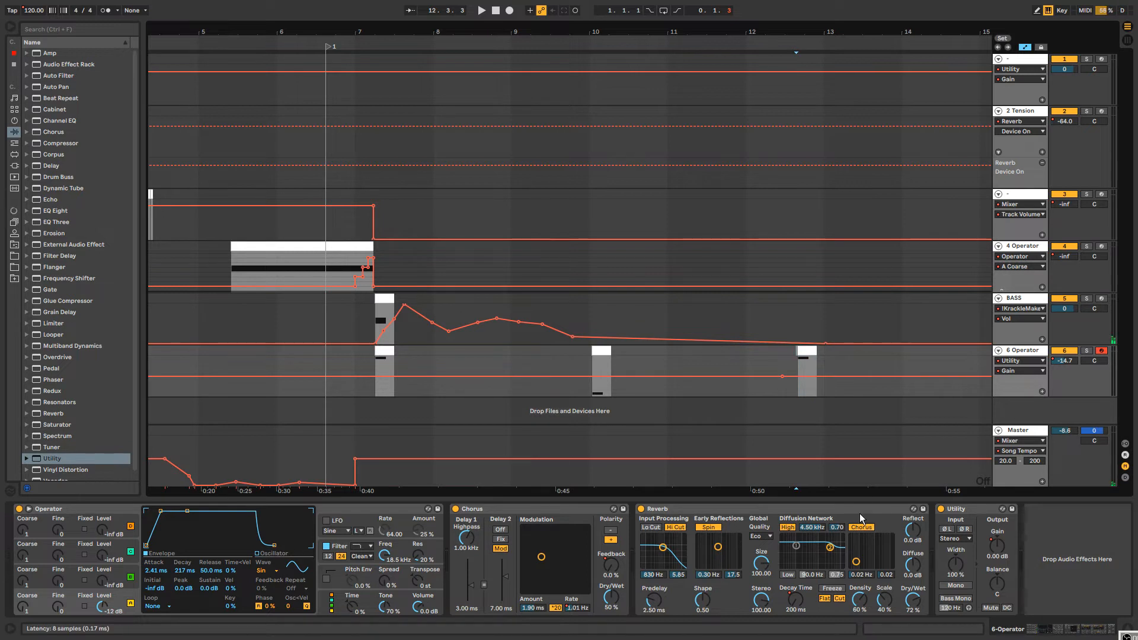
pyautogui.press('Left')
pyautogui.press('Left')
pyautogui.press('Left')
pyautogui.press('Left')
pyautogui.press('Right')
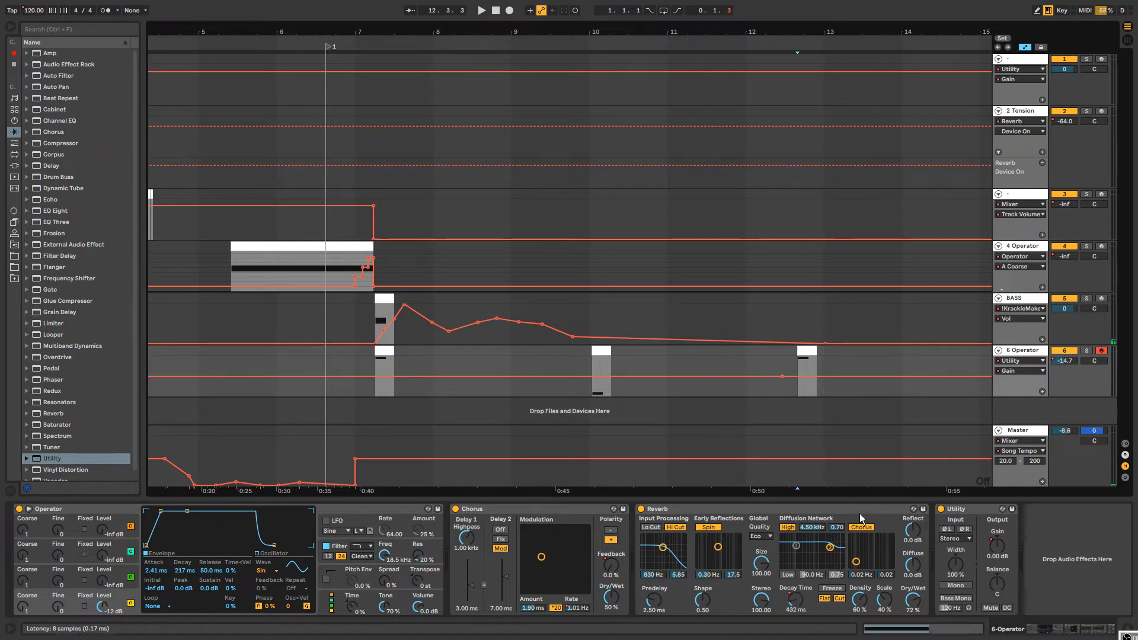
pyautogui.hotkey('ctrl', 'shift', 'Left')
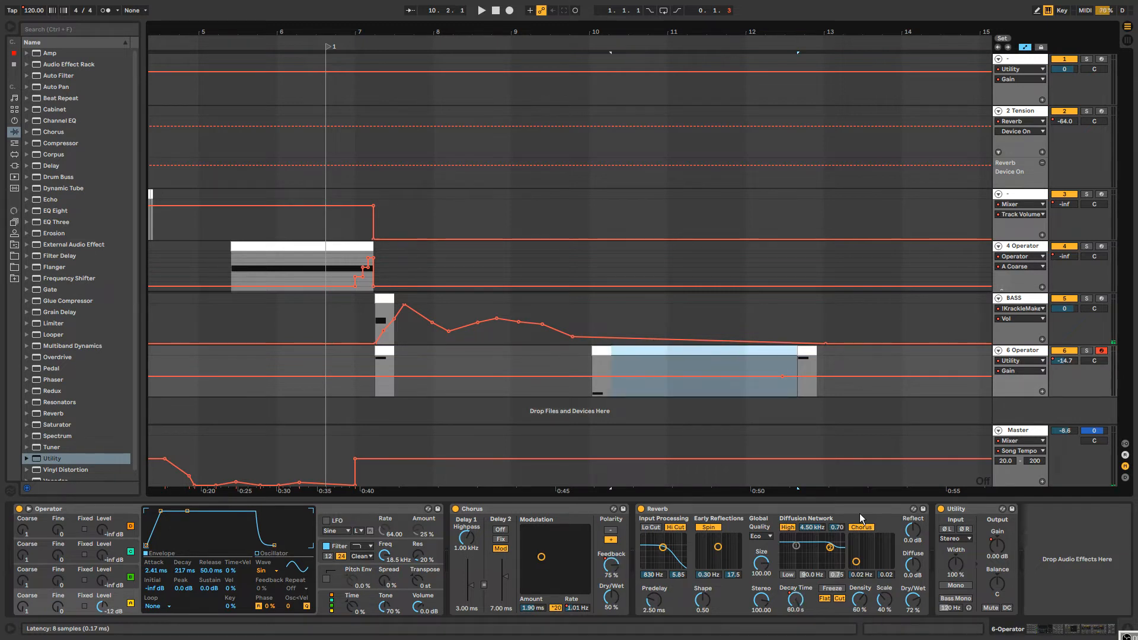
pyautogui.press('Right')
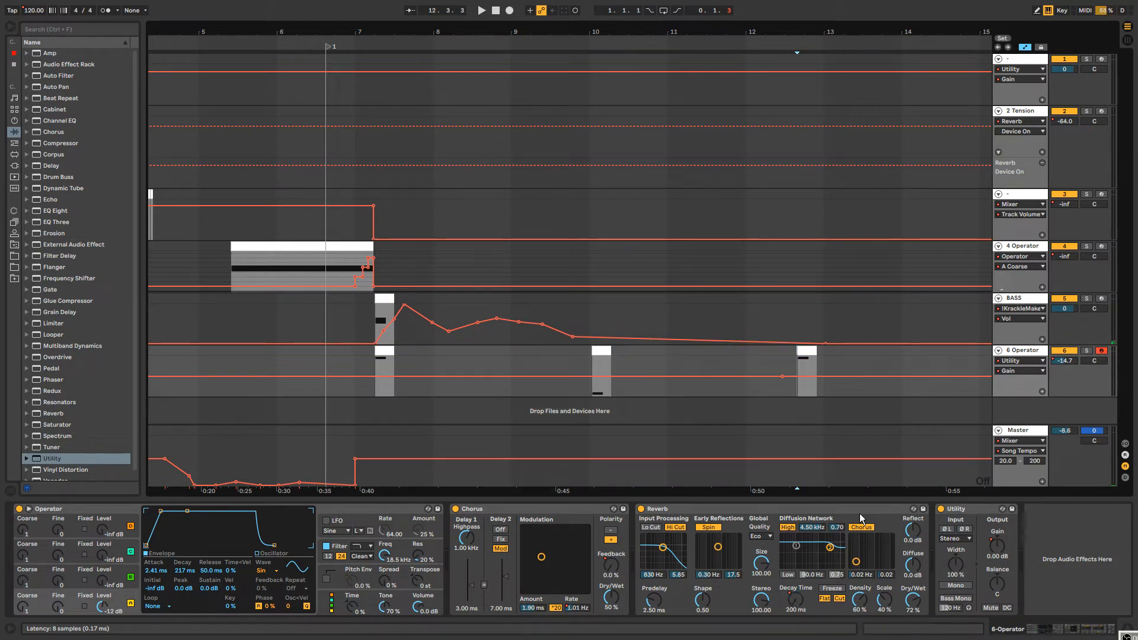
pyautogui.hotkey('shift', 'Left')
pyautogui.hotkey('shift', 'Left')
pyautogui.hotkey('shift', 'Left')
pyautogui.hotkey('shift', 'Left')
pyautogui.hotkey('shift', 'Left')
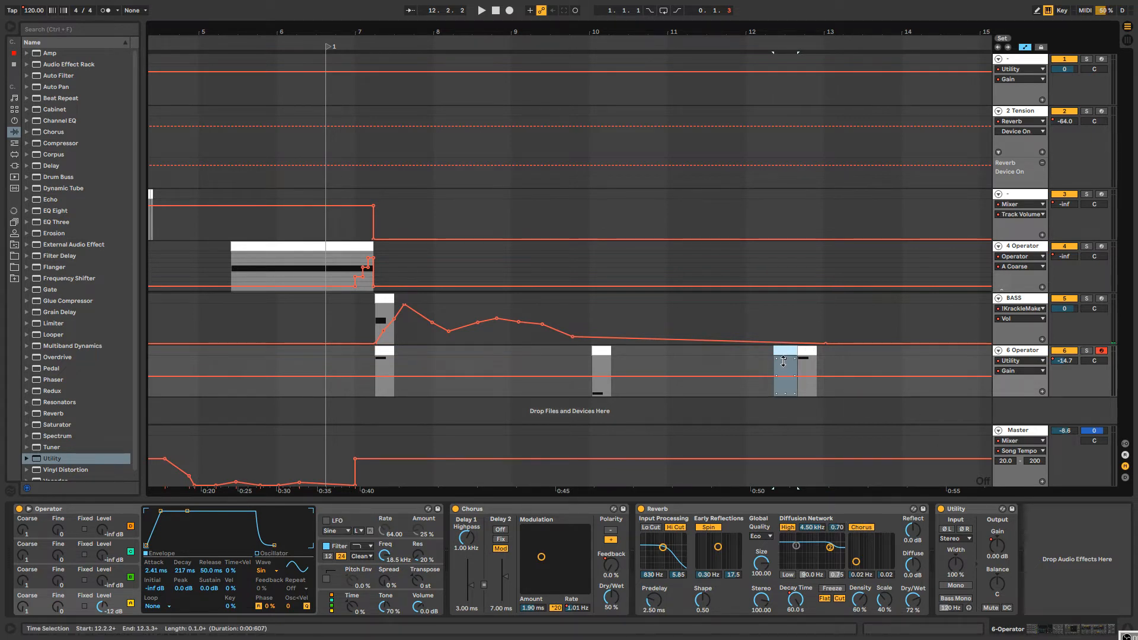
pyautogui.moveTo(784, 361); pyautogui.dragTo(784, 357)
pyautogui.click(764, 367)
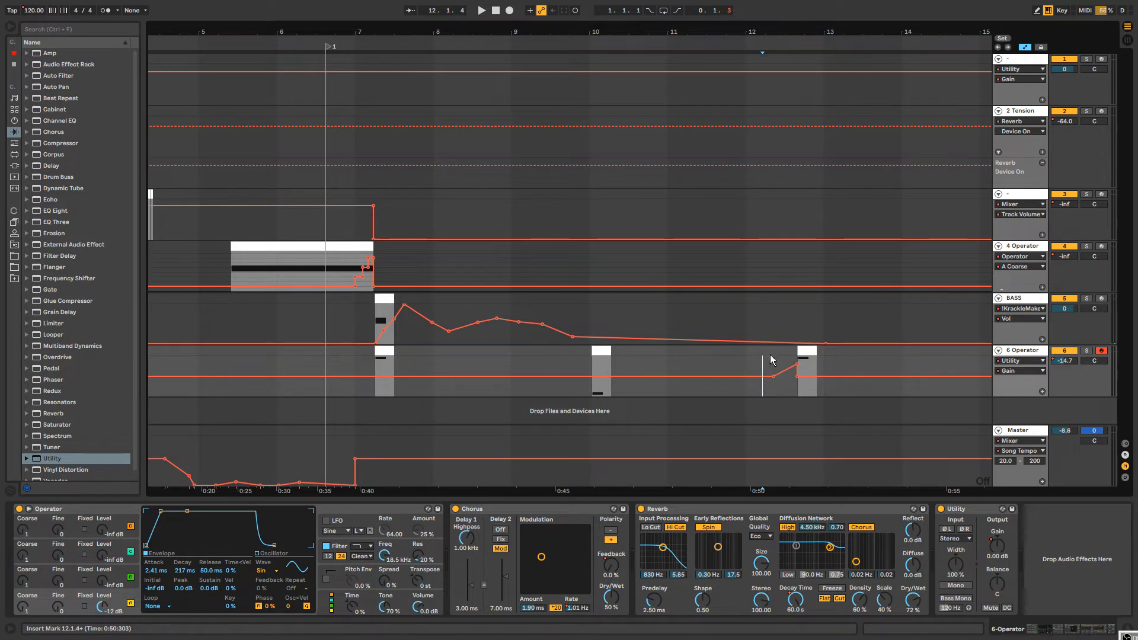
pyautogui.click(803, 350)
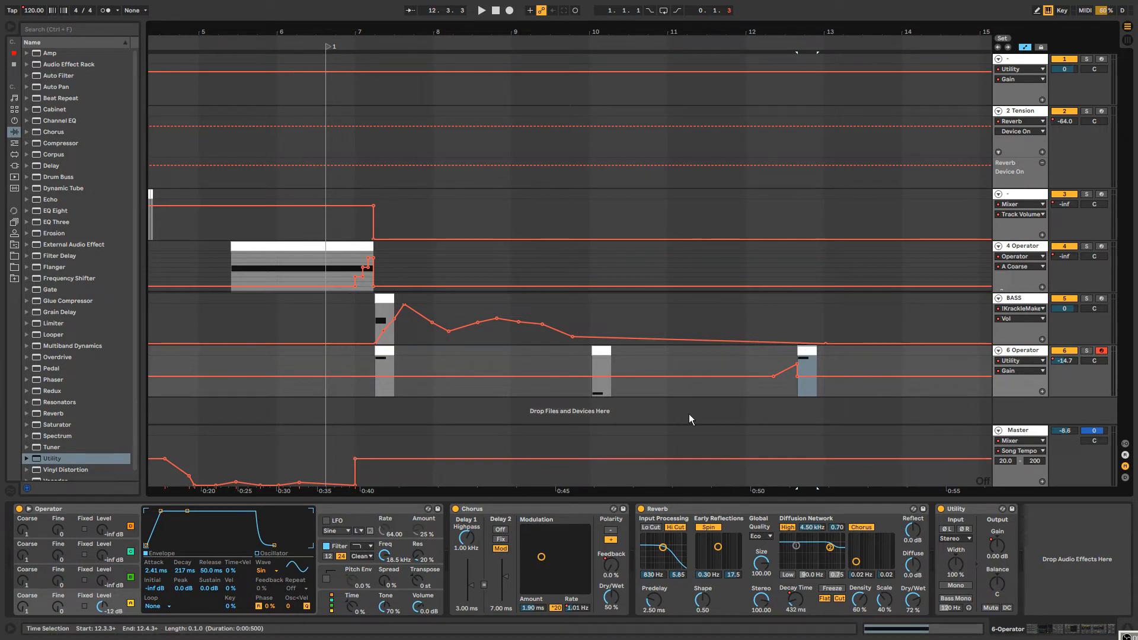
pyautogui.click(602, 352)
pyautogui.press('space')
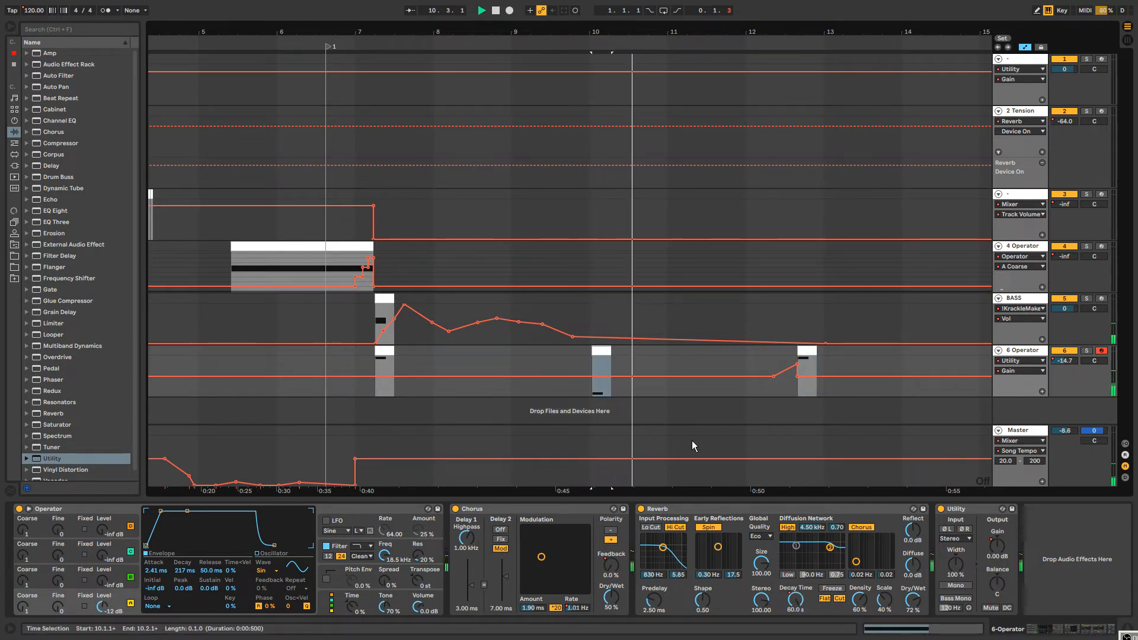
# Draw a slight dip in the Master track's Song Tempo automation around bar 12, returning to 120.
pyautogui.click(694, 458)
pyautogui.click(770, 460)
pyautogui.moveTo(751, 459); pyautogui.dragTo(745, 467)
pyautogui.click(809, 459)
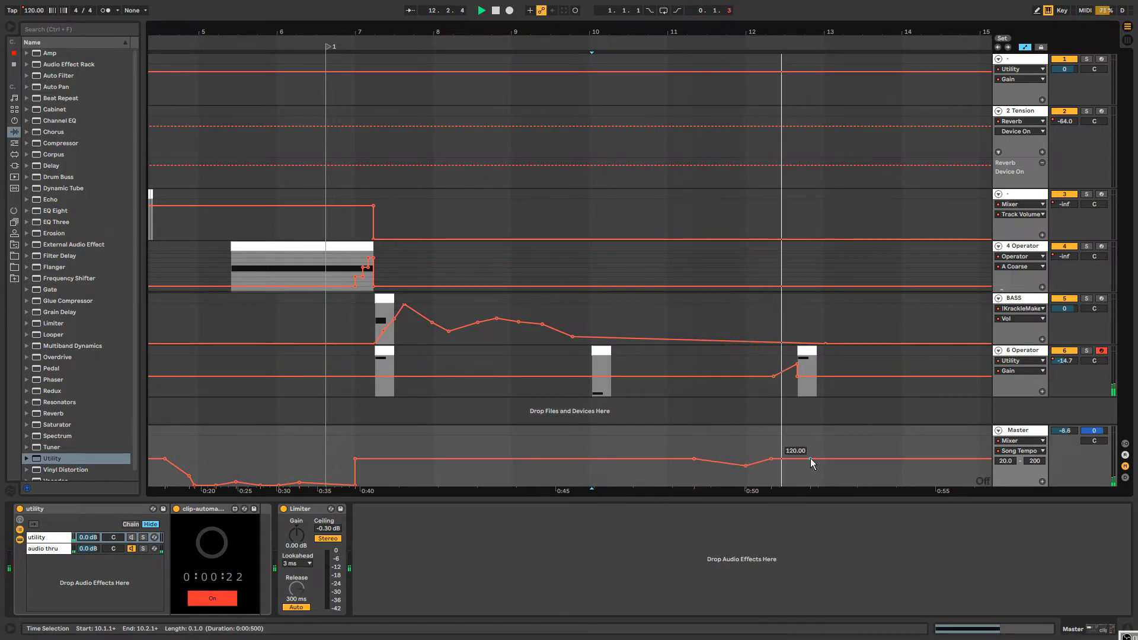
# Add two small bumps to the Utility Gain automation between bars 11 and 12, ahead of the ramp, and audition them.
pyautogui.click(767, 377)
pyautogui.click(731, 378)
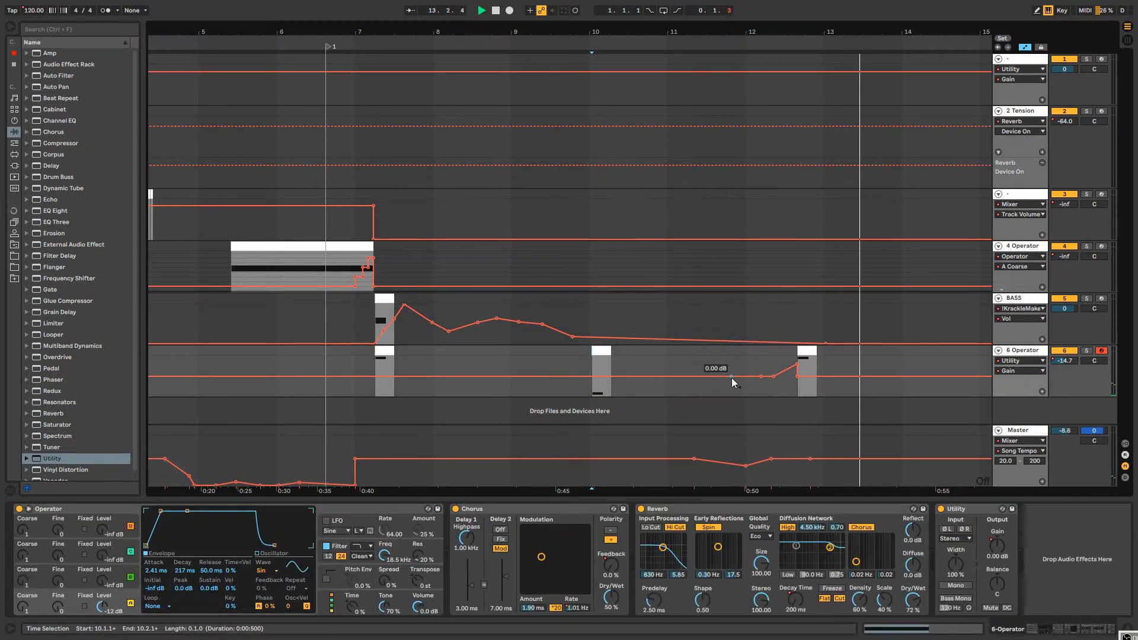
pyautogui.moveTo(747, 378); pyautogui.dragTo(748, 372)
pyautogui.press('space')
pyautogui.press('space')
pyautogui.click(702, 374)
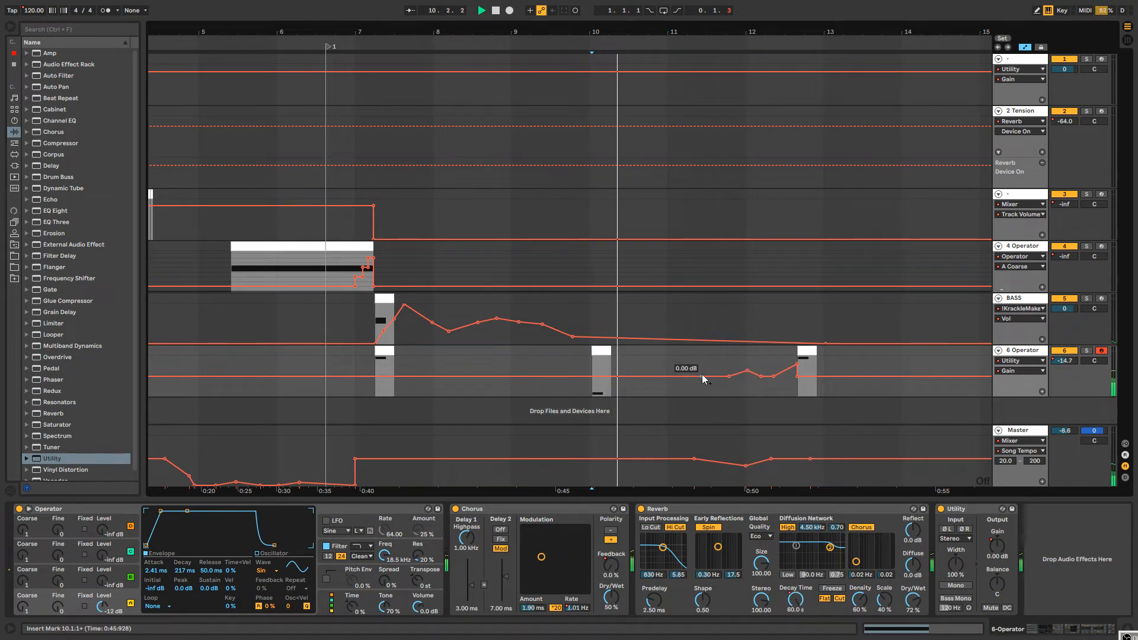
pyautogui.click(676, 376)
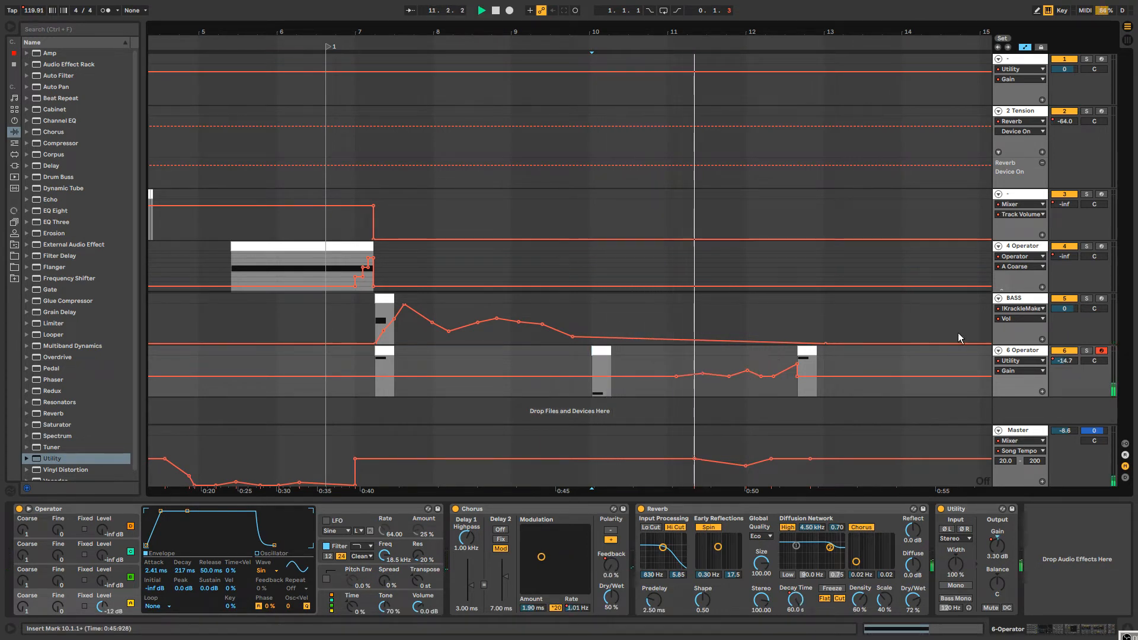
# Rename the 6 Operator track as TEXTUREPERC.
pyautogui.hotkey('ctrl', 'r')
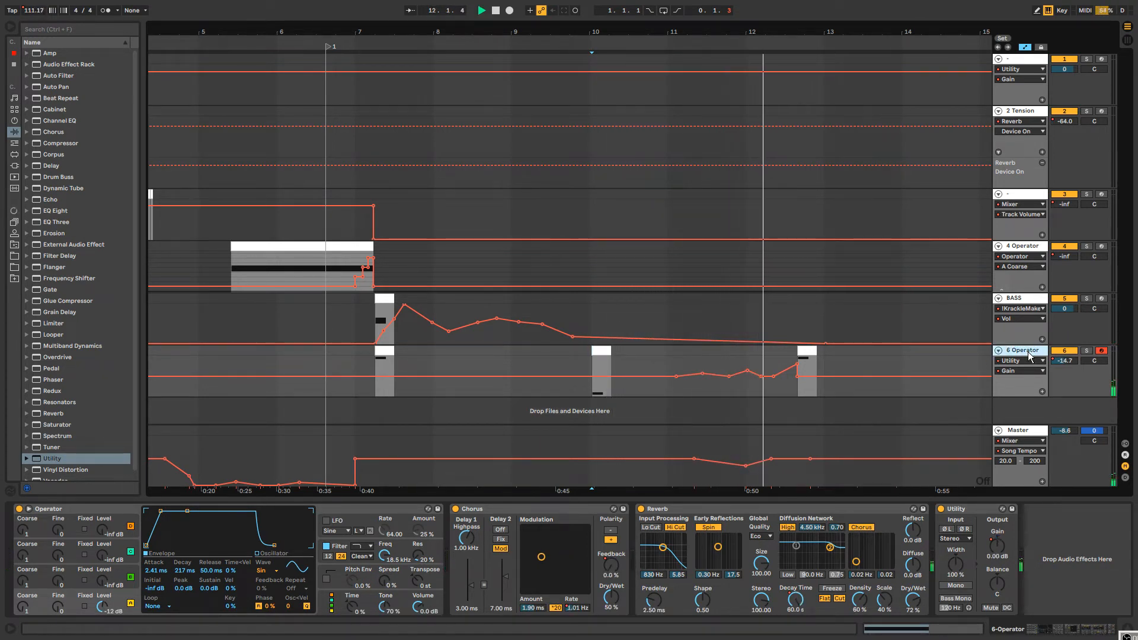
pyautogui.write('TEXTUREPERC')
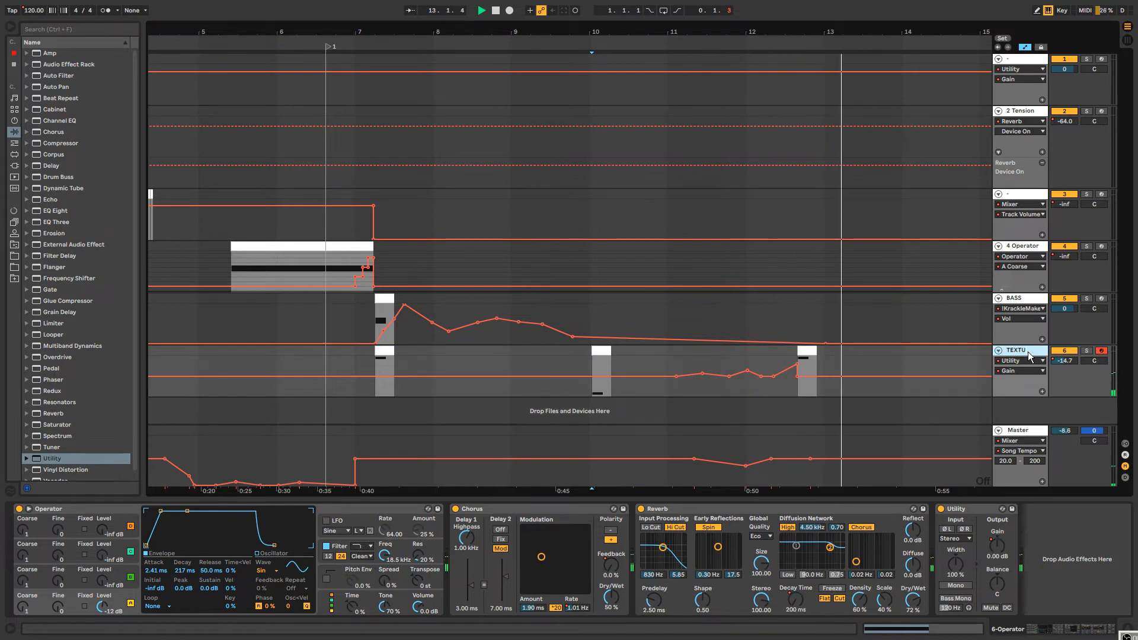
pyautogui.press('Return')
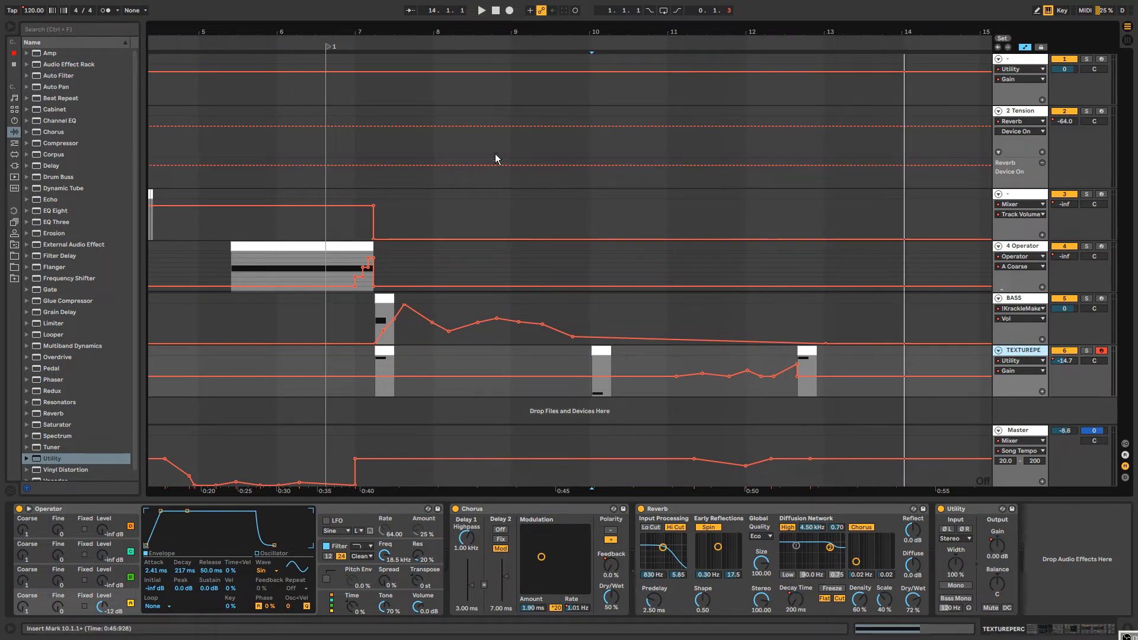
# Copy the BASS hit at bar 7 with its automation up to bar 10 and paste it at 12.3.3 on the BASS track.
pyautogui.click(378, 296)
pyautogui.press('space')
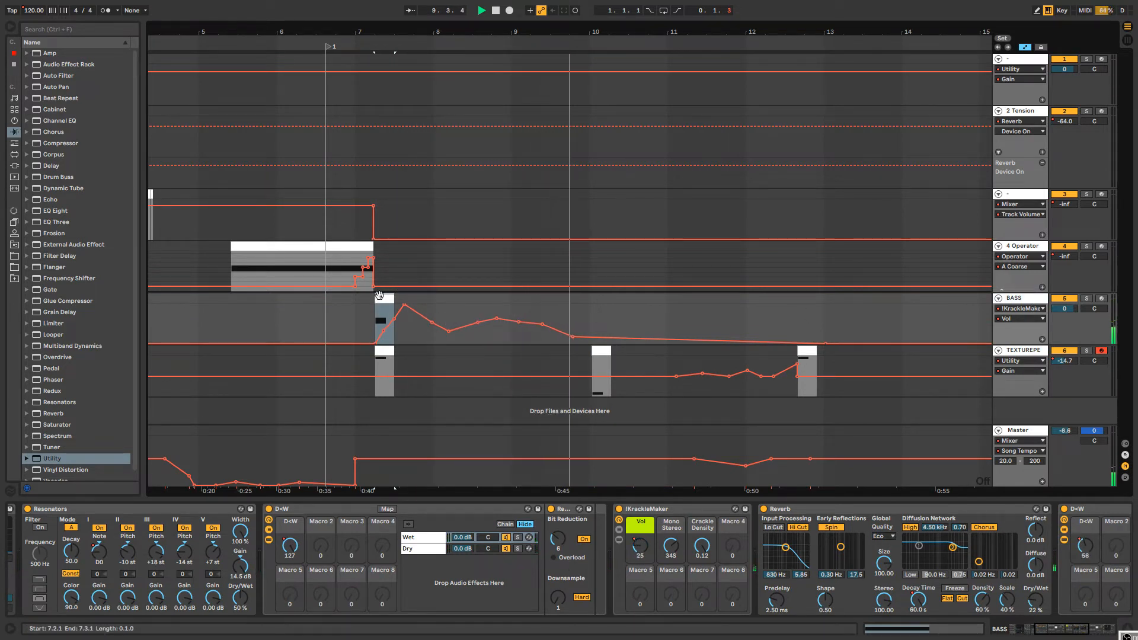
pyautogui.keyDown('shift'); pyautogui.click(601, 294); pyautogui.keyUp('shift')
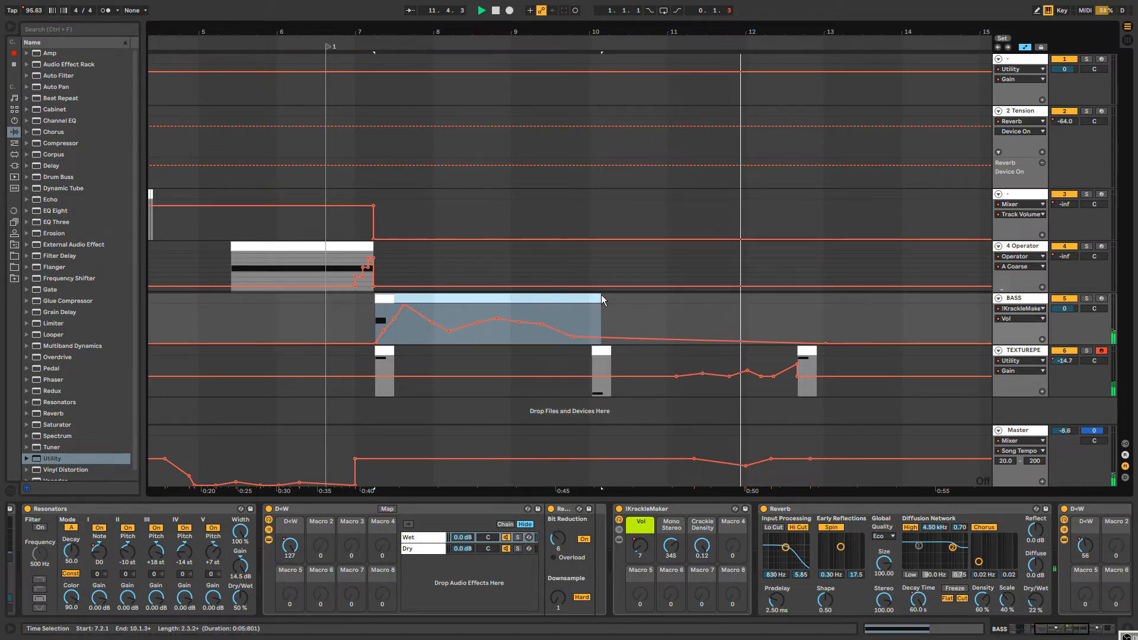
pyautogui.click(805, 354)
pyautogui.press('Up')
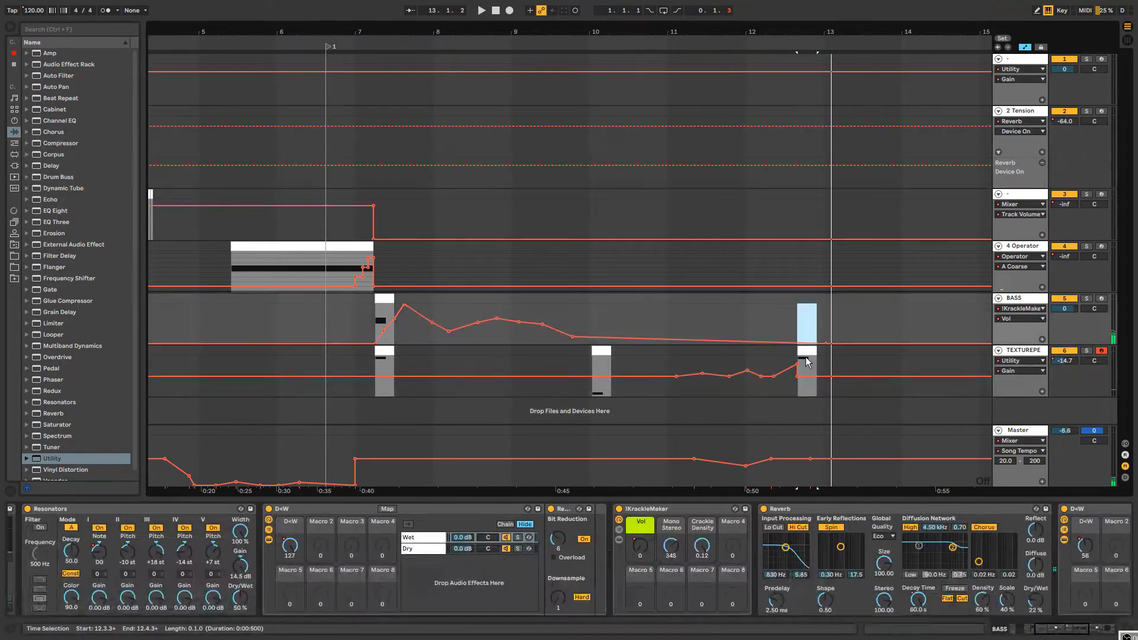
pyautogui.hotkey('ctrl', 'v')
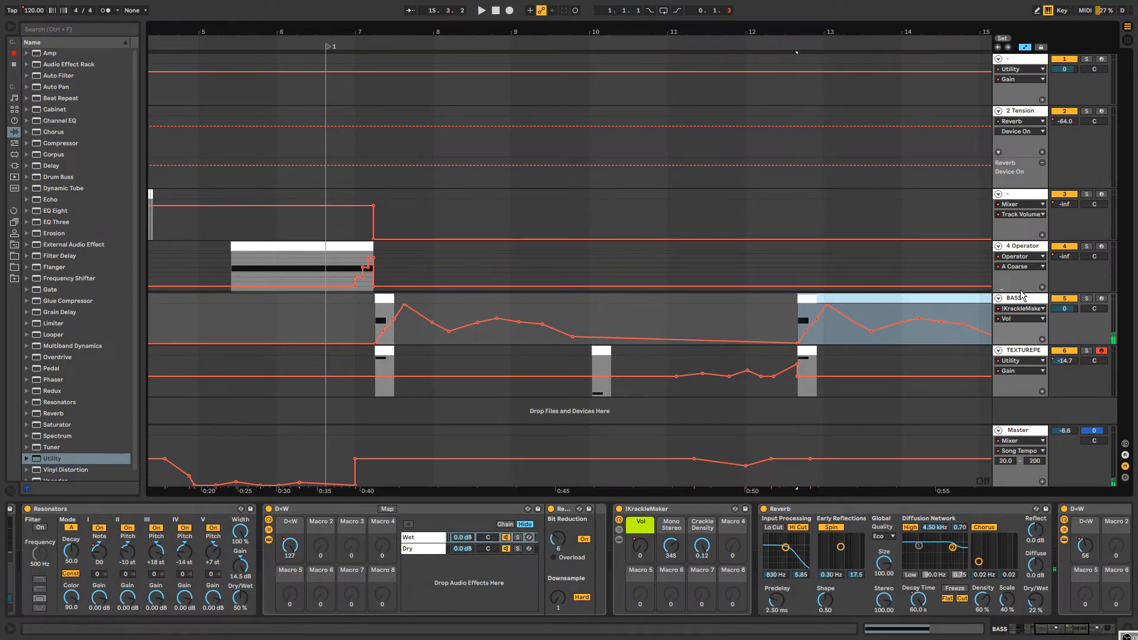
# Automate the Resonators Dry/Wet on the BASS track to drop to 0% at the start of the second hit.
pyautogui.click(1030, 305)
pyautogui.click(292, 547)
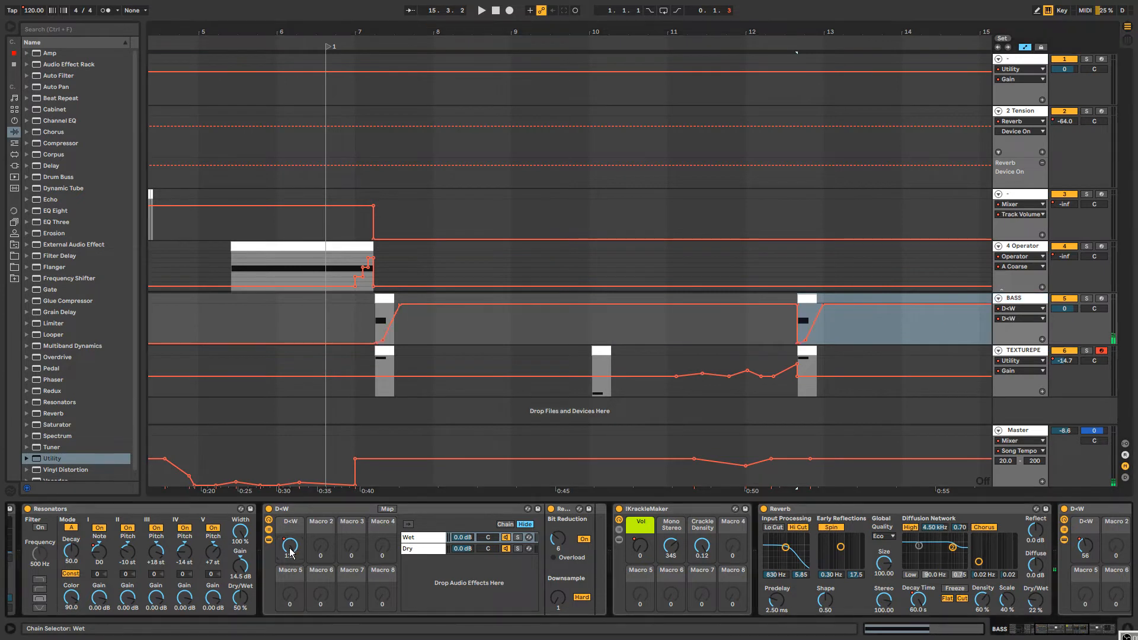
pyautogui.click(240, 597)
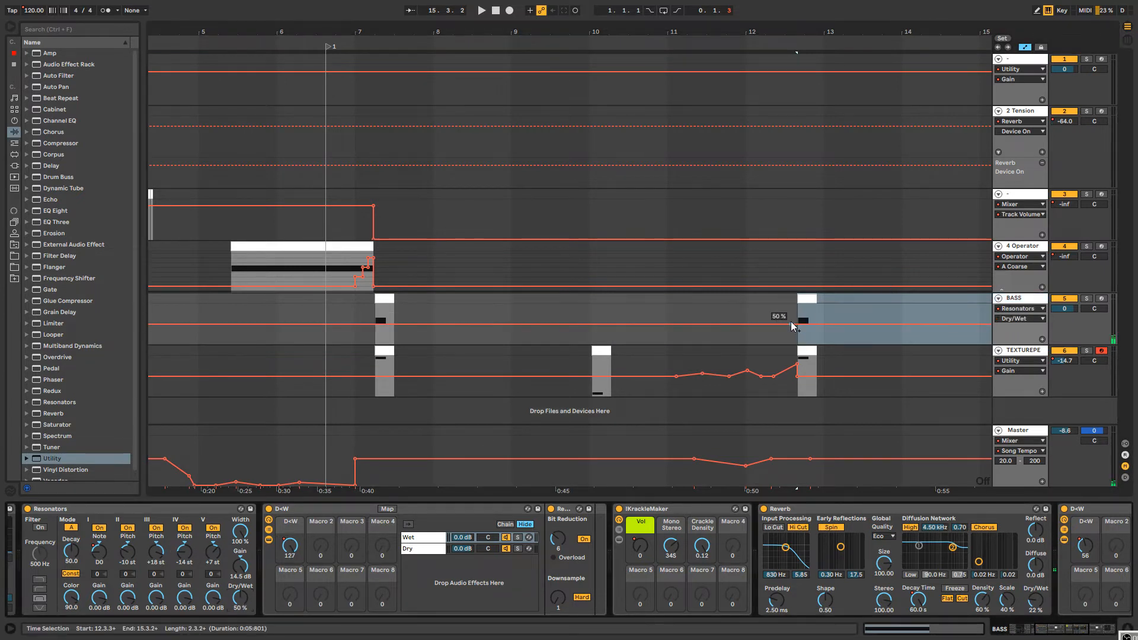
pyautogui.click(803, 297)
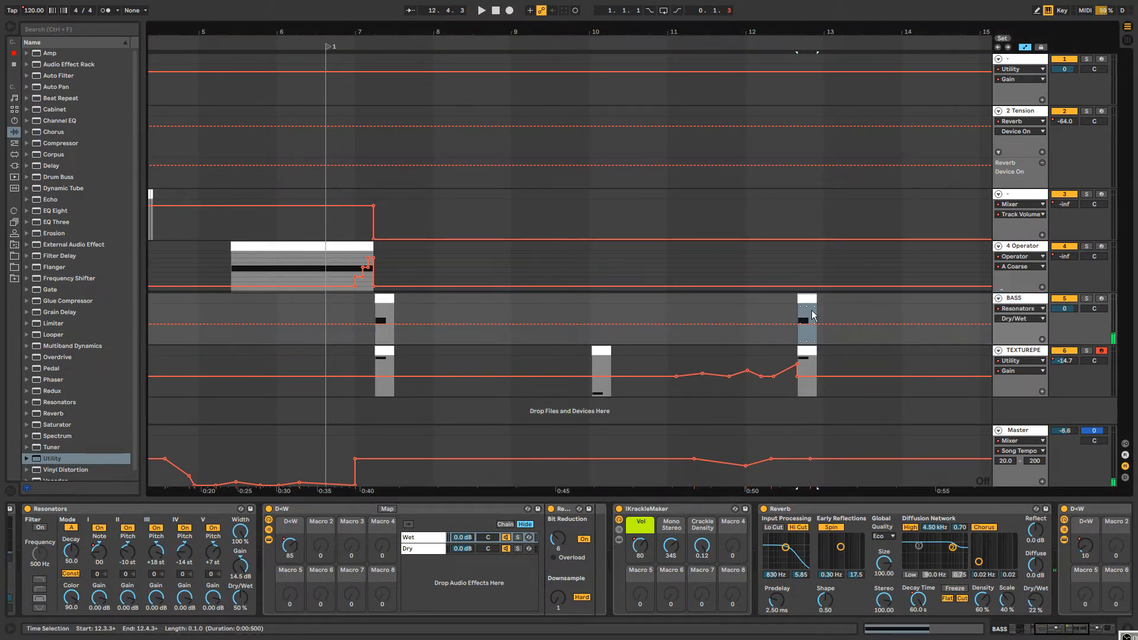
pyautogui.moveTo(806, 304); pyautogui.dragTo(805, 304)
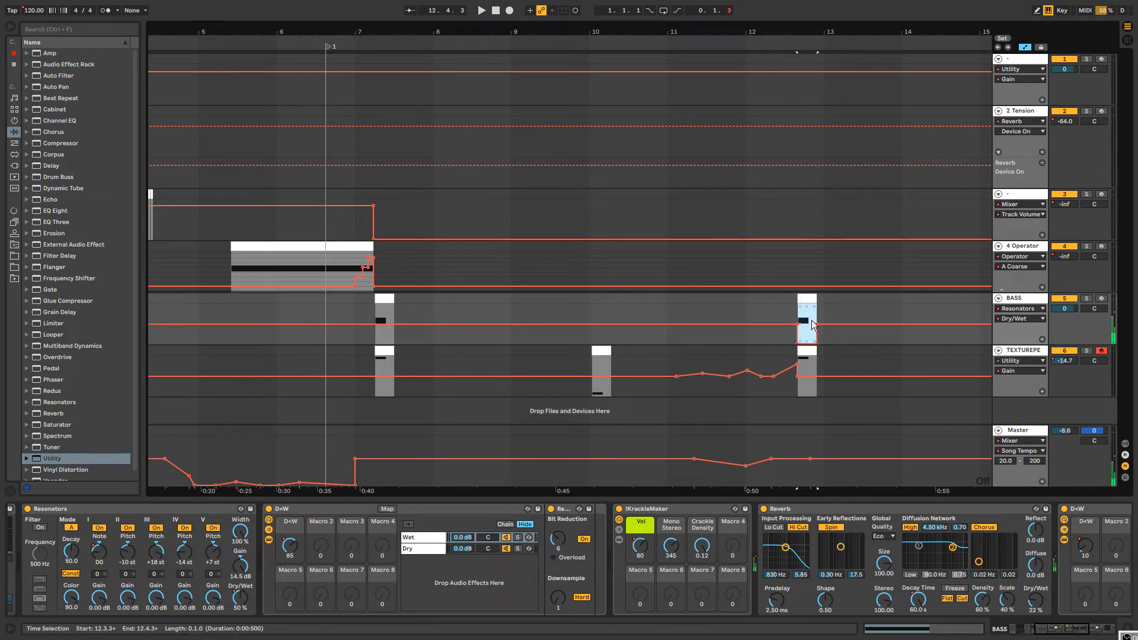
pyautogui.click(853, 325)
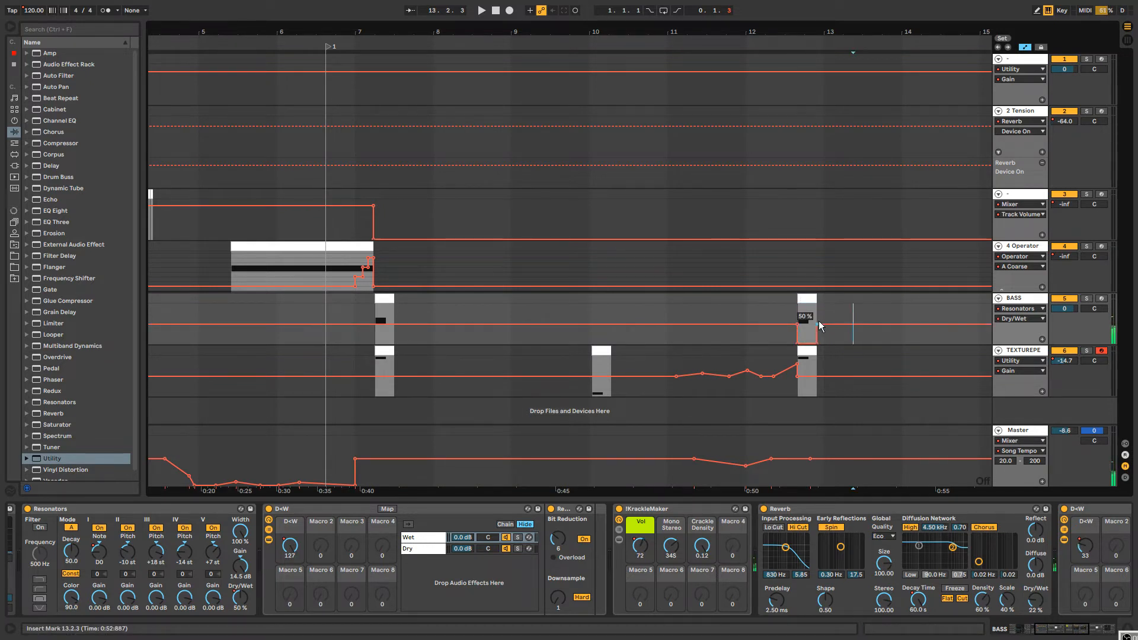
pyautogui.click(818, 322)
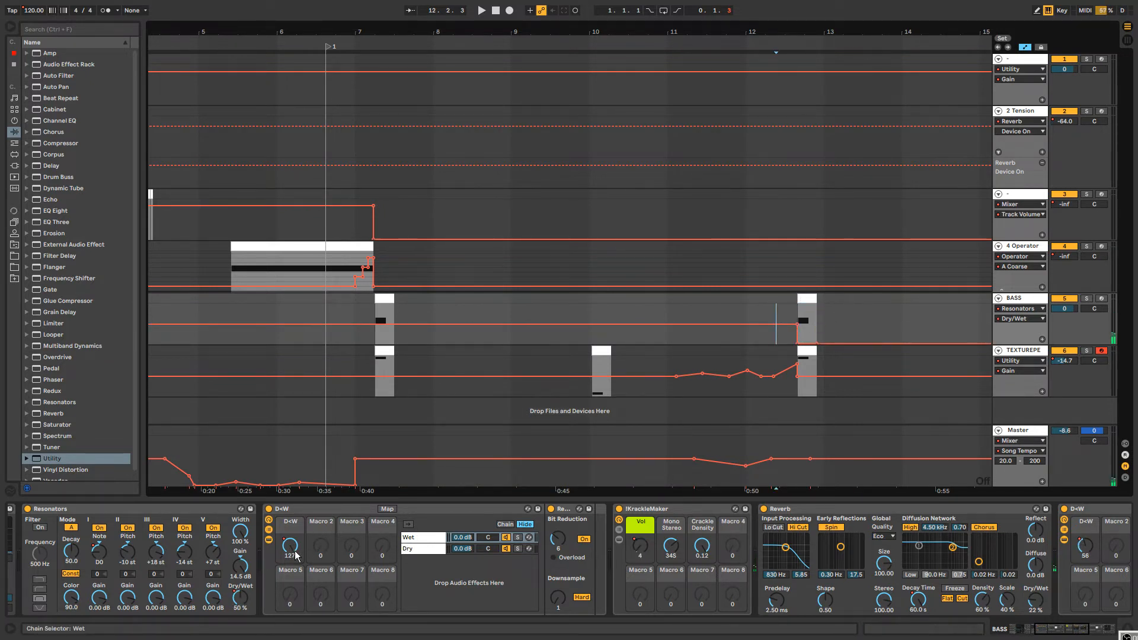
# Draw a small peak in the Redux Bit Depth automation inside the second BASS clip and audition the hit.
pyautogui.moveTo(1065, 630)
pyautogui.mouseDown()
pyautogui.moveTo(1048, 633)
pyautogui.moveTo(1064, 639)
pyautogui.mouseUp()
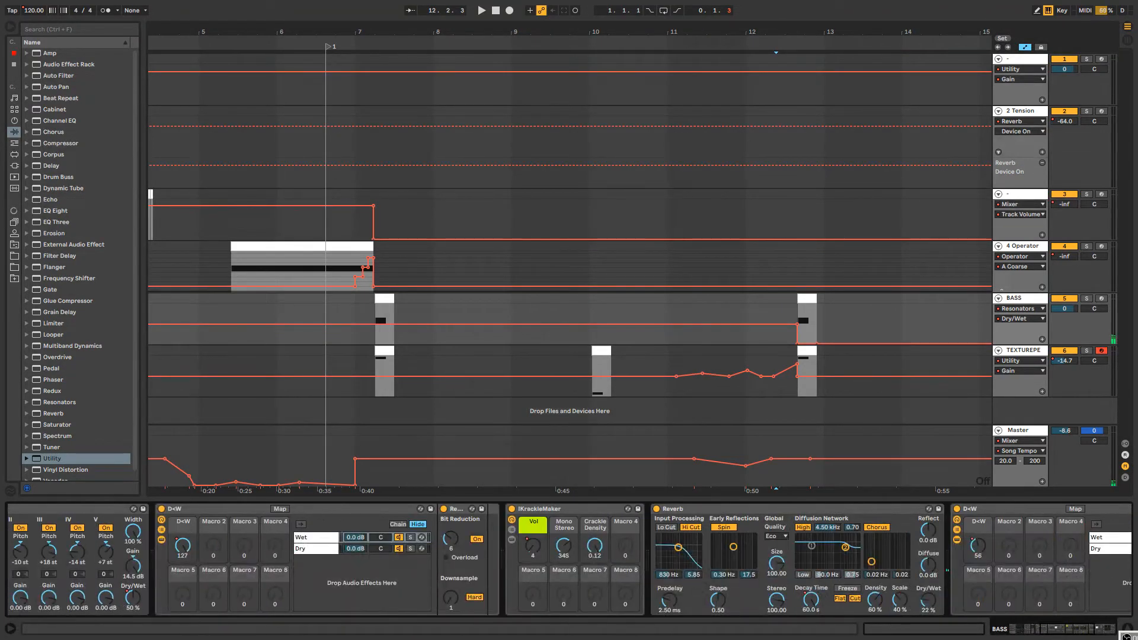
pyautogui.click(456, 544)
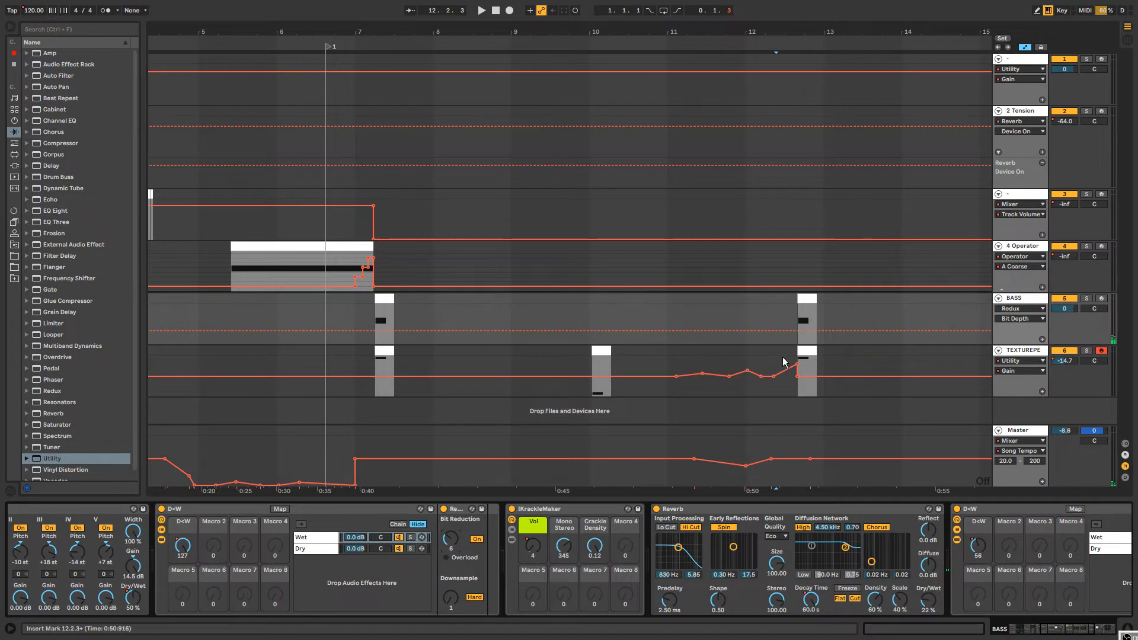
pyautogui.click(803, 331)
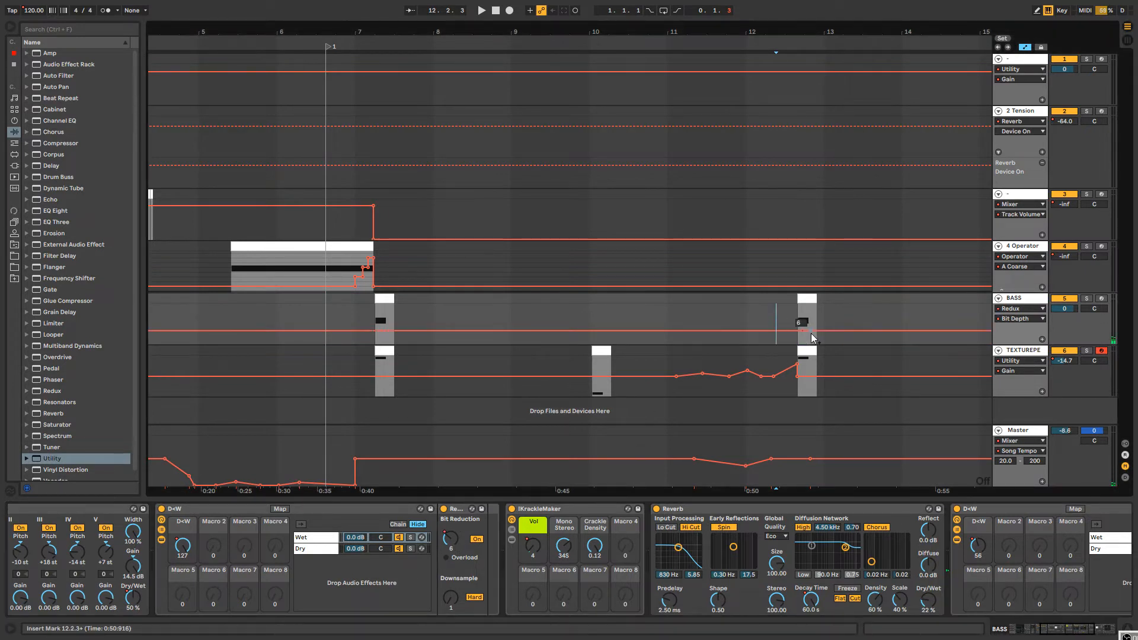
pyautogui.moveTo(862, 32); pyautogui.dragTo(763, 151)
pyautogui.click(658, 332)
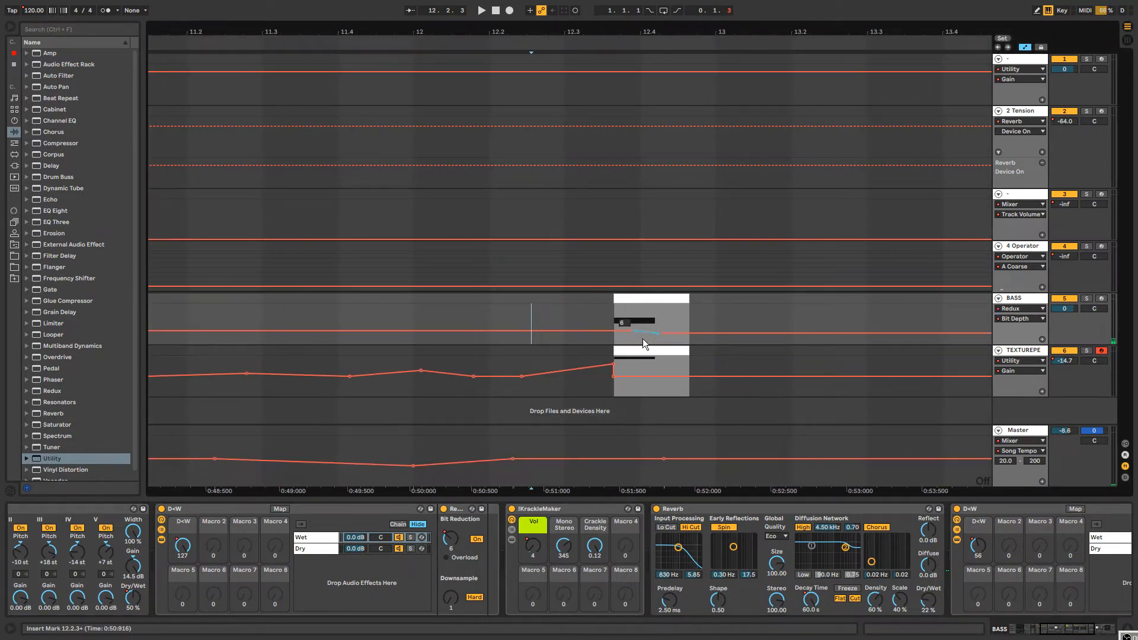
pyautogui.moveTo(647, 333); pyautogui.dragTo(647, 320)
pyautogui.click(629, 299)
pyautogui.press('space')
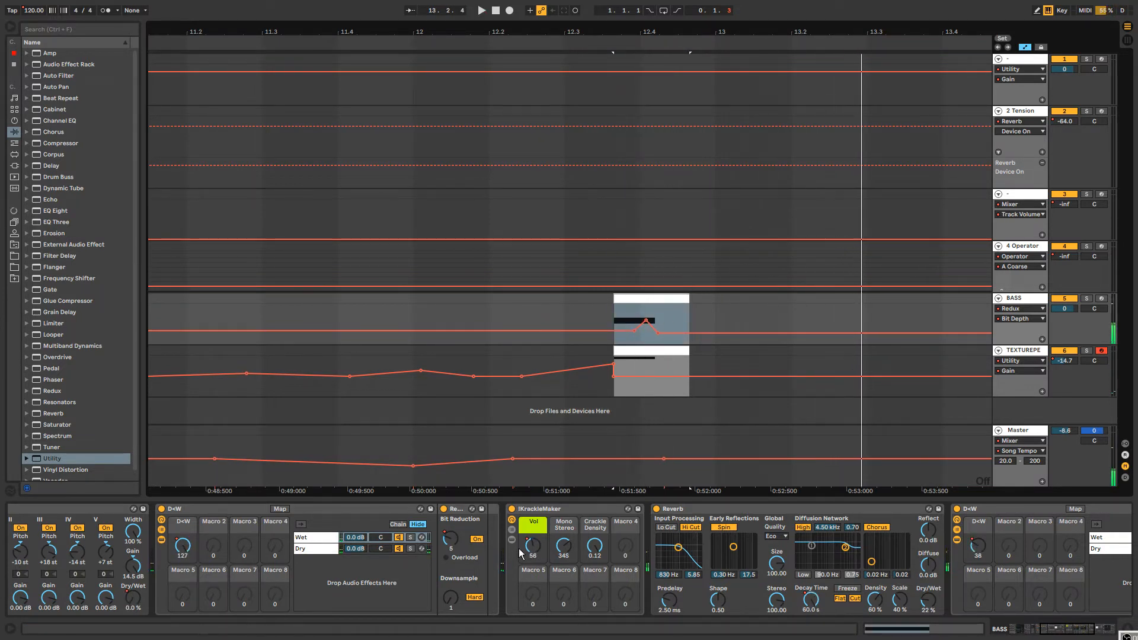
# Show the W chain's devices in the !KrackleMaker rack, draw a peak in the Overdrive Filter Freq automation within the second BASS clip, and audition it.
pyautogui.click(512, 530)
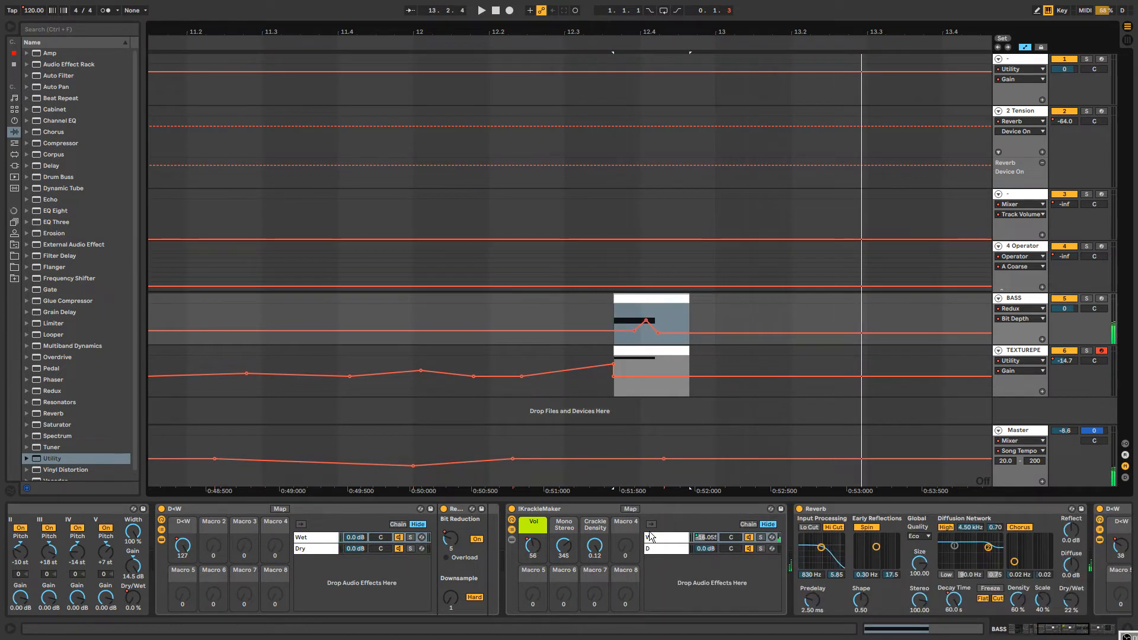
pyautogui.click(653, 536)
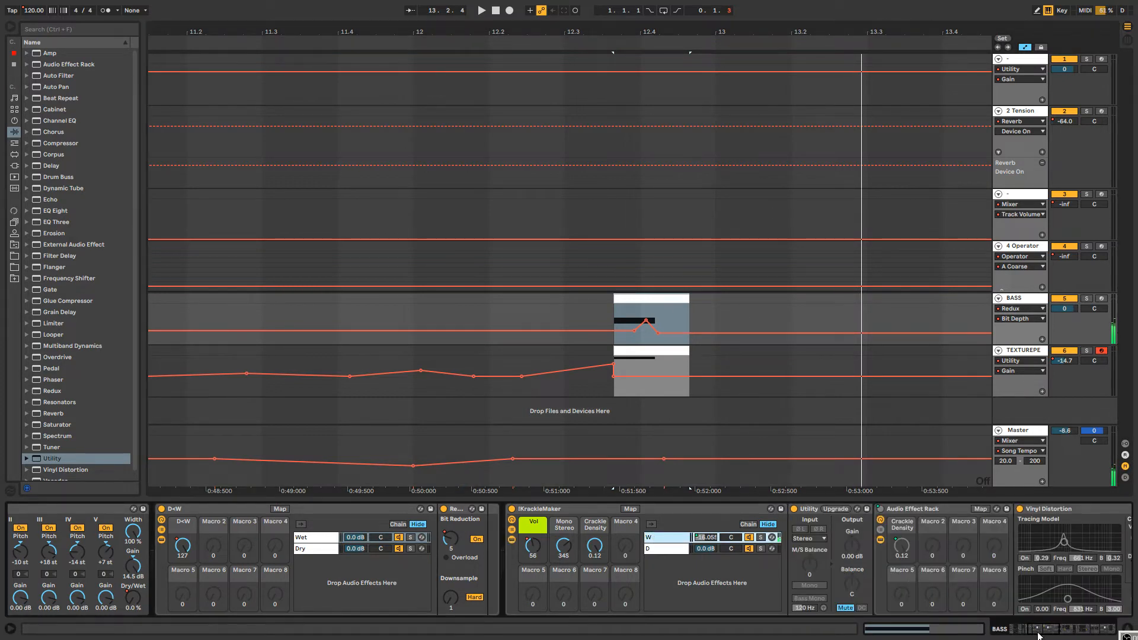
pyautogui.moveTo(1038, 636); pyautogui.dragTo(1050, 636)
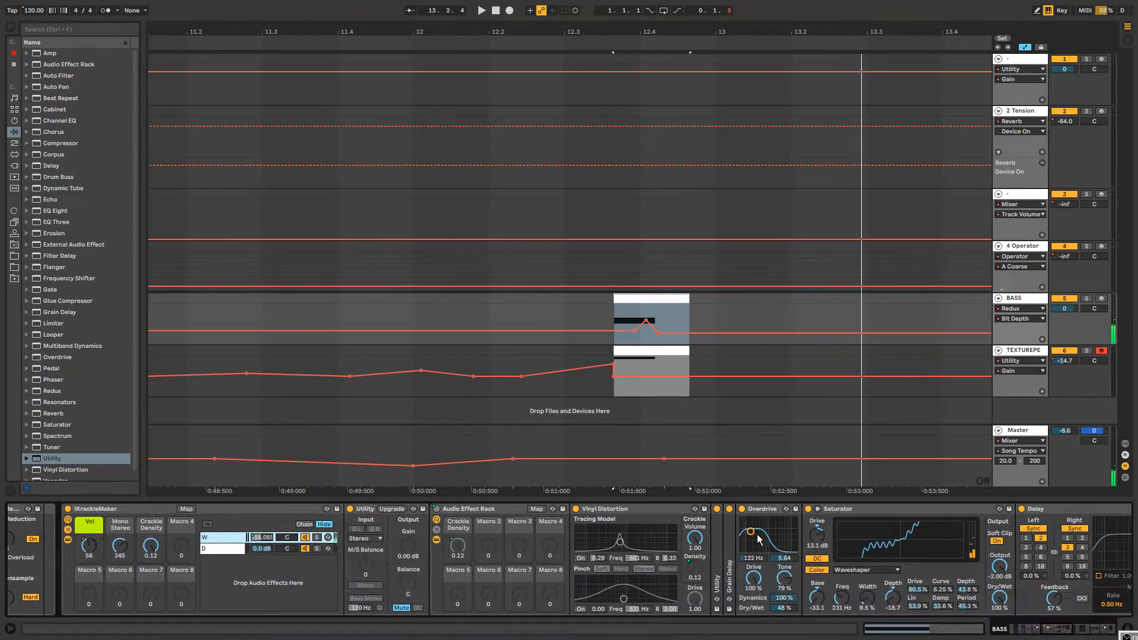
pyautogui.click(758, 562)
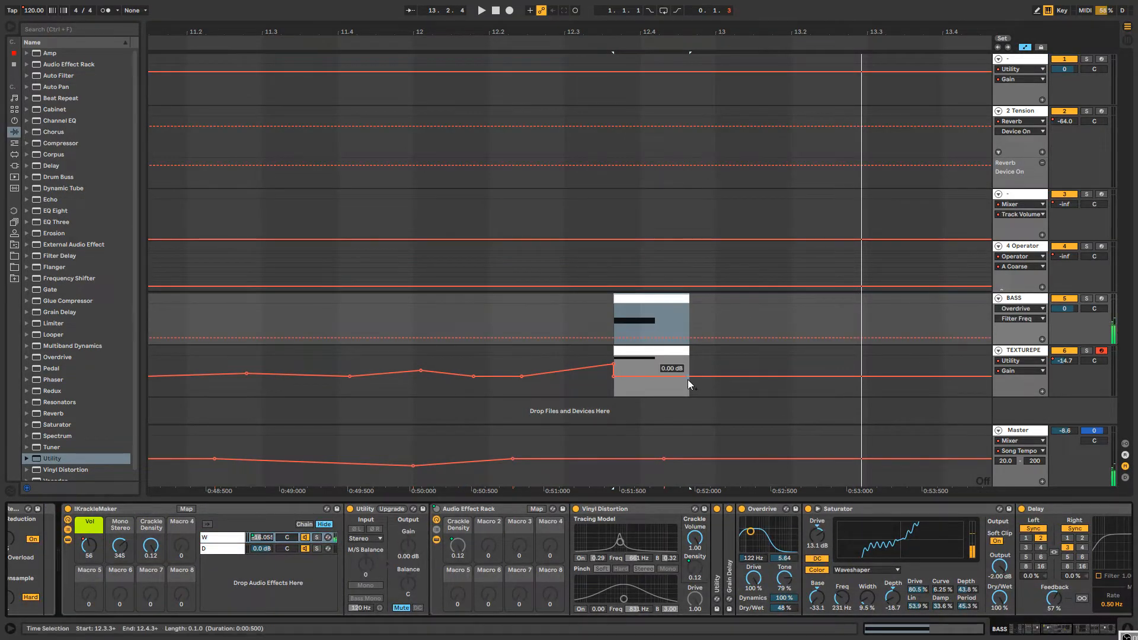
pyautogui.click(622, 339)
pyautogui.click(588, 321)
pyautogui.moveTo(640, 340); pyautogui.dragTo(648, 316)
pyautogui.click(651, 298)
pyautogui.press('space')
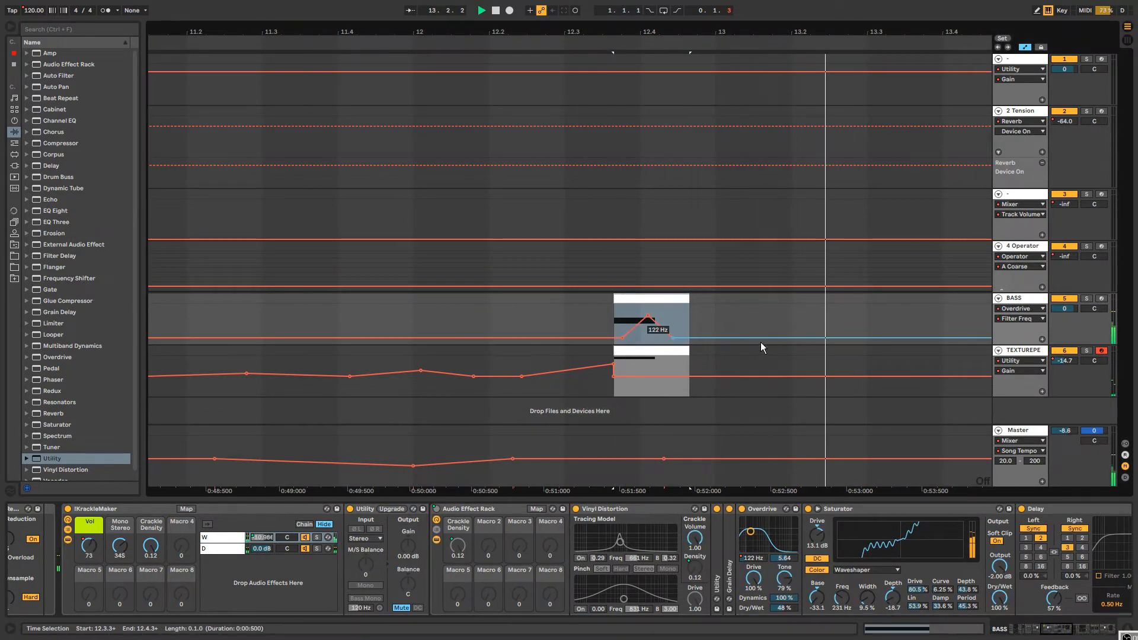
# Ramp the Overdrive Filter Freq automation upward after the second BASS clip so it reaches a high plateau at bar 13.
pyautogui.moveTo(760, 339); pyautogui.dragTo(762, 310)
pyautogui.click(667, 306)
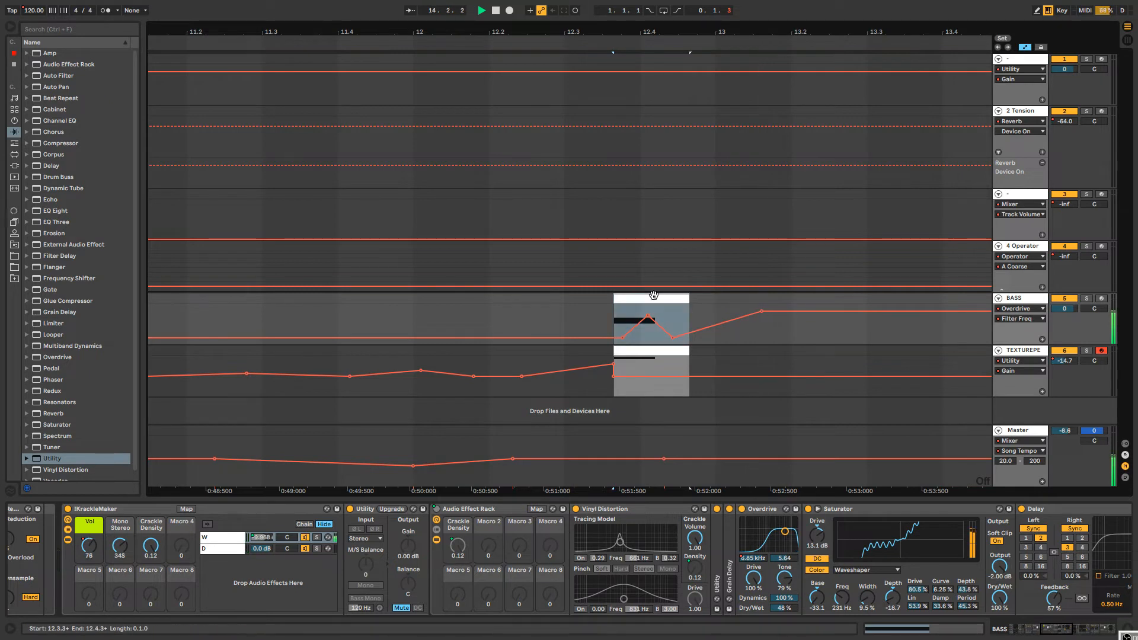
pyautogui.moveTo(715, 328); pyautogui.dragTo(717, 311)
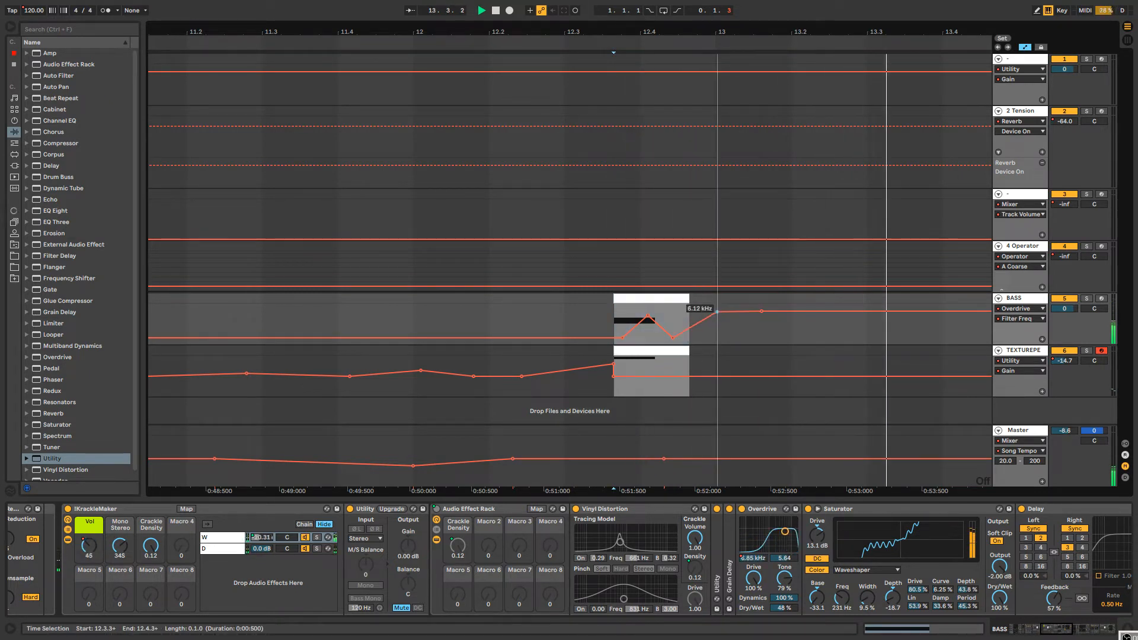
# Automate the Saturator Base to climb from the start of the second BASS hit to 32.4 after bar 13, and audition it.
pyautogui.click(816, 588)
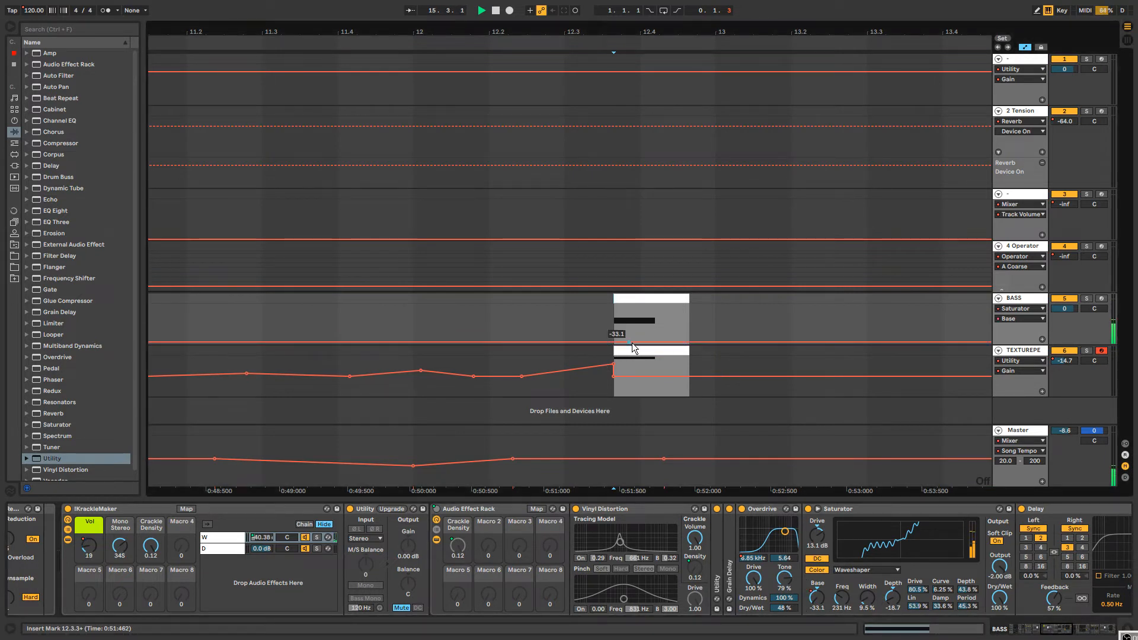
pyautogui.press('space')
pyautogui.moveTo(658, 342); pyautogui.dragTo(776, 306)
pyautogui.press('space')
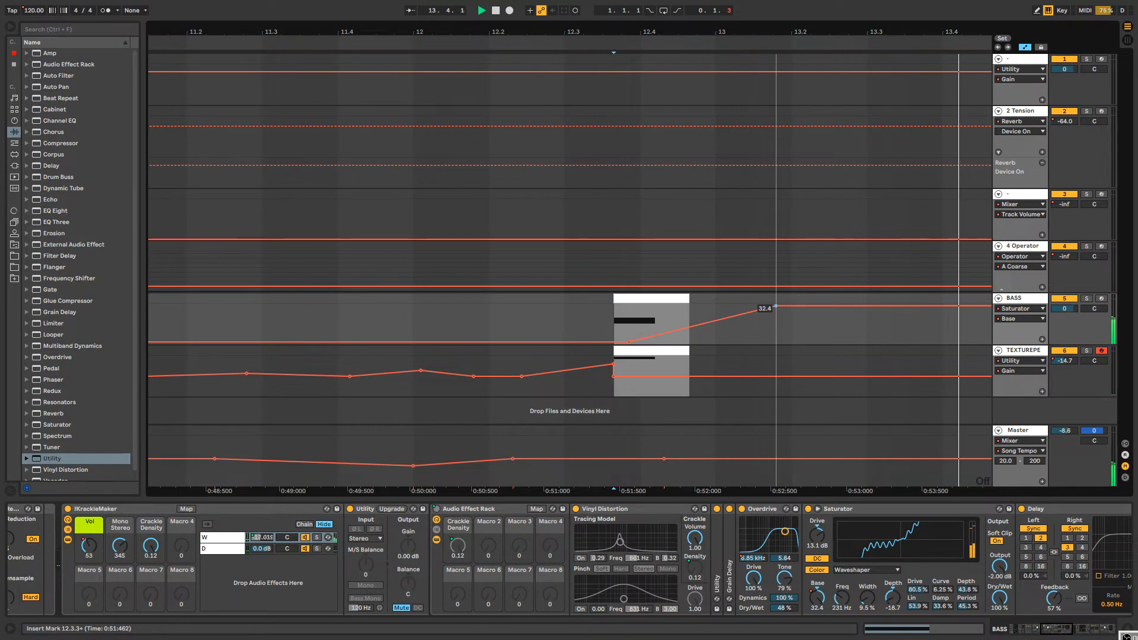
# Record a live sweep of the EQ Eight band 4 frequency and gain over the second BASS hit.
pyautogui.moveTo(1055, 634); pyautogui.dragTo(1071, 635)
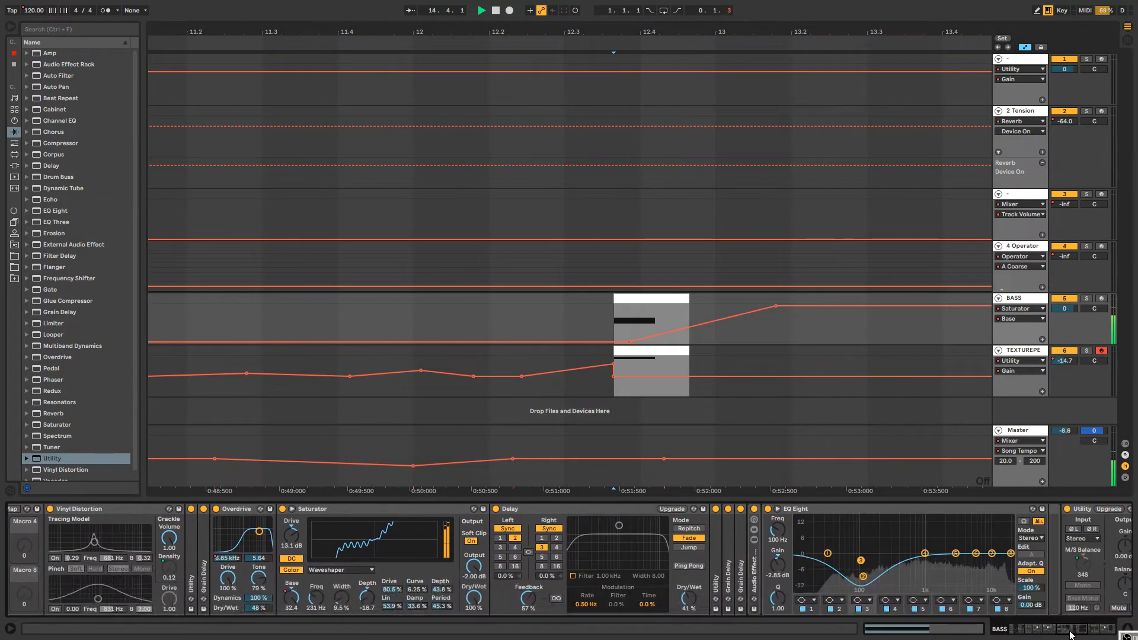
pyautogui.press('space')
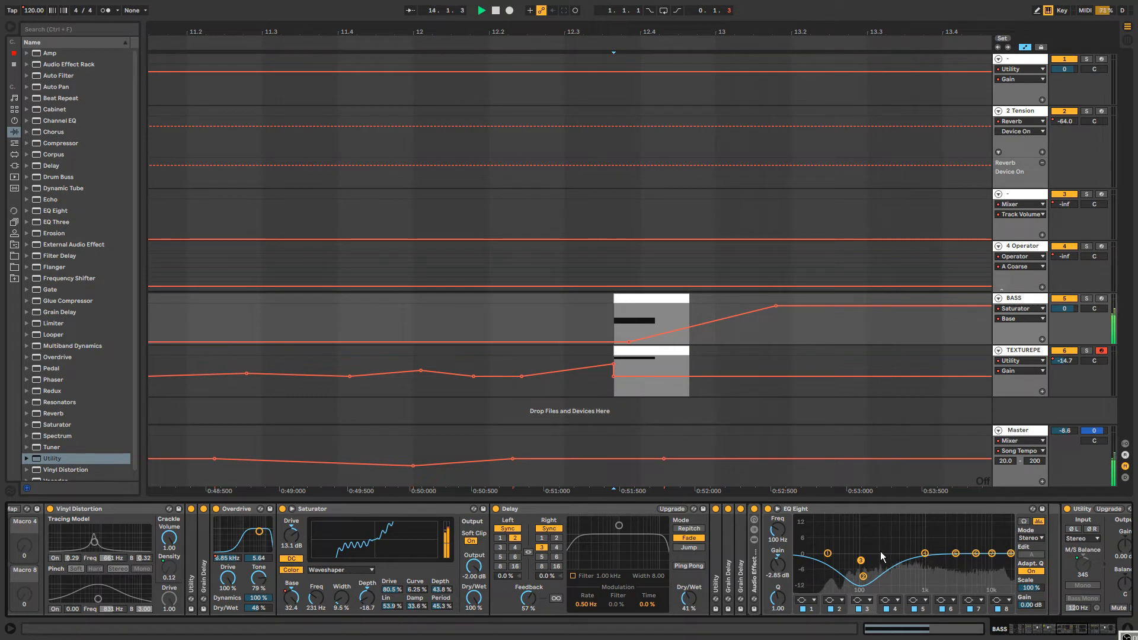
pyautogui.moveTo(925, 554); pyautogui.dragTo(931, 518)
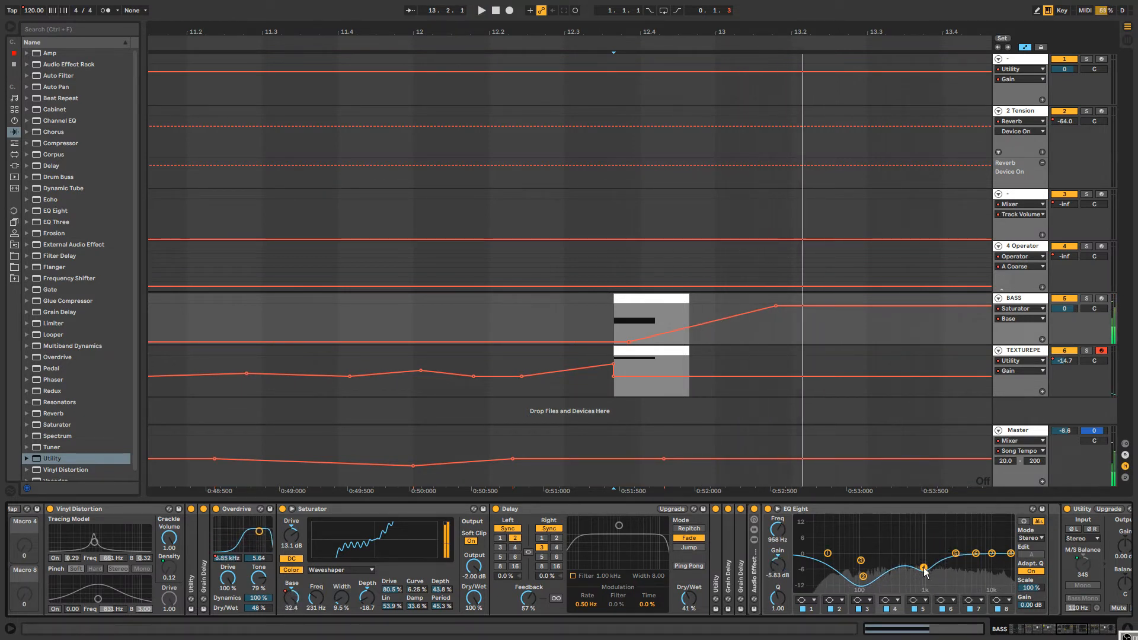
pyautogui.press('F9')
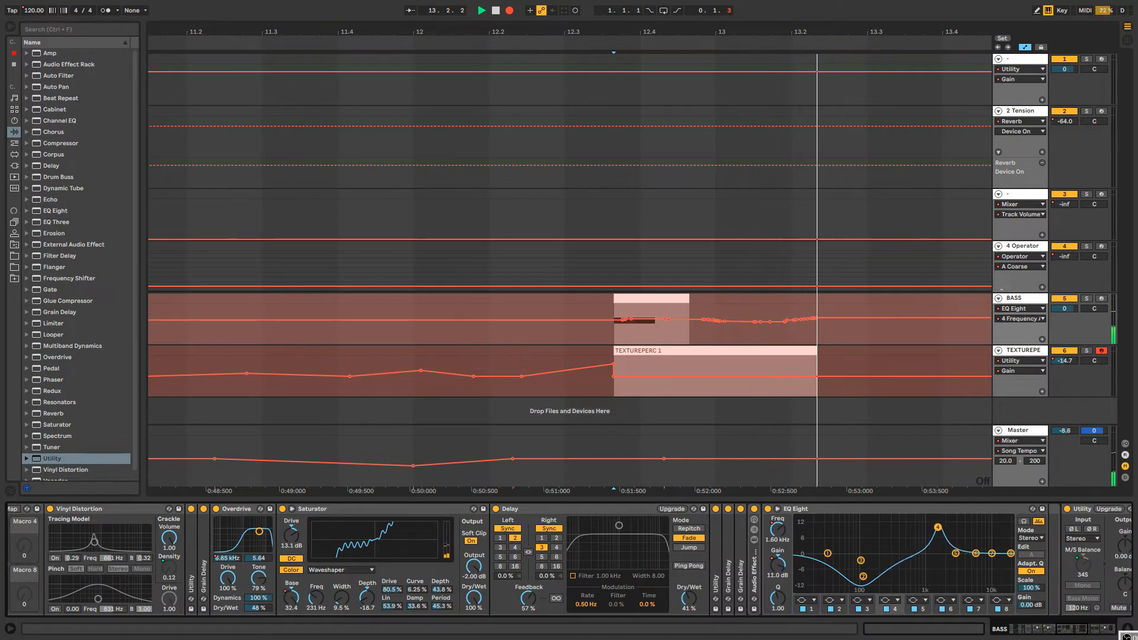
pyautogui.moveTo(939, 523); pyautogui.dragTo(897, 526)
pyautogui.press('F9')
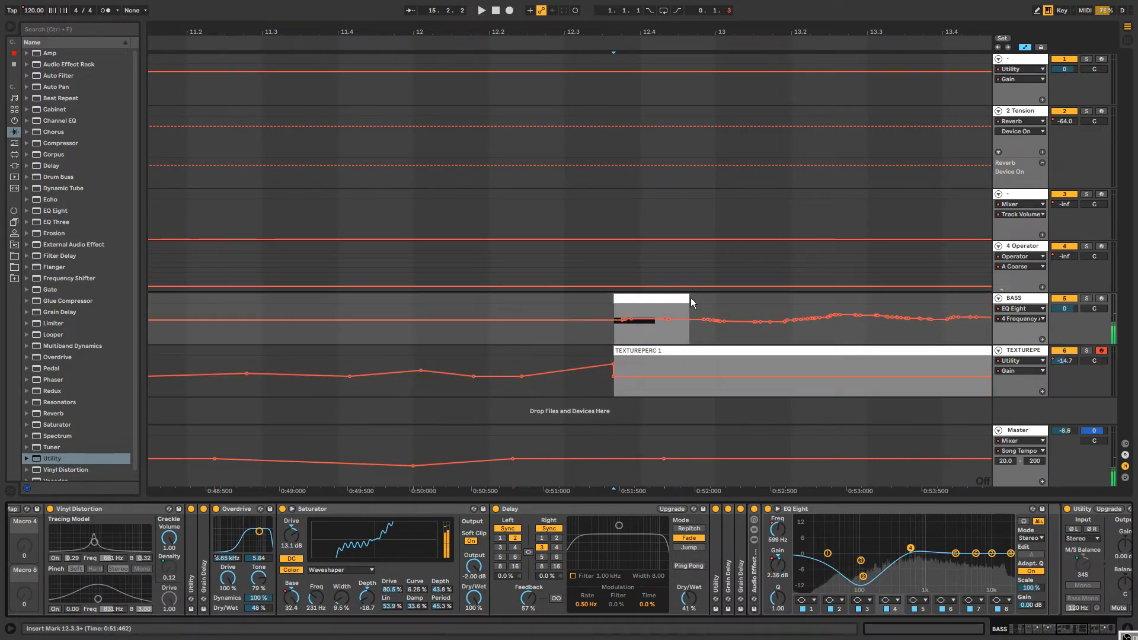
# Simplify the recorded EQ Eight band 4 frequency envelope from 12.2.4 to 15.1.3 on the BASS track and play it back.
pyautogui.moveTo(678, 33); pyautogui.dragTo(564, 12)
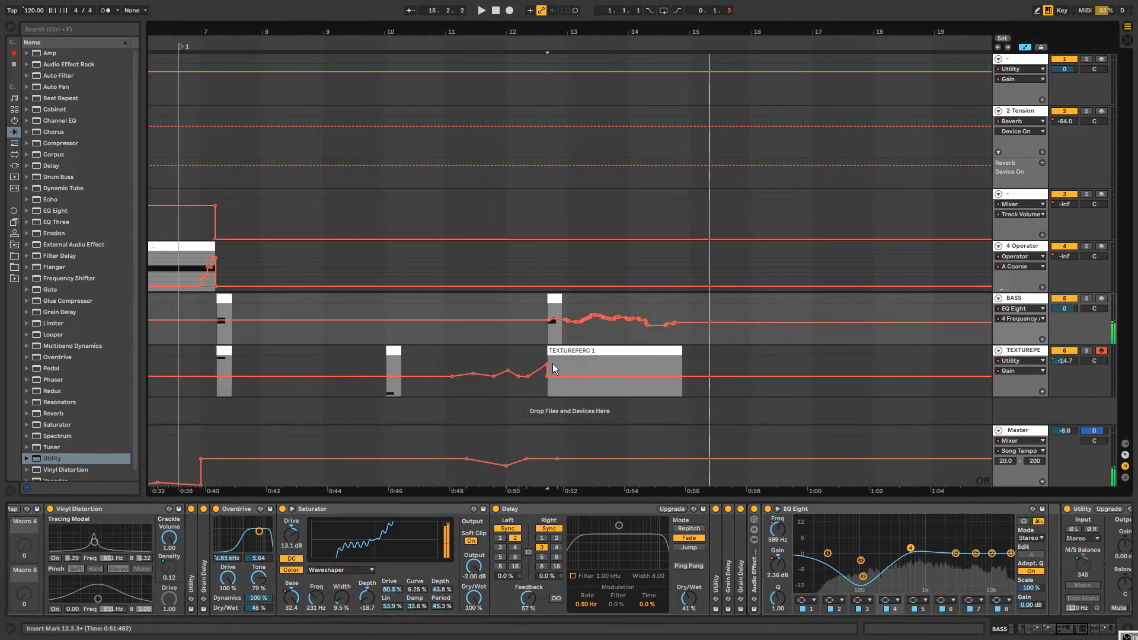
pyautogui.moveTo(536, 339); pyautogui.dragTo(700, 321)
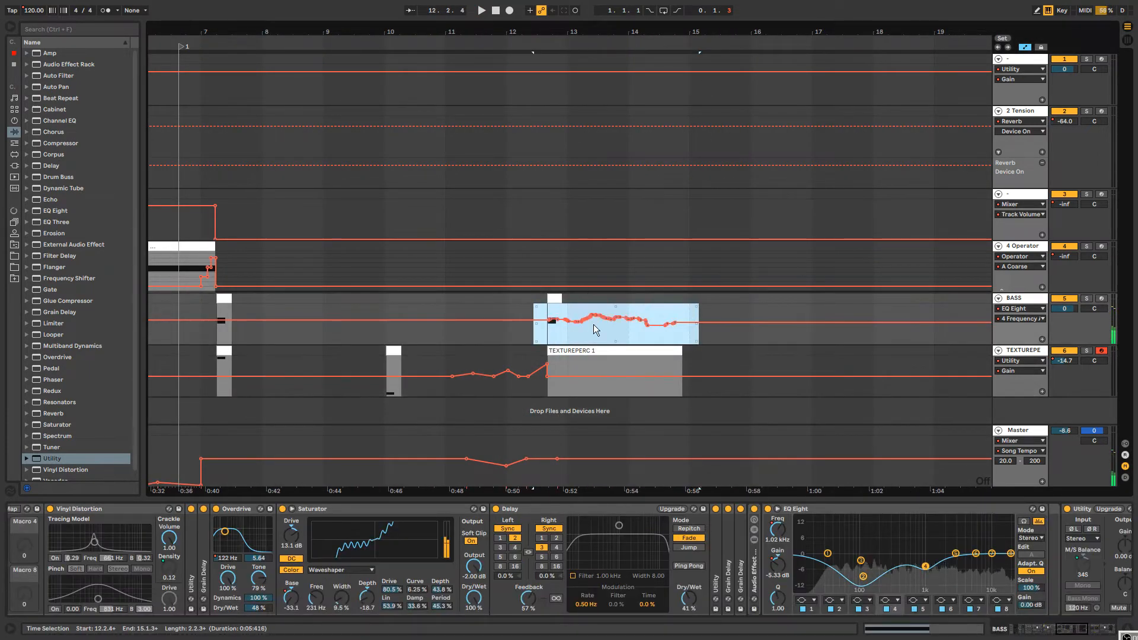
pyautogui.rightClick(609, 326)
pyautogui.click(641, 421)
pyautogui.press('space')
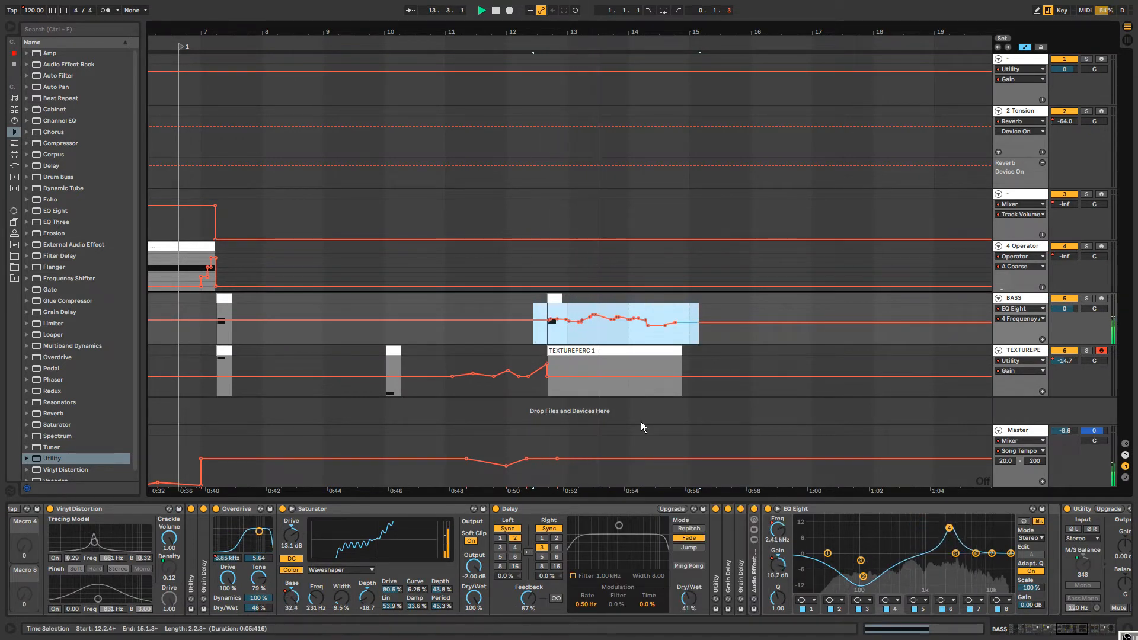
pyautogui.press('Delete')
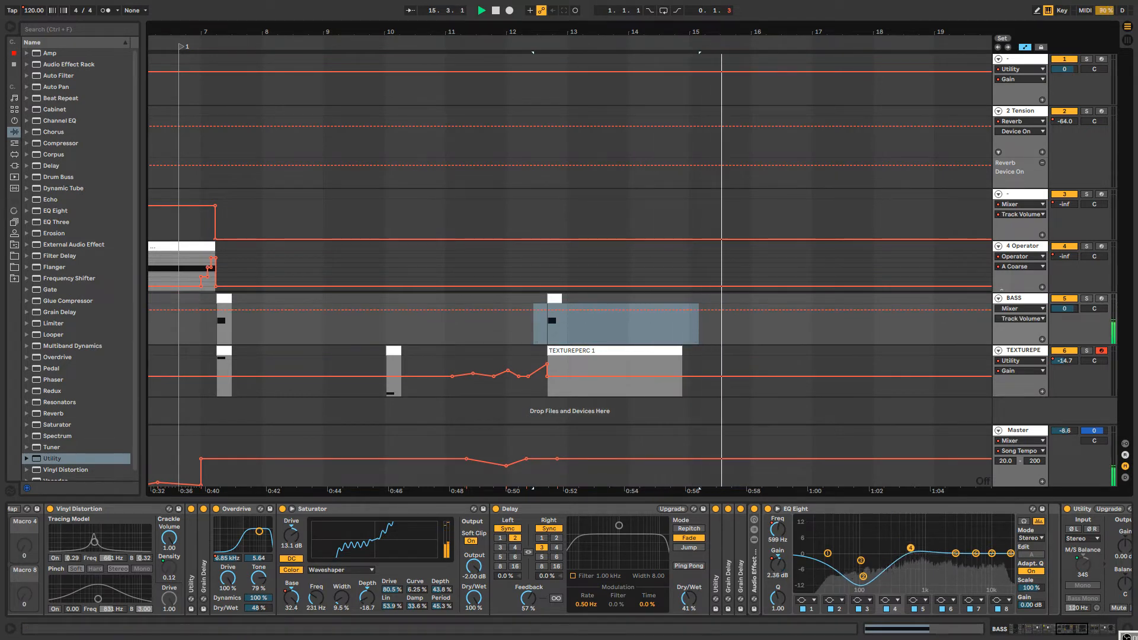
# Try adjusting the Auto Filter's envelope amount on the BASS track, and re-enable the overridden automation.
pyautogui.moveTo(1061, 633); pyautogui.dragTo(1097, 636)
pyautogui.moveTo(833, 534); pyautogui.dragTo(836, 538)
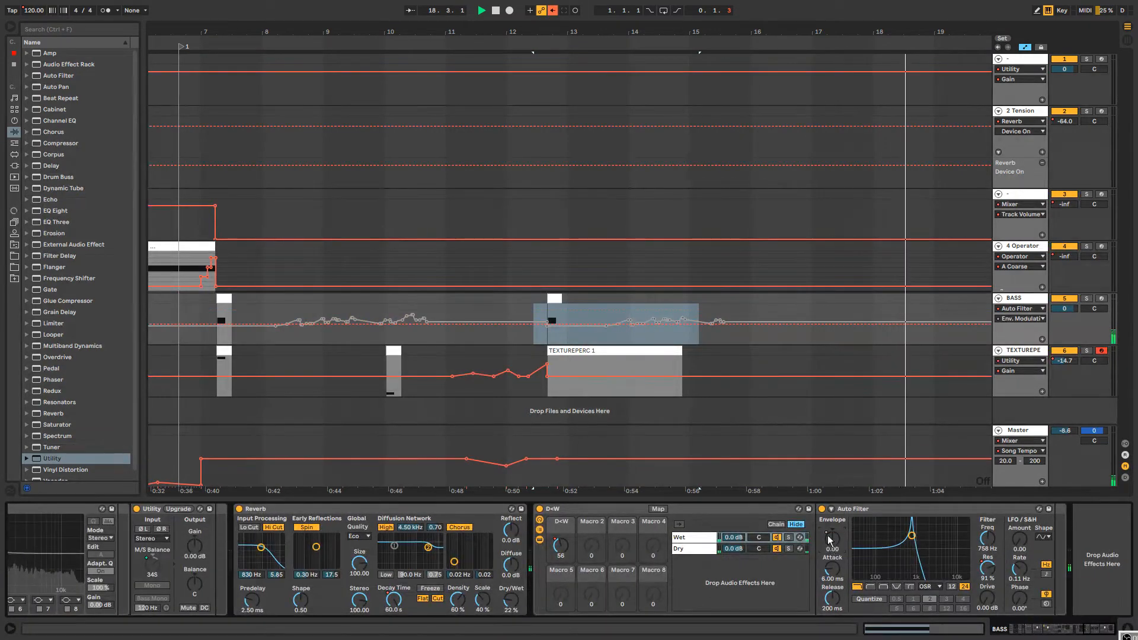
pyautogui.click(552, 10)
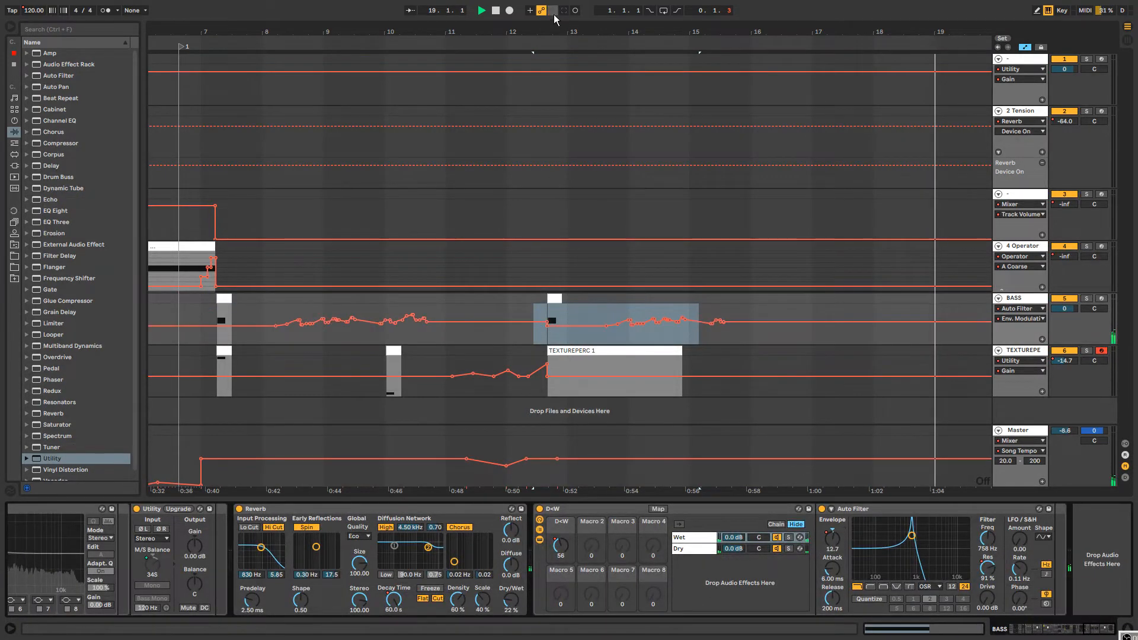
# Automate the Auto Filter Frequency to drop to 311 Hz just before the second BASS hit, and play it.
pyautogui.click(989, 541)
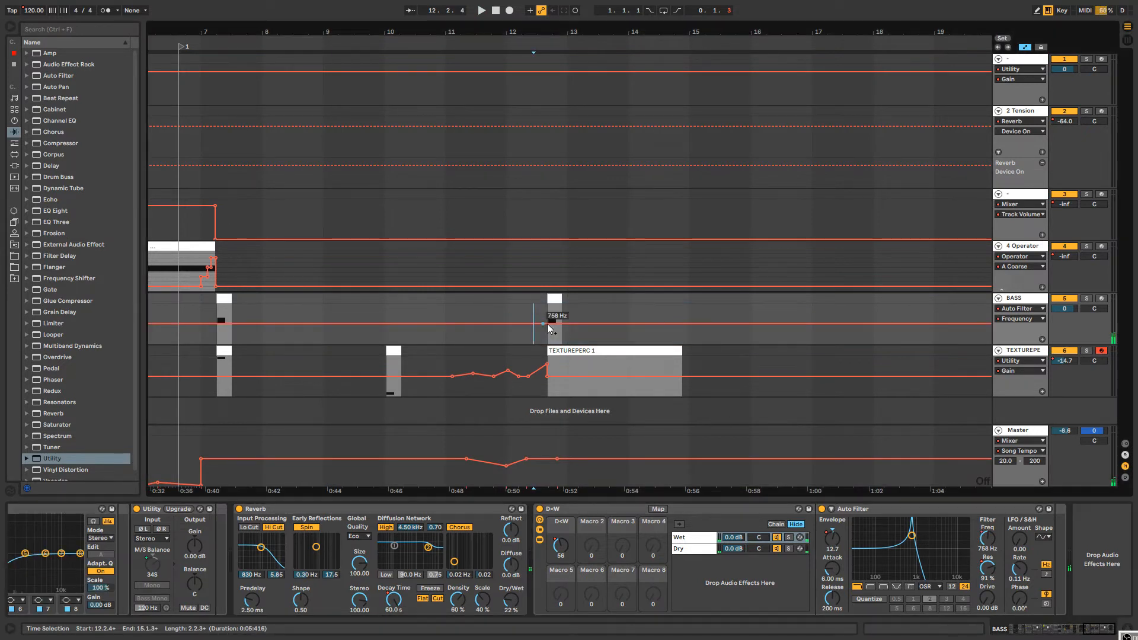
pyautogui.moveTo(553, 327); pyautogui.dragTo(553, 332)
pyautogui.press('space')
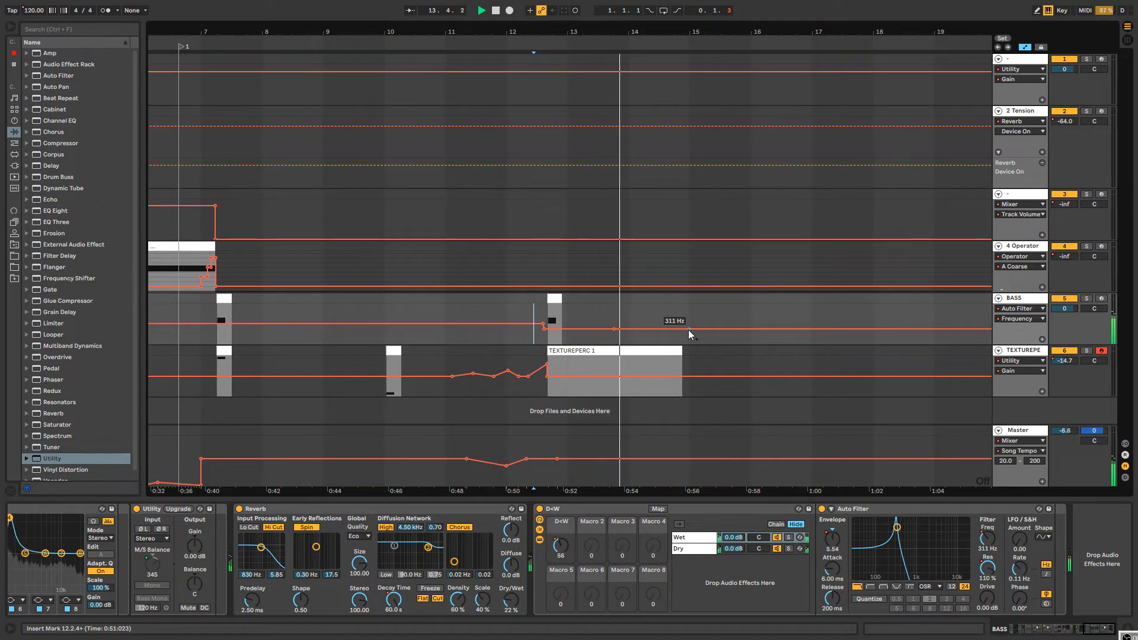
pyautogui.hotkey('ctrl', 'v')
pyautogui.press('b')
pyautogui.hotkey('ctrl', 'z')
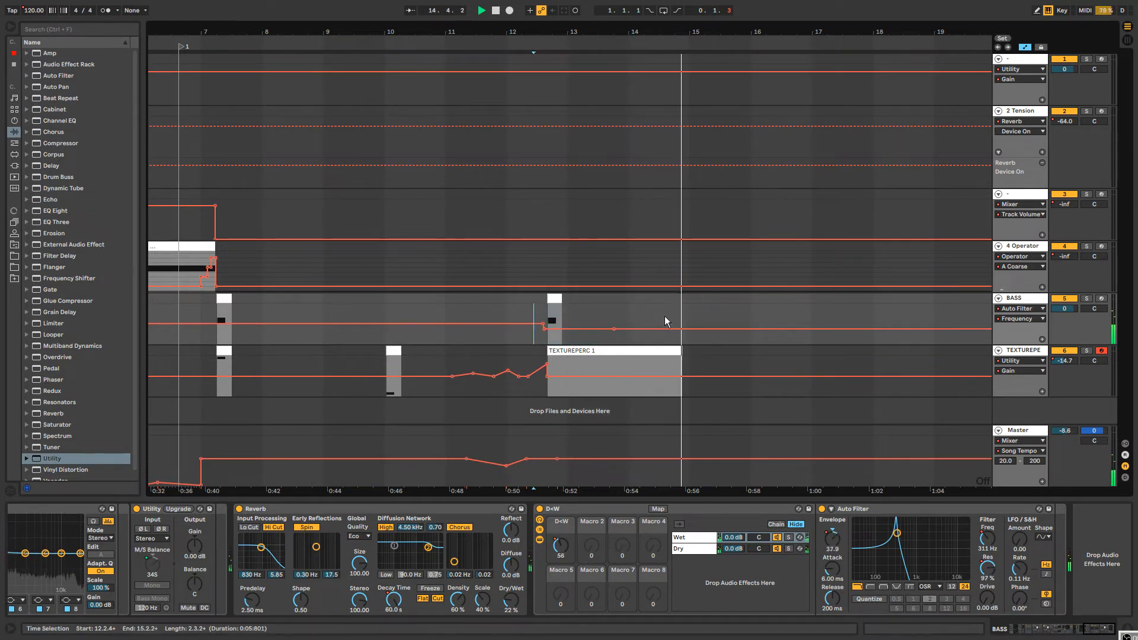
pyautogui.press('b')
pyautogui.press('b')
pyautogui.moveTo(742, 310); pyautogui.dragTo(781, 311)
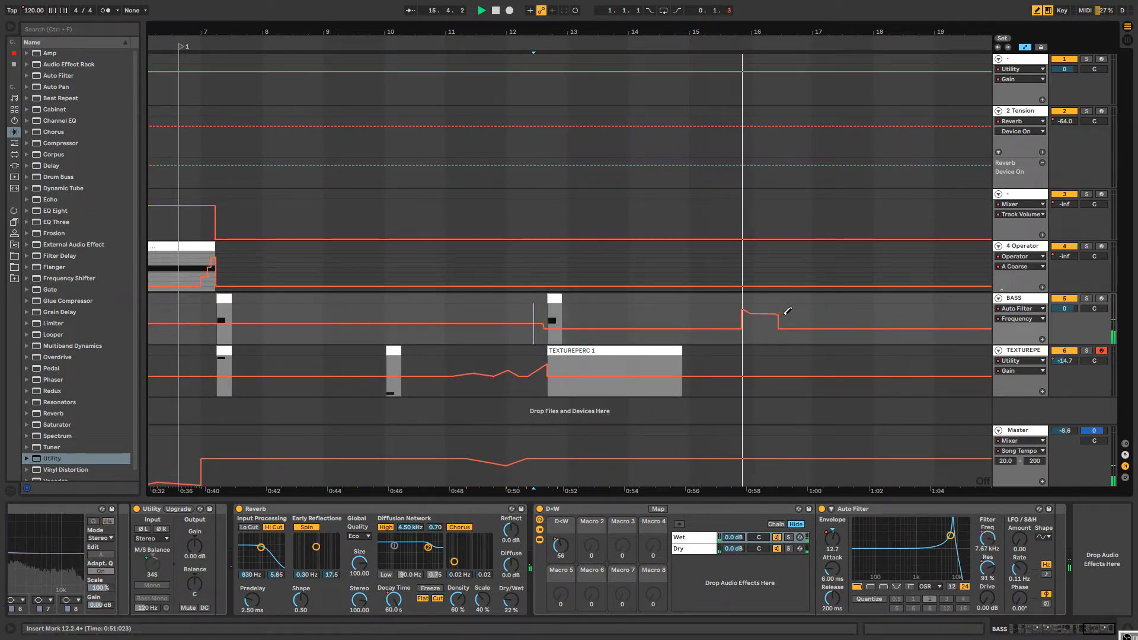
pyautogui.press('b')
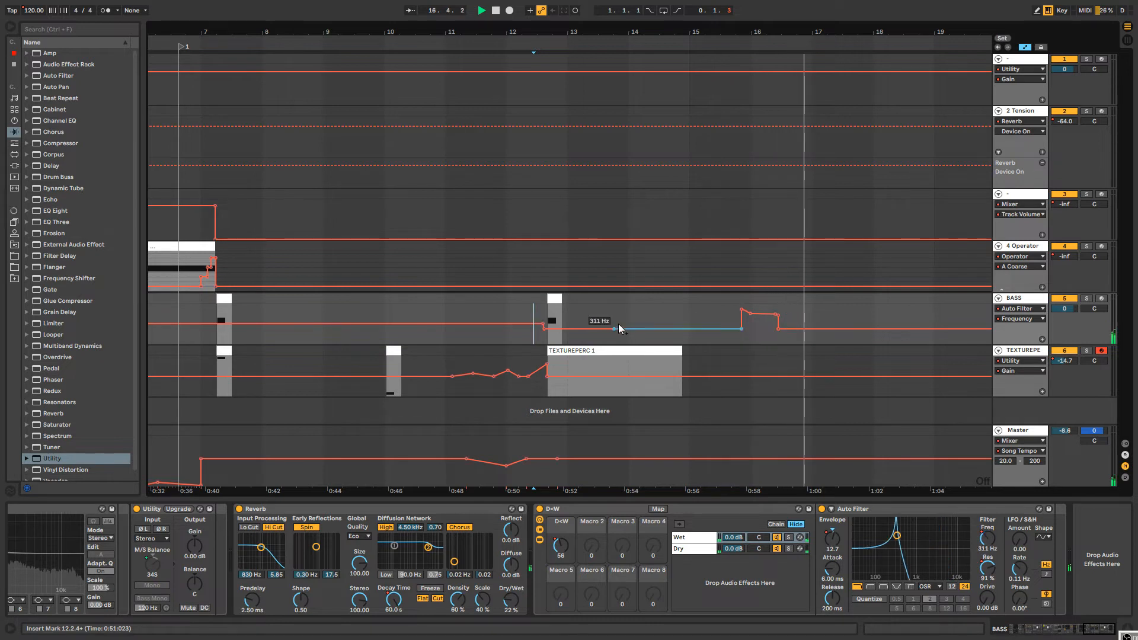
pyautogui.hotkey('ctrl', 'z')
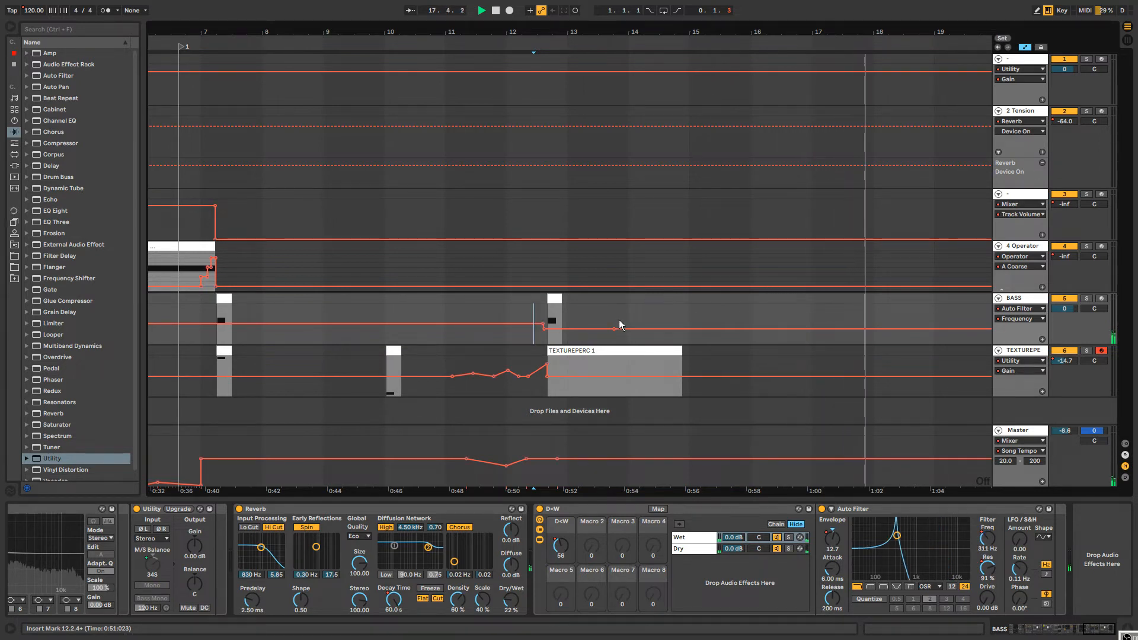
# Raise the BASS track's Auto Filter Frequency automation to 742 Hz between 13.4.2 and 17.3.3, and replay the second bass hit.
pyautogui.moveTo(619, 319); pyautogui.dragTo(801, 325)
pyautogui.press('space')
pyautogui.moveTo(730, 310); pyautogui.dragTo(729, 306)
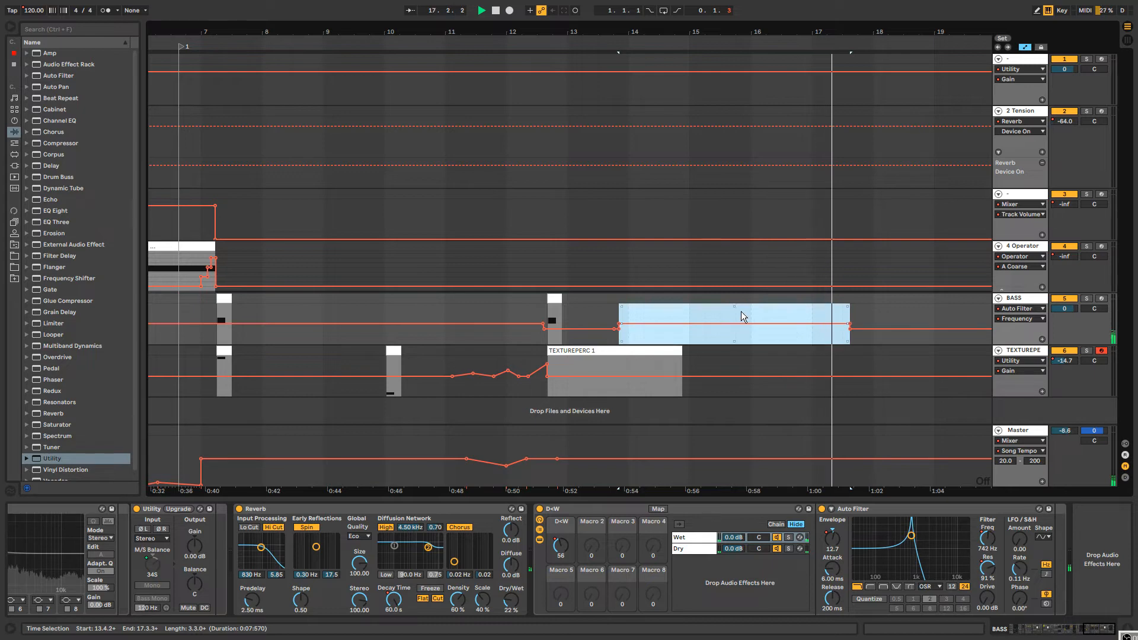
pyautogui.click(555, 298)
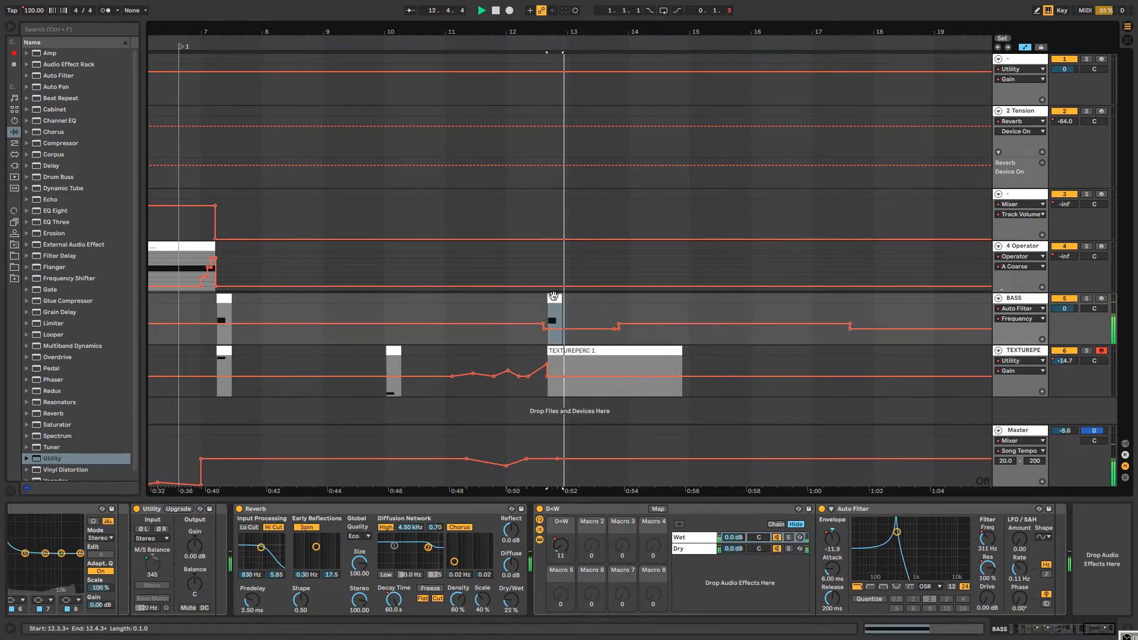
# Insert a new MIDI track below the TEXTUREPERC track.
pyautogui.click(591, 350)
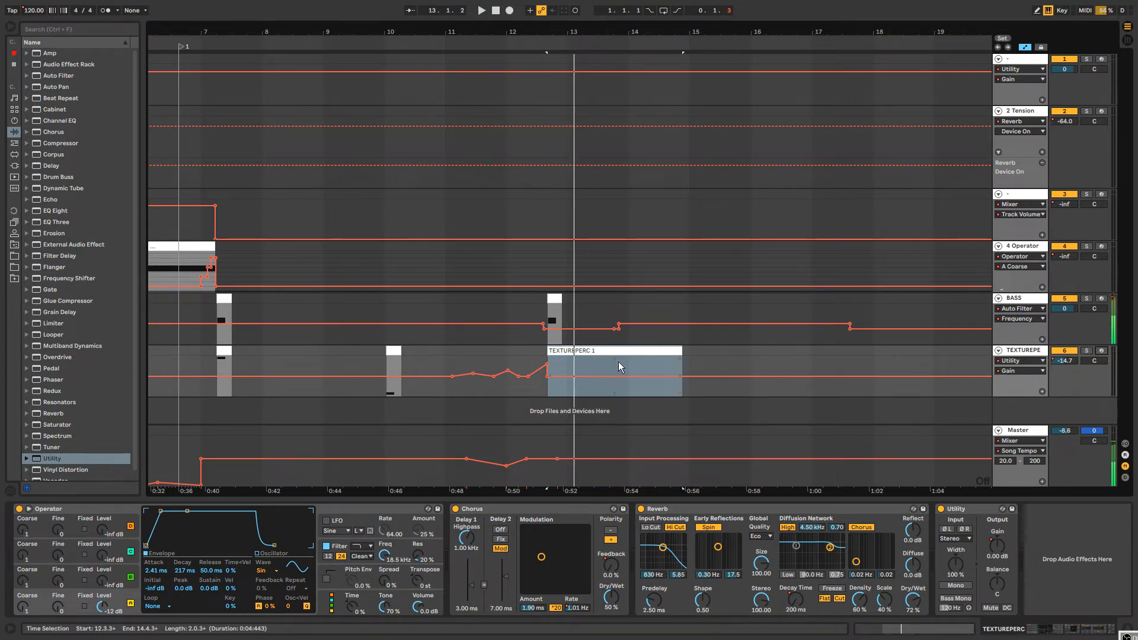
pyautogui.moveTo(561, 33); pyautogui.dragTo(561, 37)
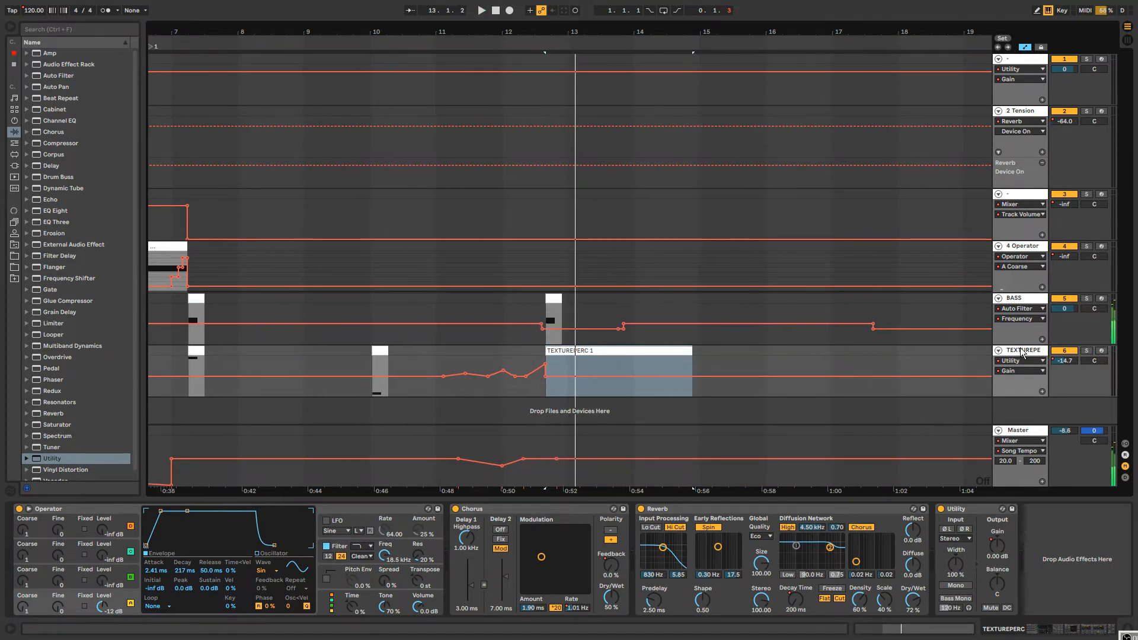
pyautogui.hotkey('ctrl', 'shift', 't')
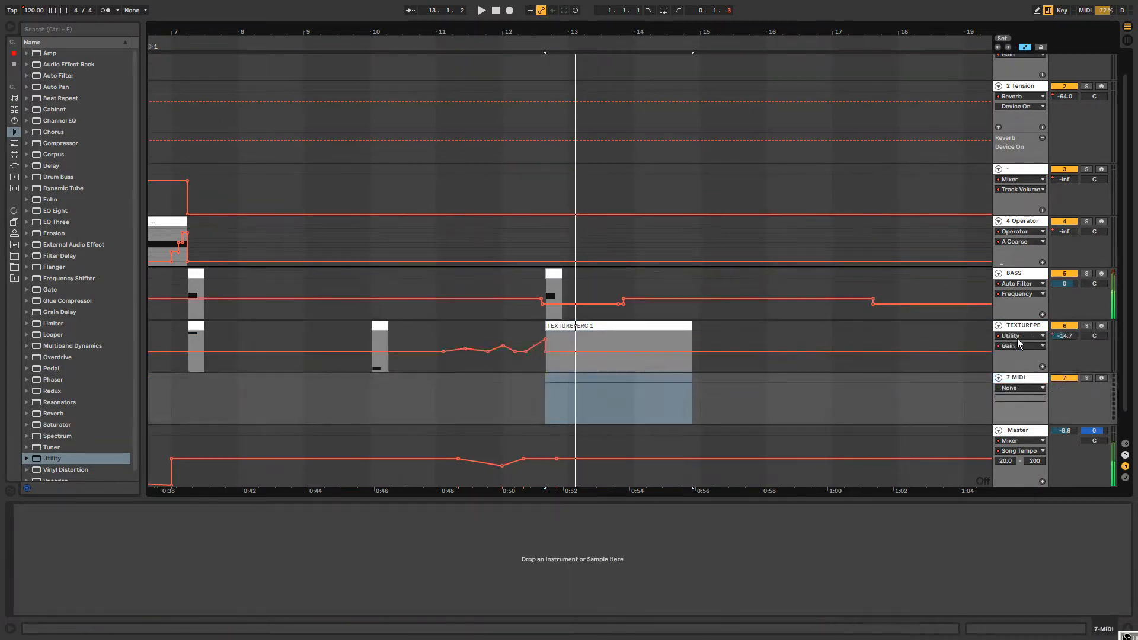
# Lower the EQ Eight band 4 gain envelope on the BASS track from 12.2.4 to 15.1.3, and play it back.
pyautogui.click(555, 274)
pyautogui.press('space')
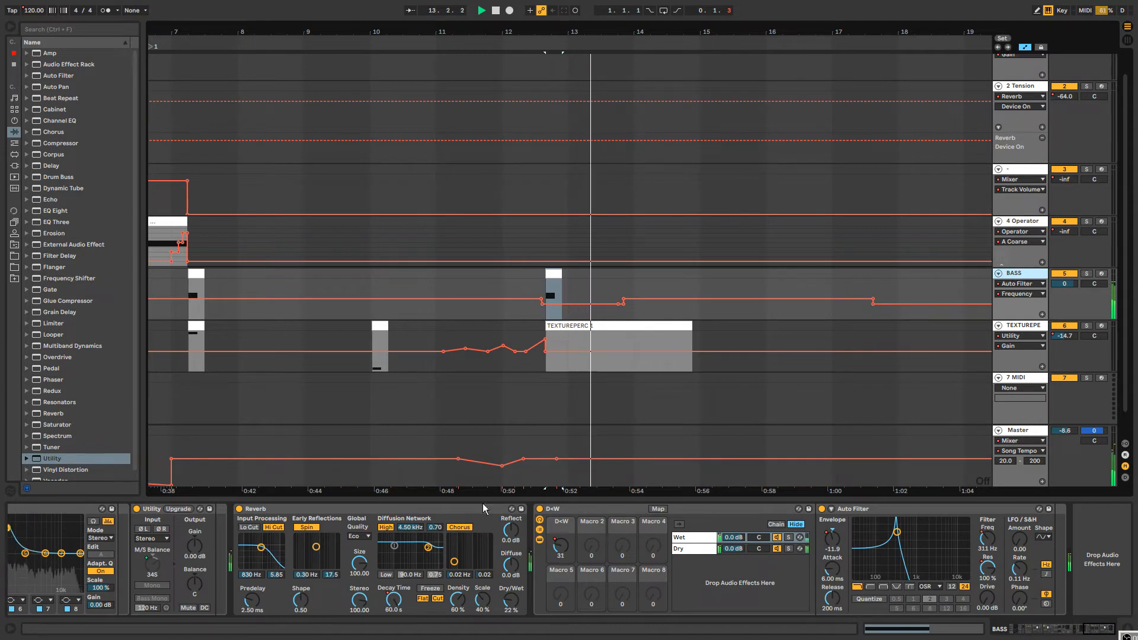
pyautogui.moveTo(1103, 630); pyautogui.dragTo(1081, 632)
pyautogui.click(537, 569)
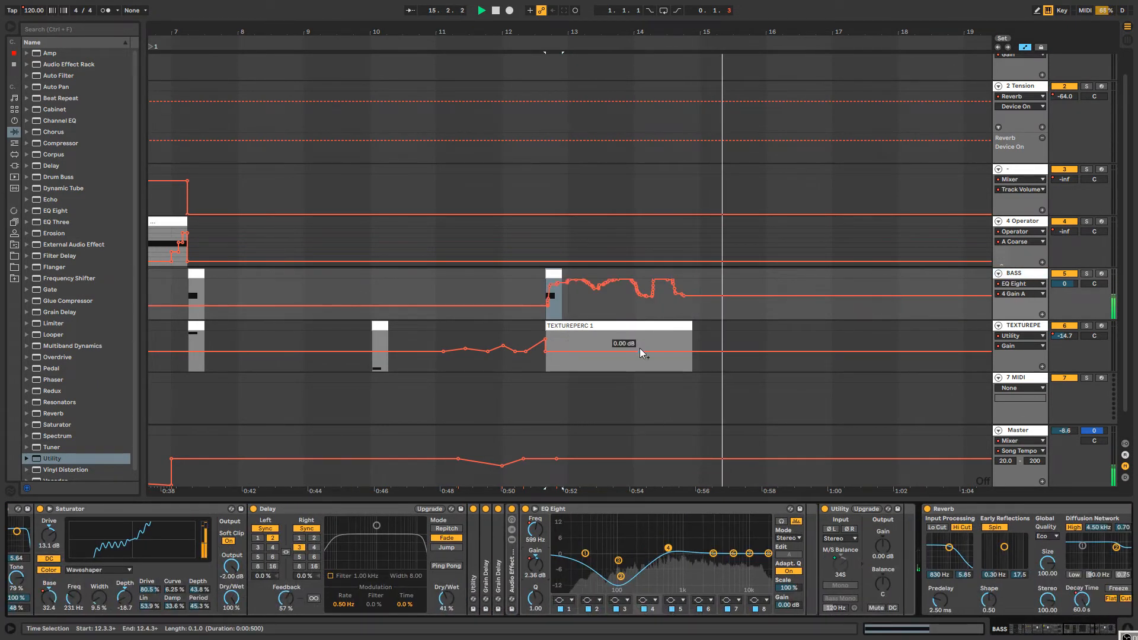
pyautogui.moveTo(538, 296); pyautogui.dragTo(706, 297)
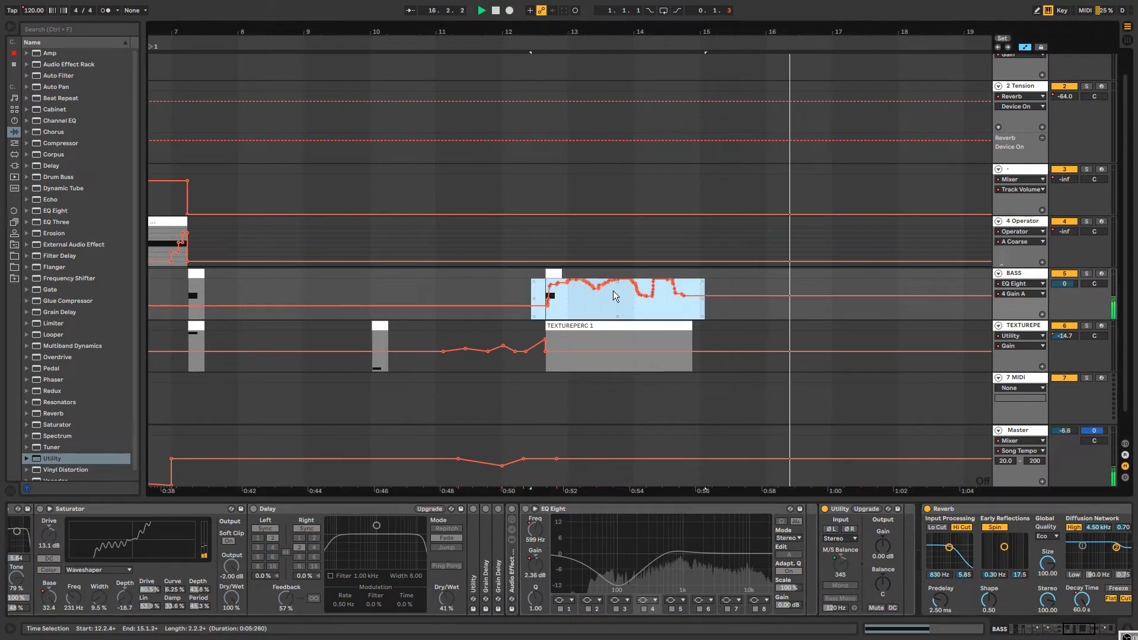
pyautogui.moveTo(616, 284); pyautogui.dragTo(616, 300)
pyautogui.press('space')
pyautogui.press('space')
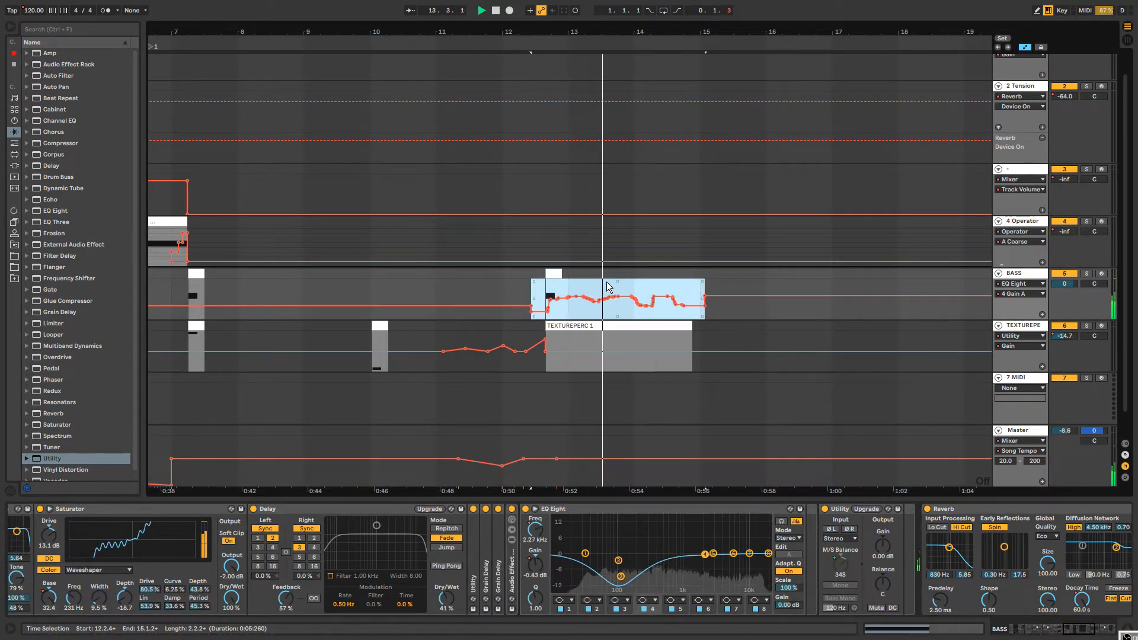
# Reshape the EQ Eight band 4 gain envelope over the second BASS hit, raising its end near 15.1.1, and play it back.
pyautogui.moveTo(618, 279)
pyautogui.mouseDown()
pyautogui.moveTo(617, 264)
pyautogui.moveTo(618, 274)
pyautogui.mouseUp()
pyautogui.moveTo(702, 285); pyautogui.dragTo(547, 291)
pyautogui.moveTo(700, 280); pyautogui.dragTo(700, 277)
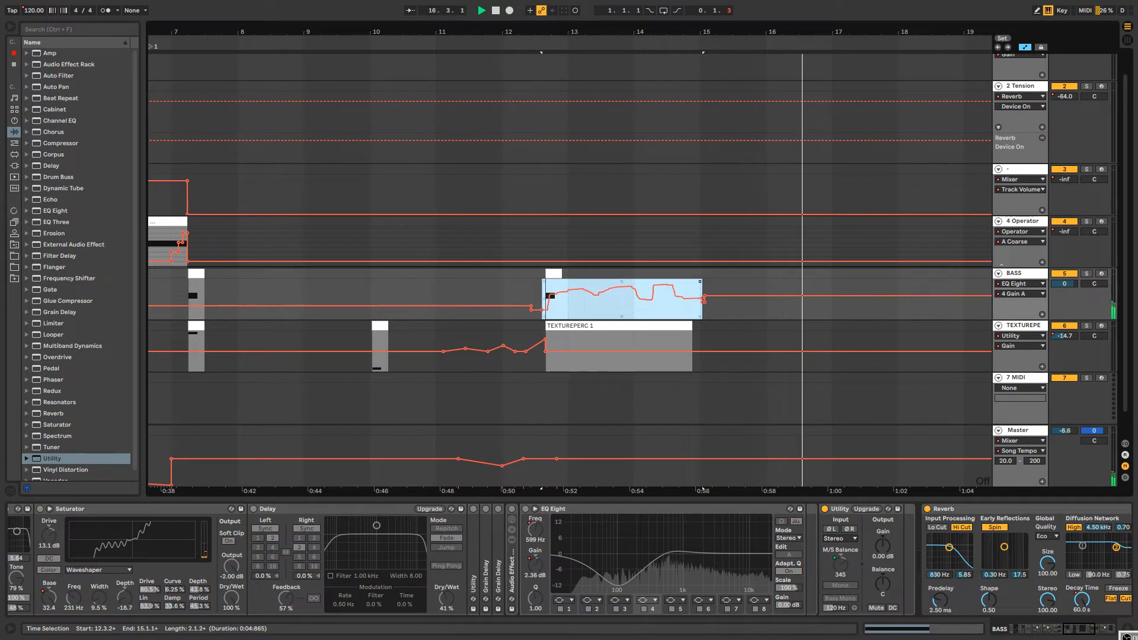
pyautogui.press('space')
pyautogui.press('space')
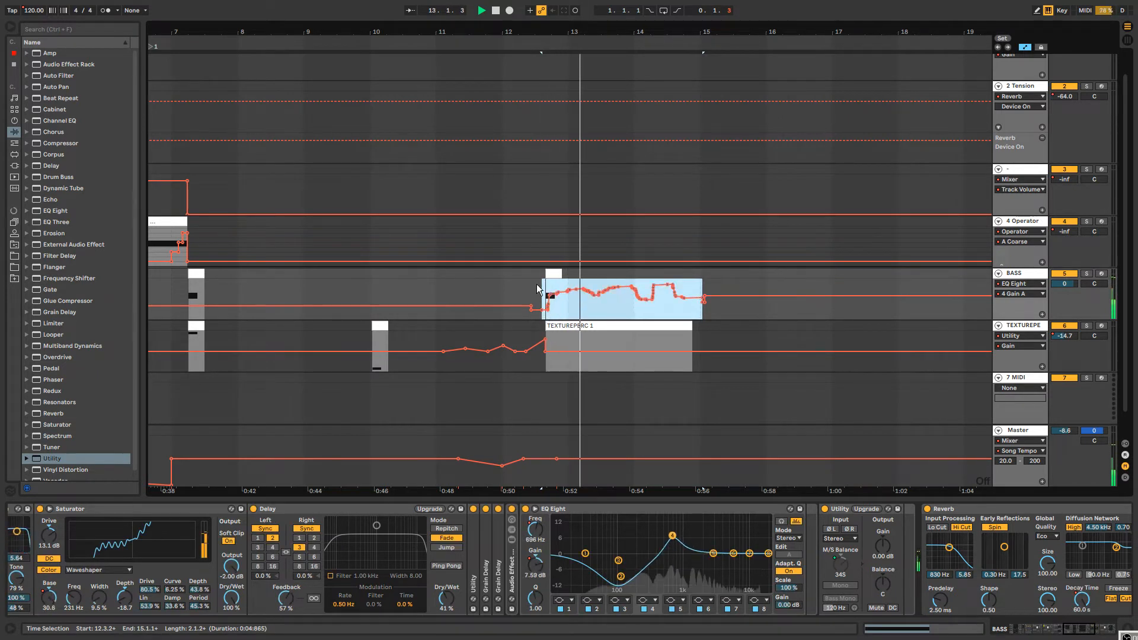
# Simplify the EQ Eight band 4 gain envelope on the BASS track from 12.3.1 to 15.1.3 and tidy its start.
pyautogui.moveTo(536, 291); pyautogui.dragTo(710, 303)
pyautogui.rightClick(665, 305)
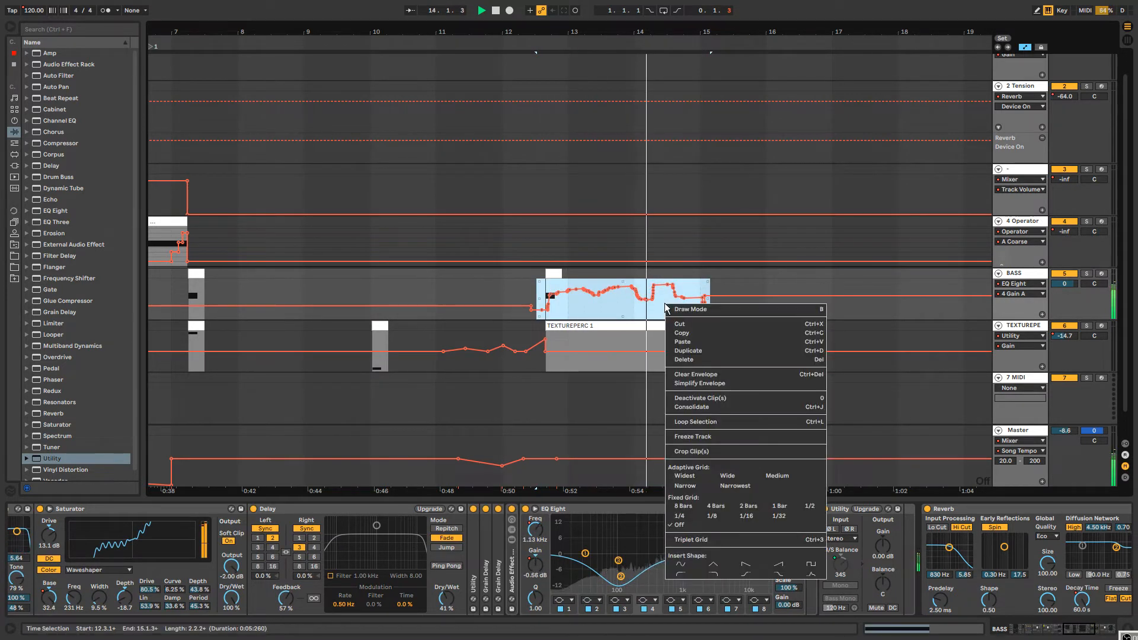
pyautogui.click(699, 383)
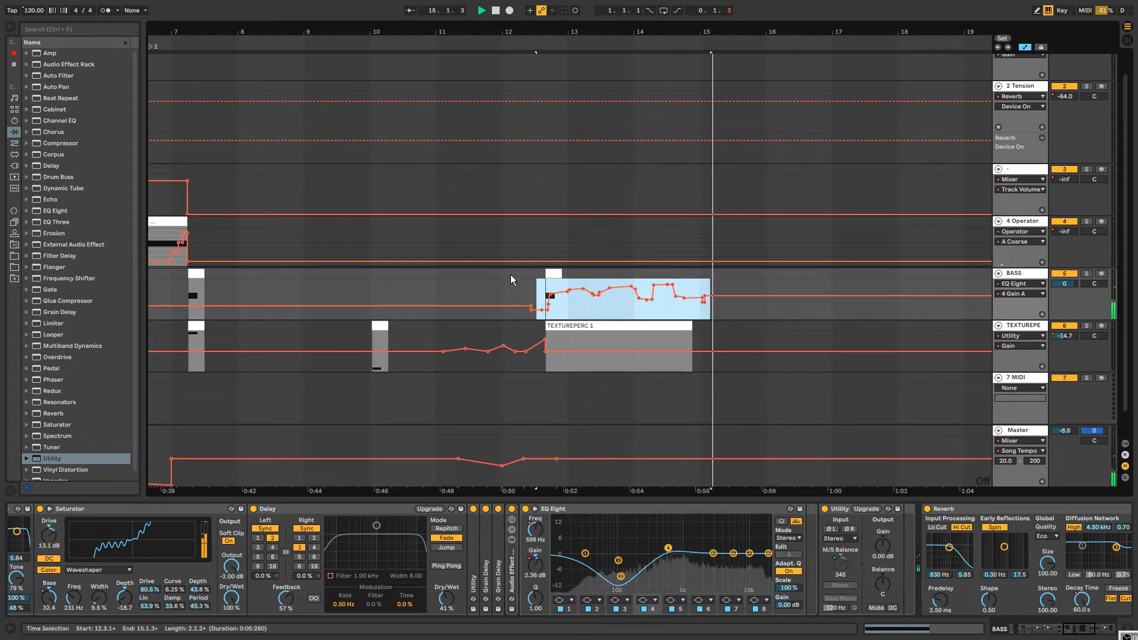
pyautogui.click(523, 303)
# Lock the envelopes, copy the short bar 10 texture clip over the start of the TEXTUREPERC 1 clip at 12.3.3, and play it.
pyautogui.click(548, 325)
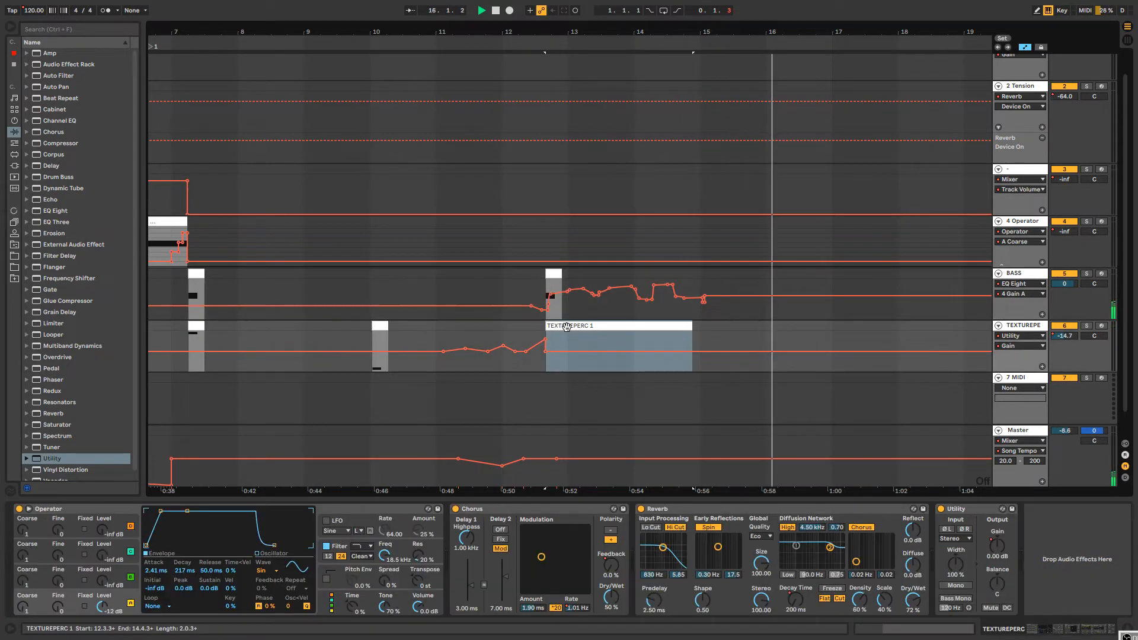
pyautogui.click(1040, 50)
pyautogui.click(380, 325)
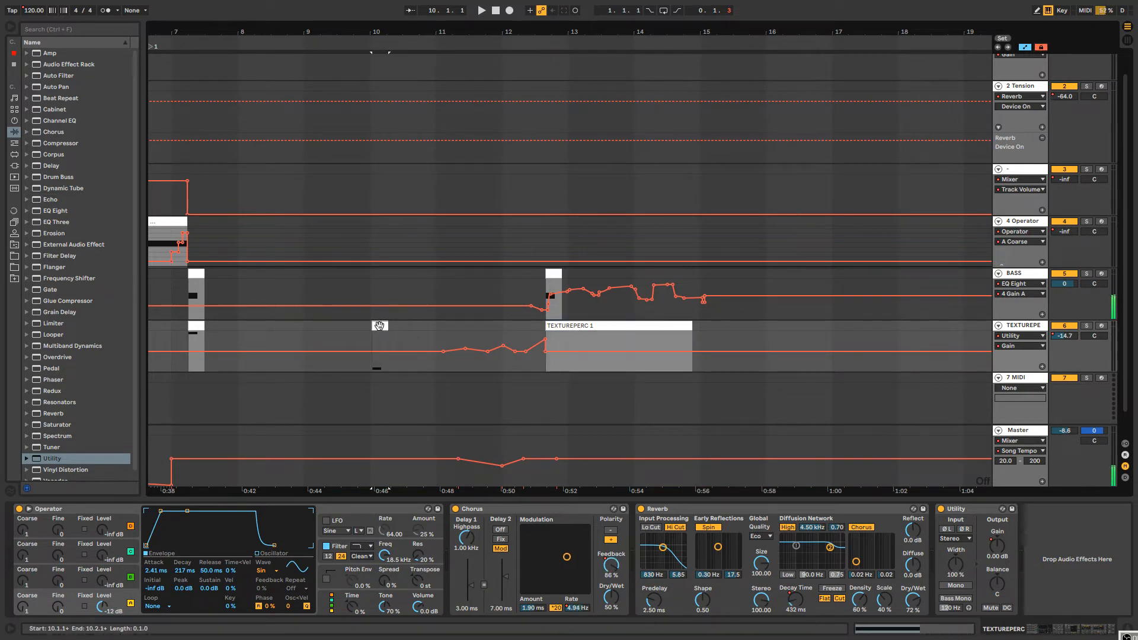
pyautogui.click(570, 326)
pyautogui.hotkey('ctrl', 'v')
pyautogui.press('space')
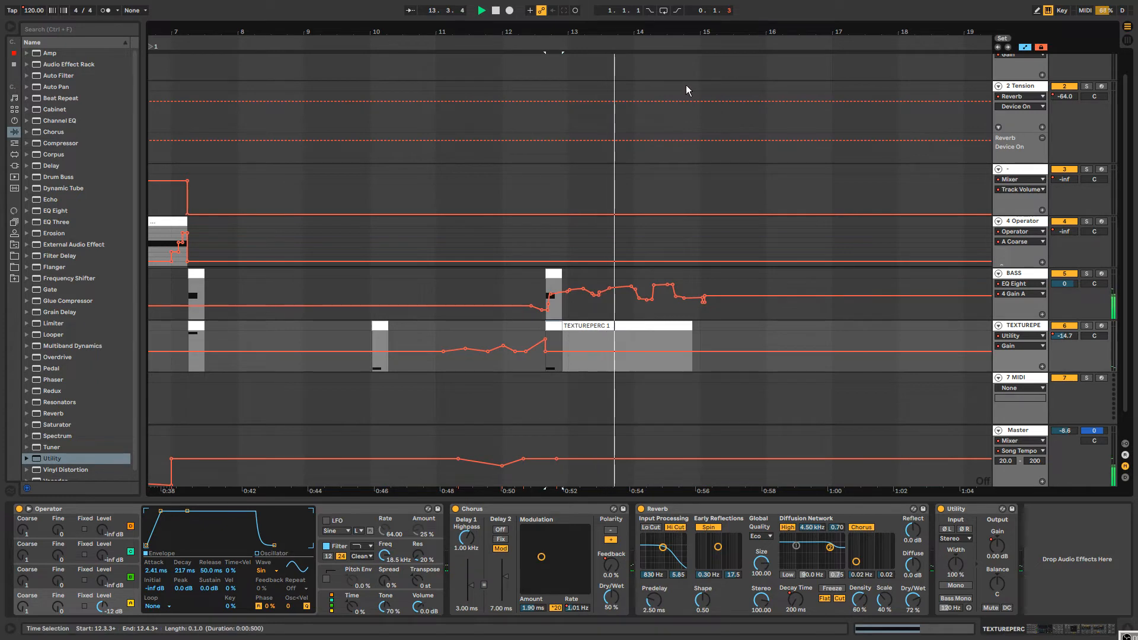
# Extend the BASS track's Auto Filter Resonance automation with small rises and dips from bar 16 to past bar 17 while playing.
pyautogui.moveTo(683, 34); pyautogui.dragTo(402, 30)
pyautogui.click(1040, 277)
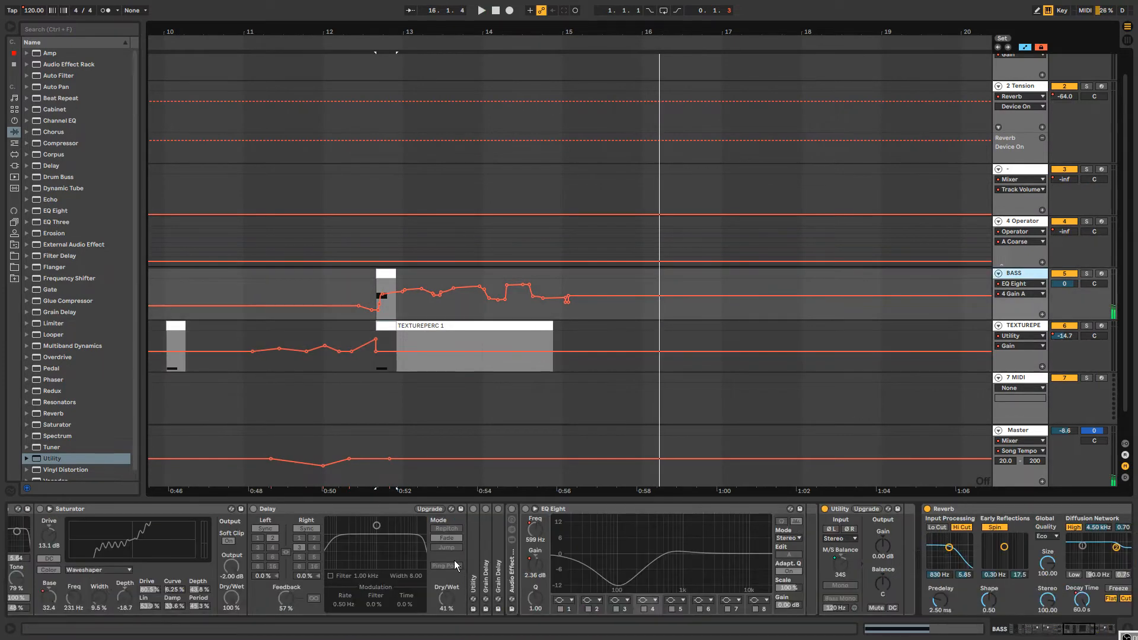
pyautogui.moveTo(1092, 632); pyautogui.dragTo(1122, 636)
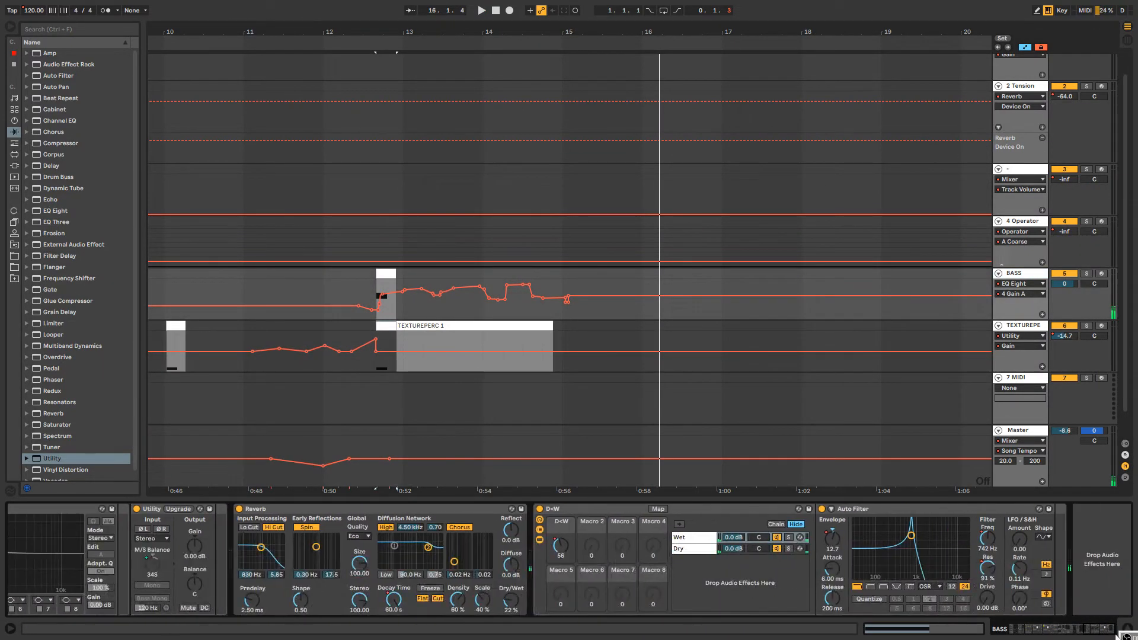
pyautogui.click(562, 546)
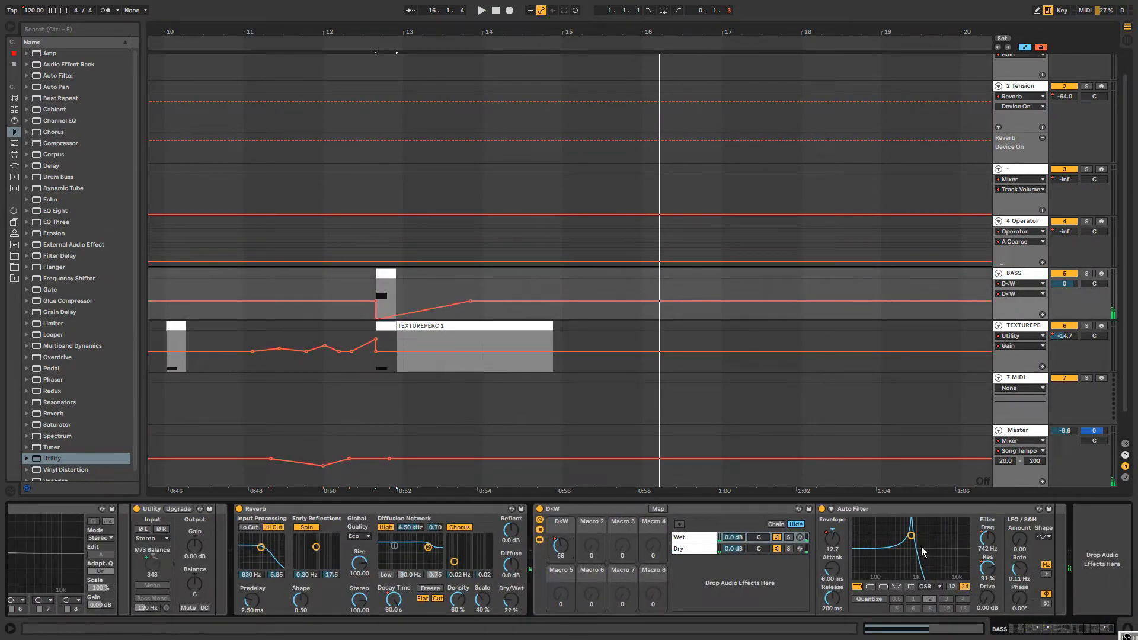
pyautogui.click(988, 568)
pyautogui.press('space')
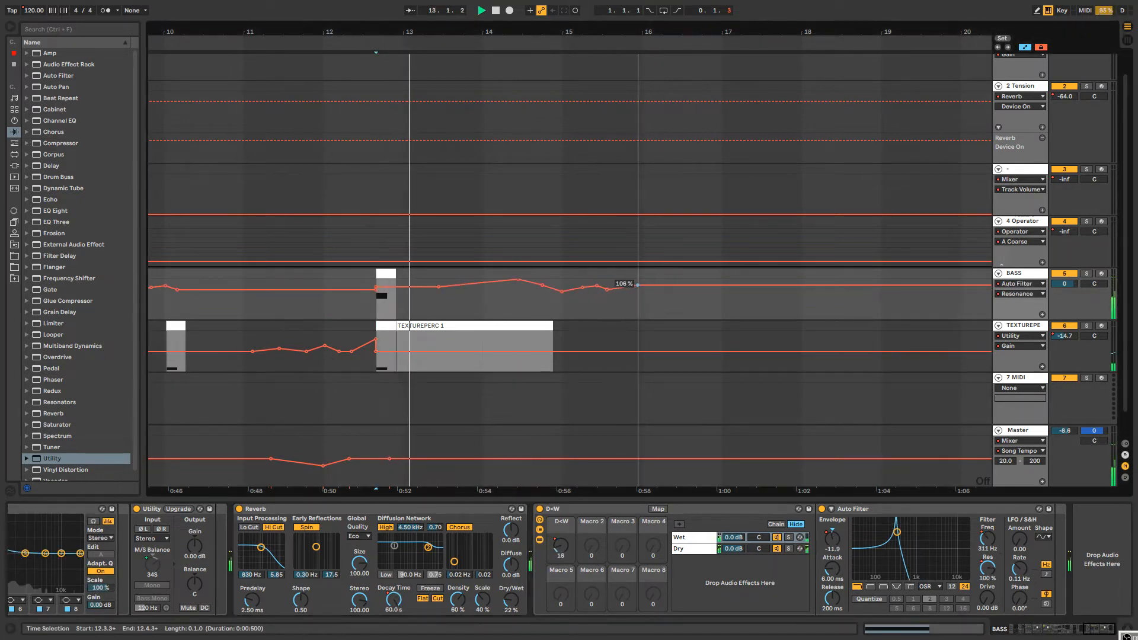
pyautogui.click(678, 285)
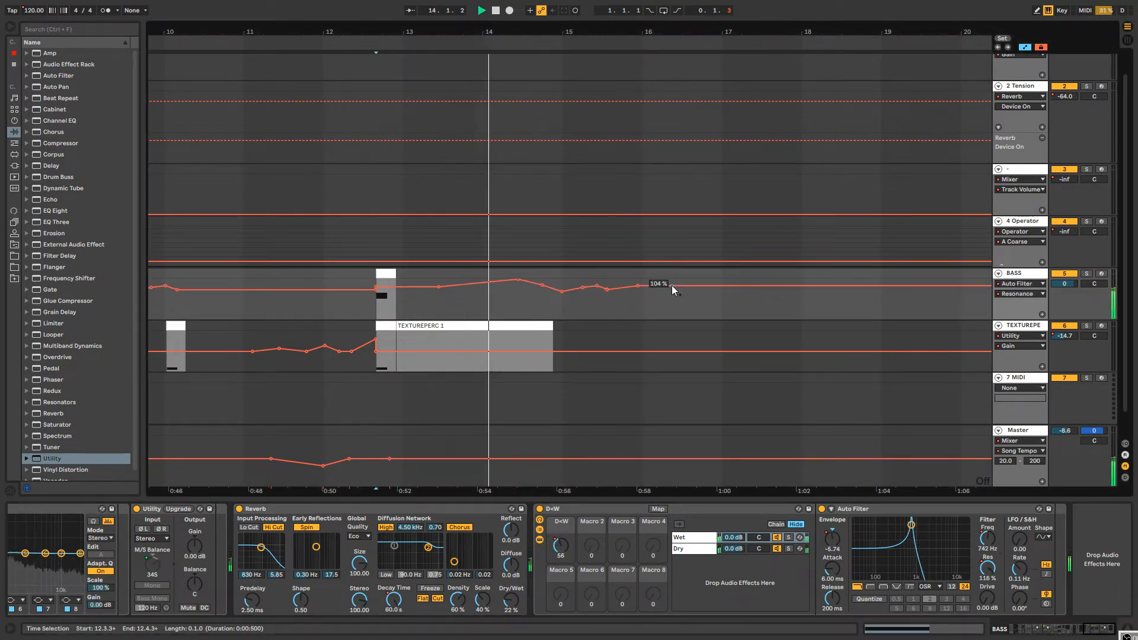
pyautogui.moveTo(678, 285); pyautogui.dragTo(760, 285)
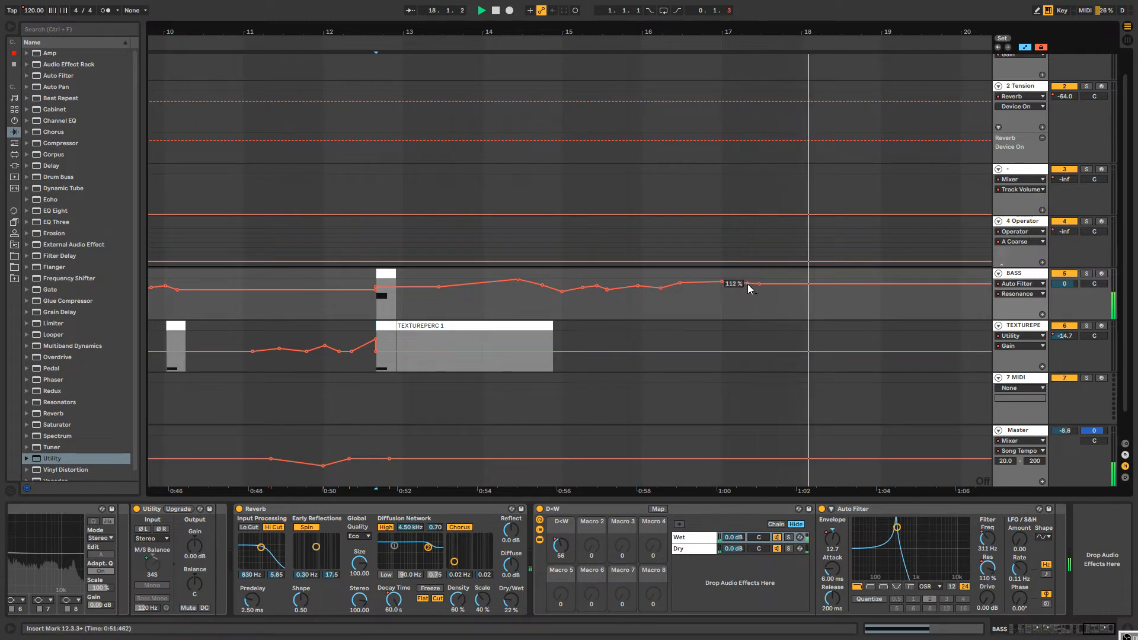
# Show the Auto Filter Frequency automation on the BASS track.
pyautogui.click(832, 536)
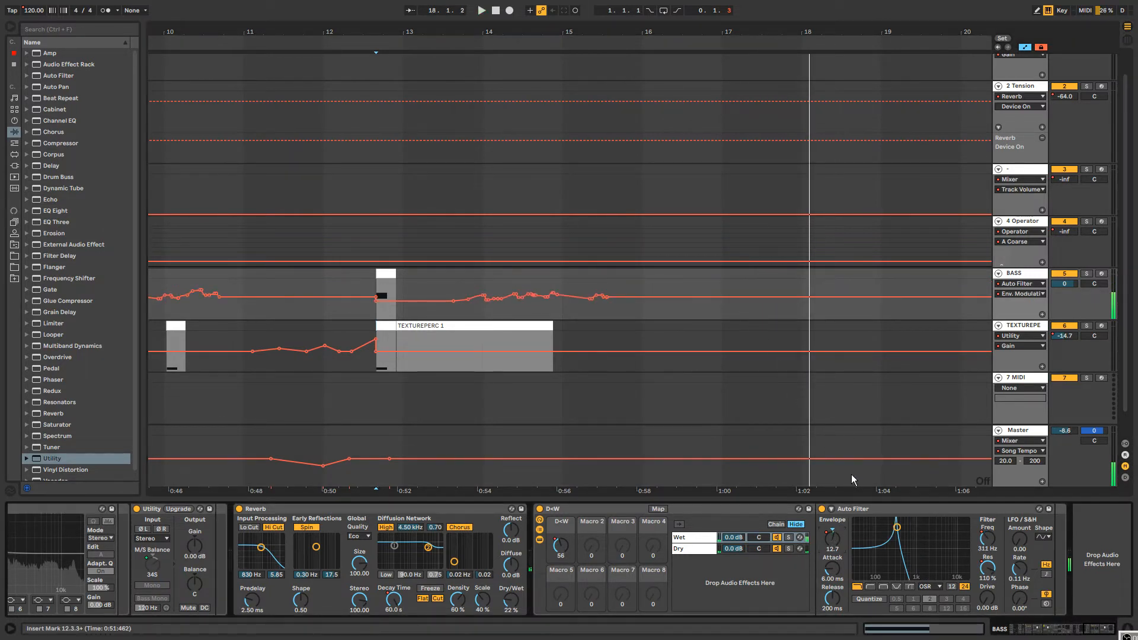
pyautogui.click(988, 541)
pyautogui.moveTo(778, 306); pyautogui.dragTo(767, 304)
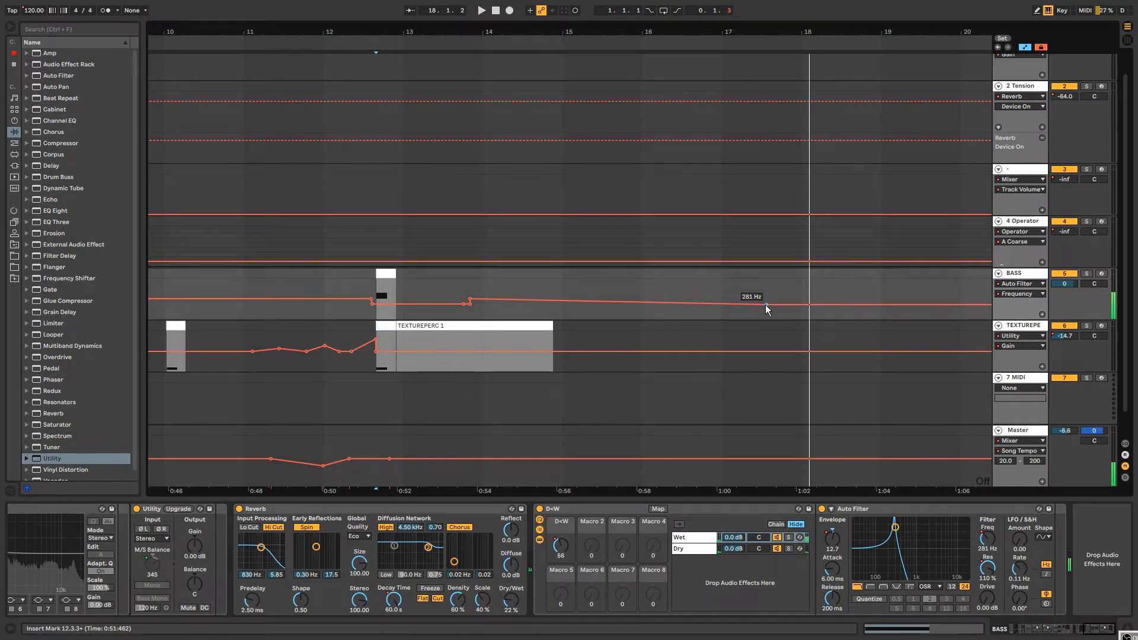
pyautogui.hotkey('ctrl', 'z')
pyautogui.moveTo(772, 306); pyautogui.dragTo(828, 319)
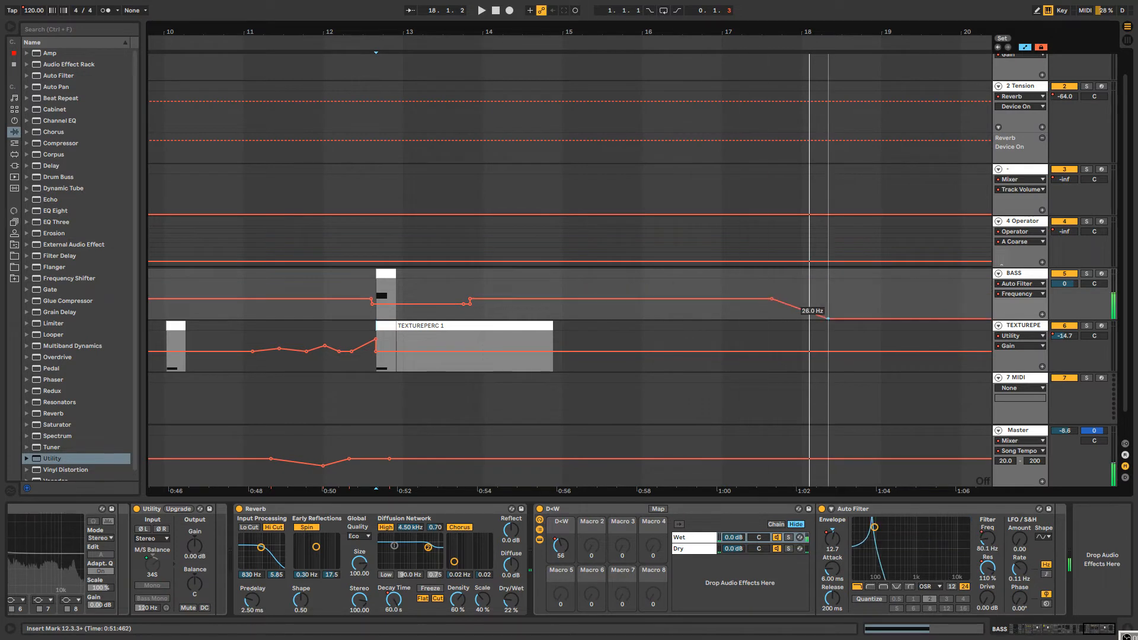
pyautogui.hotkey('ctrl', 'z')
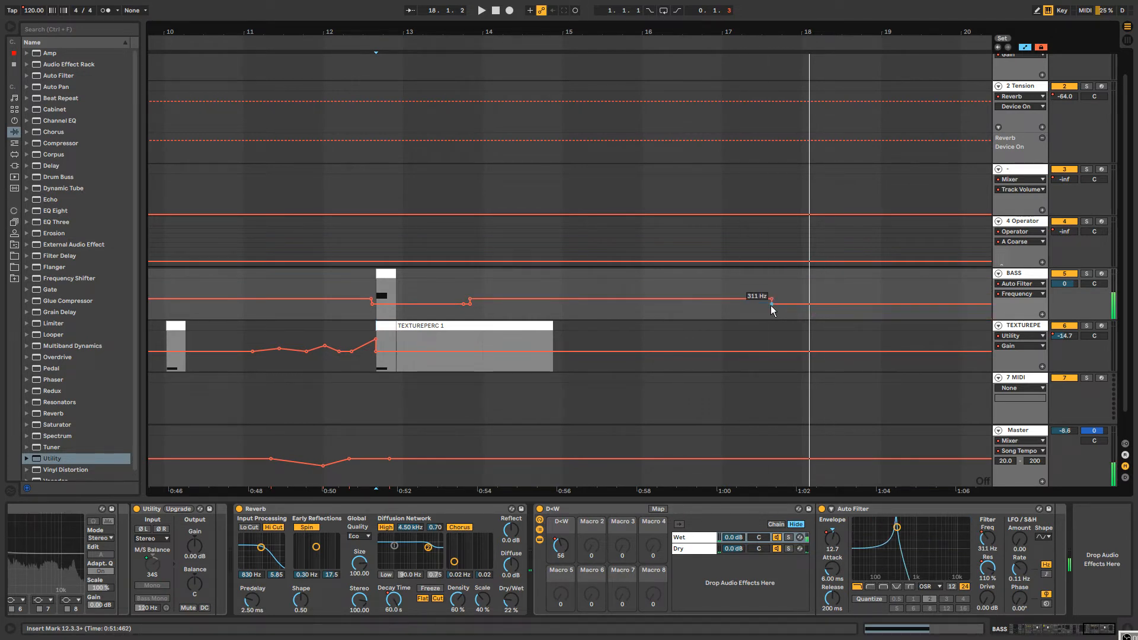
# Lower the final Auto Filter Frequency breakpoint after bar 17 on the BASS track to 54.5 Hz.
pyautogui.moveTo(772, 304); pyautogui.dragTo(772, 308)
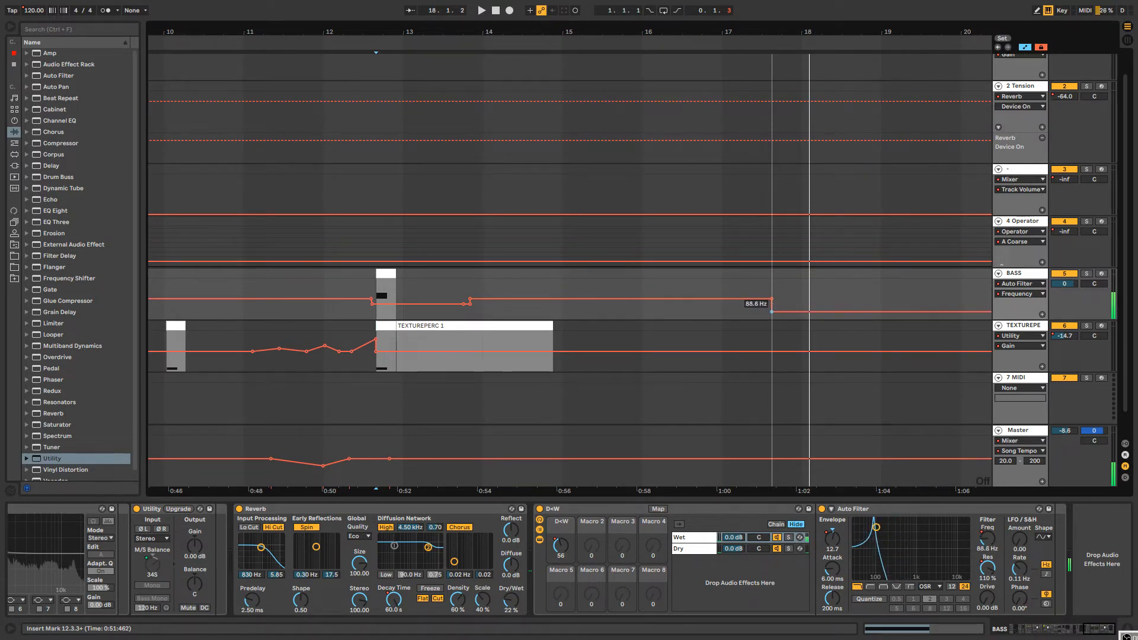
pyautogui.moveTo(772, 313); pyautogui.dragTo(766, 313)
pyautogui.hotkey('ctrl', 'z')
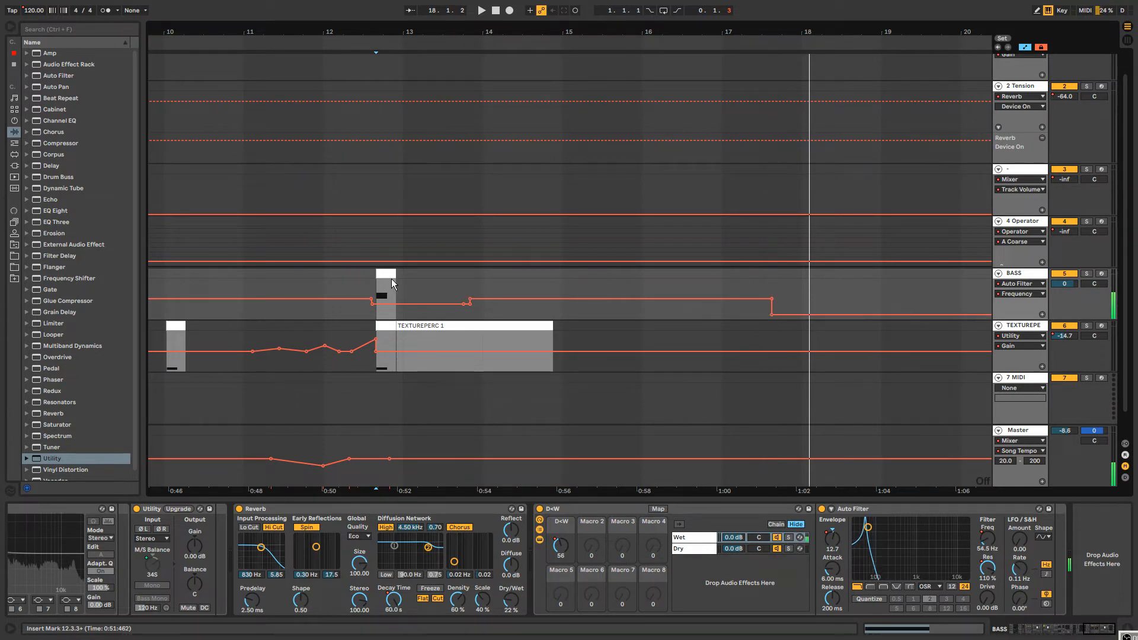
# Play from the second bass hit, add Grain Delay at the end of the BASS chain, and set Pitch to 12.0 and Dry/Wet to 57%.
pyautogui.click(389, 275)
pyautogui.press('space')
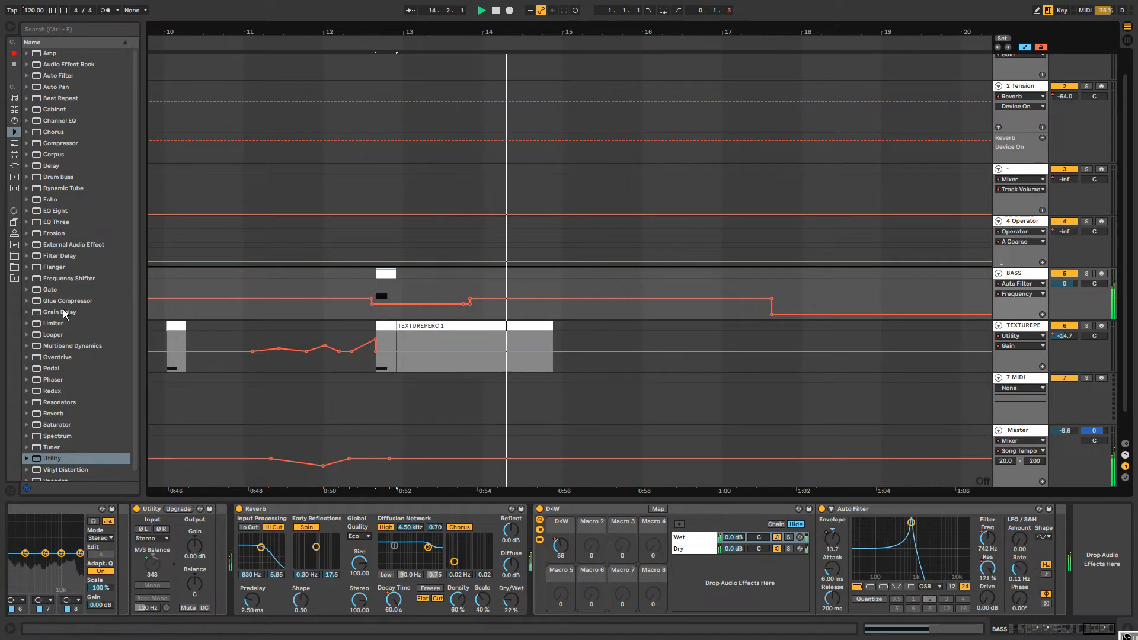
pyautogui.moveTo(65, 313); pyautogui.dragTo(1069, 568)
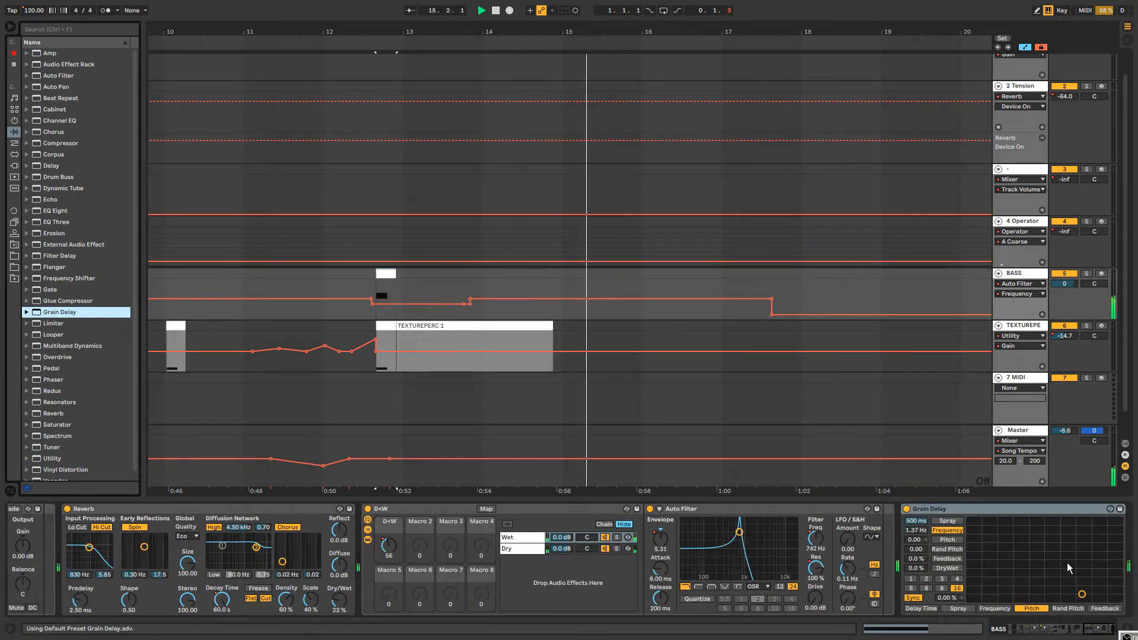
pyautogui.click(914, 540)
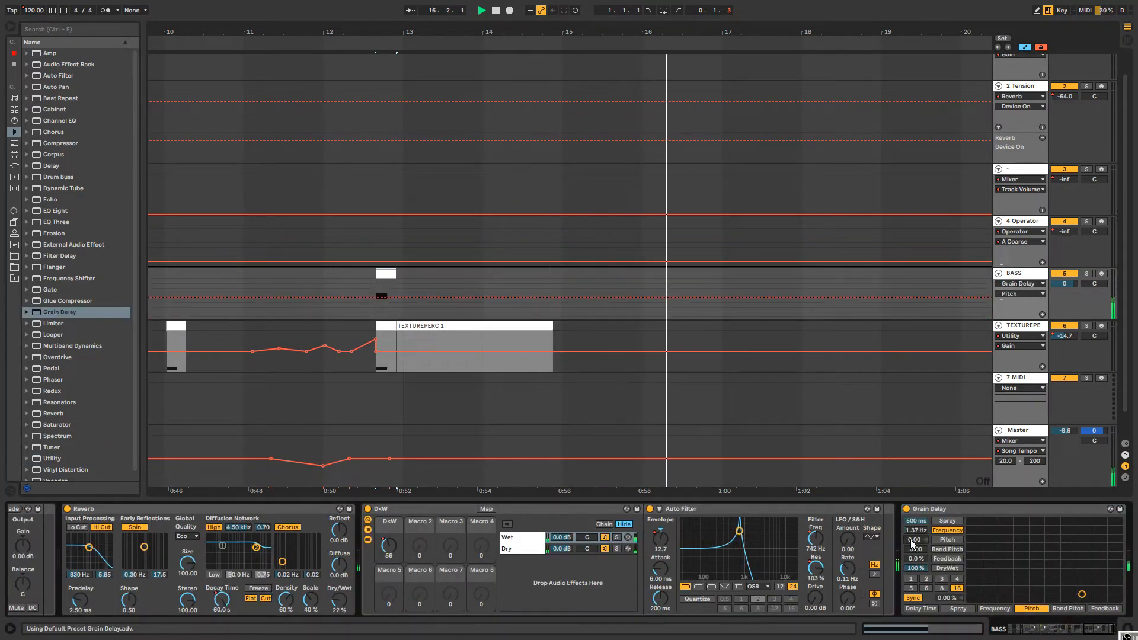
pyautogui.press('Return')
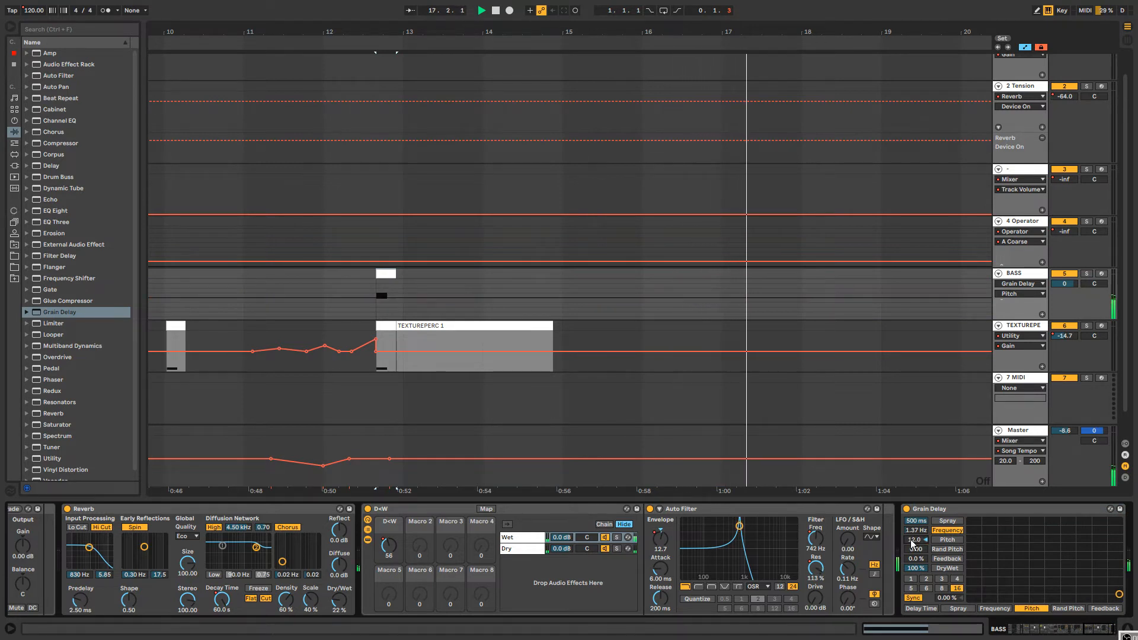
pyautogui.click(916, 569)
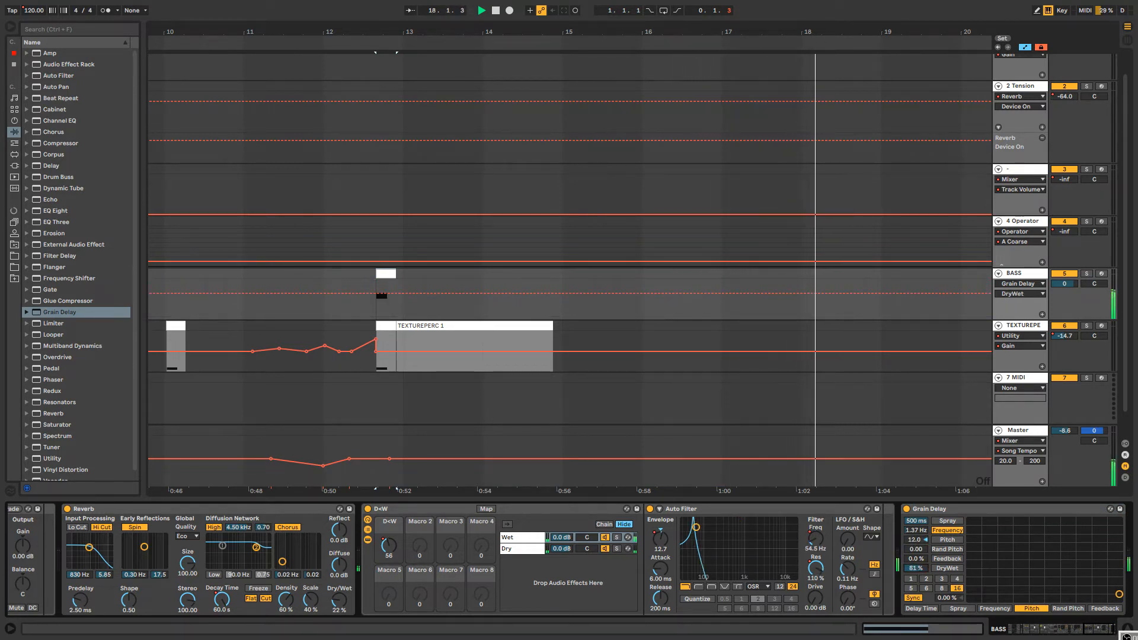
pyautogui.moveTo(916, 568); pyautogui.dragTo(916, 582)
# Automate the Grain Delay random pitch on the BASS track, ramping up from mid bar 16 to 46.5 just past bar 19.
pyautogui.click(916, 549)
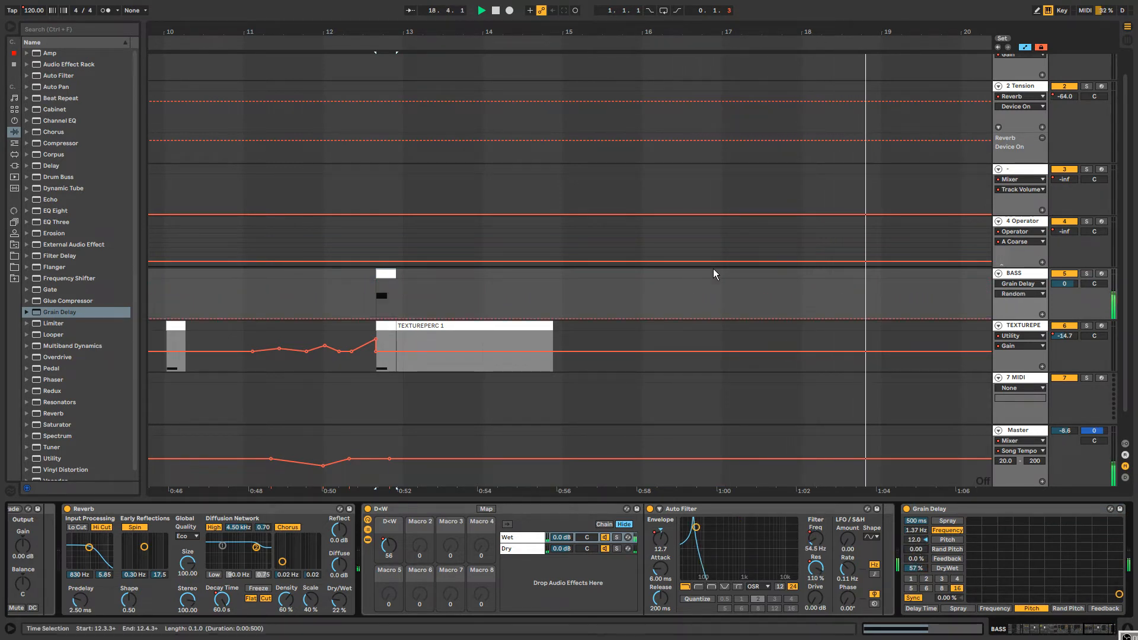
pyautogui.click(692, 318)
pyautogui.moveTo(714, 318); pyautogui.dragTo(897, 298)
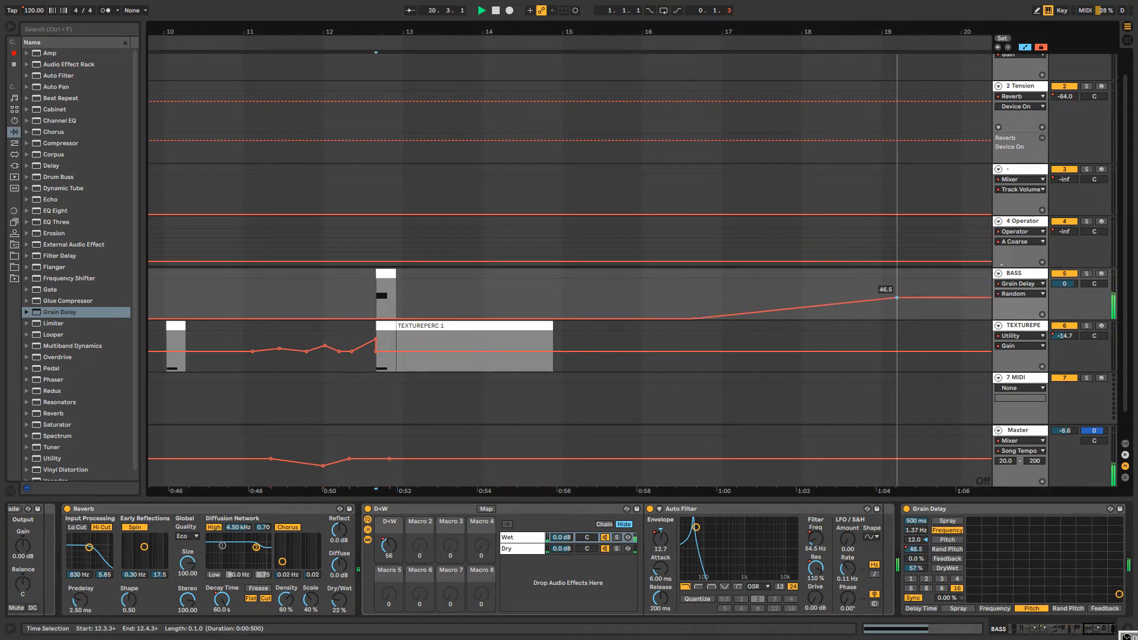
# Automate Grain Delay Dry/Wet on the BASS track, rising from the bottom at the second hit, dipping past bar 15 and reaching 57%.
pyautogui.click(386, 270)
pyautogui.click(913, 568)
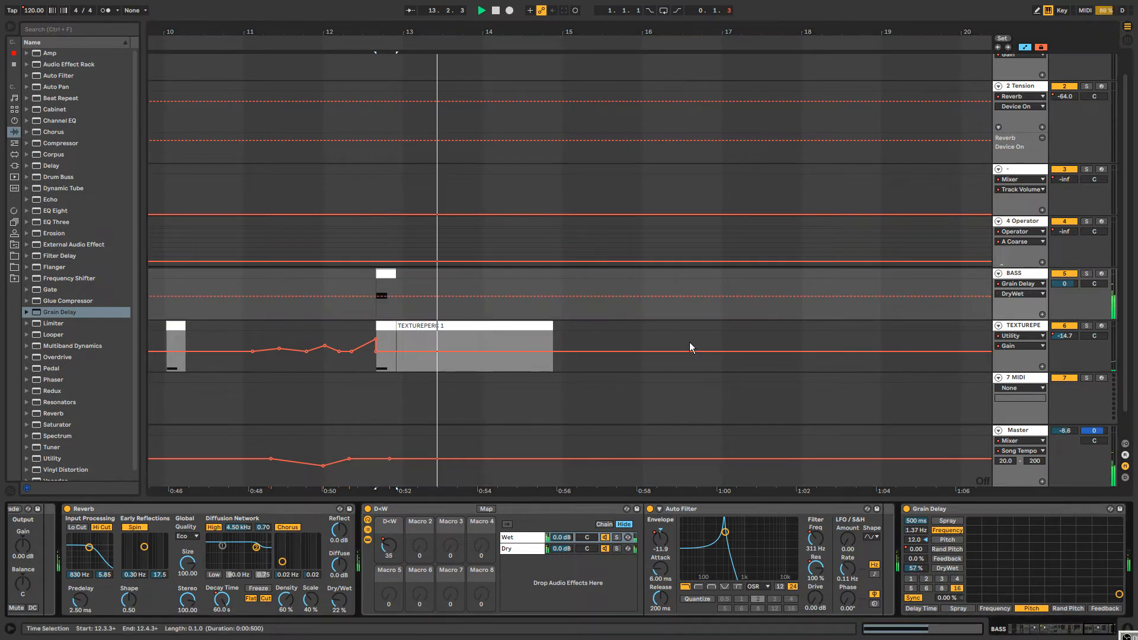
pyautogui.click(617, 297)
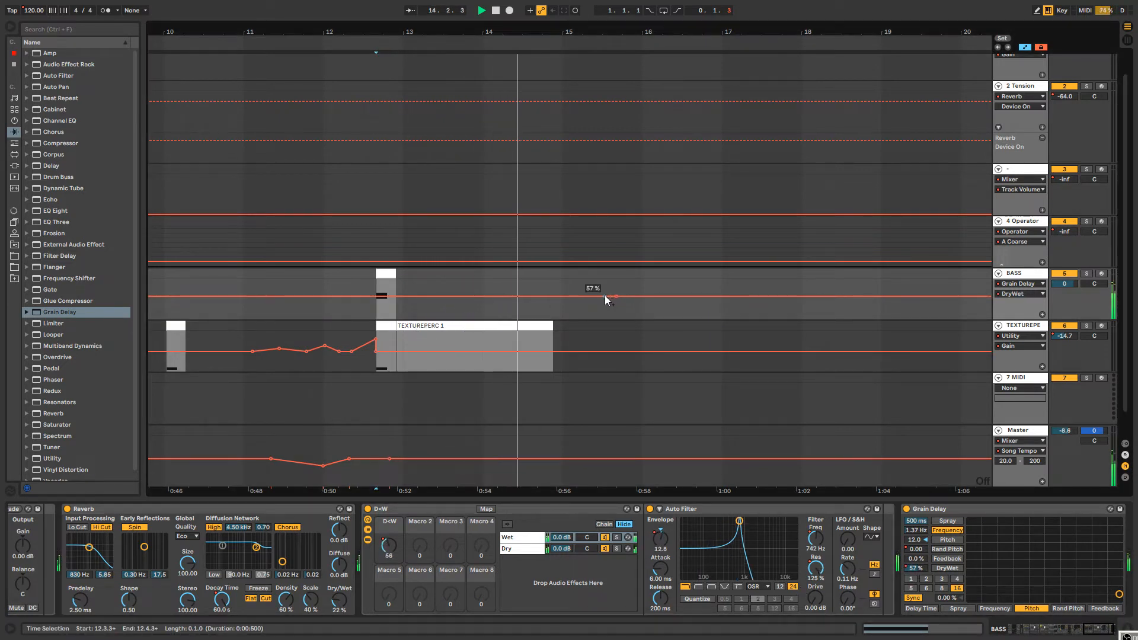
pyautogui.moveTo(599, 297); pyautogui.dragTo(490, 299)
pyautogui.moveTo(385, 299)
pyautogui.mouseDown()
pyautogui.moveTo(371, 319)
pyautogui.moveTo(385, 319)
pyautogui.mouseUp()
pyautogui.moveTo(555, 299); pyautogui.dragTo(575, 305)
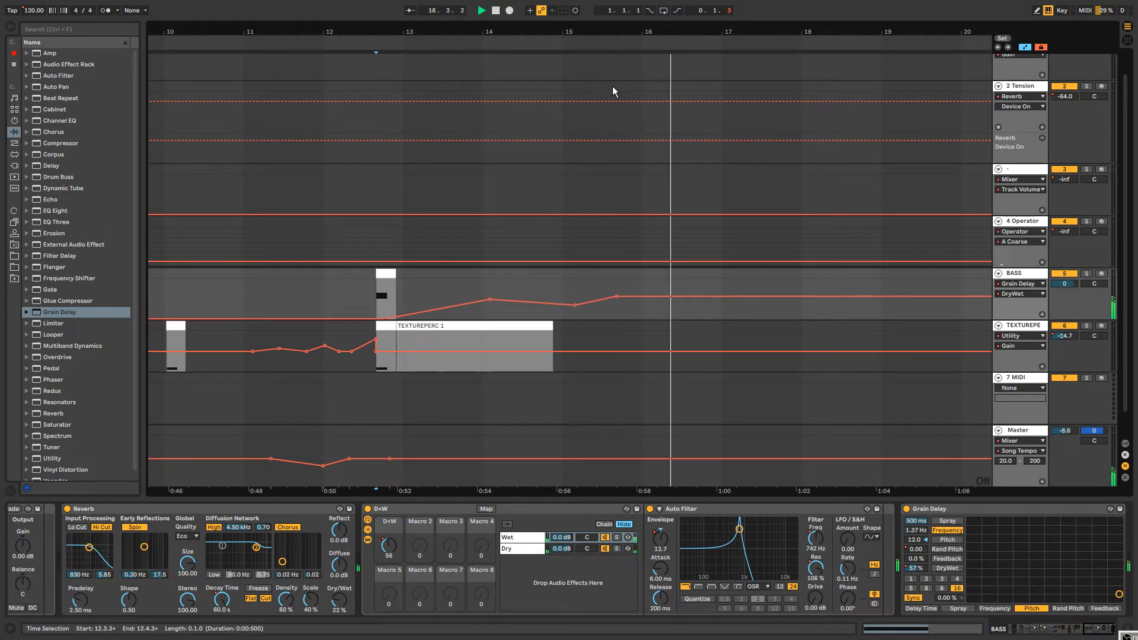
# Lower the BASS track's Auto Filter Frequency automation to 33.2 Hz from a new breakpoint past bar 23.
pyautogui.moveTo(626, 31); pyautogui.dragTo(572, 7)
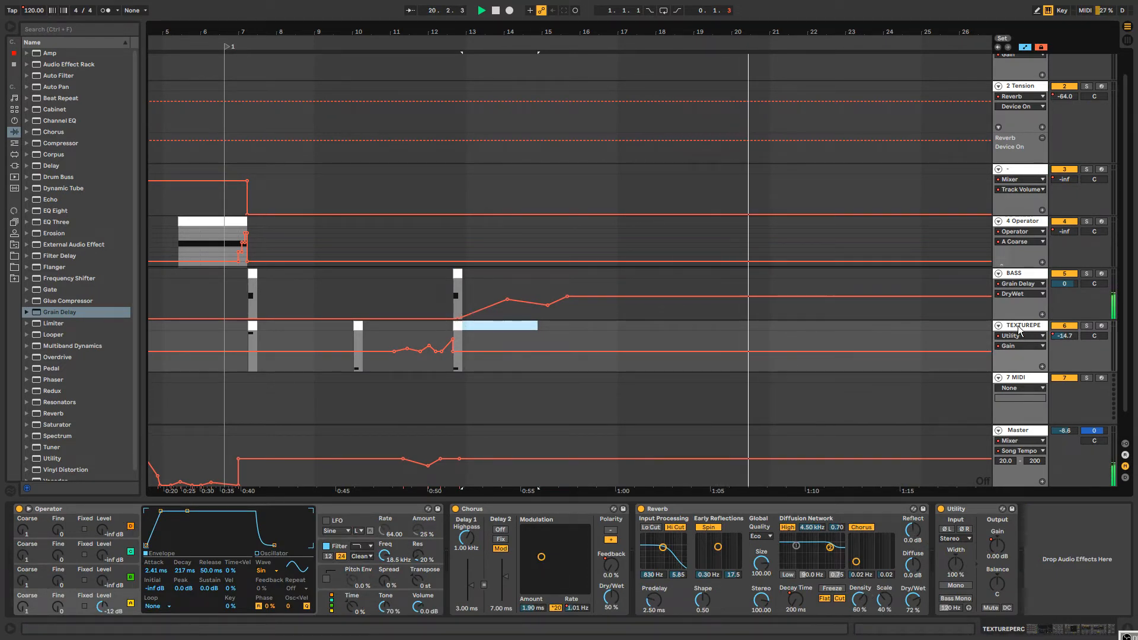
pyautogui.click(1021, 273)
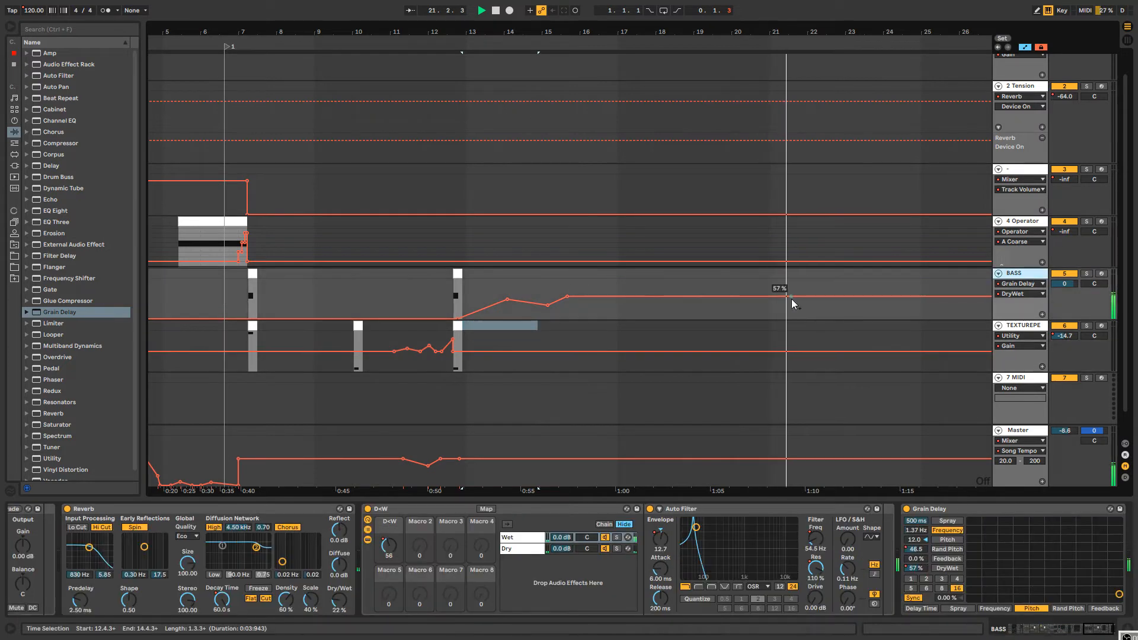
pyautogui.moveTo(773, 29); pyautogui.dragTo(652, 8)
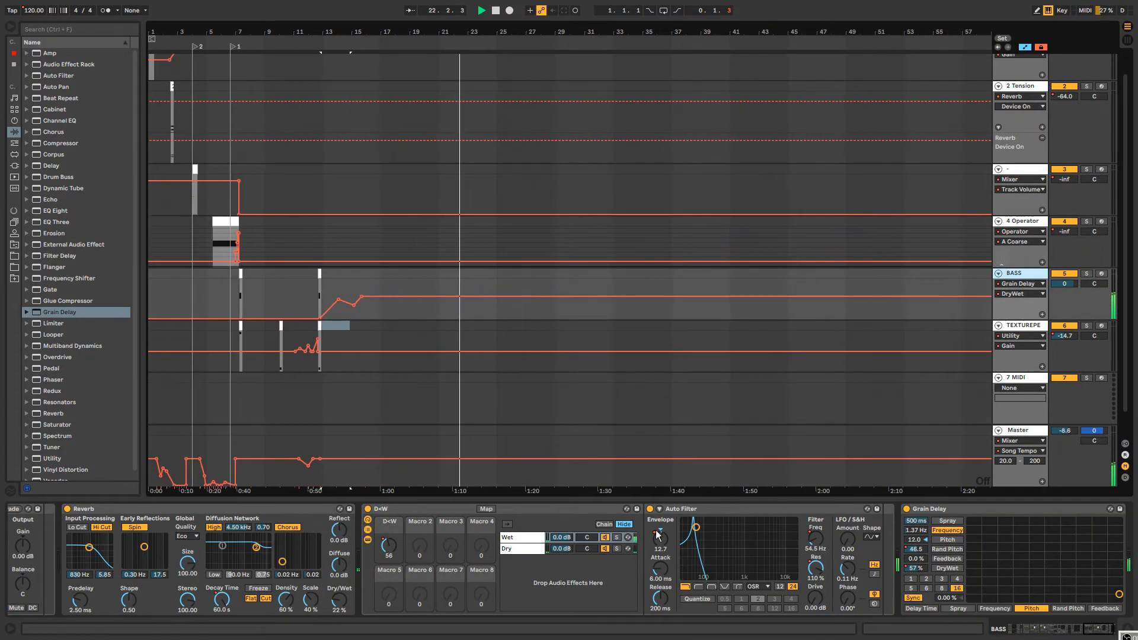
pyautogui.click(820, 542)
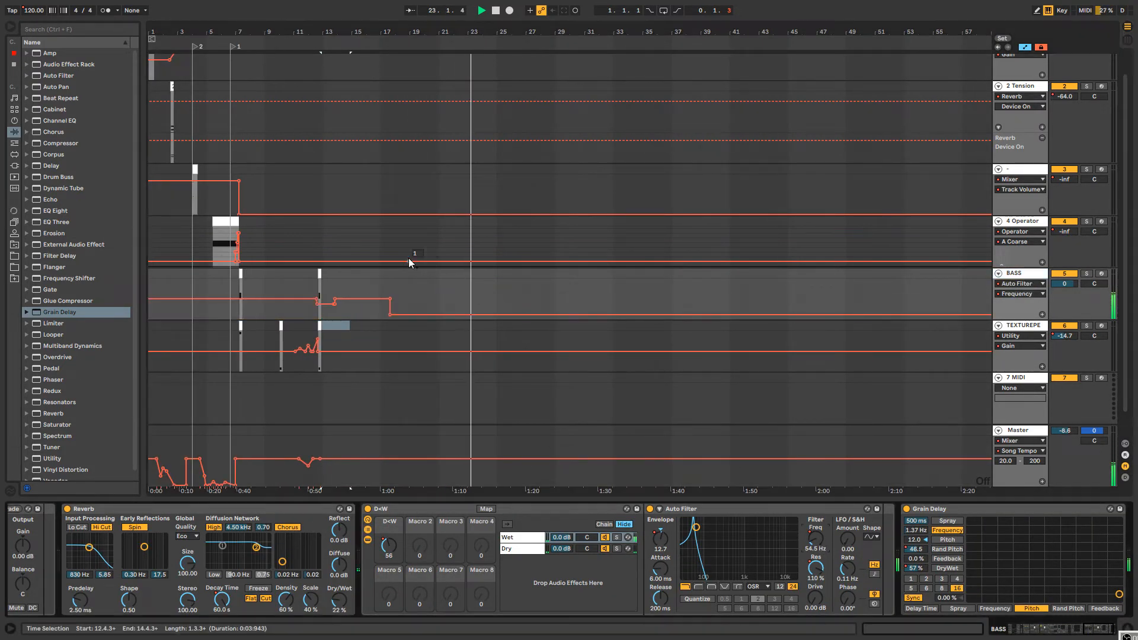
pyautogui.click(479, 314)
pyautogui.moveTo(493, 314); pyautogui.dragTo(493, 317)
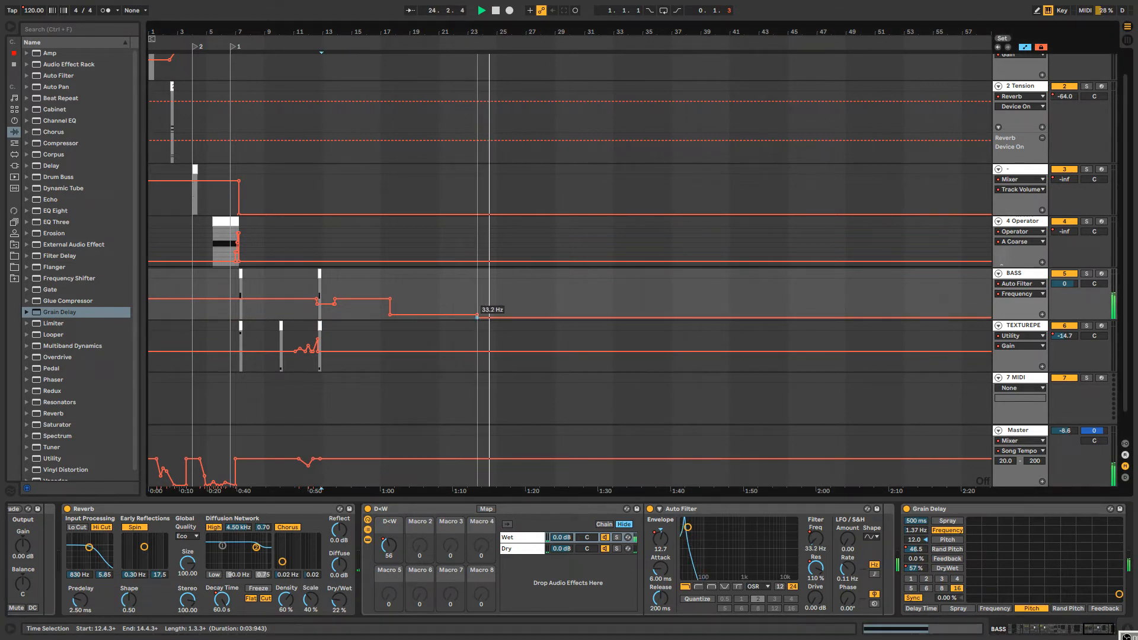
# Draw a short upward step at about bar 26 in the BASS track's Auto Filter Frequency automation.
pyautogui.press('b')
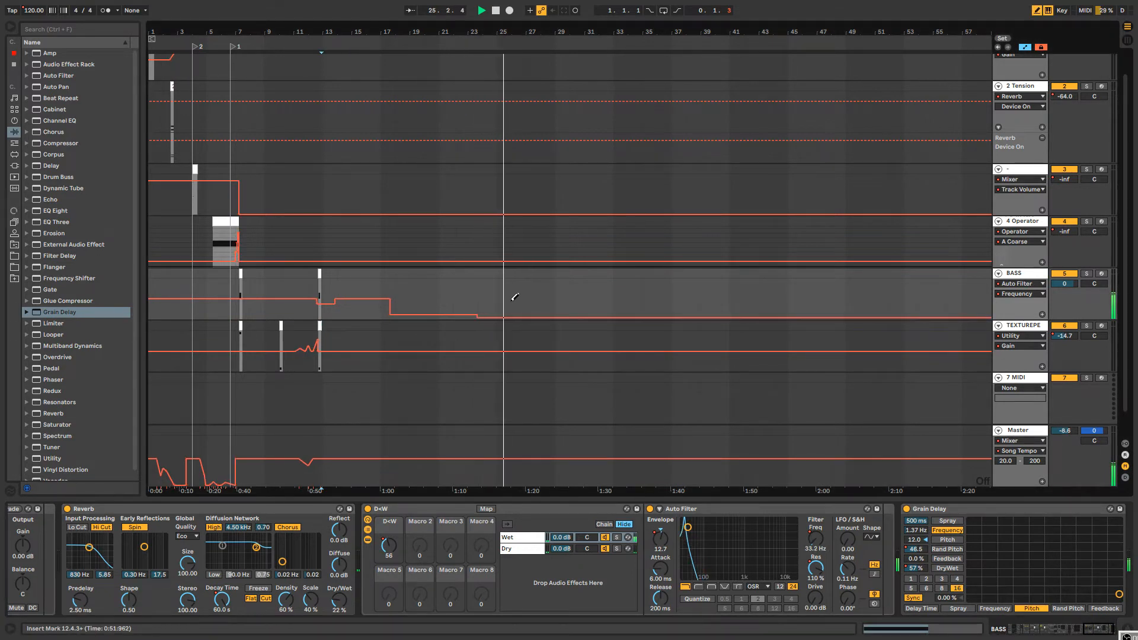
pyautogui.click(515, 301)
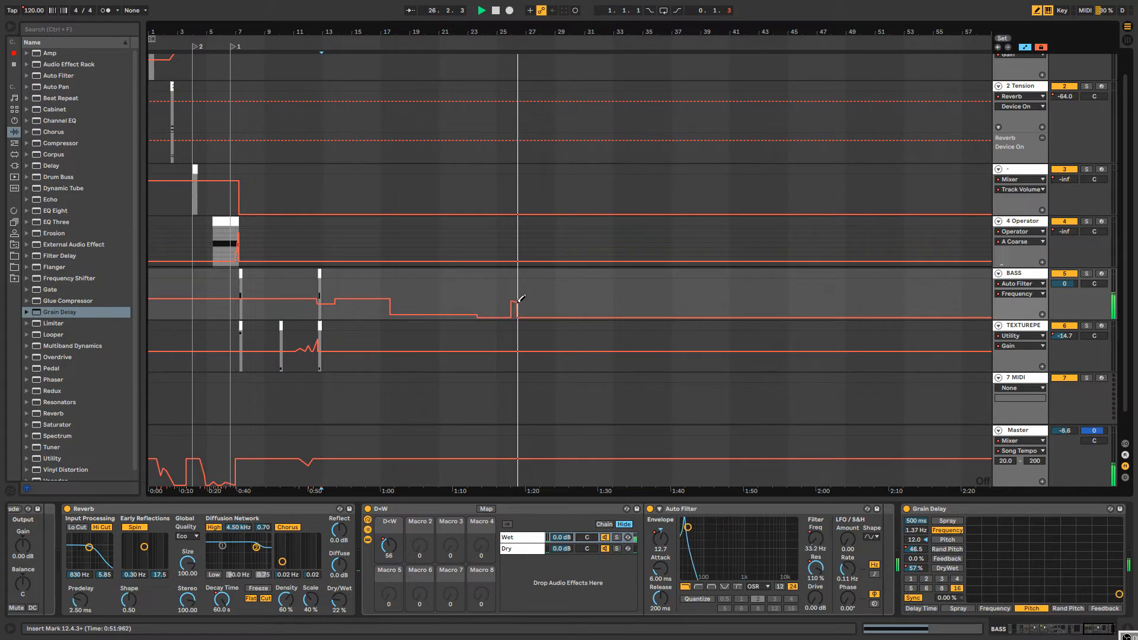
pyautogui.press('b')
# Drop the BASS track's Auto Filter envelope modulation automation to -63.1 after bar 26, and replay the second hit.
pyautogui.click(663, 546)
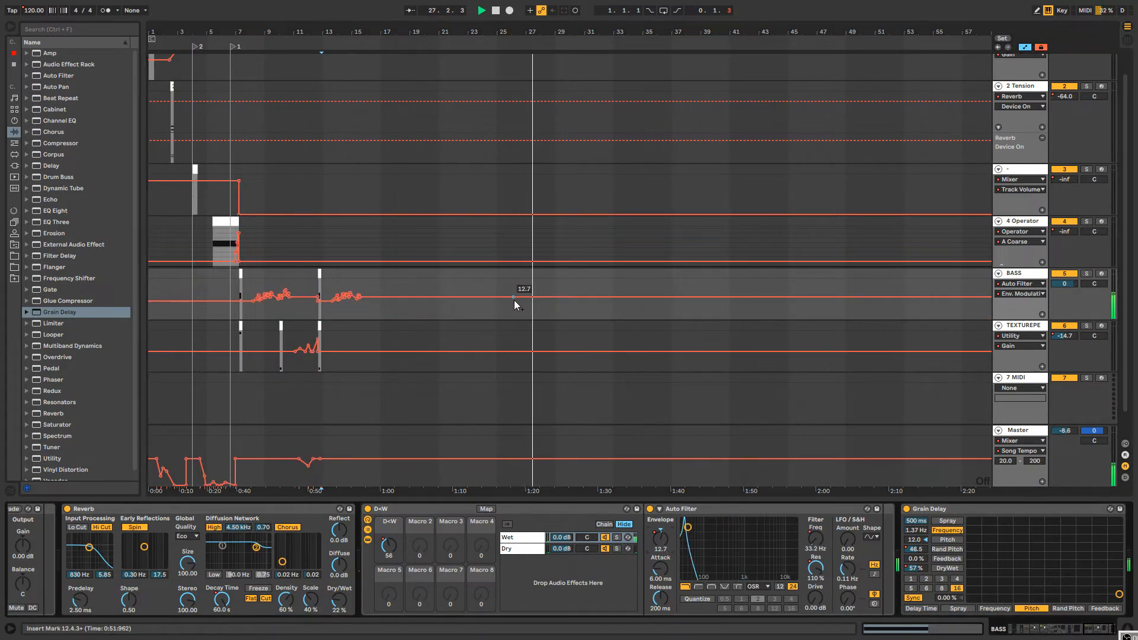
pyautogui.moveTo(522, 302); pyautogui.dragTo(522, 315)
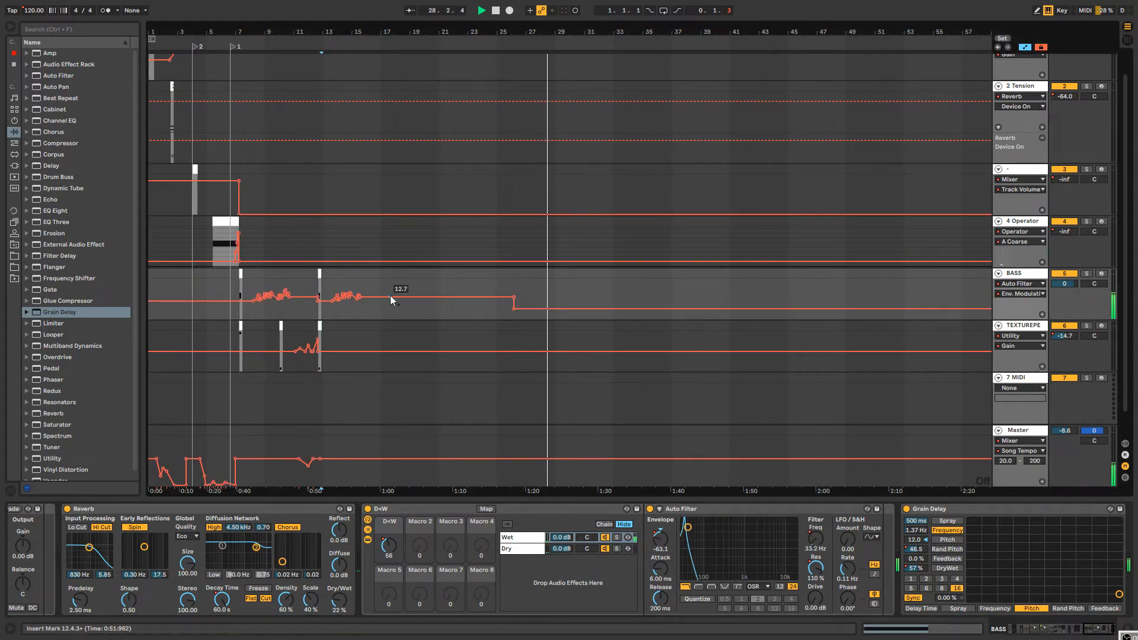
pyautogui.press('space')
pyautogui.press('space')
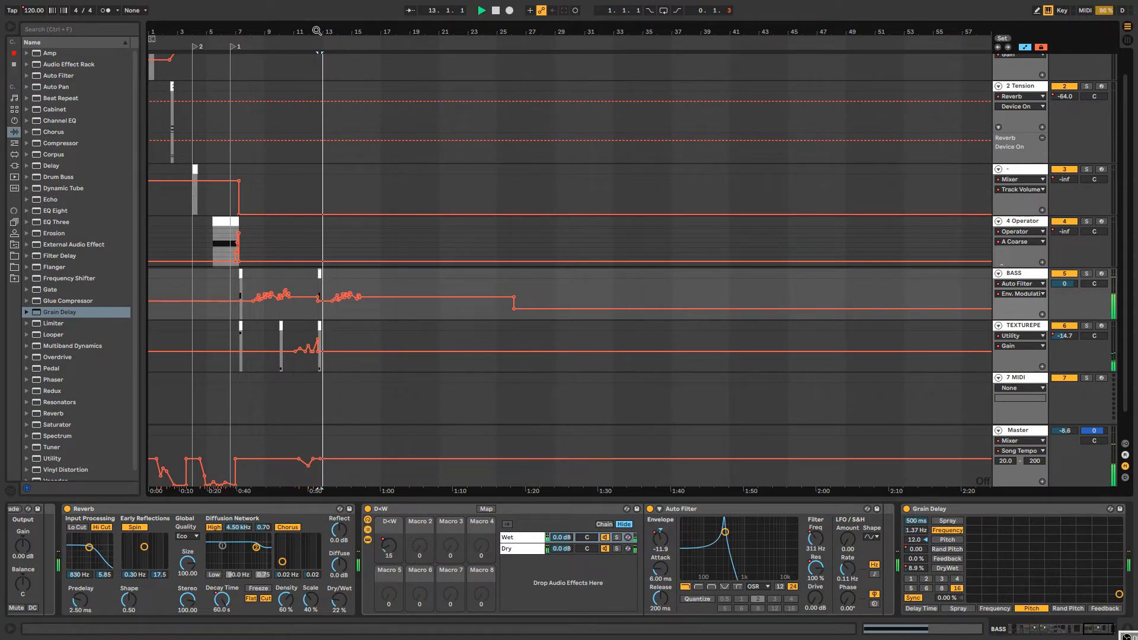
pyautogui.moveTo(315, 30); pyautogui.dragTo(316, 74)
pyautogui.moveTo(423, 32); pyautogui.dragTo(423, 5)
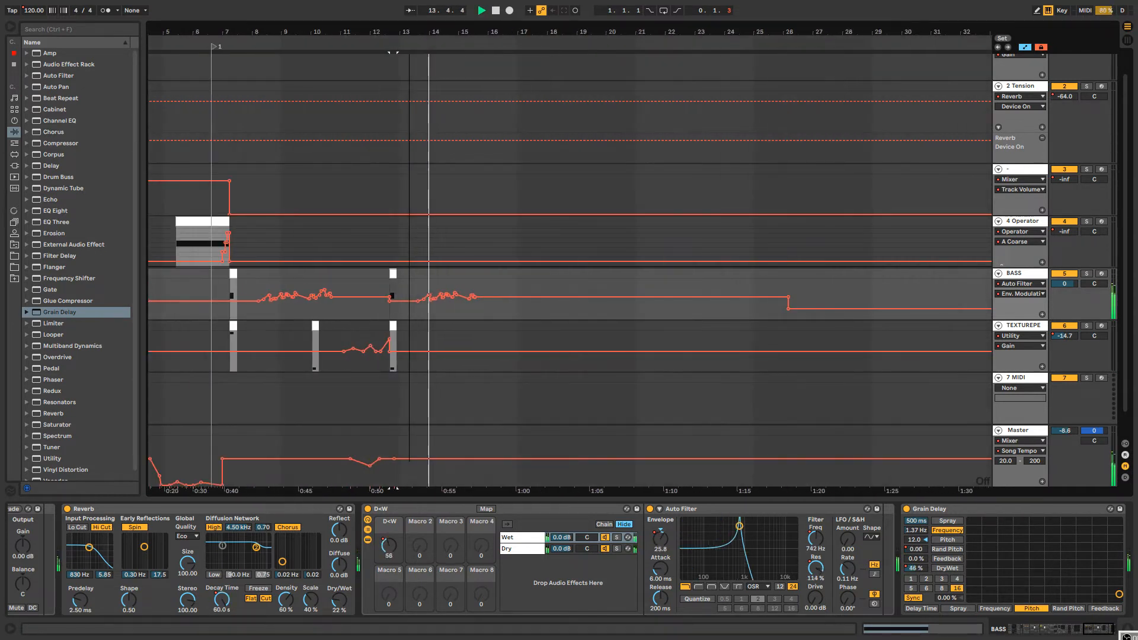
# Load Operator on the empty MIDI track 7 and insert an empty MIDI clip from 12.3.3 to 16.3.1.
pyautogui.click(1018, 381)
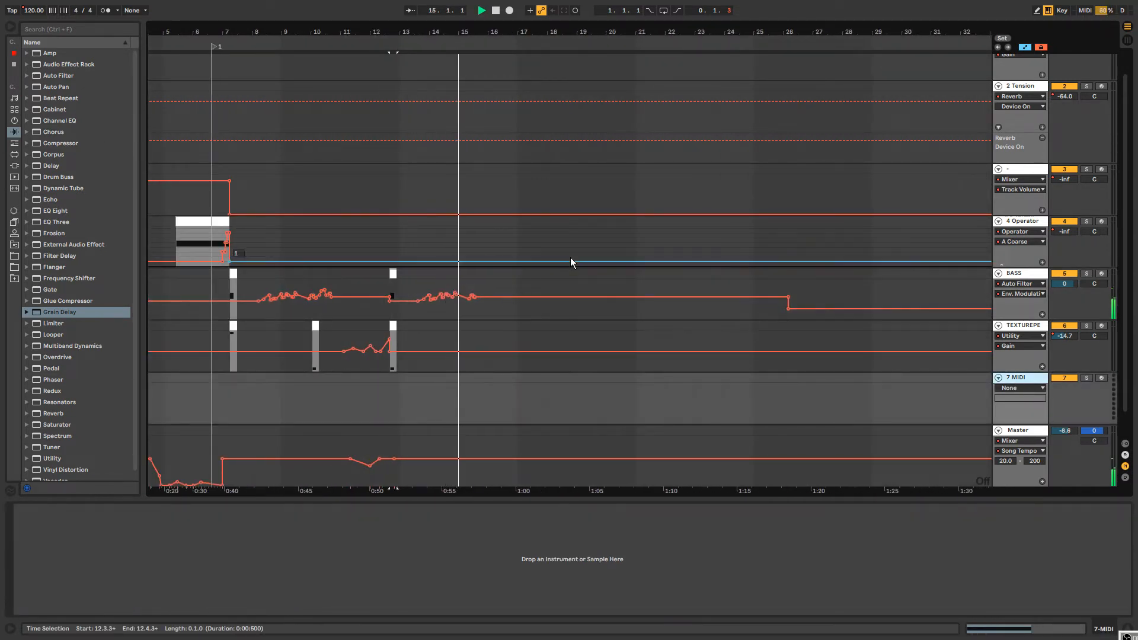
pyautogui.scroll(-1, 571, 257)
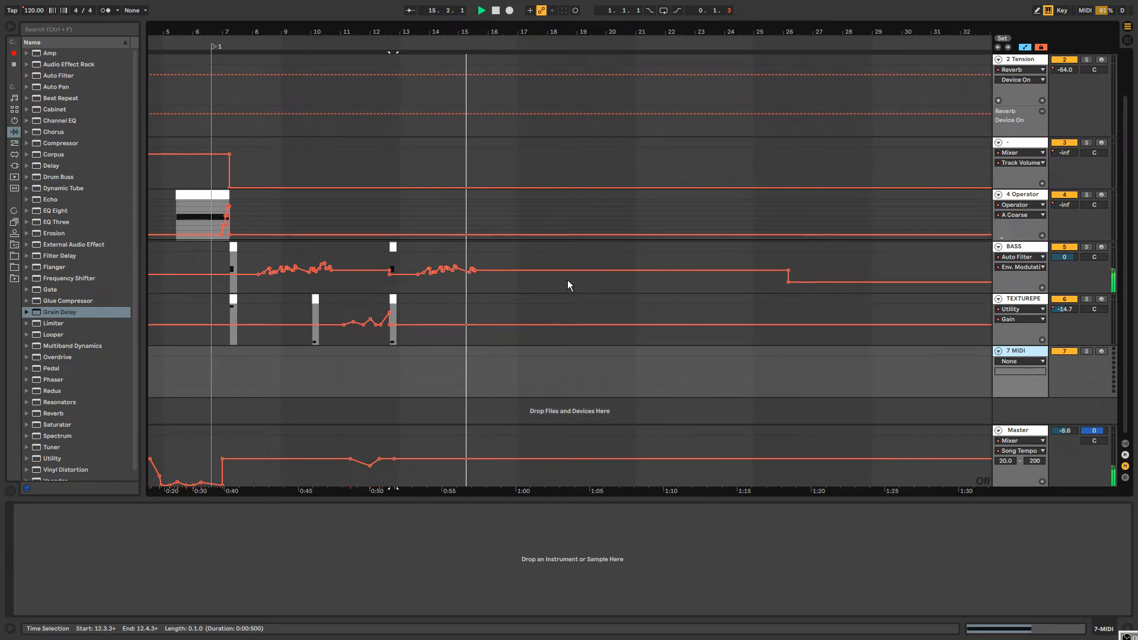
pyautogui.click(14, 121)
pyautogui.moveTo(46, 130); pyautogui.dragTo(504, 359)
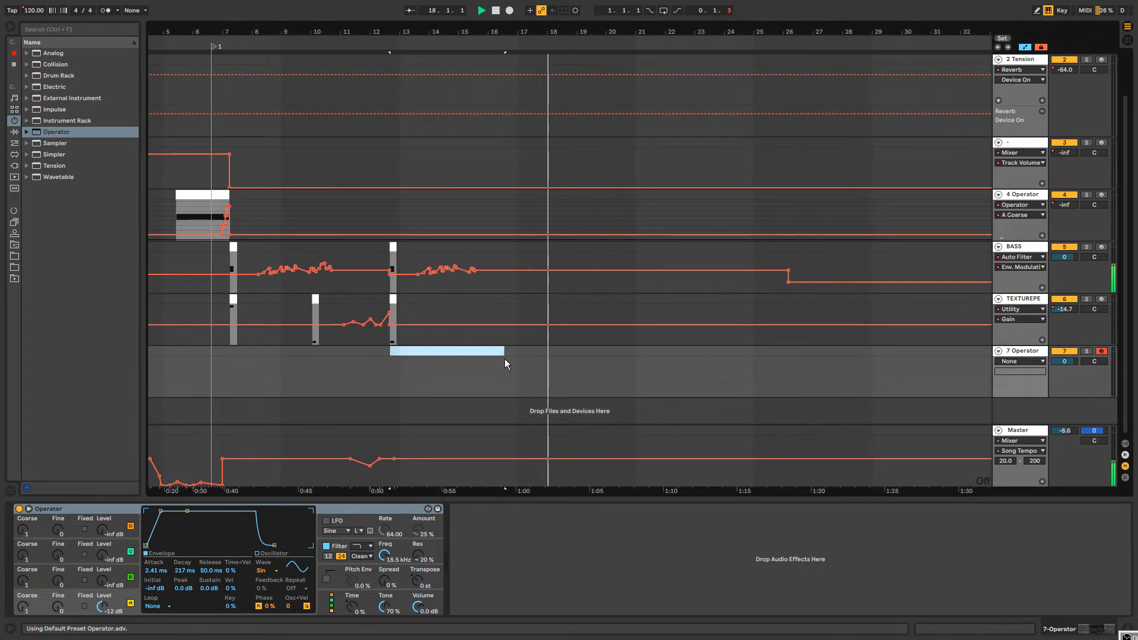
pyautogui.hotkey('ctrl', 'shift', 'm')
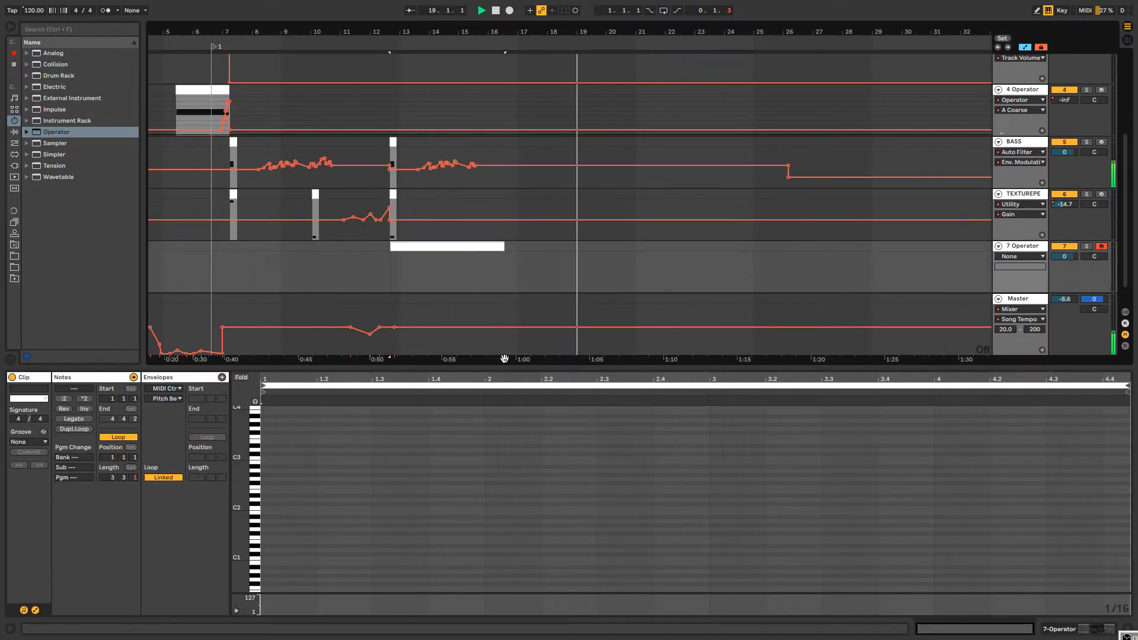
# Rename the 7 Operator track as FUZZ.
pyautogui.scroll(-3, 512, 267)
pyautogui.click(1026, 220)
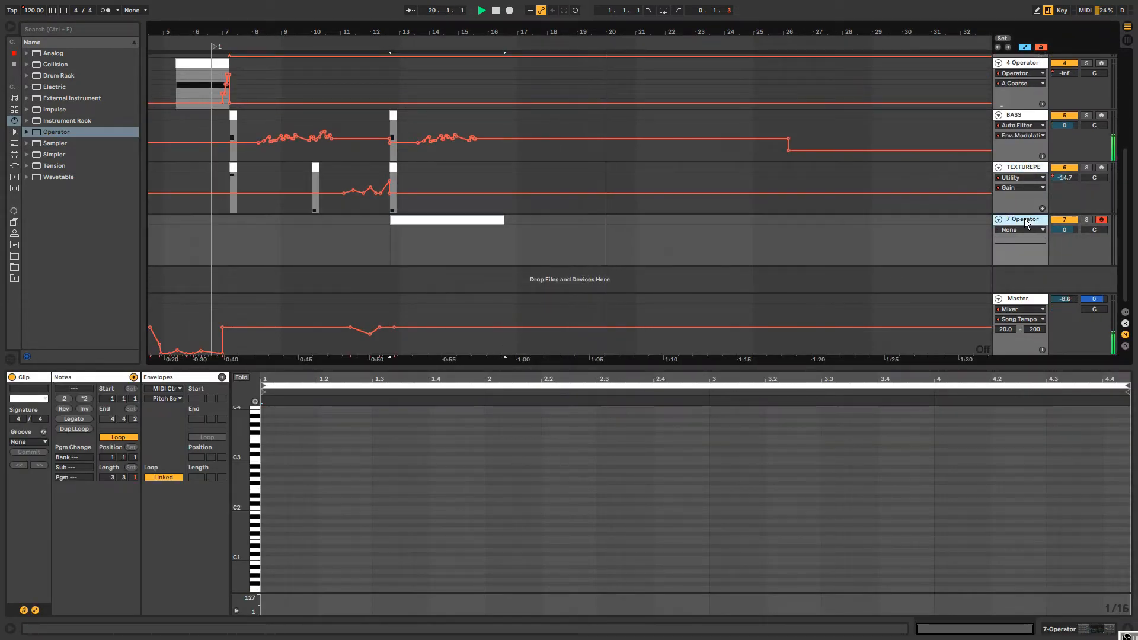
pyautogui.write('FU')
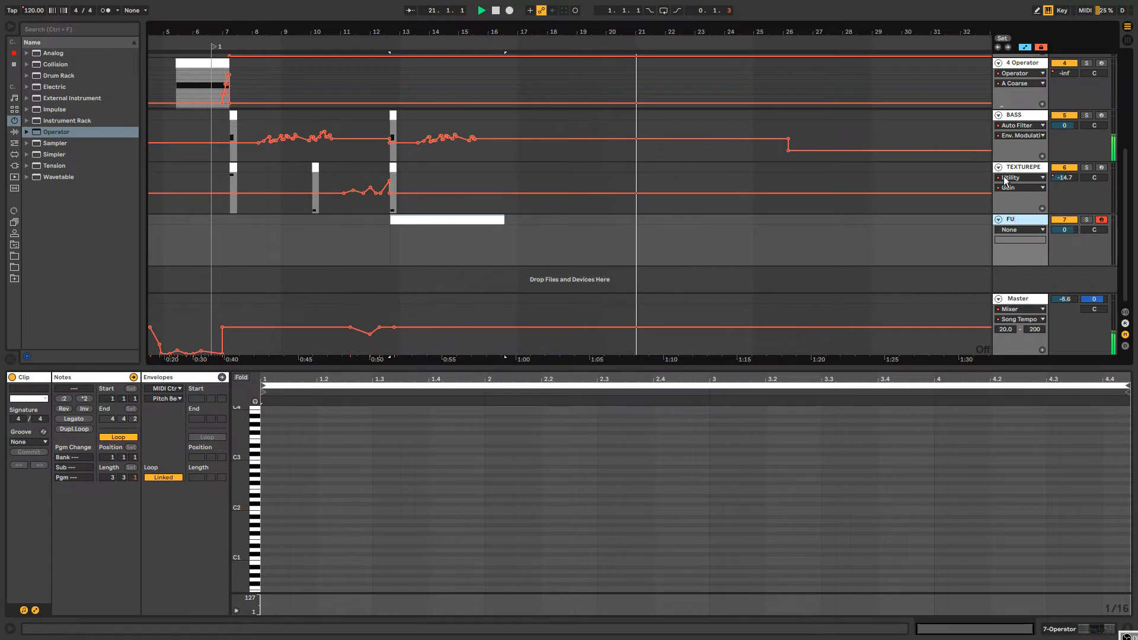
pyautogui.write('ZZ')
pyautogui.press('Return')
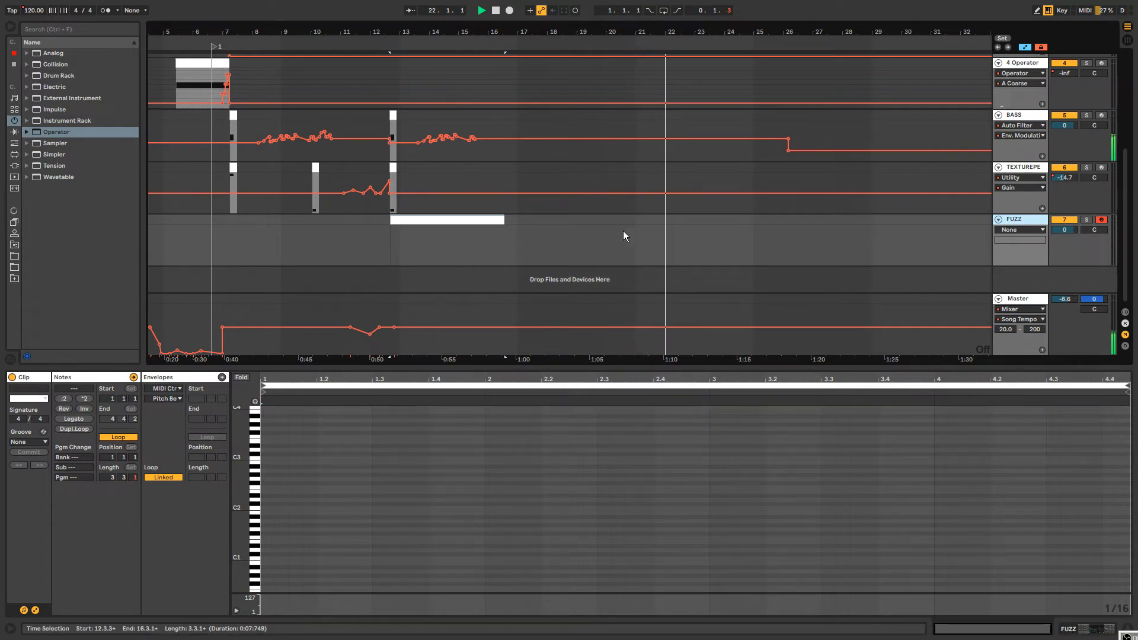
# Add a C2 note spanning the full length of the FUZZ clip and stop playback.
pyautogui.click(280, 515)
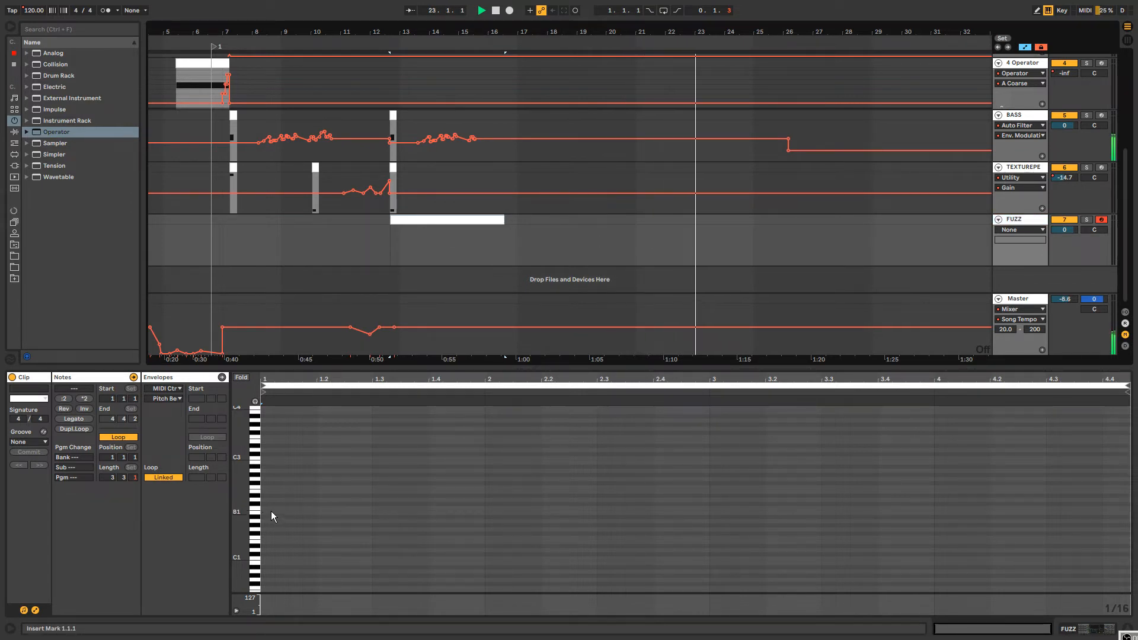
pyautogui.doubleClick(269, 508)
pyautogui.moveTo(272, 508); pyautogui.dragTo(1130, 508)
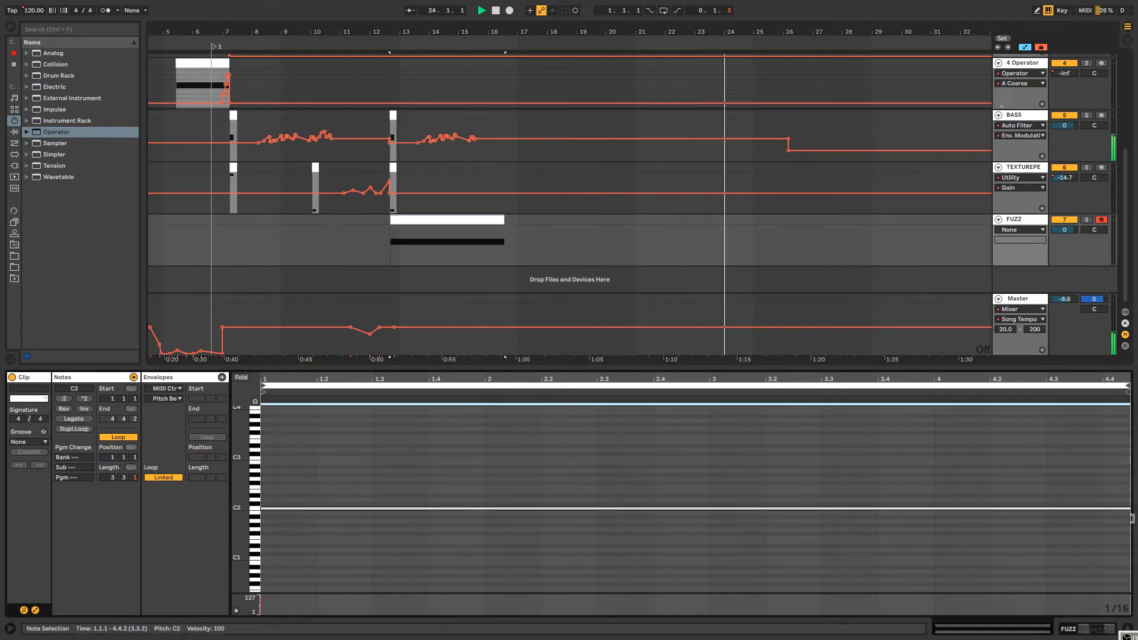
pyautogui.press('space')
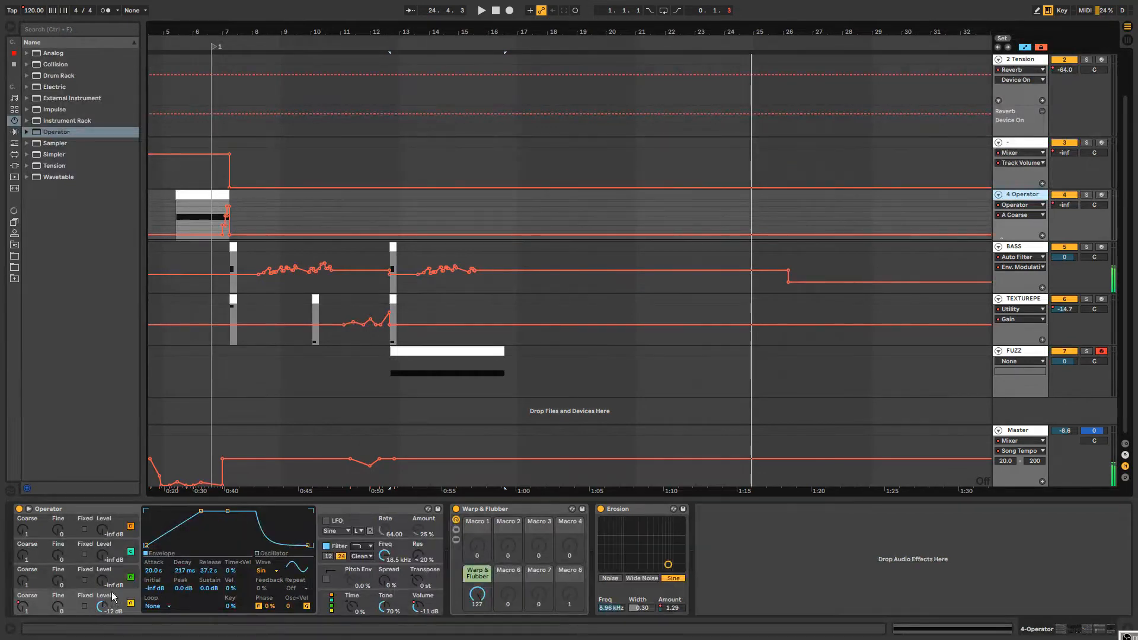
# Set oscillator A on the 4 Operator track to Noise White and lower its filter frequency to 7.39 kHz while playing.
pyautogui.click(265, 571)
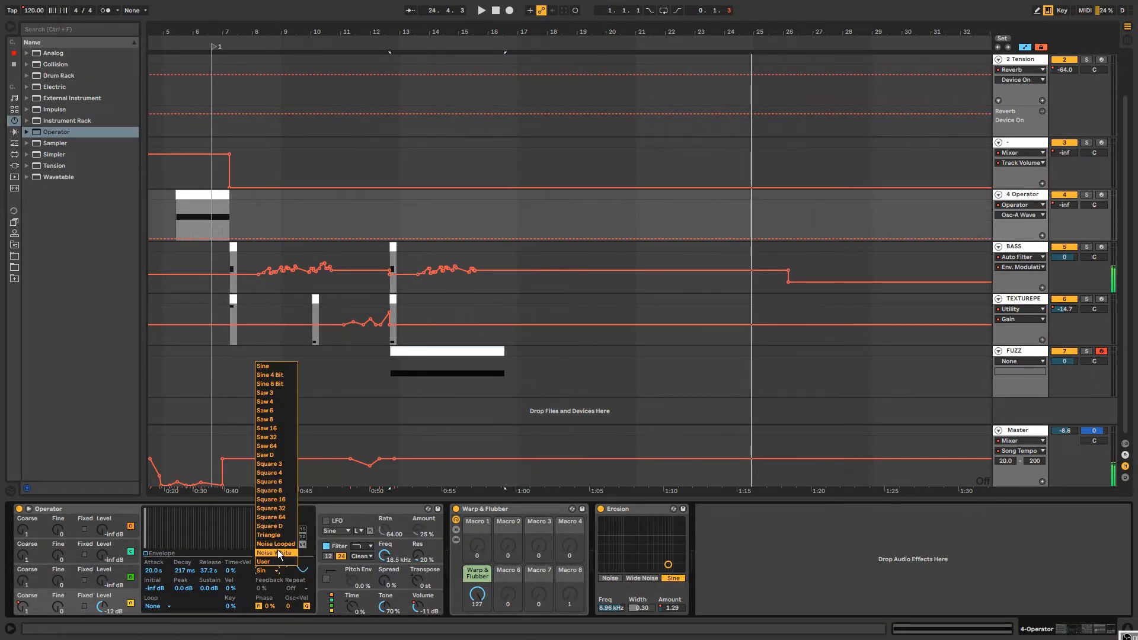
pyautogui.click(274, 553)
pyautogui.click(174, 555)
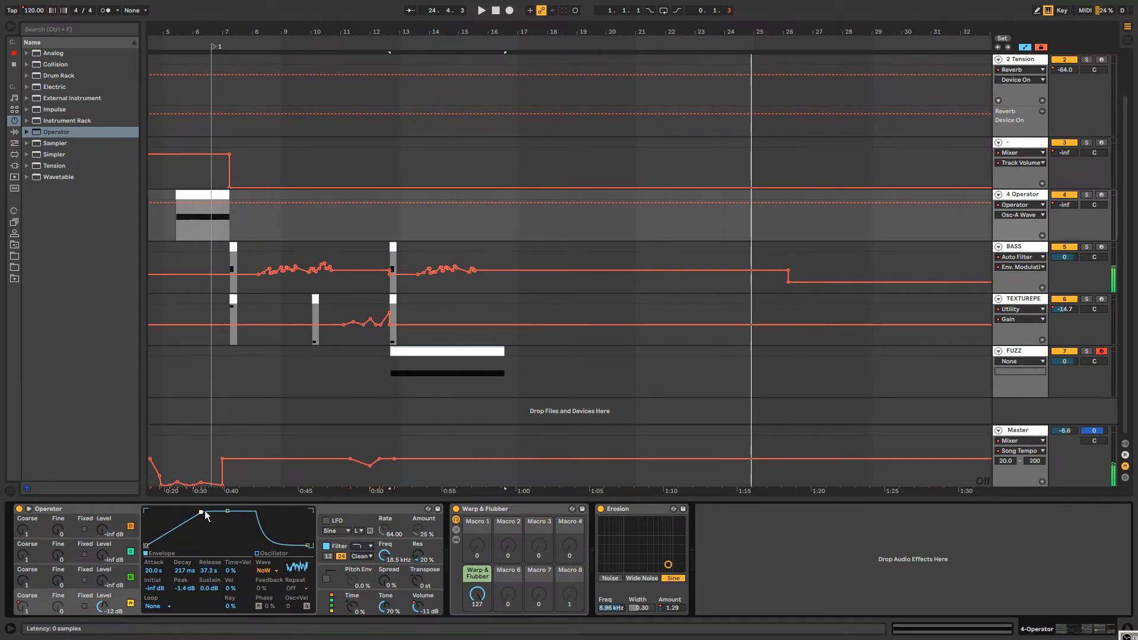
pyautogui.press('space')
pyautogui.moveTo(384, 555); pyautogui.dragTo(384, 572)
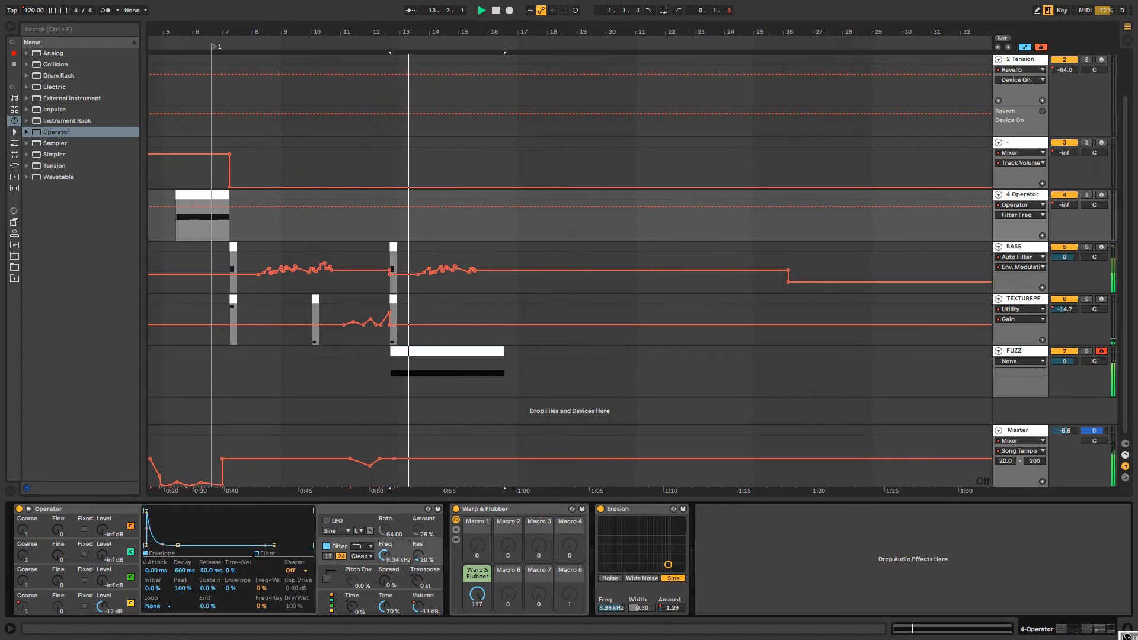
pyautogui.click(123, 595)
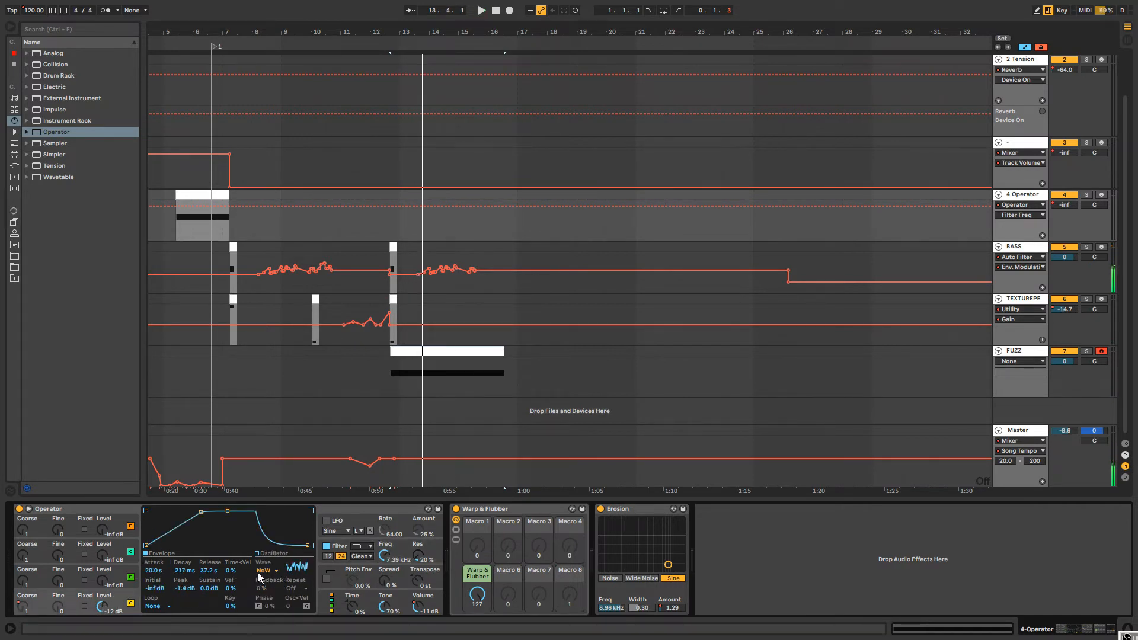
# Stop playback and undo the recent edits back through the 4 Operator sound changes, the FUZZ note and clip, and the track rename.
pyautogui.press('space')
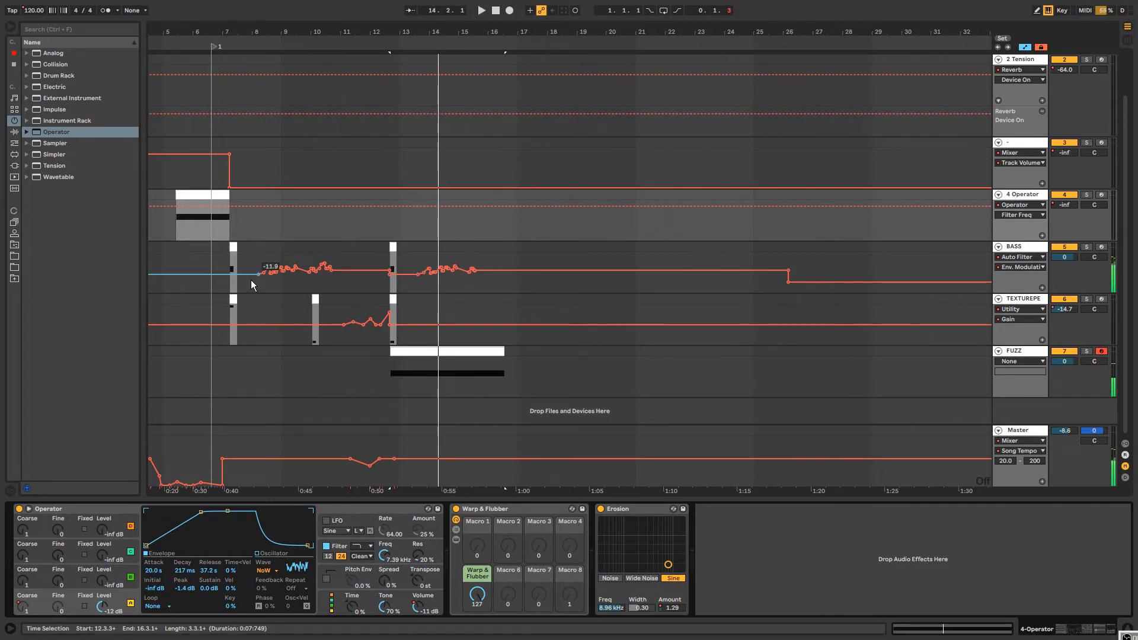
pyautogui.press('space')
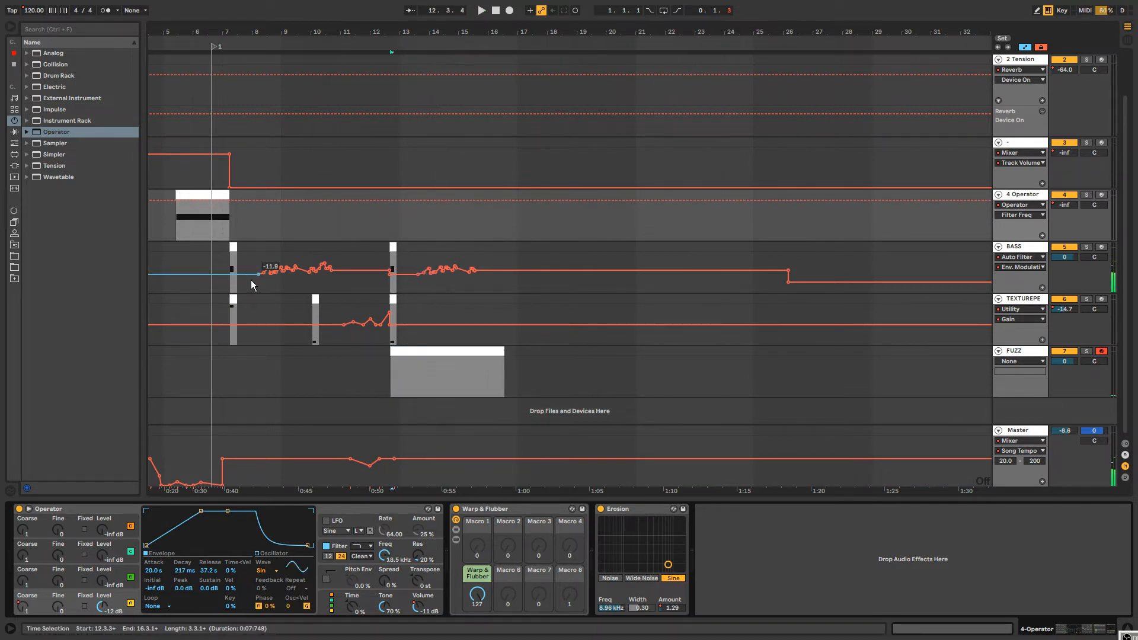
pyautogui.press('Delete')
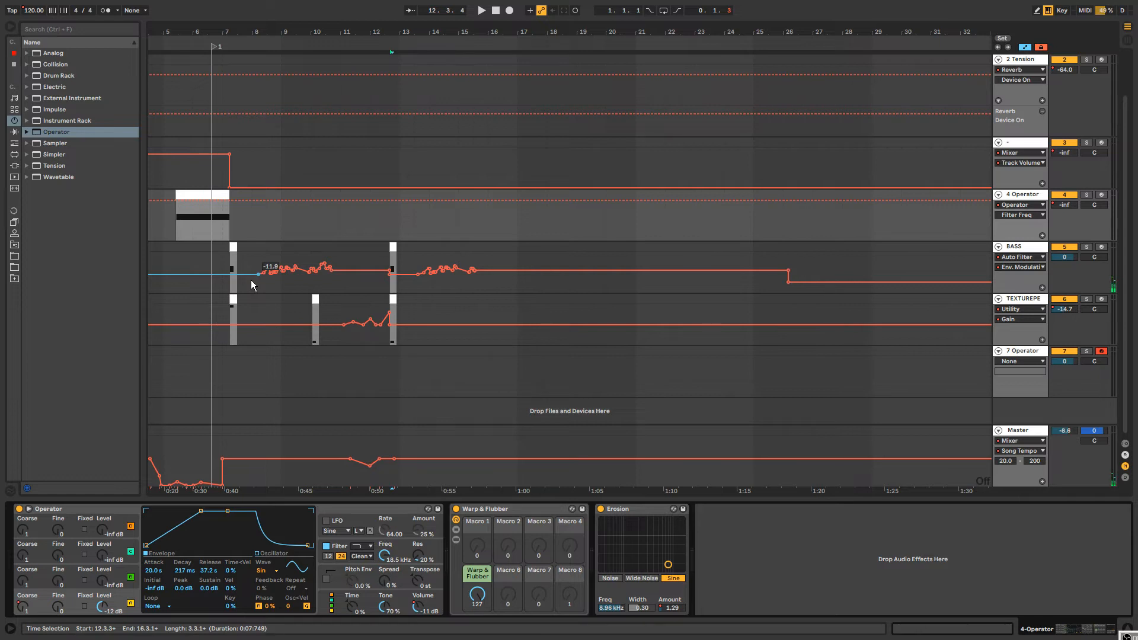
# Play from the 4 Operator clip, set oscillator A's attack on the 7 Operator track to 20.0 s and open its waveform choices.
pyautogui.press('space')
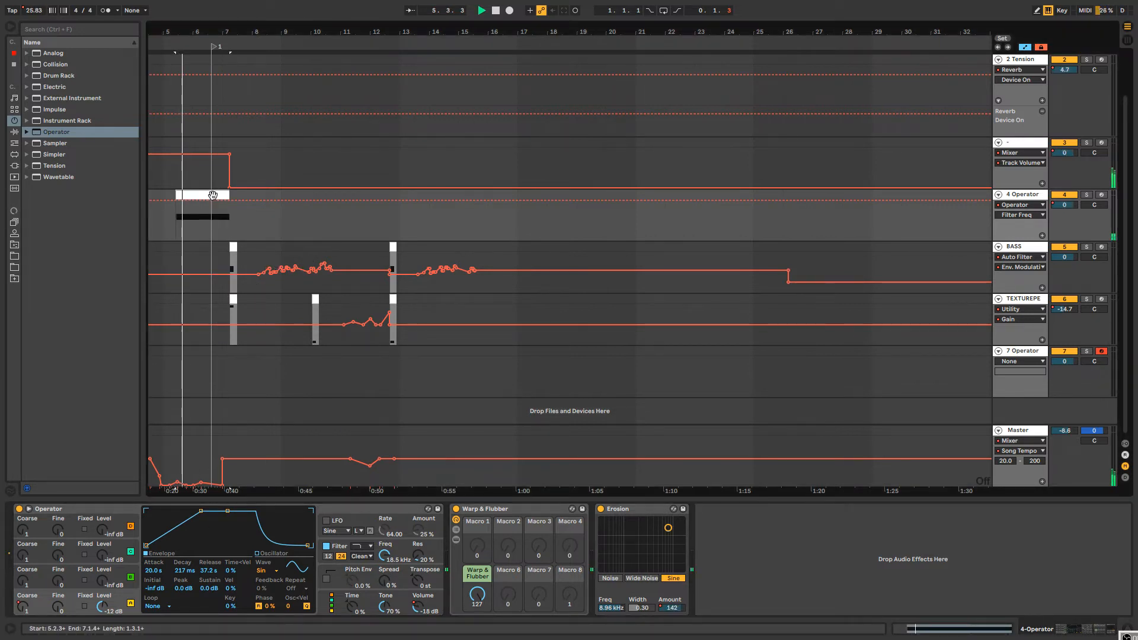
pyautogui.click(1023, 351)
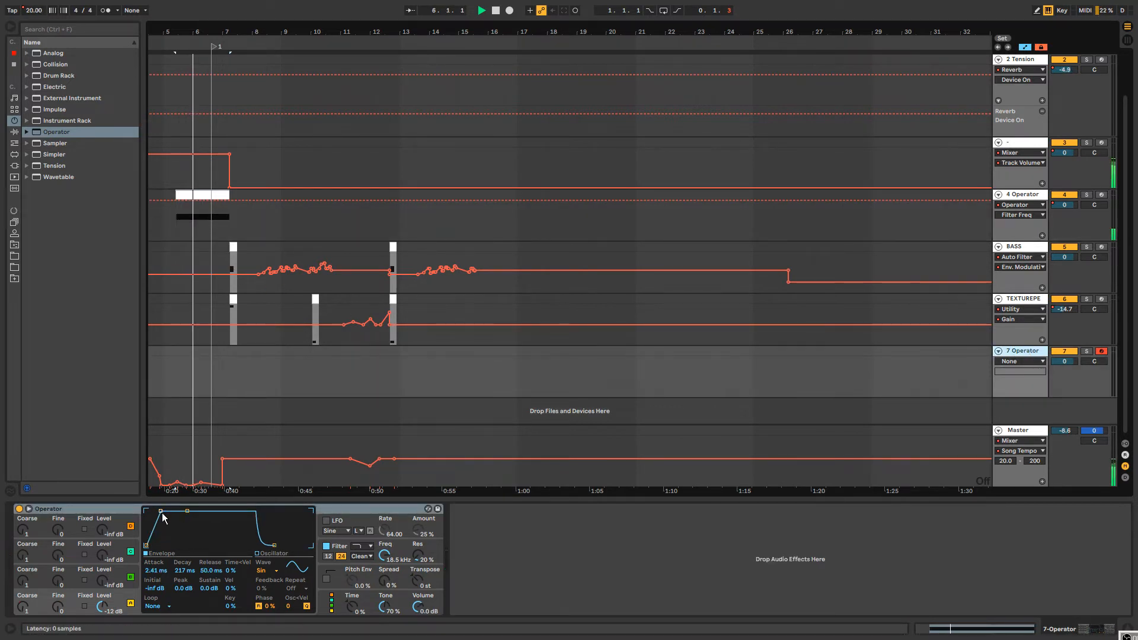
pyautogui.moveTo(160, 511); pyautogui.dragTo(161, 511)
pyautogui.click(274, 569)
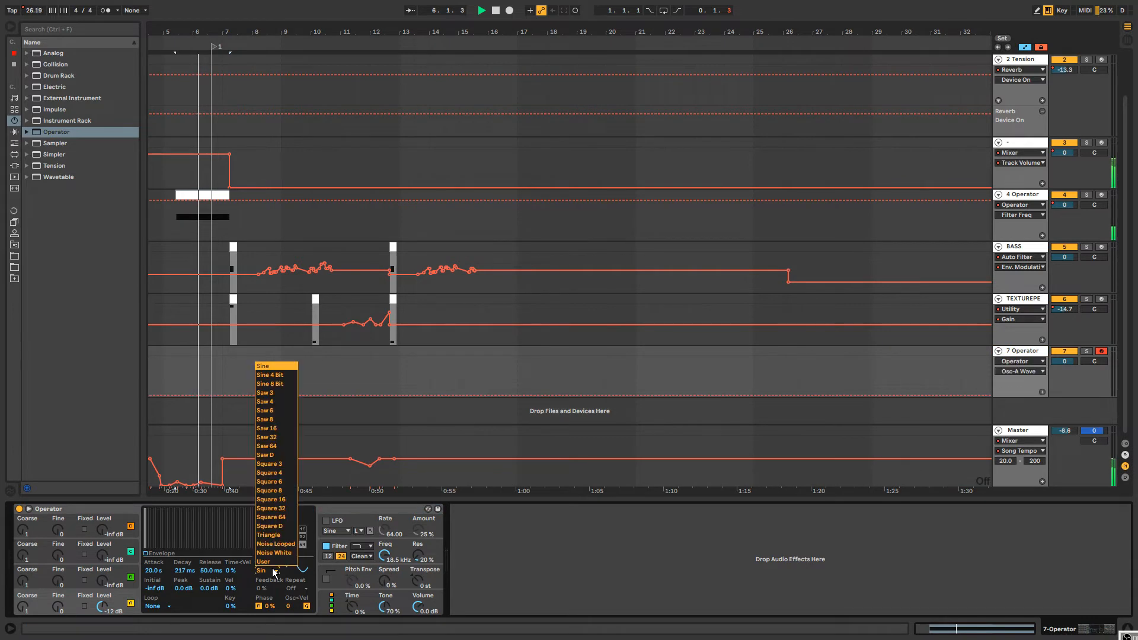
# Set oscillator A's waveform to Noise White and create an empty MIDI clip on the 7 Operator track from about 14.2 to 16.3.
pyautogui.click(272, 558)
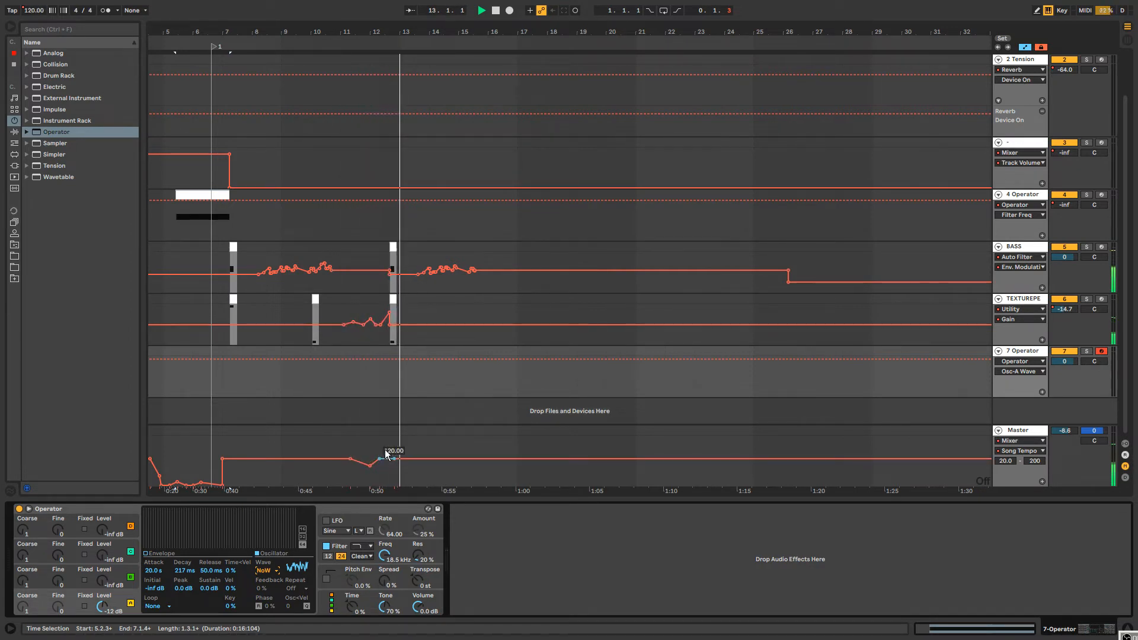
pyautogui.moveTo(436, 354); pyautogui.dragTo(509, 353)
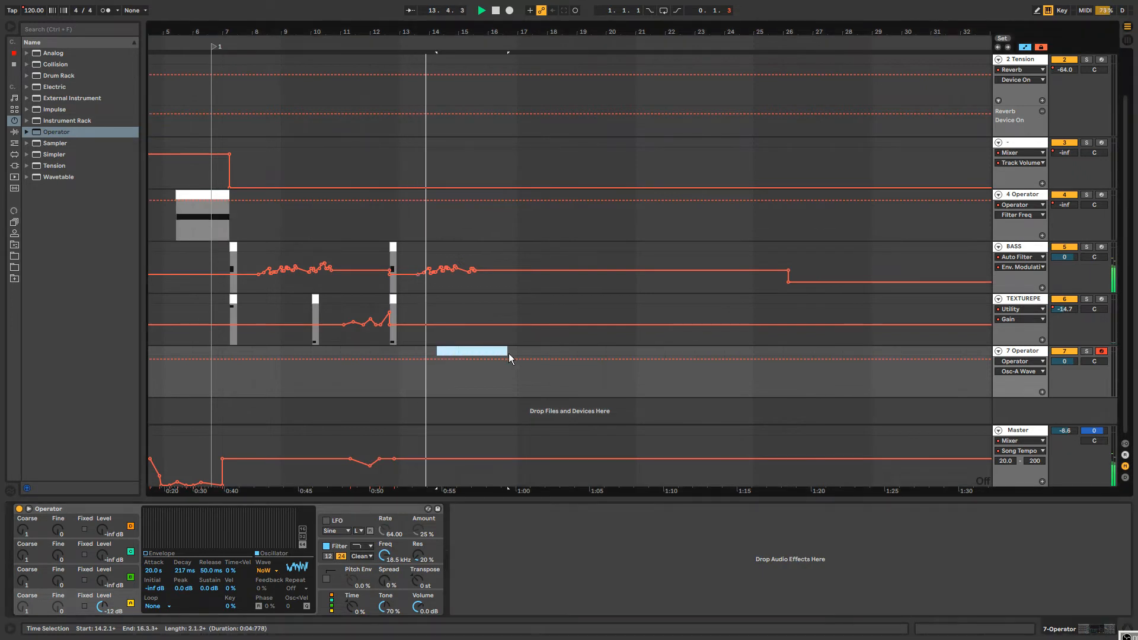
pyautogui.hotkey('ctrl', 'shift', 'm')
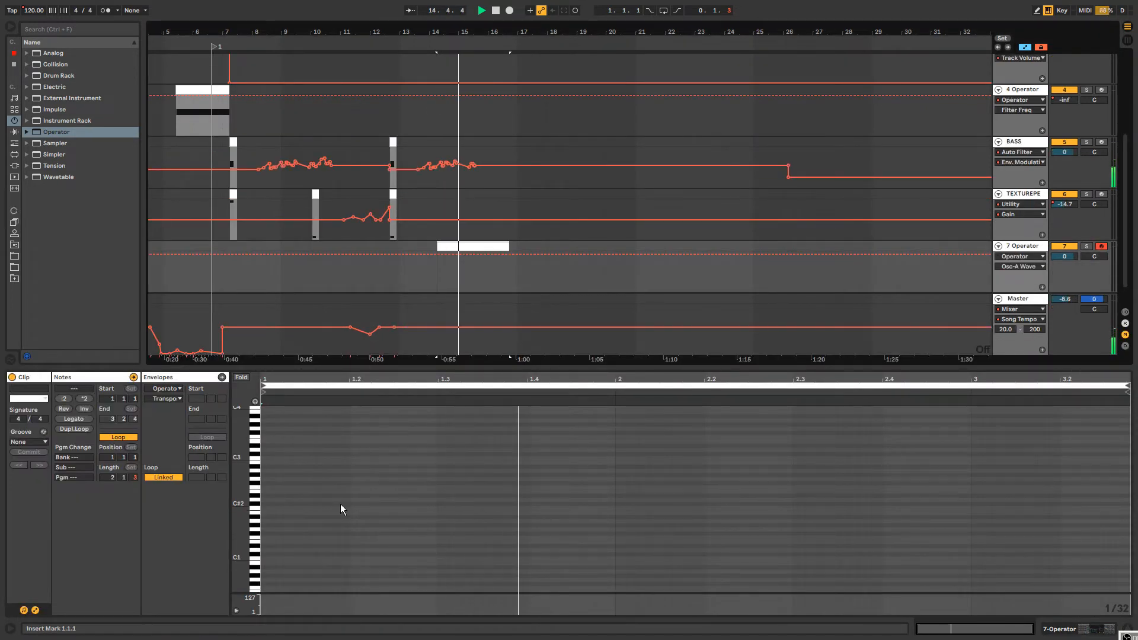
# Add a C1 note spanning the whole new clip and stop playback.
pyautogui.doubleClick(271, 557)
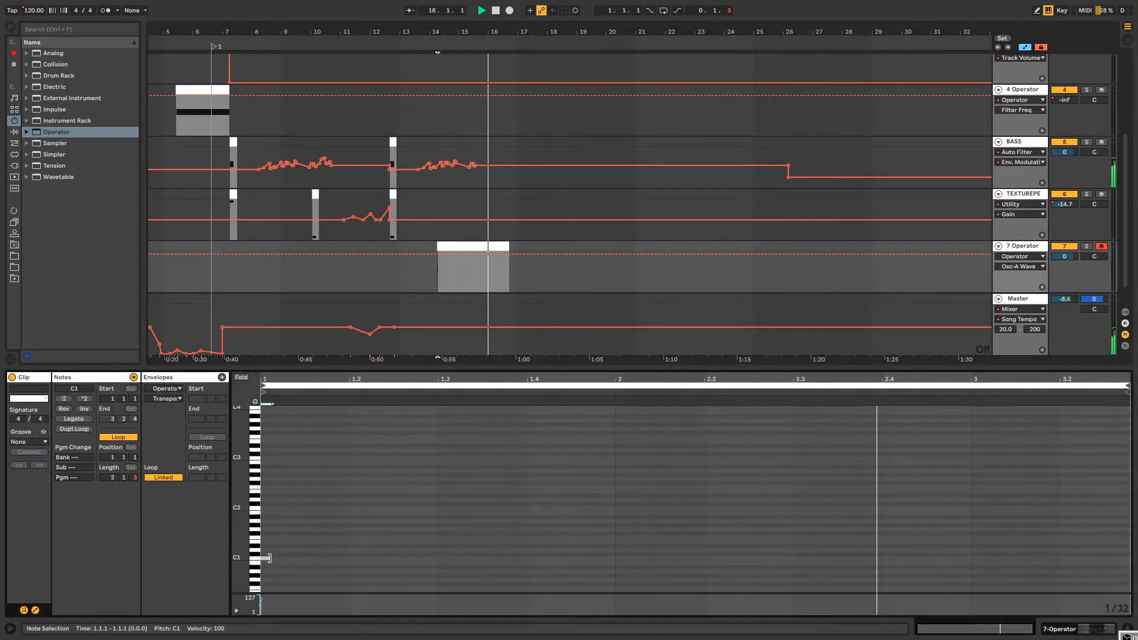
pyautogui.moveTo(377, 560); pyautogui.dragTo(1132, 584)
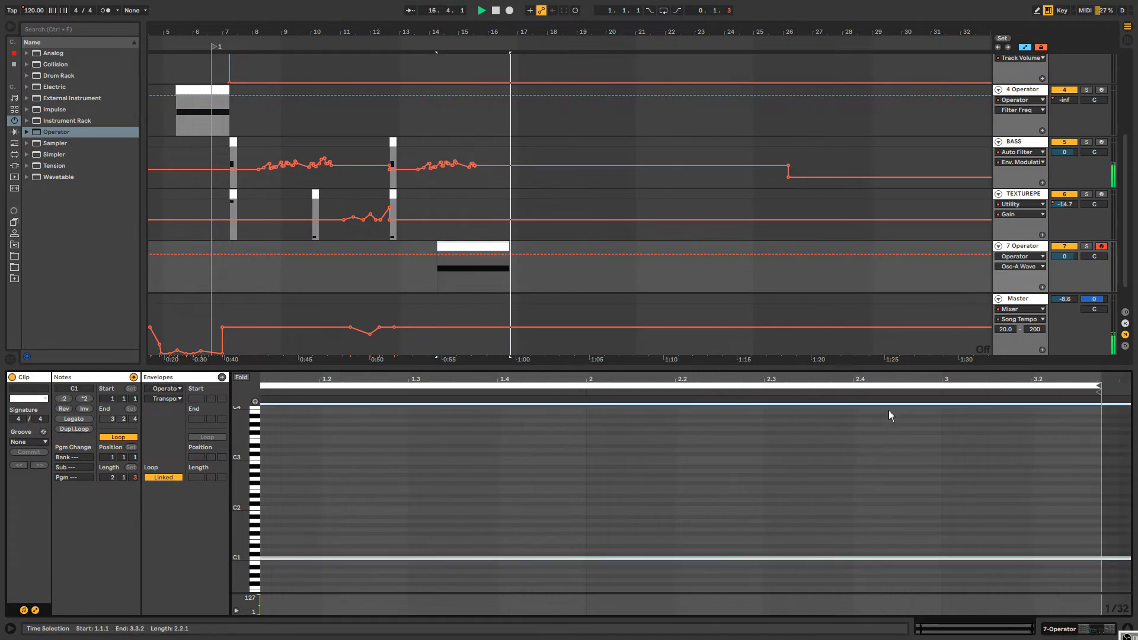
pyautogui.doubleClick(1015, 246)
pyautogui.press('space')
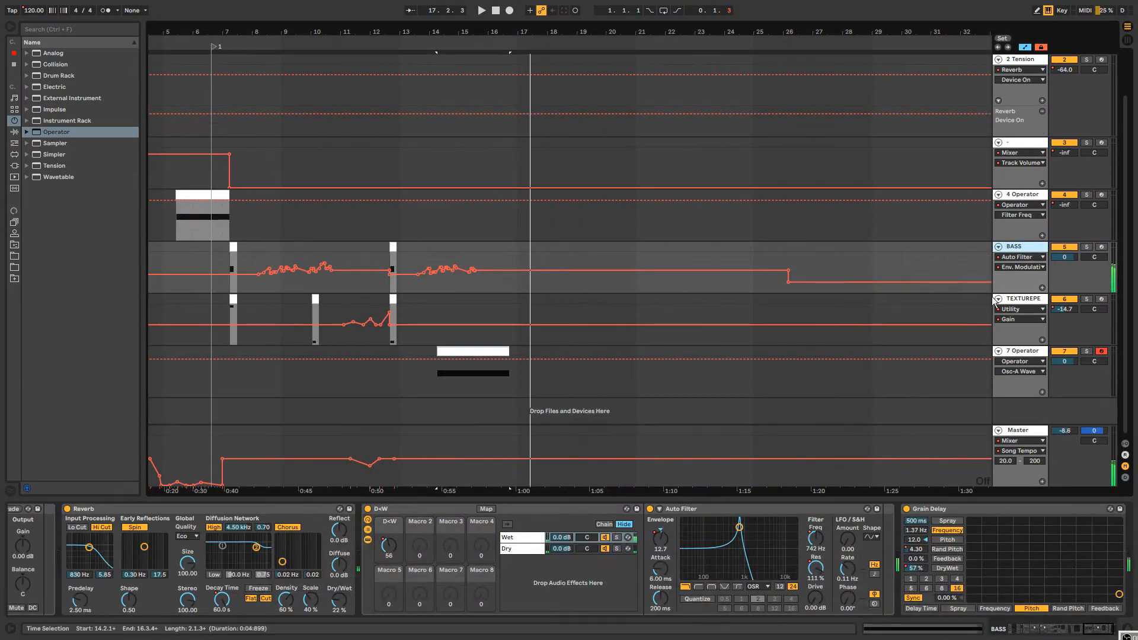
pyautogui.click(1038, 356)
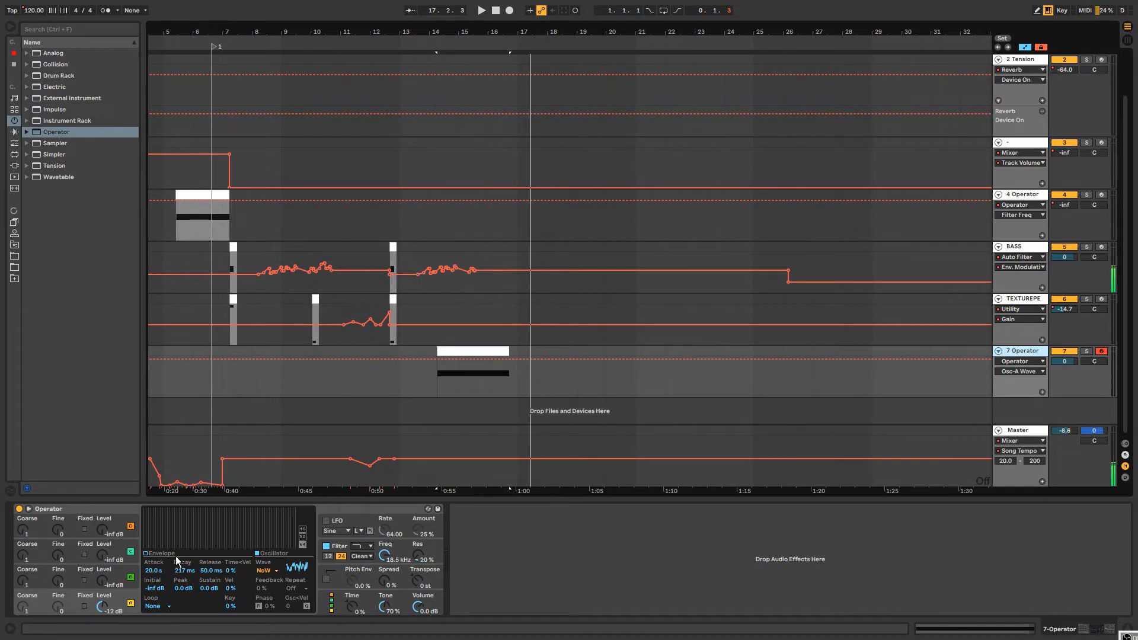
pyautogui.click(1036, 247)
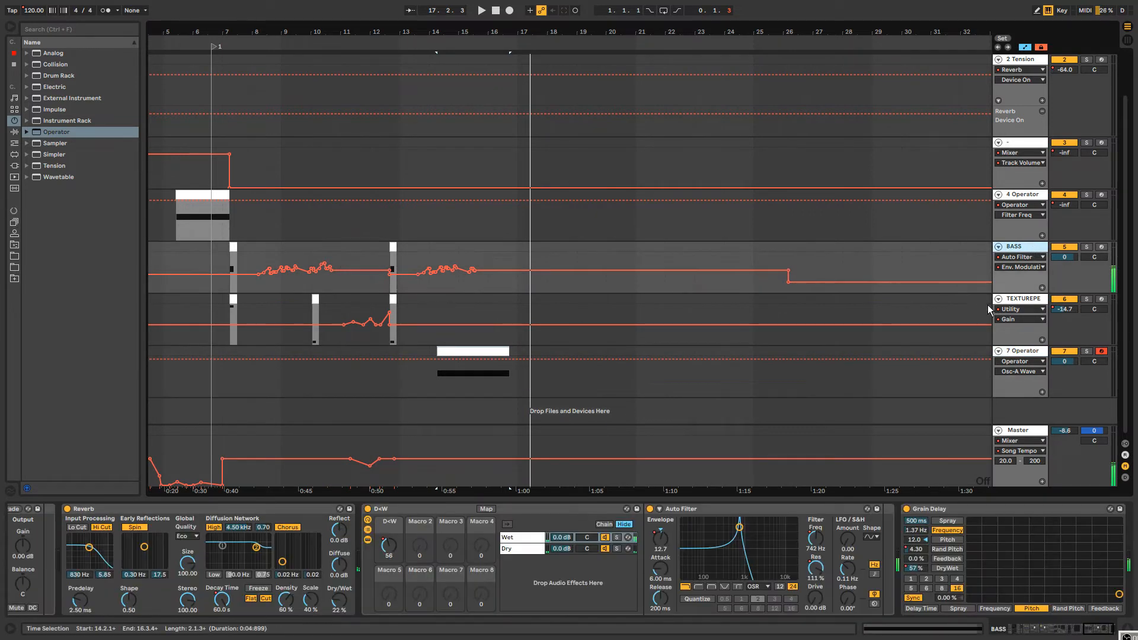
pyautogui.click(1015, 352)
pyautogui.hotkey('ctrl', 'z')
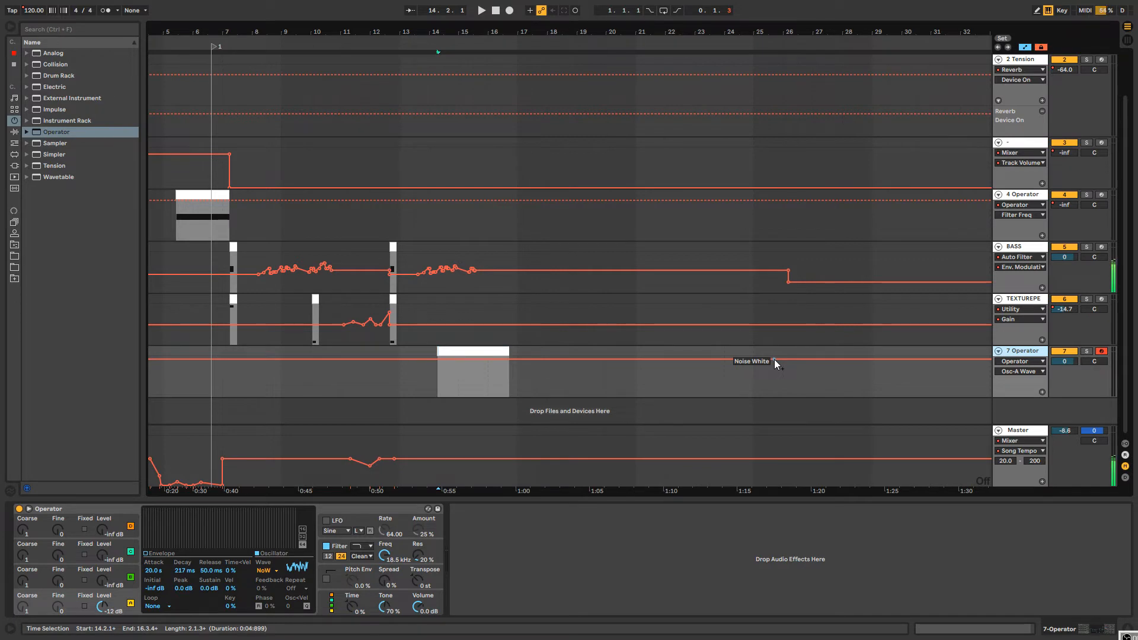
pyautogui.hotkey('ctrl', 'y')
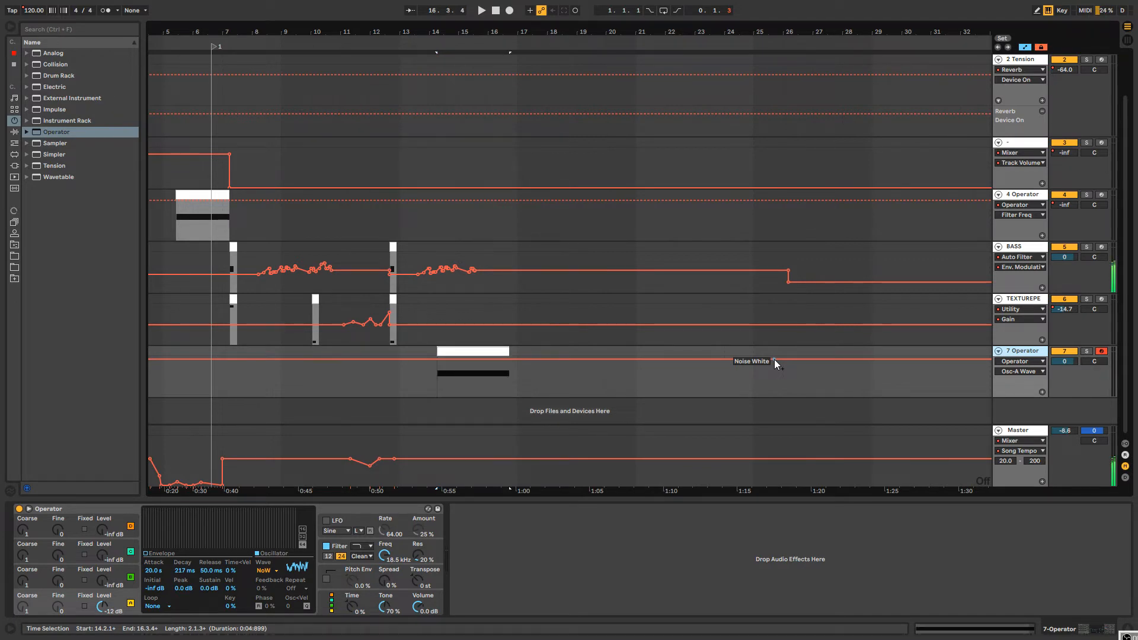
pyautogui.doubleClick(468, 352)
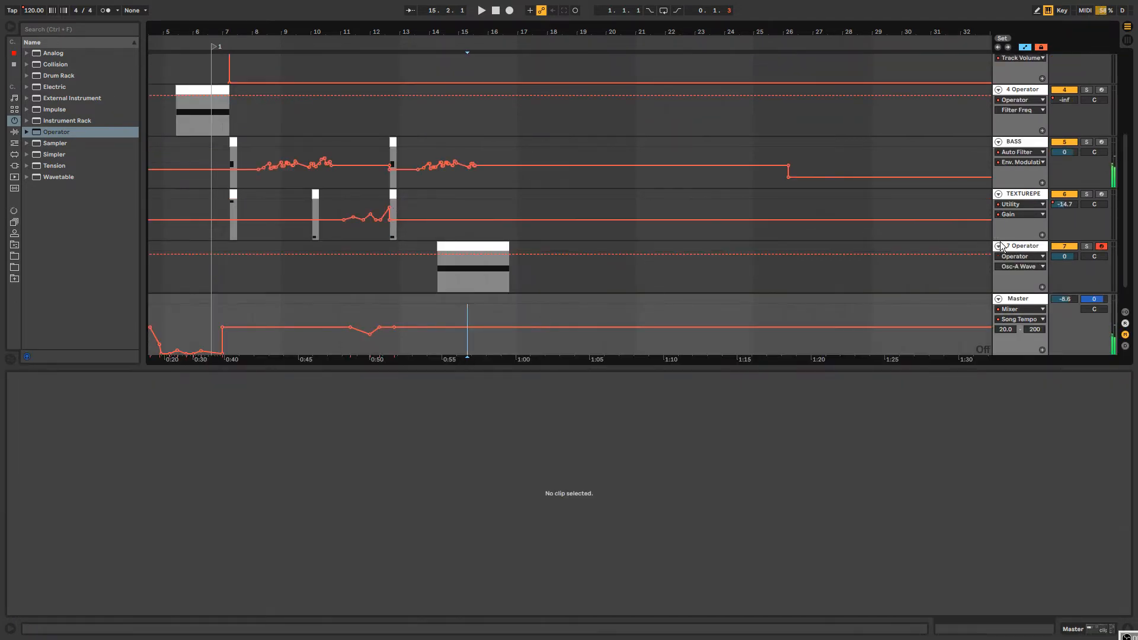
pyautogui.doubleClick(1021, 143)
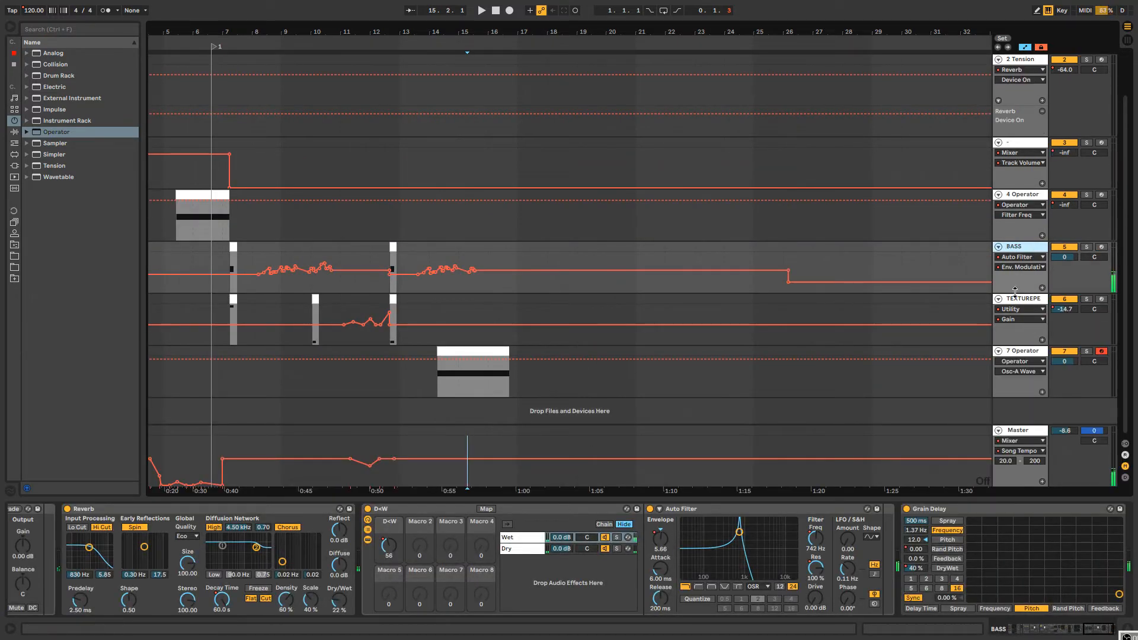
# On the 7 Operator track, set oscillator A's envelope release to 8.97 s and lower the instrument's volume to -27 dB during playback.
pyautogui.click(1014, 354)
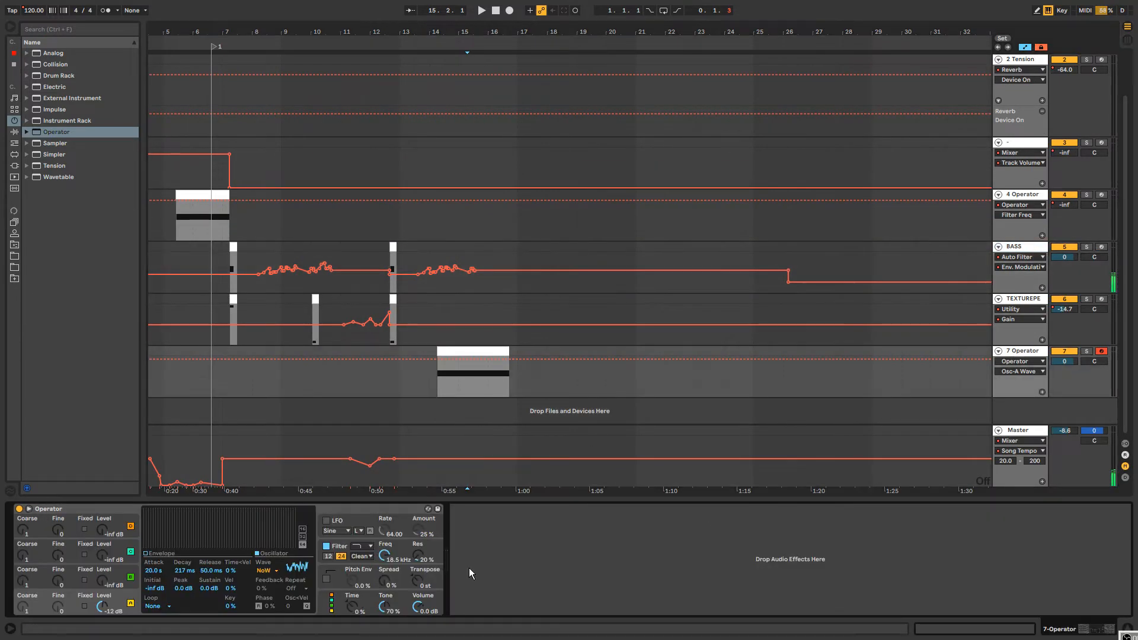
pyautogui.click(155, 554)
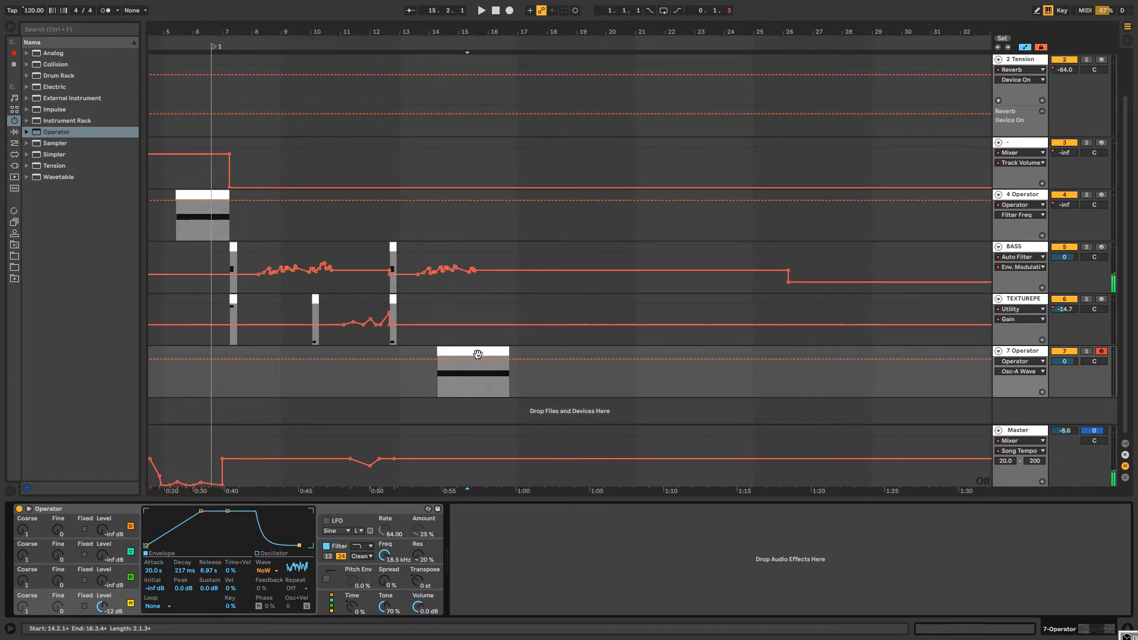
pyautogui.press('space')
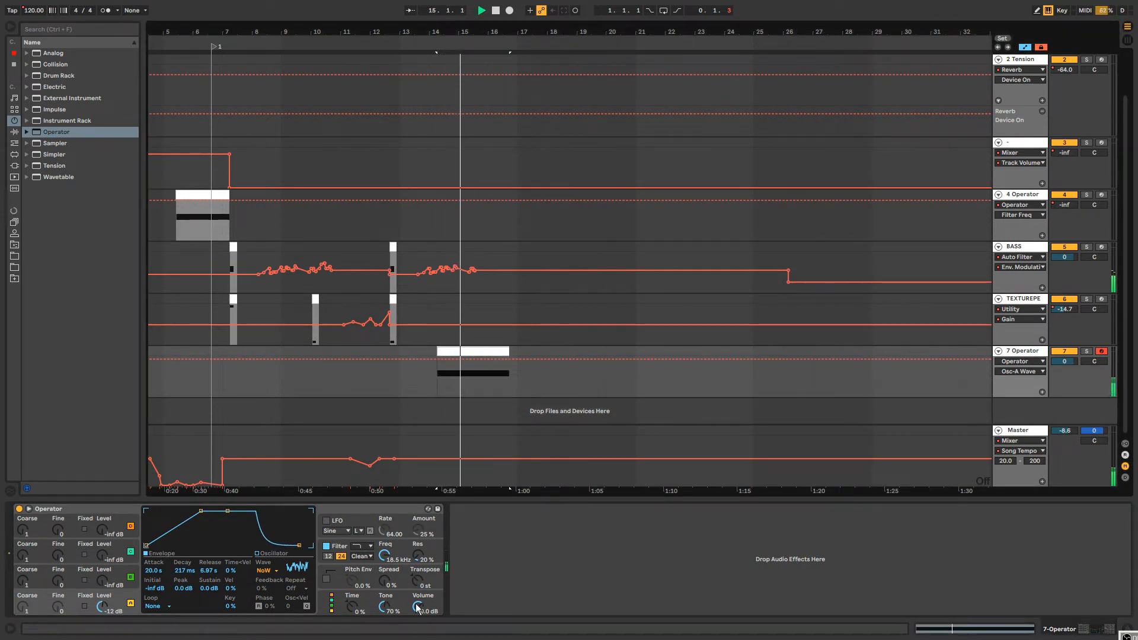
pyautogui.moveTo(417, 608); pyautogui.dragTo(417, 629)
pyautogui.press('space')
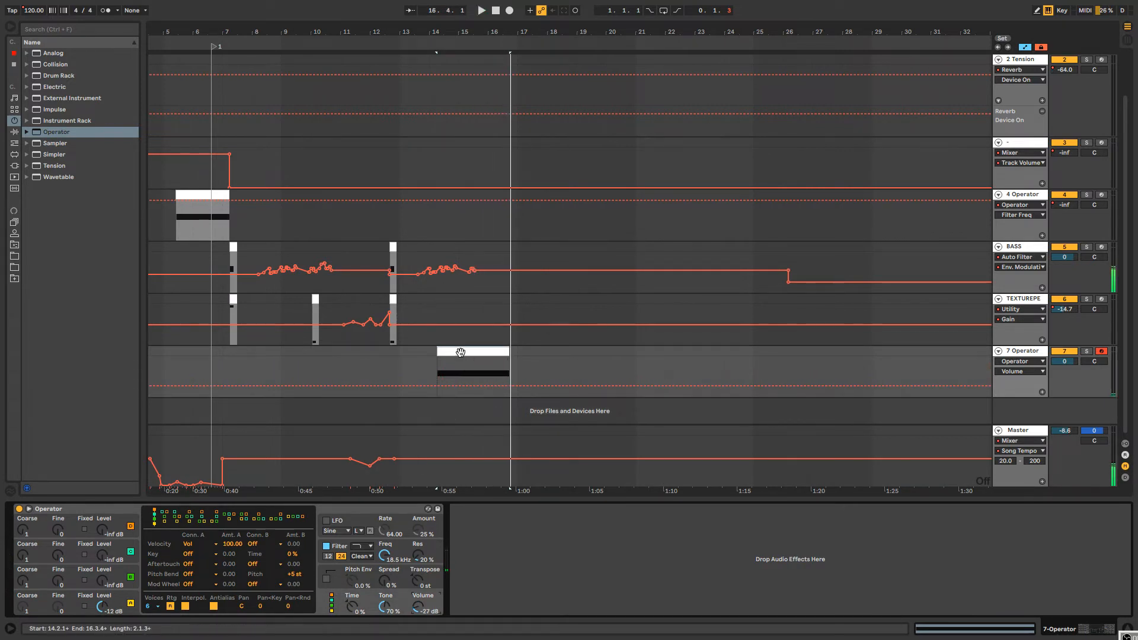
# Automate Operator's volume to fall from -12 dB to -29 dB across the 7 Operator clip.
pyautogui.doubleClick(414, 606)
pyautogui.moveTo(458, 377); pyautogui.dragTo(495, 389)
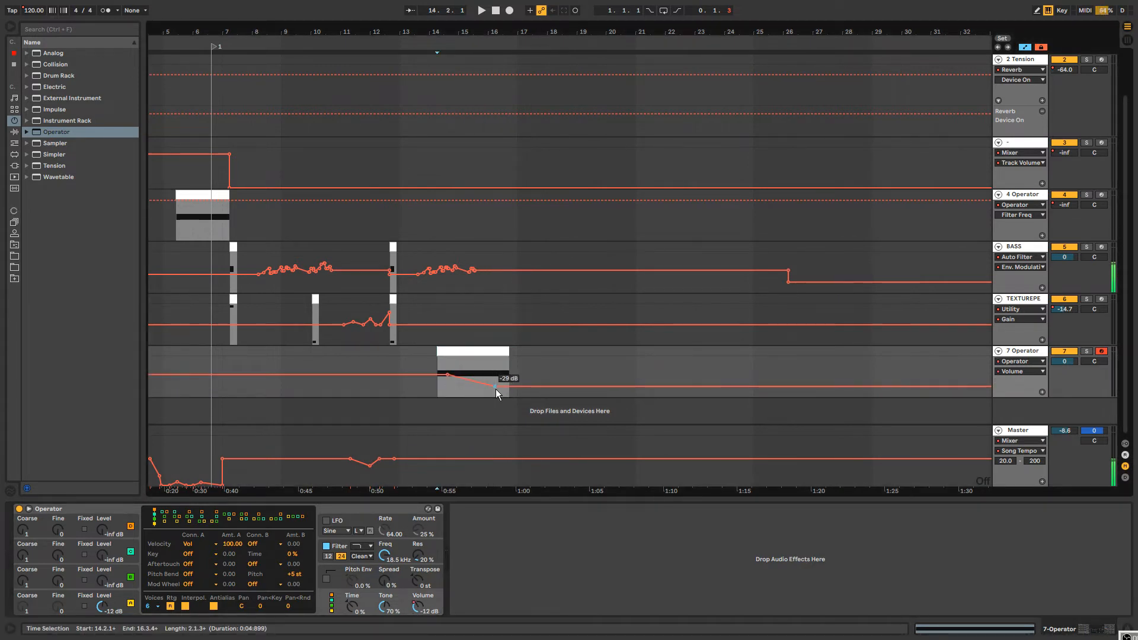
# Play from the last clip on the texture track and add an Auto Pan effect to the 7 Operator track.
pyautogui.click(393, 295)
pyautogui.press('space')
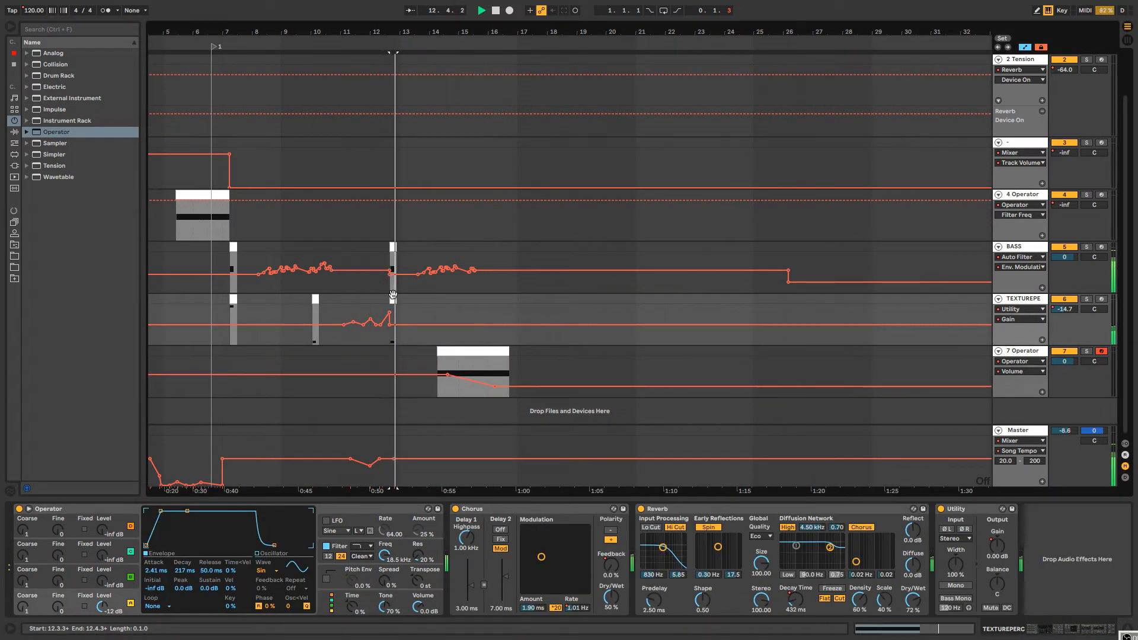
pyautogui.click(14, 131)
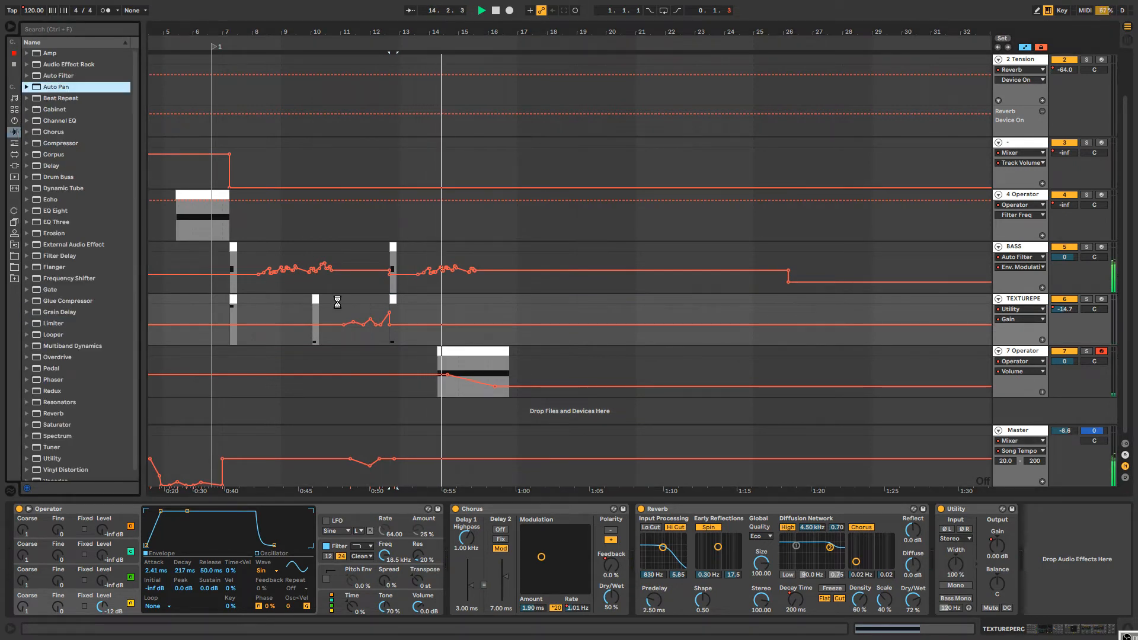
pyautogui.moveTo(1050, 509); pyautogui.dragTo(666, 359)
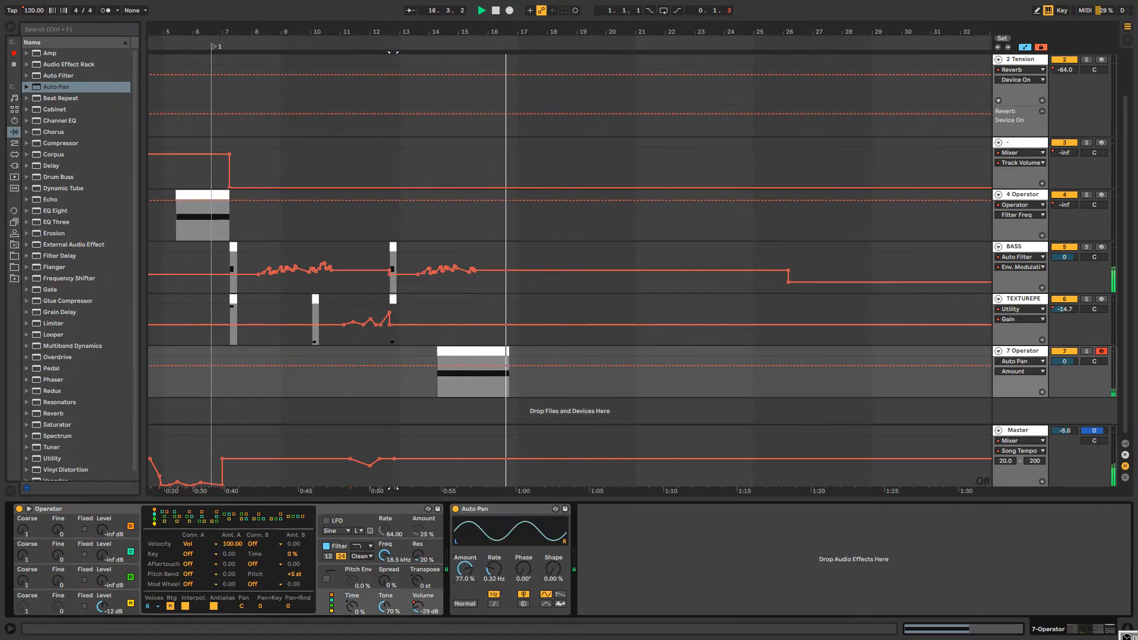
# Configure Auto Pan with the random waveform, 0% width, a 90 Hz rate and 100% amount.
pyautogui.click(561, 604)
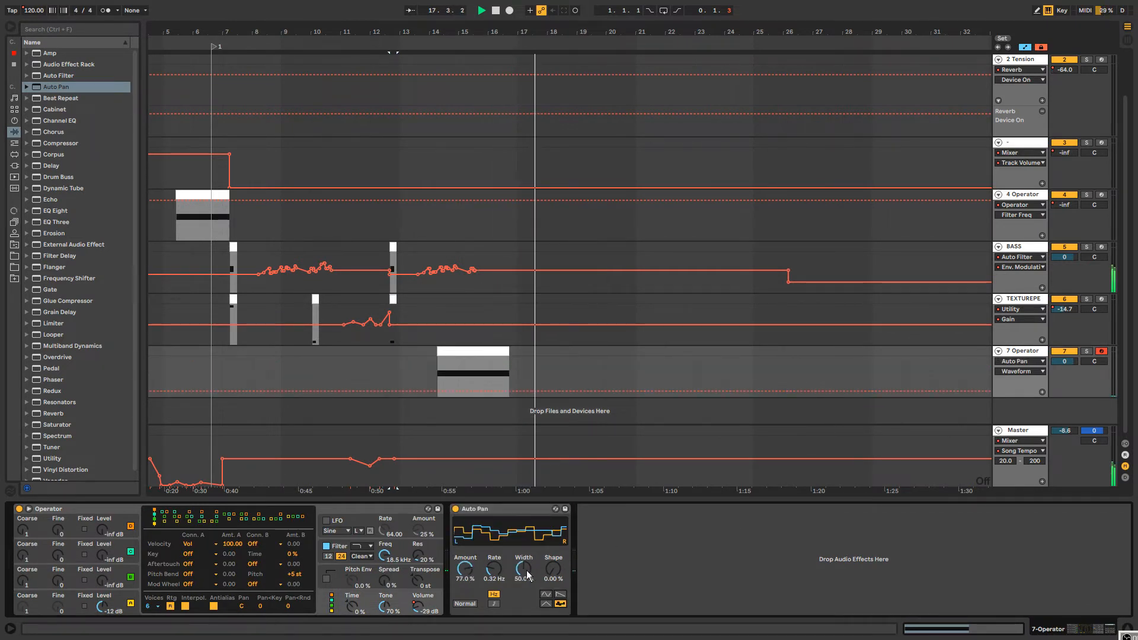
pyautogui.click(518, 570)
pyautogui.moveTo(495, 570); pyautogui.dragTo(495, 481)
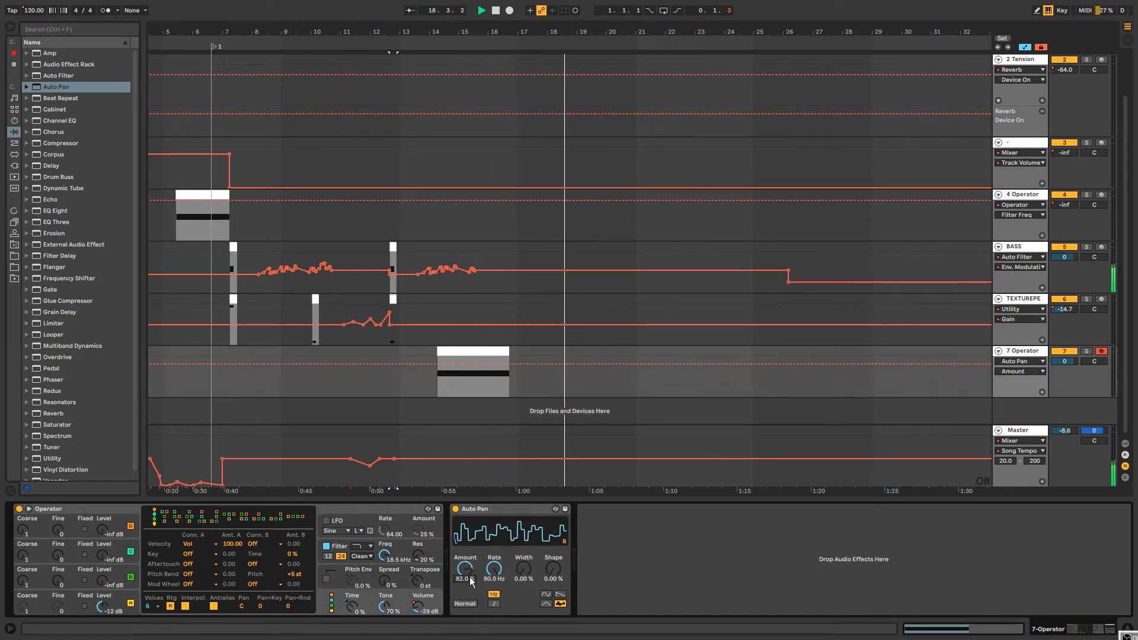
pyautogui.moveTo(464, 575); pyautogui.dragTo(464, 546)
# Extend Operator's volume automation with a rise from -29 dB past the clip's end to a peak near bar 21, and audition from the clip's start.
pyautogui.click(419, 610)
pyautogui.click(542, 388)
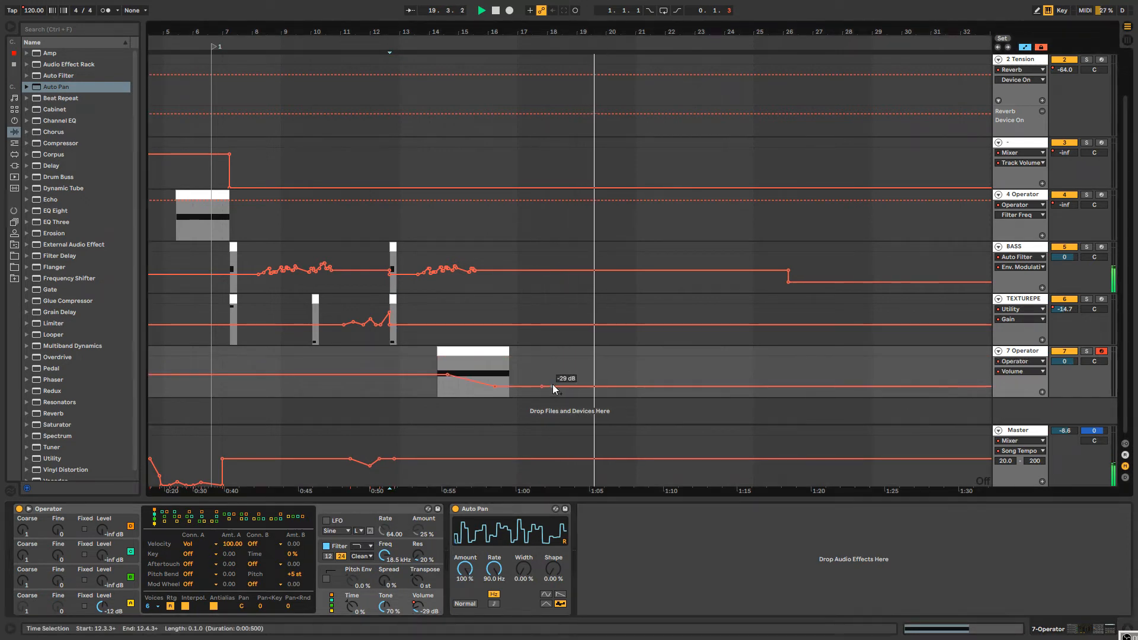
pyautogui.moveTo(553, 384); pyautogui.dragTo(633, 362)
pyautogui.press('space')
pyautogui.click(467, 352)
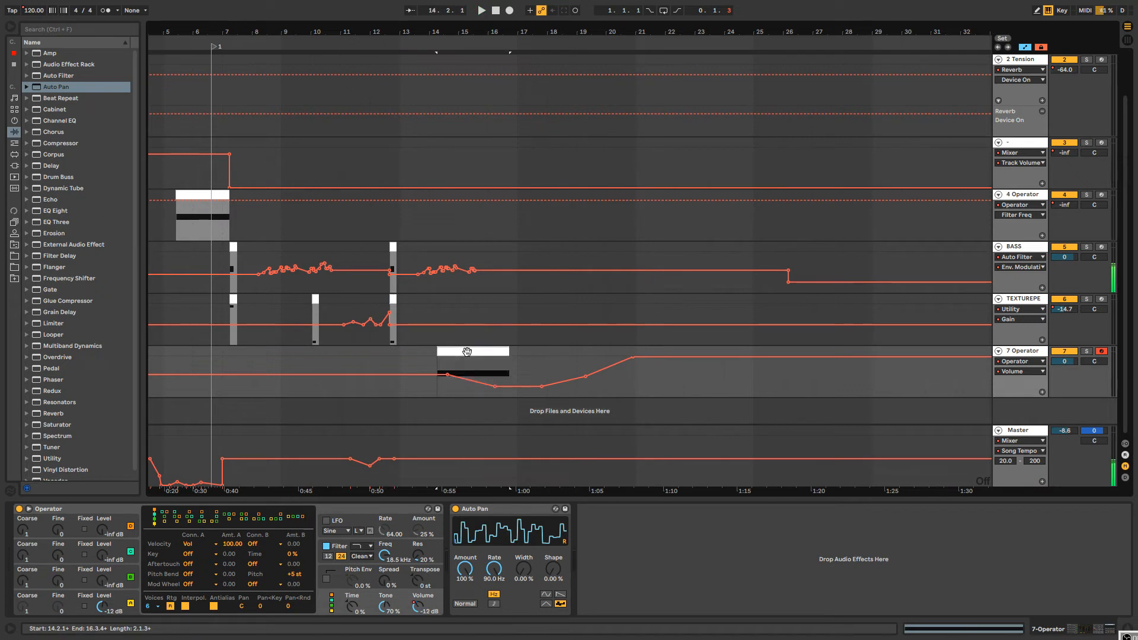
pyautogui.press('space')
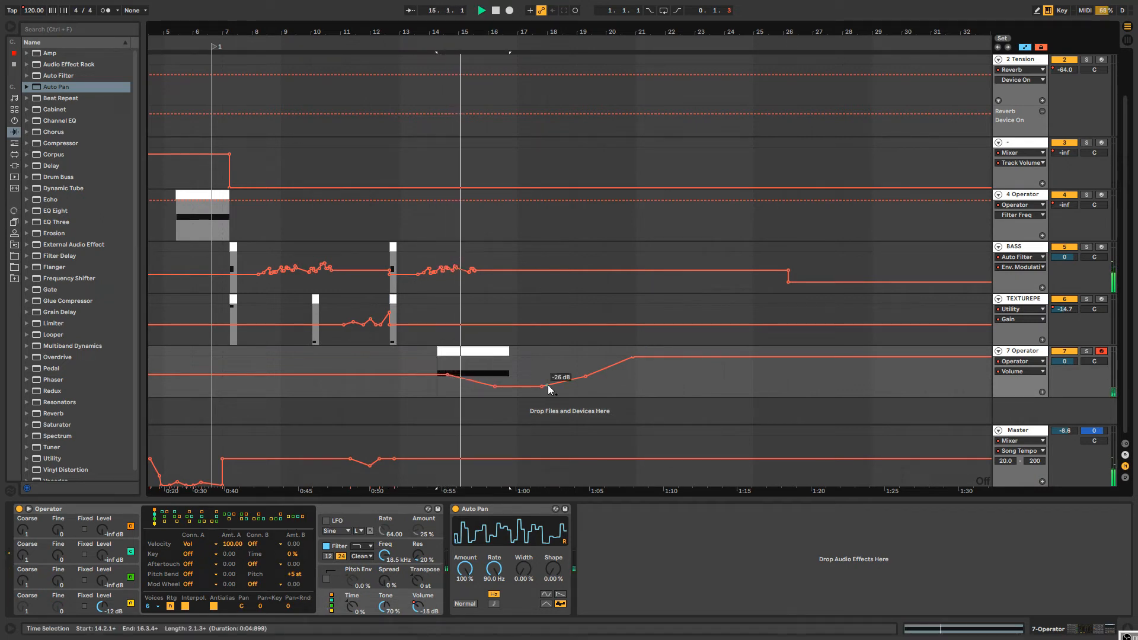
# Lengthen the 7 Operator clip to about bar 22 and make its C1 one continuous note over the full clip.
pyautogui.moveTo(517, 354); pyautogui.dragTo(670, 351)
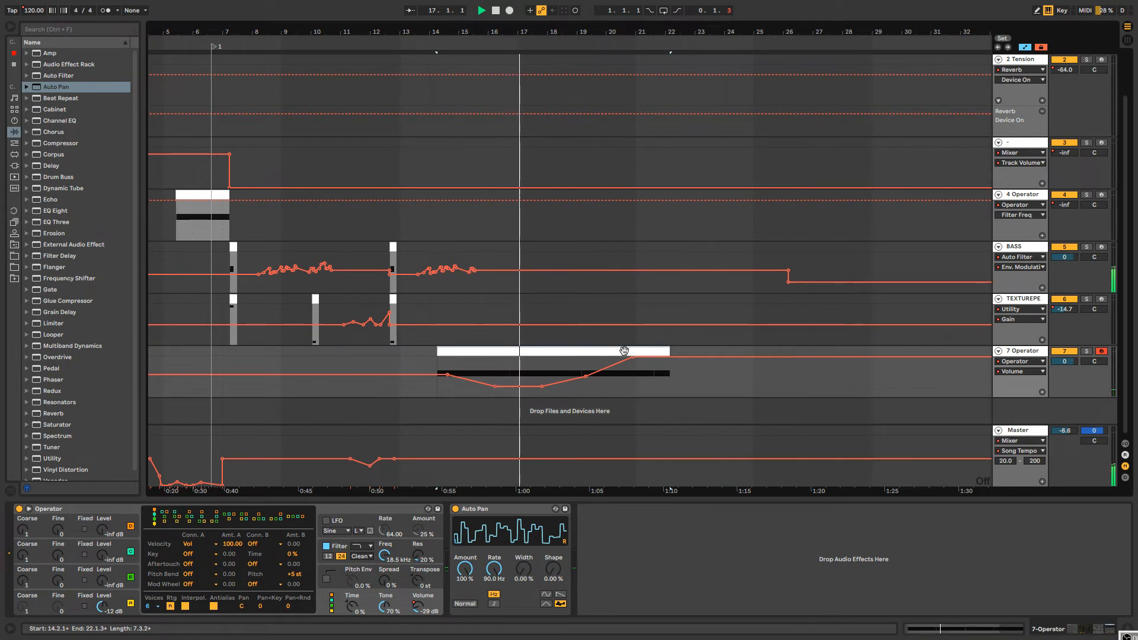
pyautogui.doubleClick(563, 350)
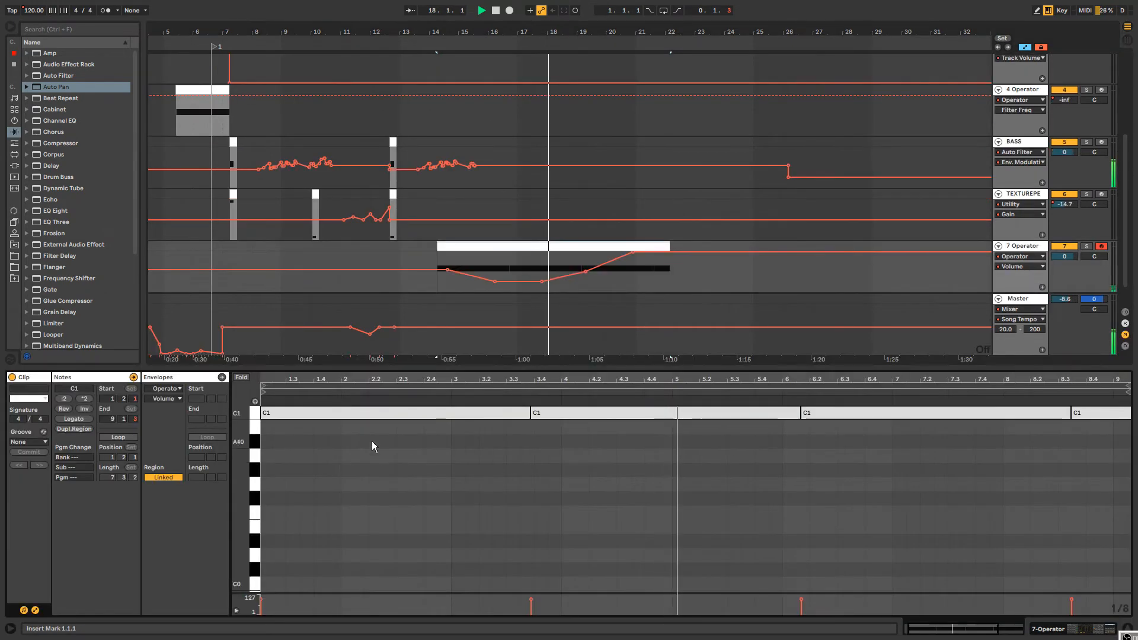
pyautogui.moveTo(530, 410); pyautogui.dragTo(1121, 413)
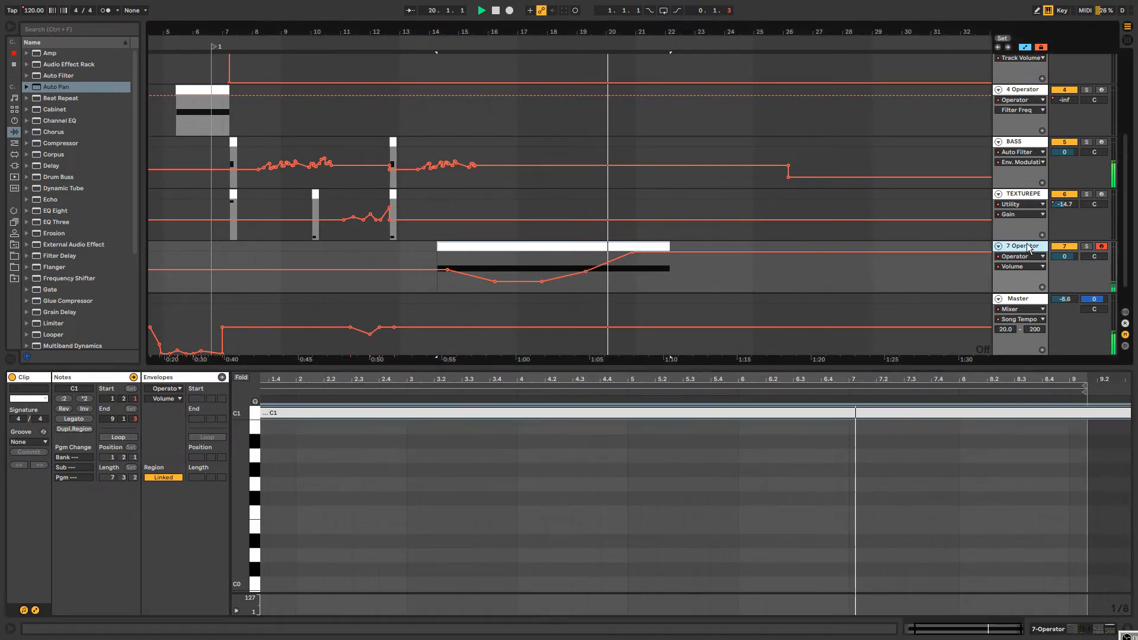
pyautogui.moveTo(579, 369); pyautogui.dragTo(570, 490)
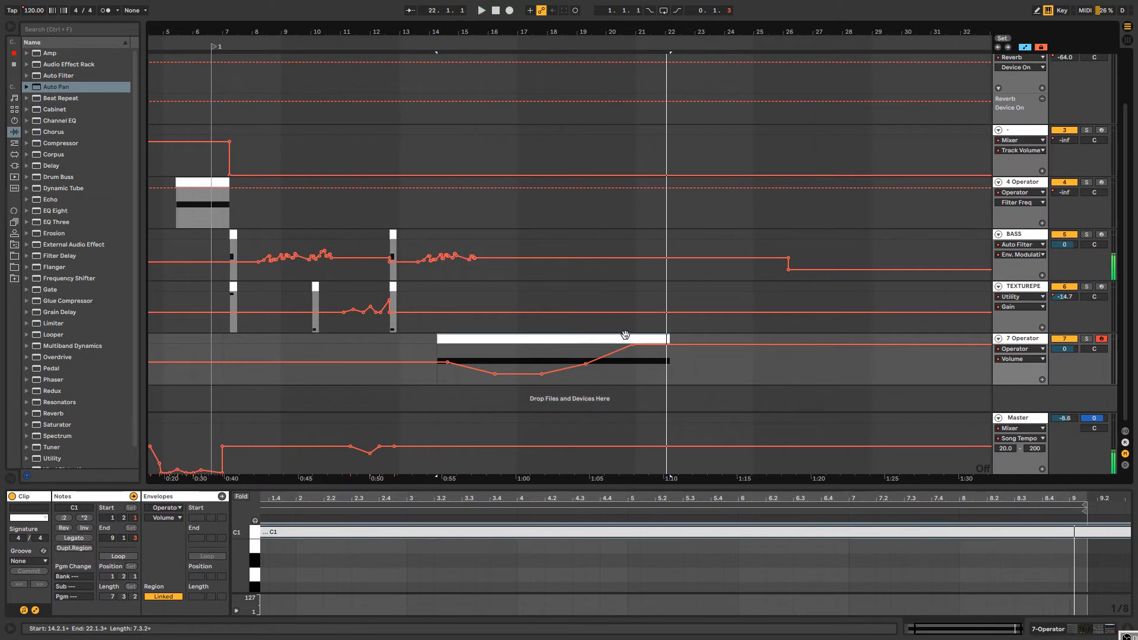
# Extend the 7 Operator clip to bar 31 and stretch its C1 note to the new clip end.
pyautogui.moveTo(670, 339); pyautogui.dragTo(931, 335)
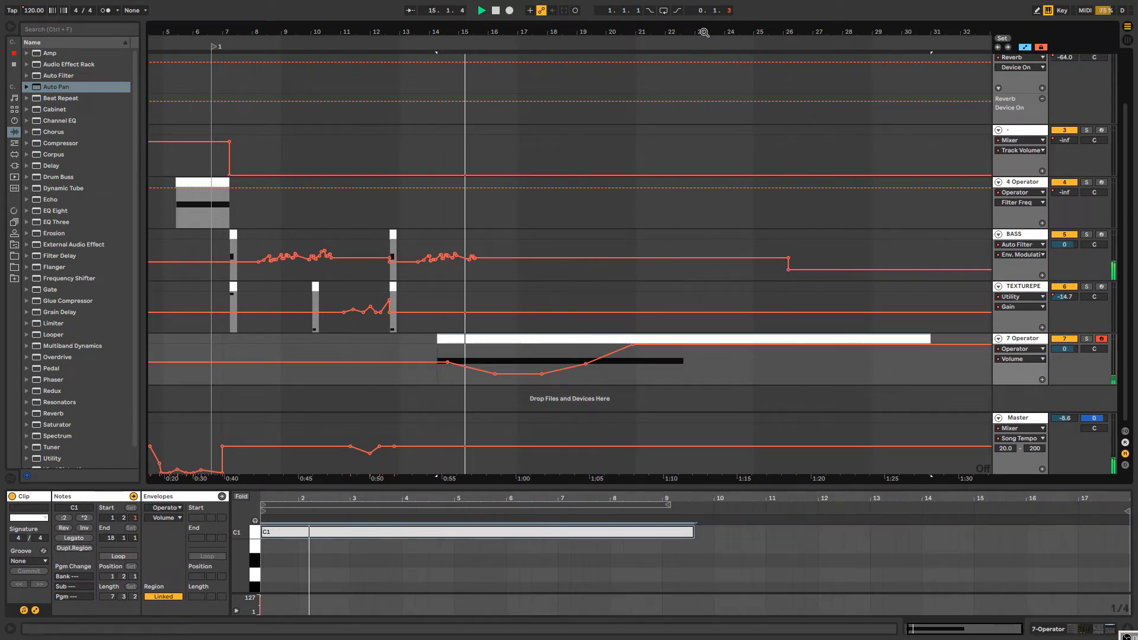
pyautogui.moveTo(703, 32); pyautogui.dragTo(507, 18)
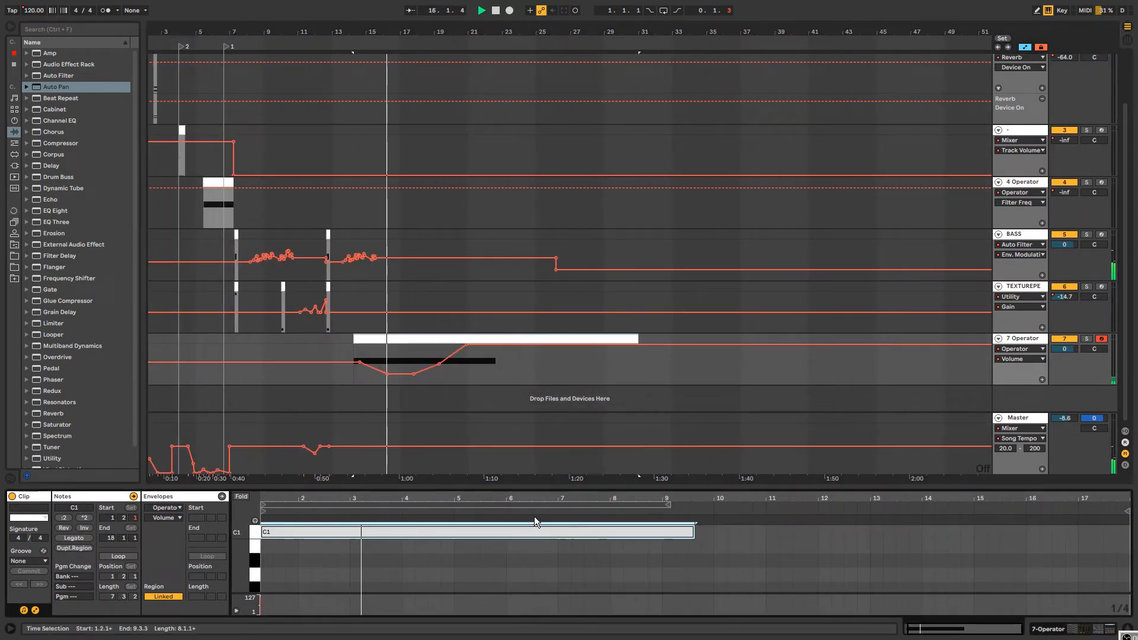
pyautogui.moveTo(693, 532); pyautogui.dragTo(1126, 554)
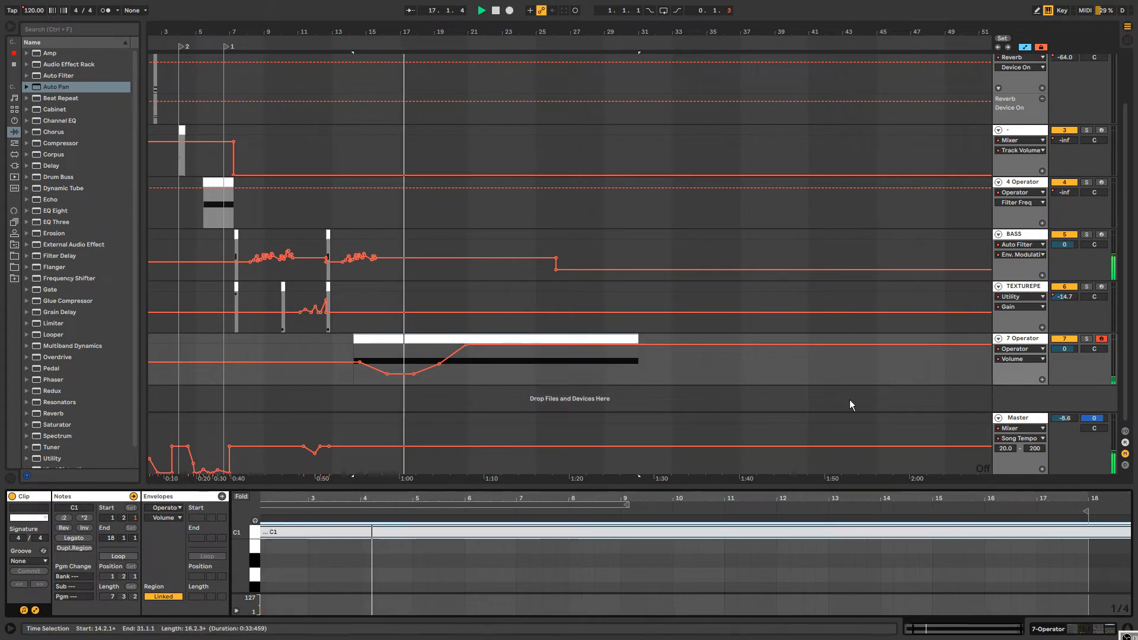
# Drop Operator's volume automation sharply to -28 dB right after the peak near bar 21 and stop playback.
pyautogui.click(1027, 340)
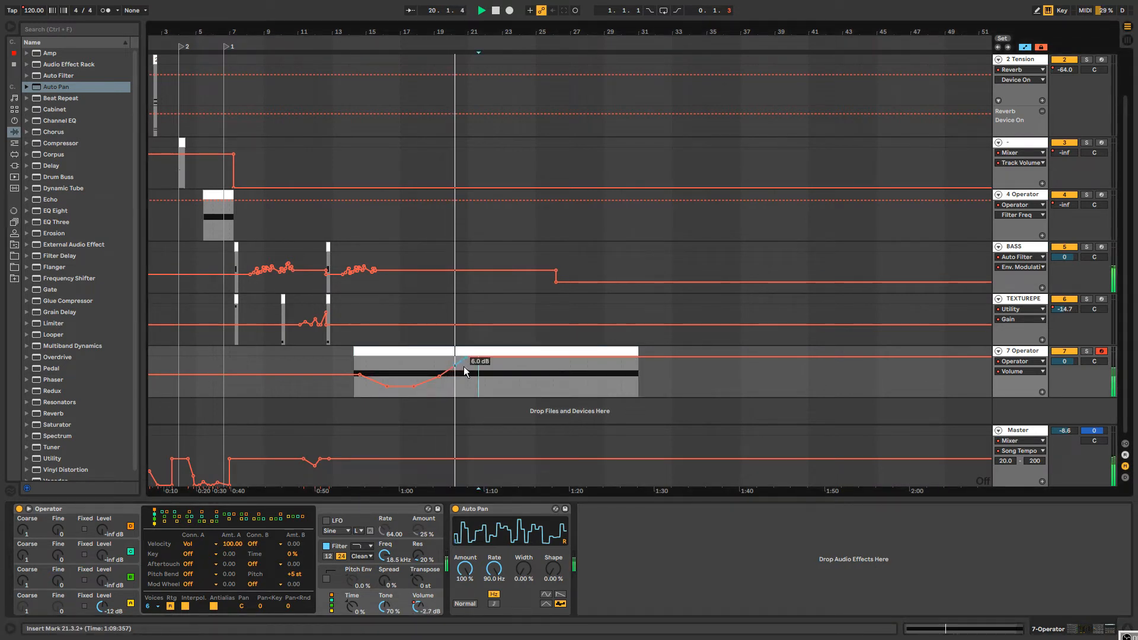
pyautogui.moveTo(478, 357); pyautogui.dragTo(467, 387)
pyautogui.press('space')
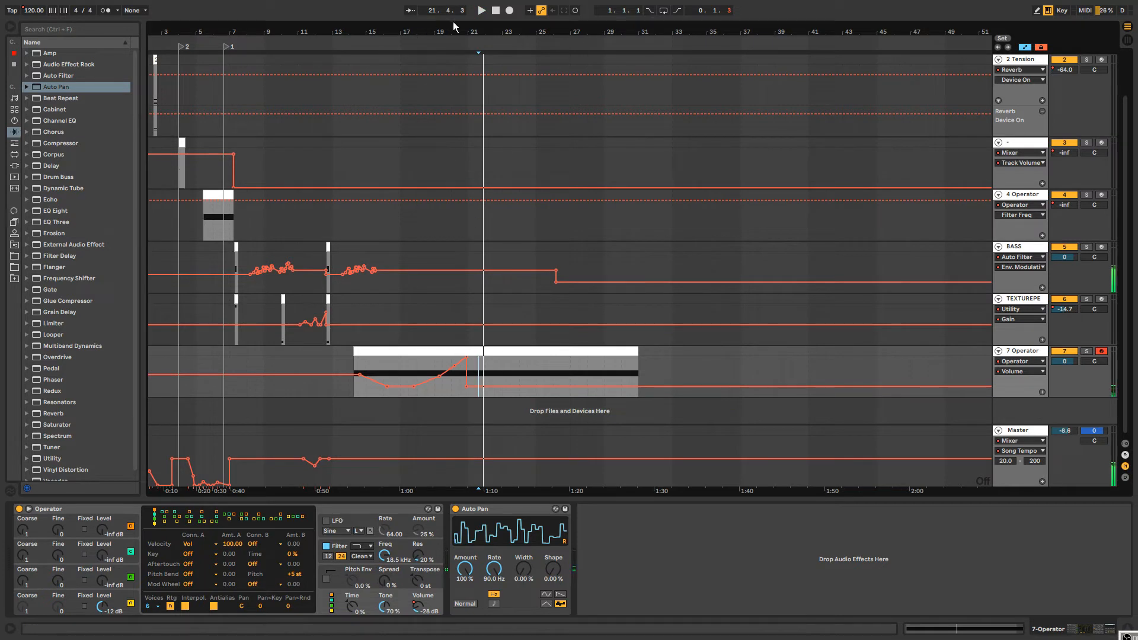
pyautogui.moveTo(469, 33); pyautogui.dragTo(468, 59)
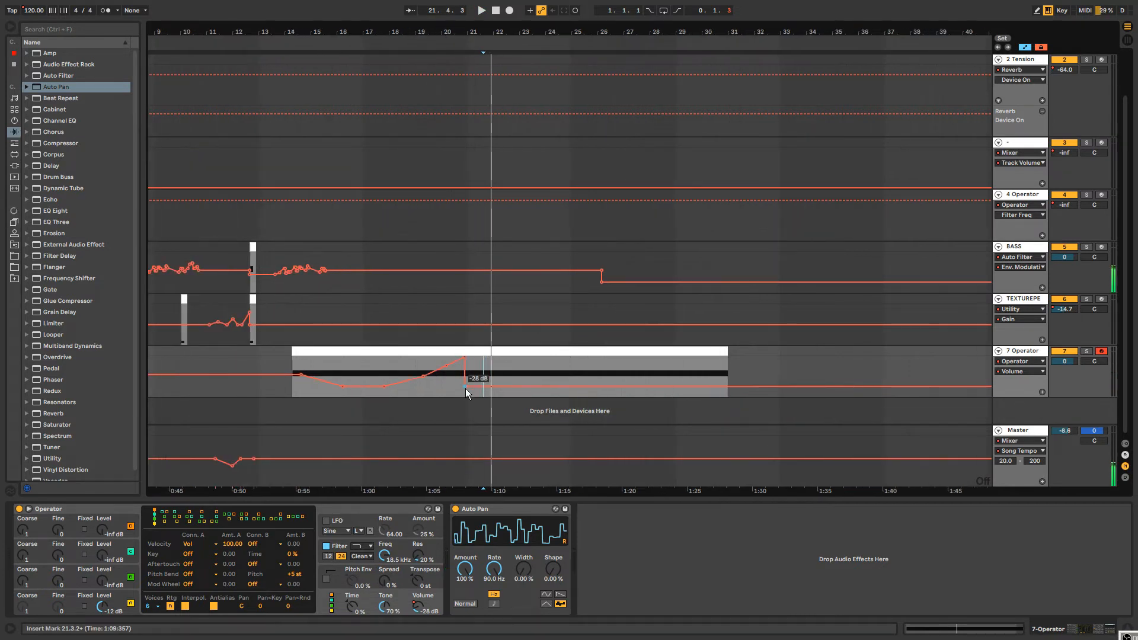
# Replace the volume drop near bar 21 on 7 Operator with an undulating curve that climbs to a 6.0 dB peak at bar 25.
pyautogui.moveTo(465, 388); pyautogui.dragTo(467, 357)
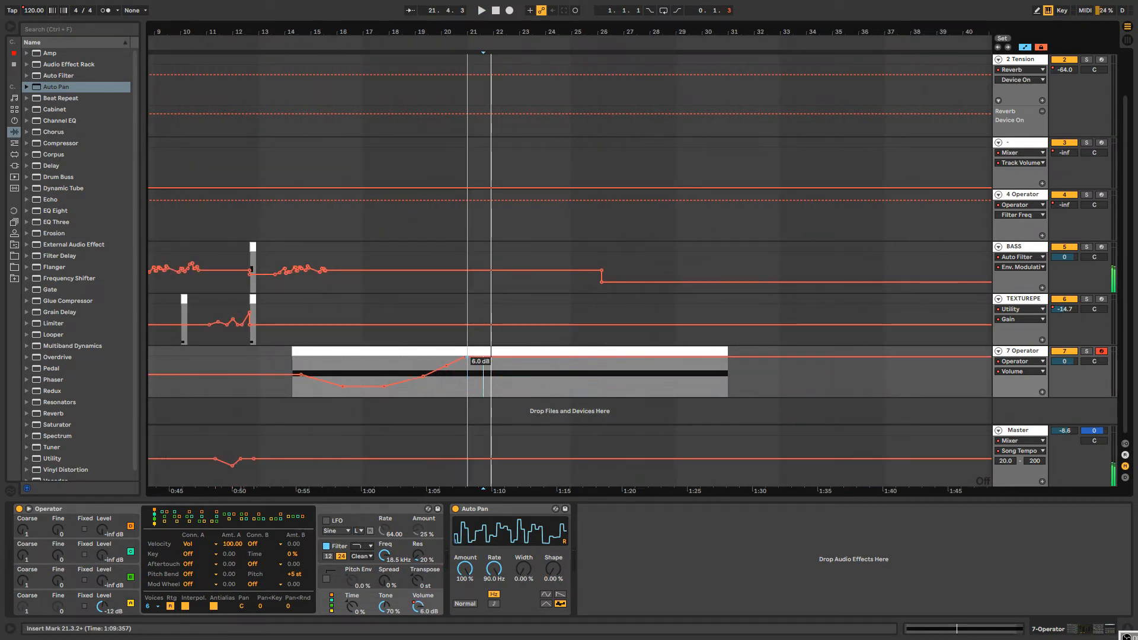
pyautogui.click(438, 348)
pyautogui.press('space')
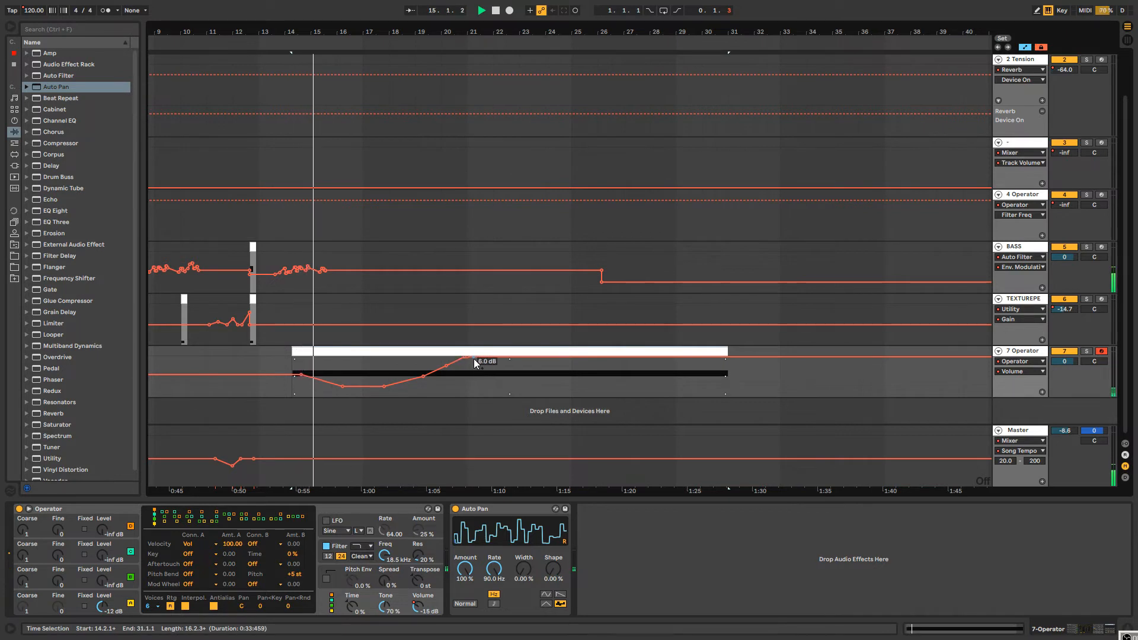
pyautogui.moveTo(480, 359); pyautogui.dragTo(495, 374)
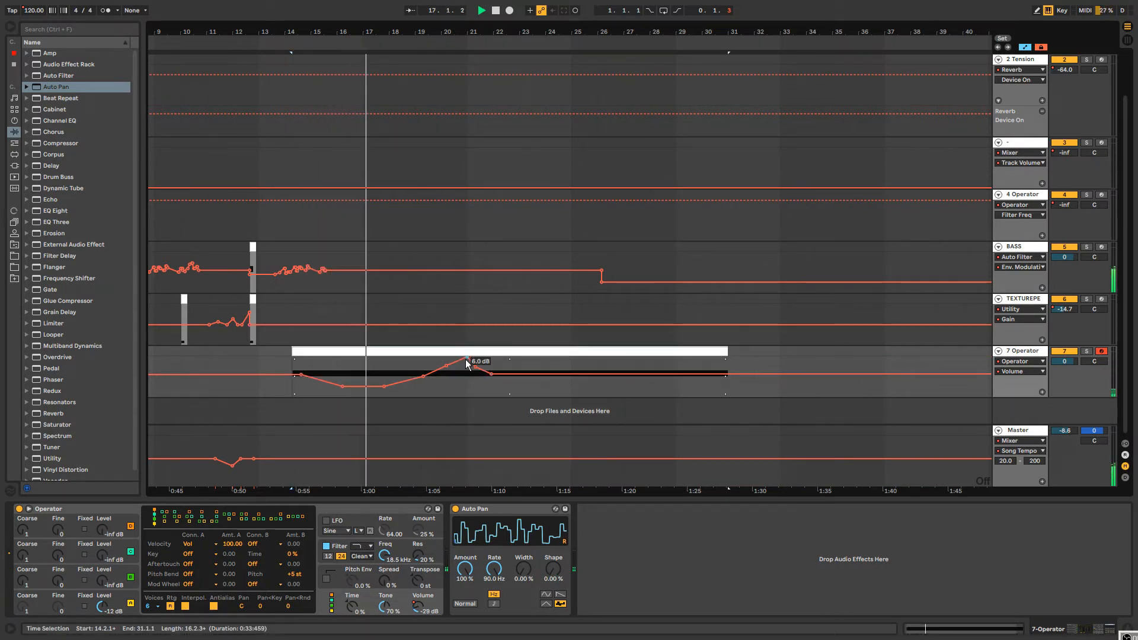
pyautogui.moveTo(466, 359)
pyautogui.mouseDown()
pyautogui.moveTo(457, 376)
pyautogui.moveTo(552, 384)
pyautogui.moveTo(573, 382)
pyautogui.moveTo(572, 358)
pyautogui.mouseUp()
pyautogui.click(553, 382)
# Drop Operator's volume automation to the bottom right after the bar 25 peak, and bend the rise leading into it.
pyautogui.press('b')
pyautogui.click(578, 391)
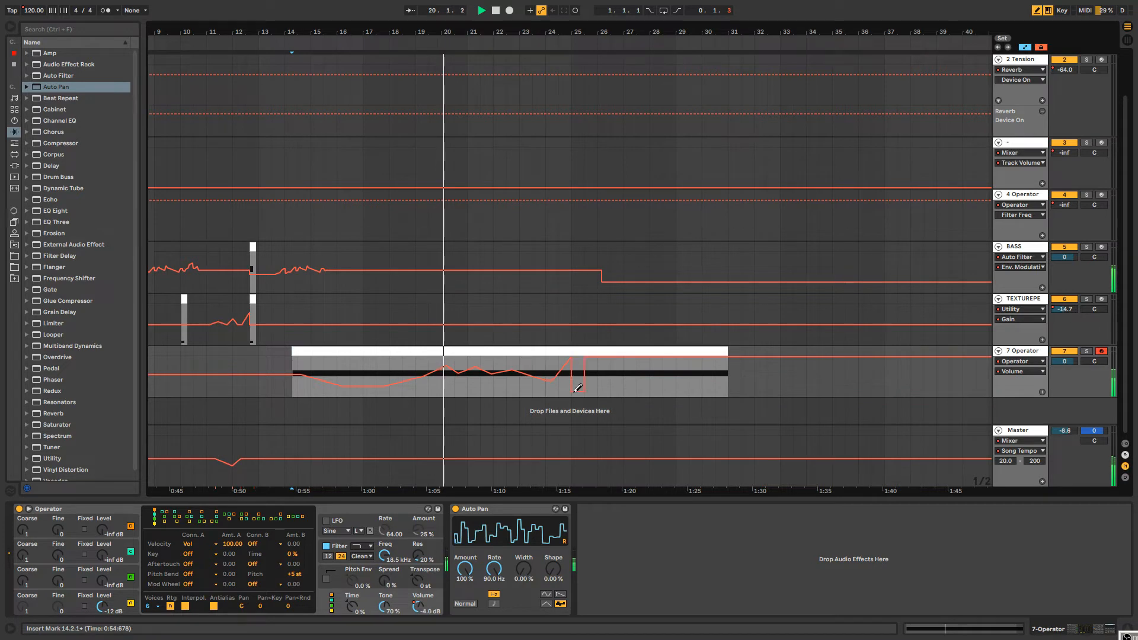
pyautogui.press('b')
pyautogui.click(584, 357)
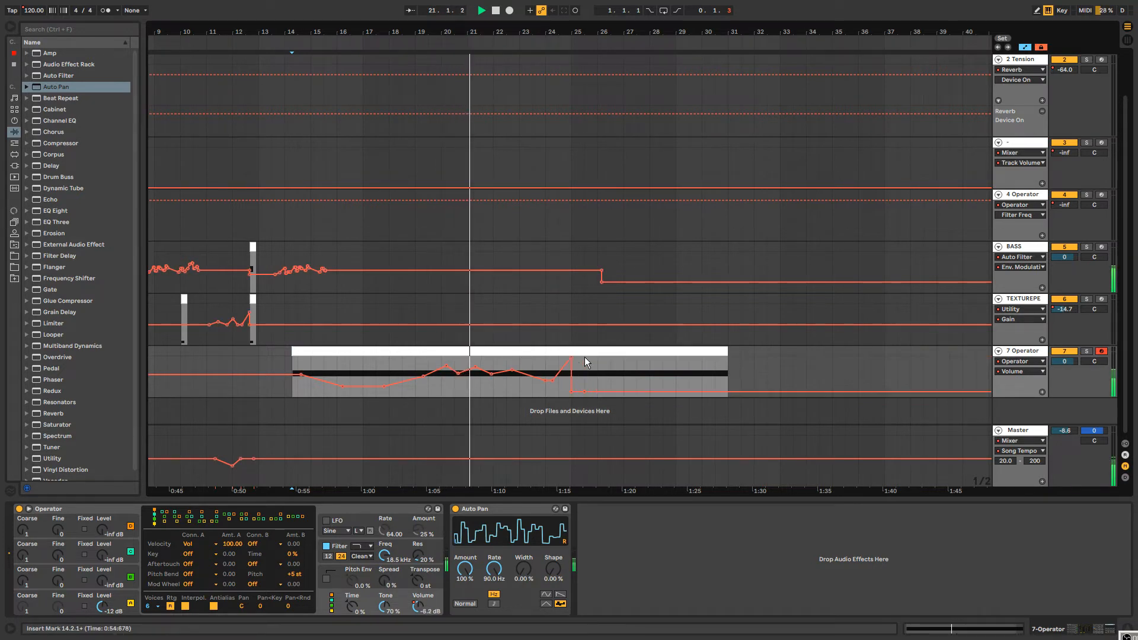
pyautogui.moveTo(569, 356); pyautogui.dragTo(561, 374)
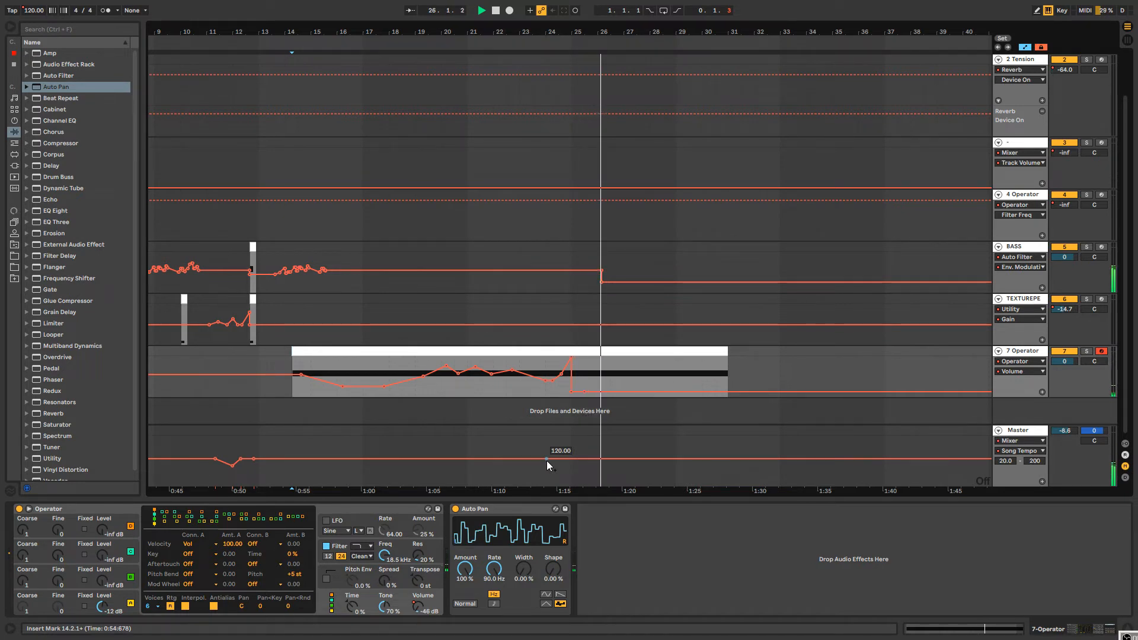
# Audition 7 Operator's volume peak and drop around bar 25, and examine the BASS track's devices.
pyautogui.press('space')
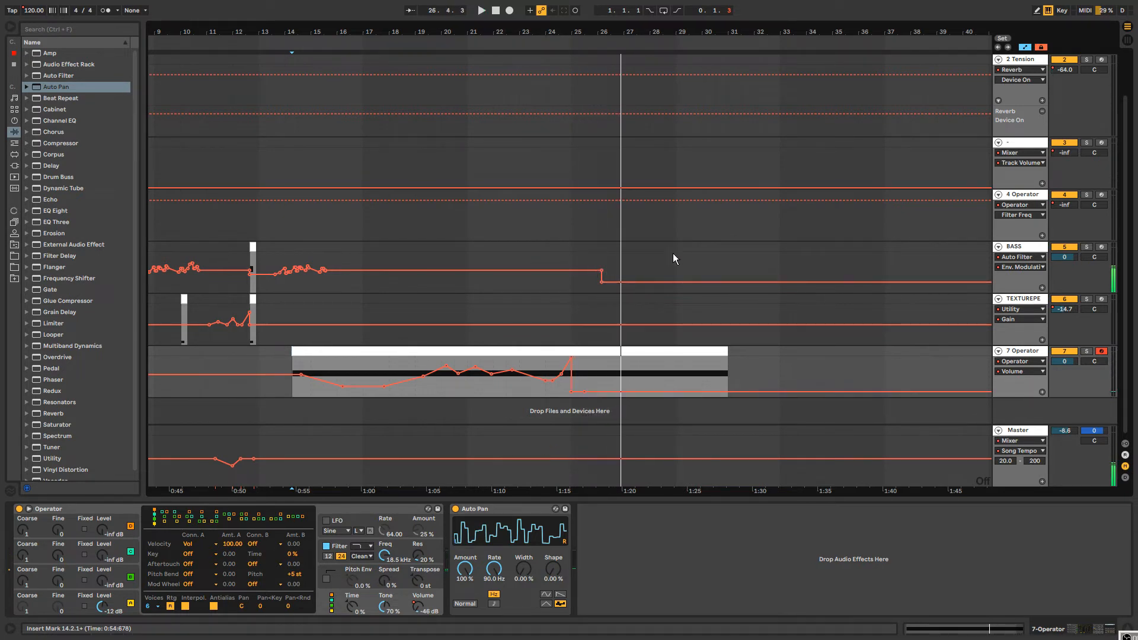
pyautogui.moveTo(686, 31); pyautogui.dragTo(620, 52)
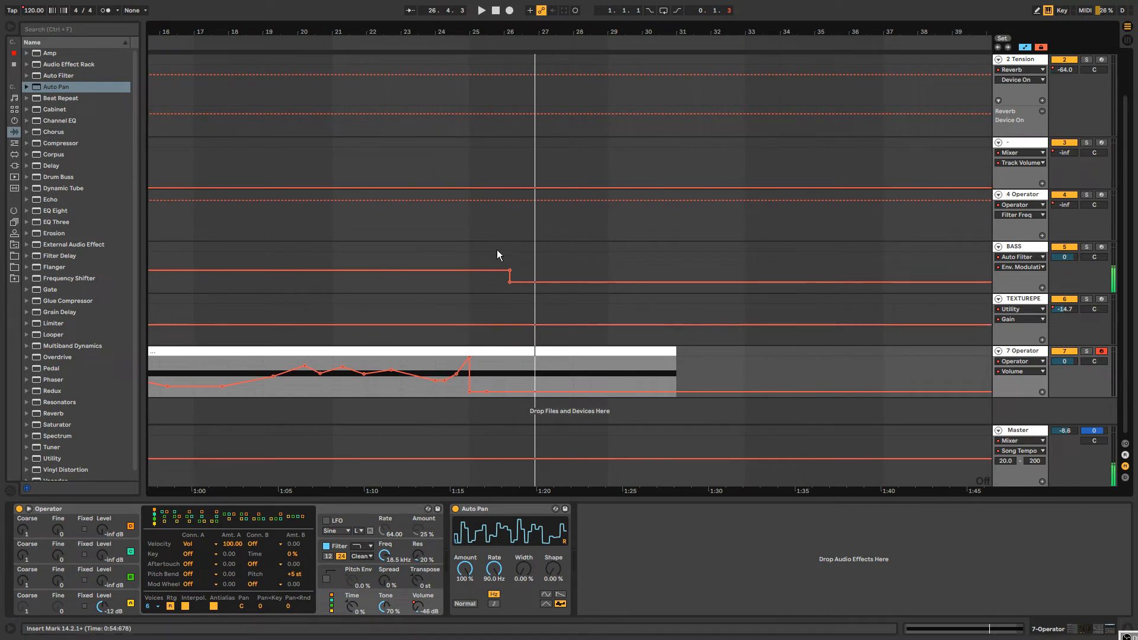
pyautogui.click(450, 42)
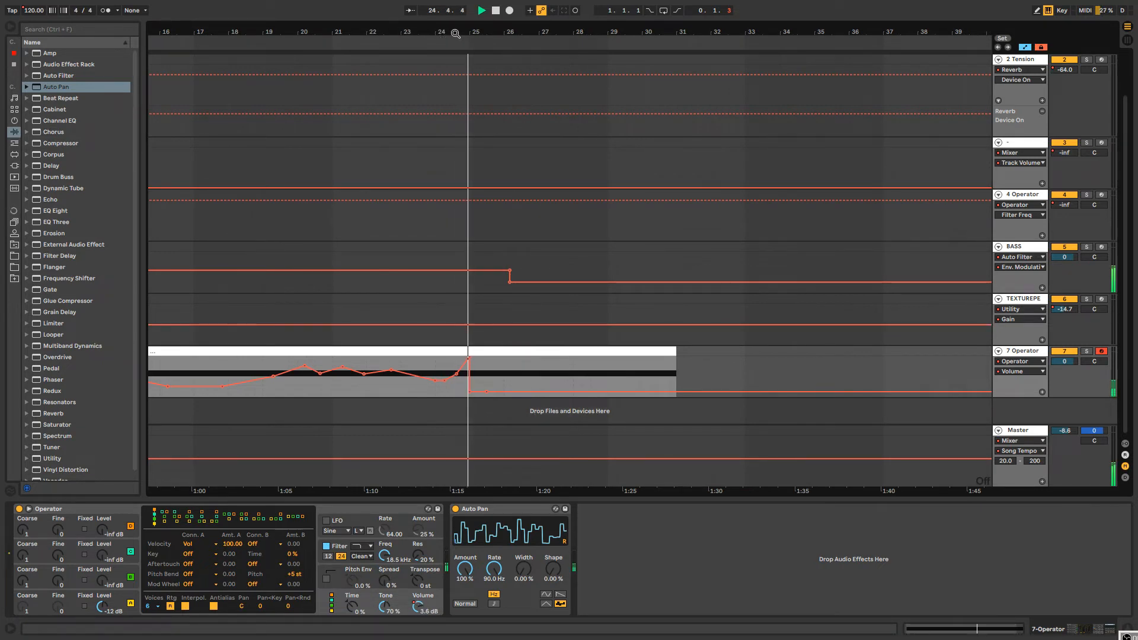
pyautogui.moveTo(455, 31); pyautogui.dragTo(544, 17)
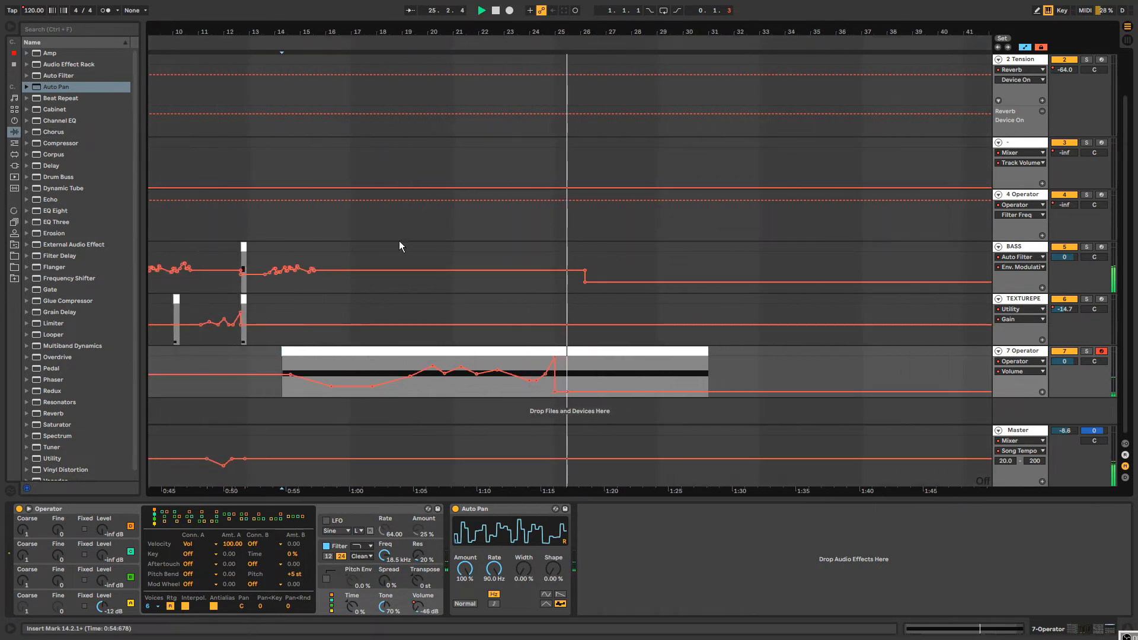
pyautogui.click(244, 244)
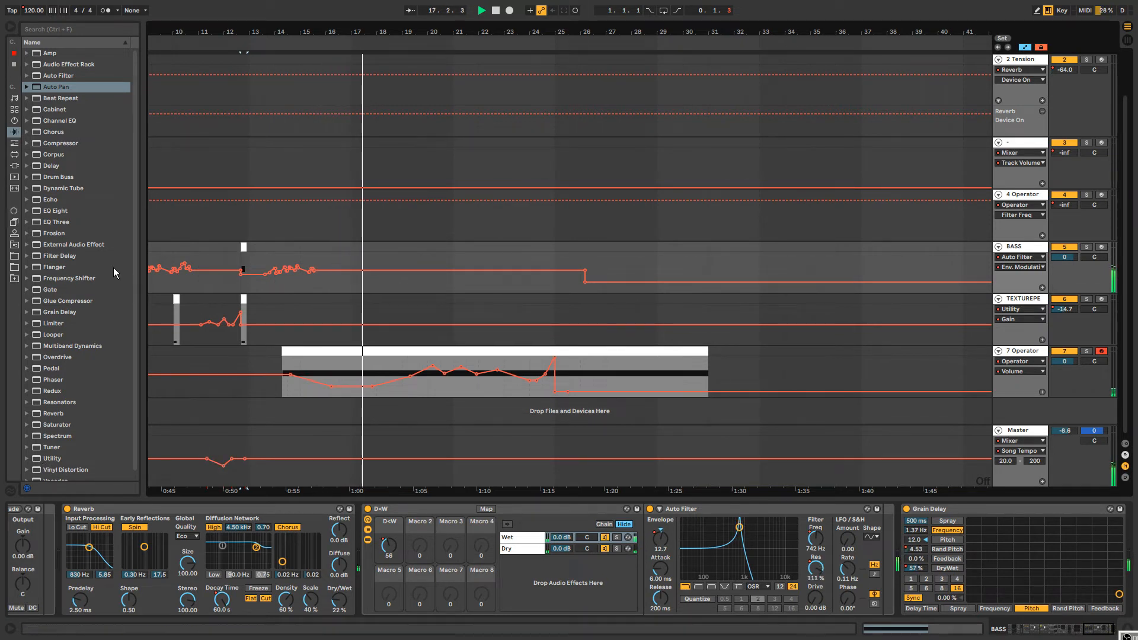
pyautogui.click(578, 382)
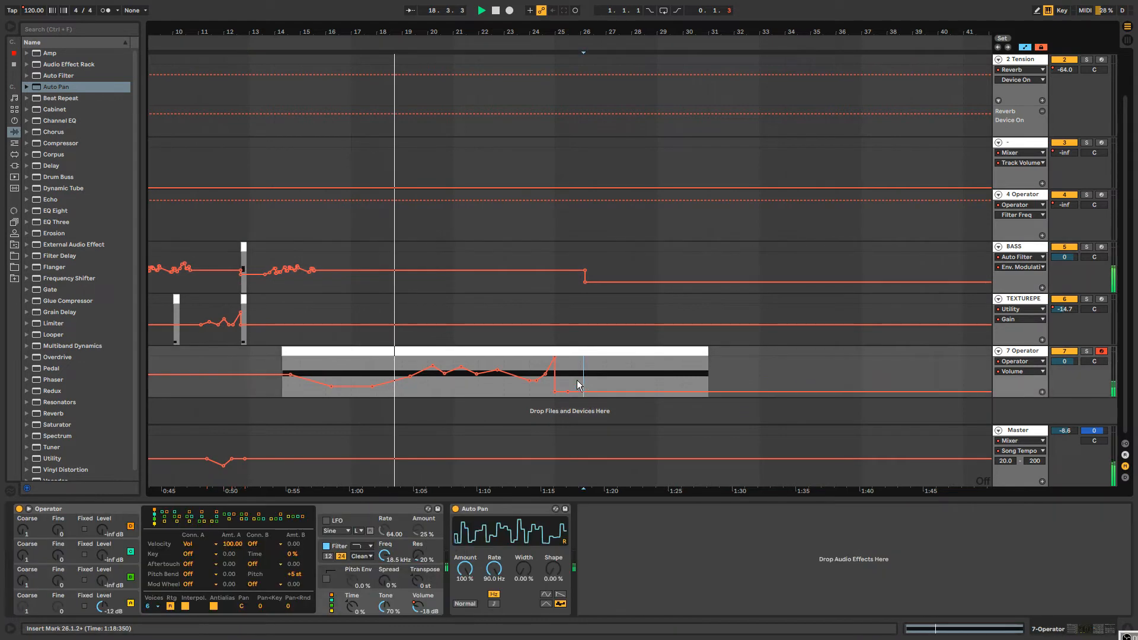
# Add two shallow dips to the Master song tempo automation between bars 20 and 22, the second down to 115.
pyautogui.click(428, 459)
pyautogui.click(459, 458)
pyautogui.moveTo(445, 459); pyautogui.dragTo(445, 461)
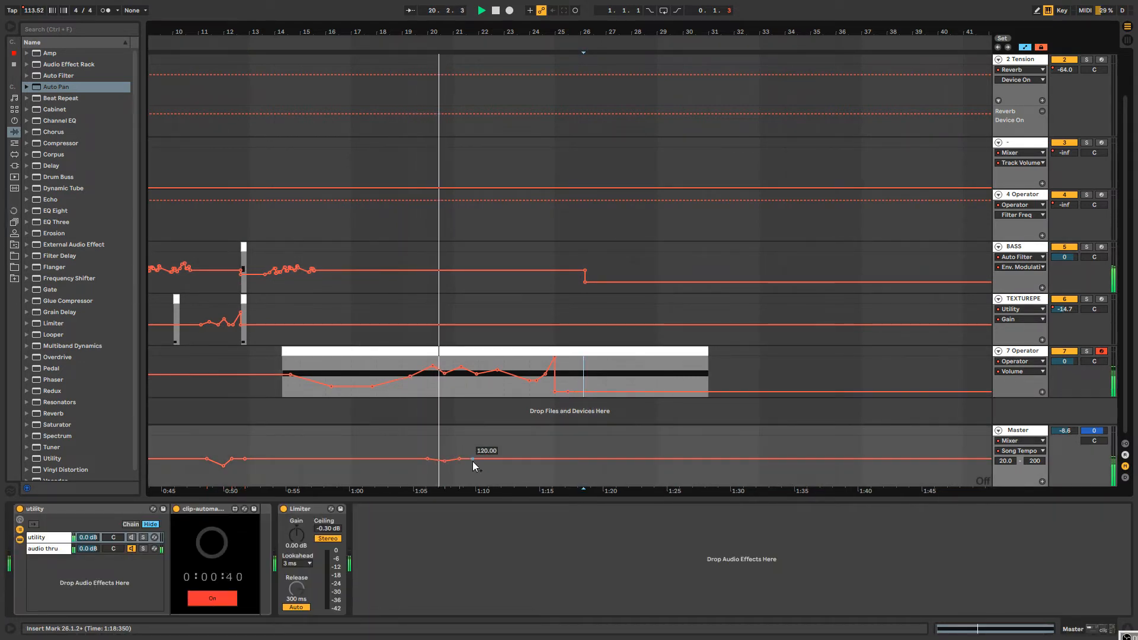
pyautogui.press('b')
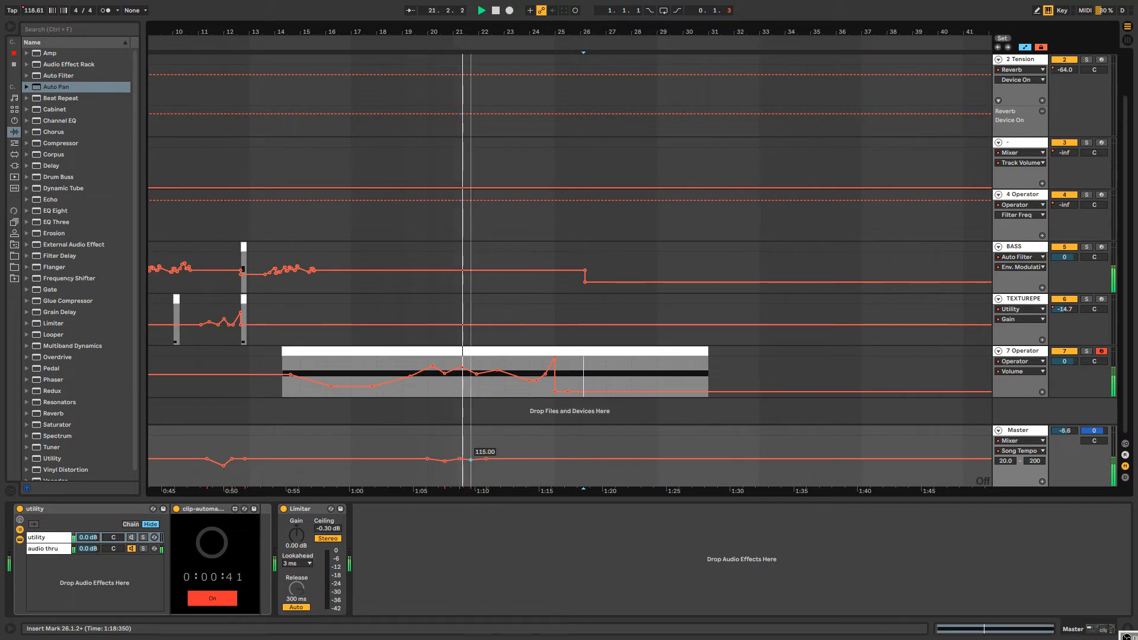
pyautogui.hotkey('ctrl', '4')
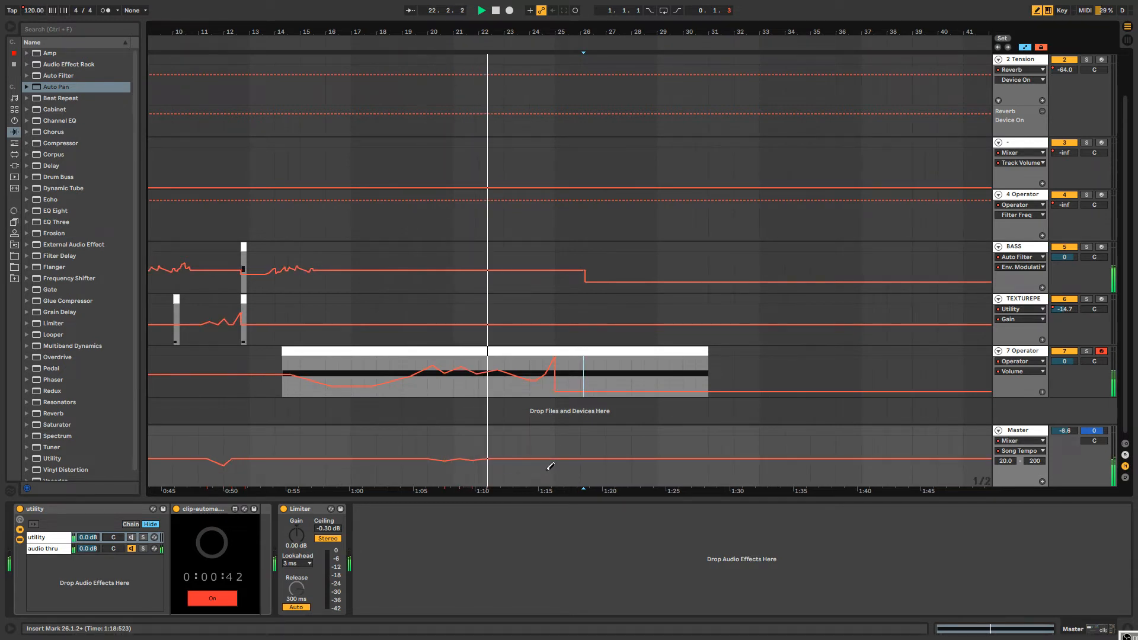
# Add a deeper song tempo dip ending sharply at bar 25 and a shallow one near bar 23.
pyautogui.click(547, 470)
pyautogui.press('b')
pyautogui.click(543, 470)
pyautogui.click(512, 459)
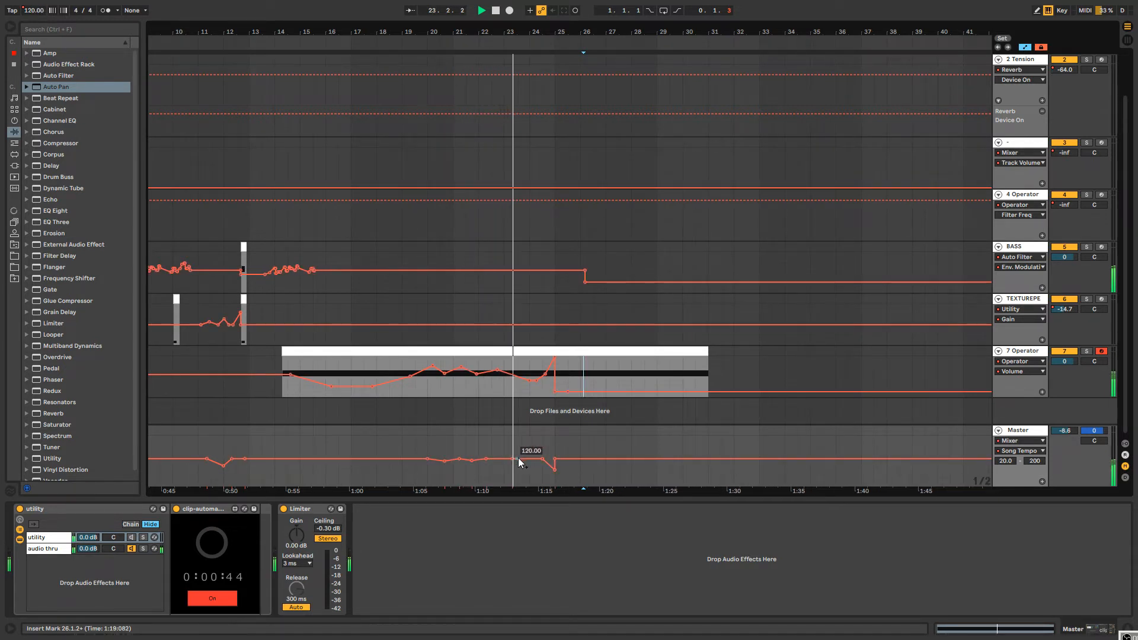
pyautogui.moveTo(525, 459); pyautogui.dragTo(517, 463)
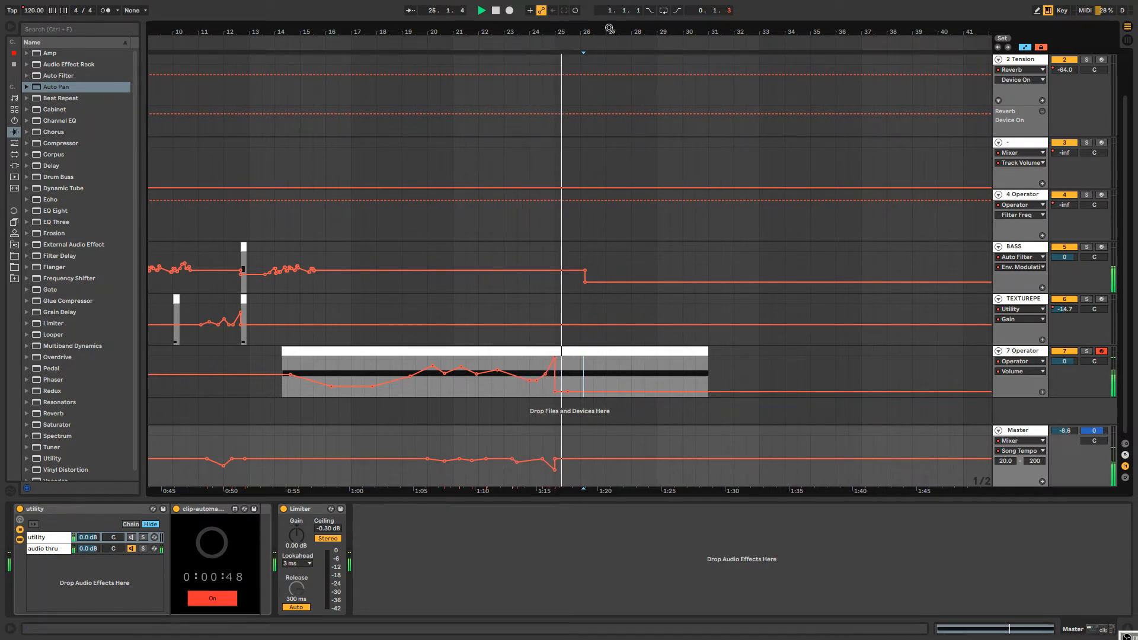
# Copy the short TEXTUREPERC clip near bar 7 to bar 25, and place another copy near bar 26.
pyautogui.moveTo(610, 29); pyautogui.dragTo(544, 65)
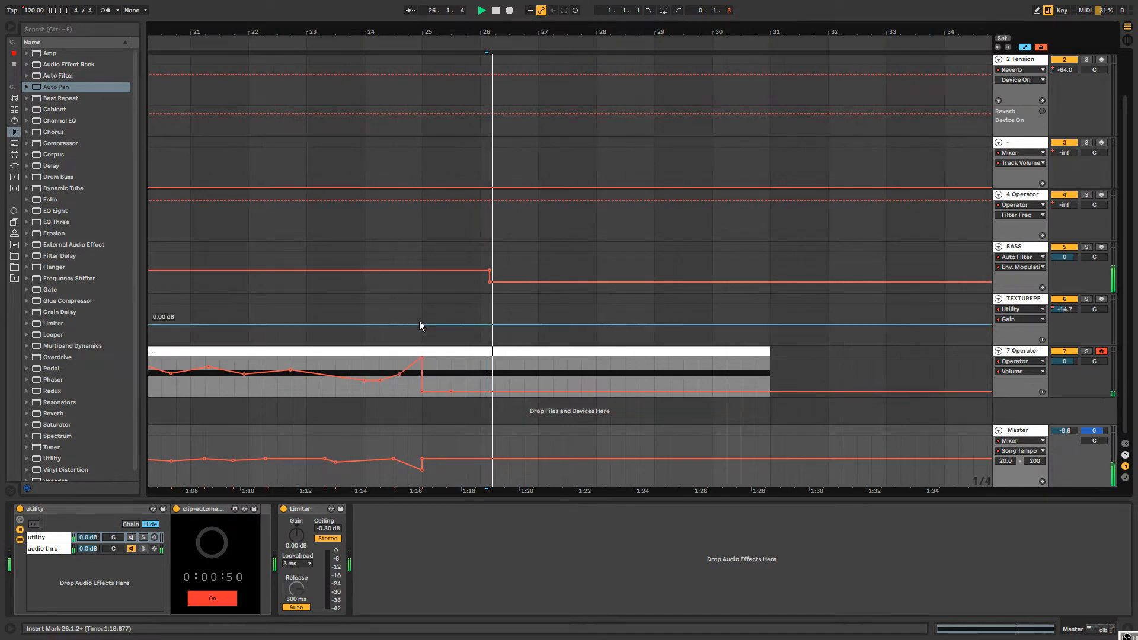
pyautogui.click(423, 300)
pyautogui.moveTo(442, 26); pyautogui.dragTo(561, 2)
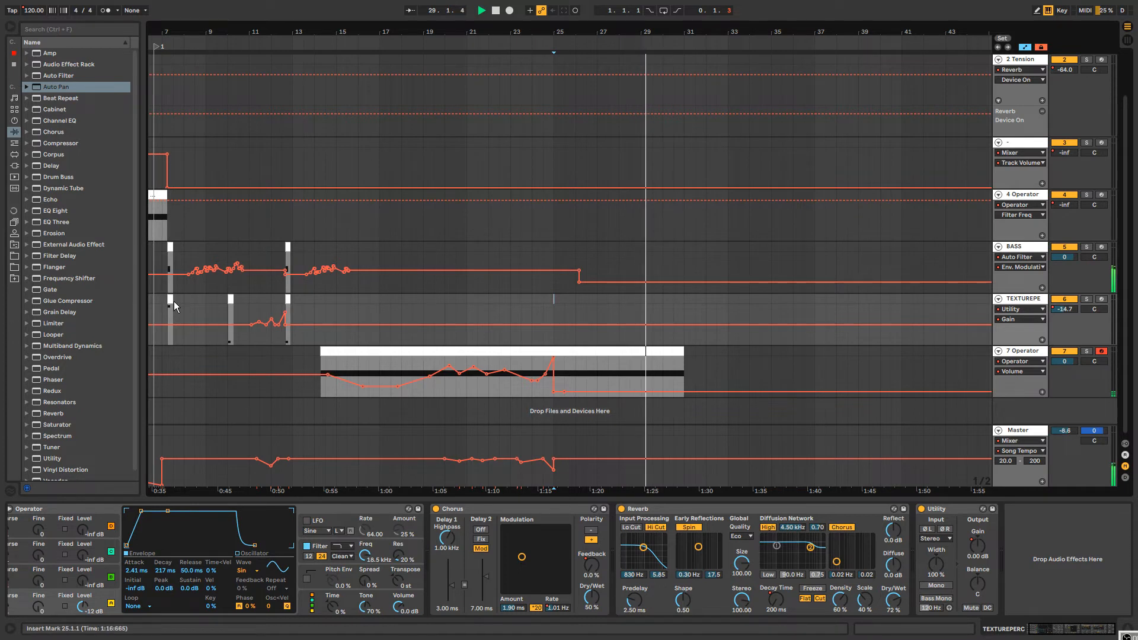
pyautogui.click(535, 302)
pyautogui.click(558, 304)
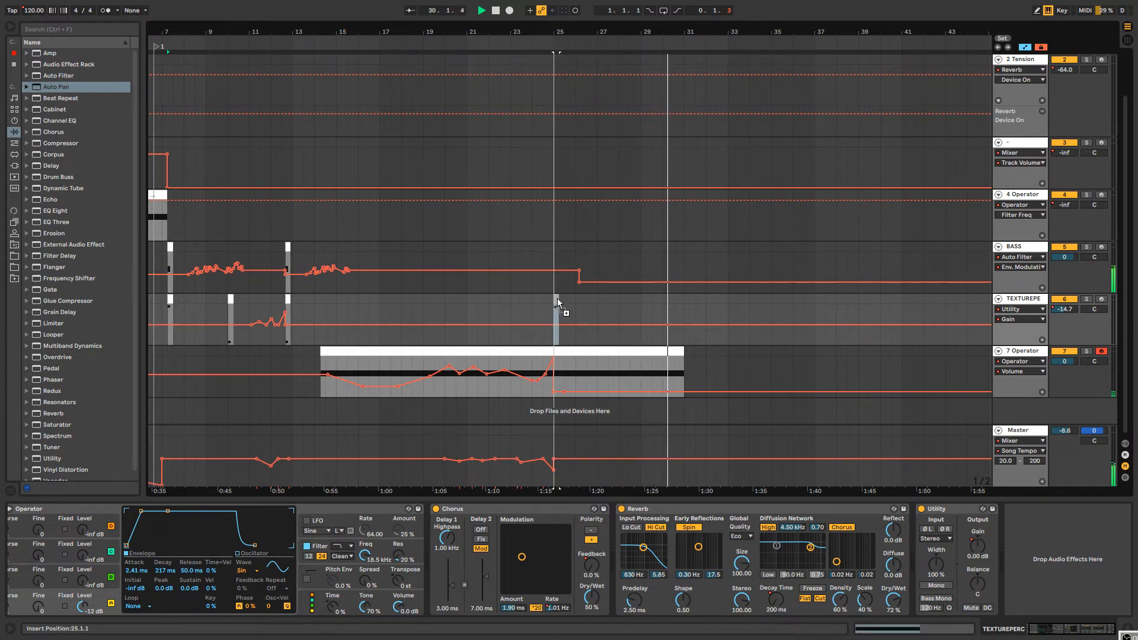
pyautogui.click(557, 47)
pyautogui.moveTo(569, 34); pyautogui.dragTo(569, 95)
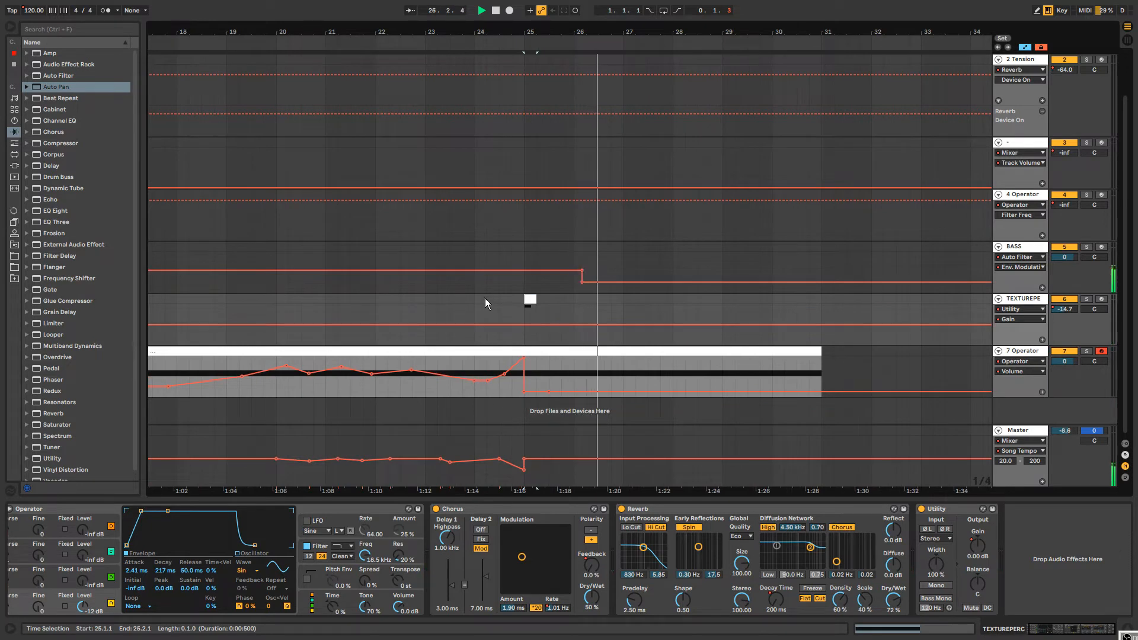
pyautogui.moveTo(529, 299); pyautogui.dragTo(589, 303)
# Transpose the note in the bar 25 TEXTUREPERC clip down four octaves to G4 and audition it.
pyautogui.doubleClick(529, 299)
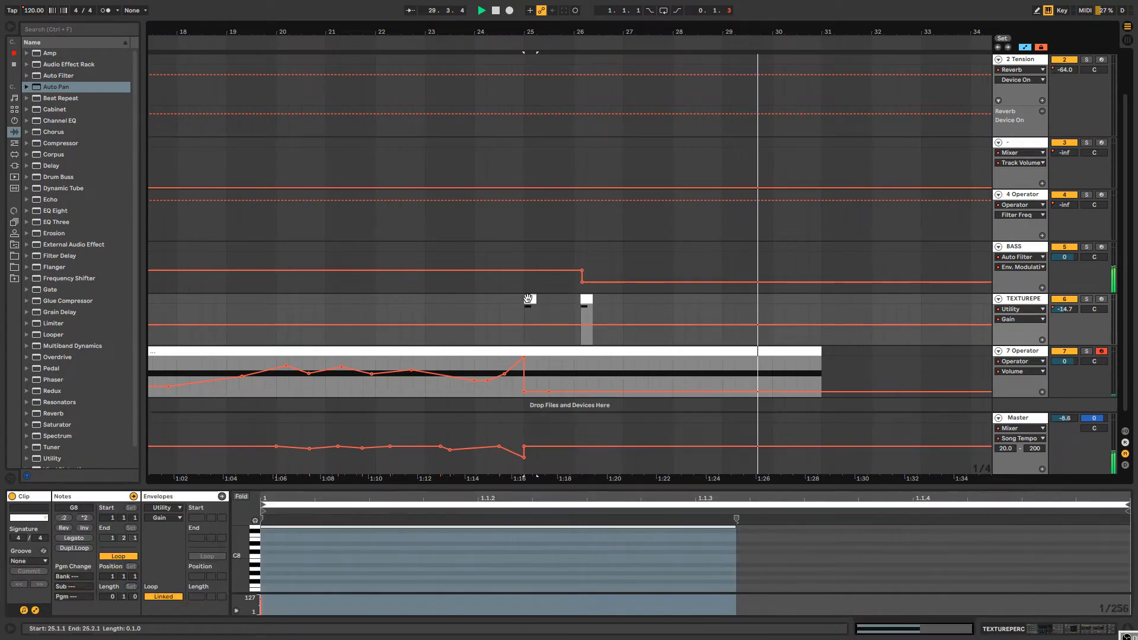
pyautogui.press('space')
pyautogui.press('space')
pyautogui.click(276, 526)
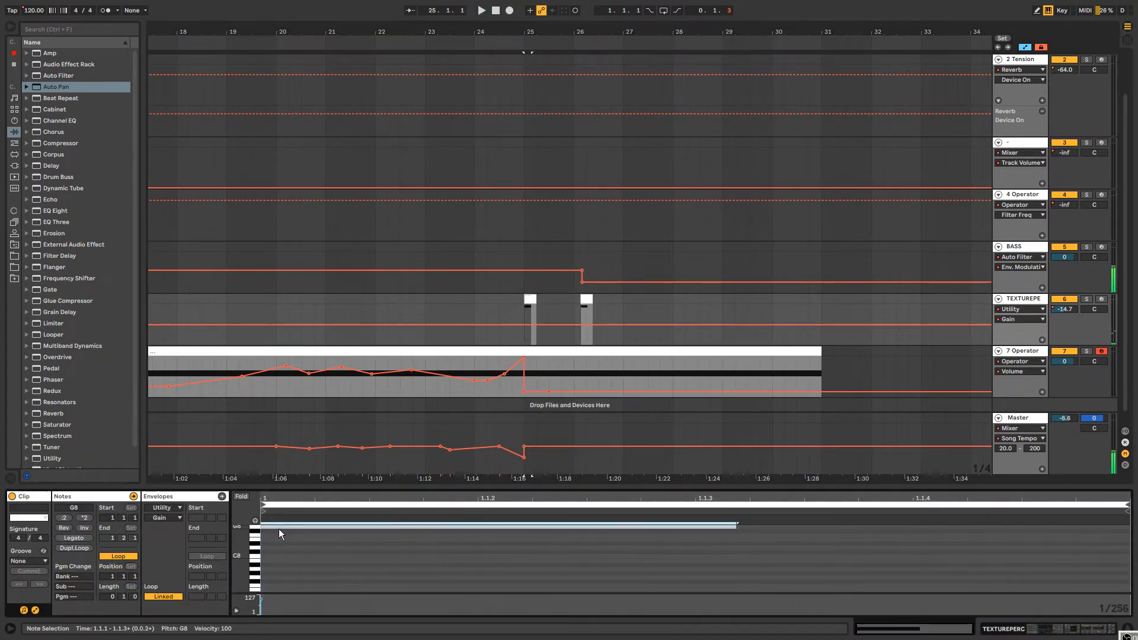
pyautogui.hotkey('shift', 'Down')
pyautogui.hotkey('shift', 'Down')
pyautogui.hotkey('shift', 'Down')
pyautogui.hotkey('shift', 'Down')
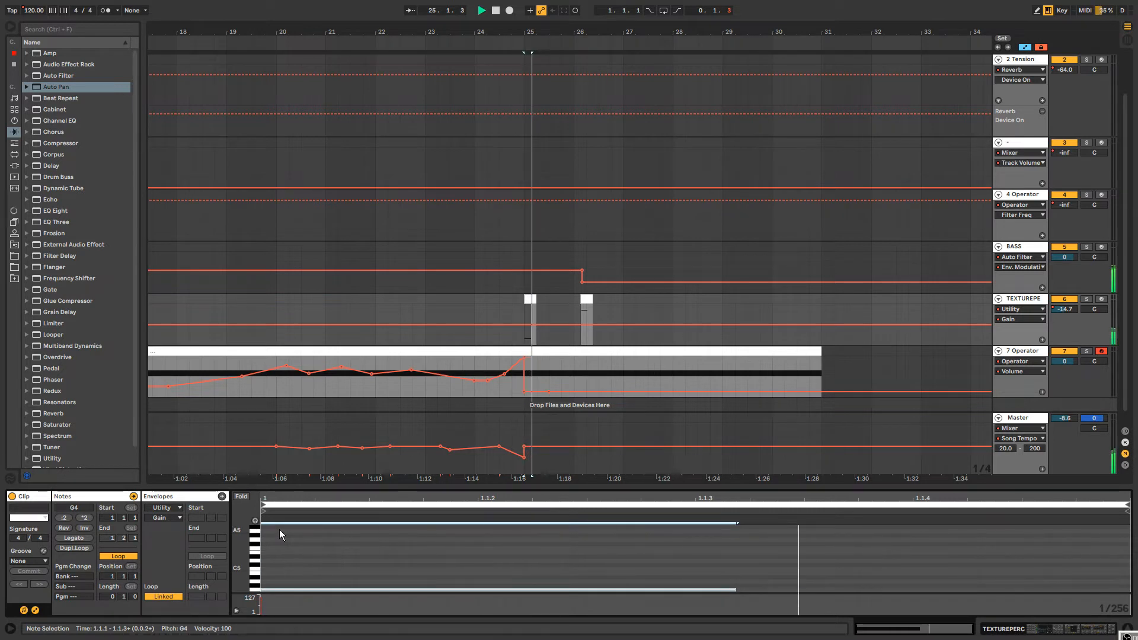
# Raise TEXTUREPERC's Chorus LFO Amount automation to about 4.4 ms over the bar 25 clip and audition it.
pyautogui.click(1027, 301)
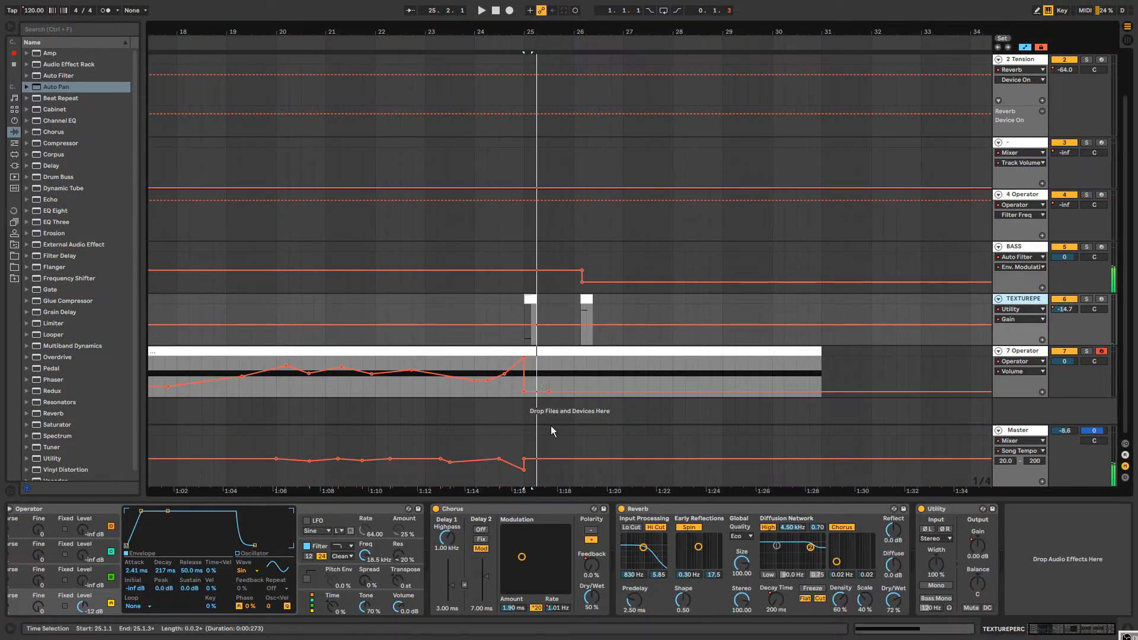
pyautogui.click(519, 608)
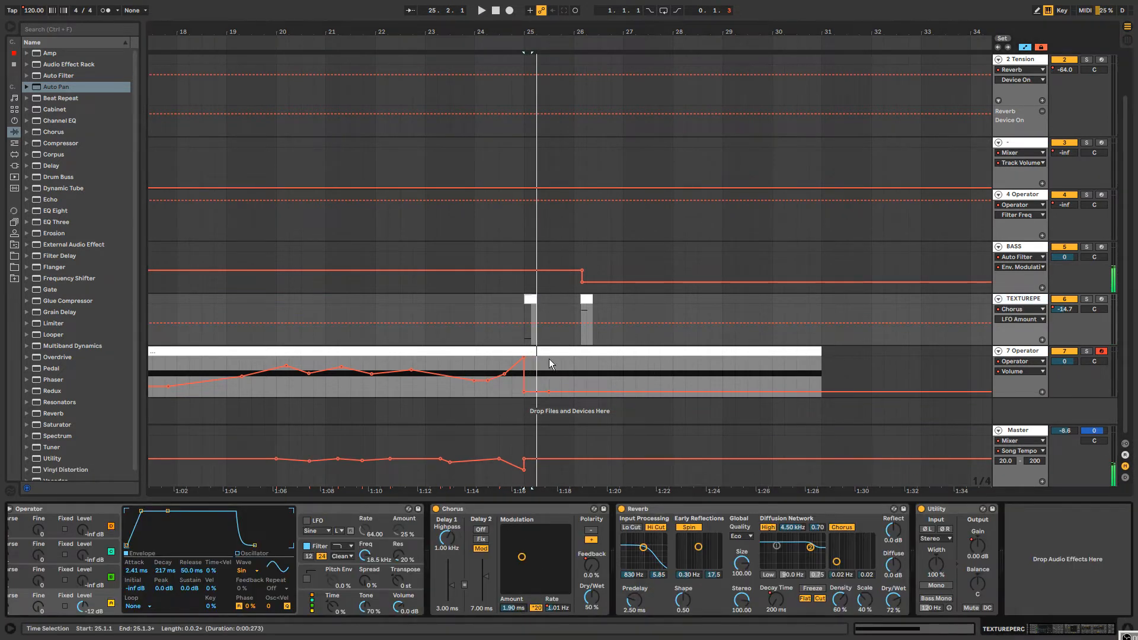
pyautogui.click(536, 308)
pyautogui.press('space')
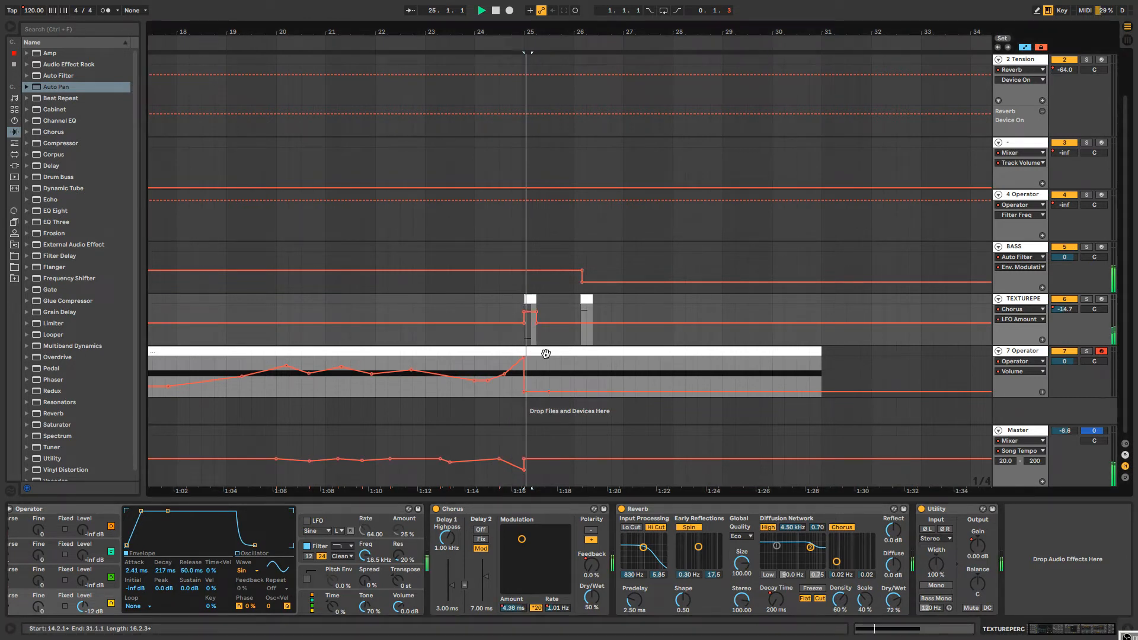
pyautogui.press('space')
# Raise the Chorus Feedback automation to near maximum over the bar 25 TEXTUREPERC clip and audition it.
pyautogui.click(587, 568)
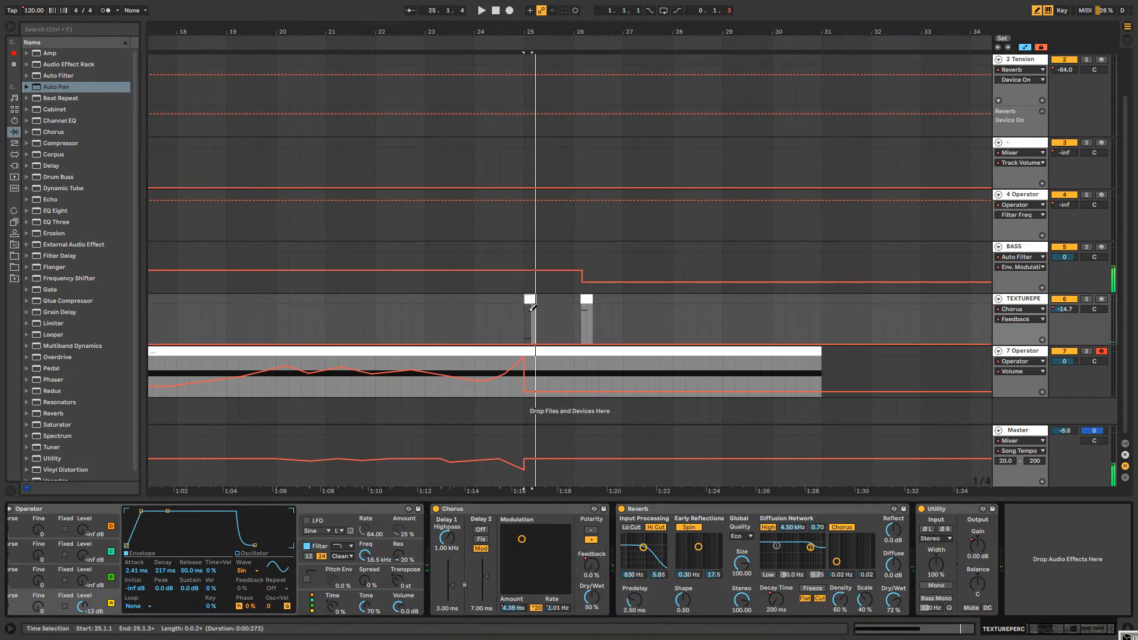
pyautogui.click(533, 306)
pyautogui.press('space')
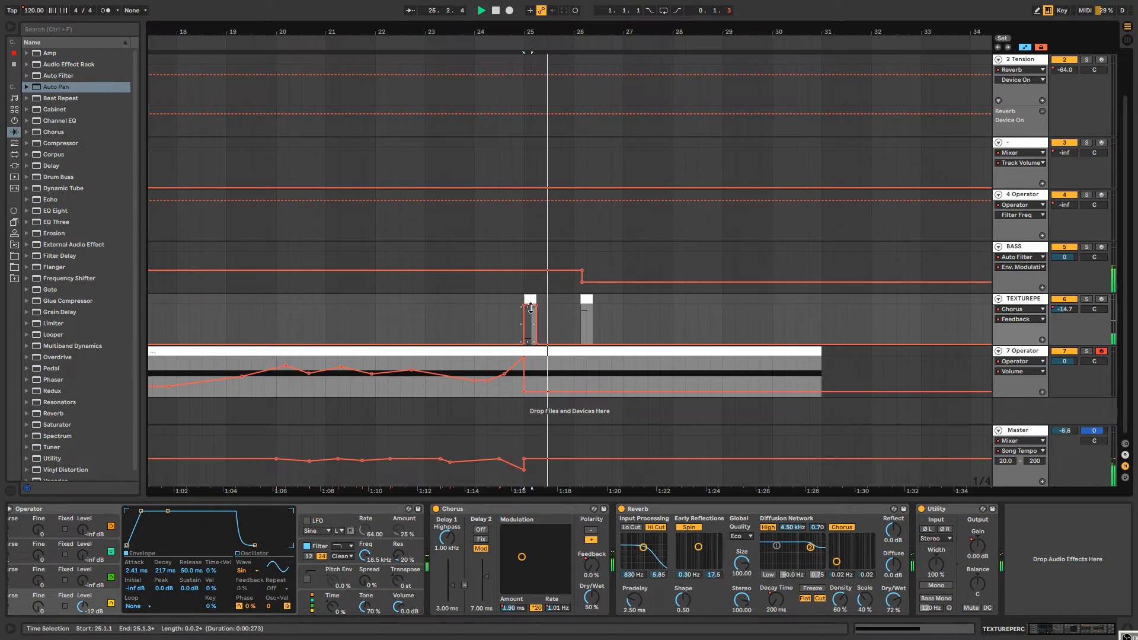
pyautogui.press('space')
# Set the Chorus LFO Rate automation to 10.0 Hz over the bar 25 TEXTUREPERC clip and audition it.
pyautogui.click(558, 608)
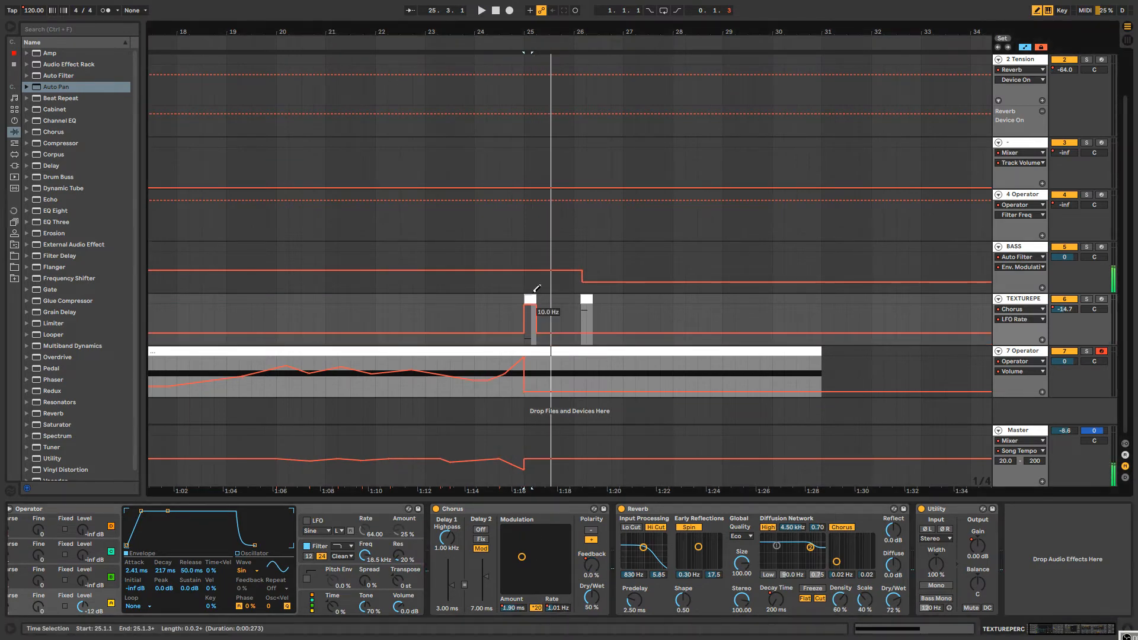
pyautogui.click(533, 305)
pyautogui.press('space')
# Shorten the G4 note in the bar 25 TEXTUREPERC clip to 1/256 and duplicate it into a rapid run of four more notes.
pyautogui.doubleClick(532, 298)
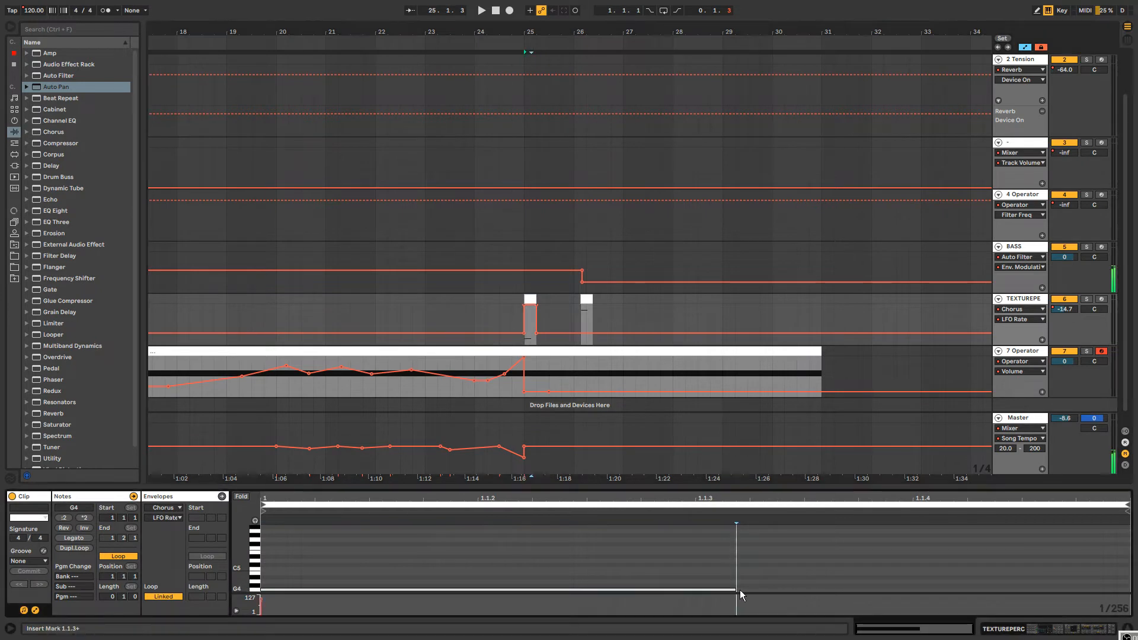
pyautogui.moveTo(735, 590); pyautogui.dragTo(358, 579)
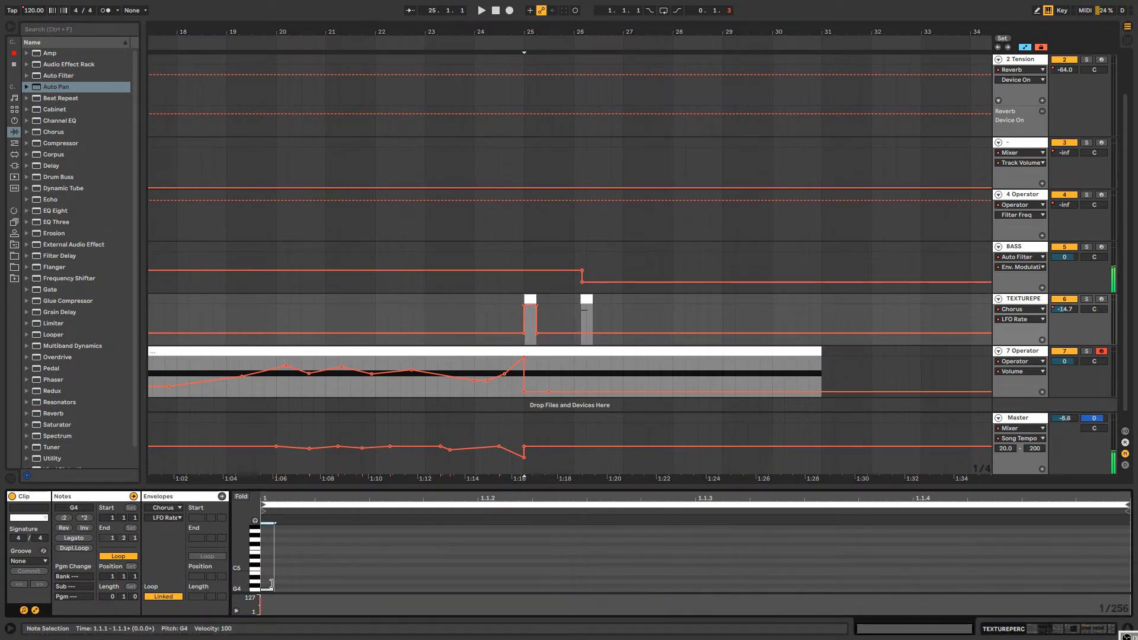
pyautogui.press('space')
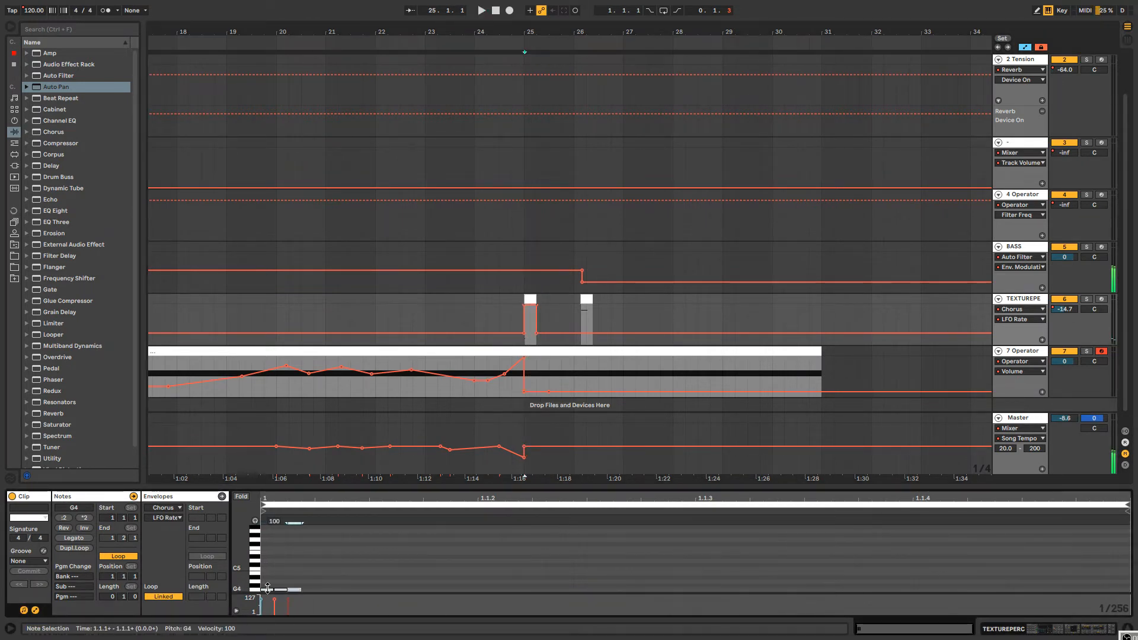
pyautogui.press('space')
pyautogui.hotkey('ctrl', 'd')
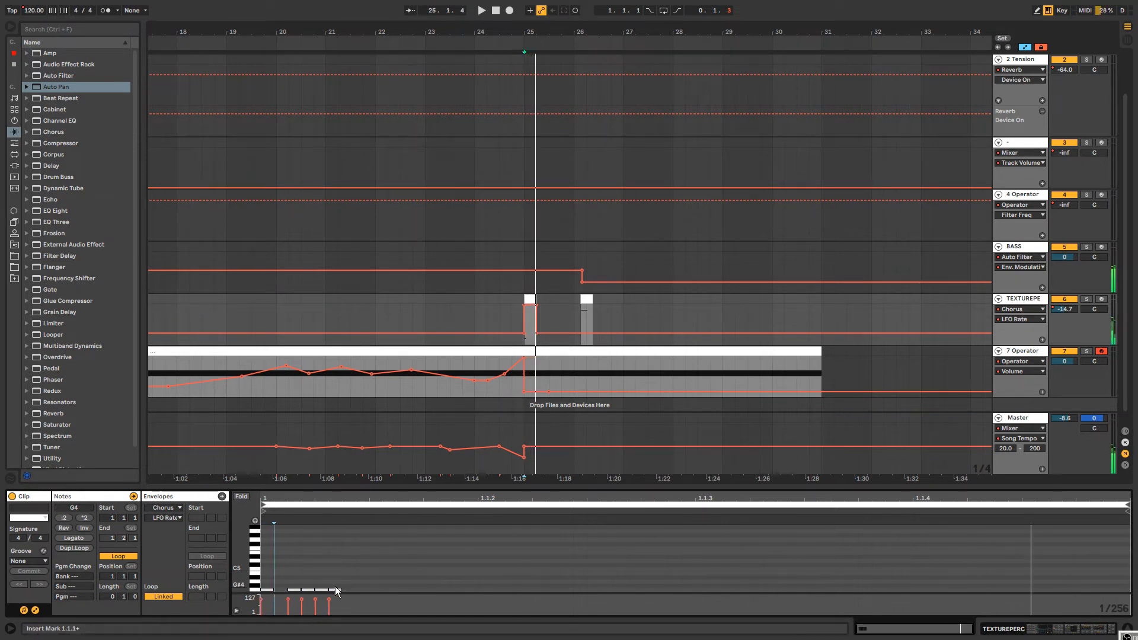
# Add a short note just after 1.1.2 in the bar 25 TEXTUREPERC clip, transpose it up by octaves to G8, and audition it.
pyautogui.doubleClick(556, 590)
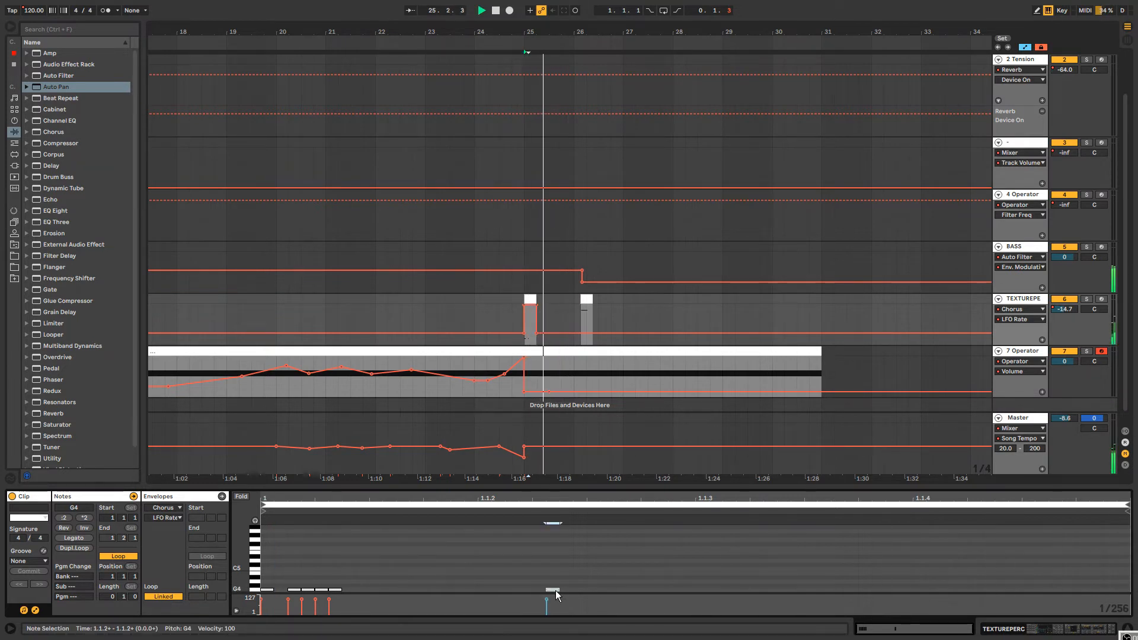
pyautogui.click(553, 581)
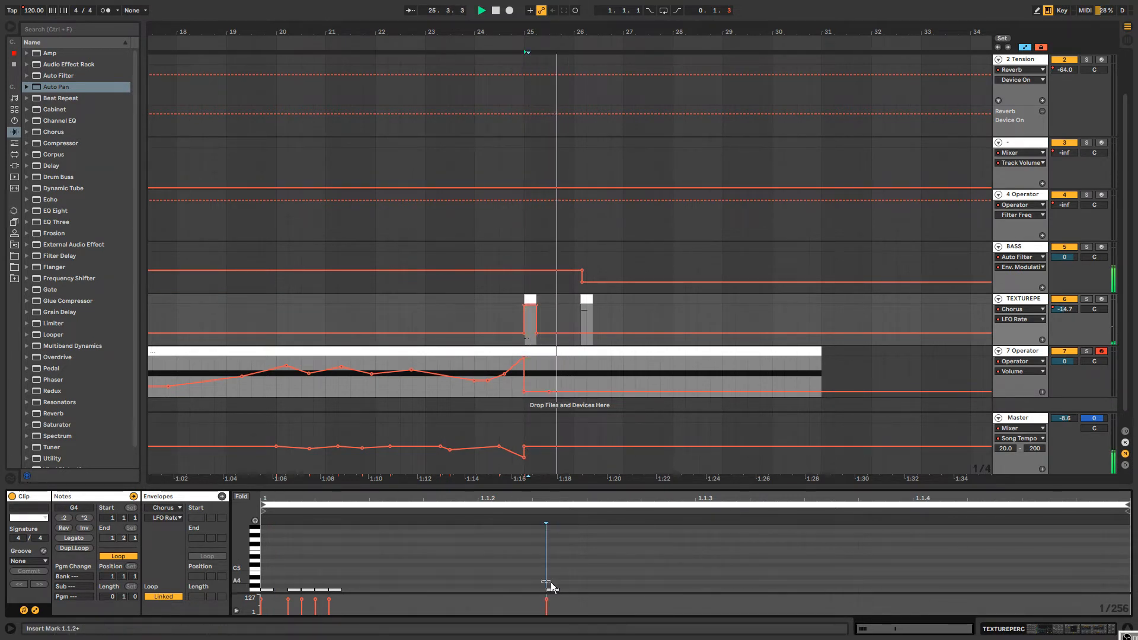
pyautogui.hotkey('shift', 'Up')
pyautogui.hotkey('shift', 'Up')
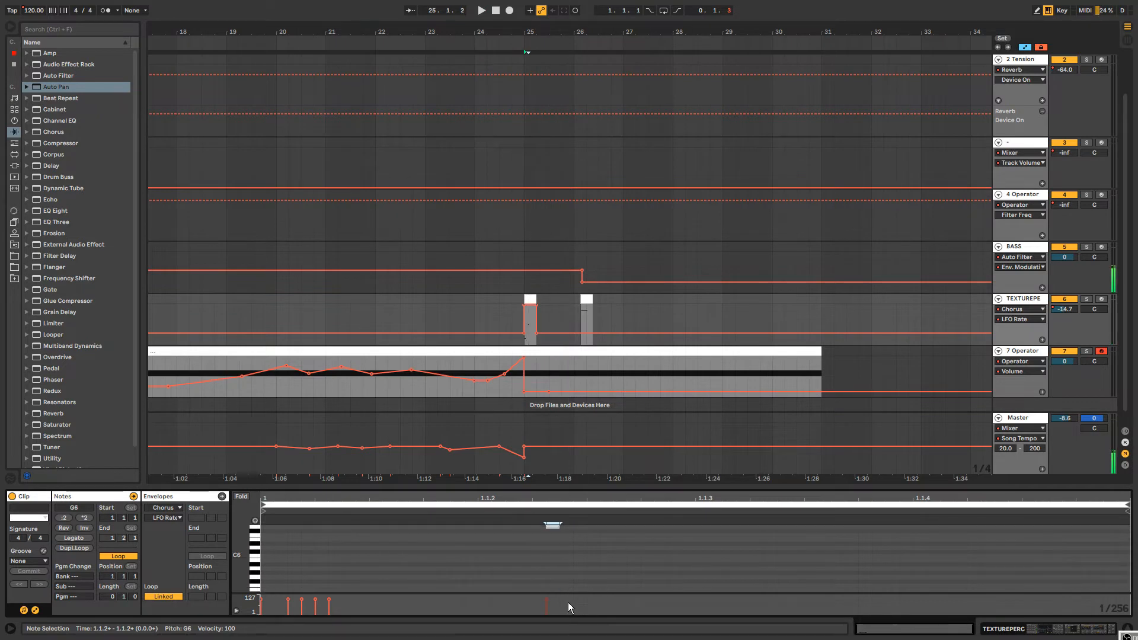
pyautogui.press('space')
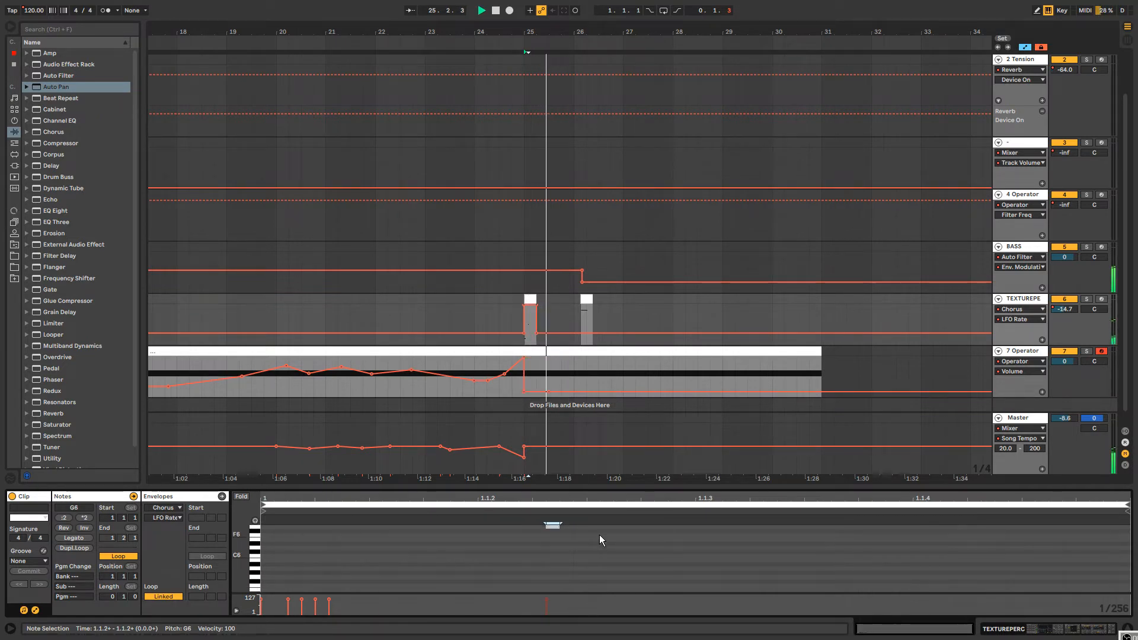
pyautogui.moveTo(541, 551); pyautogui.dragTo(568, 511)
pyautogui.press('space')
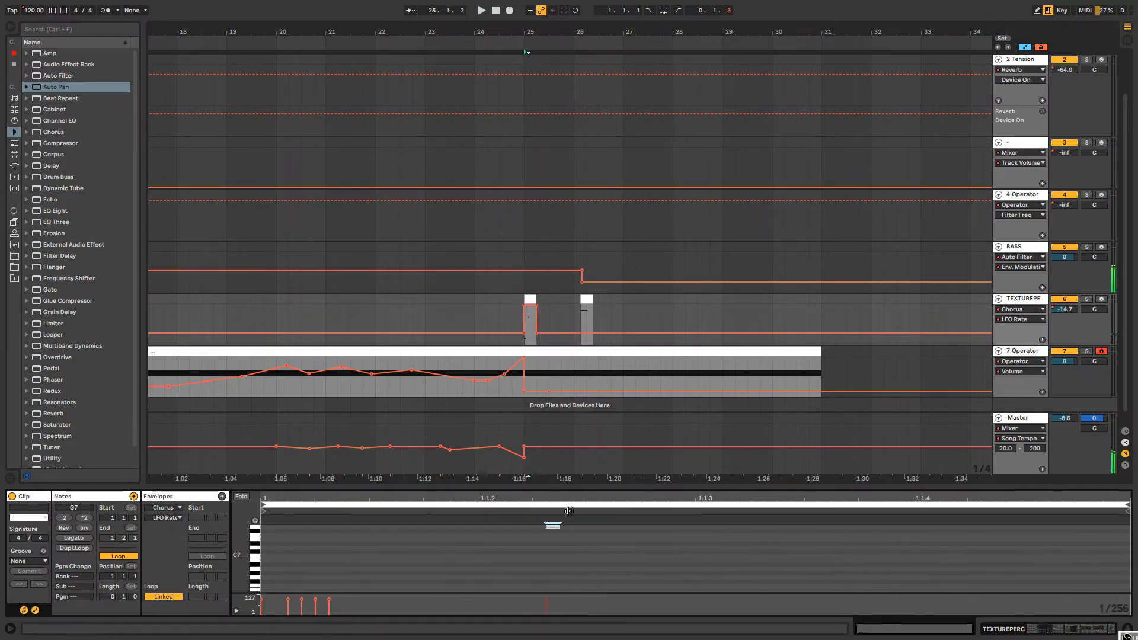
pyautogui.press('space')
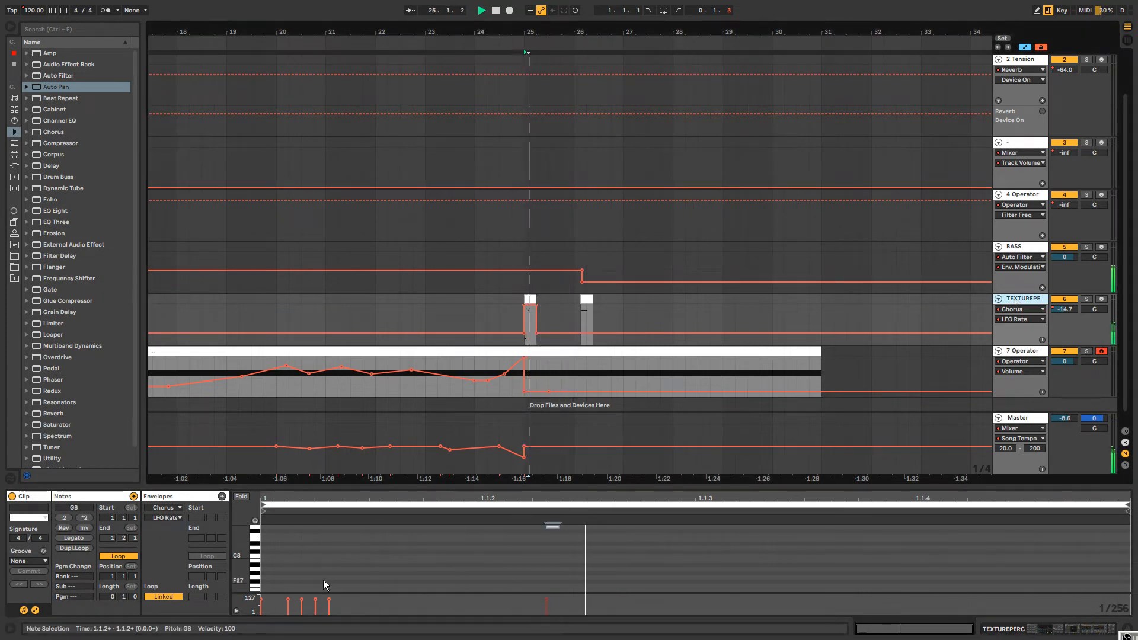
# Set TEXTUREPERC's Operator A Coarse automation to 25 at the start of the bar 25 clip, using an enlarged lane, and audition it.
pyautogui.click(1012, 303)
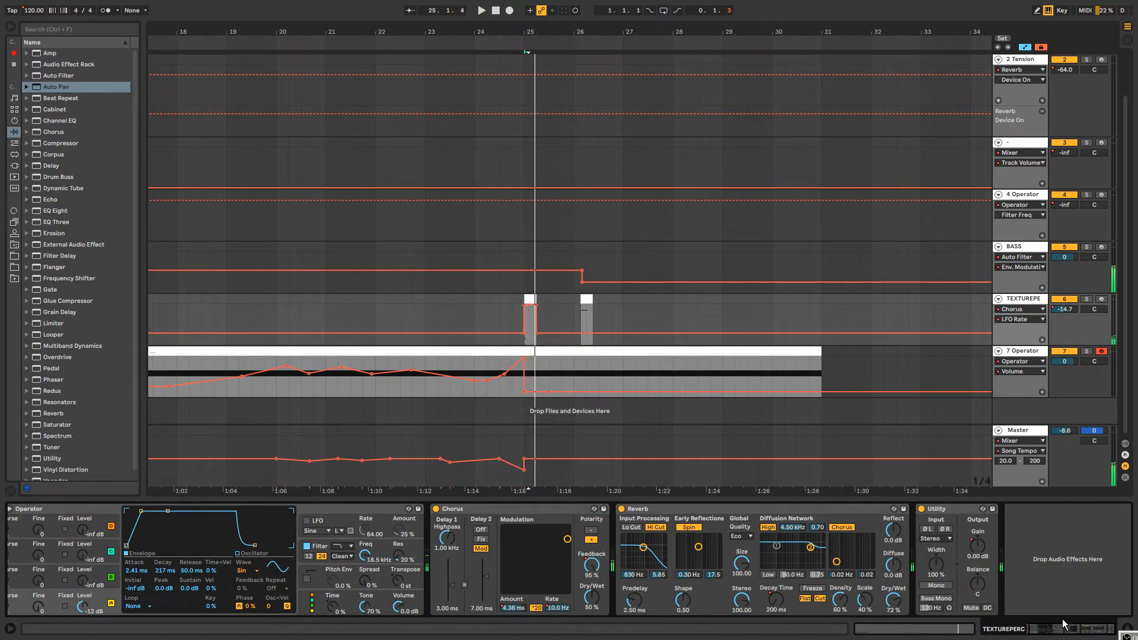
pyautogui.click(1071, 631)
pyautogui.press('space')
pyautogui.click(26, 604)
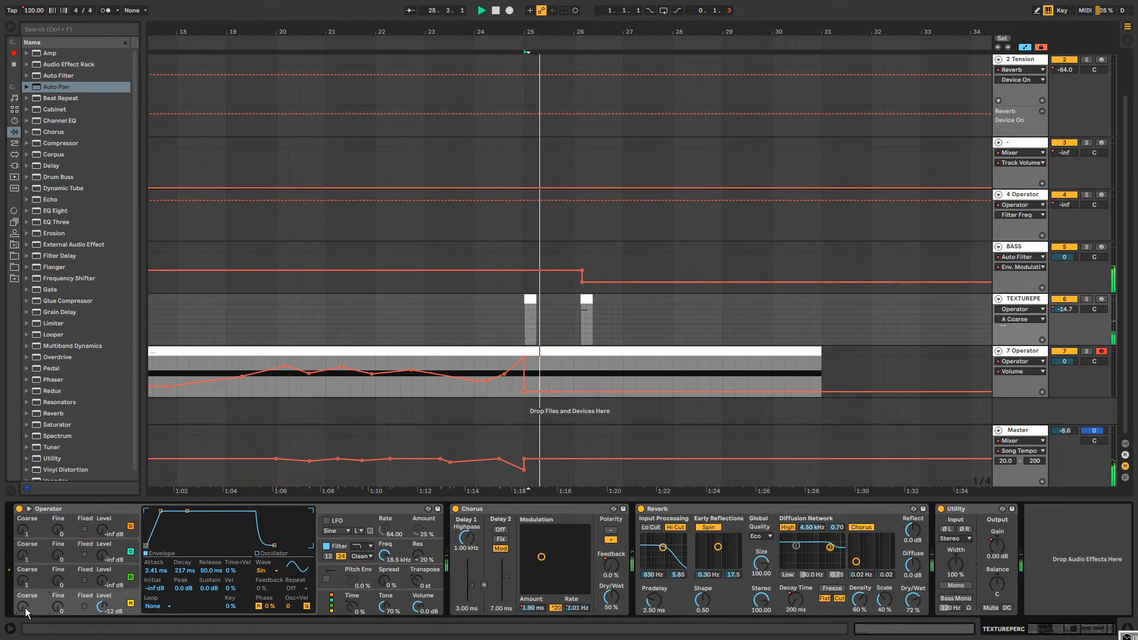
pyautogui.press('b')
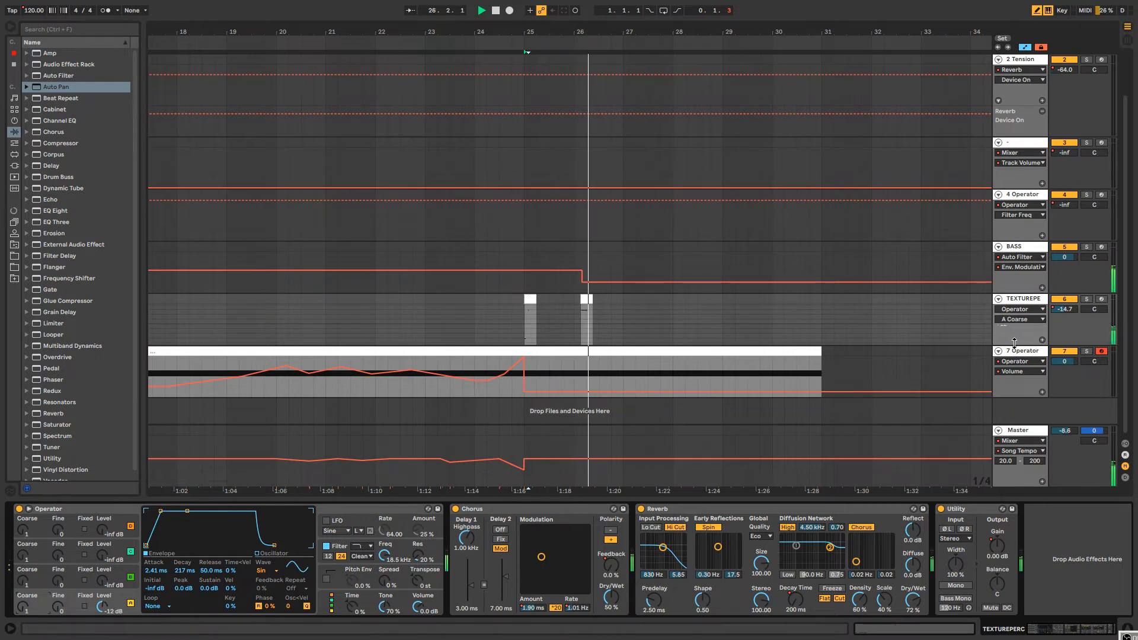
pyautogui.moveTo(1010, 346); pyautogui.dragTo(1010, 426)
pyautogui.click(526, 307)
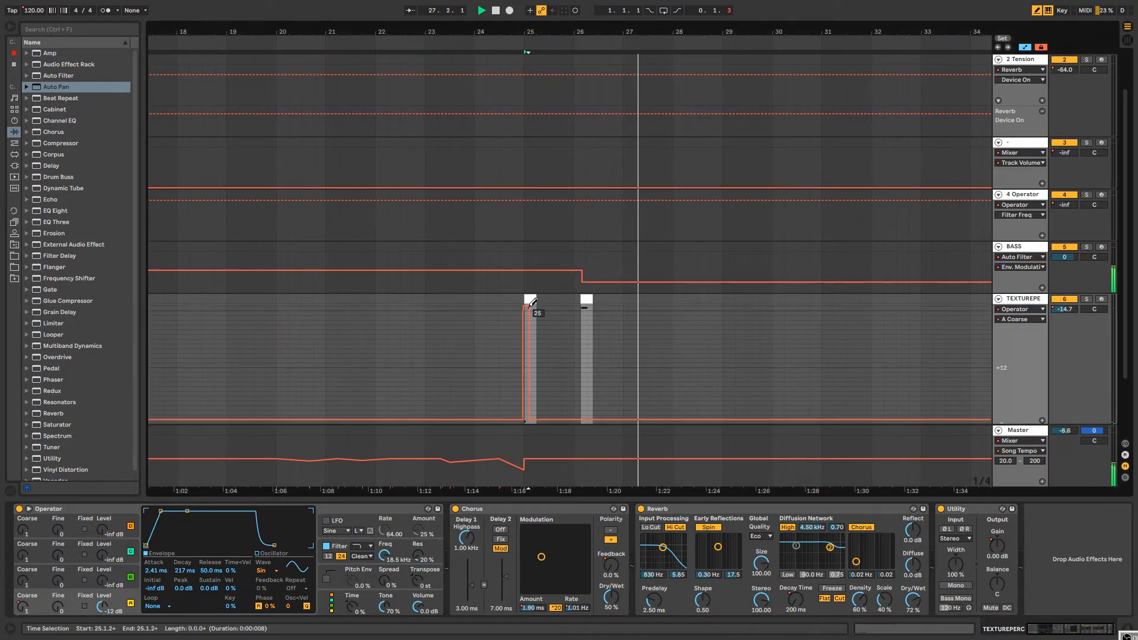
pyautogui.press('b')
pyautogui.press('space')
pyautogui.press('space')
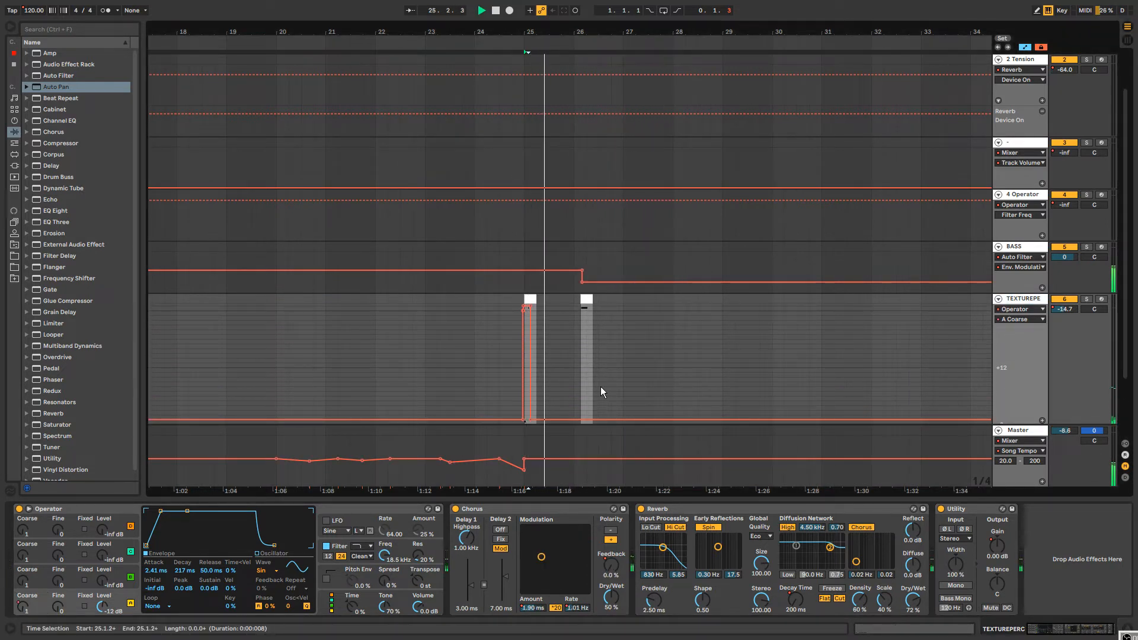
pyautogui.press('space')
pyautogui.press('space')
# Extend the high A Coarse automation value across the full bar 25 TEXTUREPERC clip and play it back.
pyautogui.press('b')
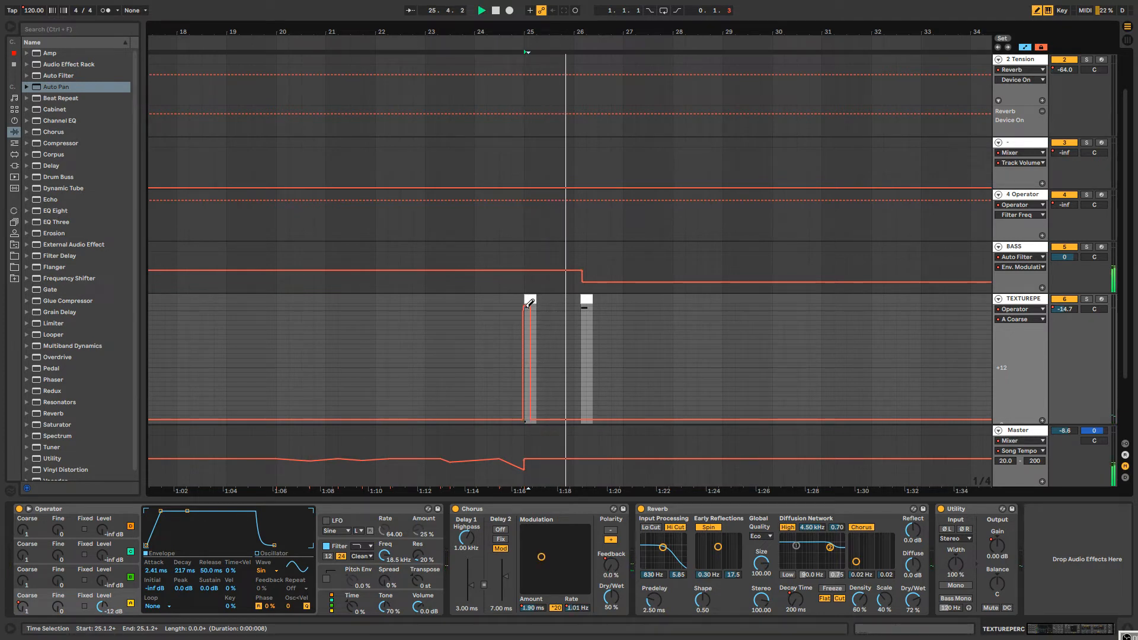
pyautogui.moveTo(525, 306); pyautogui.dragTo(541, 307)
pyautogui.press('b')
pyautogui.press('space')
# Lower TEXTUREPERC's Chorus Delay 1 highpass automation to about 41 Hz around the bar 25 clip and audition it.
pyautogui.click(467, 538)
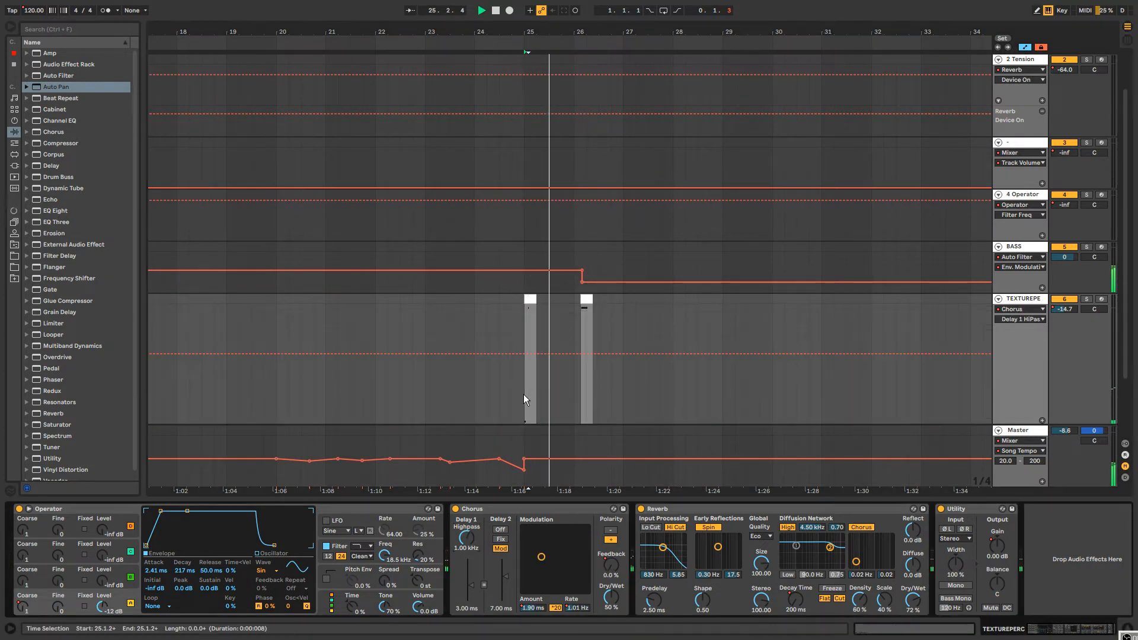
pyautogui.press('b')
pyautogui.moveTo(522, 411); pyautogui.dragTo(539, 412)
pyautogui.press('space')
pyautogui.press('space')
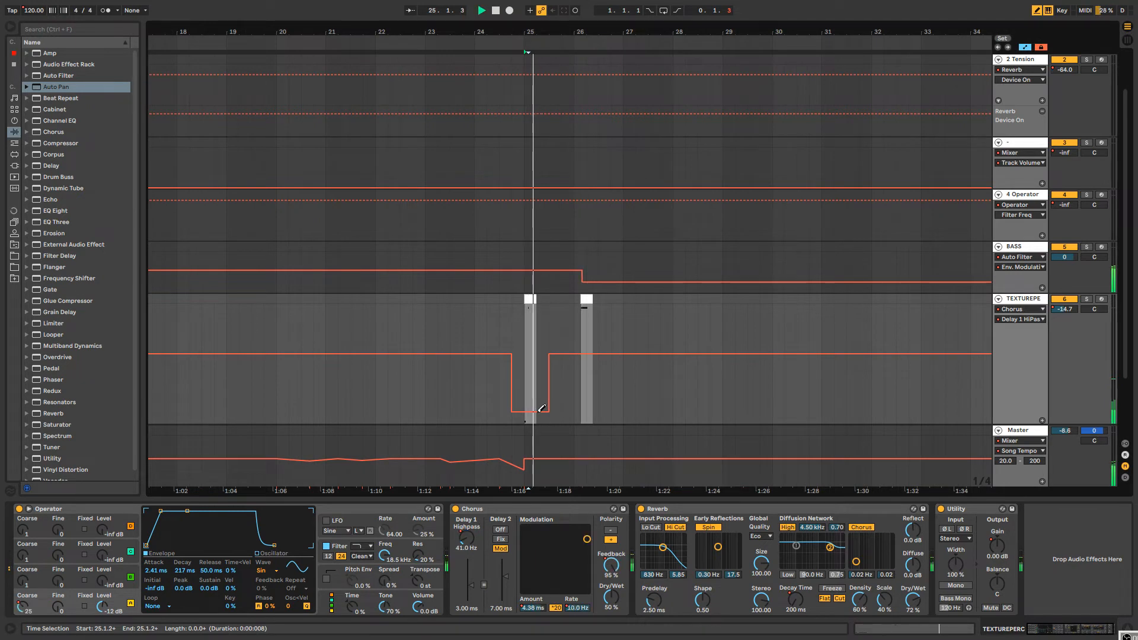
pyautogui.press('space')
pyautogui.press('space')
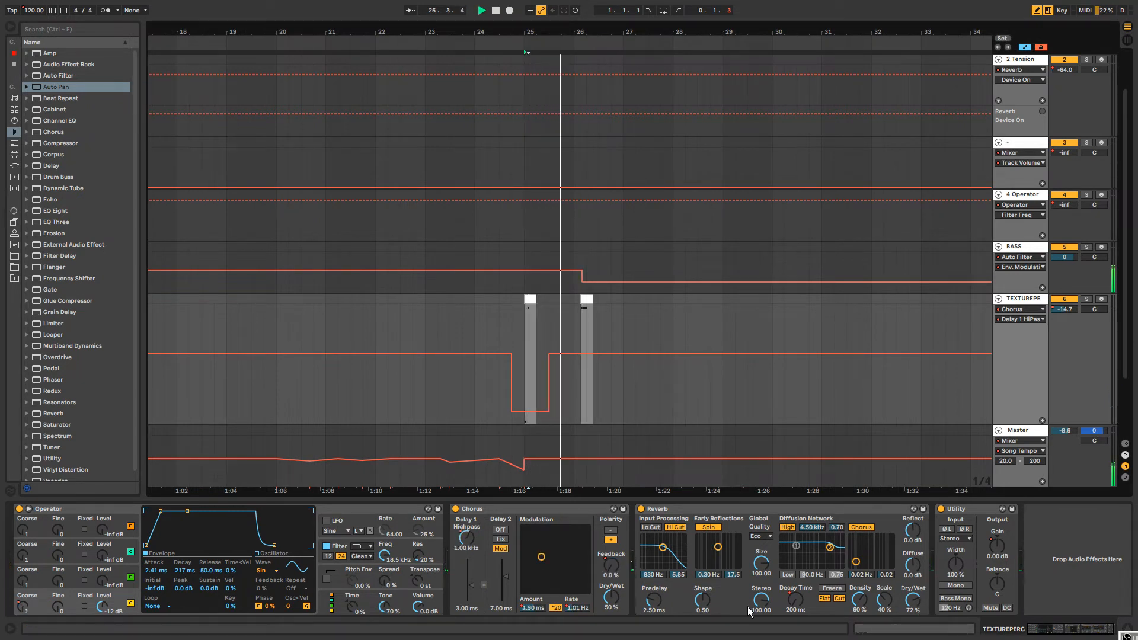
# Raise TEXTUREPERC's Reverb Decay Time automation to about 50 s around the bar 25 clip and audition it.
pyautogui.click(794, 603)
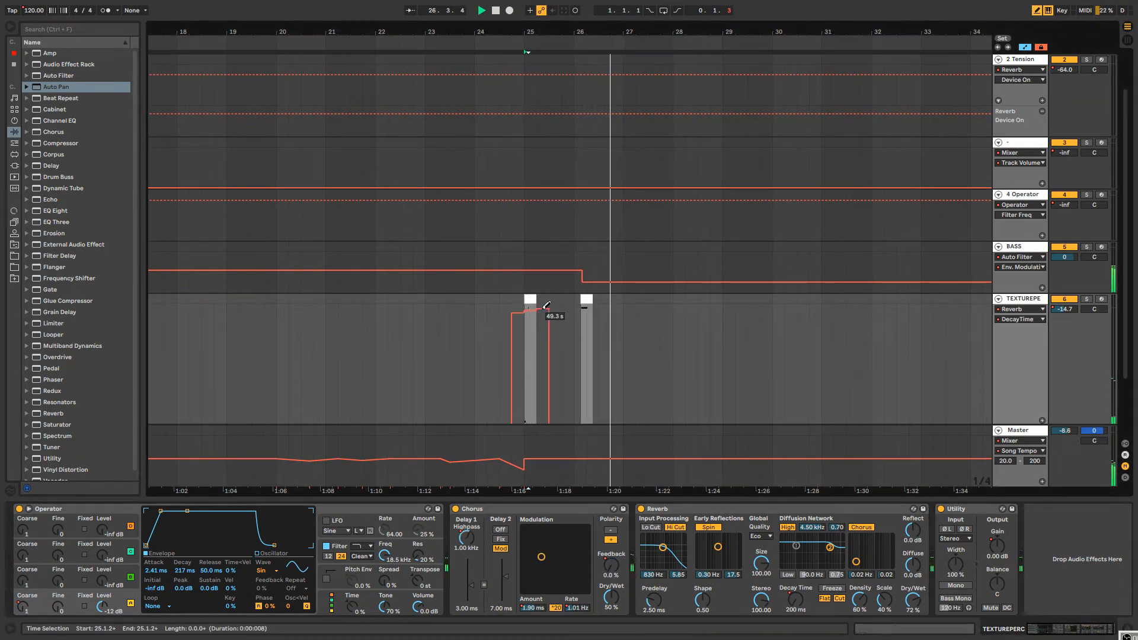
pyautogui.press('space')
pyautogui.press('space')
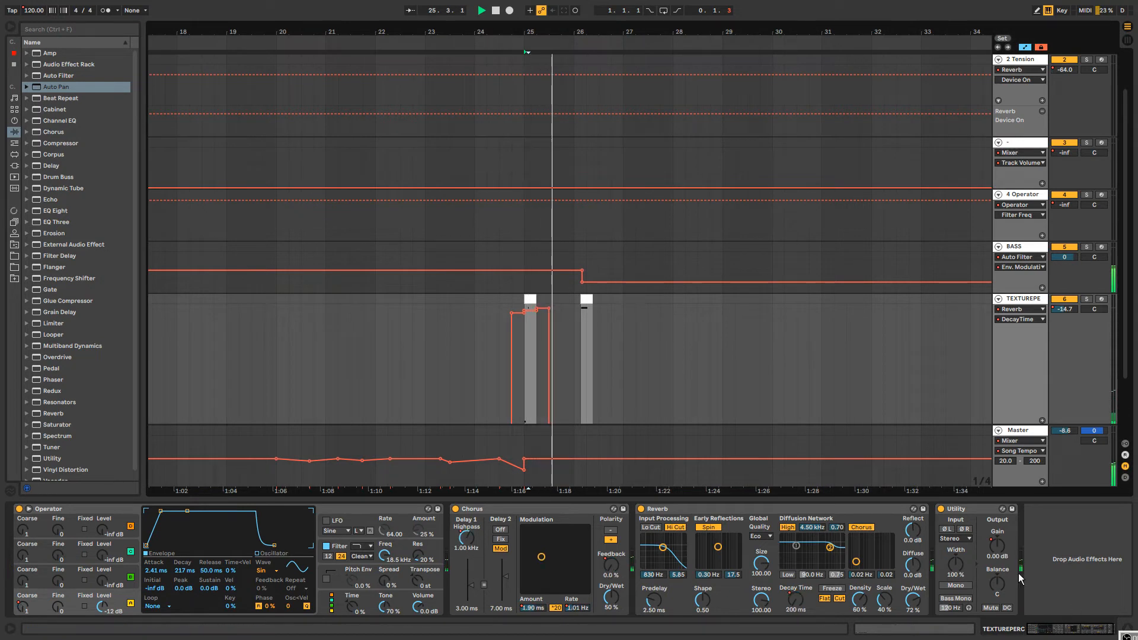
# Raise TEXTUREPERC's Utility Gain automation to 24.0 dB at the start of the bar 25 clip, ramping back to baseline by its end.
pyautogui.click(999, 548)
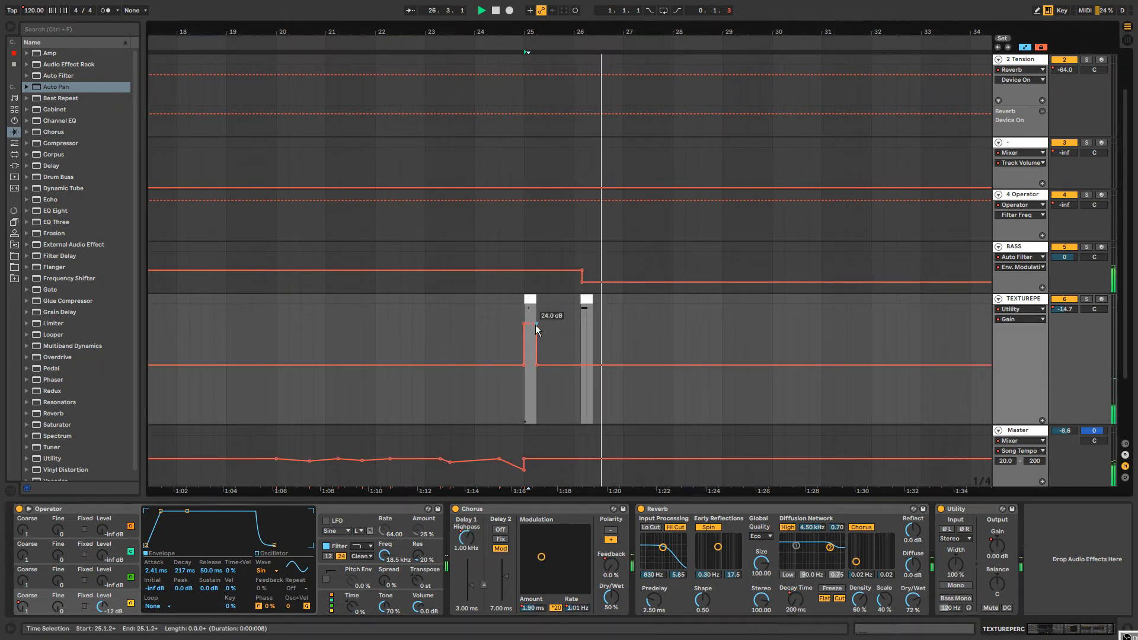
pyautogui.click(474, 324)
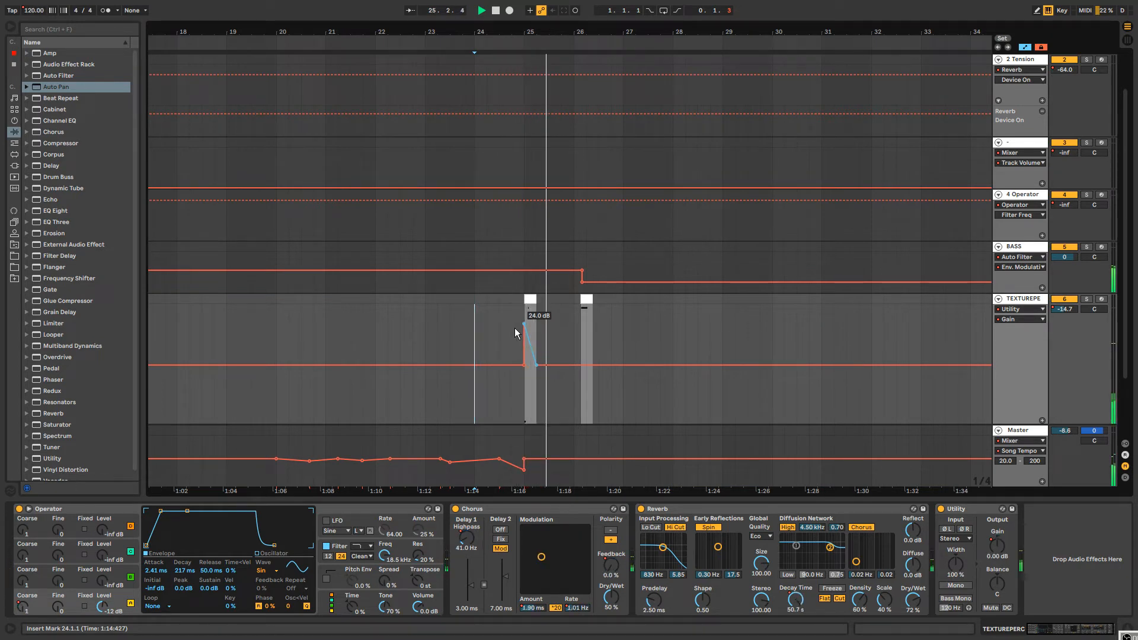
# Draw a short Utility Gain automation segment just after the bar 26 TEXTUREPERC clip and bring it down to slightly below the baseline.
pyautogui.press('b')
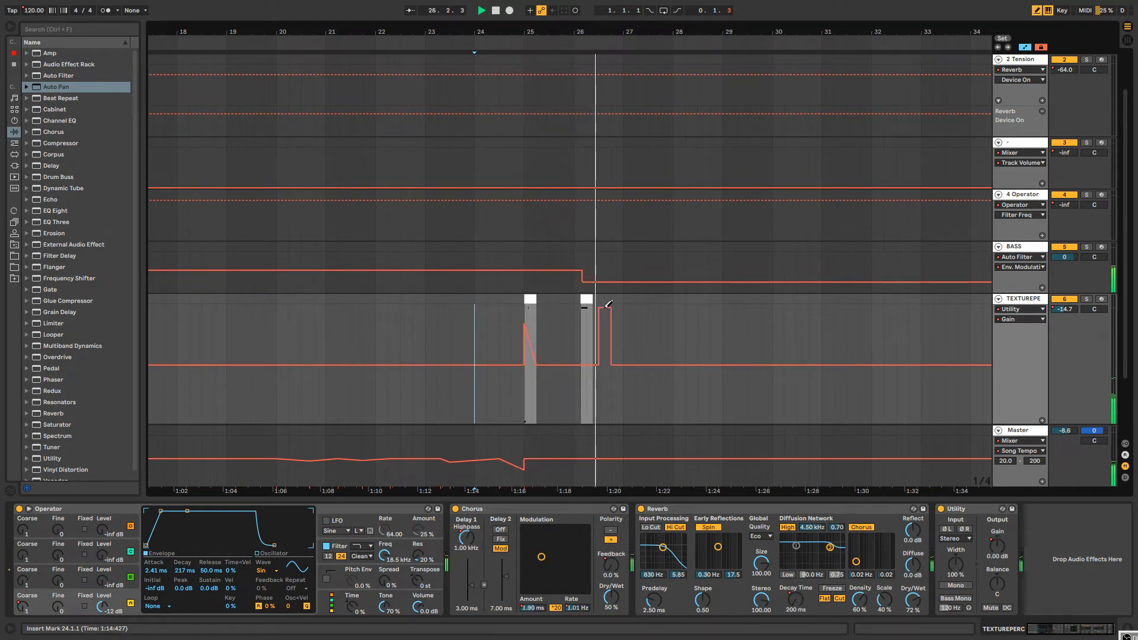
pyautogui.click(610, 304)
pyautogui.moveTo(610, 304); pyautogui.dragTo(609, 366)
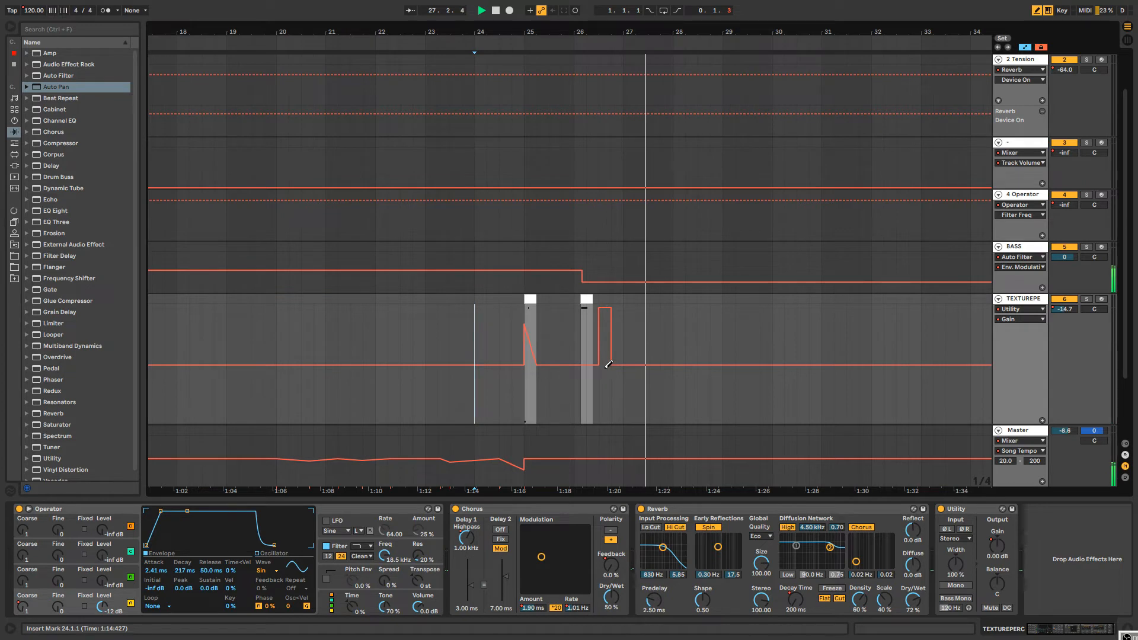
pyautogui.press('b')
pyautogui.click(648, 332)
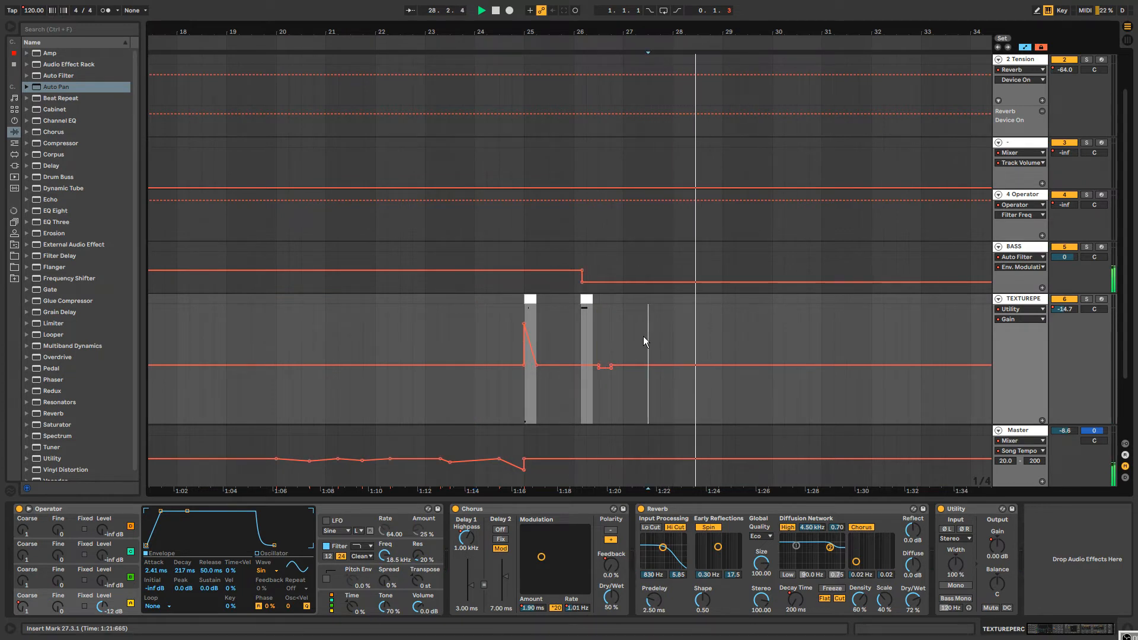
# Audition the bar 25 drop in the context of the wider arrangement.
pyautogui.moveTo(653, 43); pyautogui.dragTo(581, 12)
pyautogui.click(520, 297)
pyautogui.press('space')
pyautogui.press('space')
pyautogui.scroll(-3, 582, 343)
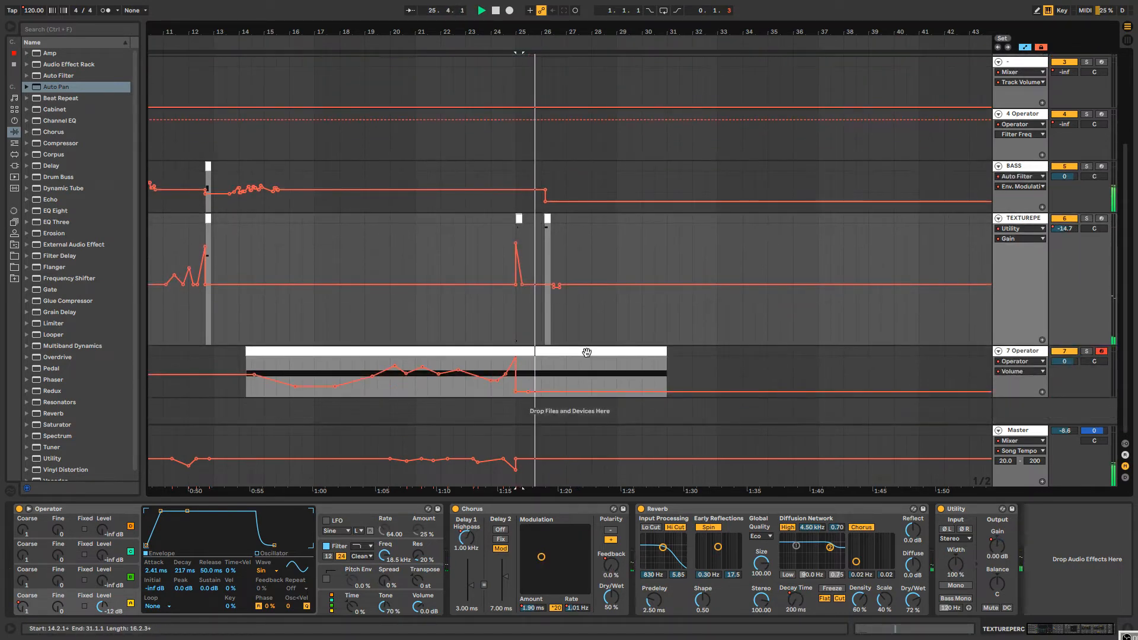
# Insert a new MIDI track below 7 Operator and clear its bar 25 selection.
pyautogui.click(1025, 354)
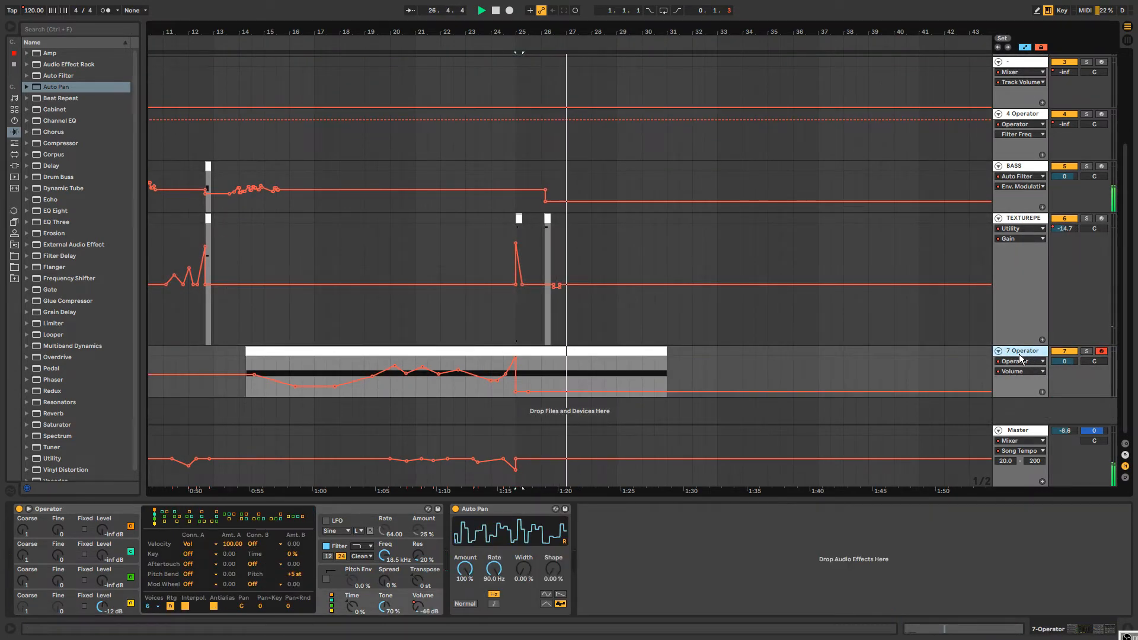
pyautogui.hotkey('ctrl', 'shift', 't')
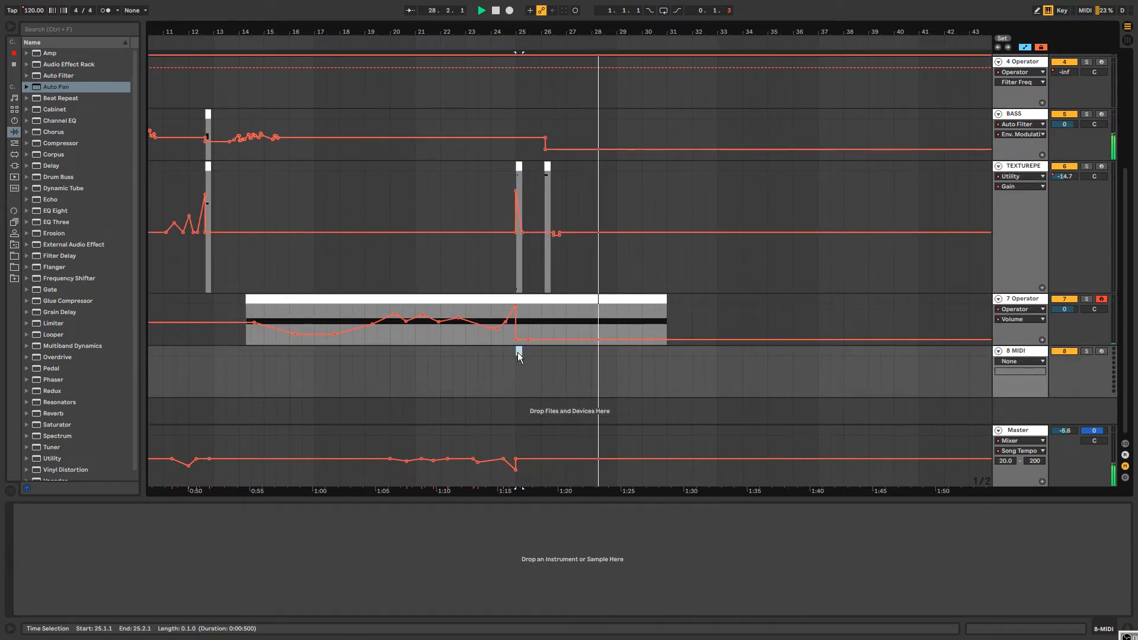
pyautogui.doubleClick(517, 352)
pyautogui.press('Delete')
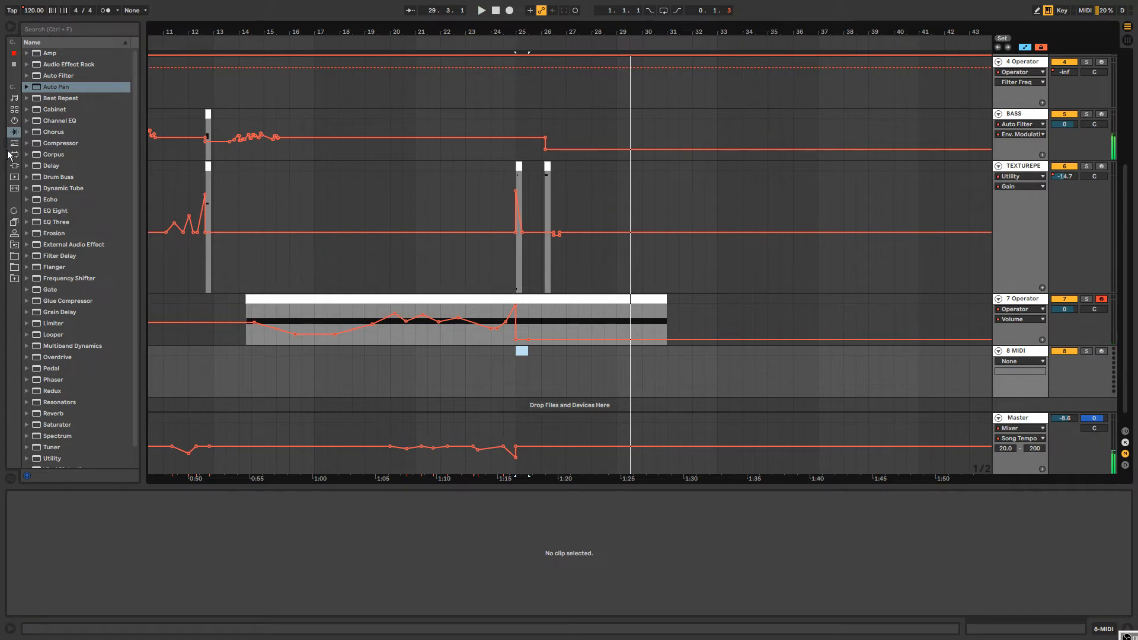
# Import the 5-Operator track from the sketchsploration17.als project as a new track below 8 MIDI and show it in Session View.
pyautogui.click(14, 244)
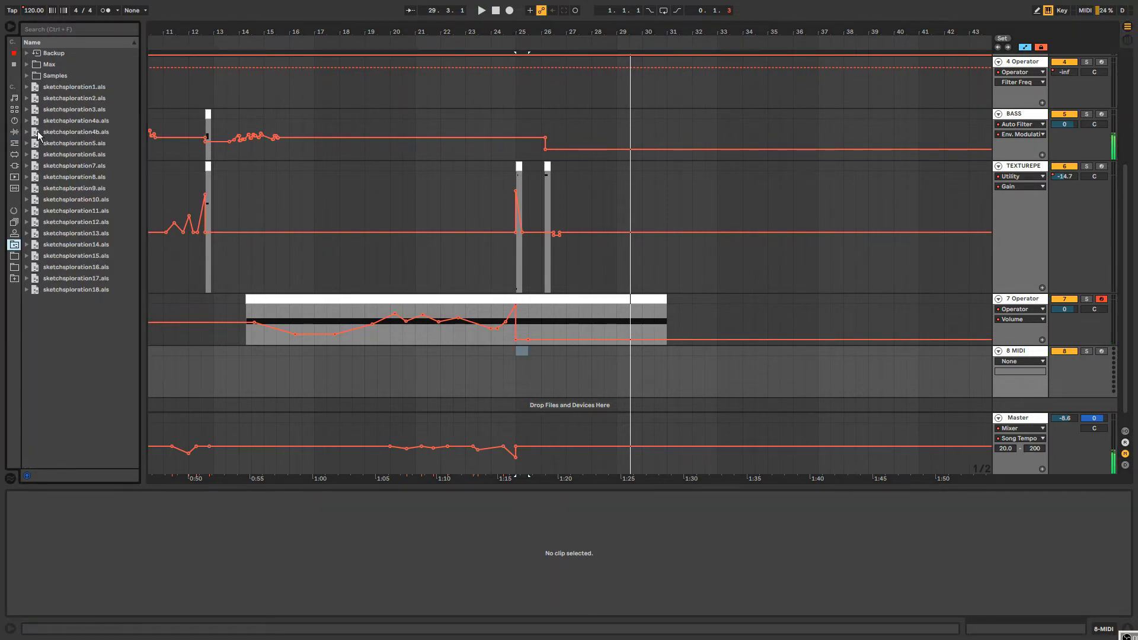
pyautogui.click(26, 290)
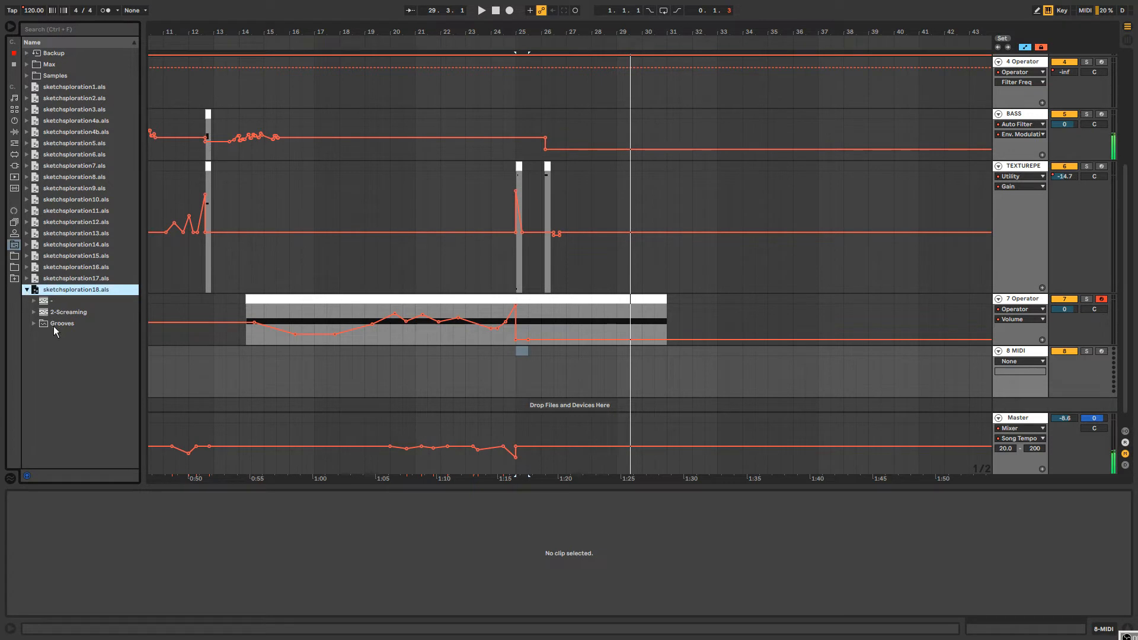
pyautogui.click(26, 290)
pyautogui.click(57, 278)
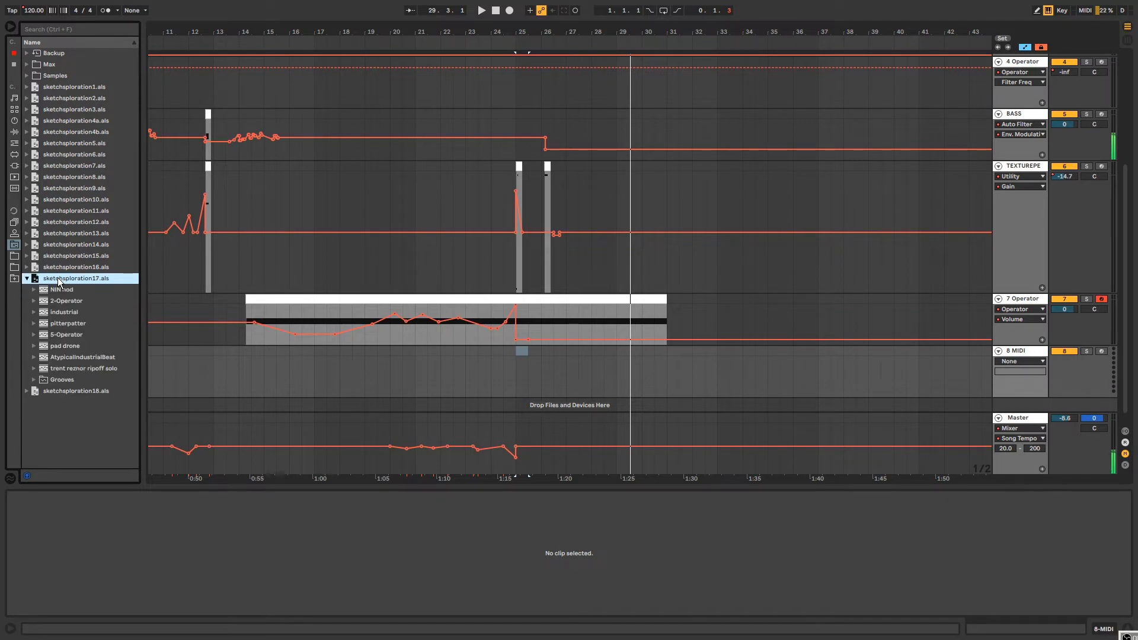
pyautogui.click(62, 336)
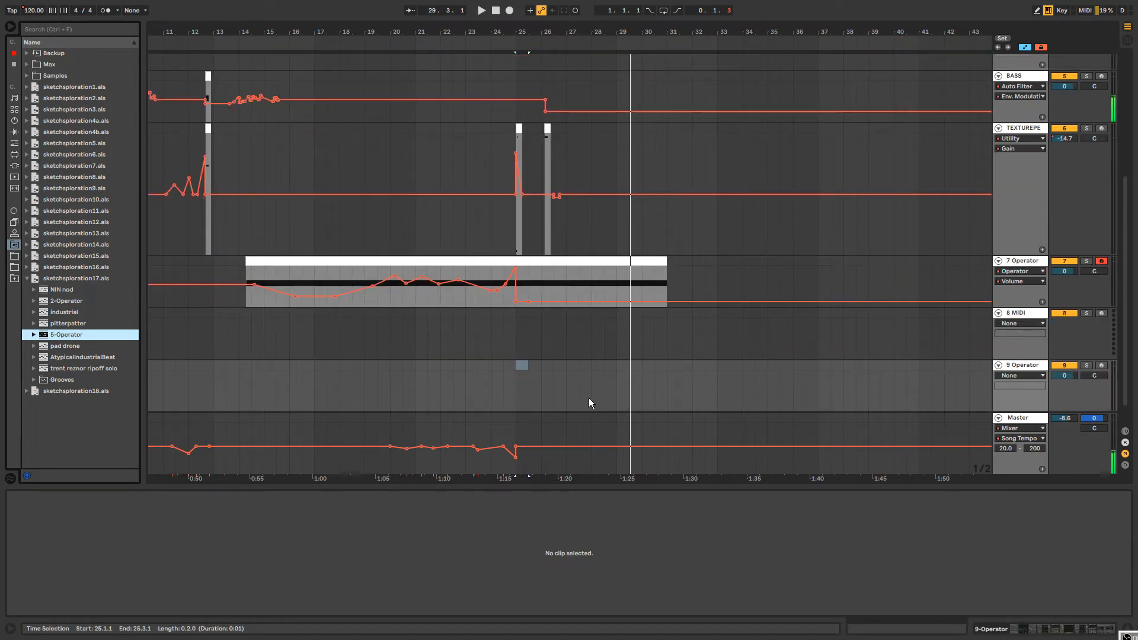
pyautogui.press('Tab')
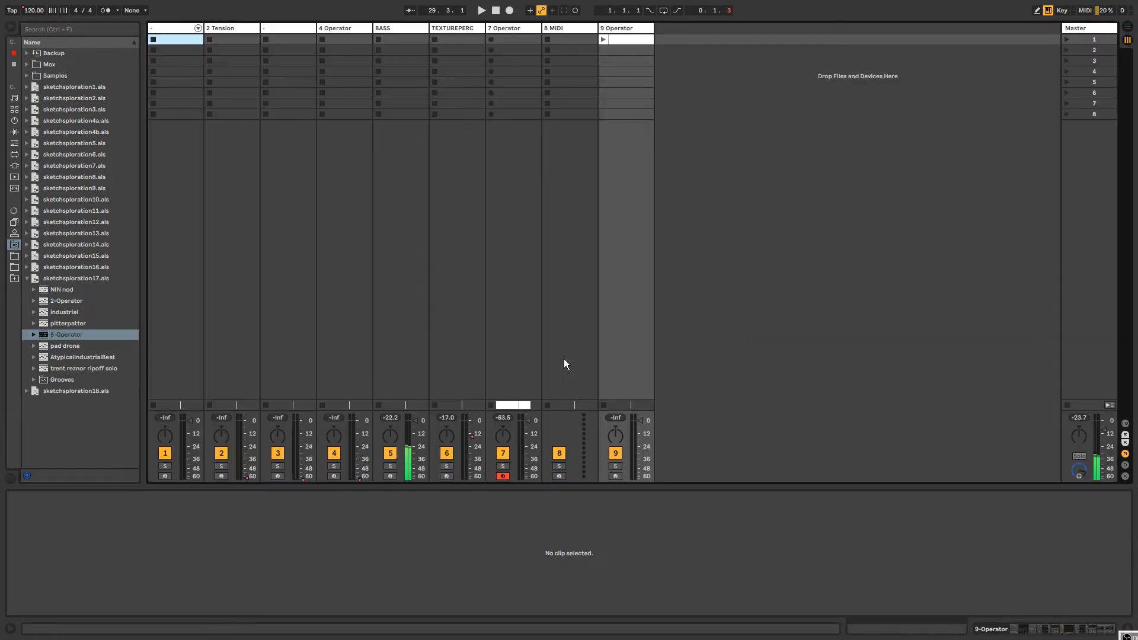
# Audition the imported 9 Operator clip in Session View and paste a copy at bar 25 of its Arrangement track.
pyautogui.click(615, 30)
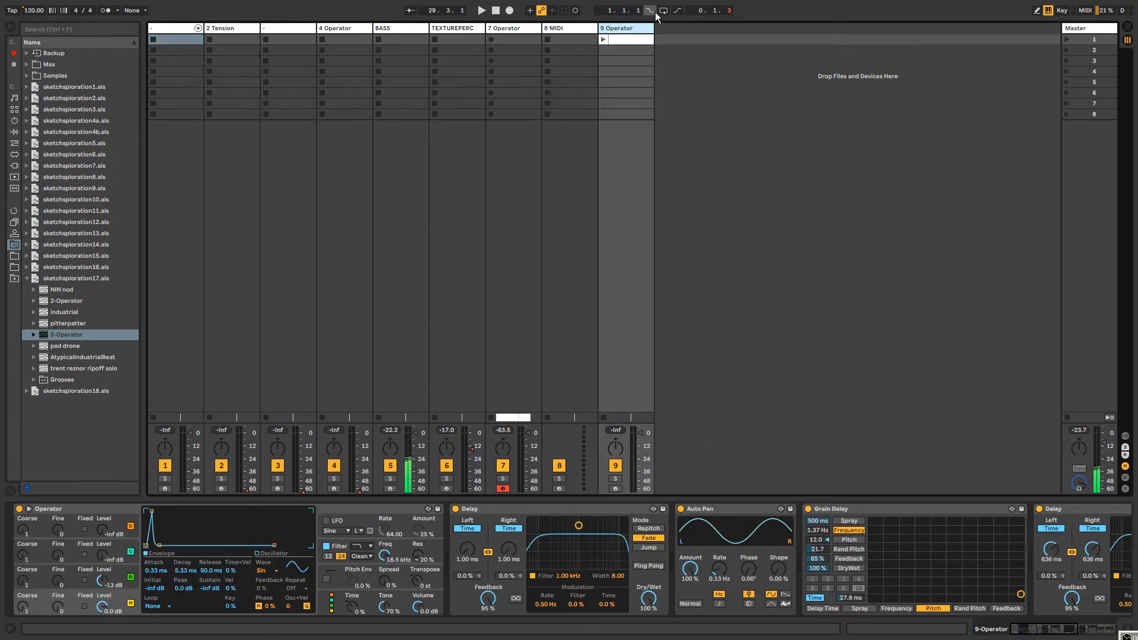
pyautogui.click(603, 39)
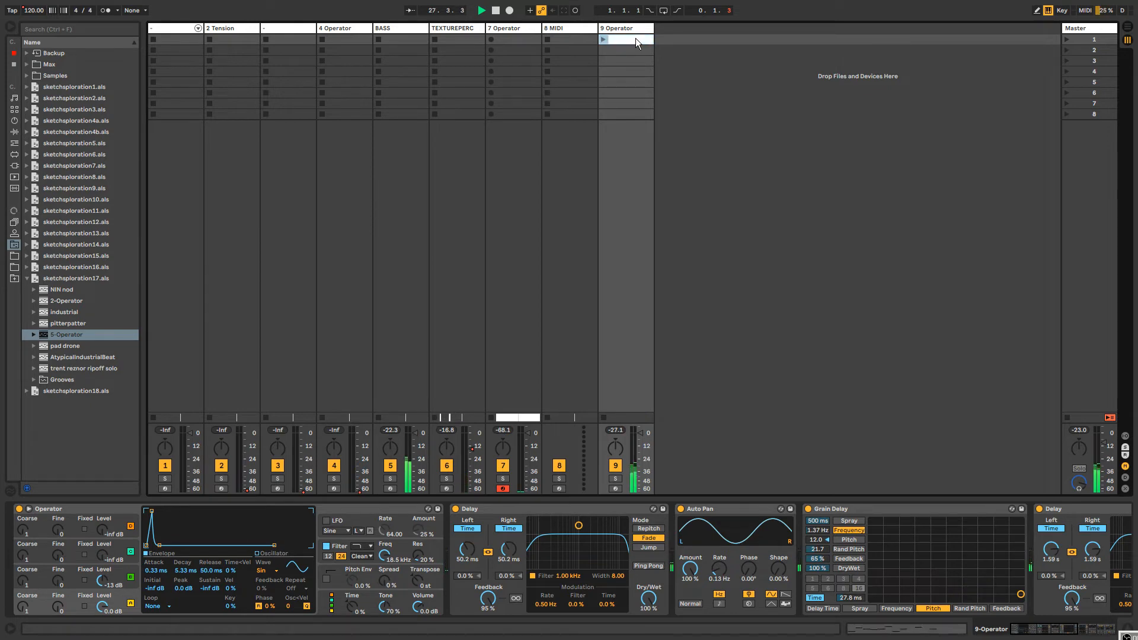
pyautogui.press('Tab')
pyautogui.click(521, 355)
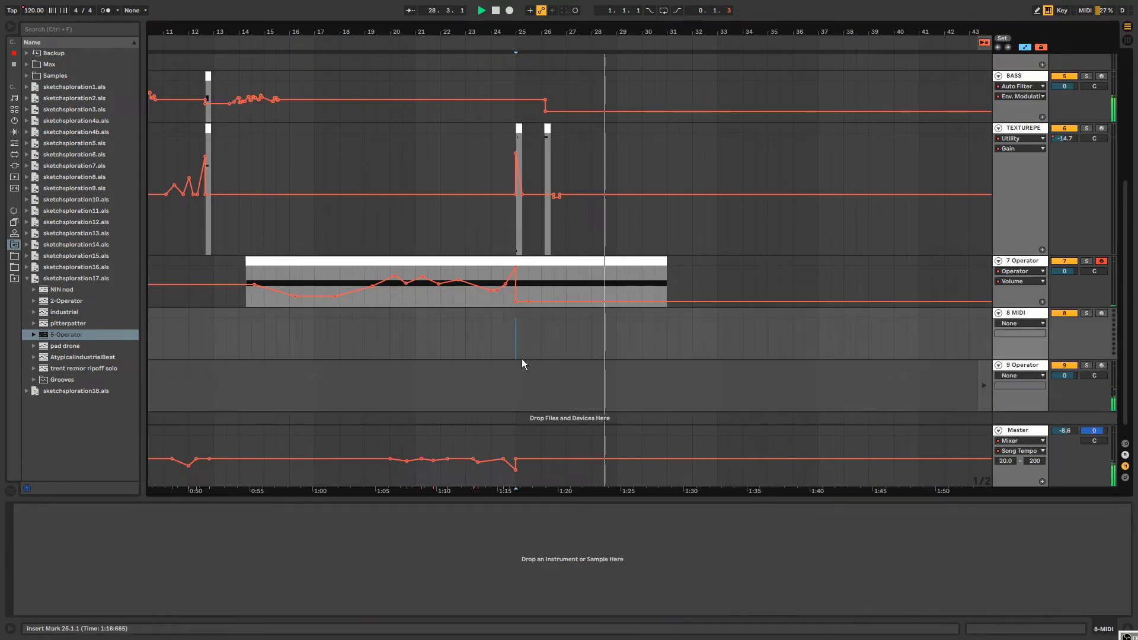
pyautogui.click(523, 364)
pyautogui.hotkey('ctrl', 'v')
pyautogui.scroll(-1, 934, 368)
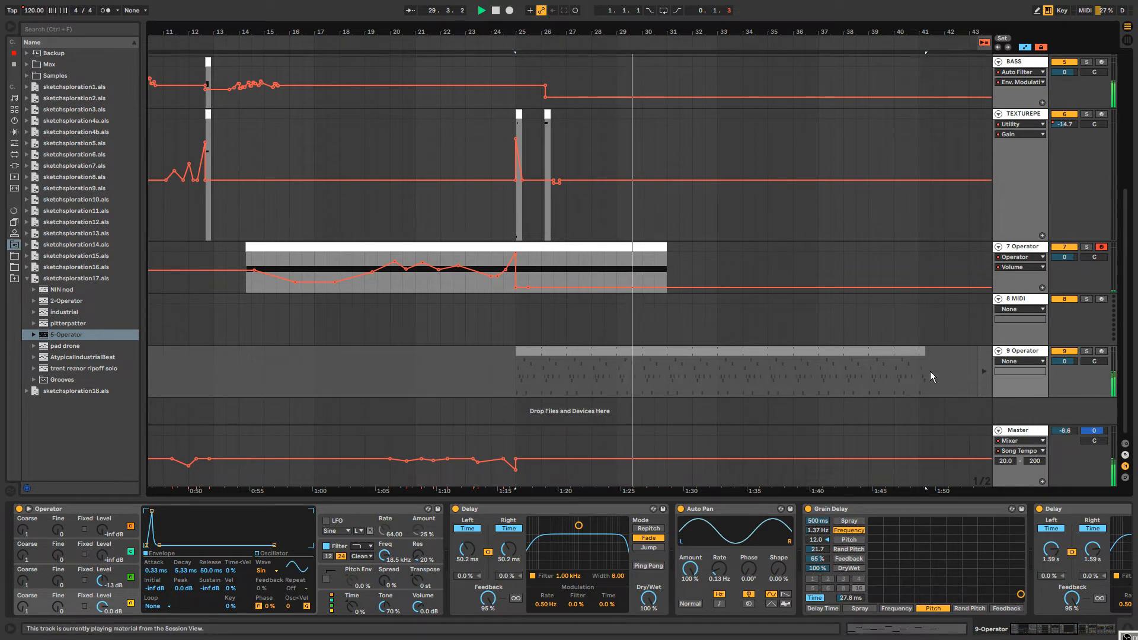
# Return 9 Operator to Arrangement playback and select its bar 25 clip with Lock Envelopes turned off.
pyautogui.click(986, 372)
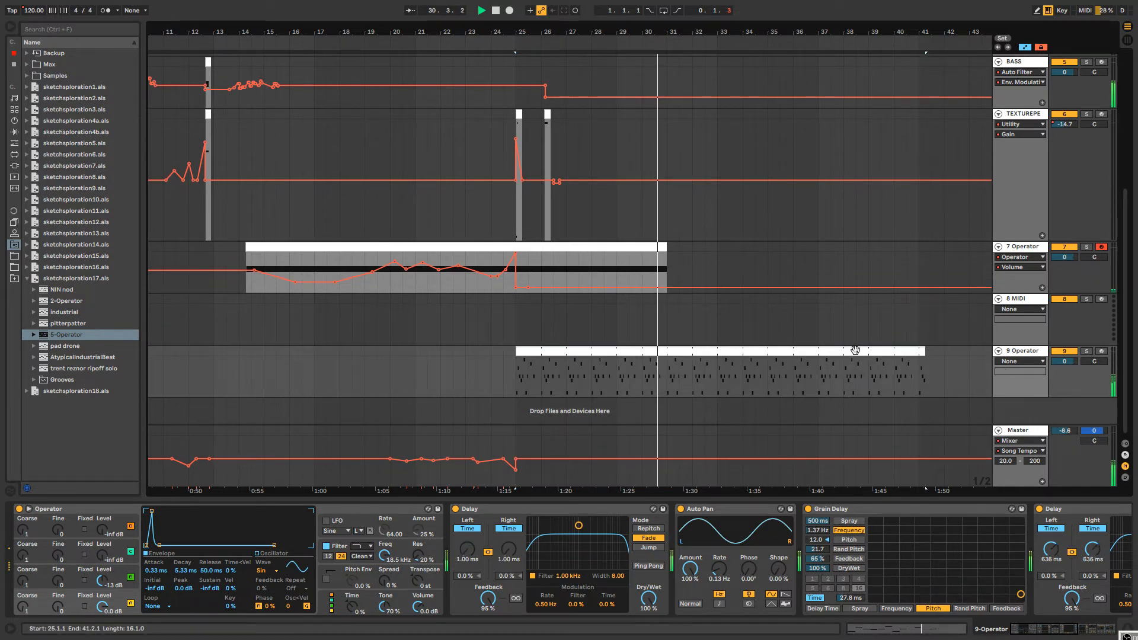
pyautogui.moveTo(781, 33); pyautogui.dragTo(663, 39)
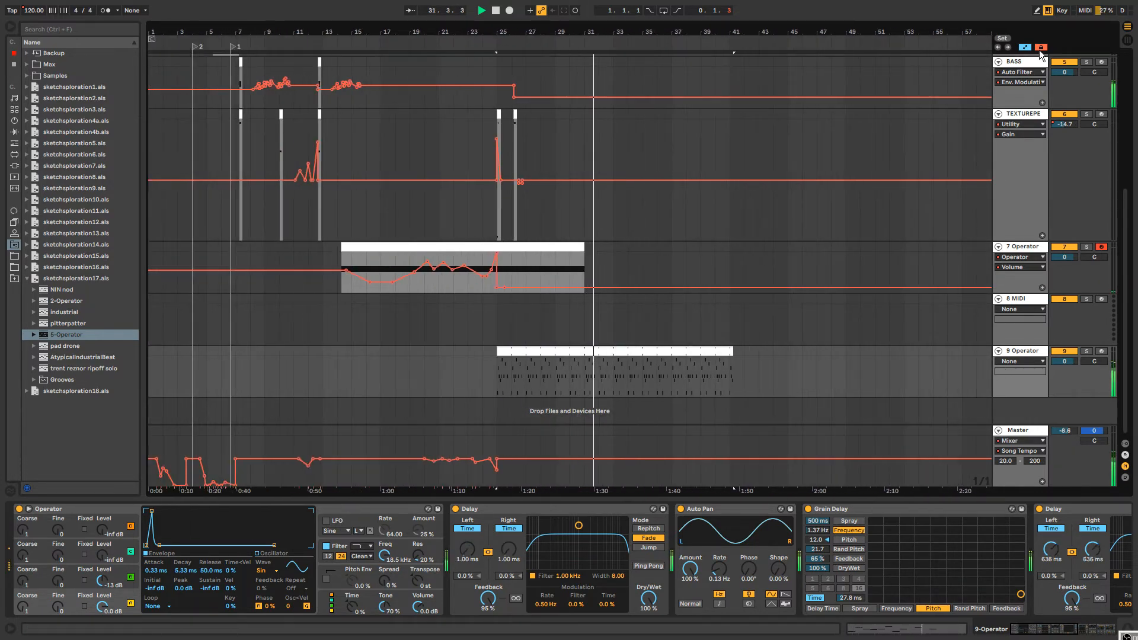
pyautogui.click(572, 348)
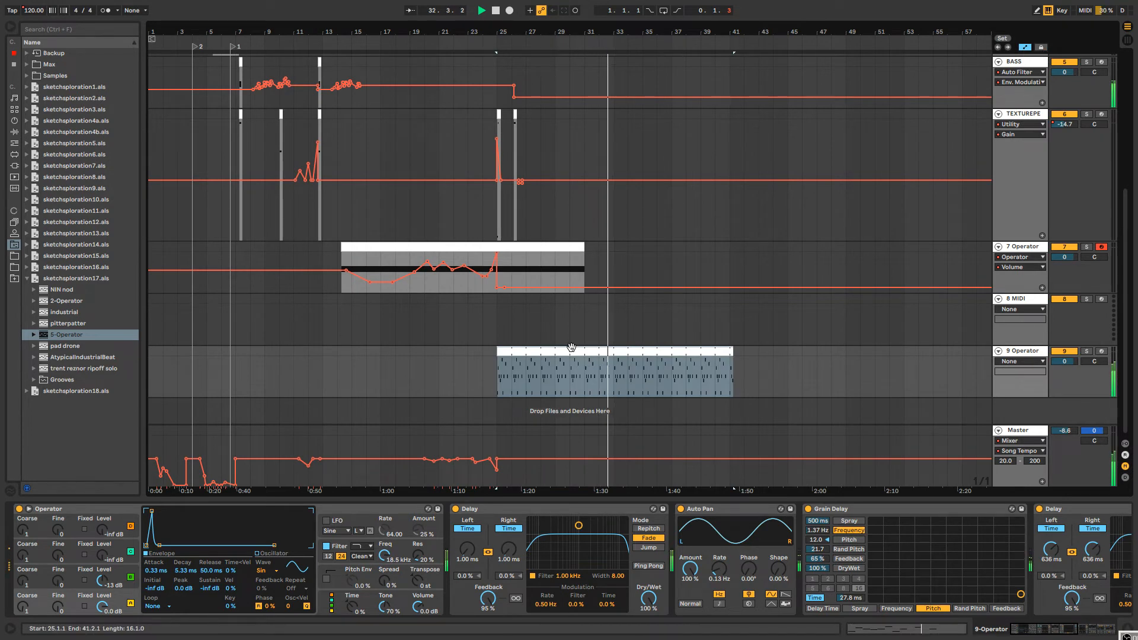
# Draw a Master Song Tempo drop to 20 BPM from bar 34 to bar 37.
pyautogui.scroll(3, 600, 332)
pyautogui.press('b')
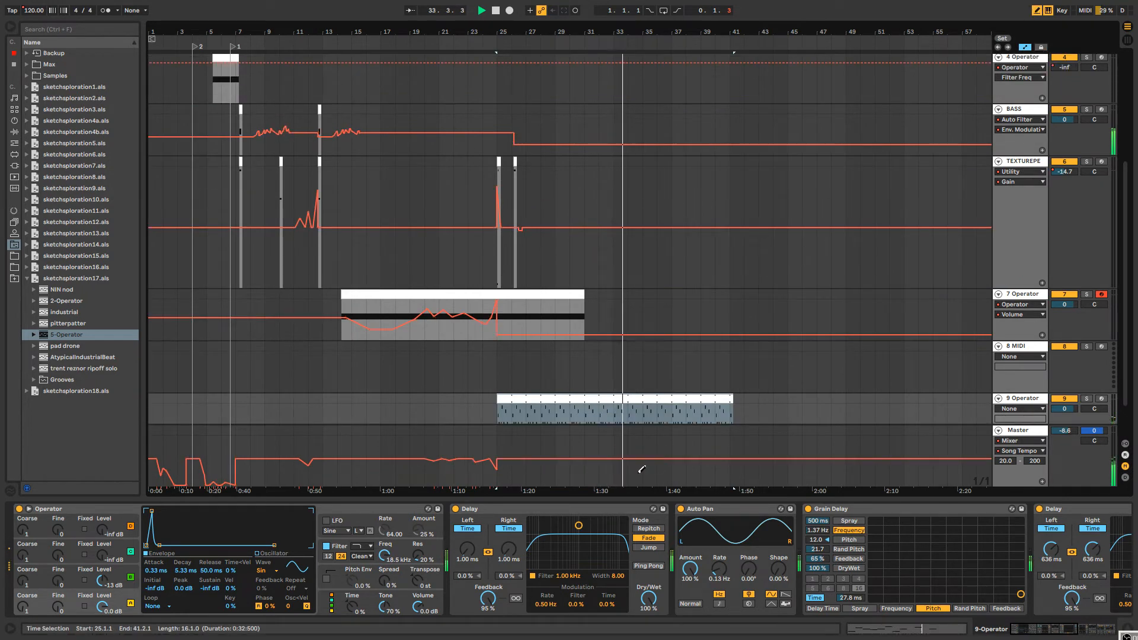
pyautogui.moveTo(636, 474); pyautogui.dragTo(646, 494)
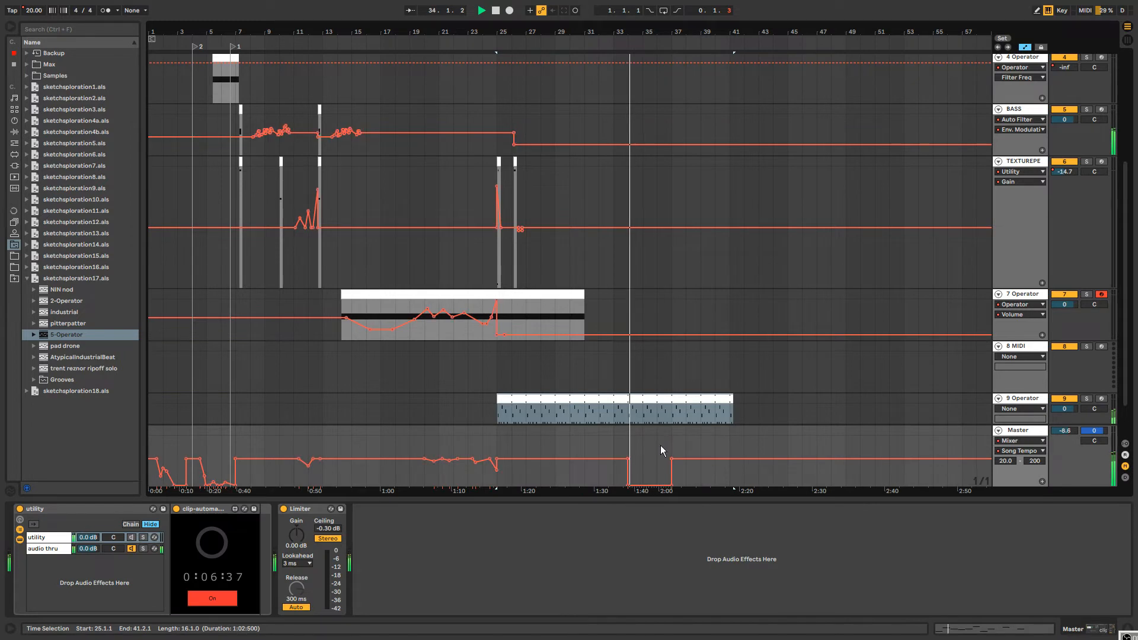
pyautogui.press('b')
pyautogui.scroll(-3, 830, 385)
# Select the 9 Operator clip and audition the arrangement from bar 25.
pyautogui.click(661, 354)
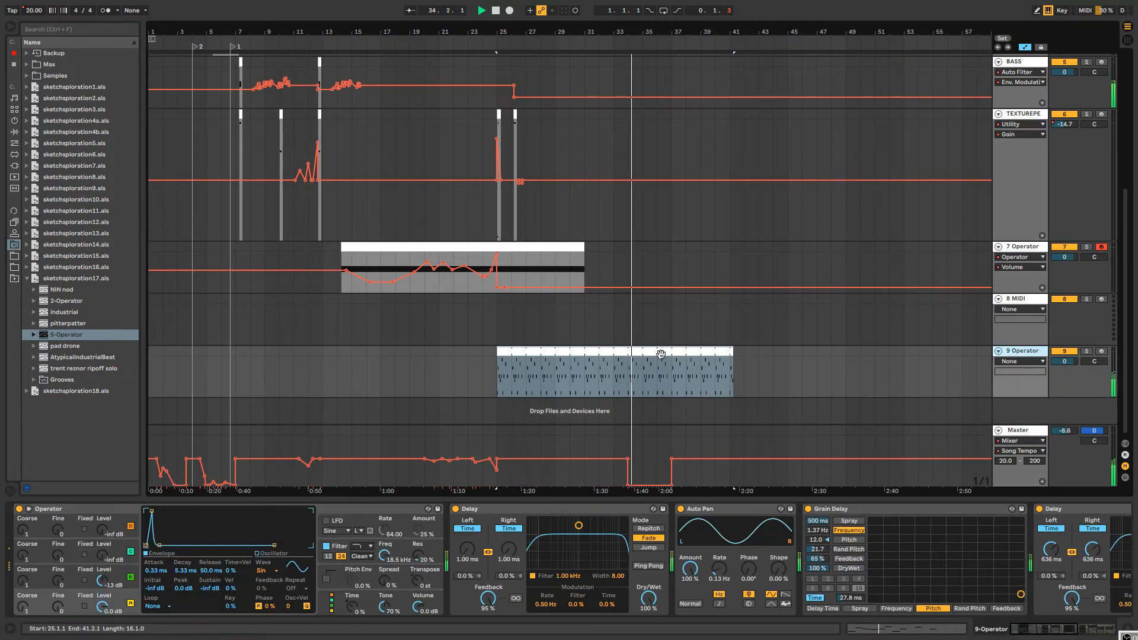
pyautogui.press('Tab')
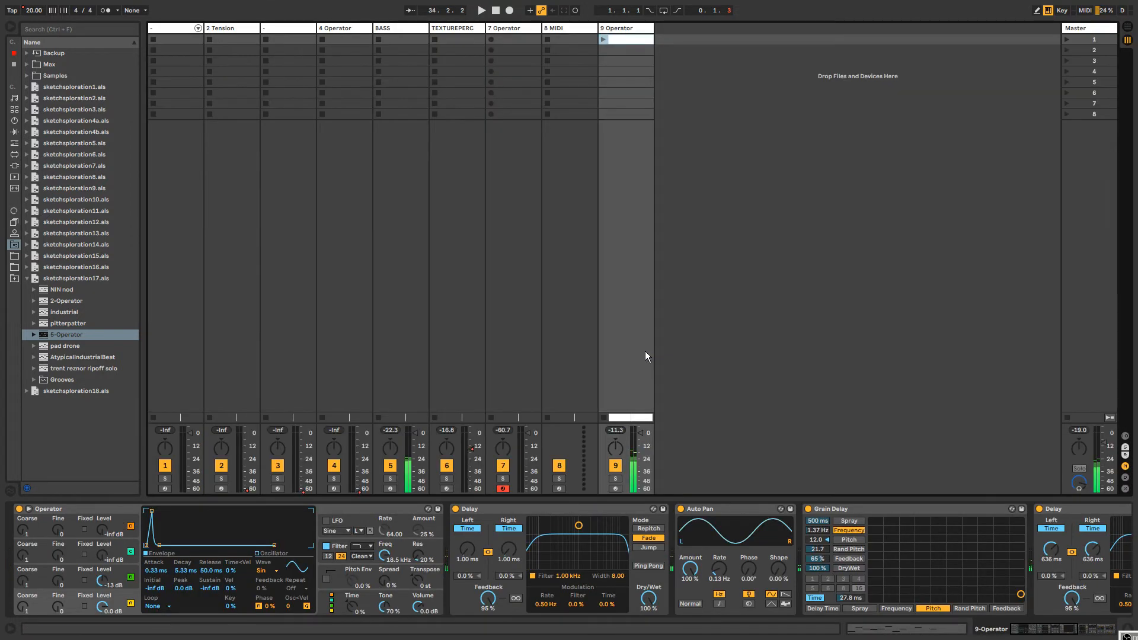
pyautogui.press('Tab')
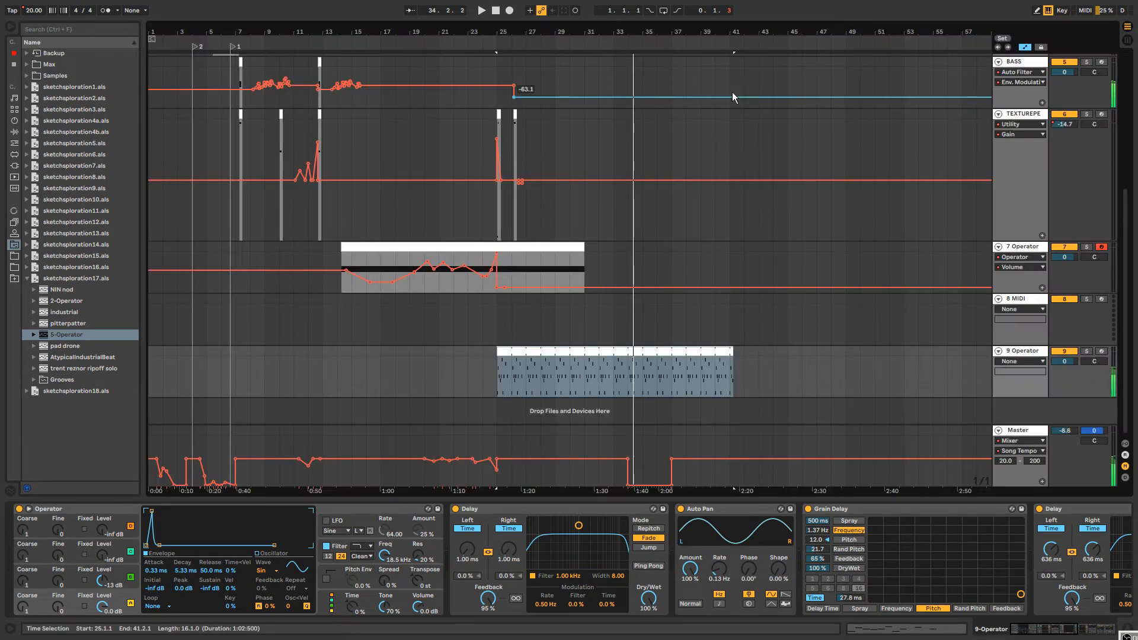
pyautogui.press('space')
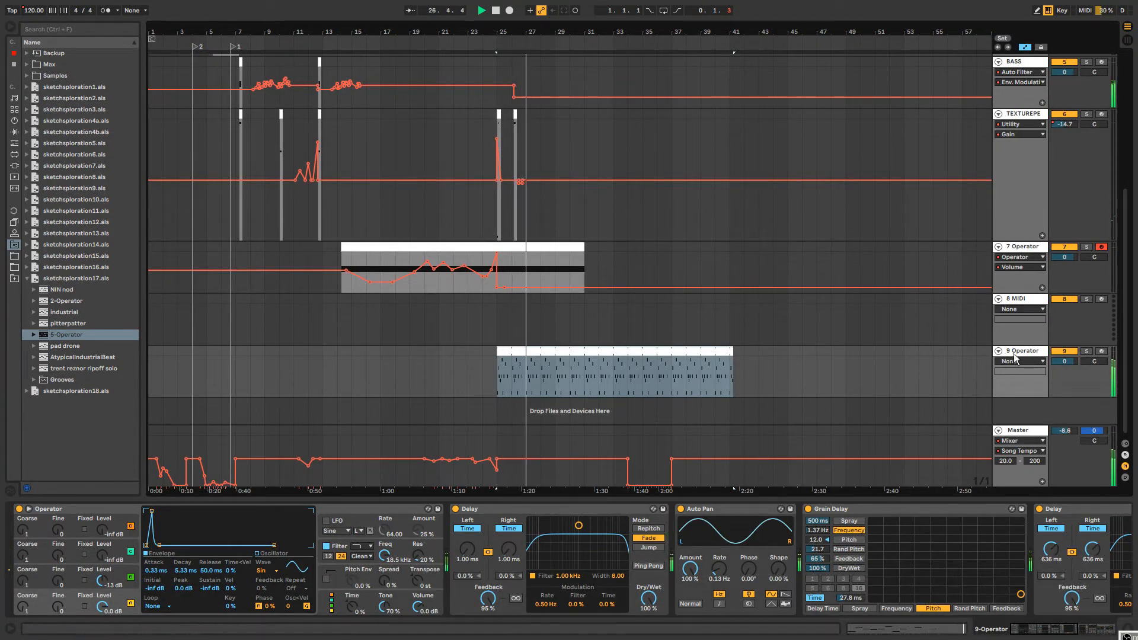
# Relaunch the 9 Operator Session clip and record its playback into the Arrangement from bar 25.
pyautogui.press('Tab')
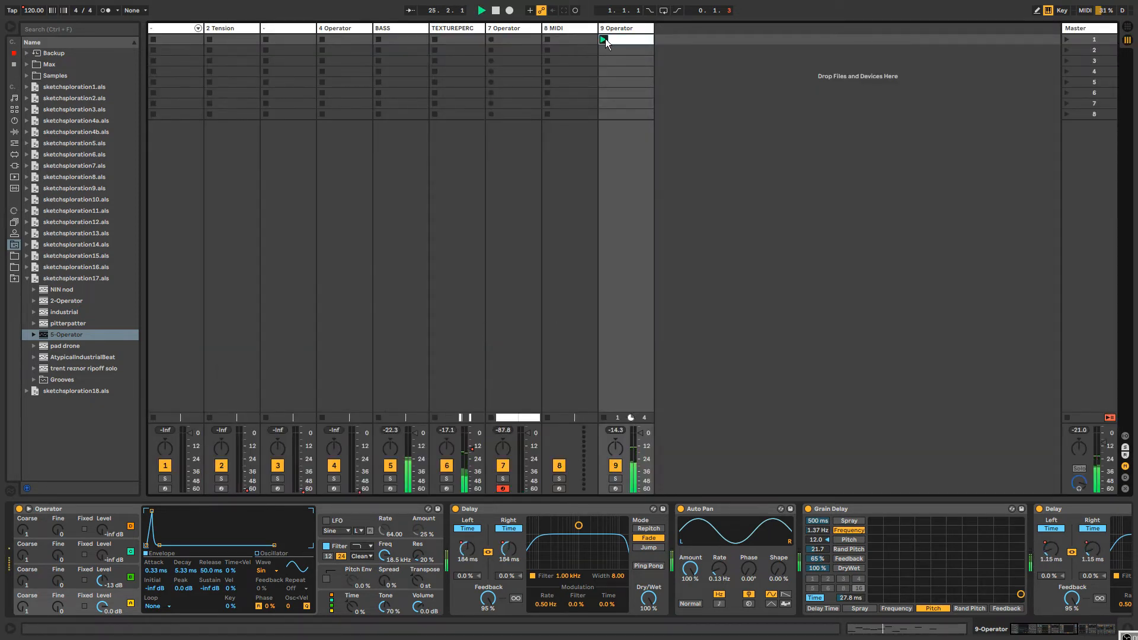
pyautogui.press('Tab')
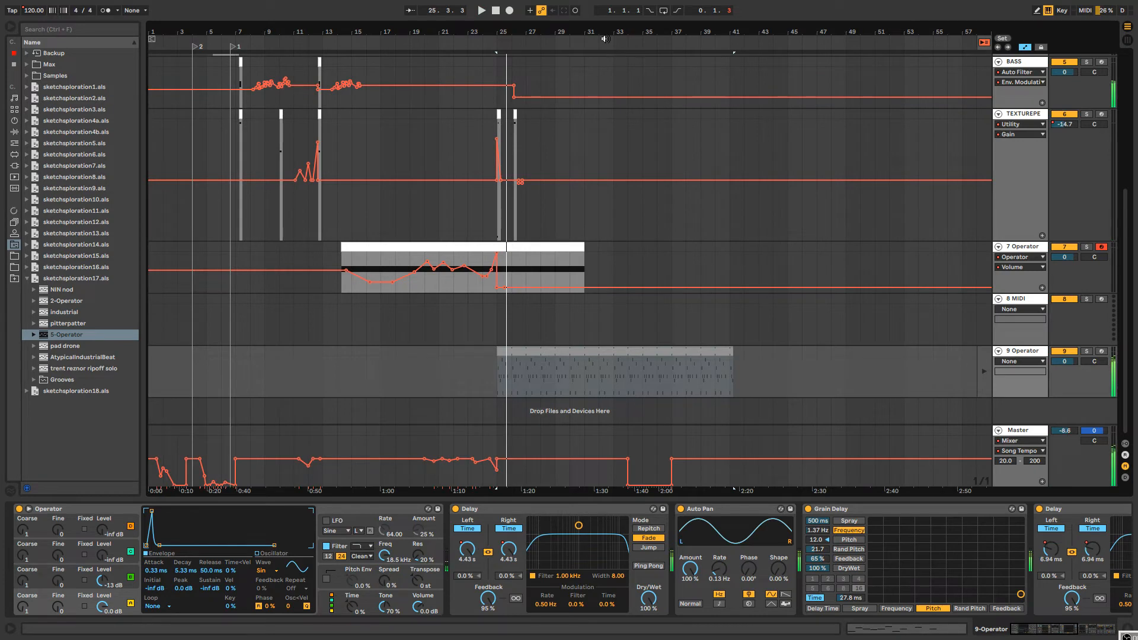
pyautogui.press('Tab')
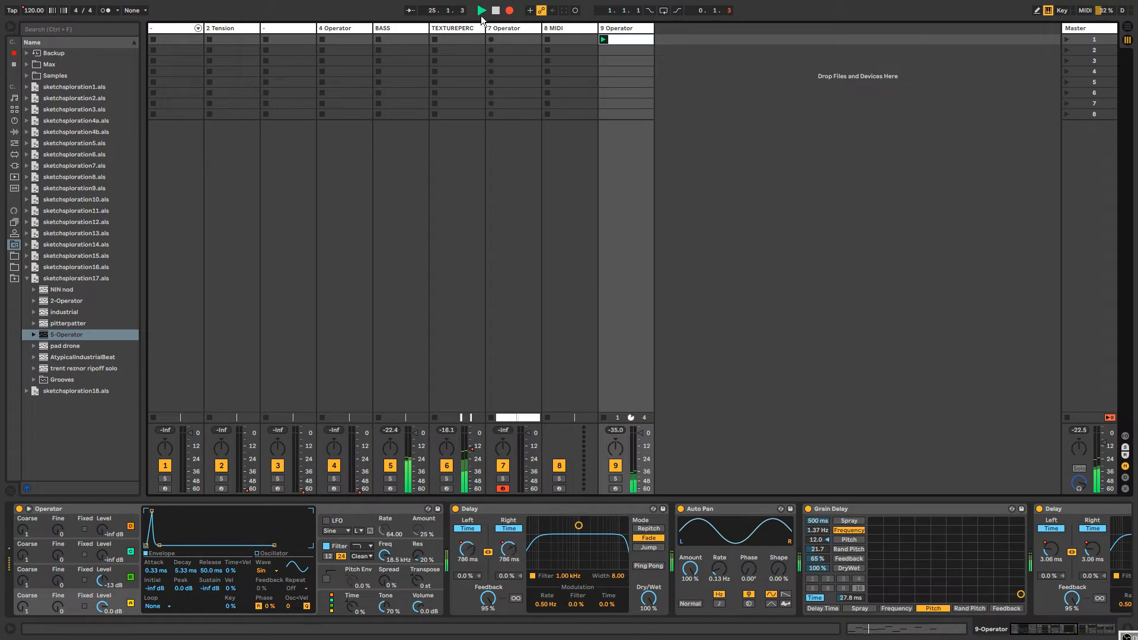
pyautogui.press('Tab')
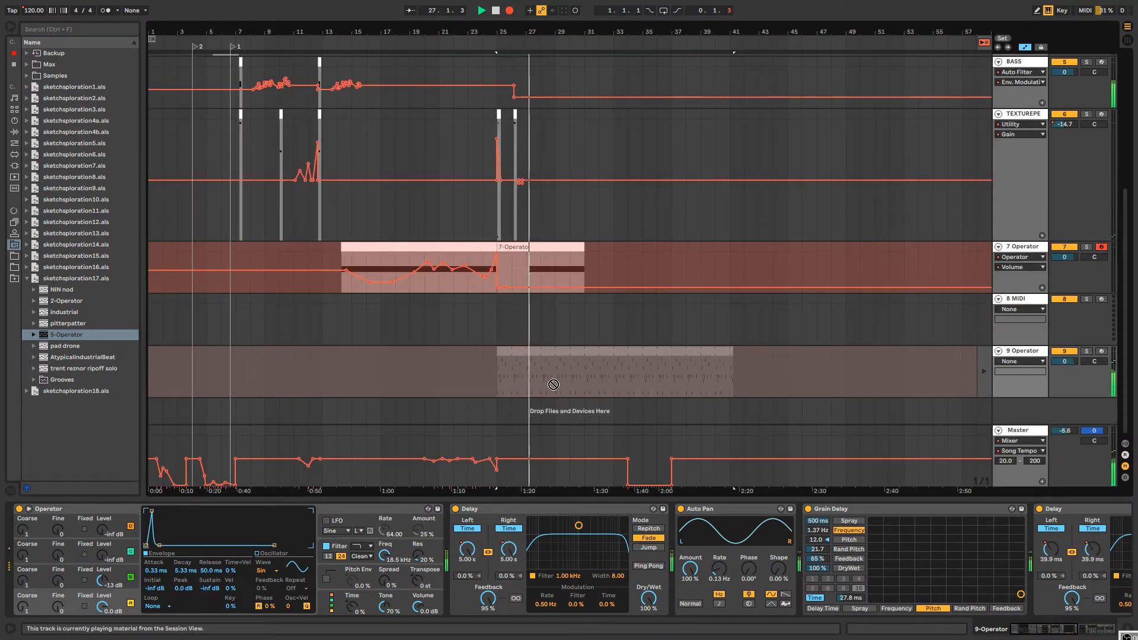
# Draw erratic stepped Song Tempo changes on the Master between bars 28 and 33, starting with a drop to 60 BPM.
pyautogui.press('b')
pyautogui.click(543, 474)
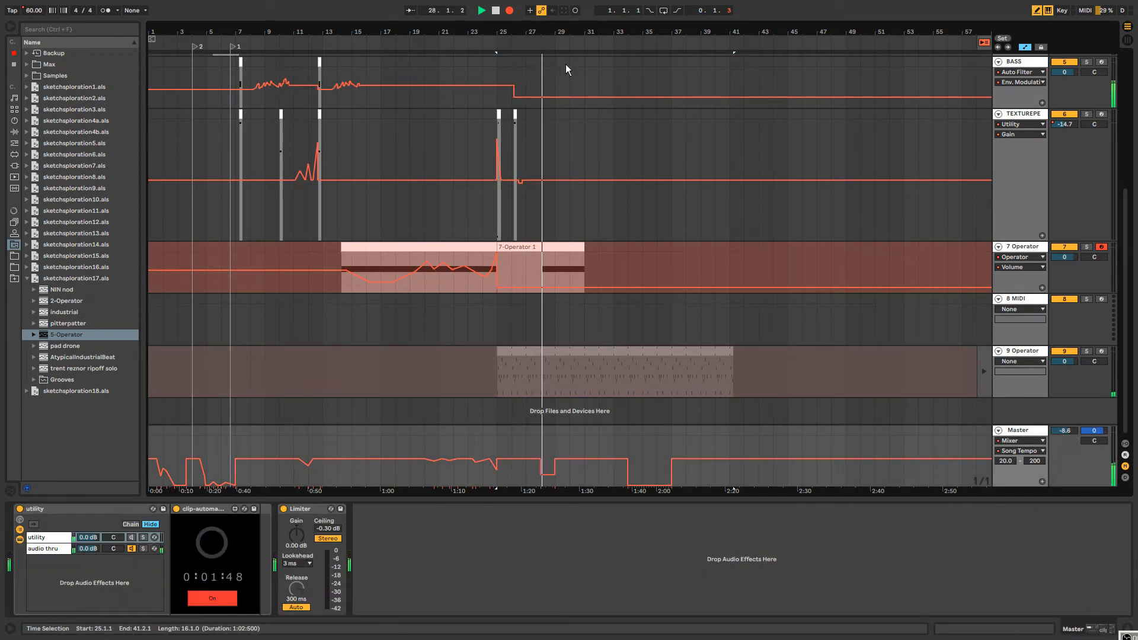
pyautogui.moveTo(565, 32); pyautogui.dragTo(543, 413)
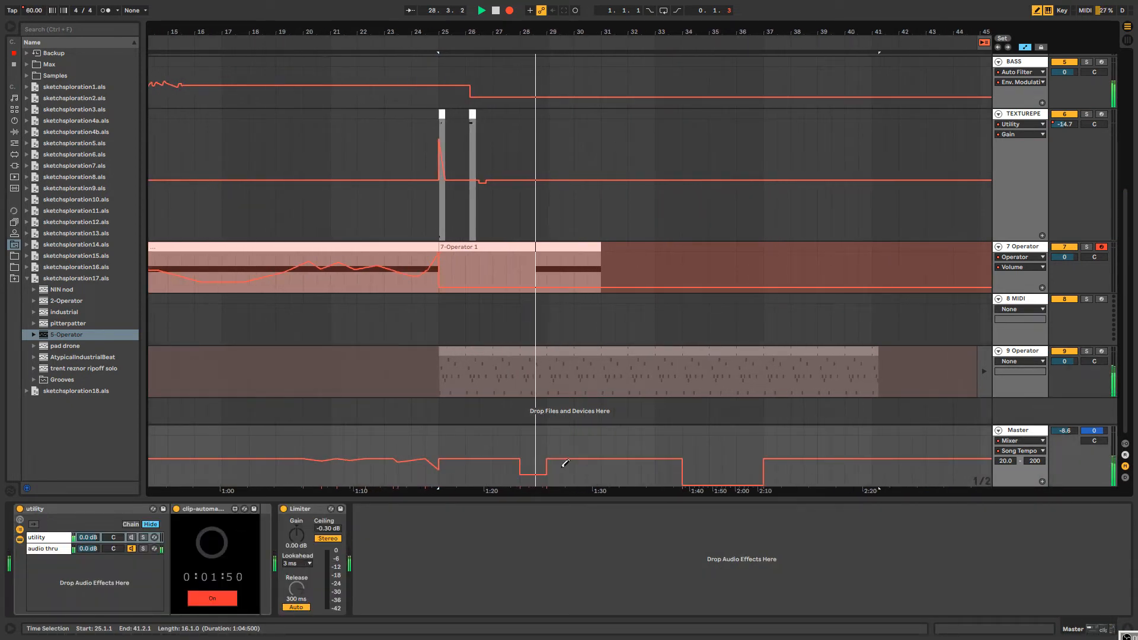
pyautogui.click(579, 478)
pyautogui.click(595, 453)
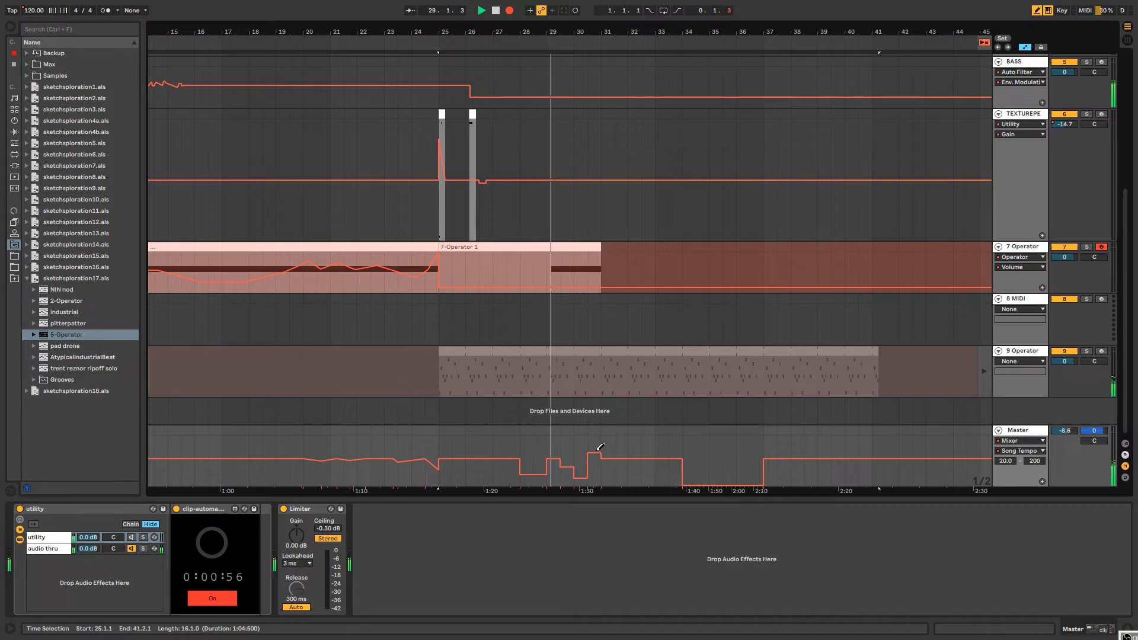
pyautogui.click(606, 471)
pyautogui.click(621, 466)
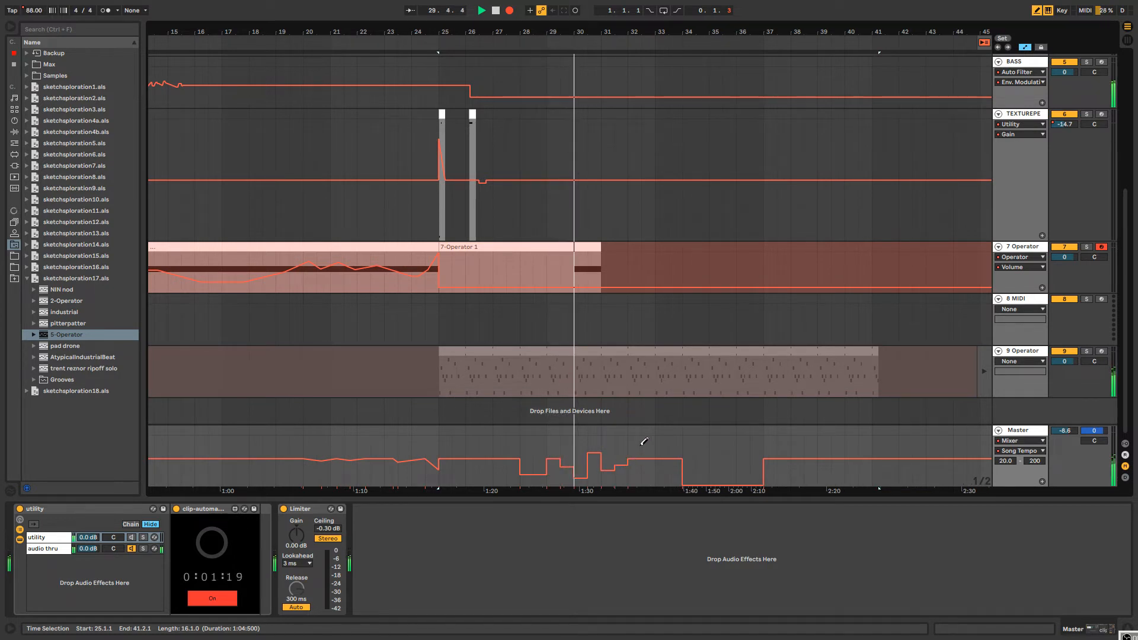
pyautogui.click(638, 479)
pyautogui.press('b')
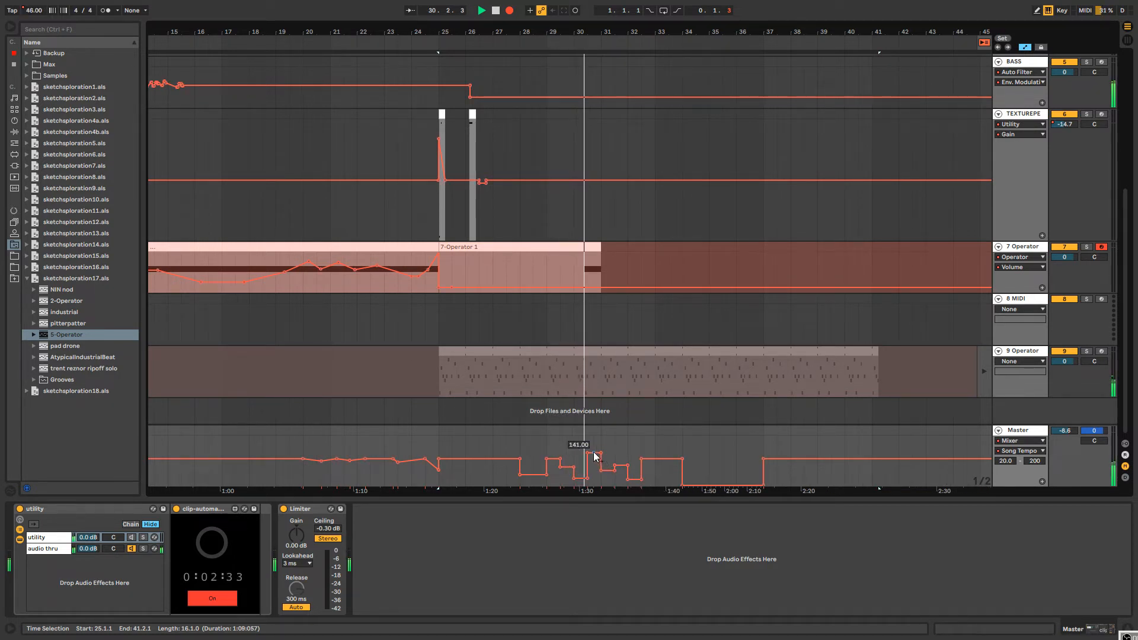
# Reshape the Master tempo steps around bars 30 to 32 into ramped spikes and add a ramped 190 BPM peak at bar 33.
pyautogui.moveTo(596, 453)
pyautogui.mouseDown()
pyautogui.moveTo(601, 437)
pyautogui.moveTo(626, 443)
pyautogui.mouseUp()
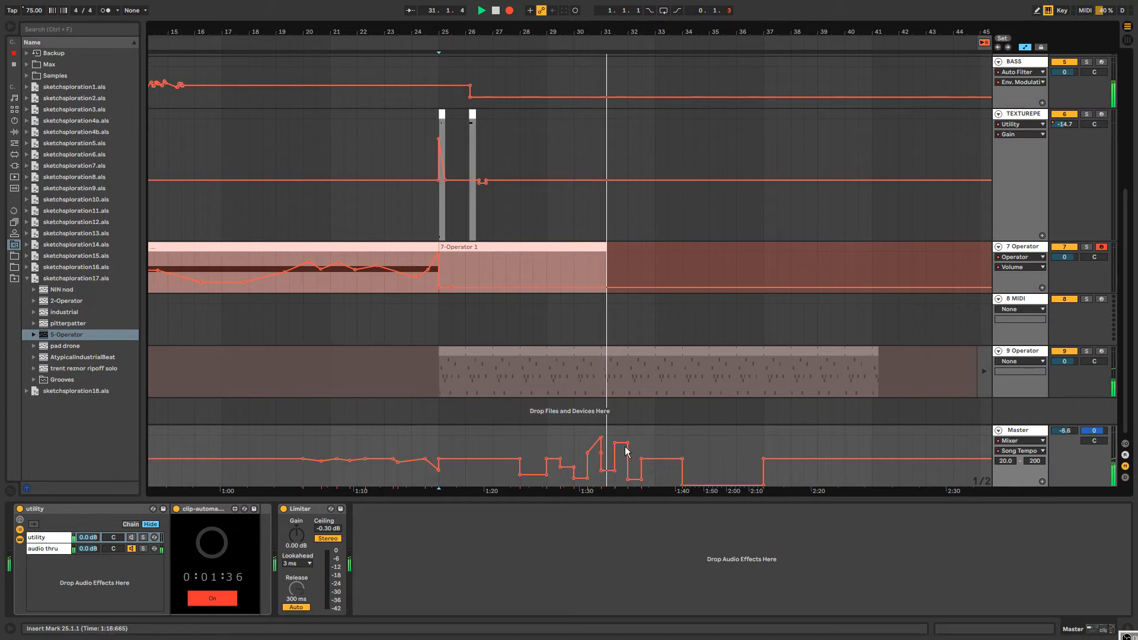
pyautogui.click(629, 444)
pyautogui.press('b')
pyautogui.click(663, 440)
pyautogui.press('b')
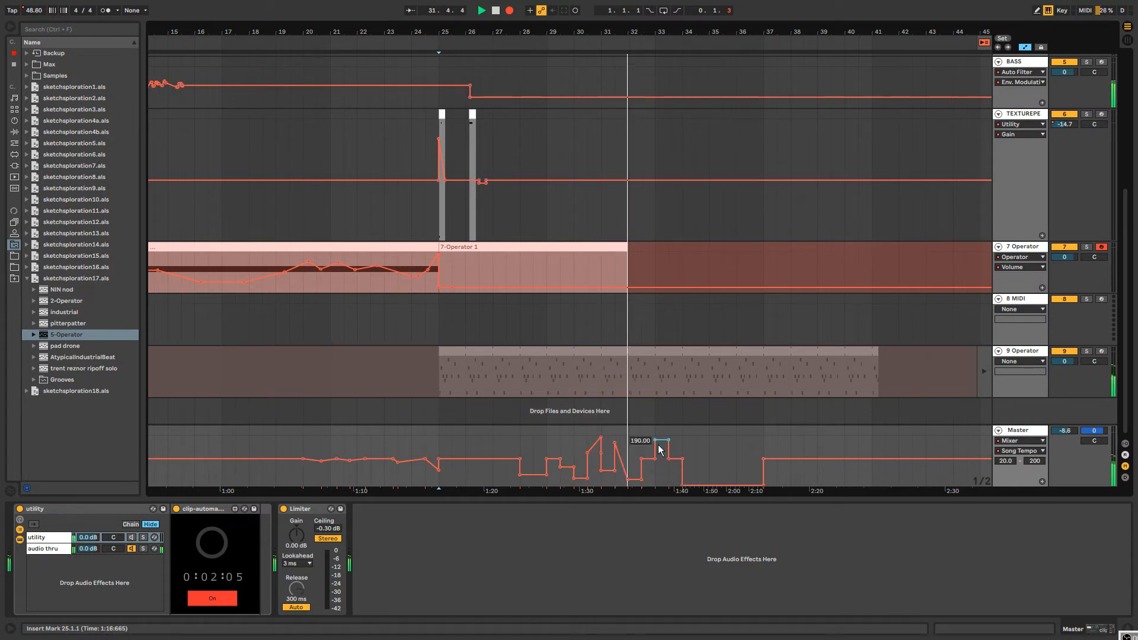
pyautogui.click(655, 441)
# Draw alternating high and low Song Tempo steps on the Master from bar 34 to bar 37, replacing the flat dip.
pyautogui.press('b')
pyautogui.click(689, 444)
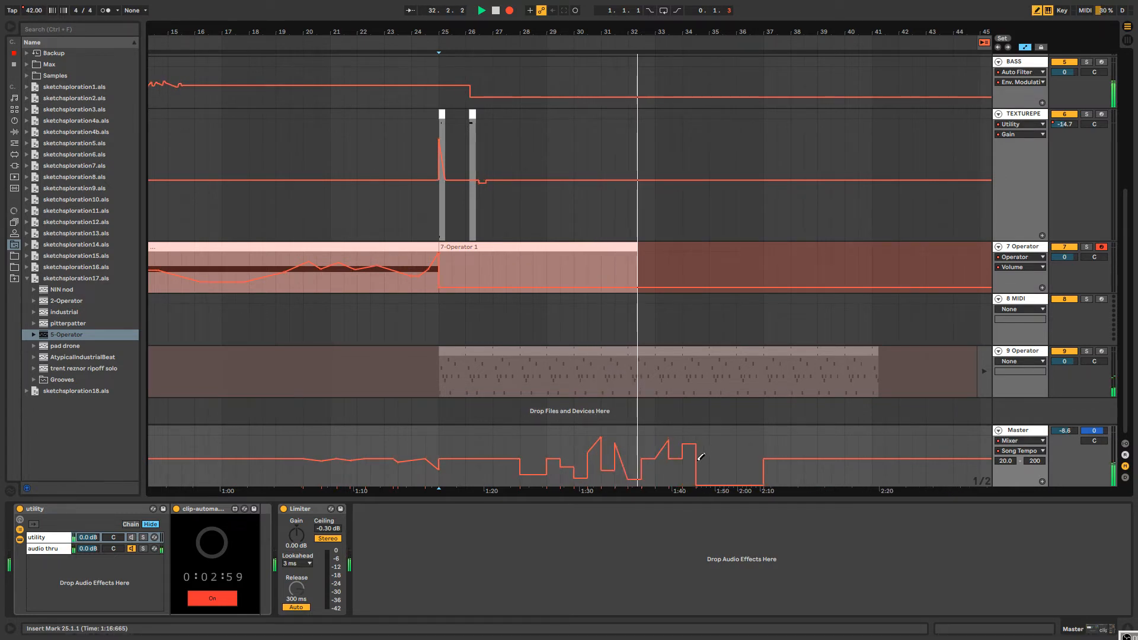
pyautogui.click(690, 472)
pyautogui.click(716, 440)
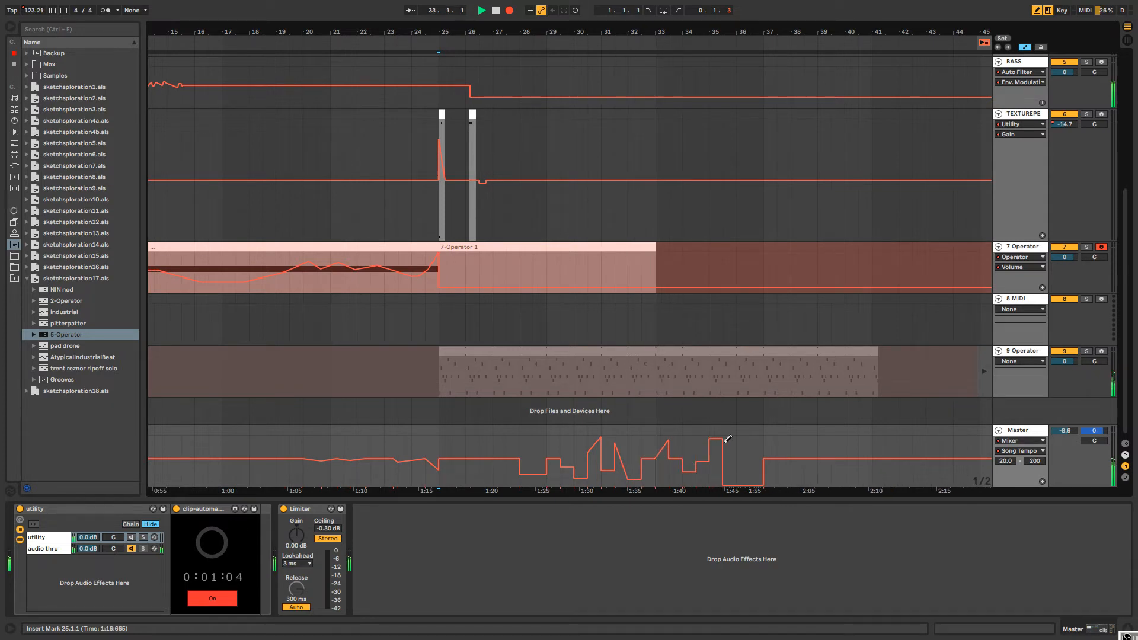
pyautogui.click(729, 443)
pyautogui.click(745, 437)
pyautogui.click(757, 476)
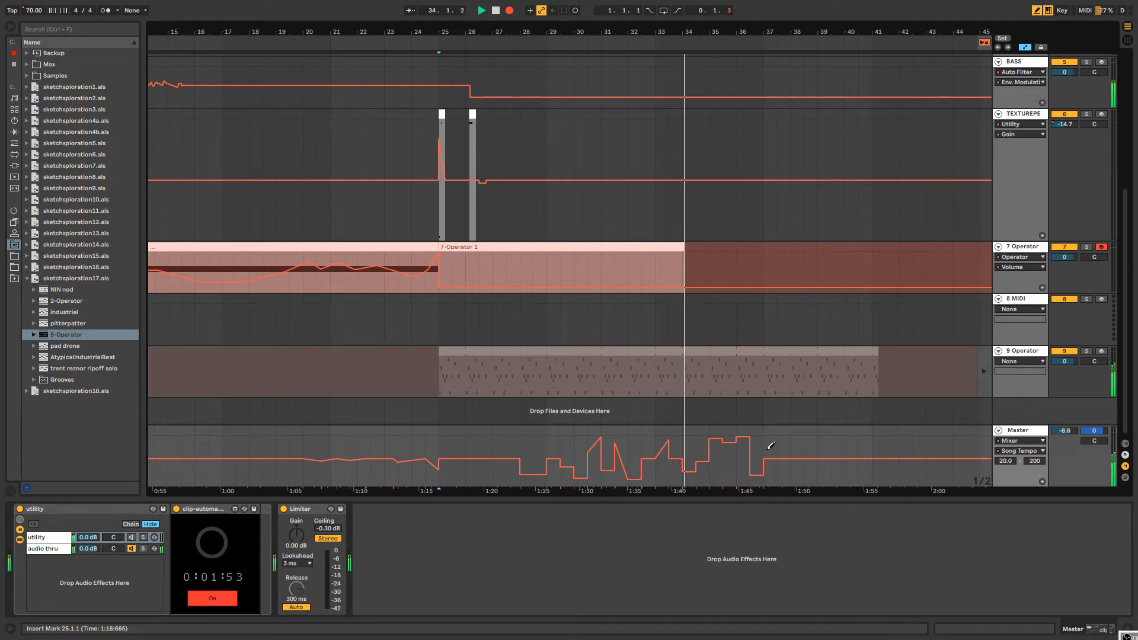
# Add a V-shaped Song Tempo spike at bar 37 and a short high tempo step at bar 38 on the Master.
pyautogui.click(773, 437)
pyautogui.press('b')
pyautogui.moveTo(770, 438); pyautogui.dragTo(771, 464)
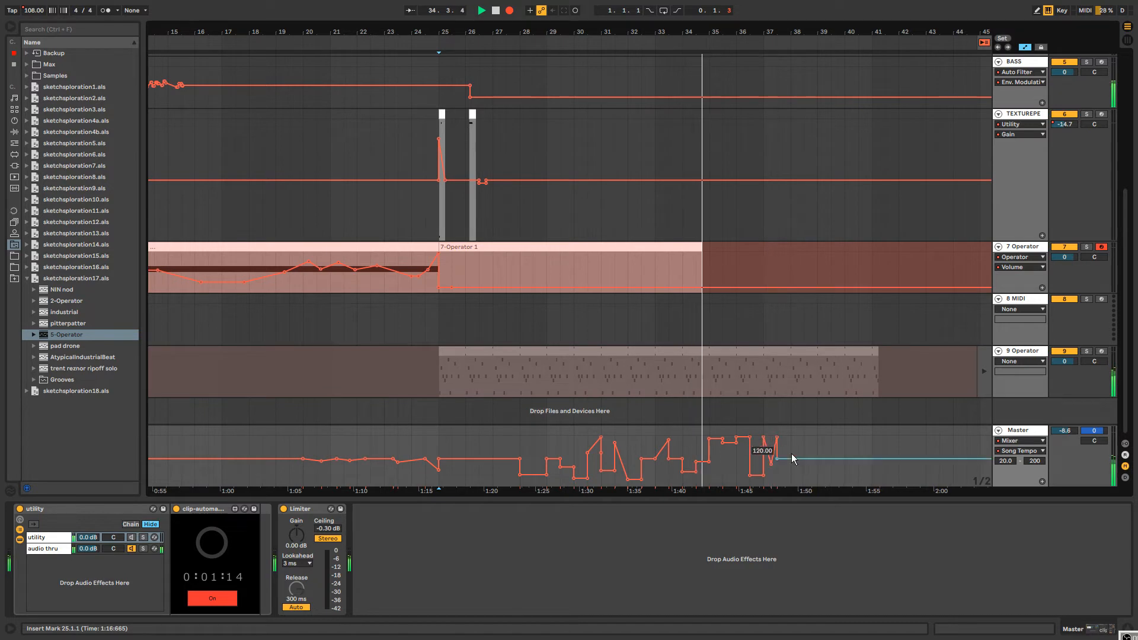
pyautogui.press('b')
pyautogui.click(799, 435)
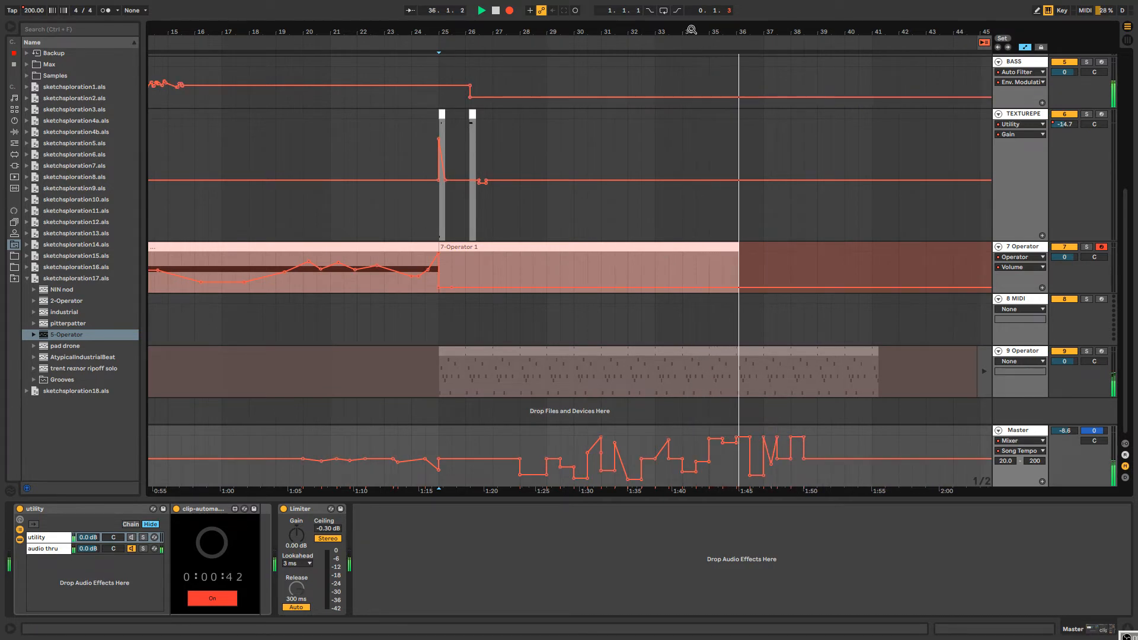
pyautogui.press('b')
# Automate the BASS track's D<W macro to fade gradually from bar 27 down to 0 at about bar 39.
pyautogui.moveTo(689, 31); pyautogui.dragTo(630, 8)
pyautogui.scroll(1, 622, 185)
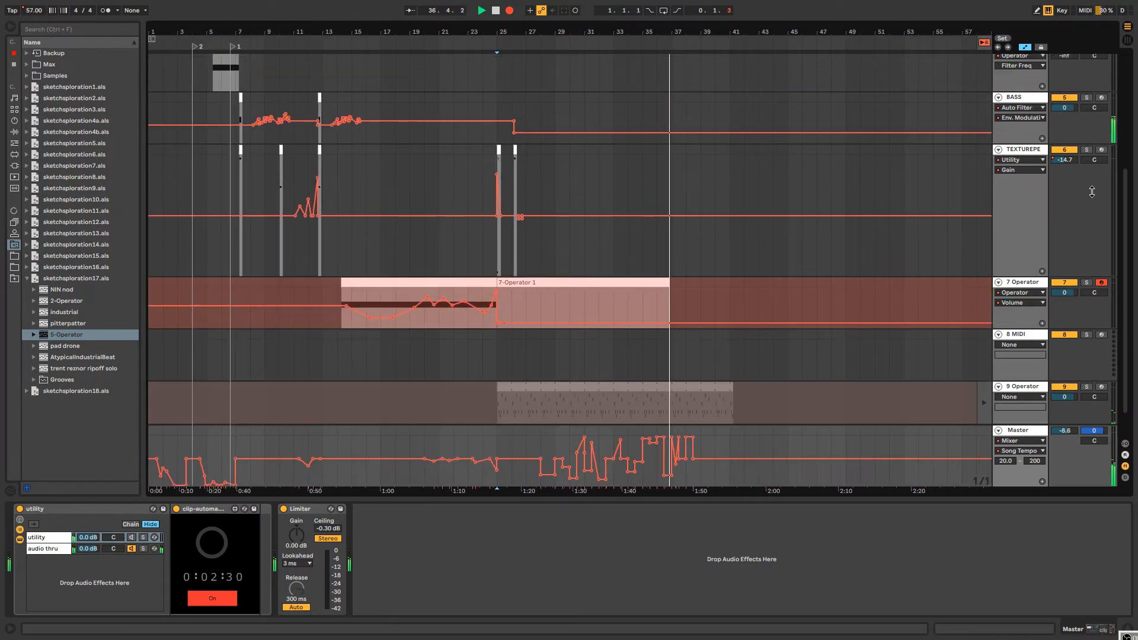
pyautogui.click(1033, 98)
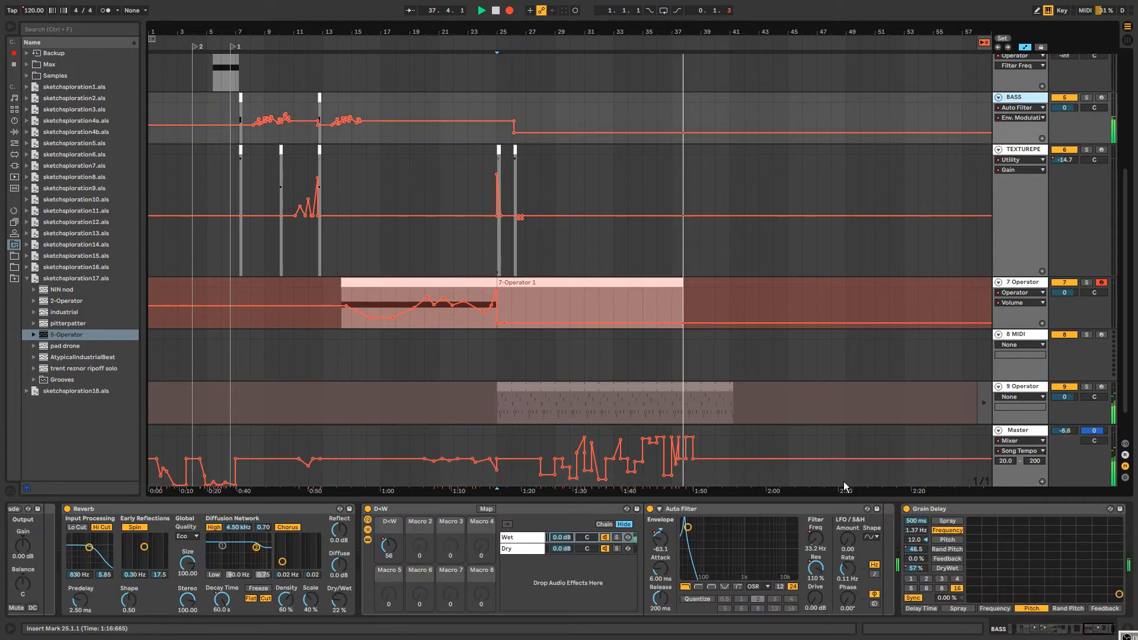
pyautogui.click(391, 547)
pyautogui.click(526, 126)
pyautogui.moveTo(642, 126); pyautogui.dragTo(701, 142)
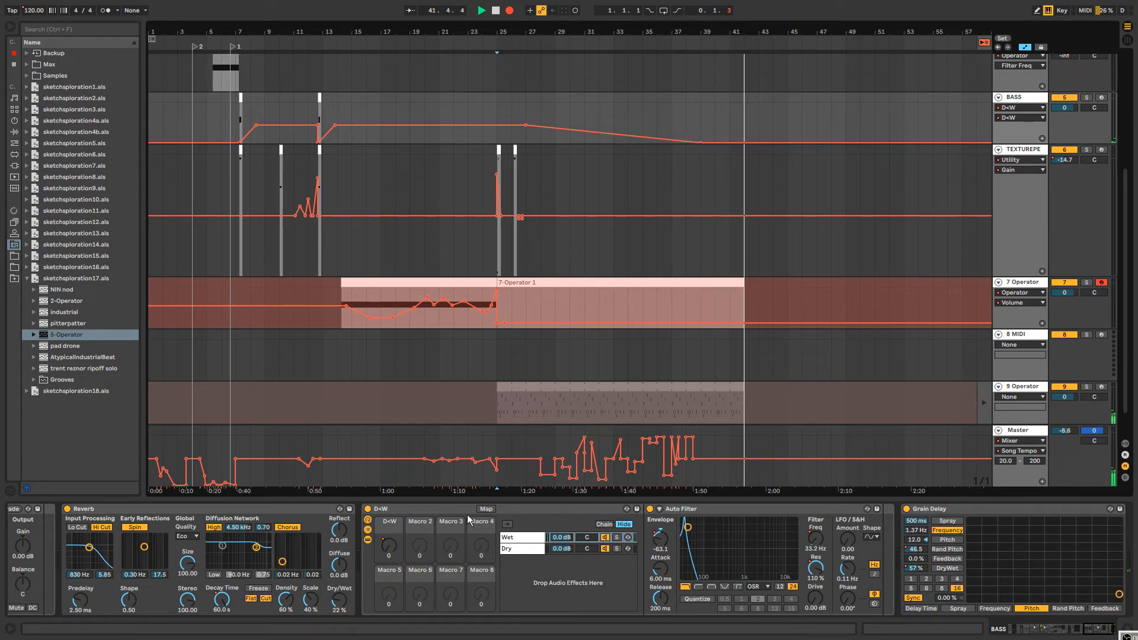
# Stop the recording, select the recorded 9 Operator clip, and show the track in Session View.
pyautogui.scroll(-1, 842, 322)
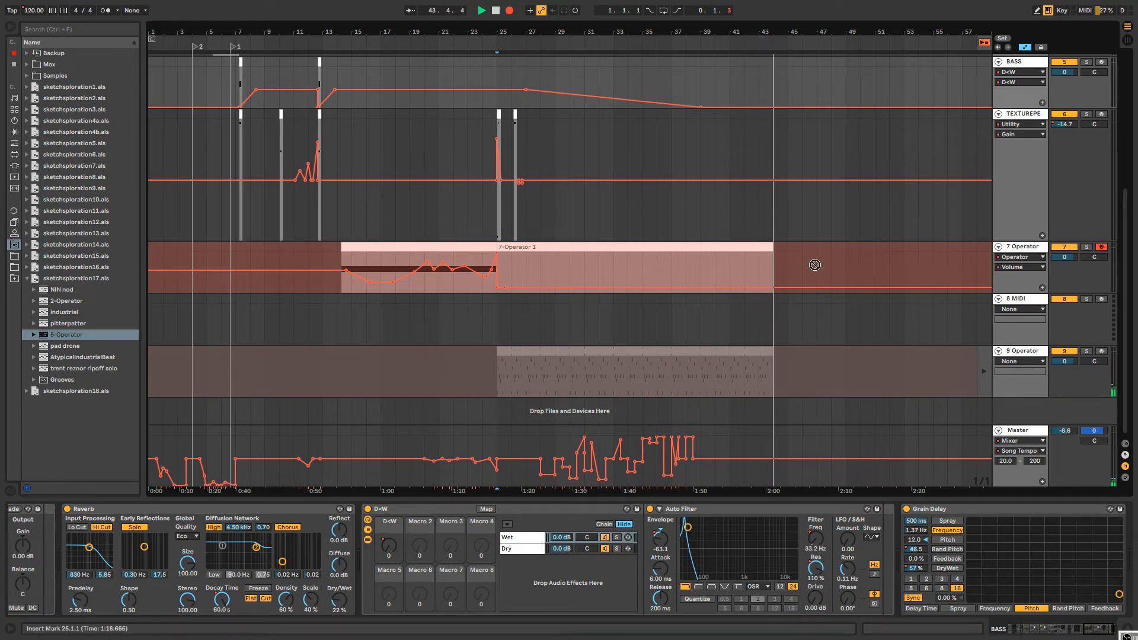
pyautogui.press('space')
pyautogui.click(770, 350)
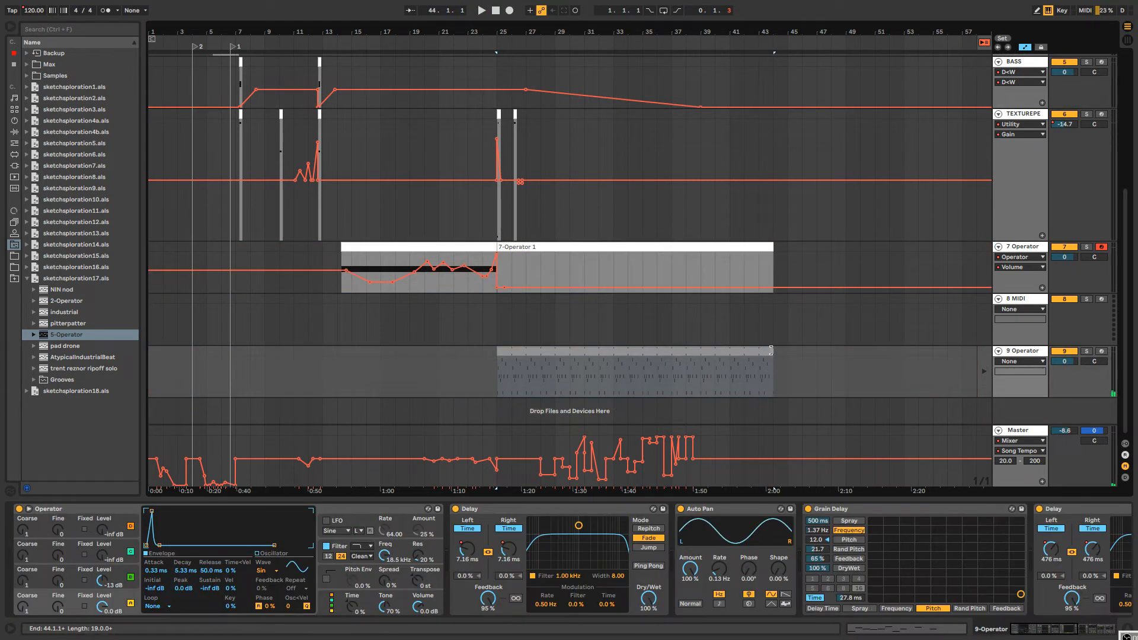
pyautogui.press('Tab')
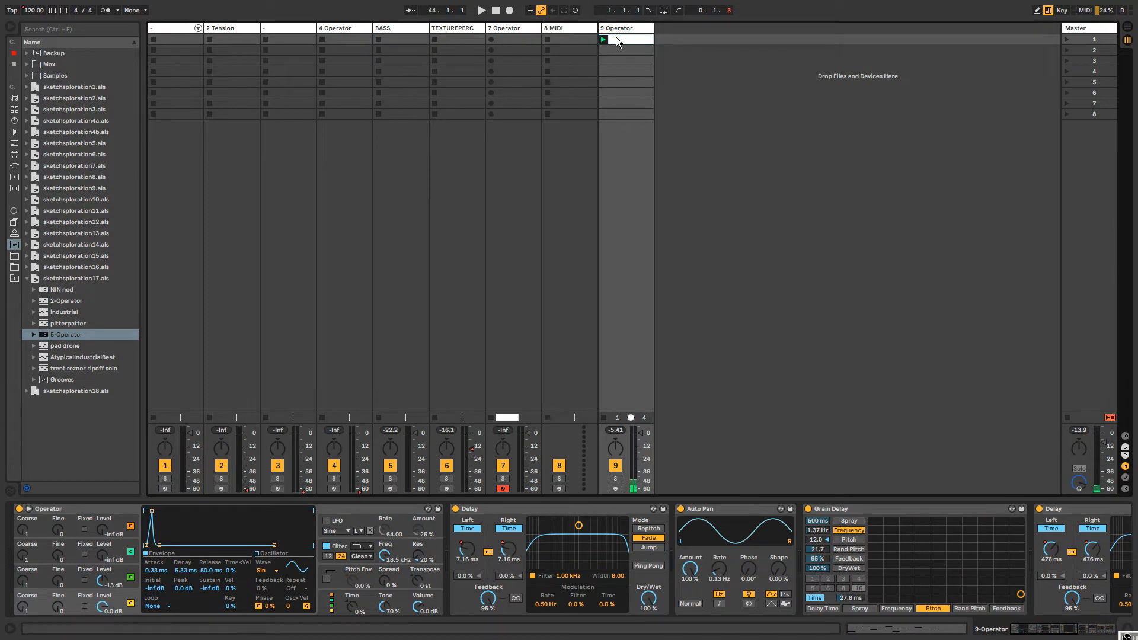
# Return the 9 Operator track to its arrangement clip, play from bar 25, and remove the BASS D<W fade's endpoint at about bar 39.
pyautogui.press('Tab')
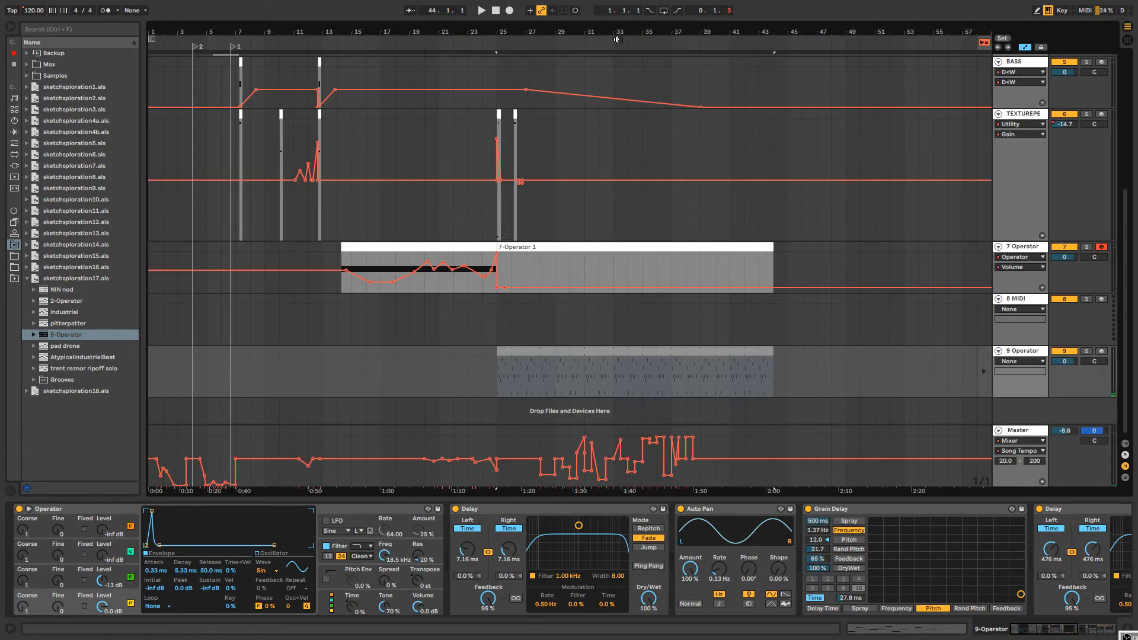
pyautogui.click(984, 374)
pyautogui.press('space')
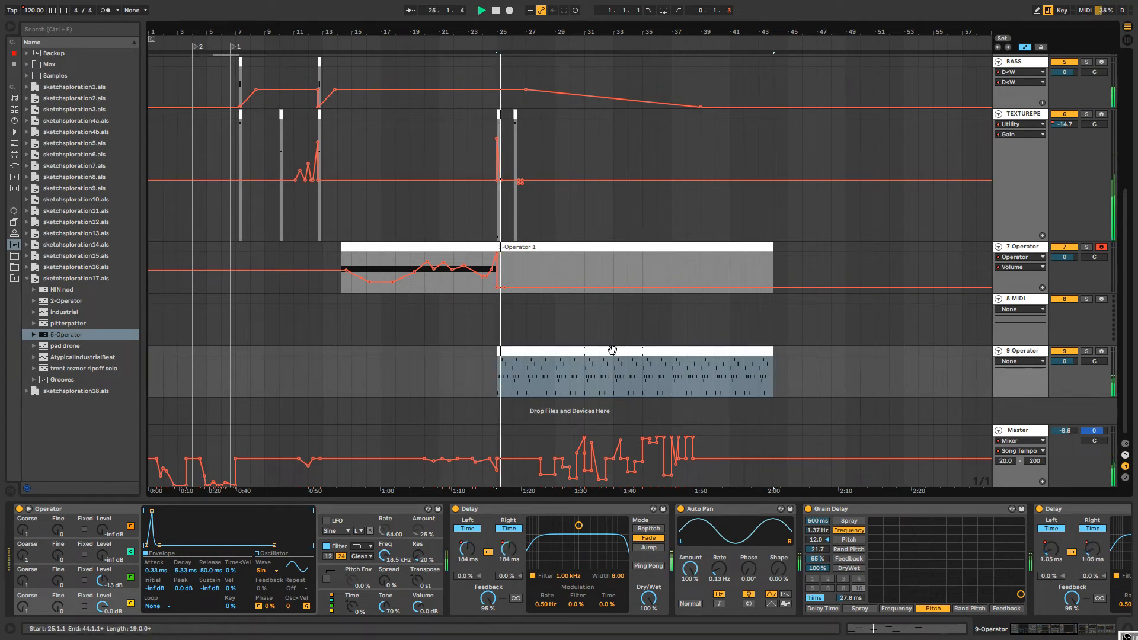
pyautogui.click(22, 605)
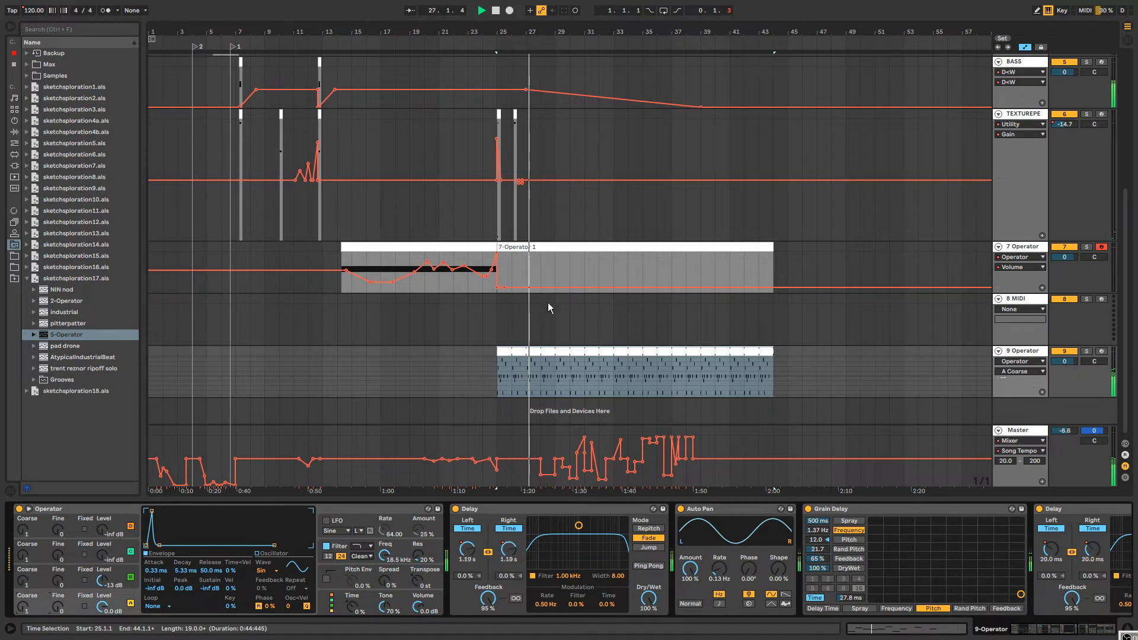
pyautogui.click(703, 106)
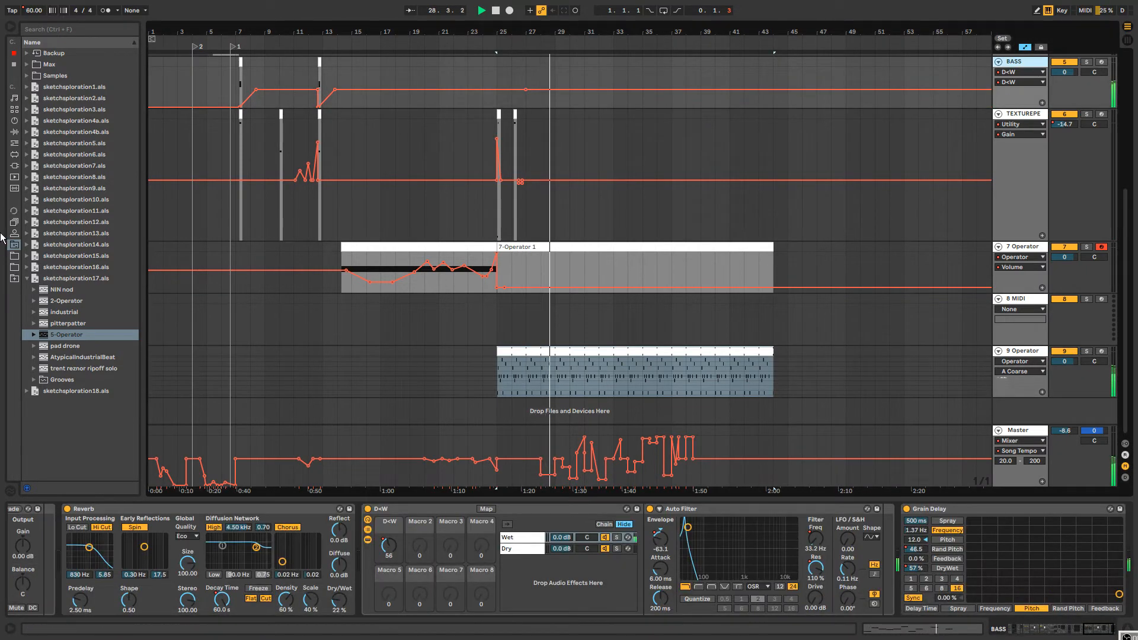
# Collapse sketchsploration17.als in the browser and add the Corpus audio effect to the end of the BASS track's chain.
pyautogui.click(28, 279)
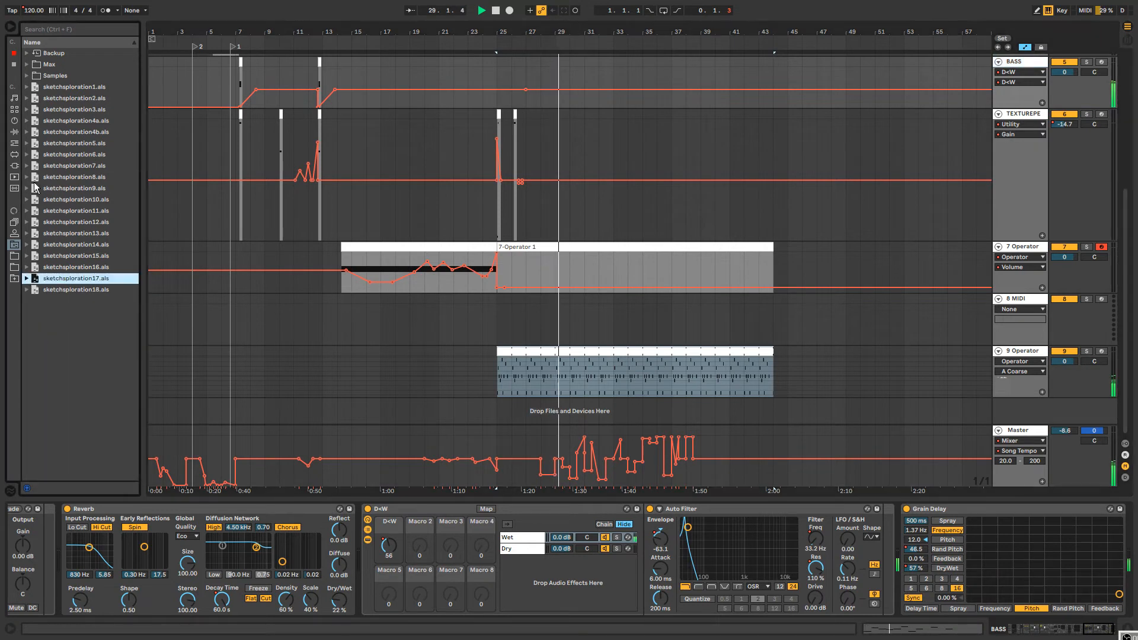
pyautogui.click(15, 120)
pyautogui.click(14, 131)
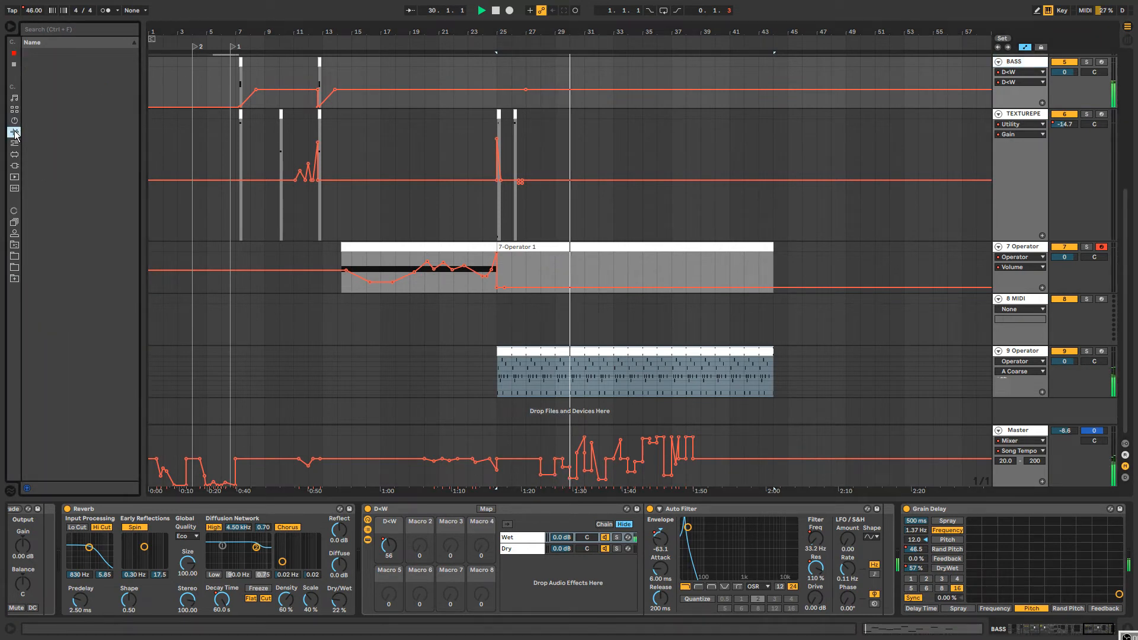
pyautogui.click(52, 155)
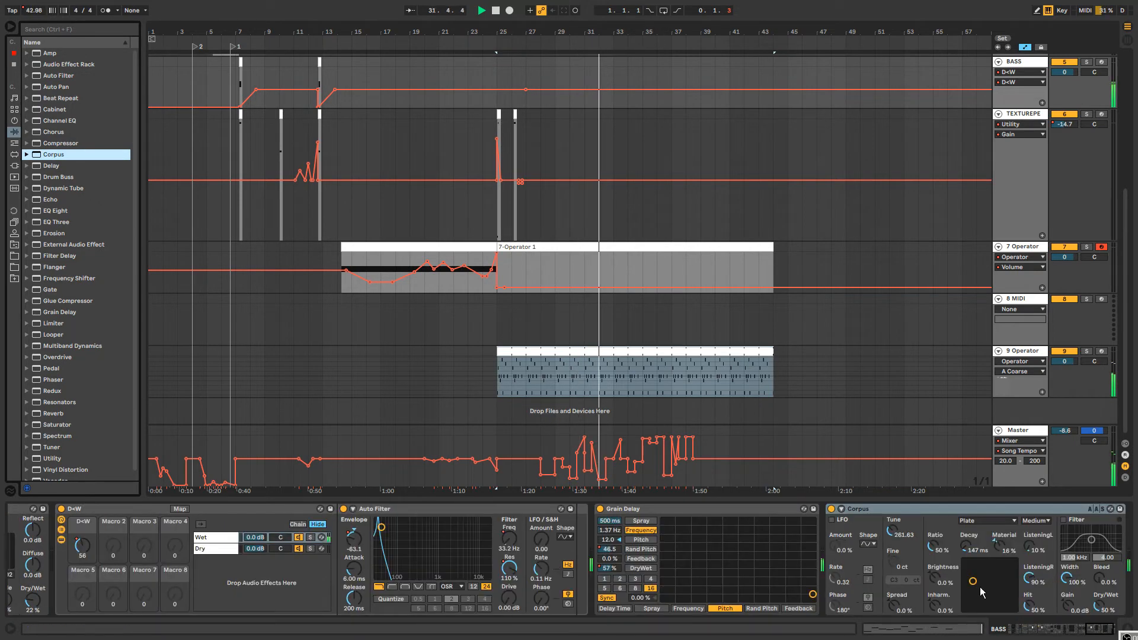
# Set the BASS track's Corpus to 79% Dry/Wet, 16.2 s Decay, 90% Material and a Tune of about 168 Hz.
pyautogui.moveTo(1100, 605); pyautogui.dragTo(1099, 573)
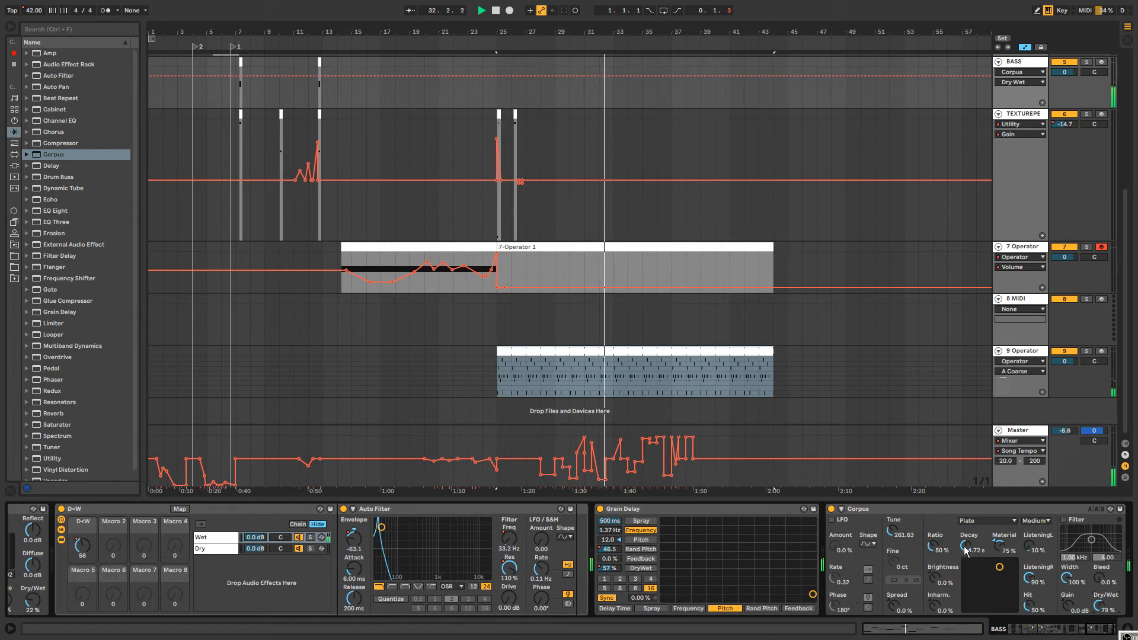
pyautogui.moveTo(892, 531); pyautogui.dragTo(892, 508)
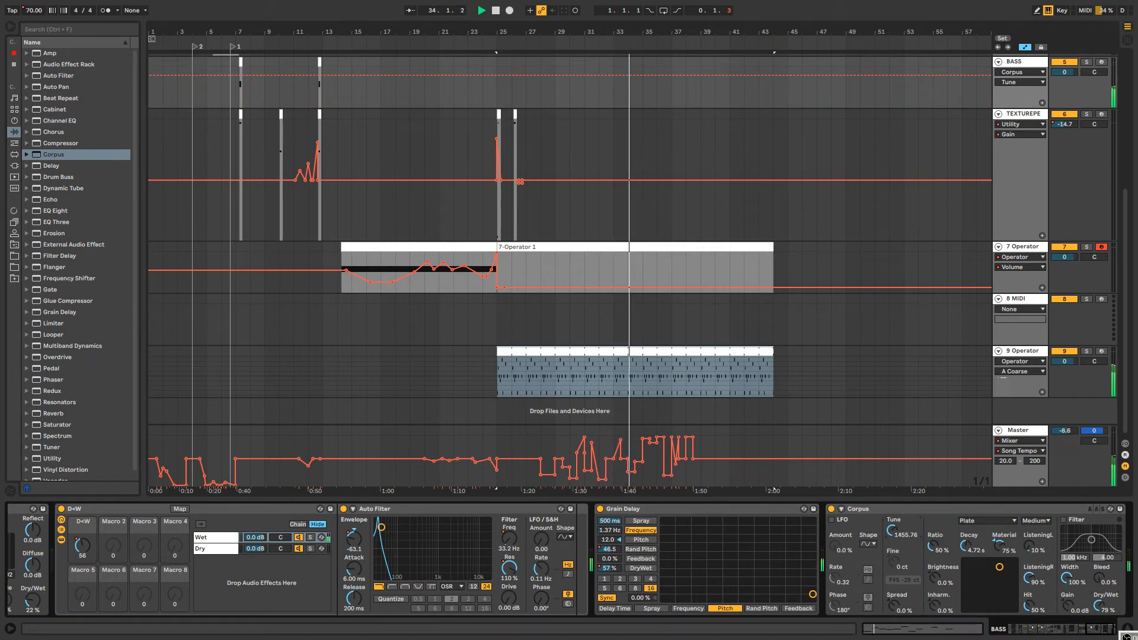
pyautogui.moveTo(999, 568); pyautogui.dragTo(1010, 564)
pyautogui.moveTo(894, 538); pyautogui.dragTo(894, 560)
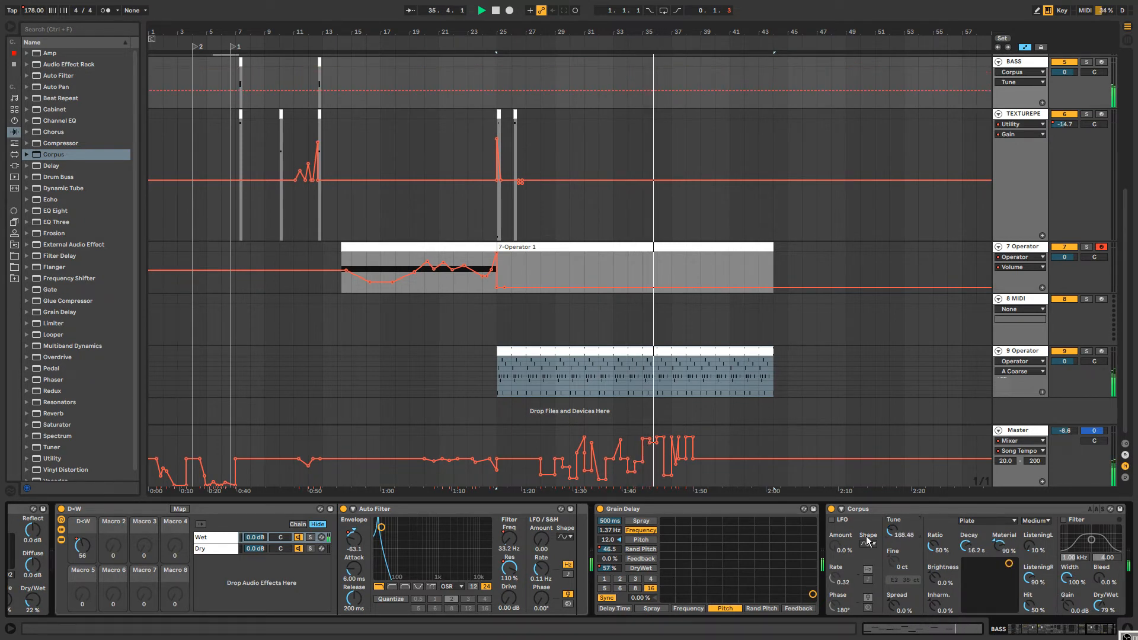
# Enable the Corpus LFO with 100% Amount and a Rate of 4.64 Hz, and raise Tune to about 1896 Hz.
pyautogui.click(831, 520)
pyautogui.click(866, 597)
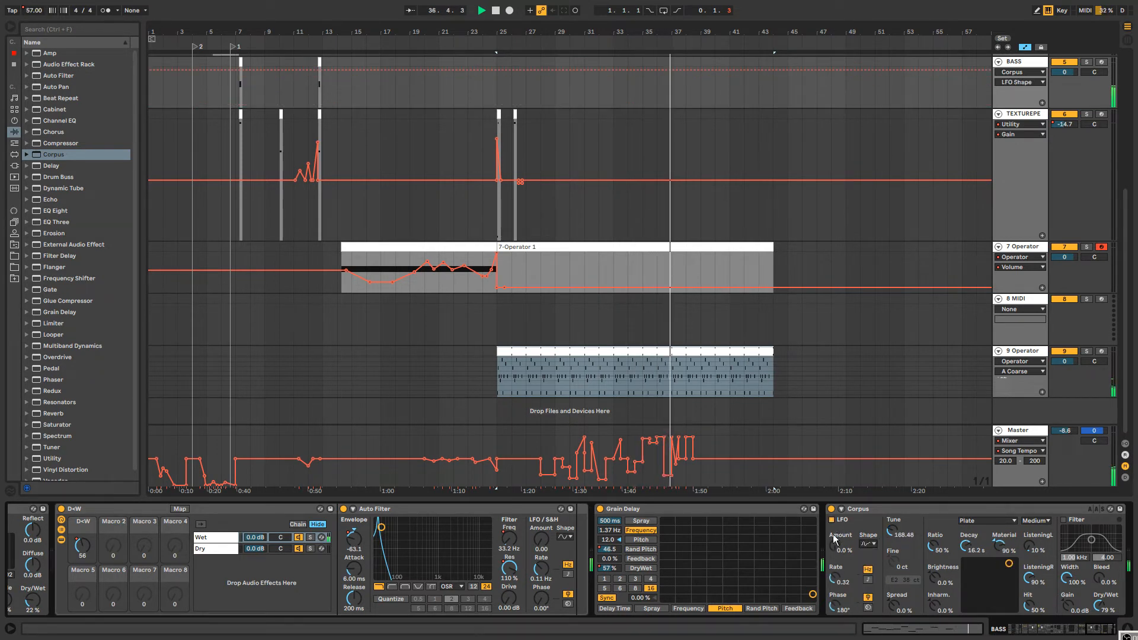
pyautogui.moveTo(835, 579); pyautogui.dragTo(836, 557)
pyautogui.moveTo(893, 530); pyautogui.dragTo(892, 498)
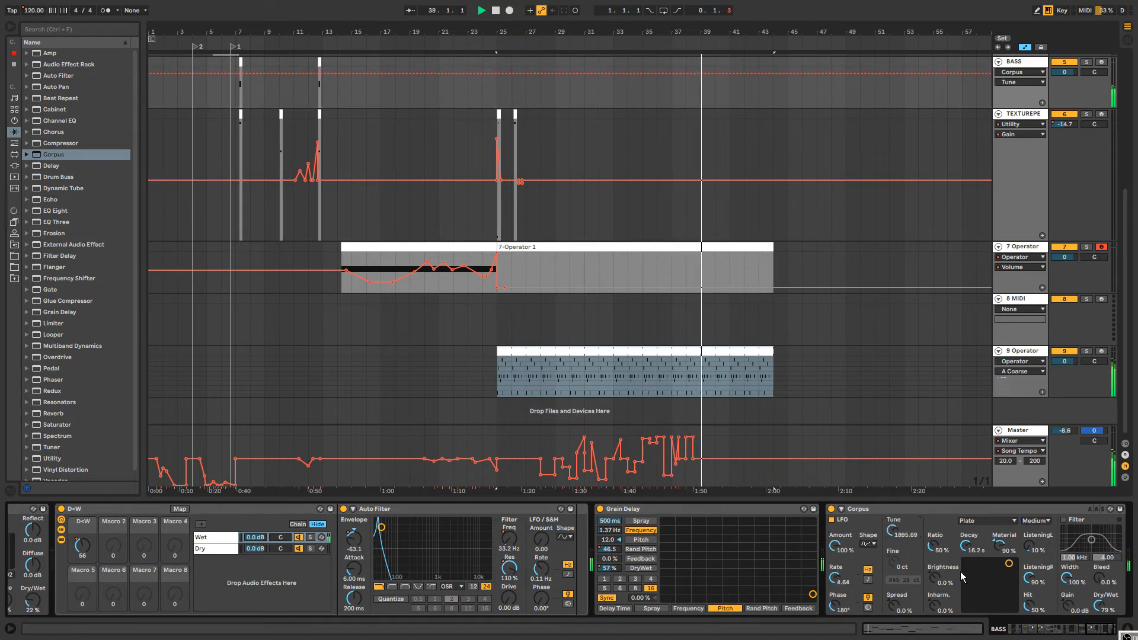
# Automate the BASS track's Corpus Dry/Wet to rise from 0% at about bar 32 to 79% at about bar 39, and replay from bar 29.
pyautogui.click(1105, 604)
pyautogui.click(700, 76)
pyautogui.moveTo(599, 77); pyautogui.dragTo(598, 107)
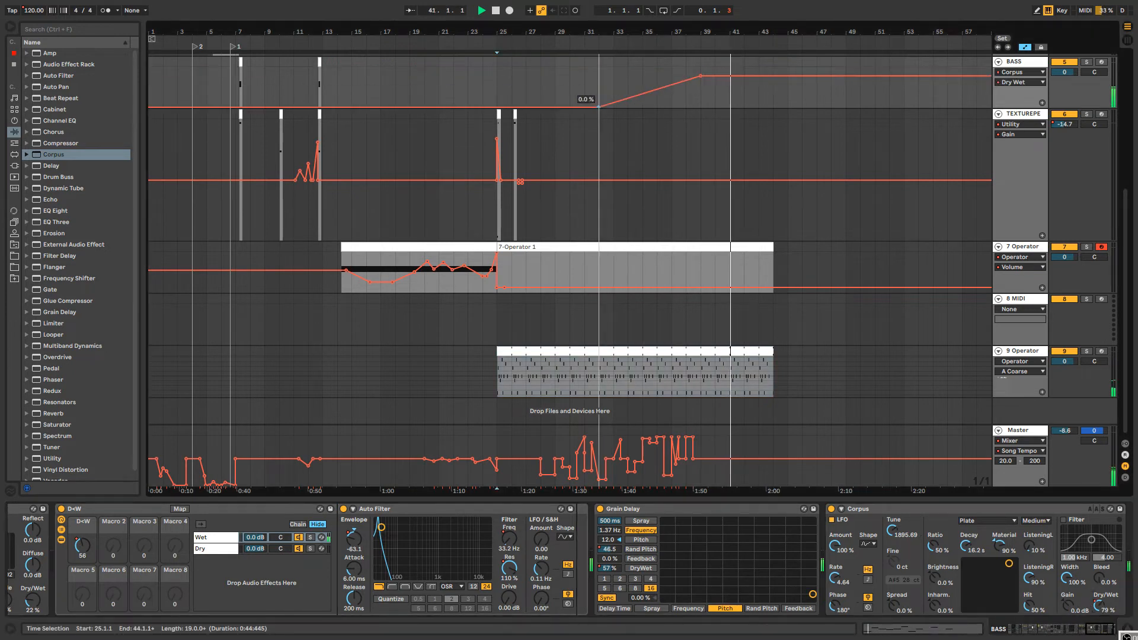
pyautogui.click(562, 85)
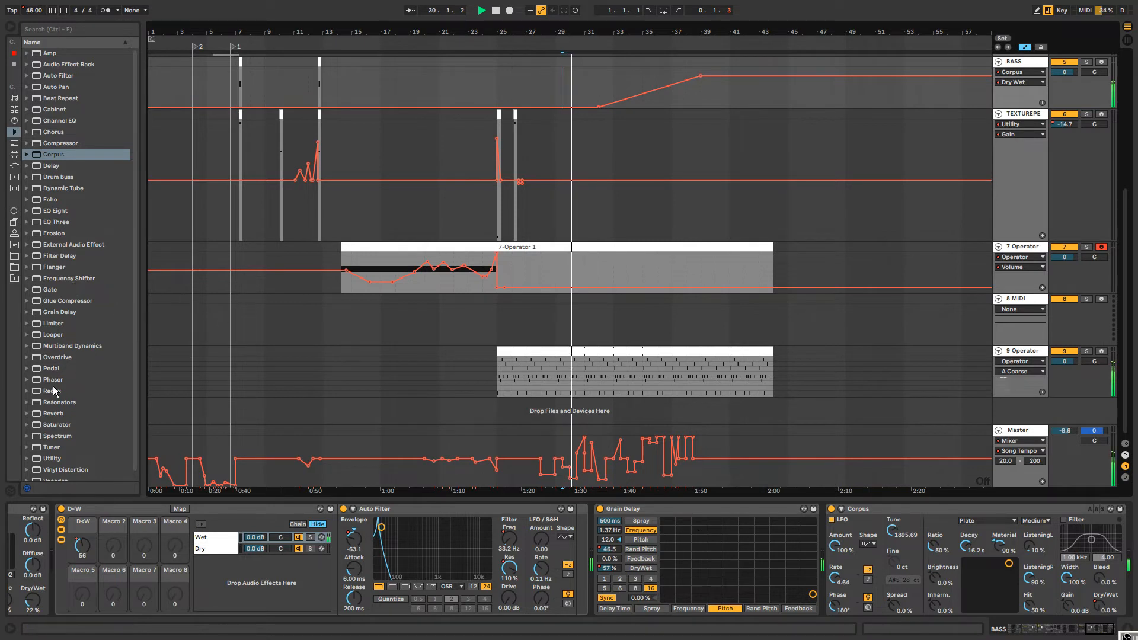
# Insert Redux before Corpus on BASS with bit reduction on, and automate Bit Depth to drop from 16 to 8 at about bar 31.
pyautogui.moveTo(52, 393); pyautogui.dragTo(863, 566)
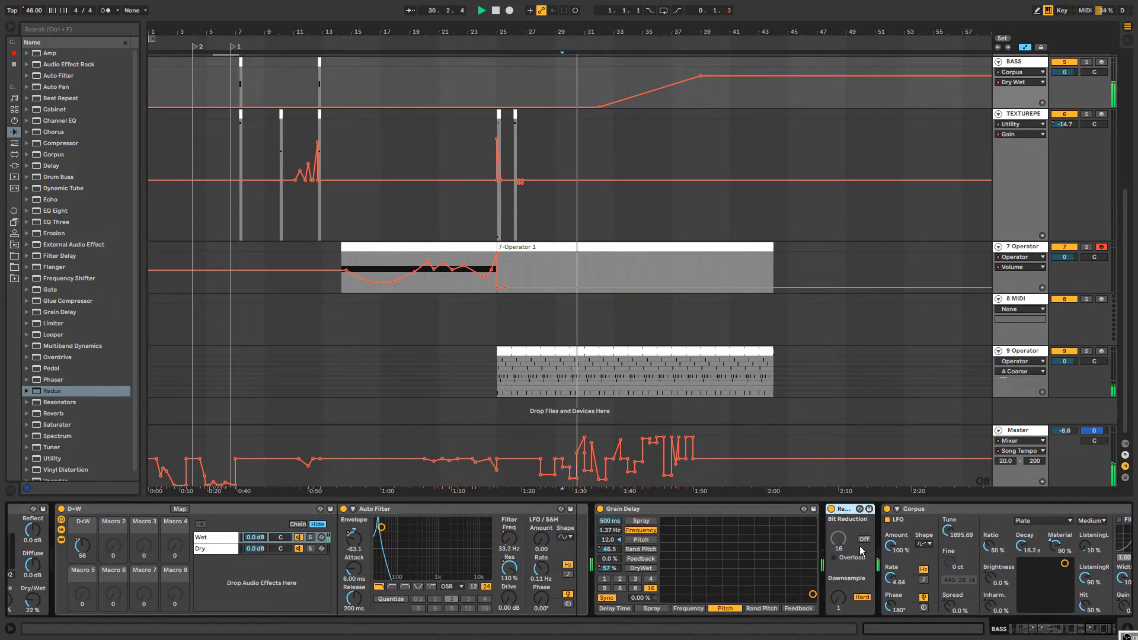
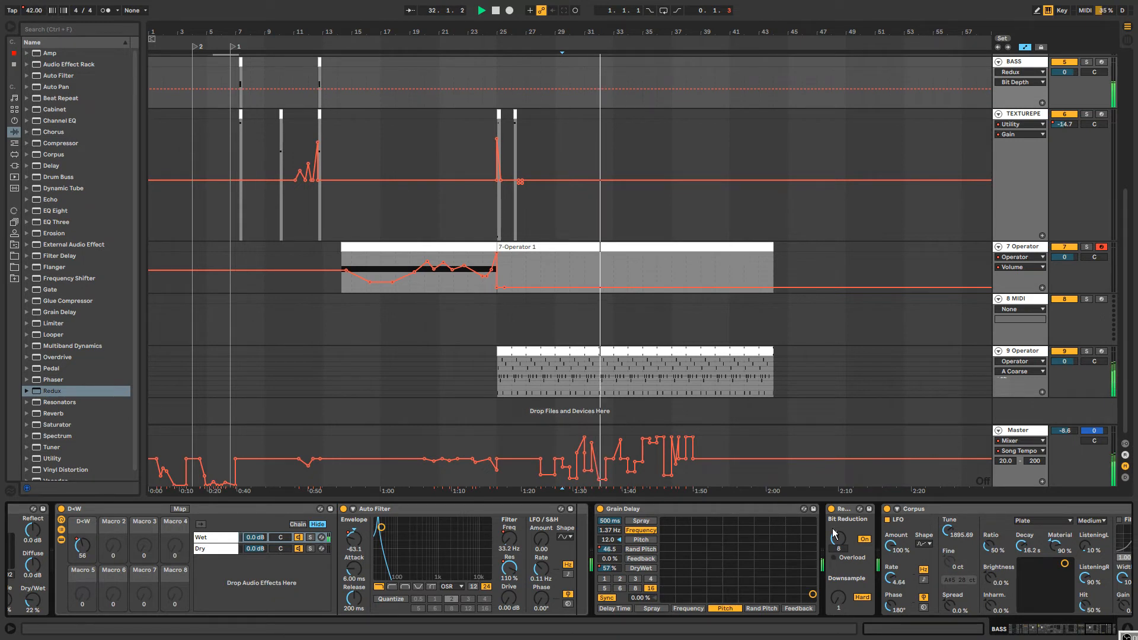
pyautogui.click(590, 90)
pyautogui.moveTo(585, 89); pyautogui.dragTo(579, 67)
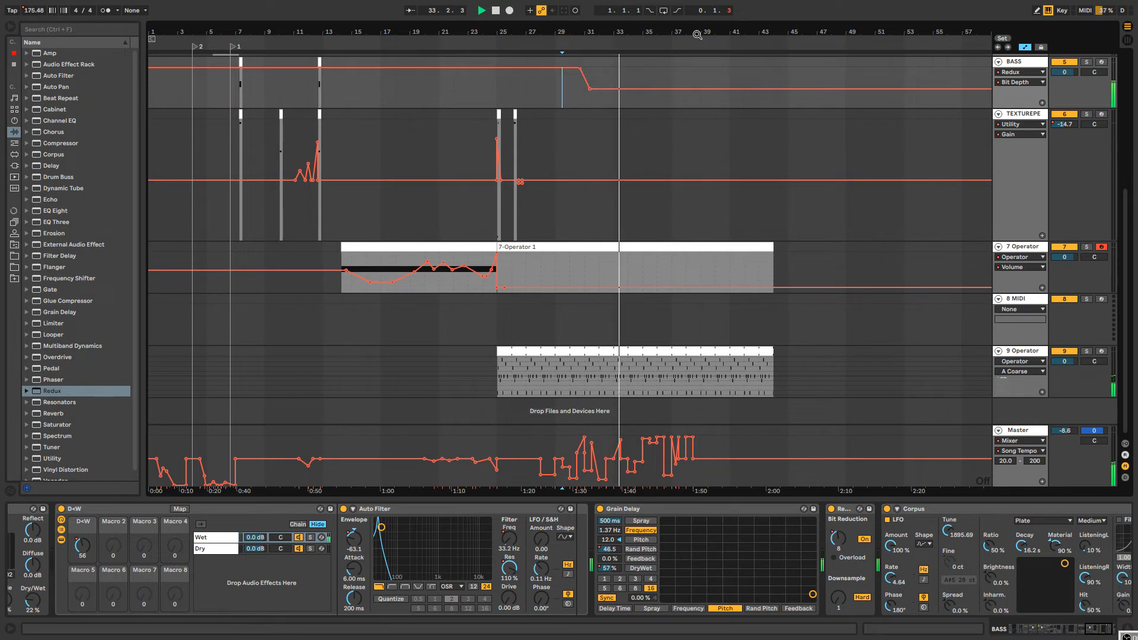
# Examine the rest of the 9 Operator track's device chain and return to the BASS track's devices.
pyautogui.click(1026, 355)
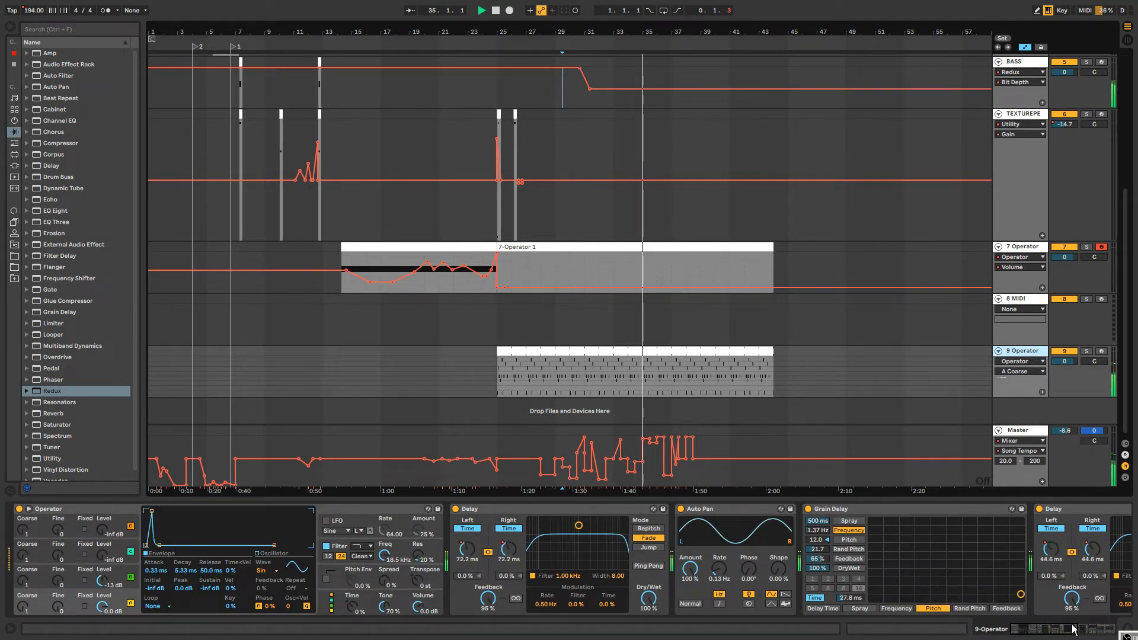
pyautogui.moveTo(1073, 630); pyautogui.dragTo(1112, 621)
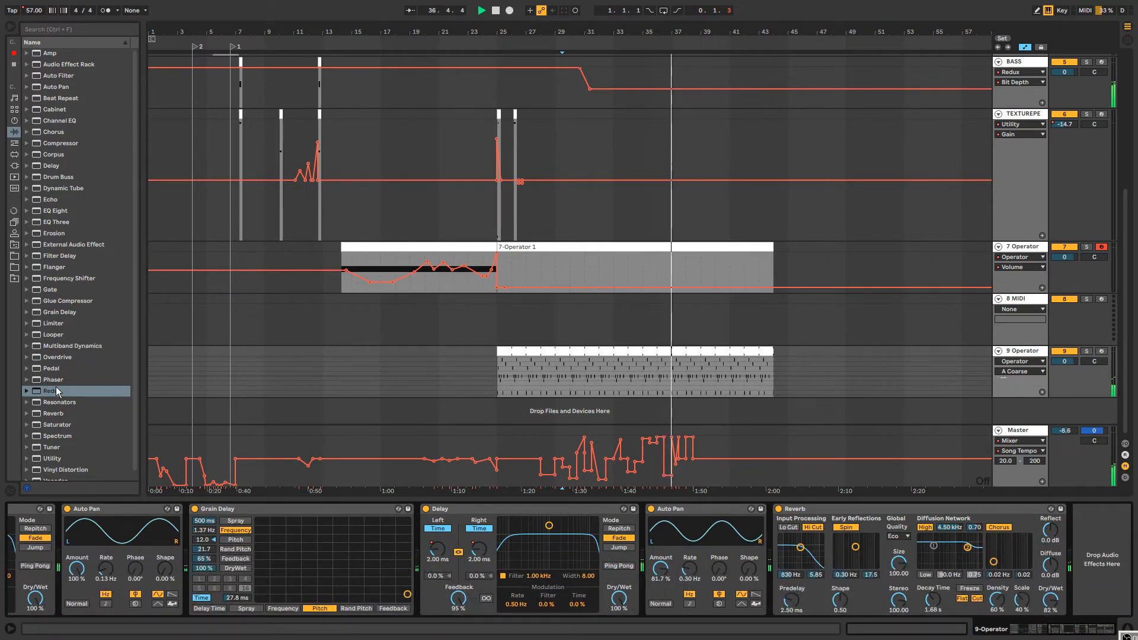
pyautogui.click(924, 88)
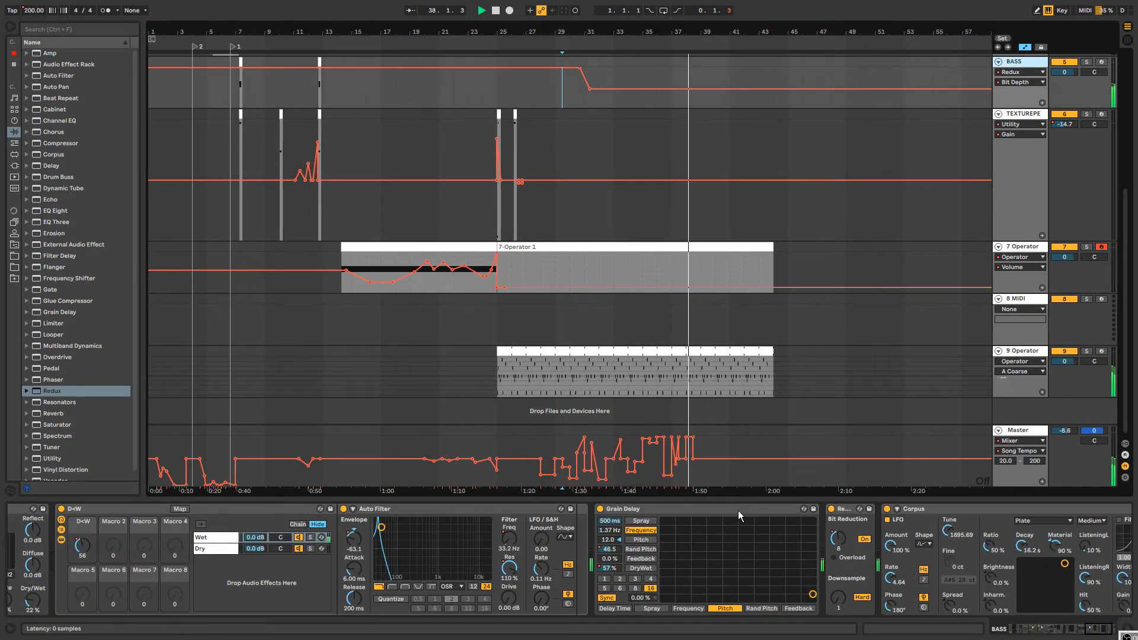
# Choose a different Corpus LFO waveform on BASS, set the LFO Rate to 0.18 Hz, and change the resonance type to String.
pyautogui.click(923, 544)
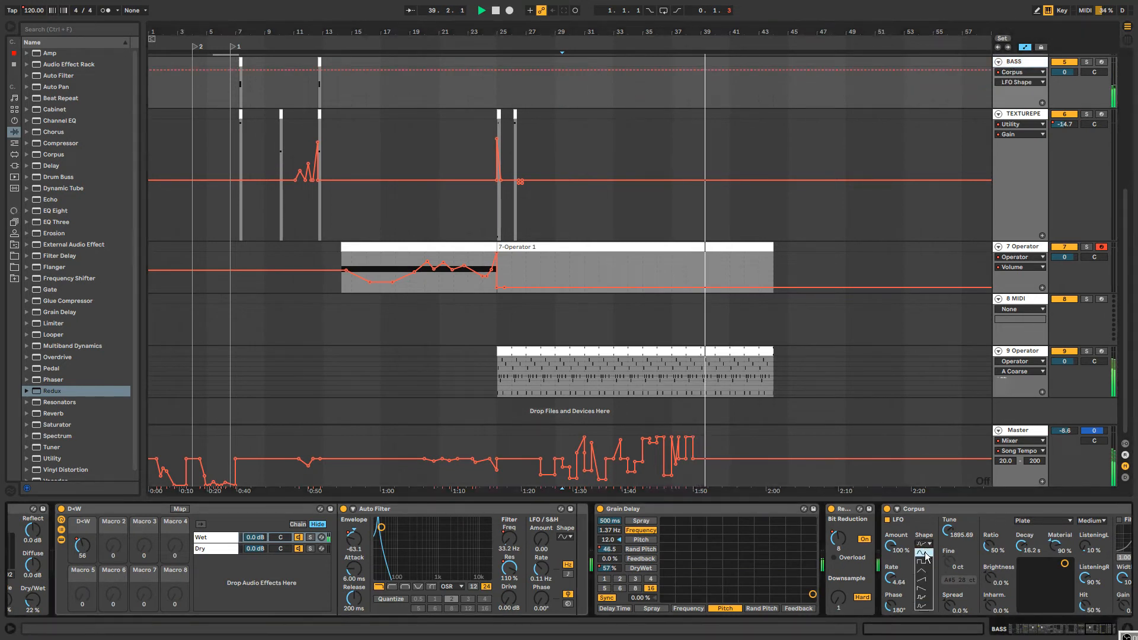
pyautogui.click(927, 577)
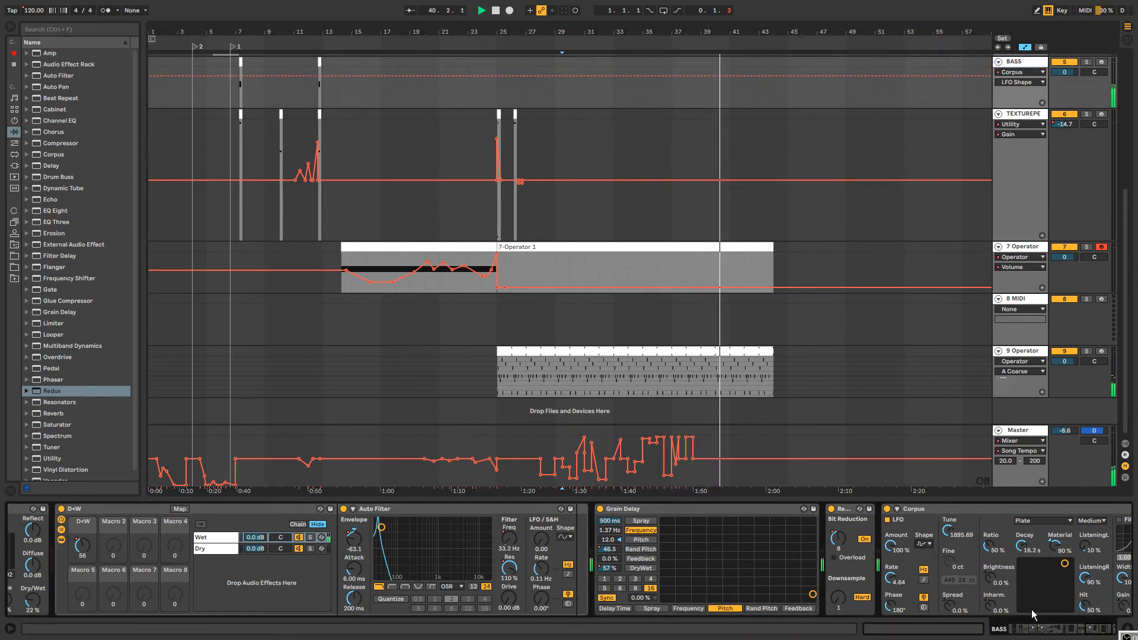
pyautogui.moveTo(891, 580); pyautogui.dragTo(891, 616)
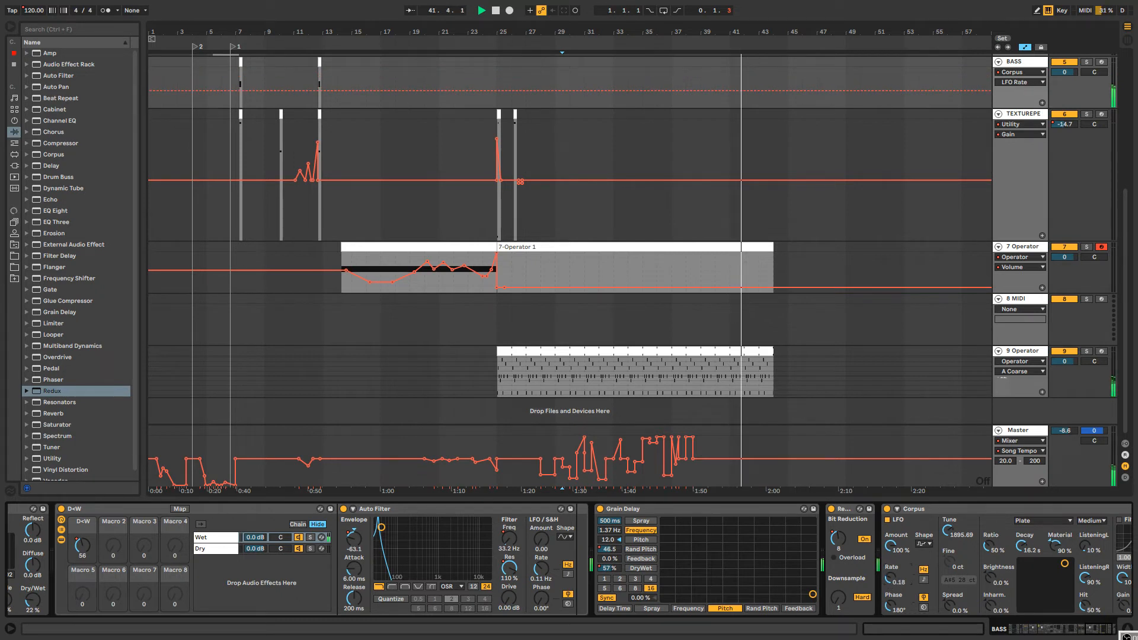
pyautogui.click(1033, 520)
pyautogui.click(1035, 547)
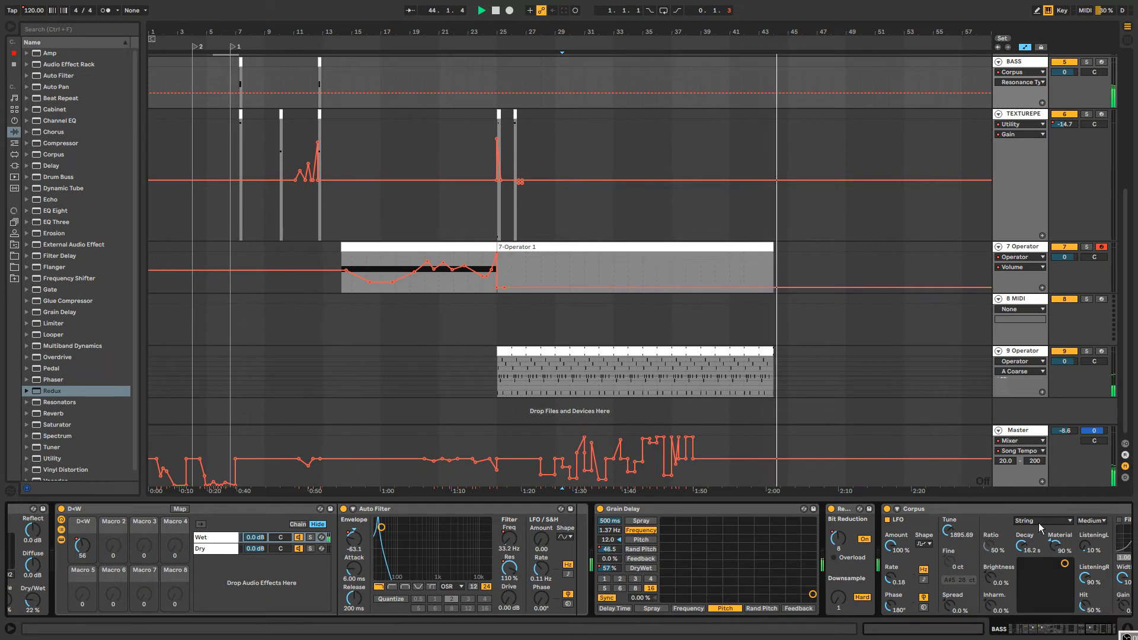
# Draw stepped Corpus Resonance Type changes on the BASS track at about bar 41 and between about bars 45 and 47.
pyautogui.press('b')
pyautogui.moveTo(729, 77)
pyautogui.mouseDown()
pyautogui.moveTo(817, 79)
pyautogui.moveTo(826, 97)
pyautogui.moveTo(822, 81)
pyautogui.mouseUp()
pyautogui.click(810, 92)
pyautogui.click(801, 94)
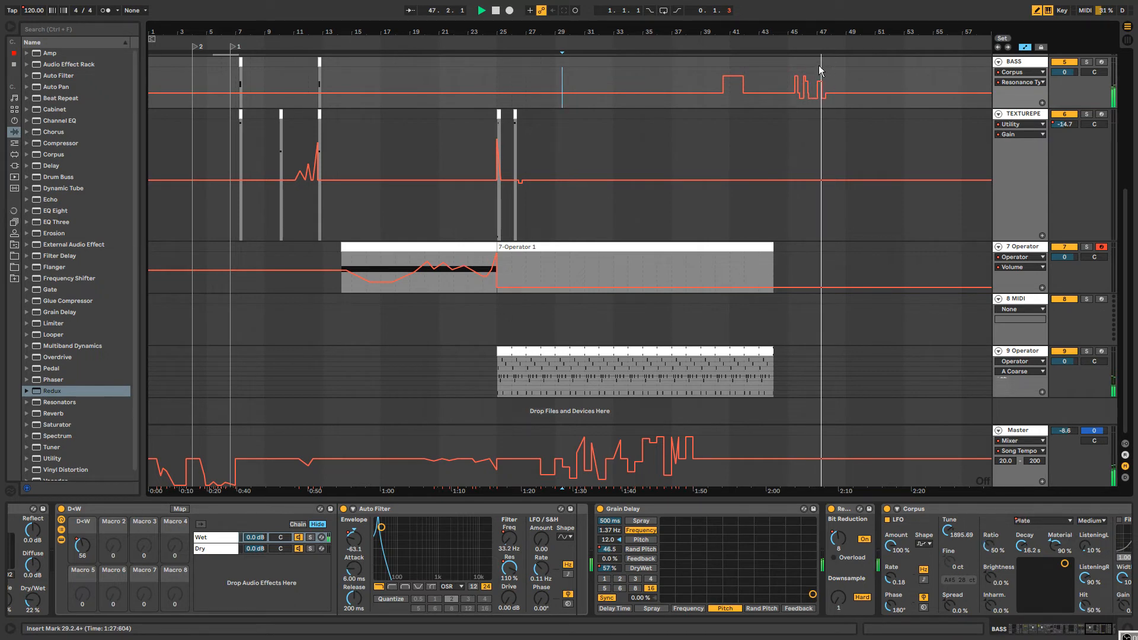
pyautogui.click(826, 70)
pyautogui.press('b')
# Replay from about bar 28 and add a 0% breakpoint to the BASS track's Corpus Dry/Wet automation at about bar 29.
pyautogui.click(555, 47)
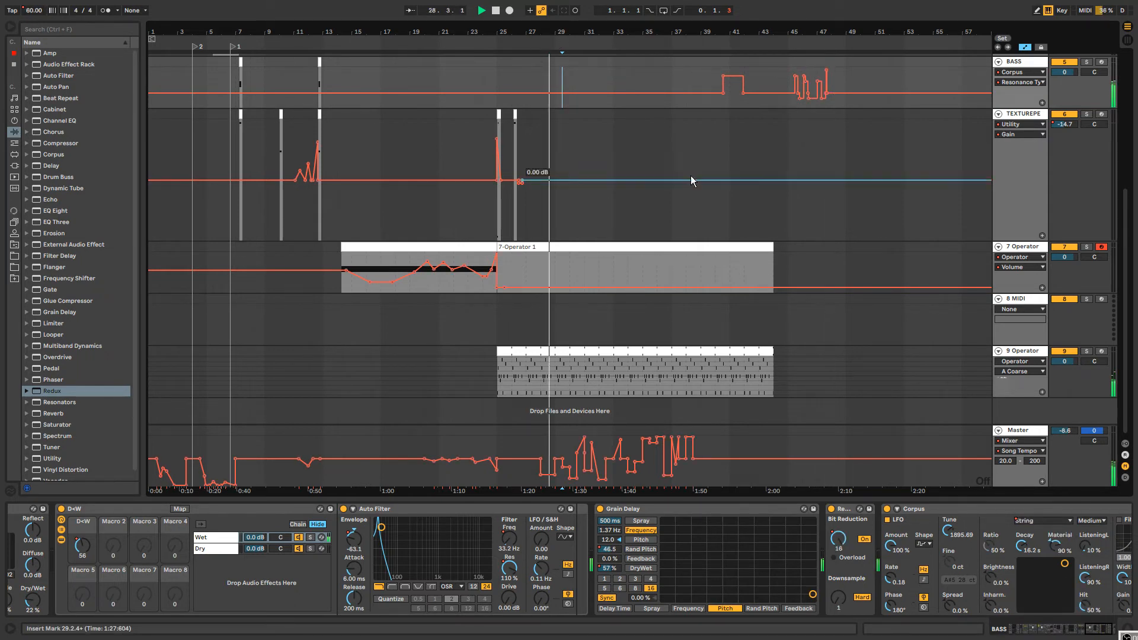
pyautogui.moveTo(1090, 635); pyautogui.dragTo(1099, 634)
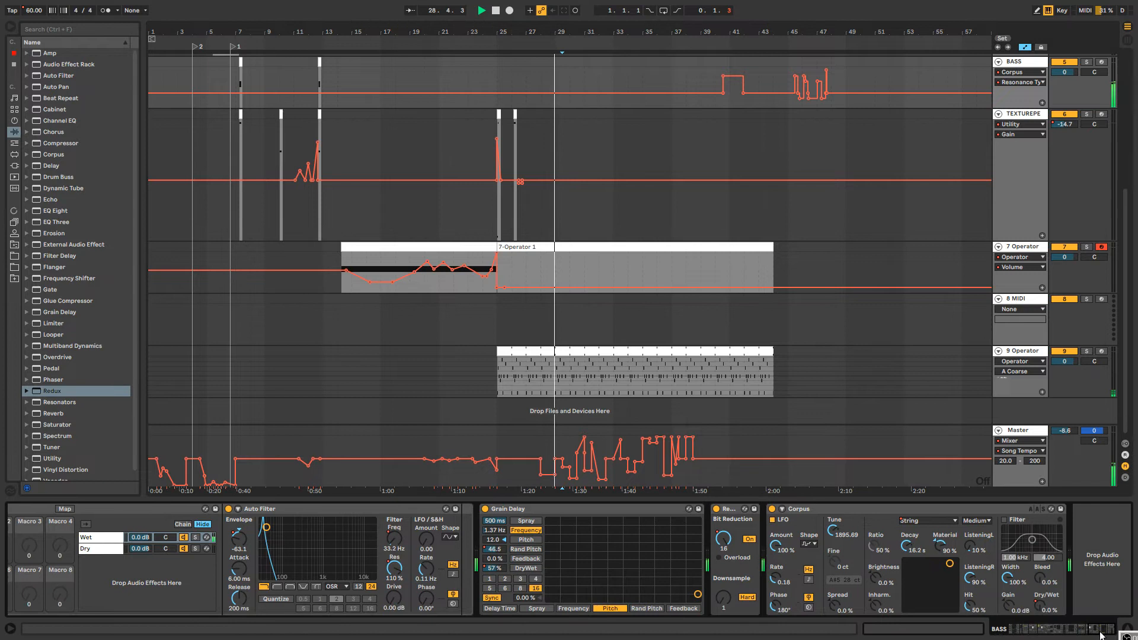
pyautogui.click(1041, 606)
pyautogui.click(558, 109)
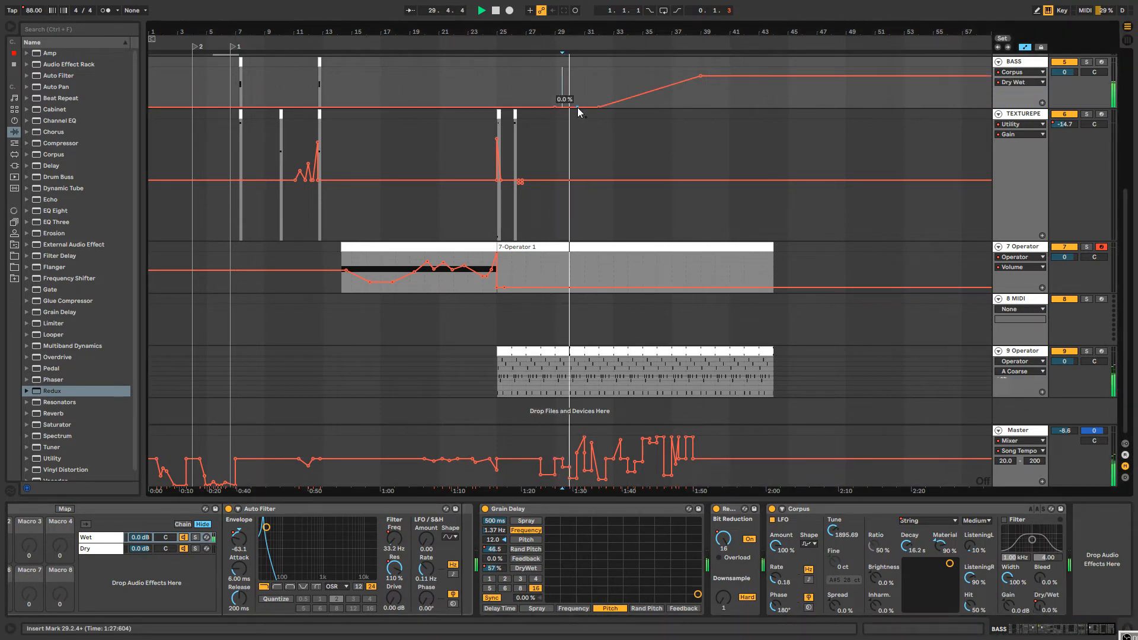
# Draw a narrow dip in the BASS track's Redux Bit Depth automation at about bar 30.2.
pyautogui.click(723, 539)
pyautogui.press('b')
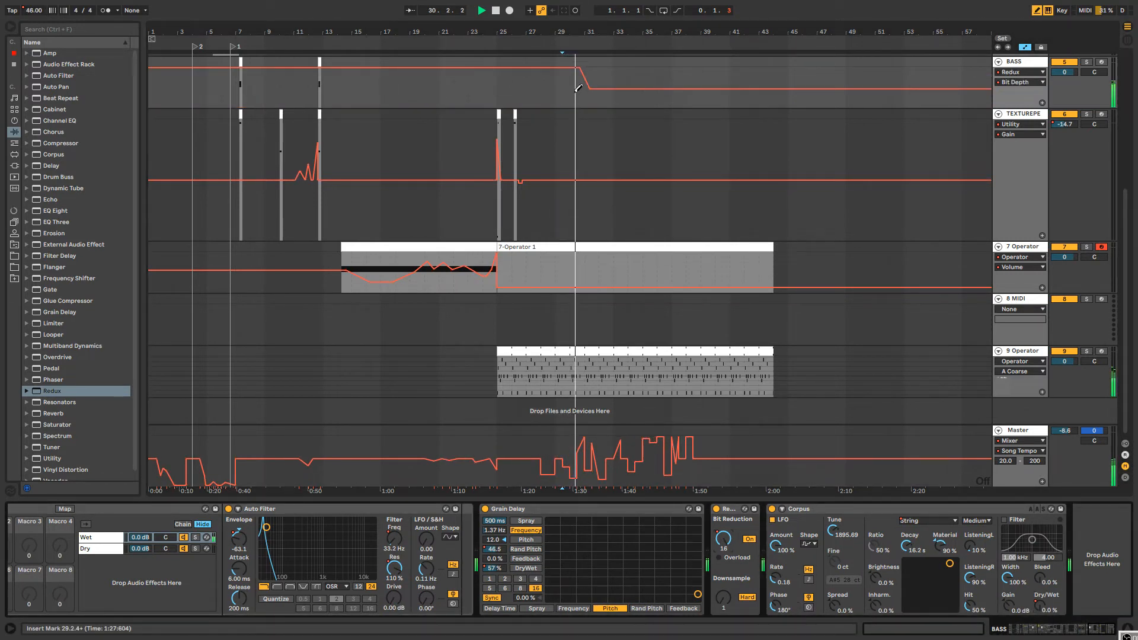
pyautogui.moveTo(575, 94); pyautogui.dragTo(579, 91)
pyautogui.press('b')
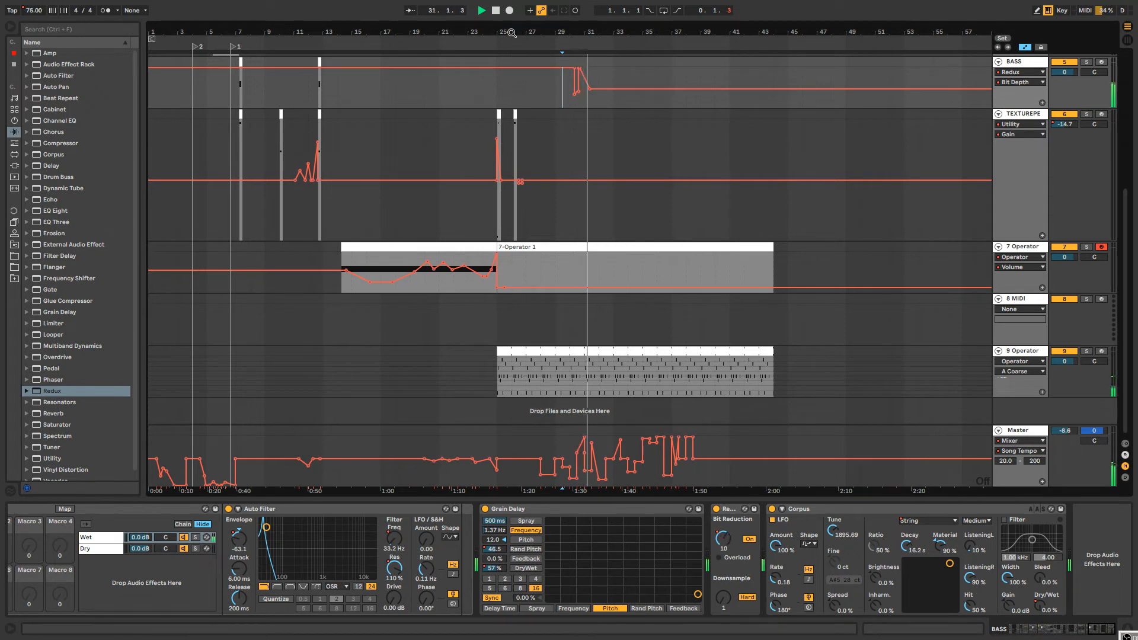
# Replay from about bar 26 and draw short Redux Bit Depth dips on the BASS track at about bars 27 and 28.2.
pyautogui.click(514, 48)
pyautogui.press('b')
pyautogui.click(527, 84)
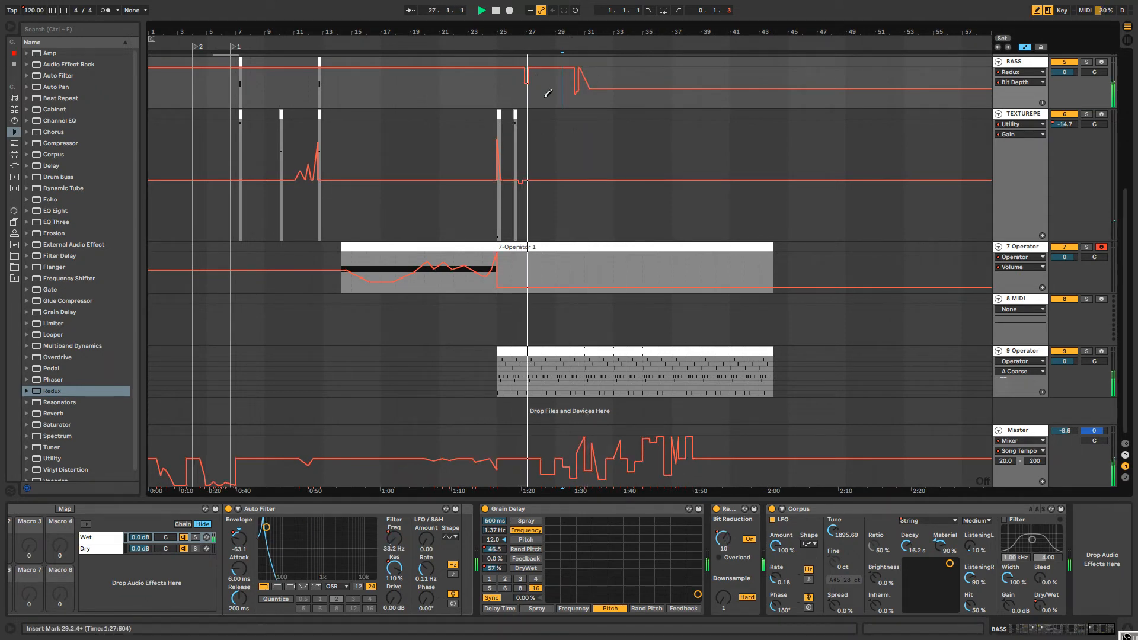
pyautogui.moveTo(545, 100); pyautogui.dragTo(547, 98)
# Split the Bit Depth dip at bar 28.2 with a brief return to full depth, and draw narrow dips from about bar 29.2 to 30.1.
pyautogui.moveTo(543, 32); pyautogui.dragTo(543, 65)
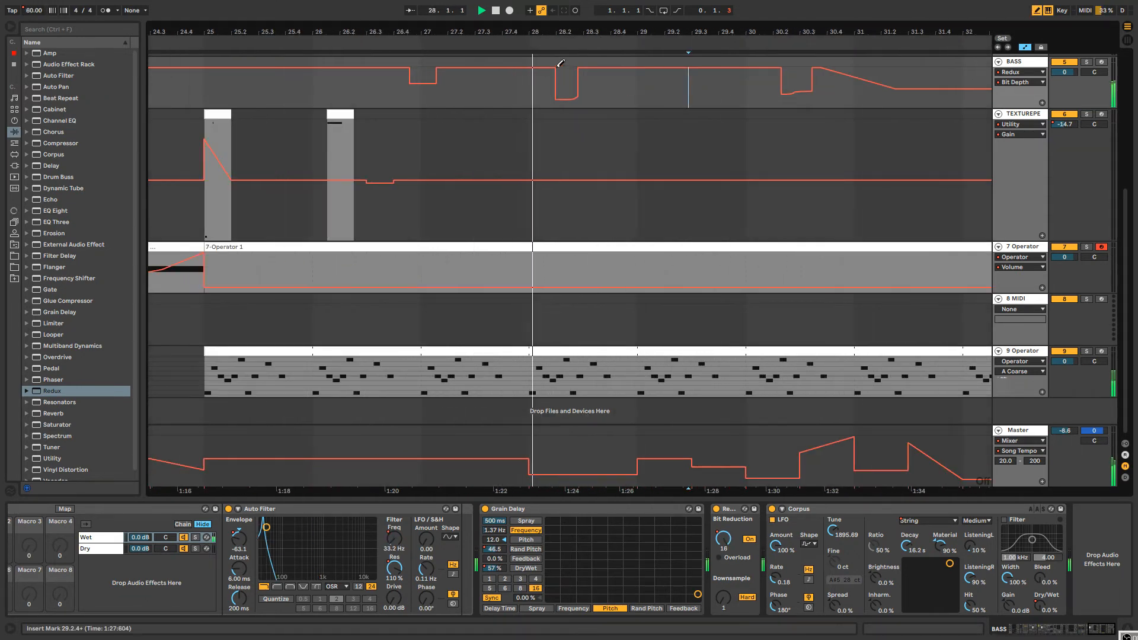
pyautogui.click(562, 69)
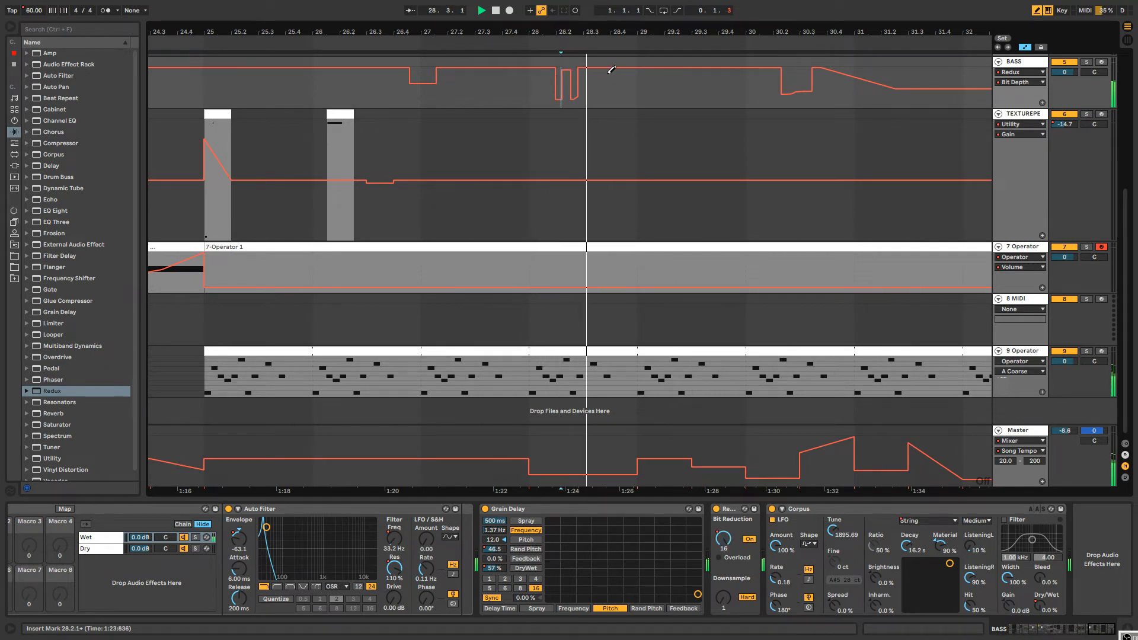
pyautogui.click(671, 80)
pyautogui.click(676, 90)
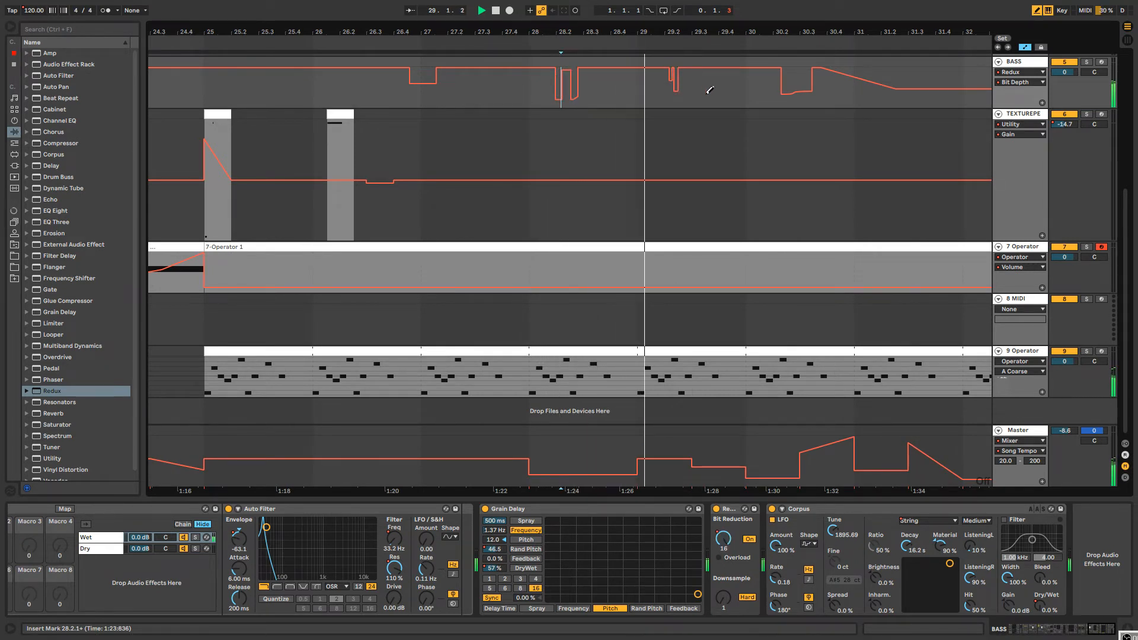
pyautogui.click(707, 90)
pyautogui.moveTo(740, 89); pyautogui.dragTo(744, 89)
pyautogui.click(763, 96)
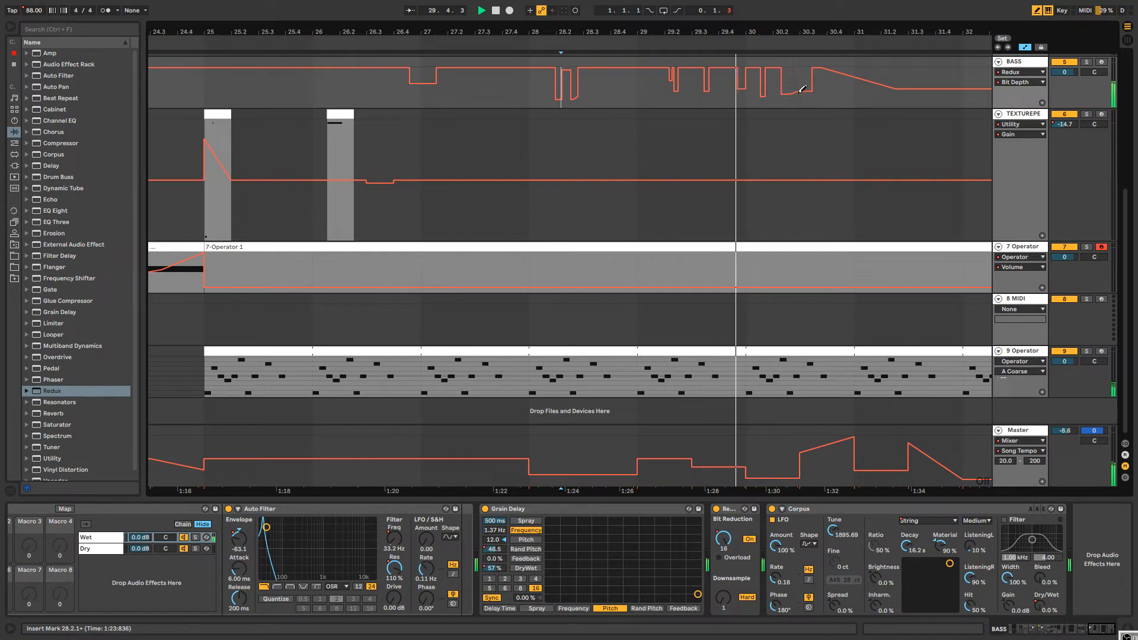
# Continue the BASS track's Redux Bit Depth automation with irregular stepped dips from about bar 30.3 to bar 35.
pyautogui.click(832, 92)
pyautogui.moveTo(839, 28)
pyautogui.mouseDown()
pyautogui.moveTo(682, 19)
pyautogui.moveTo(592, 30)
pyautogui.moveTo(597, 18)
pyautogui.mouseUp()
pyautogui.click(655, 74)
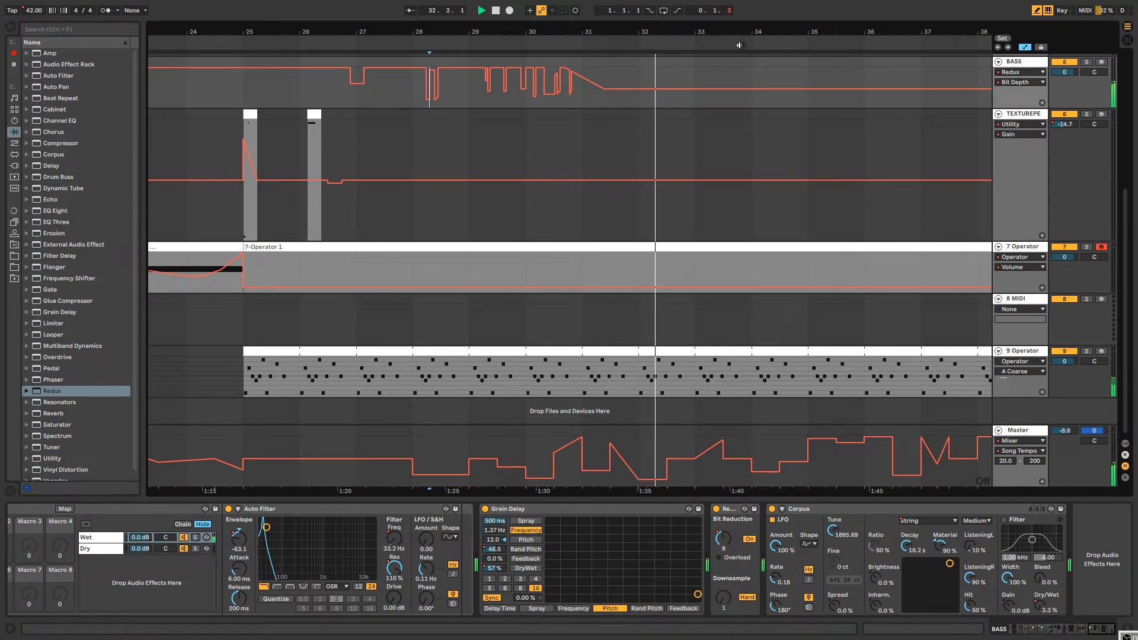
pyautogui.moveTo(686, 75); pyautogui.dragTo(841, 62)
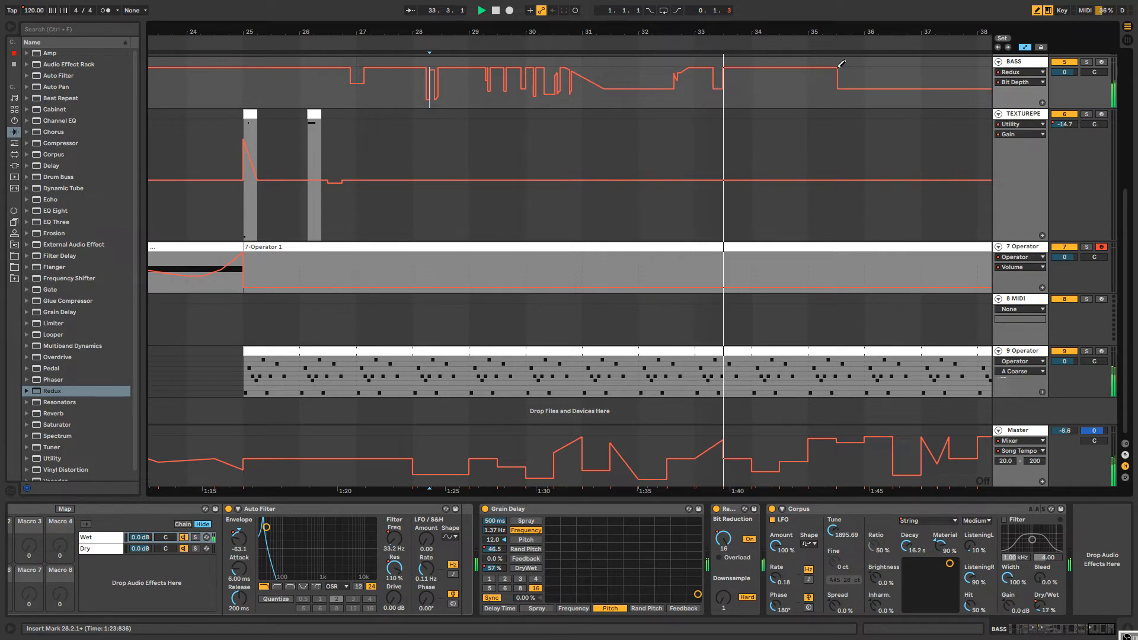
pyautogui.click(783, 93)
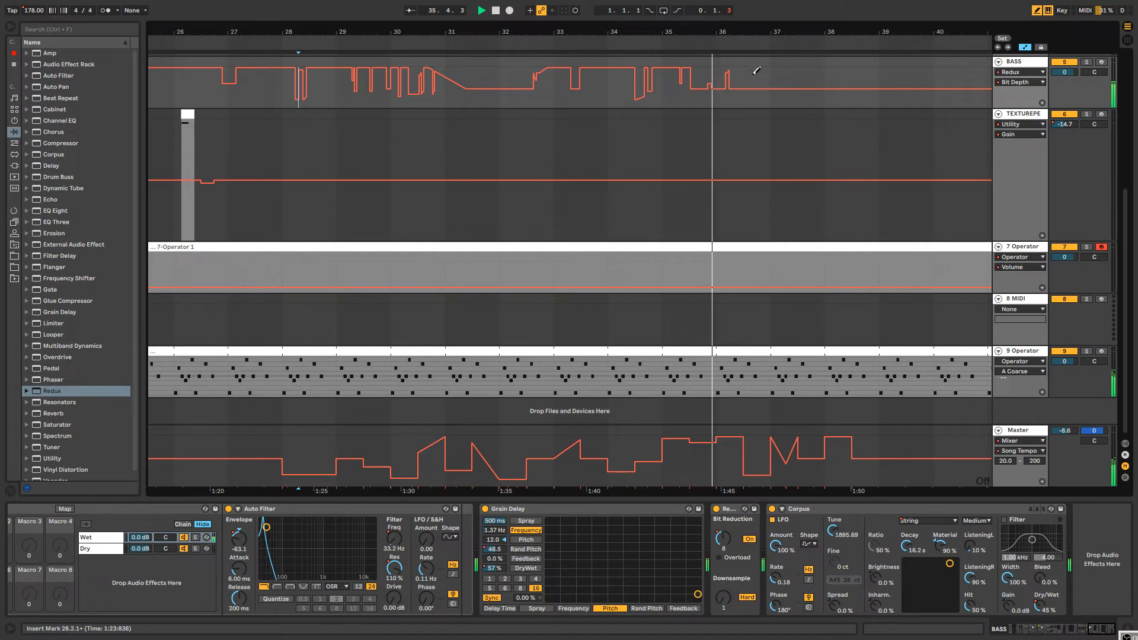
# Draw narrow Redux Bit Depth spikes and dips on the BASS track from about bar 36 to bar 38.4.
pyautogui.moveTo(754, 75); pyautogui.dragTo(758, 76)
pyautogui.click(798, 78)
pyautogui.moveTo(777, 76); pyautogui.dragTo(816, 73)
pyautogui.moveTo(828, 32); pyautogui.dragTo(634, 24)
pyautogui.click(634, 81)
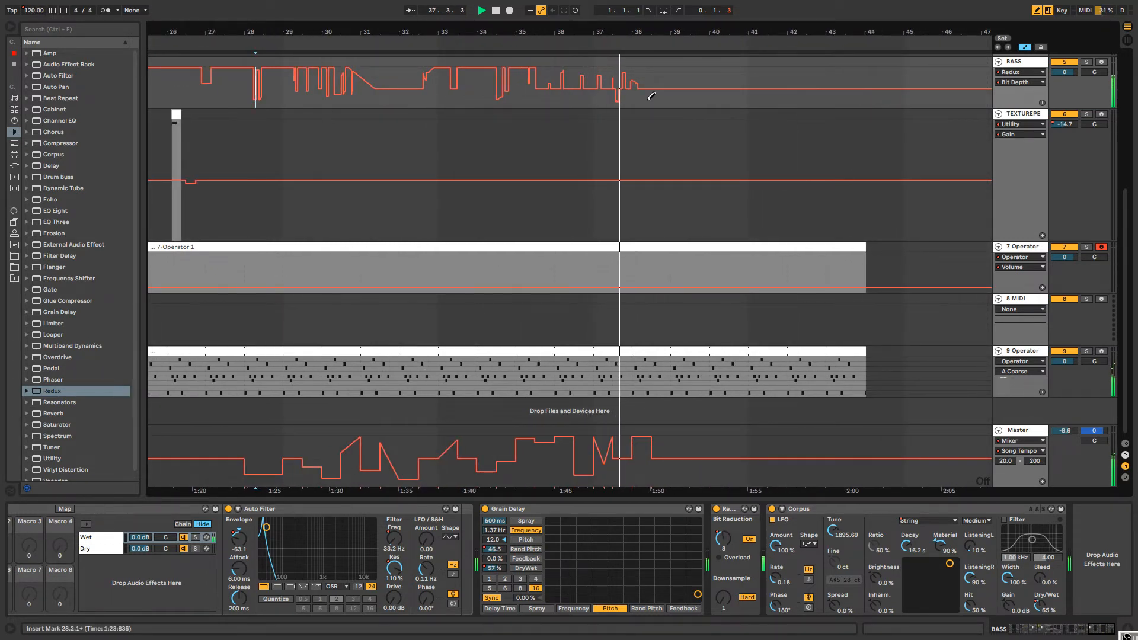
pyautogui.moveTo(652, 96); pyautogui.dragTo(649, 70)
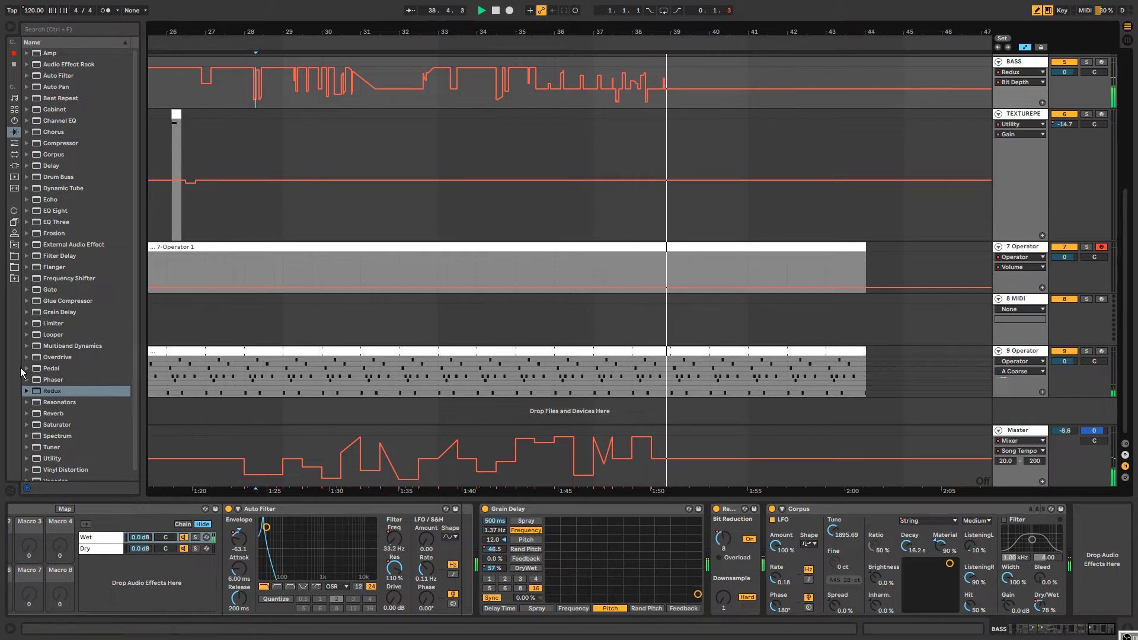
# Add Resonators to the BASS track and tune its five resonators to C0, -11 st, +6 st, -8 st and +9 st.
pyautogui.doubleClick(52, 397)
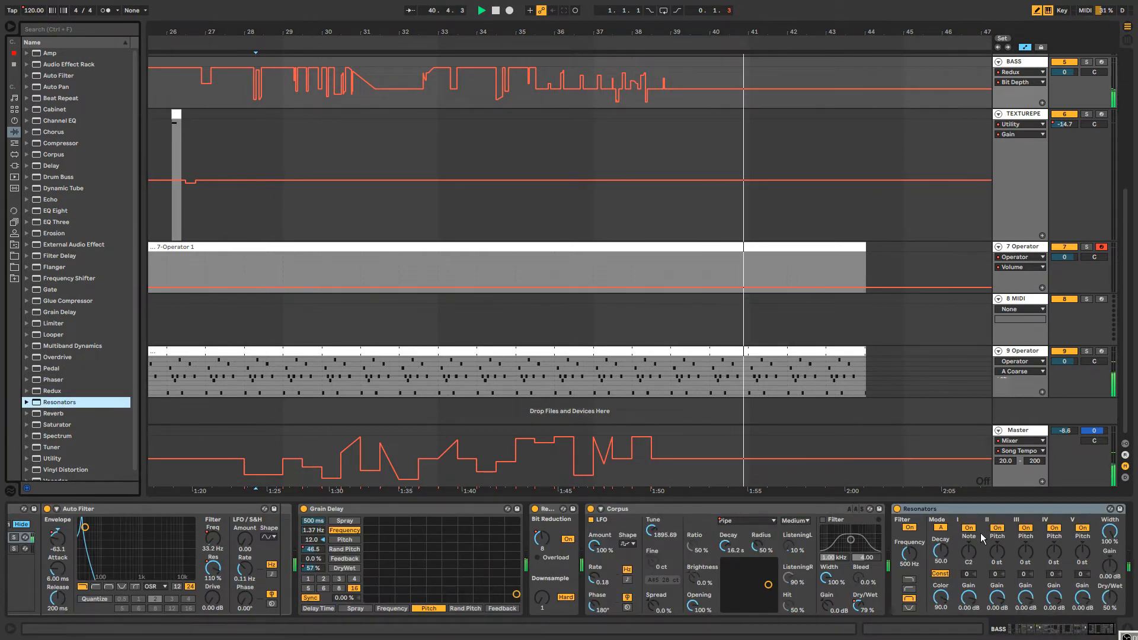
pyautogui.moveTo(969, 550); pyautogui.dragTo(969, 565)
pyautogui.moveTo(997, 553); pyautogui.dragTo(998, 569)
pyautogui.moveTo(1085, 556); pyautogui.dragTo(1085, 546)
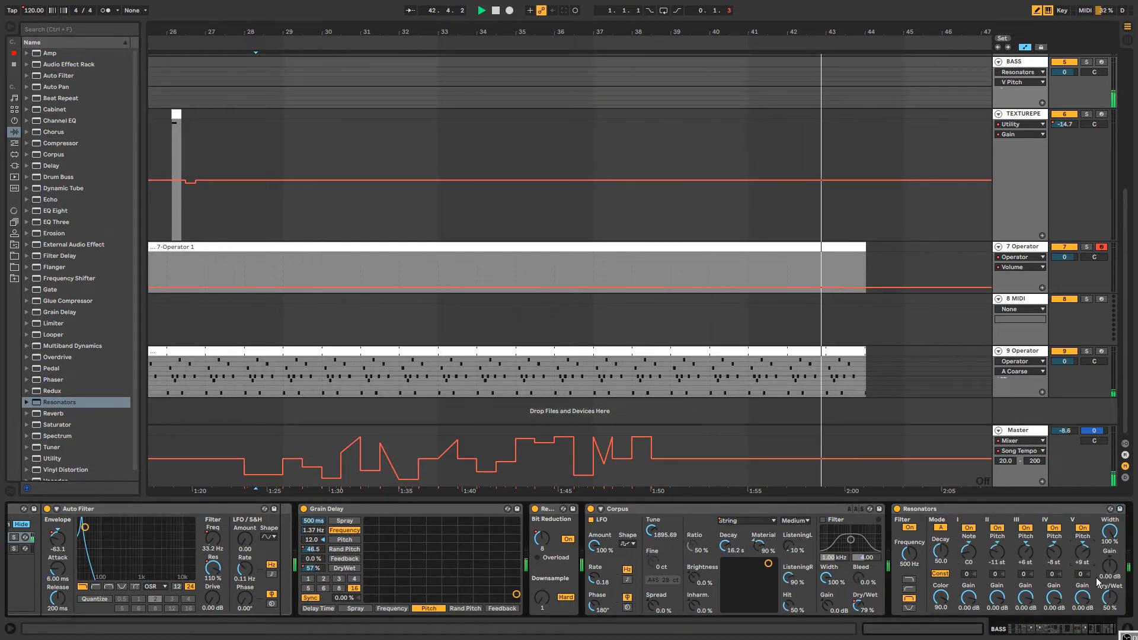
# Set the Resonators Dry/Wet to 79% and automate it to rise from 0% at about bar 28.2 to 79% at about bar 31.3.
pyautogui.moveTo(1106, 598); pyautogui.dragTo(1107, 587)
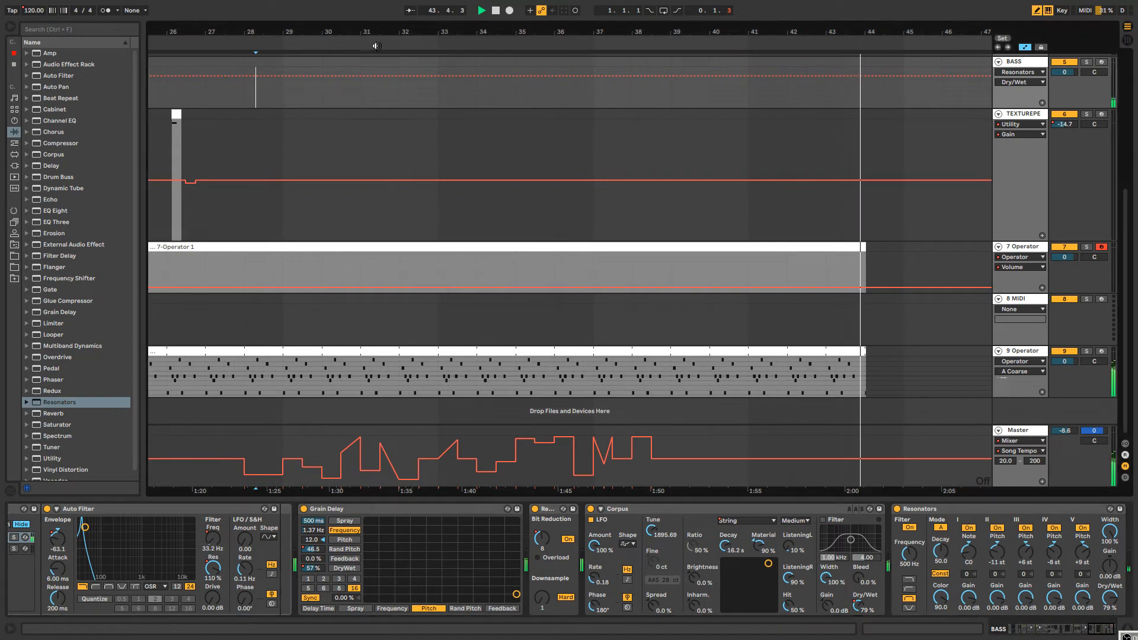
pyautogui.click(386, 77)
pyautogui.moveTo(346, 77); pyautogui.dragTo(265, 107)
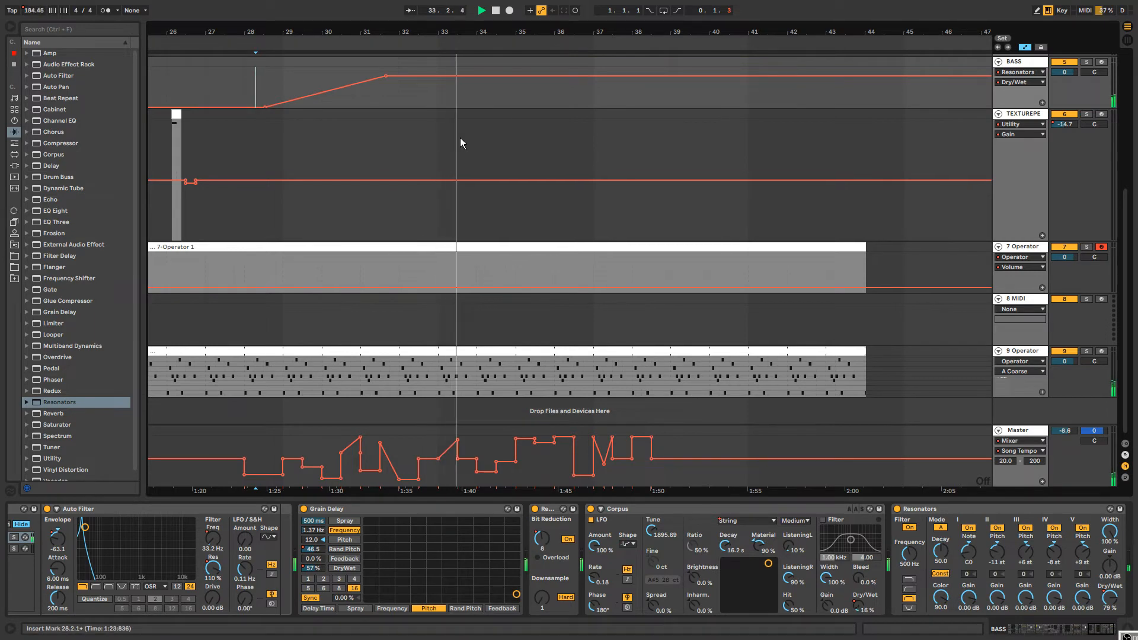
# Extend the first 7 Operator clip over the second to about bar 44 and lengthen its C1 note to the clip's end.
pyautogui.moveTo(527, 32); pyautogui.dragTo(609, 7)
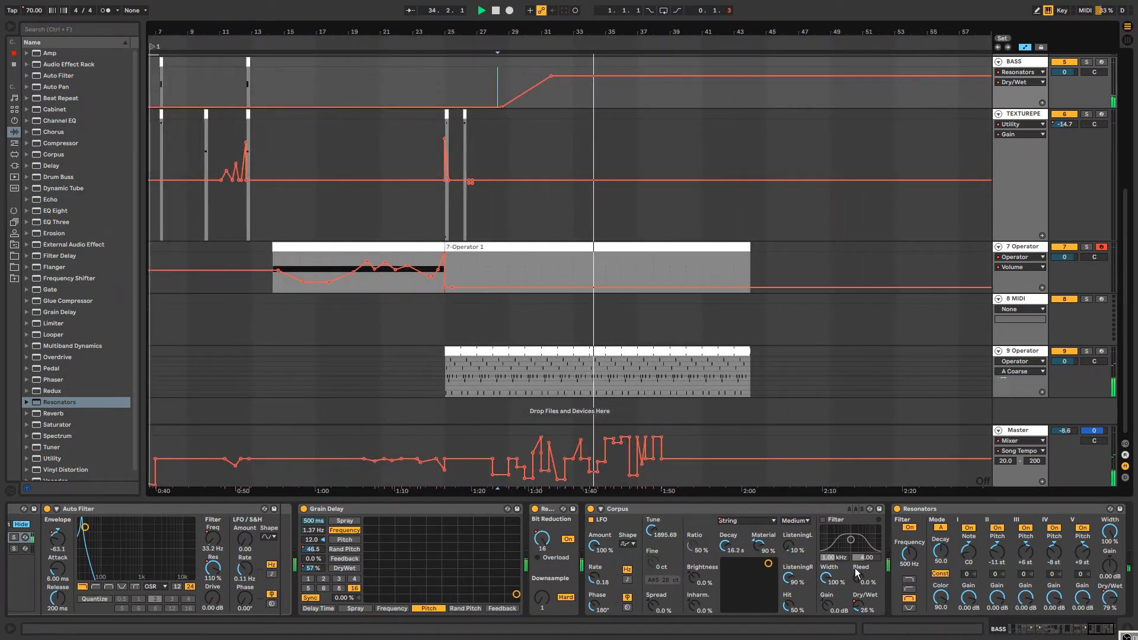
pyautogui.click(1024, 250)
pyautogui.moveTo(443, 247); pyautogui.dragTo(992, 259)
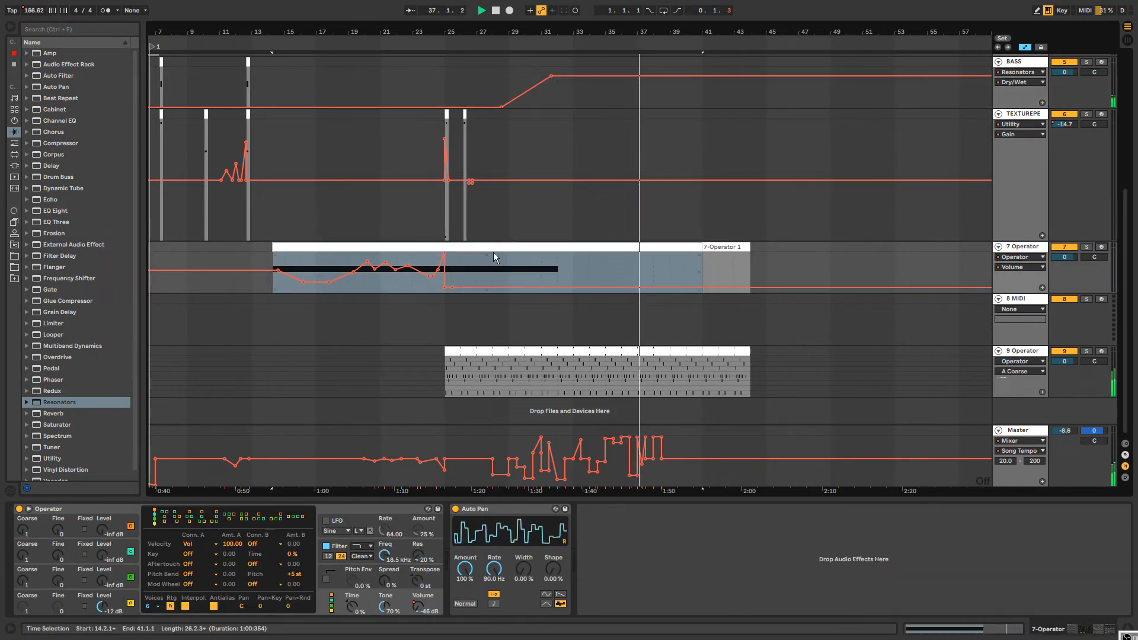
pyautogui.moveTo(701, 246); pyautogui.dragTo(758, 245)
pyautogui.doubleClick(724, 246)
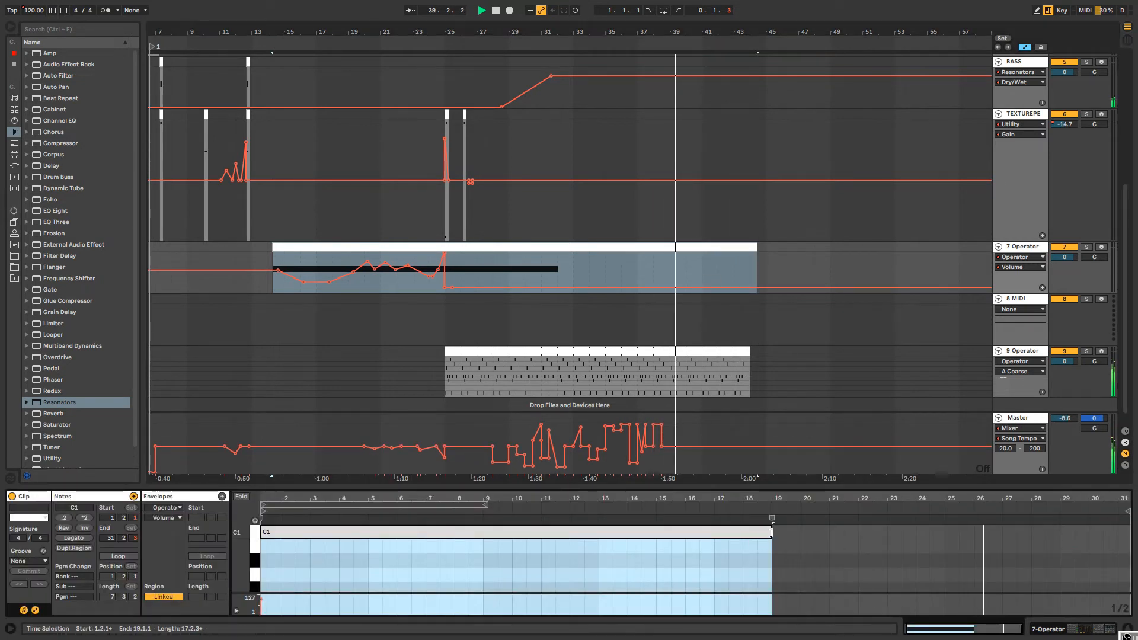
pyautogui.moveTo(772, 532); pyautogui.dragTo(1130, 533)
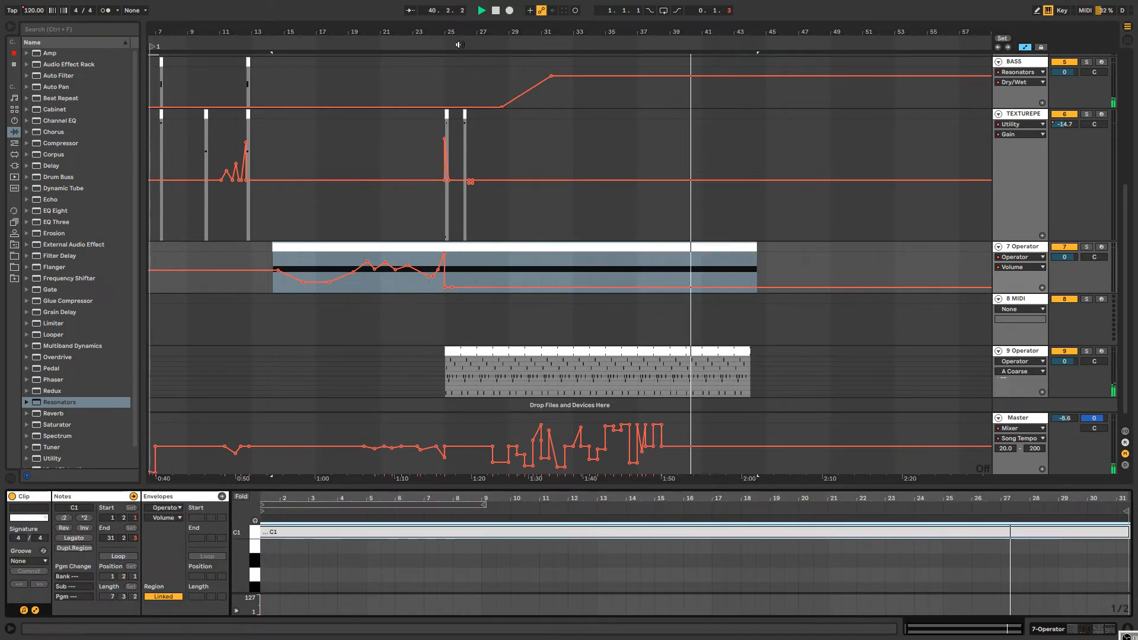
# Replay from about bar 25 and draw jagged 7 Operator Volume automation from about bar 28, ending at 1.2 dB near bar 44.
pyautogui.click(459, 45)
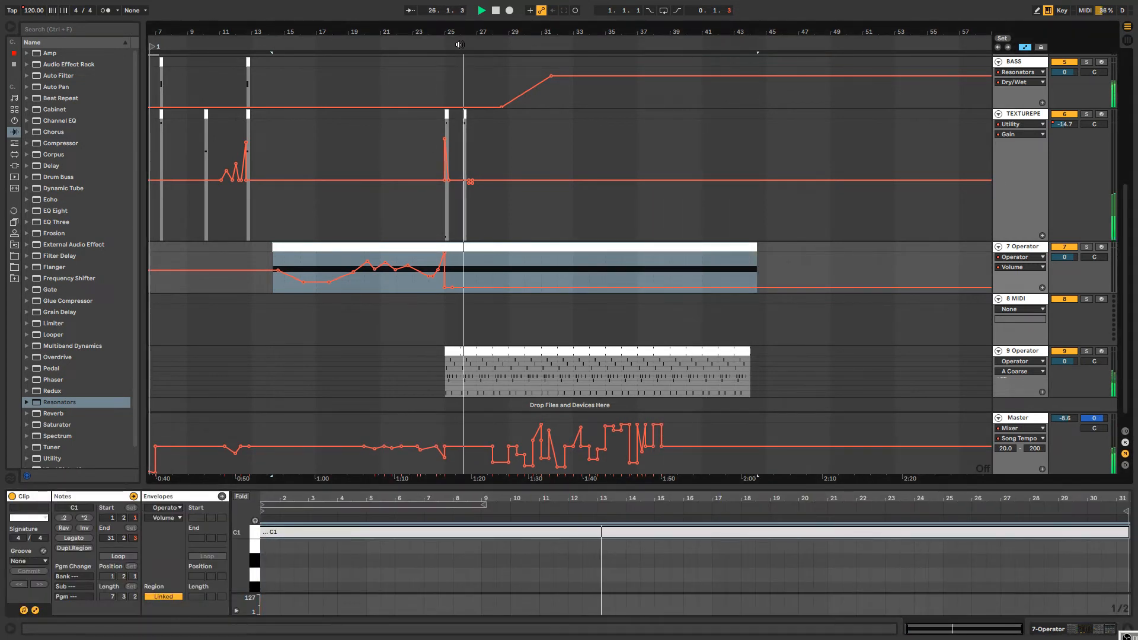
pyautogui.click(922, 272)
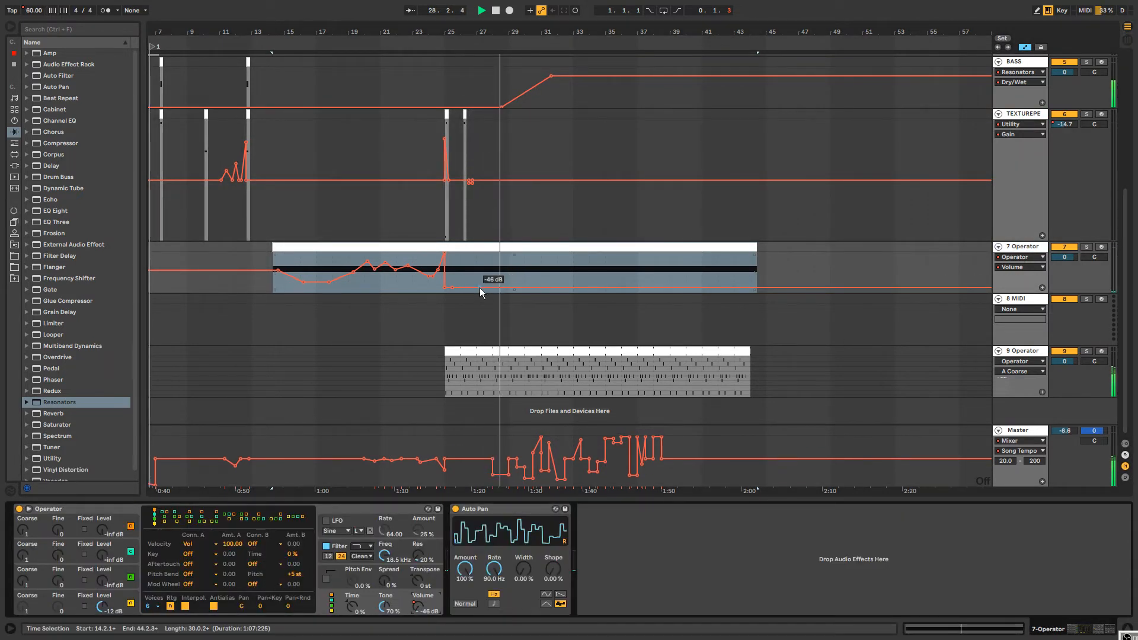
pyautogui.click(496, 277)
pyautogui.moveTo(498, 288); pyautogui.dragTo(635, 265)
pyautogui.click(557, 284)
pyautogui.click(561, 283)
pyautogui.moveTo(640, 266); pyautogui.dragTo(759, 257)
pyautogui.click(728, 277)
# Hold the 7 Operator Volume automation until about bar 46 and drop it abruptly to -inf dB there.
pyautogui.moveTo(771, 32); pyautogui.dragTo(776, 26)
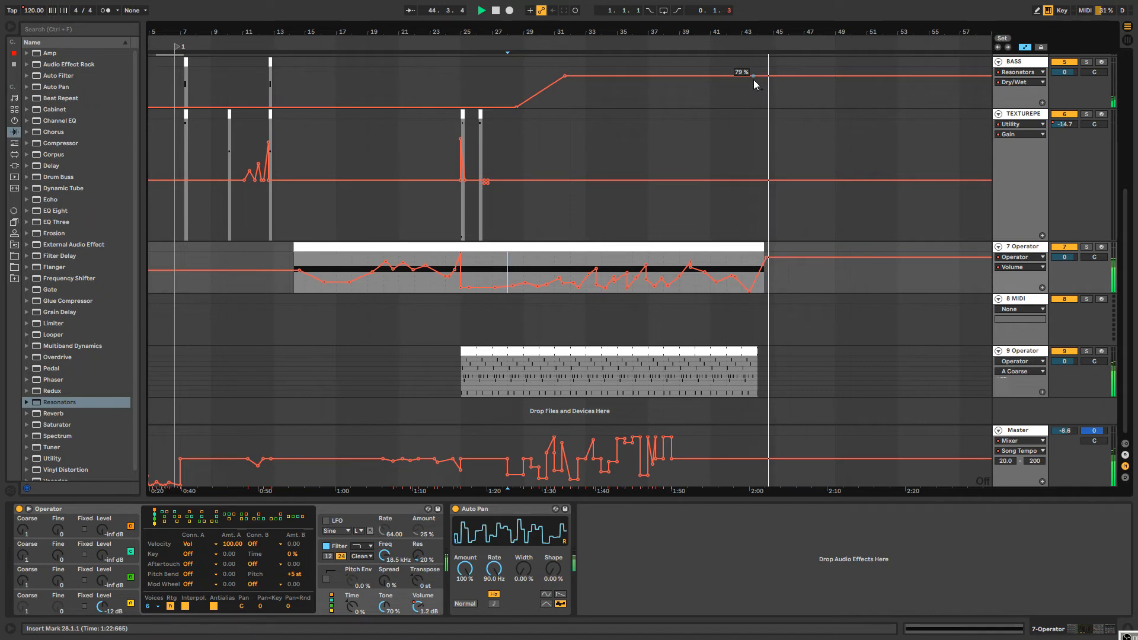
pyautogui.click(795, 257)
pyautogui.moveTo(805, 257); pyautogui.dragTo(794, 291)
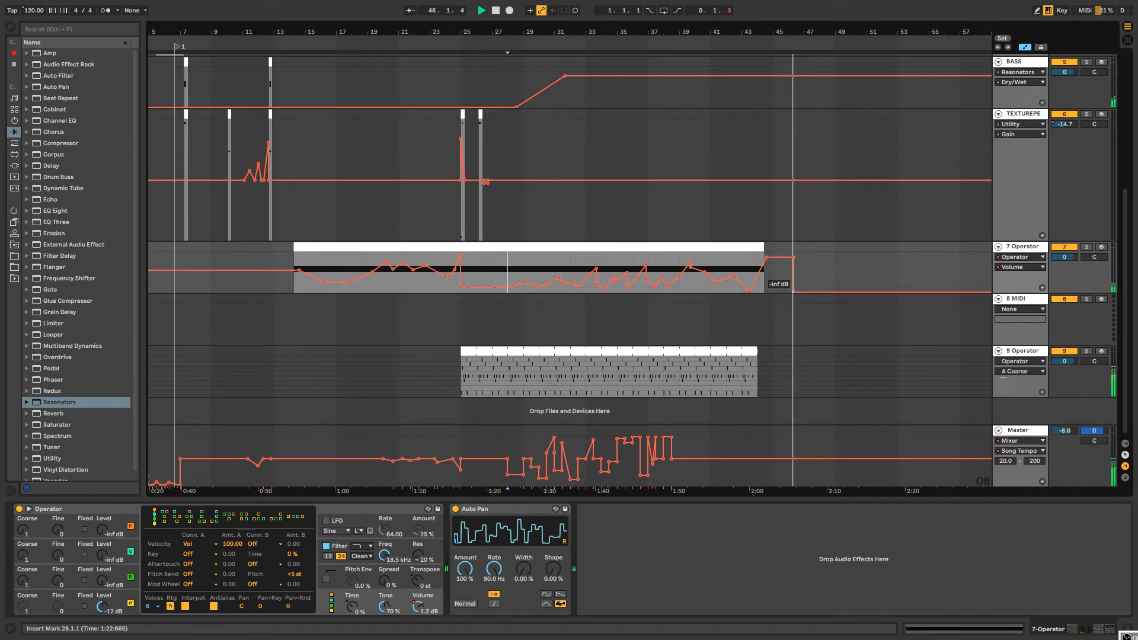
# Insert a Utility before the Reverb on the 9 Operator track and automate its Gain up to 7.31 dB from about bar 50 to 51.
pyautogui.click(1030, 355)
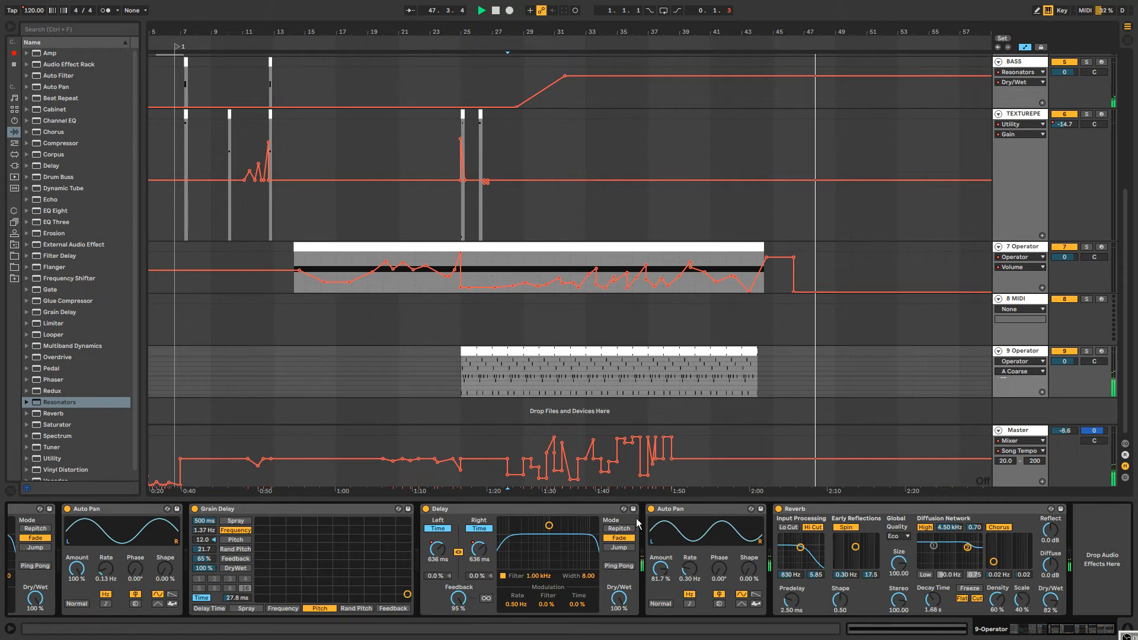
pyautogui.moveTo(52, 458); pyautogui.dragTo(846, 587)
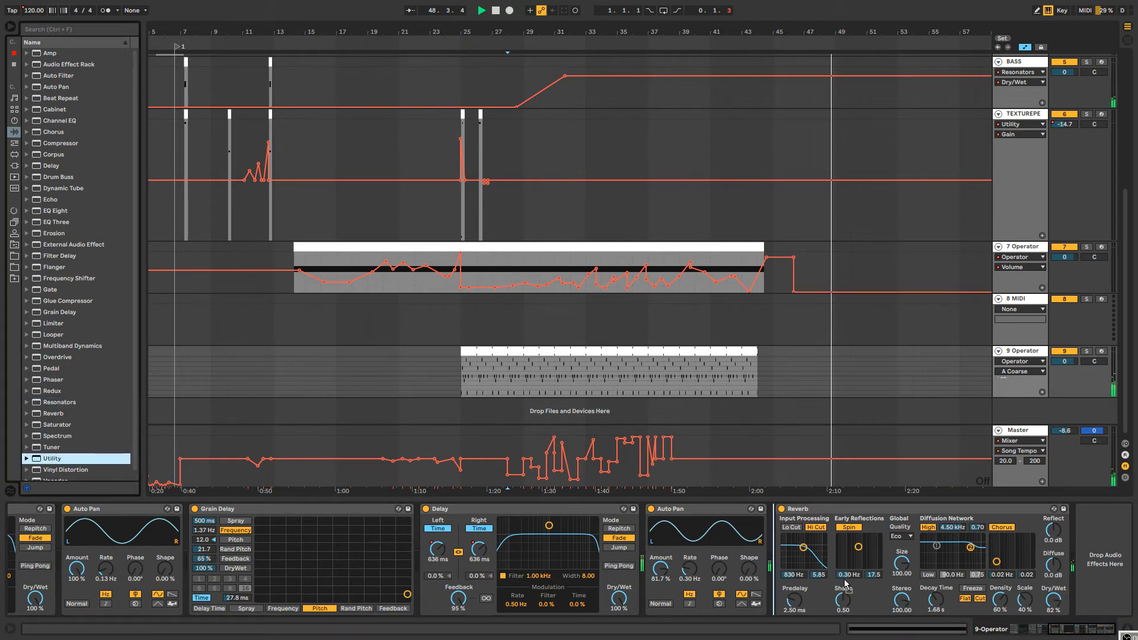
pyautogui.moveTo(797, 542); pyautogui.dragTo(796, 541)
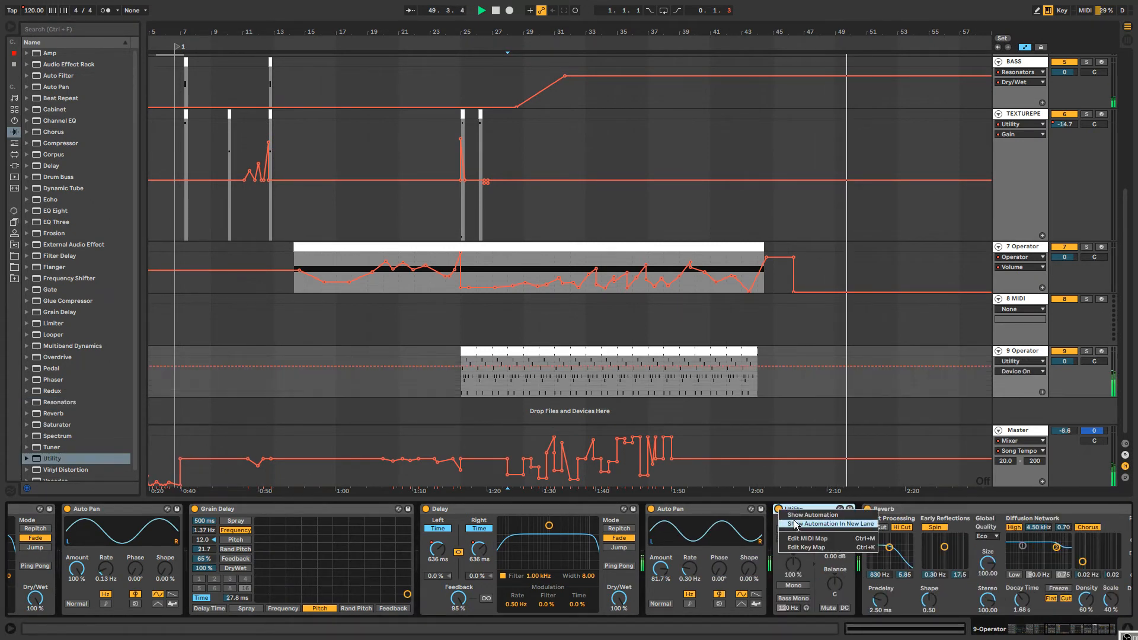
pyautogui.click(835, 545)
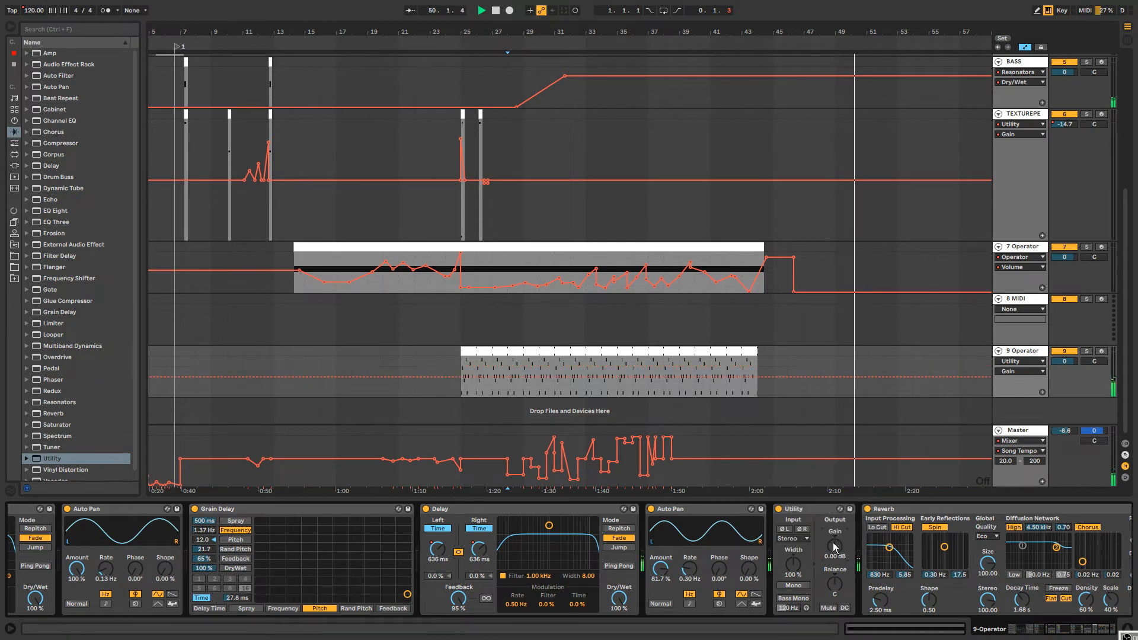
pyautogui.click(858, 377)
pyautogui.moveTo(865, 377); pyautogui.dragTo(873, 373)
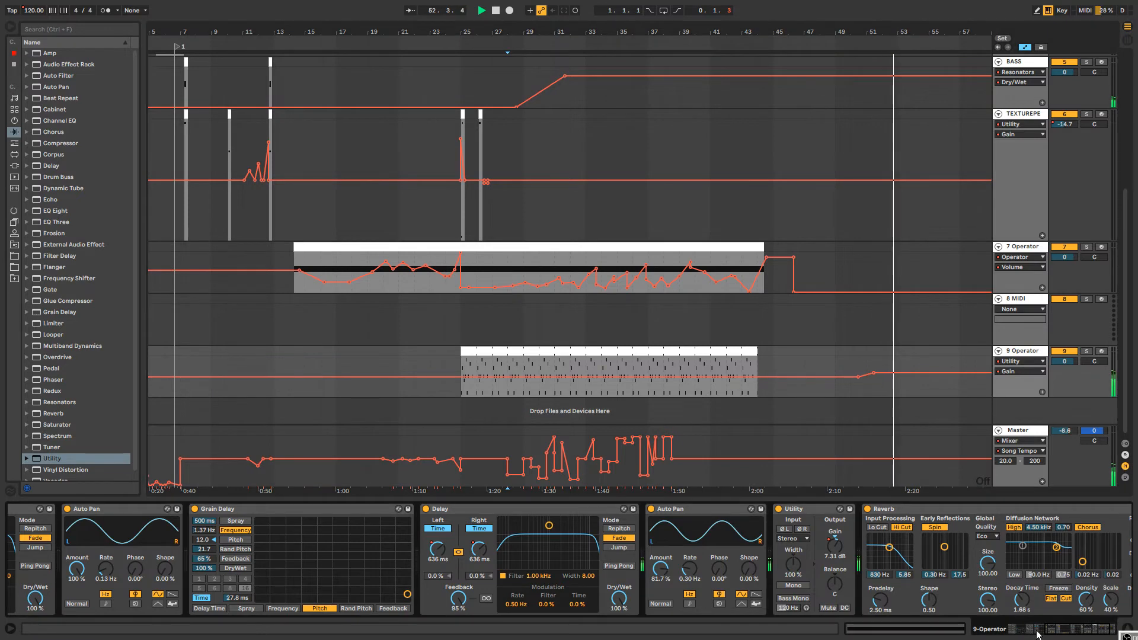
# Automate the 9 Operator track's Delay L Time to fall gradually from about bar 58 to its minimum near bar 62.3.
pyautogui.moveTo(1080, 634); pyautogui.dragTo(1116, 624)
pyautogui.moveTo(978, 36); pyautogui.dragTo(909, 83)
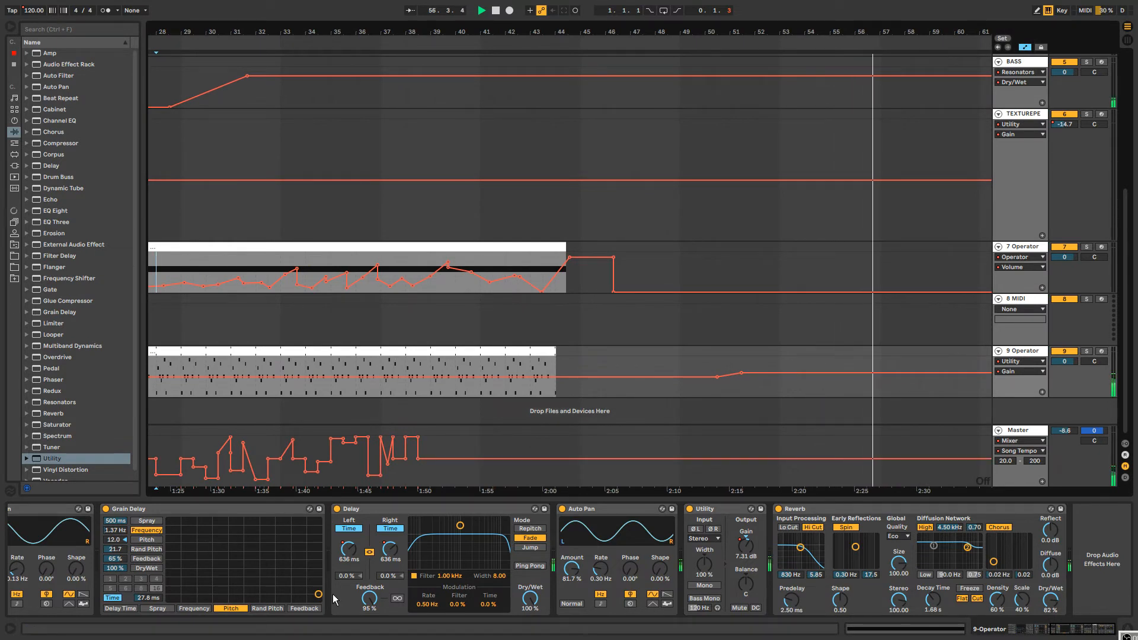
pyautogui.click(344, 554)
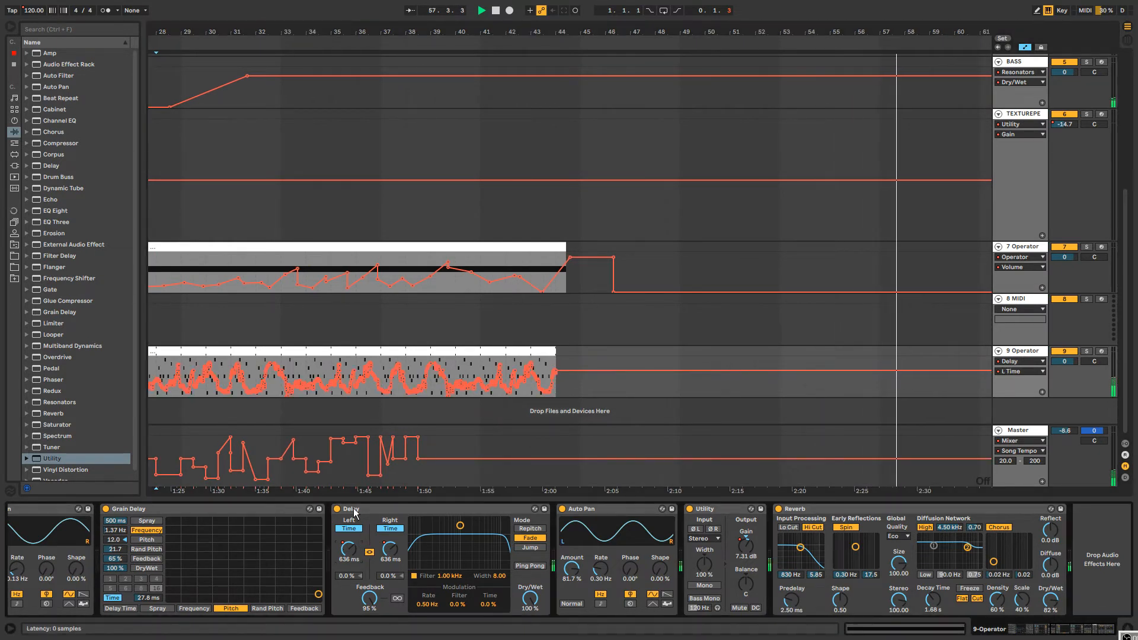
pyautogui.click(914, 371)
pyautogui.moveTo(958, 371); pyautogui.dragTo(959, 374)
pyautogui.moveTo(991, 32); pyautogui.dragTo(836, 31)
pyautogui.moveTo(848, 374); pyautogui.dragTo(869, 396)
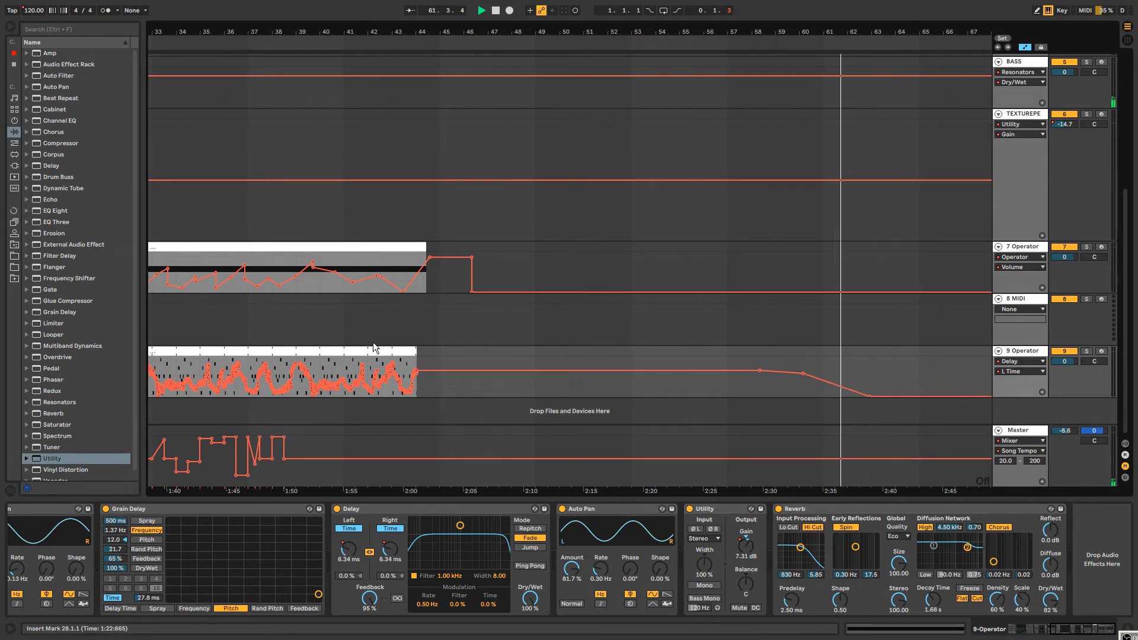
# Add a Utility after Resonators on the BASS track and automate its Gain to rise from 0 dB at about bar 58 to bar 67.
pyautogui.scroll(3, 747, 262)
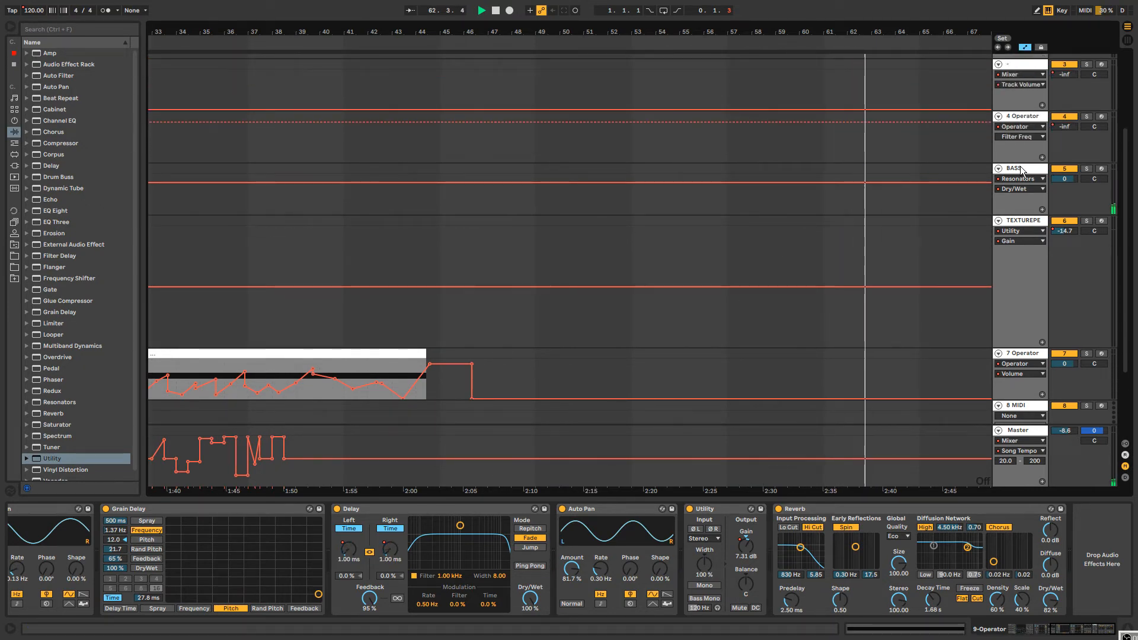
pyautogui.click(1023, 170)
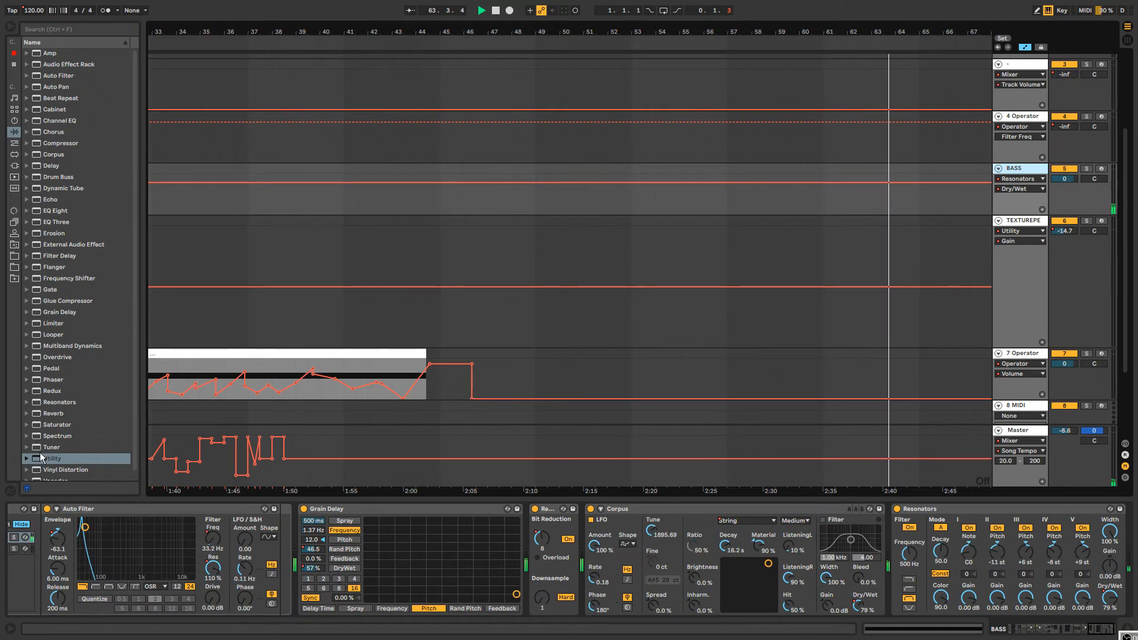
pyautogui.moveTo(41, 457); pyautogui.dragTo(1002, 575)
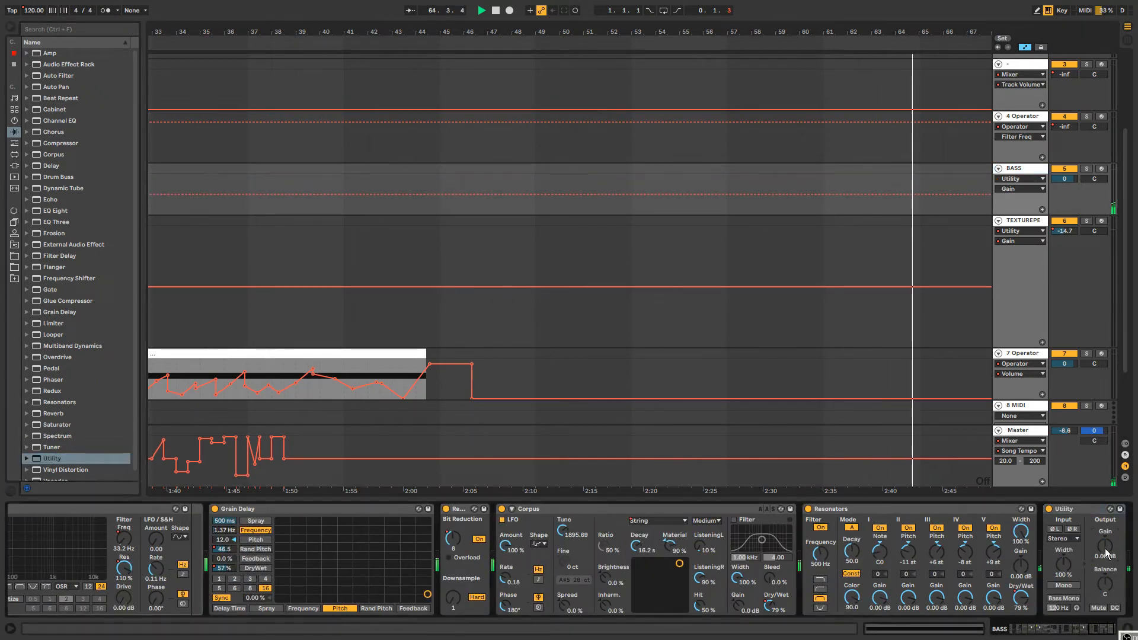
pyautogui.click(764, 195)
pyautogui.click(819, 194)
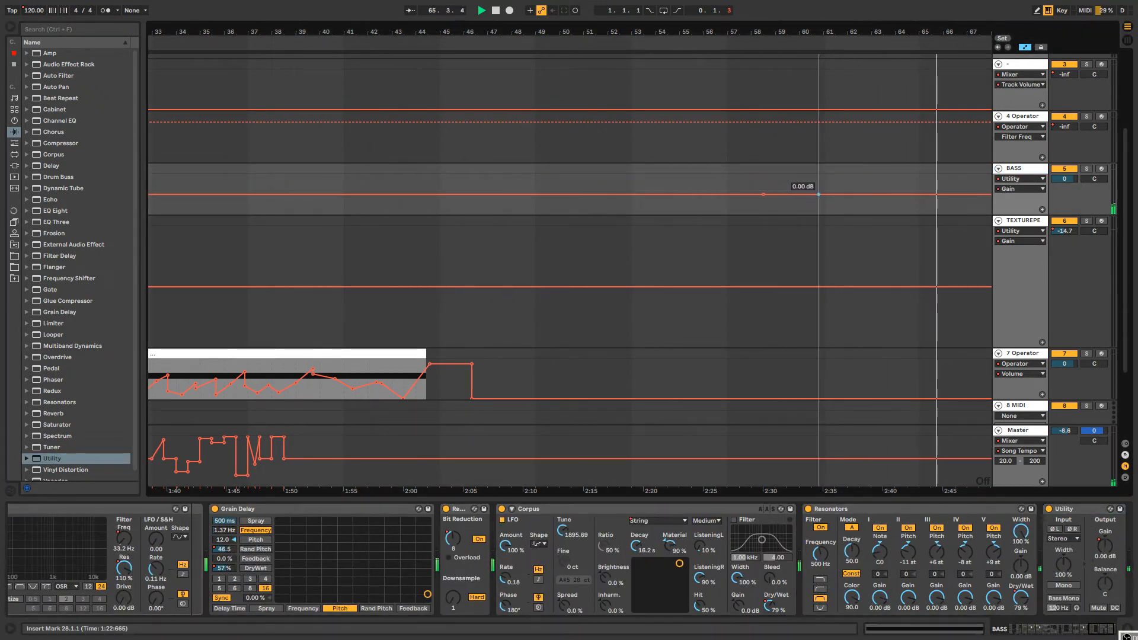
pyautogui.moveTo(819, 194); pyautogui.dragTo(973, 181)
pyautogui.moveTo(824, 32); pyautogui.dragTo(824, 9)
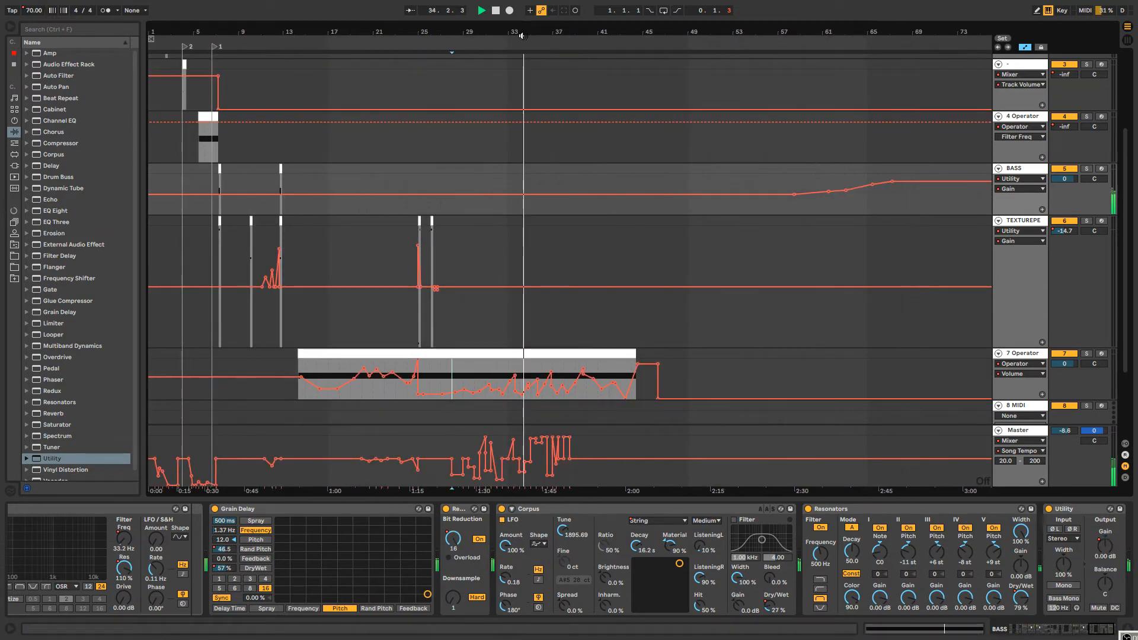
# Copy the short TEXTUREPERC clip from bar 26 to about bar 40.1 and duplicate it back-to-back to about bar 41.1.
pyautogui.scroll(-3, 698, 188)
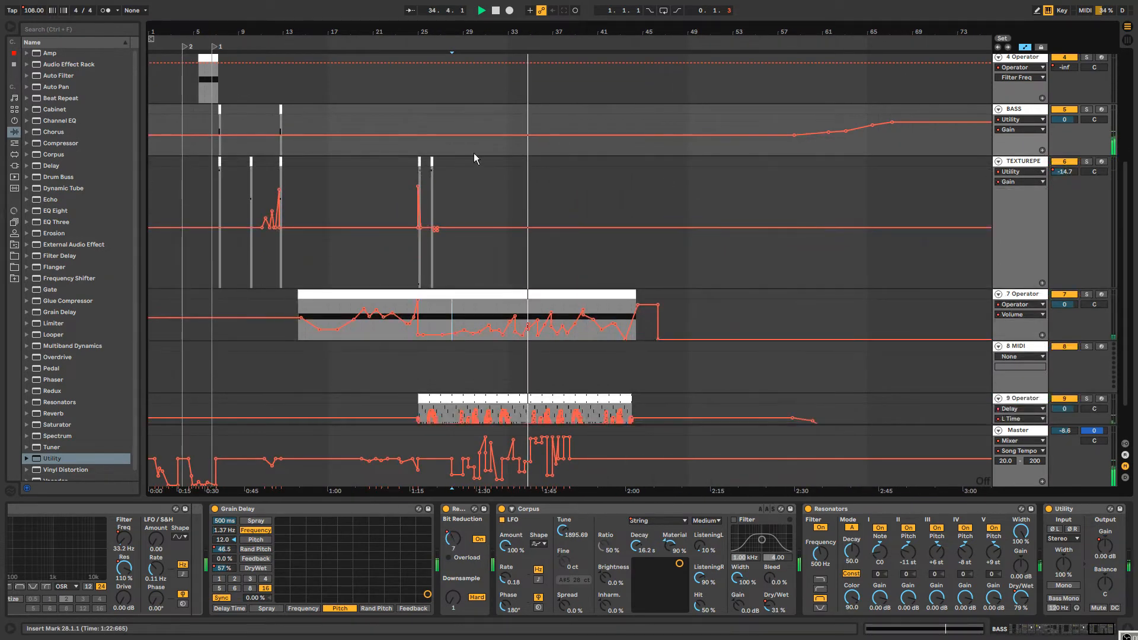
pyautogui.click(433, 172)
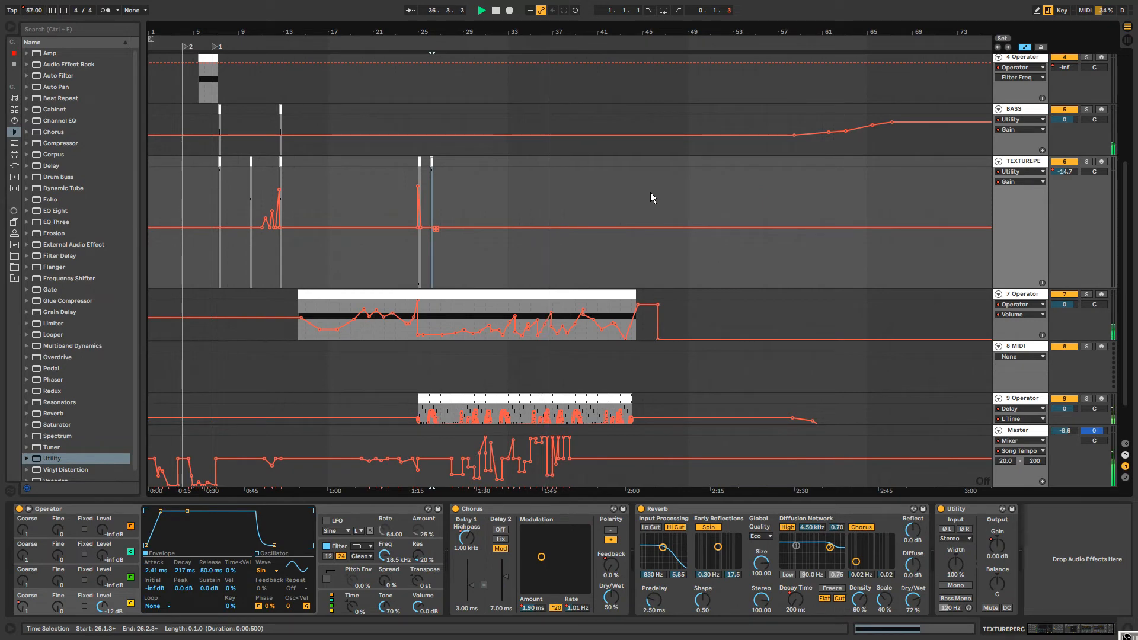
pyautogui.scroll(-2, 858, 201)
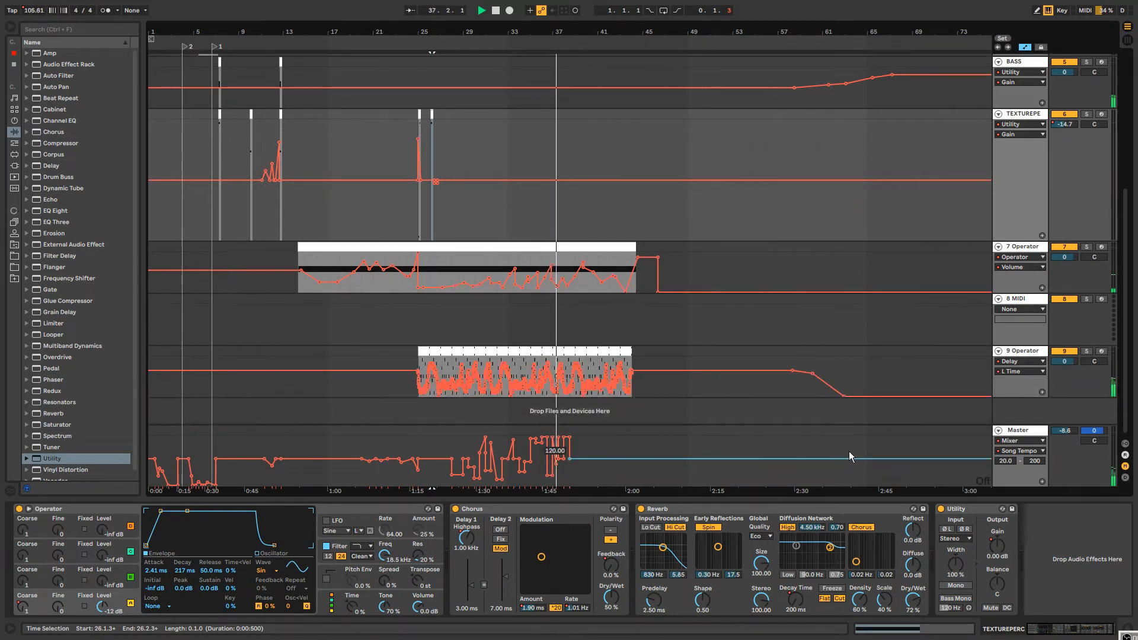
pyautogui.moveTo(638, 33); pyautogui.dragTo(637, 71)
pyautogui.click(548, 113)
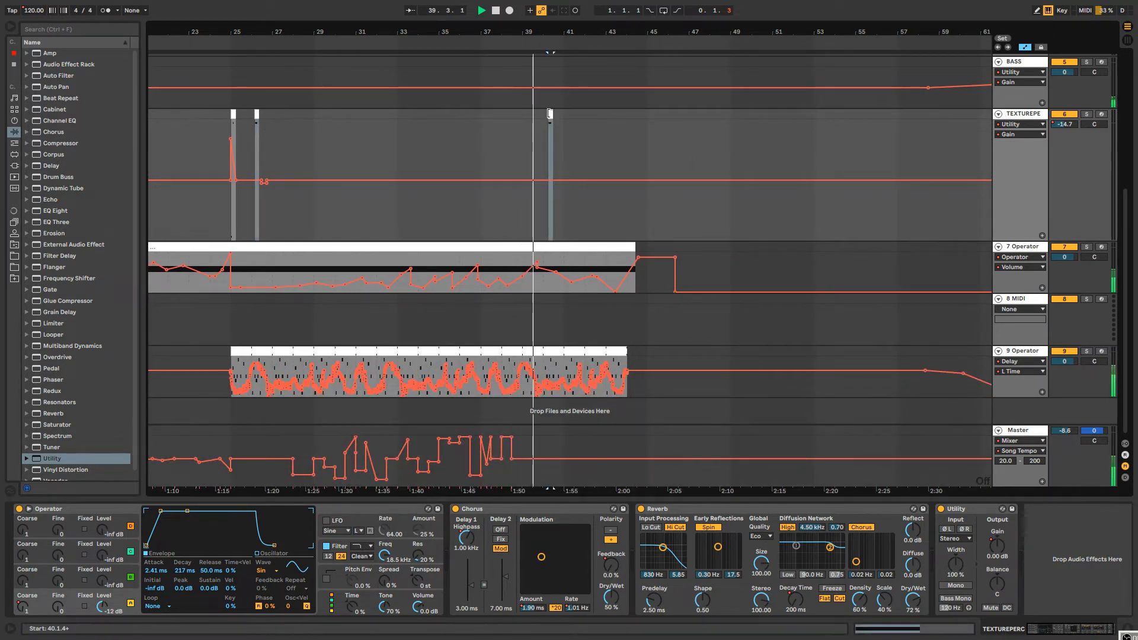
pyautogui.hotkey('ctrl', 'd')
pyautogui.hotkey('ctrl', 'd')
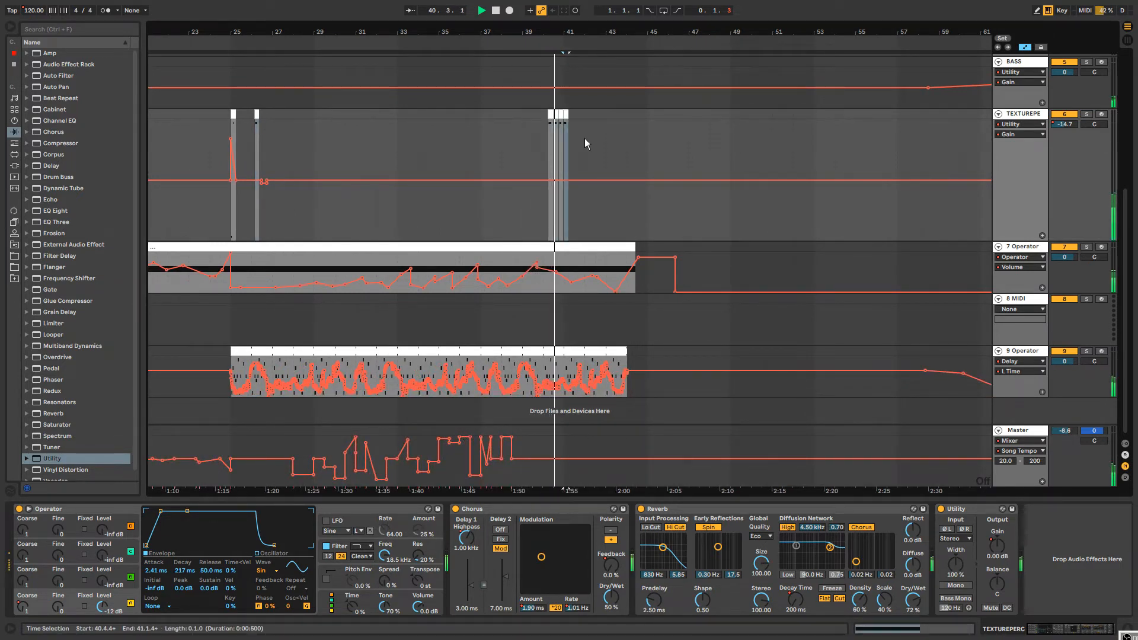
# Delete the extra TEXTUREPERC duplicates up to bar 41.1, keeping only the single clip at about bar 40.1.
pyautogui.click(557, 112)
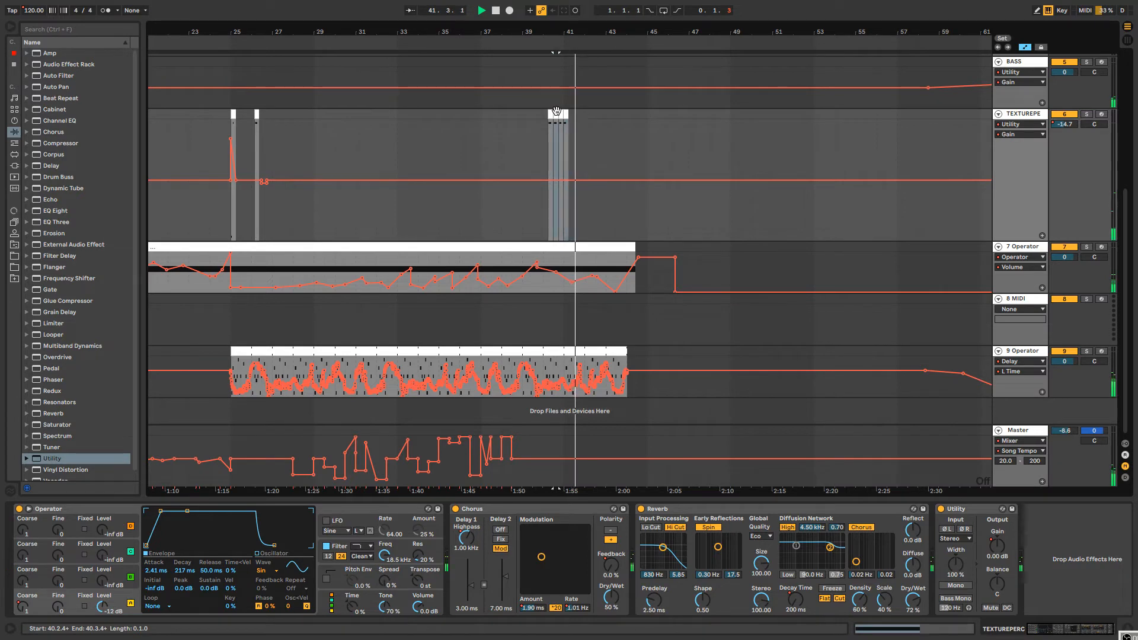
pyautogui.press('Delete')
pyautogui.click(566, 115)
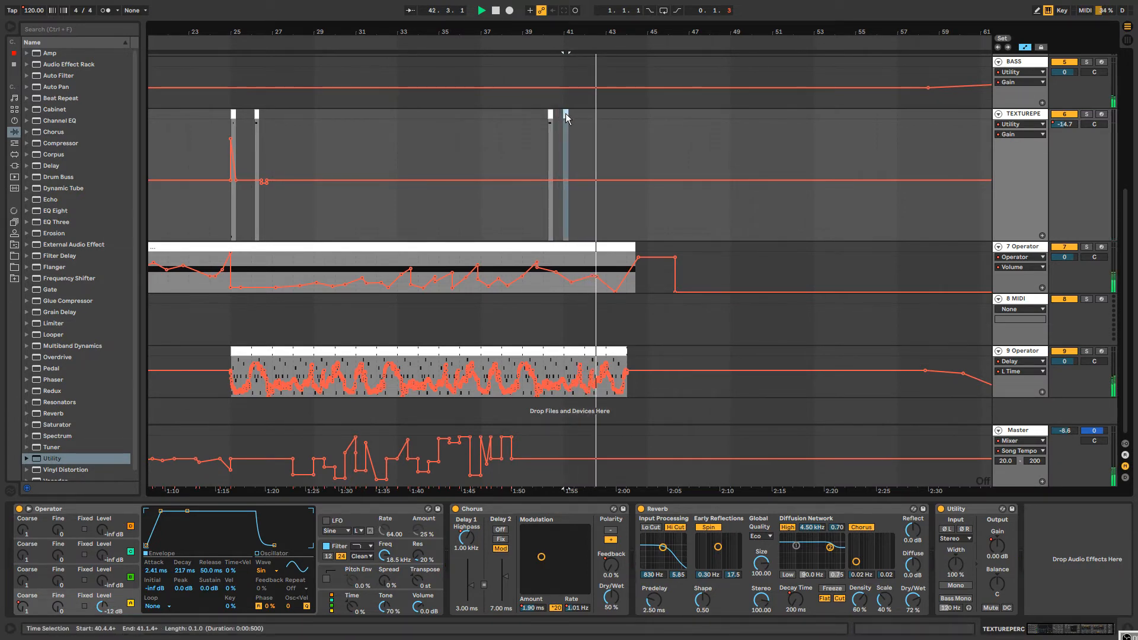
pyautogui.press('Delete')
pyautogui.click(549, 115)
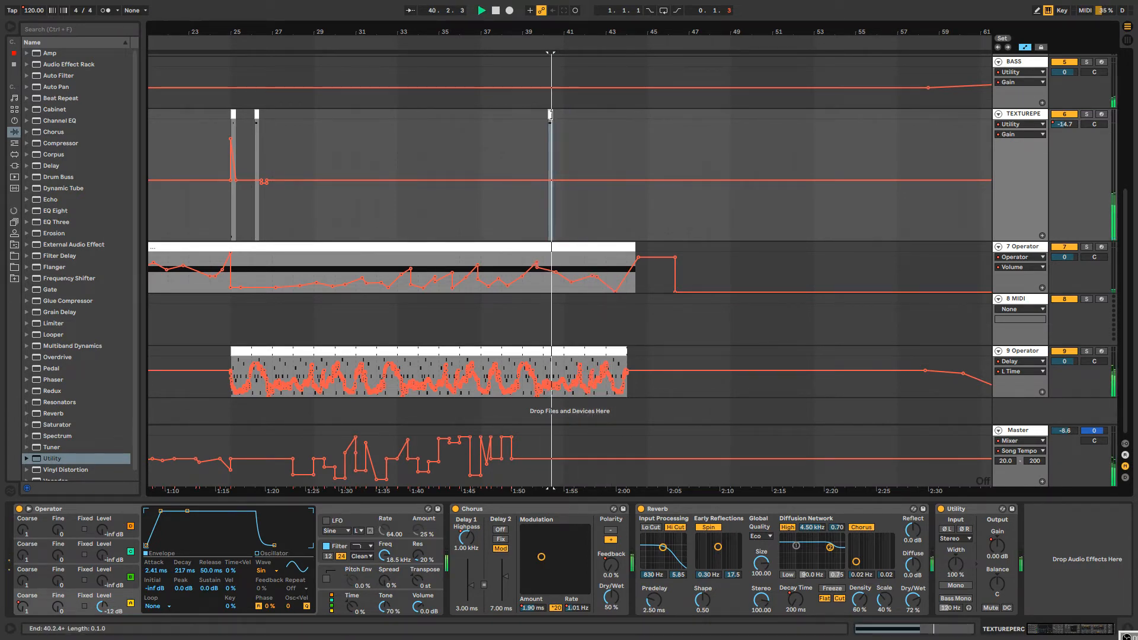
pyautogui.doubleClick(550, 114)
# Switch off the Chorus on the TEXTUREPERC track and copy the bar 40.1 clip to about bar 43.1.
pyautogui.doubleClick(1017, 114)
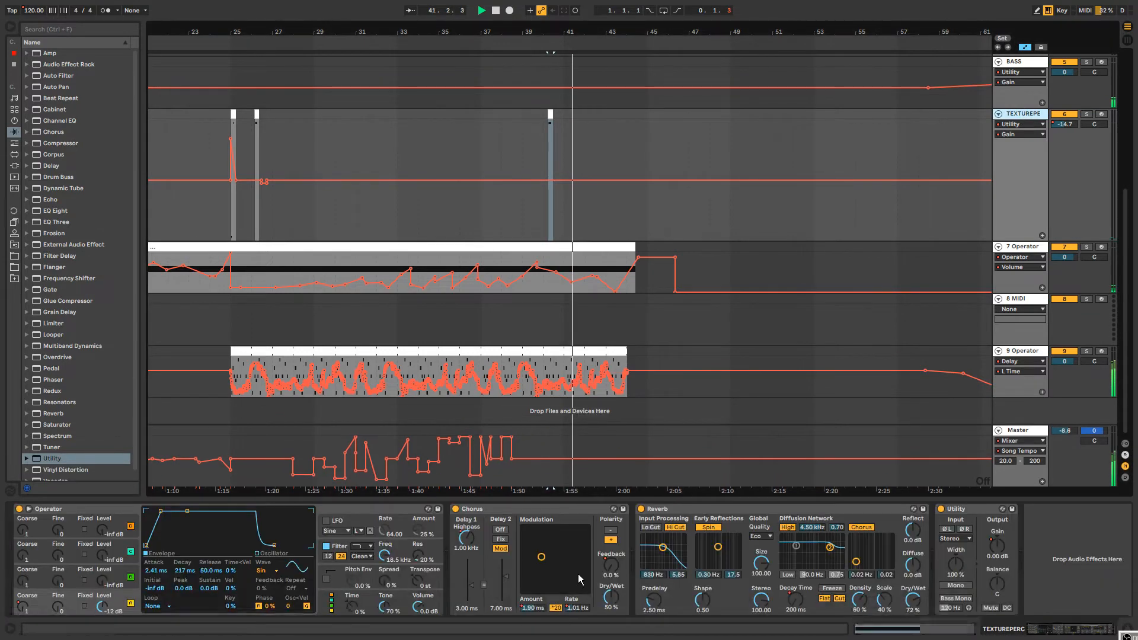
pyautogui.click(456, 510)
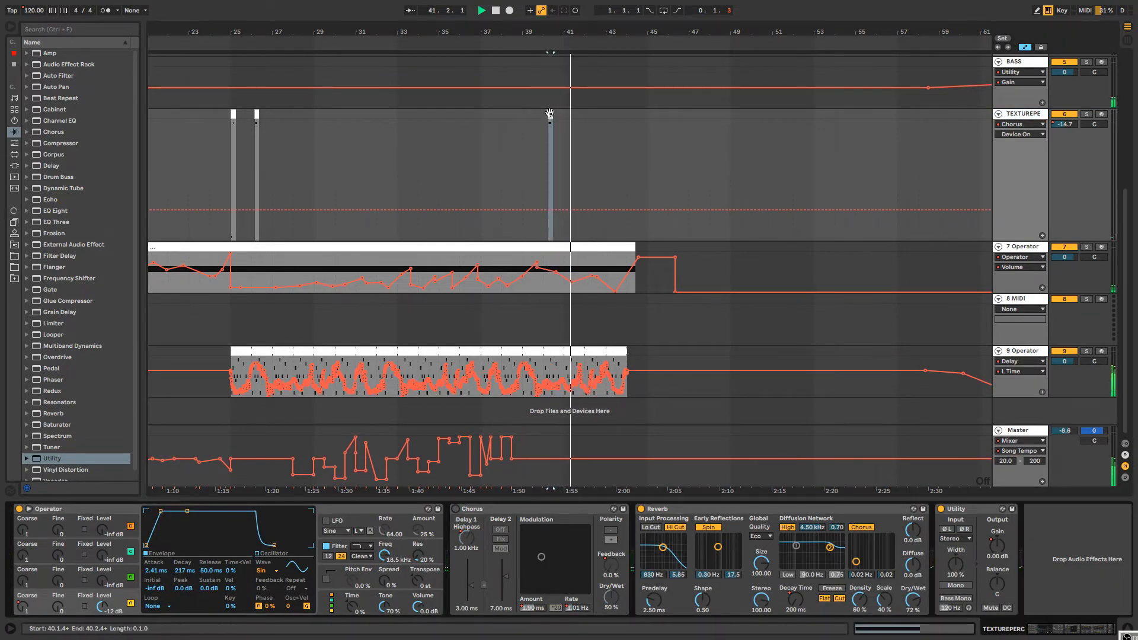
pyautogui.moveTo(547, 119); pyautogui.dragTo(611, 115)
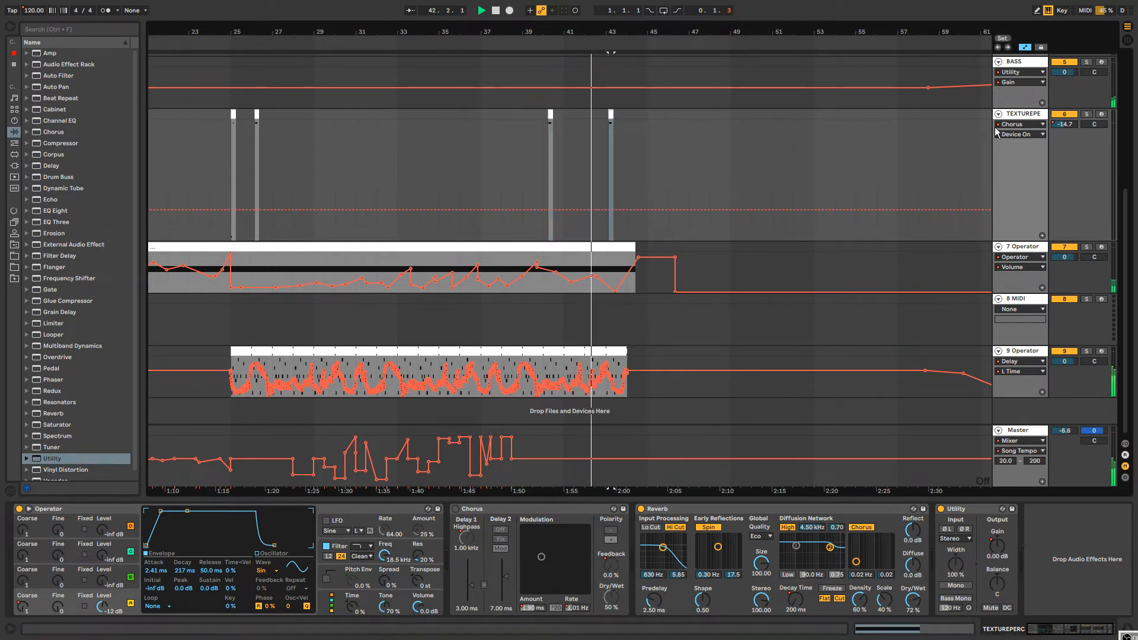
# Automate the TEXTUREPERC Utility's Channel Mode to Swap from about bar 43 to bar 44.
pyautogui.rightClick(969, 541)
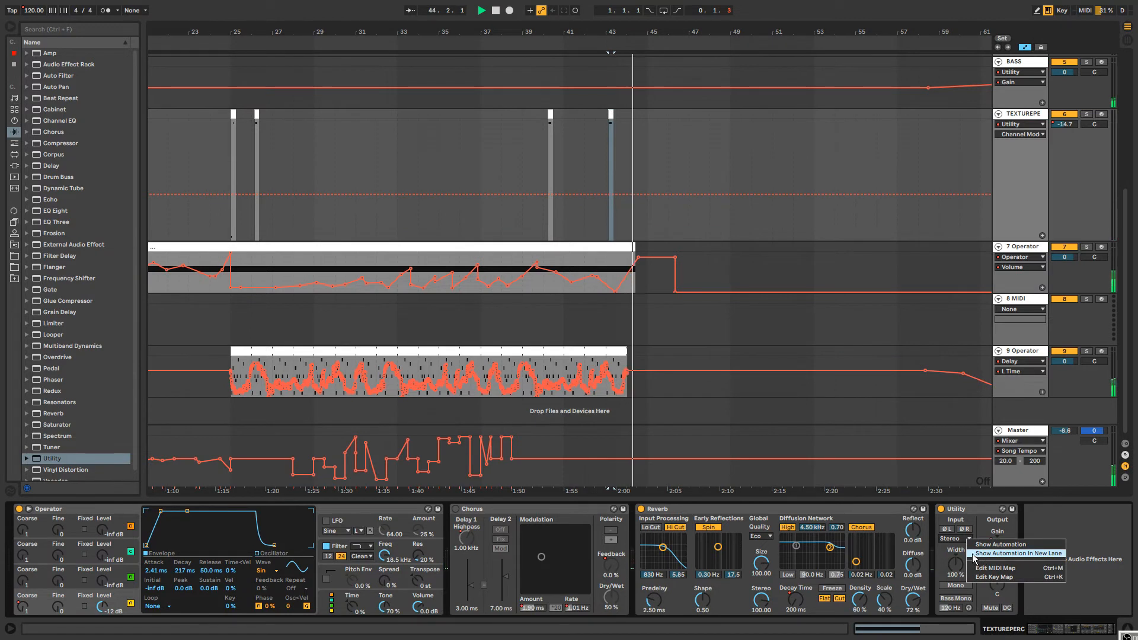
pyautogui.click(978, 546)
pyautogui.press('b')
pyautogui.click(623, 135)
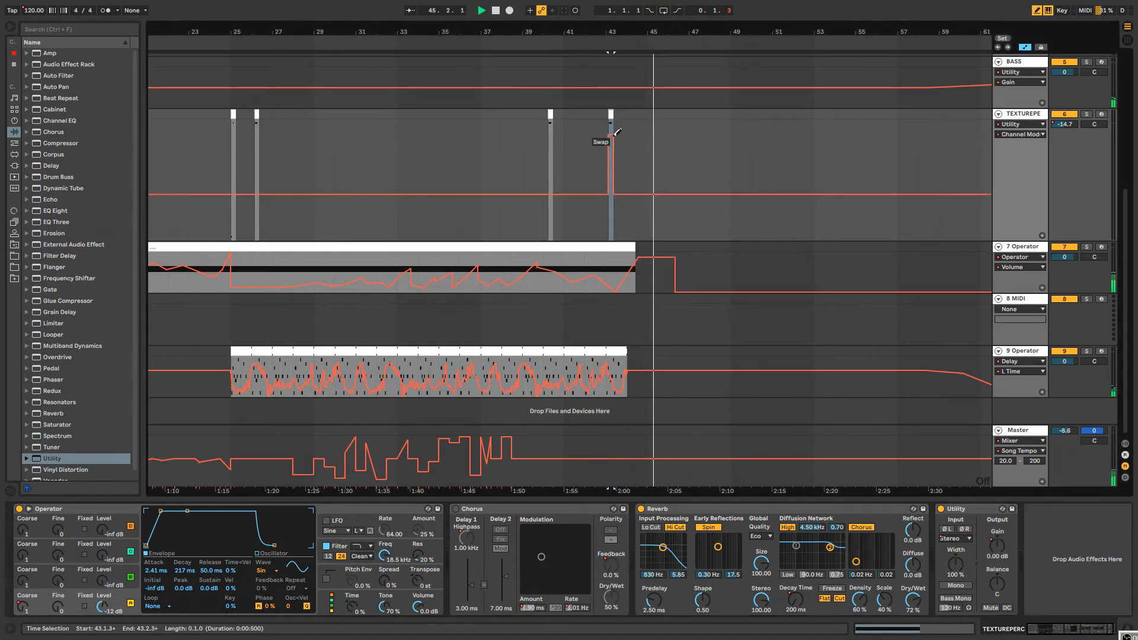
pyautogui.press('b')
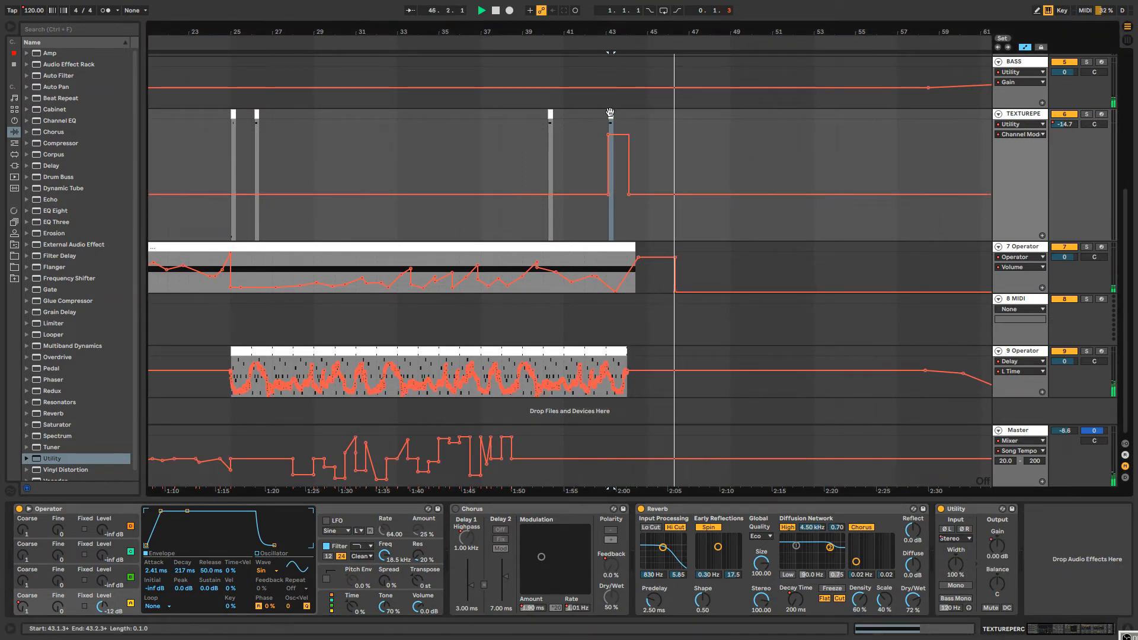
pyautogui.press('space')
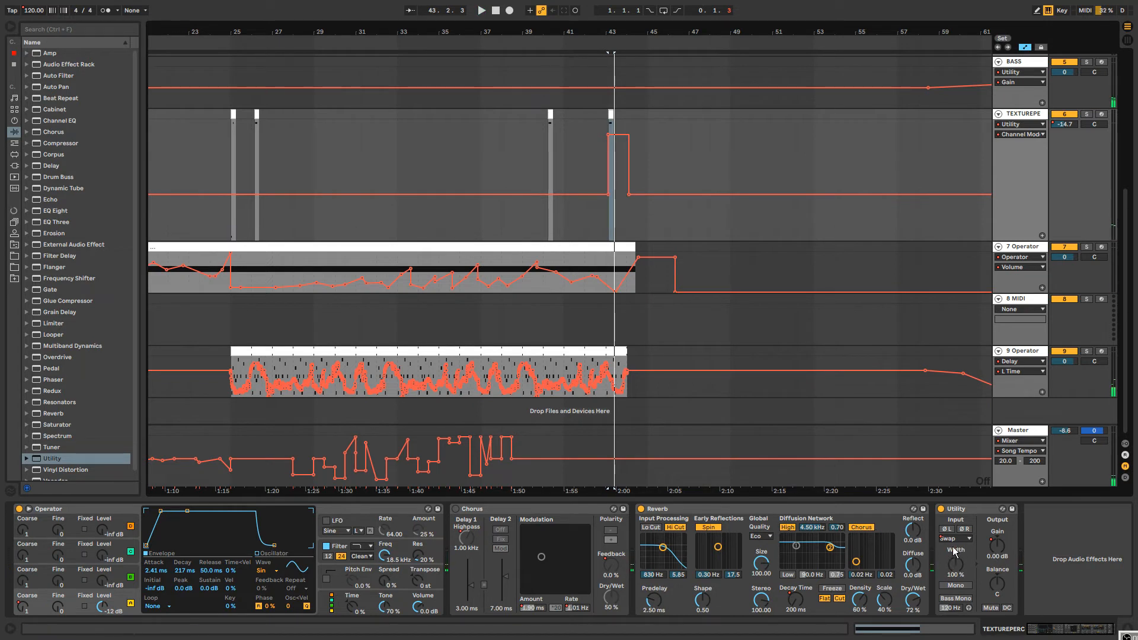
# Automate the TEXTUREPERC Utility's Balance to about 44R around the bar 43 clip and about 44L around the bar 40 clip.
pyautogui.click(998, 584)
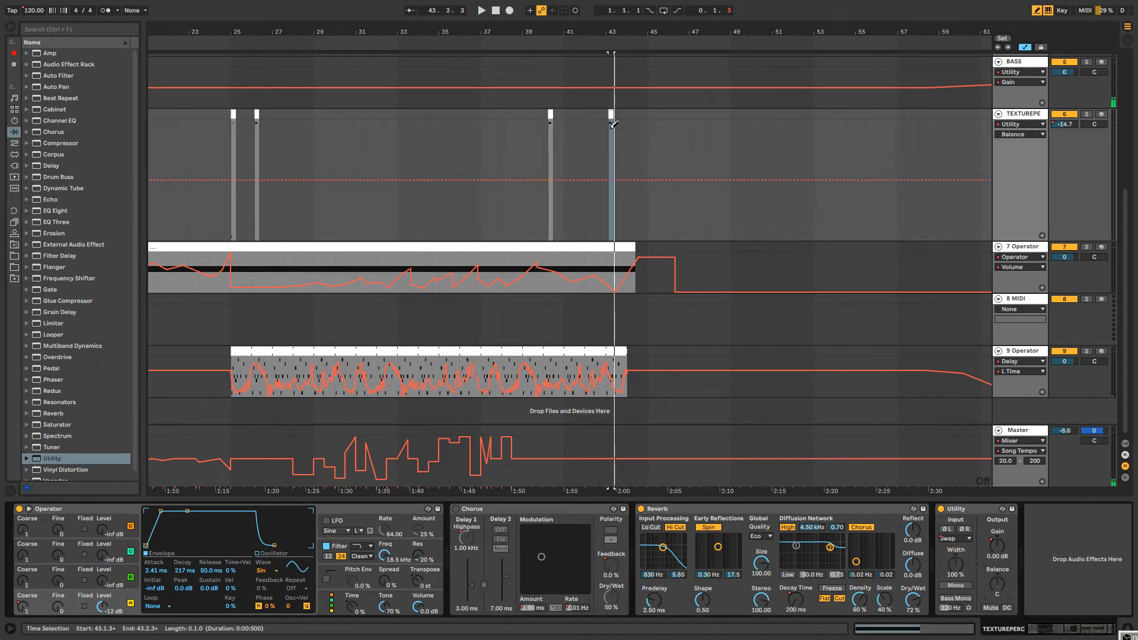
pyautogui.moveTo(610, 126); pyautogui.dragTo(624, 120)
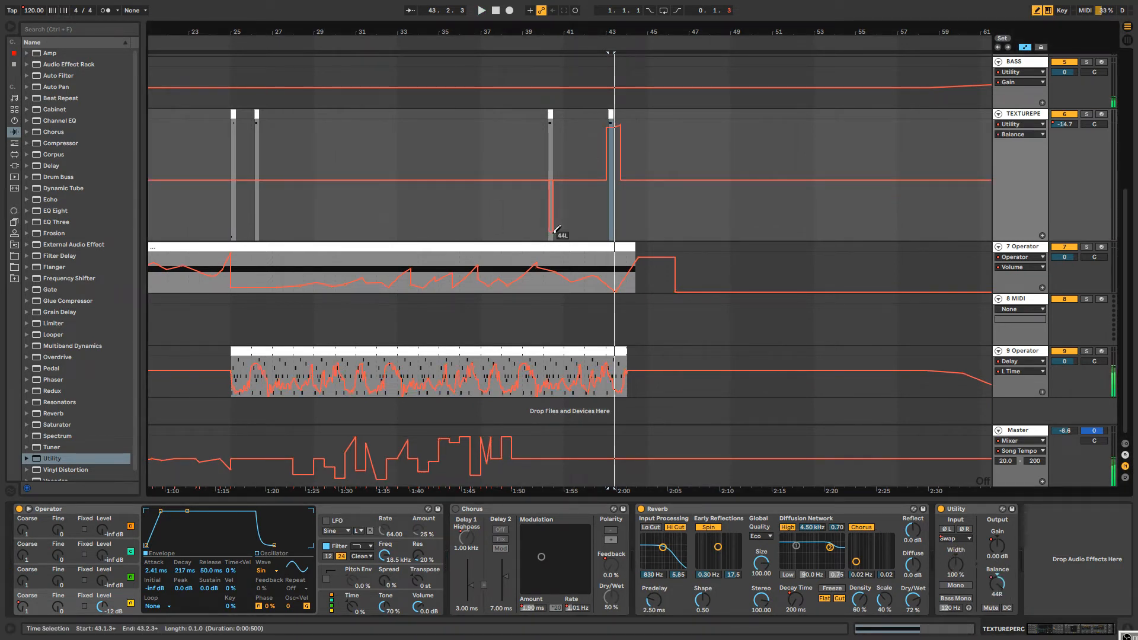
pyautogui.press('b')
pyautogui.click(537, 150)
pyautogui.press('space')
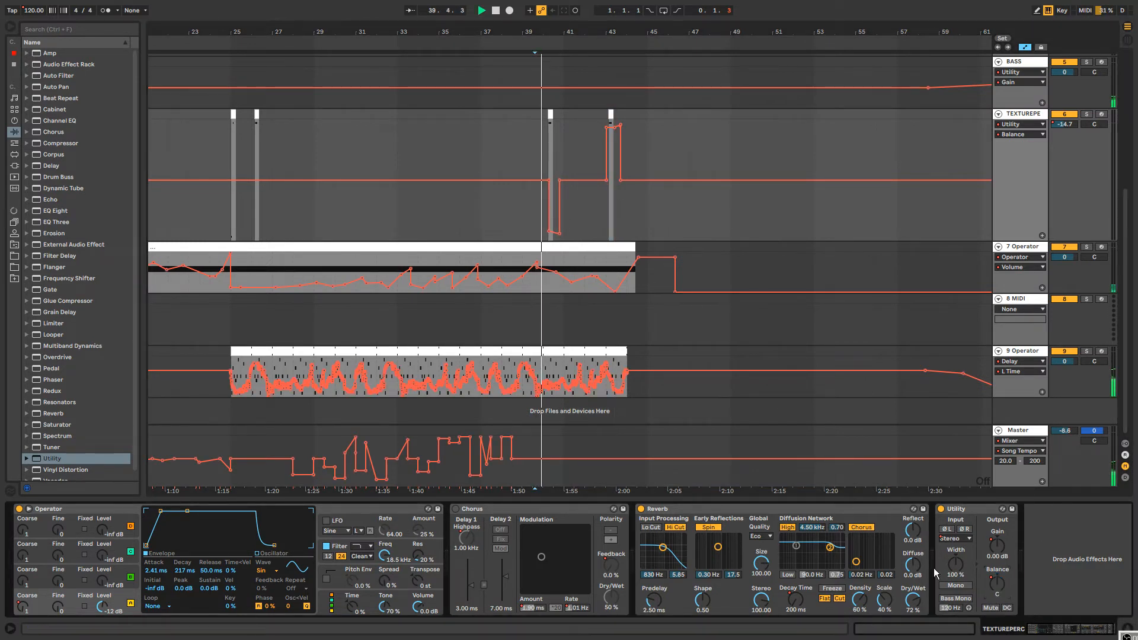
# Automate the TEXTUREPERC Reverb's Decay Time down to 11.4 s by about bar 44 and its Dry/Wet to 100 % from bar 40 to 48.
pyautogui.click(788, 605)
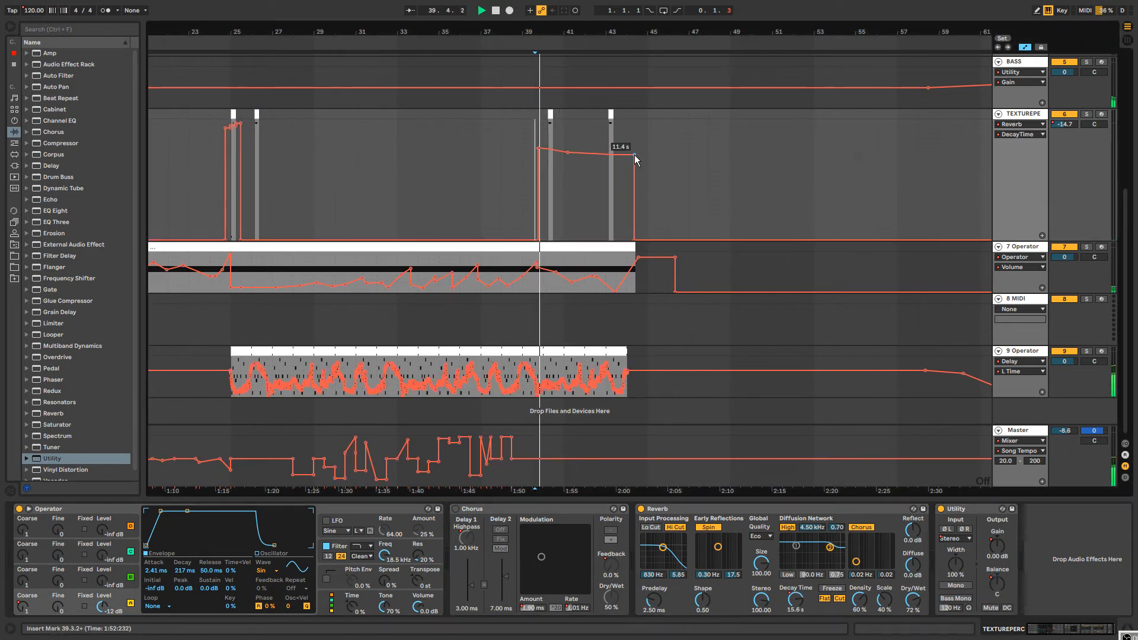
pyautogui.click(913, 600)
pyautogui.press('b')
pyautogui.moveTo(551, 119); pyautogui.dragTo(712, 119)
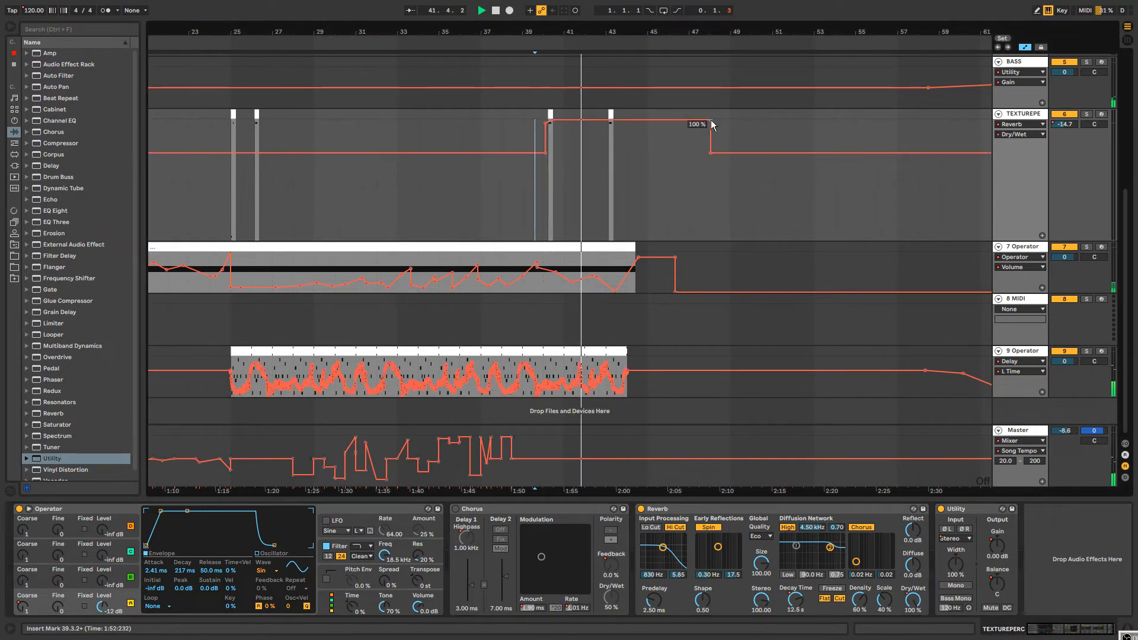
pyautogui.press('b')
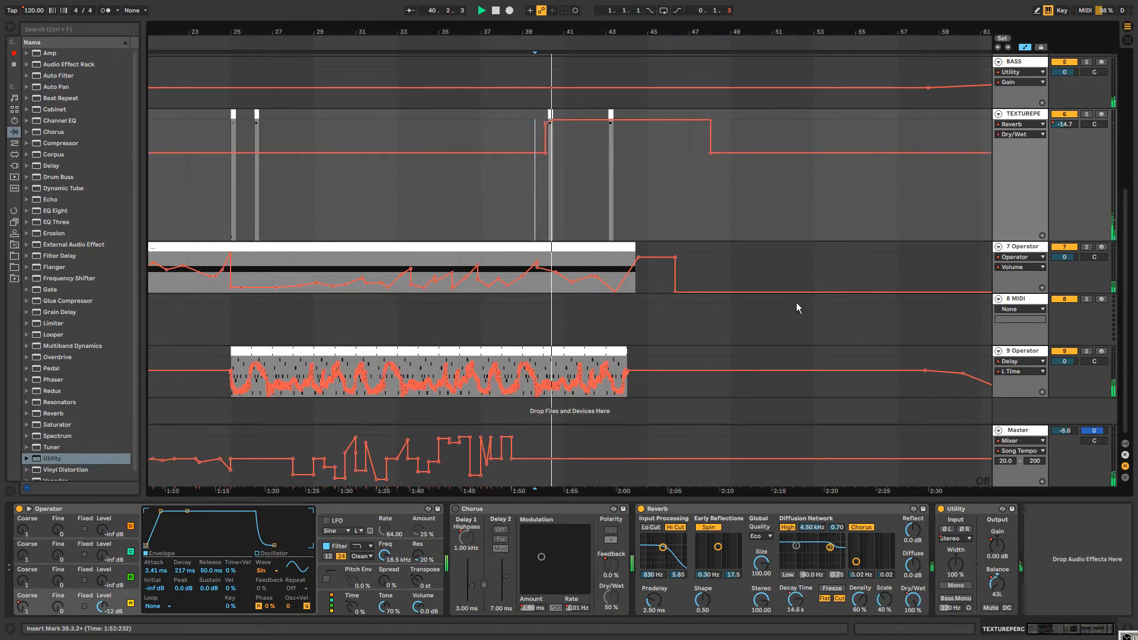
# Insert a Pitch MIDI effect before the Operator on the TEXTUREPERC track.
pyautogui.click(999, 555)
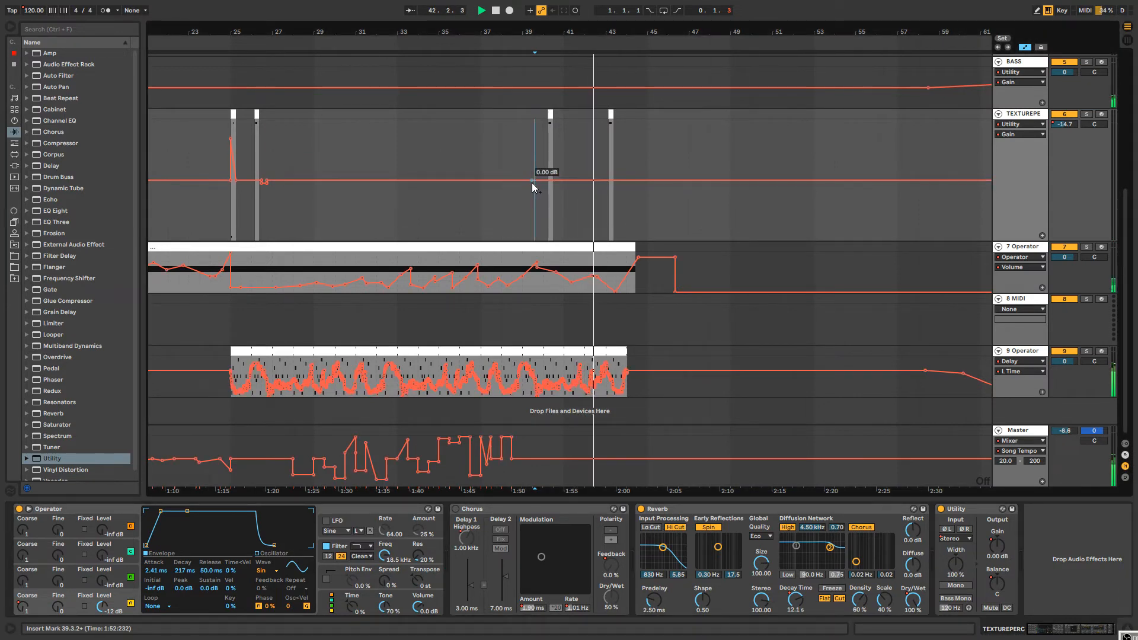
pyautogui.click(551, 113)
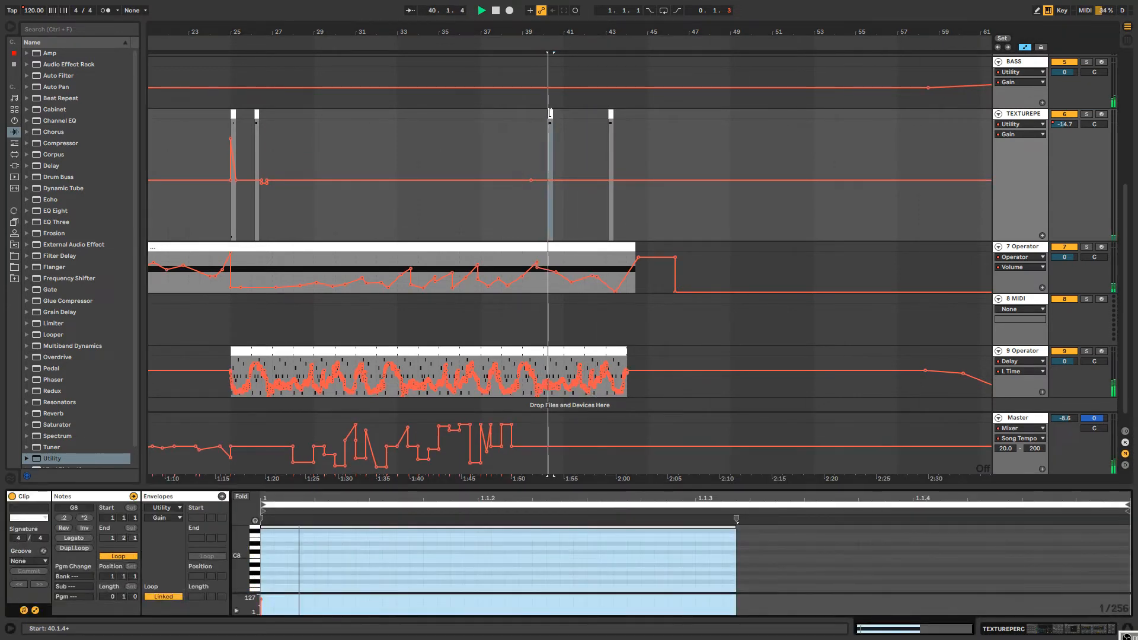
pyautogui.doubleClick(1023, 116)
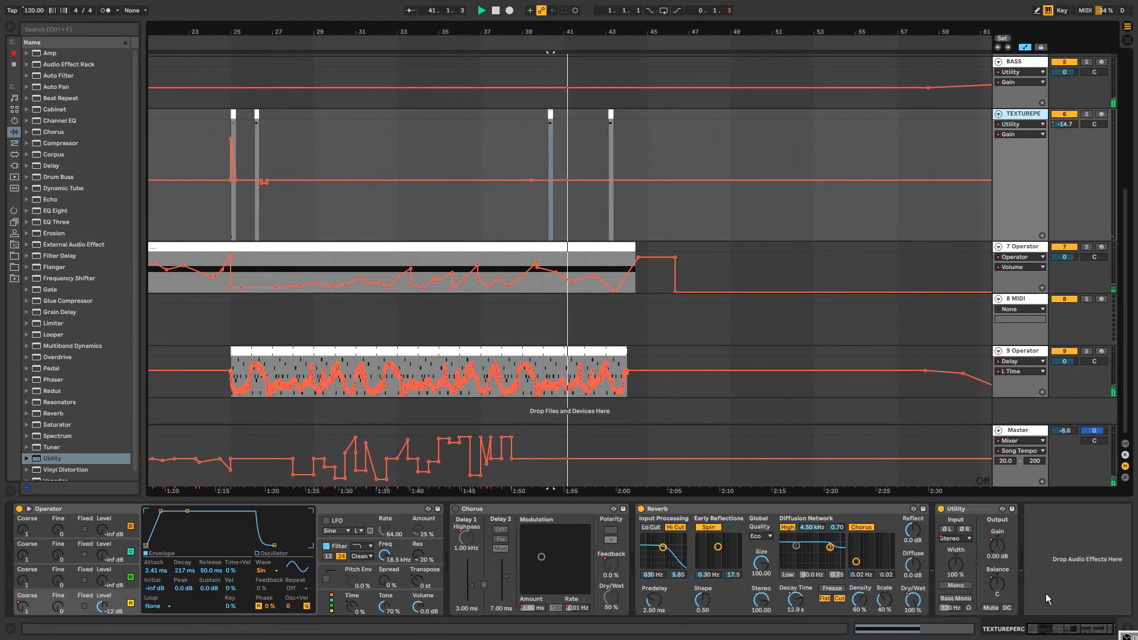
pyautogui.press('space')
pyautogui.press('space')
pyautogui.click(1114, 628)
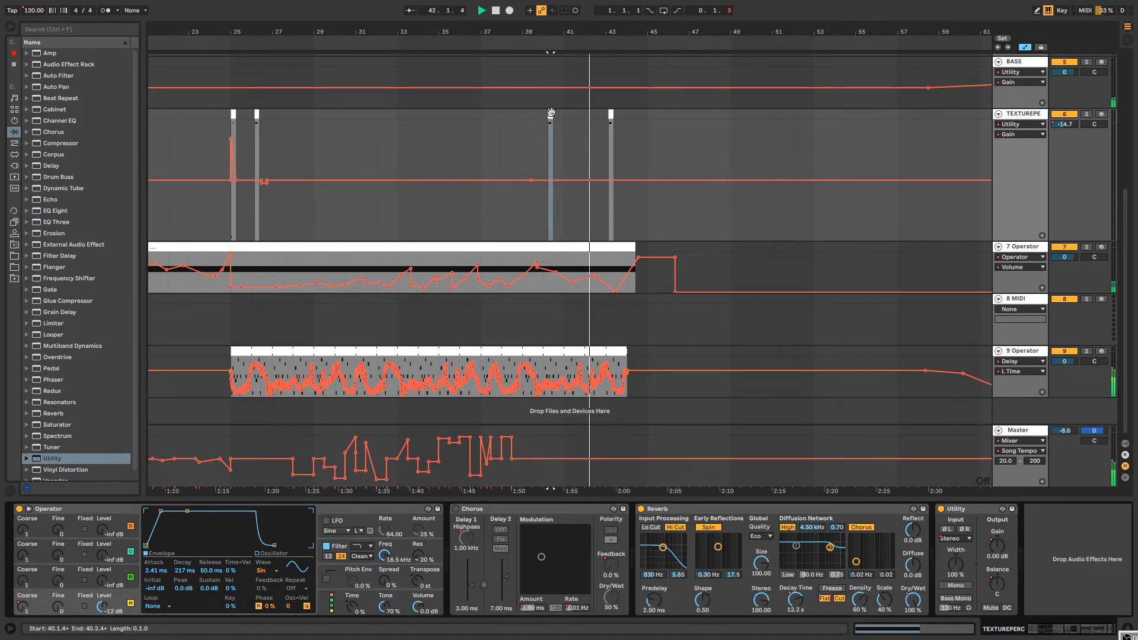
pyautogui.click(14, 144)
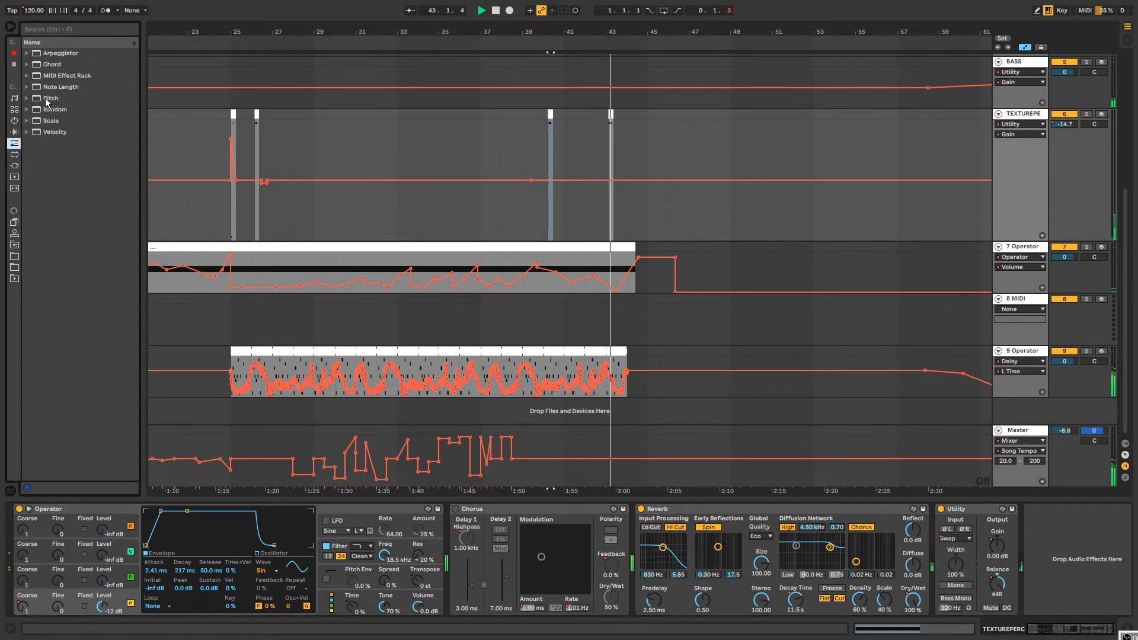
pyautogui.click(51, 98)
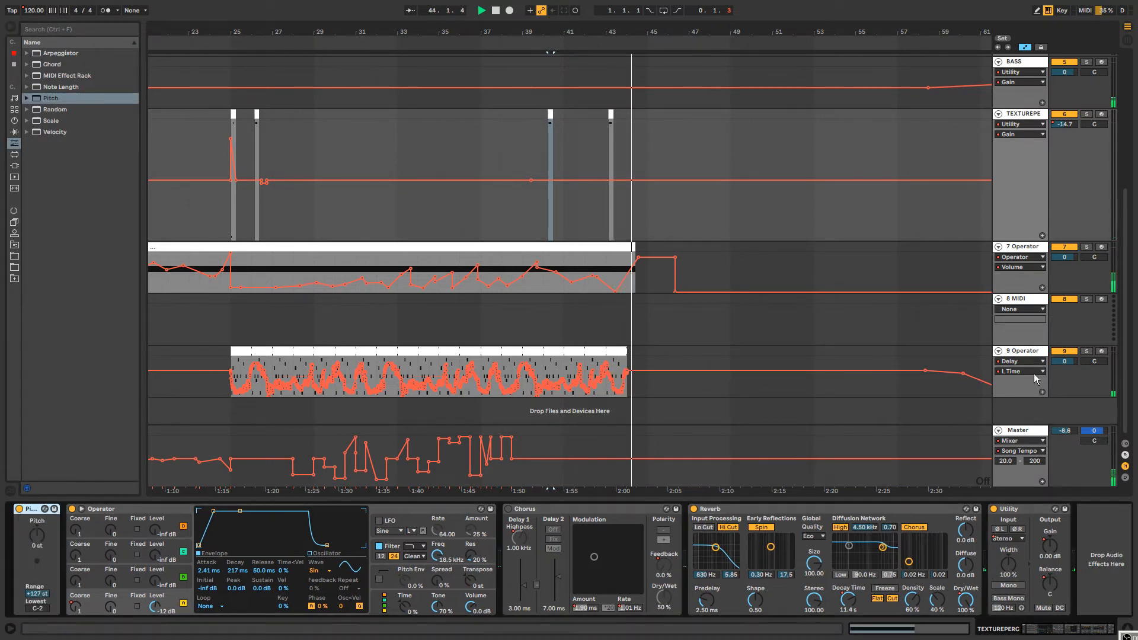
# Rename the 9 Operator track as CRAZYVIOLINIST.
pyautogui.click(1026, 353)
pyautogui.hotkey('ctrl', 'r')
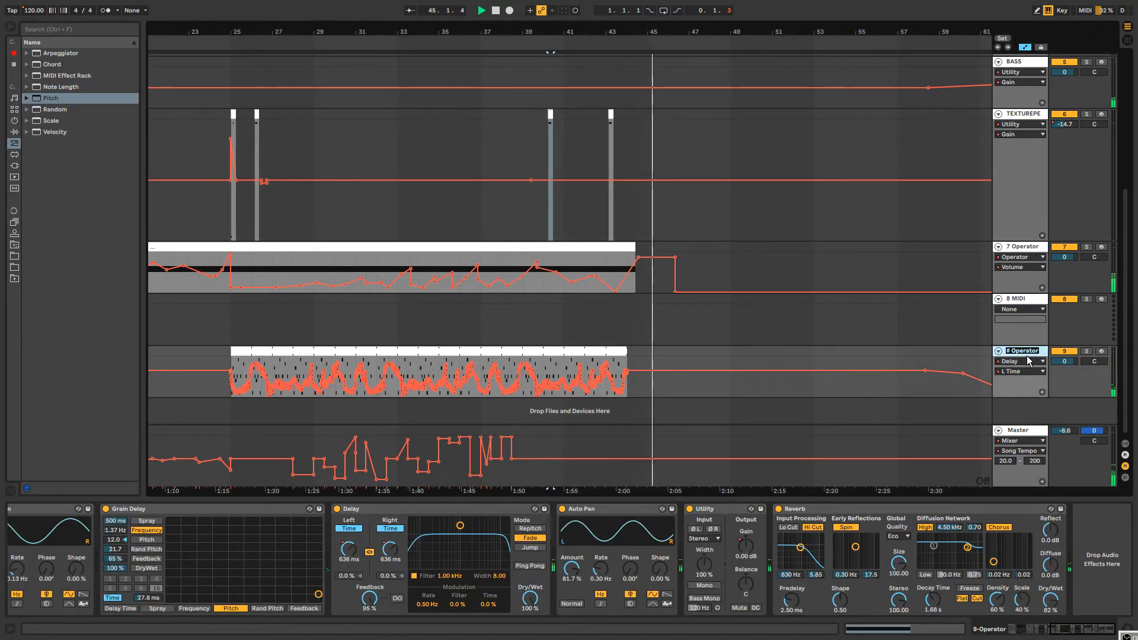
pyautogui.write('CRAZYV')
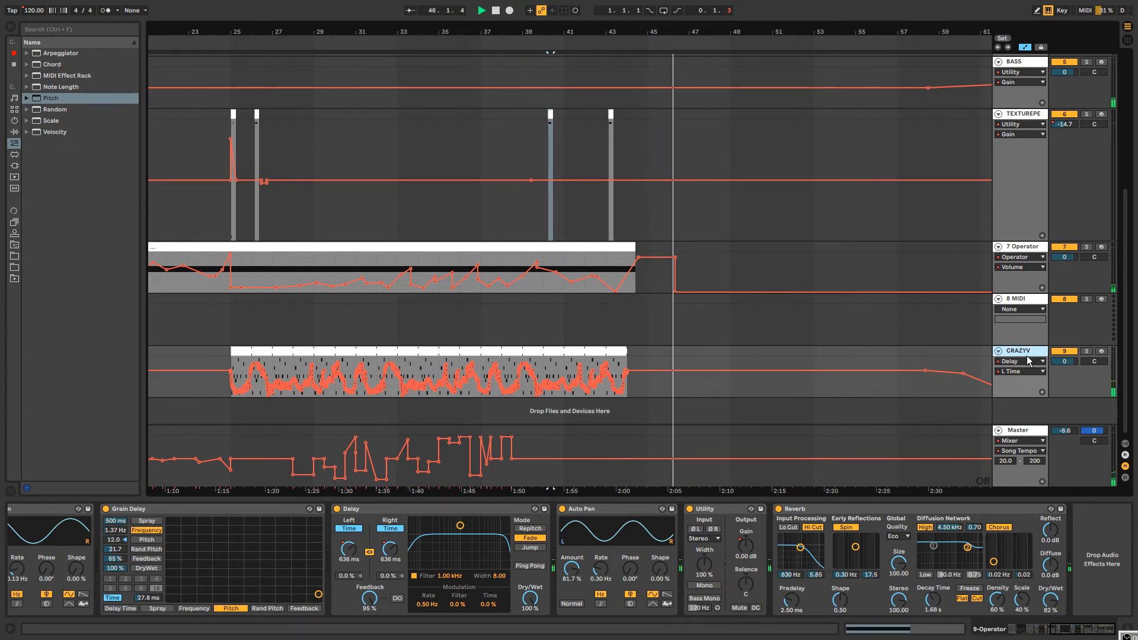
pyautogui.write('IOLINIST')
pyautogui.press('Return')
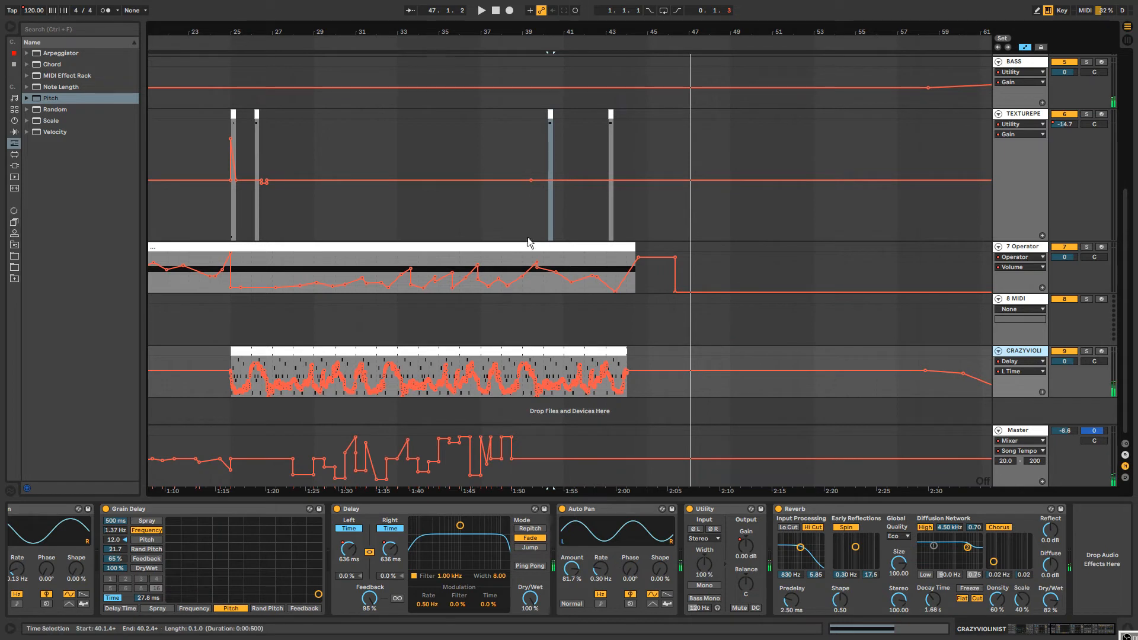
# Transpose the note in the TEXTUREPERC clip at about bar 40.1 down one octave to G7.
pyautogui.click(508, 43)
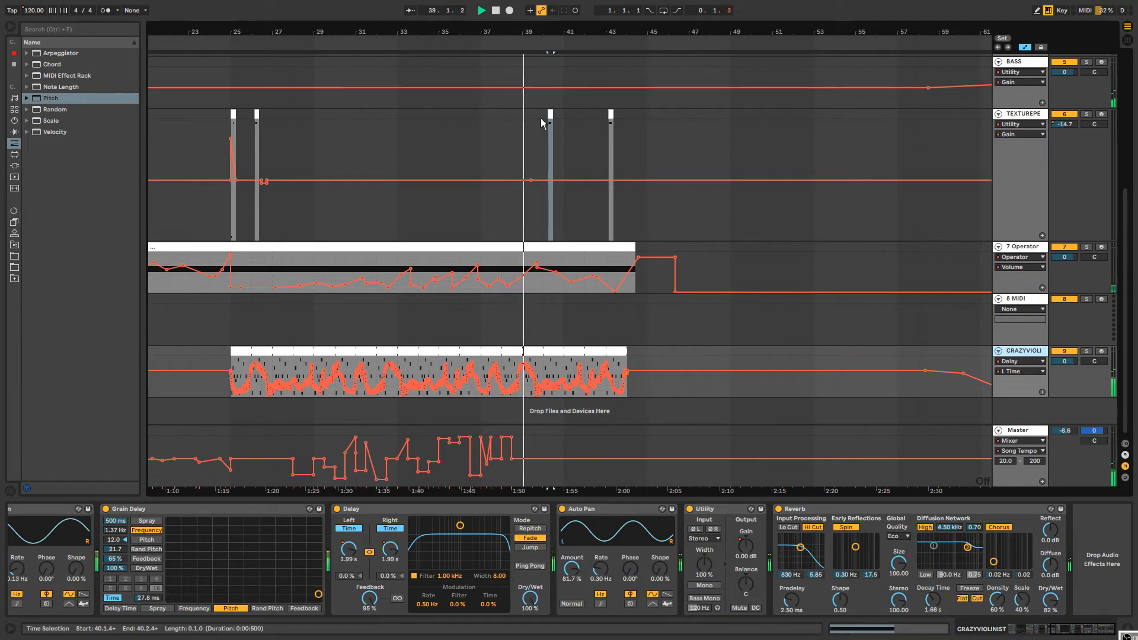
pyautogui.click(550, 119)
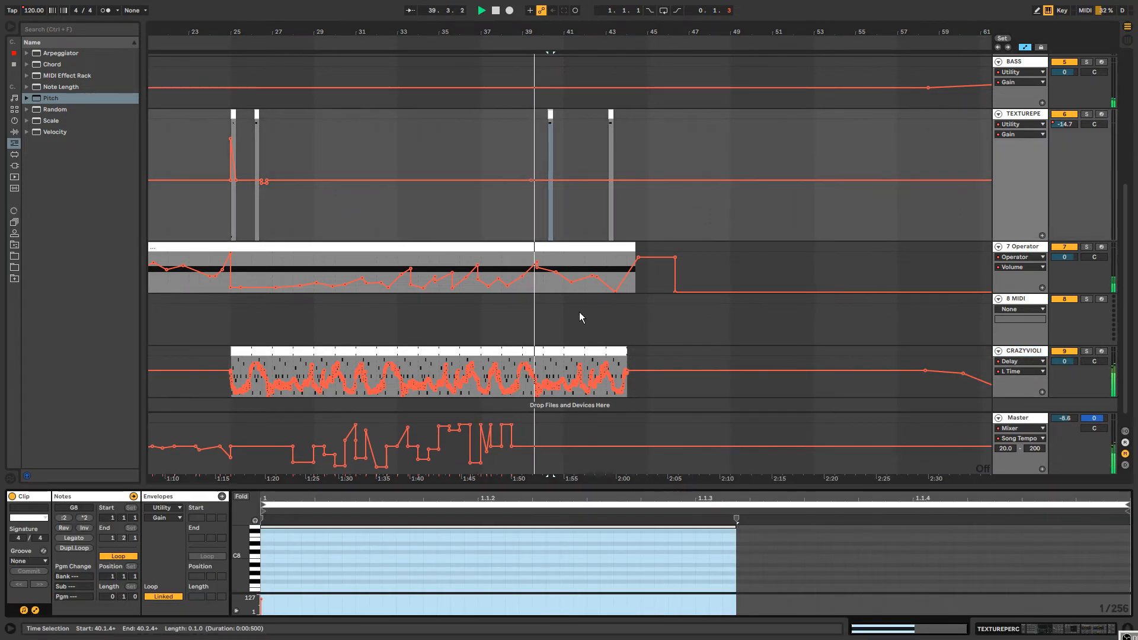
pyautogui.click(291, 525)
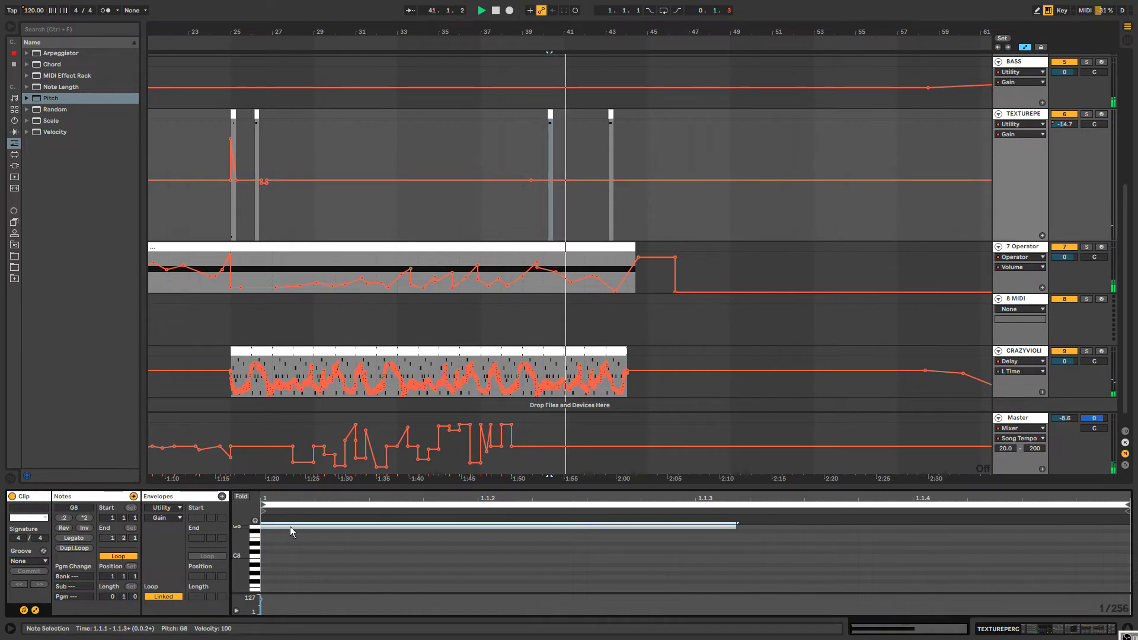
pyautogui.hotkey('shift', 'Down')
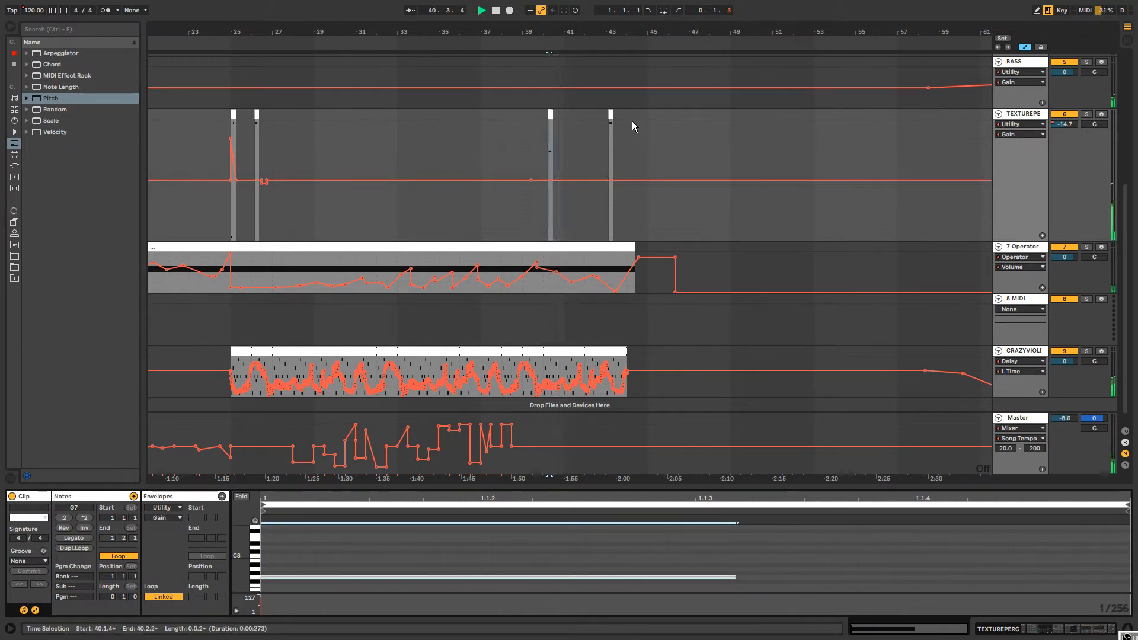
# Transpose the note in the TEXTUREPERC clip at about bar 43.1 down two octaves to G6.
pyautogui.click(611, 114)
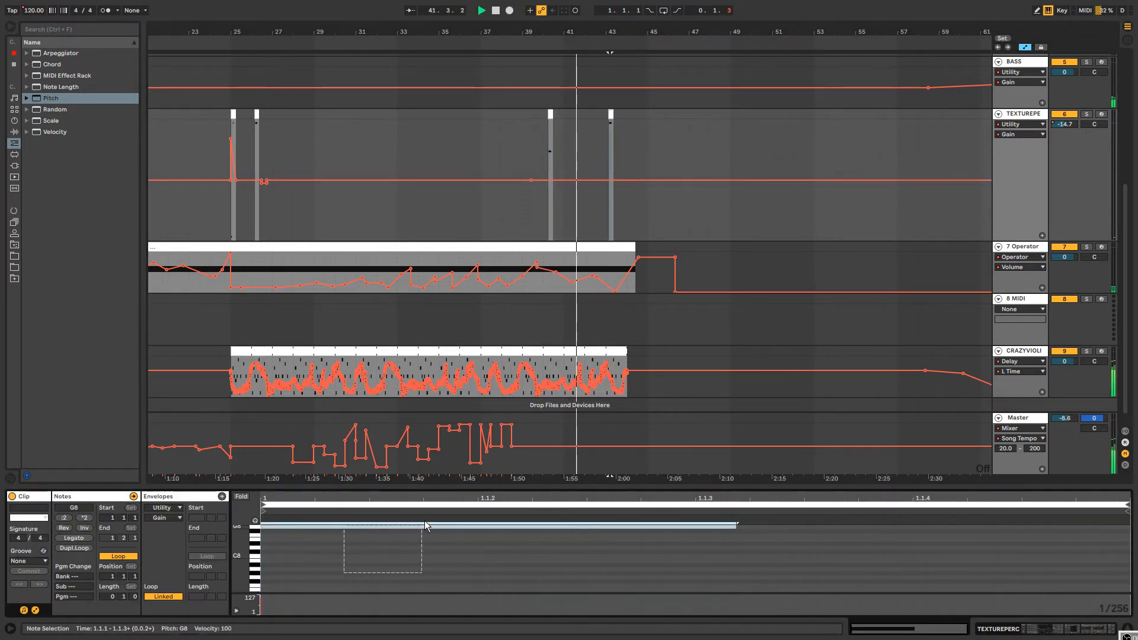
pyautogui.hotkey('shift', 'Down')
pyautogui.hotkey('shift', 'Down')
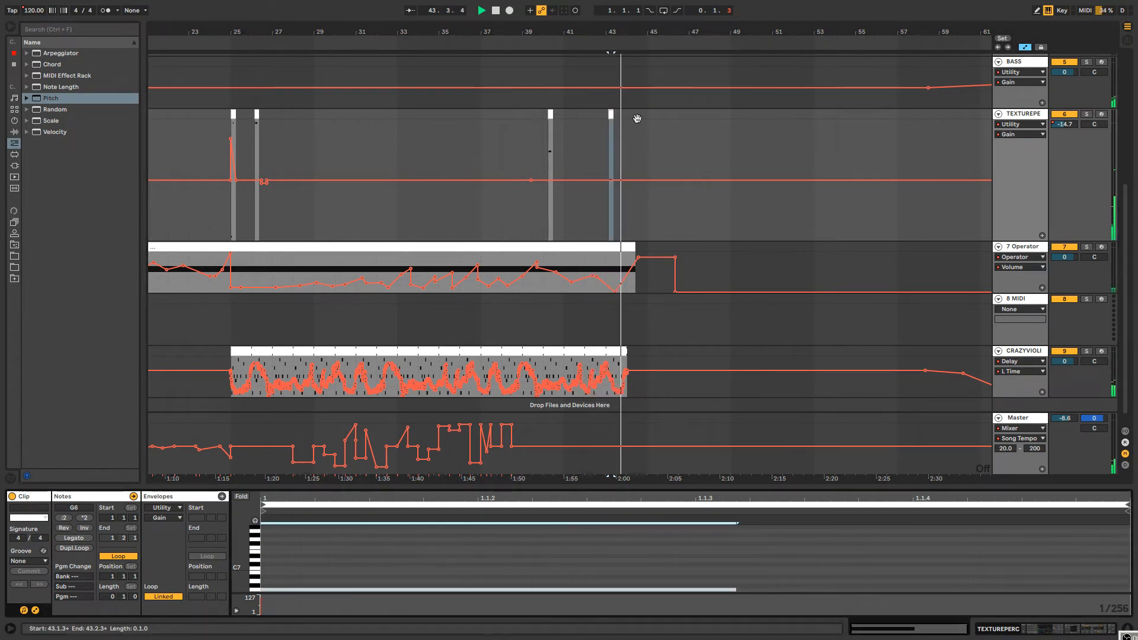
# Copy the bar 43.1 TEXTUREPERC clip to about bar 45.3 and transpose its note down one octave to G5.
pyautogui.moveTo(614, 114); pyautogui.dragTo(664, 116)
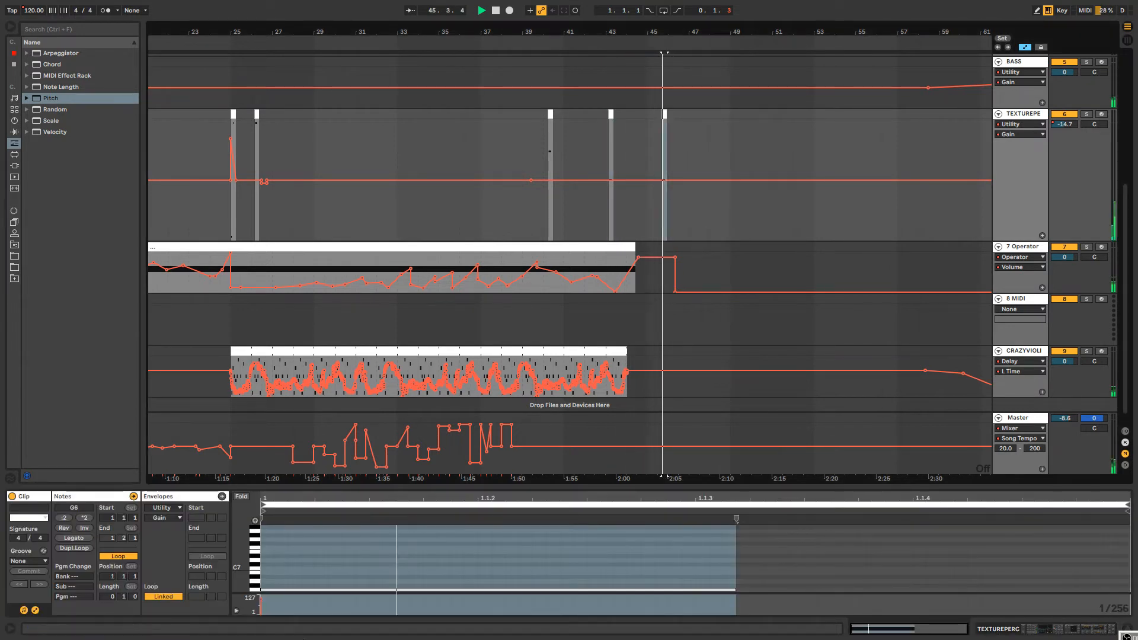
pyautogui.click(325, 617)
pyautogui.hotkey('shift', 'Down')
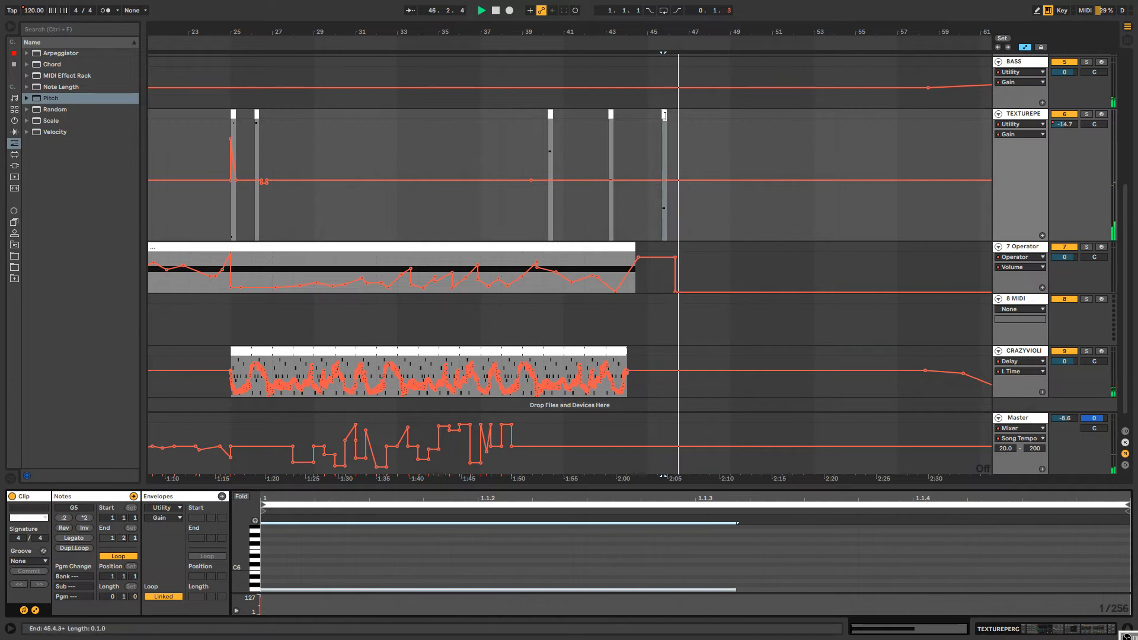
# Reshape the TEXTUREPERC Reverb Decay Time automation to stay at about 11.6 s from about bar 43 onward.
pyautogui.click(1065, 125)
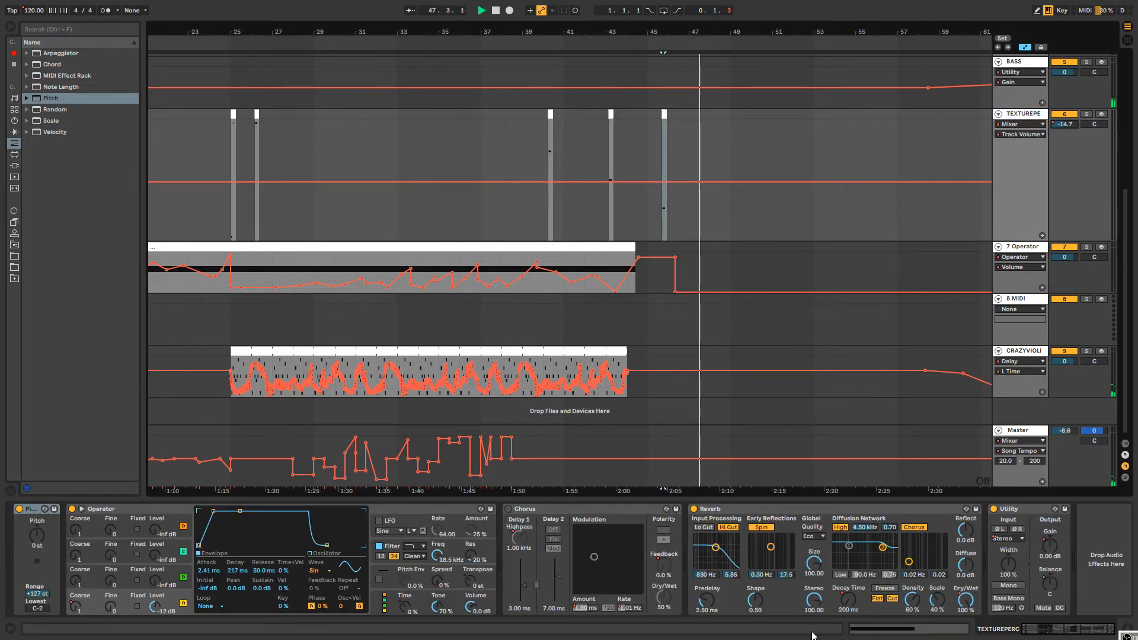
pyautogui.click(848, 600)
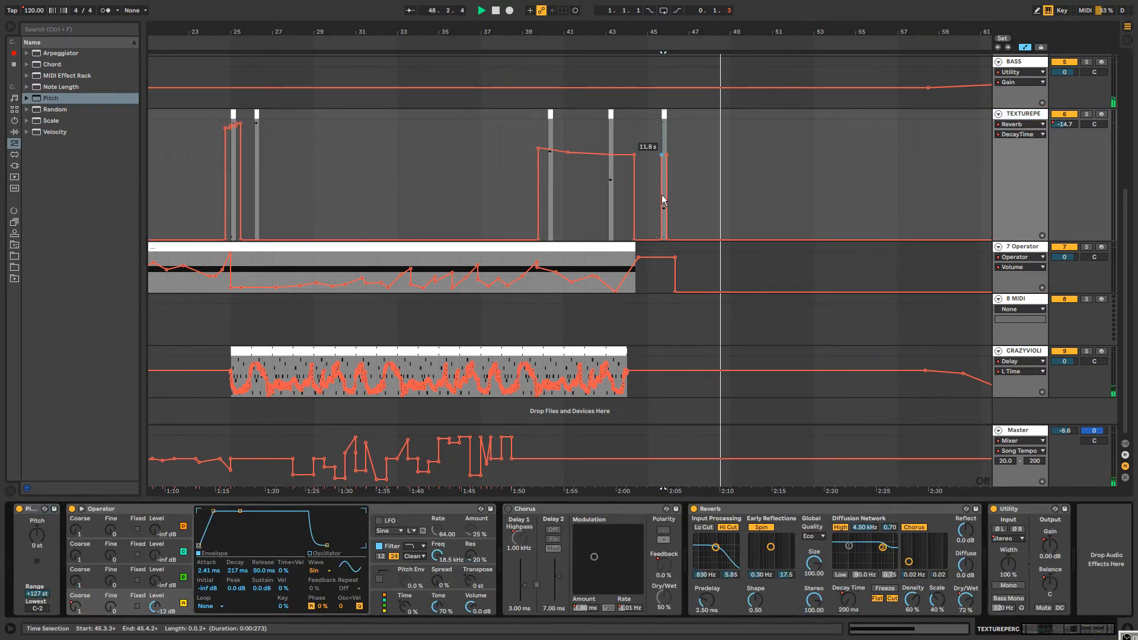
pyautogui.moveTo(619, 155)
pyautogui.mouseDown()
pyautogui.moveTo(784, 155)
pyautogui.moveTo(736, 135)
pyautogui.moveTo(747, 129)
pyautogui.mouseUp()
# Automate the BASS Utility gain to rise from about bar 44 to bar 50 and again toward bar 57.
pyautogui.scroll(2, 618, 128)
pyautogui.click(606, 135)
pyautogui.click(640, 135)
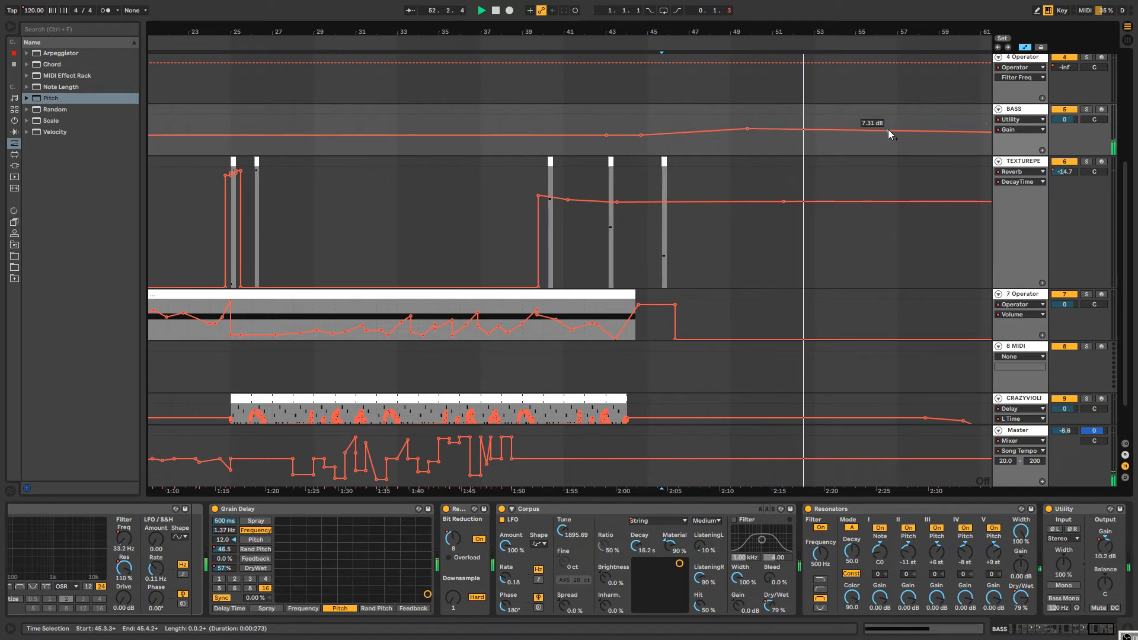
pyautogui.moveTo(889, 130); pyautogui.dragTo(897, 127)
# Automate the CRAZYVIOLINIST Delay's Freeze to switch on at about bar 54.
pyautogui.scroll(-1, 917, 256)
pyautogui.scroll(-2, 917, 260)
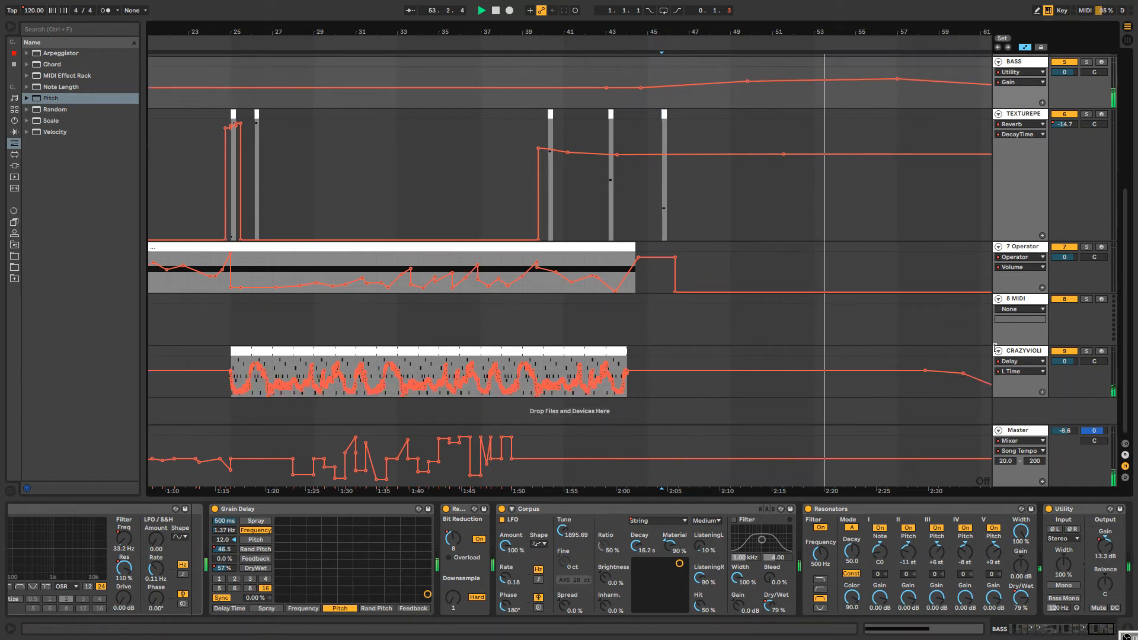
pyautogui.moveTo(877, 32); pyautogui.dragTo(679, 17)
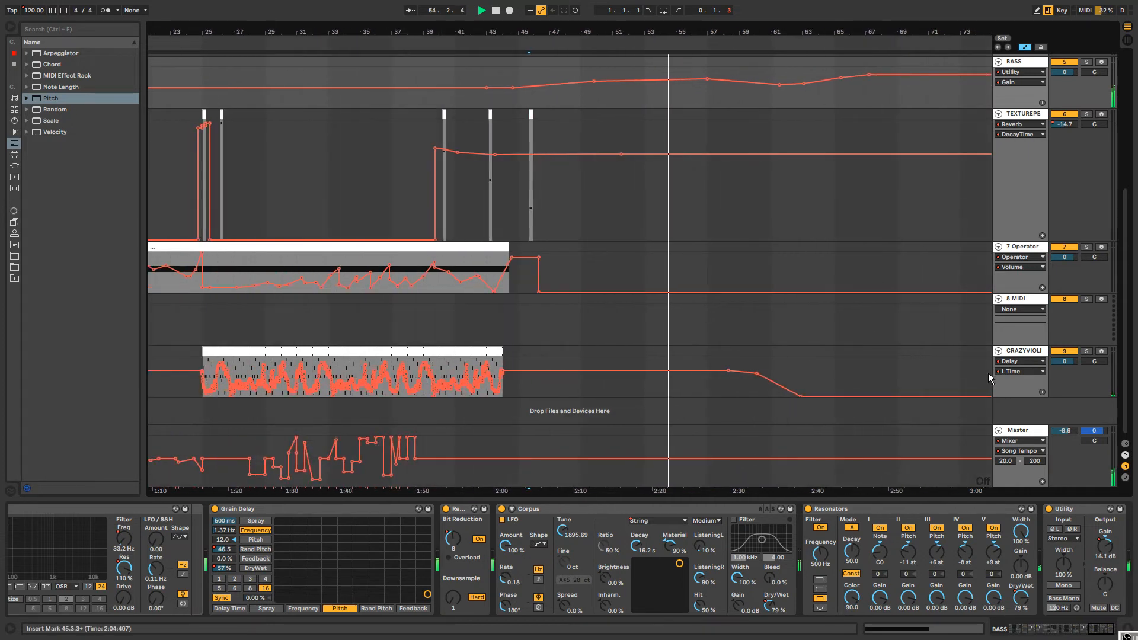
pyautogui.click(1025, 301)
pyautogui.click(1029, 354)
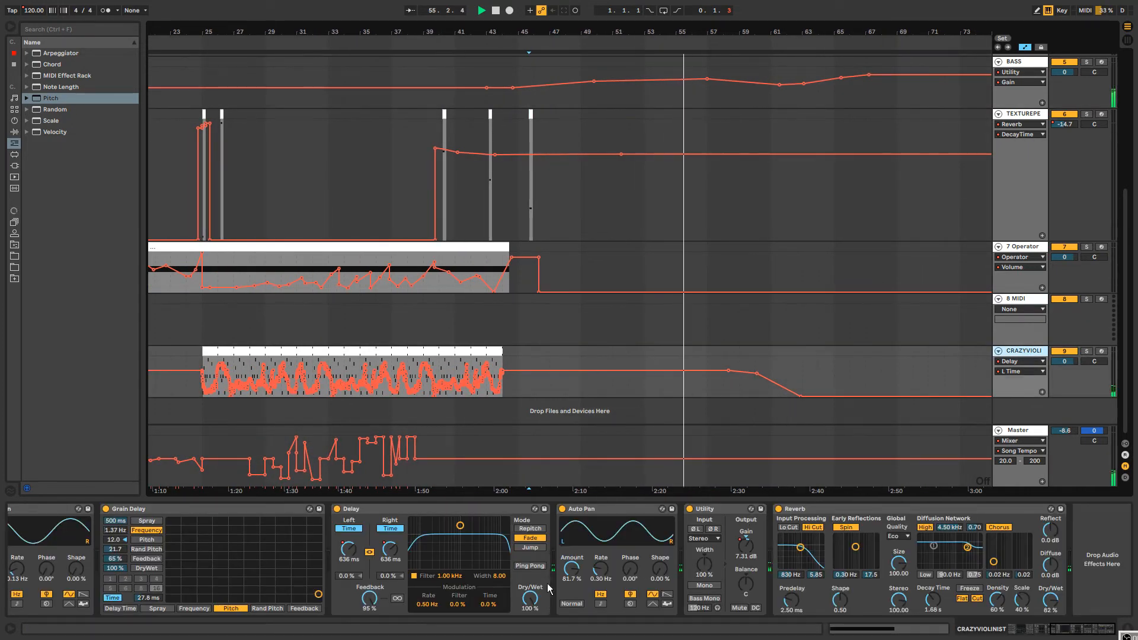
pyautogui.rightClick(398, 599)
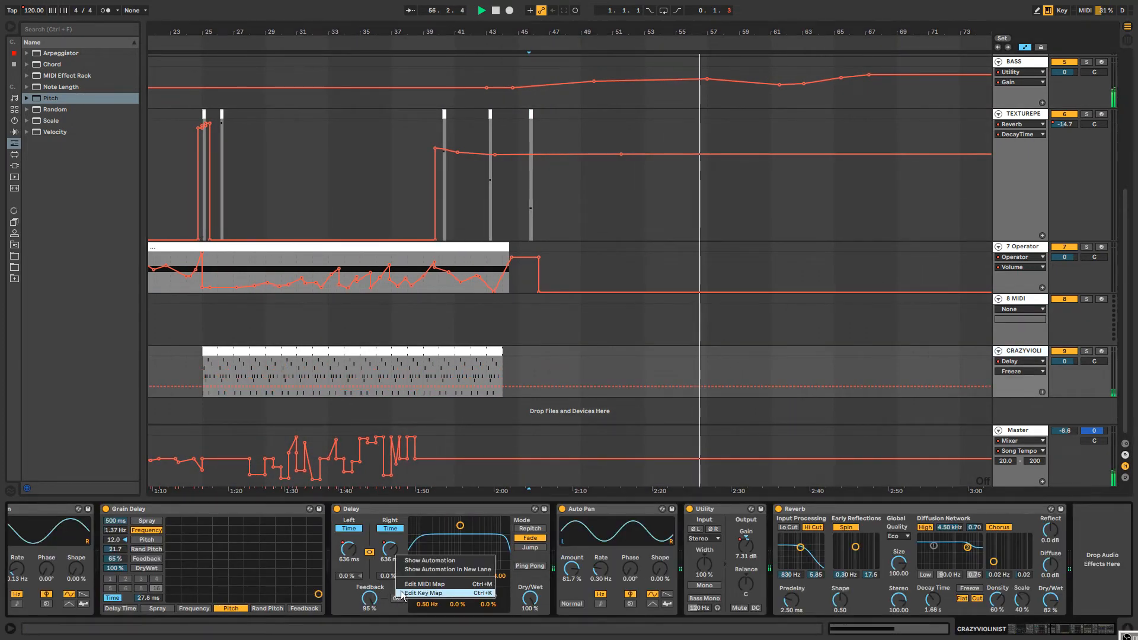
pyautogui.click(442, 568)
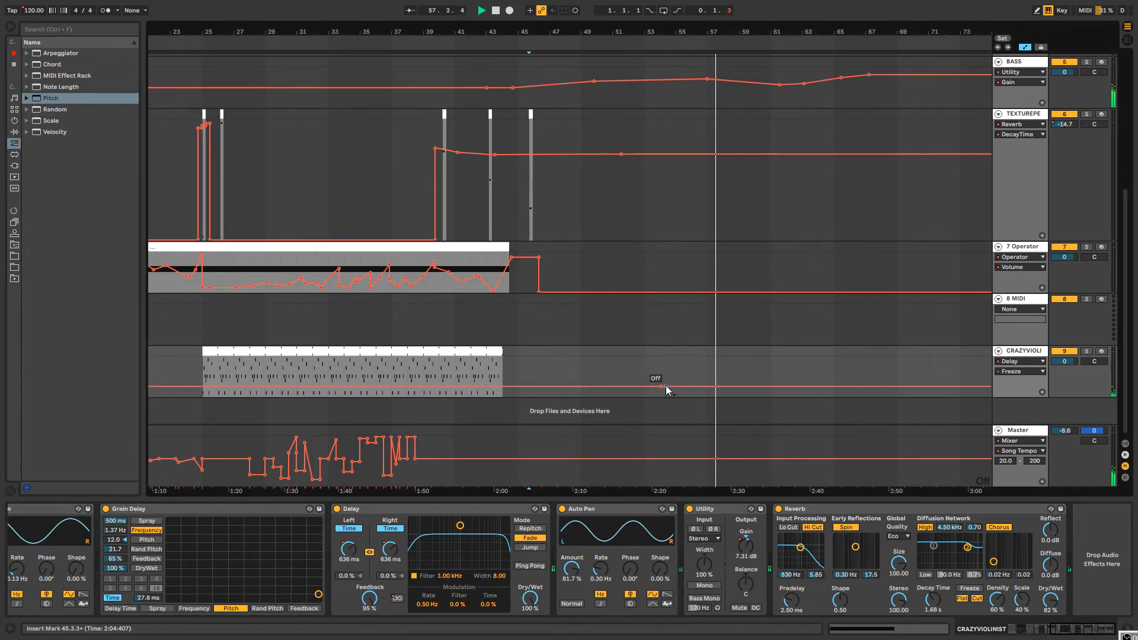
pyautogui.moveTo(665, 388); pyautogui.dragTo(665, 372)
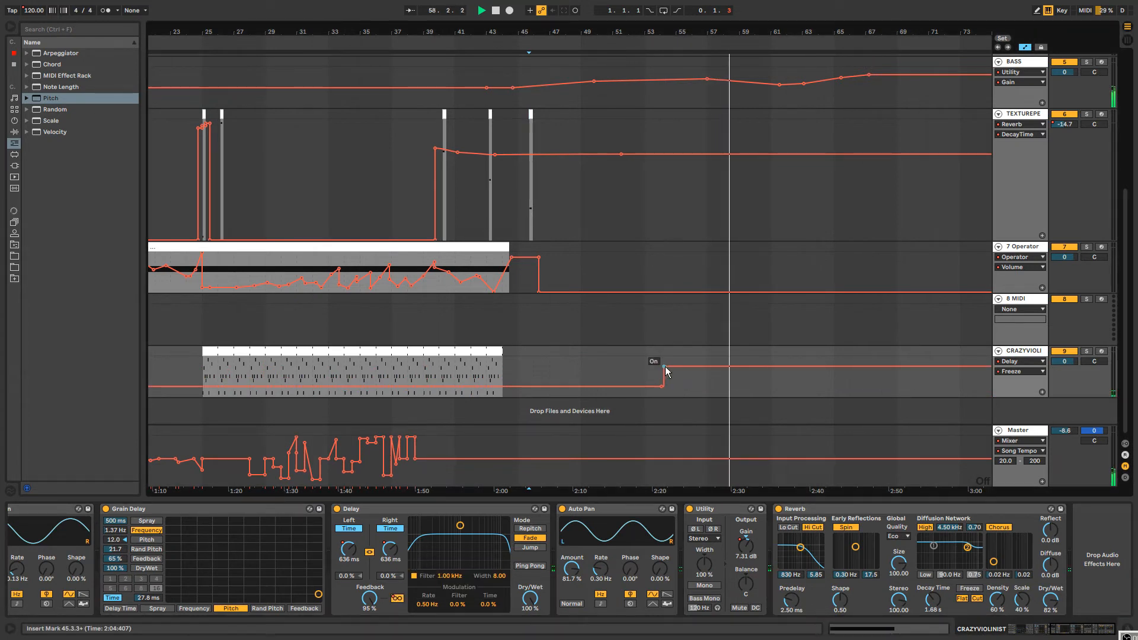
# Ramp the CRAZYVIOLINIST Utility gain upward until about bar 63 and remove the Delay left-time automation drop after bar 61.
pyautogui.click(751, 545)
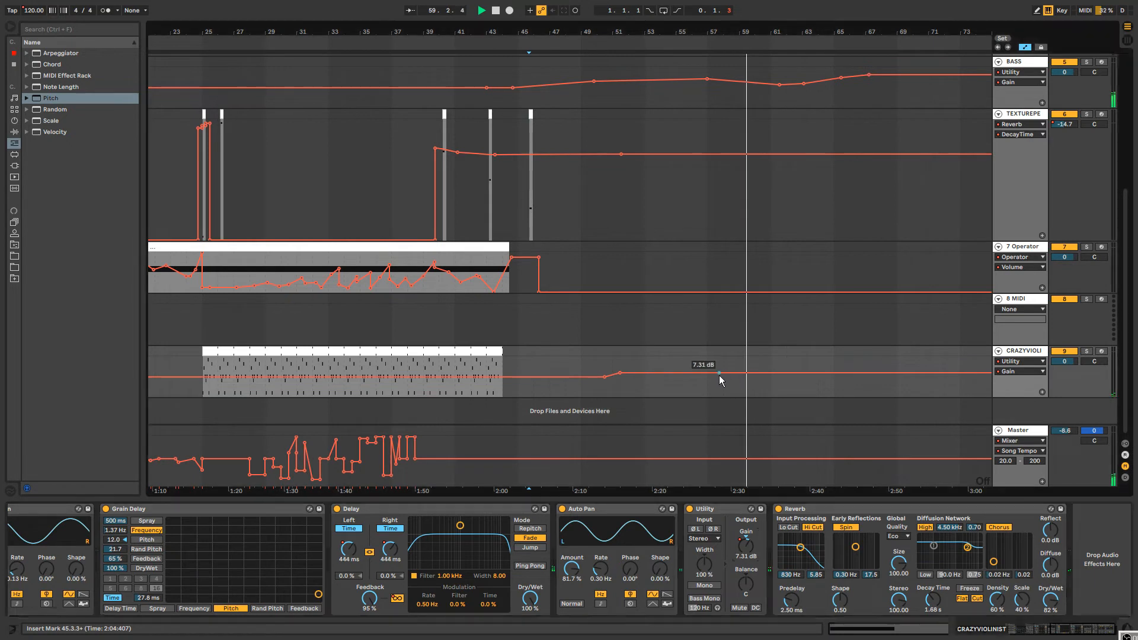
pyautogui.moveTo(724, 373); pyautogui.dragTo(799, 399)
pyautogui.click(399, 552)
pyautogui.hotkey('ctrl', 'z')
# Automate the CRAZYVIOLINIST Auto Pan amount up to 95.2% and its rate up to 14.9 Hz near bar 51, falling back to 8.54 Hz.
pyautogui.click(501, 377)
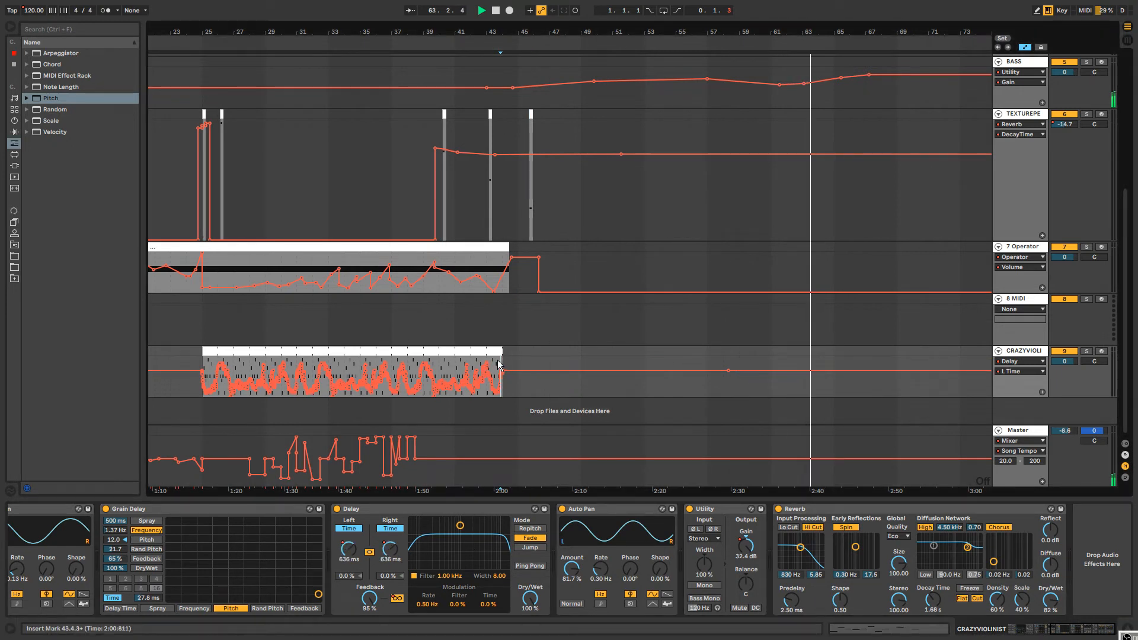
pyautogui.press('space')
pyautogui.press('space')
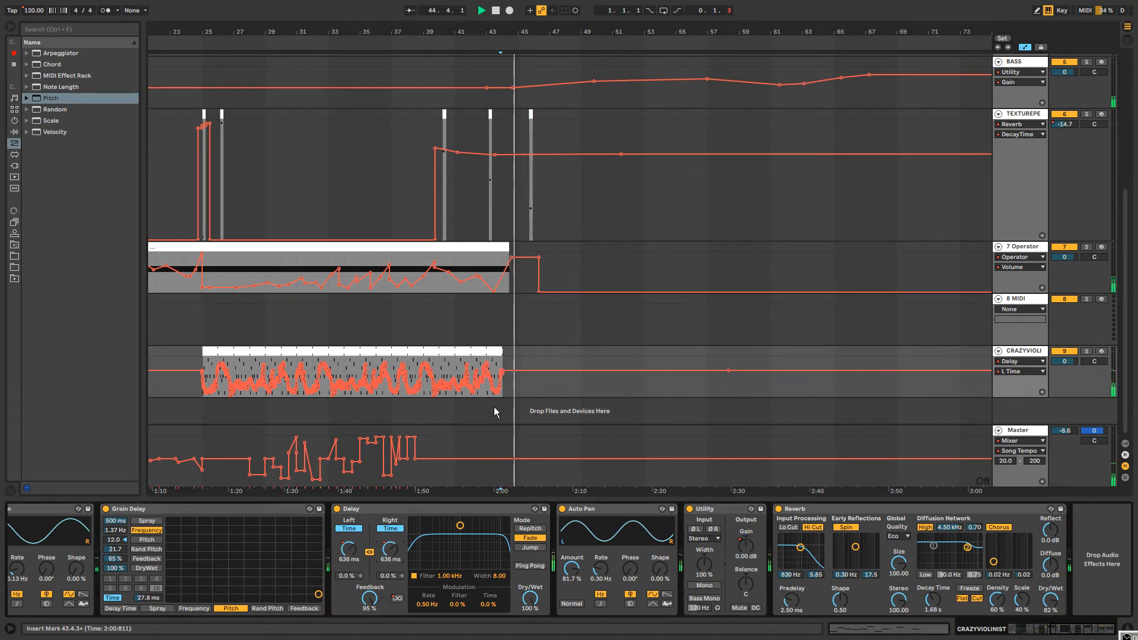
pyautogui.click(571, 568)
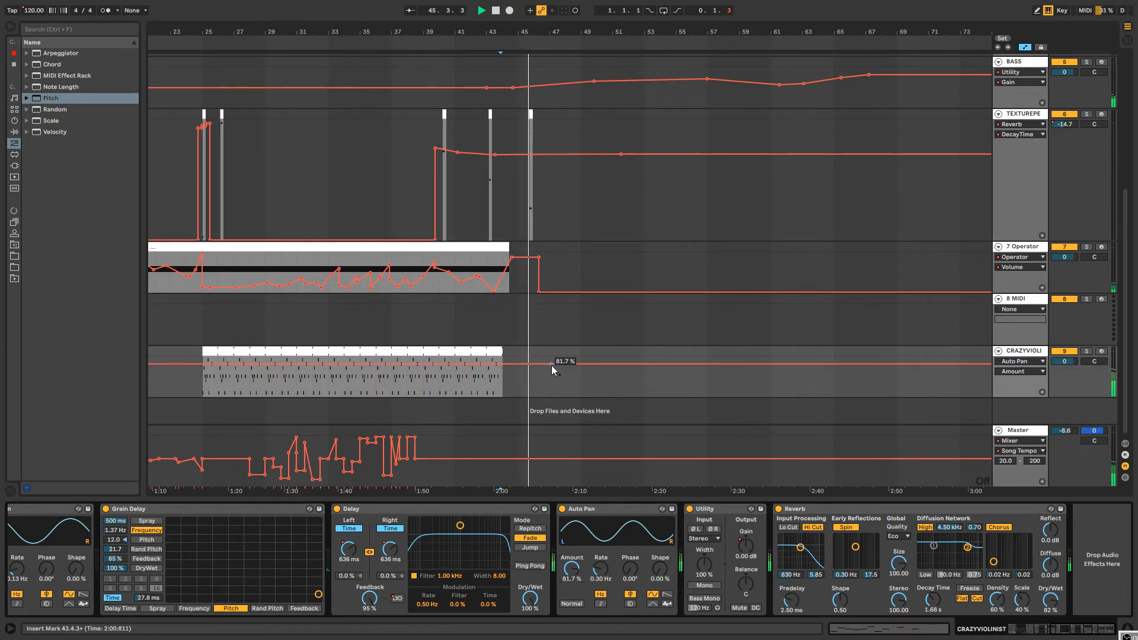
pyautogui.moveTo(537, 364)
pyautogui.mouseDown()
pyautogui.moveTo(556, 389)
pyautogui.moveTo(607, 367)
pyautogui.mouseUp()
pyautogui.click(601, 569)
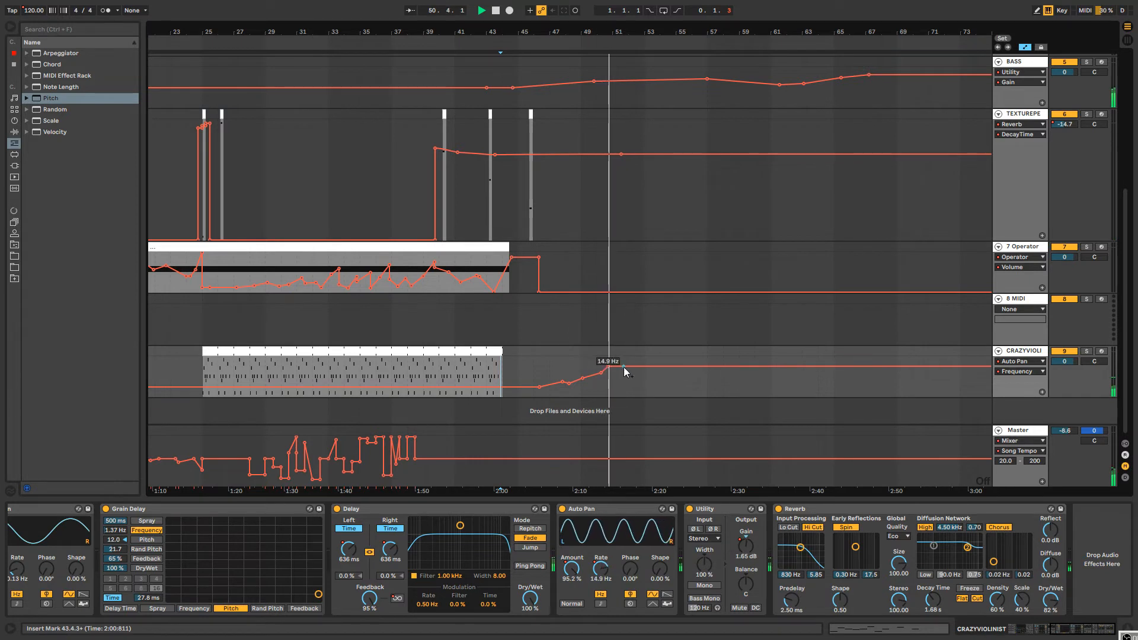
pyautogui.click(621, 370)
# Automate the CRAZYVIOLINIST Reverb decay time to climb between about bars 52 and 55, settling at about 4.66 s.
pyautogui.click(935, 599)
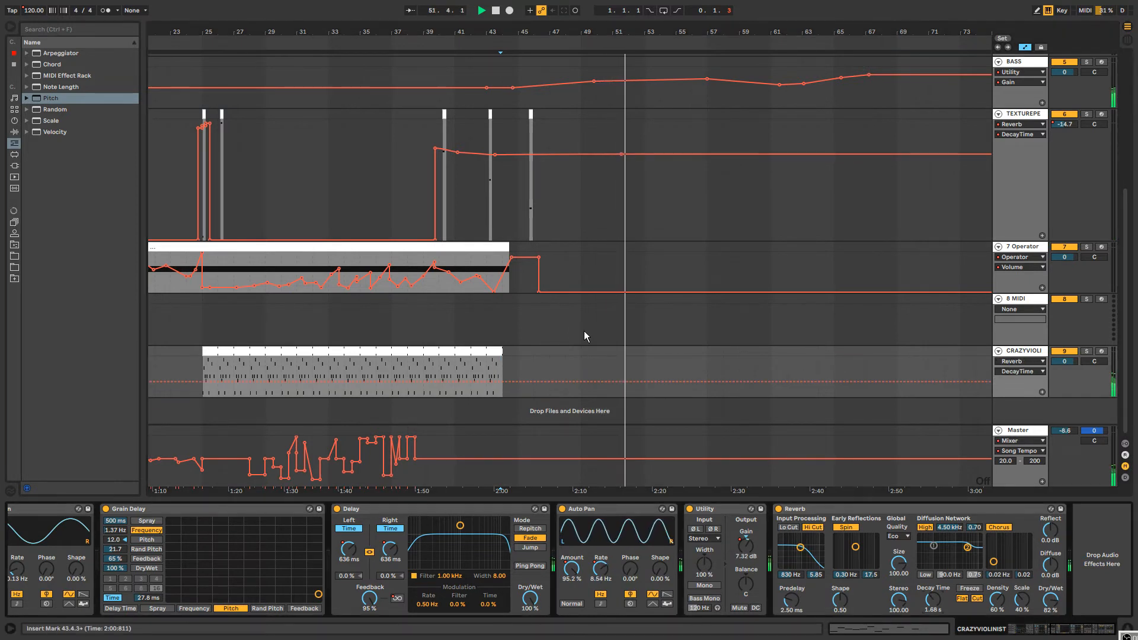
pyautogui.moveTo(616, 382); pyautogui.dragTo(682, 377)
pyautogui.click(683, 370)
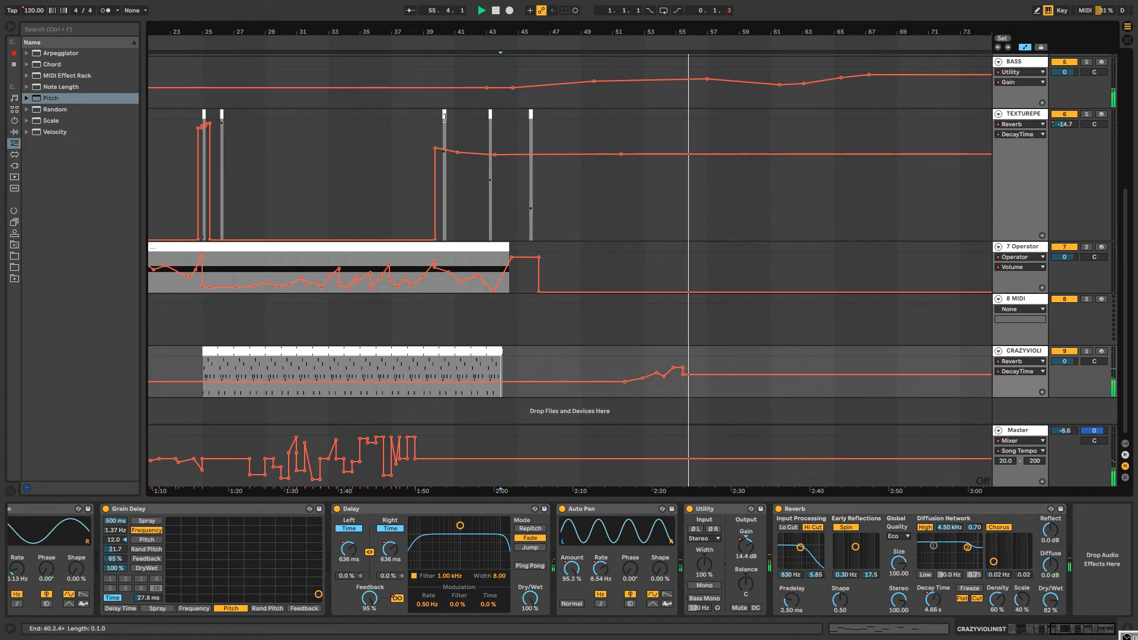
# Copy the bar 25 TEXTUREPERC clip to about bar 58.3.
pyautogui.click(204, 113)
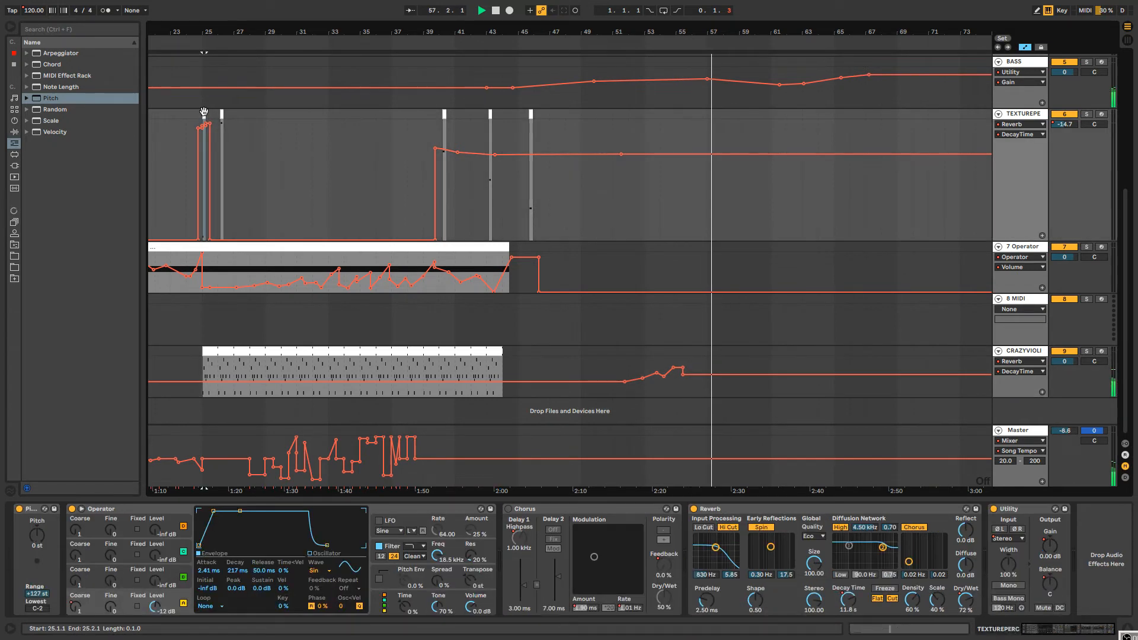
pyautogui.click(733, 112)
pyautogui.hotkey('ctrl', 'v')
# Drop the CRAZYVIOLINIST Reverb decay time to about 555 ms at about bar 58 and replay that transition.
pyautogui.click(729, 375)
pyautogui.moveTo(737, 374); pyautogui.dragTo(736, 390)
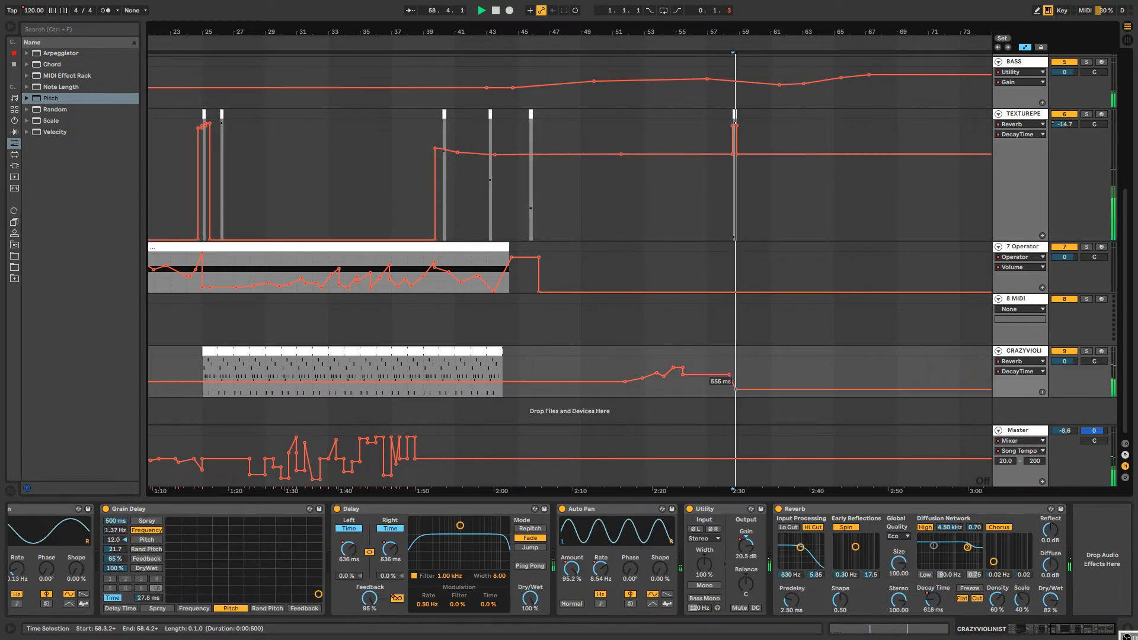
pyautogui.moveTo(711, 32); pyautogui.dragTo(508, 98)
pyautogui.click(502, 44)
pyautogui.moveTo(503, 32); pyautogui.dragTo(717, 5)
# Automate the BASS Redux bit depth to fall gradually to 4 between about bars 58 and 63.
pyautogui.scroll(2, 746, 242)
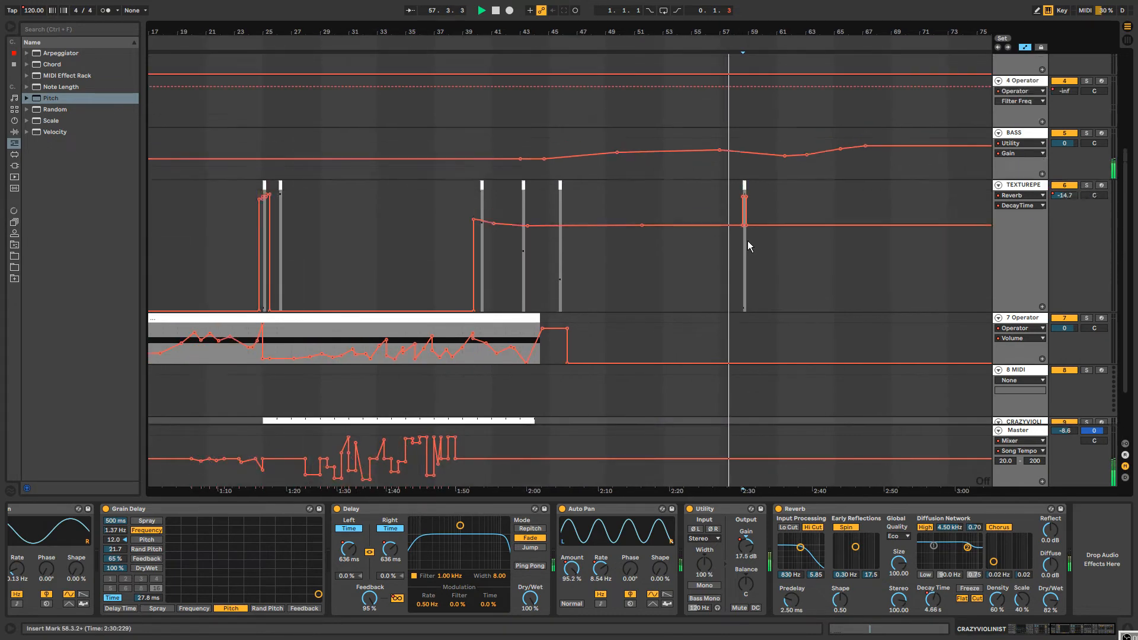
pyautogui.click(1029, 138)
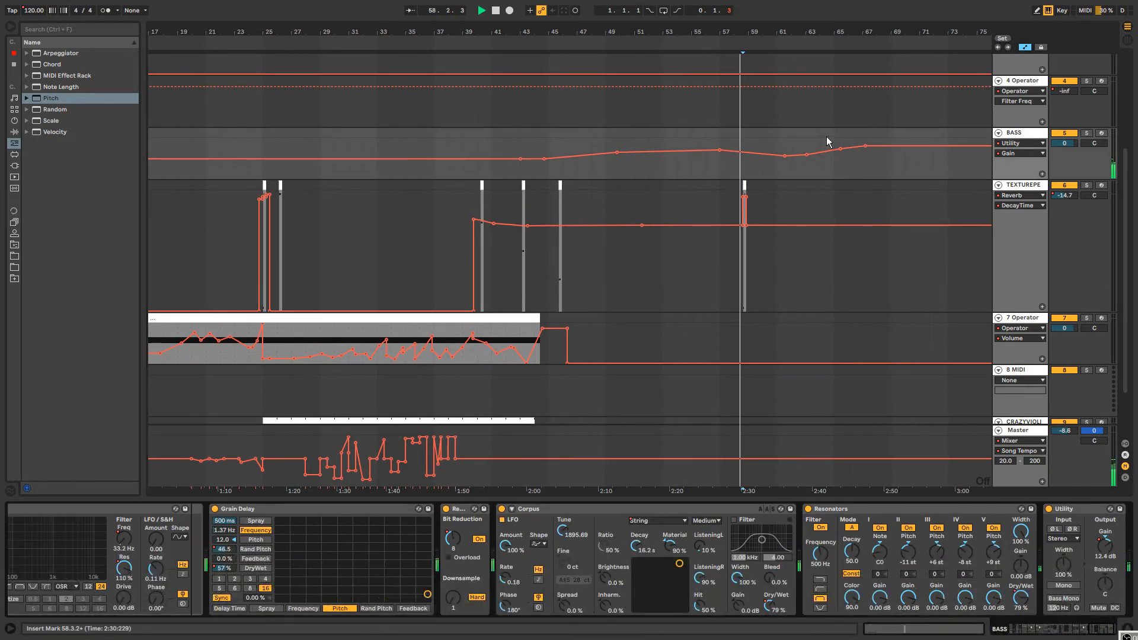
pyautogui.click(454, 541)
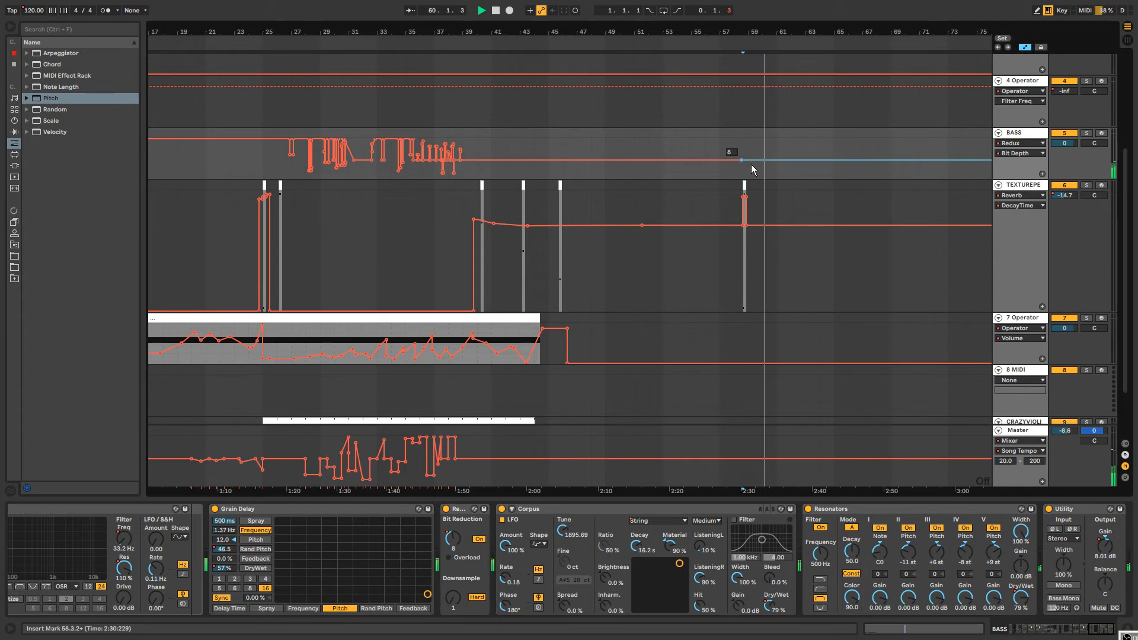
pyautogui.moveTo(752, 160); pyautogui.dragTo(789, 167)
pyautogui.click(813, 171)
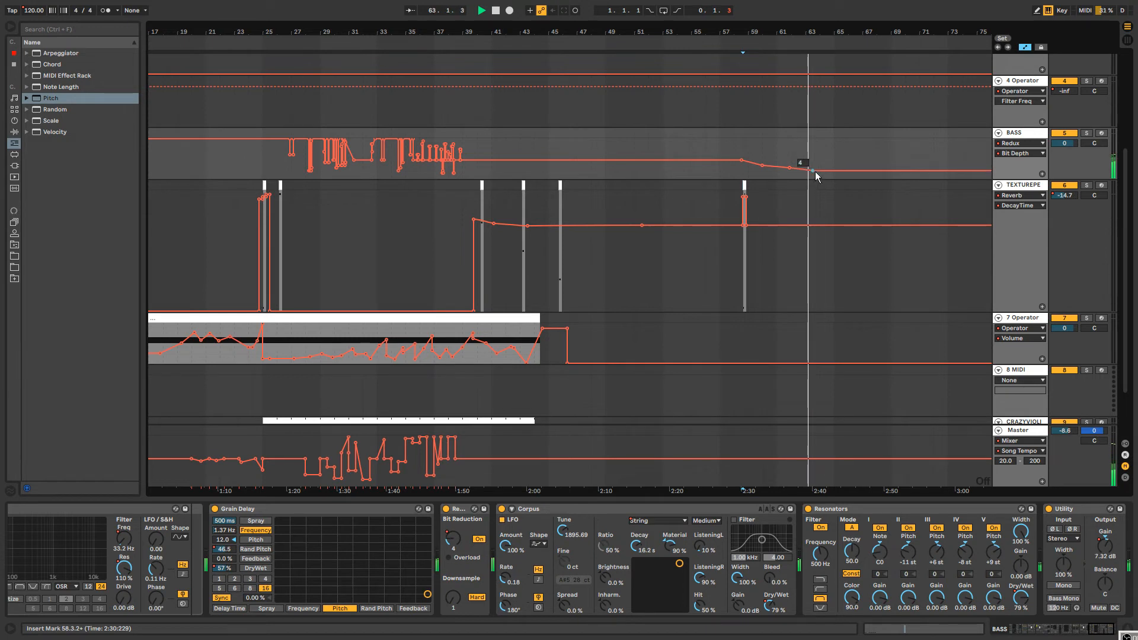
# Automate the BASS Resonators I Note to rise from C0 at about bar 62 to F#0 at about bar 71.
pyautogui.click(879, 552)
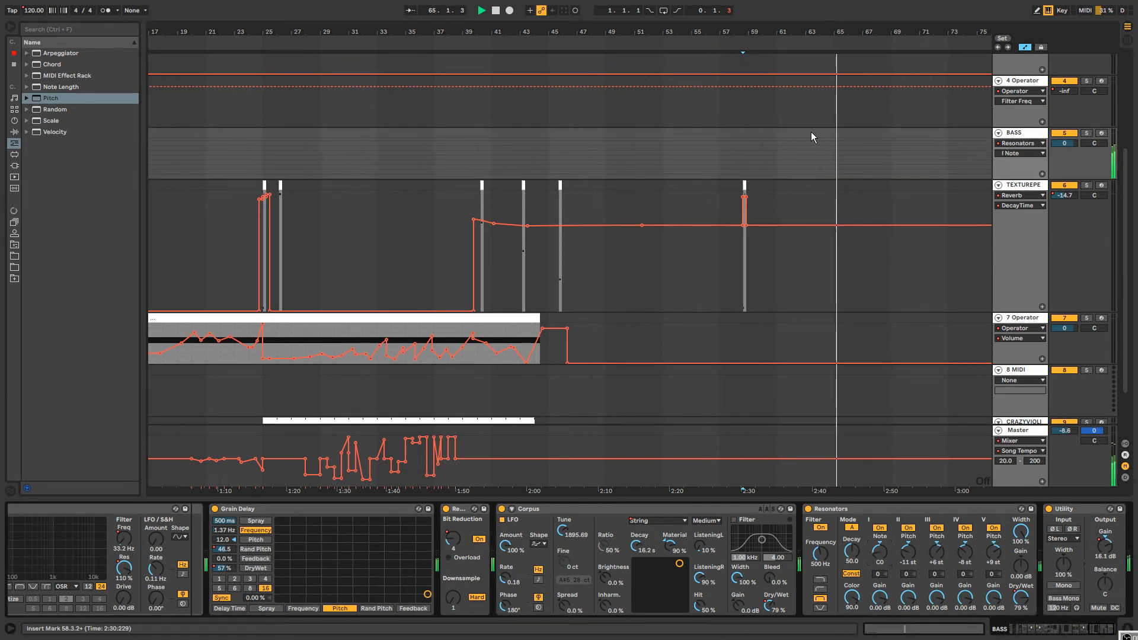
pyautogui.scroll(1, 812, 160)
pyautogui.click(798, 211)
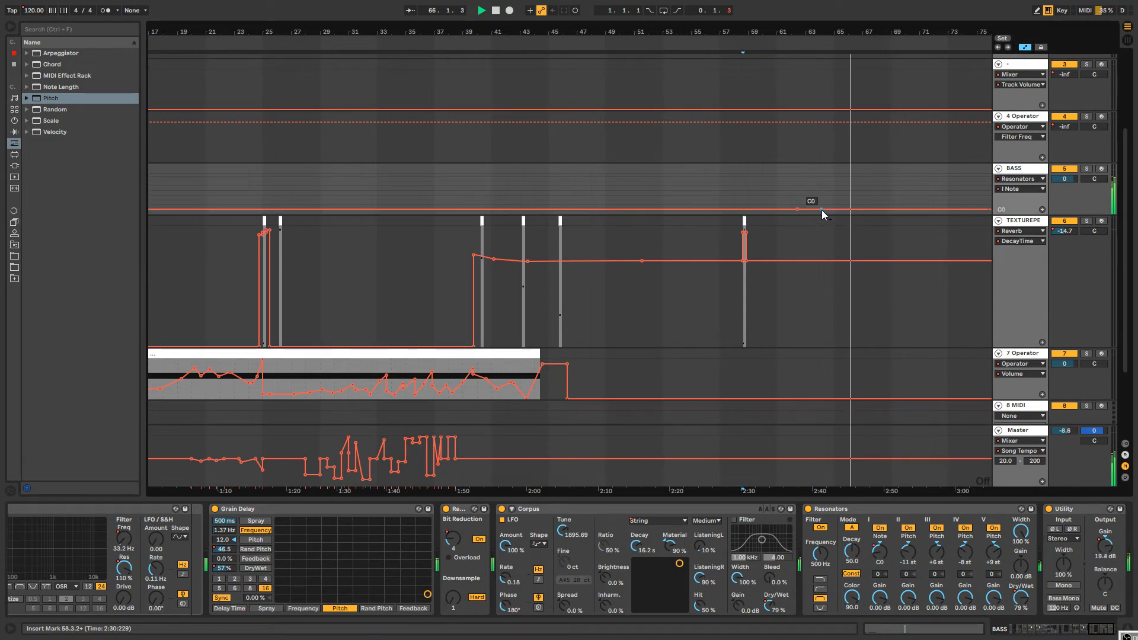
pyautogui.moveTo(855, 211); pyautogui.dragTo(928, 180)
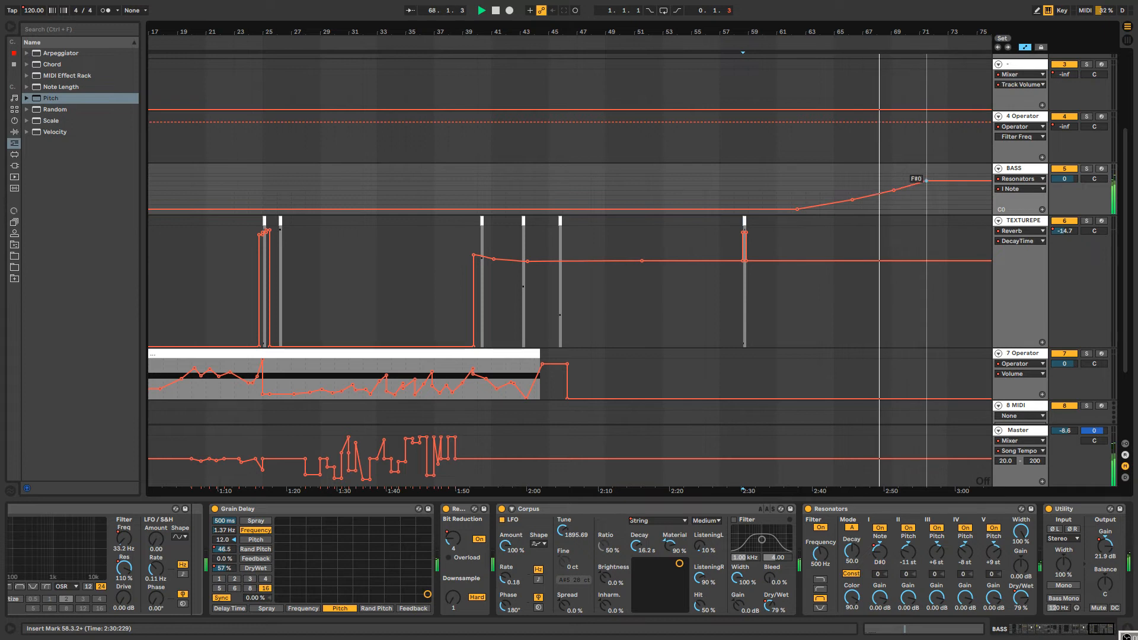
pyautogui.moveTo(948, 33); pyautogui.dragTo(945, 39)
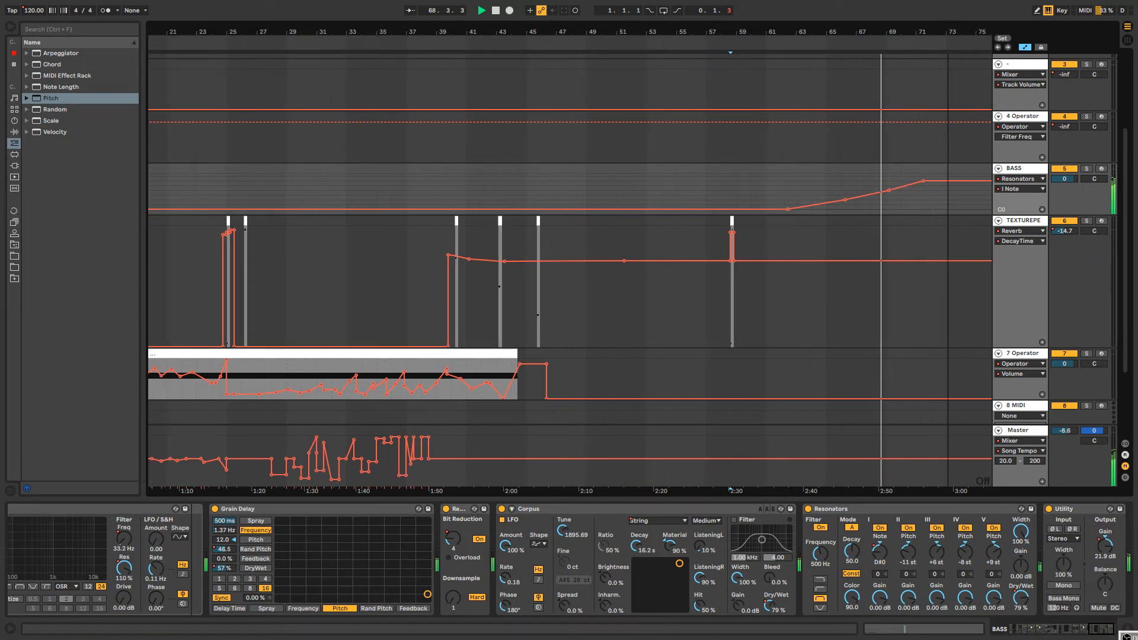
# Add a Utility audio effect to the Master track before the Limiter.
pyautogui.click(1028, 431)
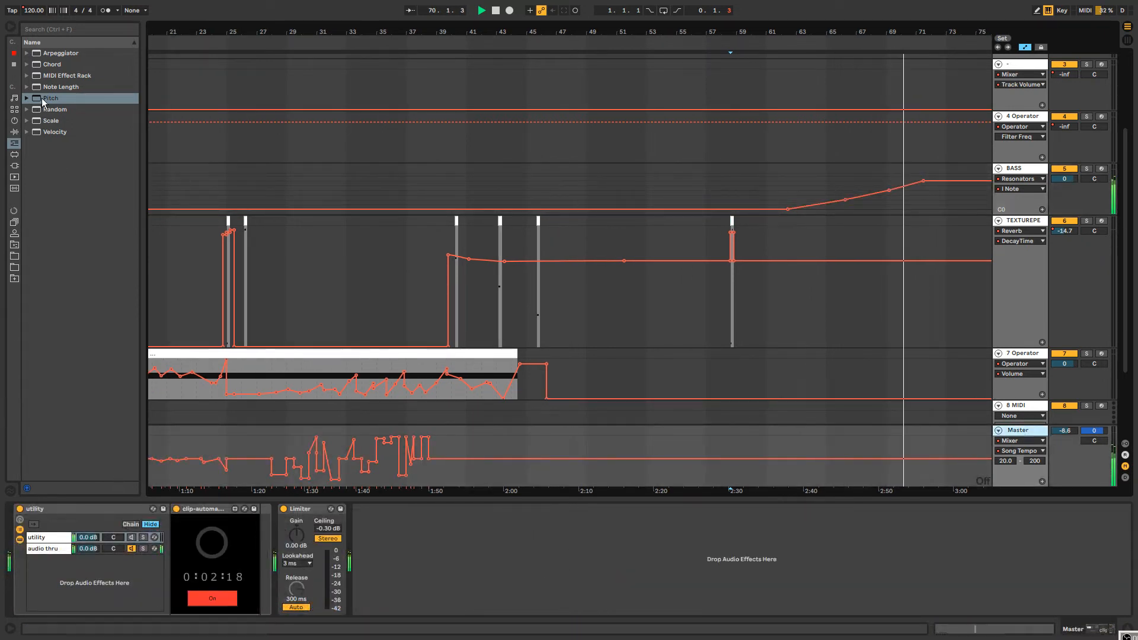
pyautogui.click(14, 121)
pyautogui.click(15, 132)
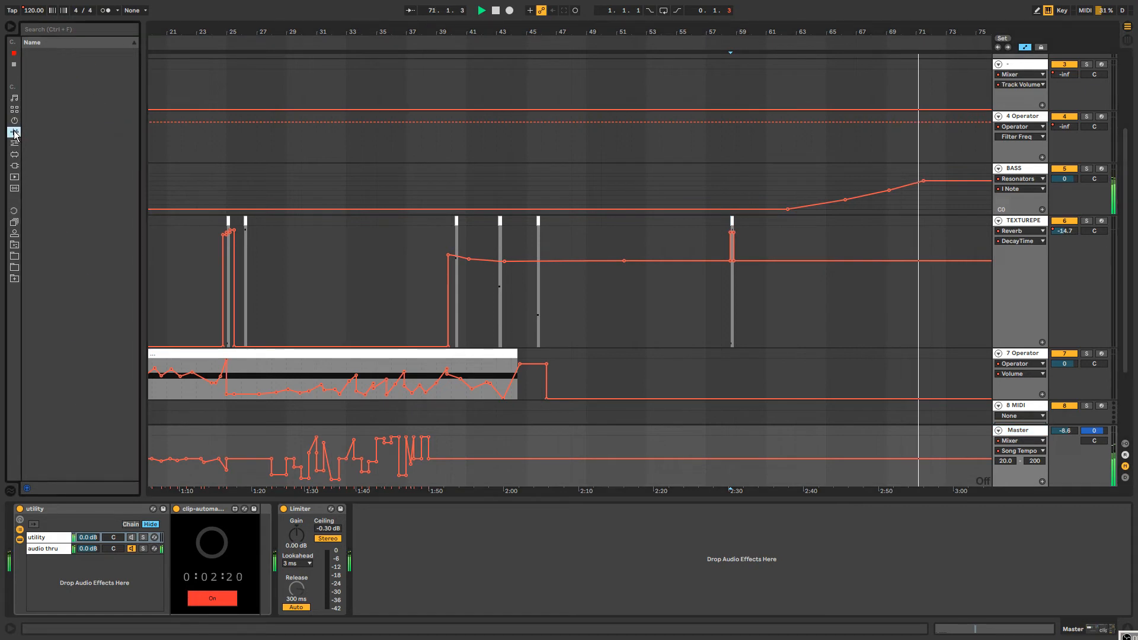
pyautogui.doubleClick(50, 460)
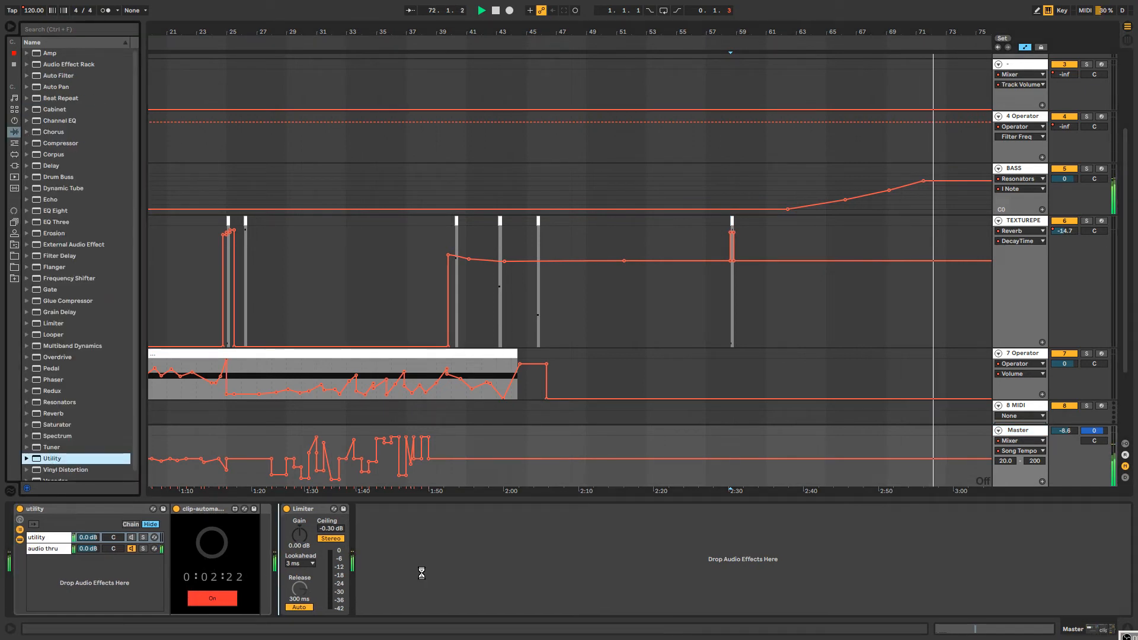
# Try to ramp the Master song tempo down to 20 BPM between about bars 66 and 73.
pyautogui.click(846, 459)
pyautogui.moveTo(858, 459); pyautogui.dragTo(943, 485)
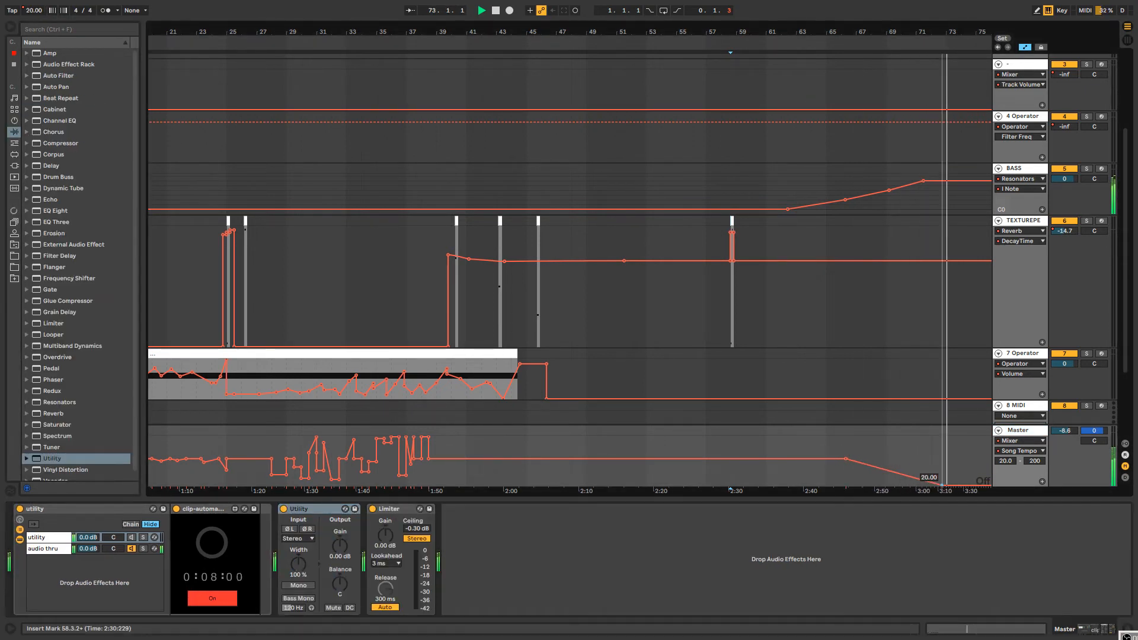
pyautogui.moveTo(968, 33); pyautogui.dragTo(889, 47)
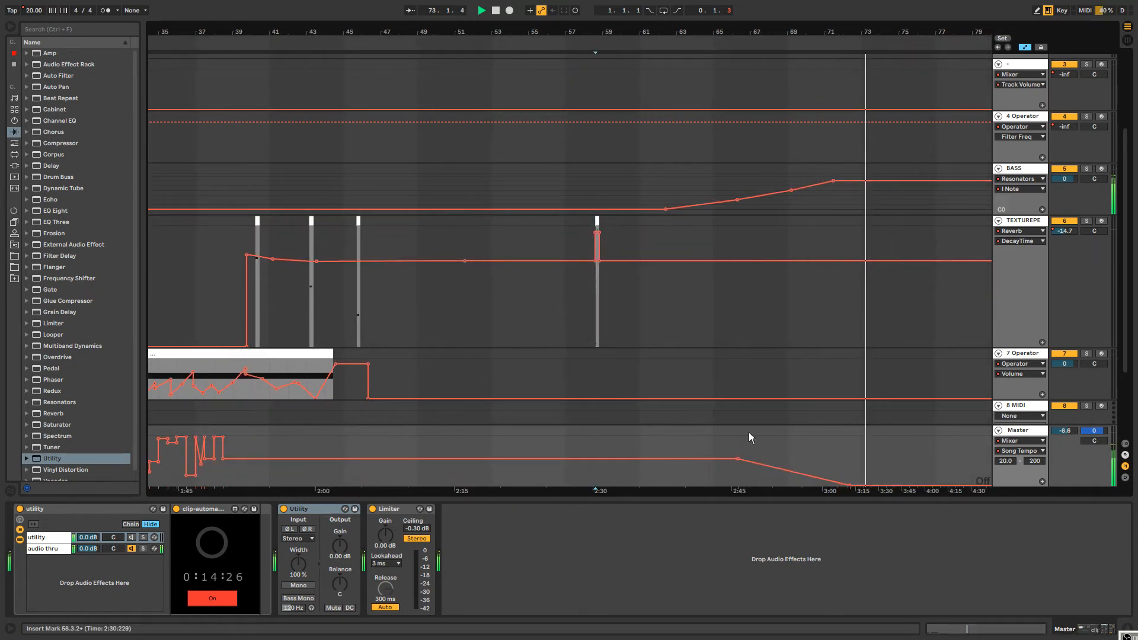
pyautogui.click(849, 483)
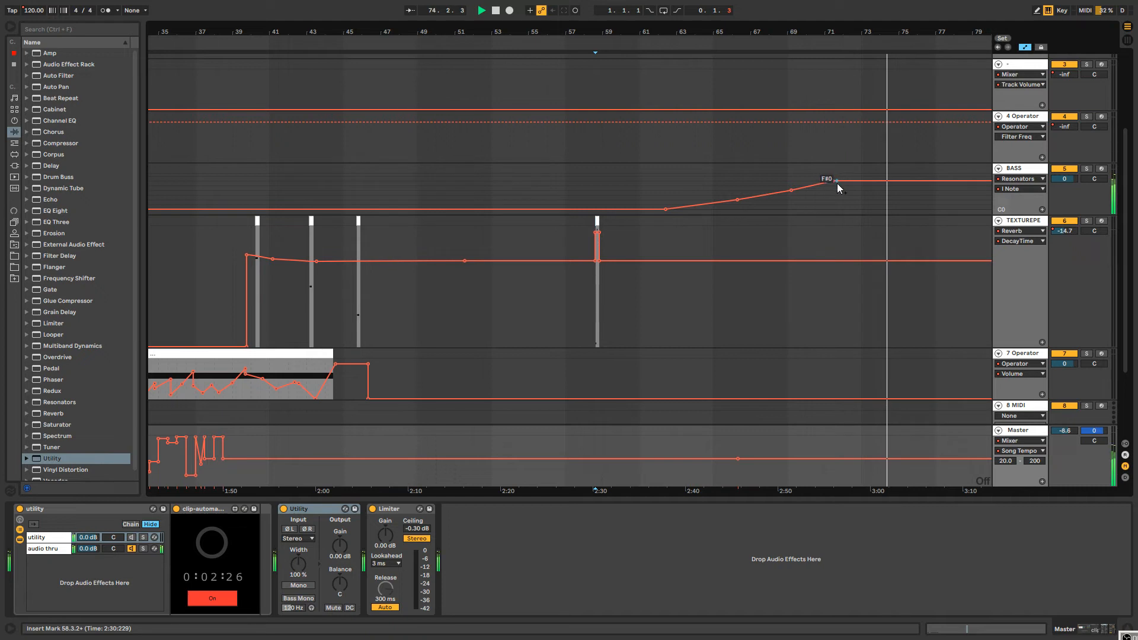
# Automate the BASS track volume down to about -6 dB between bars 65 and 70, and replay from about bar 46.
pyautogui.click(1066, 177)
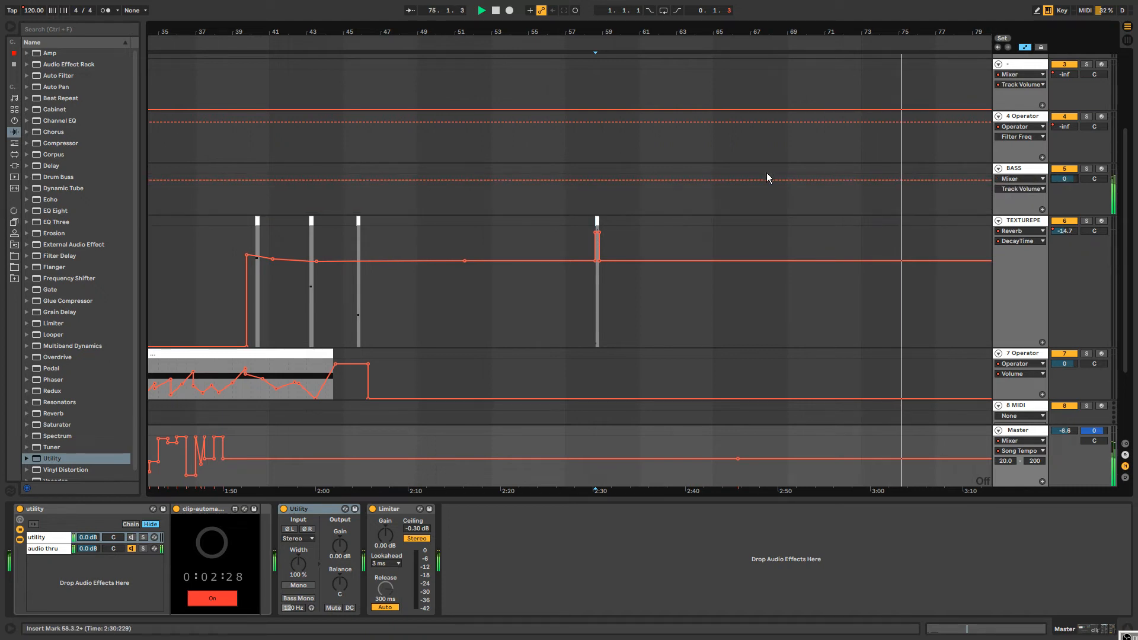
pyautogui.click(723, 180)
pyautogui.moveTo(724, 179); pyautogui.dragTo(808, 186)
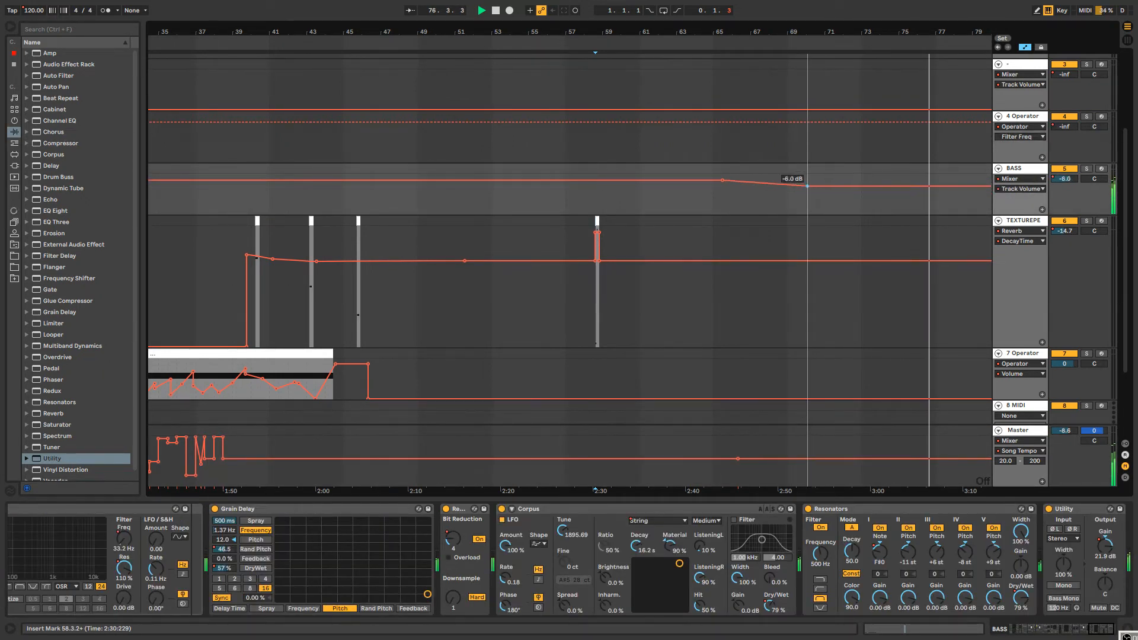
pyautogui.click(363, 47)
pyautogui.scroll(-3, 577, 208)
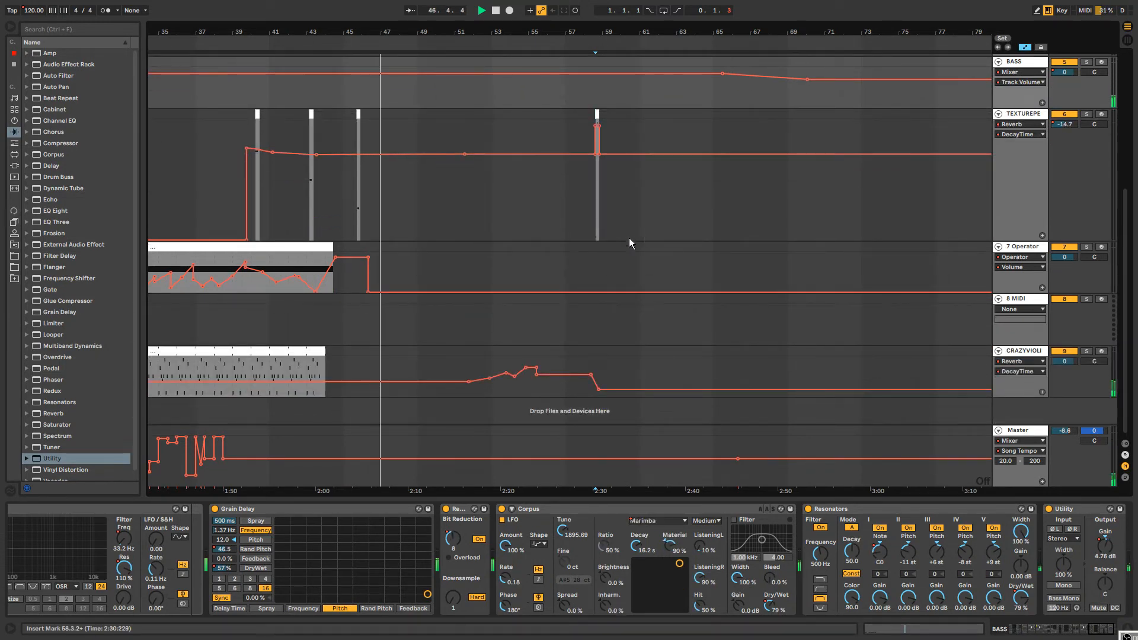
# Automate the Master Utility Gain to drop abruptly from 0 dB to its minimum at about bar 76.
pyautogui.click(1018, 432)
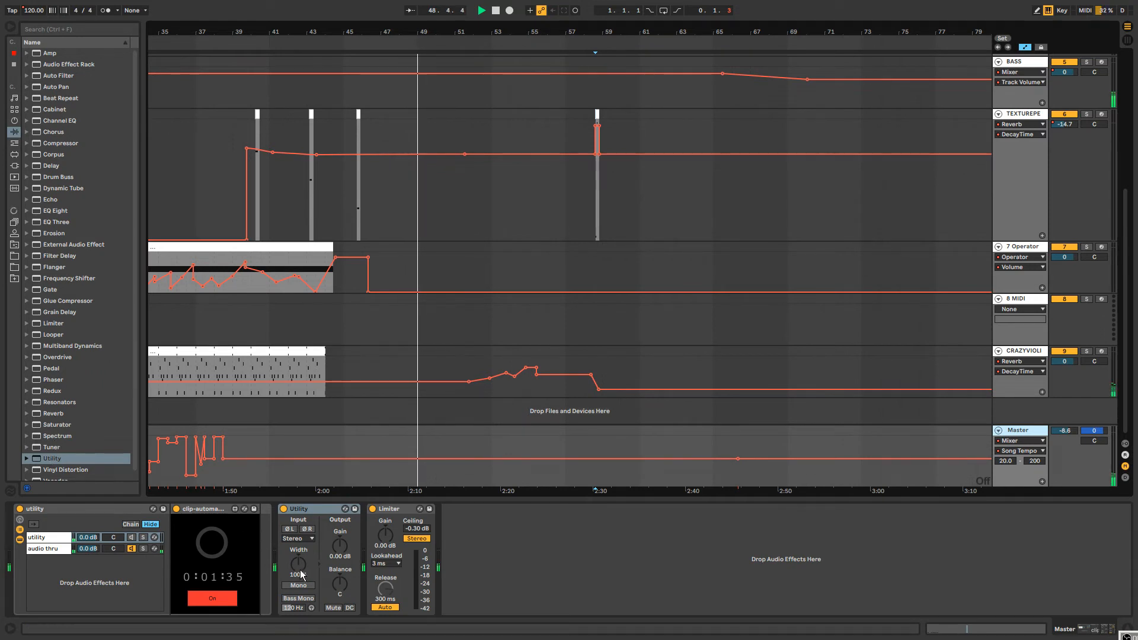
pyautogui.click(340, 546)
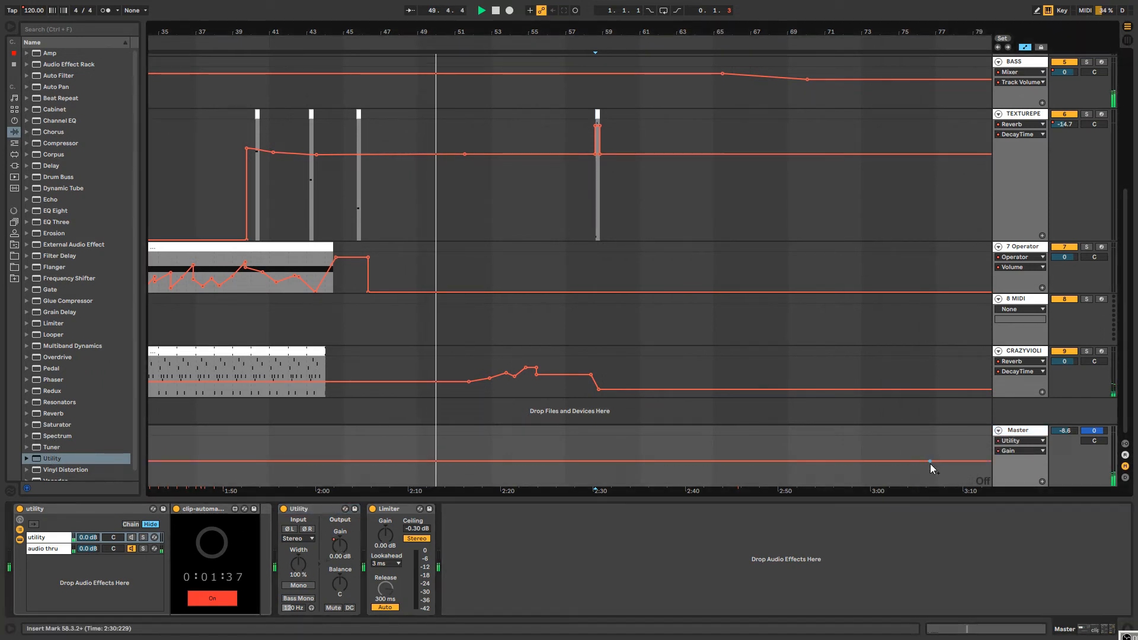
pyautogui.moveTo(937, 467); pyautogui.dragTo(925, 485)
pyautogui.hotkey('ctrl', 'z')
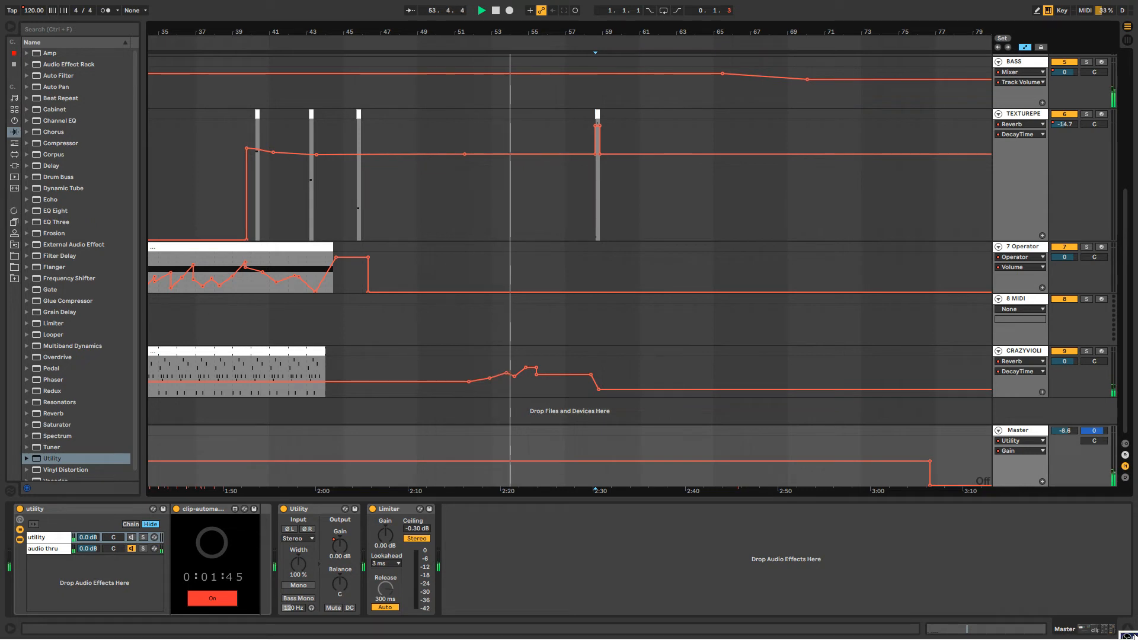
pyautogui.hotkey('alt', 'Tab')
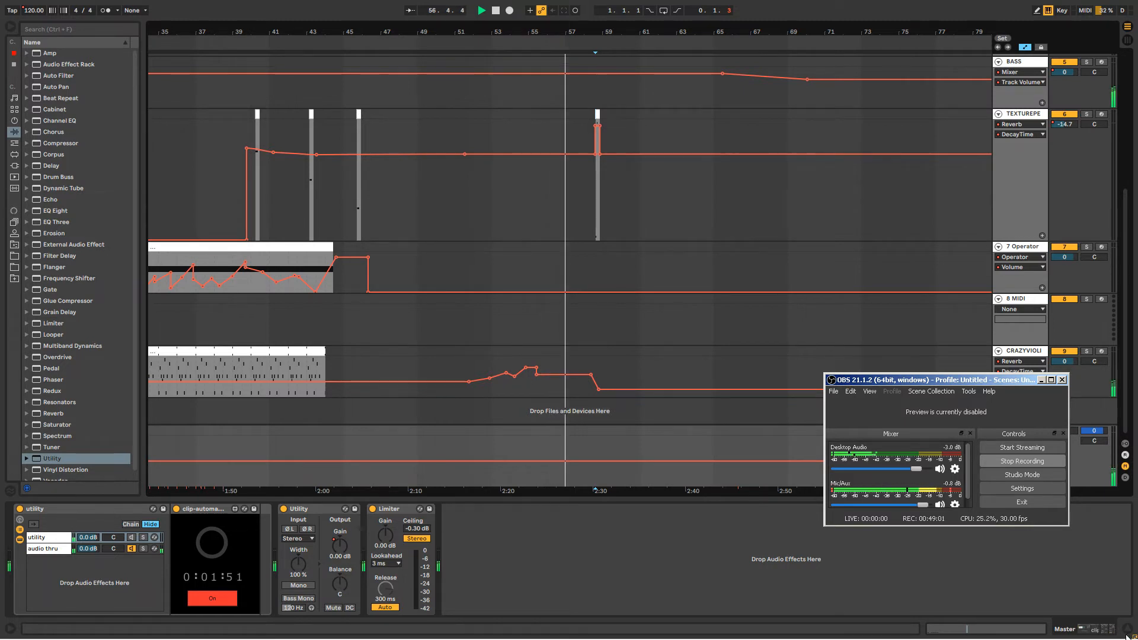
pyautogui.moveTo(1130, 638); pyautogui.dragTo(1129, 638)
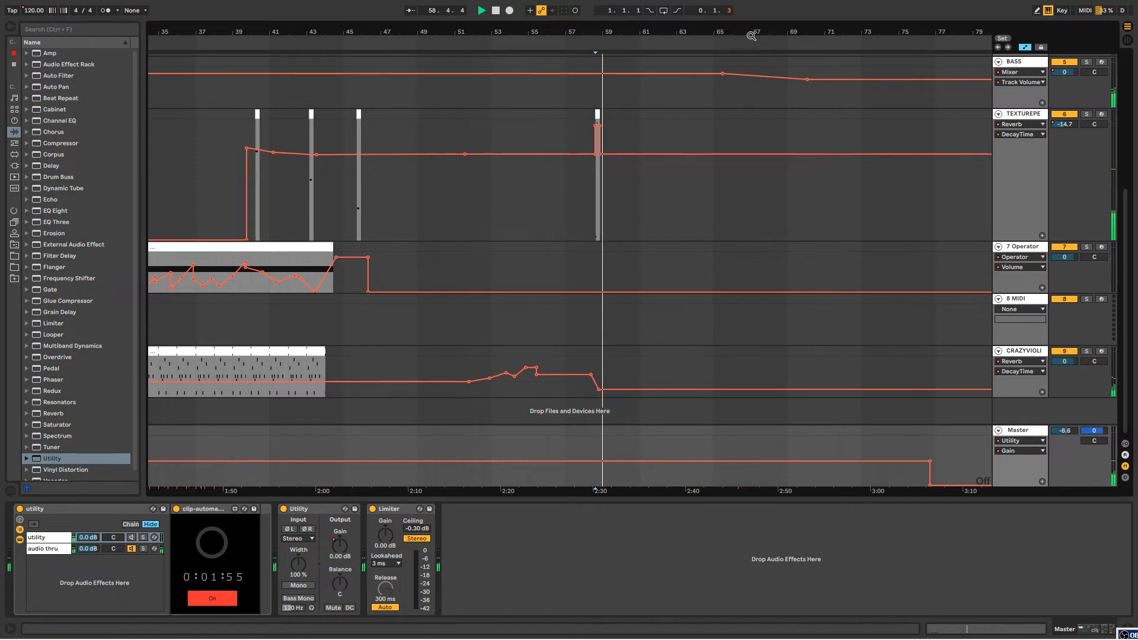
# Try to add a breakpoint to the CRAZYVIOLINIST Grain Delay Feedback automation near bar 62.
pyautogui.moveTo(752, 34); pyautogui.dragTo(687, 33)
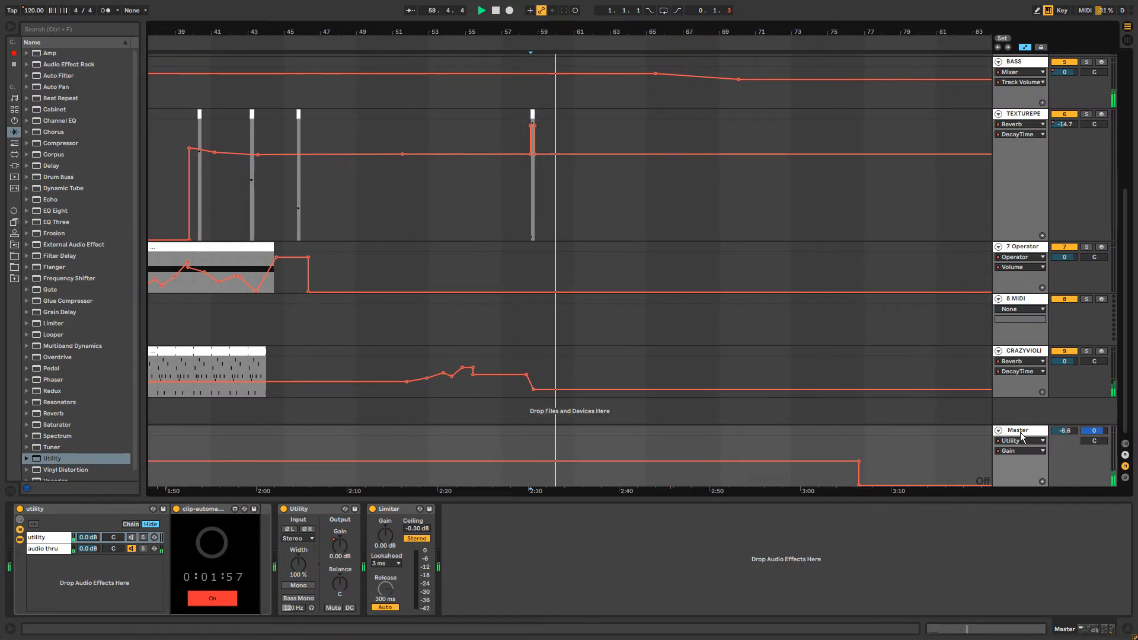
pyautogui.click(1020, 351)
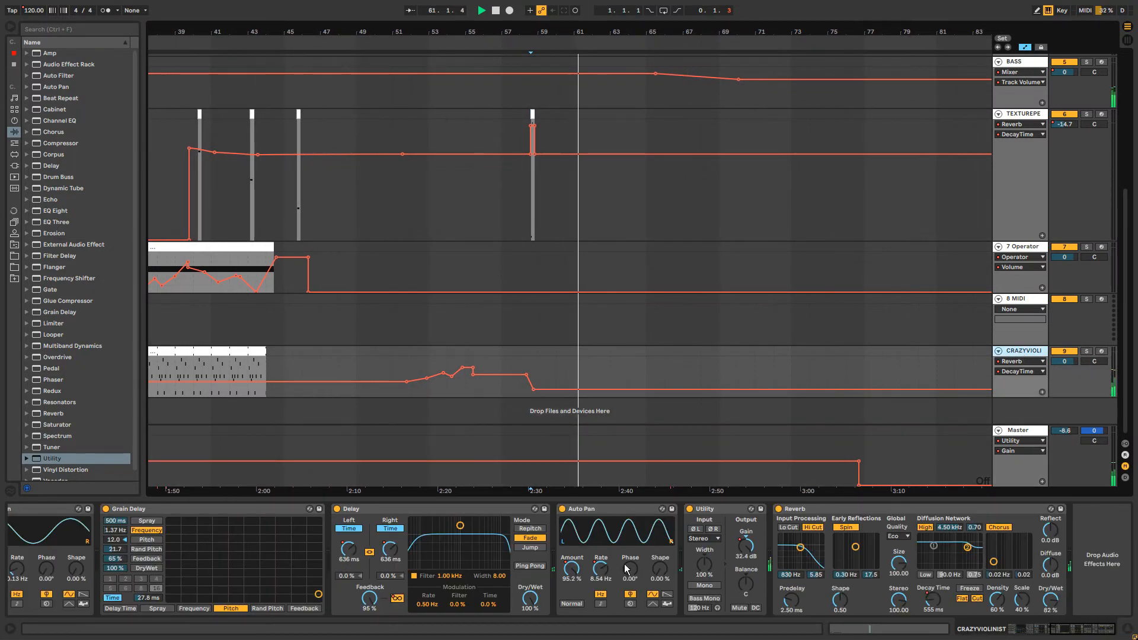
pyautogui.click(118, 563)
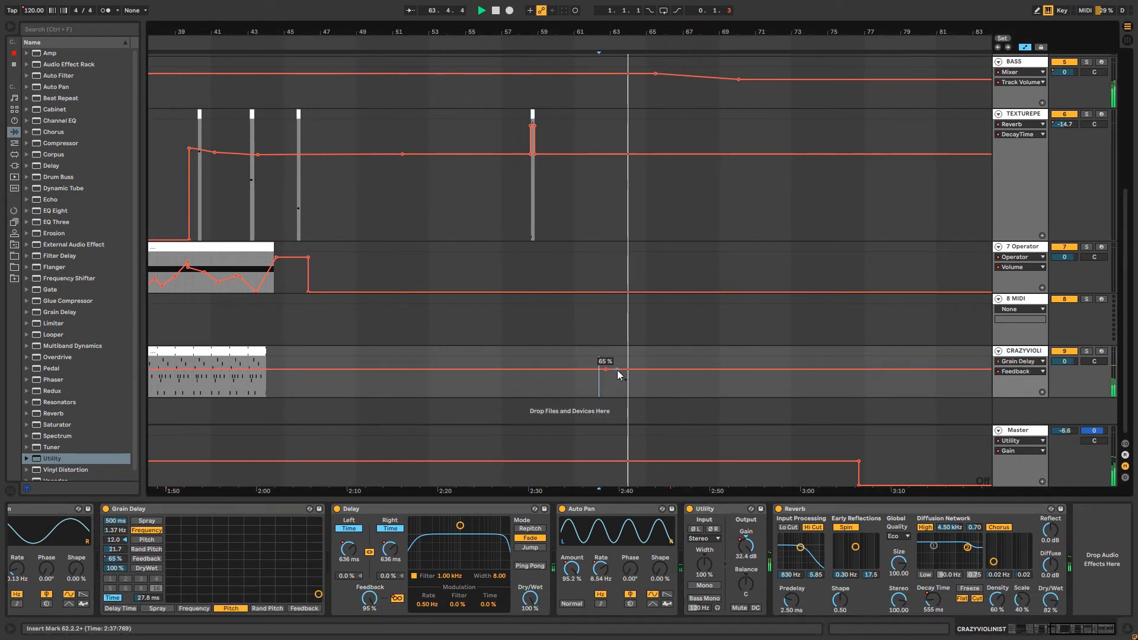
pyautogui.click(605, 369)
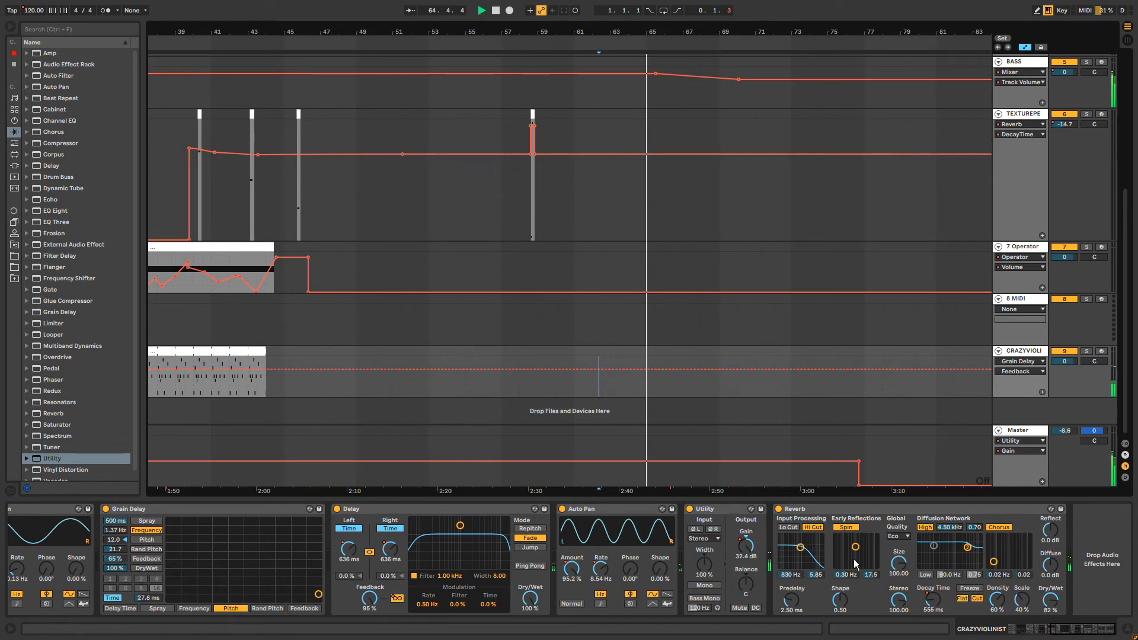
# Reshape the BASS track volume fade to start near bar 62, passing -5.3 dB near bar 68 and about -6.8 dB near bar 69.
pyautogui.scroll(3, 757, 283)
pyautogui.click(602, 121)
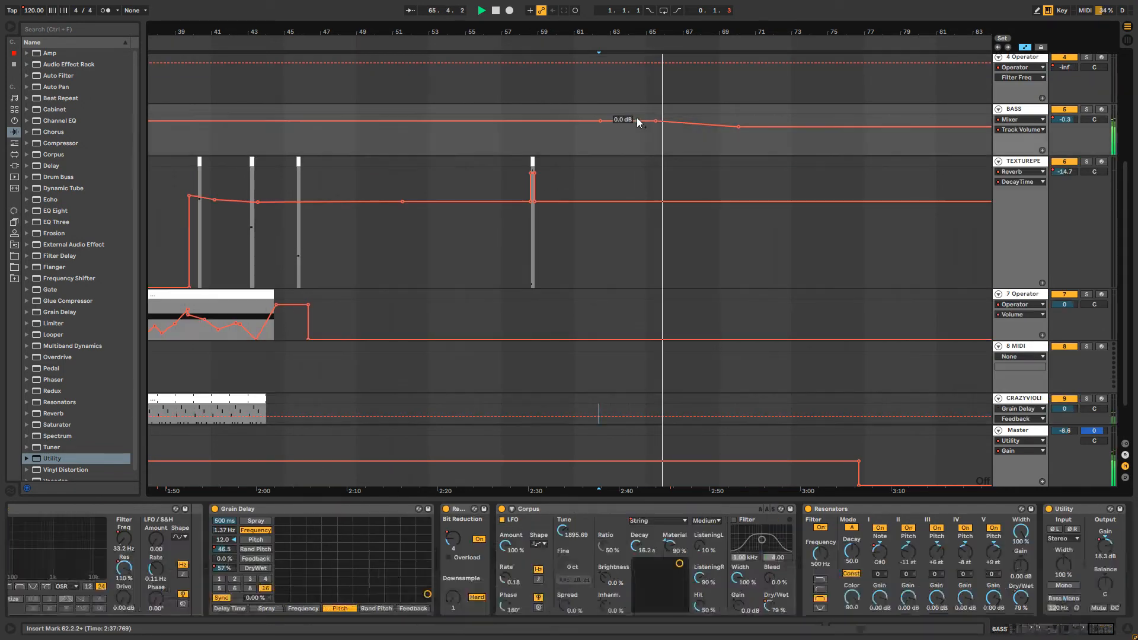
pyautogui.moveTo(655, 121); pyautogui.dragTo(652, 124)
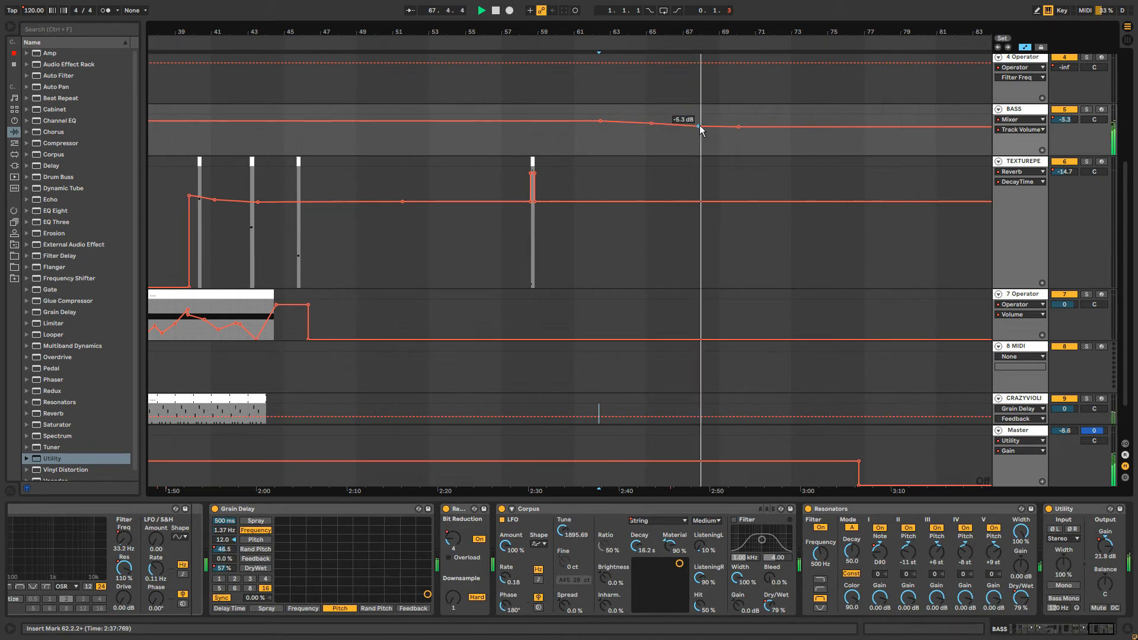
pyautogui.click(718, 127)
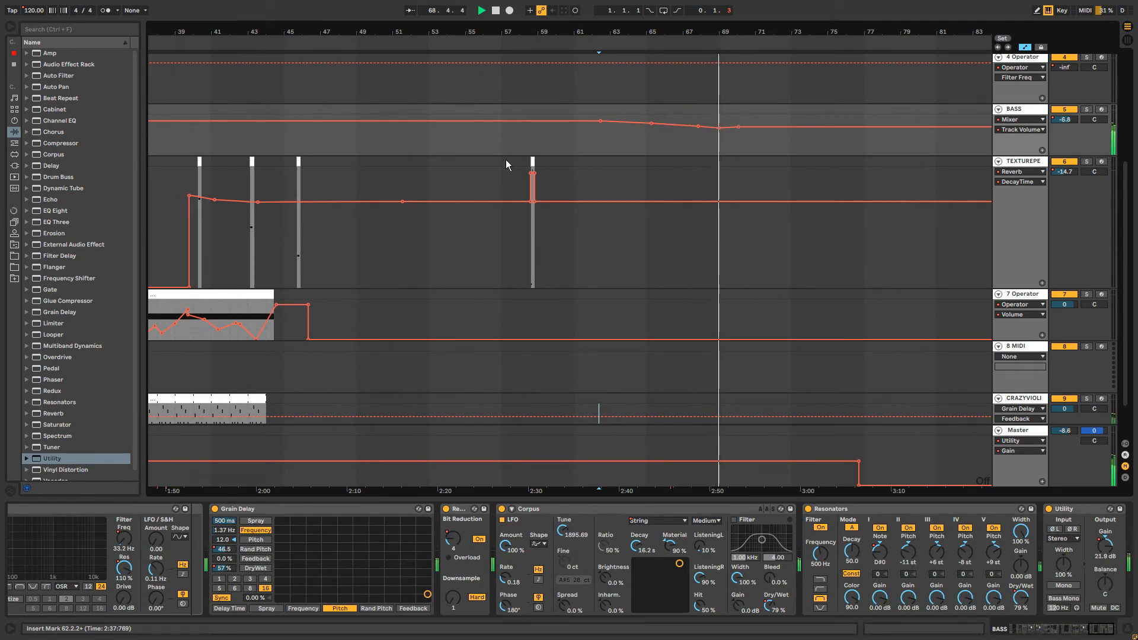
# Copy the TEXTUREPERC clip from about bar 58 to bar 71, open its notes and replay the hit.
pyautogui.click(533, 162)
pyautogui.click(760, 161)
pyautogui.hotkey('ctrl', 'v')
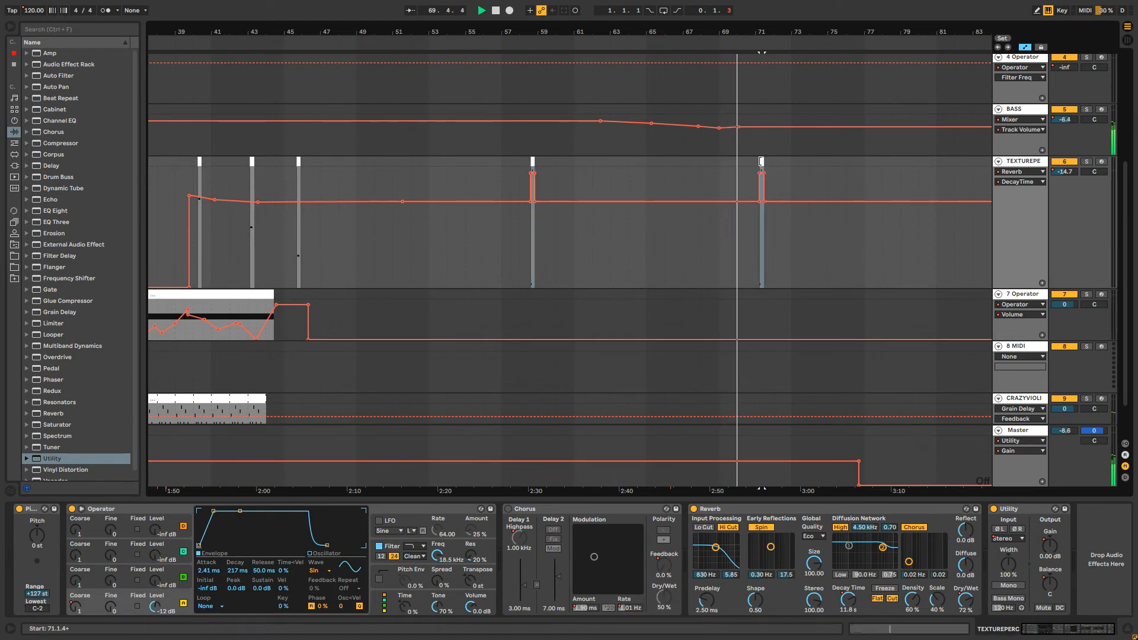
pyautogui.doubleClick(761, 162)
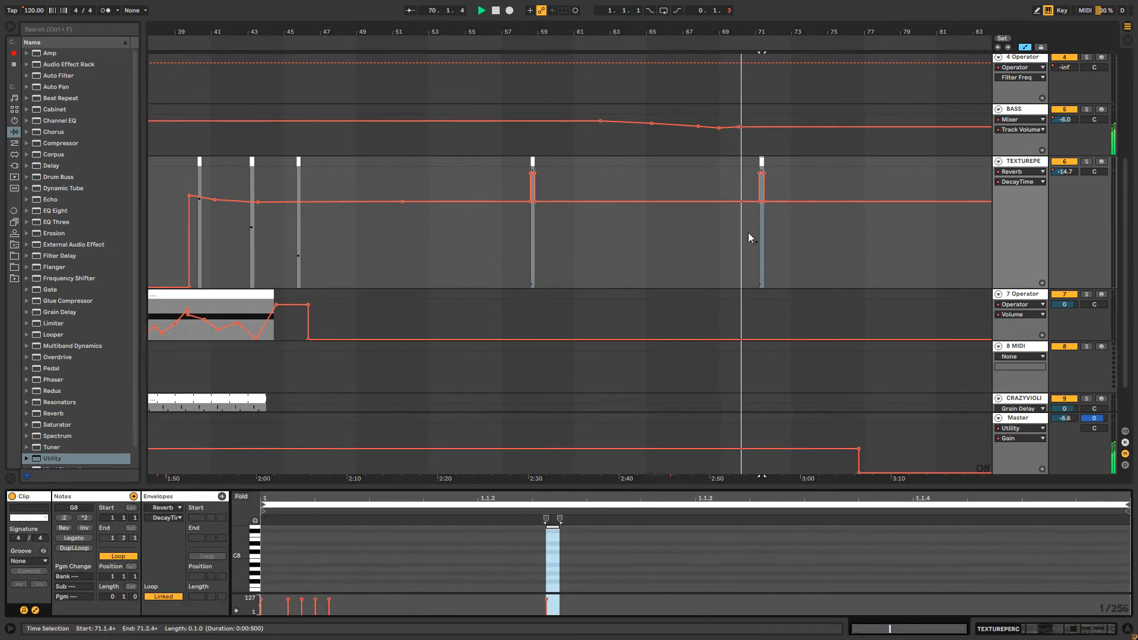
pyautogui.click(551, 527)
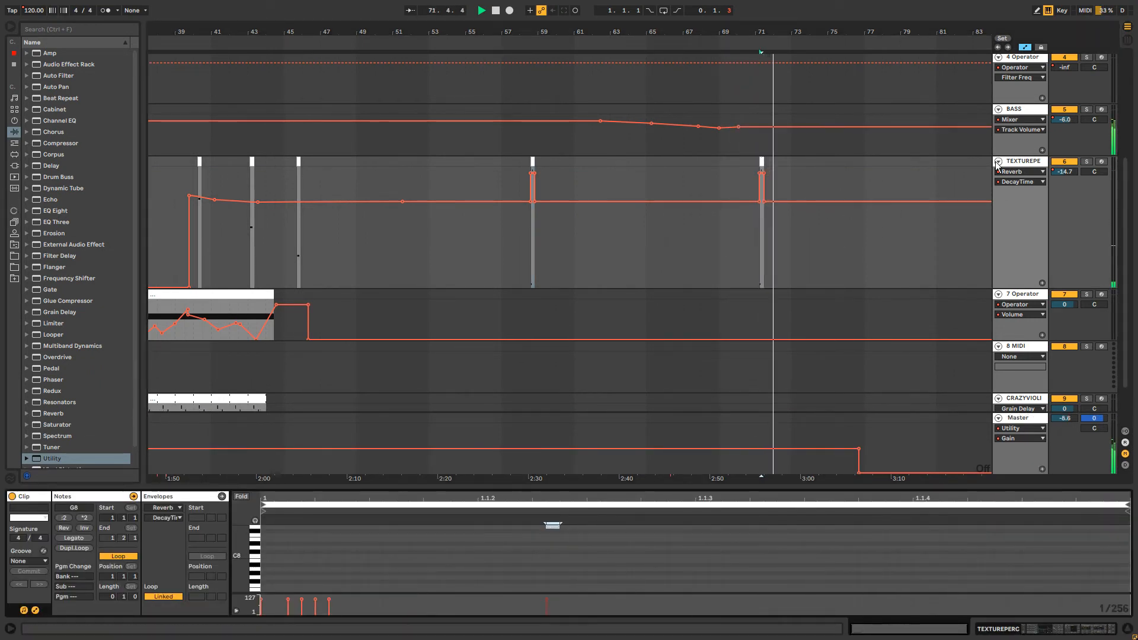
pyautogui.press('space')
pyautogui.press('space')
# Draw a TEXTUREPERC track volume boost to about 3 dB between about bars 71 and 72, and replay it.
pyautogui.click(1064, 172)
pyautogui.press('b')
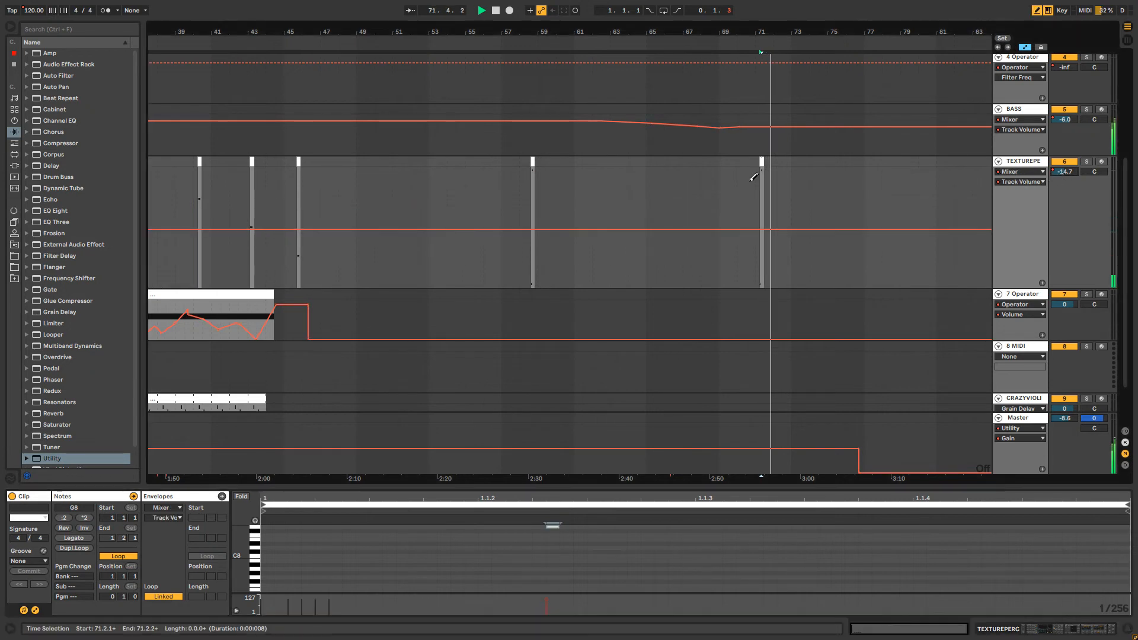
pyautogui.moveTo(782, 176); pyautogui.dragTo(783, 176)
pyautogui.press('b')
pyautogui.press('space')
pyautogui.press('space')
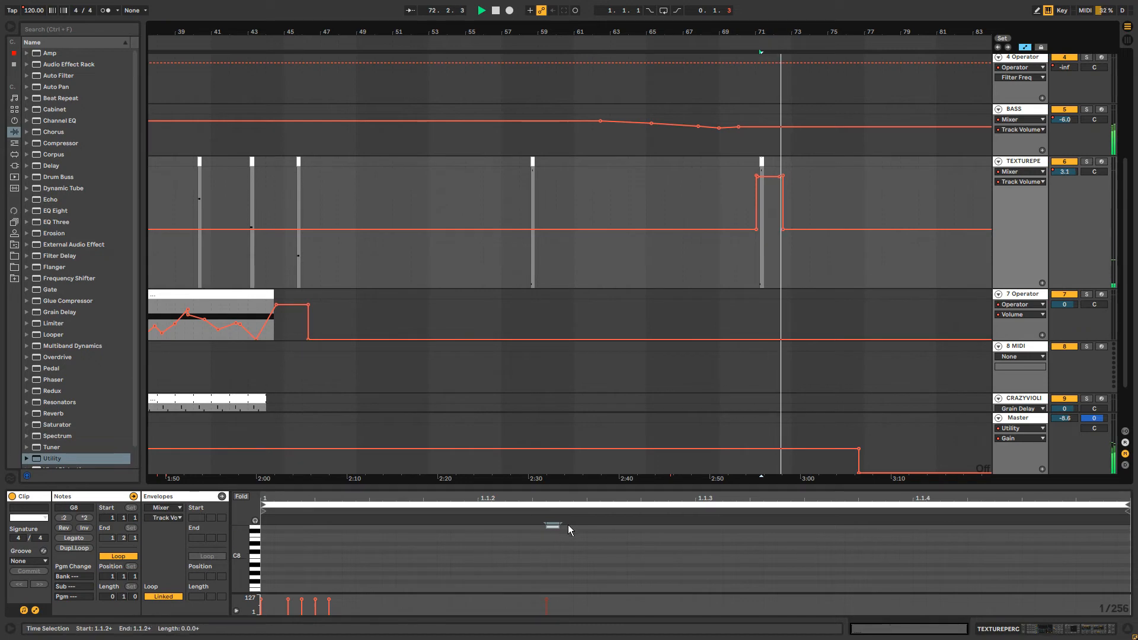
# Lengthen the high G8 note in the bar 71 TEXTUREPERC clip to just past 1.1.3 and replay it.
pyautogui.moveTo(560, 525); pyautogui.dragTo(727, 530)
pyautogui.press('space')
pyautogui.press('space')
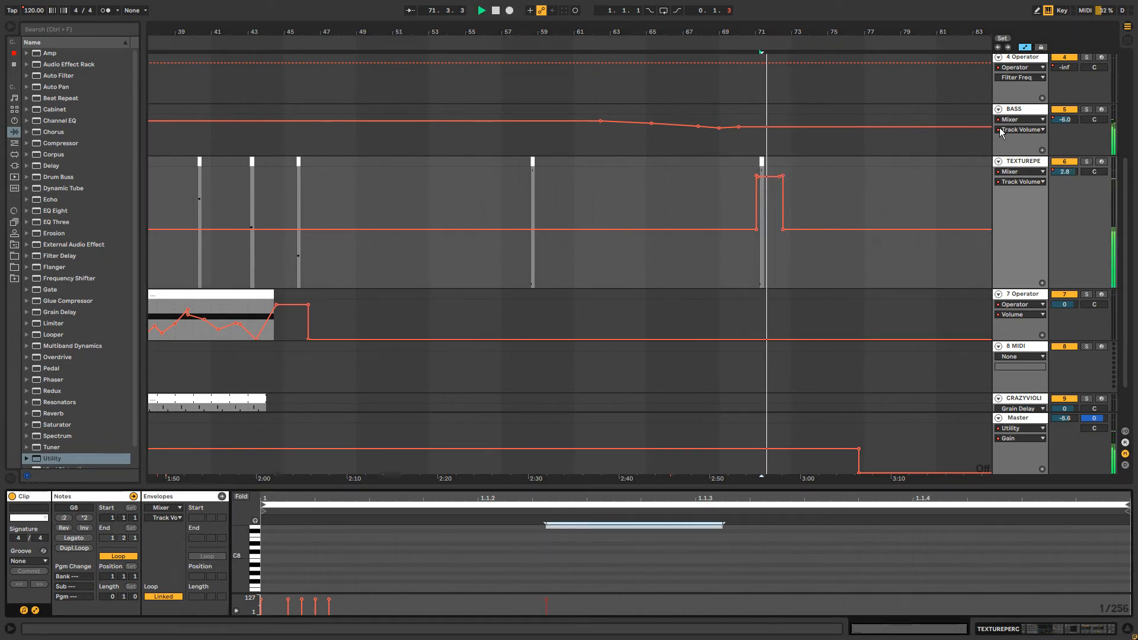
# Automate the TEXTUREPERC Reverb Dry/Wet down to 13% between about bars 68 and 70, and replay the hit.
pyautogui.doubleClick(1029, 161)
pyautogui.click(960, 600)
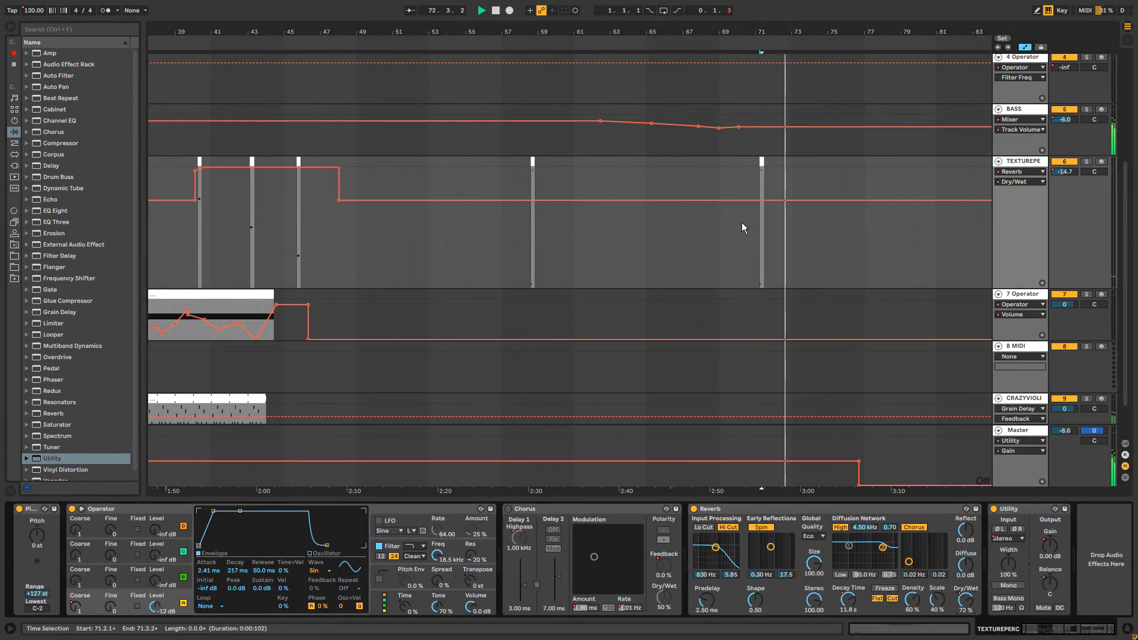
pyautogui.click(709, 200)
pyautogui.moveTo(727, 201); pyautogui.dragTo(741, 272)
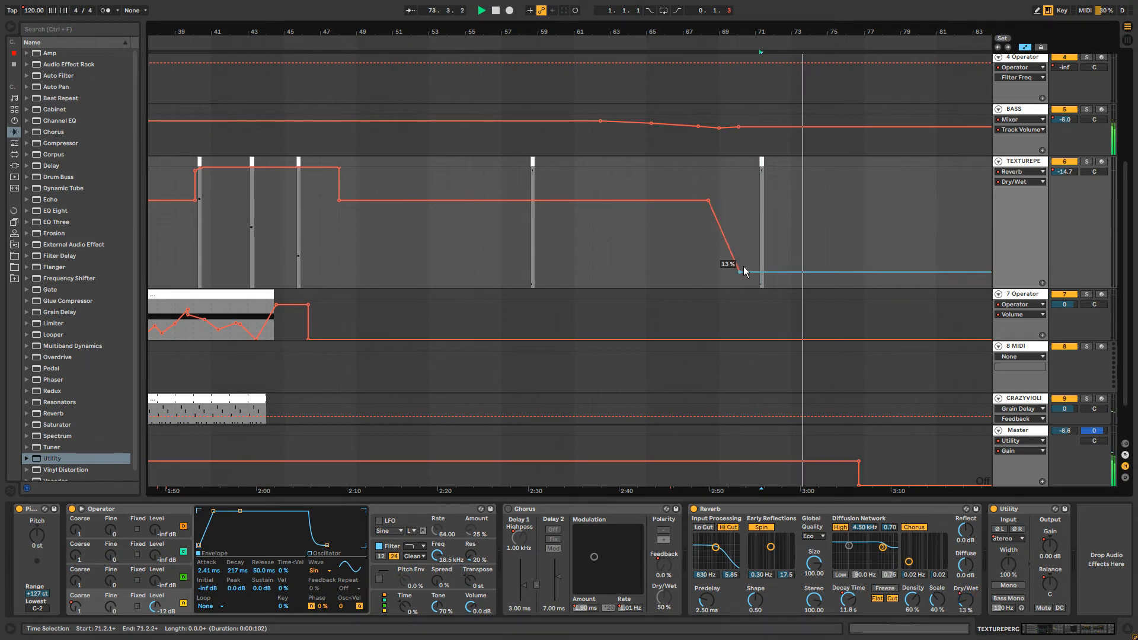
pyautogui.click(753, 180)
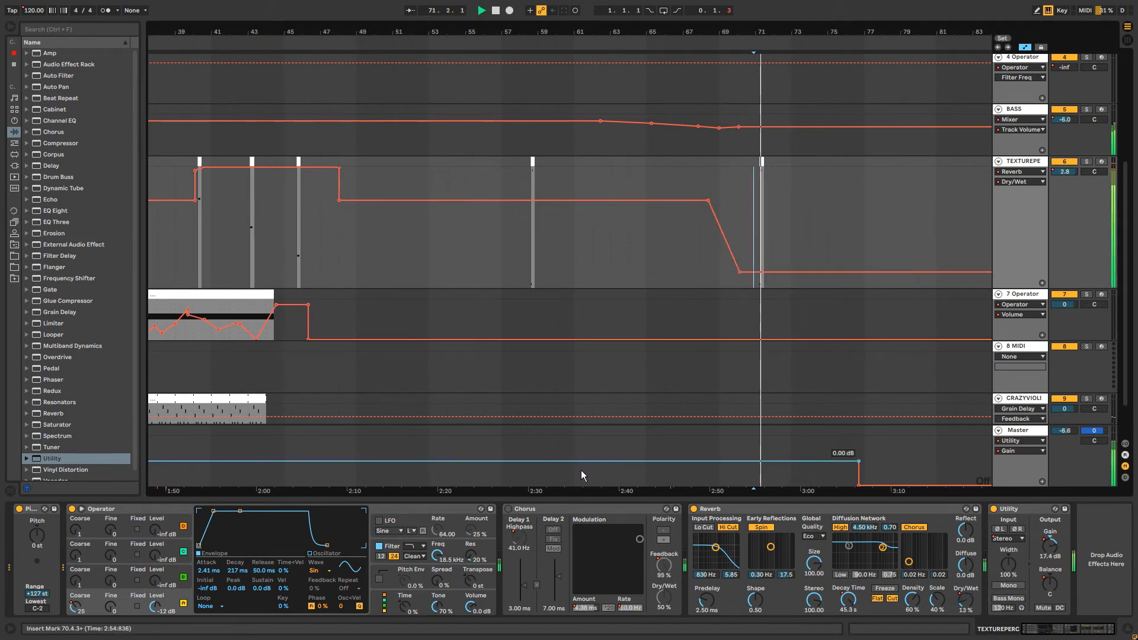
# Redraw the TEXTUREPERC Operator A Coarse automation around bar 71 to step from 12 to 2, and replay it.
pyautogui.click(73, 607)
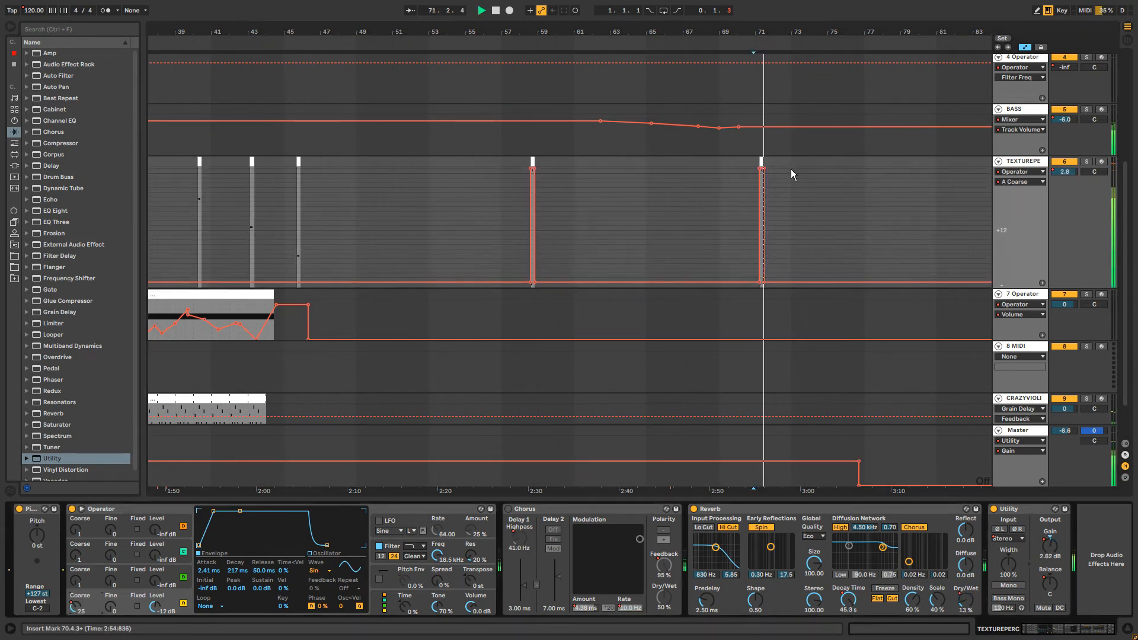
pyautogui.press('b')
pyautogui.moveTo(760, 205); pyautogui.dragTo(773, 264)
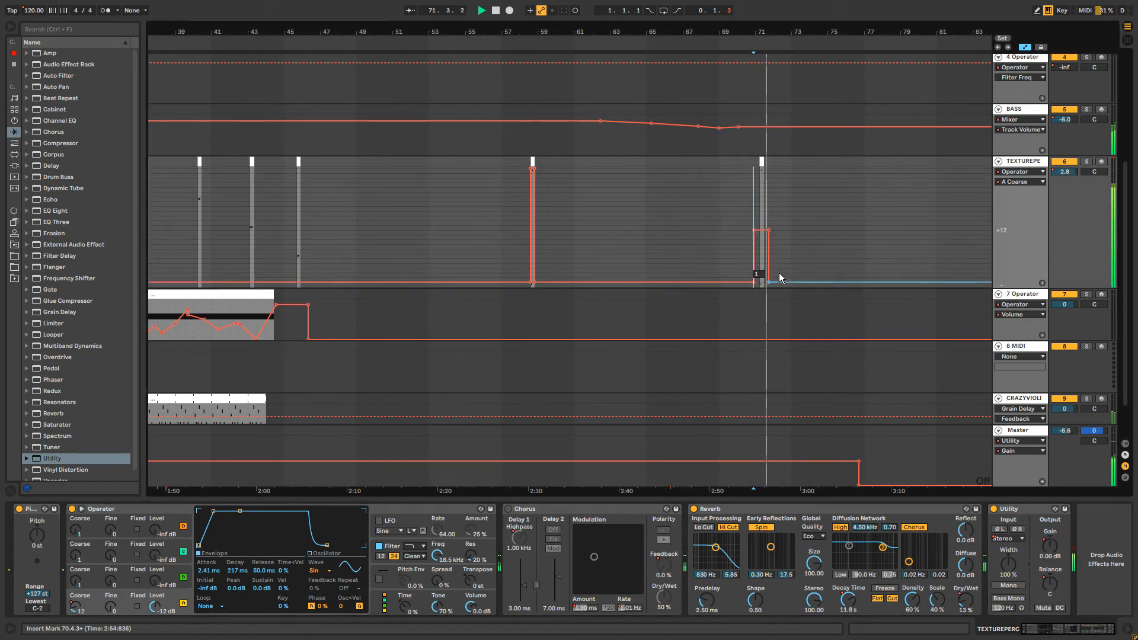
pyautogui.scroll(-2, 778, 276)
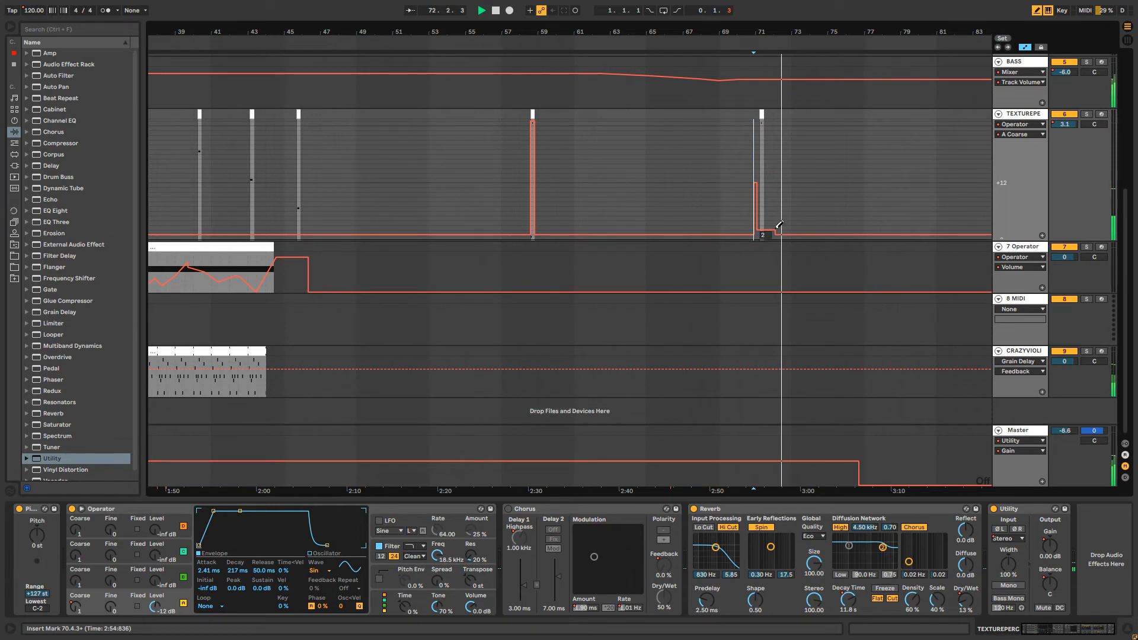
pyautogui.press('b')
pyautogui.press('space')
pyautogui.press('space')
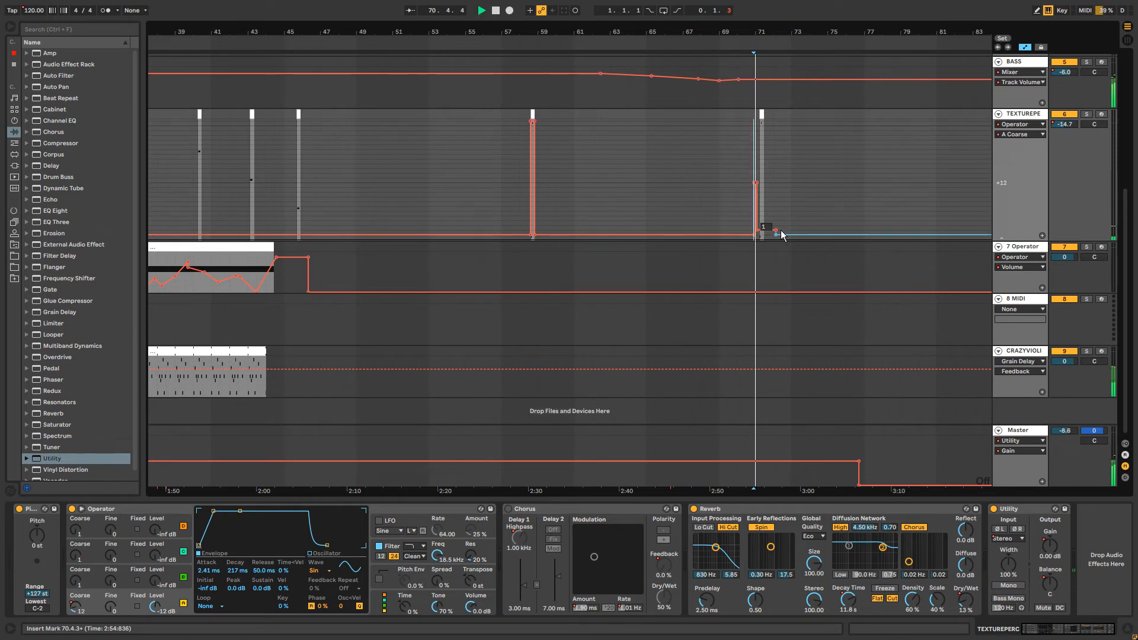
# Flatten the TEXTUREPERC track volume boost between about bars 68 and 73 back to the base level.
pyautogui.click(1064, 124)
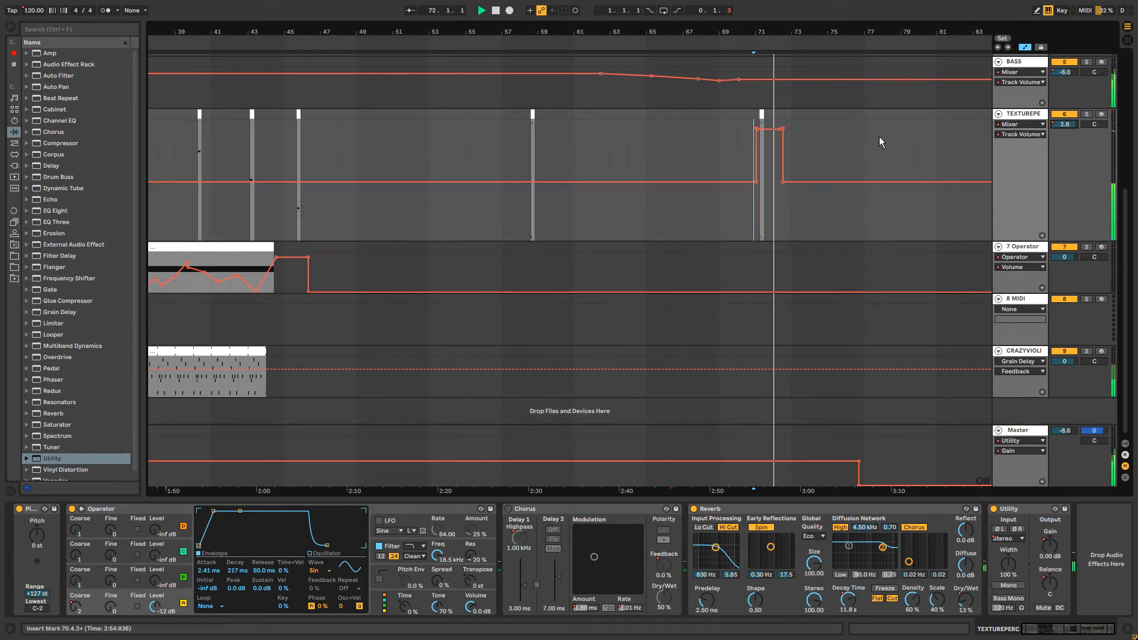
pyautogui.click(705, 181)
pyautogui.moveTo(714, 182); pyautogui.dragTo(798, 182)
pyautogui.press('space')
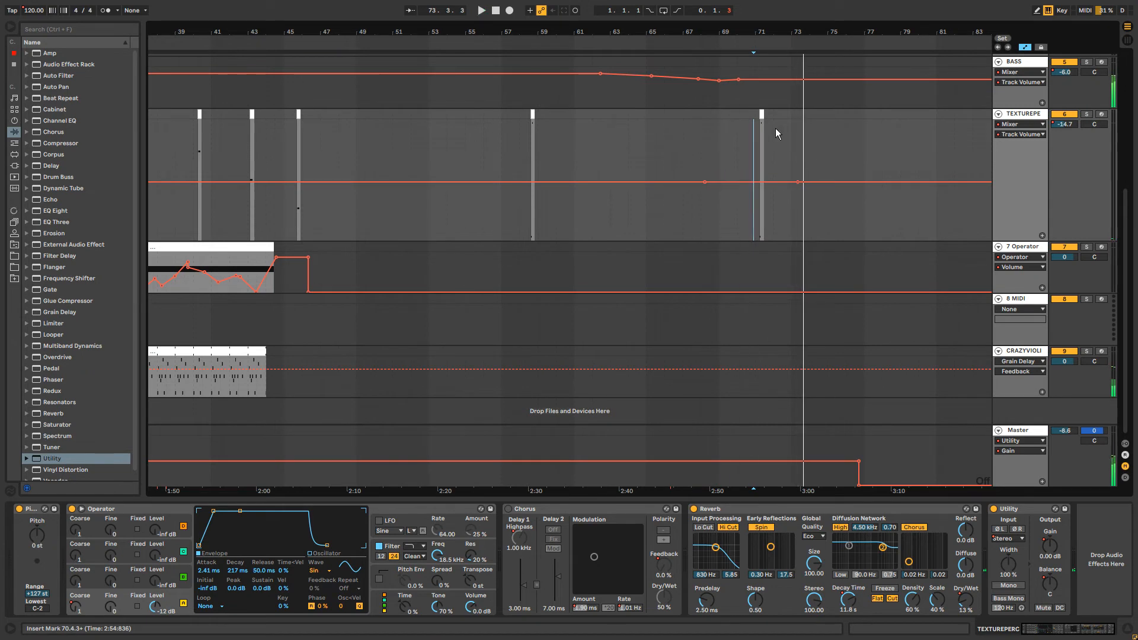
# Replay the bar 71 TEXTUREPERC hit and examine its notes in an enlarged clip editor.
pyautogui.click(763, 115)
pyautogui.press('space')
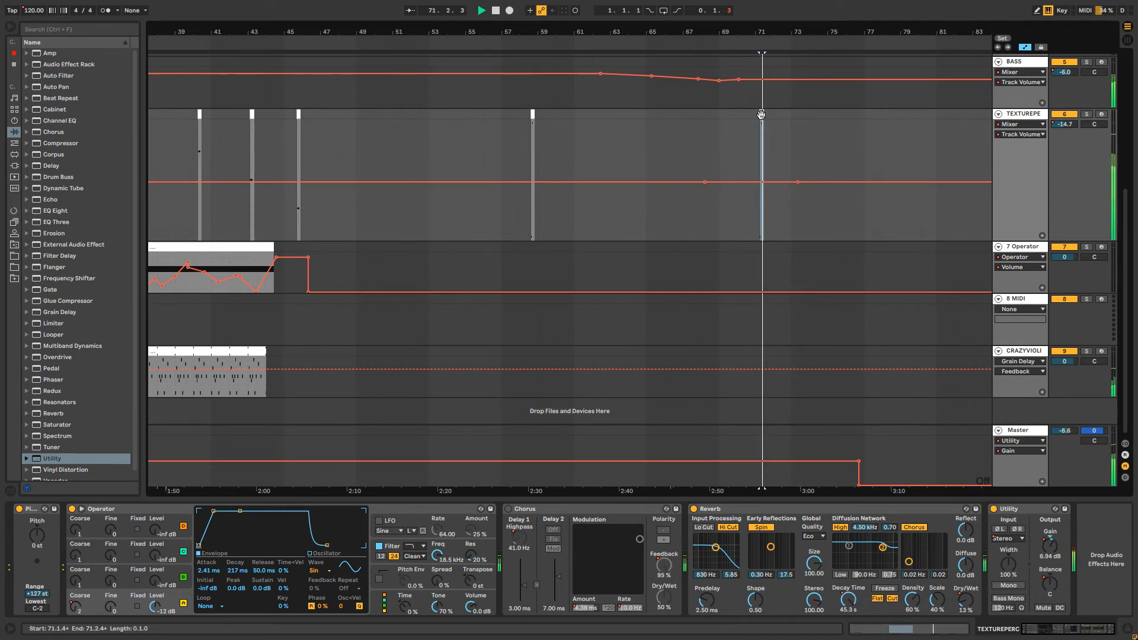
pyautogui.doubleClick(762, 114)
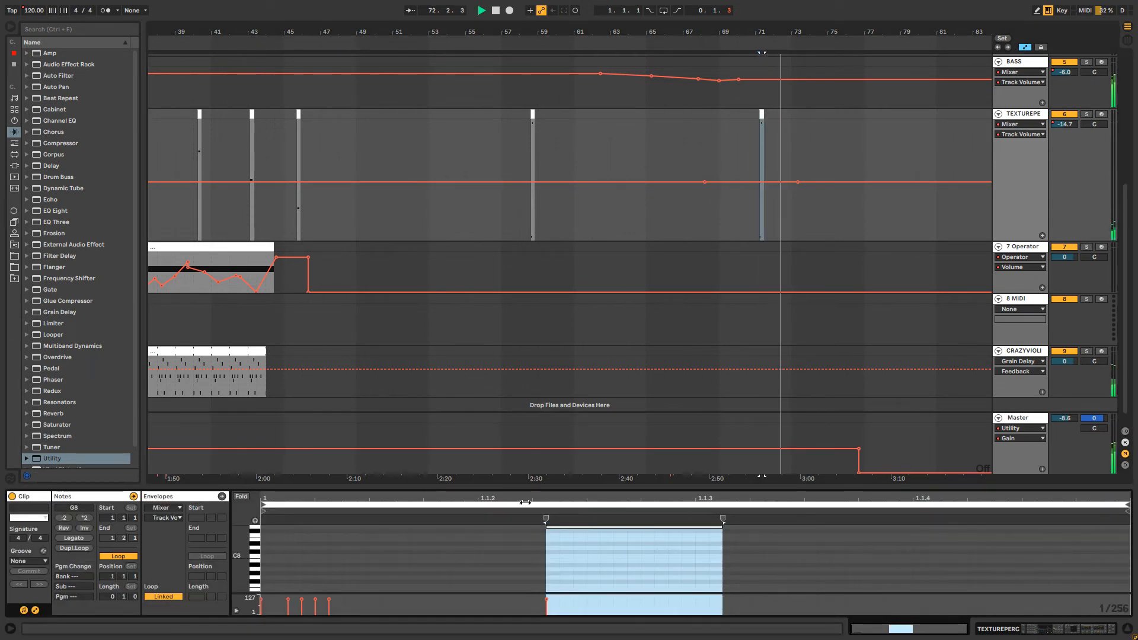
pyautogui.moveTo(522, 496); pyautogui.dragTo(564, 351)
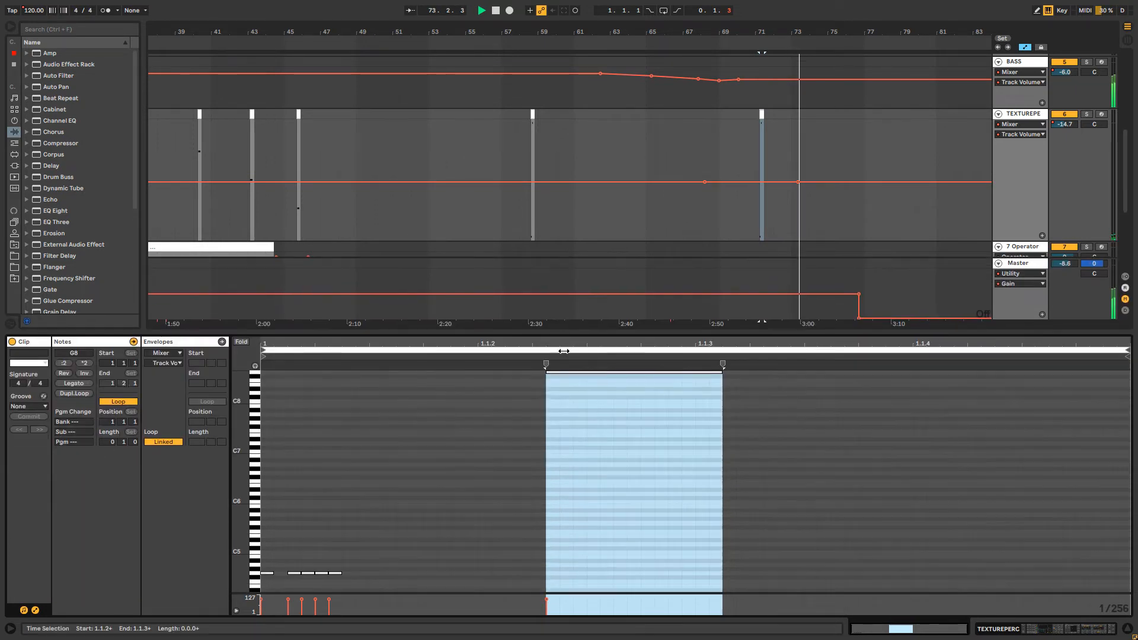
pyautogui.scroll(2, 857, 187)
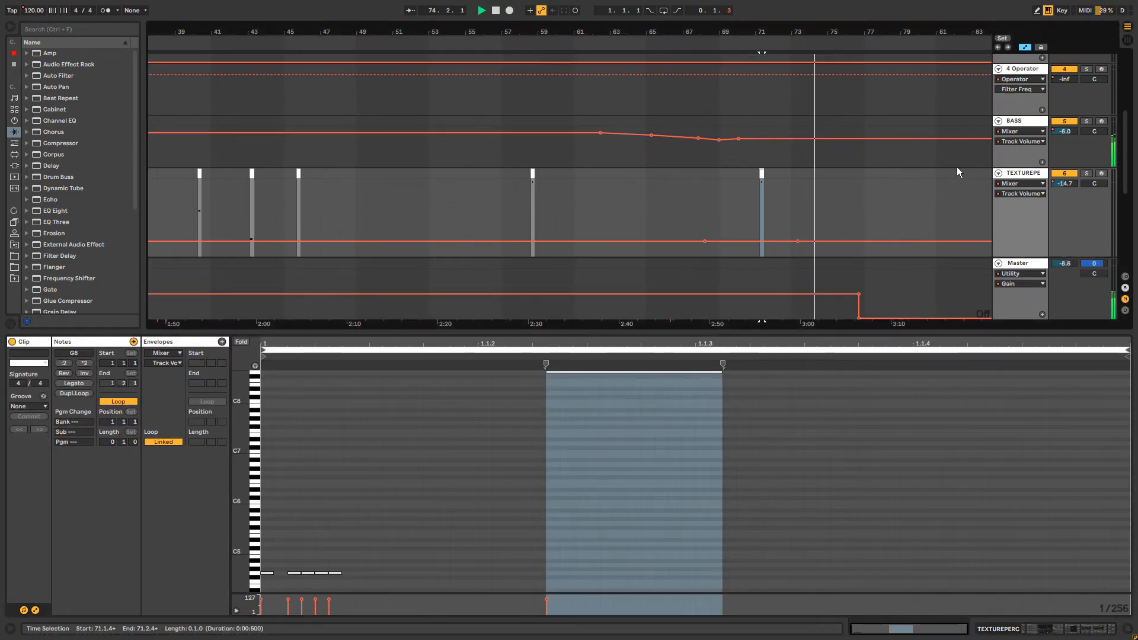
# Automate the BASS Corpus LFO Rate to rise from about bar 64 to bar 67, fall by bar 73 and reach 0.25 near bar 75.
pyautogui.click(1018, 123)
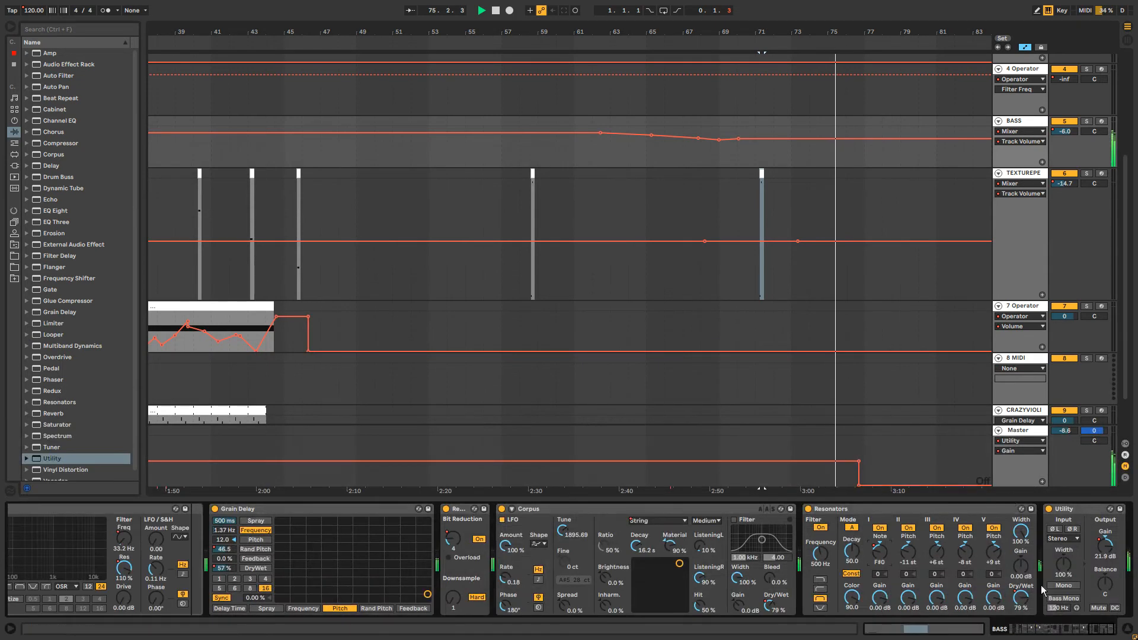
pyautogui.click(508, 574)
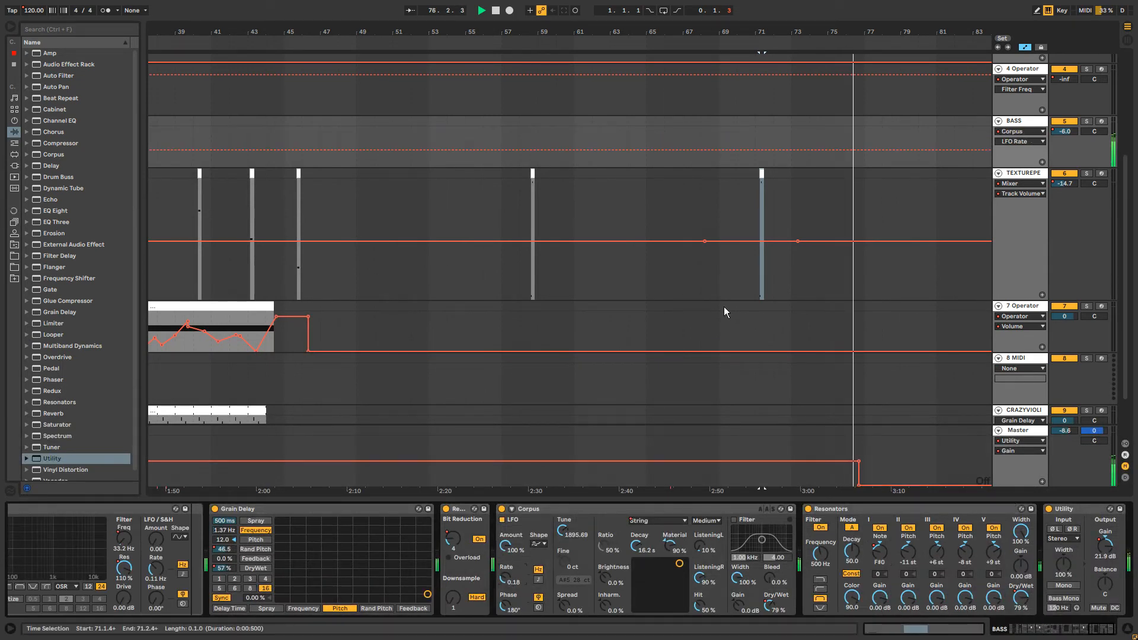
pyautogui.click(792, 149)
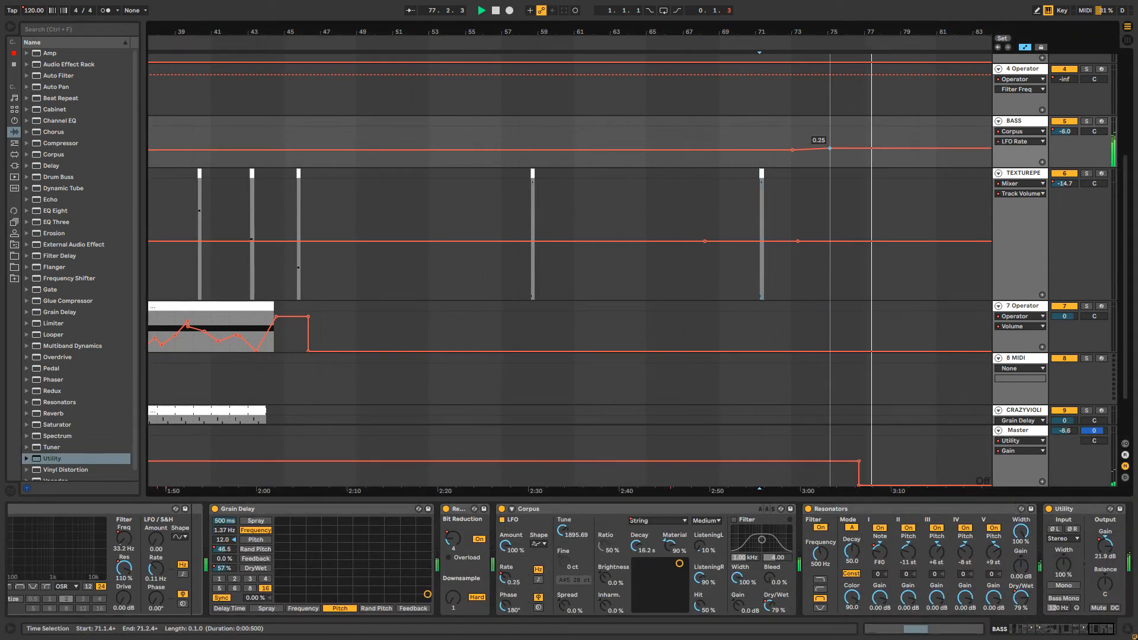
pyautogui.click(640, 150)
pyautogui.moveTo(689, 149); pyautogui.dragTo(691, 143)
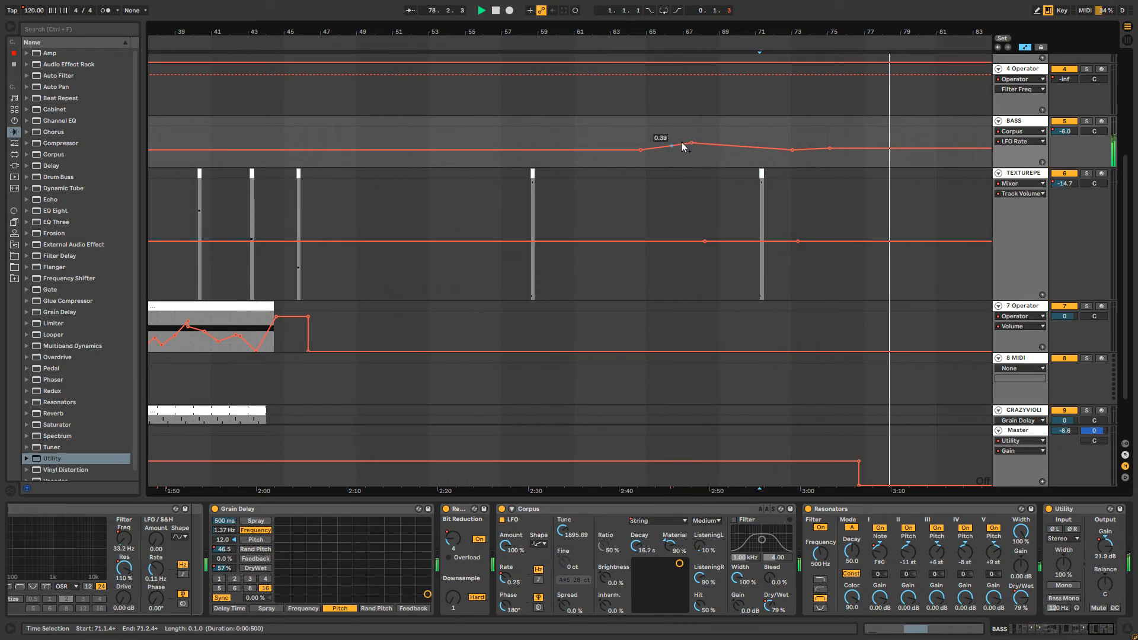
# Copy the bar 71 TEXTUREPERC clip to about bar 62 and open the copy's notes.
pyautogui.click(536, 173)
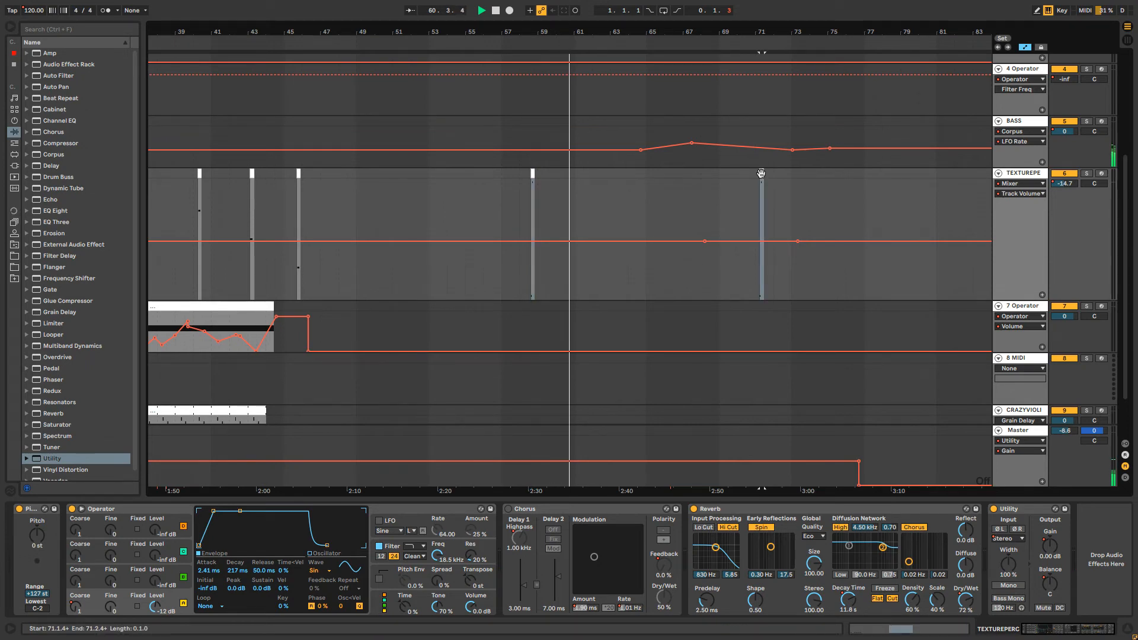
pyautogui.click(604, 175)
pyautogui.doubleClick(603, 174)
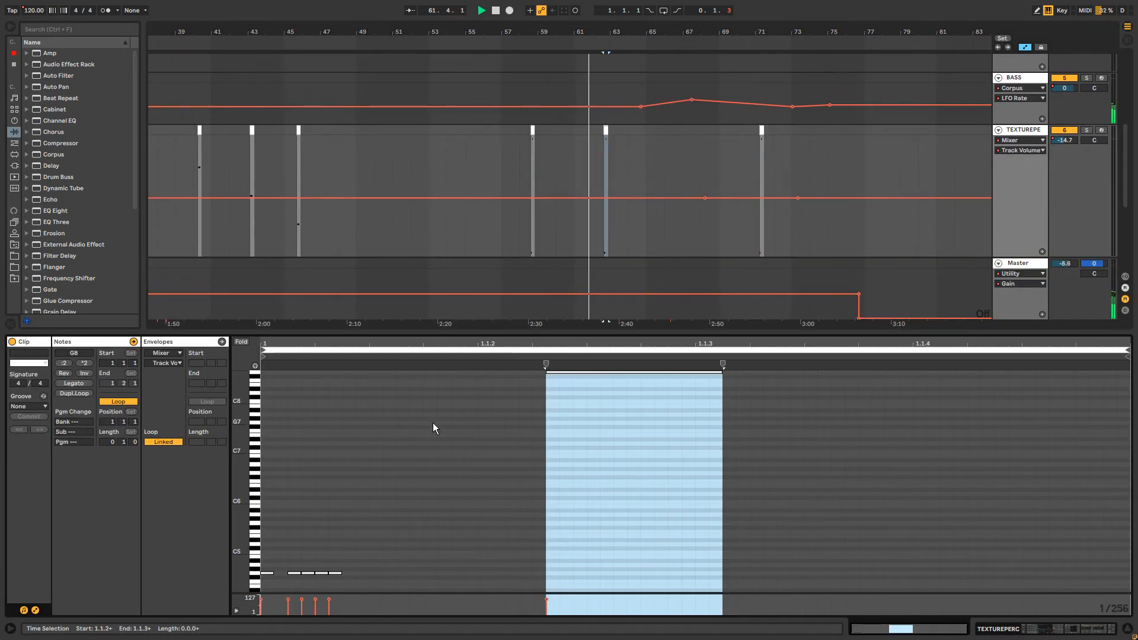
# Space out the early repeated G4 notes in the bar 62 TEXTUREPERC clip with wider gaps.
pyautogui.moveTo(335, 570); pyautogui.dragTo(423, 571)
pyautogui.moveTo(332, 551); pyautogui.dragTo(377, 590)
pyautogui.press('Right')
pyautogui.press('Right')
pyautogui.press('Right')
pyautogui.press('Right')
pyautogui.moveTo(361, 550); pyautogui.dragTo(420, 600)
pyautogui.press('Right')
pyautogui.press('Right')
pyautogui.press('Right')
pyautogui.press('Right')
pyautogui.press('Right')
pyautogui.press('Right')
# Spread the remaining G4 notes out to just past 1.1.3 and delete the long G8 note.
pyautogui.moveTo(473, 555); pyautogui.dragTo(546, 589)
pyautogui.press('Right')
pyautogui.press('Right')
pyautogui.press('Right')
pyautogui.press('Right')
pyautogui.press('Right')
pyautogui.press('Right')
pyautogui.press('Right')
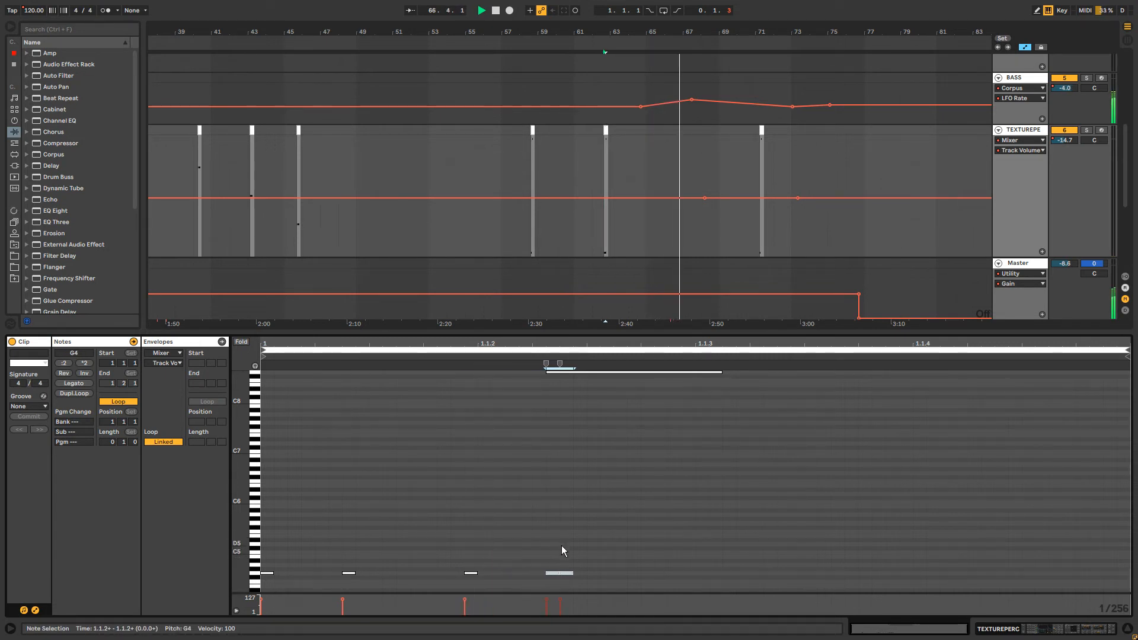
pyautogui.click(600, 570)
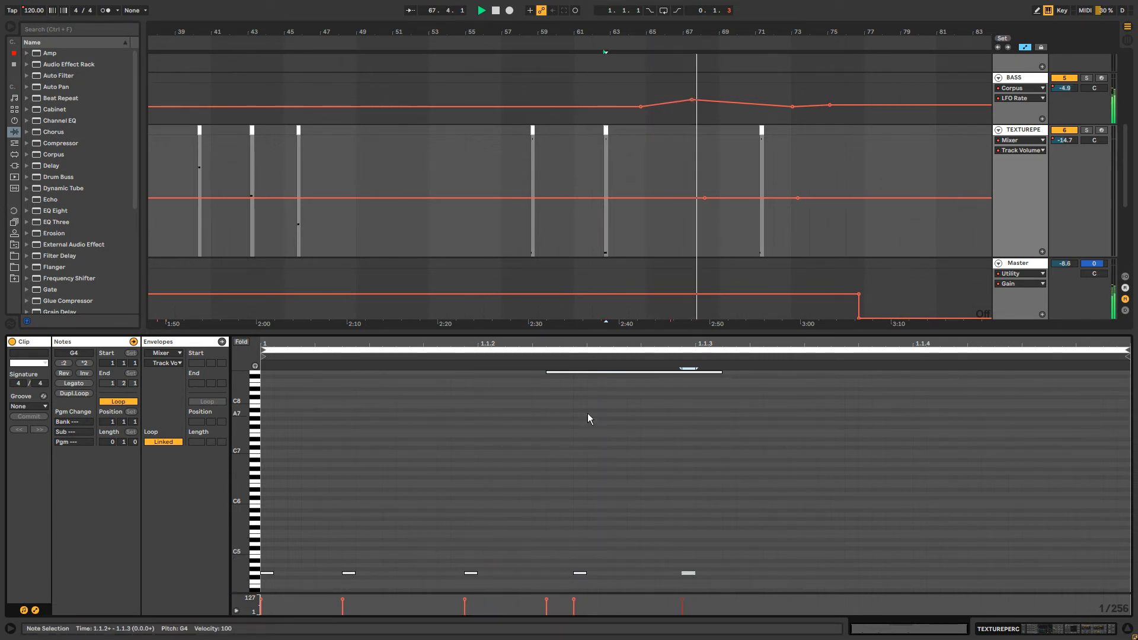
pyautogui.press('Right')
pyautogui.press('Right')
pyautogui.moveTo(588, 414); pyautogui.dragTo(653, 360)
pyautogui.press('Delete')
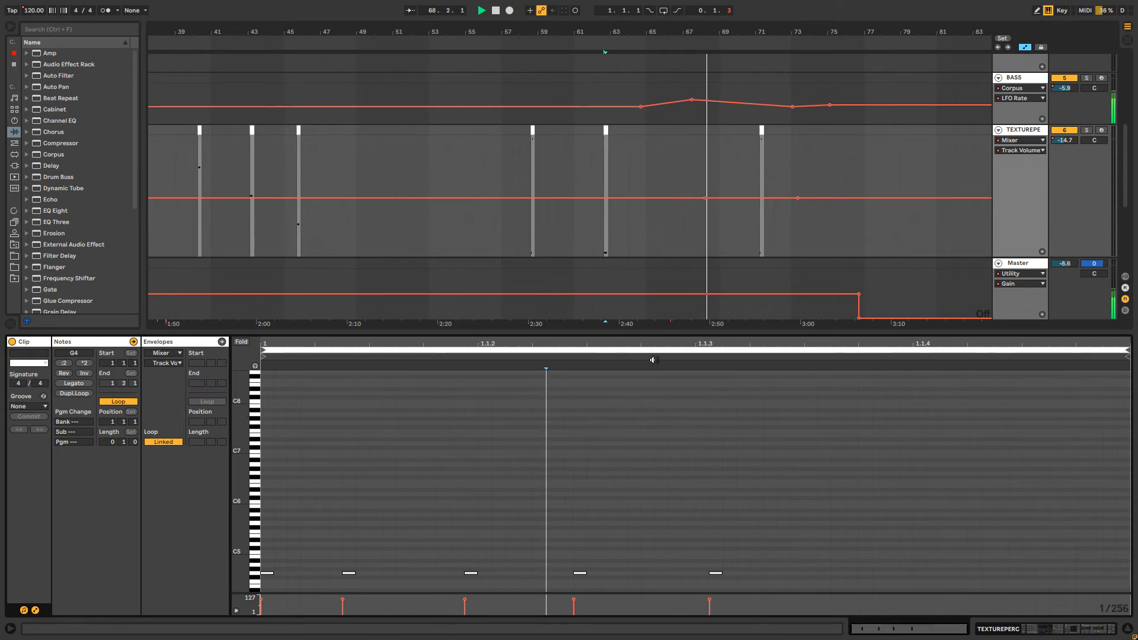
# Automate Operator's Filter Type on the TEXTUREPERC track so it switches away from Lowpass around the clip at bar 62.
pyautogui.click(604, 132)
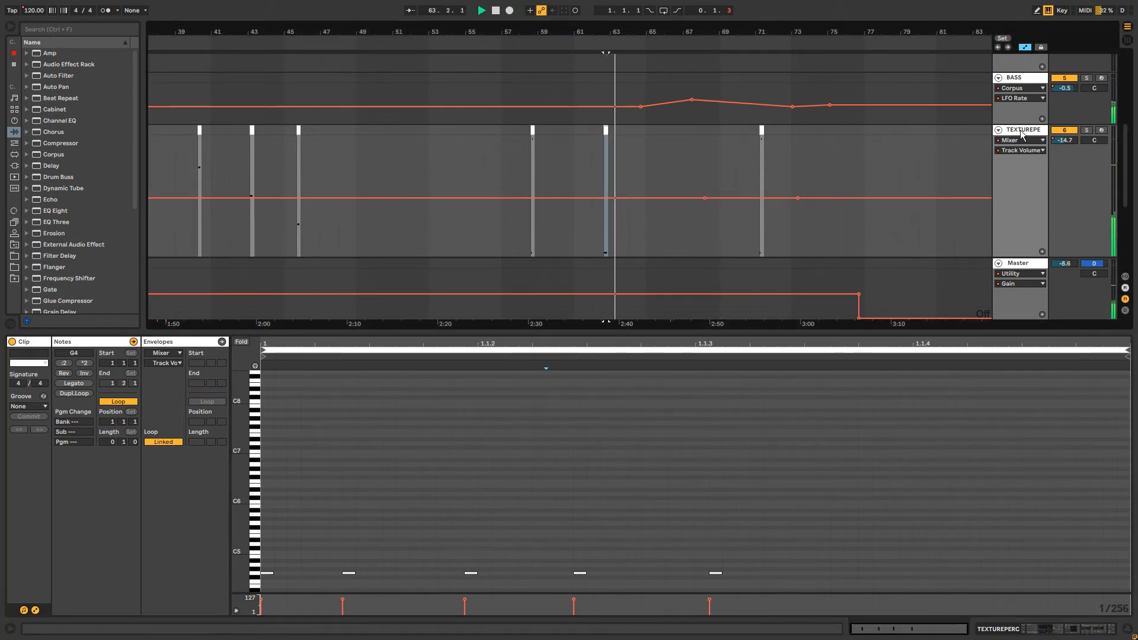
pyautogui.doubleClick(1022, 134)
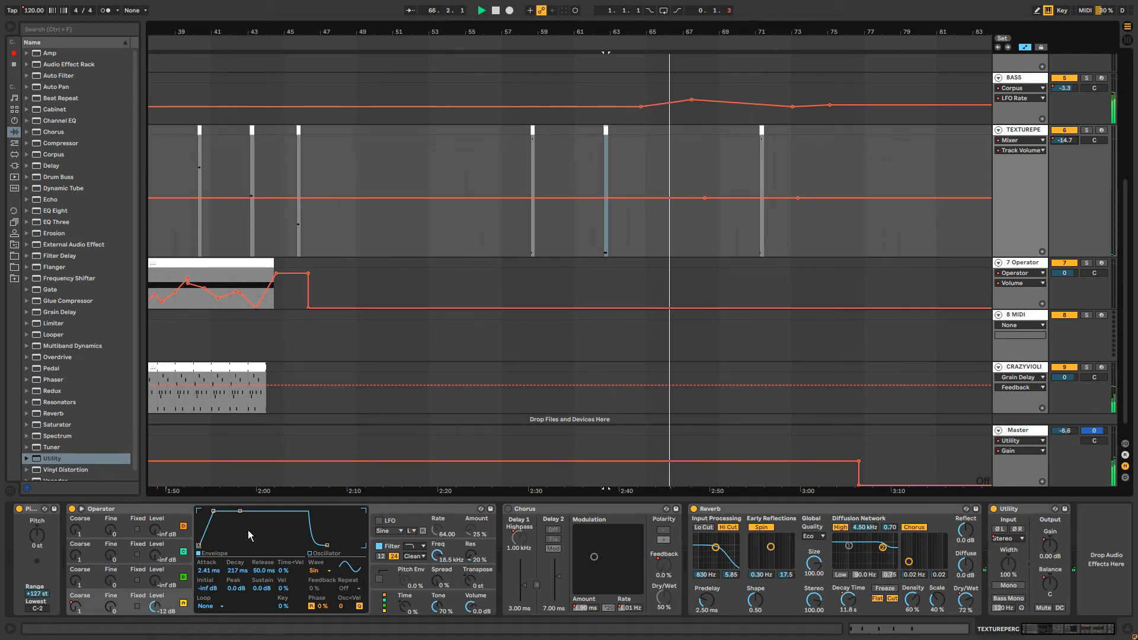
pyautogui.rightClick(415, 546)
pyautogui.click(442, 553)
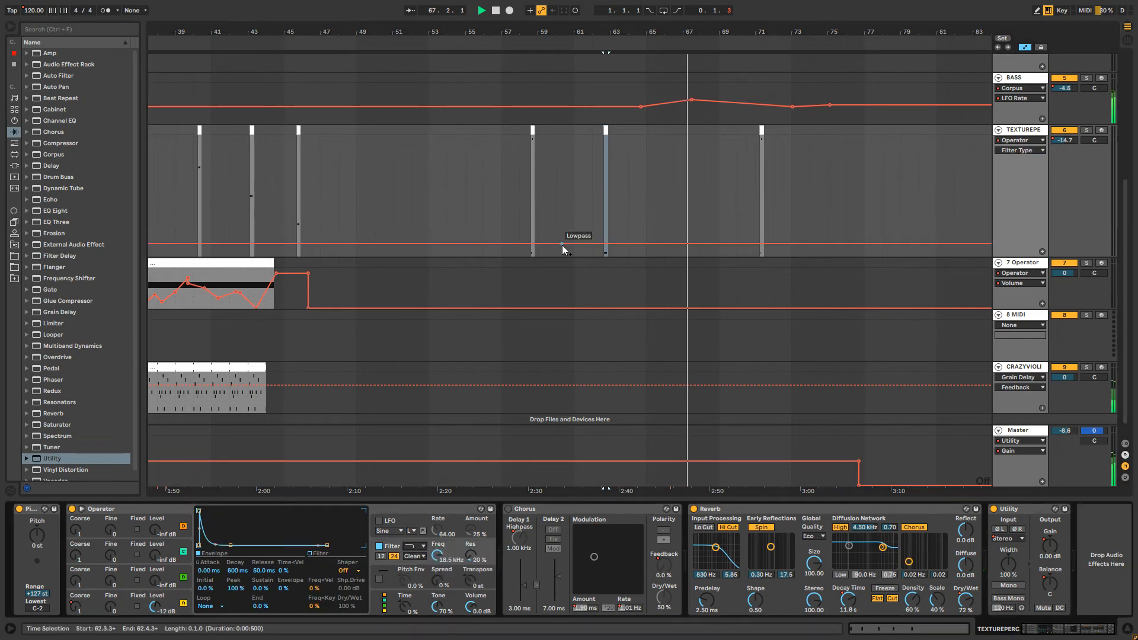
pyautogui.moveTo(606, 244); pyautogui.dragTo(605, 220)
pyautogui.moveTo(603, 221); pyautogui.dragTo(616, 219)
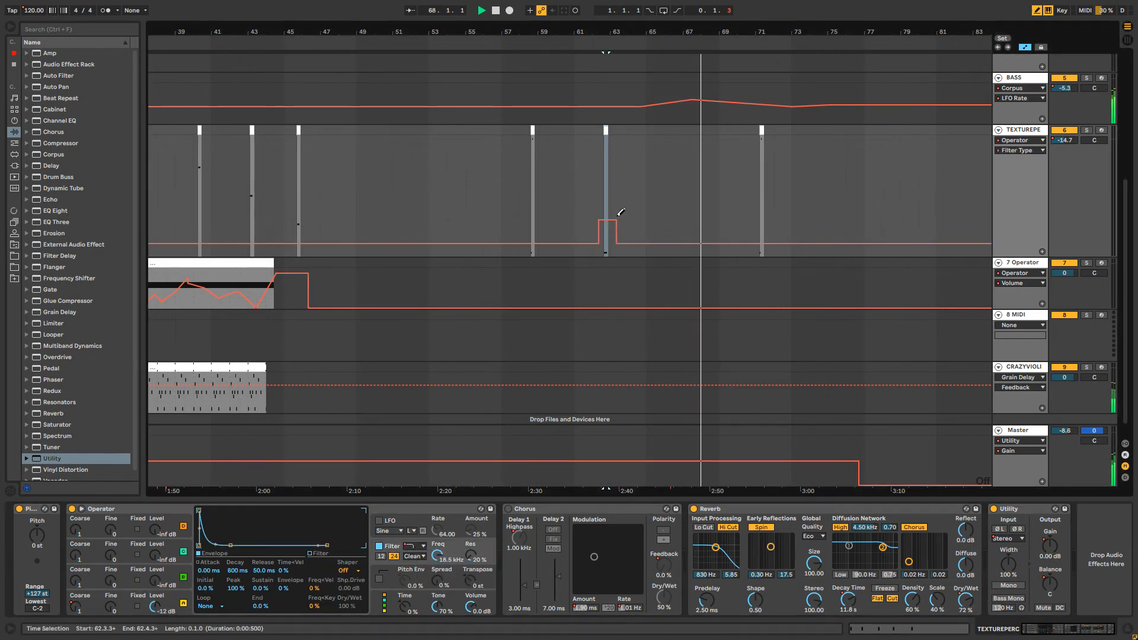
pyautogui.click(604, 138)
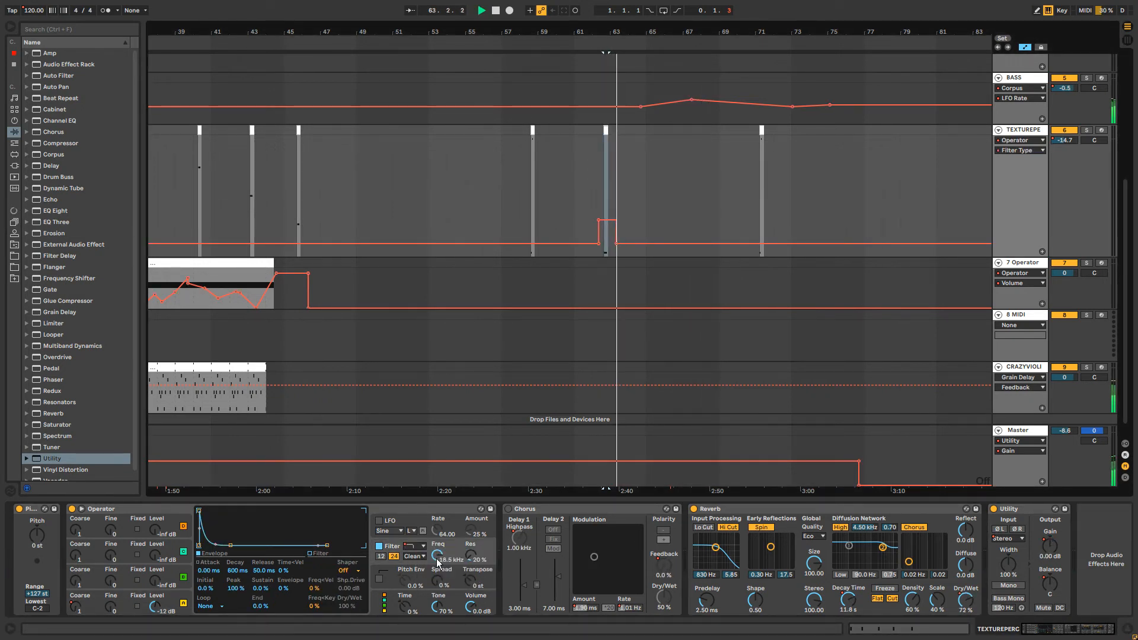
# Draw an Operator Filter Freq sweep rising to 18.5 kHz by the end of the bar 62 clip, dropping after it, and audition it.
pyautogui.click(437, 560)
pyautogui.moveTo(598, 234)
pyautogui.mouseDown()
pyautogui.moveTo(610, 247)
pyautogui.moveTo(606, 137)
pyautogui.mouseUp()
pyautogui.press('space')
pyautogui.press('space')
pyautogui.press('space')
pyautogui.press('space')
pyautogui.press('space')
pyautogui.press('space')
pyautogui.moveTo(623, 35); pyautogui.dragTo(478, 137)
pyautogui.click(532, 148)
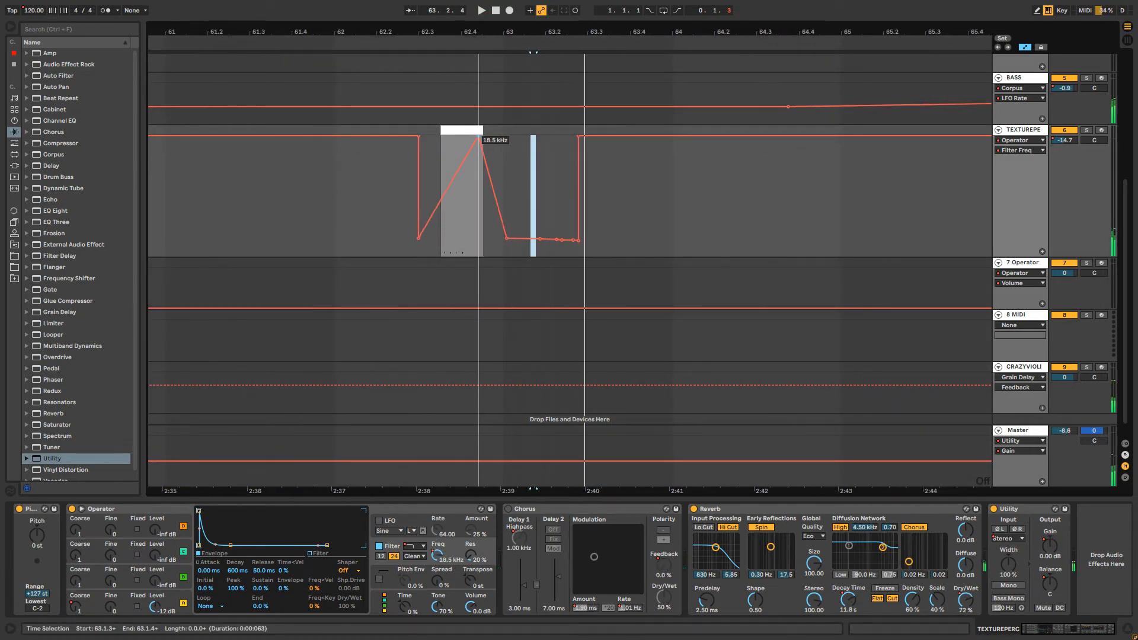
pyautogui.click(452, 129)
pyautogui.press('space')
pyautogui.press('space')
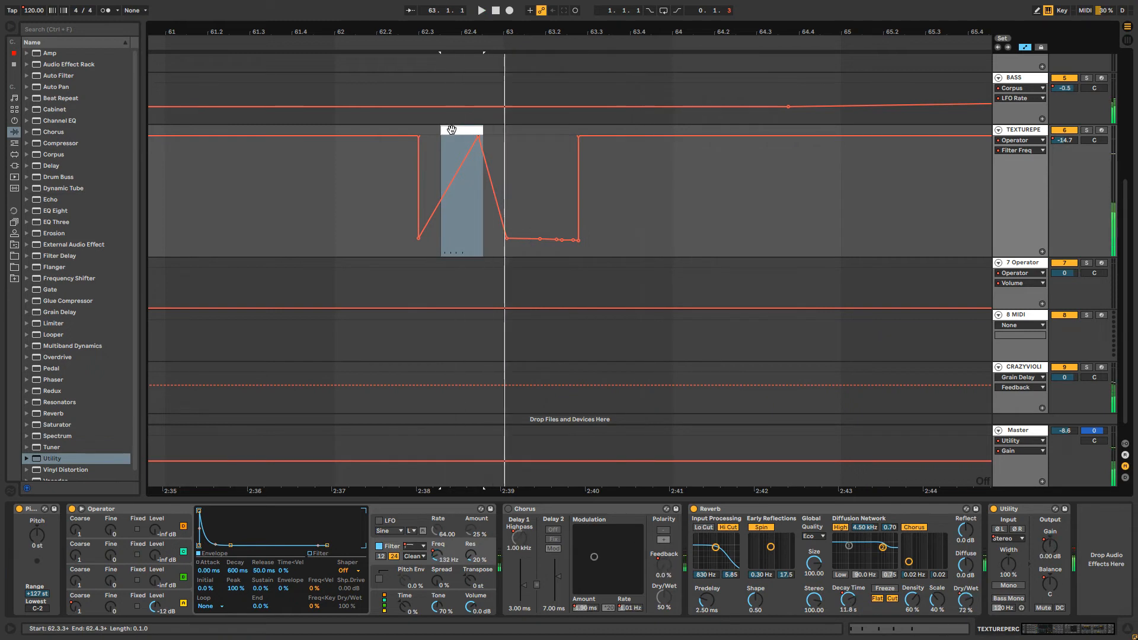
pyautogui.press('space')
pyautogui.press('space')
pyautogui.press('space')
# Raise Operator's Filter Res automation across the bar 62 clip, falling slightly to 98%, and play the result.
pyautogui.click(471, 554)
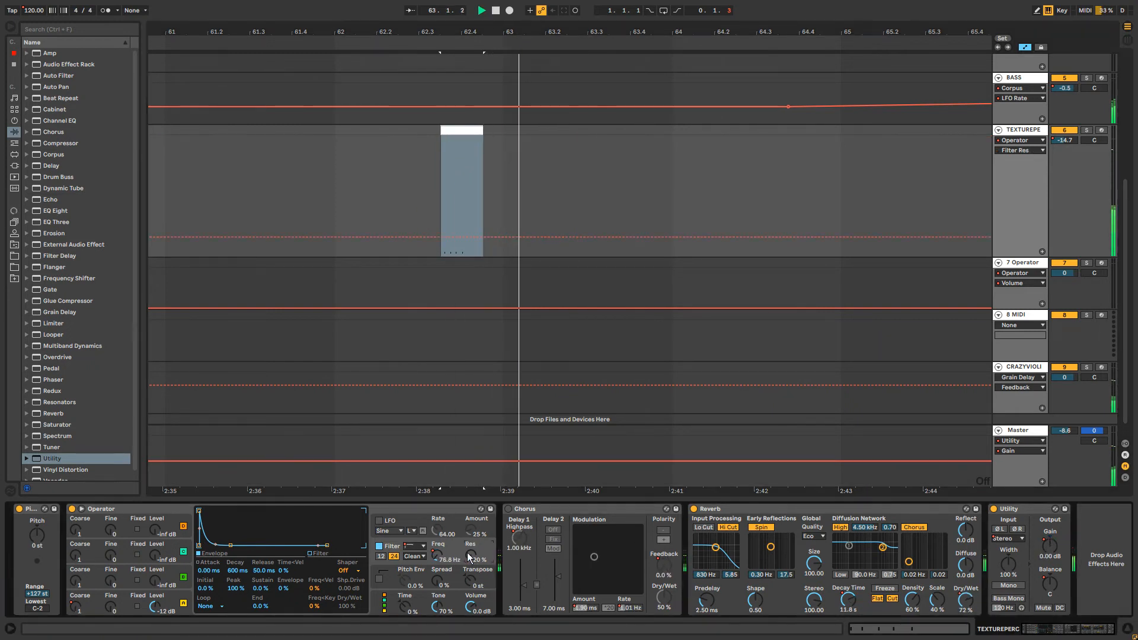
pyautogui.press('b')
pyautogui.moveTo(439, 157); pyautogui.dragTo(499, 162)
pyautogui.press('space')
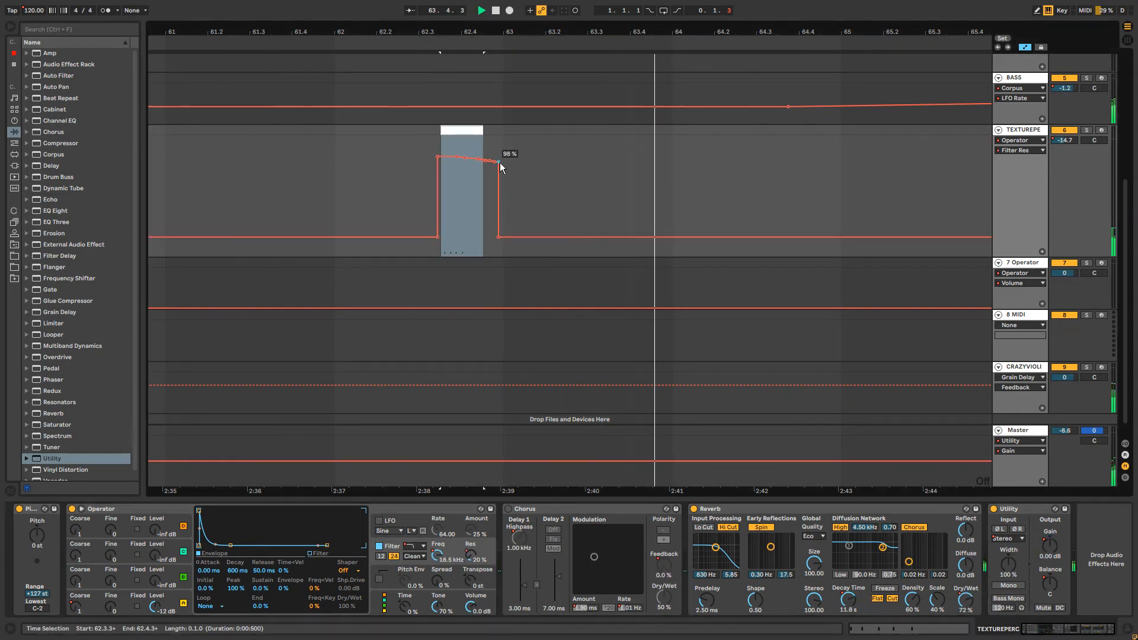
pyautogui.press('space')
pyautogui.press('b')
pyautogui.press('space')
pyautogui.press('space')
pyautogui.press('space')
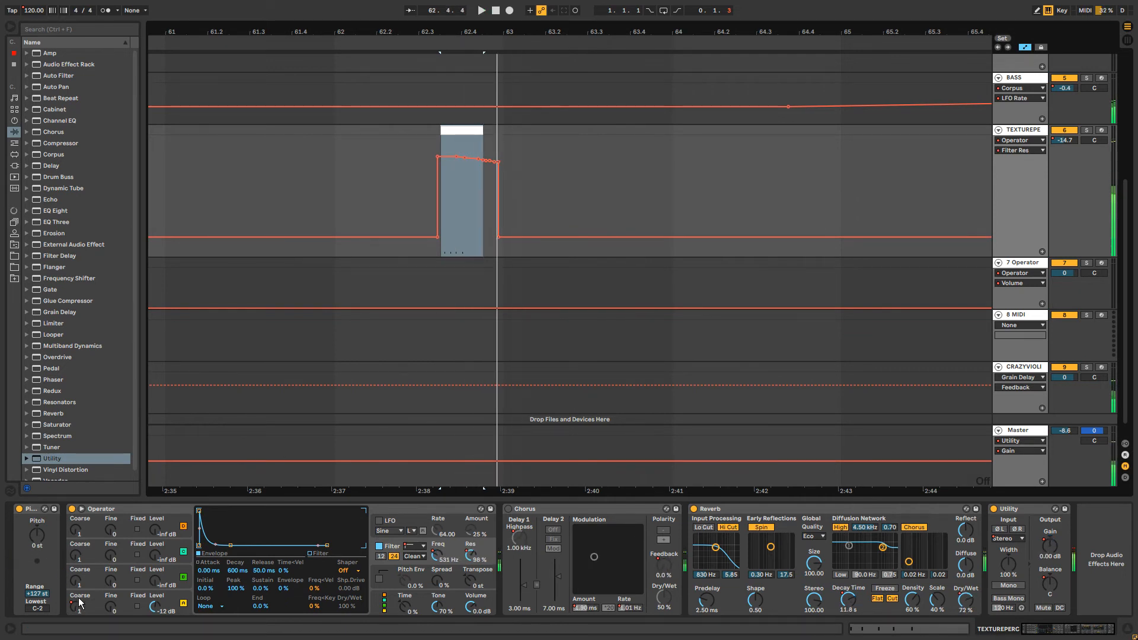
# Draw raised, stepped automation for oscillator A's Coarse tuning over the bar 62 clip and play it back.
pyautogui.rightClick(76, 605)
pyautogui.press('b')
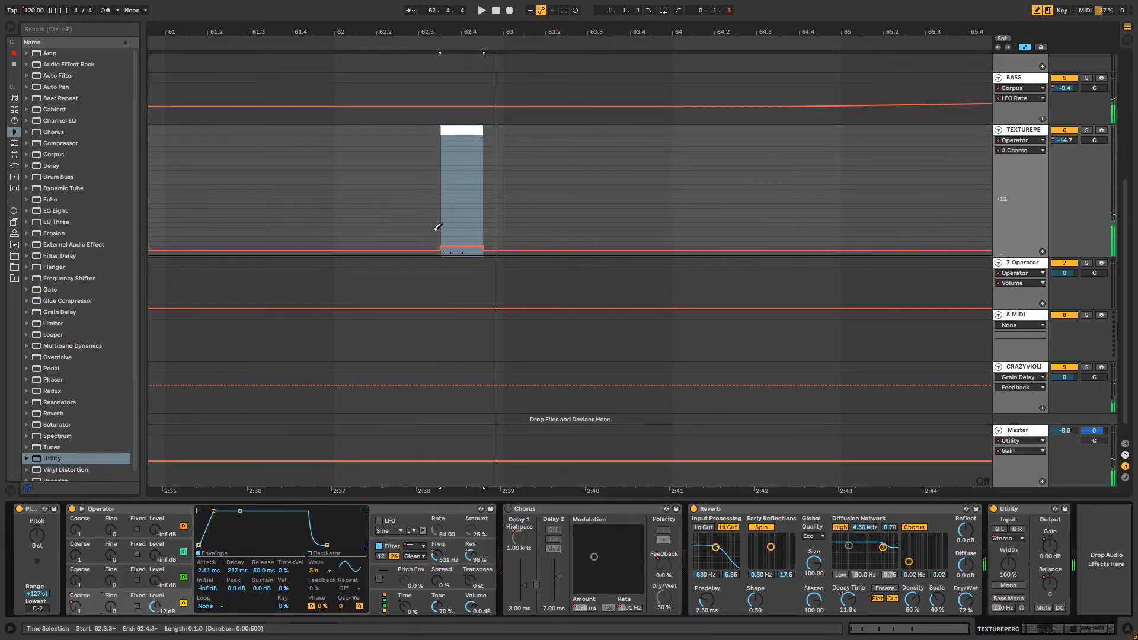
pyautogui.moveTo(434, 231); pyautogui.dragTo(474, 238)
pyautogui.press('space')
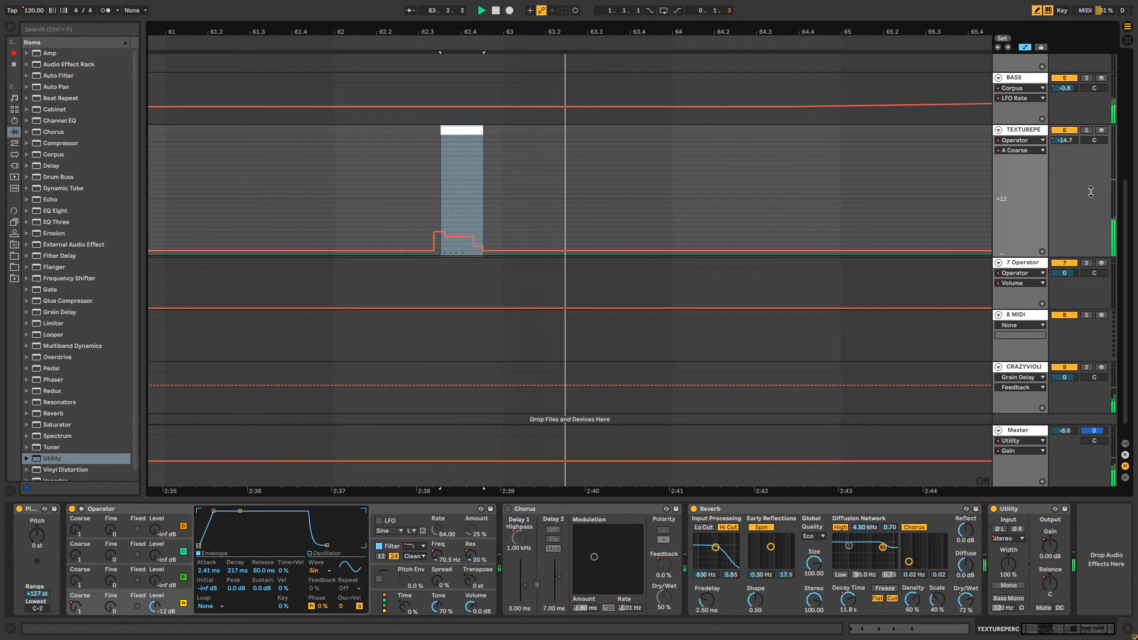
# Automate the TEXTUREPERC track volume to fade in across the bar 62 clip up to -14.7 dB, and audition it.
pyautogui.click(1064, 141)
pyautogui.moveTo(439, 241); pyautogui.dragTo(464, 248)
pyautogui.click(461, 192)
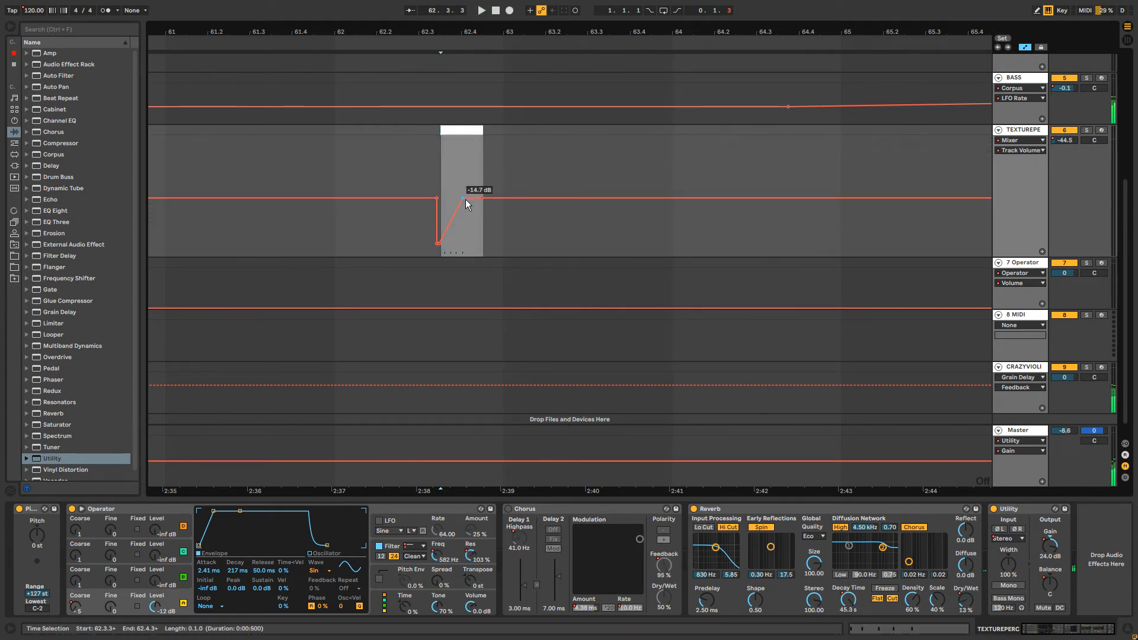
pyautogui.click(465, 199)
pyautogui.click(344, 149)
pyautogui.press('space')
pyautogui.click(439, 158)
pyautogui.press('space')
pyautogui.press('space')
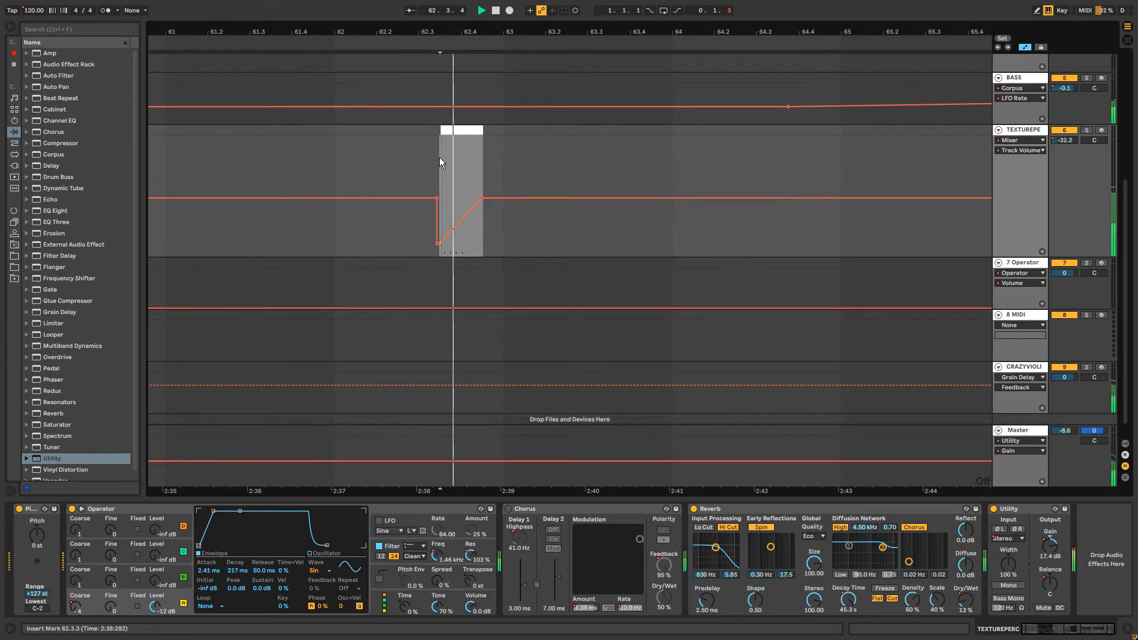
# Reshape the track volume automation into a gradual fade-down leading to the start of the bar 62 clip.
pyautogui.moveTo(483, 30); pyautogui.dragTo(411, 6)
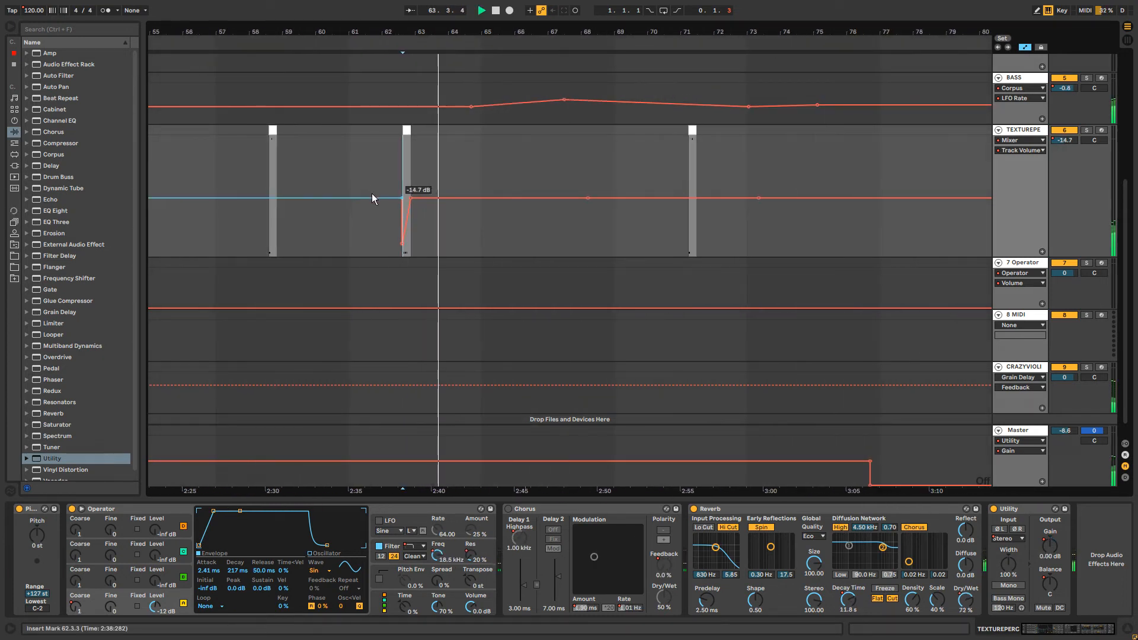
pyautogui.click(387, 198)
pyautogui.click(403, 198)
pyautogui.click(400, 176)
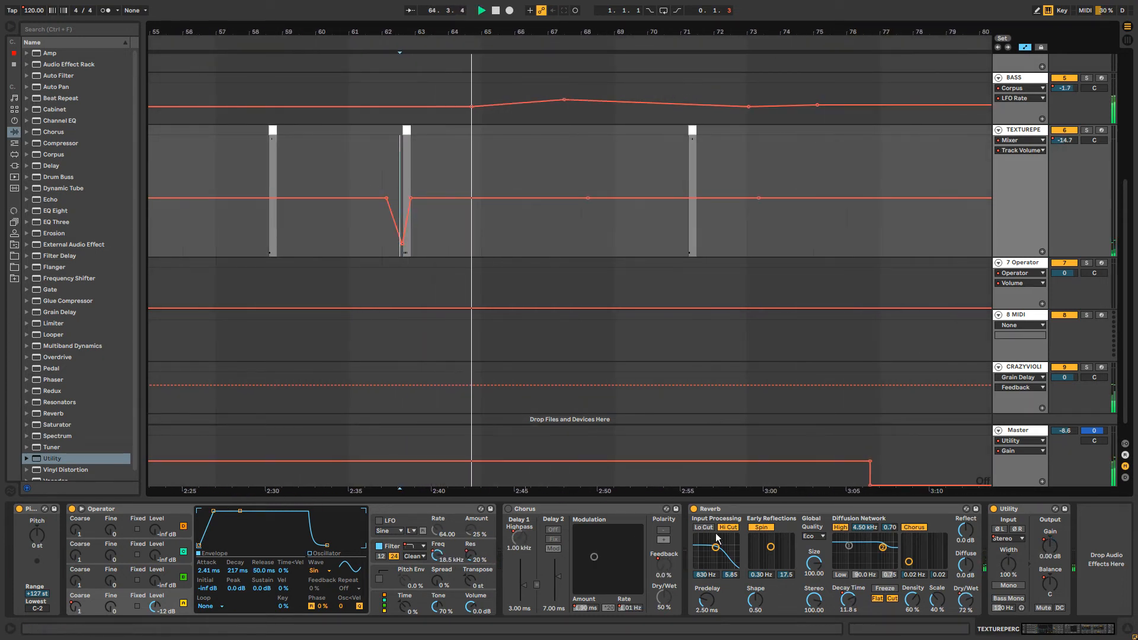
# Draw a lower Reverb DecayTime automation from the bar 62 clip to about bar 65 and play it.
pyautogui.click(850, 601)
pyautogui.press('b')
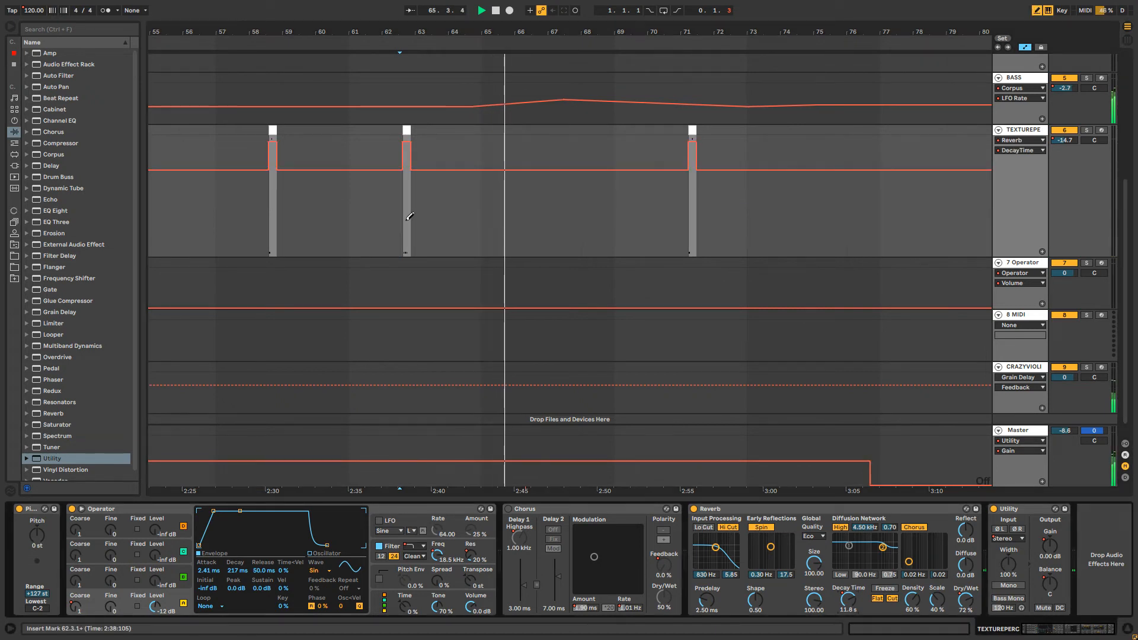
pyautogui.moveTo(399, 219); pyautogui.dragTo(484, 217)
pyautogui.press('space')
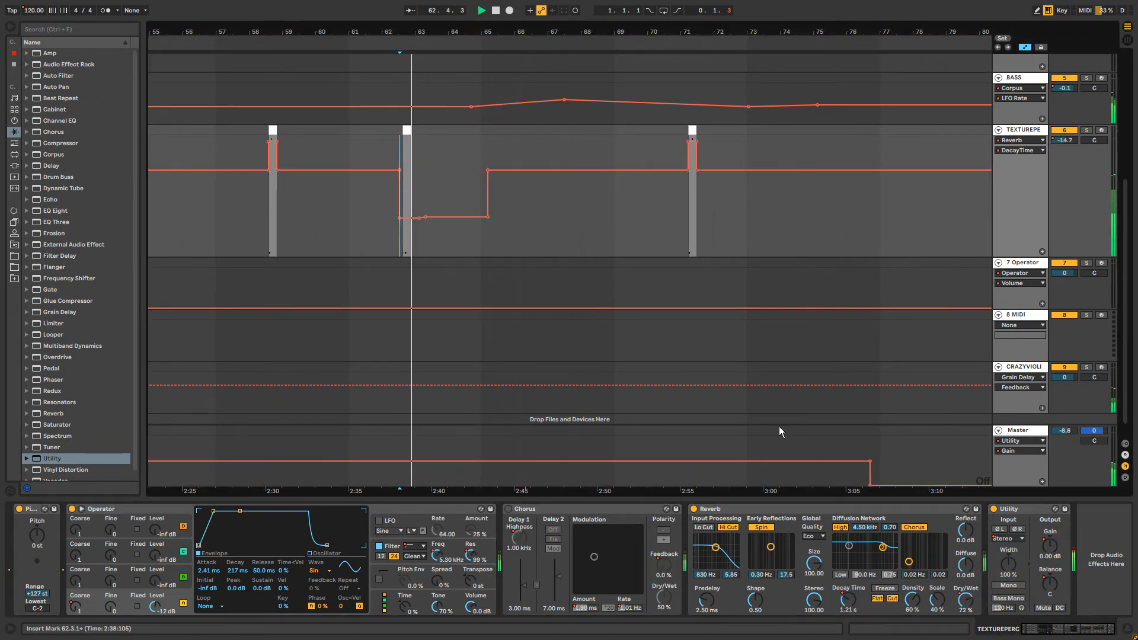
# Automate the Utility Balance toward the left channel over the bar 62 clip and audition it.
pyautogui.click(1043, 595)
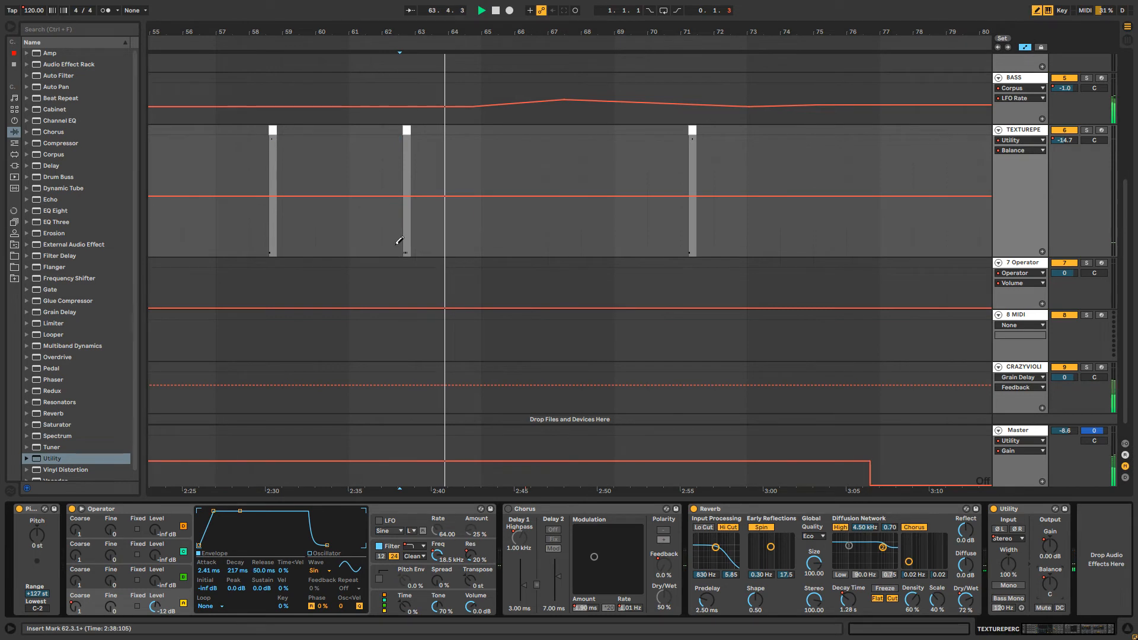
pyautogui.moveTo(401, 243); pyautogui.dragTo(410, 240)
pyautogui.press('b')
pyautogui.press('space')
pyautogui.press('space')
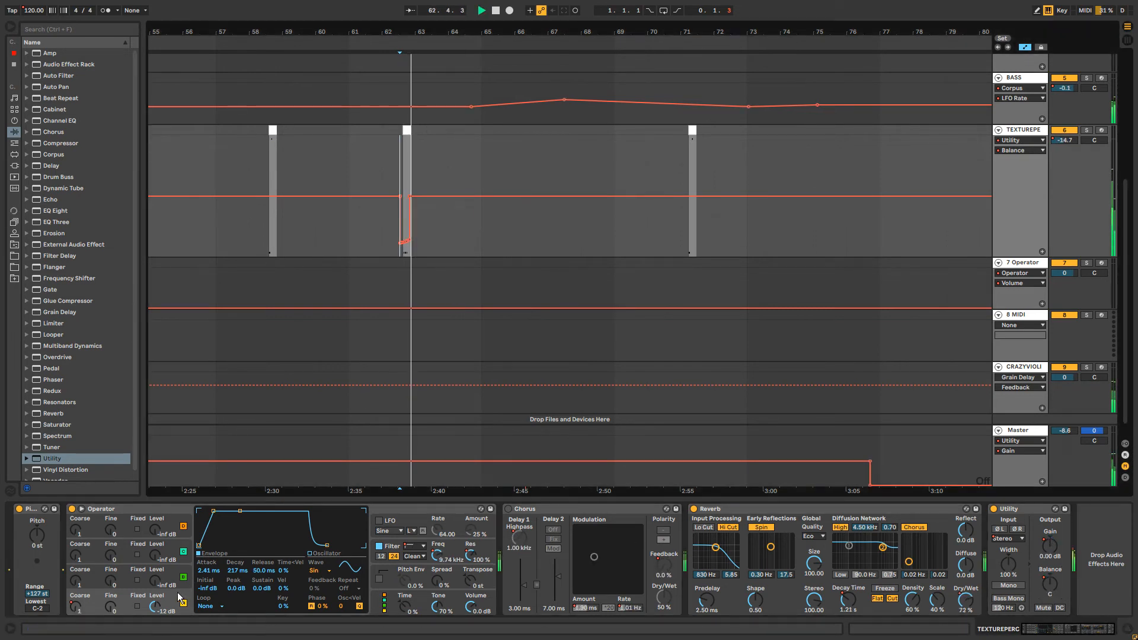
# Lower Operator's oscillator A envelope attack automation to its minimum around the bar 62 clip and play it back.
pyautogui.click(209, 571)
pyautogui.press('b')
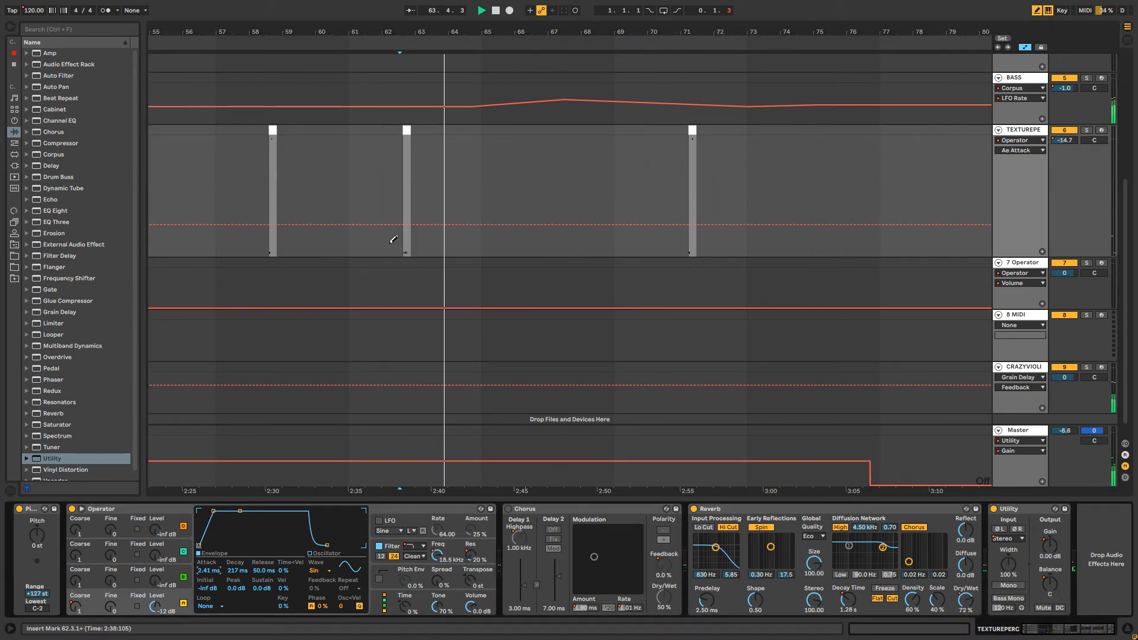
pyautogui.moveTo(396, 255); pyautogui.dragTo(432, 256)
pyautogui.press('b')
pyautogui.press('space')
pyautogui.press('space')
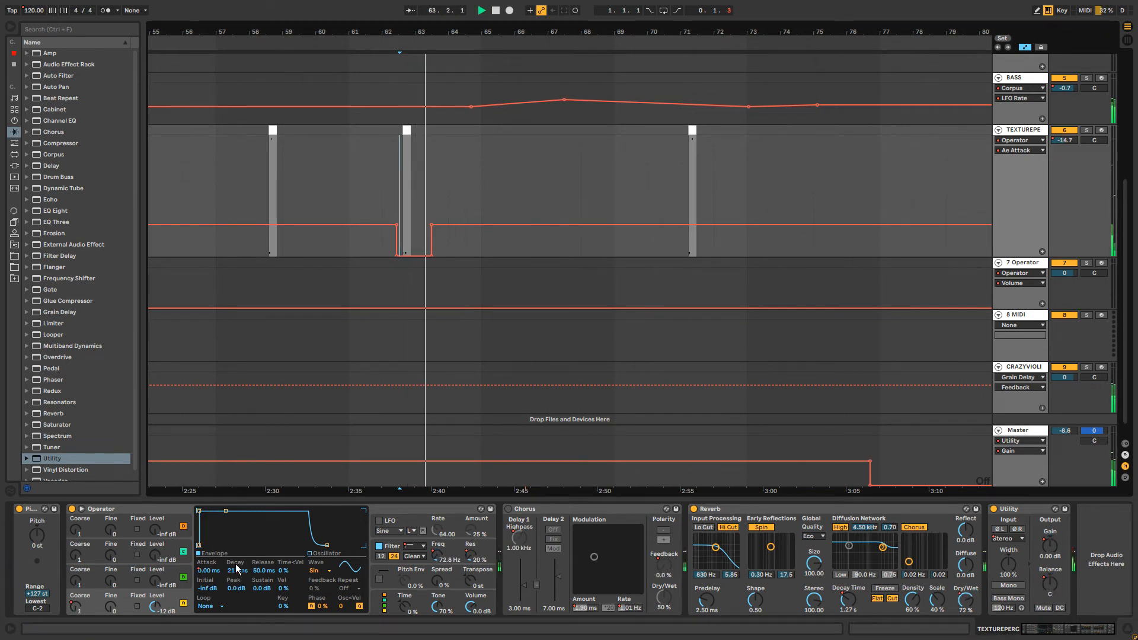
# Draw lowered automation for oscillator A's envelope sustain around the bar 62 clip and audition it.
pyautogui.click(262, 588)
pyautogui.press('b')
pyautogui.moveTo(395, 255)
pyautogui.mouseDown()
pyautogui.moveTo(438, 256)
pyautogui.moveTo(418, 233)
pyautogui.mouseUp()
pyautogui.press('b')
pyautogui.press('space')
pyautogui.press('space')
# Draw shortened automation for oscillator A's envelope decay over and just after the bar 62 clip, and audition it.
pyautogui.click(236, 572)
pyautogui.press('b')
pyautogui.press('b')
pyautogui.press('space')
pyautogui.press('space')
pyautogui.press('b')
pyautogui.press('space')
pyautogui.press('space')
pyautogui.press('b')
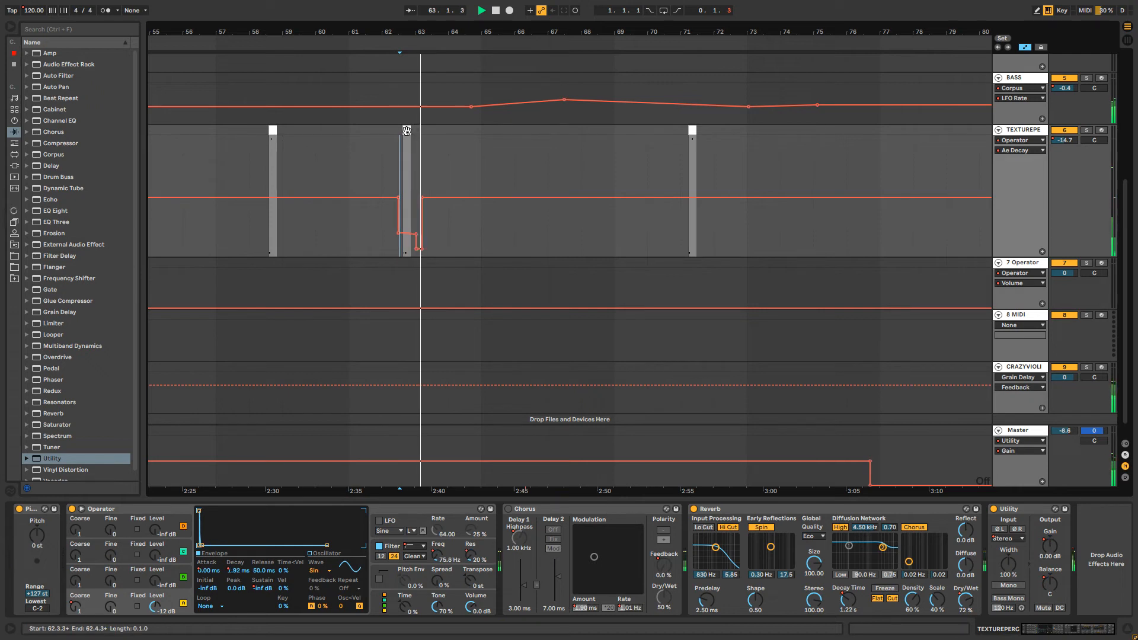
# Copy the bar 62 texture clip with its automation to just before bar 67.
pyautogui.click(491, 141)
pyautogui.click(550, 135)
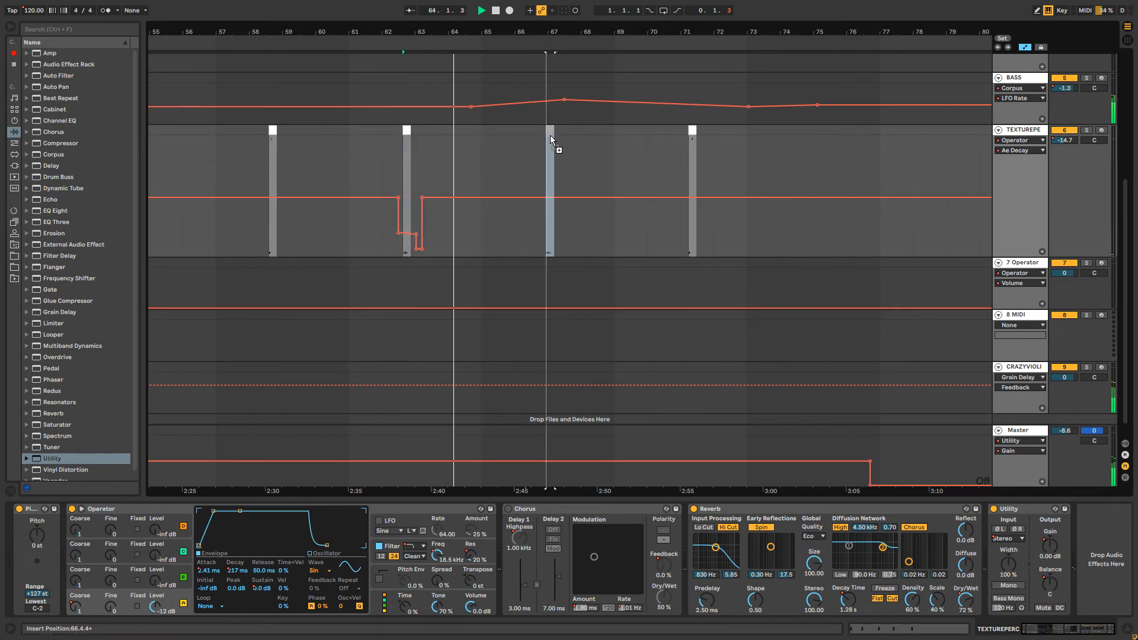
pyautogui.hotkey('ctrl', 'v')
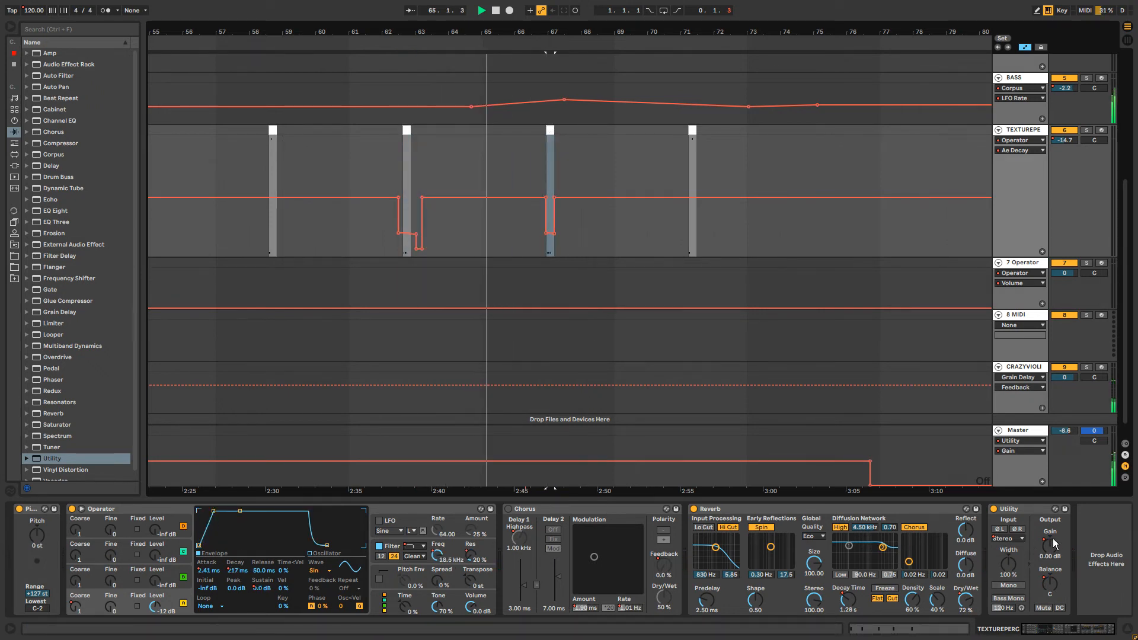
# Redraw the Utility Balance automation at the copied clip near bar 67 so it pans to the right channel.
pyautogui.click(1050, 584)
pyautogui.press('b')
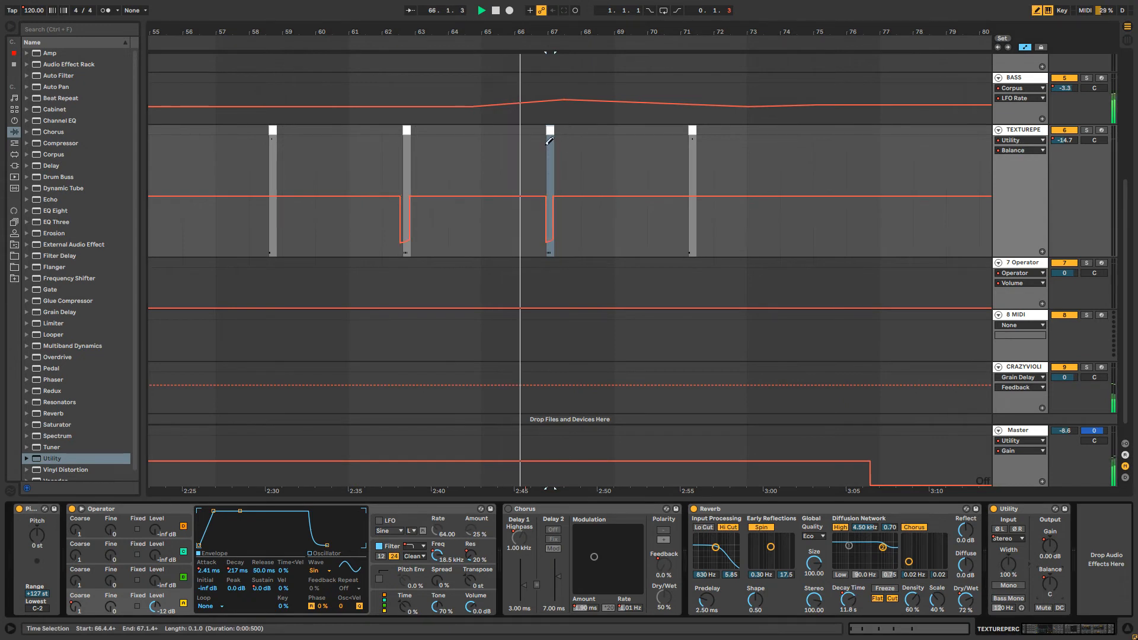
pyautogui.click(555, 144)
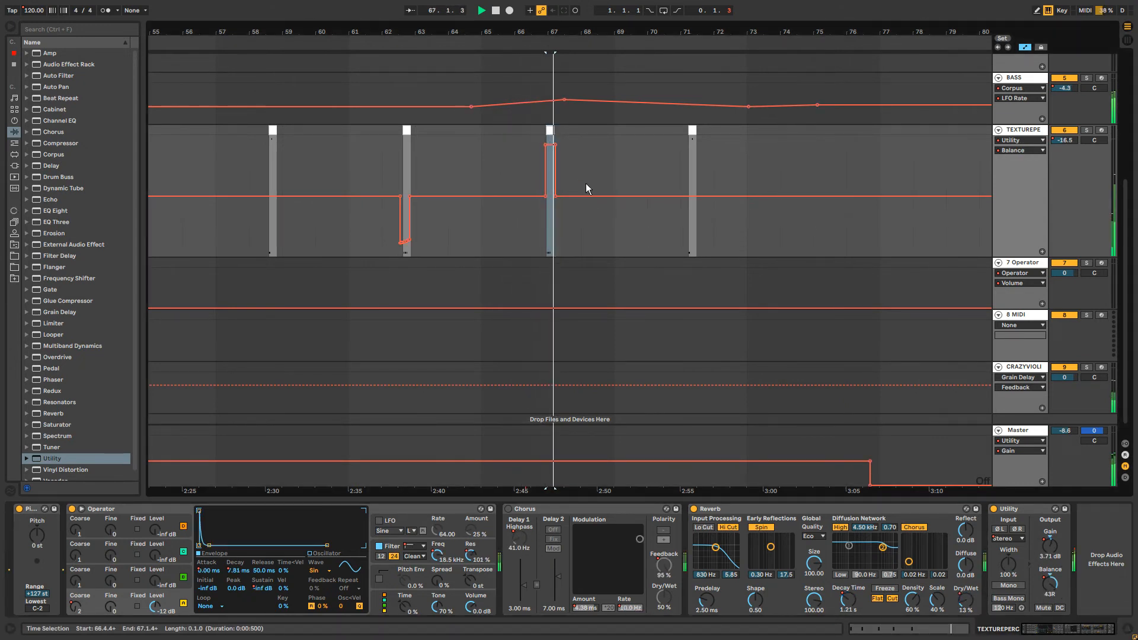
# Redraw the BASS track's Resonators I Note automation near the end of the song, ramping it up from bar 76 to bar 77.
pyautogui.moveTo(595, 28); pyautogui.dragTo(472, 6)
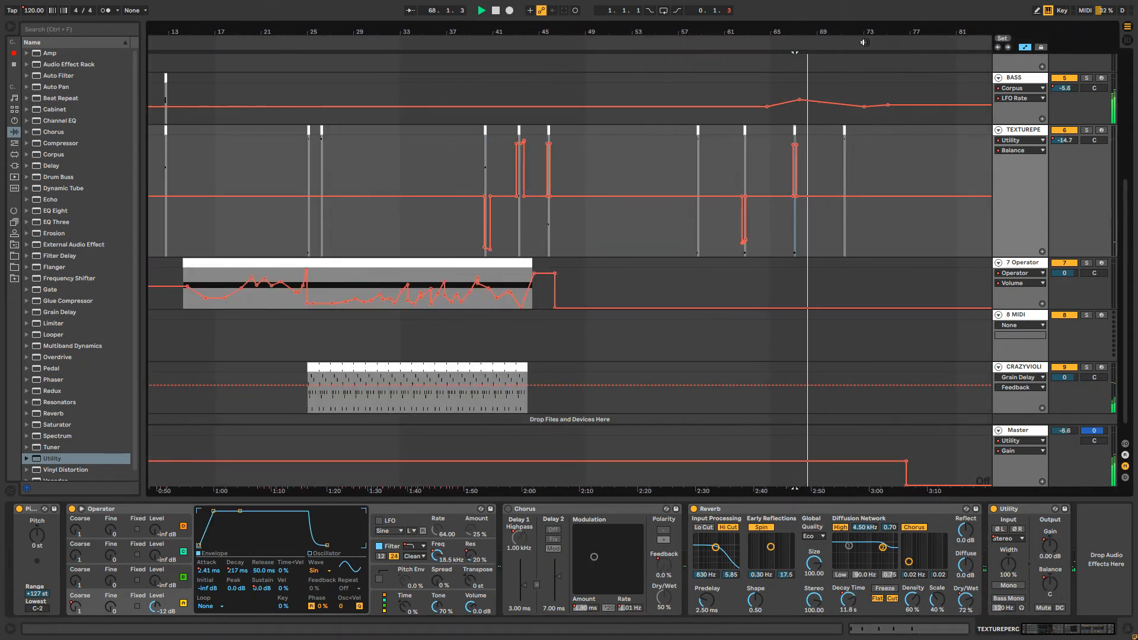
pyautogui.moveTo(864, 33); pyautogui.dragTo(751, 55)
pyautogui.scroll(2, 850, 259)
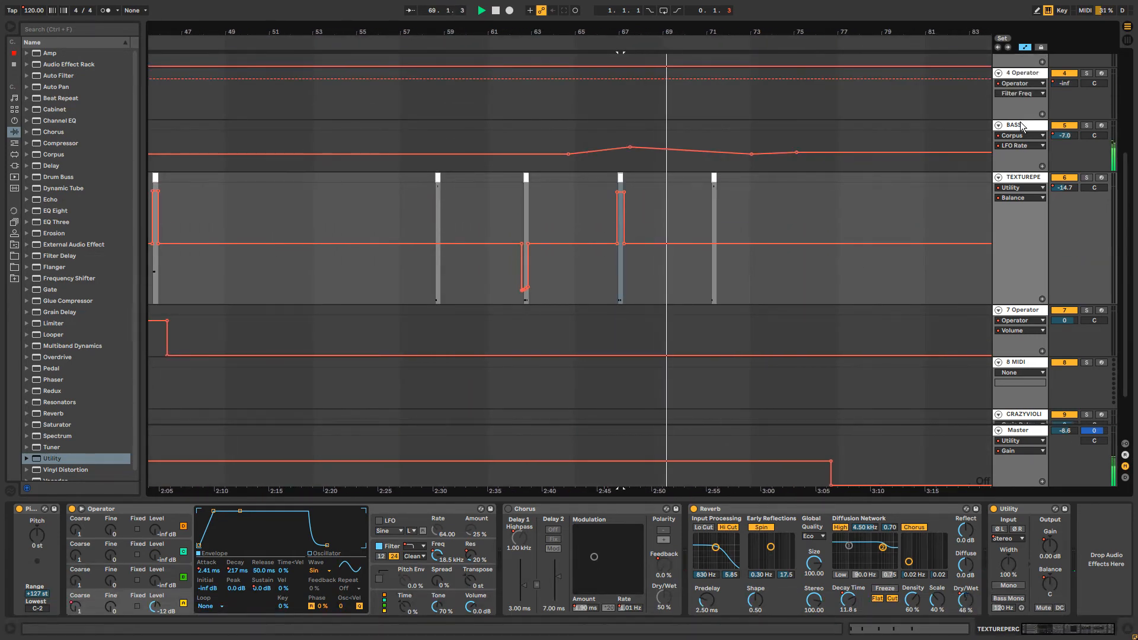
pyautogui.click(1021, 126)
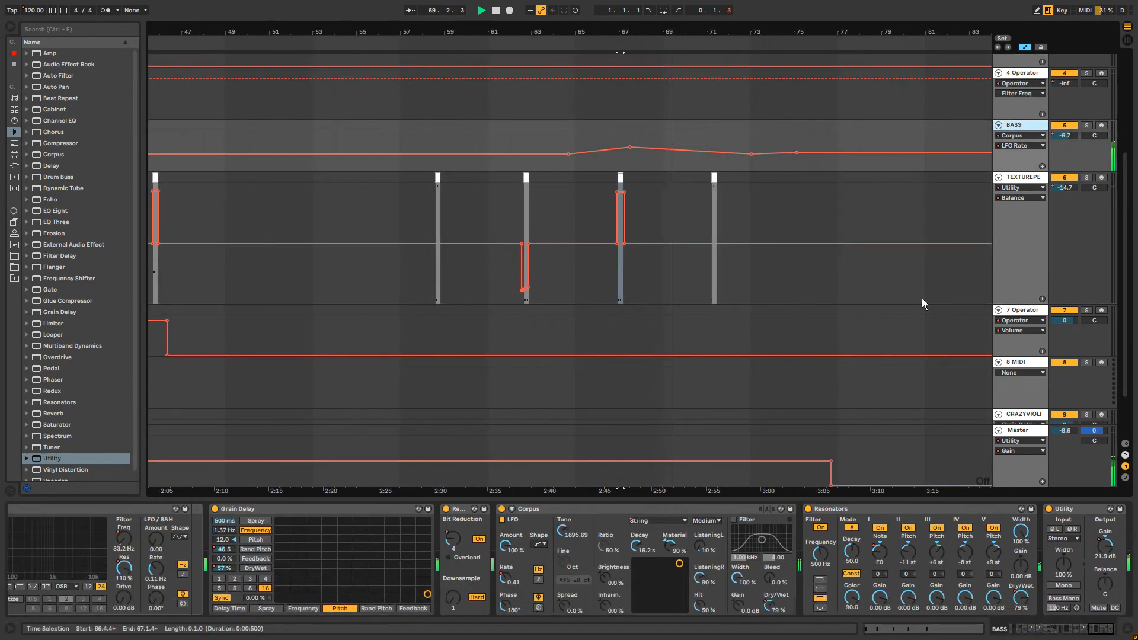
pyautogui.click(880, 557)
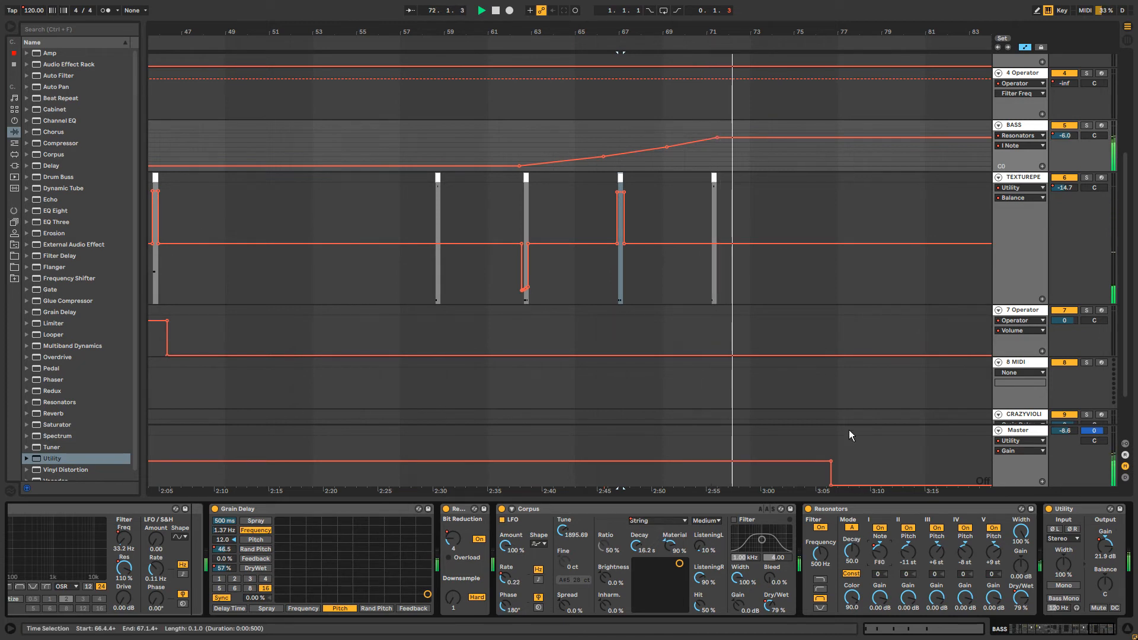
pyautogui.moveTo(758, 138); pyautogui.dragTo(832, 133)
pyautogui.moveTo(865, 31); pyautogui.dragTo(730, 78)
pyautogui.moveTo(652, 133); pyautogui.dragTo(672, 132)
# Add a Reverb between Utility and Limiter on the Master track, with dry/wet at 79% and decay time at 7.15 s.
pyautogui.click(1018, 433)
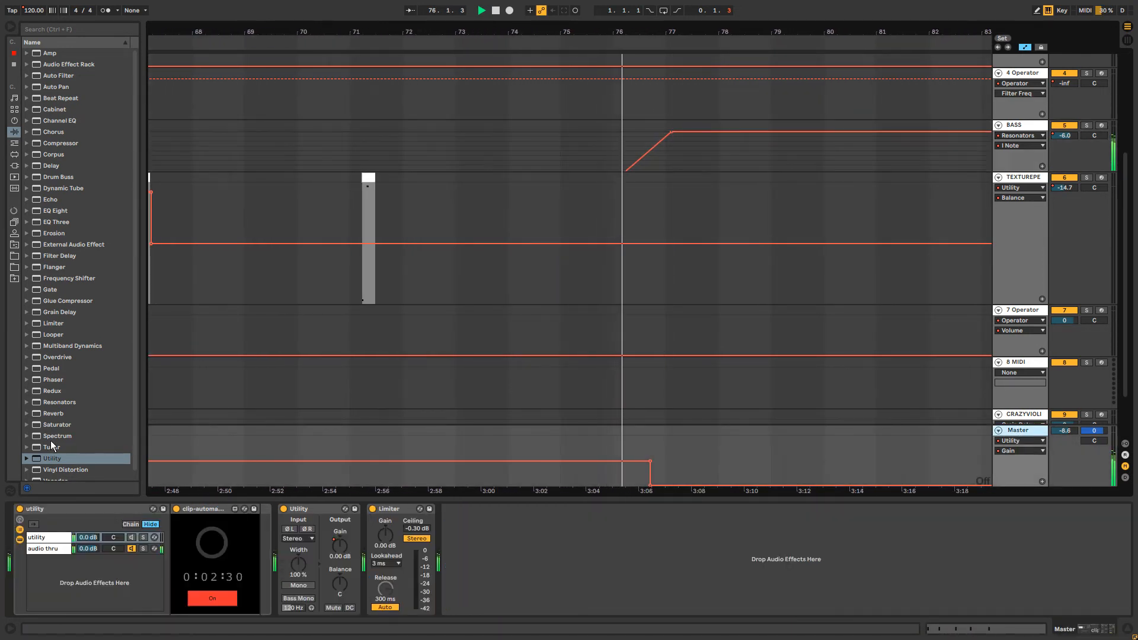
pyautogui.click(53, 413)
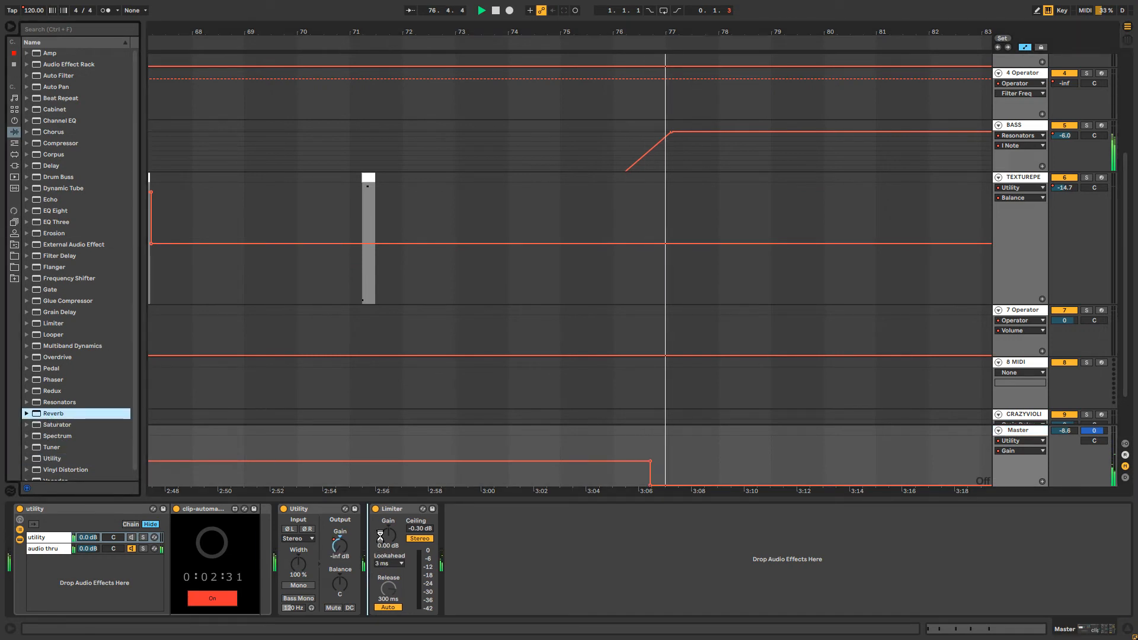
pyautogui.moveTo(380, 537); pyautogui.dragTo(371, 517)
pyautogui.moveTo(643, 599); pyautogui.dragTo(643, 578)
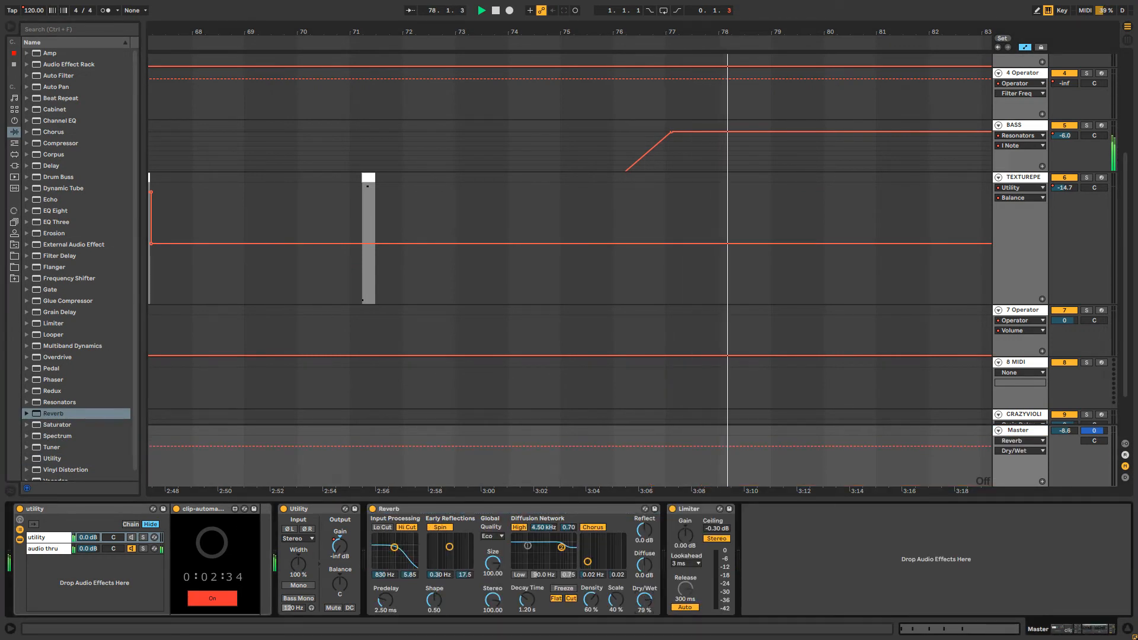
pyautogui.moveTo(527, 600); pyautogui.dragTo(527, 597)
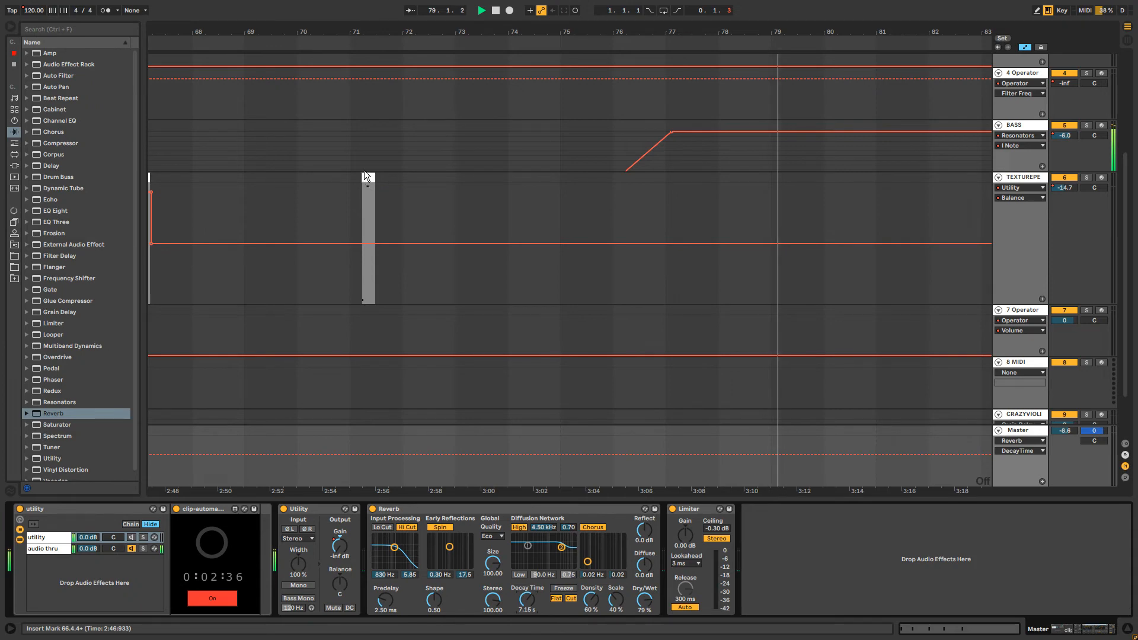
# Copy the texture clip at bar 71 to just after the start of bar 74.
pyautogui.click(364, 172)
pyautogui.click(375, 39)
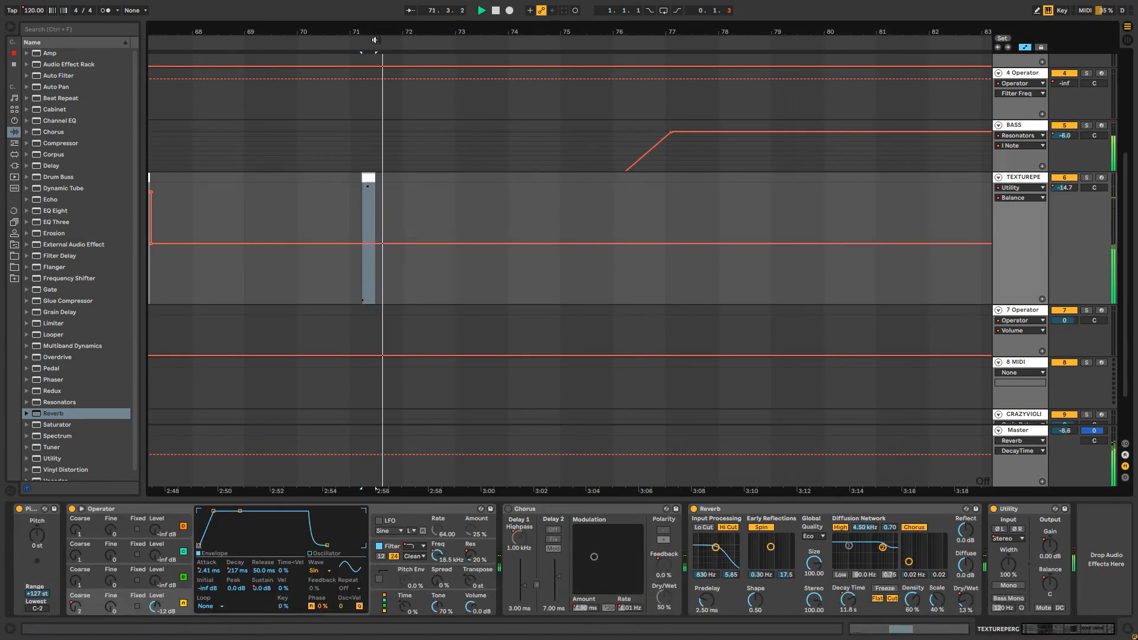
pyautogui.moveTo(375, 32); pyautogui.dragTo(576, 32)
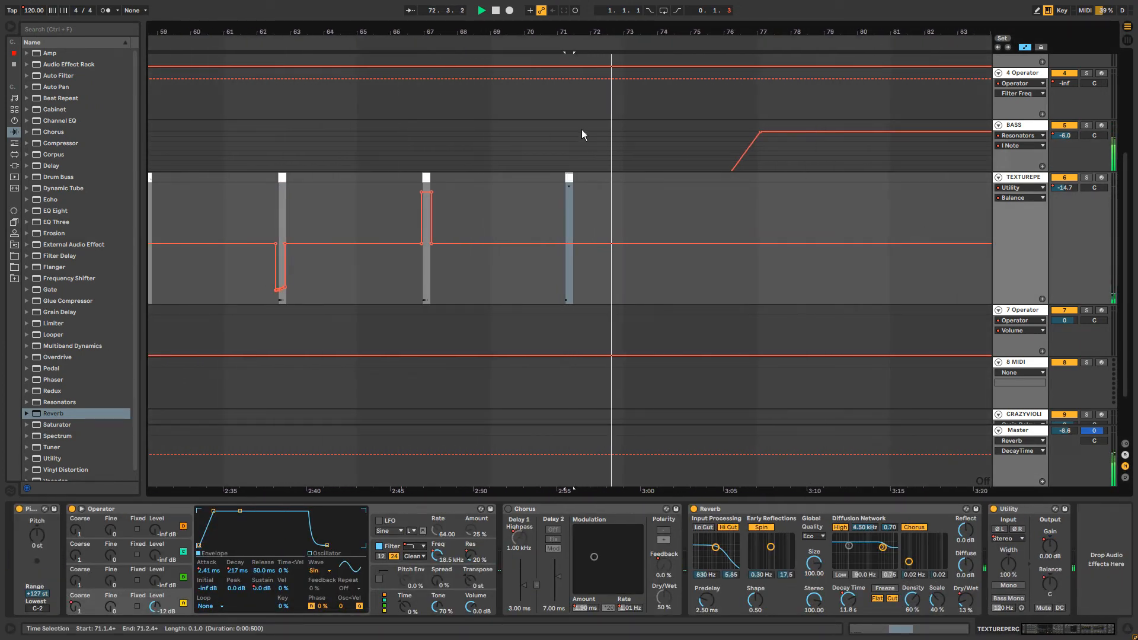
pyautogui.click(666, 180)
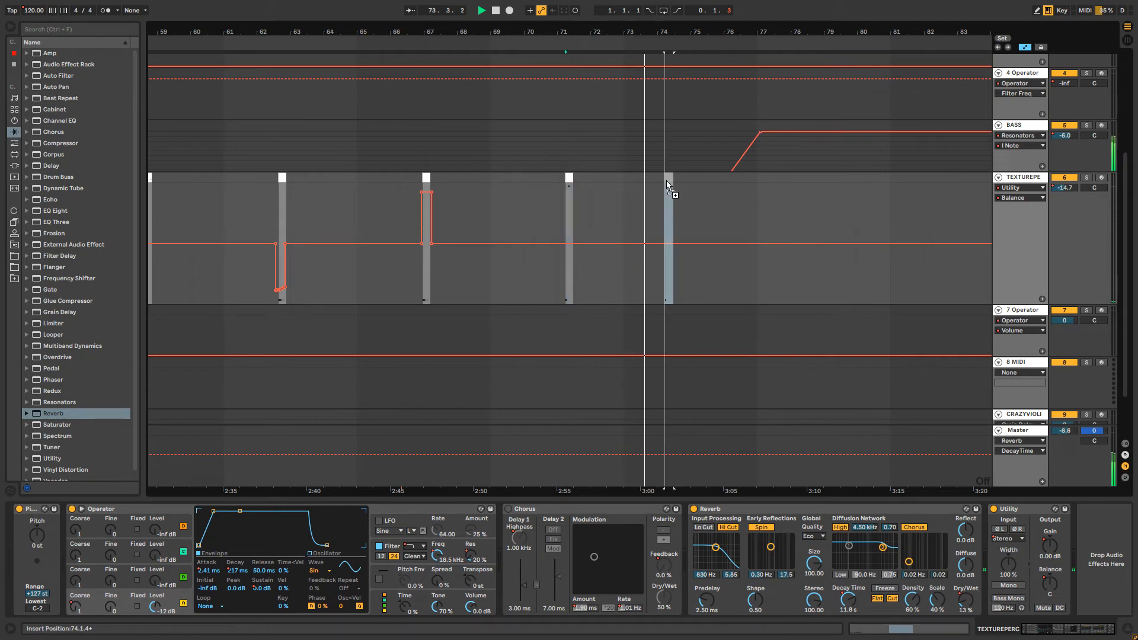
# Duplicate the bar 74 texture clip back to back until the repeats reach just past bar 77.
pyautogui.hotkey('ctrl', 'd')
pyautogui.hotkey('ctrl', 'd')
pyautogui.hotkey('ctrl', 'd')
pyautogui.hotkey('ctrl', 'd')
pyautogui.hotkey('ctrl', 'd')
pyautogui.hotkey('ctrl', 'd')
pyautogui.hotkey('ctrl', 'd')
pyautogui.hotkey('ctrl', 'd')
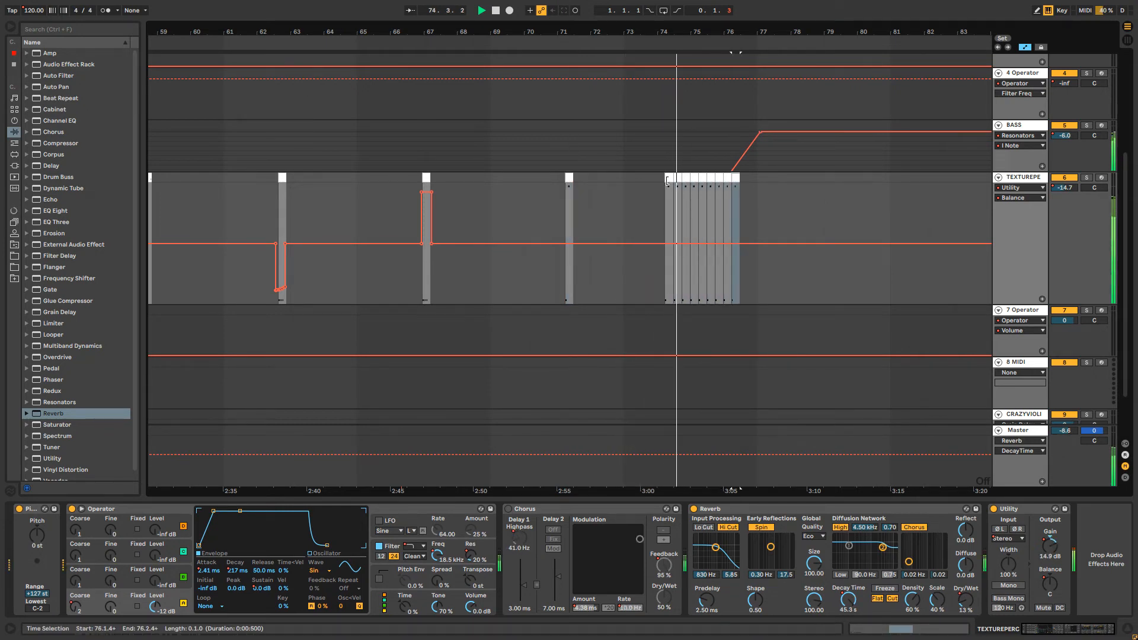
pyautogui.hotkey('ctrl', 'd')
pyautogui.hotkey('ctrl', 'd')
pyautogui.hotkey('ctrl', 'd')
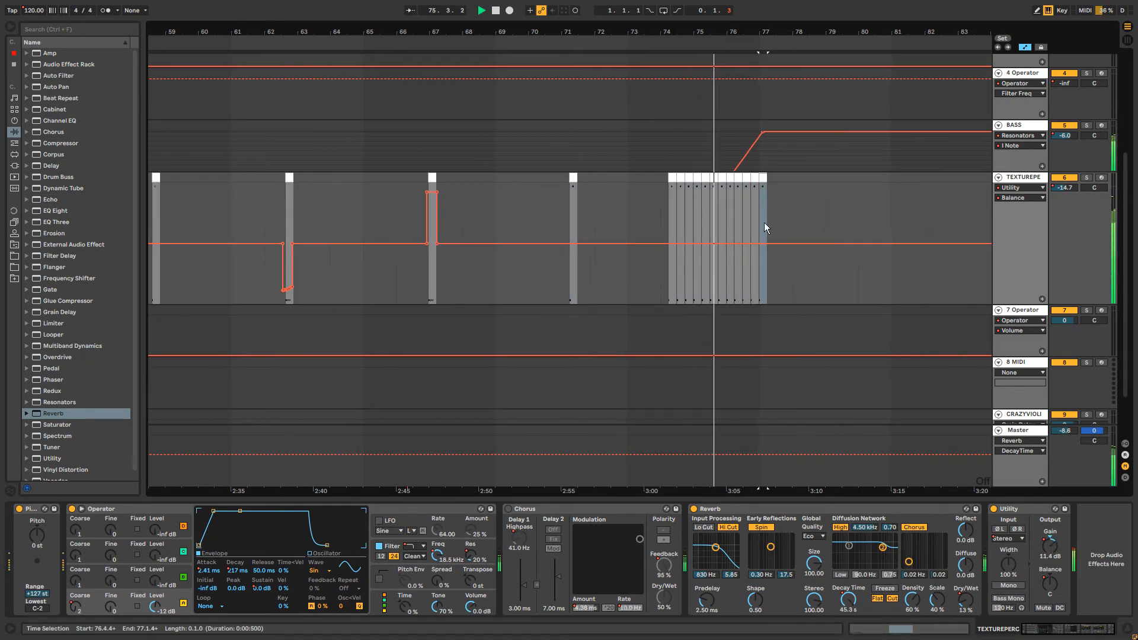
# Automate the Master Reverb's Dry/Wet to ramp from minimum at about bar 73.5 up to 37% at bar 76.
pyautogui.click(1027, 435)
pyautogui.click(644, 600)
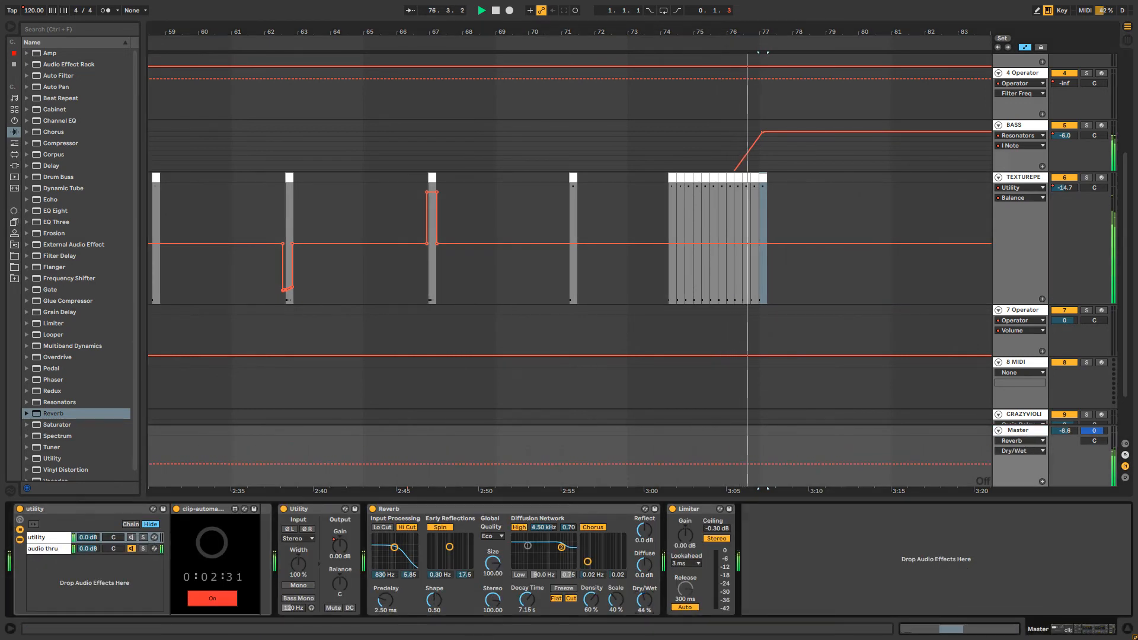
pyautogui.moveTo(645, 600); pyautogui.dragTo(645, 606)
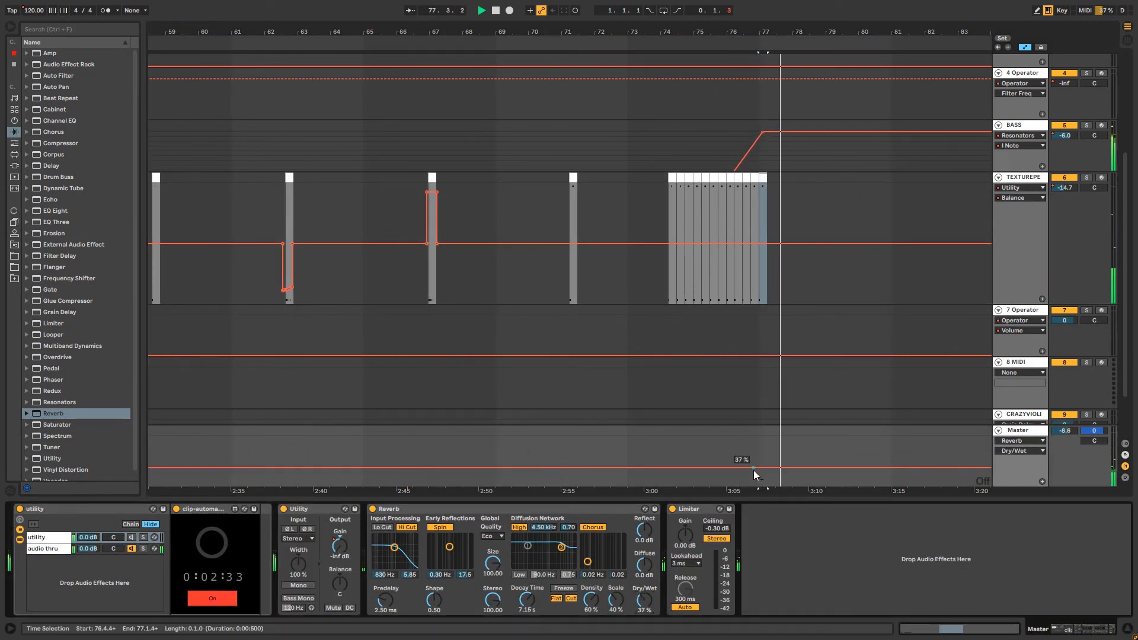
pyautogui.click(738, 471)
pyautogui.click(646, 485)
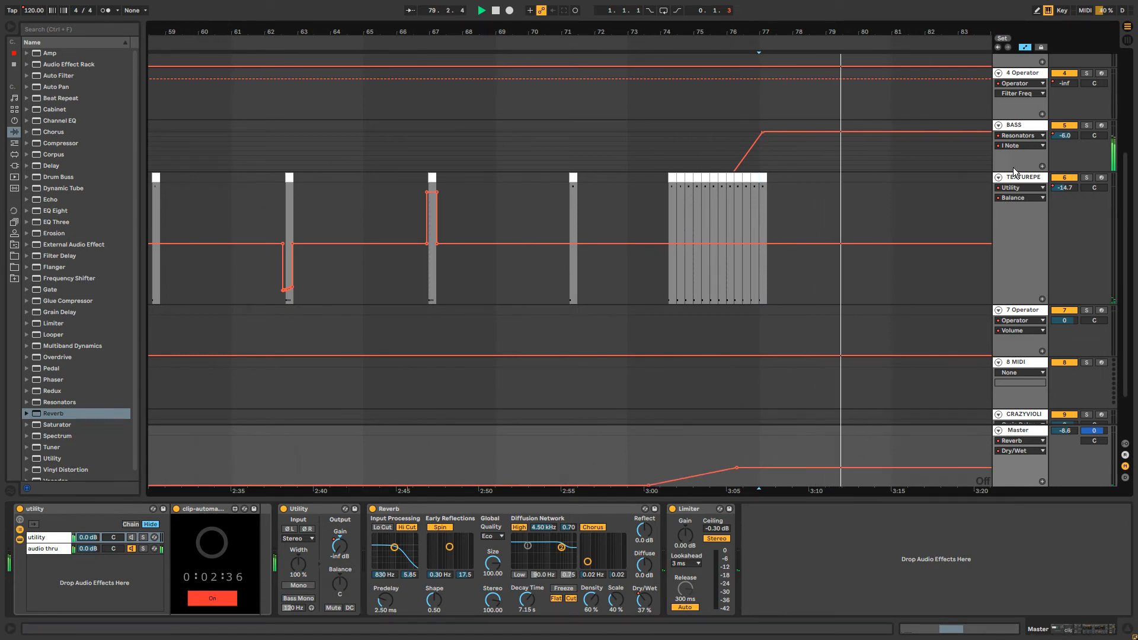
# Enlarge the BASS track lane and add an Erosion effect after Utility at the end of the BASS device chain.
pyautogui.moveTo(1022, 173); pyautogui.dragTo(1022, 304)
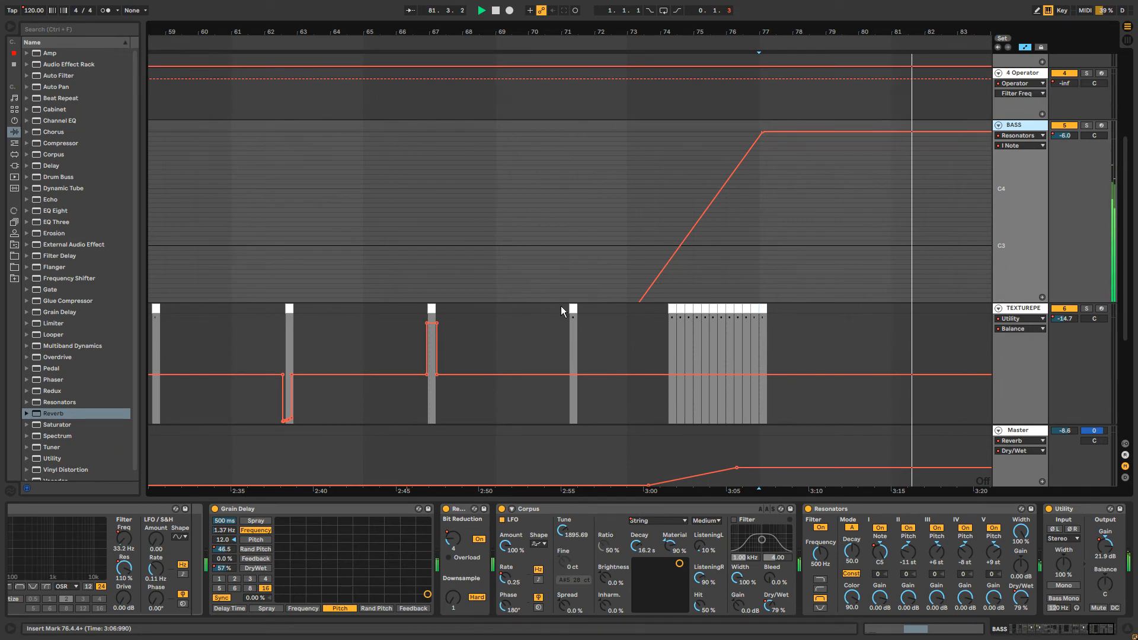
pyautogui.click(432, 308)
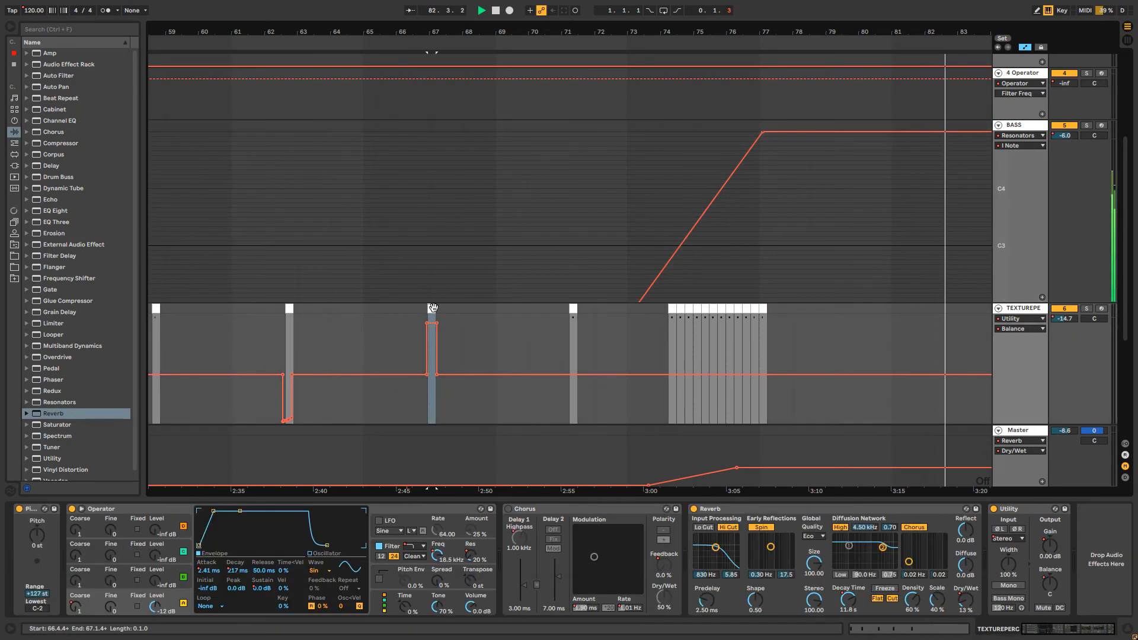
pyautogui.click(428, 233)
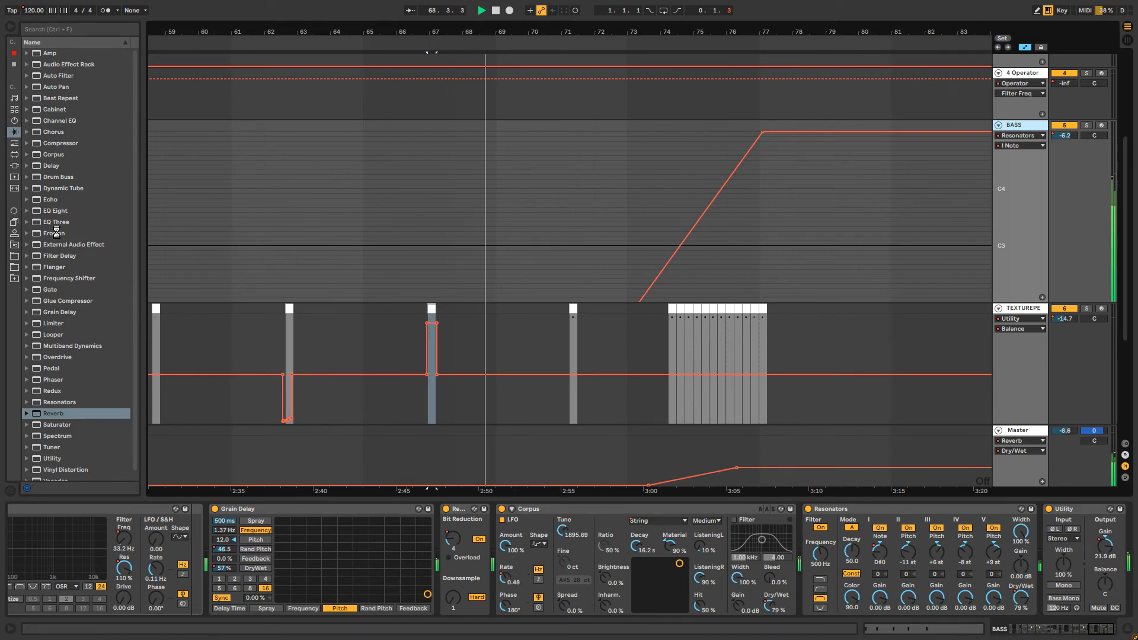
pyautogui.moveTo(56, 232); pyautogui.dragTo(1064, 531)
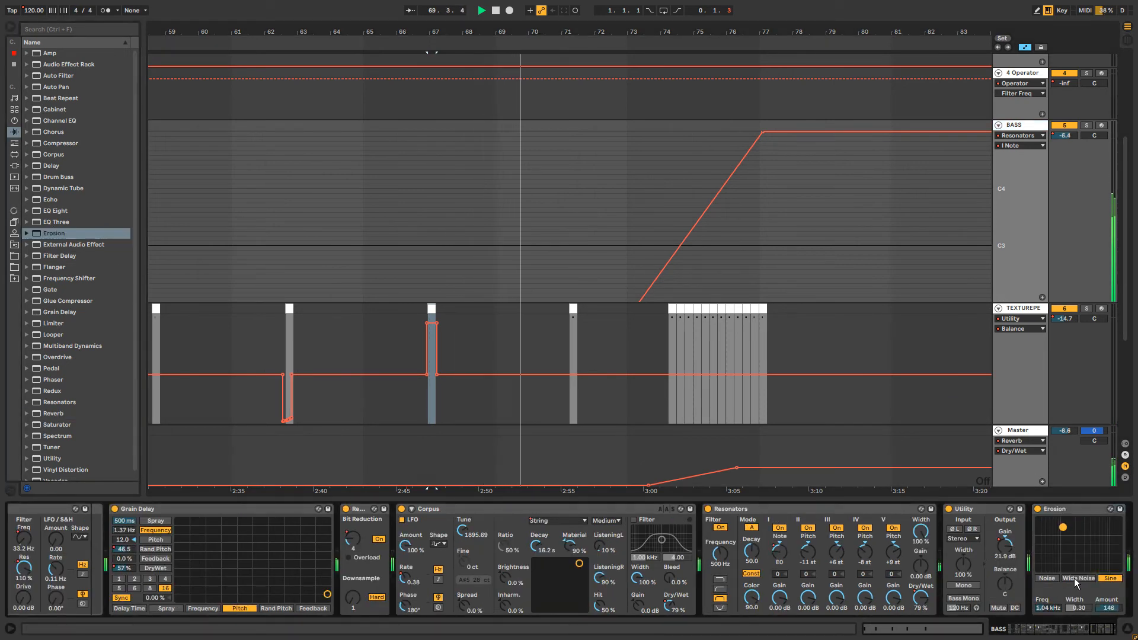
# Set the BASS Erosion to Wide Noise with width 1.51, and ramp its Amount automation from bar 65 up to 122 at about bar 75.5.
pyautogui.moveTo(1111, 614); pyautogui.dragTo(1111, 624)
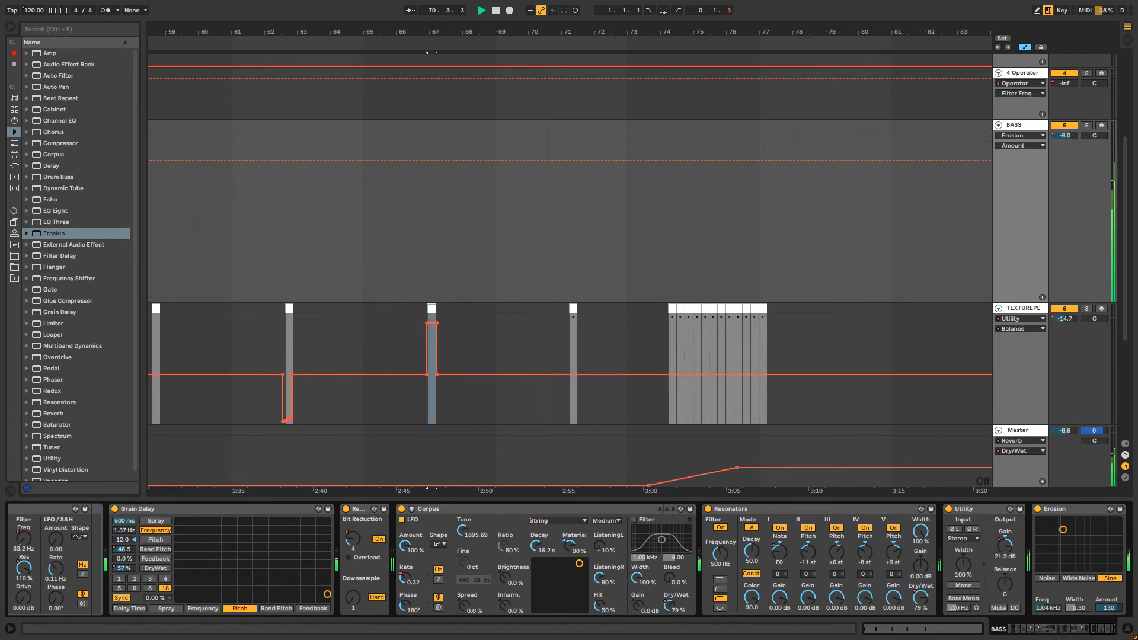
pyautogui.click(1047, 578)
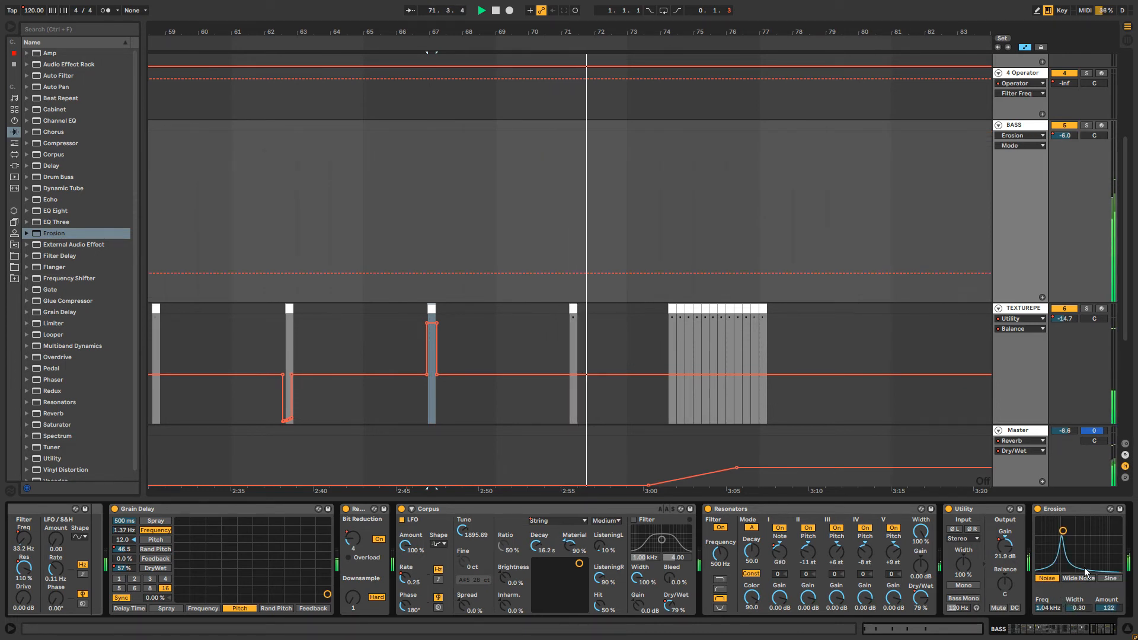
pyautogui.click(1079, 579)
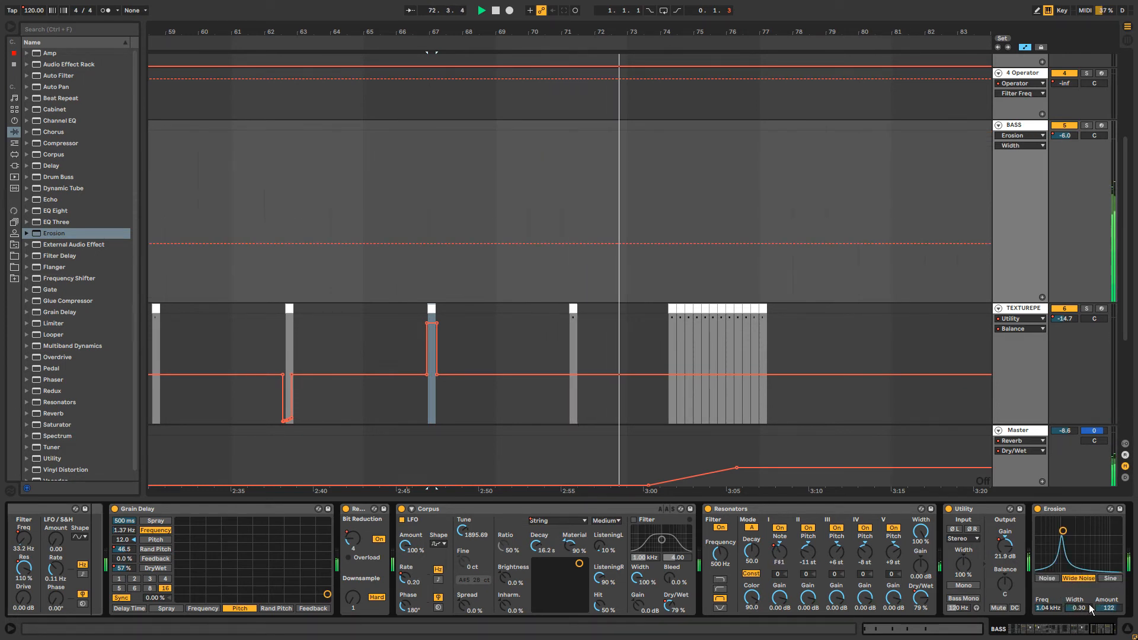
pyautogui.moveTo(1082, 614); pyautogui.dragTo(1089, 600)
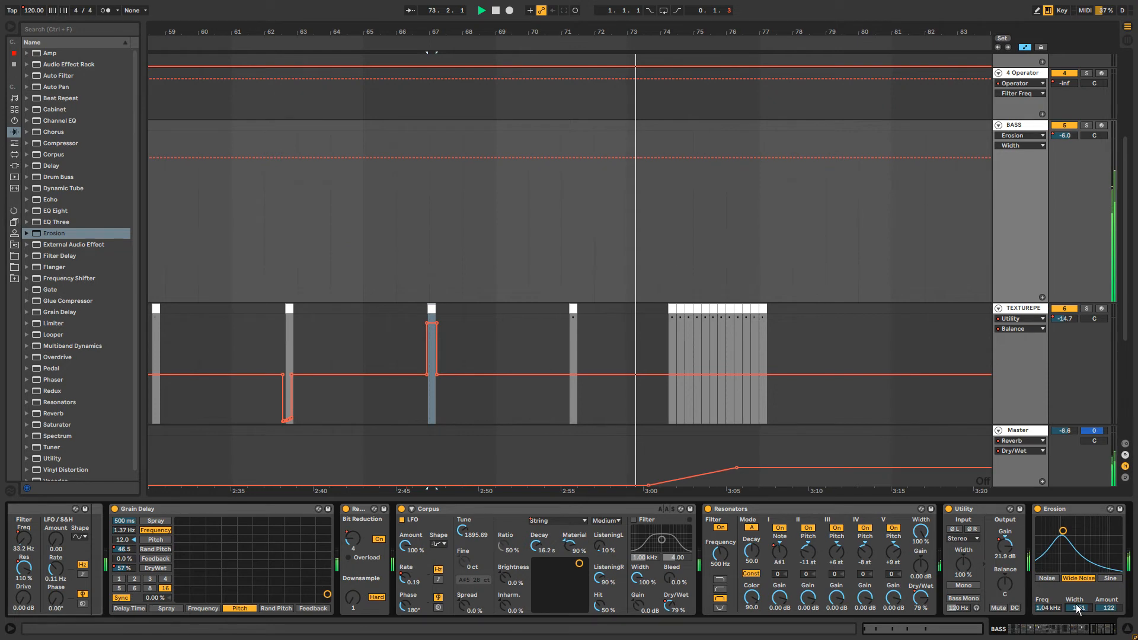
pyautogui.click(714, 169)
pyautogui.moveTo(698, 168); pyautogui.dragTo(362, 301)
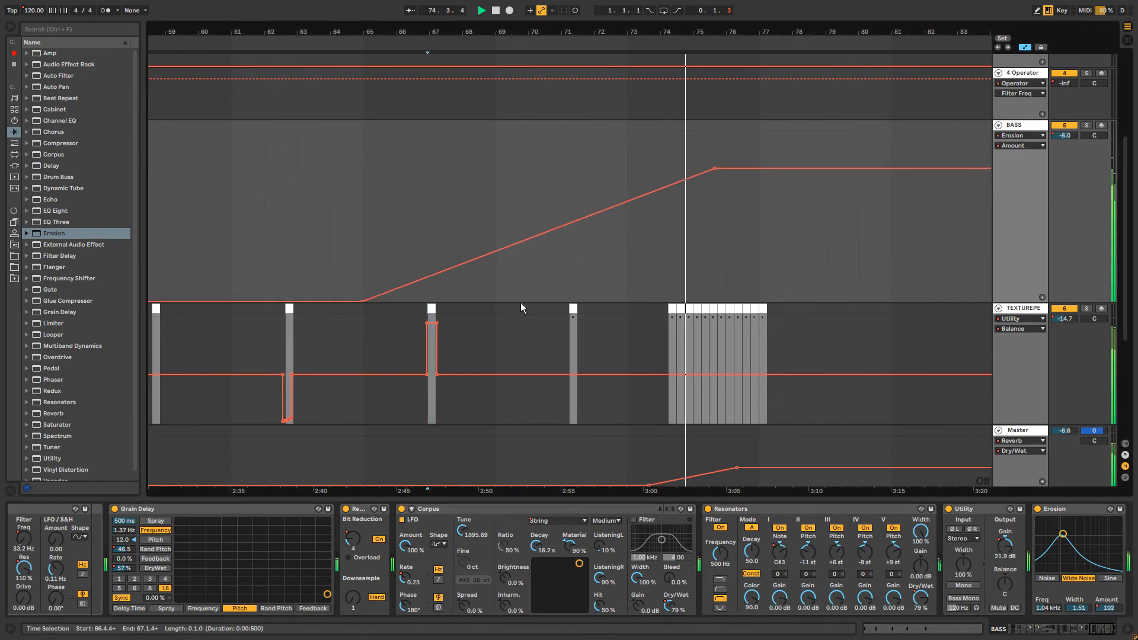
# Automate the texture track's volume to rise from about -47 dB at bar 74 to -14.7 dB at bar 77.
pyautogui.scroll(-3, 789, 327)
pyautogui.click(1064, 259)
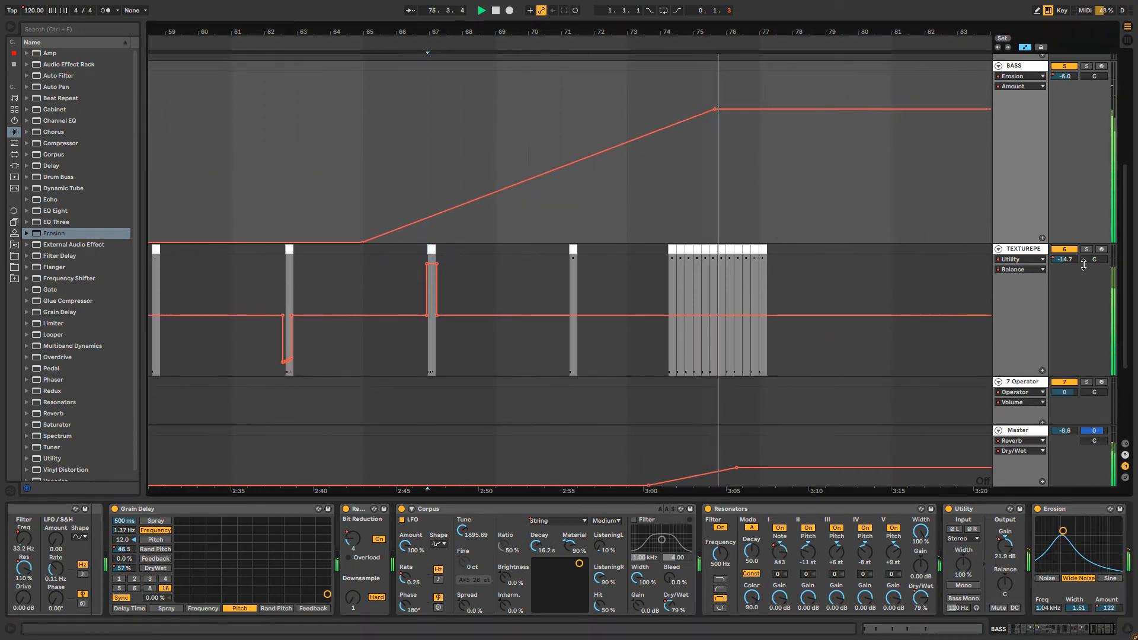
pyautogui.click(763, 317)
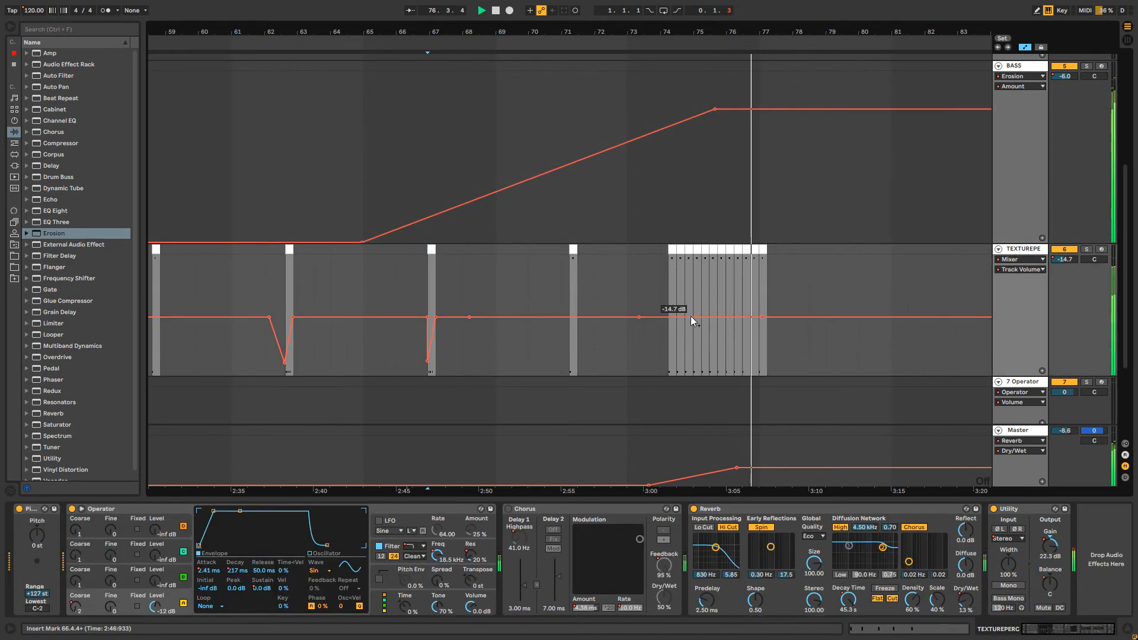
pyautogui.moveTo(692, 316); pyautogui.dragTo(665, 361)
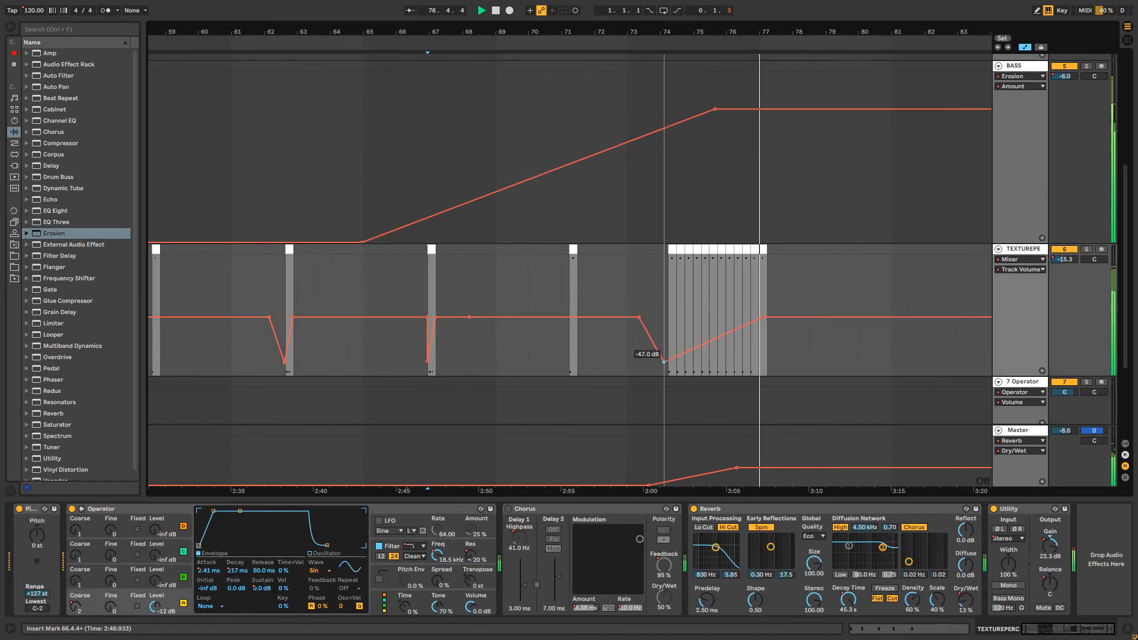
pyautogui.click(661, 262)
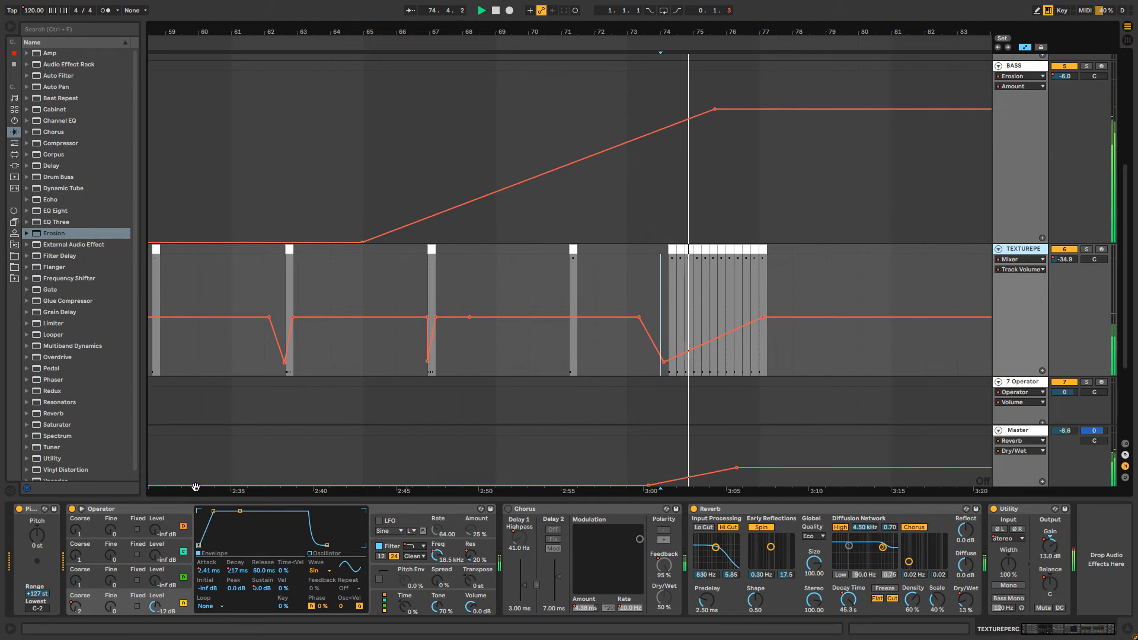
# Redraw the texture track's Operator A Coarse automation, raising it to about 17 across the repeated clips from bar 74 to past bar 77.
pyautogui.click(75, 606)
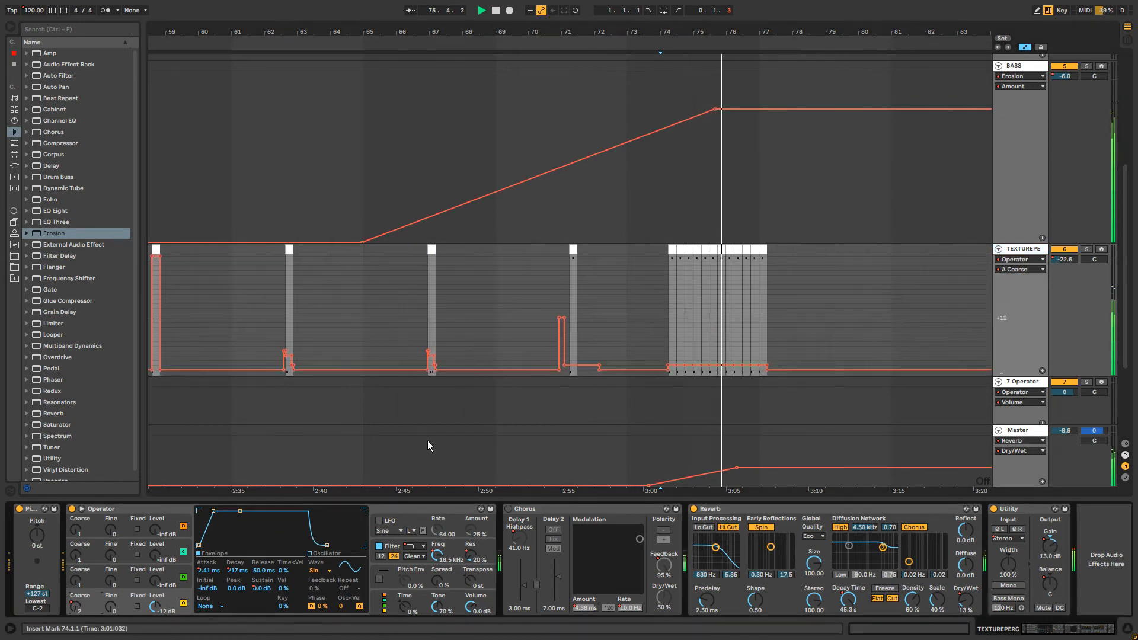
pyautogui.press('b')
pyautogui.moveTo(674, 293); pyautogui.dragTo(781, 290)
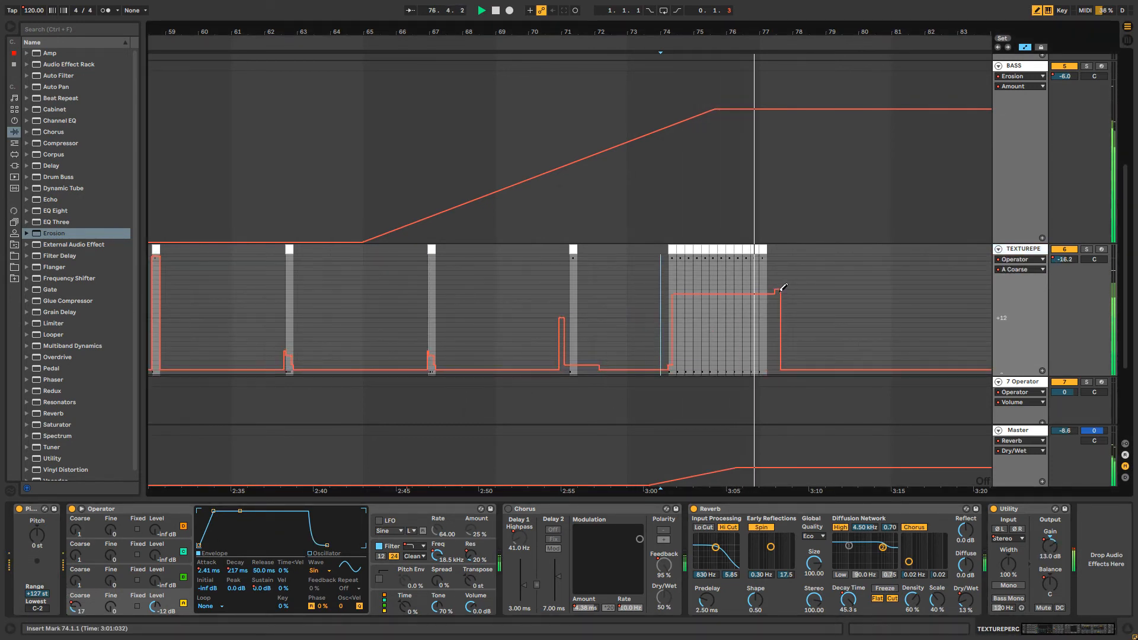
pyautogui.press('b')
# Fill the first texture clip at bar 74 with four consecutive sixteenth-length G8 notes.
pyautogui.doubleClick(674, 249)
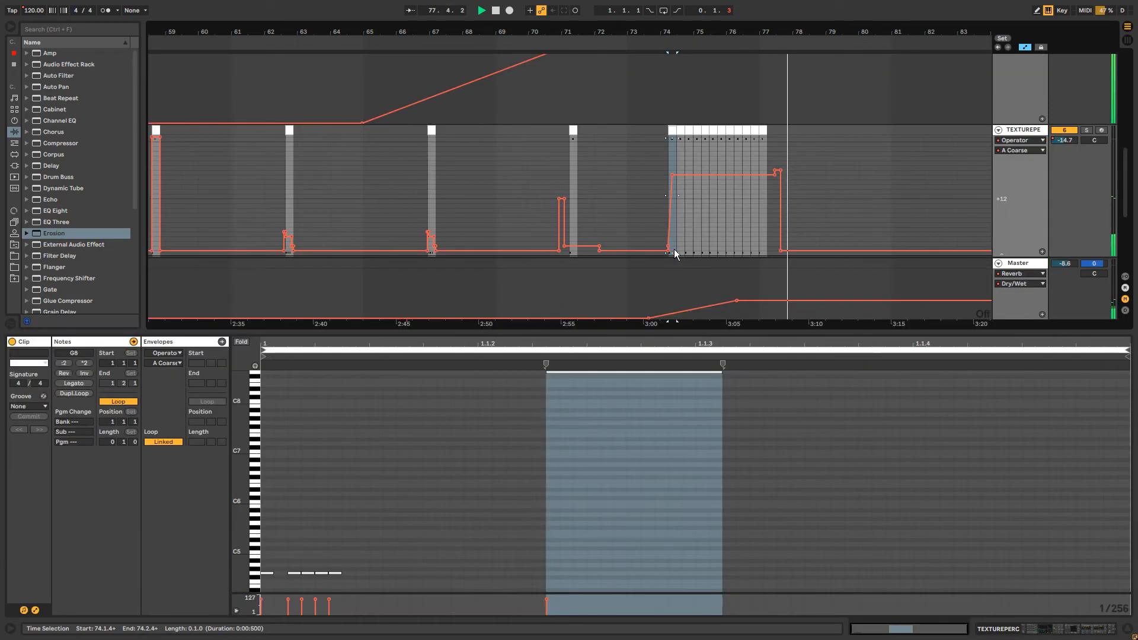
pyautogui.click(606, 370)
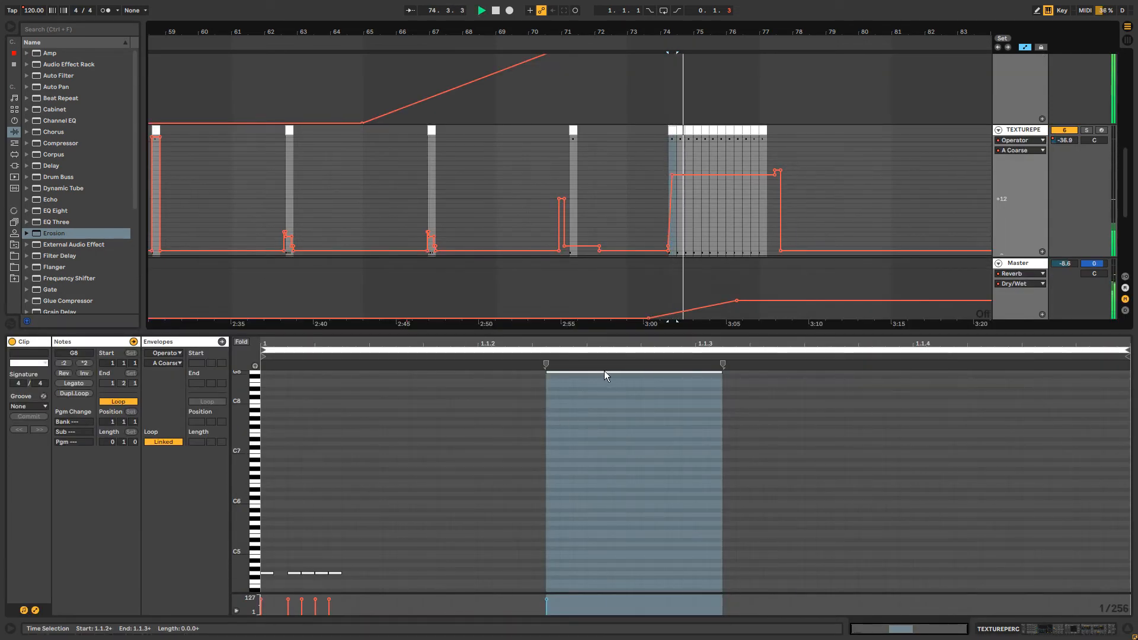
pyautogui.hotkey('ctrl', 'd')
pyautogui.hotkey('ctrl', 'd')
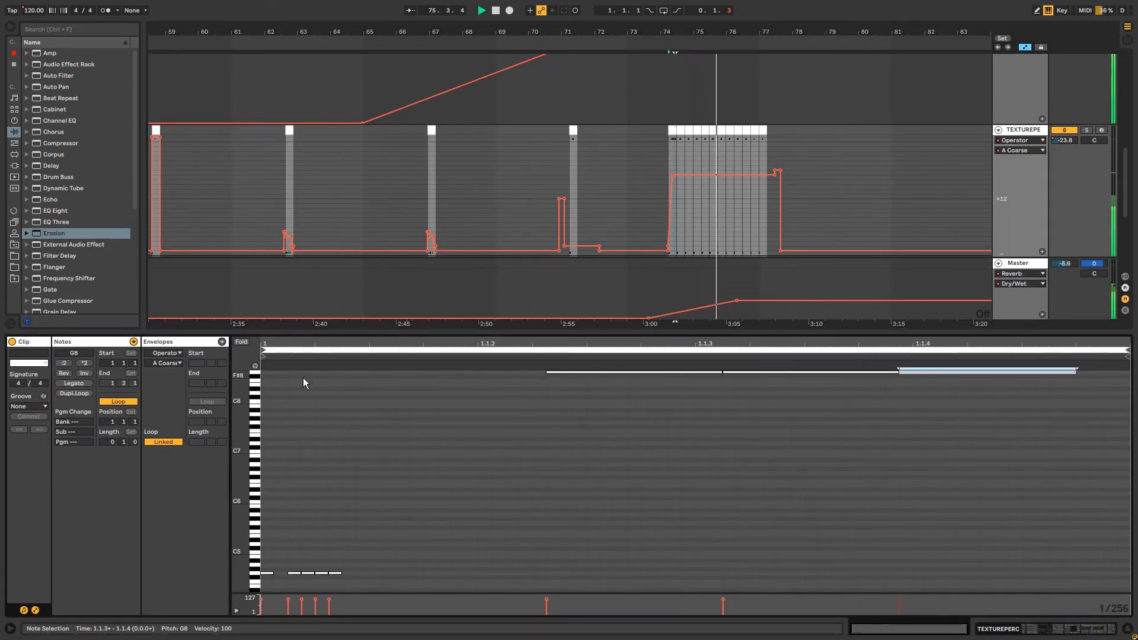
pyautogui.doubleClick(268, 372)
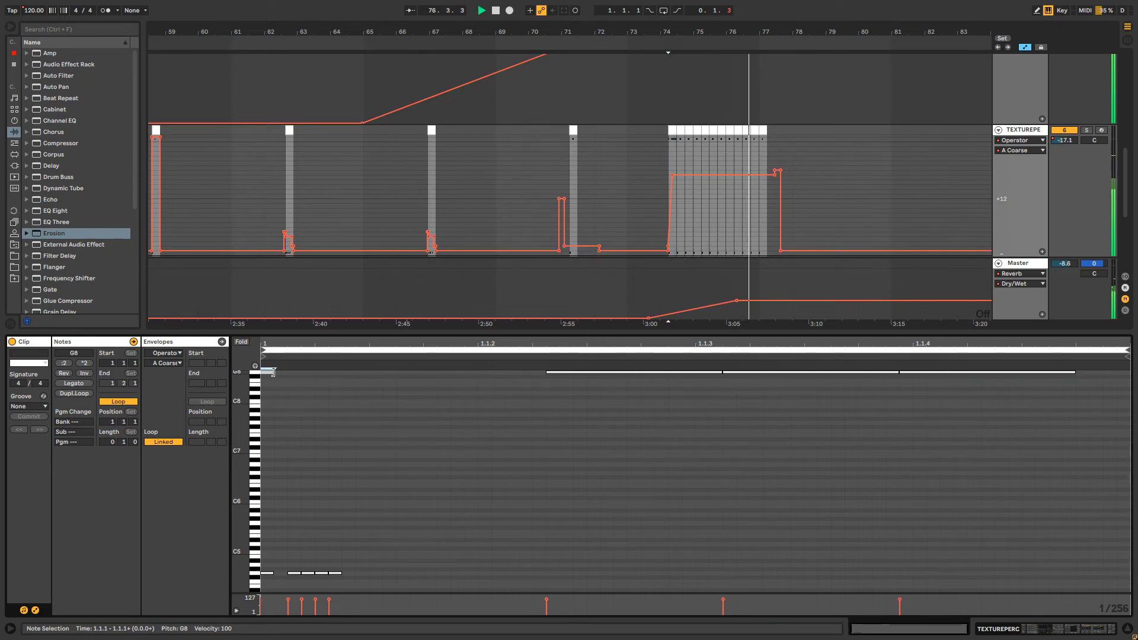
pyautogui.moveTo(274, 372); pyautogui.dragTo(467, 377)
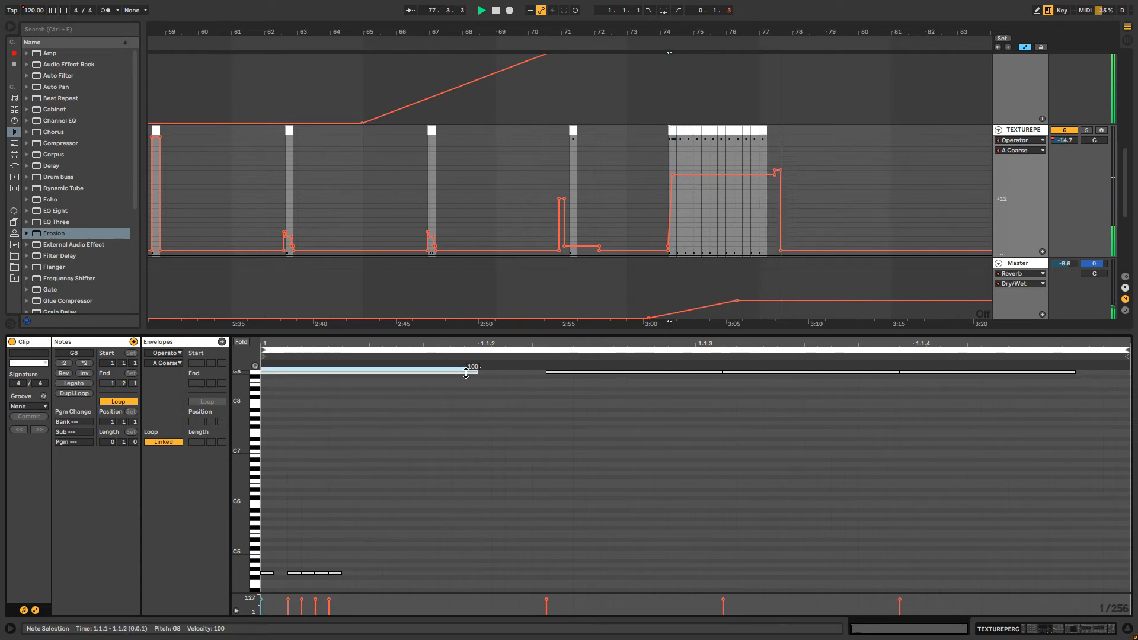
pyautogui.hotkey('ctrl', 'd')
pyautogui.hotkey('ctrl', 'd')
pyautogui.hotkey('ctrl', 'd')
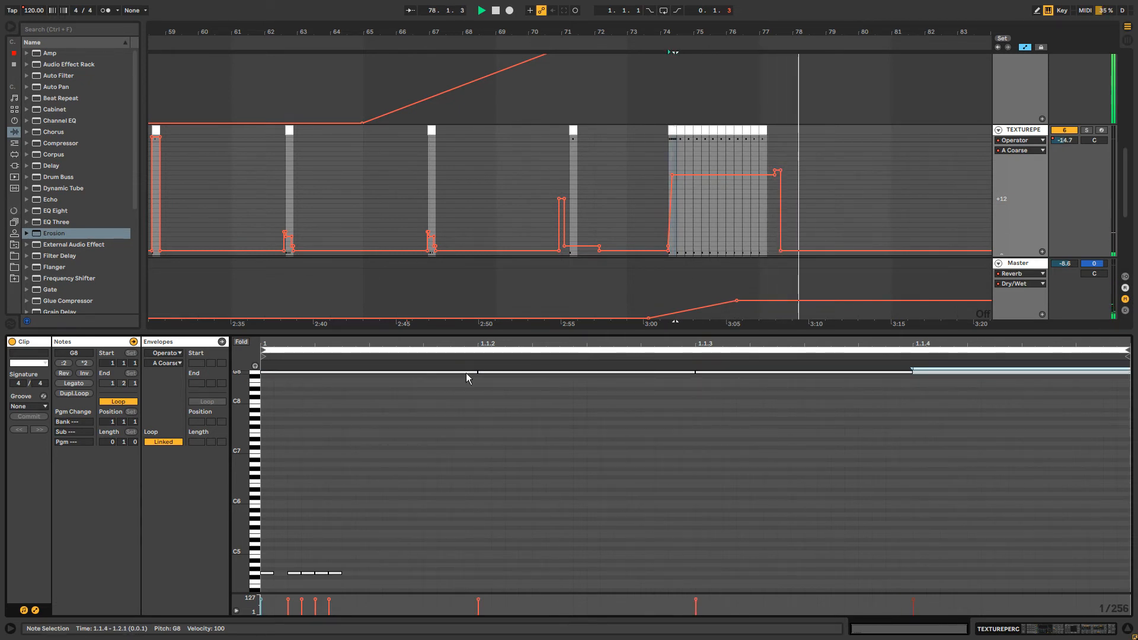
# Reduce the height of the clip detail view to make more room for the arrangement tracks.
pyautogui.click(675, 127)
pyautogui.press('Up')
pyautogui.press('Up')
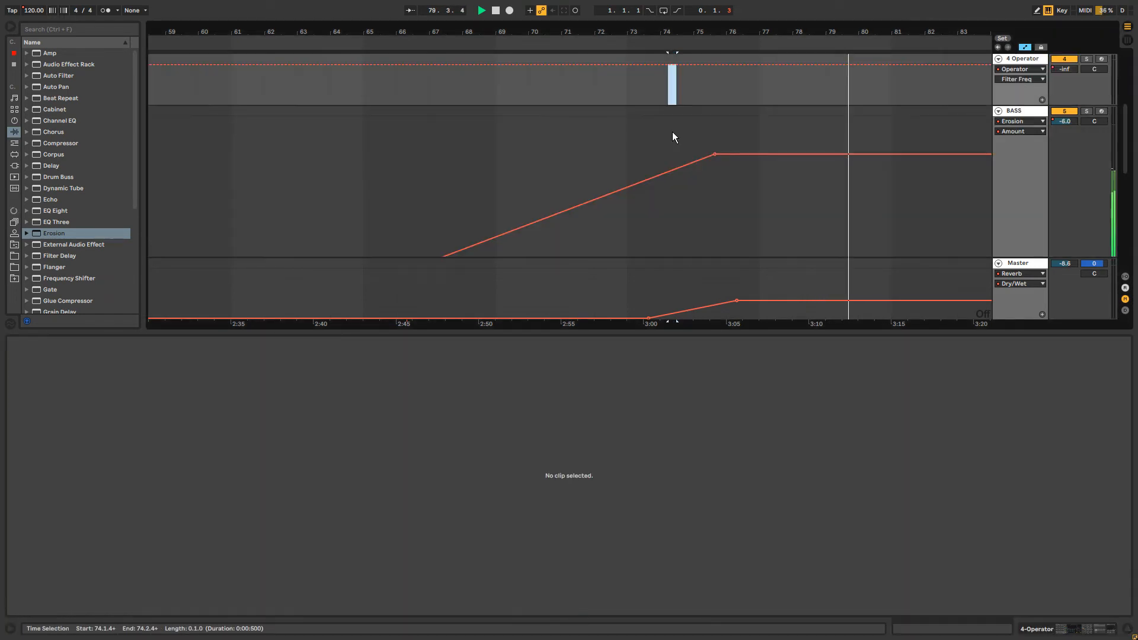
pyautogui.moveTo(678, 330); pyautogui.dragTo(683, 526)
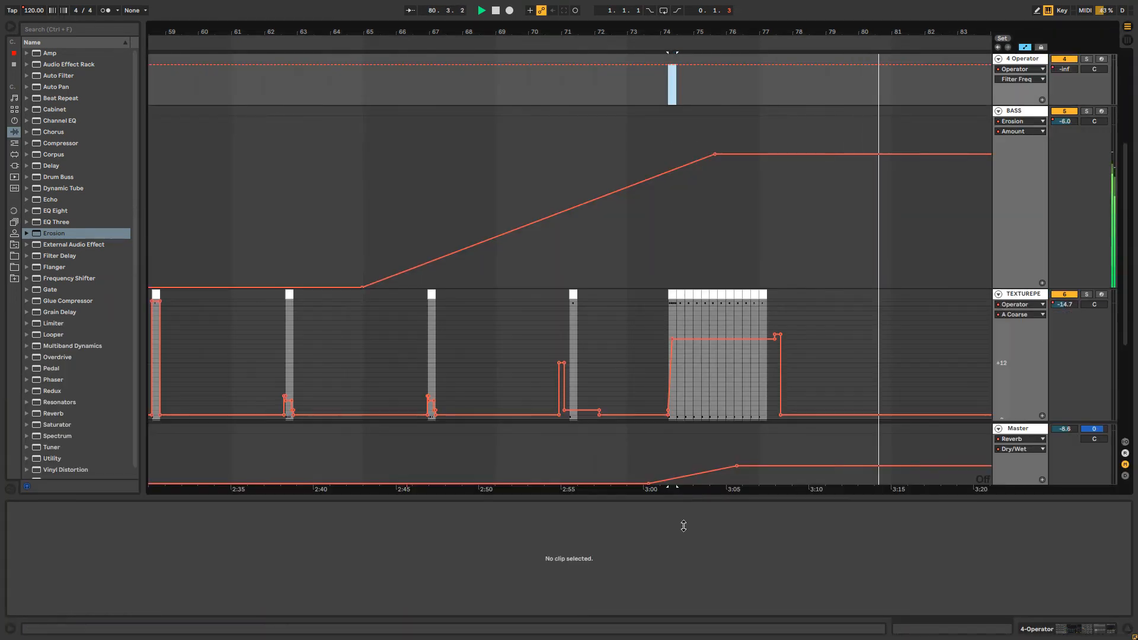
# Lock the automation envelopes to the arrangement and reduce the BASS track's height.
pyautogui.scroll(2, 763, 218)
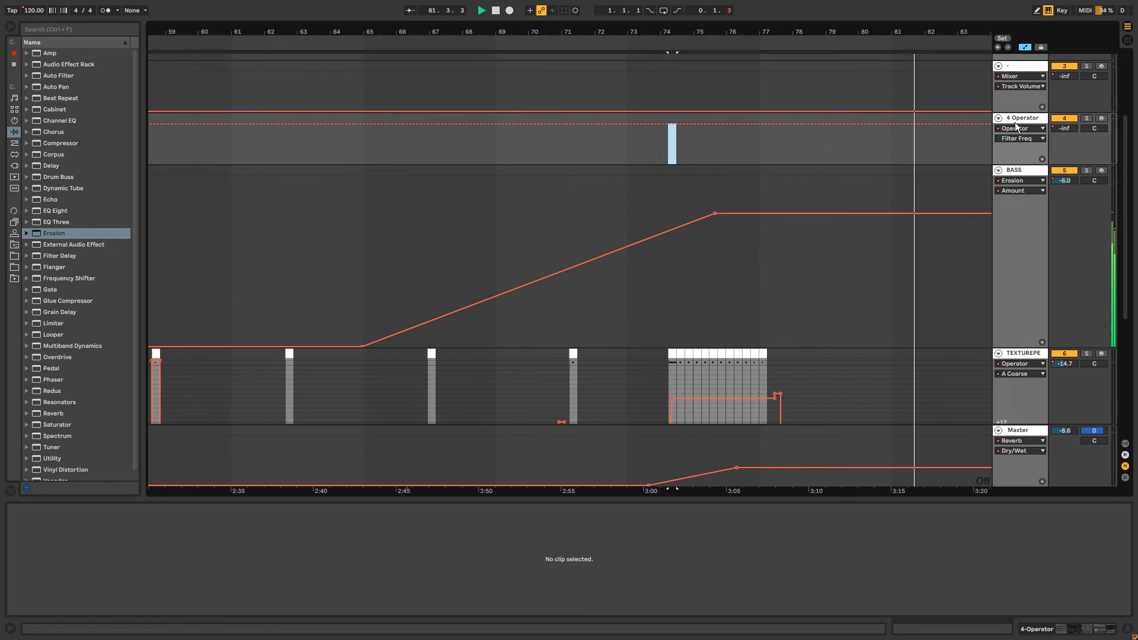
pyautogui.scroll(3, 1015, 121)
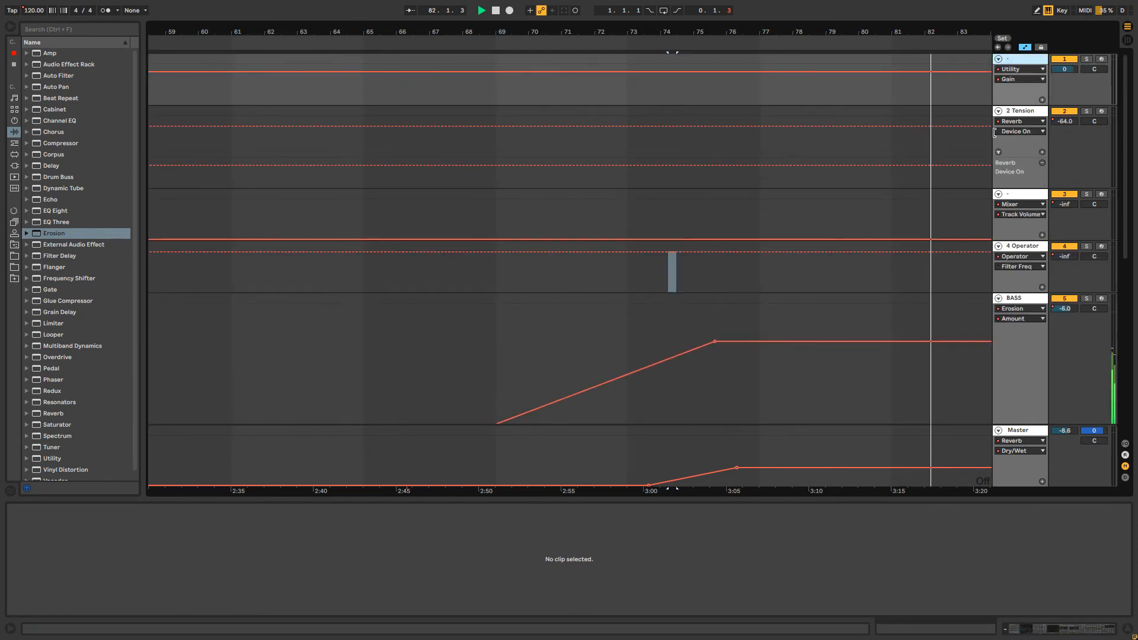
pyautogui.click(1041, 46)
pyautogui.scroll(-2, 710, 237)
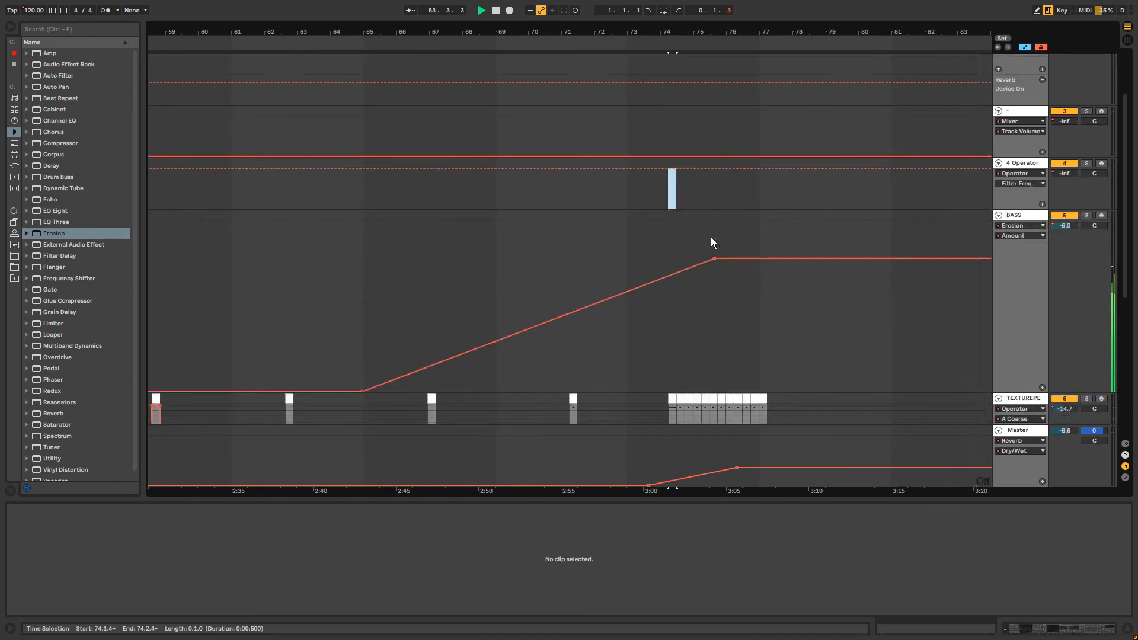
pyautogui.scroll(-3, 711, 237)
pyautogui.click(674, 268)
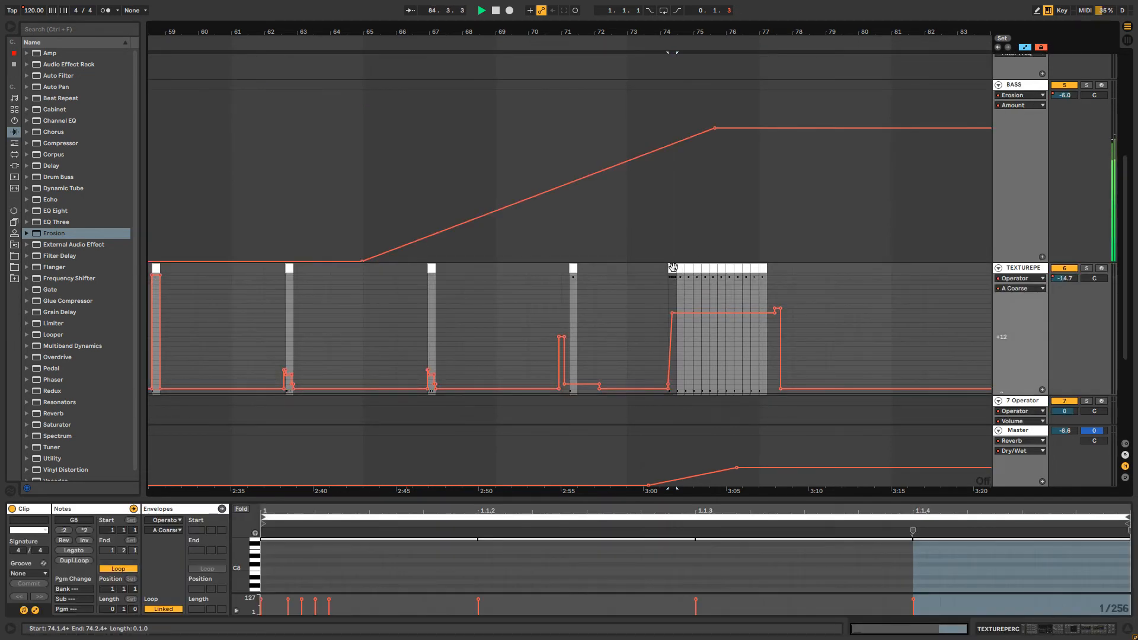
pyautogui.moveTo(1022, 261); pyautogui.dragTo(1027, 143)
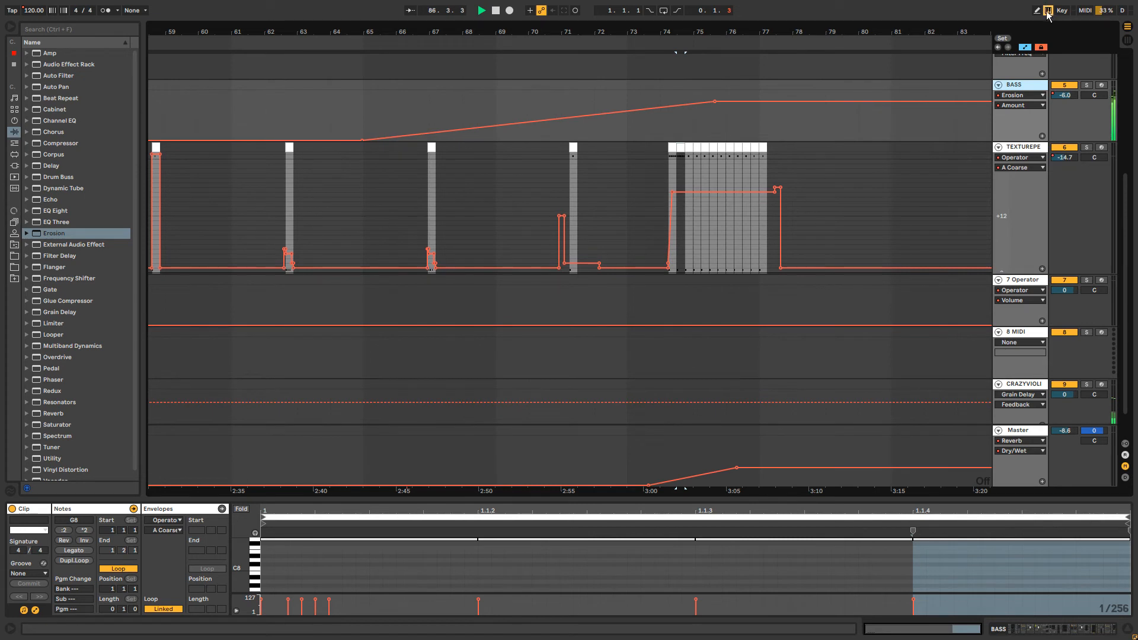
# Duplicate the filled texture clip from bar 74 over the following repeated clips up to about bar 77, and play them back.
pyautogui.click(680, 150)
pyautogui.press('Right')
pyautogui.press('Right')
pyautogui.press('Right')
pyautogui.press('Right')
pyautogui.press('Right')
pyautogui.press('Right')
pyautogui.press('Right')
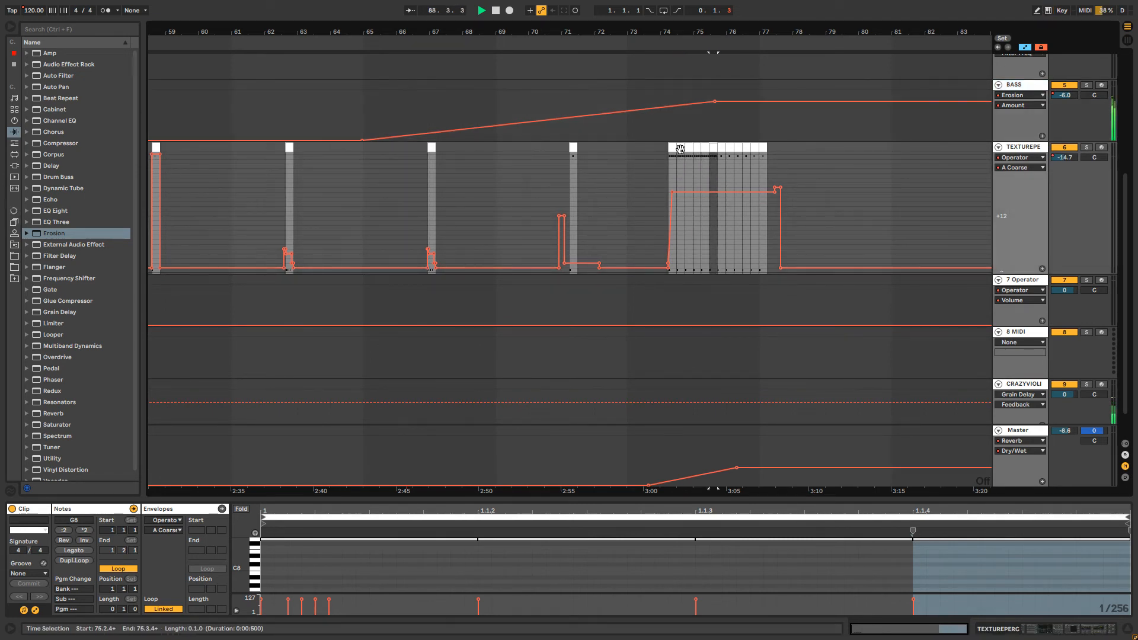
pyautogui.press('Left')
pyautogui.press('Left')
pyautogui.press('Left')
pyautogui.press('Left')
pyautogui.press('Left')
pyautogui.press('Left')
pyautogui.press('Left')
pyautogui.press('Left')
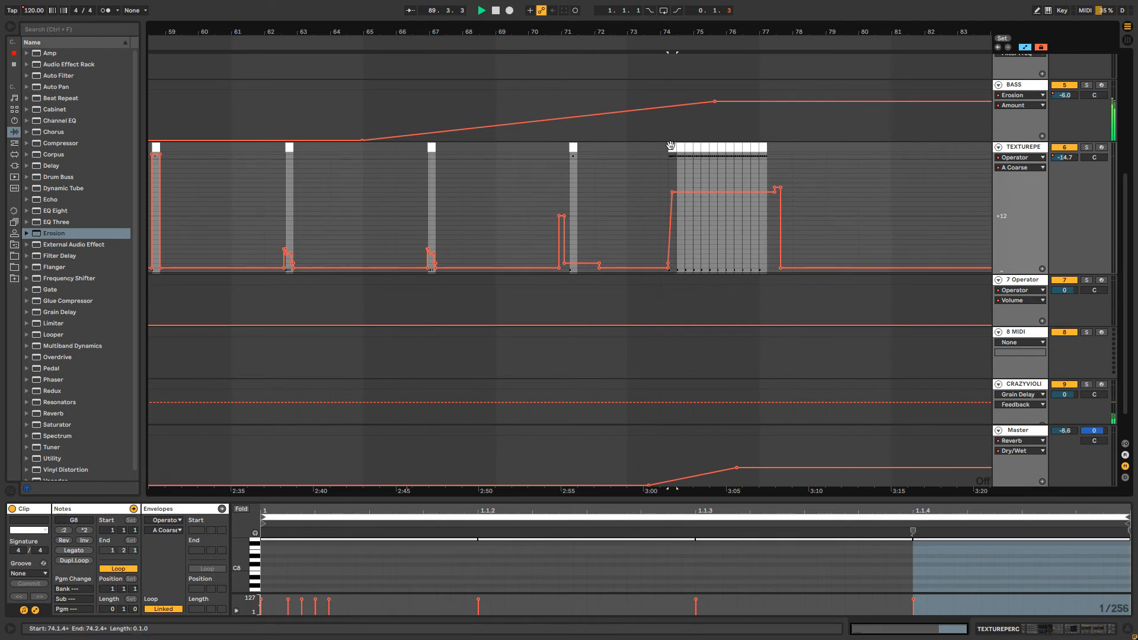
pyautogui.press('space')
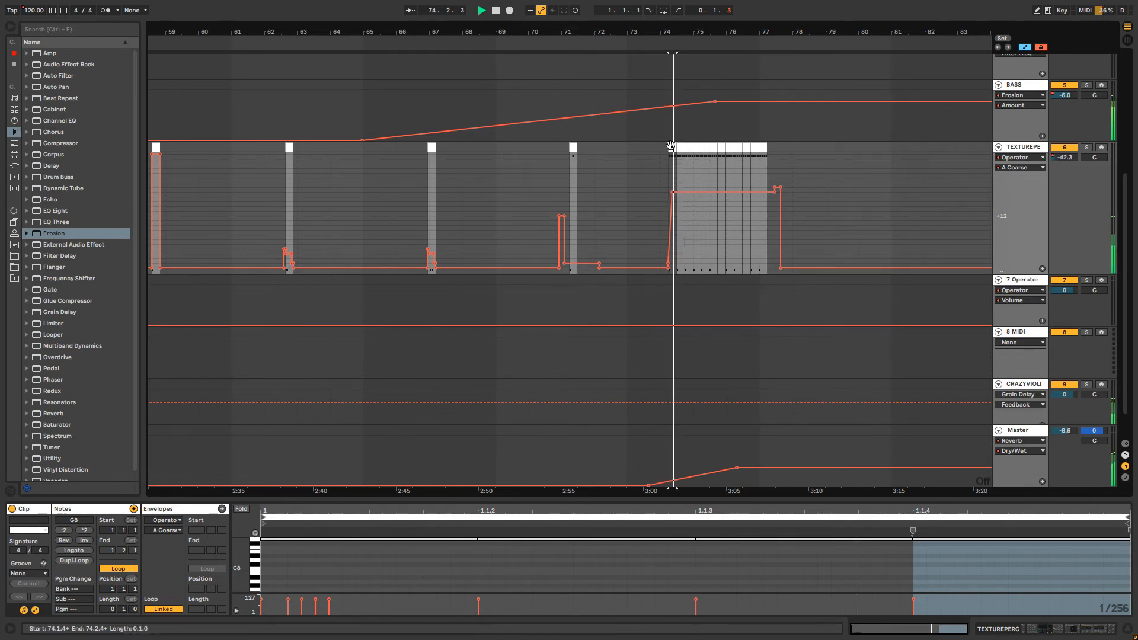
# Automate the texture track's Operator envelope Decay down to about 7.43 ms from bar 74 to past bar 77.
pyautogui.doubleClick(1021, 150)
pyautogui.click(239, 571)
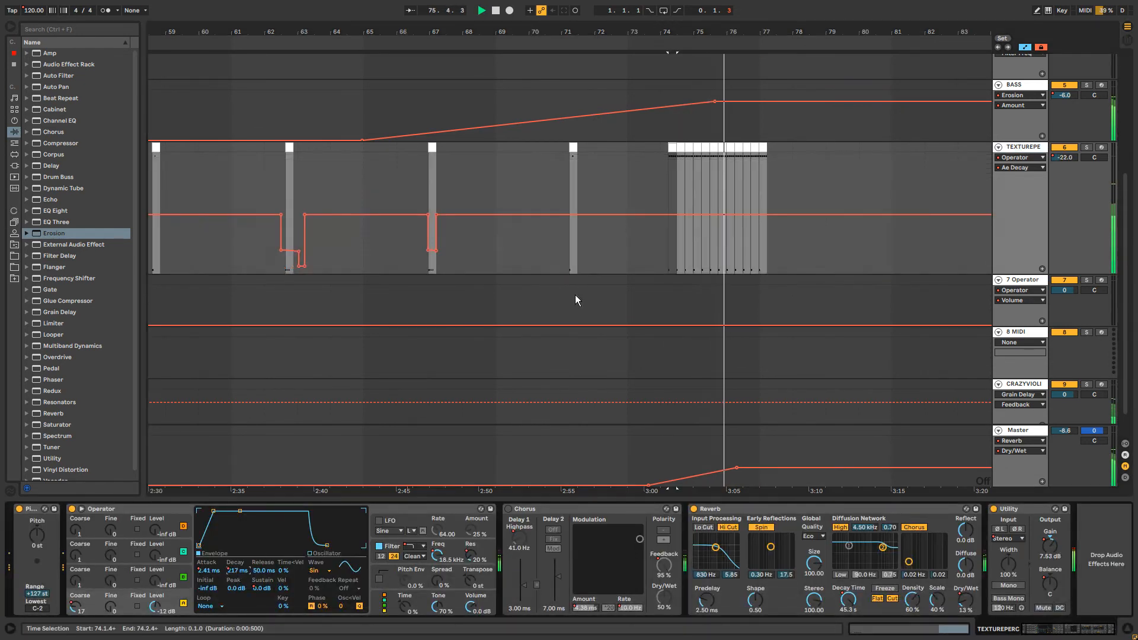
pyautogui.press('b')
pyautogui.moveTo(660, 243); pyautogui.dragTo(737, 253)
pyautogui.press('b')
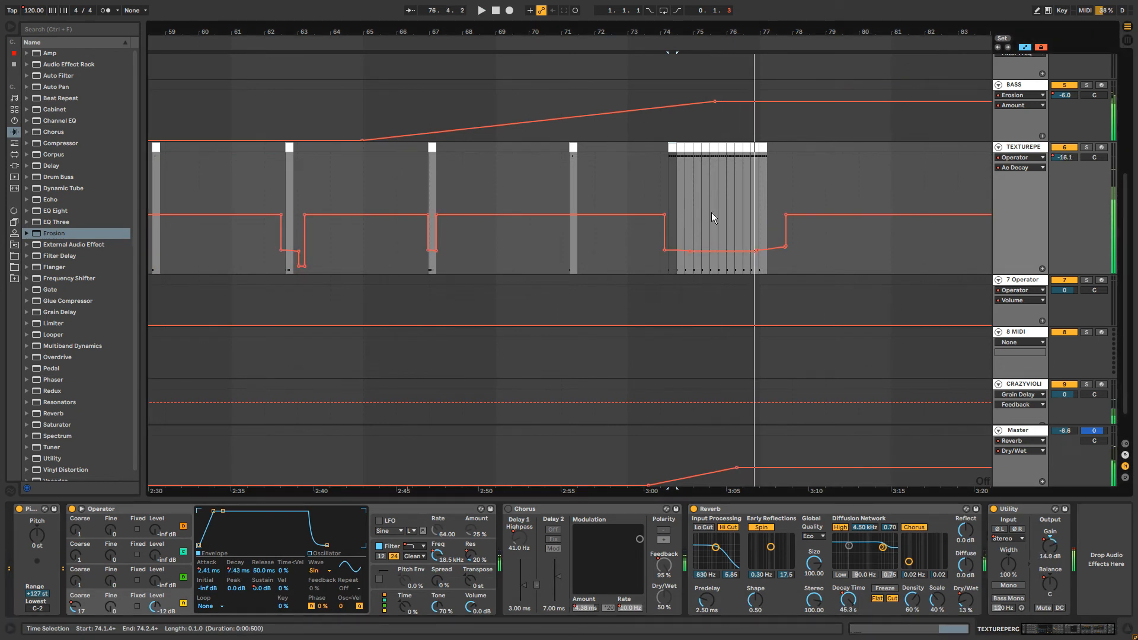
# Automate the texture track's Operator envelope Attack down to about 1.19 ms from bar 74 to past bar 77.
pyautogui.click(209, 571)
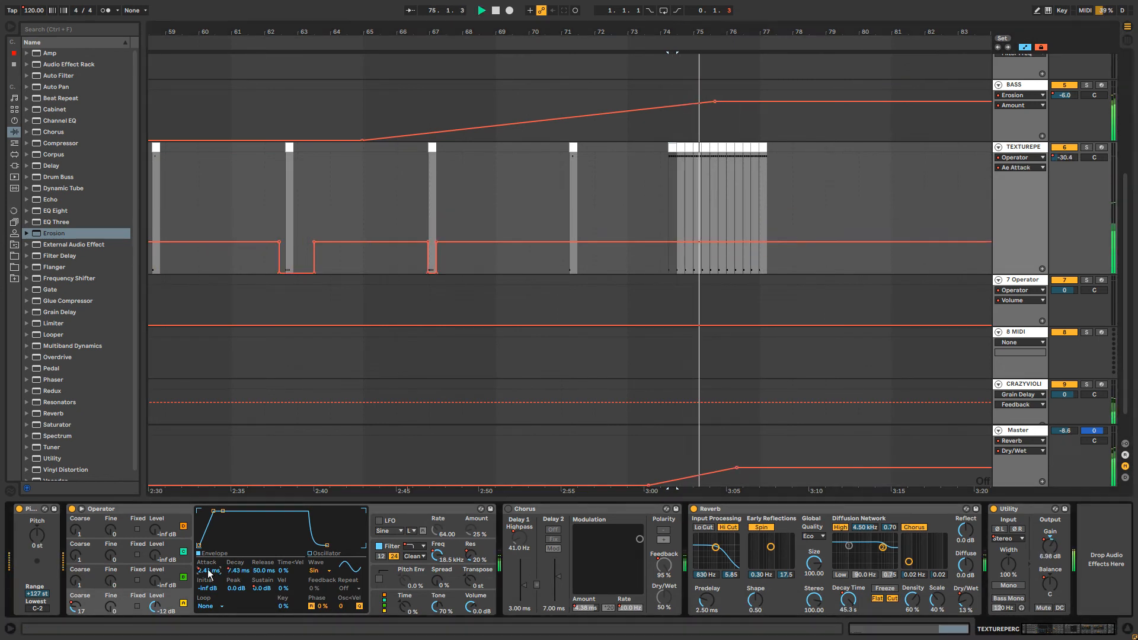
pyautogui.press('b')
pyautogui.moveTo(664, 267); pyautogui.dragTo(781, 261)
pyautogui.press('b')
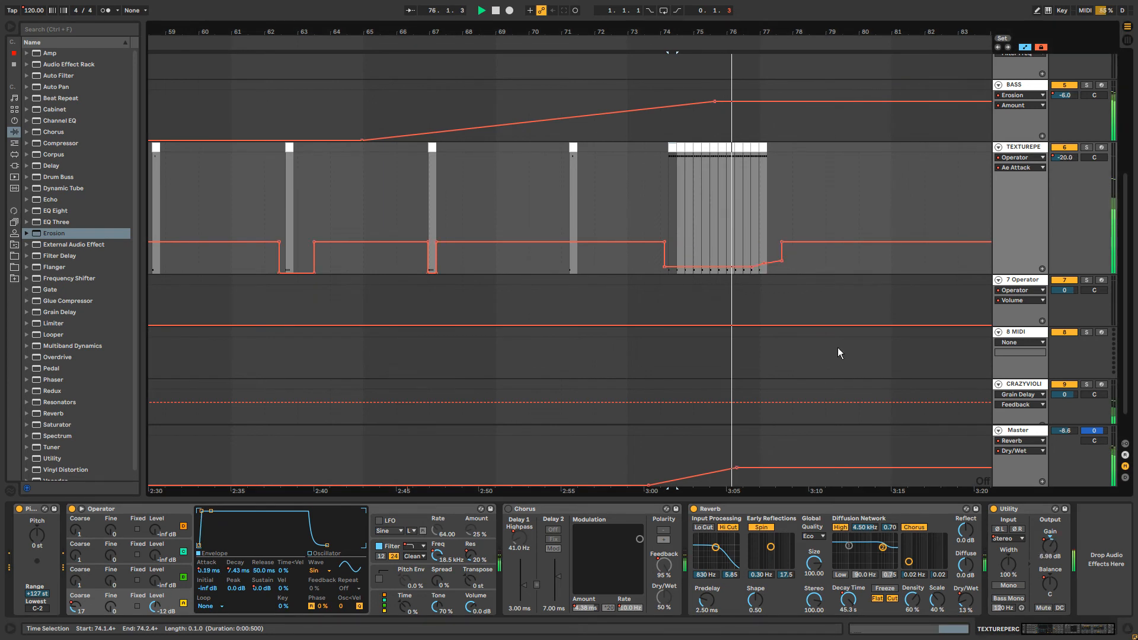
# Automate the texture track's Utility Gain at about -7 dB from bar 74, rising to about 14 dB just past bar 77.
pyautogui.click(1059, 592)
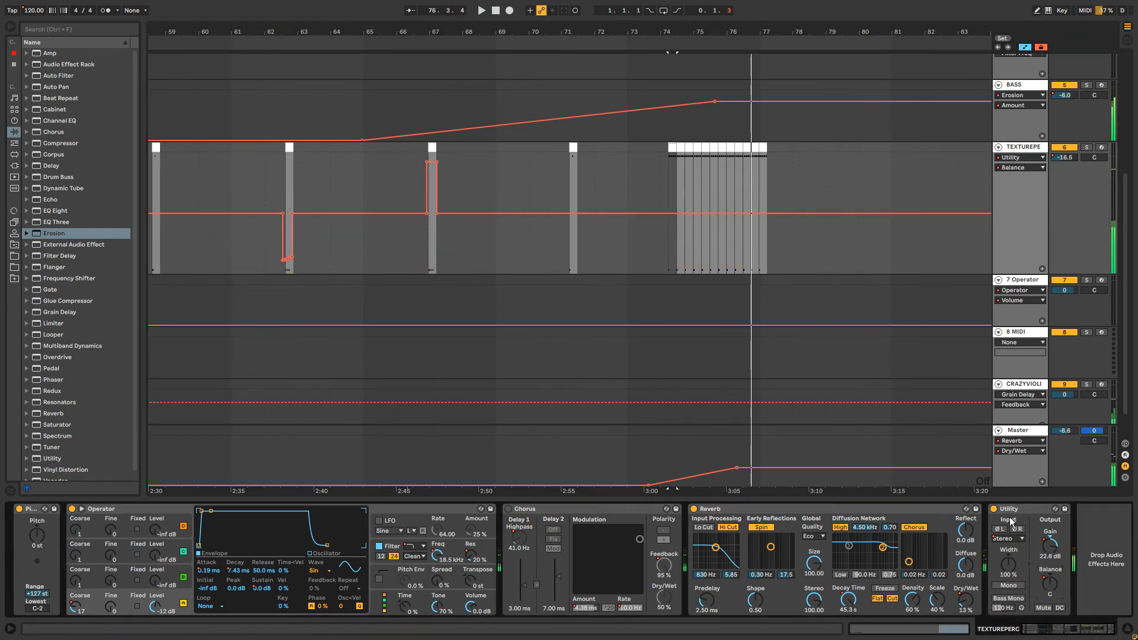
pyautogui.press('space')
pyautogui.click(1050, 543)
pyautogui.press('b')
pyautogui.moveTo(664, 228); pyautogui.dragTo(806, 225)
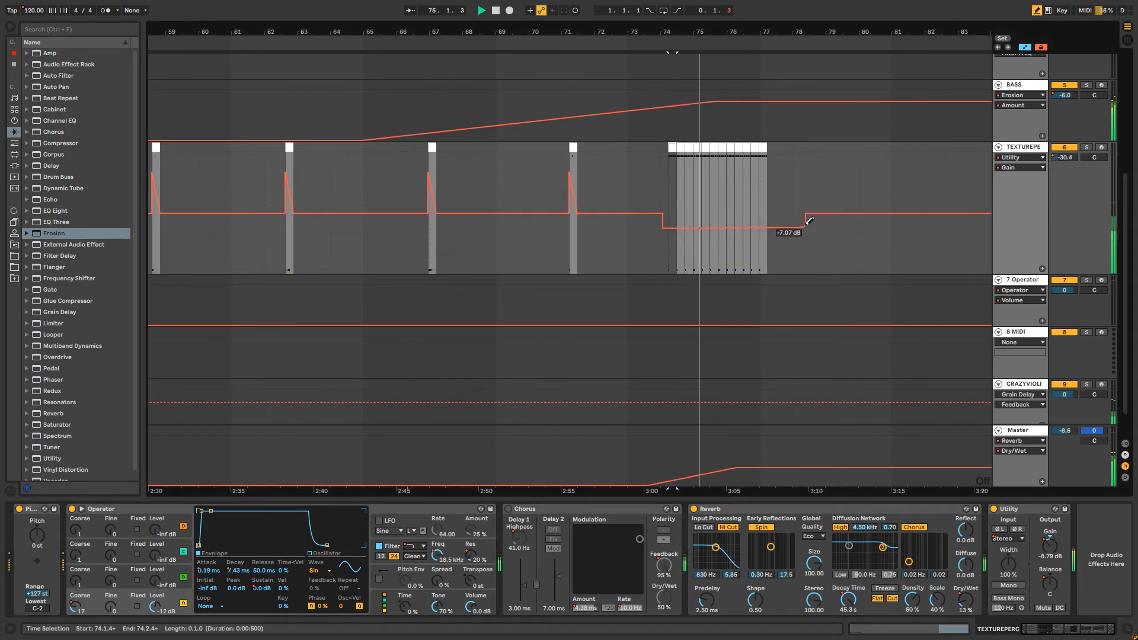
pyautogui.moveTo(681, 228); pyautogui.dragTo(776, 188)
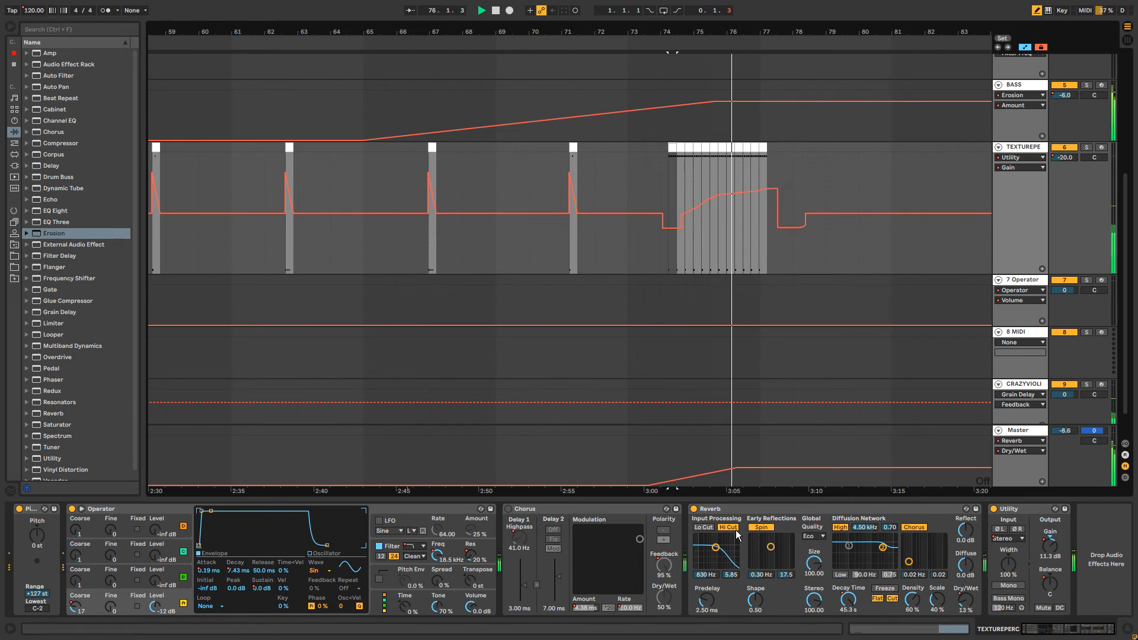
pyautogui.press('b')
# Delete the extra very short notes at the start of the first texture clip at bar 74, keeping its four sixteenth-length G8 notes.
pyautogui.click(671, 147)
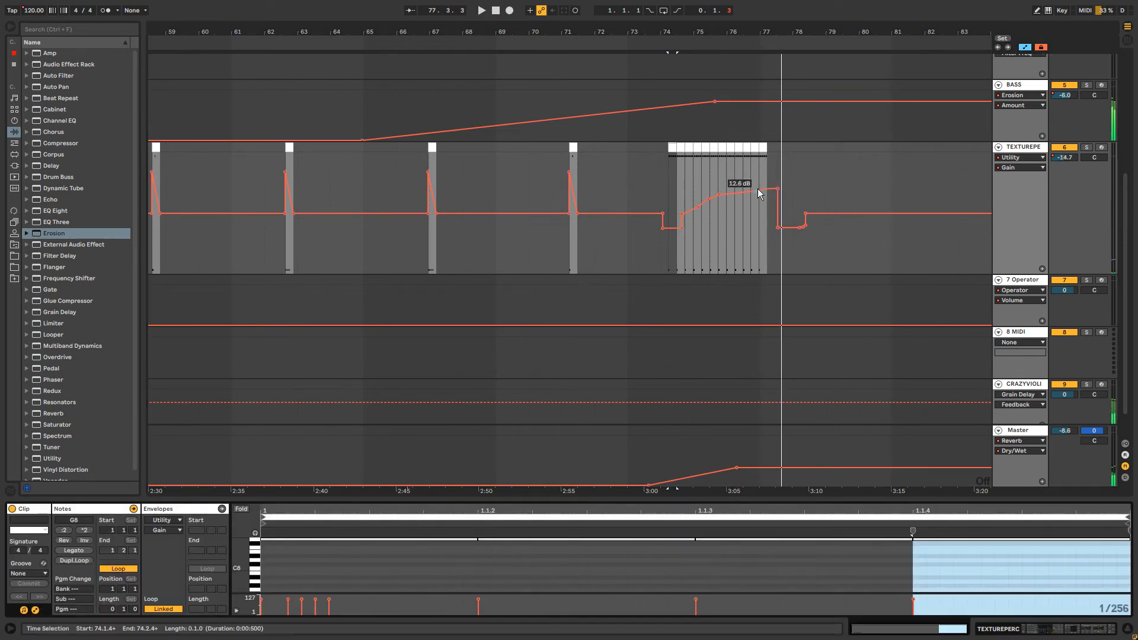
pyautogui.moveTo(802, 499); pyautogui.dragTo(787, 202)
pyautogui.moveTo(422, 377); pyautogui.dragTo(264, 474)
pyautogui.press('space')
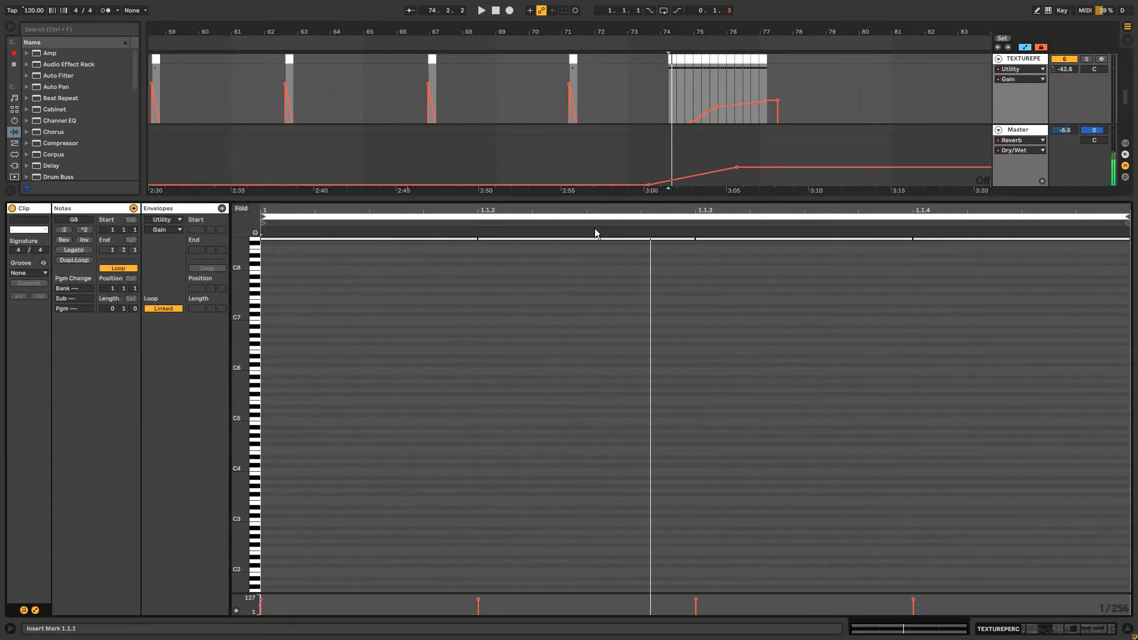
pyautogui.moveTo(636, 201); pyautogui.dragTo(649, 459)
pyautogui.scroll(4, 812, 140)
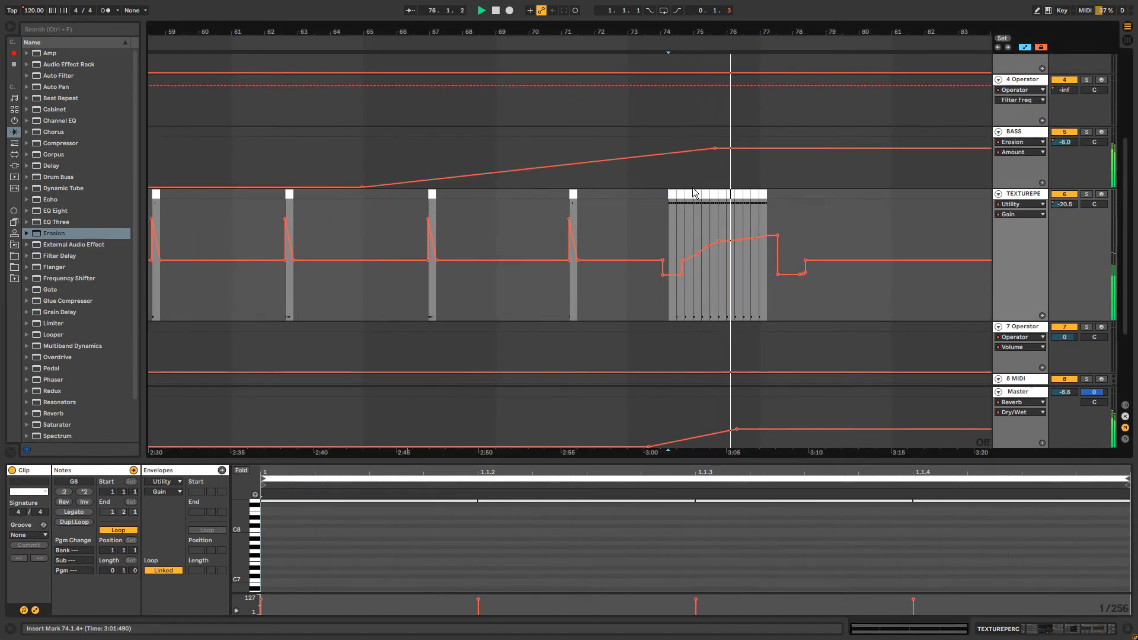
# Duplicate the cleaned-up first texture clip over the other repeated clips from bar 74 to bar 77, and play them back.
pyautogui.click(670, 193)
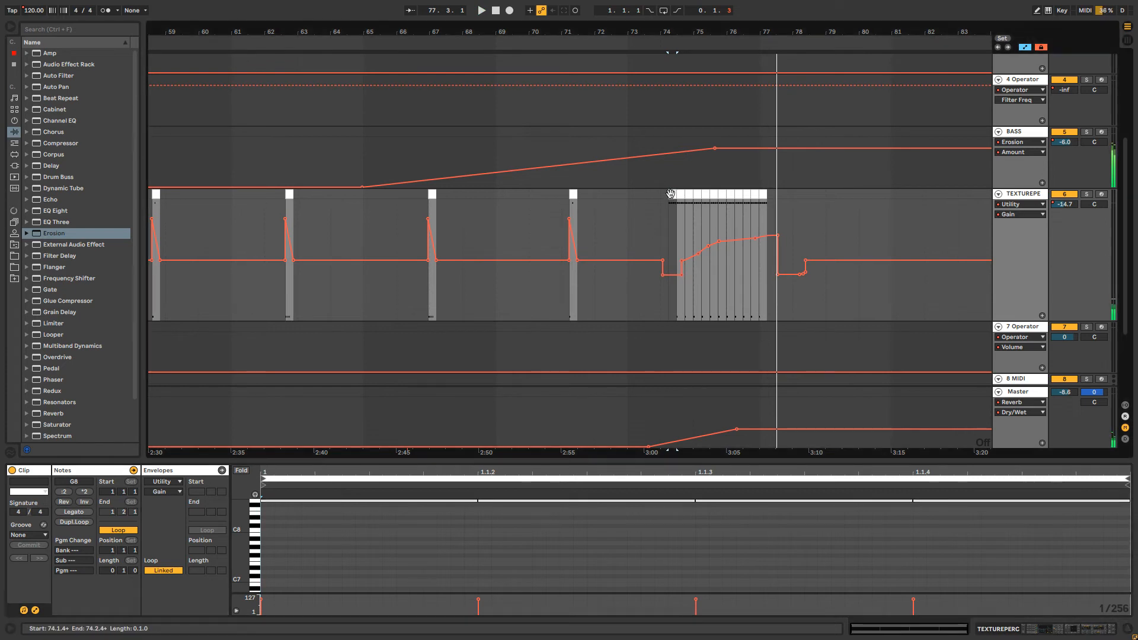
pyautogui.press('Right')
pyautogui.press('Right')
pyautogui.press('Right')
pyautogui.press('Right')
pyautogui.press('Right')
pyautogui.press('Right')
pyautogui.press('Right')
pyautogui.press('Right')
pyautogui.press('Right')
pyautogui.press('Right')
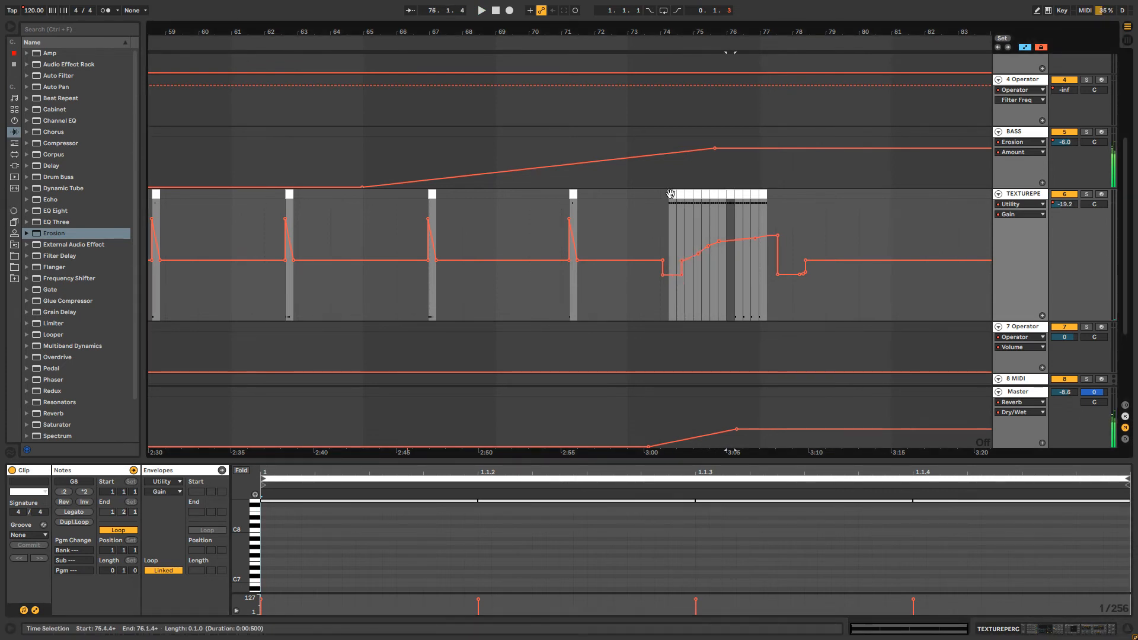
pyautogui.click(670, 194)
pyautogui.press('space')
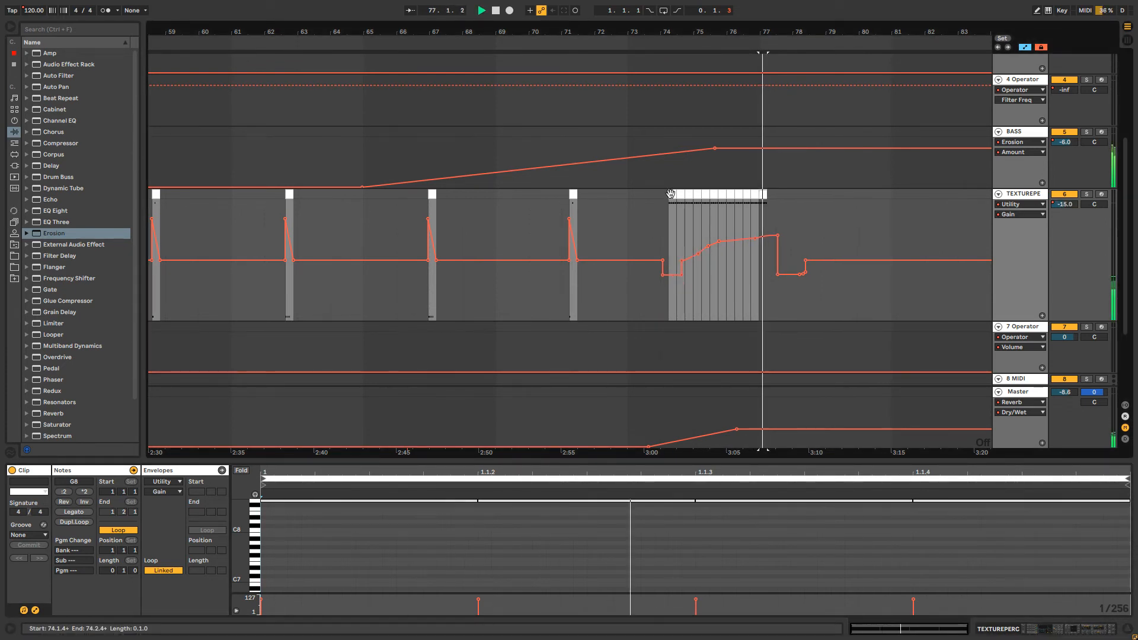
# Lower the texture track's Operator A Coarse automation to 1 across the repeated clips from bar 74 to bar 77.
pyautogui.hotkey('shift', 'Tab')
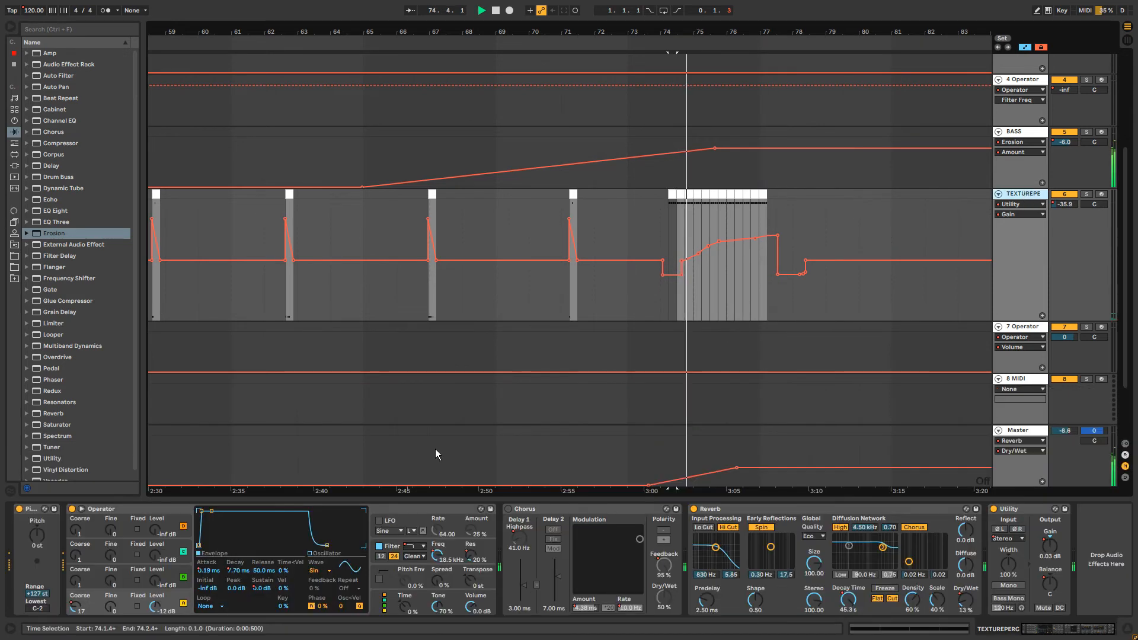
pyautogui.click(75, 607)
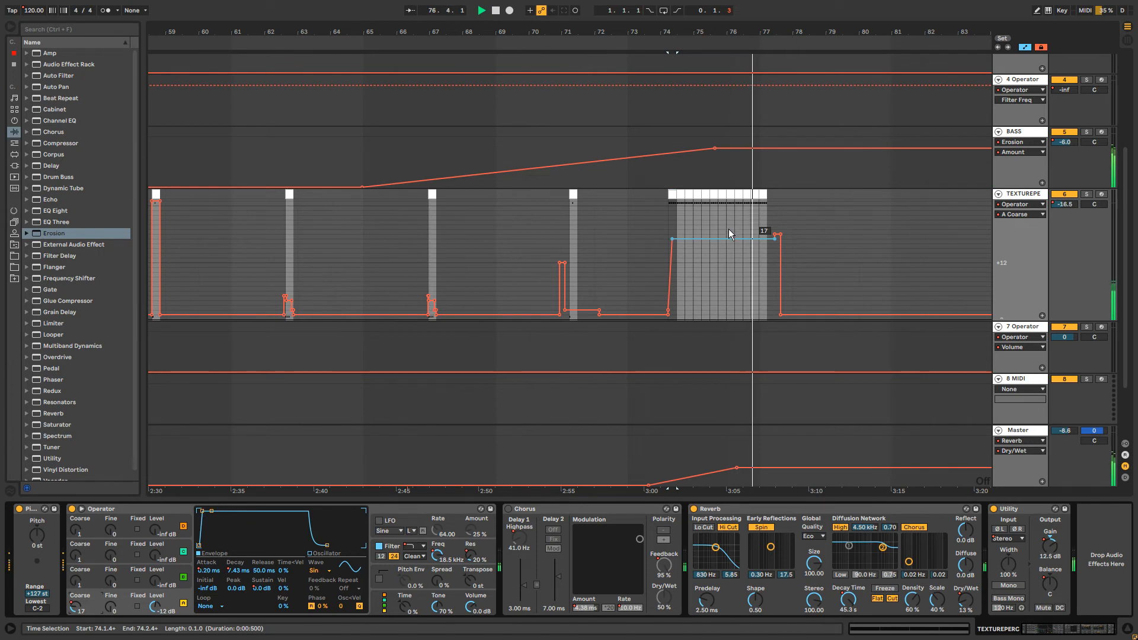
pyautogui.moveTo(728, 229); pyautogui.dragTo(728, 304)
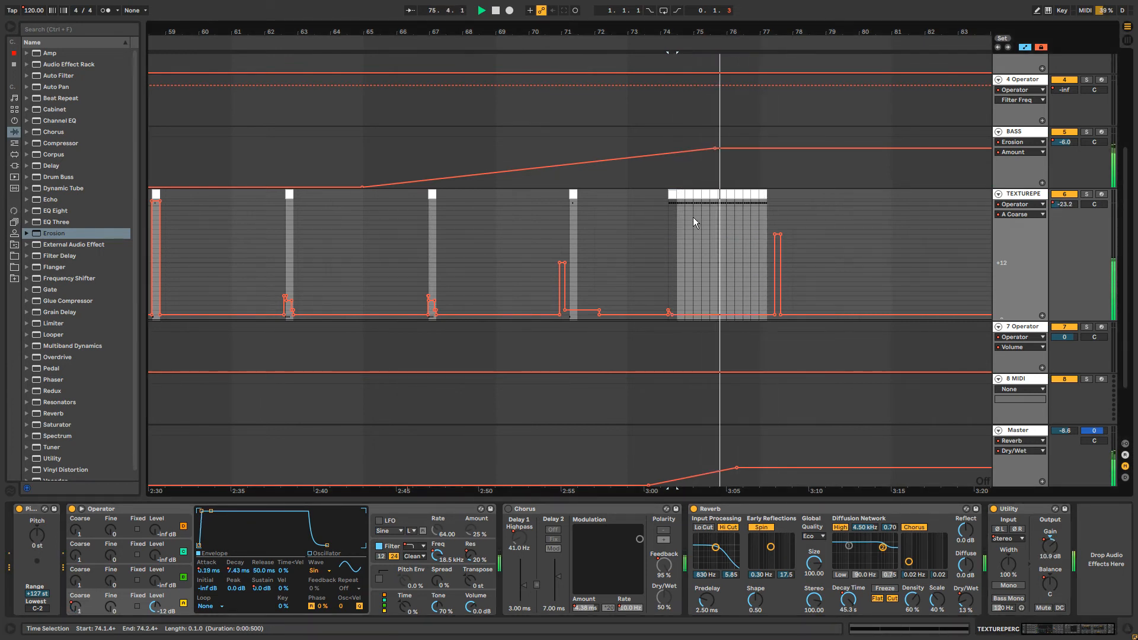
# Automate the texture track's Operator envelope Sustain down to -inf dB from before bar 74 to past bar 78.
pyautogui.doubleClick(672, 192)
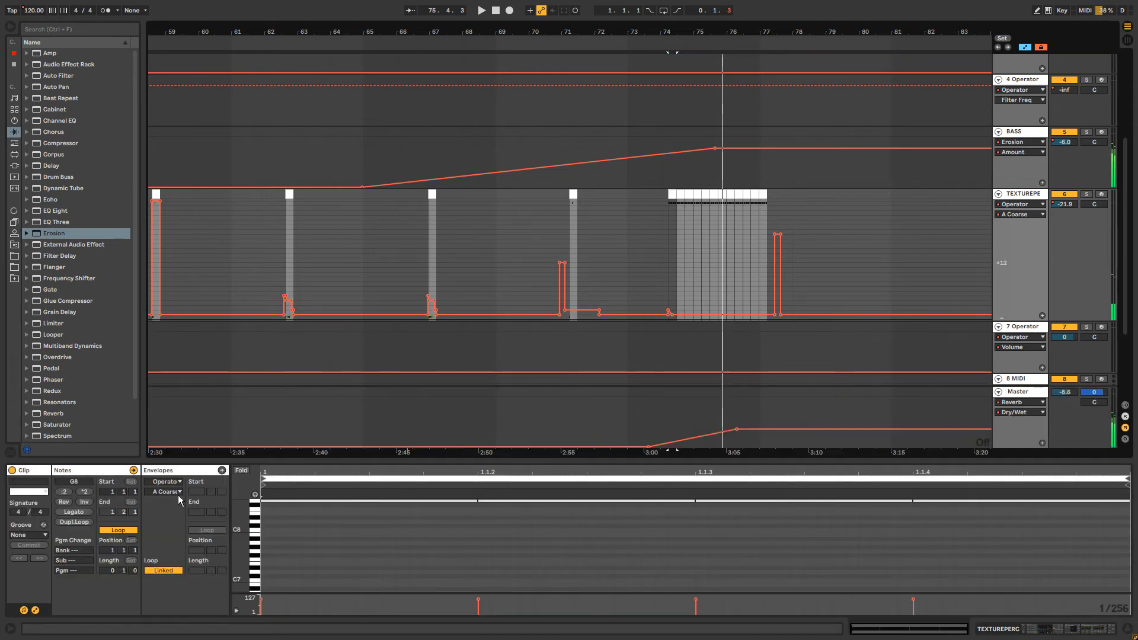
pyautogui.click(1025, 194)
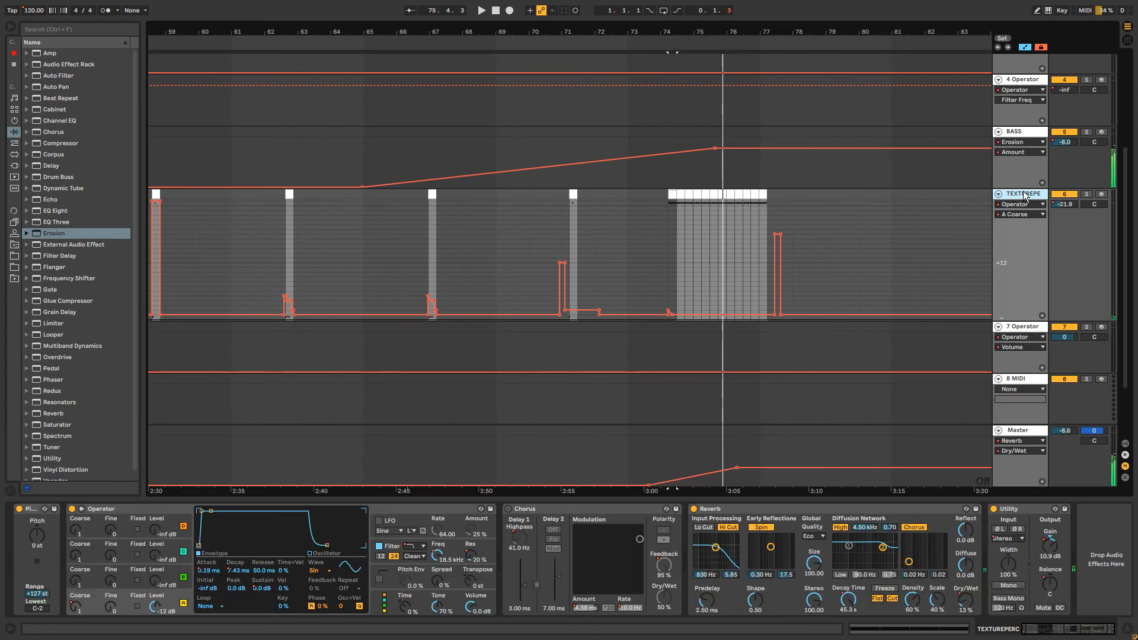
pyautogui.click(263, 588)
pyautogui.press('space')
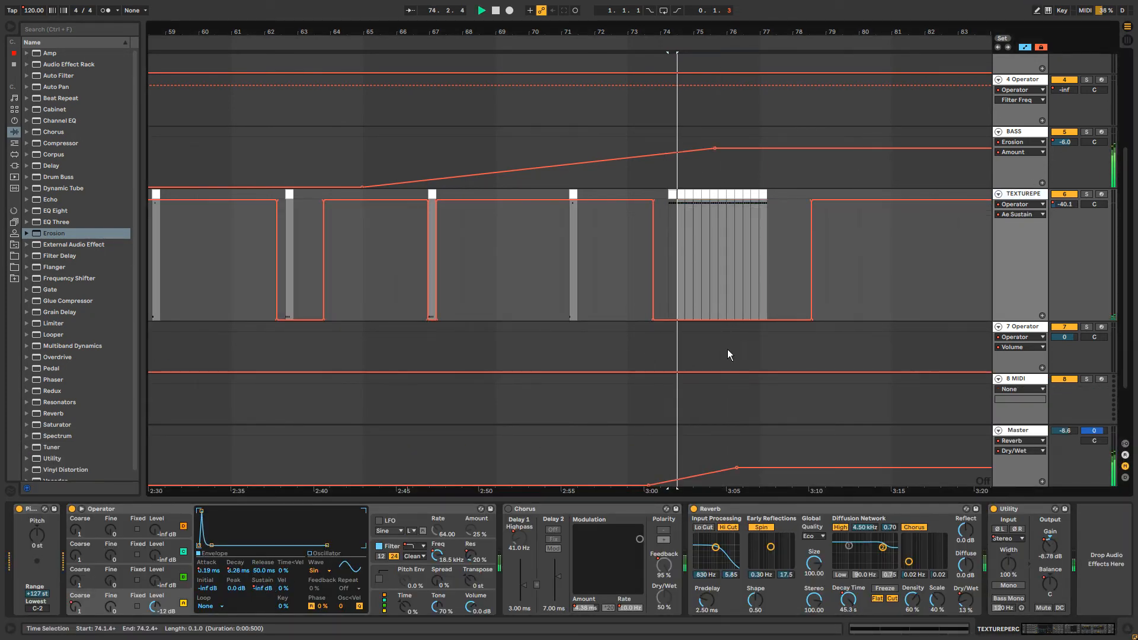
# Redraw the texture track's Operator envelope Attack automation down to 1.00 ms from before bar 74 to past bar 78, and replay the section.
pyautogui.click(208, 571)
pyautogui.press('b')
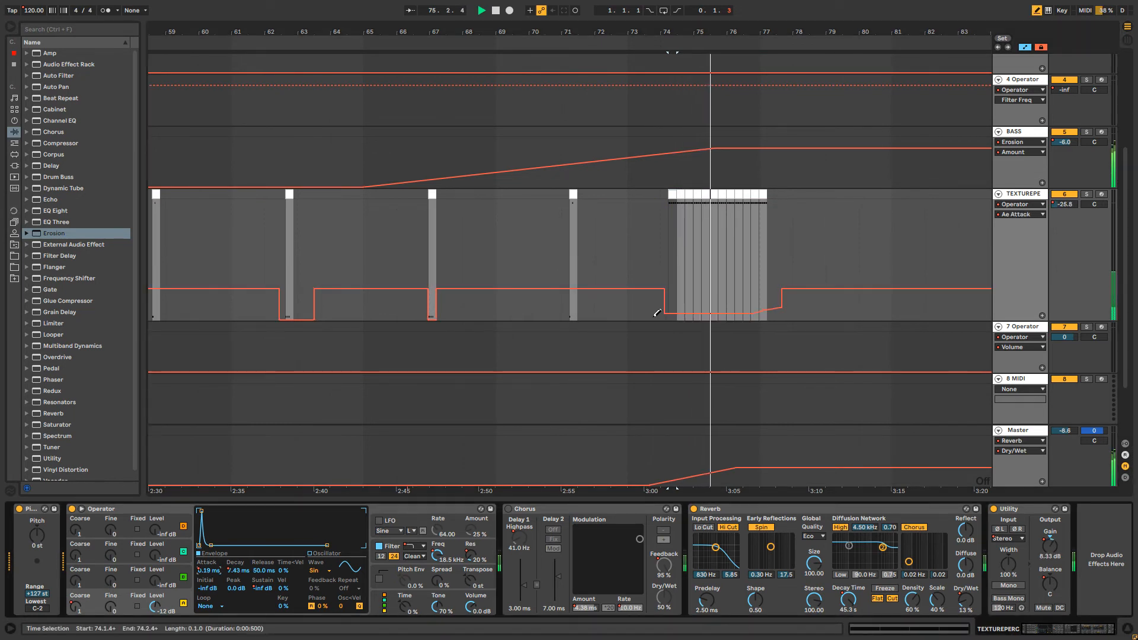
pyautogui.moveTo(655, 316); pyautogui.dragTo(806, 347)
pyautogui.press('b')
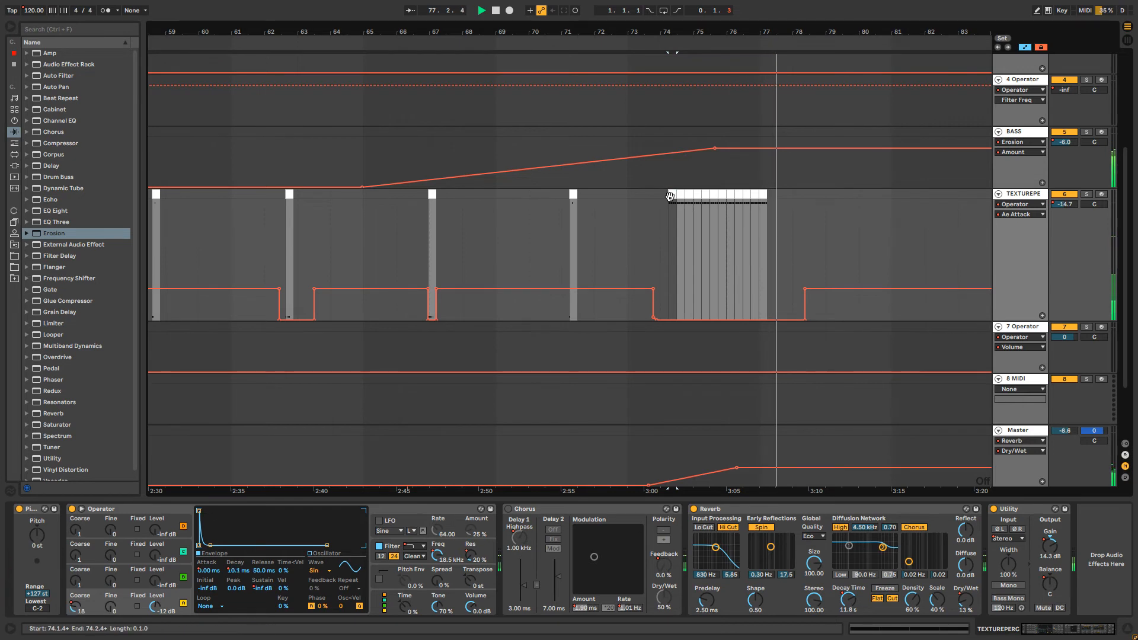
pyautogui.press('space')
pyautogui.press('space')
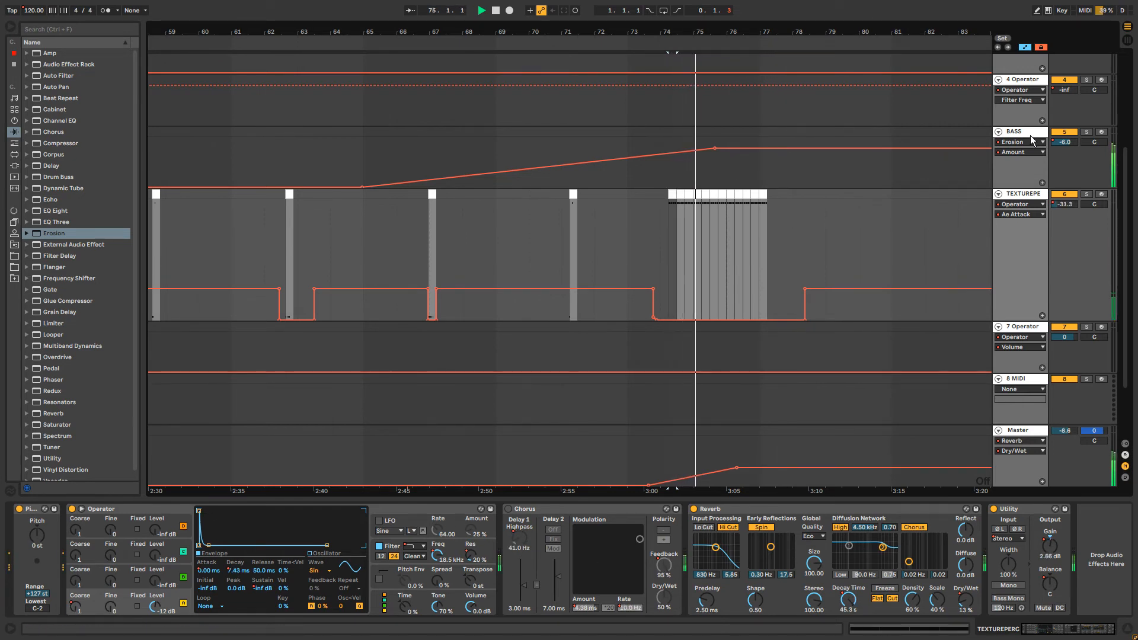
# Add the Corpus effect to the Master track between Reverb and Limiter.
pyautogui.click(1030, 431)
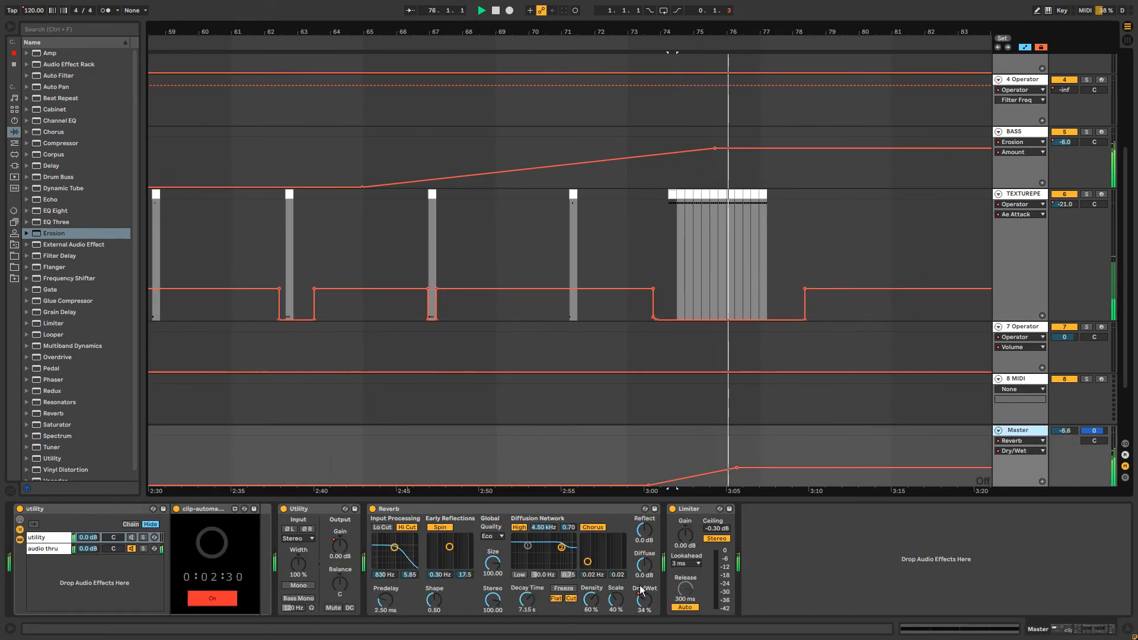
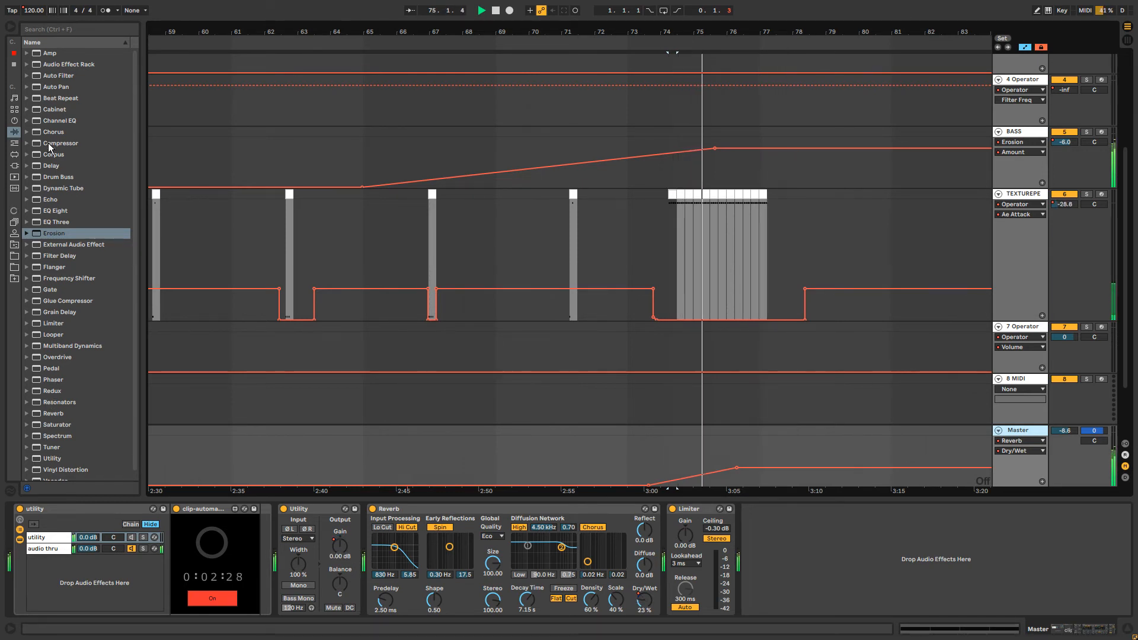
pyautogui.moveTo(52, 157)
pyautogui.mouseDown()
pyautogui.moveTo(526, 470)
pyautogui.moveTo(655, 536)
pyautogui.moveTo(684, 535)
pyautogui.mouseUp()
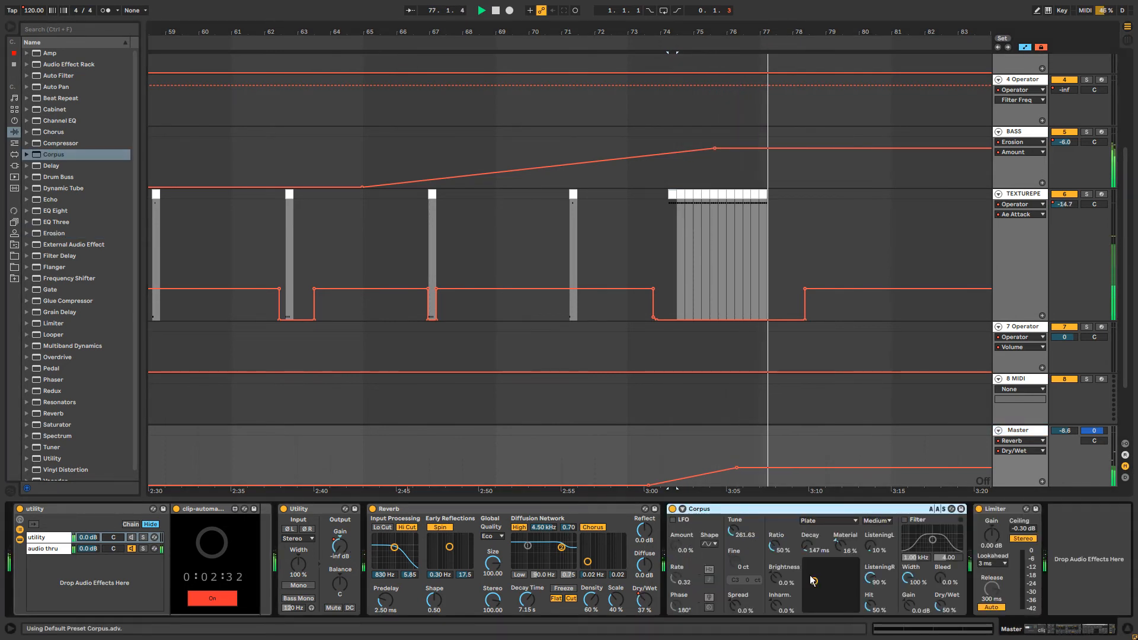
# Raise the Master Corpus Tune to about 286 while playing from bar 74, and show the Master Reverb's Dry/Wet automation.
pyautogui.click(712, 481)
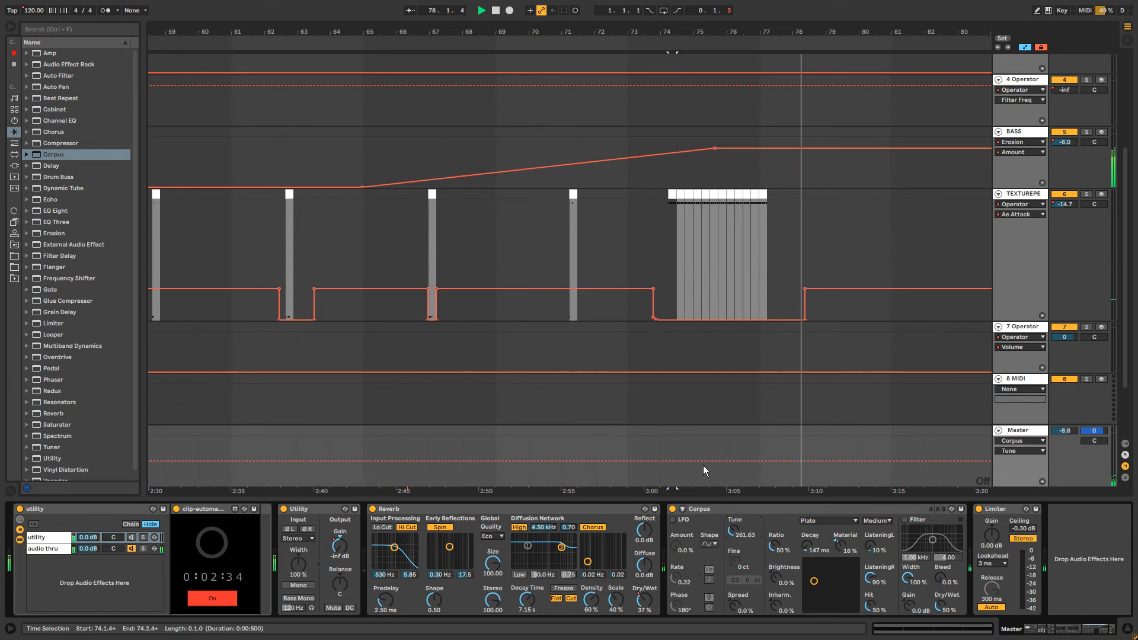
pyautogui.click(693, 461)
pyautogui.press('space')
pyautogui.press('space')
pyautogui.click(856, 461)
pyautogui.moveTo(813, 461); pyautogui.dragTo(813, 457)
pyautogui.click(643, 600)
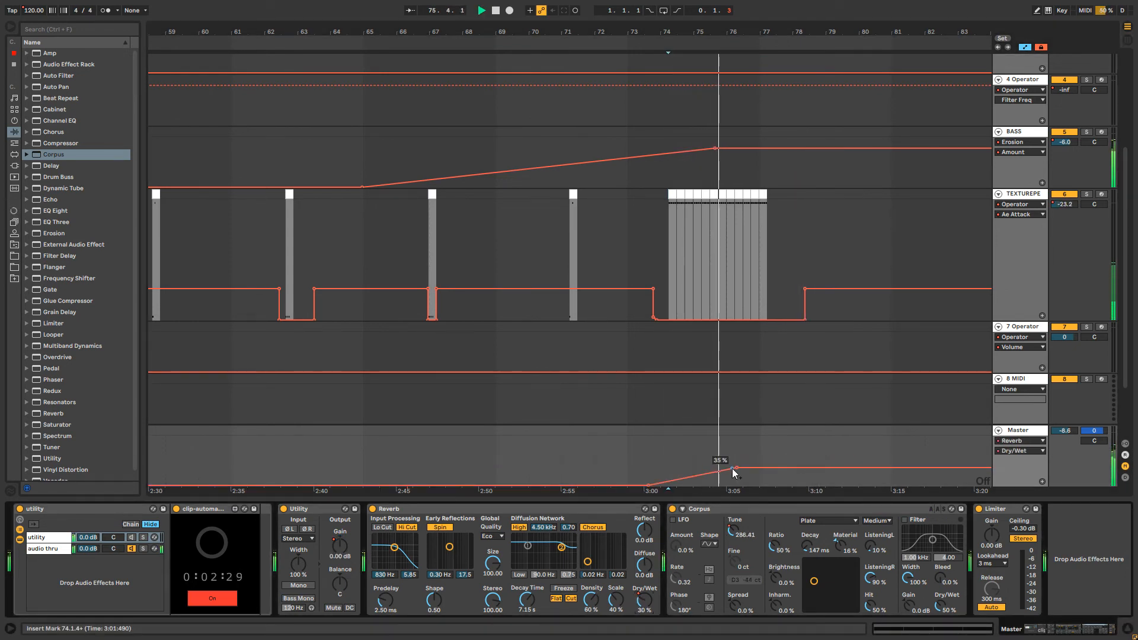
# Reshape the Master Reverb's Dry/Wet automation to climb steeply after bar 76, reaching 100 % midway through bar 77.
pyautogui.click(714, 472)
pyautogui.moveTo(753, 468); pyautogui.dragTo(783, 437)
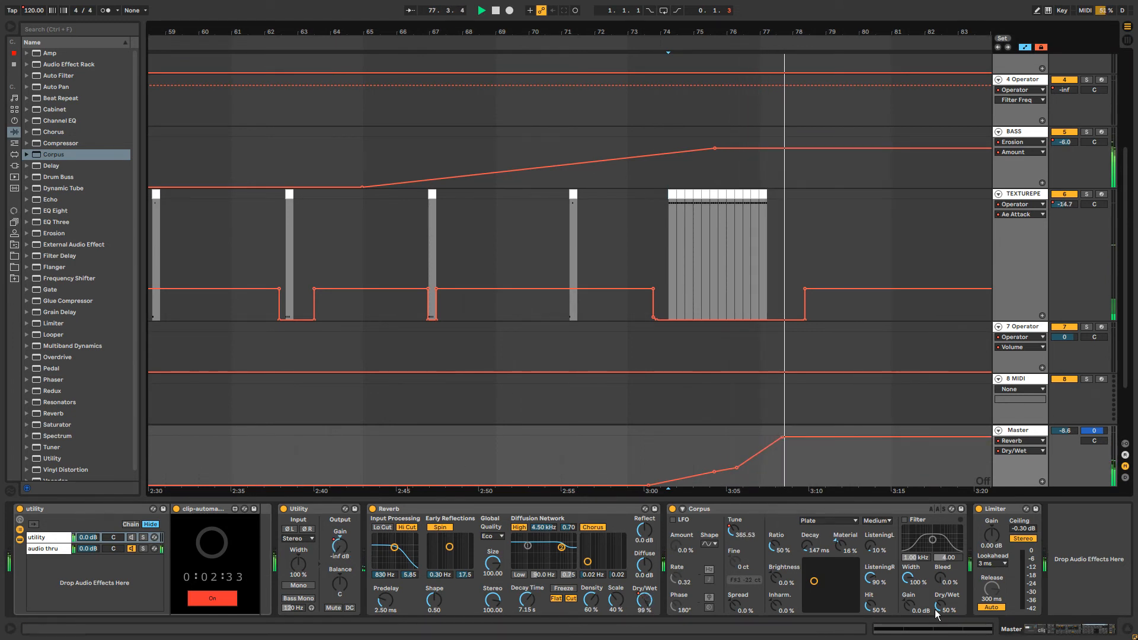
# Automate the Master Corpus Dry/Wet from 0 % at bar 74 to about 58 % in bar 77, and replay with the Tune automation shown.
pyautogui.moveTo(940, 606); pyautogui.dragTo(941, 564)
pyautogui.click(785, 437)
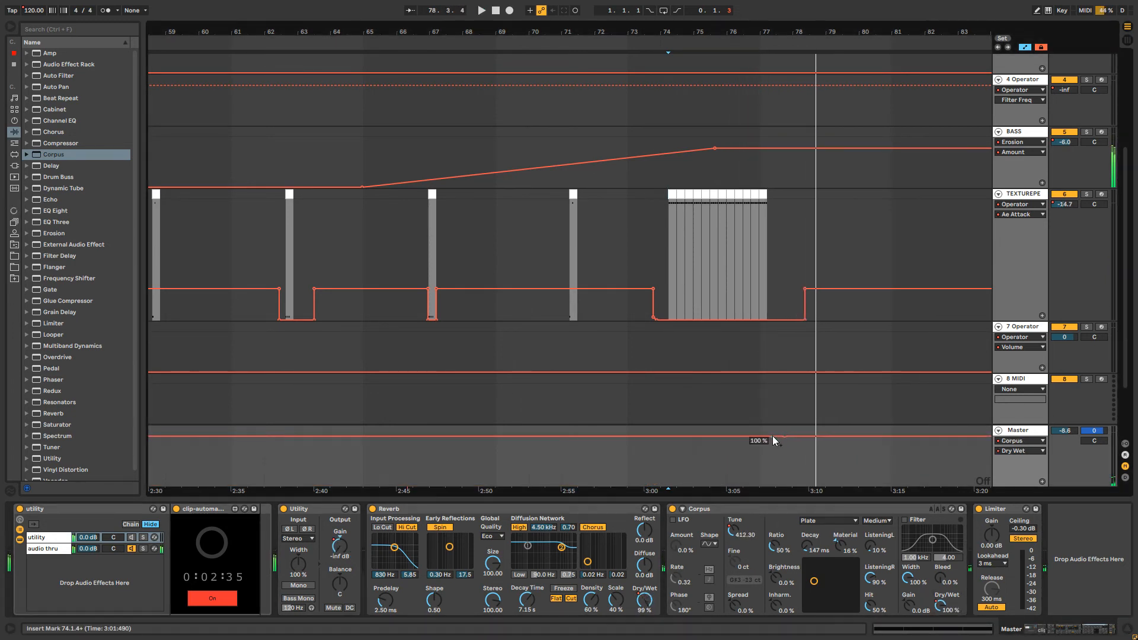
pyautogui.press('space')
pyautogui.press('space')
pyautogui.moveTo(771, 438); pyautogui.dragTo(663, 486)
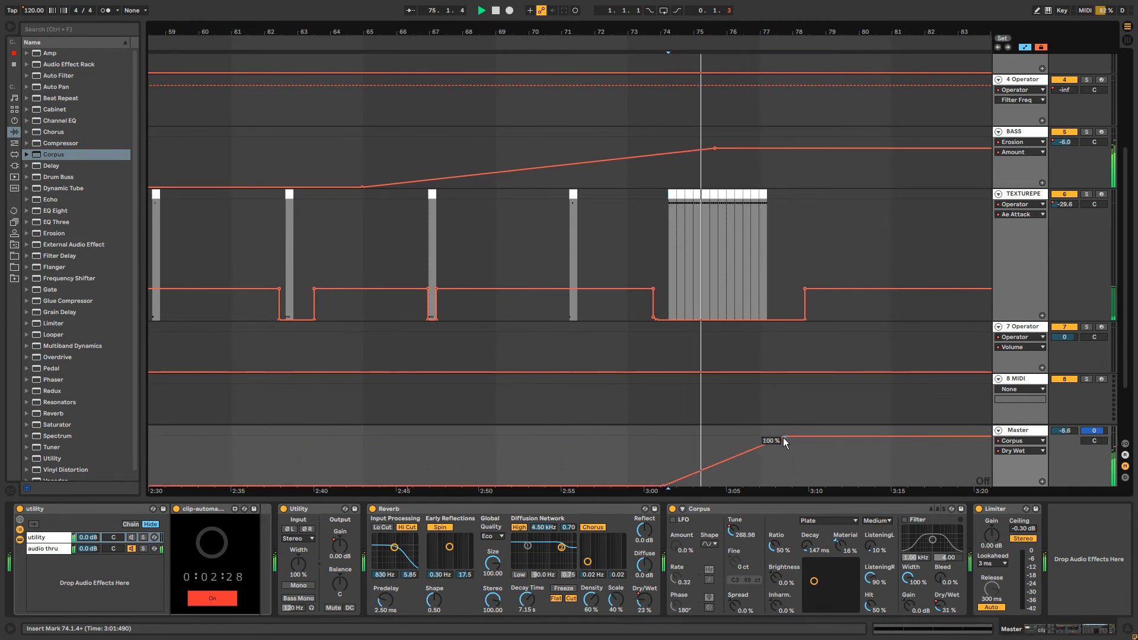
pyautogui.moveTo(784, 438); pyautogui.dragTo(823, 463)
pyautogui.click(734, 531)
pyautogui.press('space')
pyautogui.press('space')
# Fold the Master's utility rack and add Resonators between Corpus and Limiter, with Pitch II at -24 st, III at +15 st and V at +8 st.
pyautogui.click(32, 525)
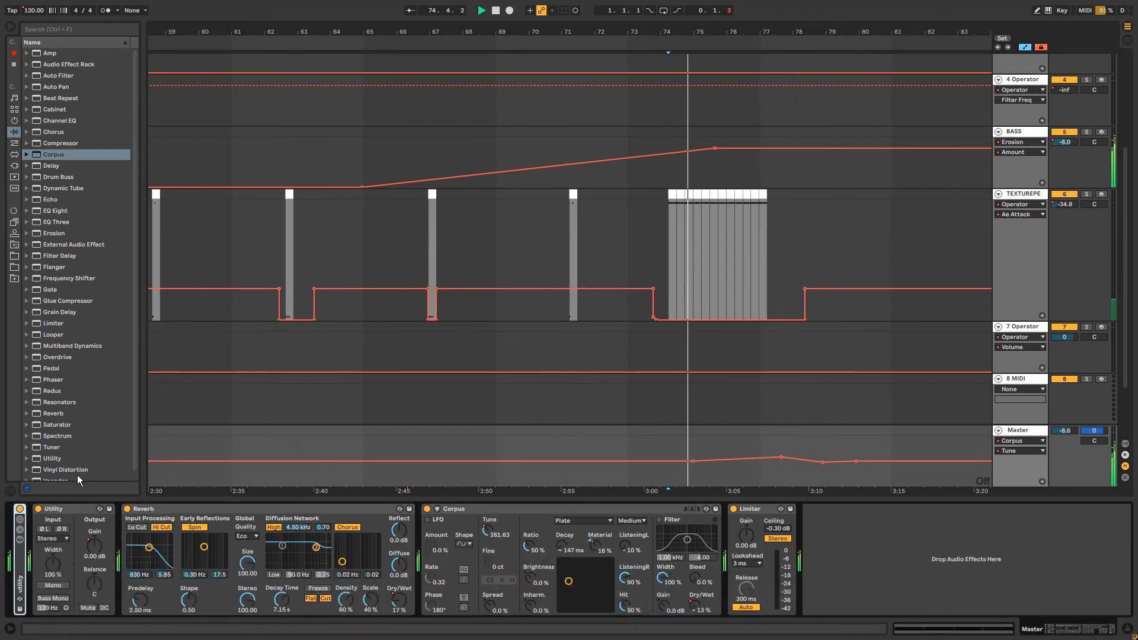
pyautogui.moveTo(59, 403); pyautogui.dragTo(834, 596)
pyautogui.moveTo(862, 552); pyautogui.dragTo(920, 542)
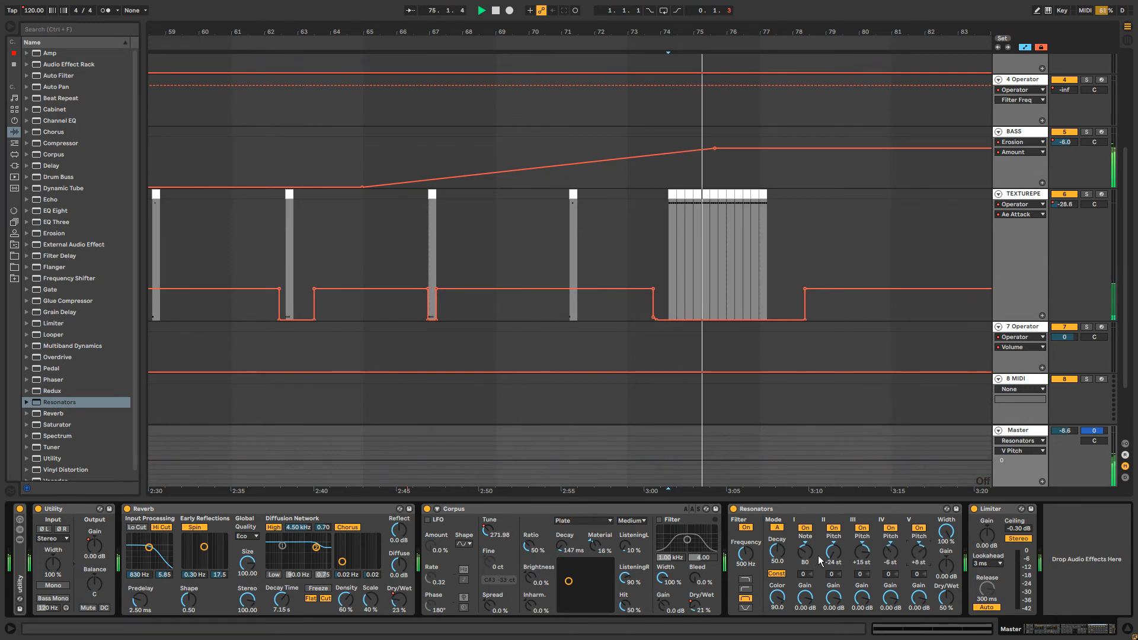
# Automate the Resonators' Dry/Wet from 0 % before bar 74 to 67 % near bar 78, retune Note I, and replay the section.
pyautogui.moveTo(805, 554); pyautogui.dragTo(805, 551)
pyautogui.moveTo(945, 598); pyautogui.dragTo(945, 583)
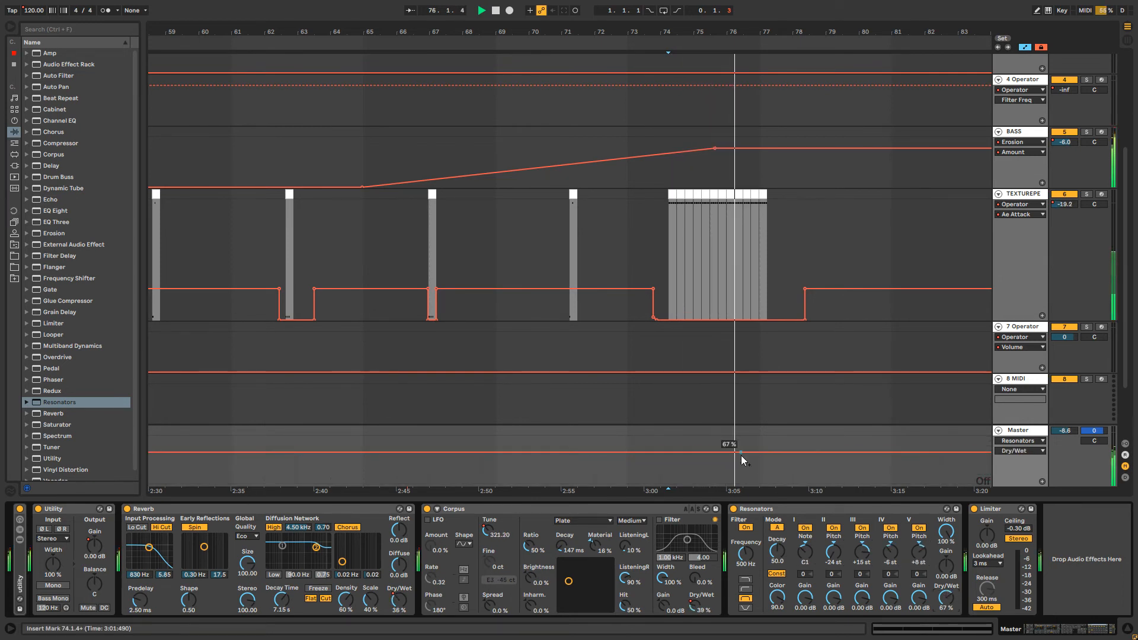
pyautogui.click(791, 452)
pyautogui.moveTo(772, 452); pyautogui.dragTo(640, 485)
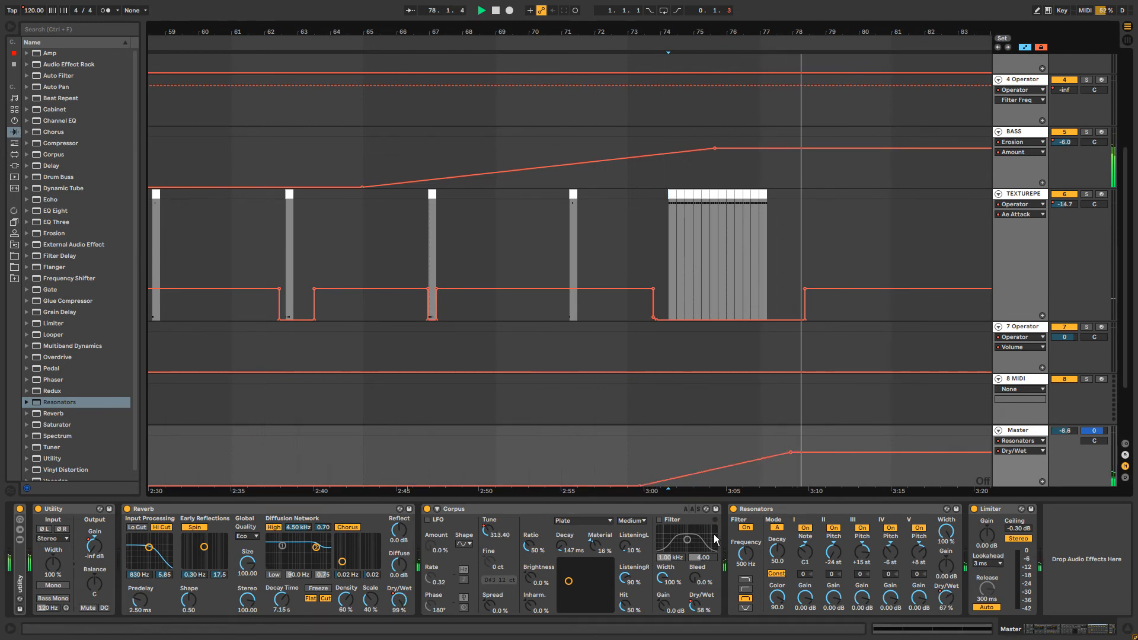
pyautogui.moveTo(805, 547); pyautogui.dragTo(805, 551)
pyautogui.press('space')
pyautogui.press('space')
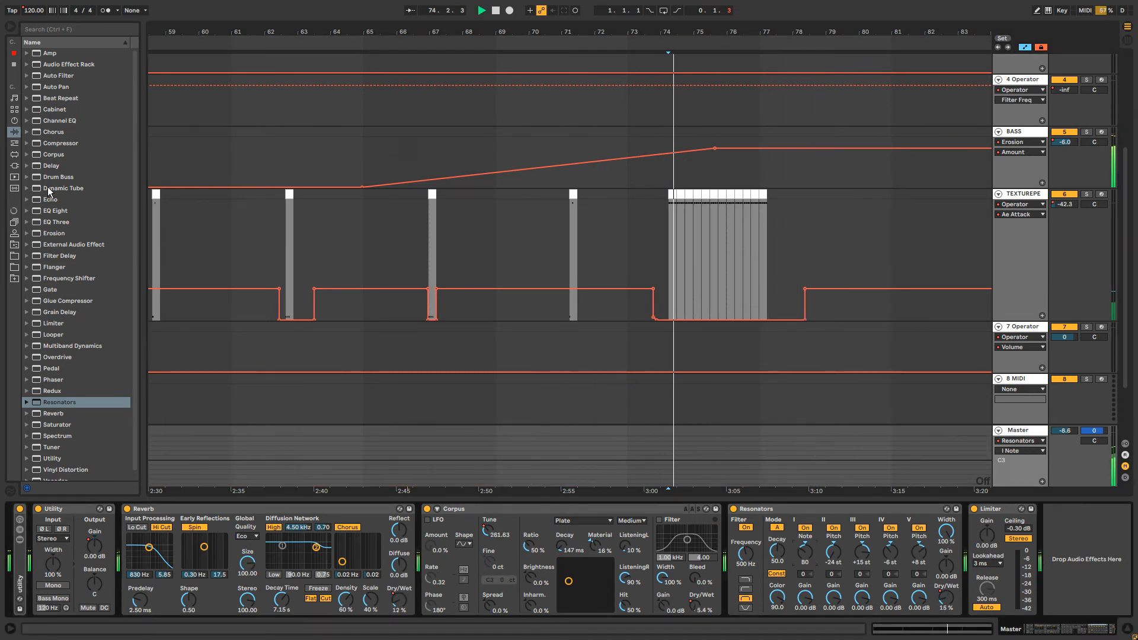
# Add Delay to the Master between Resonators and Limiter, with unsynced times, Feedback at 95 % and Dry/Wet at about 73 %.
pyautogui.moveTo(51, 168); pyautogui.dragTo(947, 522)
pyautogui.click(930, 559)
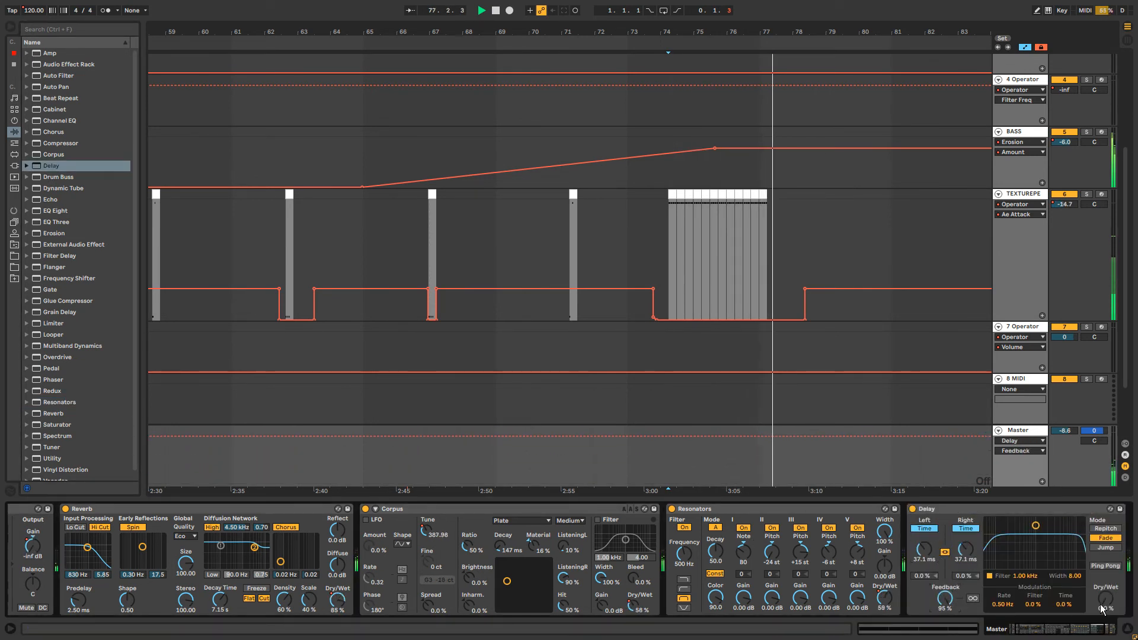
pyautogui.moveTo(1106, 599); pyautogui.dragTo(1107, 548)
pyautogui.click(1061, 634)
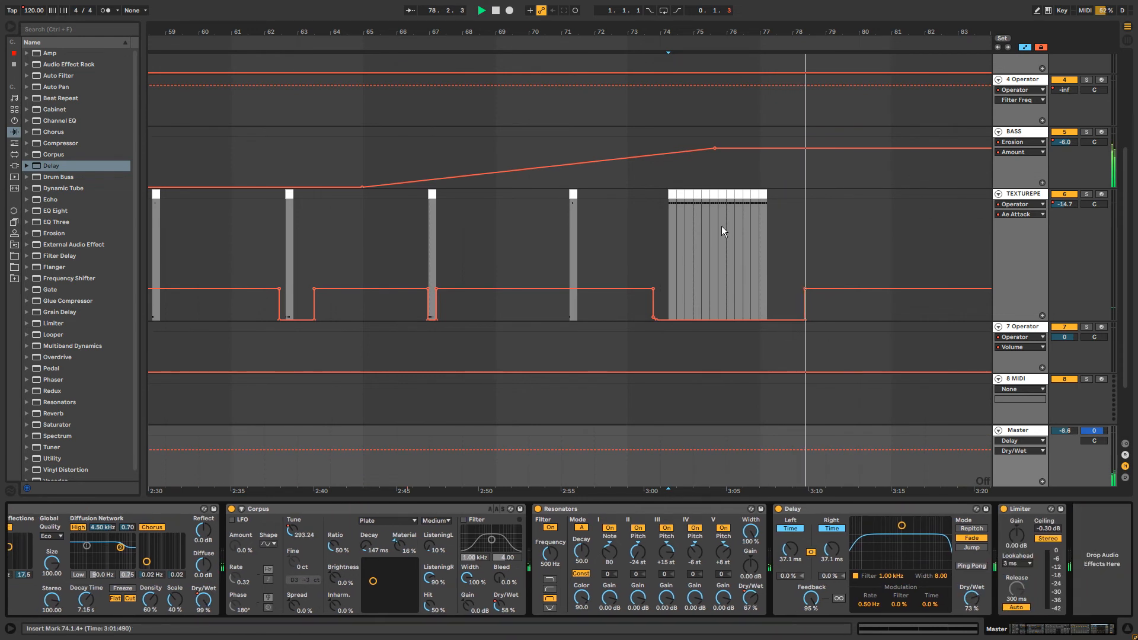
# Automate the Master Delay's Dry/Wet from 0 % after bar 76 to about 75 % in bar 78, and replay the section.
pyautogui.click(784, 450)
pyautogui.moveTo(741, 450); pyautogui.dragTo(739, 486)
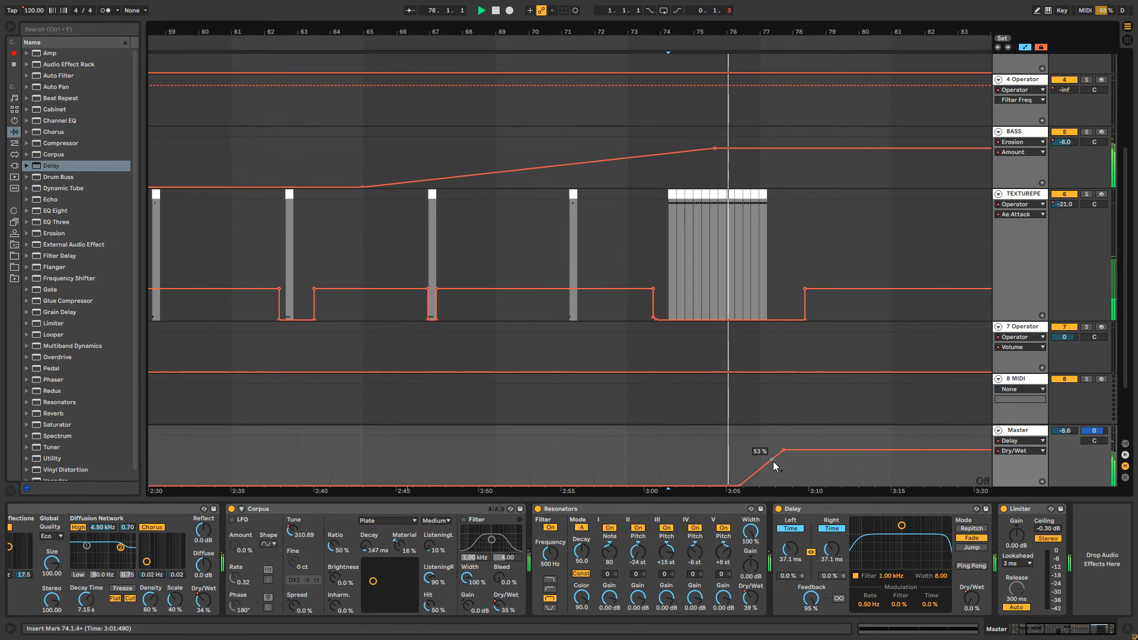
pyautogui.moveTo(784, 451); pyautogui.dragTo(810, 449)
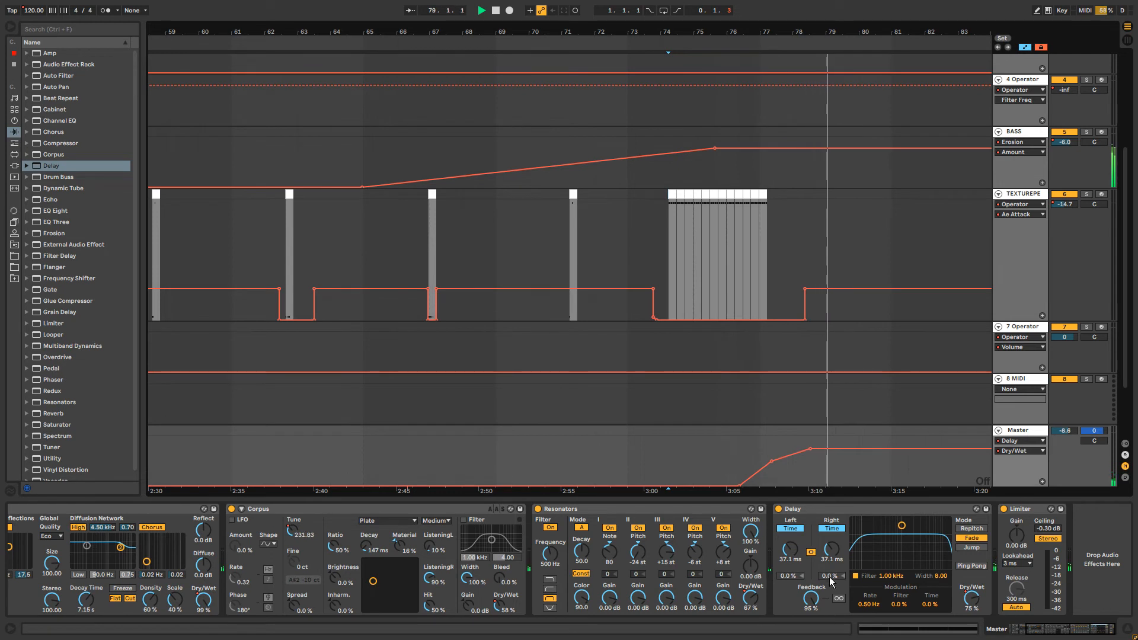
pyautogui.press('space')
pyautogui.press('space')
# Automate the Master Delay's L Time to fall from around bar 76 to 1.14 ms past bar 80, and restart playback from bar 74.
pyautogui.click(791, 550)
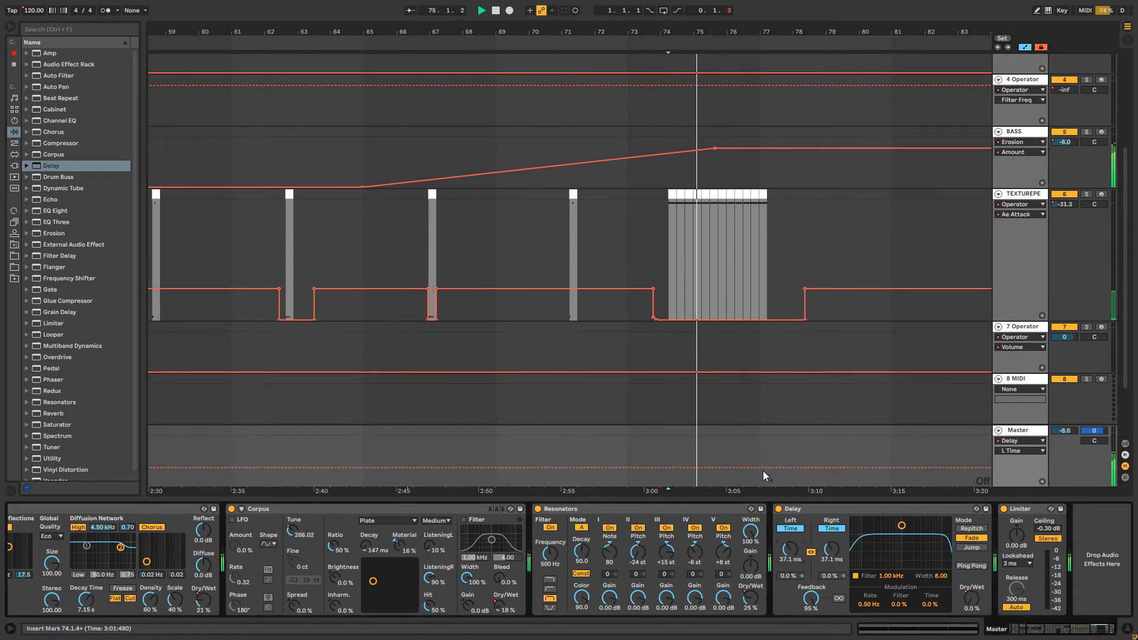
pyautogui.click(724, 468)
pyautogui.moveTo(764, 468); pyautogui.dragTo(786, 474)
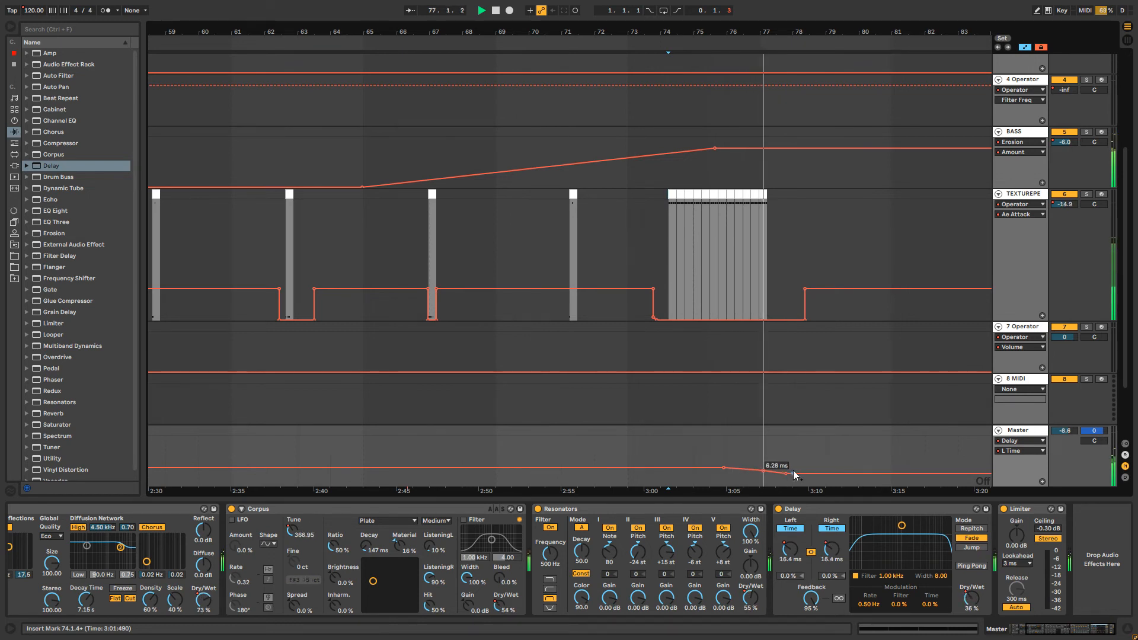
pyautogui.moveTo(822, 475); pyautogui.dragTo(867, 480)
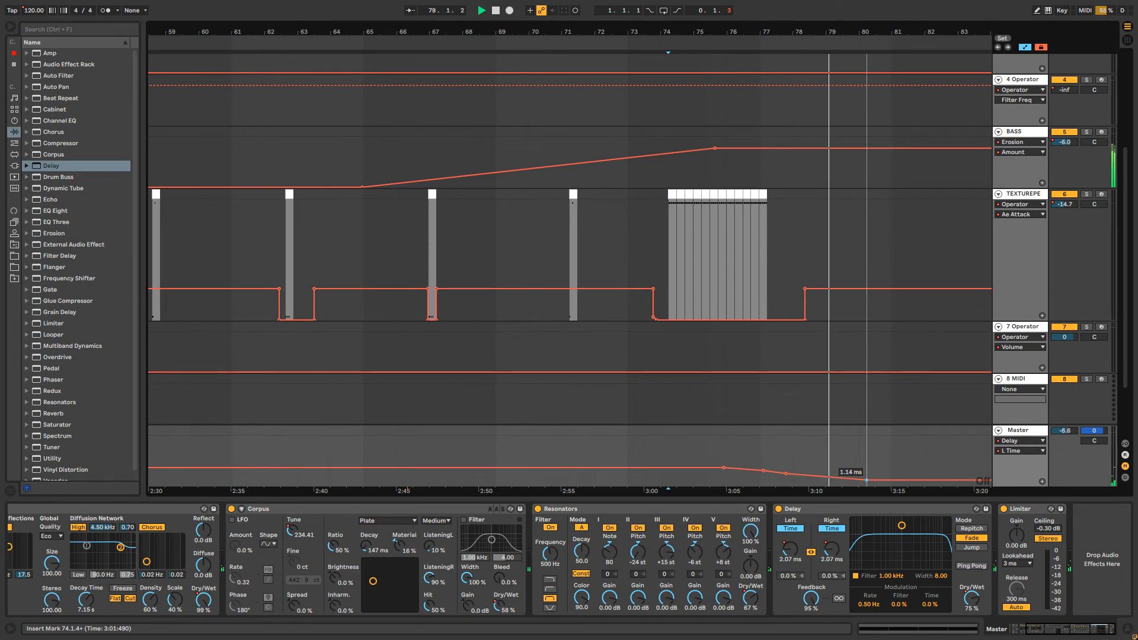
pyautogui.click(665, 439)
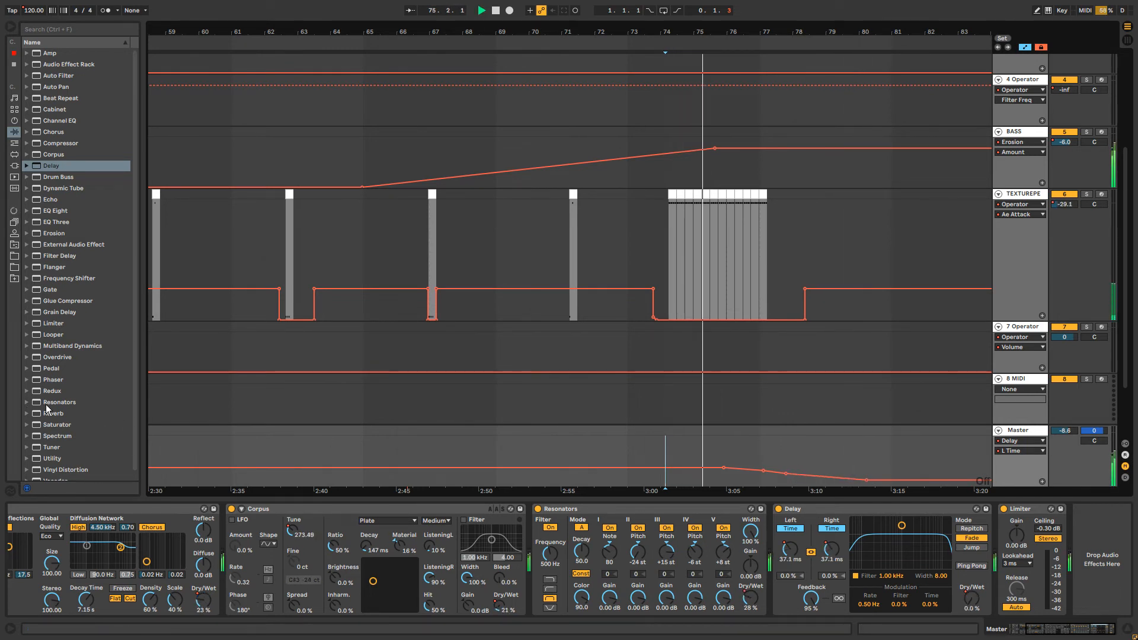
# Add Overdrive to the Master between Delay and Limiter and raise its Dry/Wet to 100 %.
pyautogui.click(55, 358)
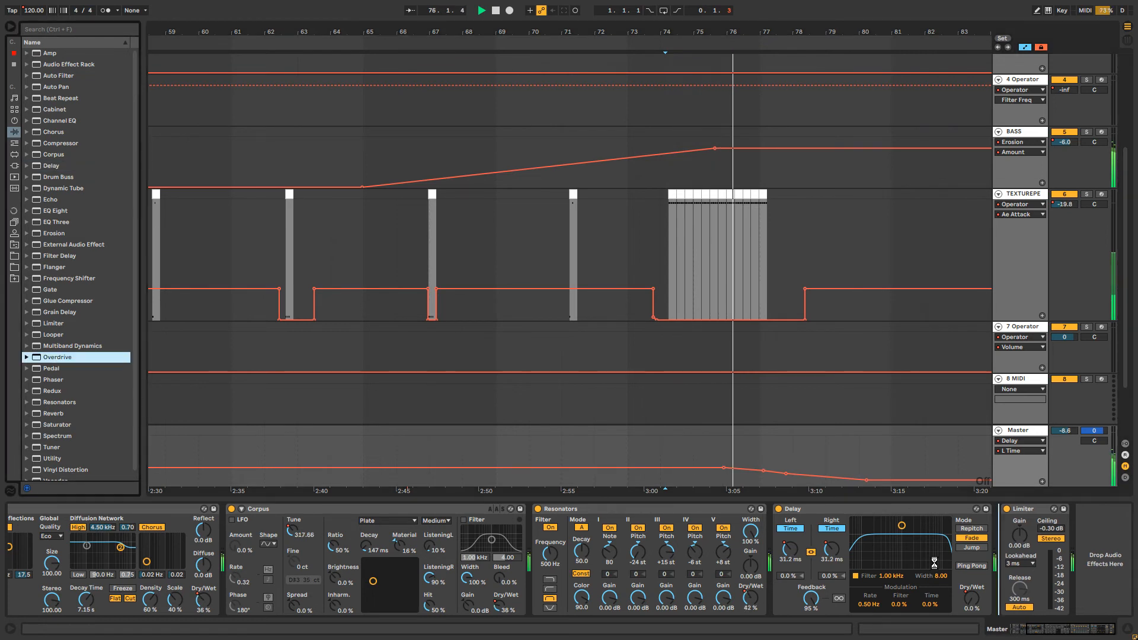
pyautogui.moveTo(1001, 544); pyautogui.dragTo(1023, 536)
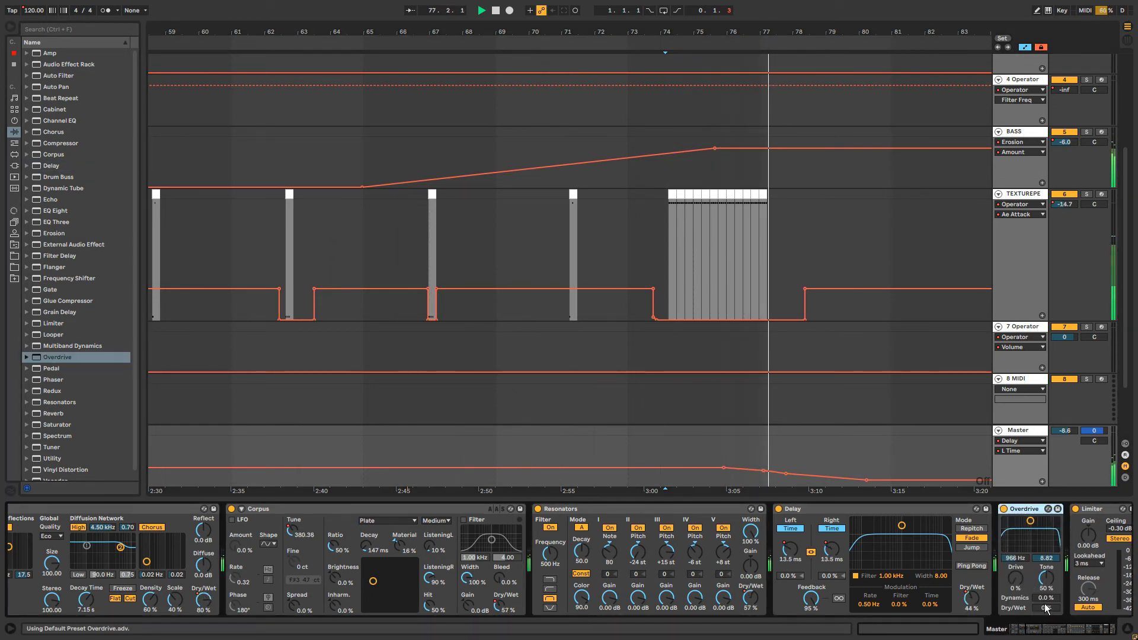
pyautogui.moveTo(1047, 607); pyautogui.dragTo(1047, 540)
# Automate the Master Overdrive's Dry/Wet from 0 % midway through bar 74 to 100 % late in bar 78, and replay the section.
pyautogui.click(820, 437)
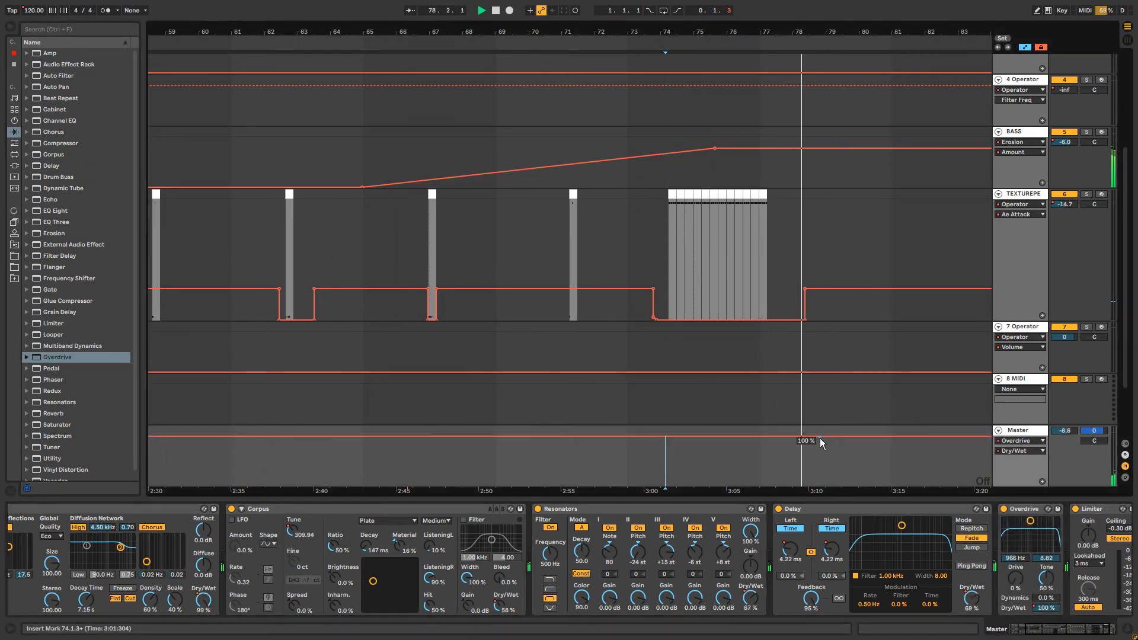
pyautogui.moveTo(705, 437)
pyautogui.mouseDown()
pyautogui.moveTo(699, 483)
pyautogui.moveTo(682, 486)
pyautogui.mouseUp()
pyautogui.press('space')
pyautogui.press('space')
# Set the Overdrive's Drive to about 66 % and Tone to 37 %, and reshape its Dry/Wet automation into a later rise to about 73 % past bar 79.
pyautogui.moveTo(1012, 576); pyautogui.dragTo(1011, 545)
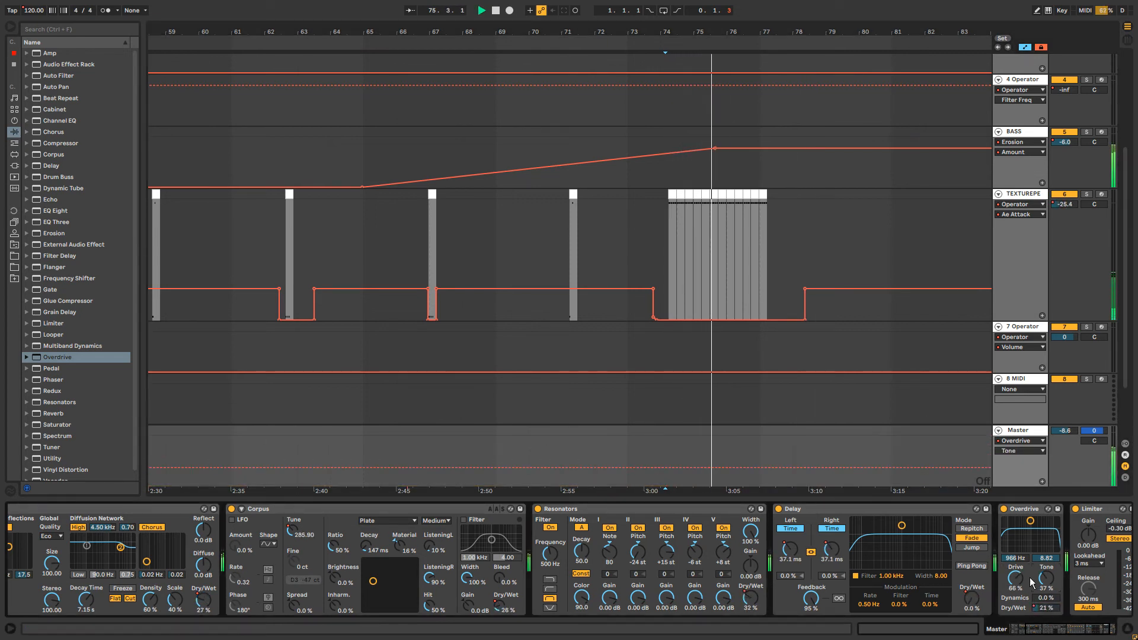
pyautogui.click(1052, 612)
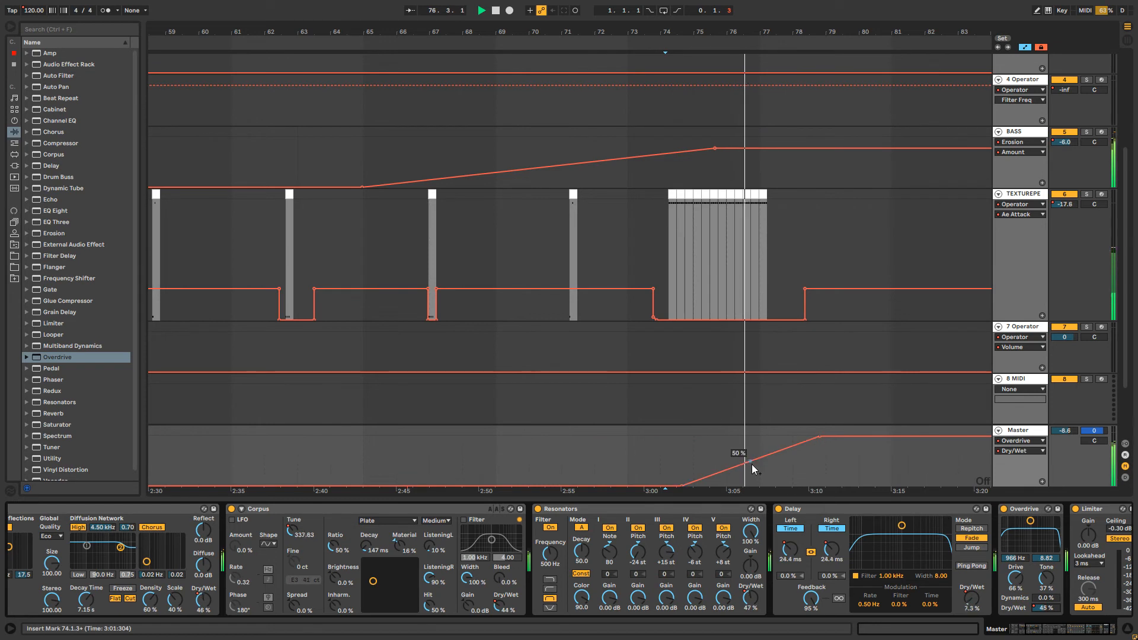
pyautogui.moveTo(789, 461); pyautogui.dragTo(837, 454)
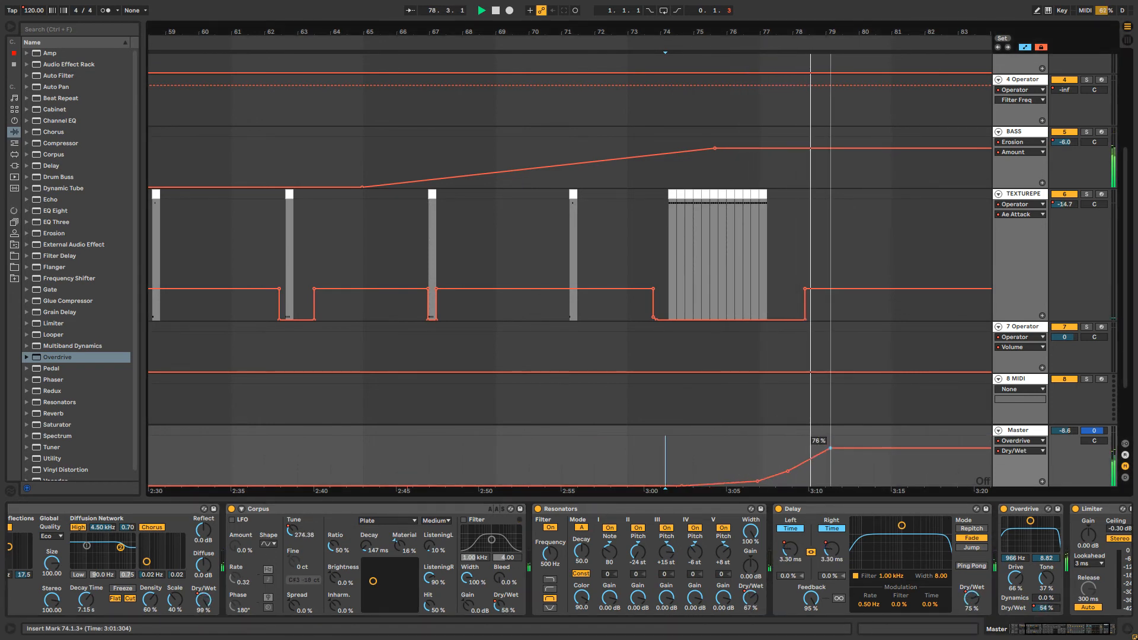
# Add Grain Delay to the Master between Delay and Overdrive, and set its Pitch to -12.0 and DryWet to 56 %.
pyautogui.click(59, 312)
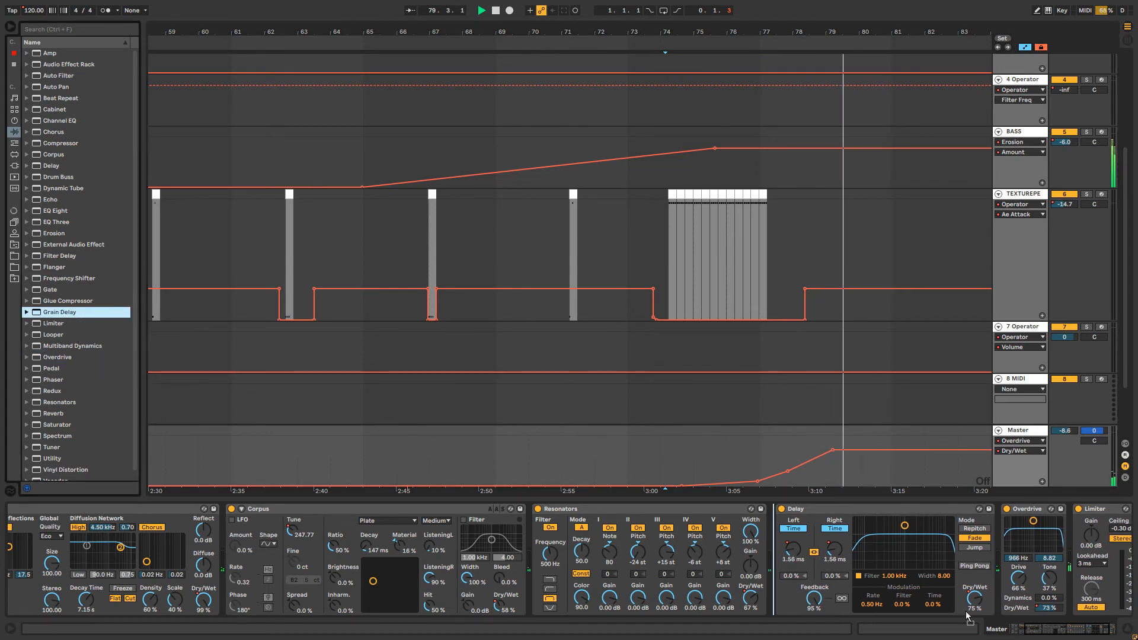
pyautogui.moveTo(1000, 580); pyautogui.dragTo(1000, 580)
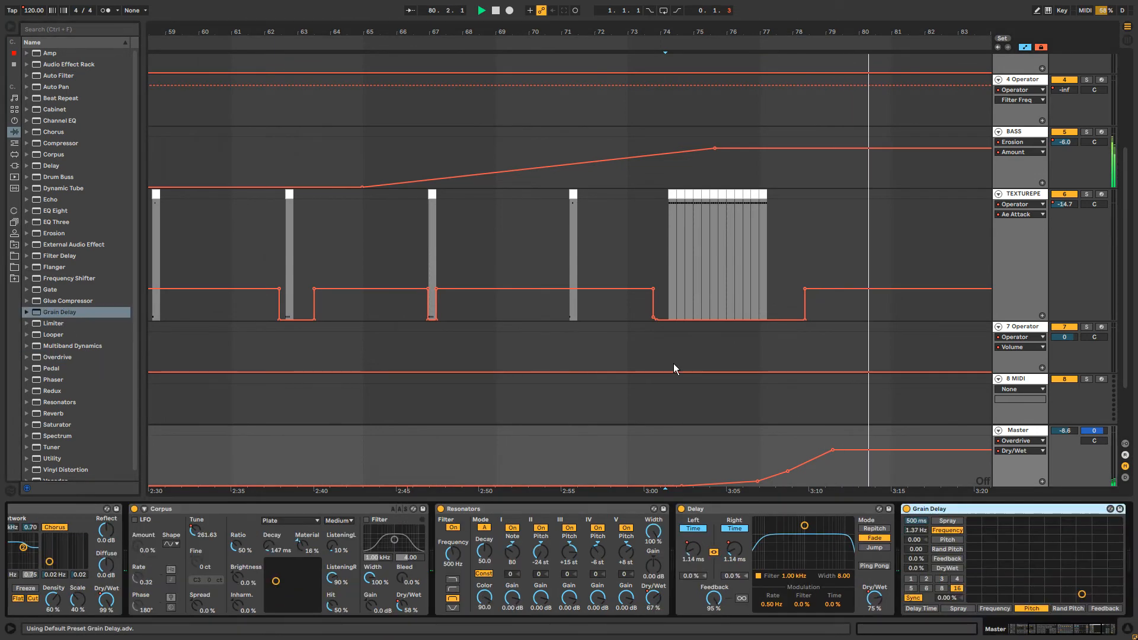
pyautogui.click(663, 440)
pyautogui.moveTo(908, 568); pyautogui.dragTo(909, 504)
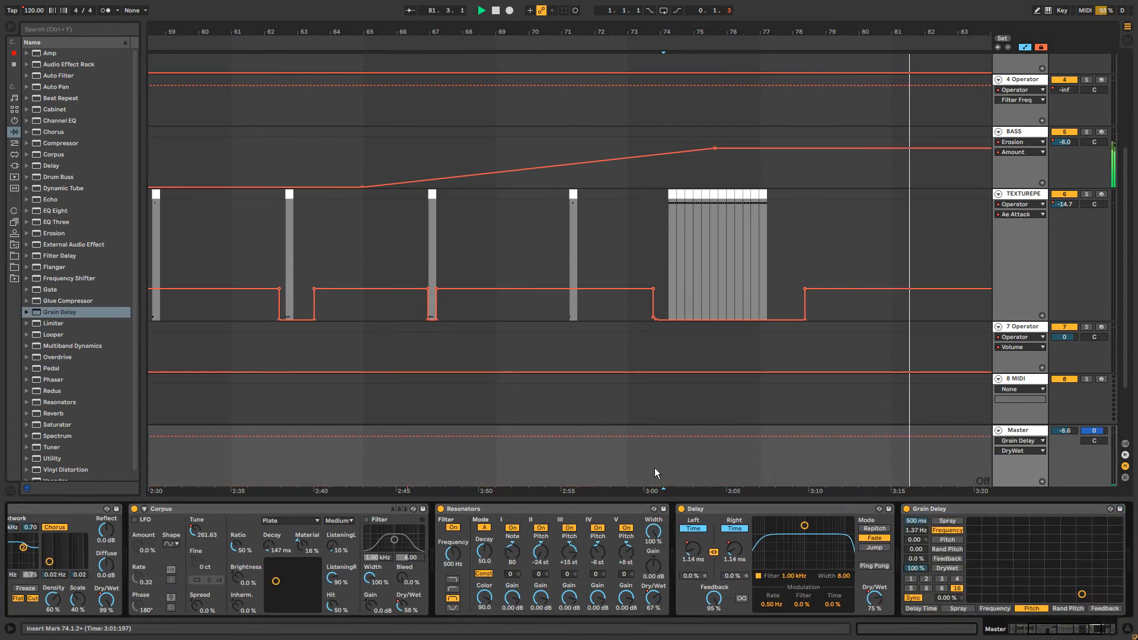
pyautogui.click(914, 540)
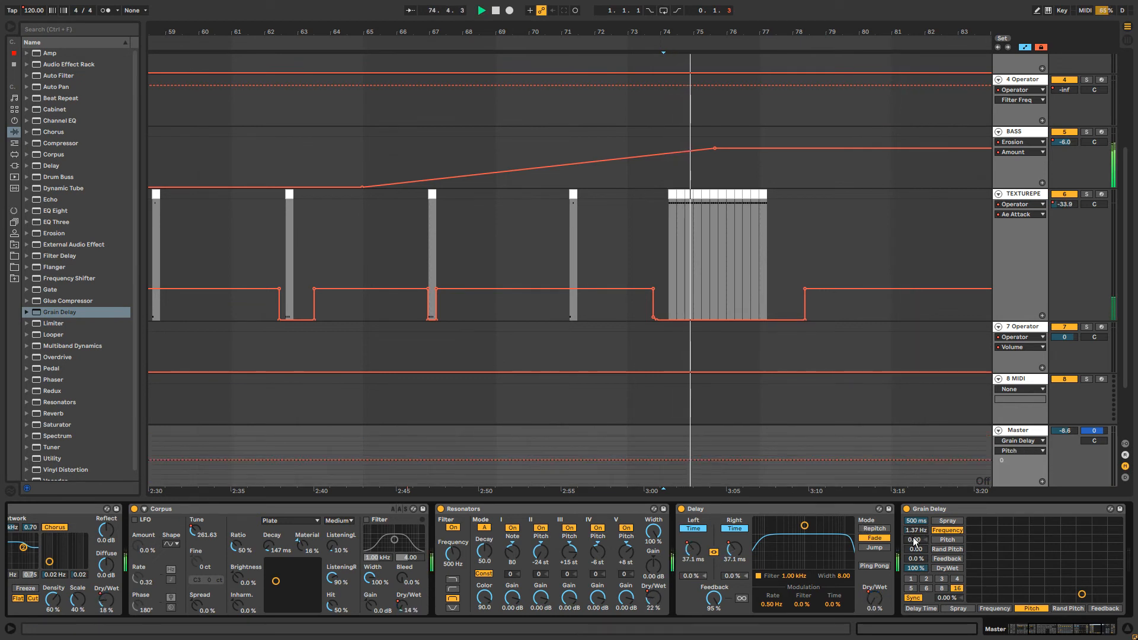
pyautogui.moveTo(914, 541); pyautogui.dragTo(916, 595)
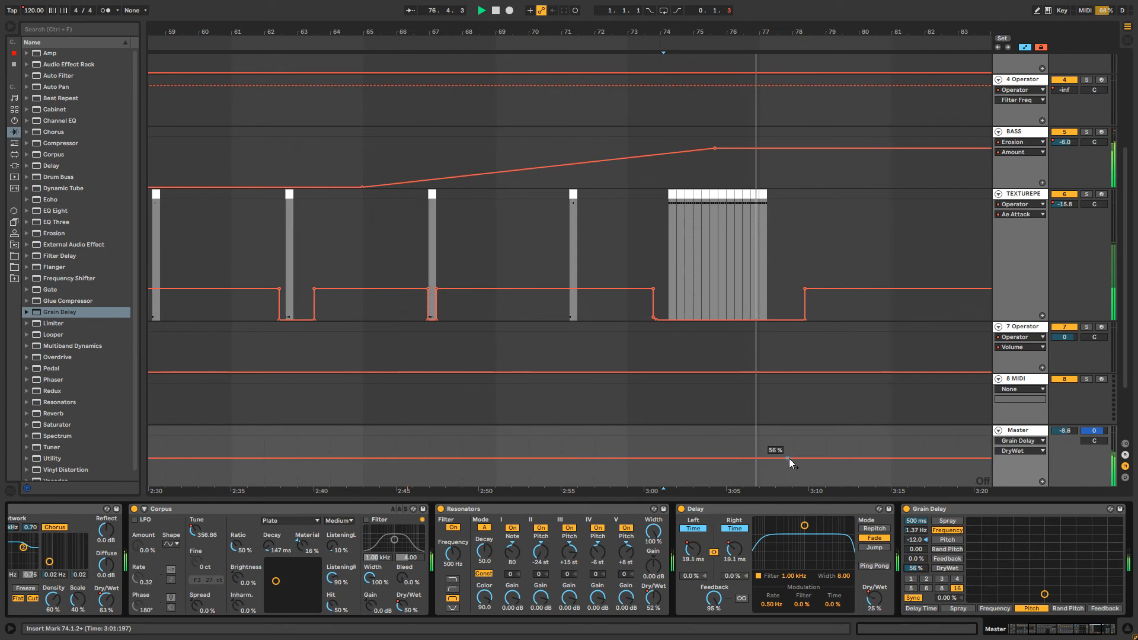
# Automate the Grain Delay's DryWet from 0 % in bar 74 through 56 % near bar 78 to about 100 % past bar 81.
pyautogui.click(793, 460)
pyautogui.moveTo(780, 460); pyautogui.dragTo(677, 485)
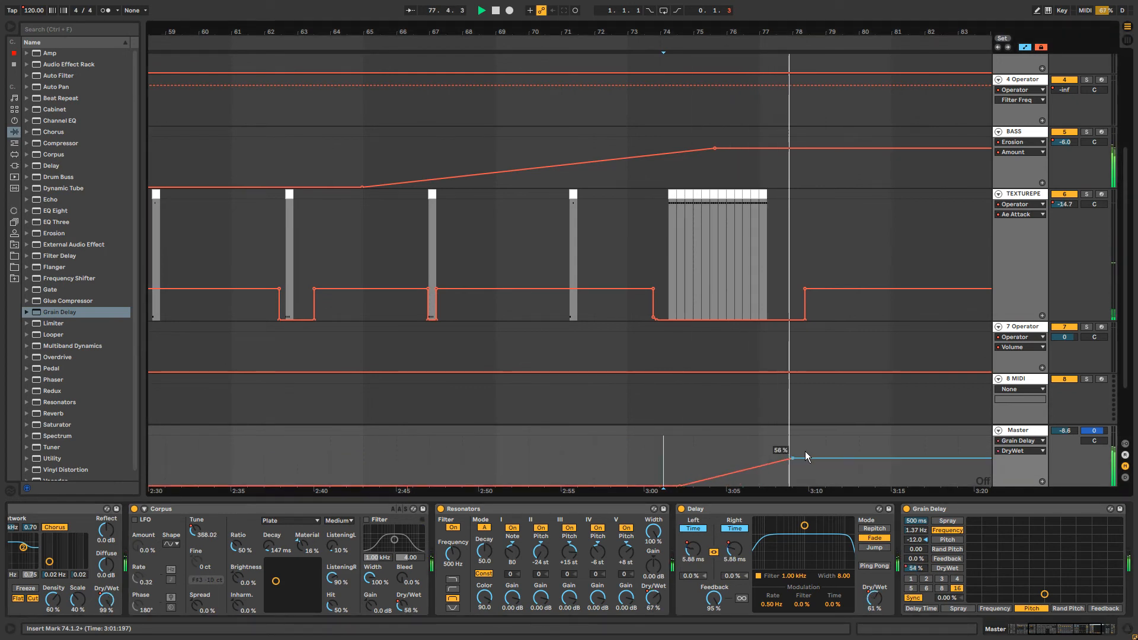
pyautogui.moveTo(835, 458); pyautogui.dragTo(912, 437)
# Enlarge the Master track's lane and automate the Grain Delay's Pitch to fall from -12 at bar 77 to about -35 at bar 84.
pyautogui.click(917, 540)
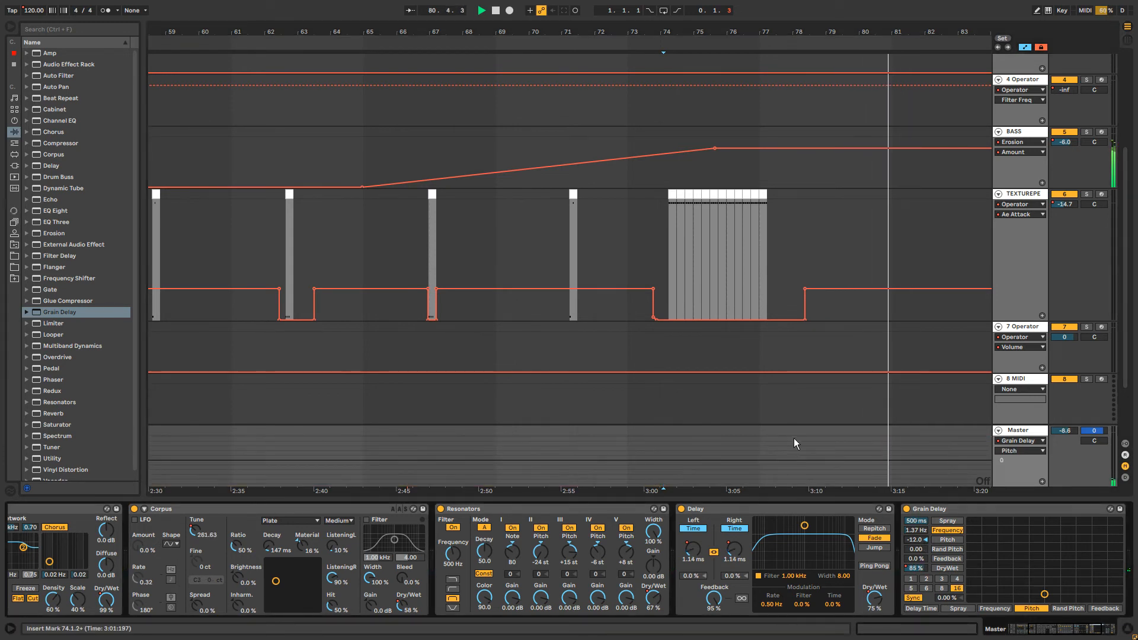
pyautogui.scroll(1, 802, 436)
pyautogui.scroll(1, 802, 438)
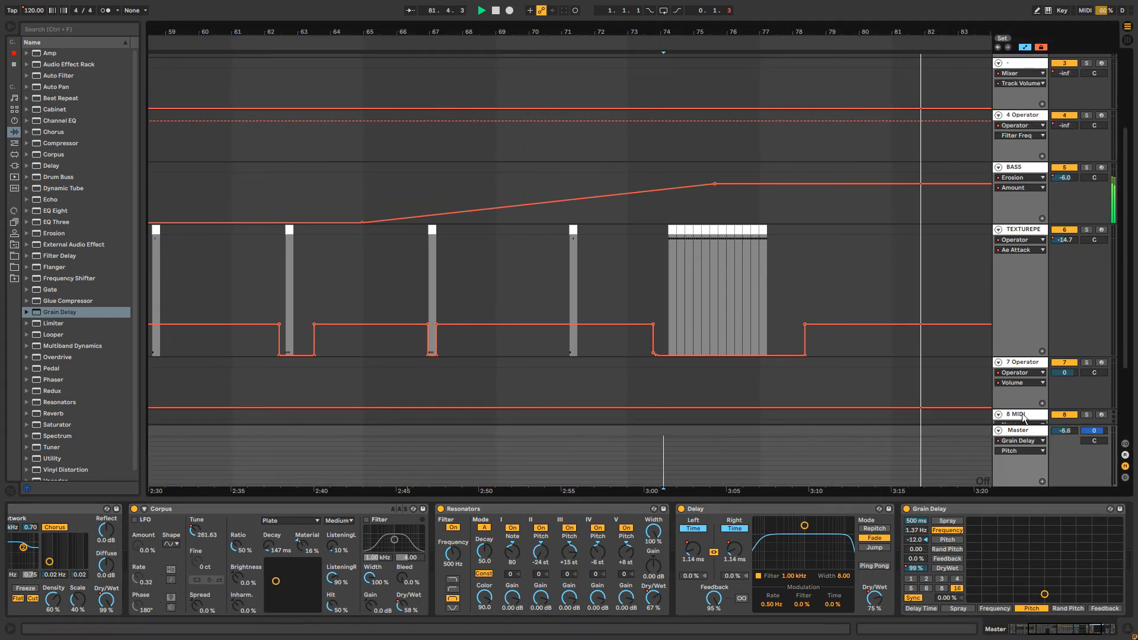
pyautogui.moveTo(1015, 425); pyautogui.dragTo(1015, 275)
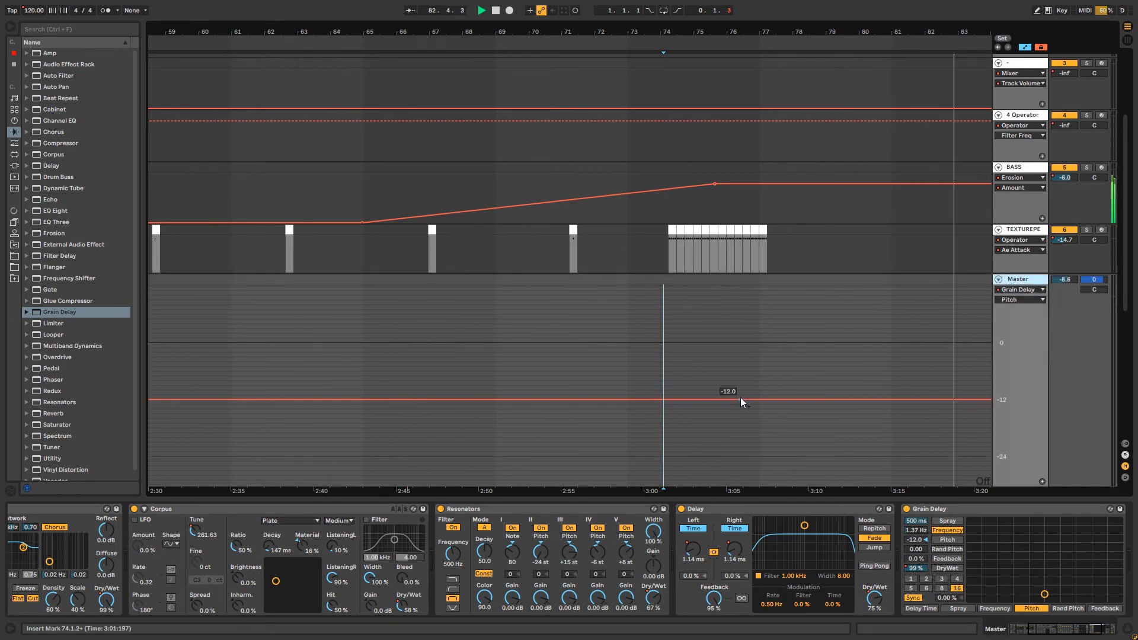
pyautogui.moveTo(782, 402); pyautogui.dragTo(977, 478)
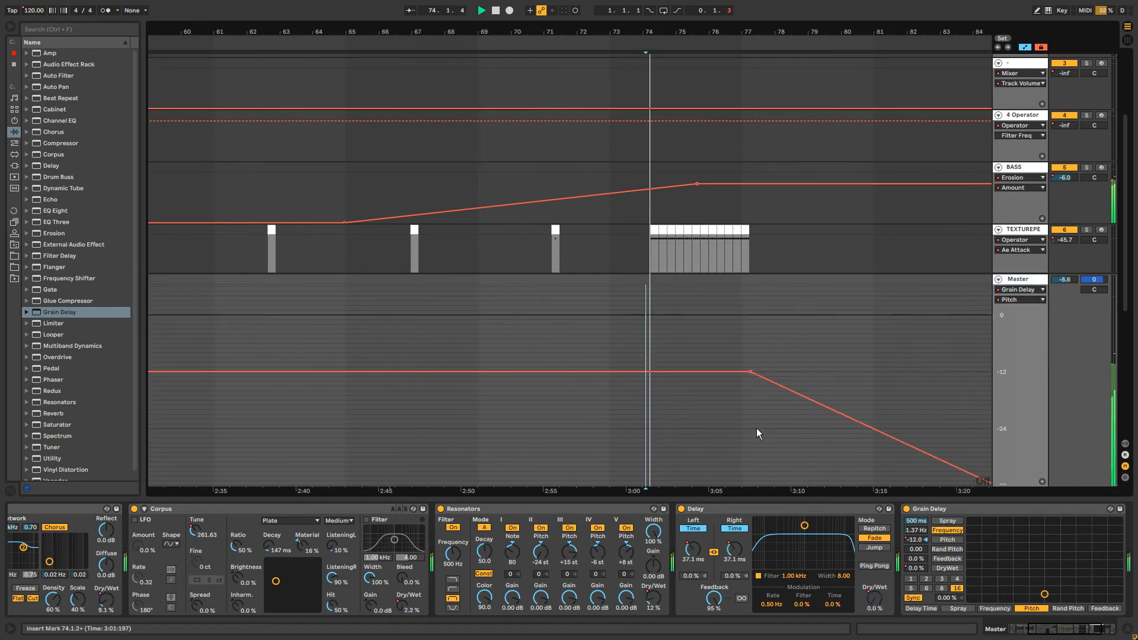
# Add a second Reverb to the Master after Overdrive and automate its Dry/Wet from 0 % before bar 74 to 55 % late in bar 79.
pyautogui.click(50, 407)
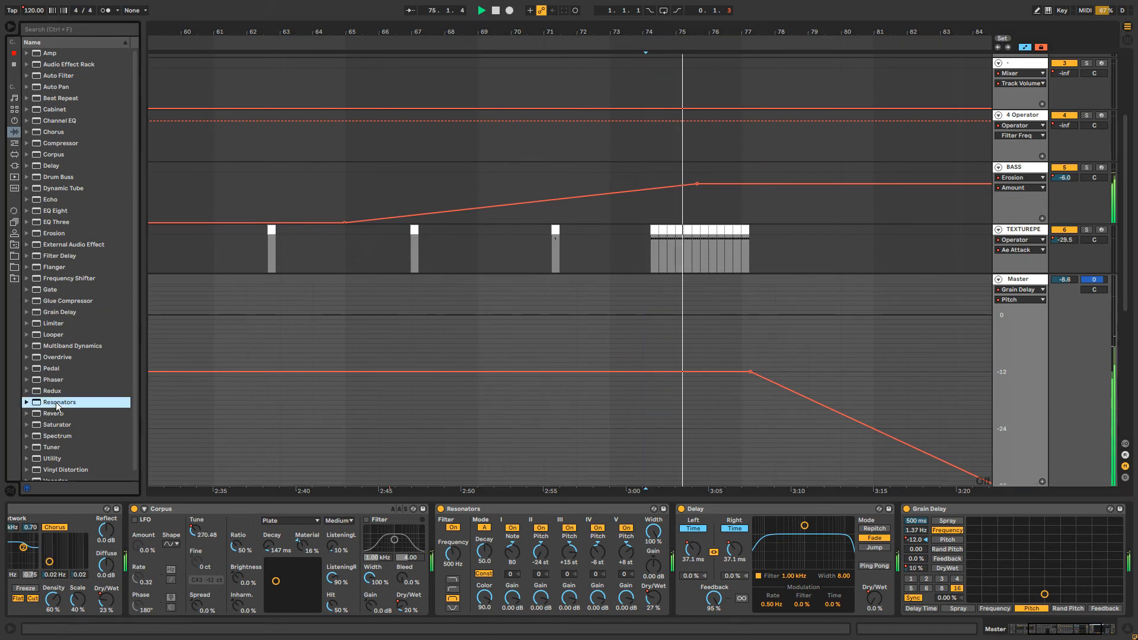
pyautogui.click(53, 415)
pyautogui.moveTo(53, 418)
pyautogui.mouseDown()
pyautogui.moveTo(592, 533)
pyautogui.moveTo(1120, 566)
pyautogui.moveTo(1008, 550)
pyautogui.mouseUp()
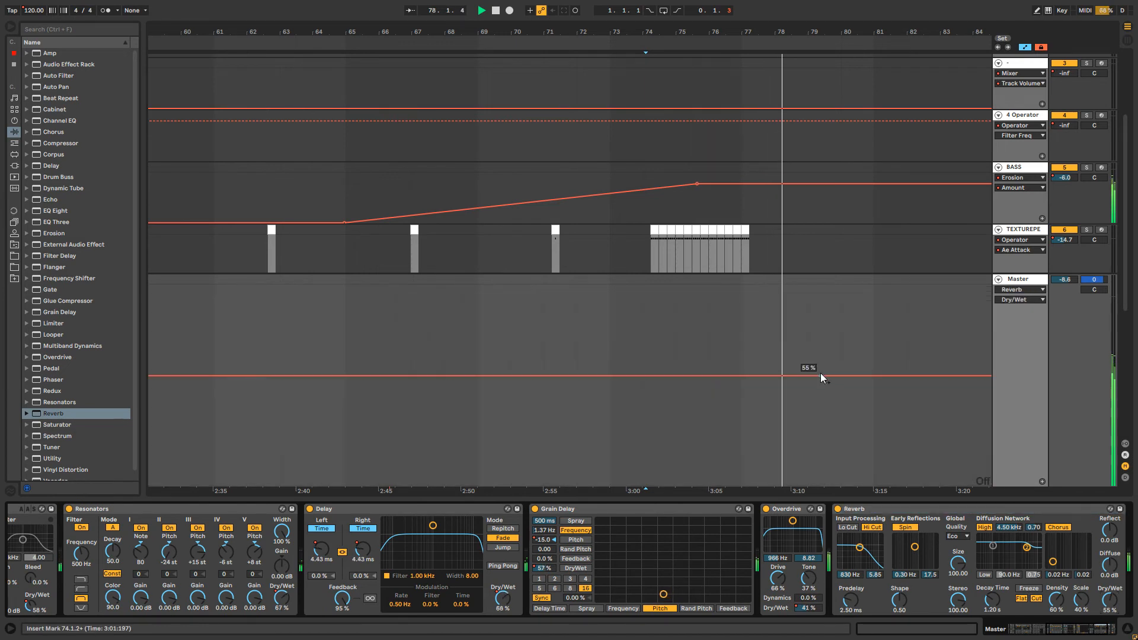
pyautogui.click(835, 376)
pyautogui.moveTo(652, 376); pyautogui.dragTo(633, 480)
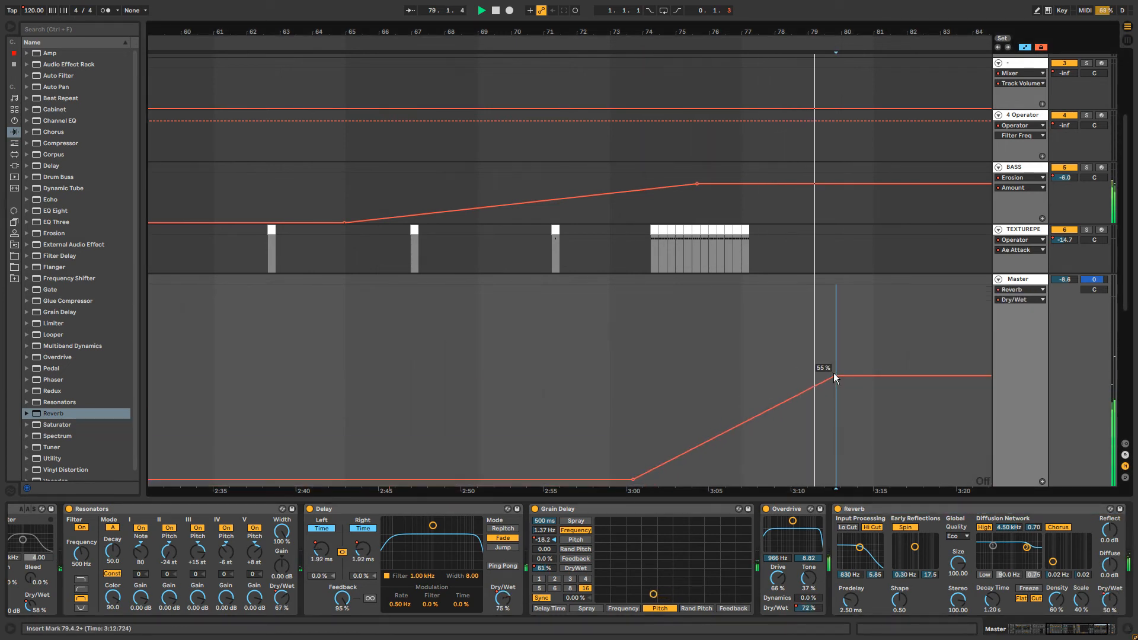
# Raise the Master Reverb's Dry/Wet automation to 70 % late in bar 79 and set its Decay Time to 20.2 s.
pyautogui.moveTo(834, 376); pyautogui.dragTo(833, 347)
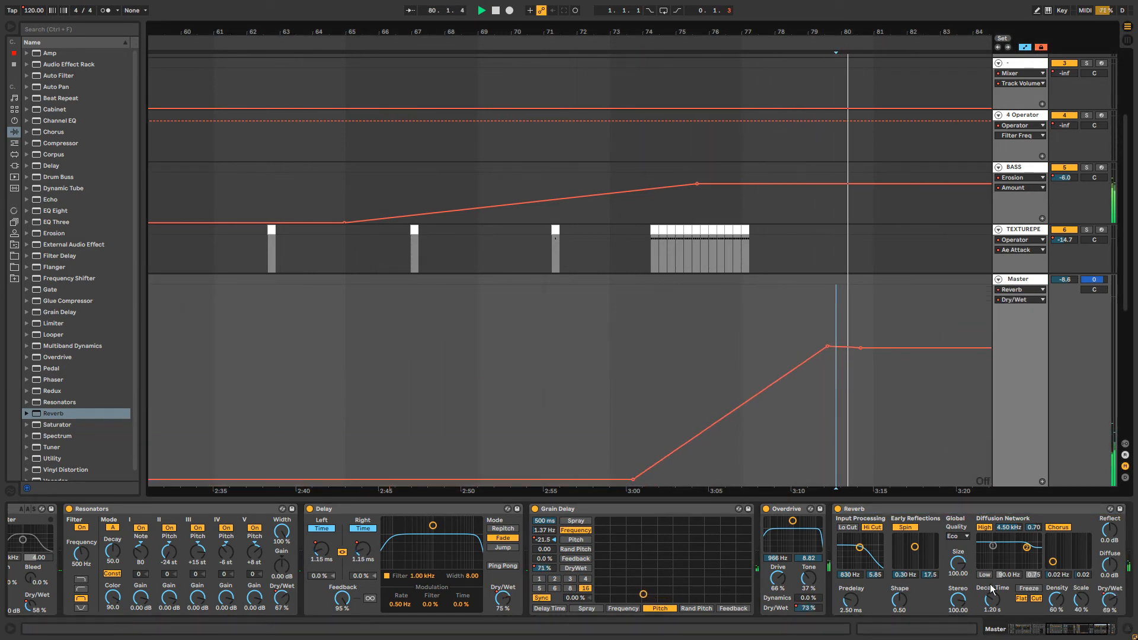
pyautogui.moveTo(990, 584); pyautogui.dragTo(991, 557)
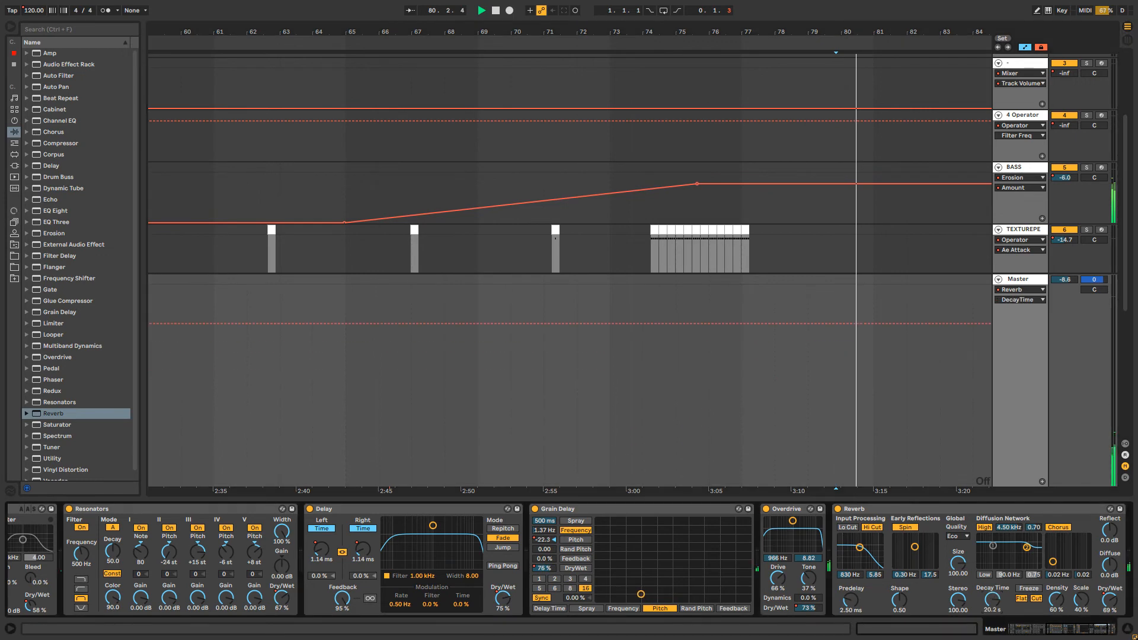
pyautogui.click(1112, 607)
# Replay the texture section from bar 74 and lower the end of the Master Reverb's Dry/Wet automation to about 40 % late in bar 80.
pyautogui.click(656, 231)
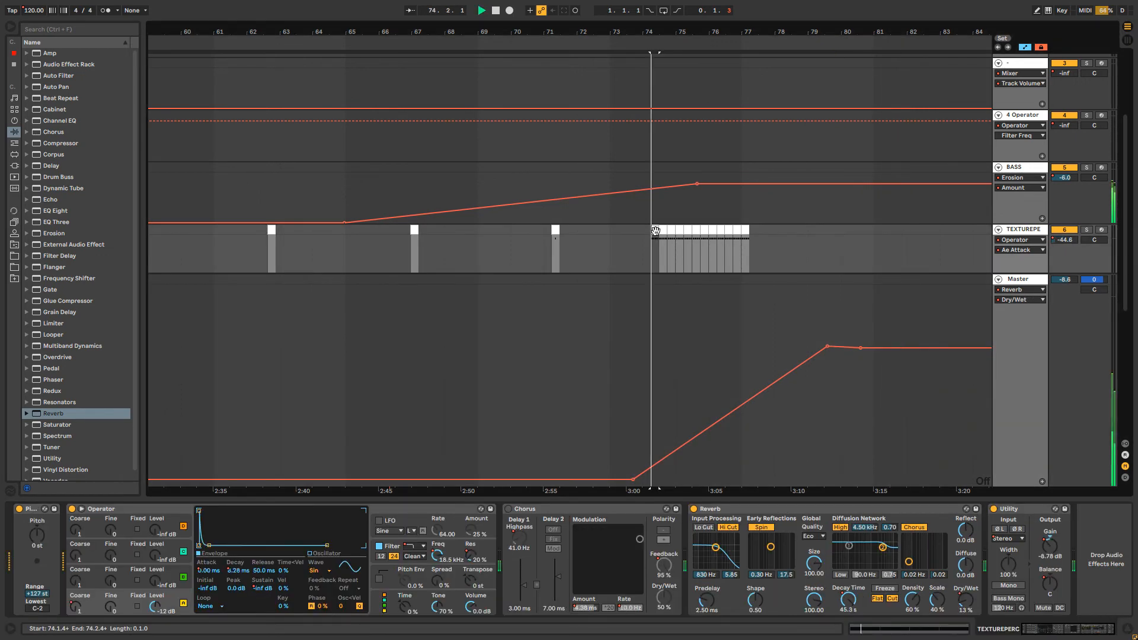
pyautogui.moveTo(861, 32); pyautogui.dragTo(905, 4)
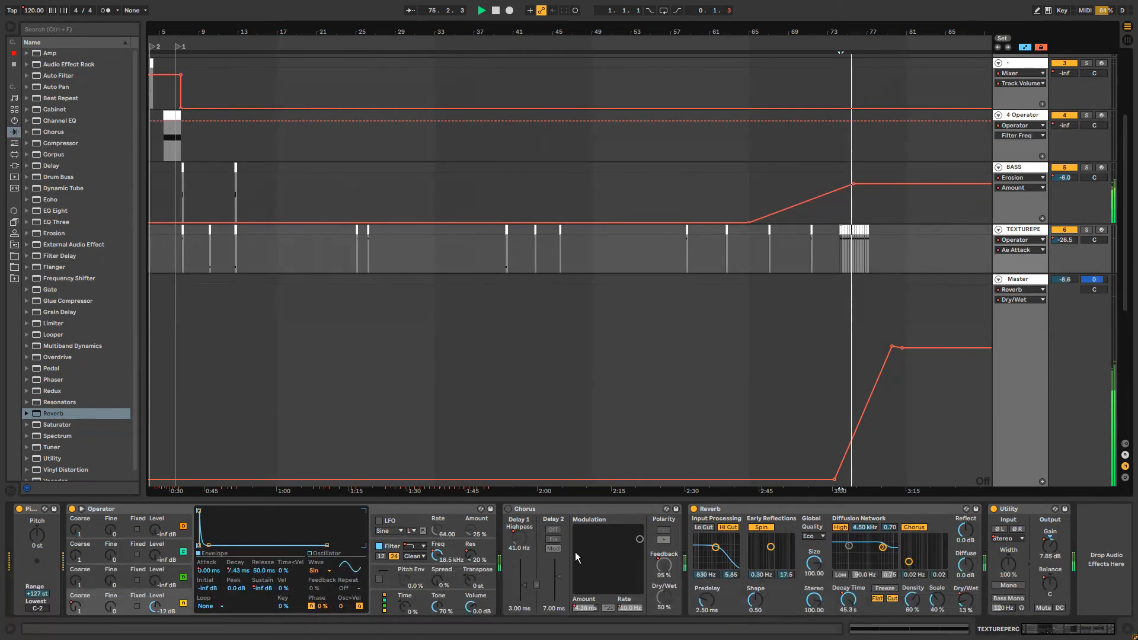
pyautogui.click(906, 299)
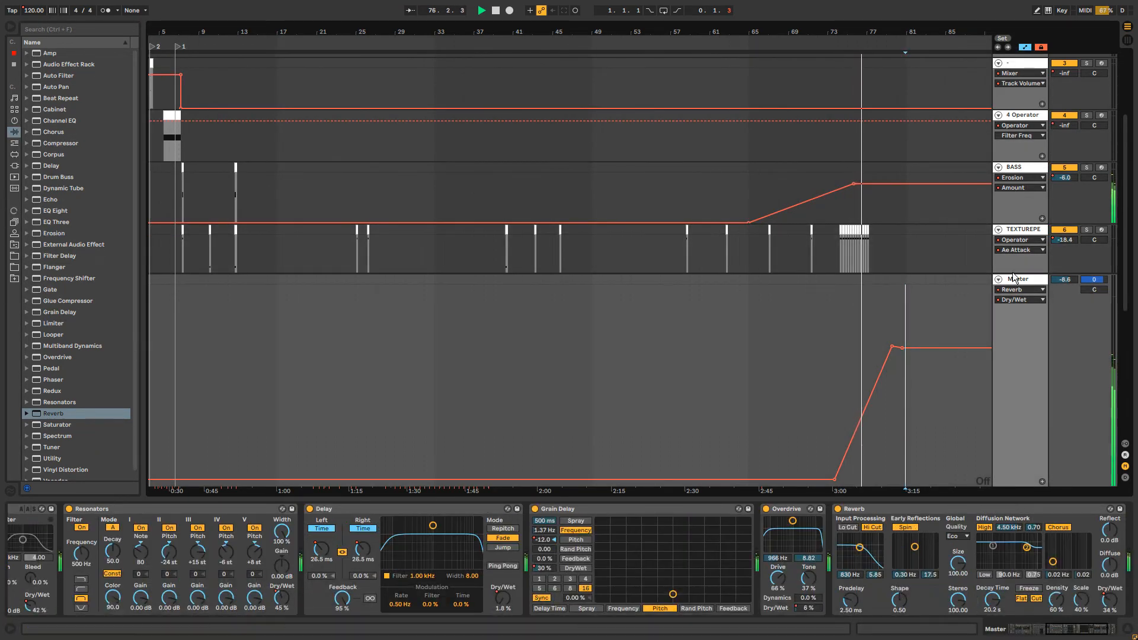
pyautogui.moveTo(961, 31); pyautogui.dragTo(958, 68)
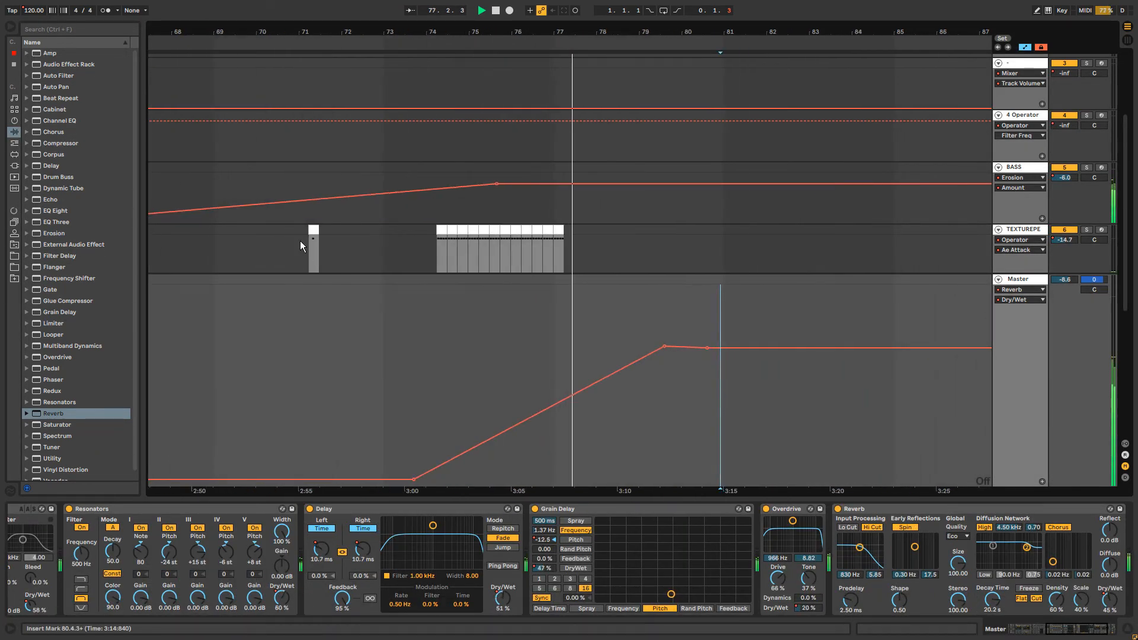
pyautogui.moveTo(460, 30); pyautogui.dragTo(788, 3)
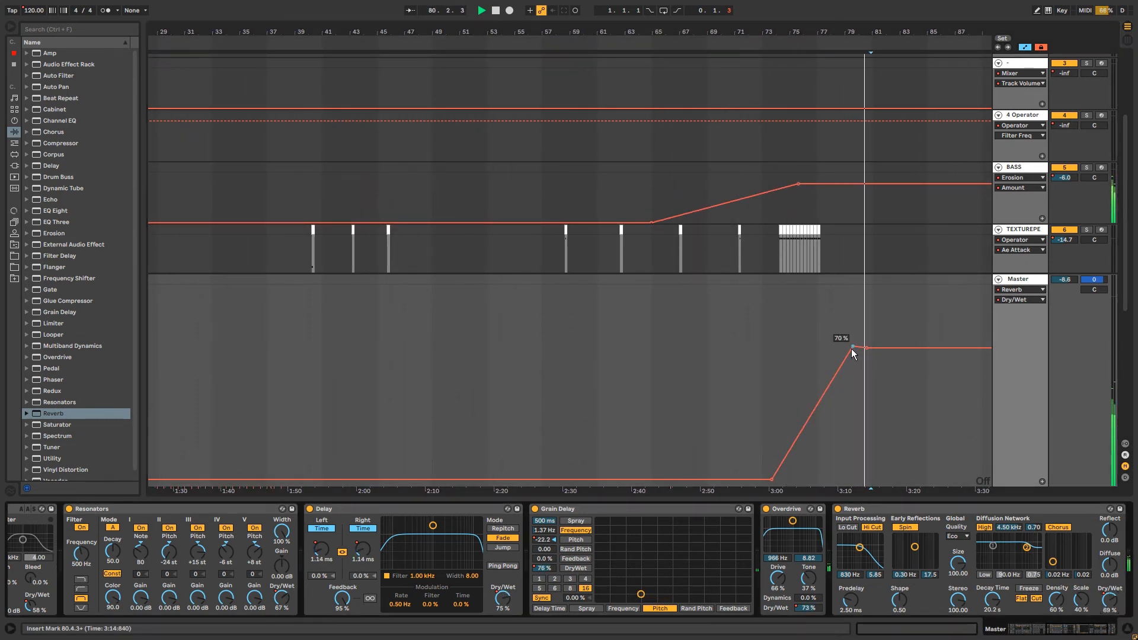
pyautogui.moveTo(853, 350); pyautogui.dragTo(867, 407)
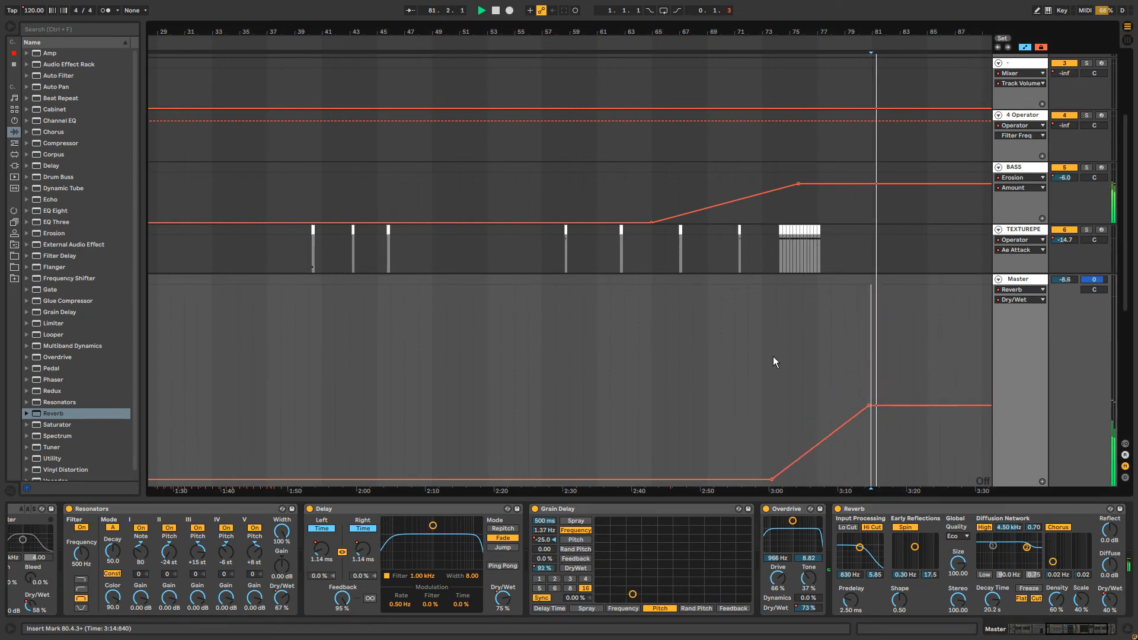
# Replay from bar 74 and automate the Grain Delay's Random Pitch from 0 late in bar 78 up to about 116 near bar 84.
pyautogui.click(781, 235)
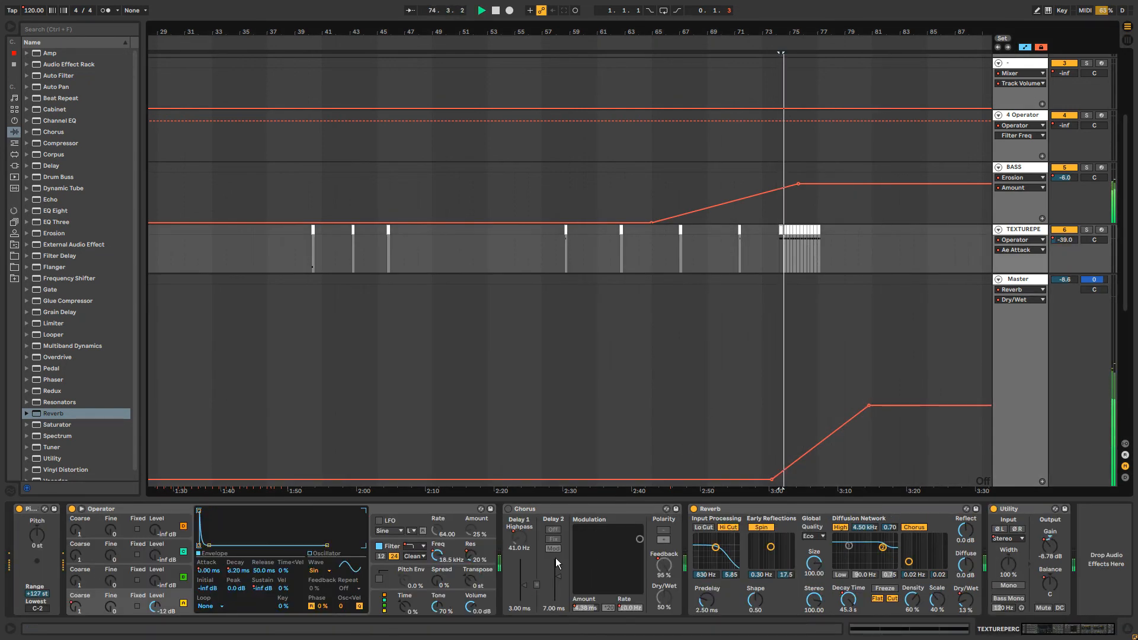
pyautogui.click(1018, 277)
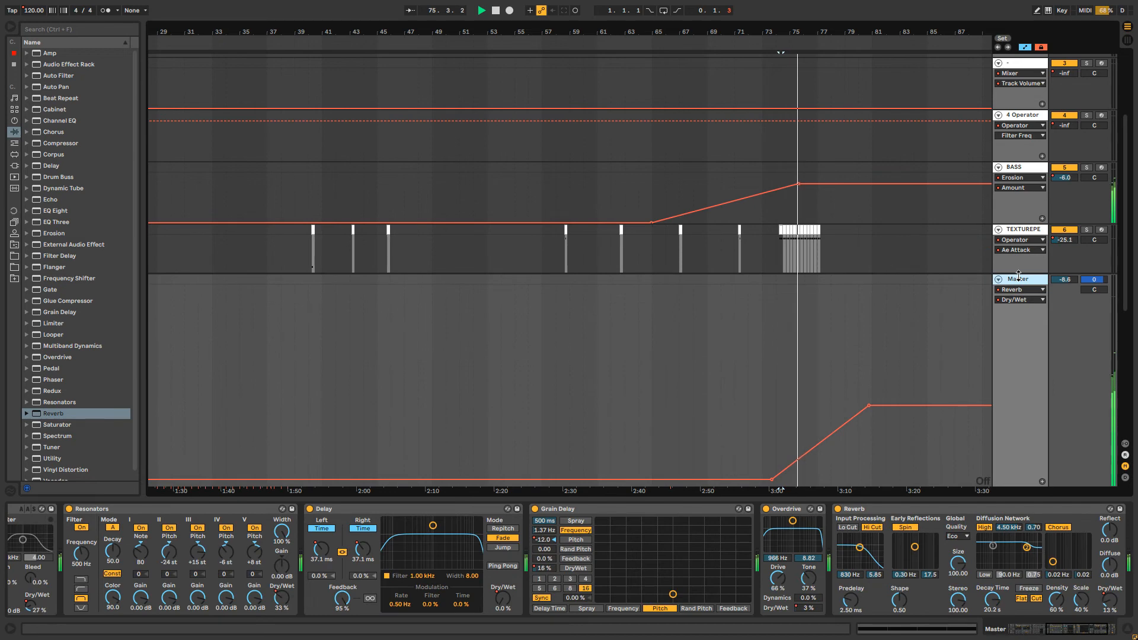
pyautogui.click(1024, 232)
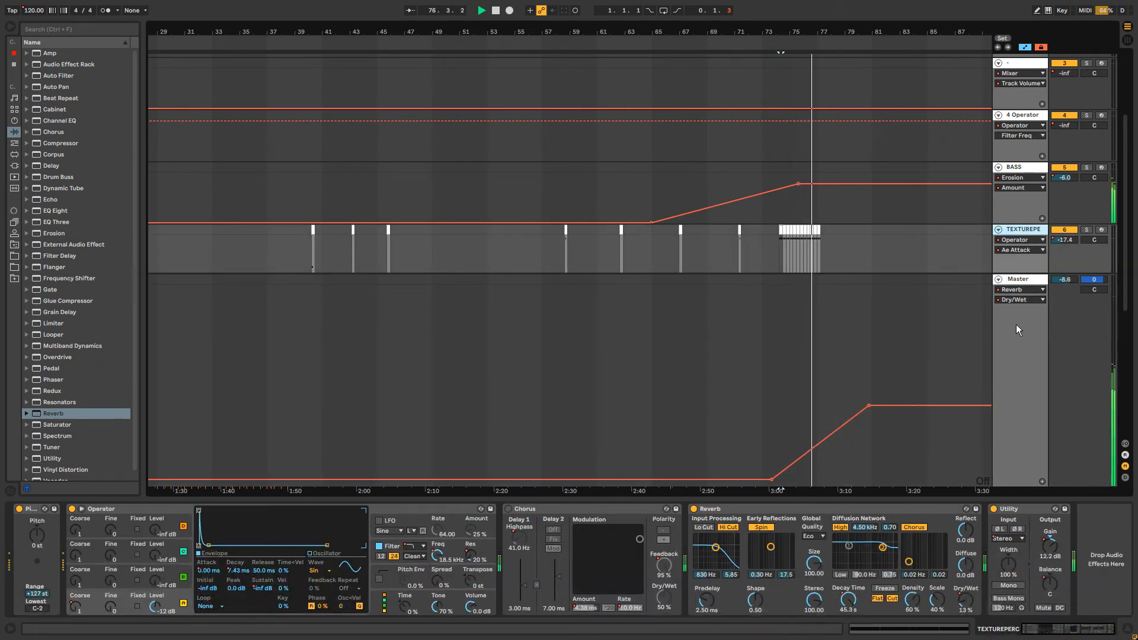
pyautogui.click(1030, 281)
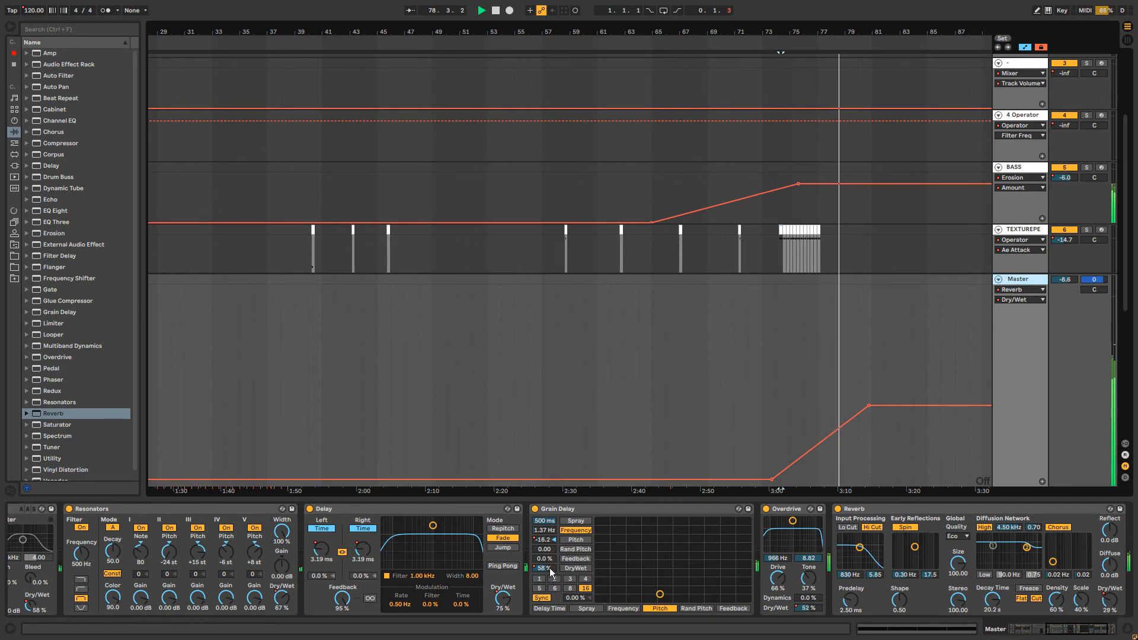
pyautogui.click(545, 550)
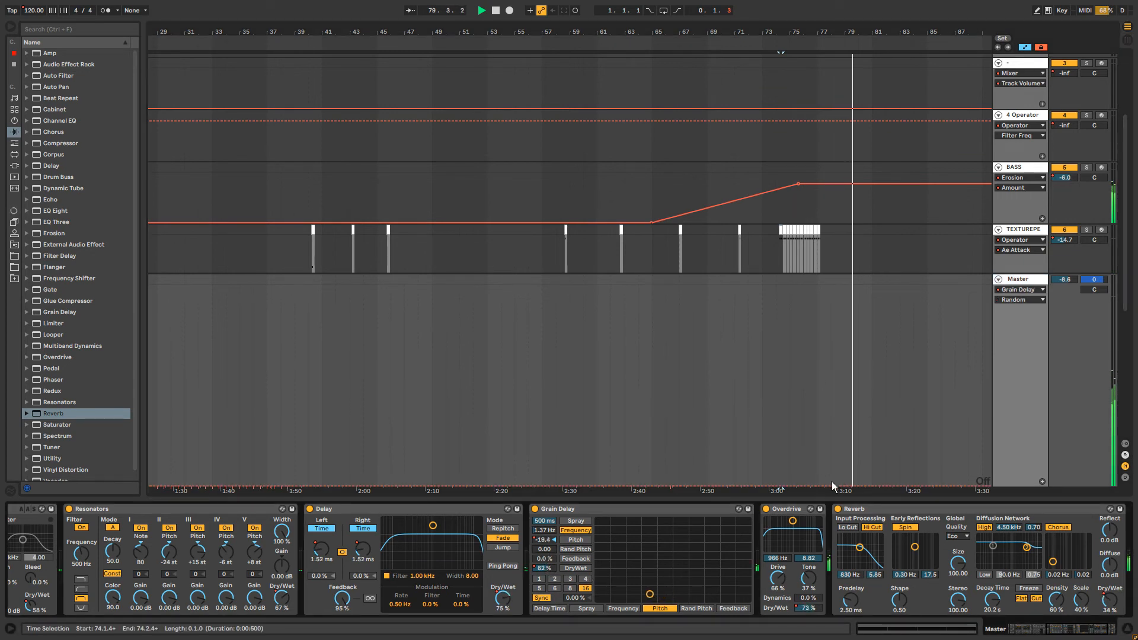
pyautogui.click(841, 486)
pyautogui.moveTo(847, 486); pyautogui.dragTo(915, 313)
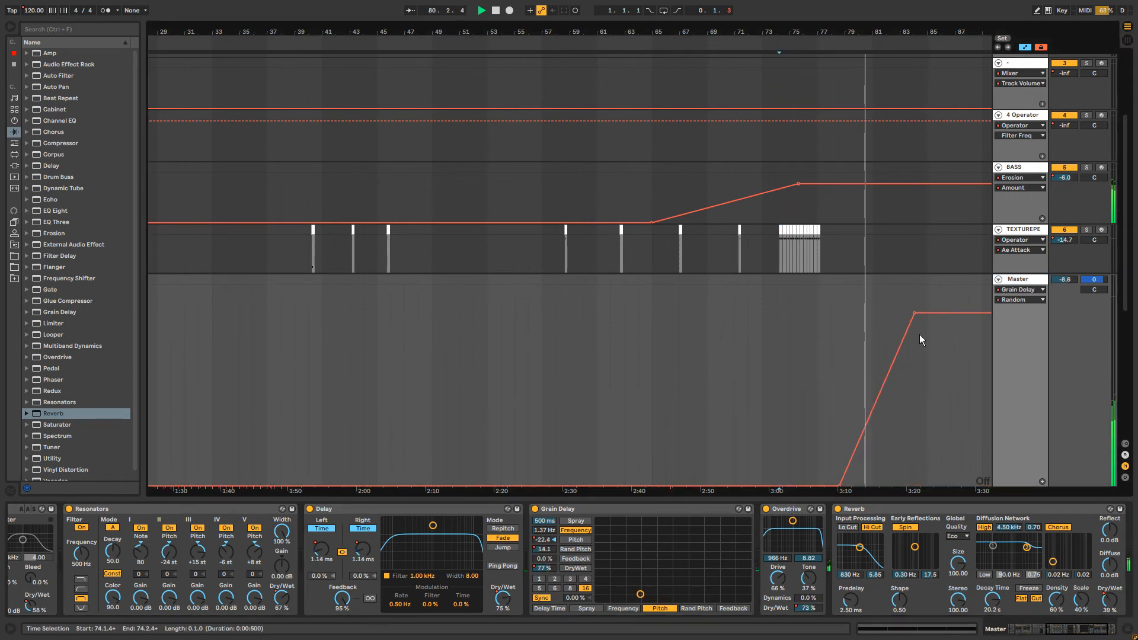
# Set the Master Reverb's Decay Time to 8.96 s and replay the final texture section from bar 74.
pyautogui.moveTo(993, 599); pyautogui.dragTo(992, 615)
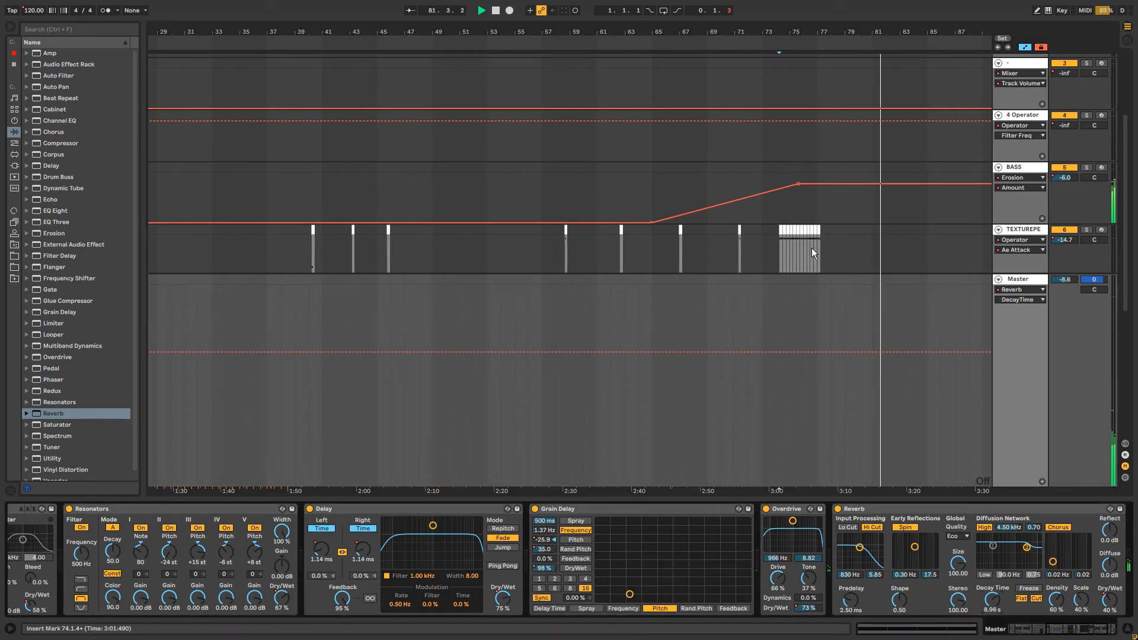
pyautogui.click(781, 229)
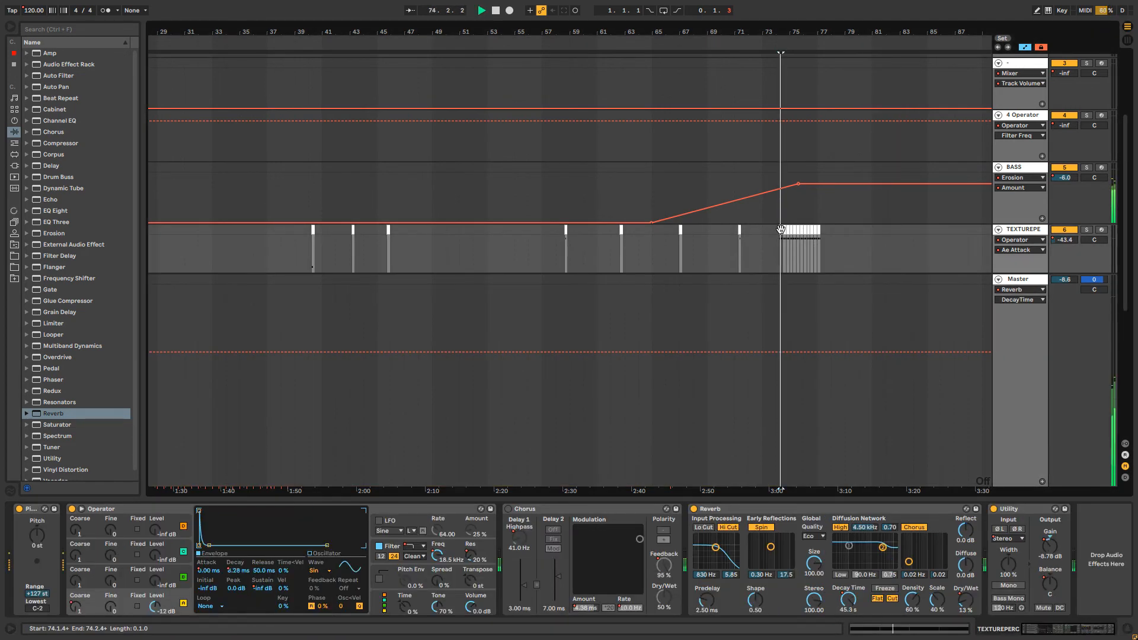
pyautogui.click(812, 436)
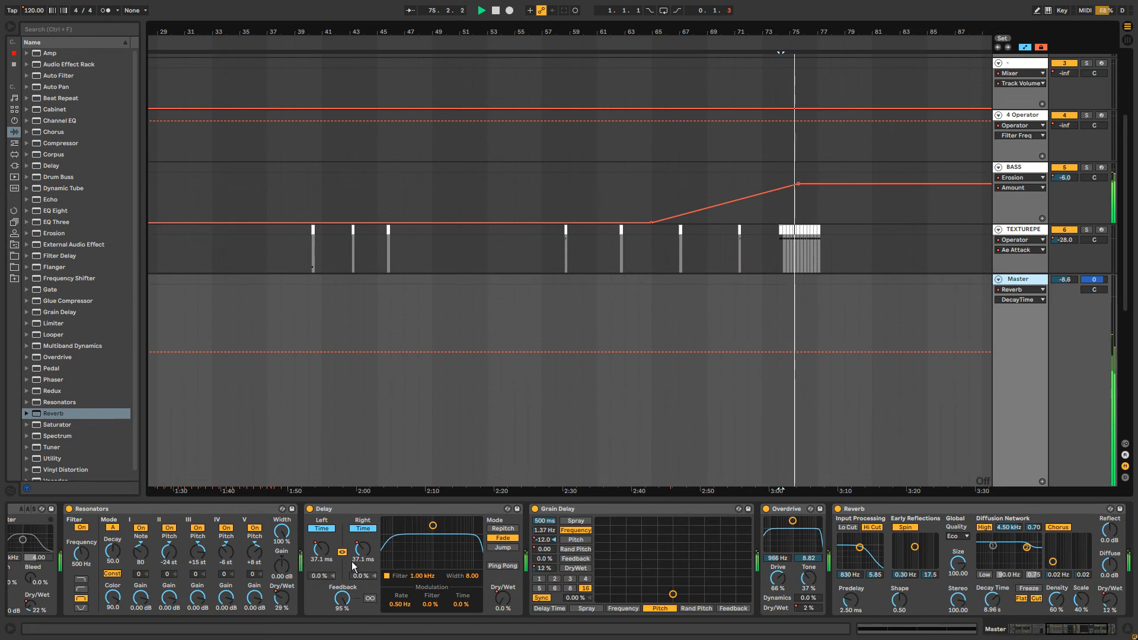
# Reshape the Delay's L Time automation to rise from bar 76, dip to 63.4 ms in bar 80, peak near bar 81 and fall by bar 84.
pyautogui.click(322, 549)
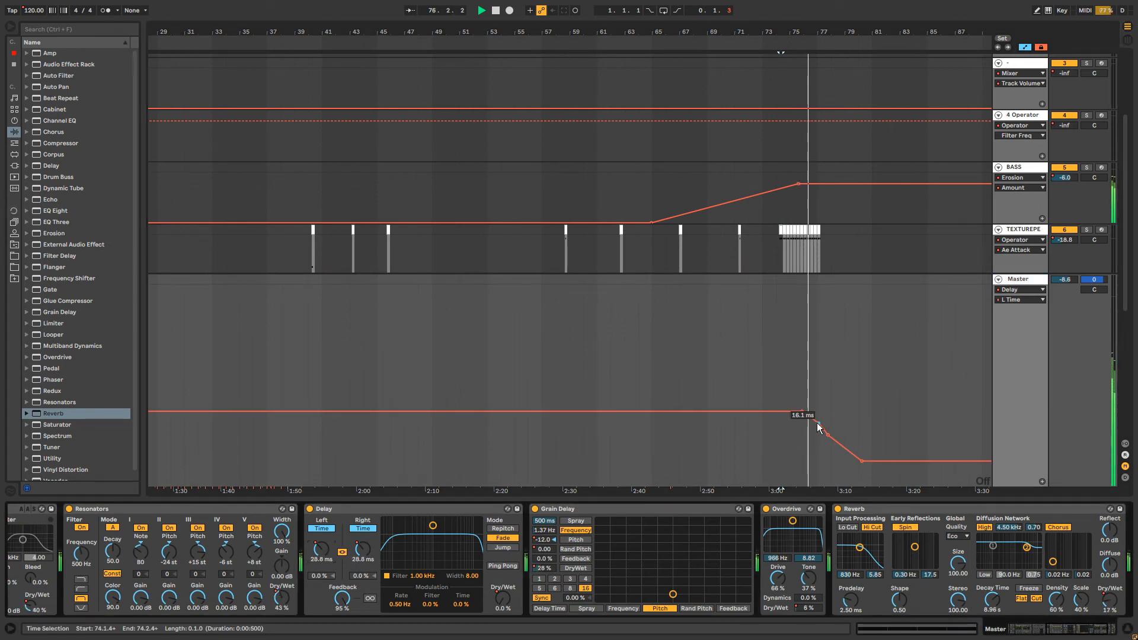
pyautogui.moveTo(818, 423); pyautogui.dragTo(829, 392)
pyautogui.moveTo(828, 435); pyautogui.dragTo(862, 403)
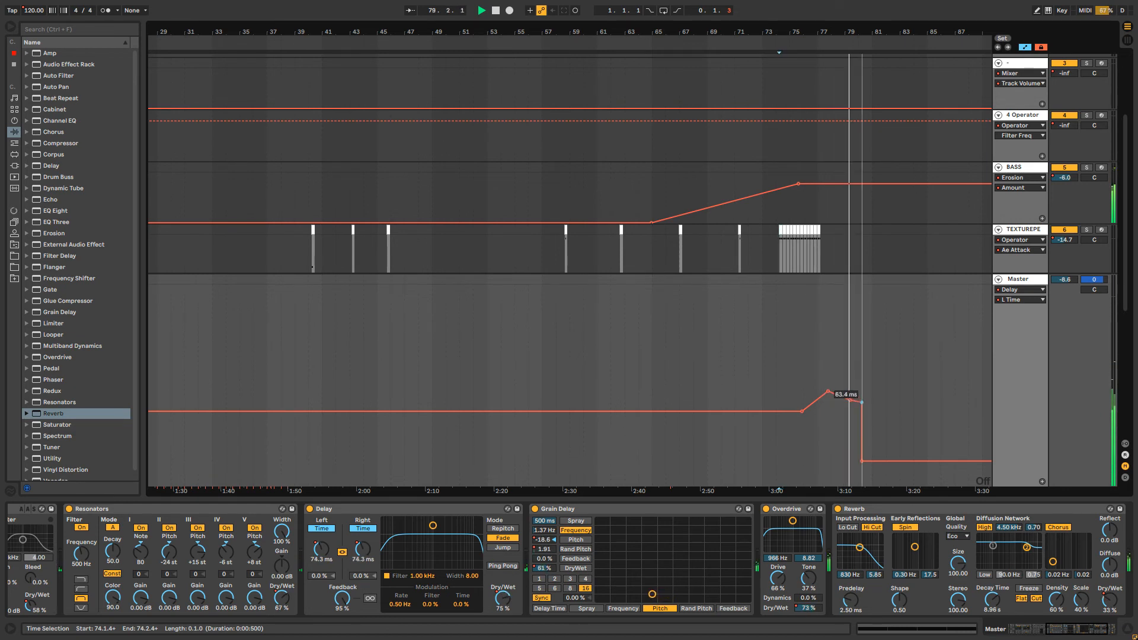
pyautogui.moveTo(862, 460); pyautogui.dragTo(913, 434)
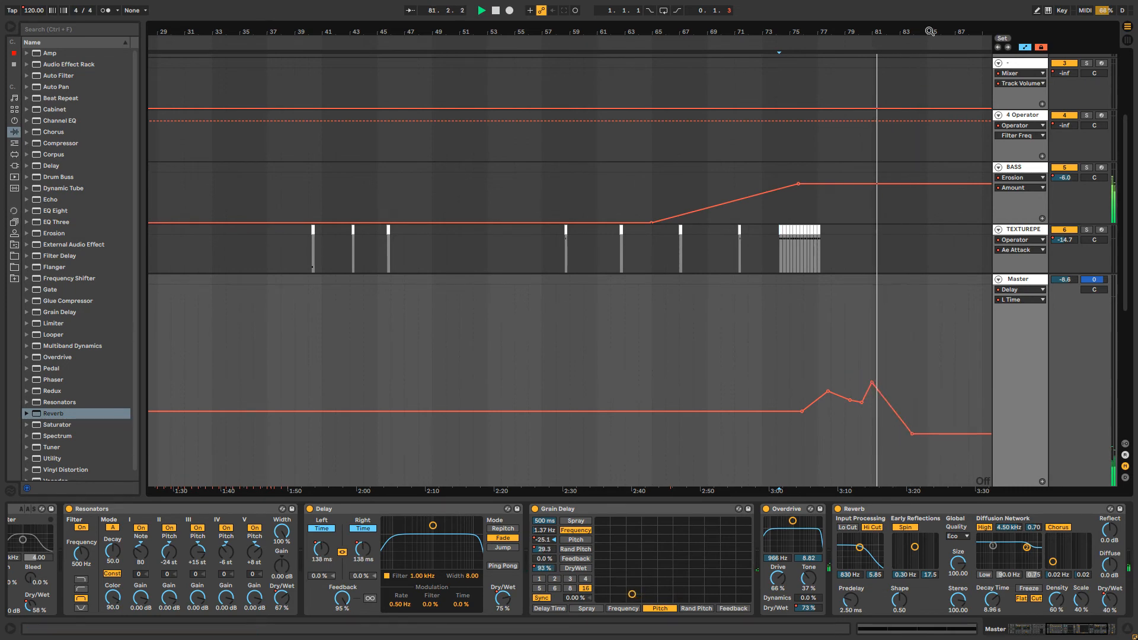
pyautogui.moveTo(932, 32); pyautogui.dragTo(831, 80)
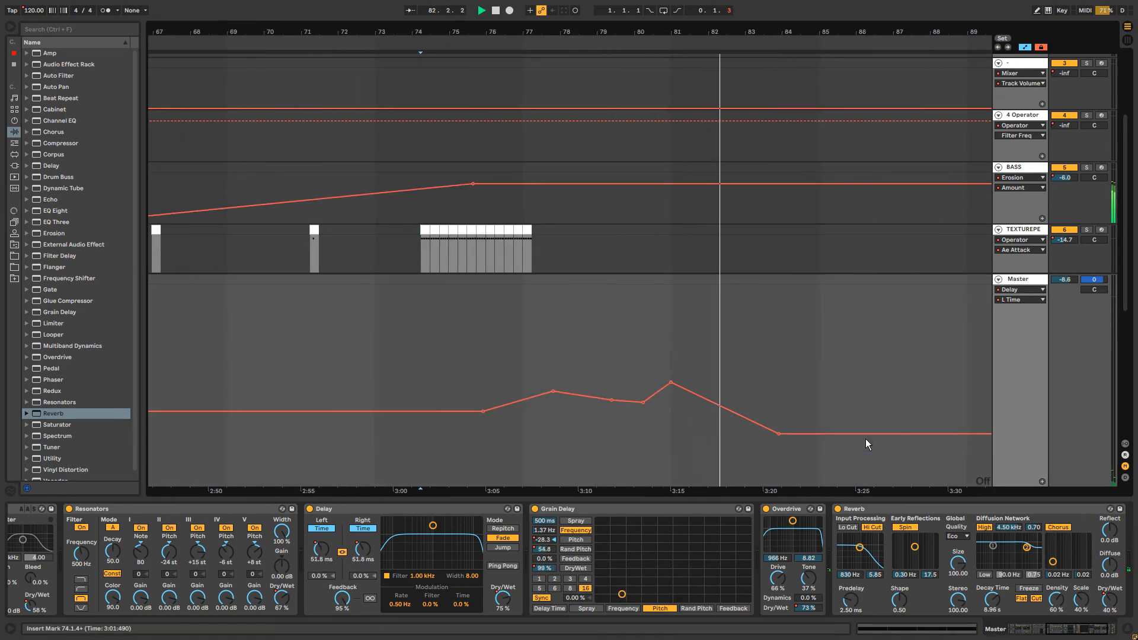
# Stop playback and return to the song's start, shrinking the Master track's lane to reveal the tracks above it.
pyautogui.click(1095, 630)
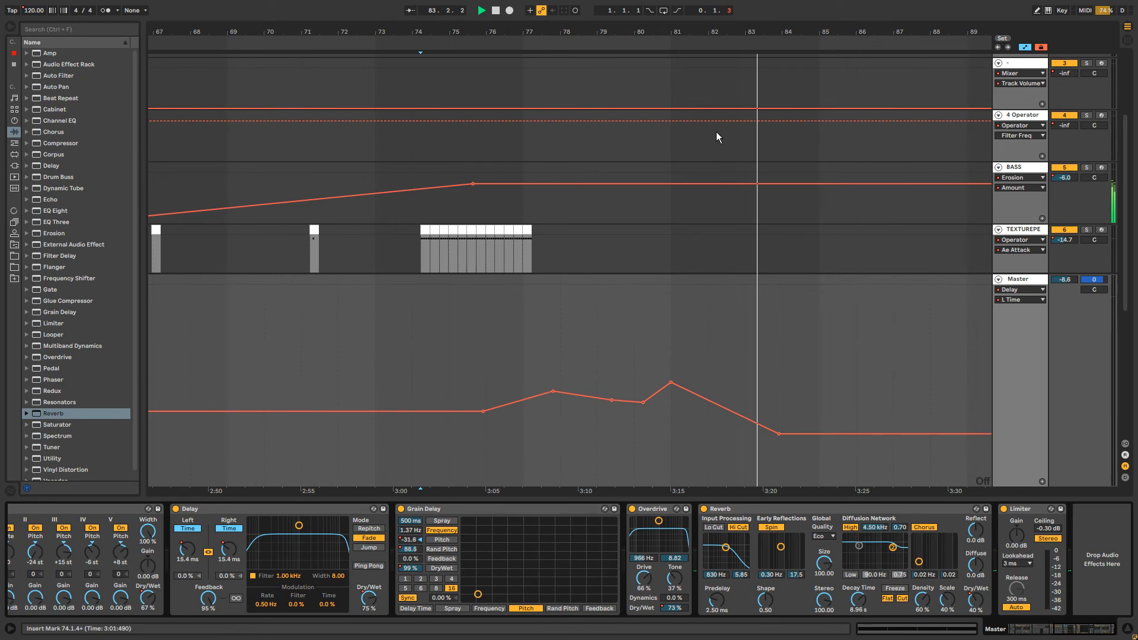
pyautogui.press('space')
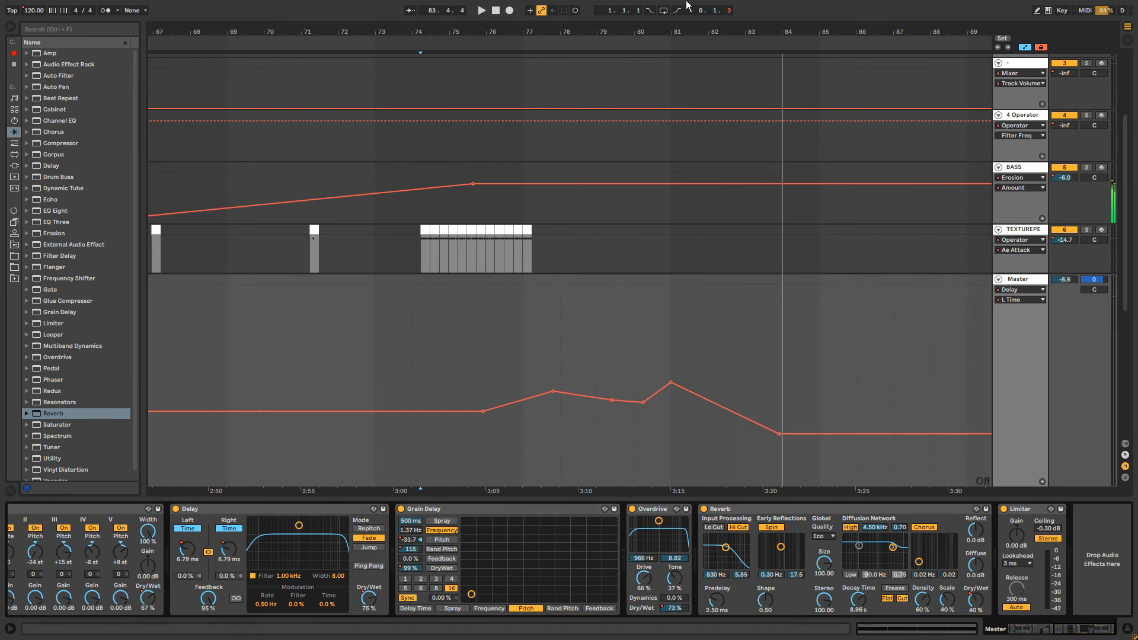
pyautogui.moveTo(915, 28); pyautogui.dragTo(914, 5)
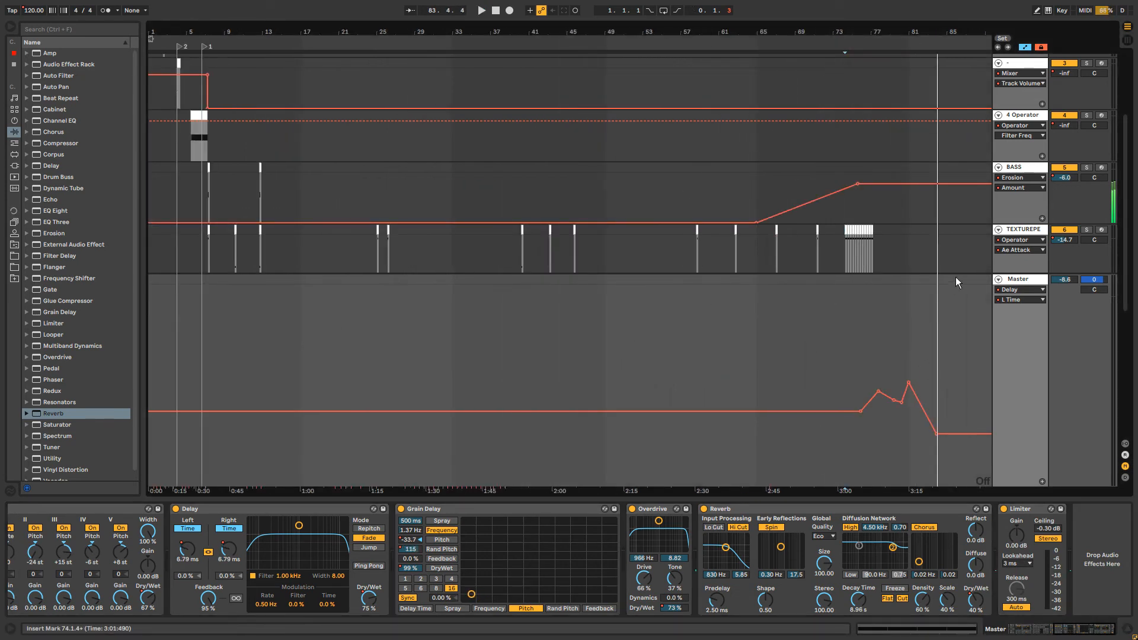
pyautogui.moveTo(1019, 274); pyautogui.dragTo(1031, 436)
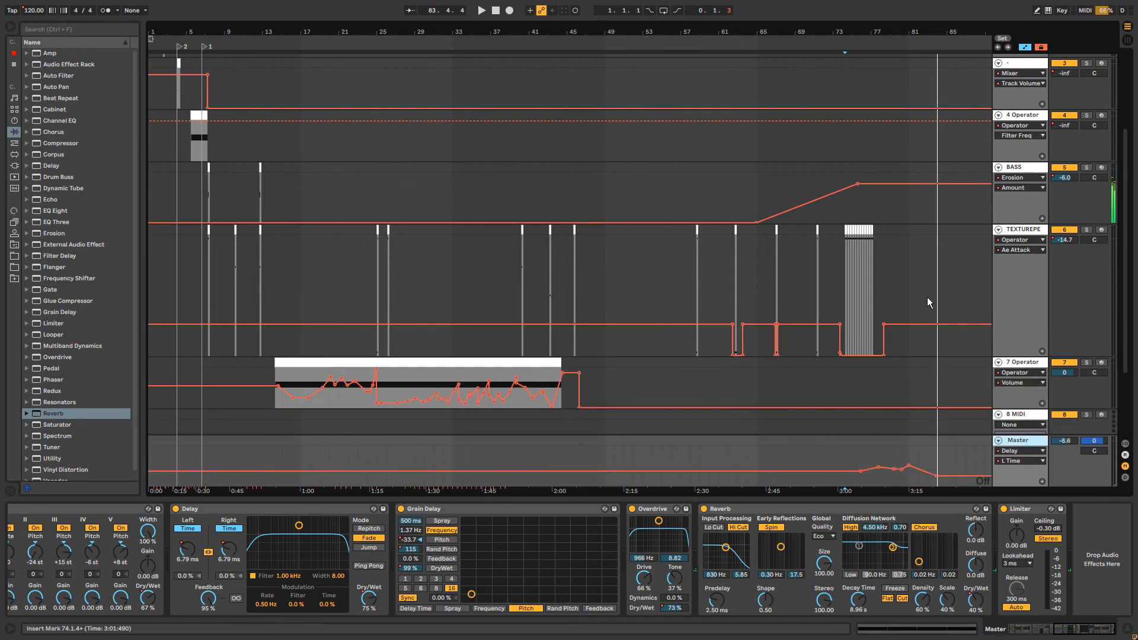
pyautogui.moveTo(888, 31)
pyautogui.mouseDown()
pyautogui.moveTo(888, 47)
pyautogui.moveTo(888, 28)
pyautogui.mouseUp()
pyautogui.click(497, 11)
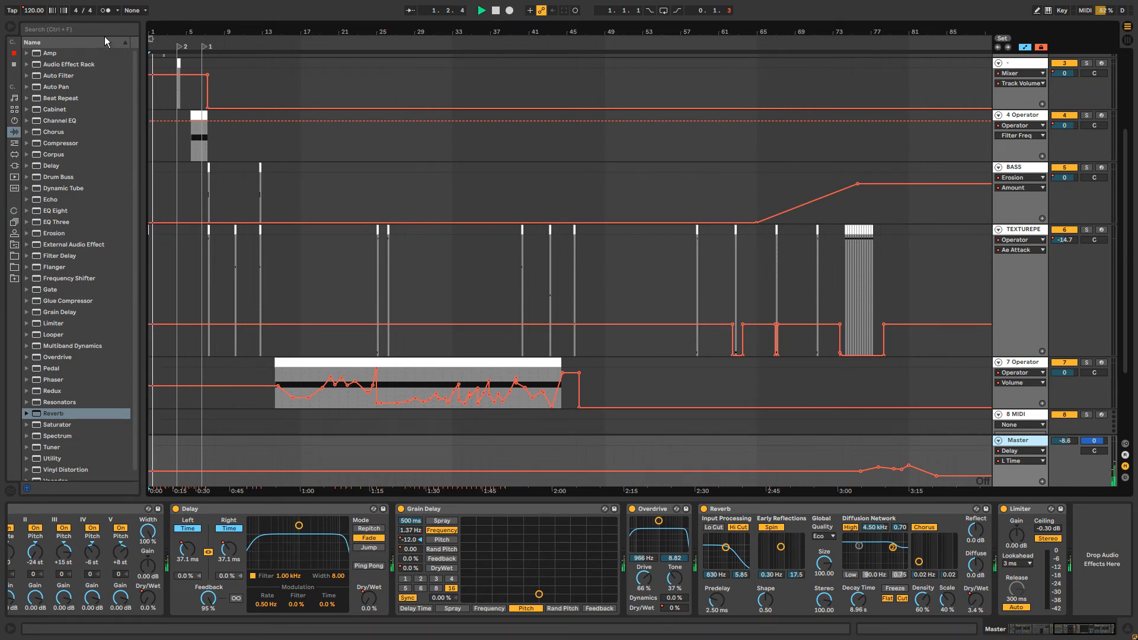
# Delete both locators, the one at bar 4 named 2 and the one before bar 7 named 1.
pyautogui.moveTo(153, 30); pyautogui.dragTo(164, 26)
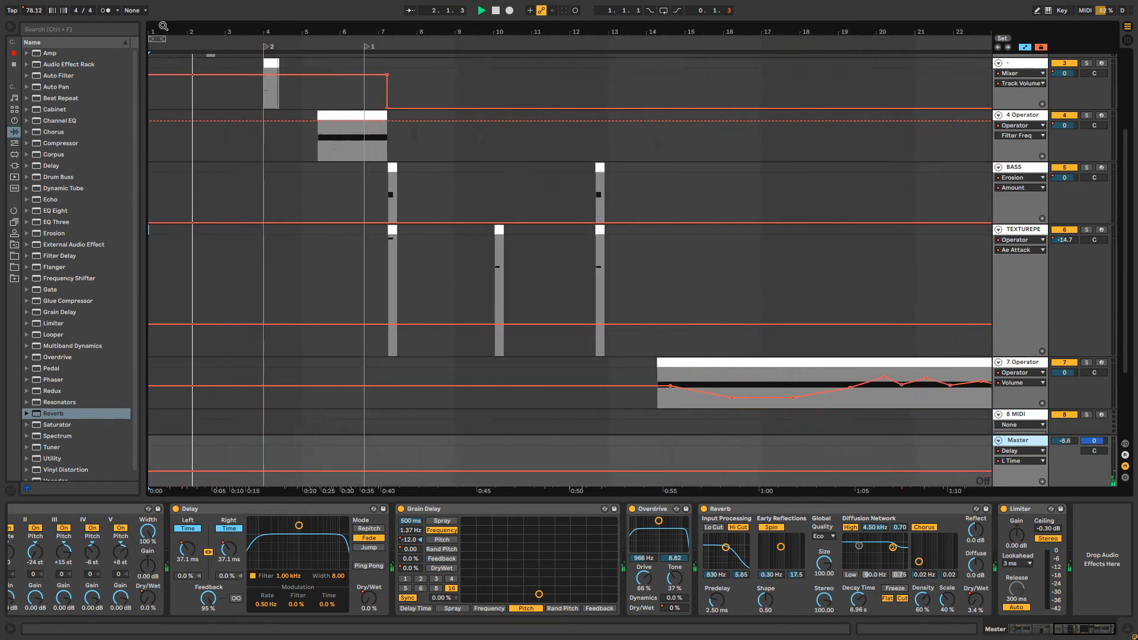
pyautogui.rightClick(265, 50)
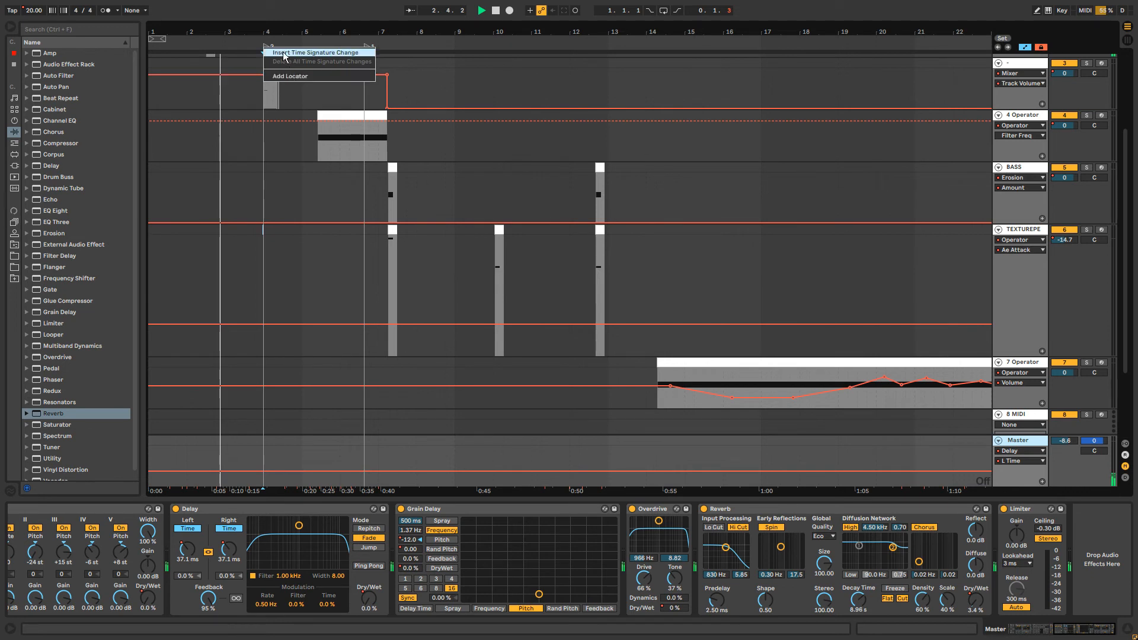
pyautogui.click(267, 17)
pyautogui.rightClick(269, 49)
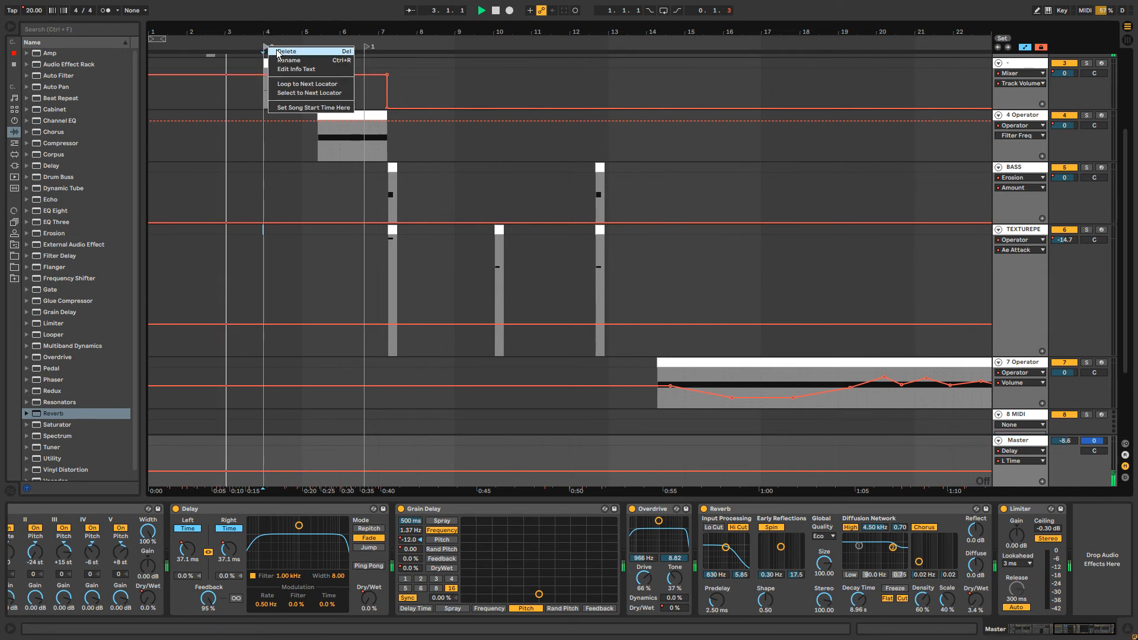
pyautogui.click(279, 51)
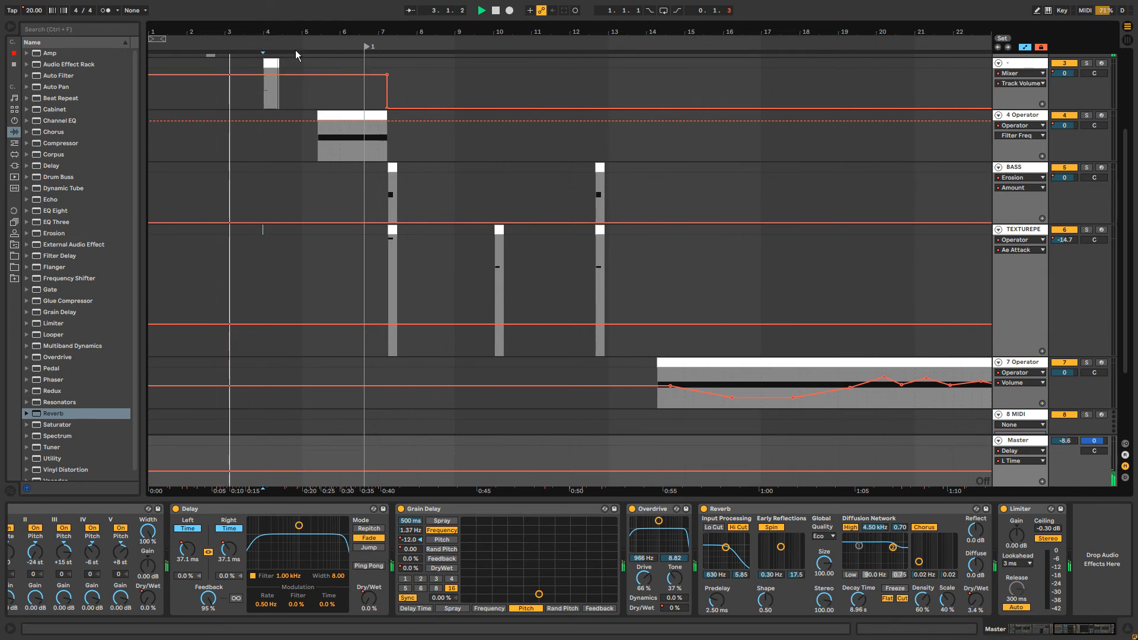
pyautogui.rightClick(365, 47)
pyautogui.click(374, 53)
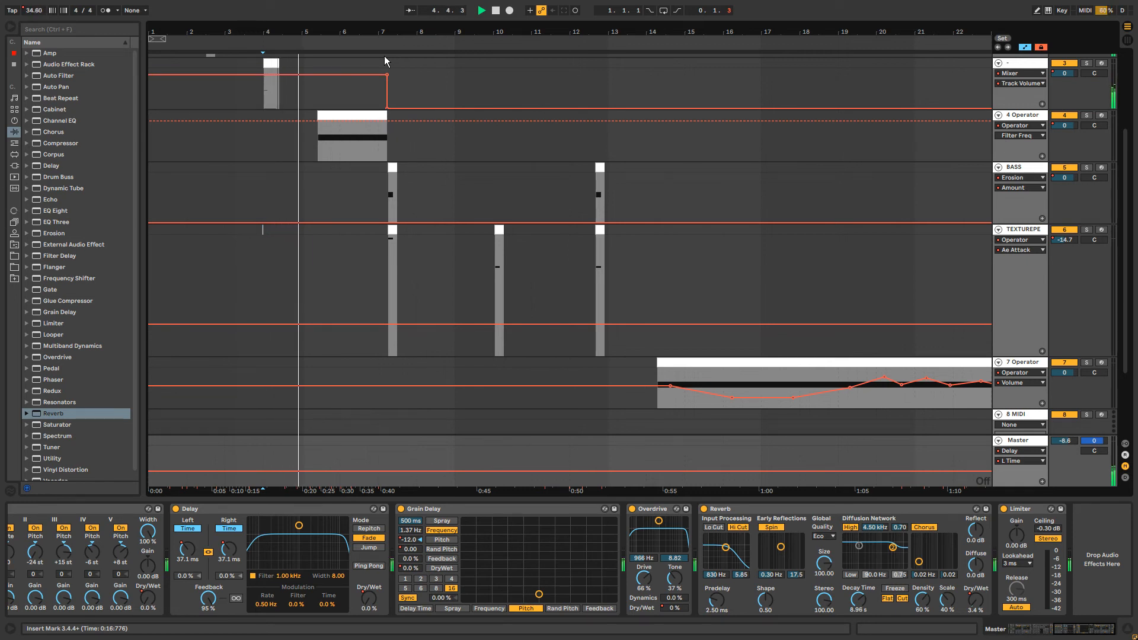
# Lower the opening level of the Master Reverb's Dry/Wet automation to its minimum.
pyautogui.moveTo(388, 33); pyautogui.dragTo(312, 20)
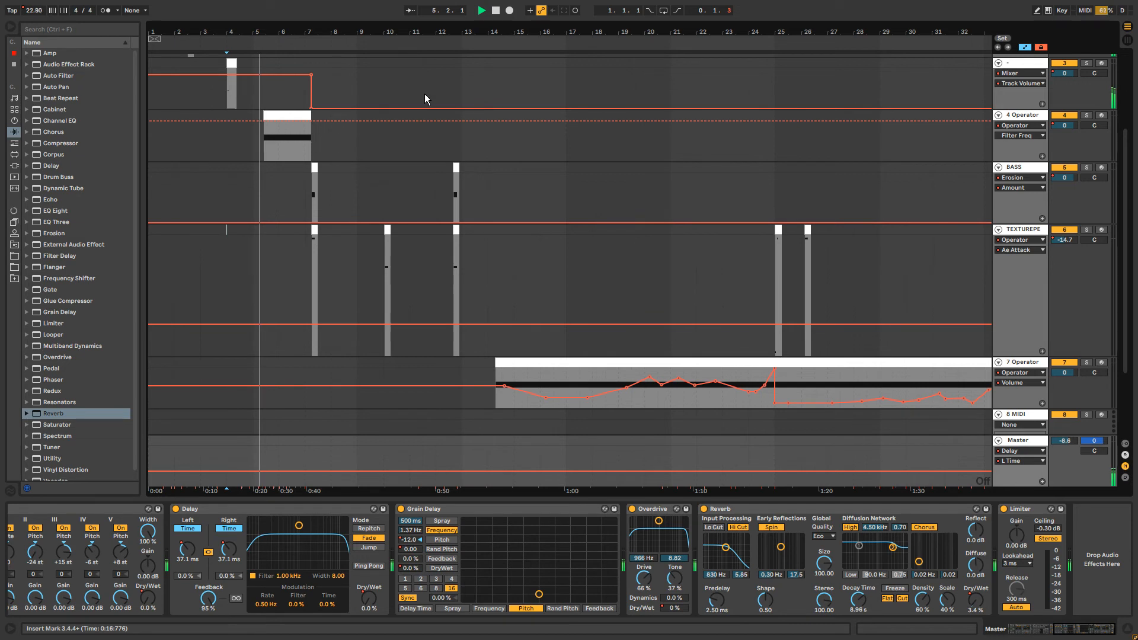
pyautogui.click(34, 10)
pyautogui.click(1017, 442)
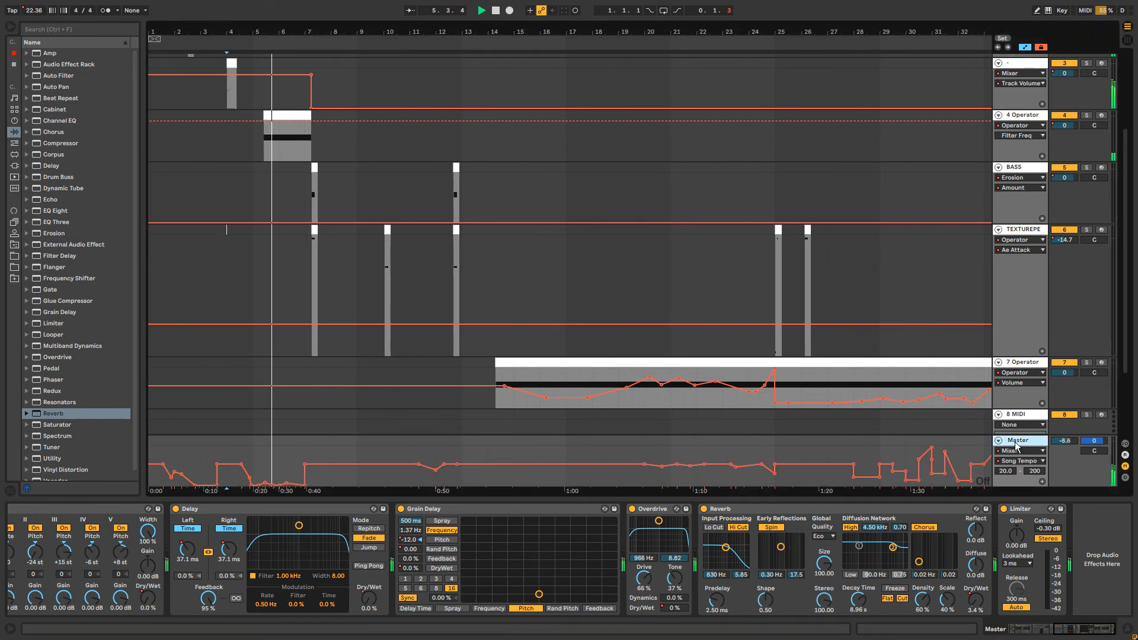
pyautogui.click(974, 599)
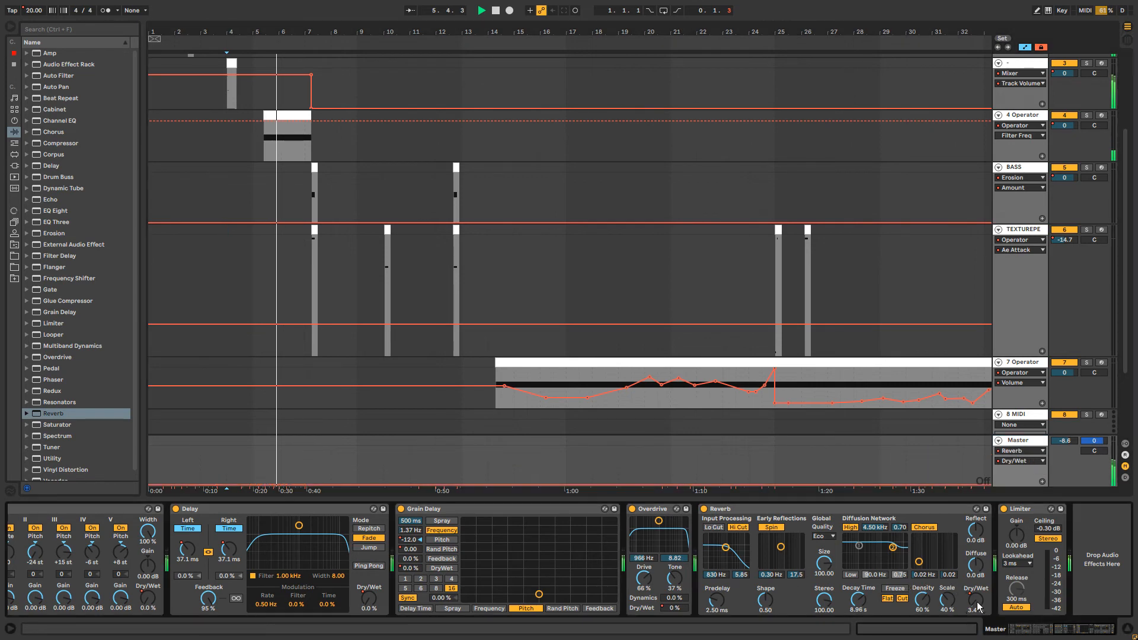
pyautogui.moveTo(926, 485); pyautogui.dragTo(925, 488)
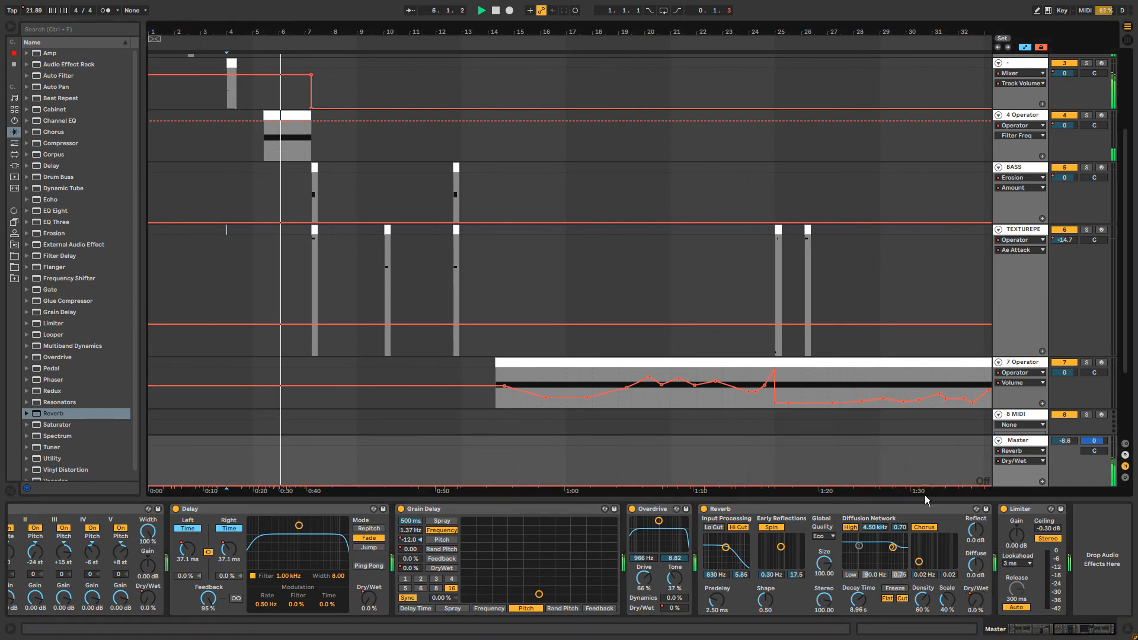
pyautogui.moveTo(1088, 629)
pyautogui.mouseDown()
pyautogui.moveTo(1038, 630)
pyautogui.moveTo(1081, 634)
pyautogui.mouseUp()
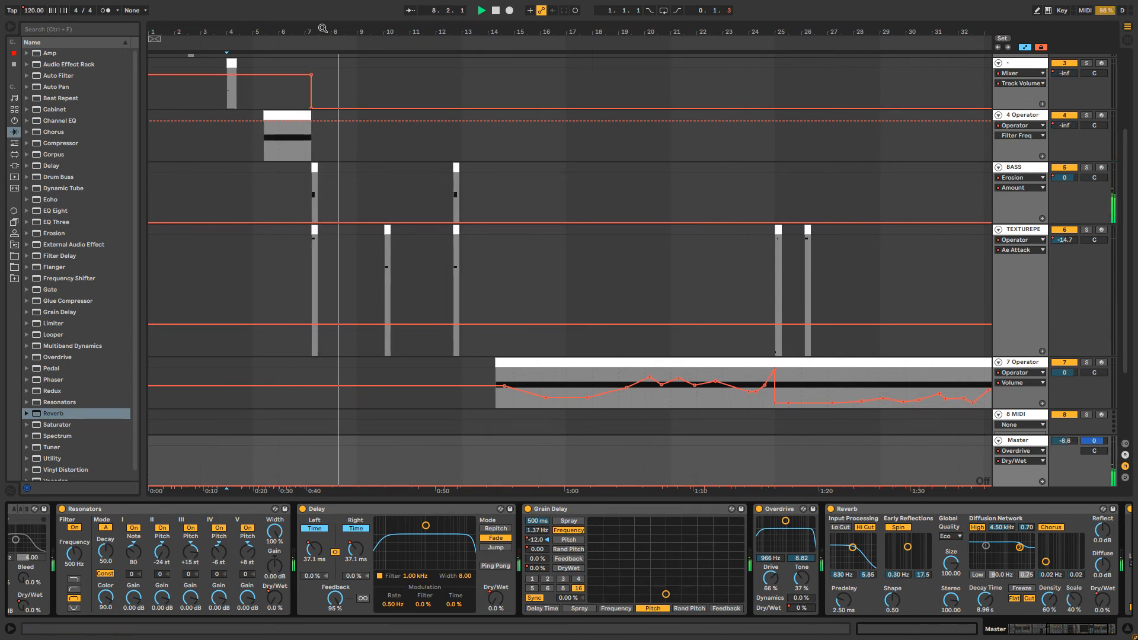
pyautogui.moveTo(323, 28); pyautogui.dragTo(323, 43)
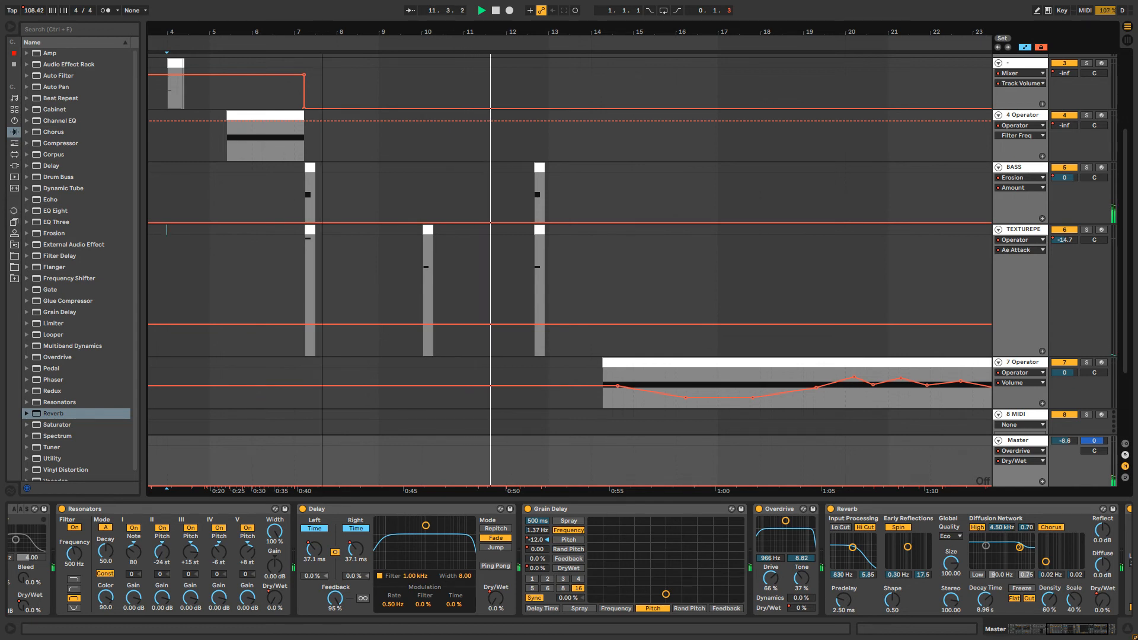
pyautogui.moveTo(323, 29); pyautogui.dragTo(356, 29)
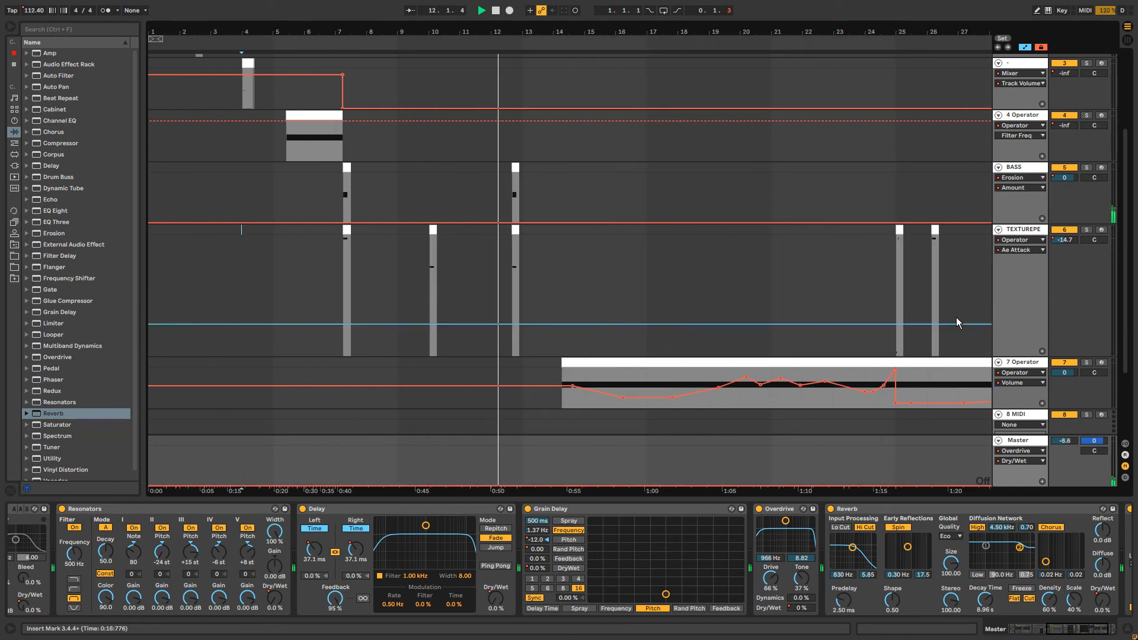
# Check the computer's battery status and return to the arrangement.
pyautogui.press('super')
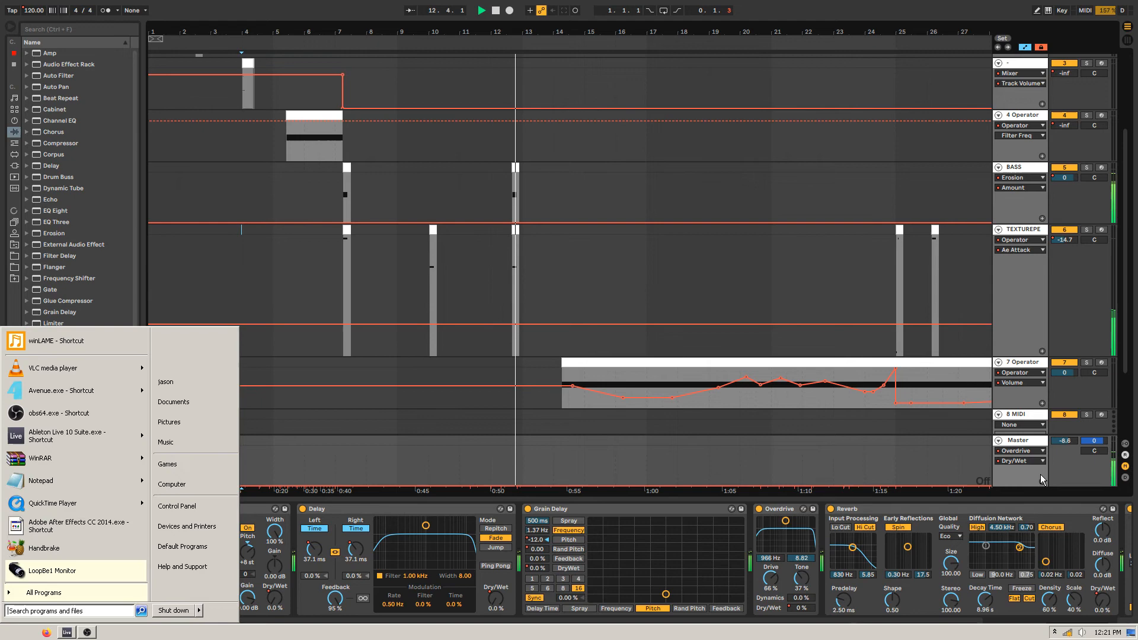
pyautogui.click(1055, 633)
pyautogui.click(1035, 567)
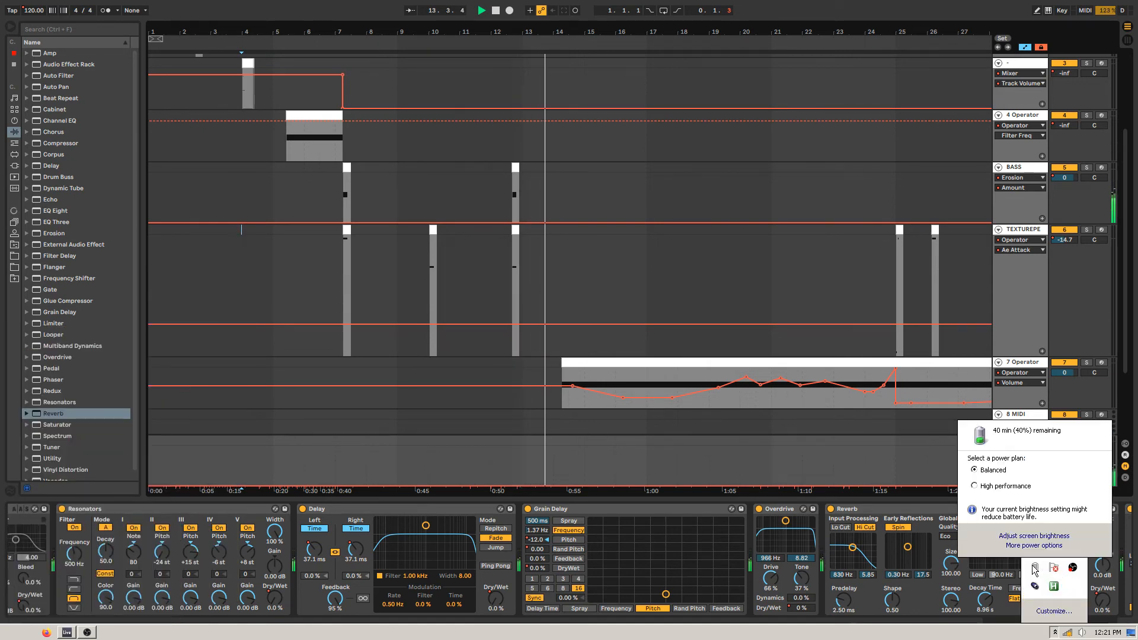
pyautogui.click(617, 264)
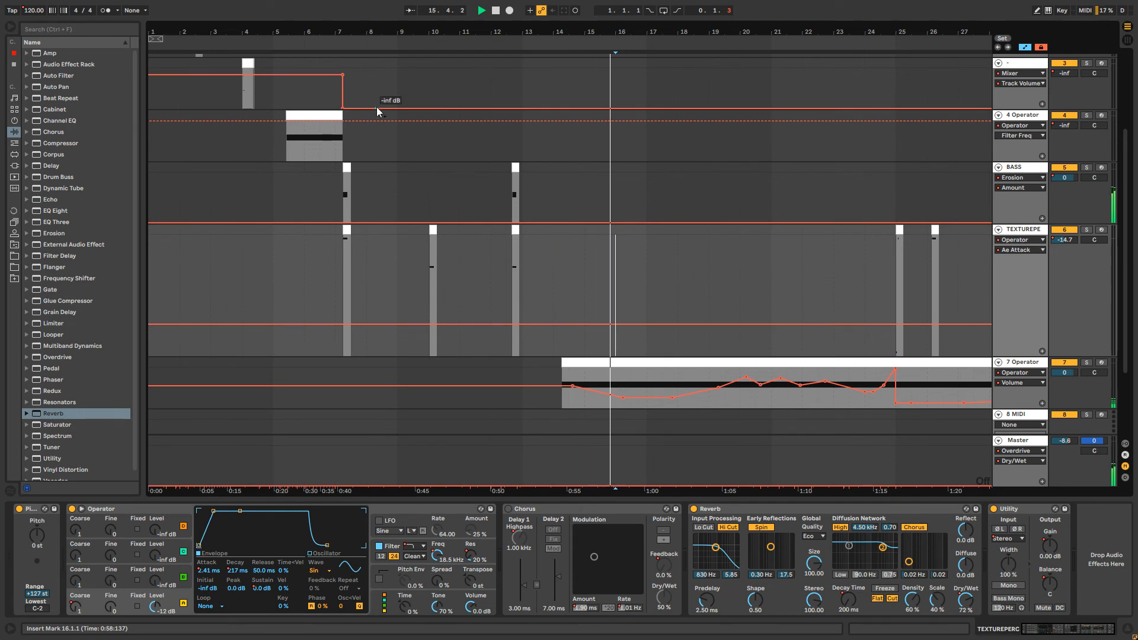
# Replay the song from around bar 5 and look through the device chains of the TEXTUREPERC, 7 Operator and Master tracks.
pyautogui.moveTo(315, 32); pyautogui.dragTo(314, 30)
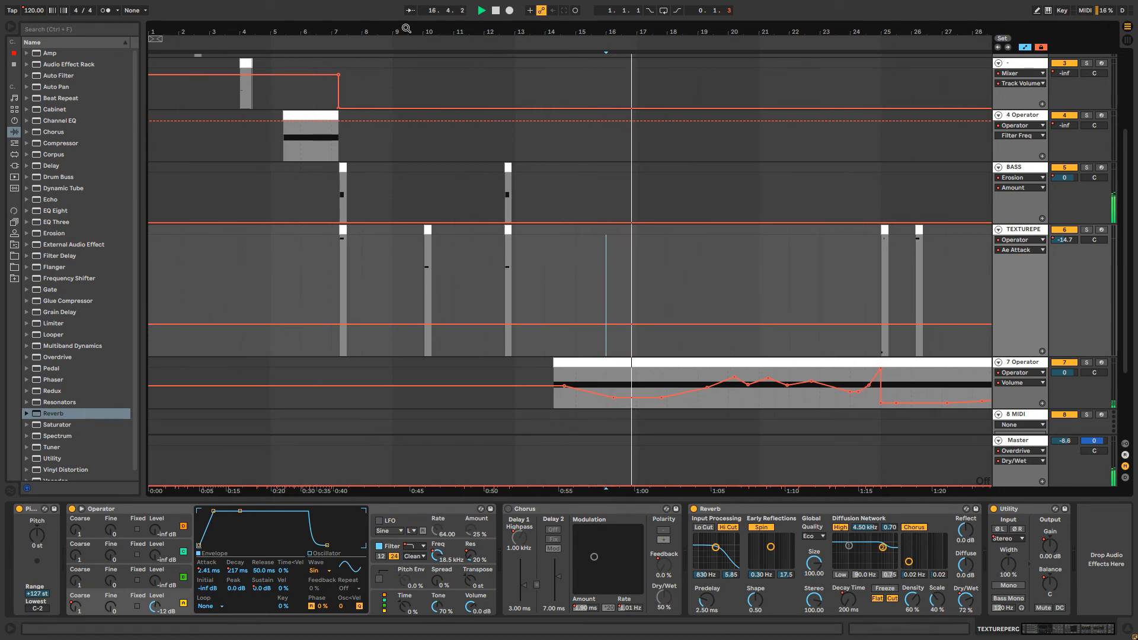
pyautogui.click(282, 42)
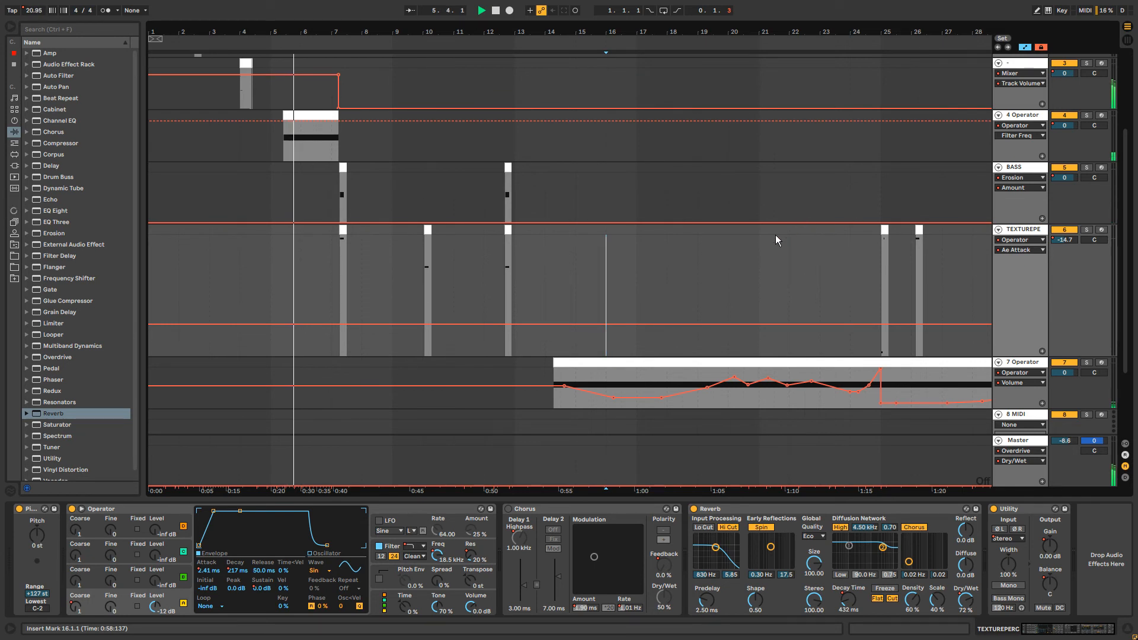
pyautogui.scroll(-4, 974, 290)
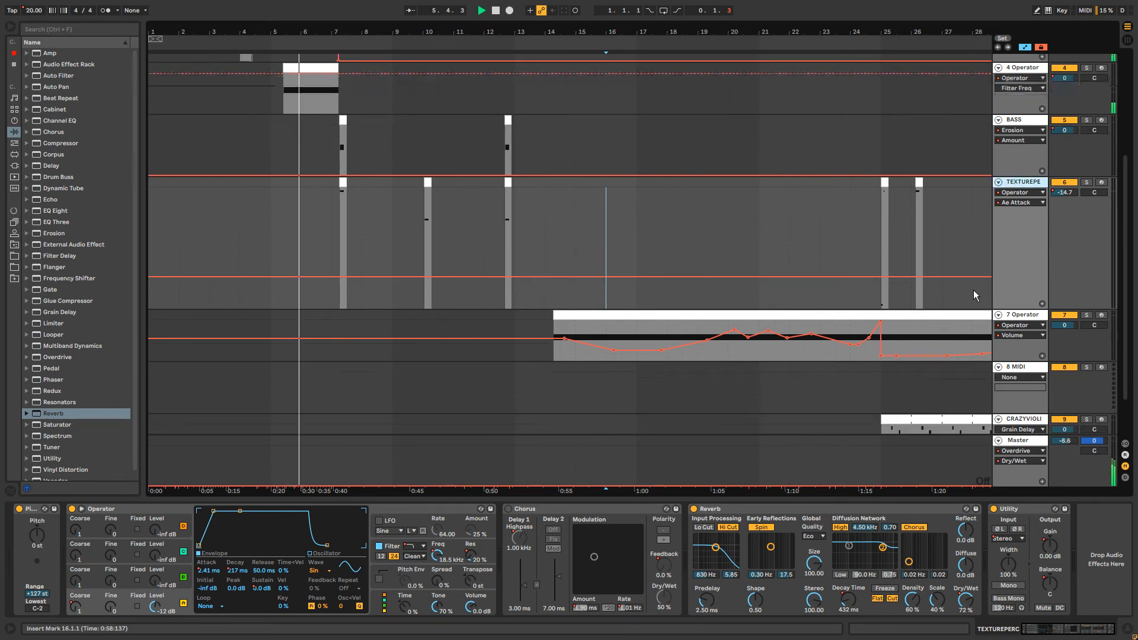
pyautogui.click(1017, 259)
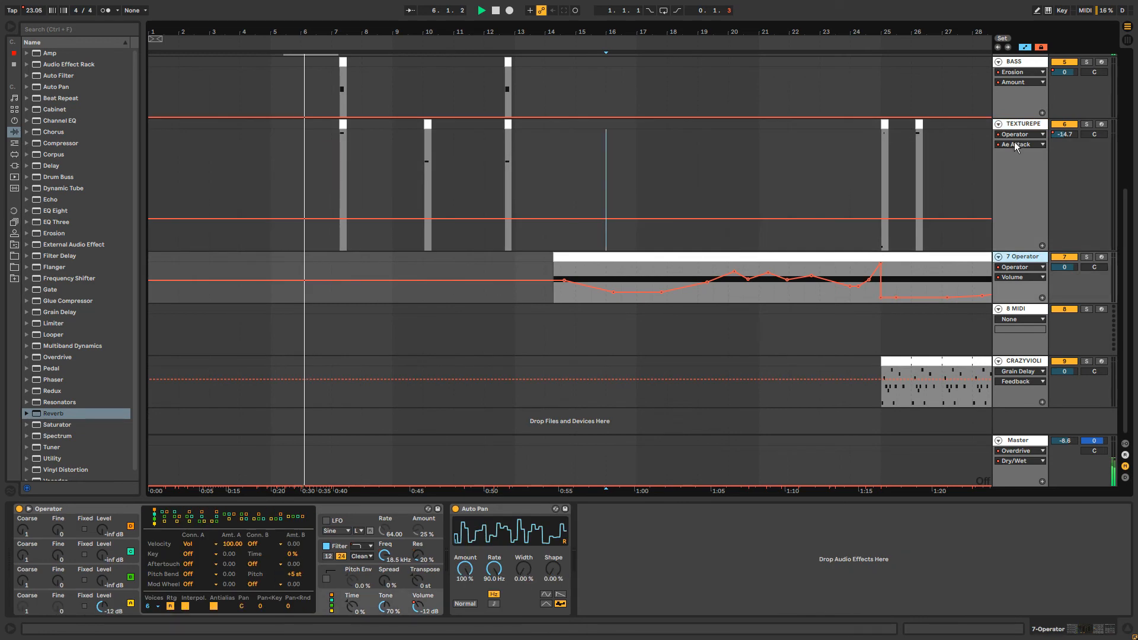
pyautogui.click(1015, 141)
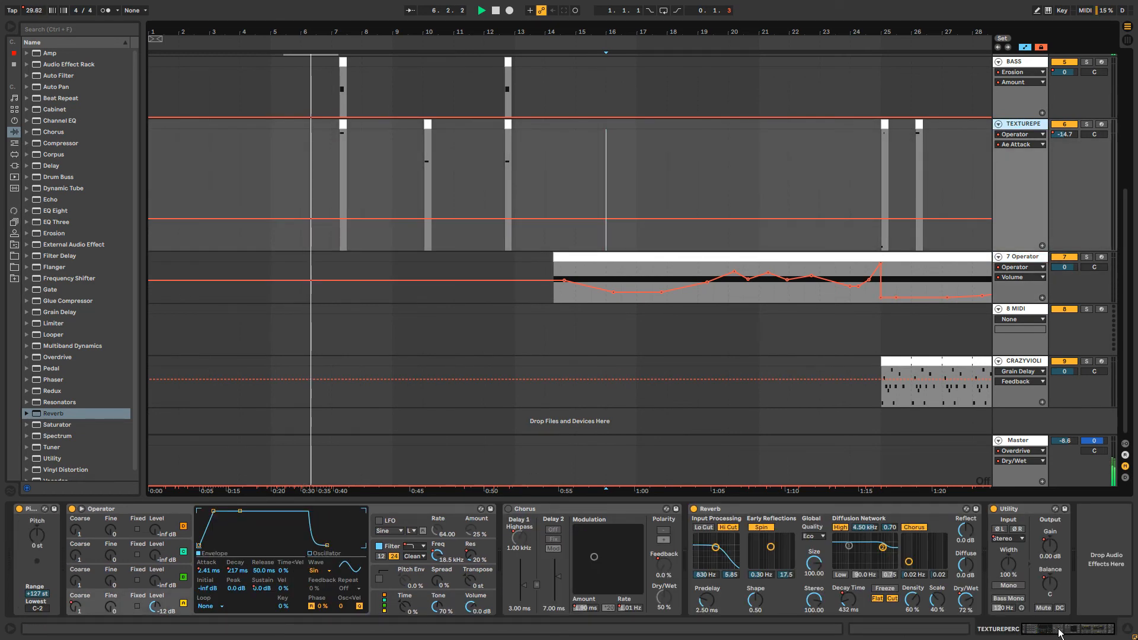
pyautogui.click(680, 474)
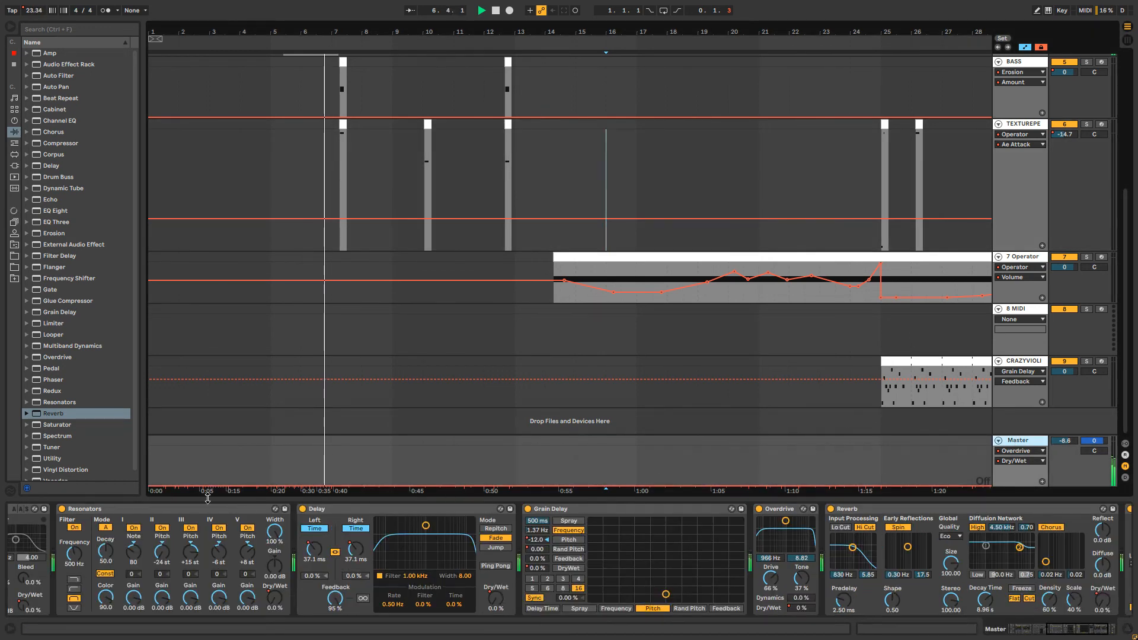
pyautogui.click(119, 511)
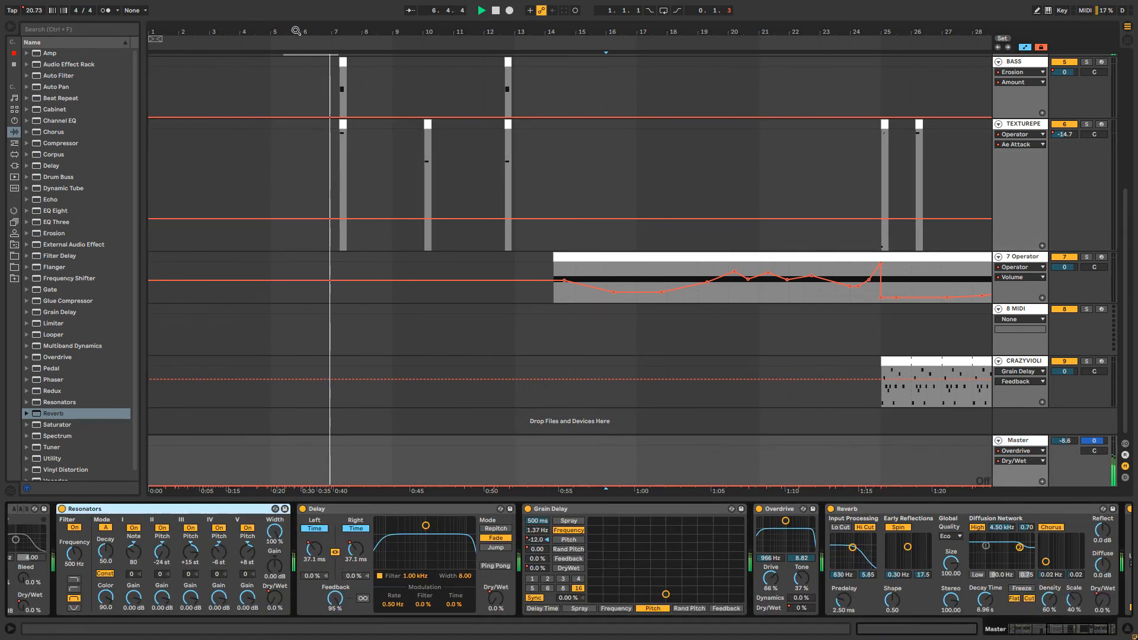
pyautogui.moveTo(295, 32); pyautogui.dragTo(295, 8)
pyautogui.moveTo(1060, 633); pyautogui.dragTo(1039, 631)
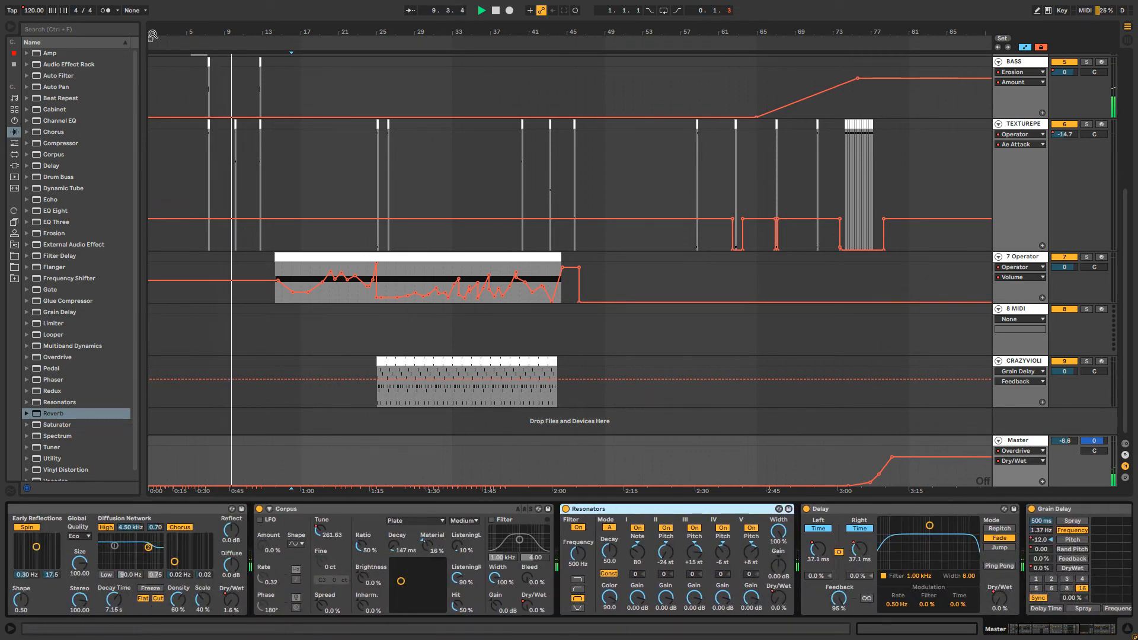
# Unlock the automation envelopes and move the TEXTUREPERC clip at bar 10 one bar later, to bar 11.
pyautogui.moveTo(152, 33); pyautogui.dragTo(153, 52)
pyautogui.moveTo(328, 33); pyautogui.dragTo(328, 50)
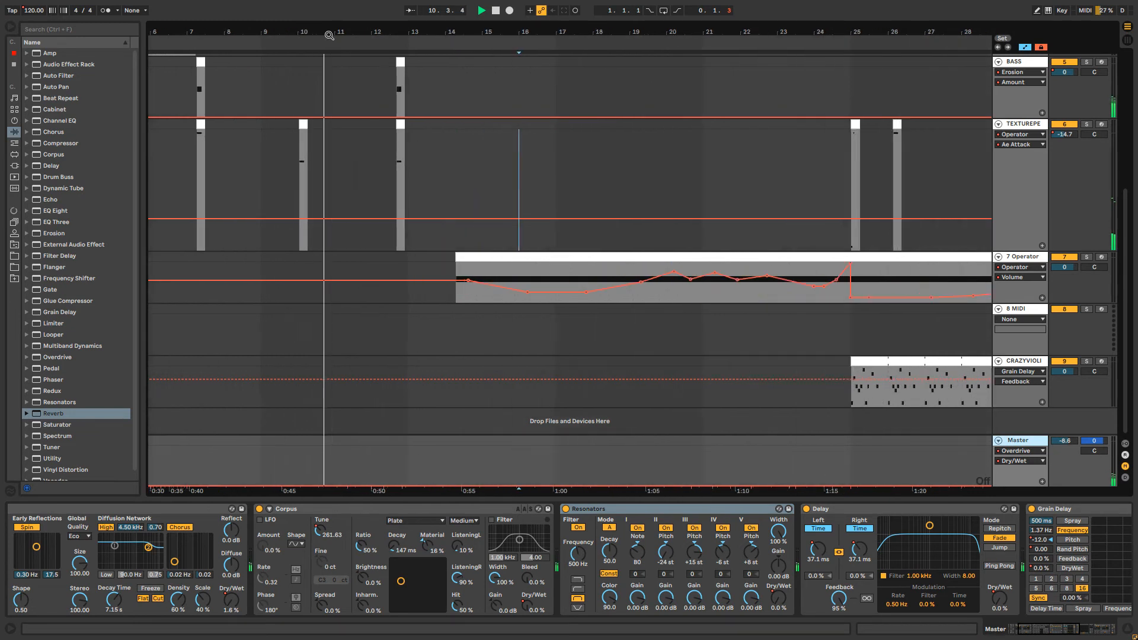
pyautogui.click(302, 124)
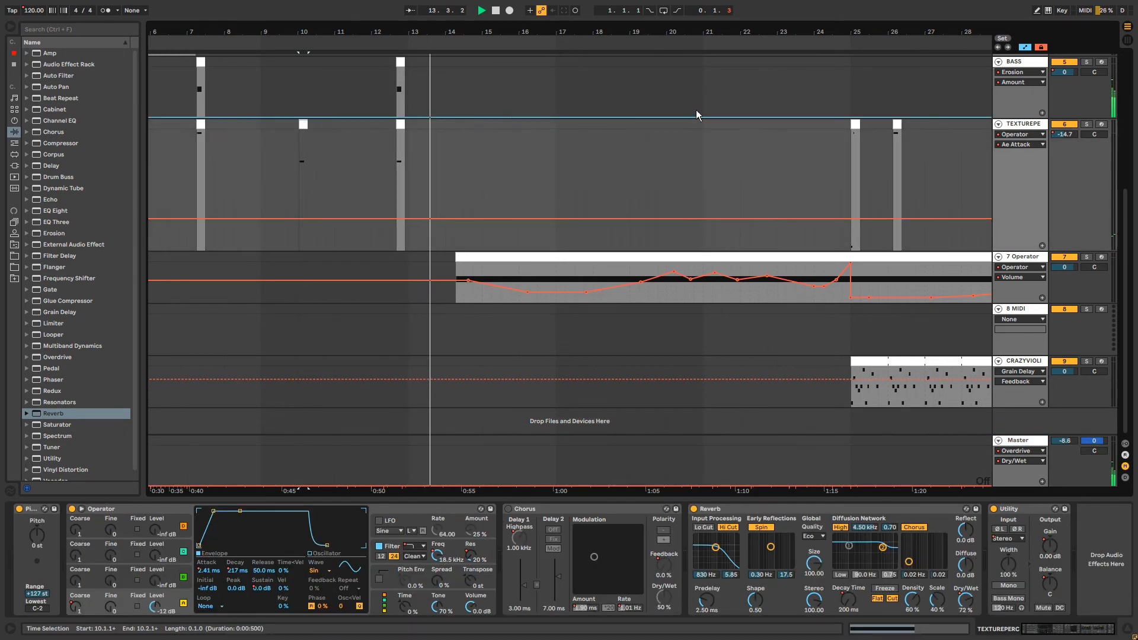
pyautogui.click(1042, 48)
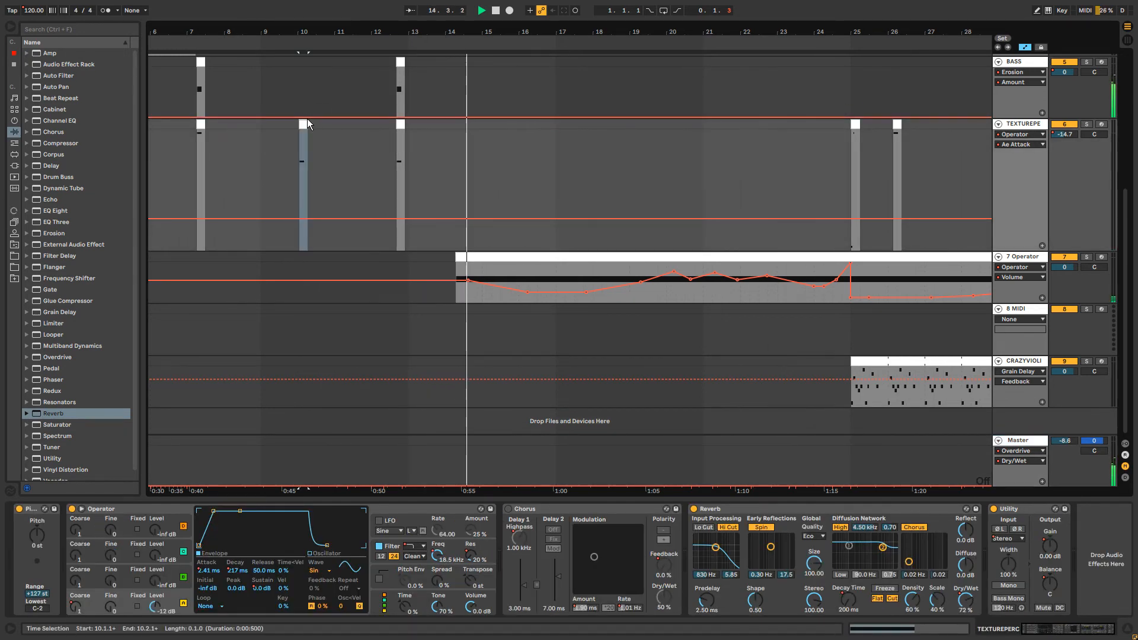
pyautogui.moveTo(305, 124); pyautogui.dragTo(343, 126)
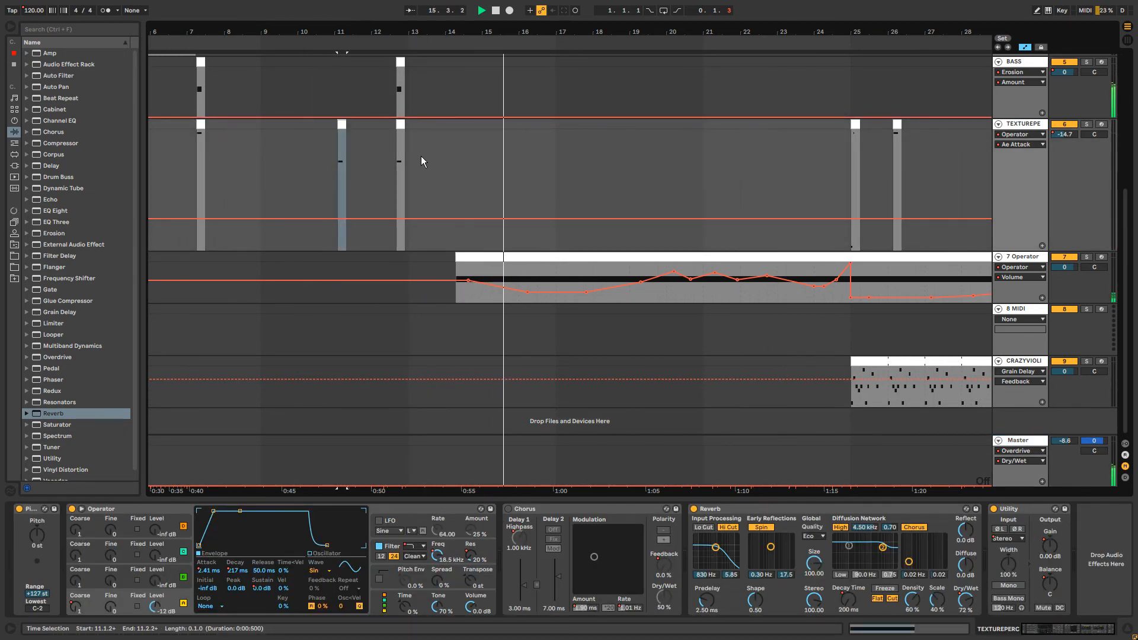
# Follow the playback through to about bar 51 and display the Song Tempo automation on the Master track.
pyautogui.moveTo(486, 32); pyautogui.dragTo(472, 17)
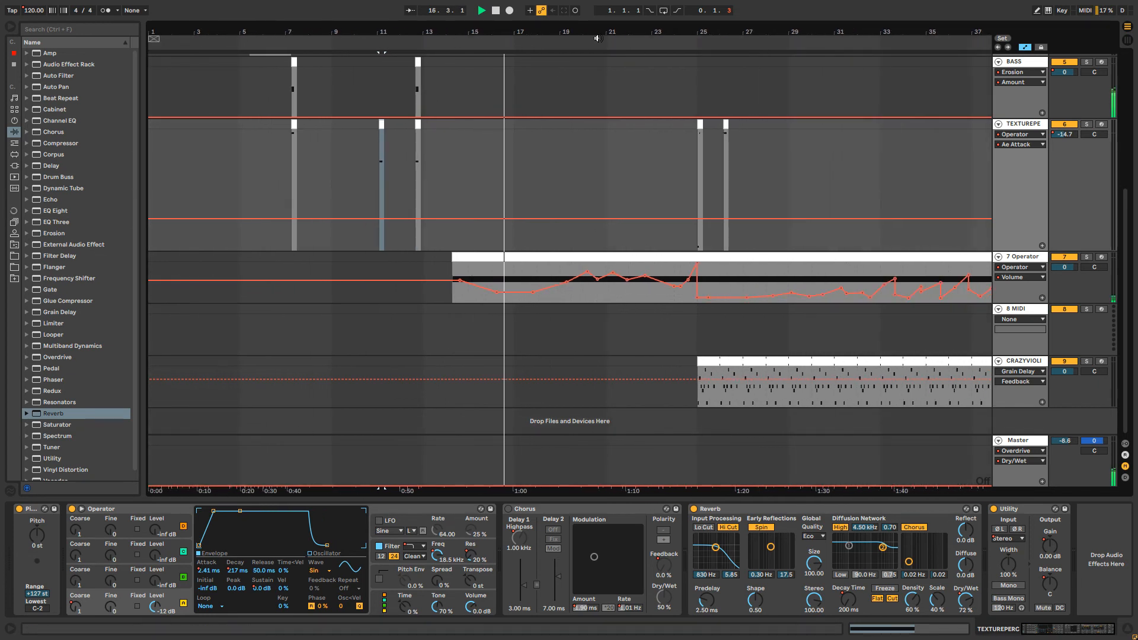
pyautogui.moveTo(609, 33); pyautogui.dragTo(477, 43)
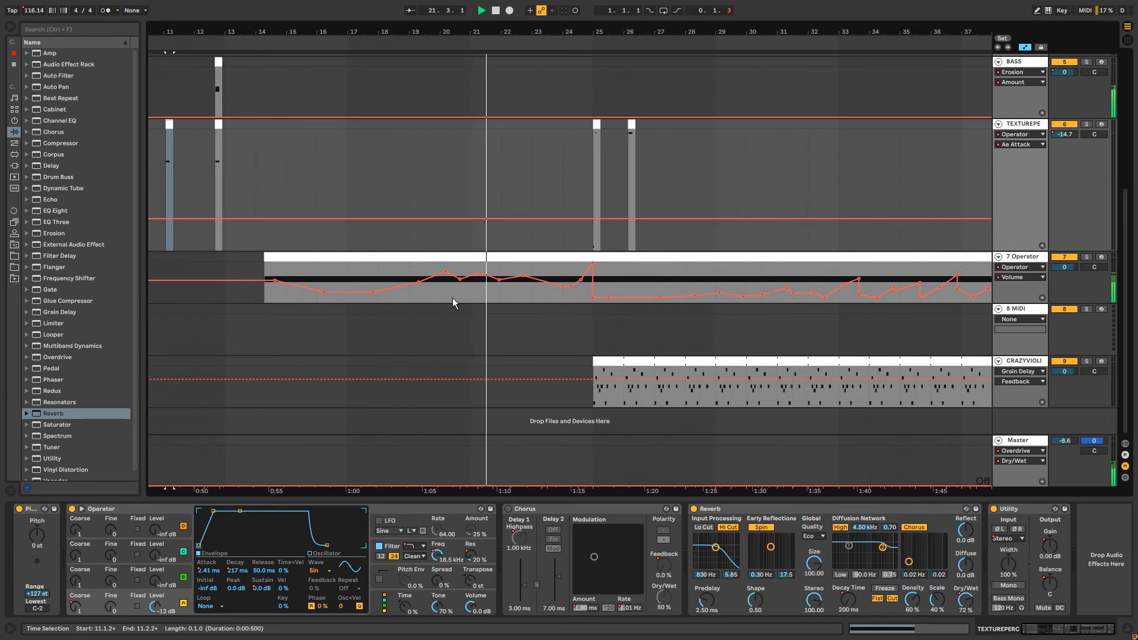
pyautogui.moveTo(751, 31); pyautogui.dragTo(735, 22)
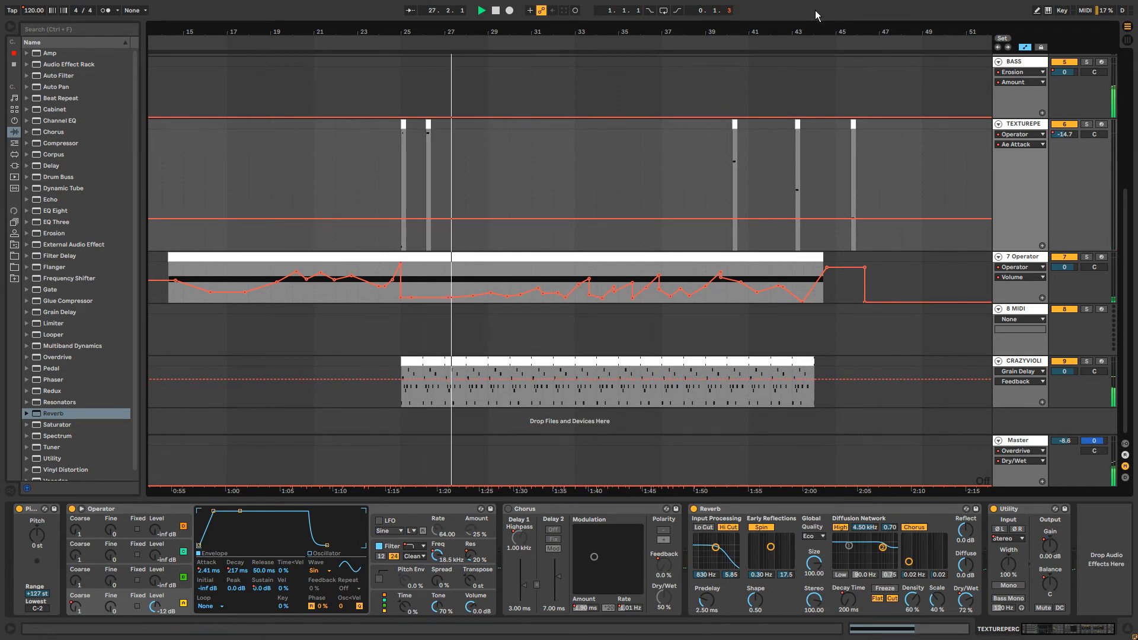
pyautogui.moveTo(811, 30); pyautogui.dragTo(622, 31)
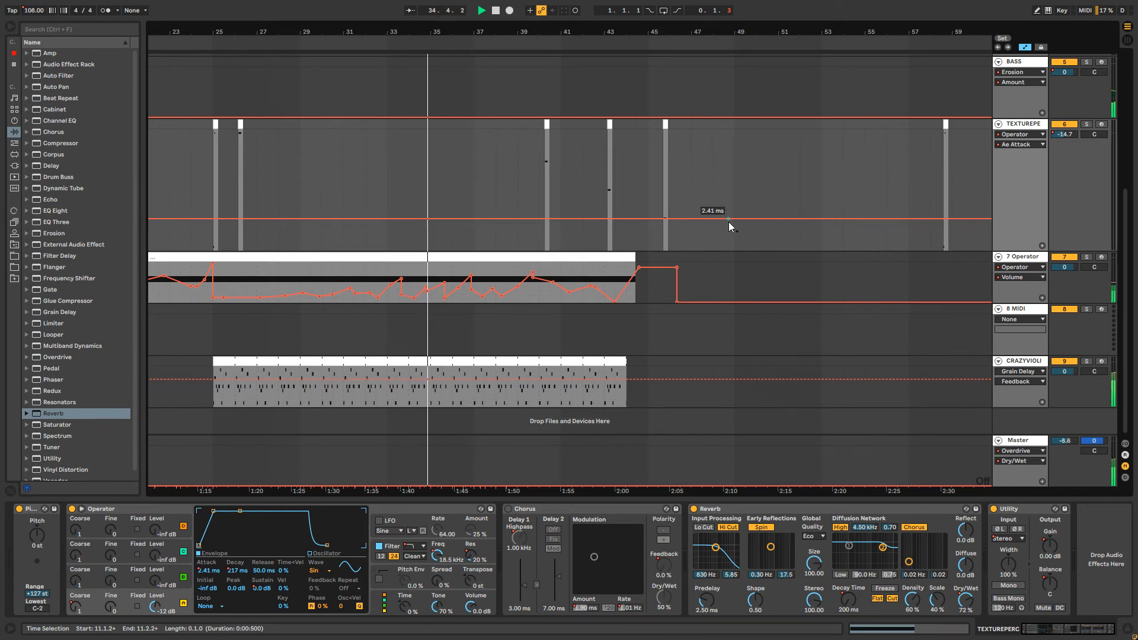
pyautogui.click(36, 10)
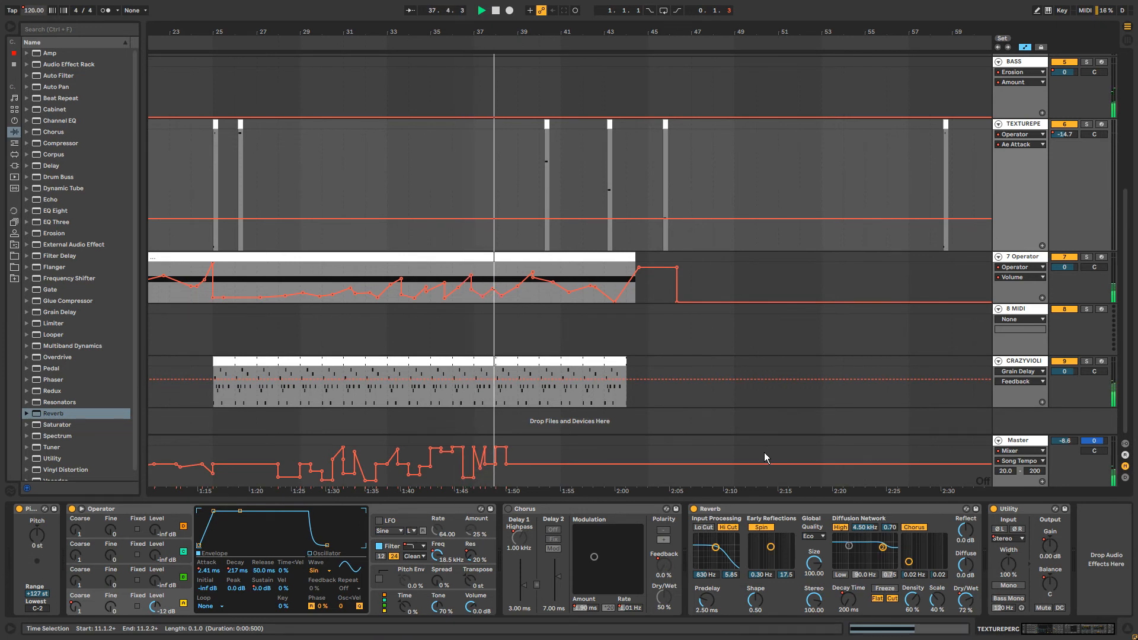
pyautogui.moveTo(743, 31); pyautogui.dragTo(506, 13)
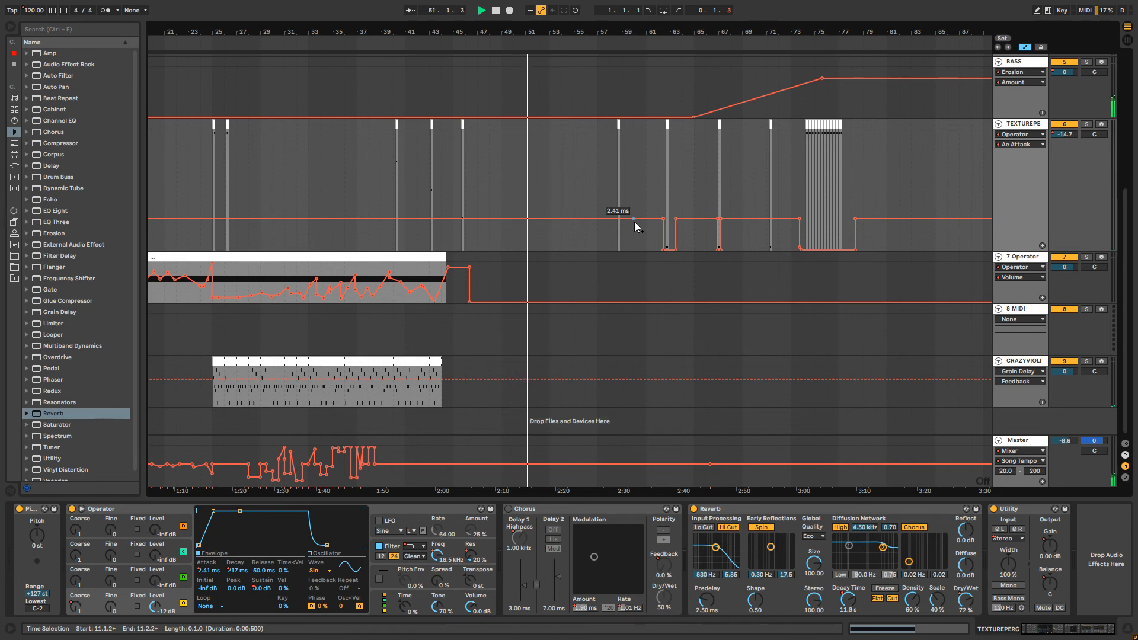
# Ramp CRAZYVIOLINIST's Utility Gain automation up to 35 dB around bar 56, easing to 32.4 dB by bar 61, and set its Reverb Dry/Wet to 21%.
pyautogui.click(1022, 362)
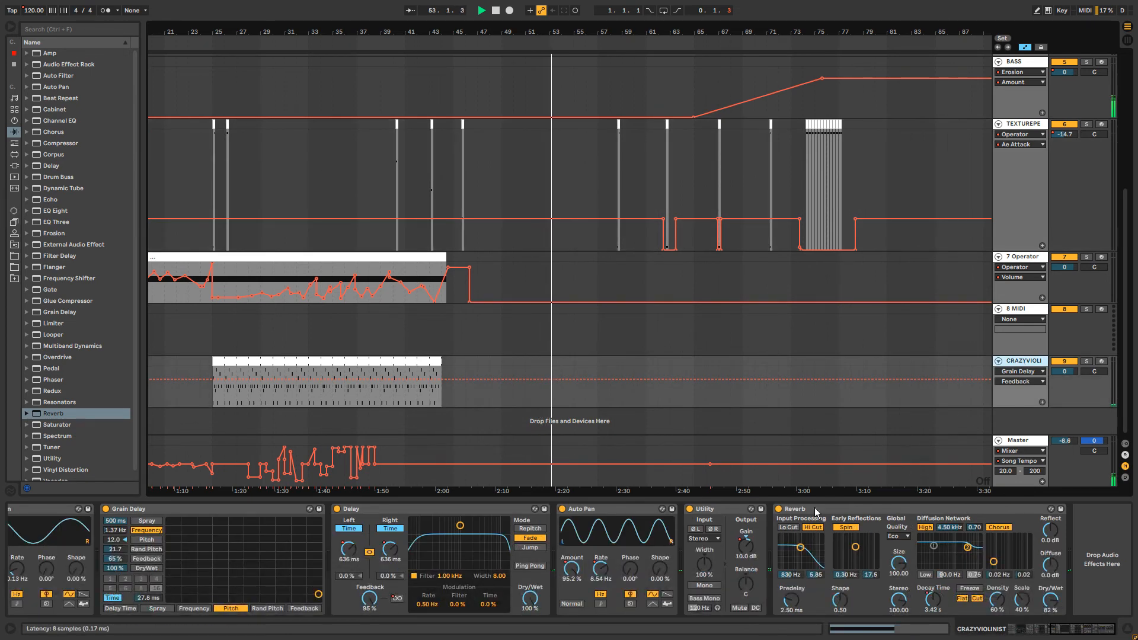
pyautogui.click(747, 546)
pyautogui.moveTo(575, 389); pyautogui.dragTo(614, 369)
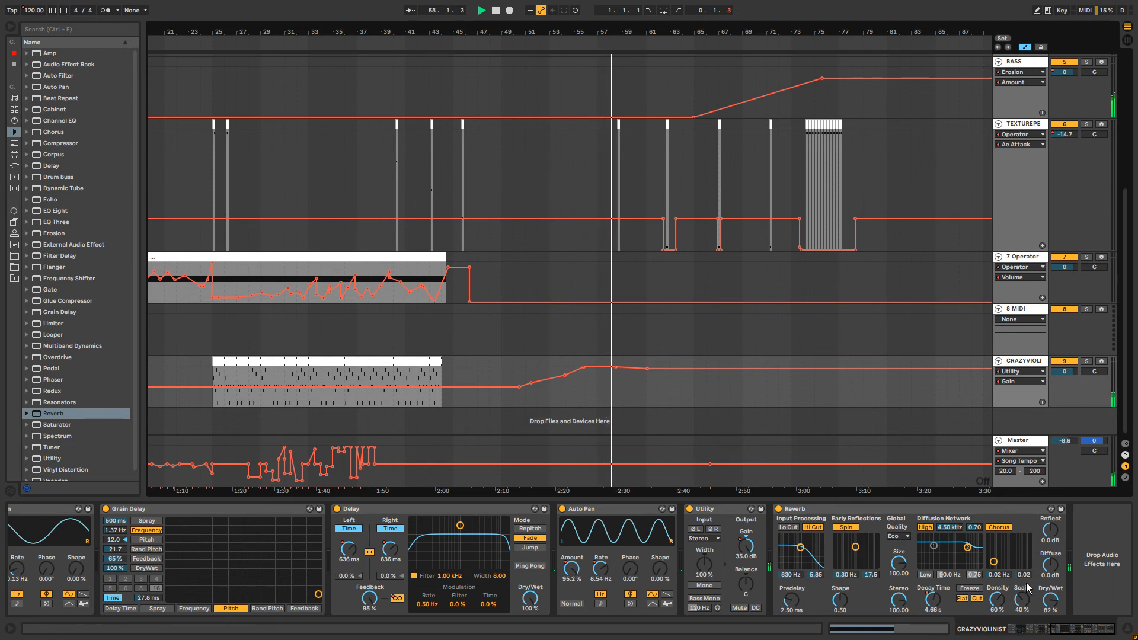
pyautogui.moveTo(1051, 601); pyautogui.dragTo(1050, 639)
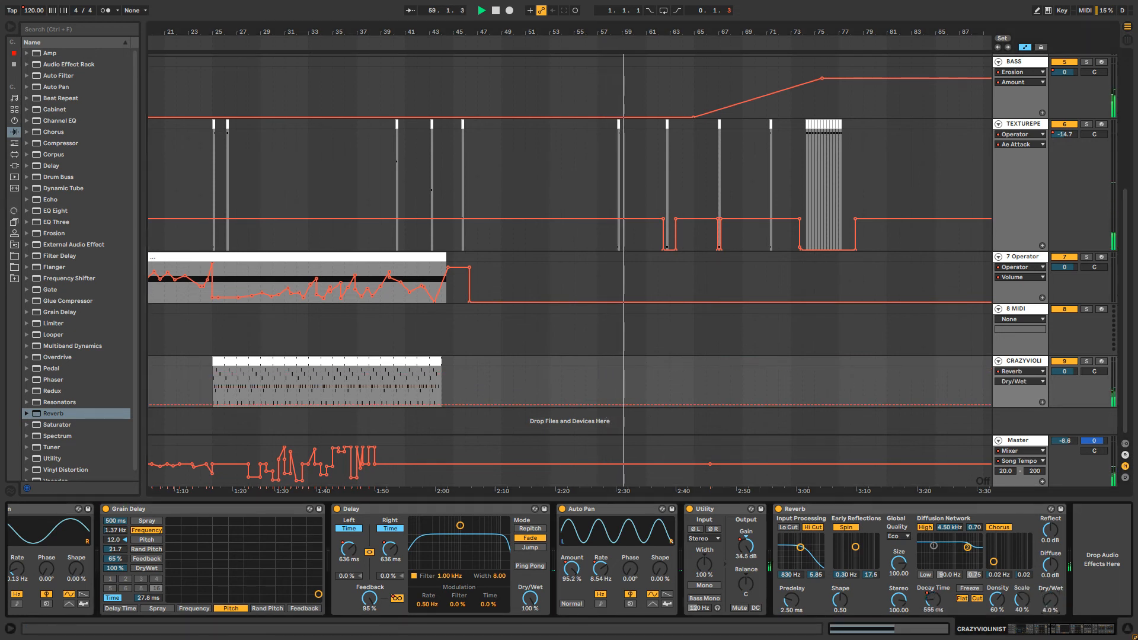
# Add points to CRAZYVIOLINIST's Auto Pan Frequency automation from about bar 55 to bar 68, making the rate decline gradually.
pyautogui.click(596, 568)
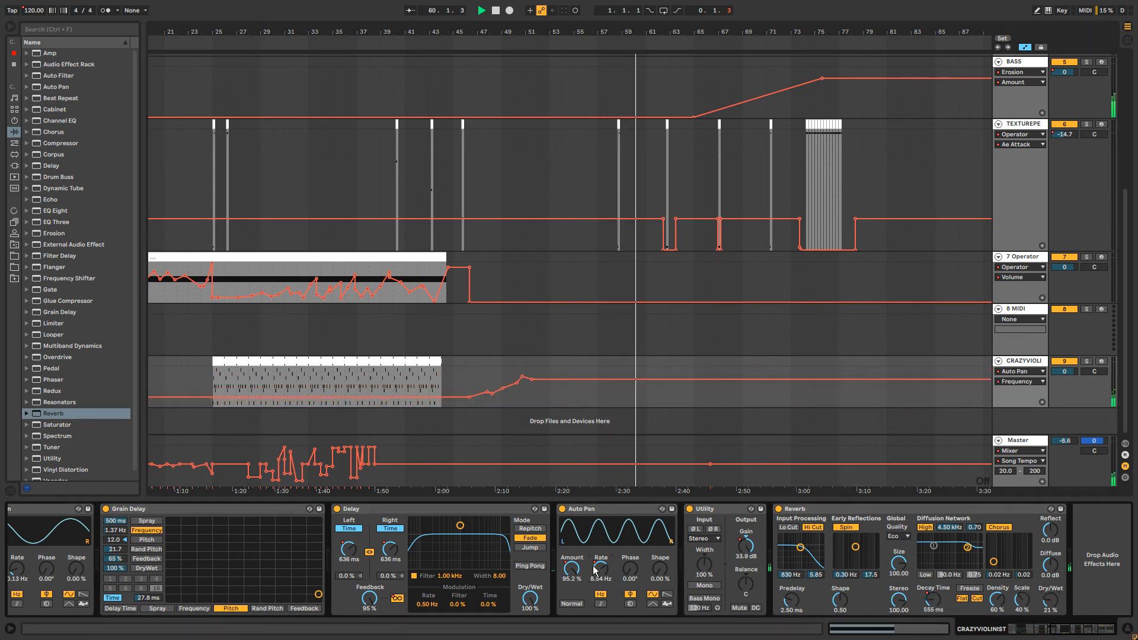
pyautogui.click(571, 380)
pyautogui.click(591, 380)
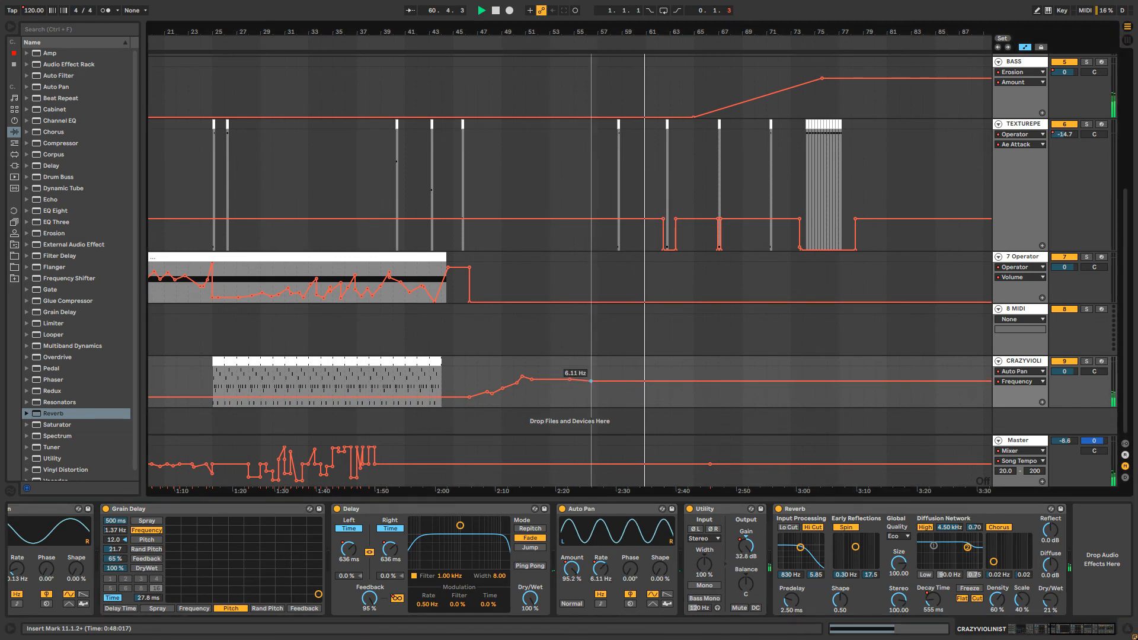
pyautogui.click(631, 381)
pyautogui.moveTo(676, 381); pyautogui.dragTo(734, 388)
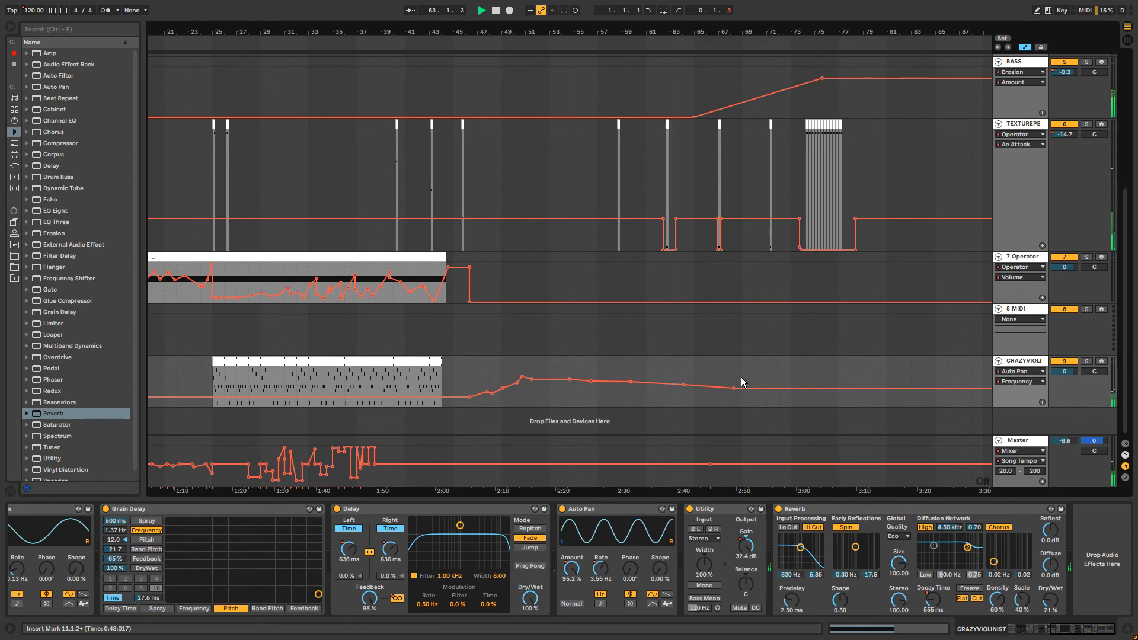
# Automate CRAZYVIOLINIST's Reverb Dry/Wet to rise from about bar 63 to a peak near bar 66 and fall to its minimum around bar 71.
pyautogui.click(1049, 601)
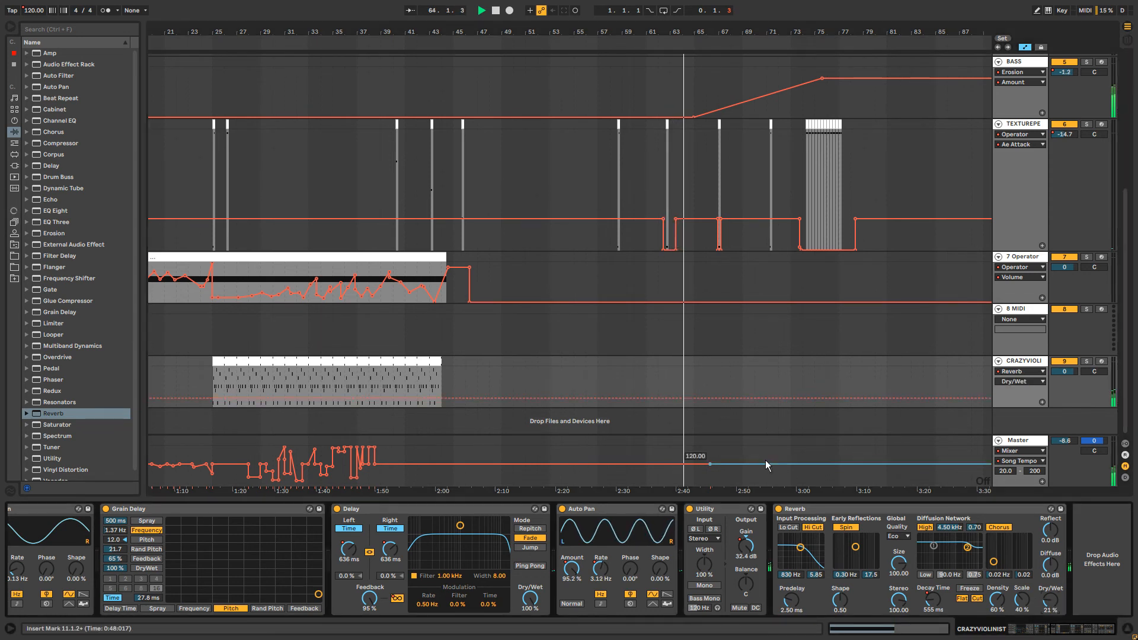
pyautogui.click(670, 397)
pyautogui.moveTo(704, 397); pyautogui.dragTo(770, 404)
# Examine the BASS track's device chain and its Erosion Amount automation between about bars 65 and 75.
pyautogui.scroll(2, 895, 226)
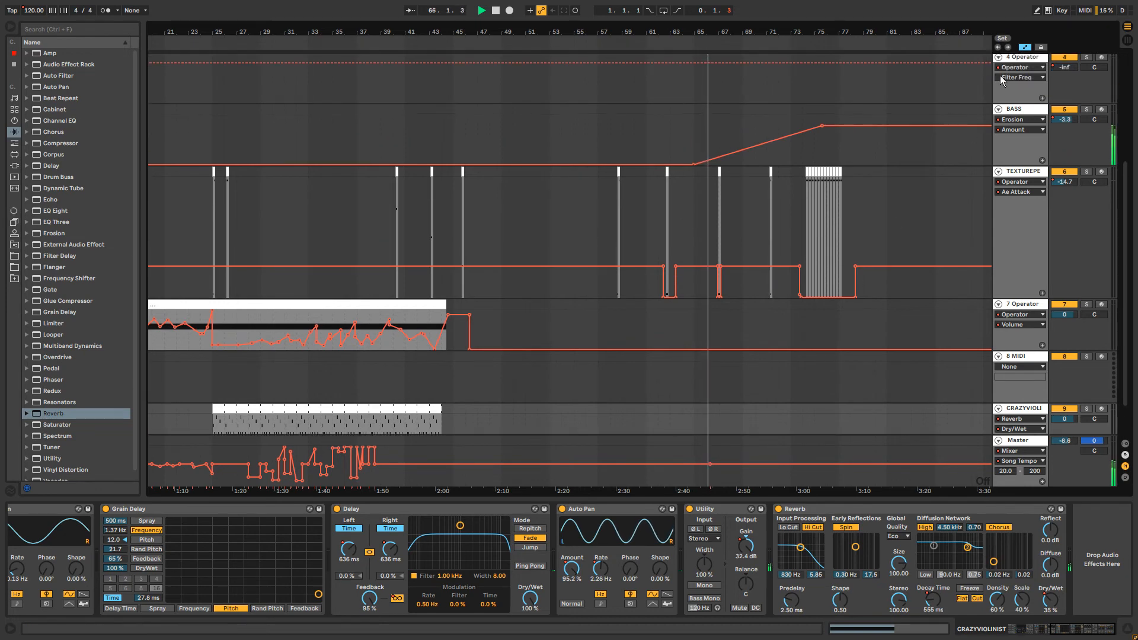
pyautogui.click(1023, 57)
pyautogui.click(1014, 110)
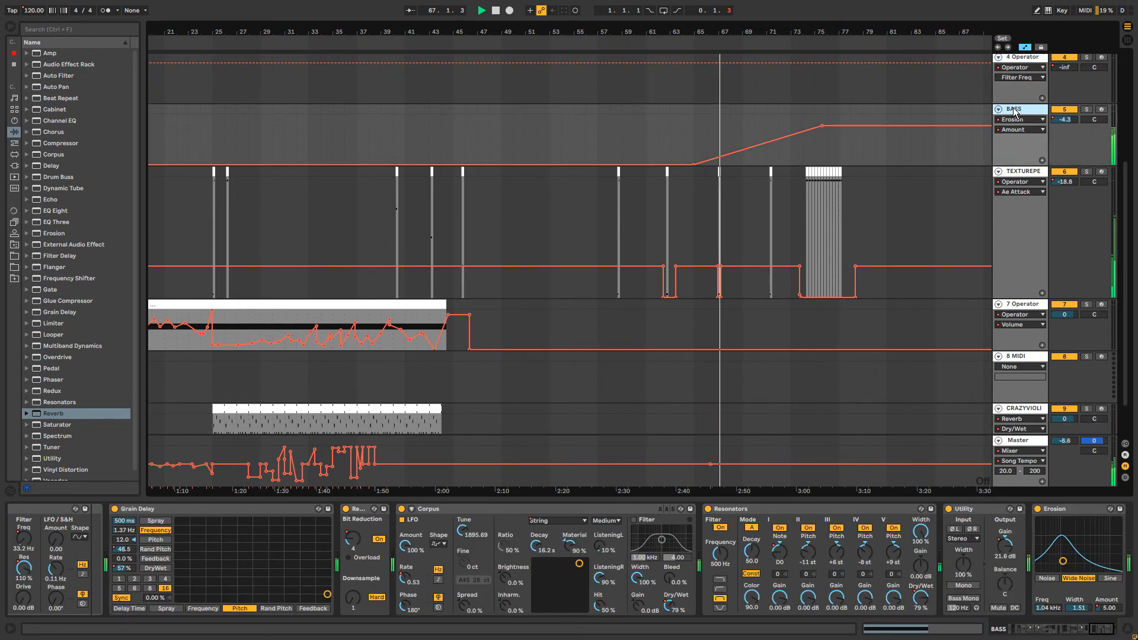
pyautogui.moveTo(888, 29); pyautogui.dragTo(873, 42)
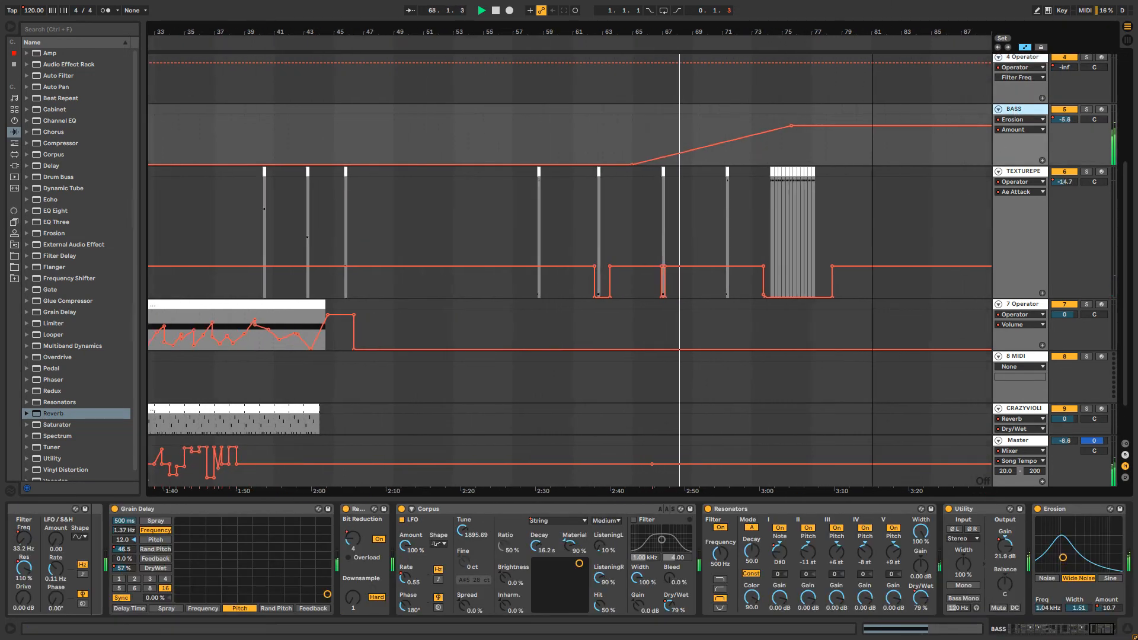
pyautogui.scroll(-2, 883, 254)
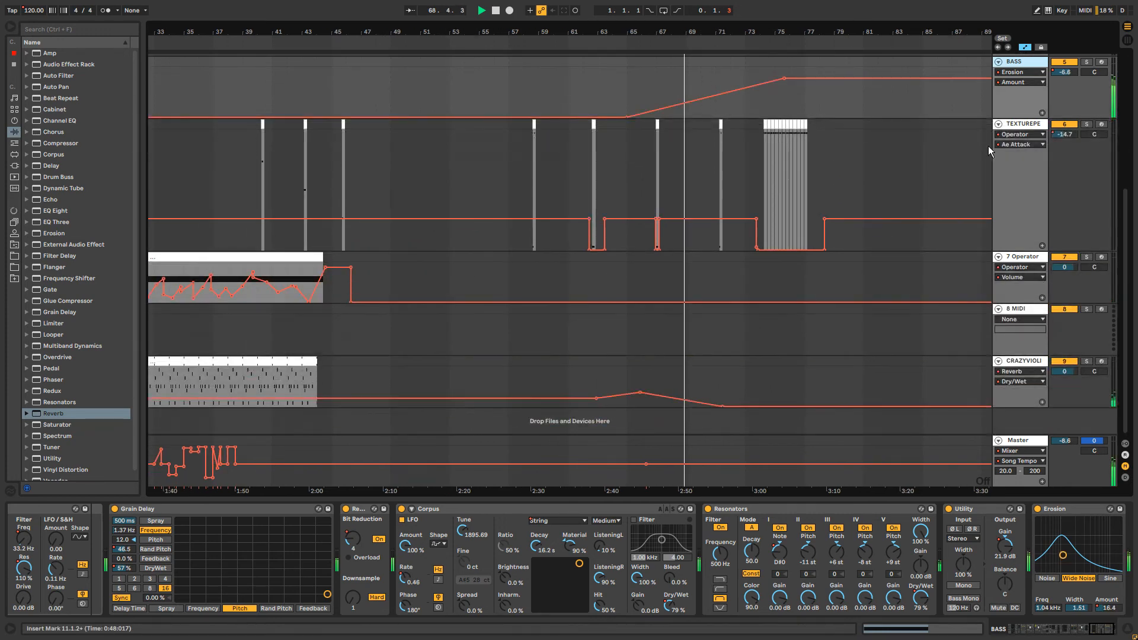
# Examine the TEXTUREPERC, 7-Operator, BASS and Master device chains while the arrangement plays through its ending, and bring the whole timeline into view.
pyautogui.click(1029, 126)
pyautogui.click(1015, 257)
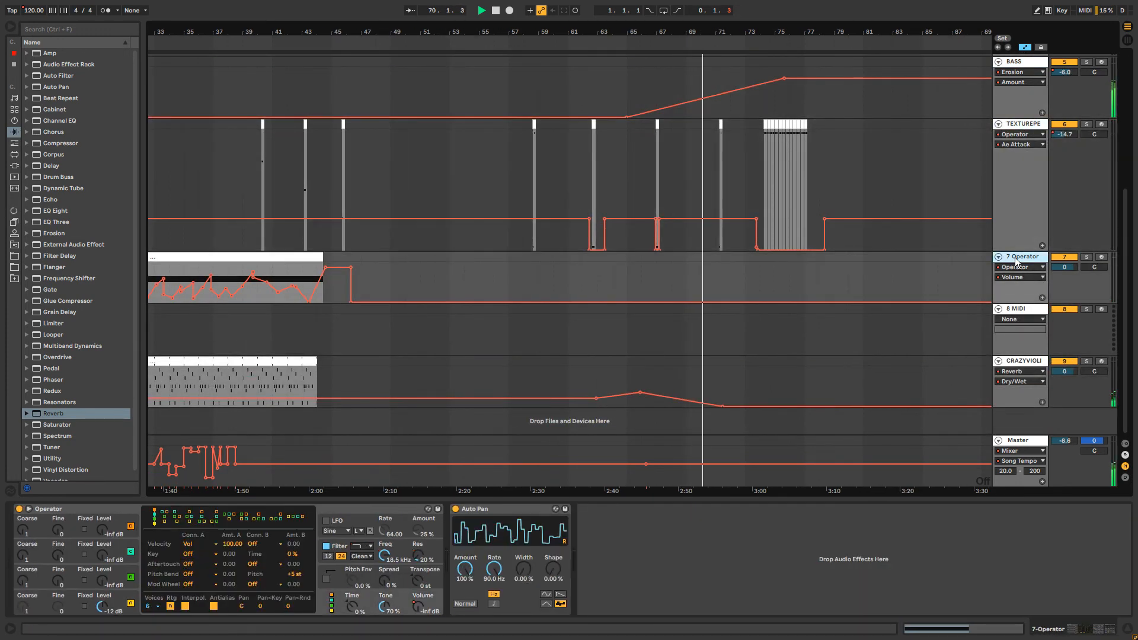
pyautogui.scroll(1, 1015, 257)
pyautogui.click(1025, 98)
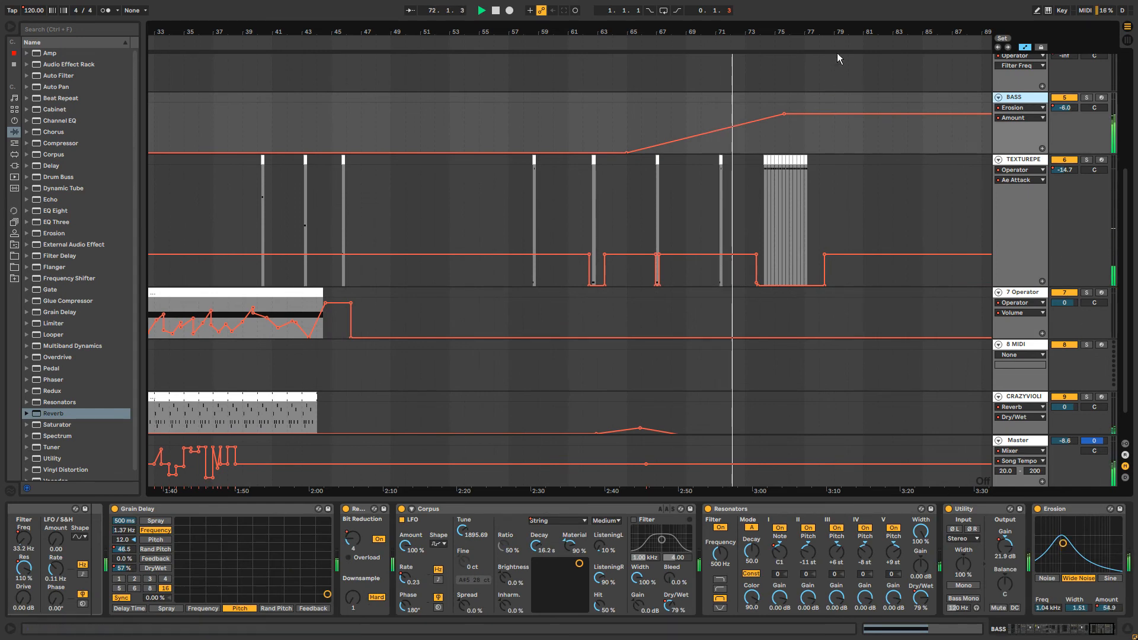
pyautogui.moveTo(869, 27); pyautogui.dragTo(825, 64)
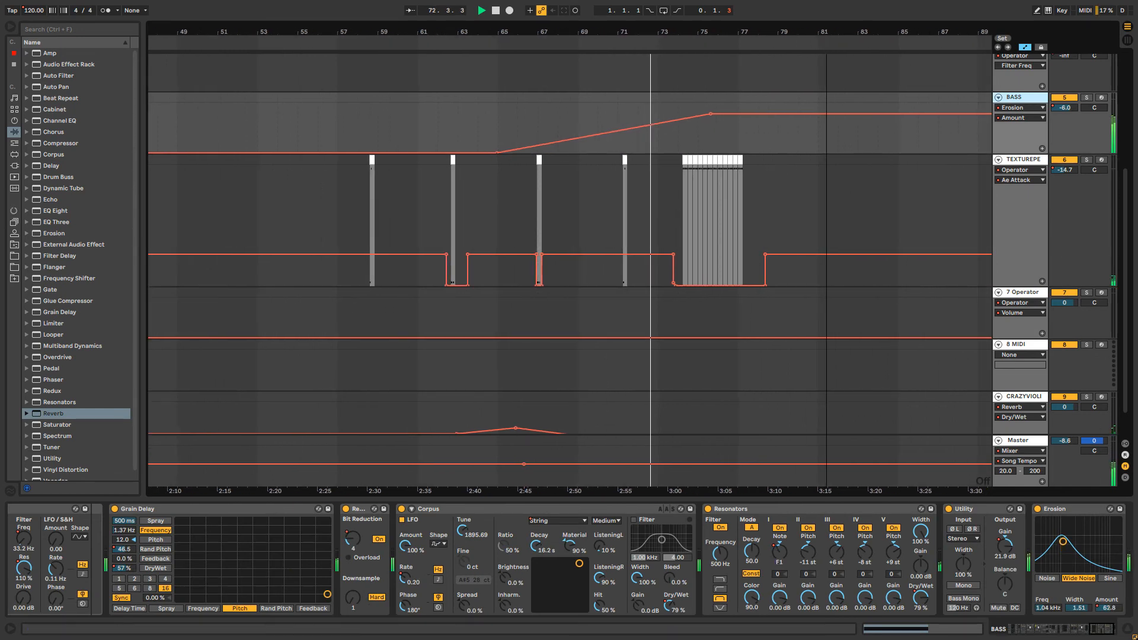
pyautogui.click(1022, 441)
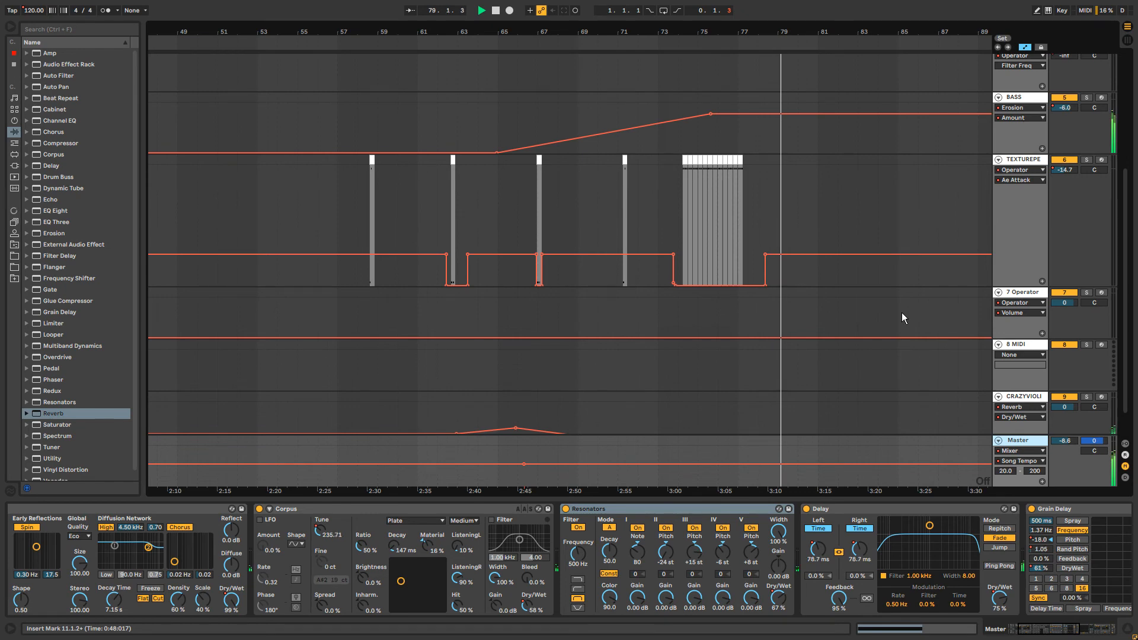
pyautogui.moveTo(906, 32); pyautogui.dragTo(906, 24)
pyautogui.scroll(-1, 977, 273)
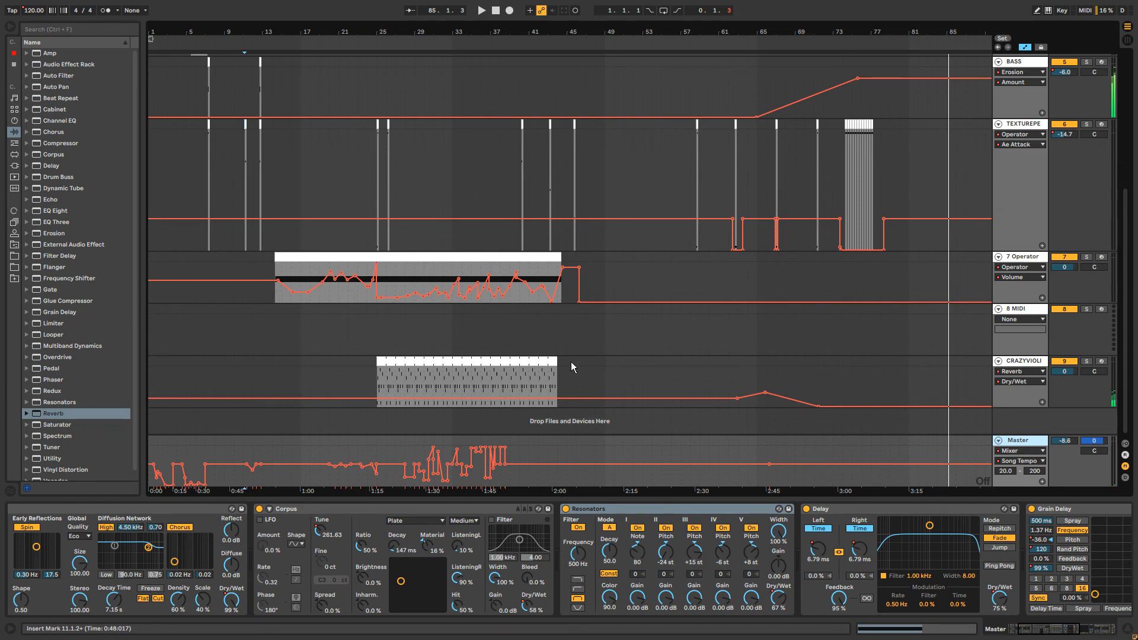
# Inspect CRAZYVIOLINIST's device chain from its start, show its first Delay's L Time automation, and bring up the Master's devices.
pyautogui.click(493, 364)
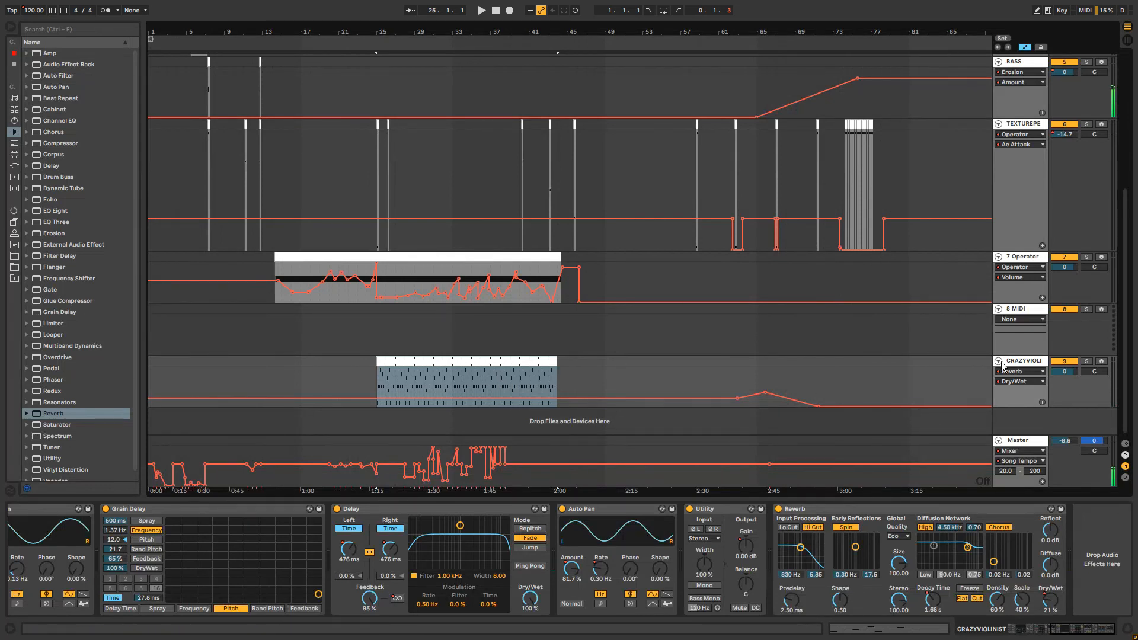
pyautogui.moveTo(1090, 632); pyautogui.dragTo(1044, 631)
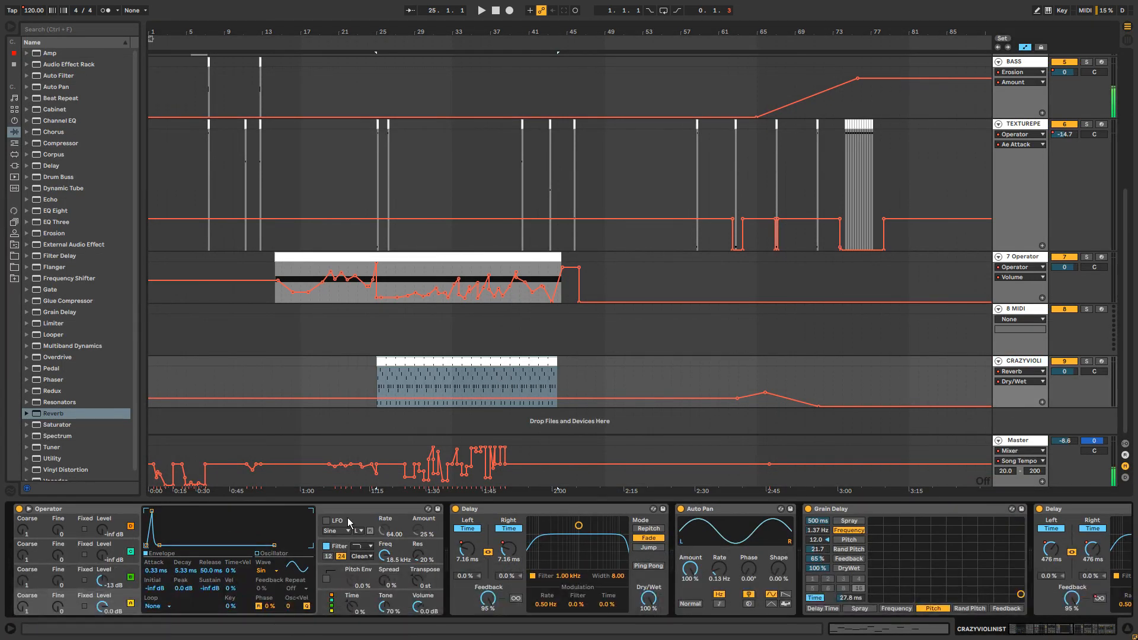
pyautogui.click(465, 556)
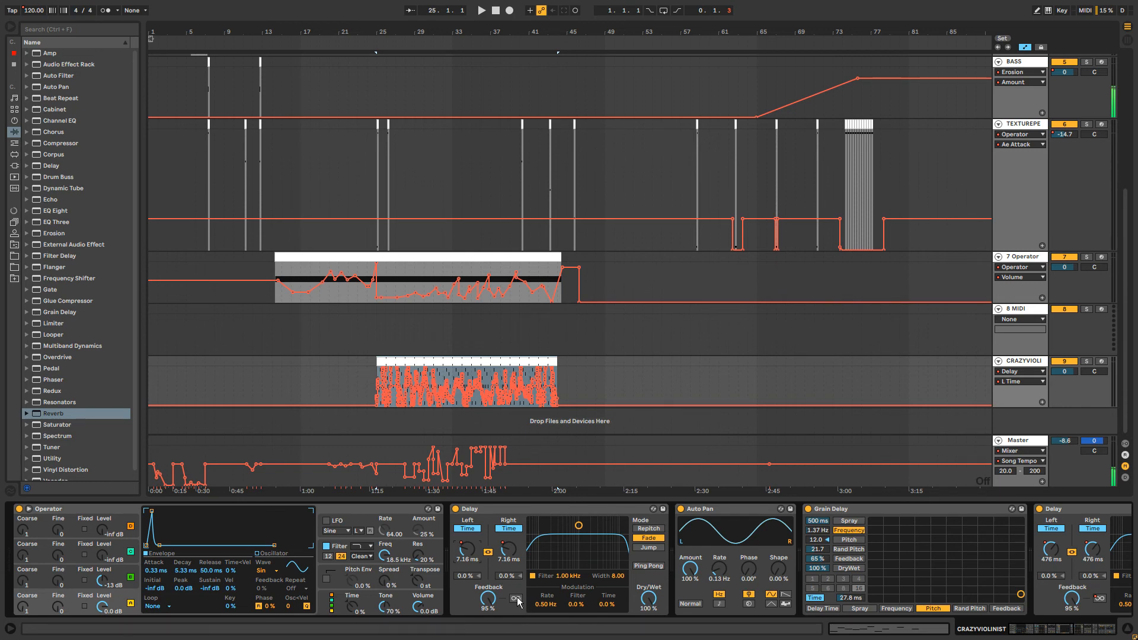
pyautogui.click(1024, 451)
pyautogui.click(1019, 442)
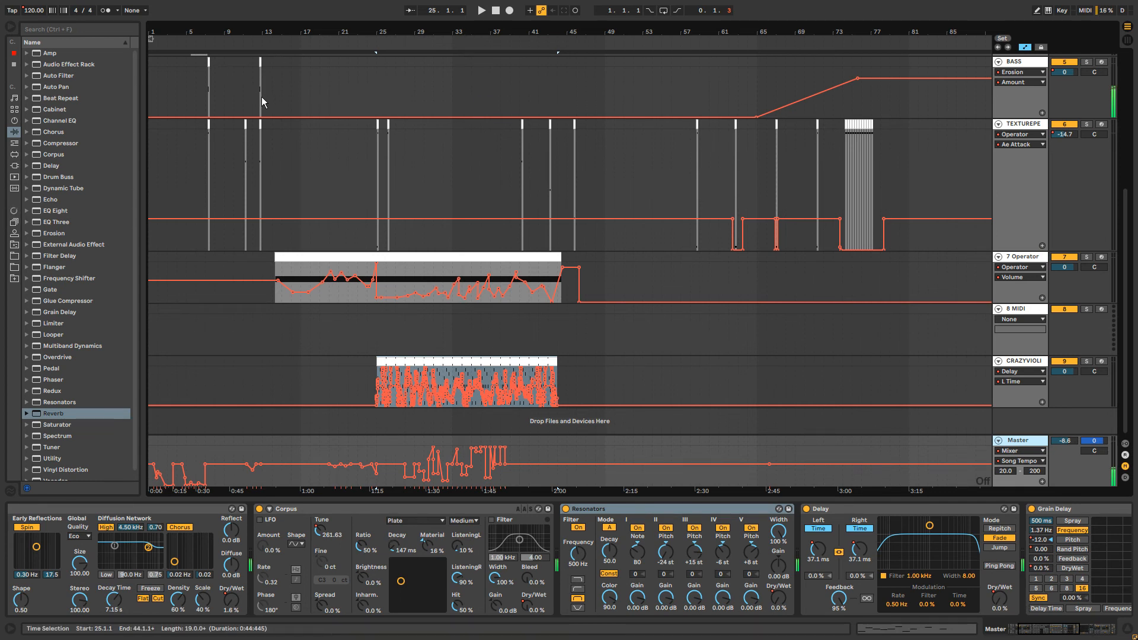
# Automate the 7-Operator track's Operator Device On to stay off until just before its clip starts around bar 14, and return to the start.
pyautogui.click(315, 257)
pyautogui.click(1010, 260)
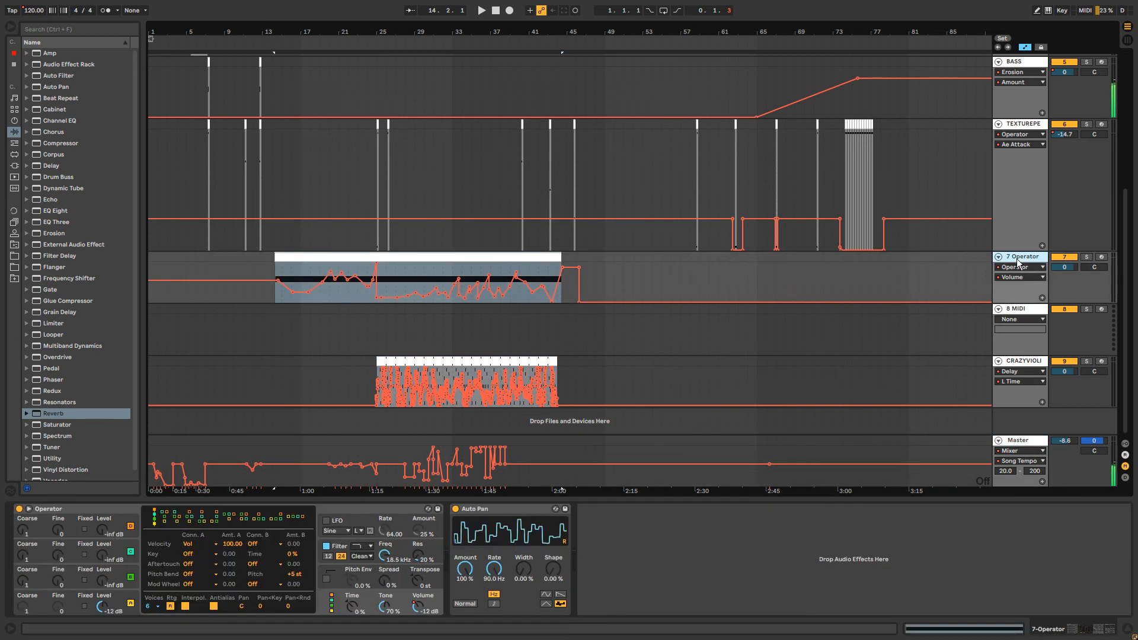
pyautogui.rightClick(20, 510)
pyautogui.click(35, 515)
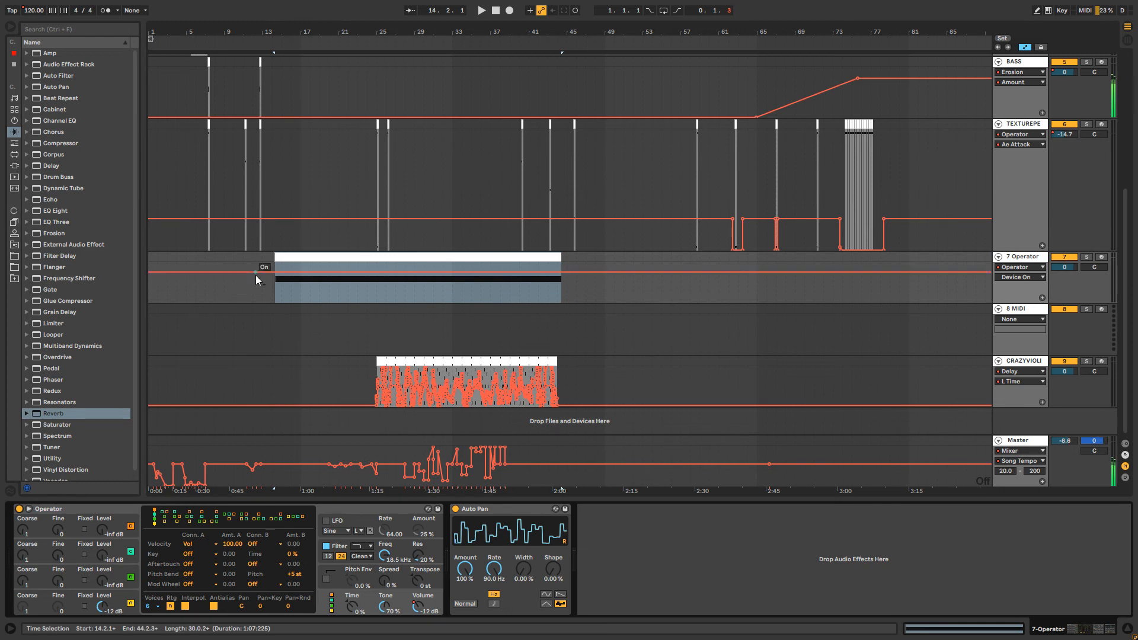
pyautogui.click(273, 272)
pyautogui.moveTo(267, 272); pyautogui.dragTo(267, 293)
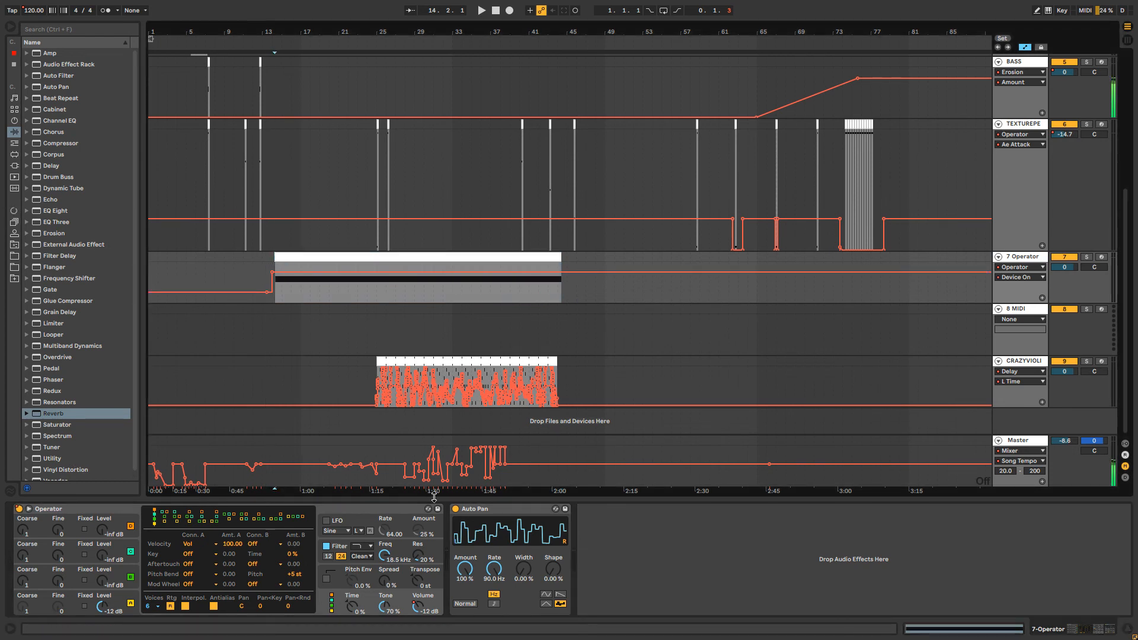
pyautogui.click(496, 10)
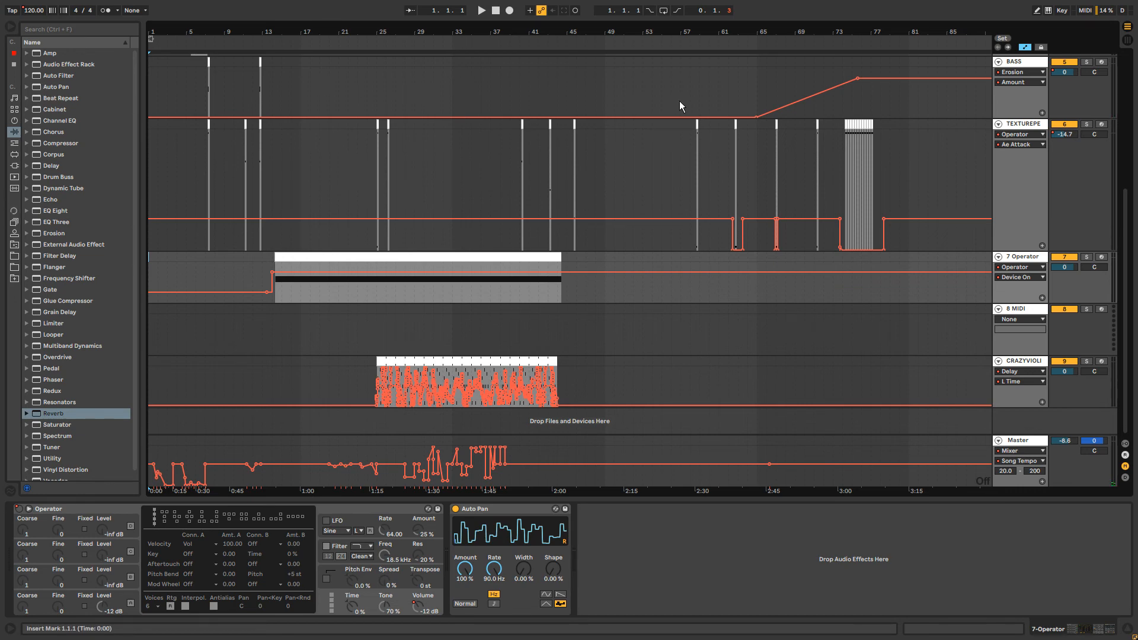
# Compare the BASS track's automated device settings at various positions between about bars 11 and 78.
pyautogui.click(458, 91)
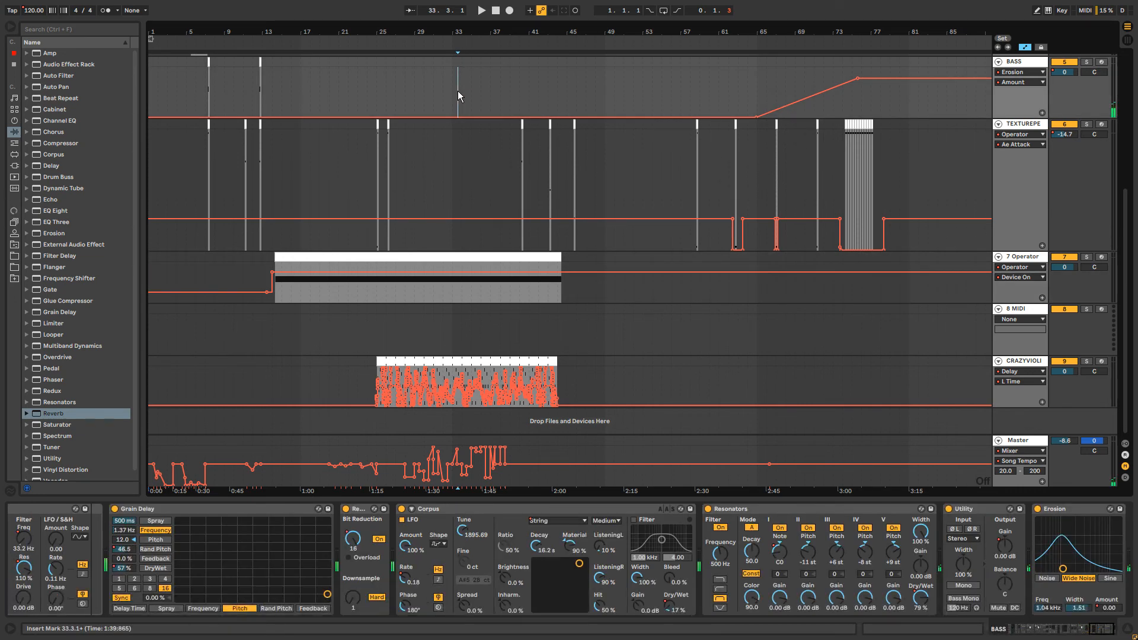
pyautogui.click(502, 91)
pyautogui.click(590, 83)
pyautogui.click(682, 81)
pyautogui.click(363, 83)
pyautogui.click(315, 88)
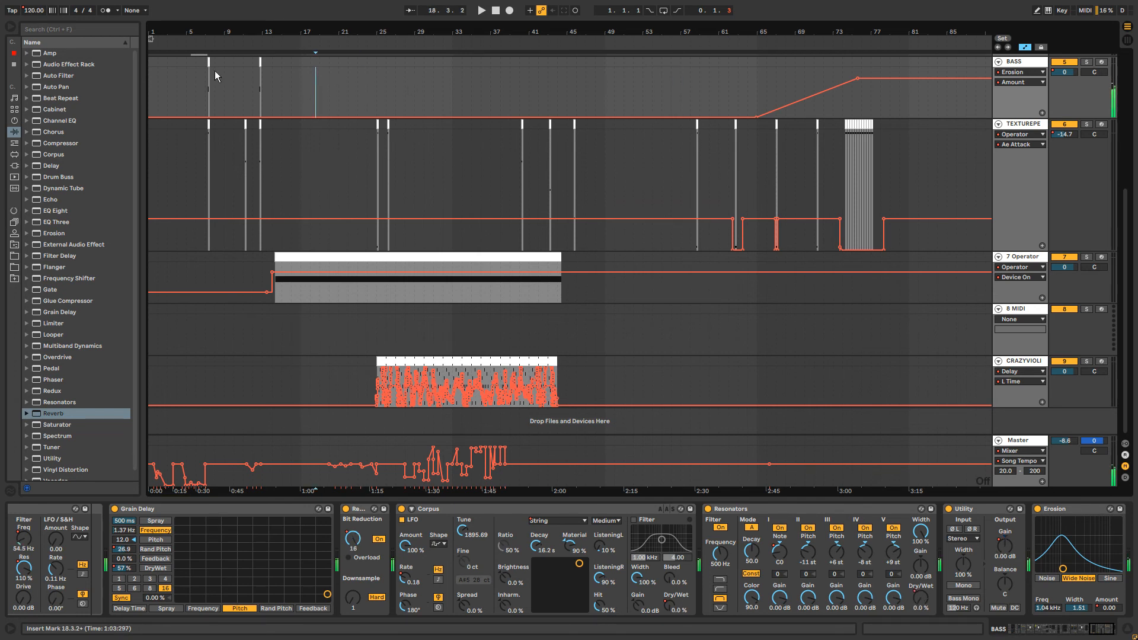
pyautogui.click(243, 79)
pyautogui.click(553, 88)
pyautogui.click(703, 89)
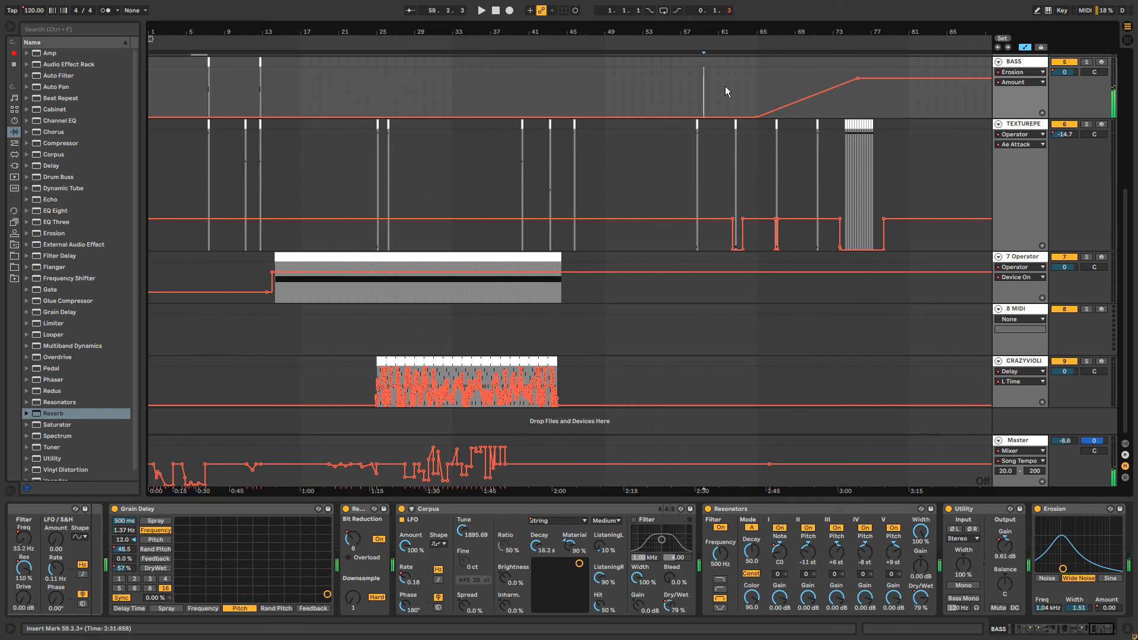
pyautogui.click(680, 87)
pyautogui.click(755, 84)
pyautogui.click(869, 96)
pyautogui.click(634, 95)
pyautogui.moveTo(634, 92); pyautogui.dragTo(586, 95)
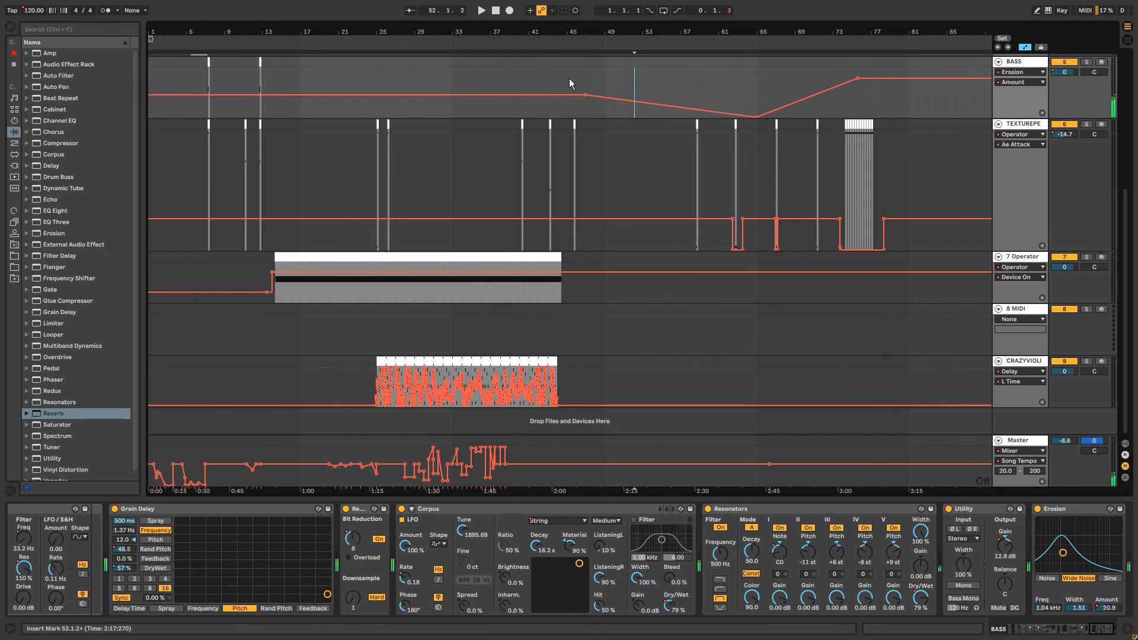
pyautogui.hotkey('ctrl', 'z')
pyautogui.hotkey('ctrl', 'z')
# Highlight the BASS track's stretch from bar 3 to bar 58, and the one from about bar 54 to bar 64.
pyautogui.moveTo(695, 86); pyautogui.dragTo(172, 77)
pyautogui.moveTo(172, 77); pyautogui.dragTo(692, 104)
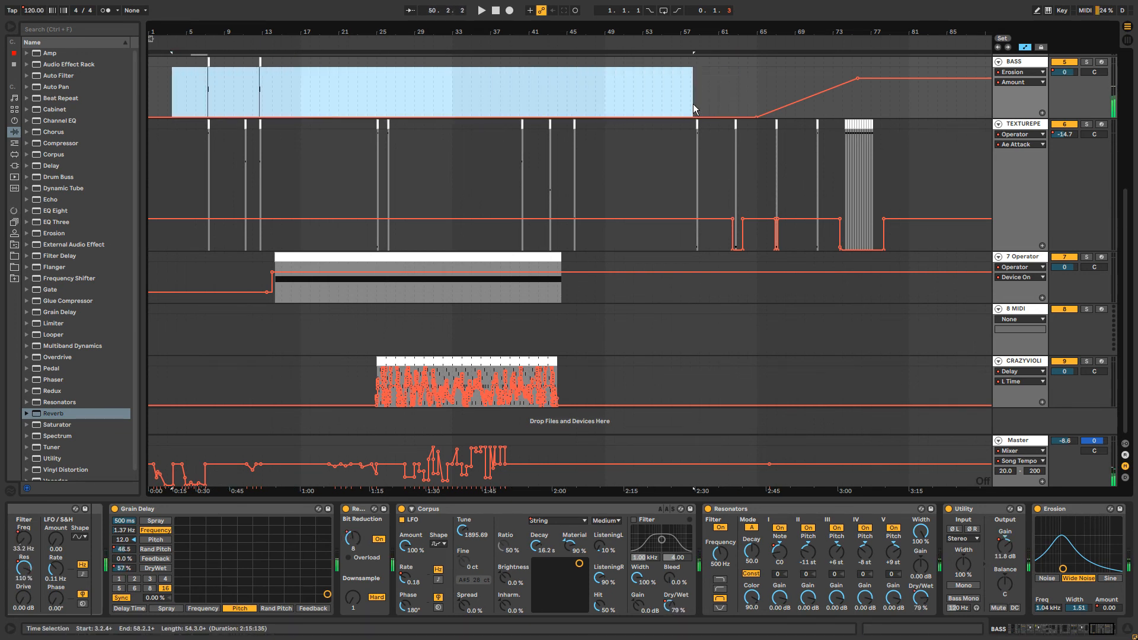
pyautogui.moveTo(749, 83); pyautogui.dragTo(656, 74)
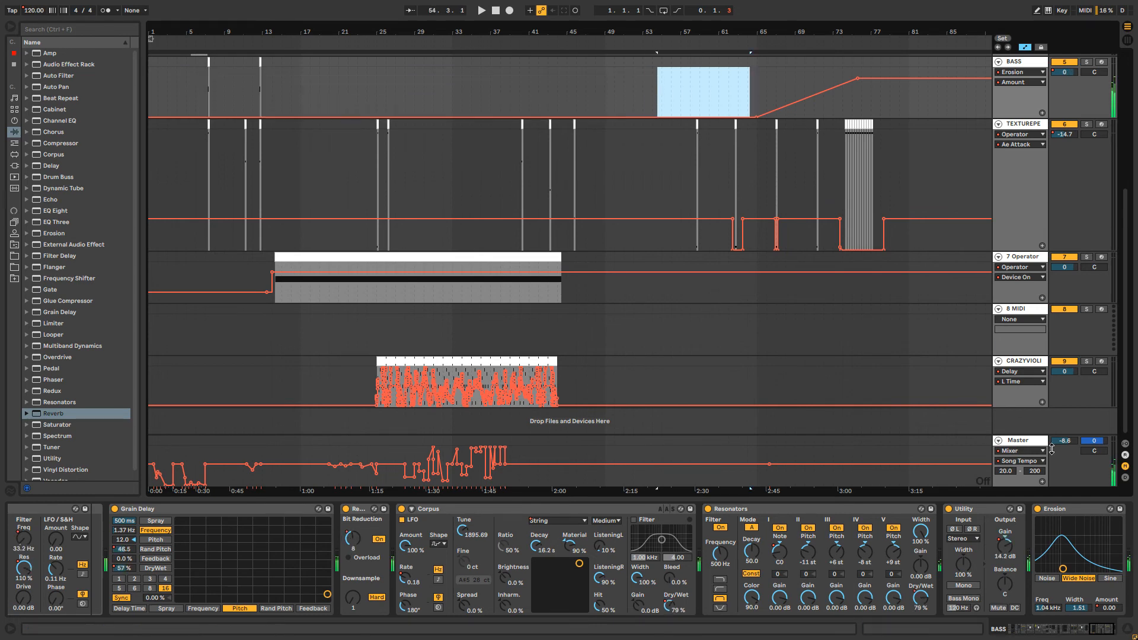
# List the Max Audio Effects in the browser and collapse the Master's Corpus, Resonators, Delay and Grain Delay devices.
pyautogui.click(1020, 442)
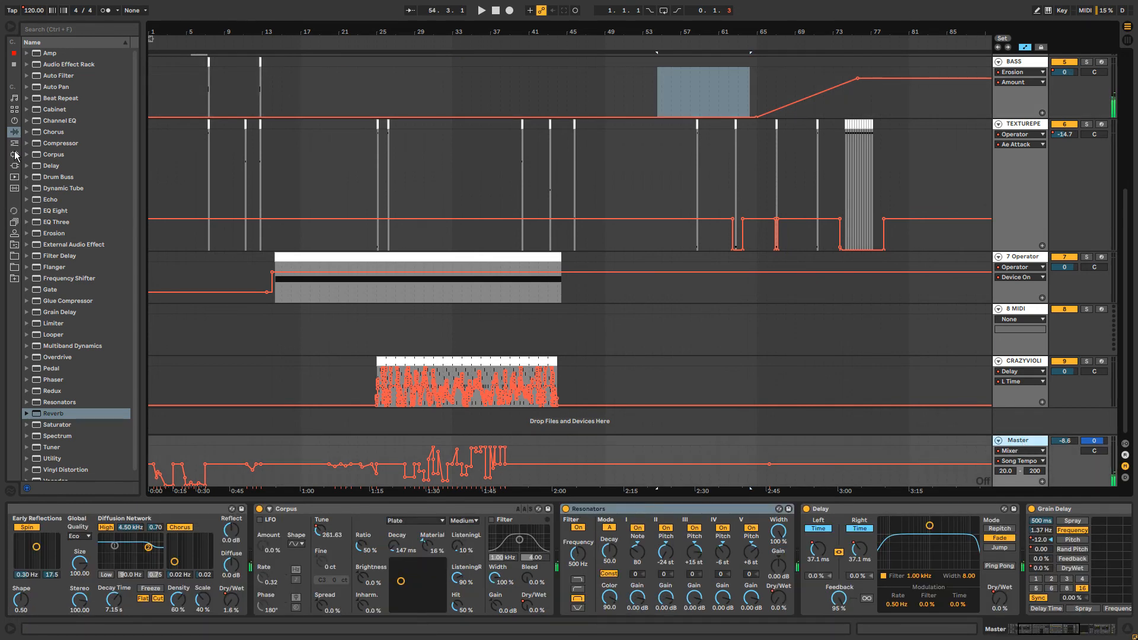
pyautogui.click(15, 154)
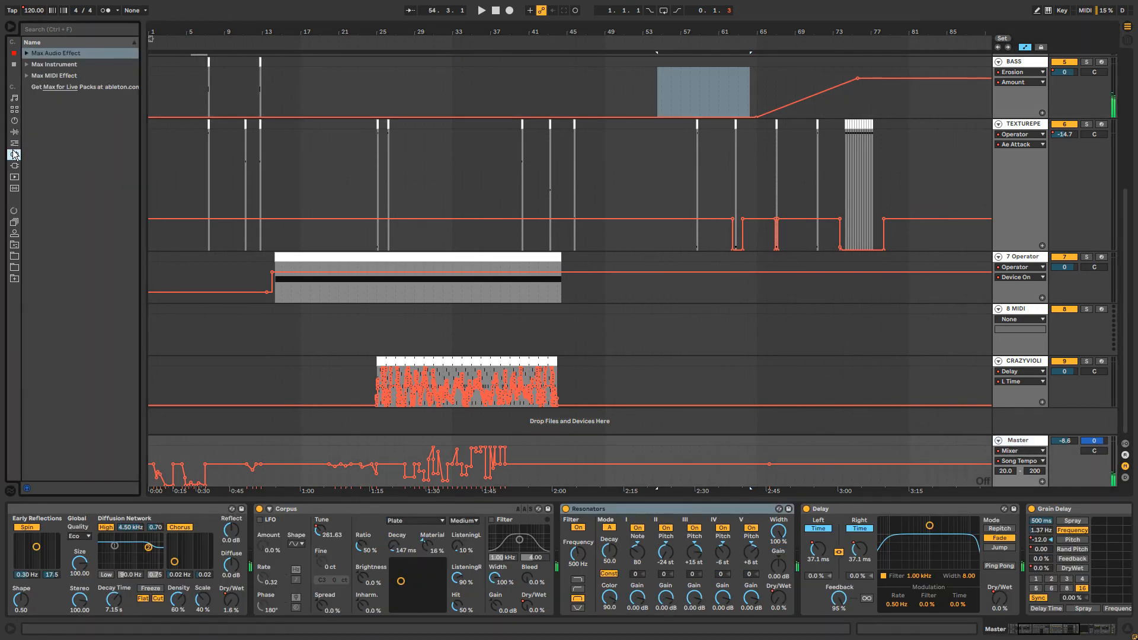
pyautogui.click(27, 53)
pyautogui.doubleClick(401, 511)
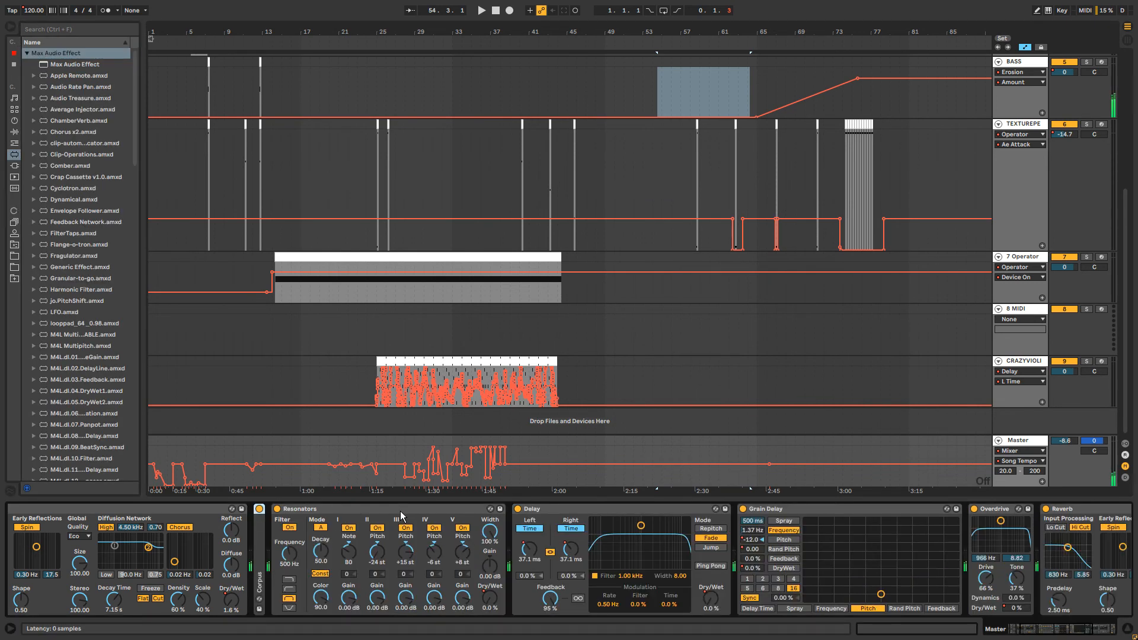
pyautogui.doubleClick(401, 511)
pyautogui.doubleClick(400, 509)
pyautogui.doubleClick(400, 509)
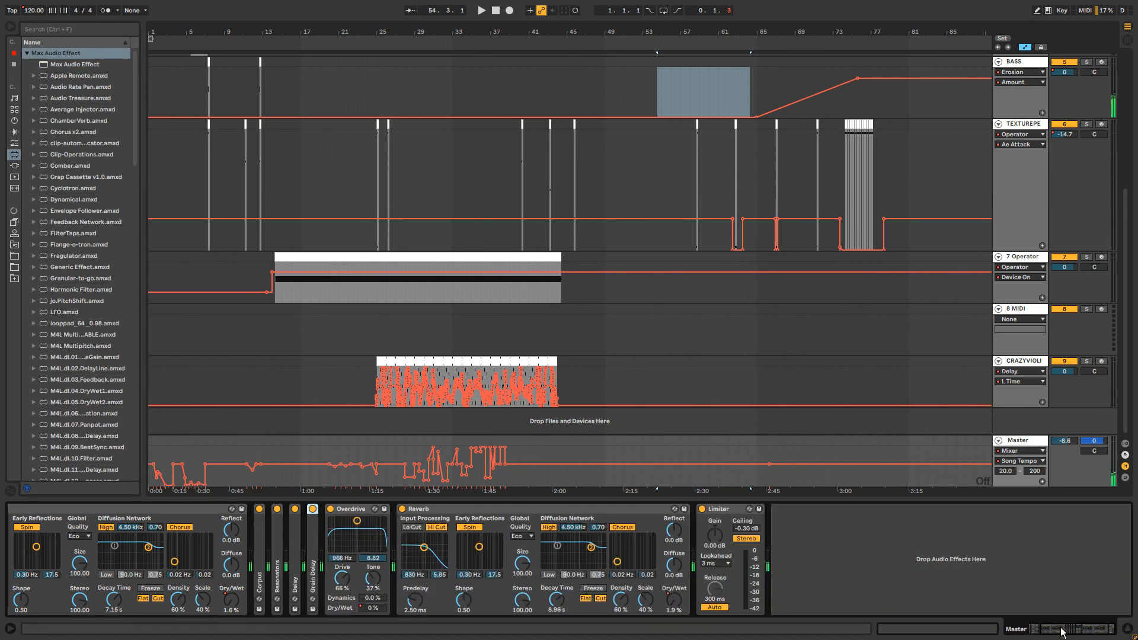
# Show the Dry/Wet automation of the Master's first Reverb and add a locator at about bar 74.4.3.
pyautogui.moveTo(1061, 632); pyautogui.dragTo(1002, 624)
pyautogui.doubleClick(204, 510)
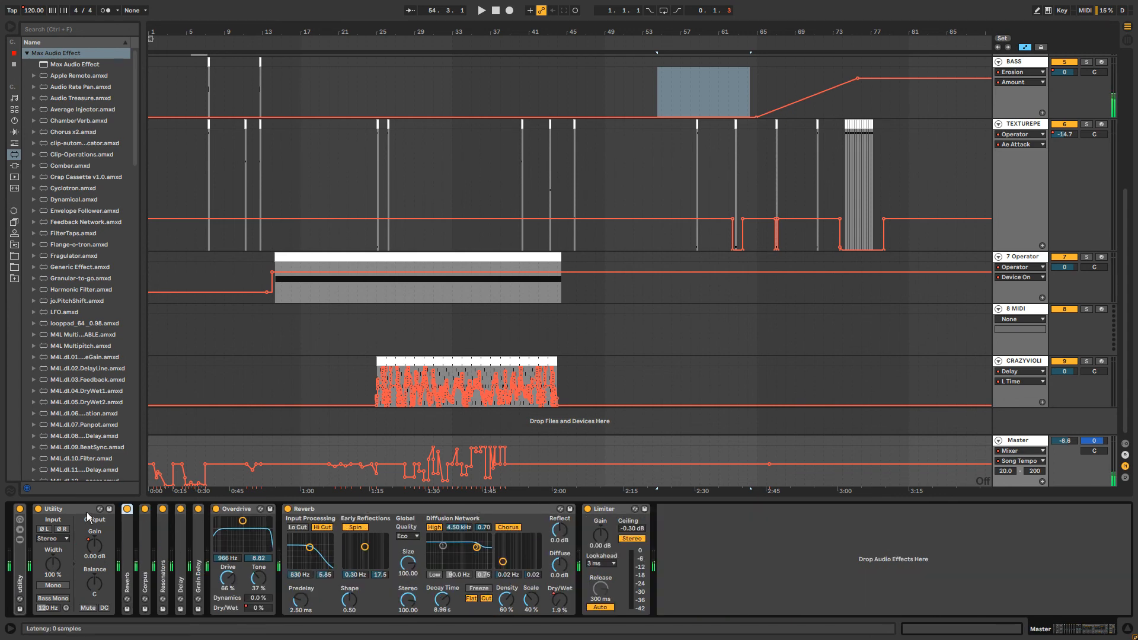
pyautogui.doubleClick(128, 562)
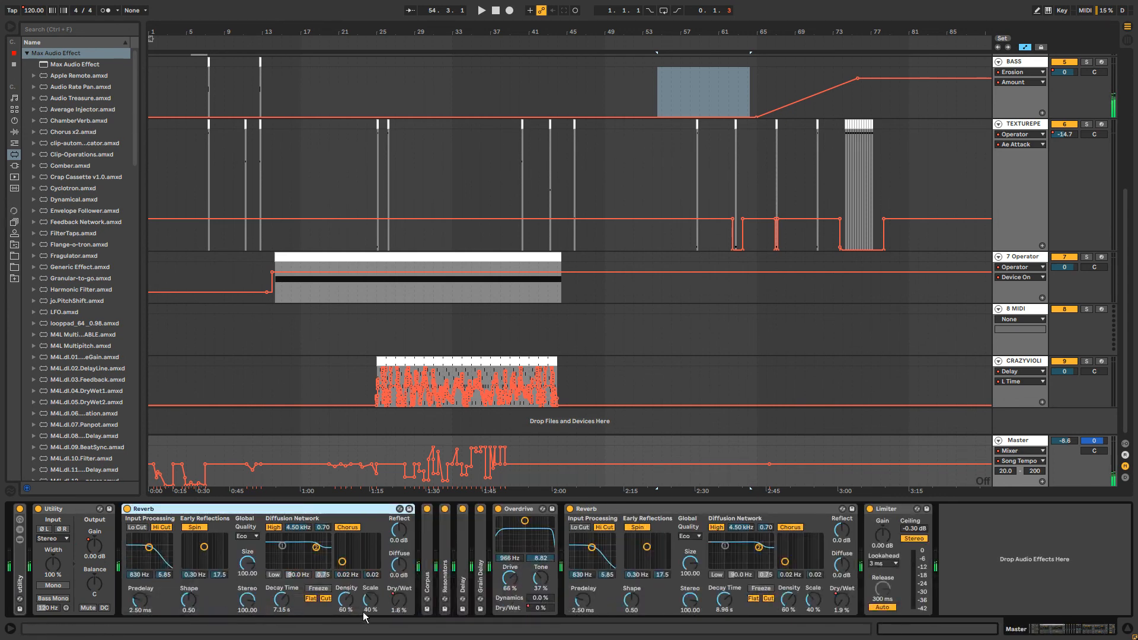
pyautogui.click(397, 605)
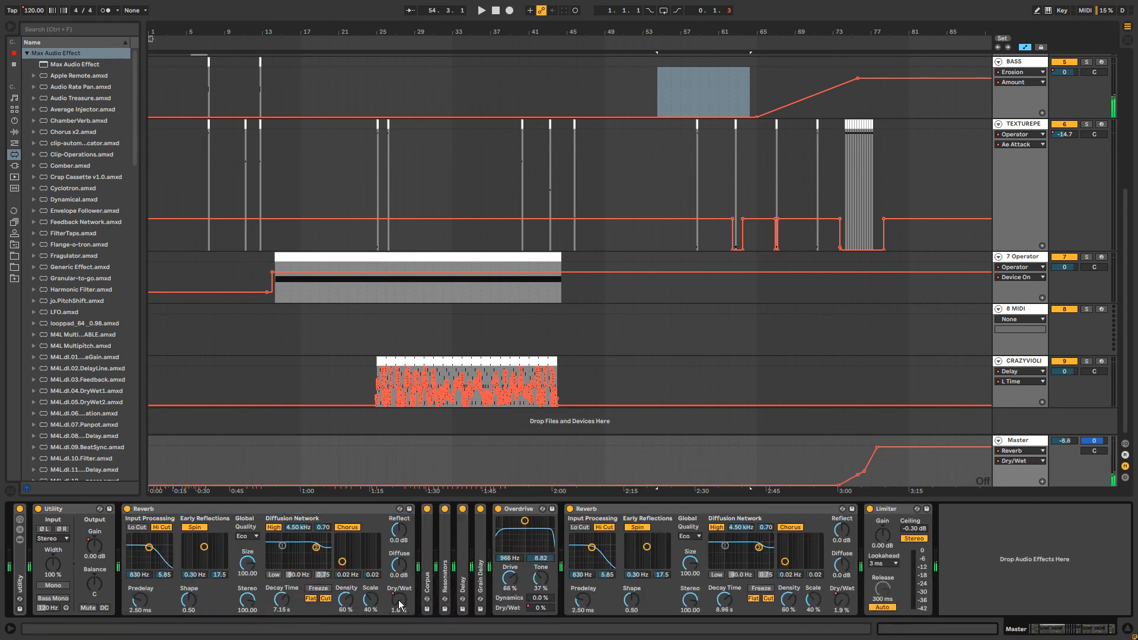
pyautogui.rightClick(852, 48)
pyautogui.click(855, 79)
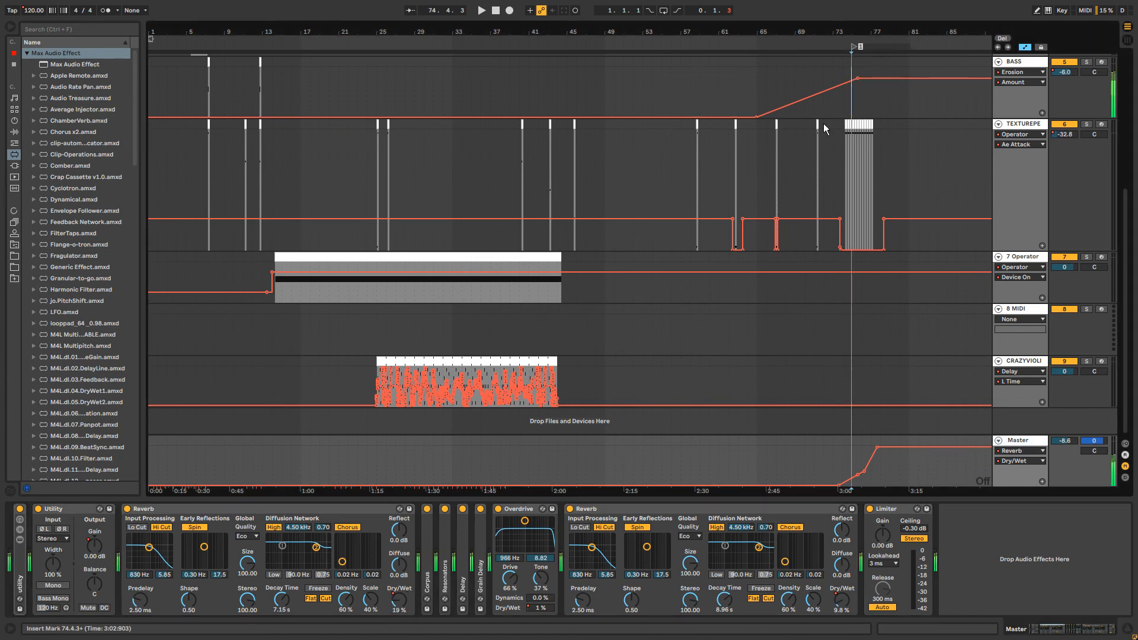
# Examine the BASS, TEXTUREPERC and Master device chains, comparing their settings at about bars 49 and 30, including the Master's second Reverb.
pyautogui.click(612, 73)
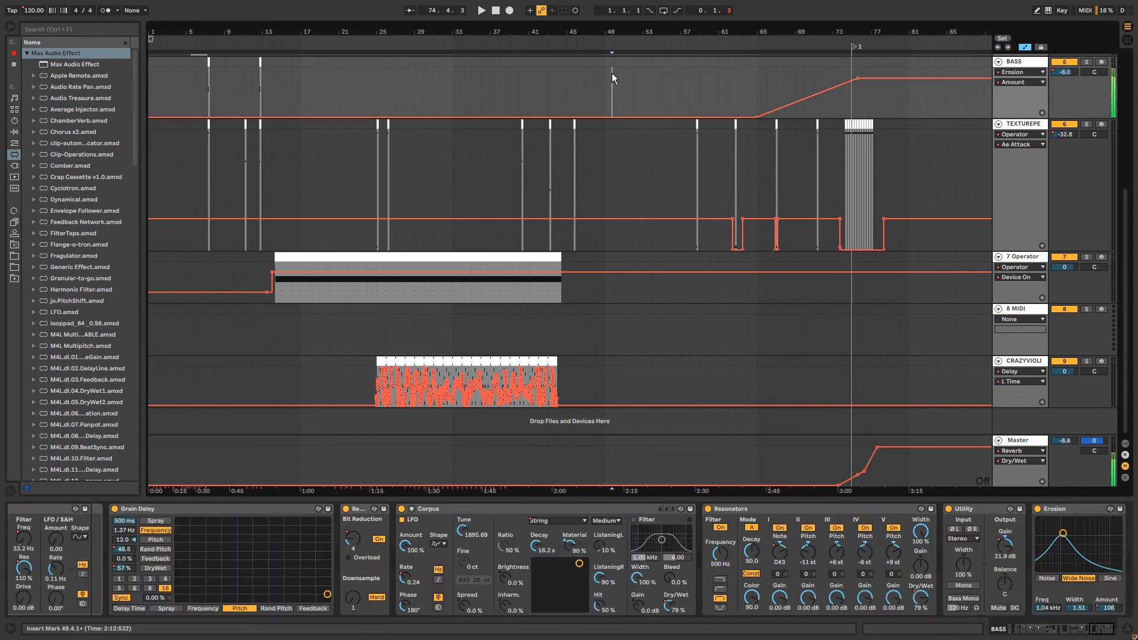
pyautogui.click(1017, 440)
pyautogui.click(427, 86)
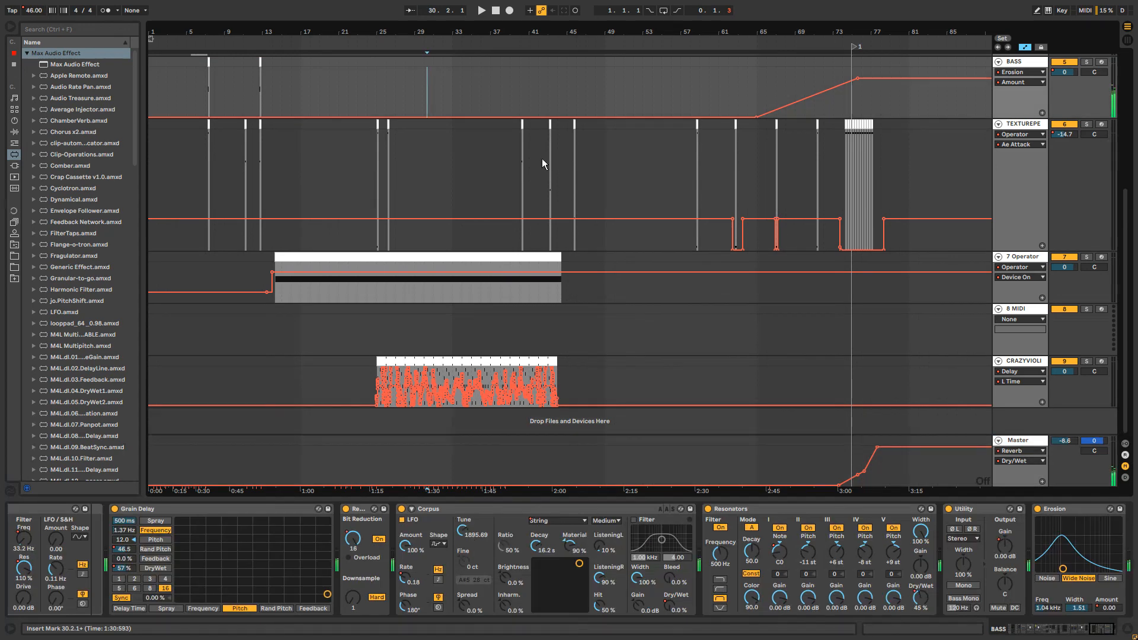
pyautogui.click(1033, 446)
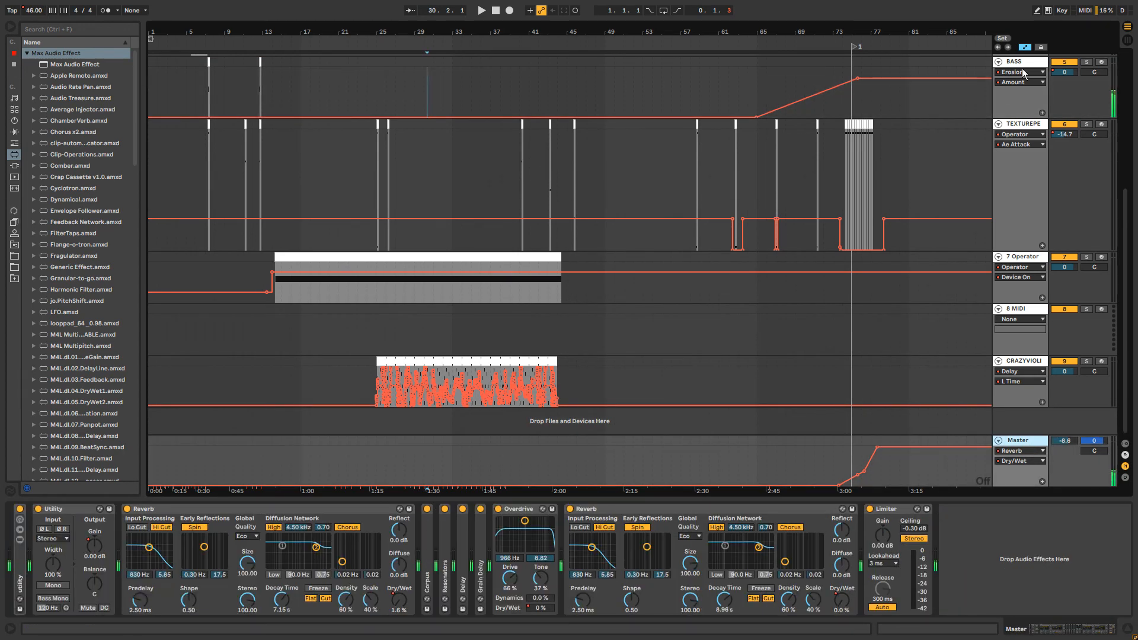
pyautogui.click(1022, 124)
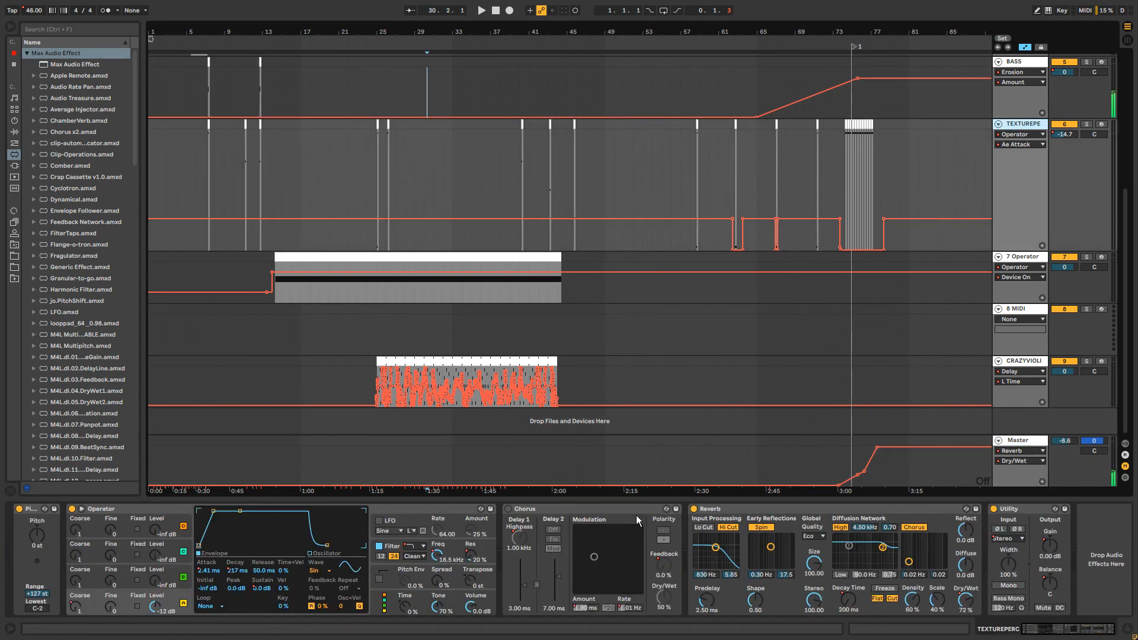
pyautogui.click(1018, 62)
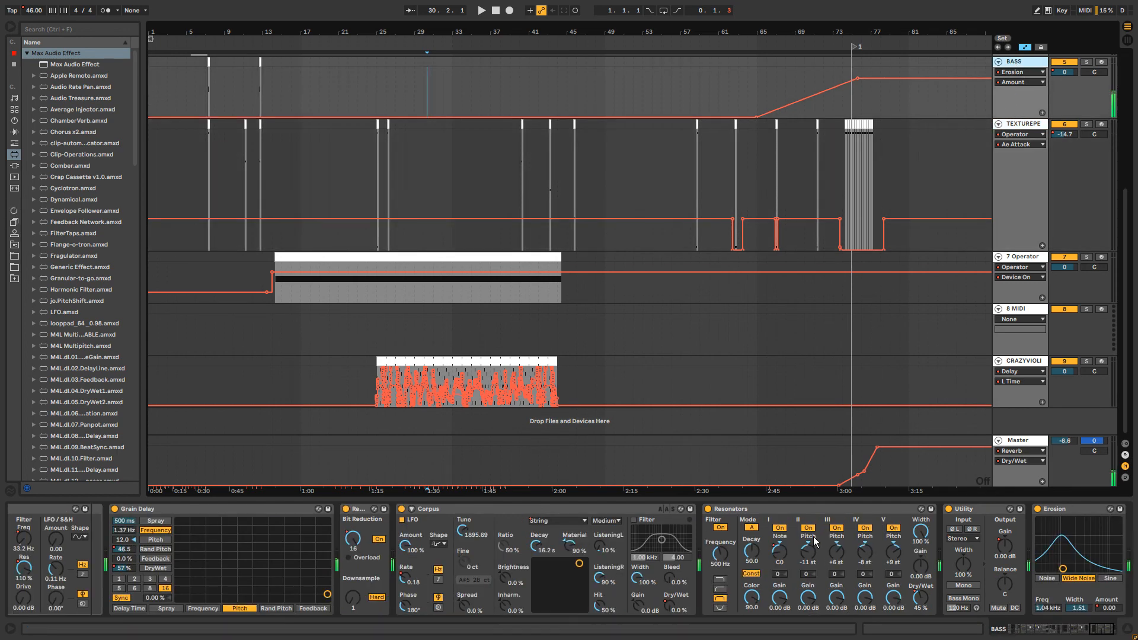
pyautogui.moveTo(1038, 634); pyautogui.dragTo(1109, 630)
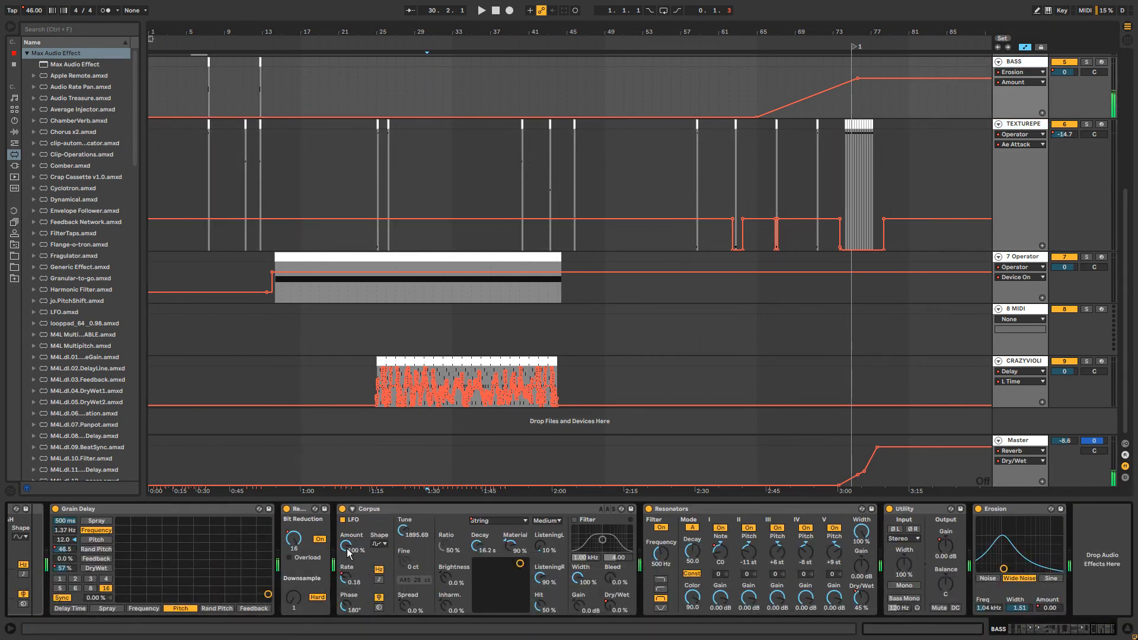
pyautogui.click(1018, 440)
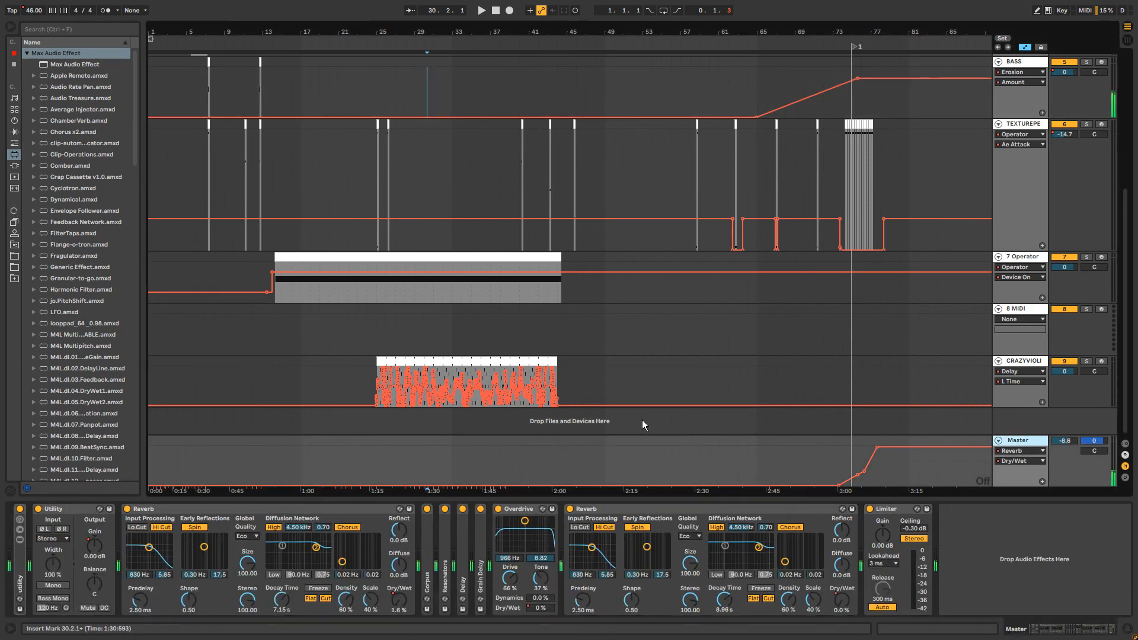
pyautogui.click(756, 510)
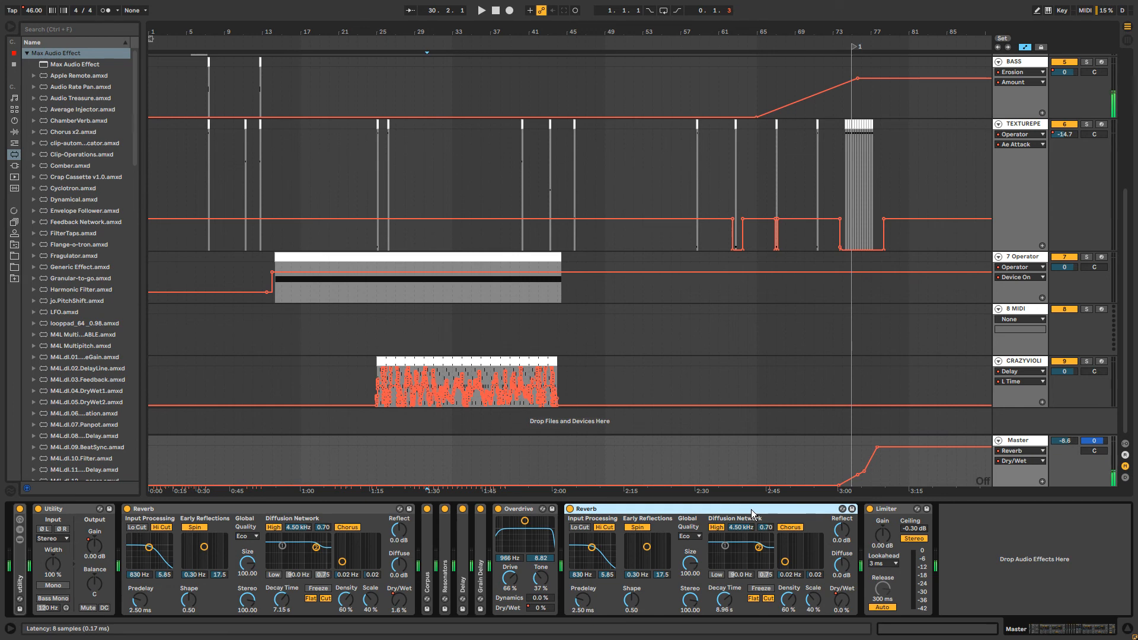
# Group the Master's devices from Utility through the second Reverb into an Audio Effect Rack and show the Utility's Gain automation.
pyautogui.keyDown('shift'); pyautogui.click(69, 510); pyautogui.keyUp('shift')
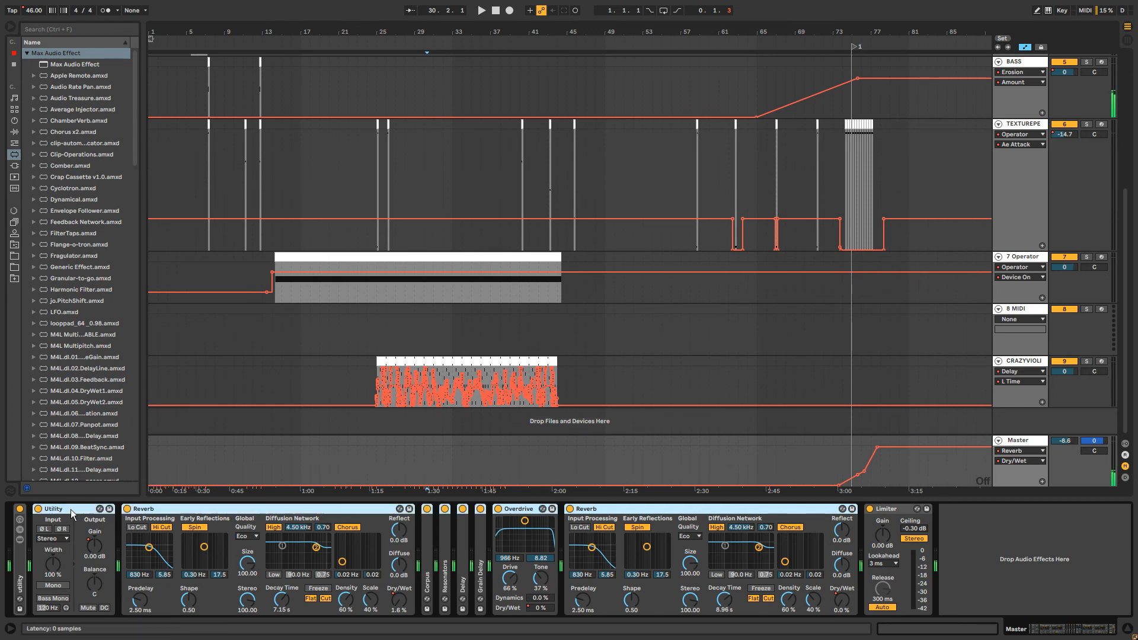
pyautogui.hotkey('ctrl', 'g')
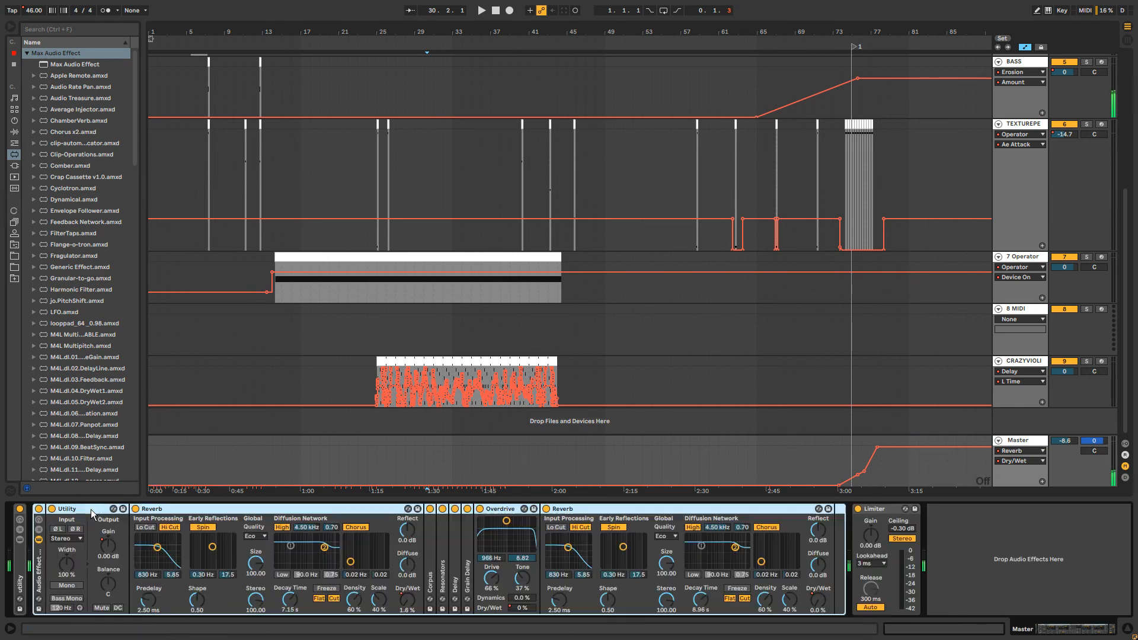
pyautogui.click(106, 551)
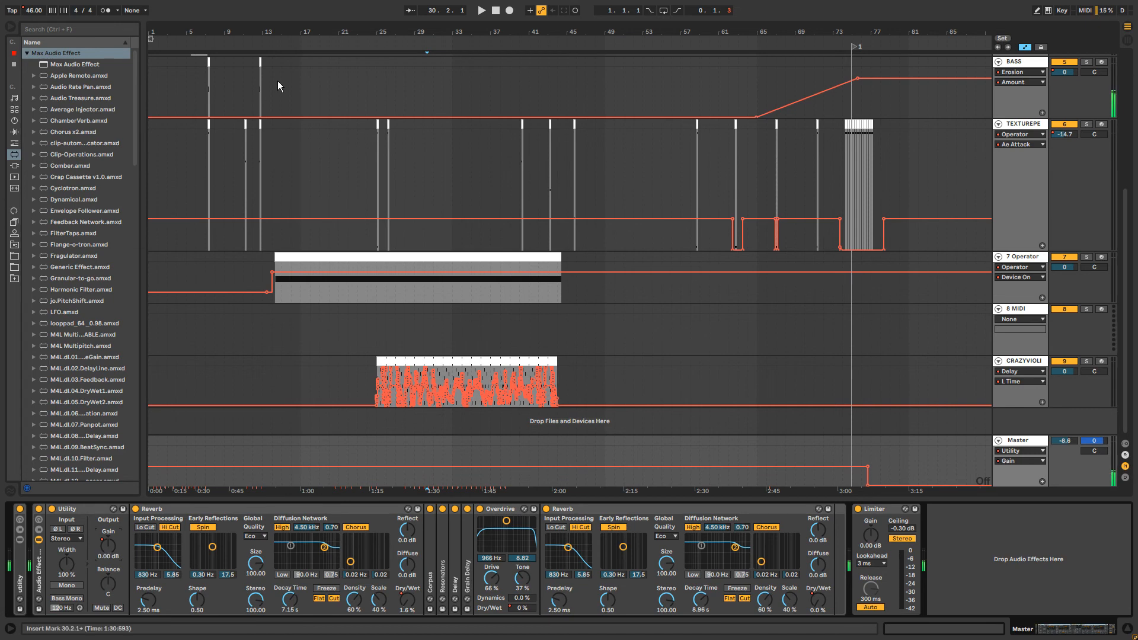
pyautogui.click(279, 34)
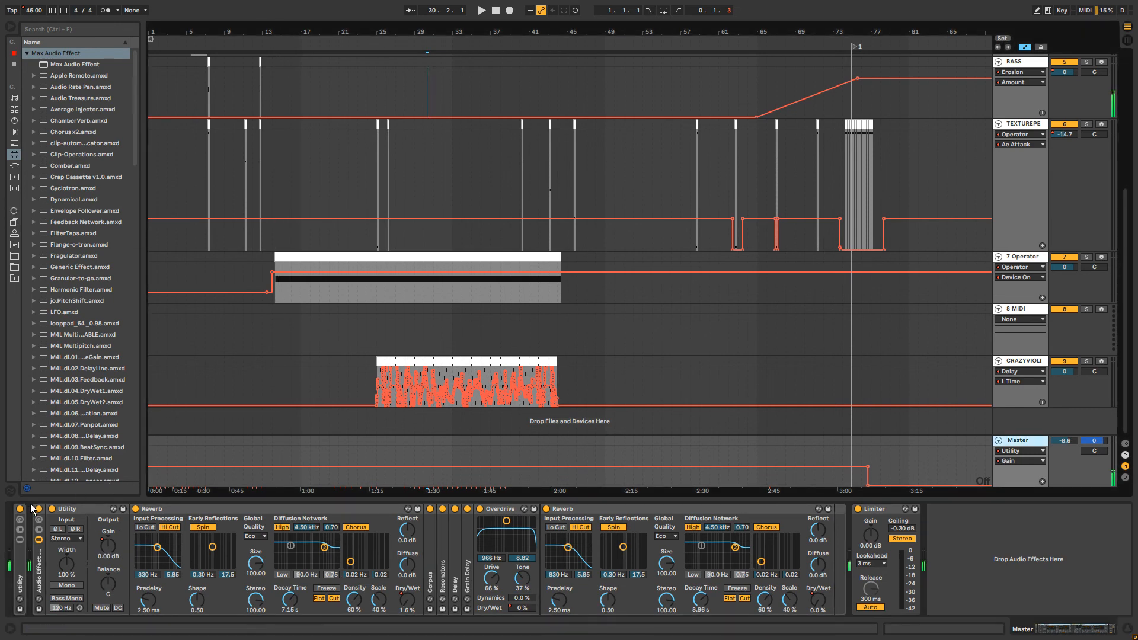
# Unfold the Master's Corpus and show the Dry/Wet automation of Corpus and of the first Reverb.
pyautogui.doubleClick(431, 574)
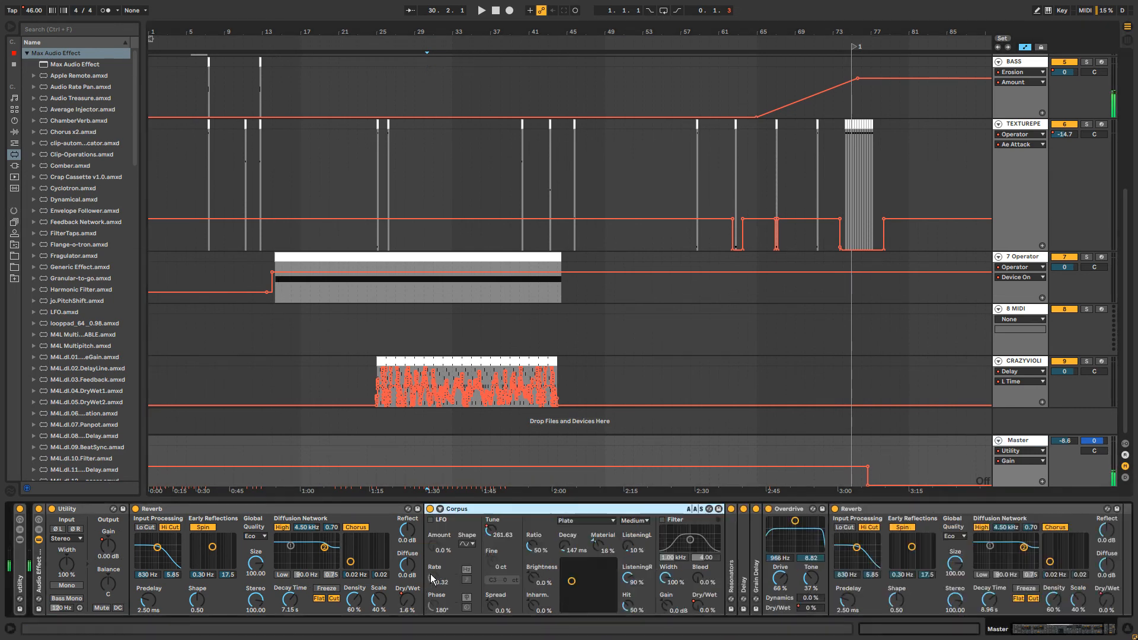
pyautogui.click(701, 609)
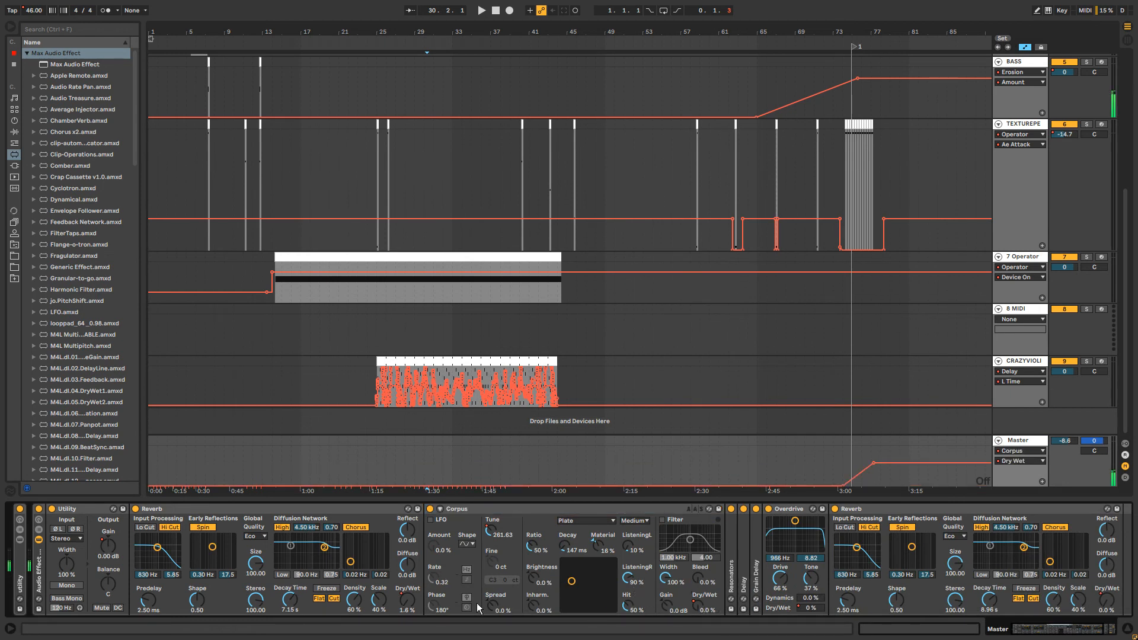
pyautogui.click(408, 598)
# Add a locator at bar 69.2.1 with a name beginning "TAME ATYPICAL SO".
pyautogui.rightClick(798, 45)
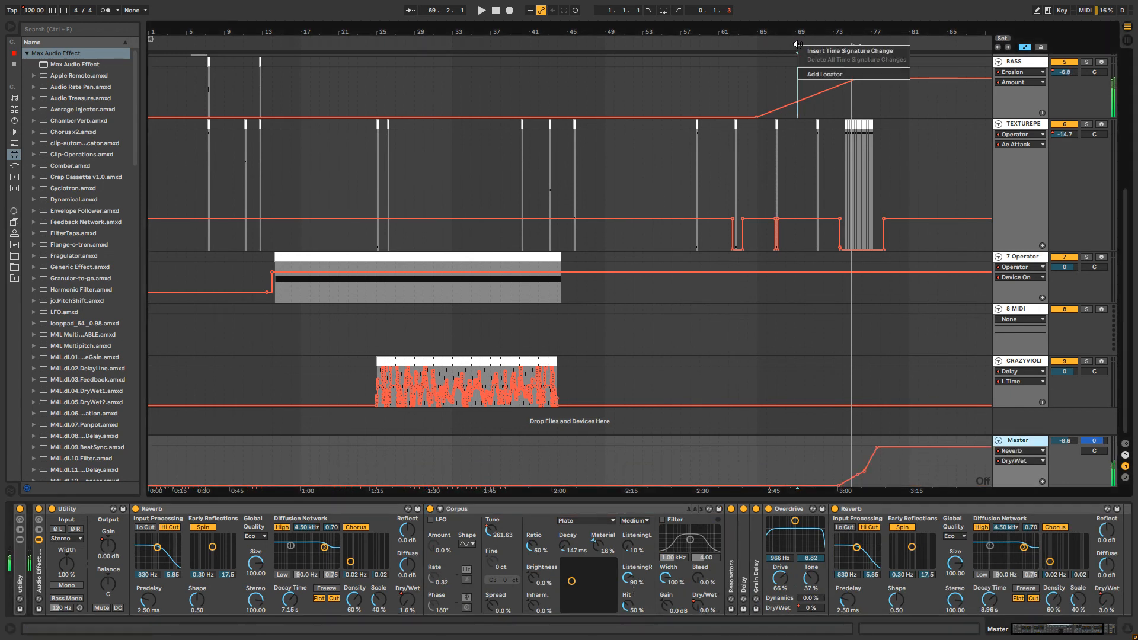
pyautogui.click(801, 73)
pyautogui.write('TAME')
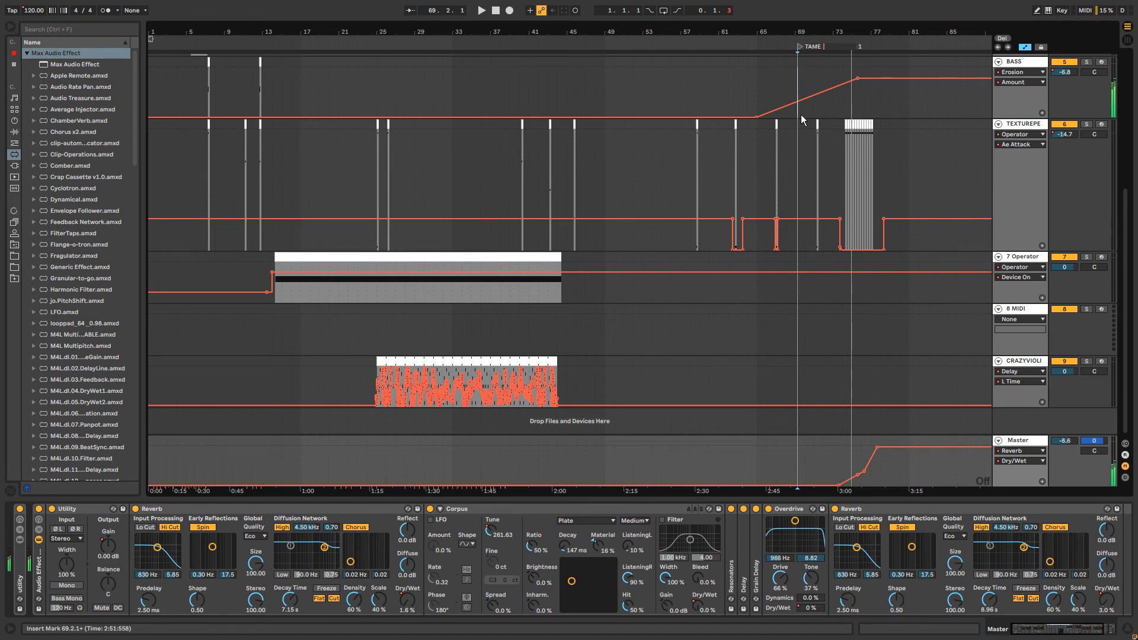
pyautogui.press('BackSpace')
pyautogui.press('BackSpace')
pyautogui.press('BackSpace')
pyautogui.press('BackSpace')
pyautogui.press('BackSpace')
pyautogui.write('TAME')
pyautogui.write('ATYPICAL SC')
pyautogui.press('Return')
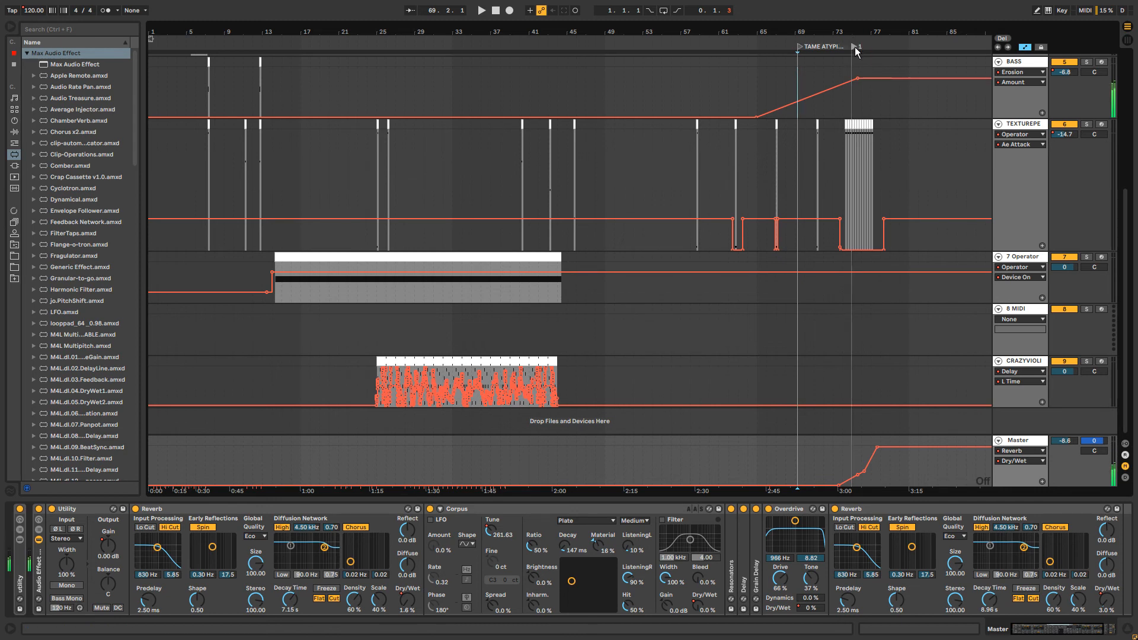
# Move locator 1 to about bar 75 and rename it starting with "ADD MORE RHYTHMIC CLIKY CLICK (OR MAKE THEM START EARLIER".
pyautogui.moveTo(855, 48); pyautogui.dragTo(864, 45)
pyautogui.rightClick(864, 45)
pyautogui.click(887, 60)
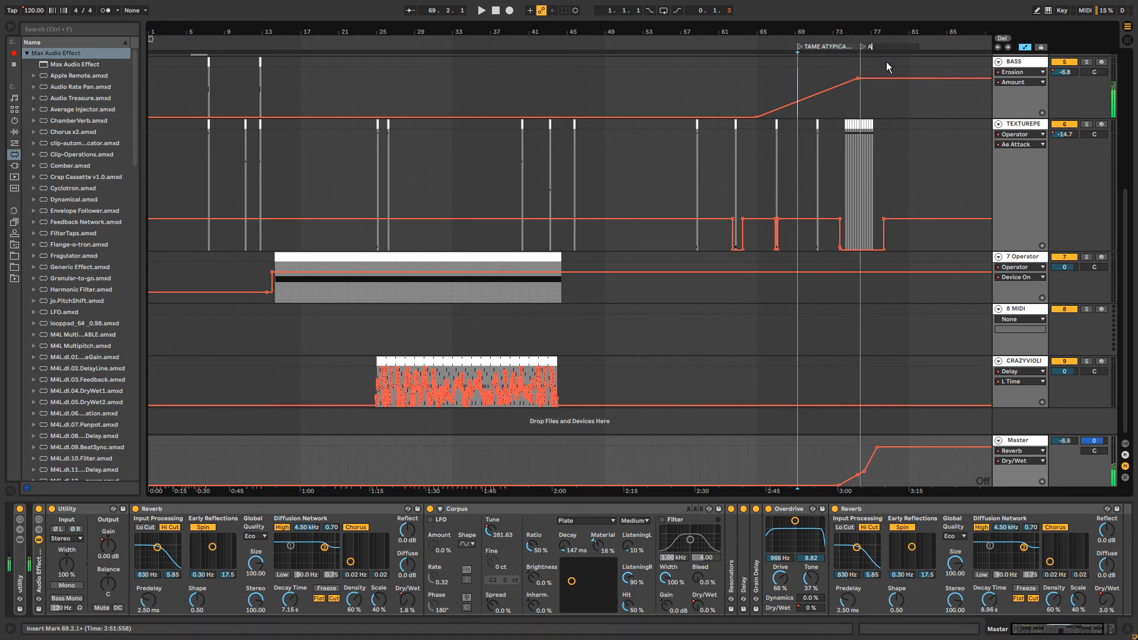
pyautogui.write('ADD MORE')
pyautogui.write(' RHYTHMIC CLI')
pyautogui.write('KY CLICK (OR MAKE T')
pyautogui.write('HEM START EARLIER IN TH')
pyautogui.press('Return')
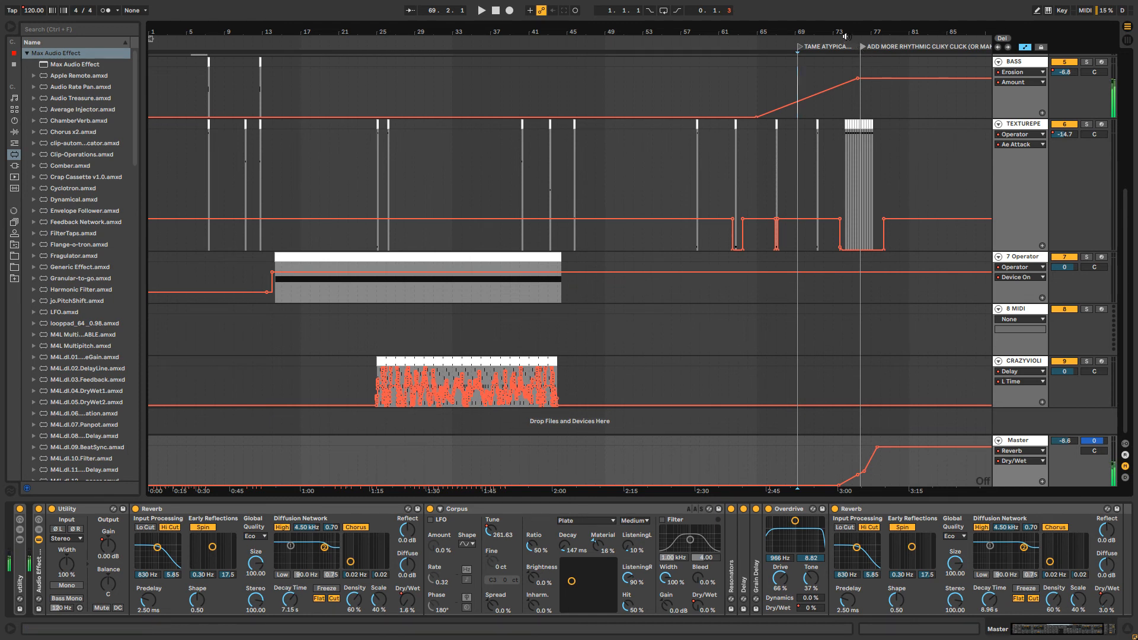
# Add a locator at bar 45.2.1 named "FIX RHYTHMIC STUFF NOT WORKING HERE".
pyautogui.moveTo(847, 36); pyautogui.dragTo(847, 37)
pyautogui.rightClick(569, 39)
pyautogui.click(598, 73)
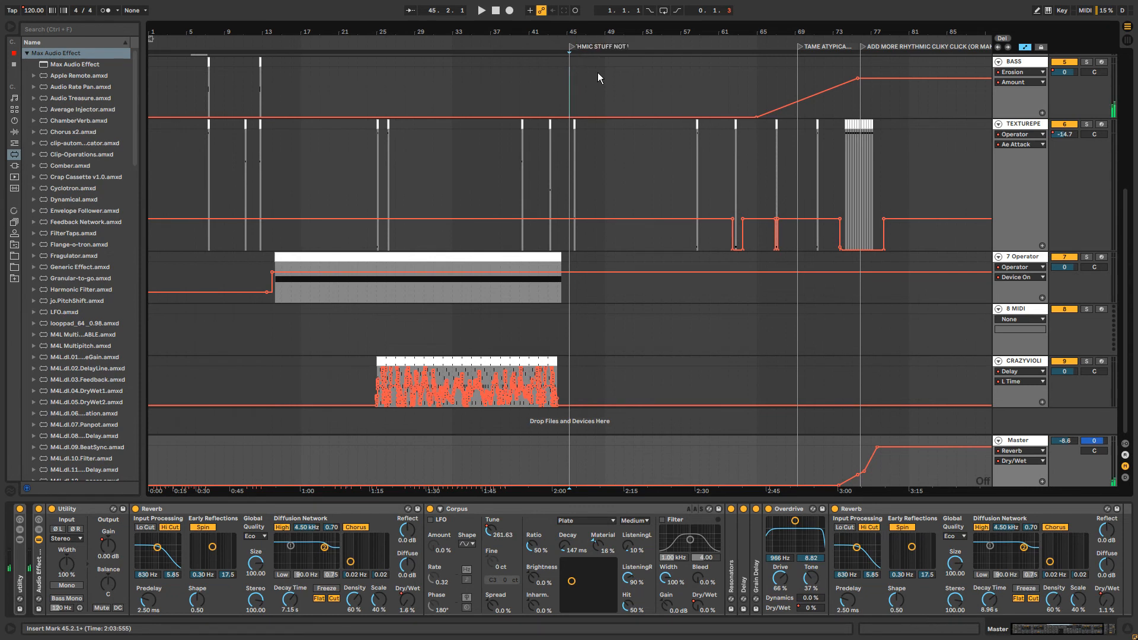
pyautogui.write('KING HERE')
pyautogui.press('Return')
# Add a locator at bar 14.2.1 named "CPU SPIKES - TURN OFF UNNEEDED EFFECTS AND INSTRUMENTS HERE".
pyautogui.rightClick(274, 41)
pyautogui.click(290, 72)
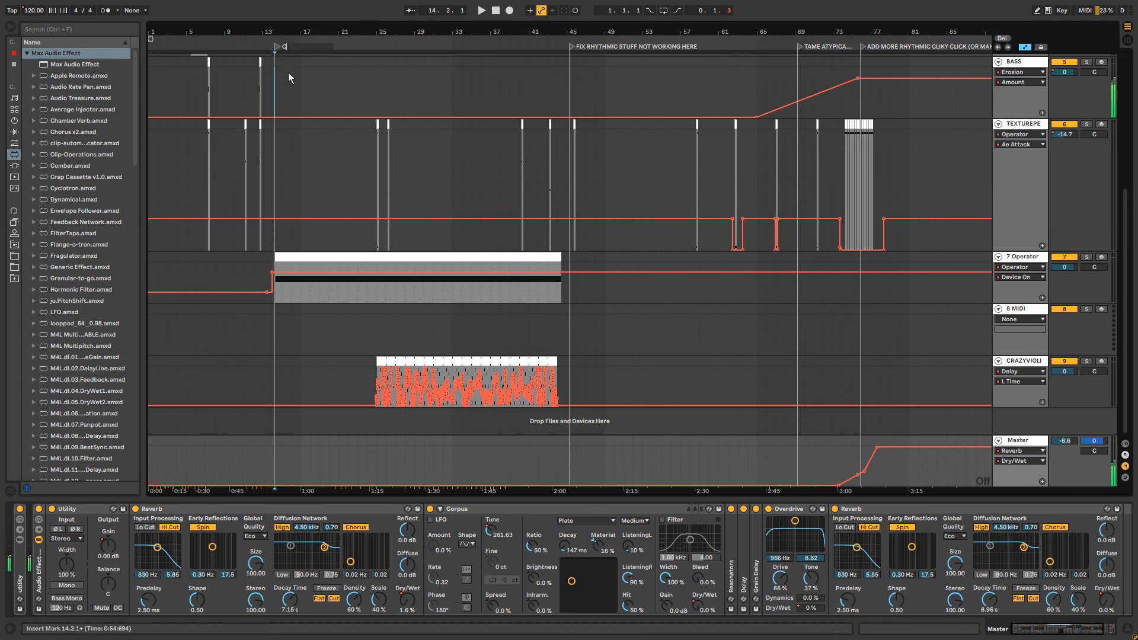
pyautogui.write('CPU SPIKES - TURN OFF UNNEEDED EFFECTS AND INSTRUMENTS HERE')
pyautogui.press('Return')
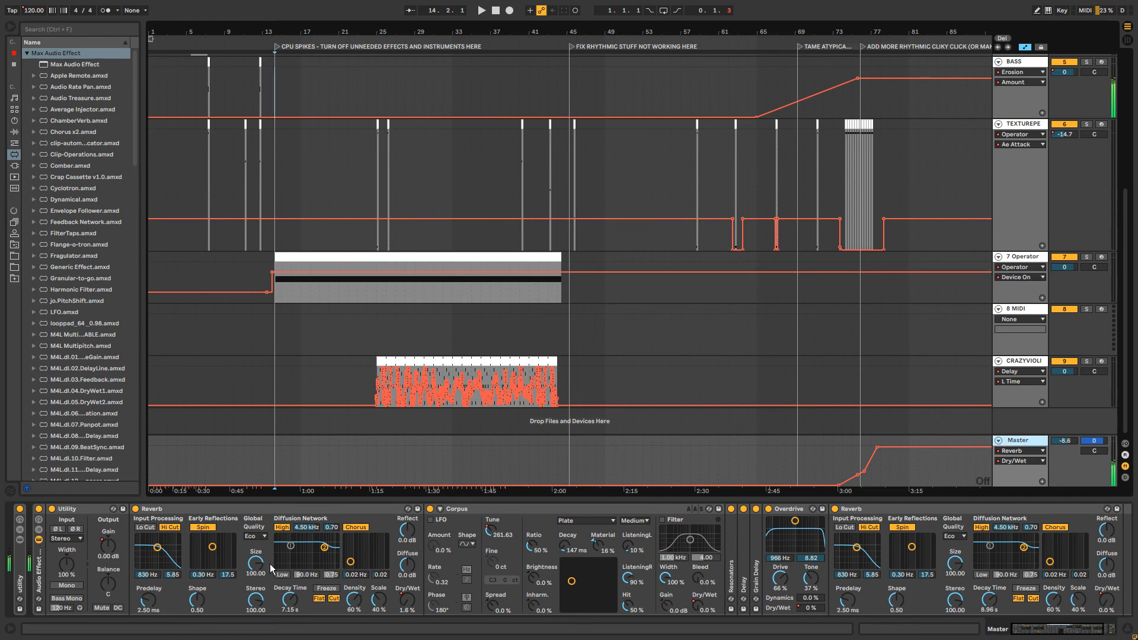
# Automate the Device On parameter of the Master's Audio Effect Rack so the rack stays off until about bar 71.
pyautogui.click(694, 605)
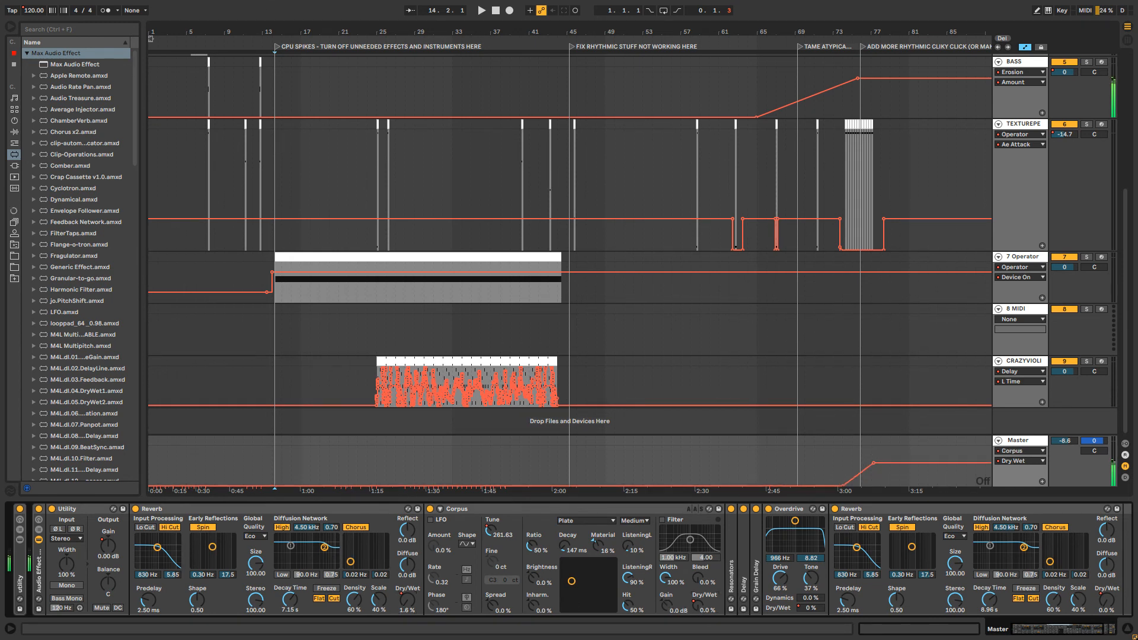
pyautogui.rightClick(39, 510)
pyautogui.click(51, 516)
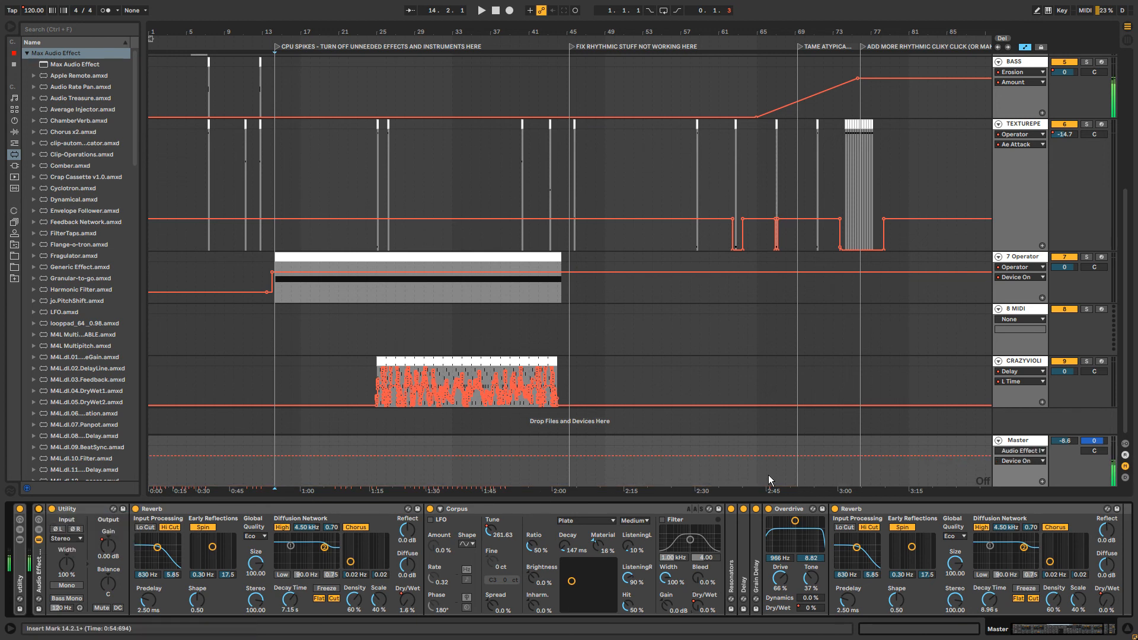
pyautogui.click(820, 455)
pyautogui.moveTo(813, 456); pyautogui.dragTo(812, 475)
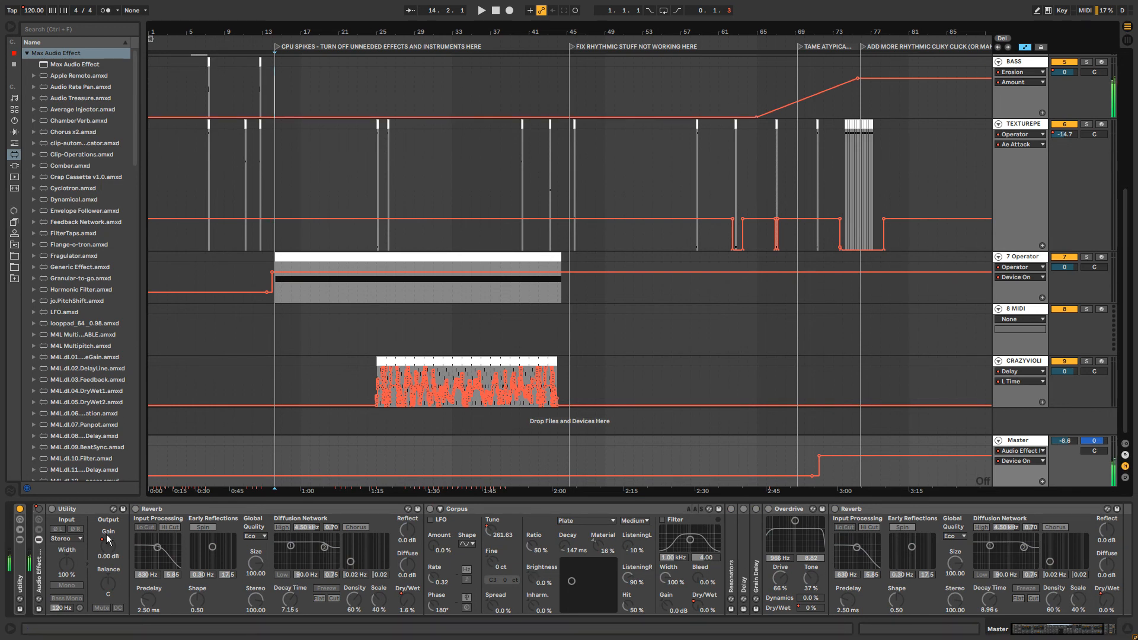
# Hide the devices inside the Master's Audio Effect Rack, show its macros and rename the rack mASTERfx.
pyautogui.click(38, 540)
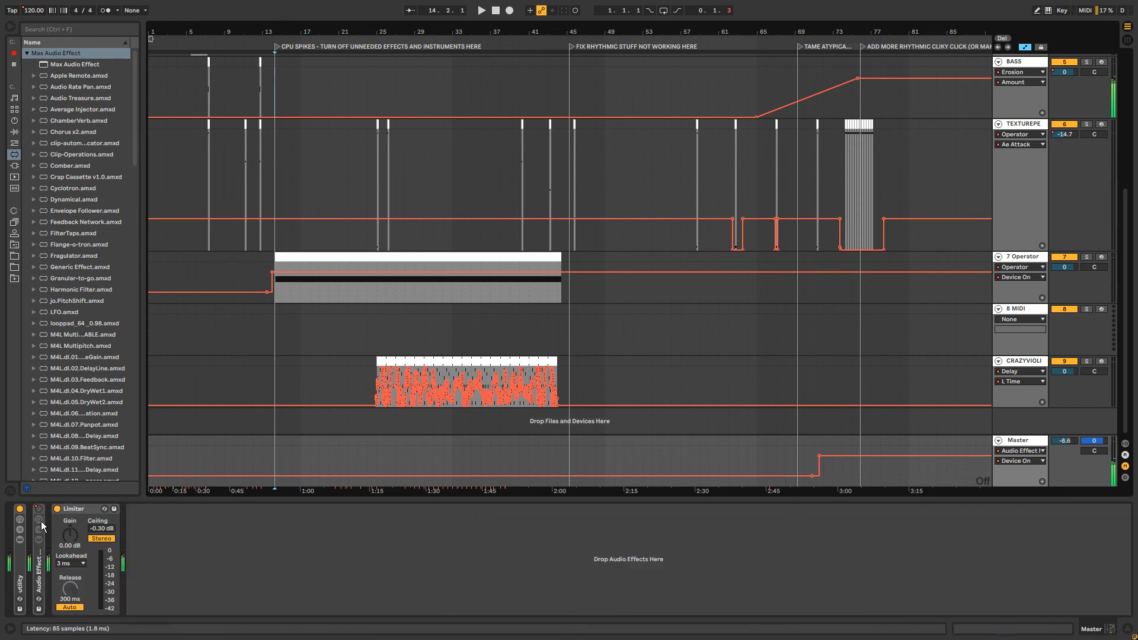
pyautogui.click(39, 520)
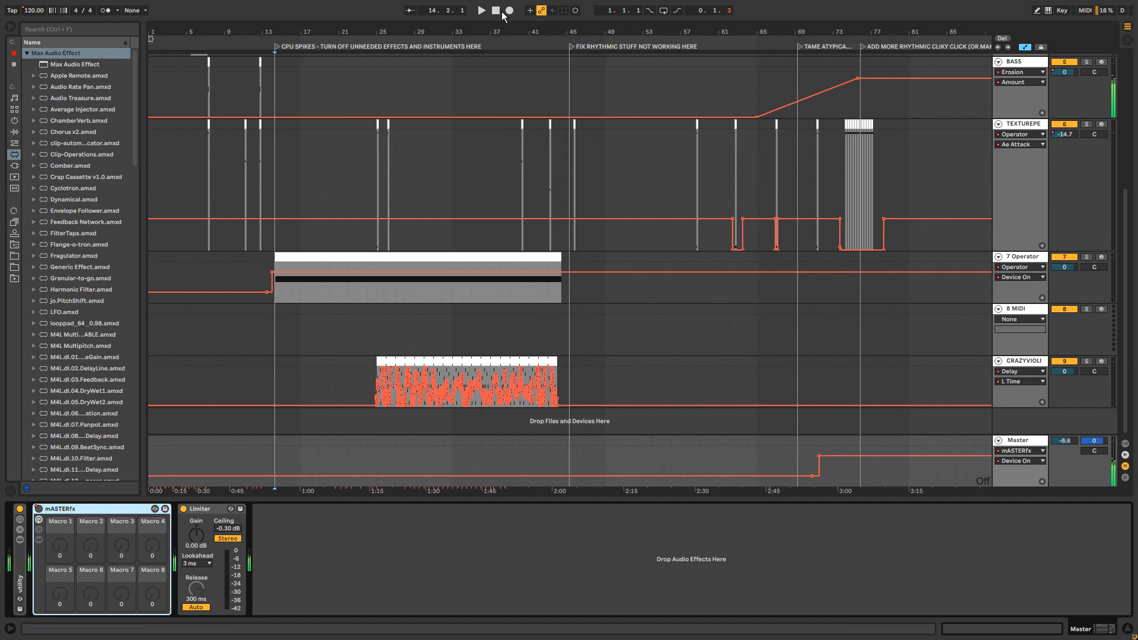
# Return the song position to the start and insert Audio Treasure between the Master's mASTERfx rack and Limiter.
pyautogui.click(334, 64)
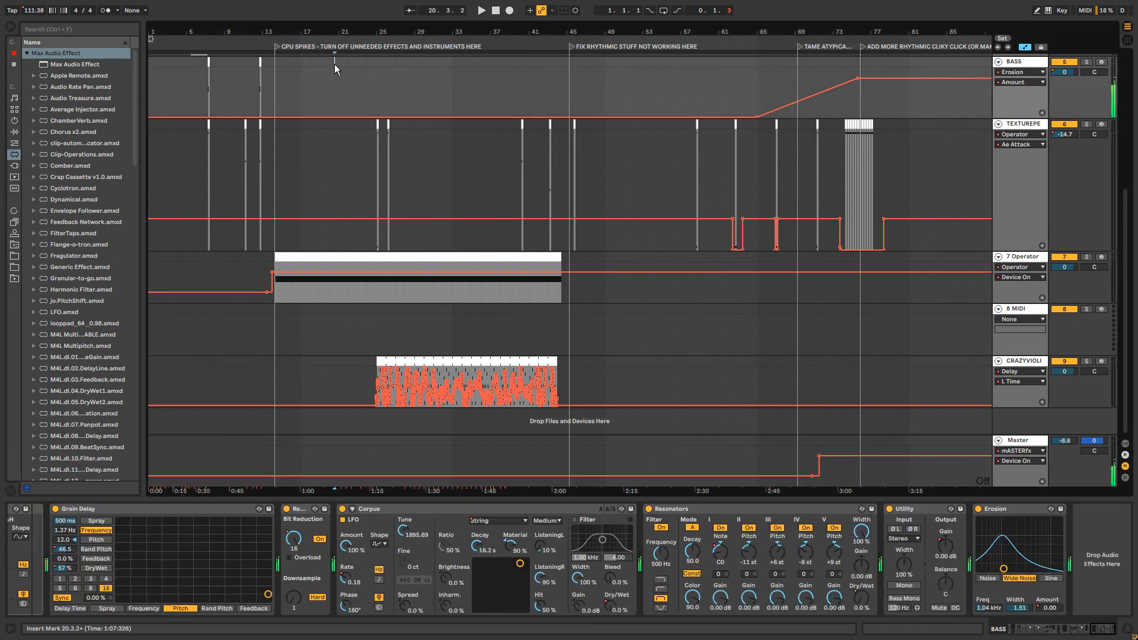
pyautogui.click(495, 12)
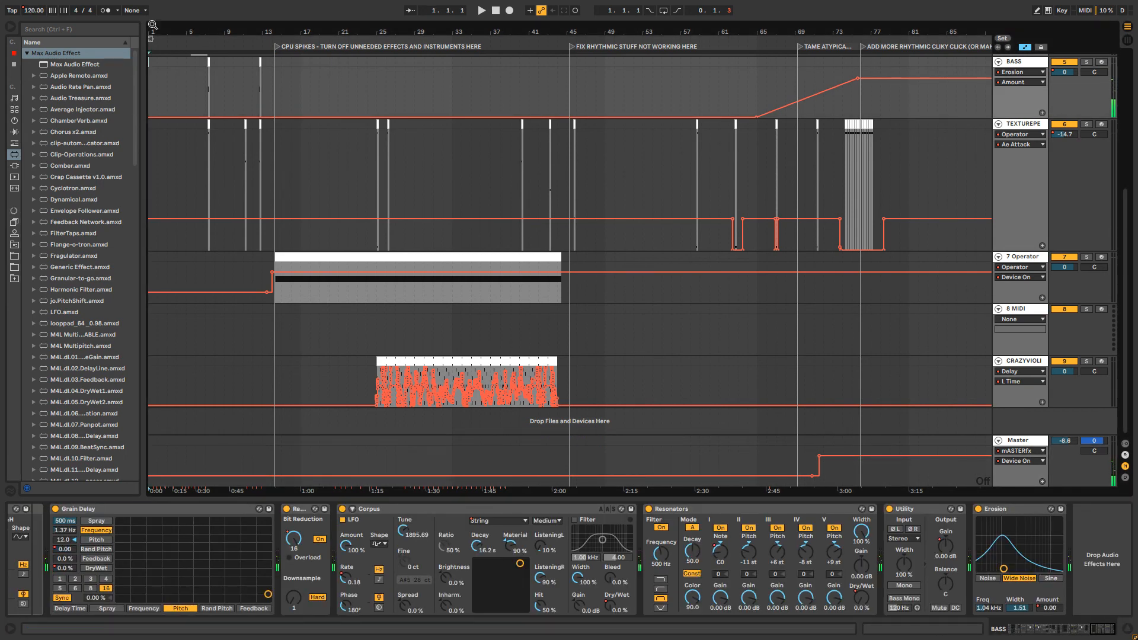
pyautogui.moveTo(153, 25); pyautogui.dragTo(115, 88)
pyautogui.click(87, 110)
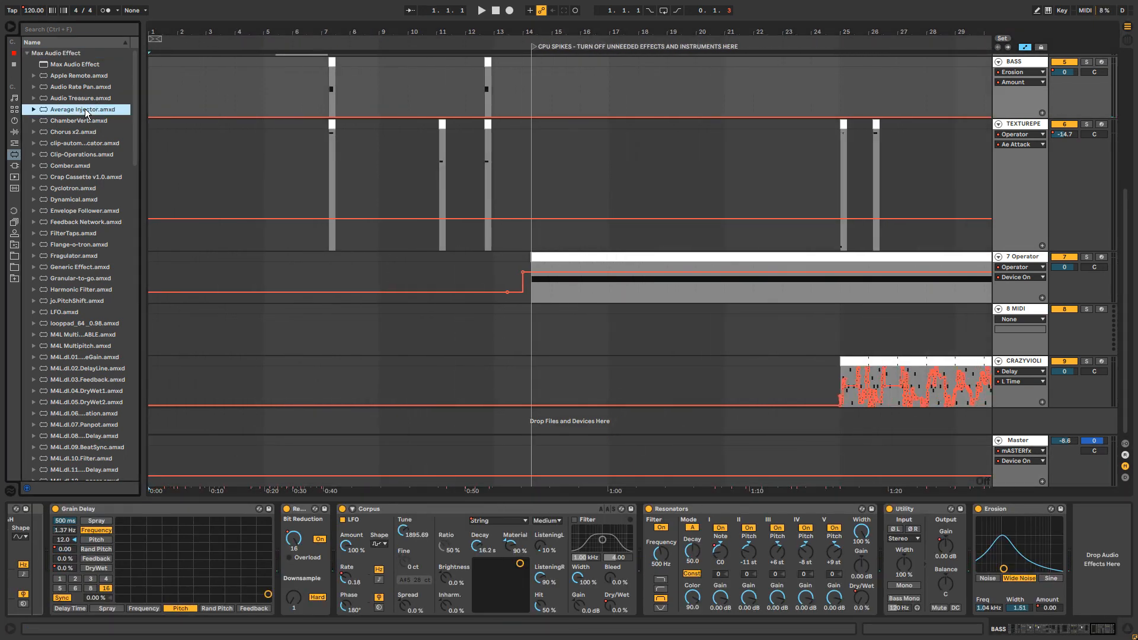
pyautogui.click(76, 100)
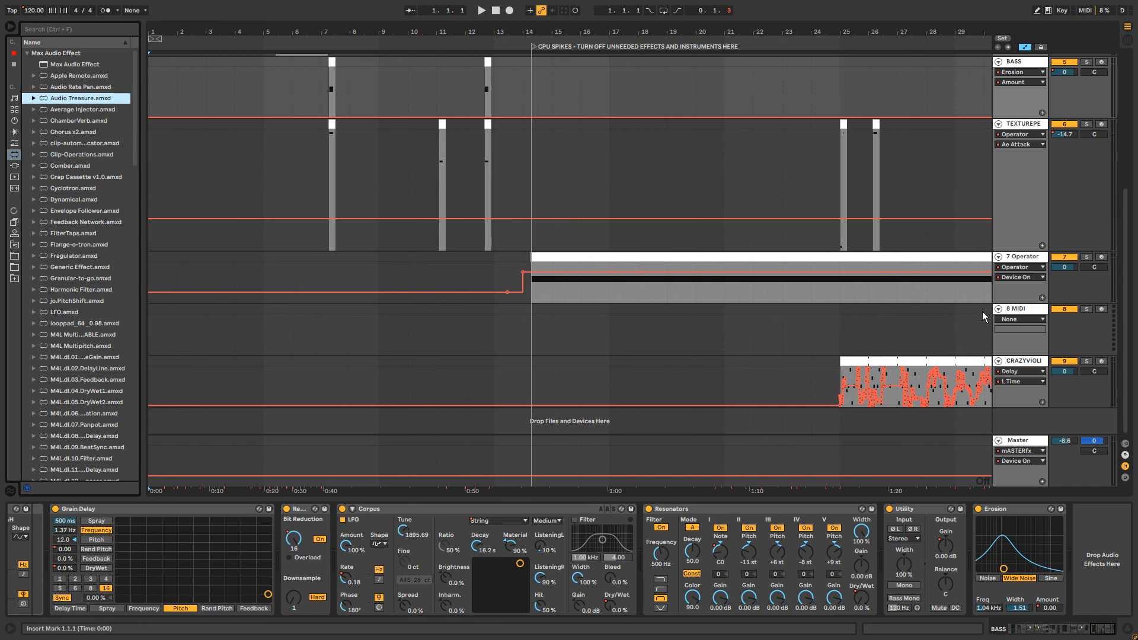
pyautogui.click(1021, 449)
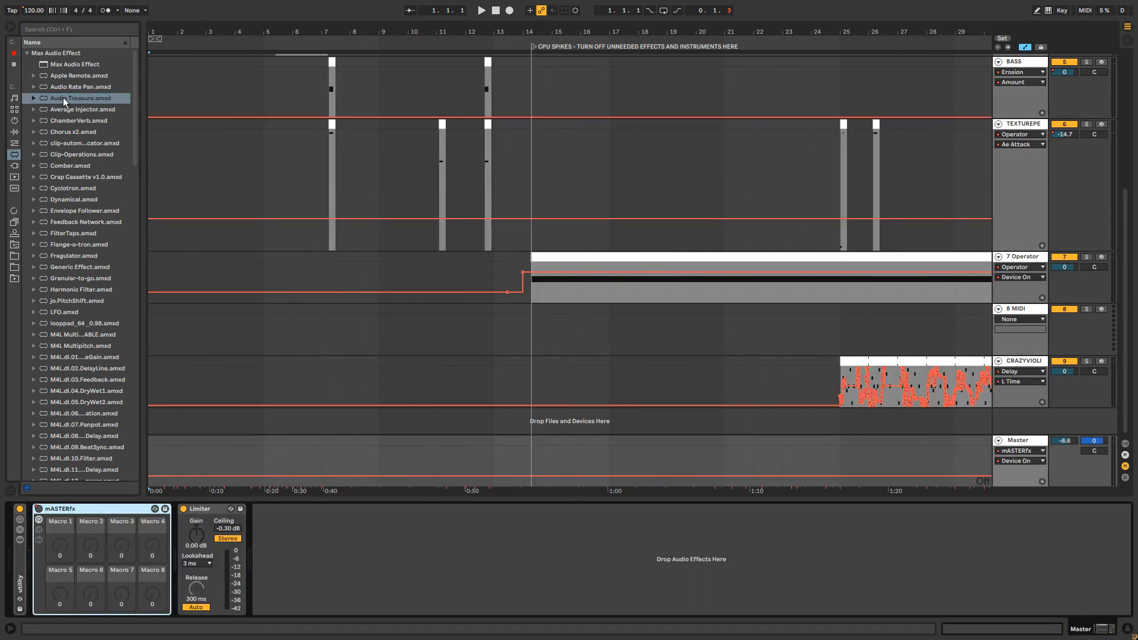
pyautogui.moveTo(63, 97); pyautogui.dragTo(173, 531)
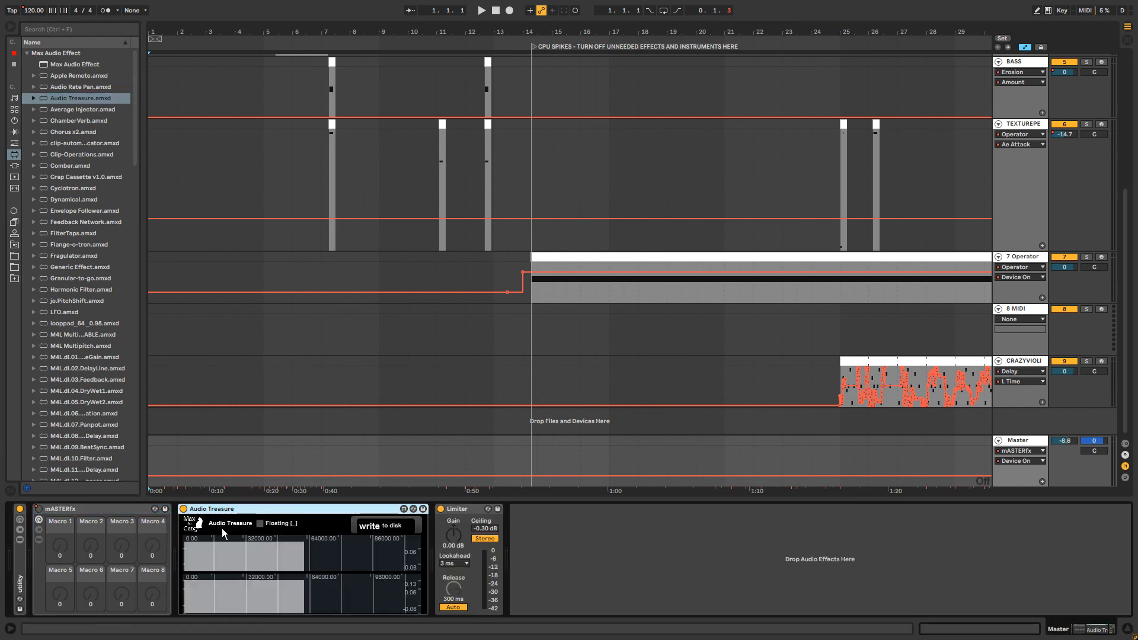
# Capture sound in the Master's Audio Treasure by jumping the insert marker across the BASS track between about bars 9 and 65.
pyautogui.click(409, 85)
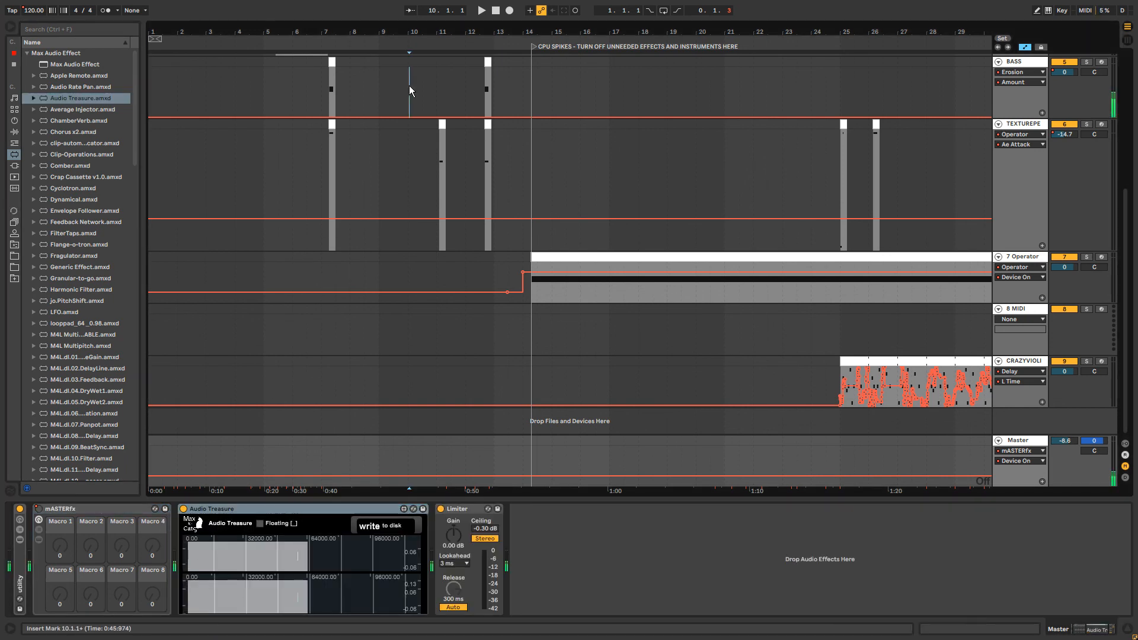
pyautogui.click(1005, 441)
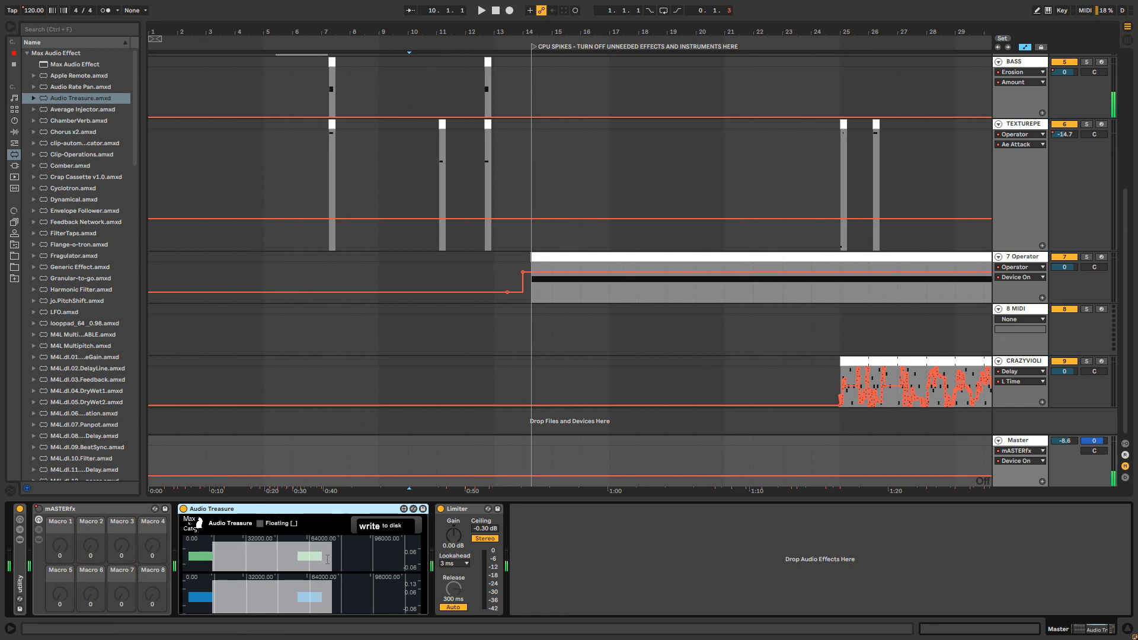
pyautogui.moveTo(435, 32); pyautogui.dragTo(435, 8)
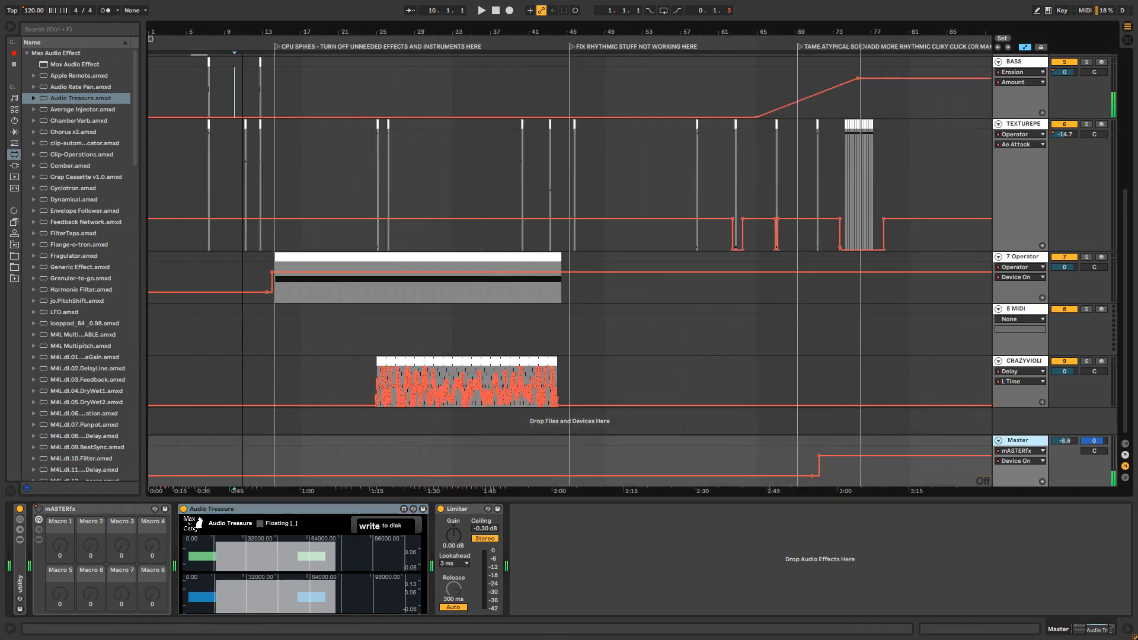
pyautogui.click(610, 71)
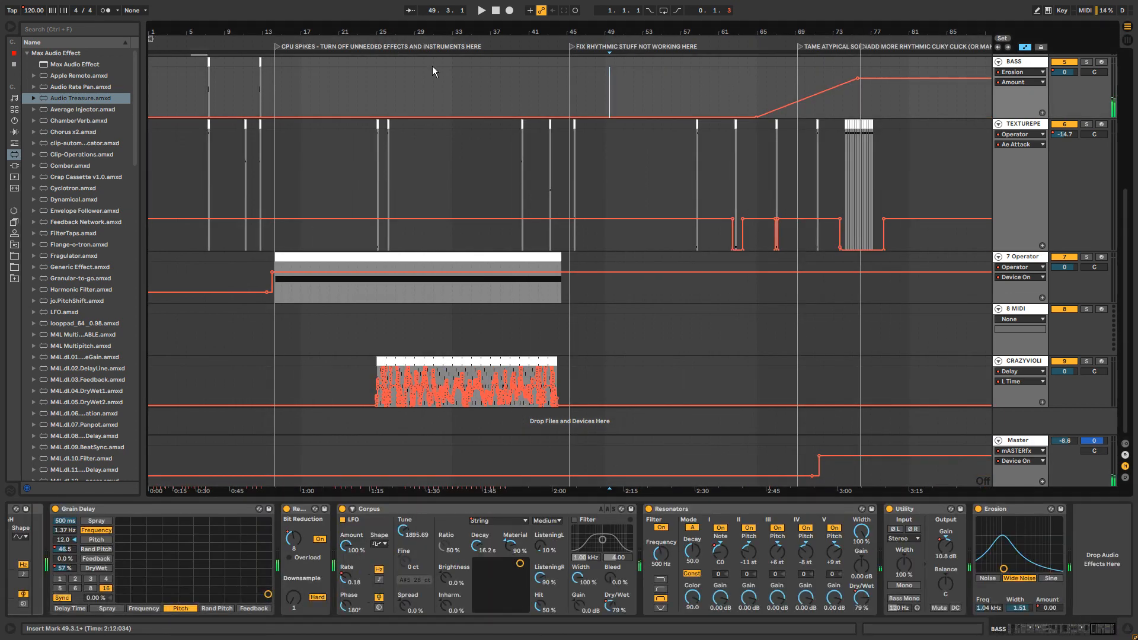
pyautogui.click(759, 81)
pyautogui.click(229, 77)
pyautogui.click(297, 80)
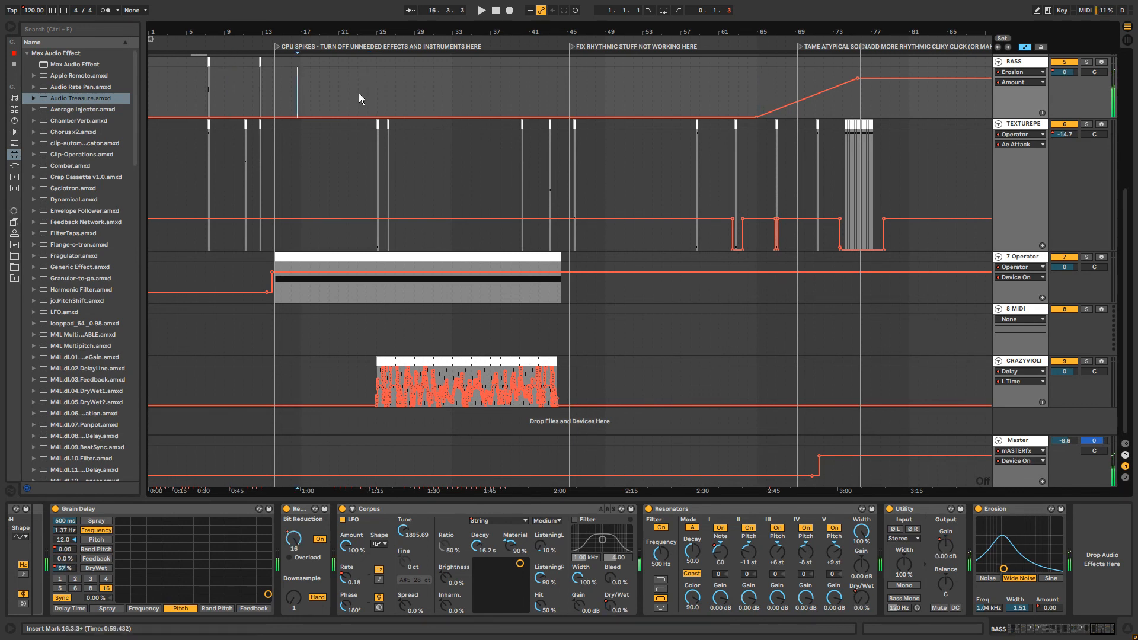
pyautogui.moveTo(368, 80); pyautogui.dragTo(518, 80)
pyautogui.click(625, 89)
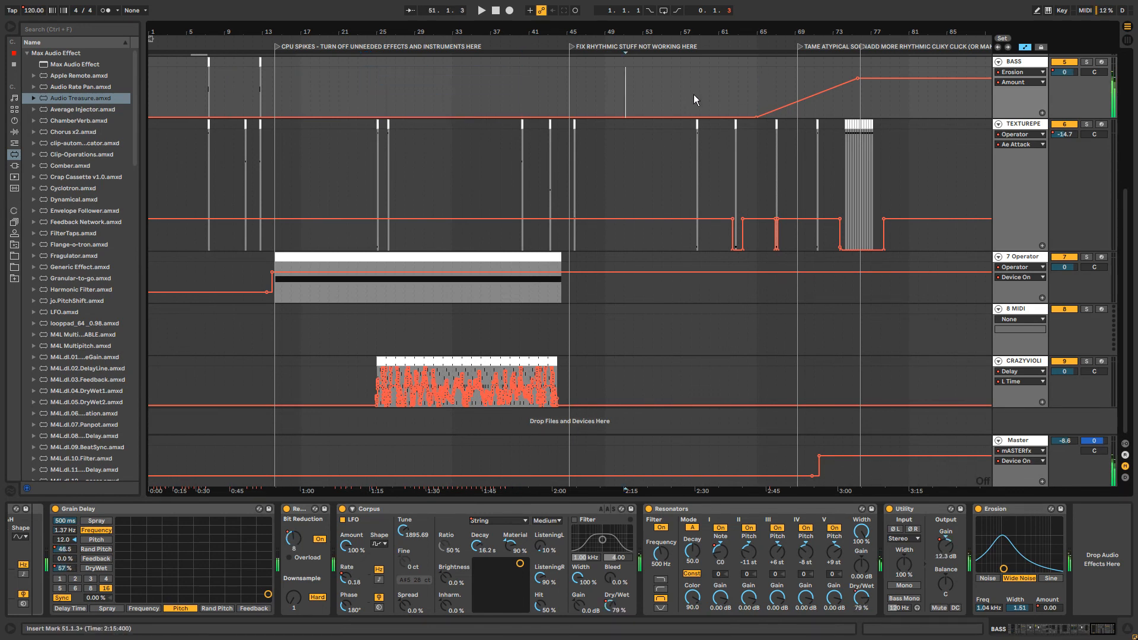
pyautogui.click(1043, 444)
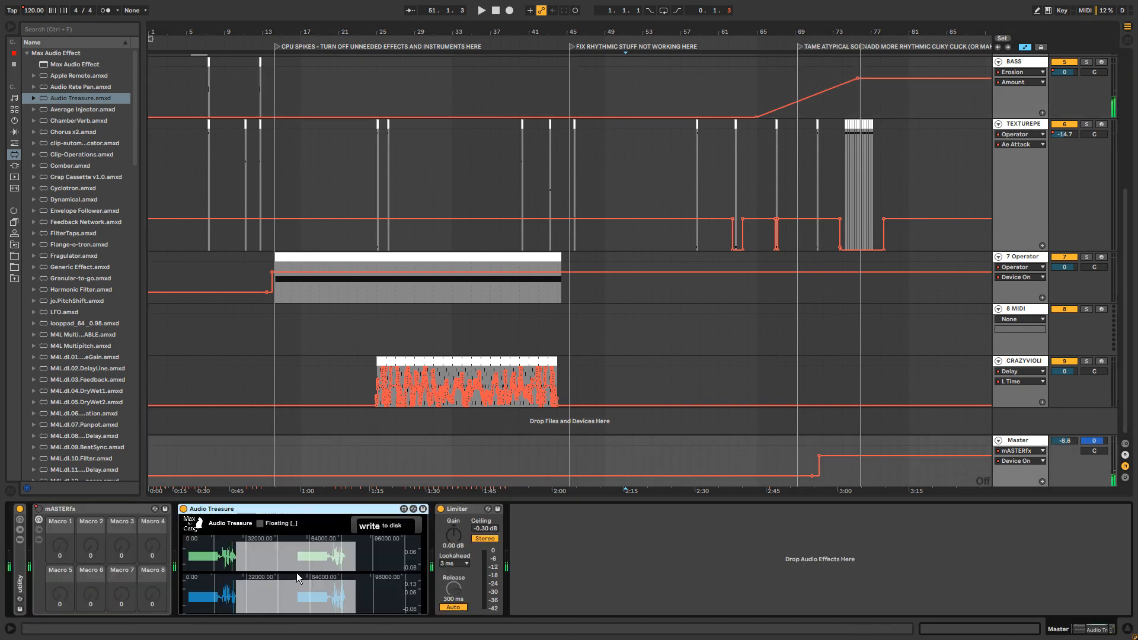
# Open the save dialog for writing the Master's Audio Treasure capture to disk, cancel it, and collapse the device.
pyautogui.moveTo(212, 261); pyautogui.dragTo(248, 258)
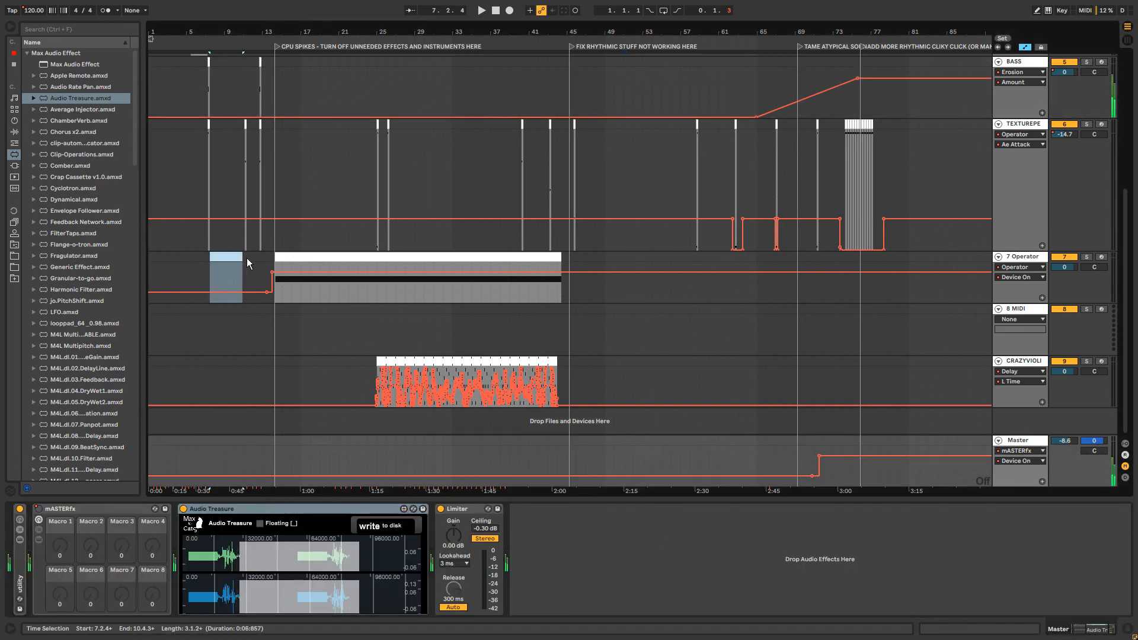
pyautogui.click(1027, 442)
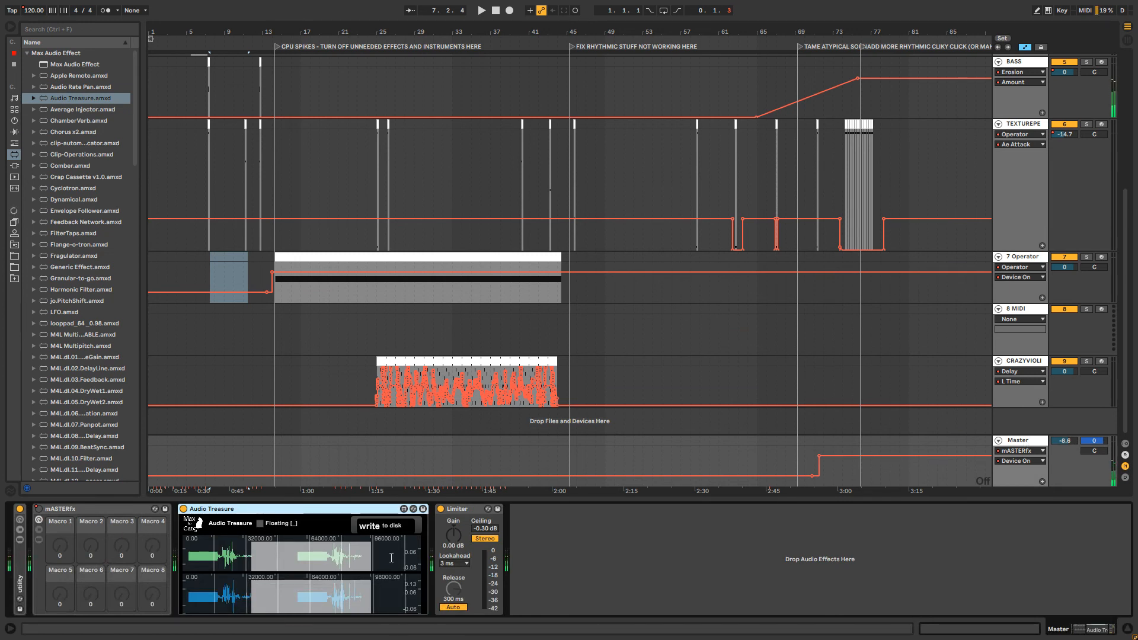
pyautogui.click(378, 529)
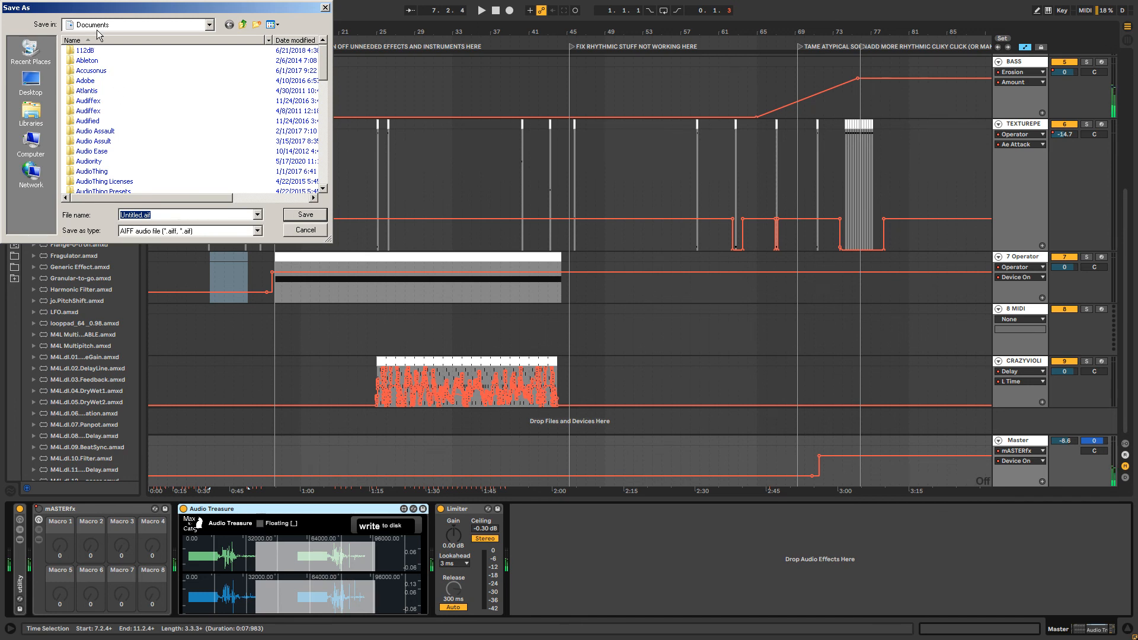
pyautogui.click(306, 229)
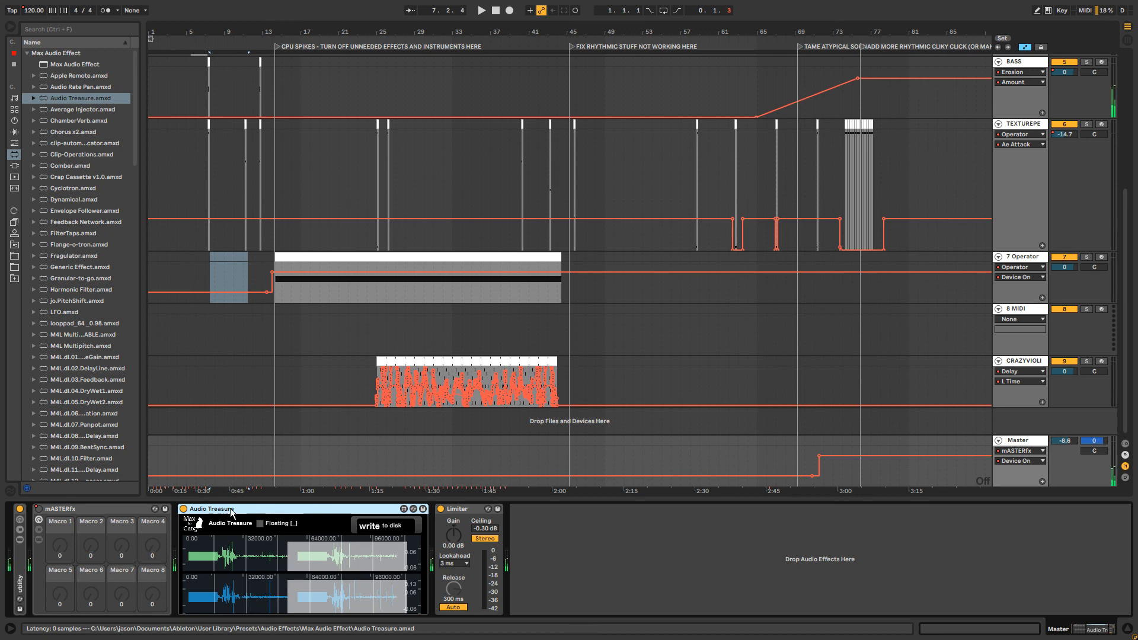
pyautogui.doubleClick(269, 510)
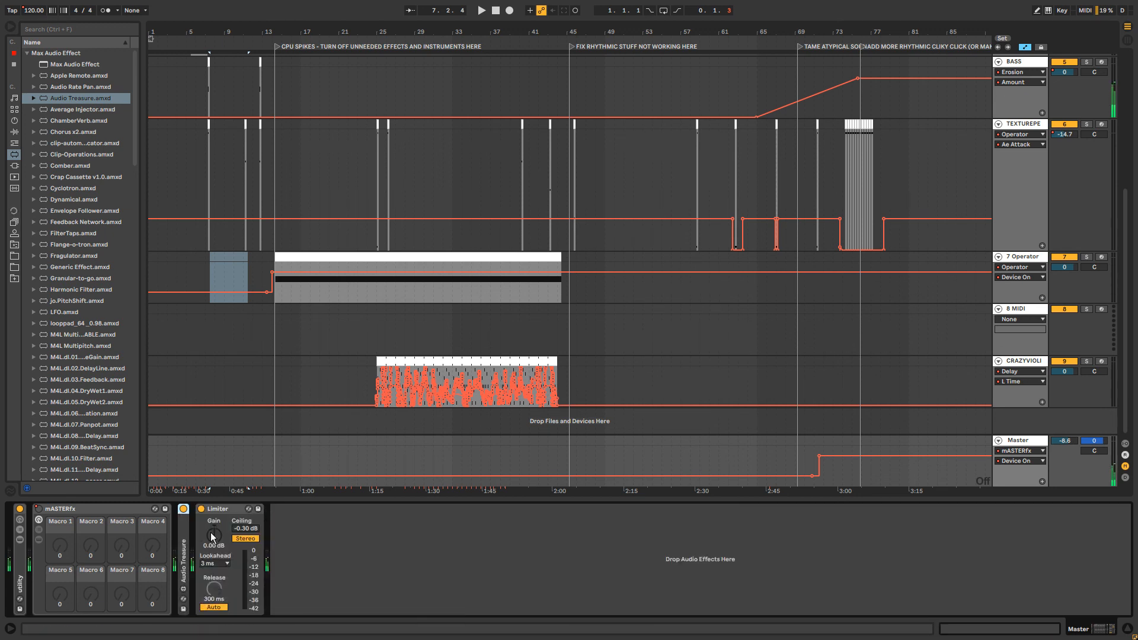
pyautogui.click(293, 27)
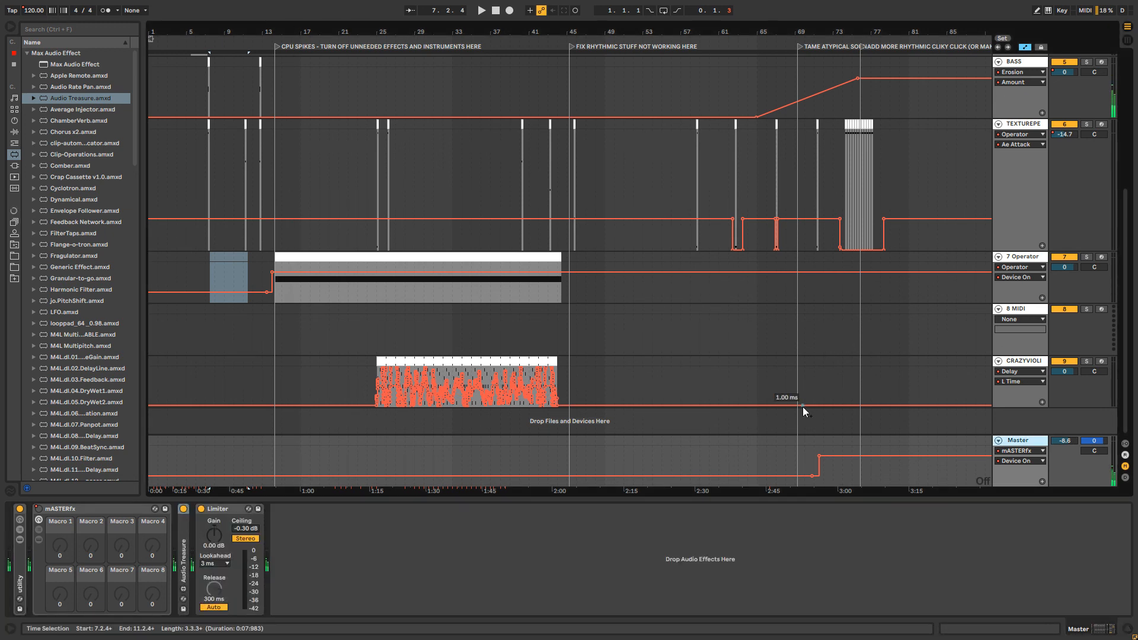
# Switch to OBS, move its window clear of the timeline lanes, and play the arrangement from the beginning.
pyautogui.hotkey('alt', 'Tab')
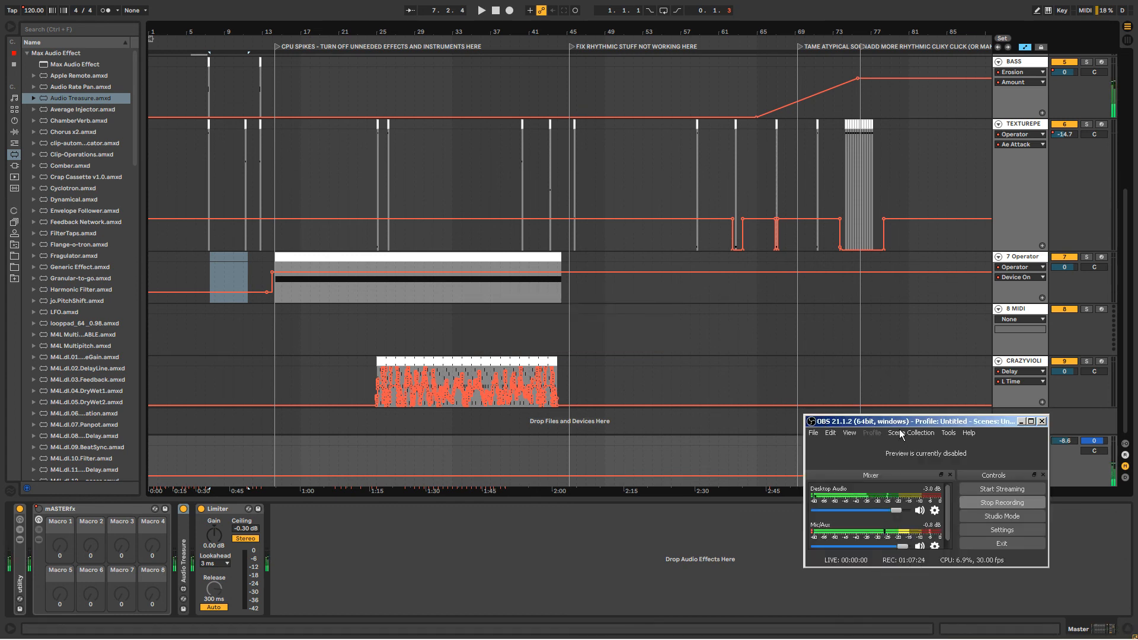
pyautogui.moveTo(890, 423); pyautogui.dragTo(978, 478)
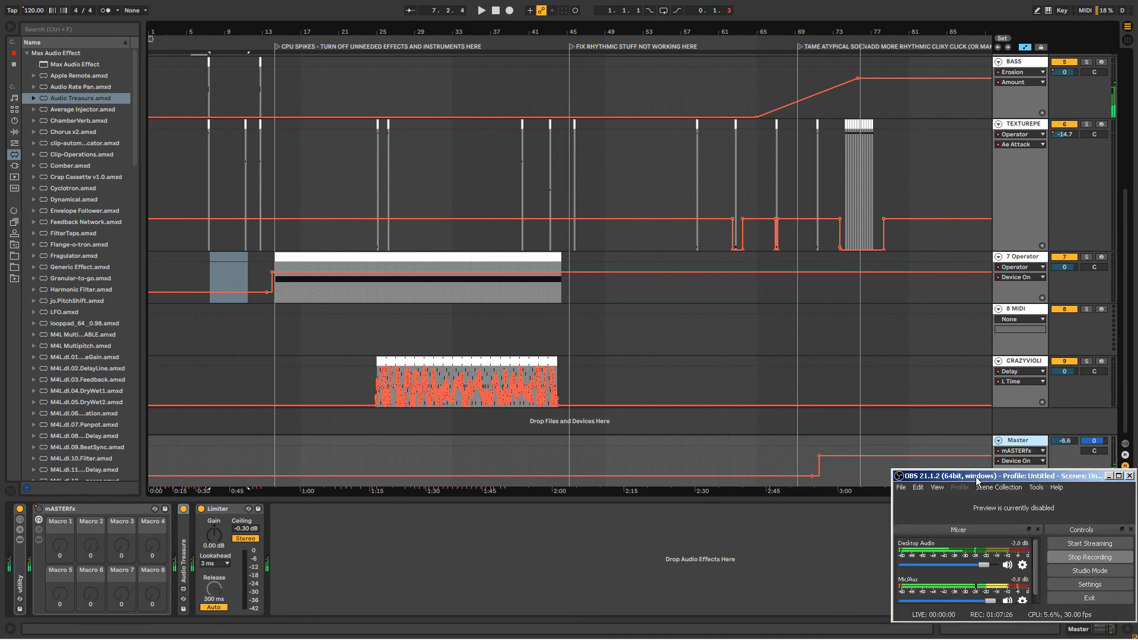
pyautogui.click(682, 35)
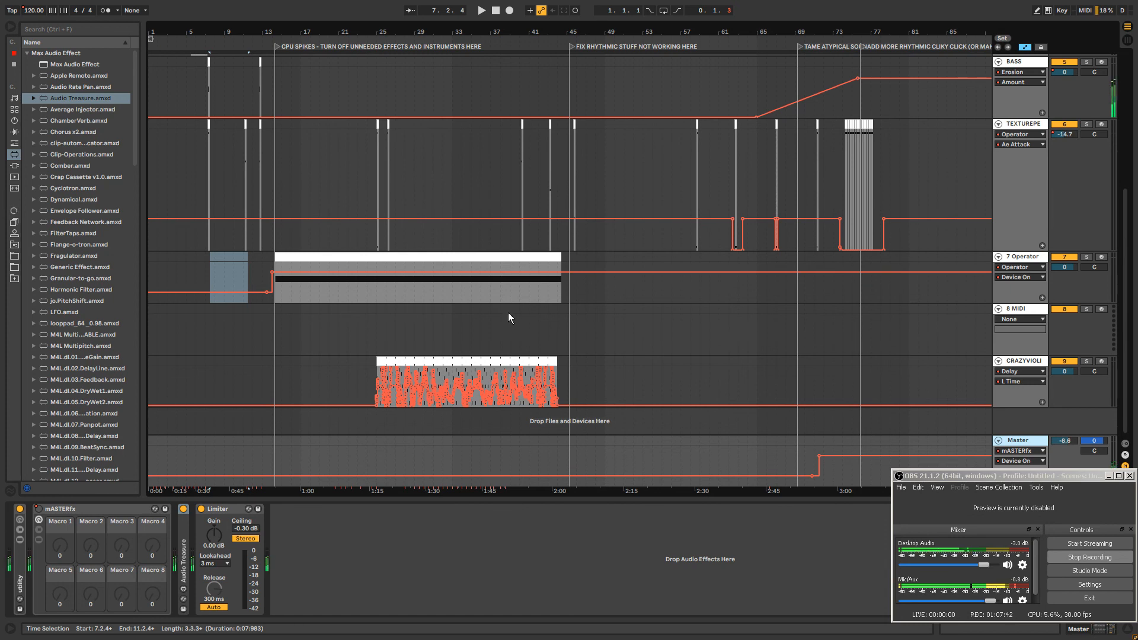
pyautogui.click(497, 11)
pyautogui.click(481, 10)
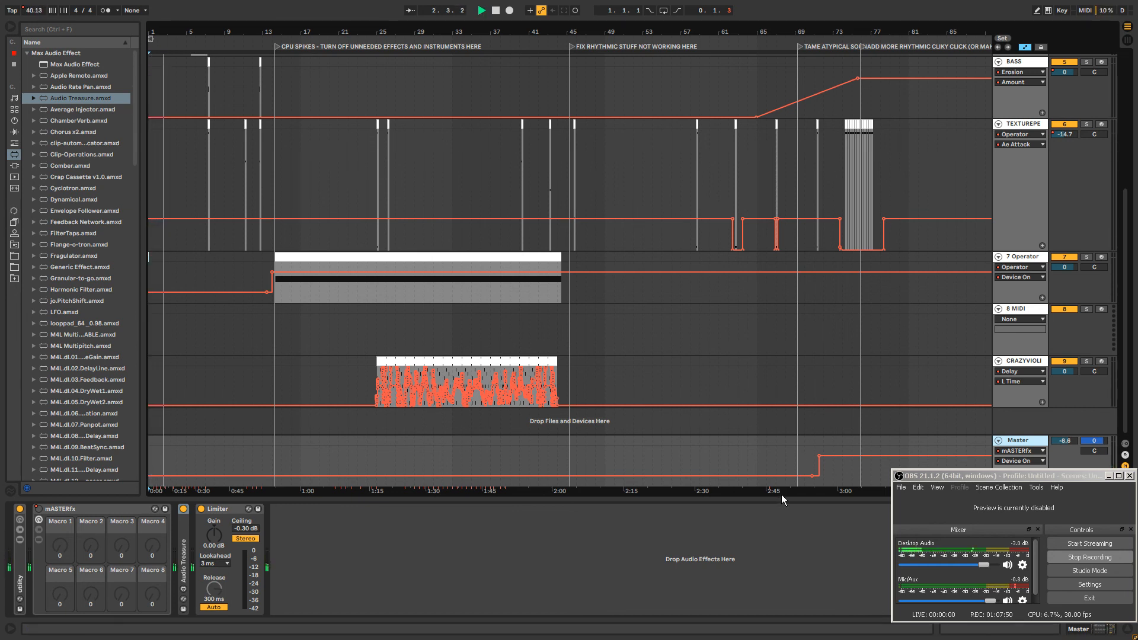
# Automate the Freeze parameter of CRAZYVIOLINIST's first Delay to switch on just before its clip ends at bar 44.
pyautogui.click(1018, 363)
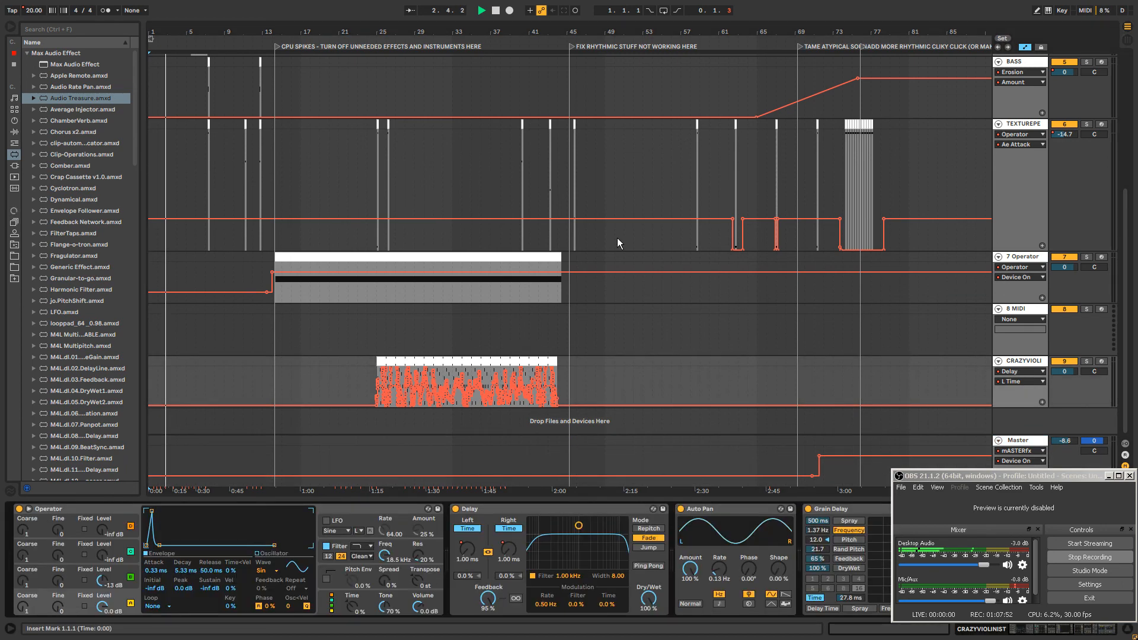
pyautogui.moveTo(564, 30); pyautogui.dragTo(563, 180)
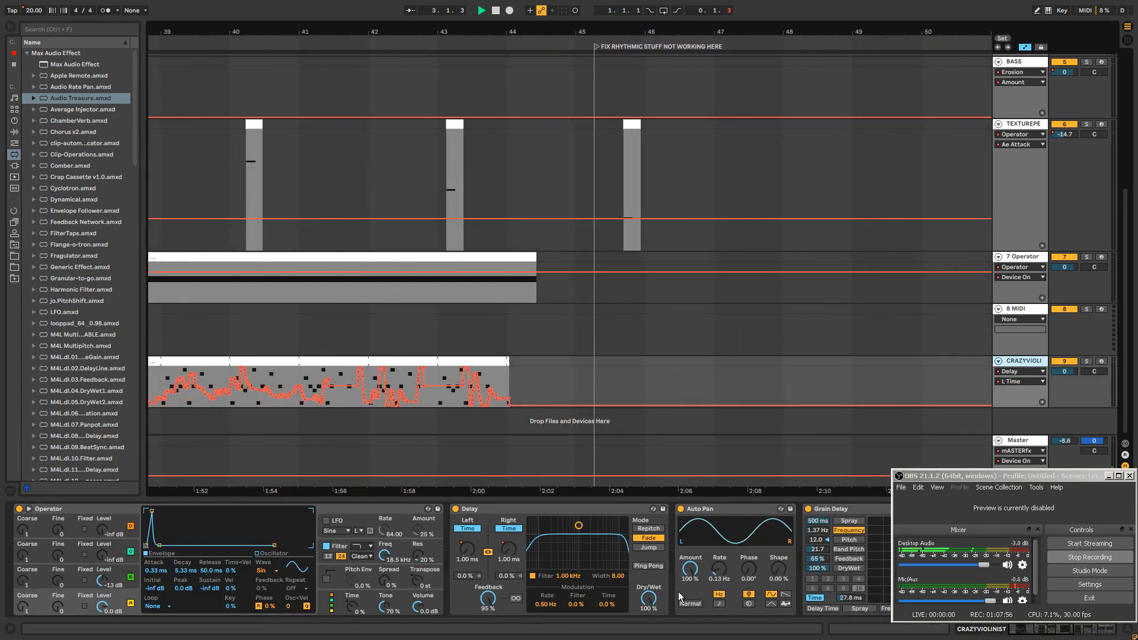
pyautogui.click(515, 599)
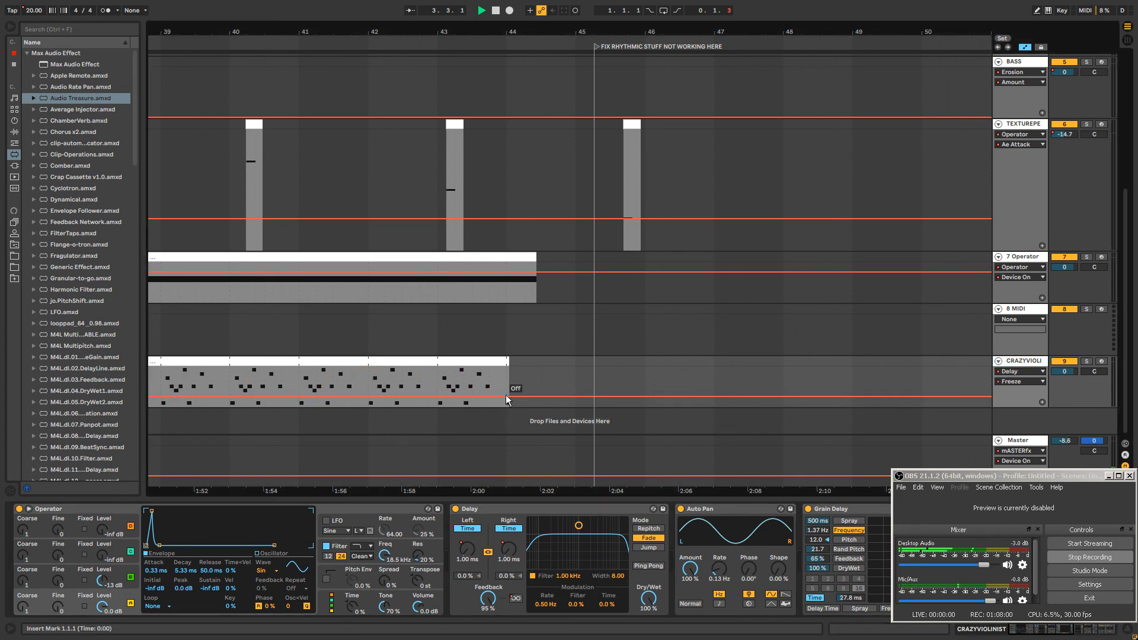
pyautogui.moveTo(504, 397); pyautogui.dragTo(504, 378)
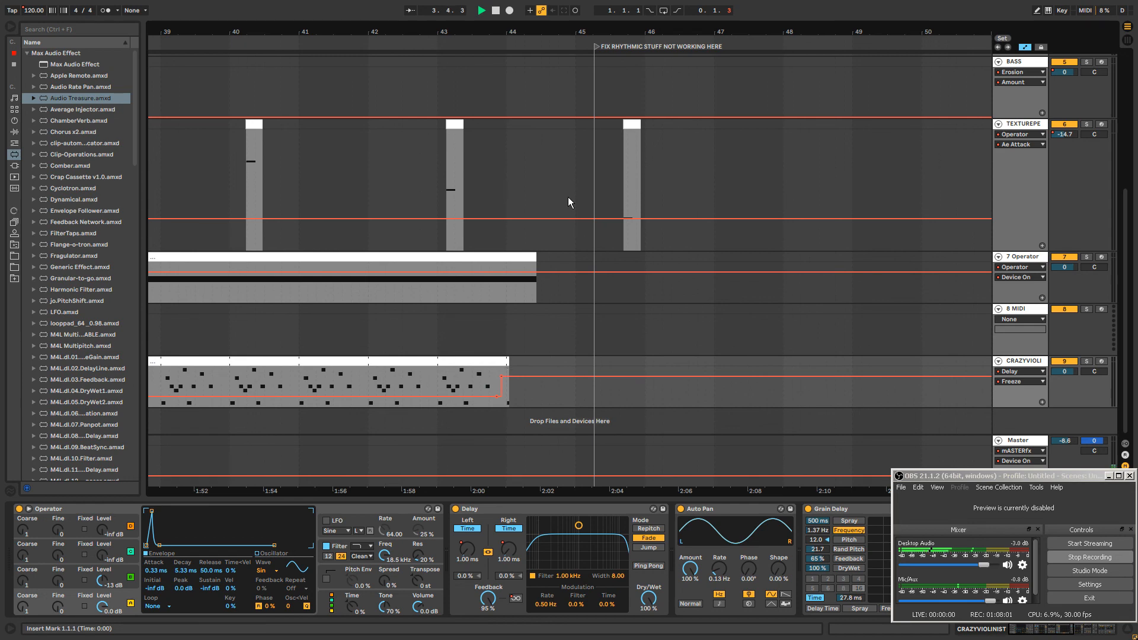
pyautogui.moveTo(575, 34); pyautogui.dragTo(567, 5)
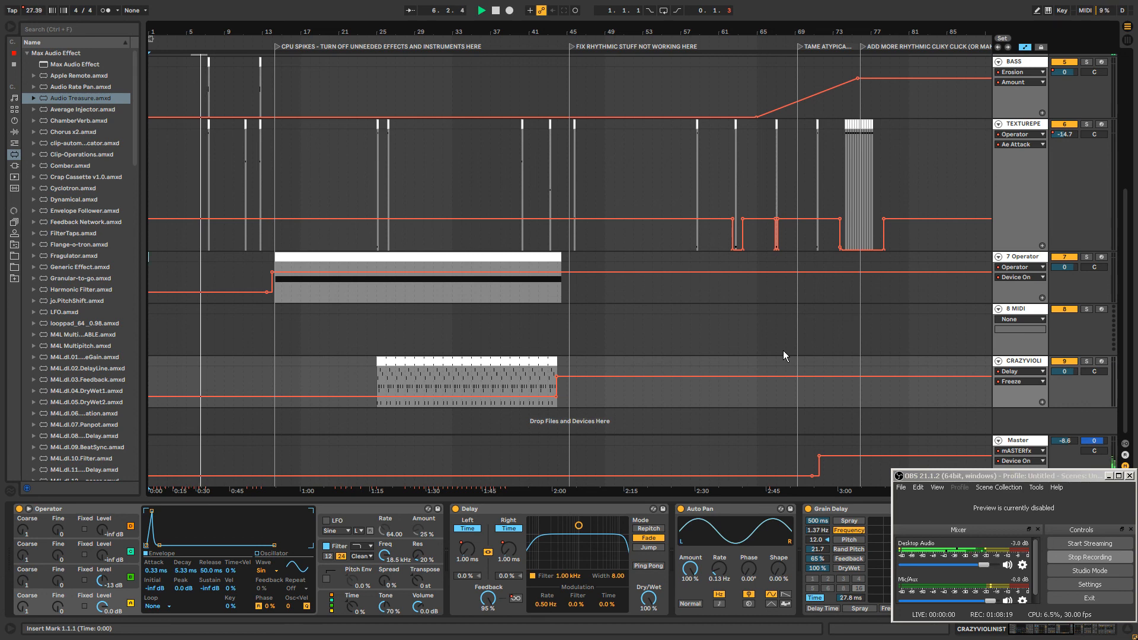
# Move Audio Treasure behind the Limiter on the Master and set the Limiter's ceiling to -0.80 dB.
pyautogui.click(1019, 444)
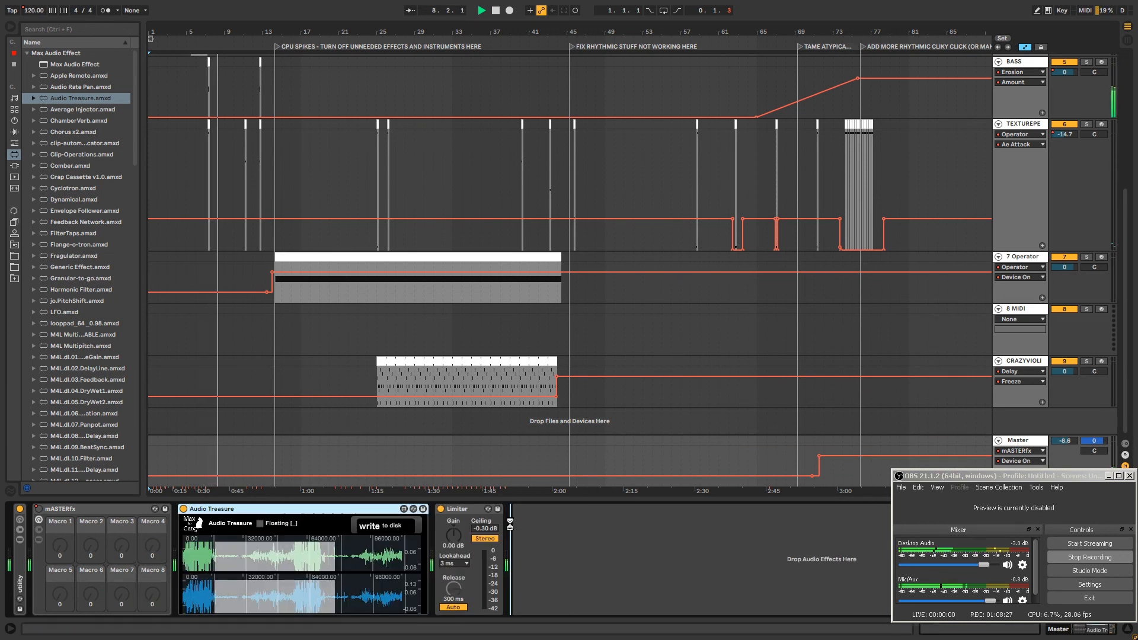
pyautogui.moveTo(279, 510); pyautogui.dragTo(510, 525)
pyautogui.moveTo(226, 529); pyautogui.dragTo(226, 533)
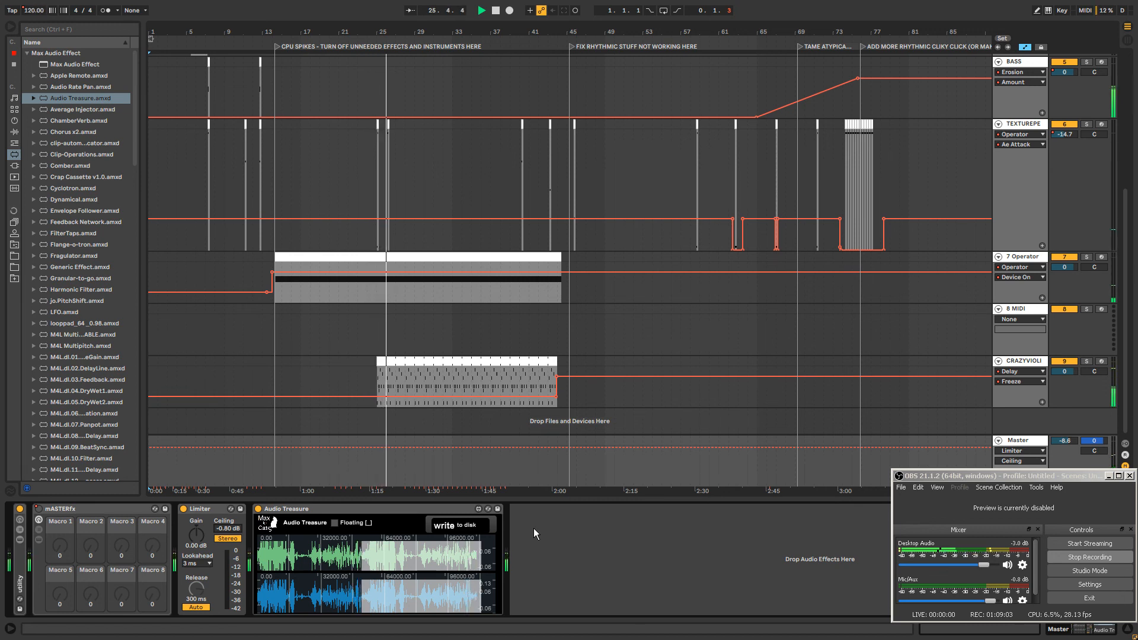
# Draw four dips in CRAZYVIOLINIST's track volume automation between about bars 28 and 34.
pyautogui.click(410, 388)
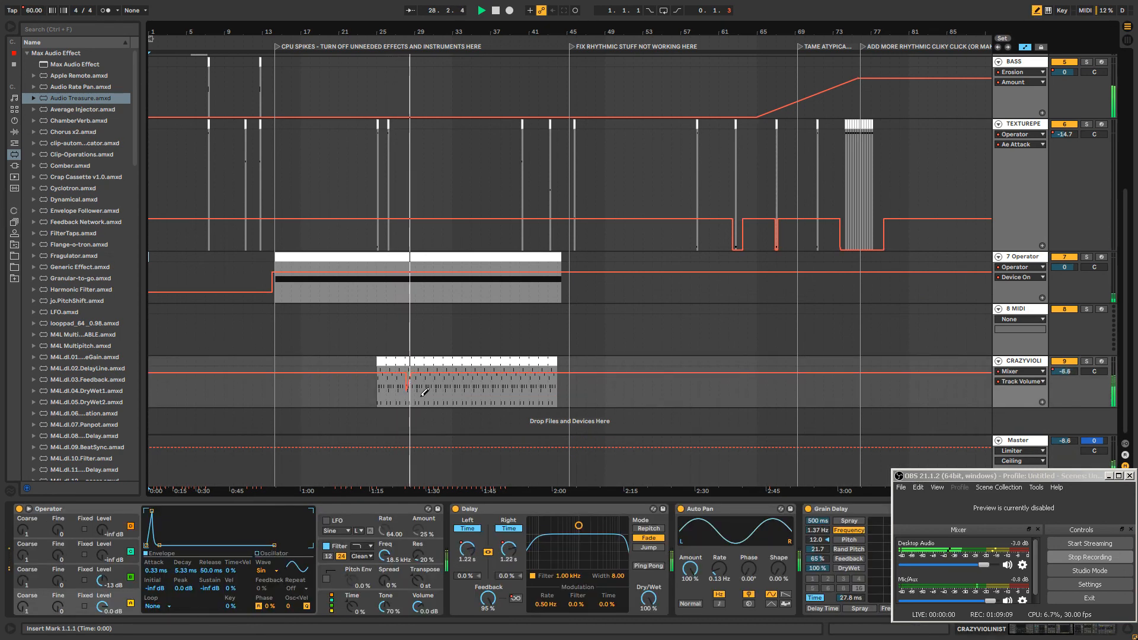
pyautogui.moveTo(421, 396); pyautogui.dragTo(427, 397)
pyautogui.click(425, 393)
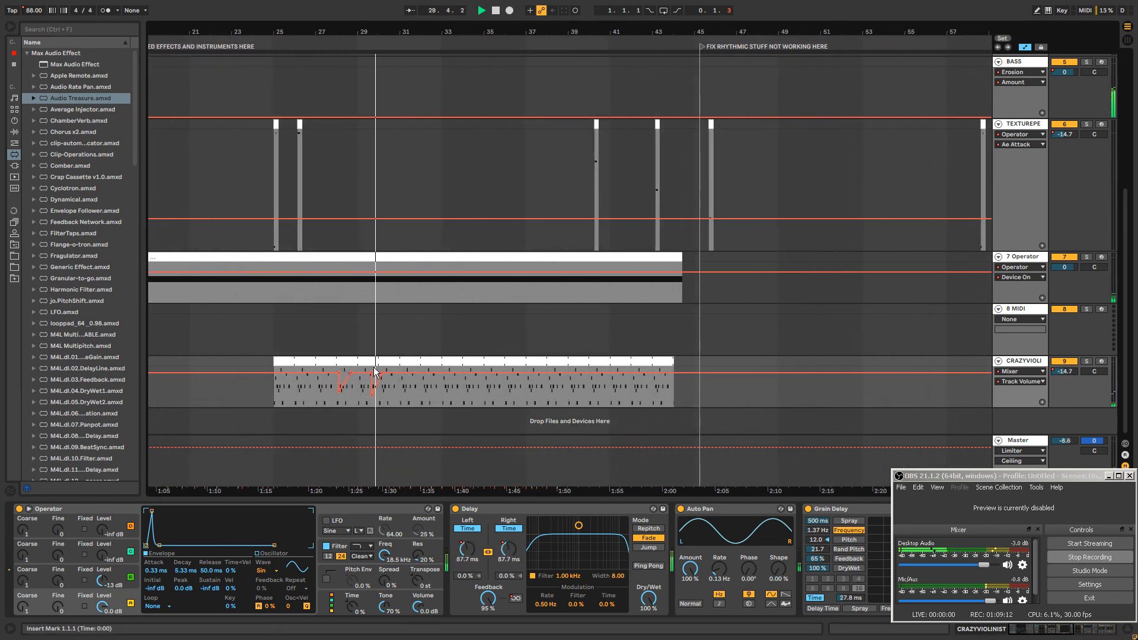
pyautogui.moveTo(407, 380); pyautogui.dragTo(422, 379)
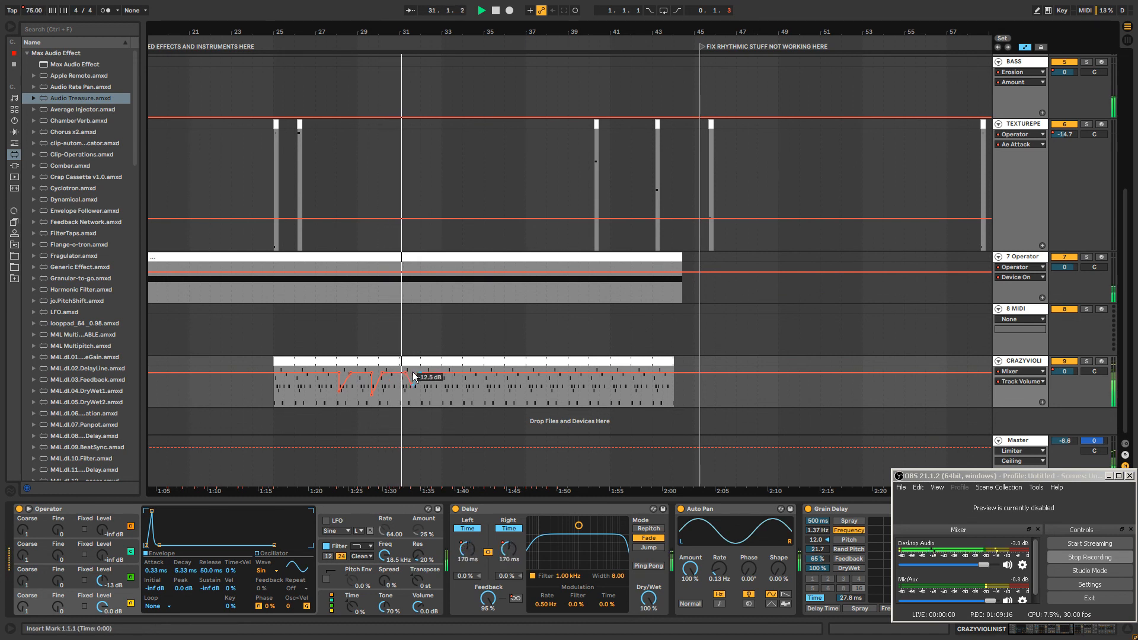
pyautogui.click(447, 373)
pyautogui.moveTo(454, 372); pyautogui.dragTo(454, 374)
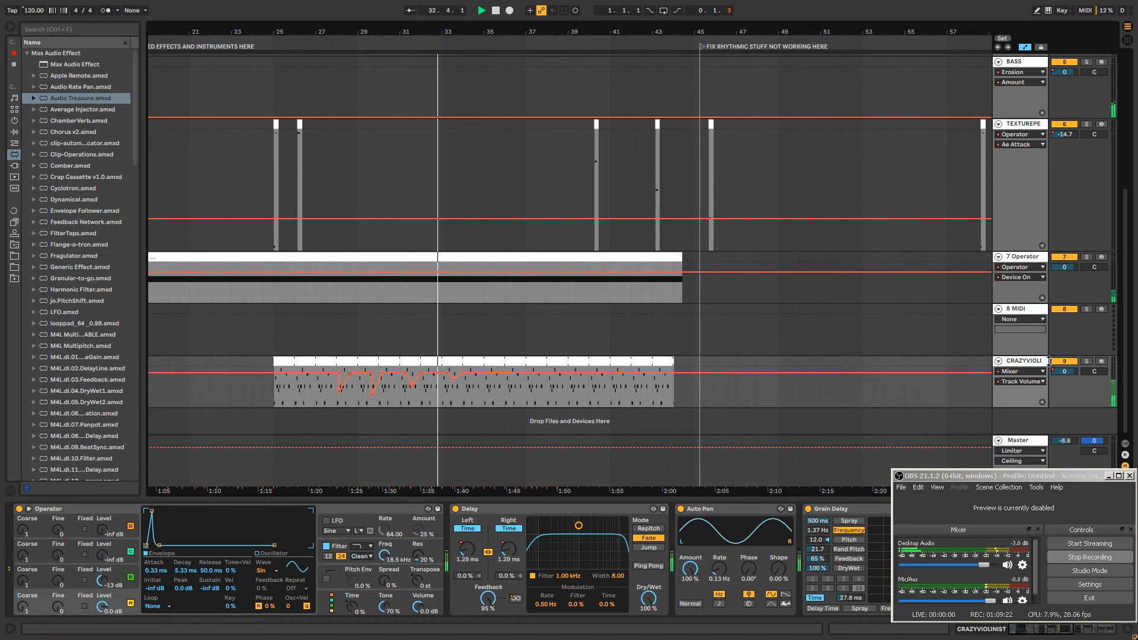
# Show CRAZYVIOLINIST's Utility Gain automation and delete its rise after about bar 51, leaving the line at 0.00 dB.
pyautogui.click(1028, 347)
pyautogui.moveTo(673, 31); pyautogui.dragTo(519, 28)
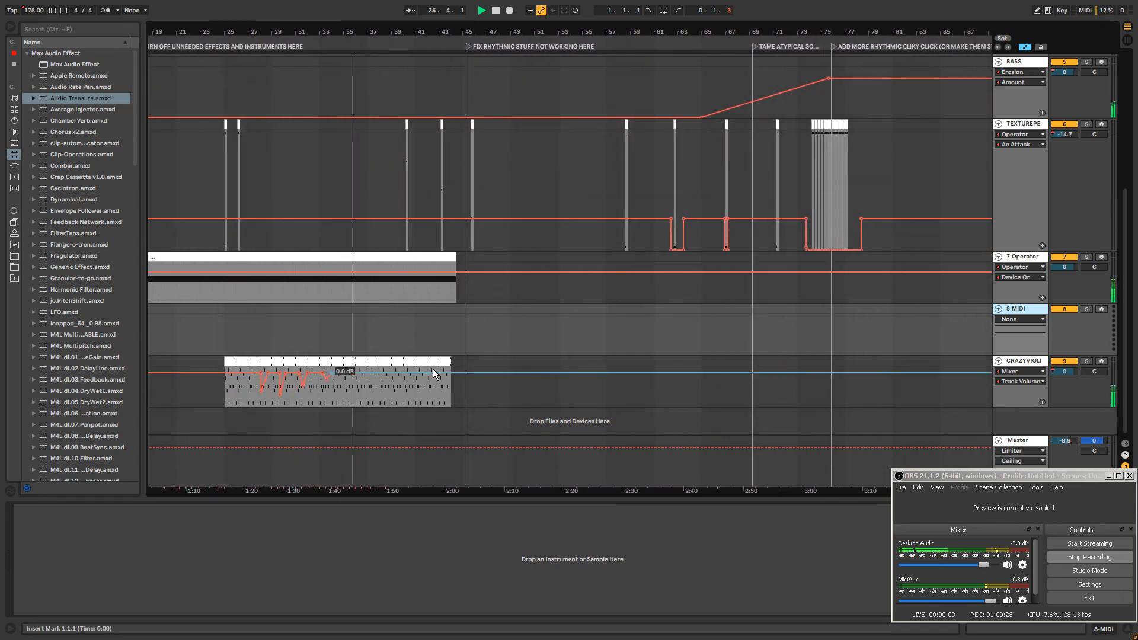
pyautogui.click(1018, 365)
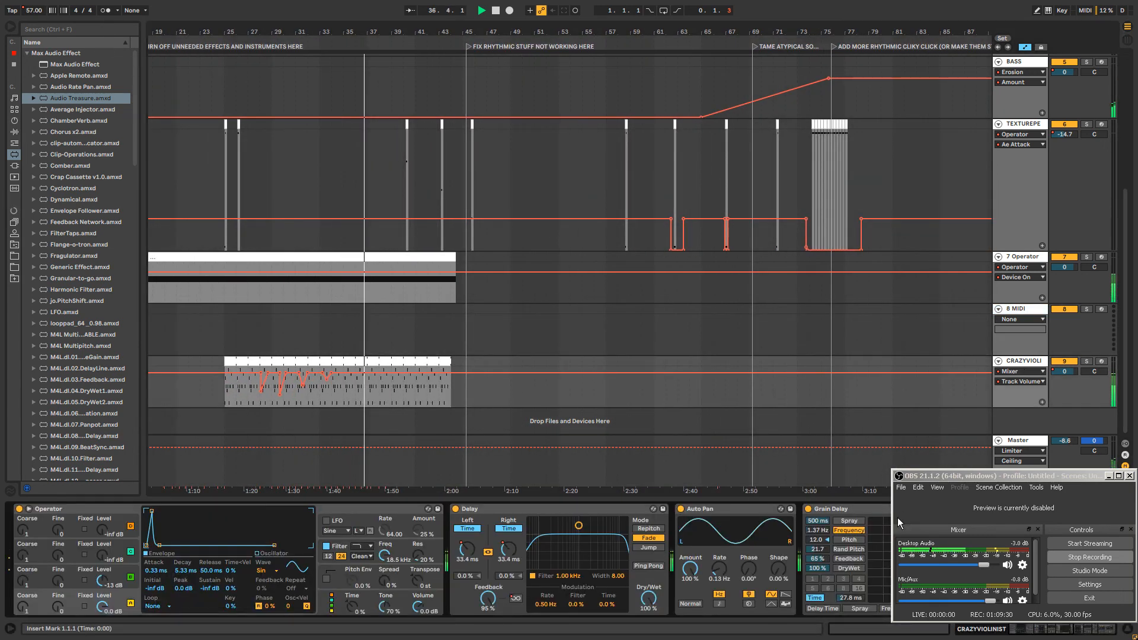
pyautogui.moveTo(956, 476); pyautogui.dragTo(973, 338)
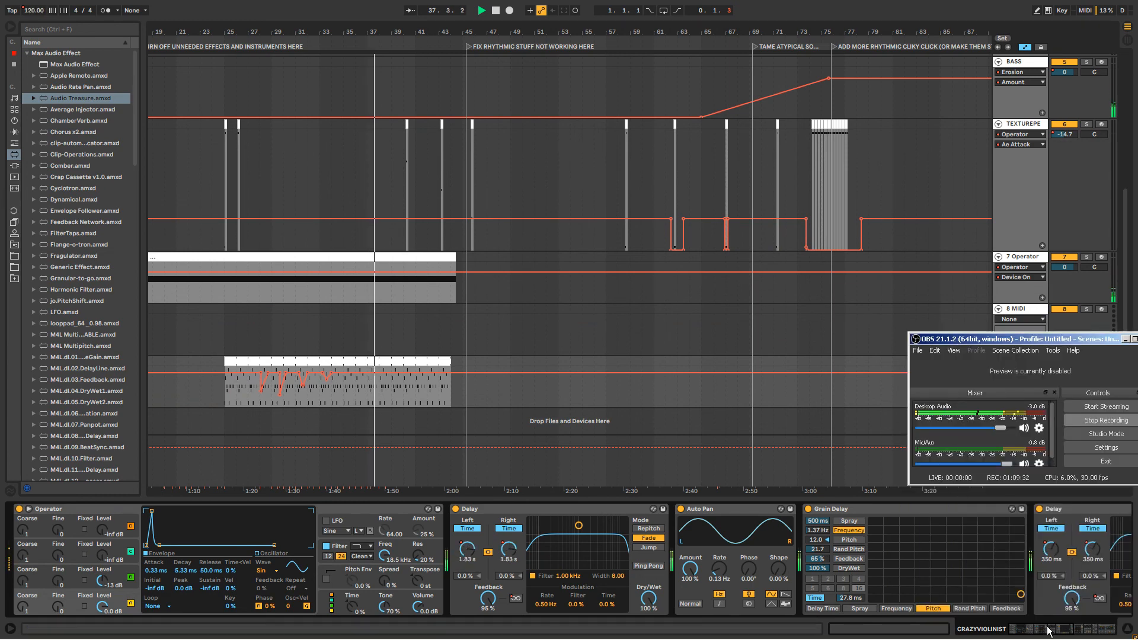
pyautogui.hscroll(10, 1042, 593)
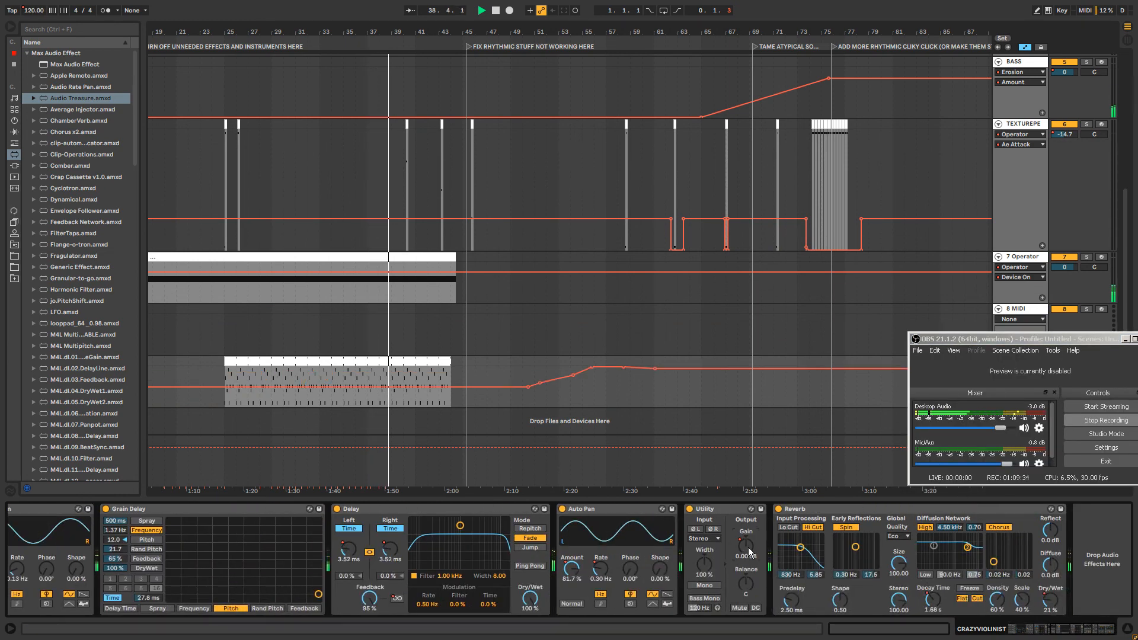
pyautogui.click(541, 385)
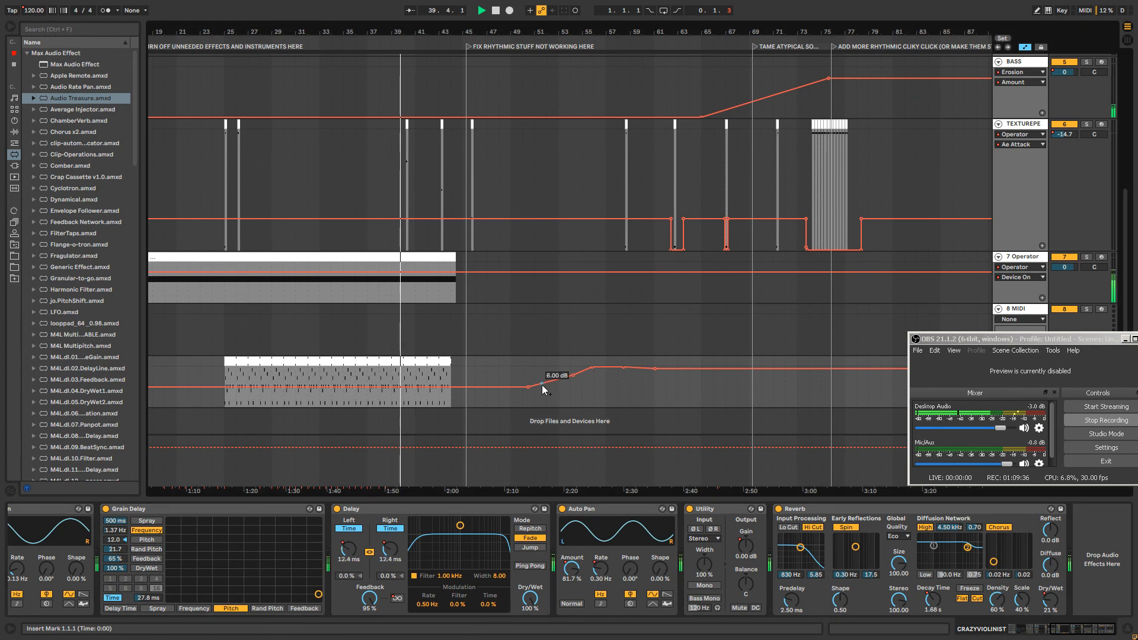
pyautogui.click(572, 376)
pyautogui.click(591, 368)
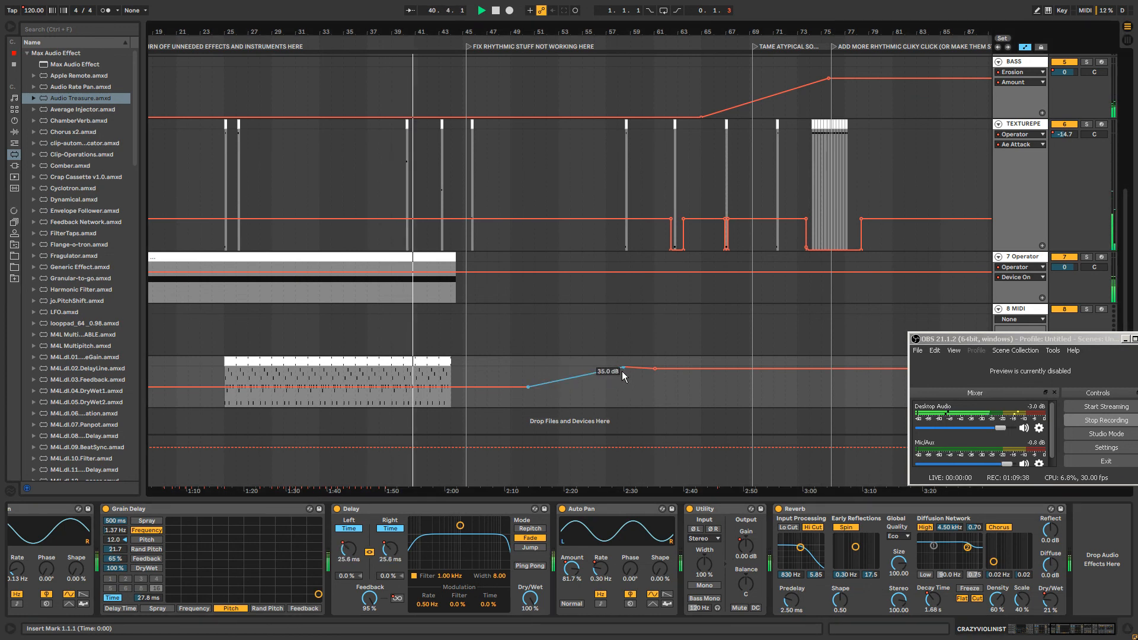
pyautogui.click(625, 368)
pyautogui.click(655, 369)
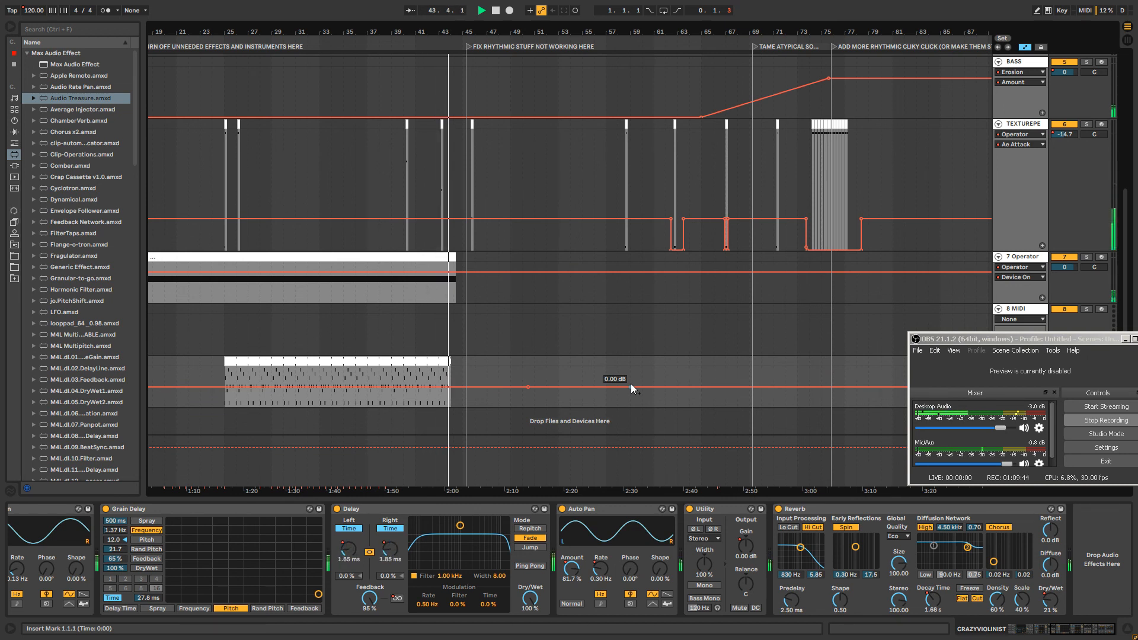
# Draw an undulating Utility Gain curve on CRAZYVIOLINIST from about bar 45 to bar 68, also adjusting the Auto Pan Amount automation.
pyautogui.click(457, 386)
pyautogui.click(472, 386)
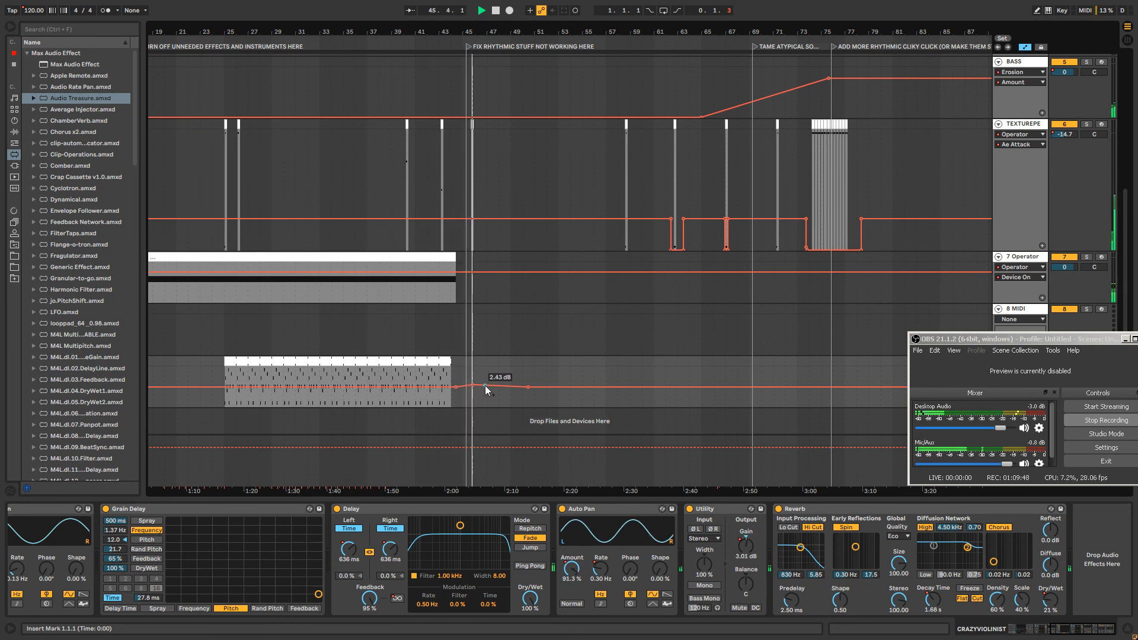
pyautogui.moveTo(485, 386); pyautogui.dragTo(512, 377)
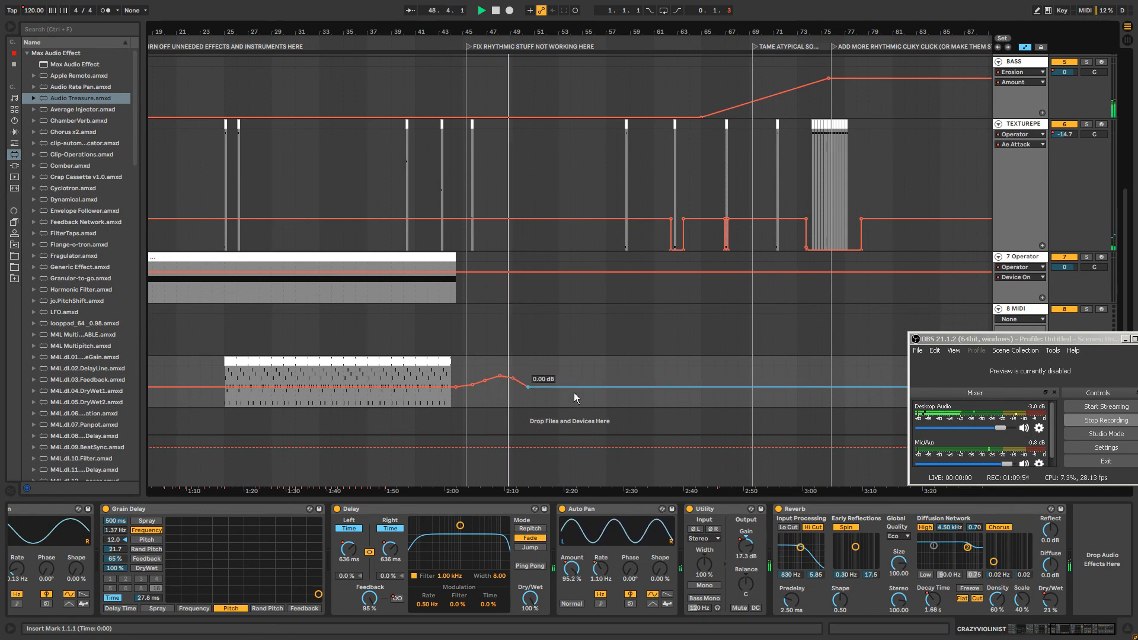
pyautogui.moveTo(528, 388); pyautogui.dragTo(710, 378)
pyautogui.click(572, 568)
pyautogui.click(536, 370)
pyautogui.click(745, 547)
pyautogui.click(720, 382)
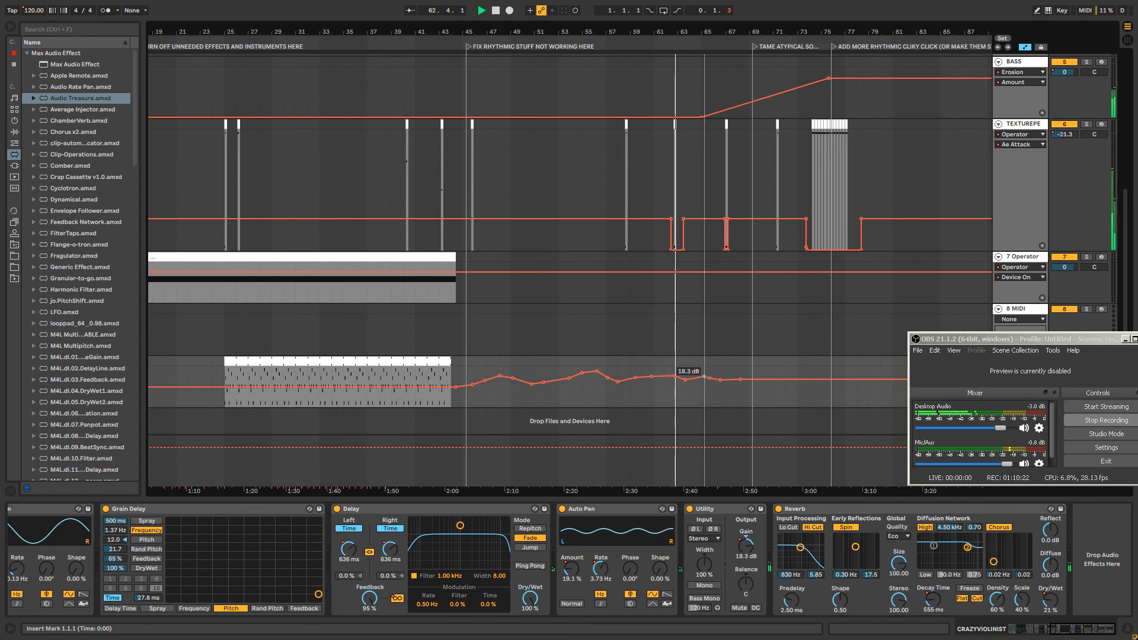
pyautogui.click(708, 380)
pyautogui.moveTo(721, 380); pyautogui.dragTo(728, 373)
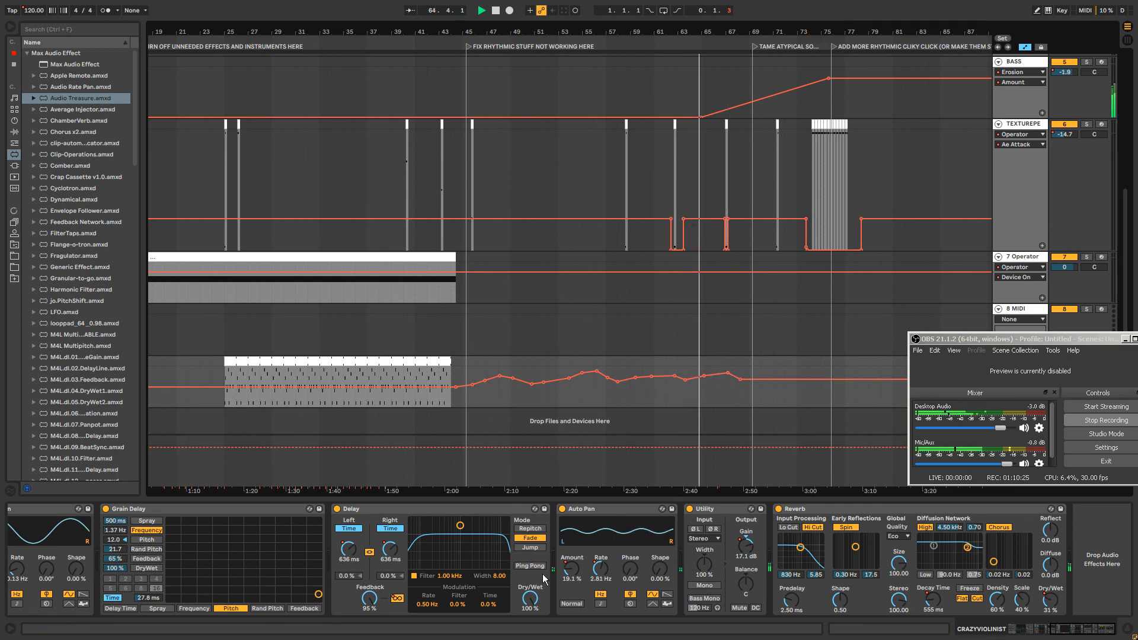
# Raise the second Auto Pan's Amount automation between about bars 65 and 69, and return to the Utility Gain automation.
pyautogui.click(573, 569)
pyautogui.click(698, 399)
pyautogui.moveTo(708, 400); pyautogui.dragTo(738, 362)
pyautogui.click(746, 545)
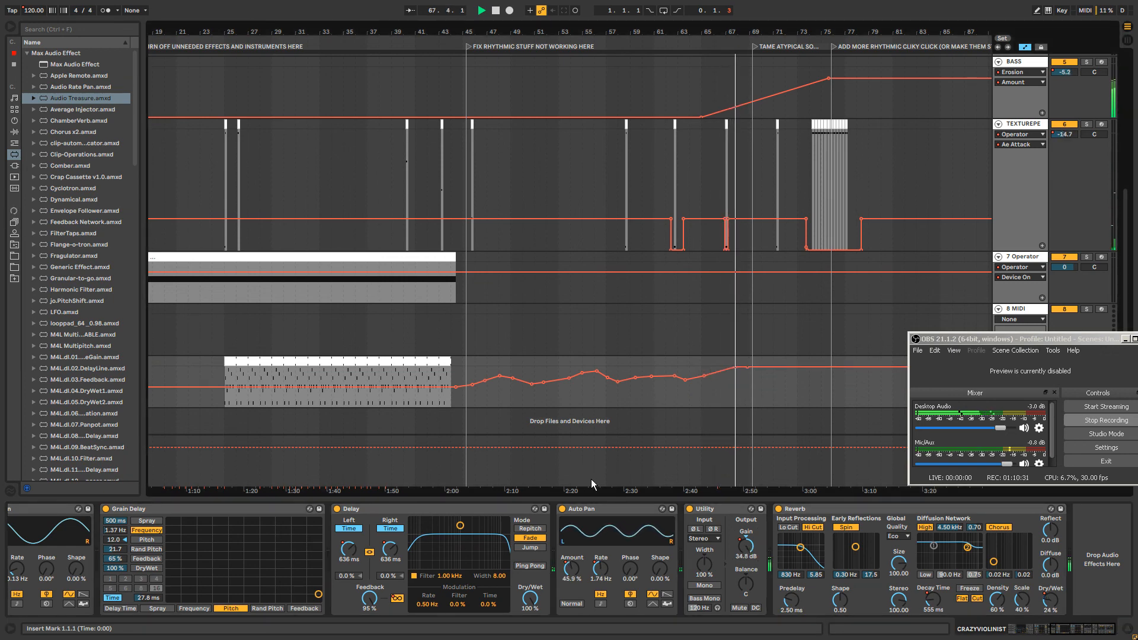
# Insert a second Utility between the existing Utility and the Reverb on CRAZYVIOLINIST.
pyautogui.click(13, 132)
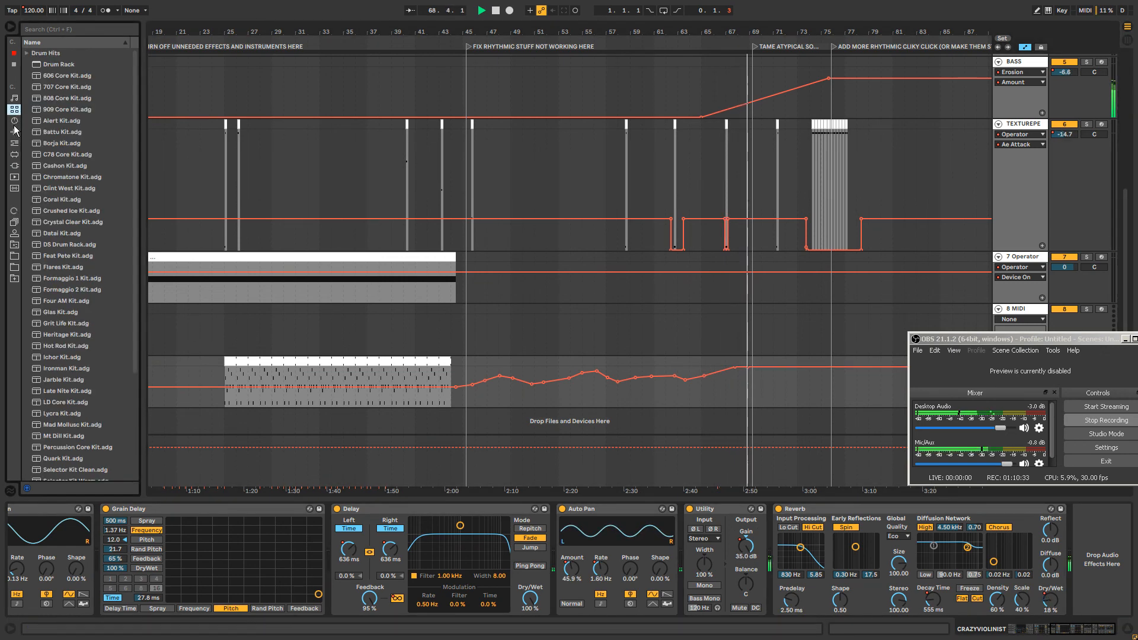
pyautogui.click(53, 448)
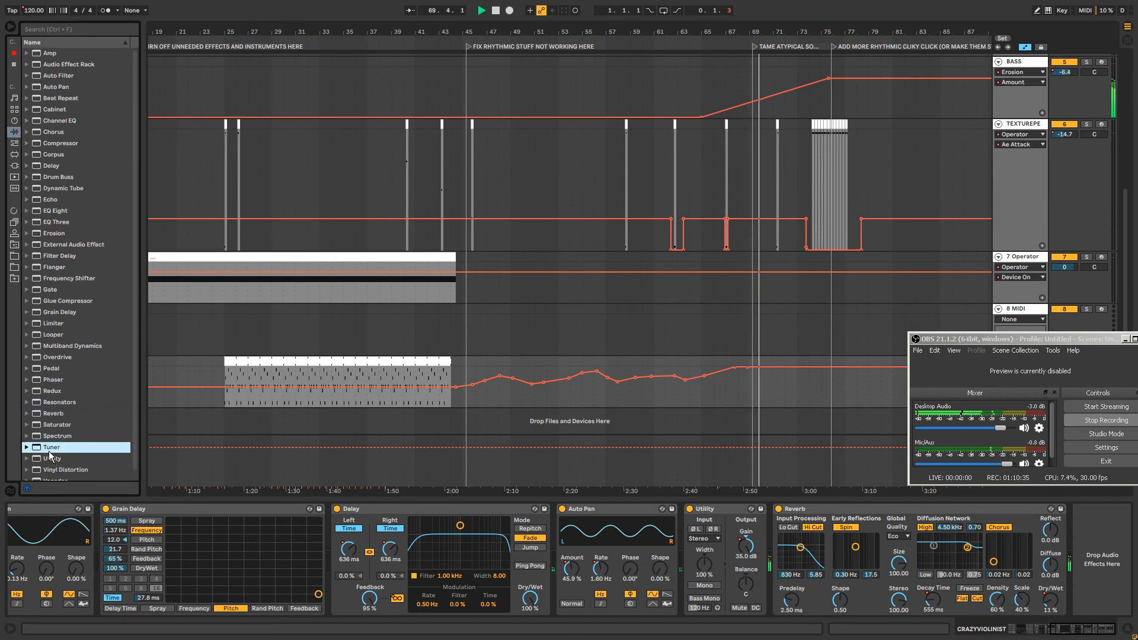
pyautogui.moveTo(52, 458); pyautogui.dragTo(824, 547)
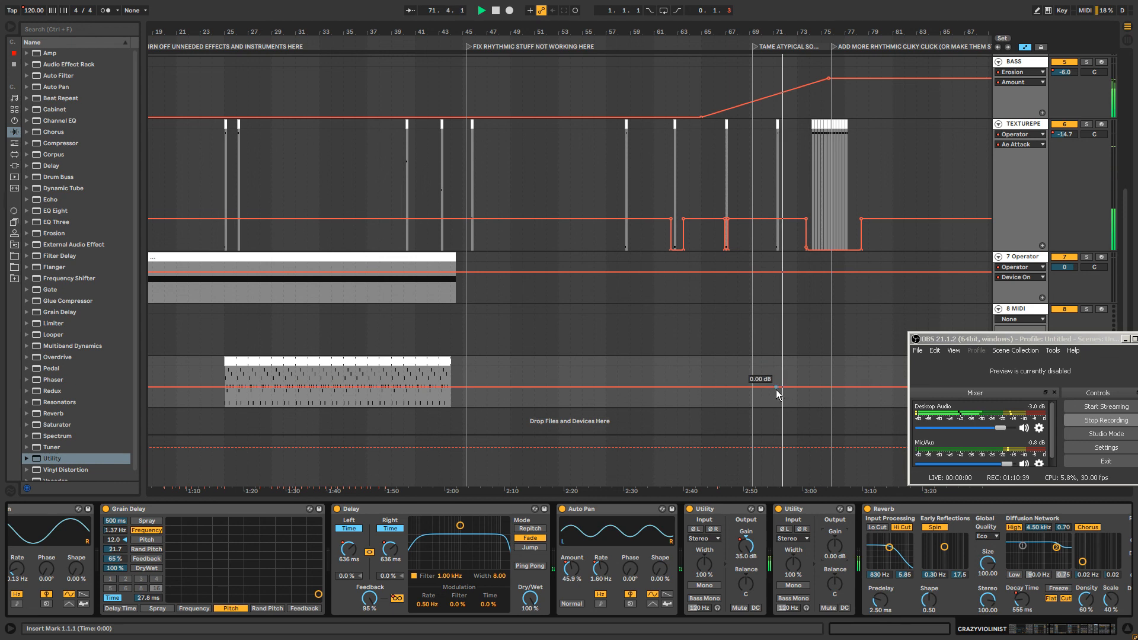
# Automate the new Utility's Gain to rise from 0 dB at about bar 72 to about 20 dB at bar 78.
pyautogui.click(777, 389)
pyautogui.moveTo(794, 389); pyautogui.dragTo(809, 381)
pyautogui.click(824, 382)
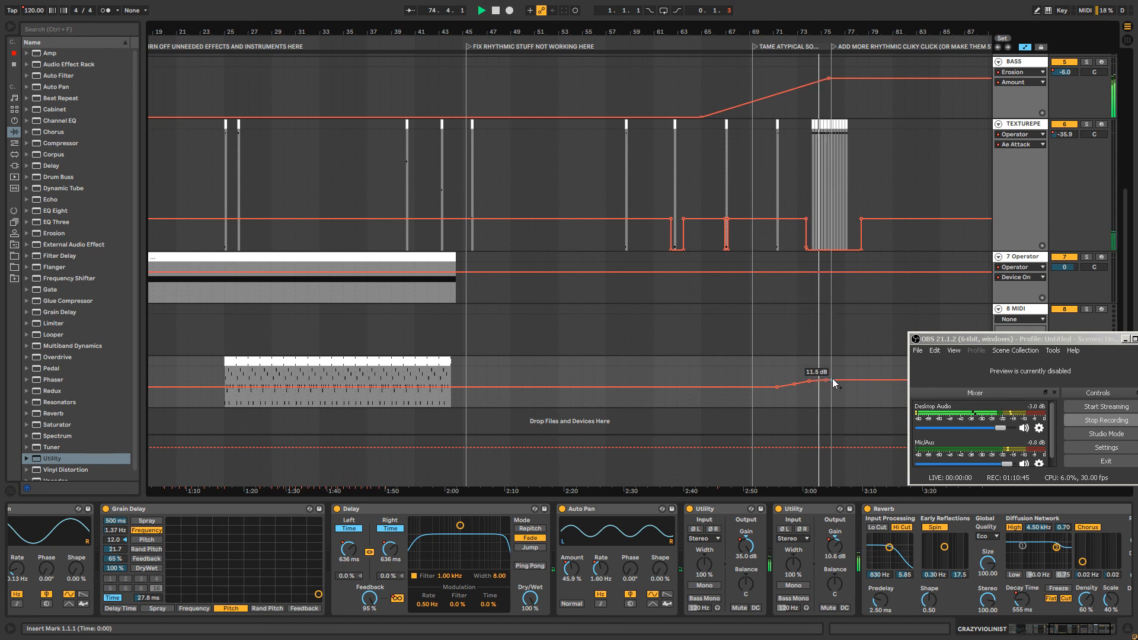
pyautogui.moveTo(829, 381); pyautogui.dragTo(845, 375)
pyautogui.moveTo(975, 26); pyautogui.dragTo(949, 66)
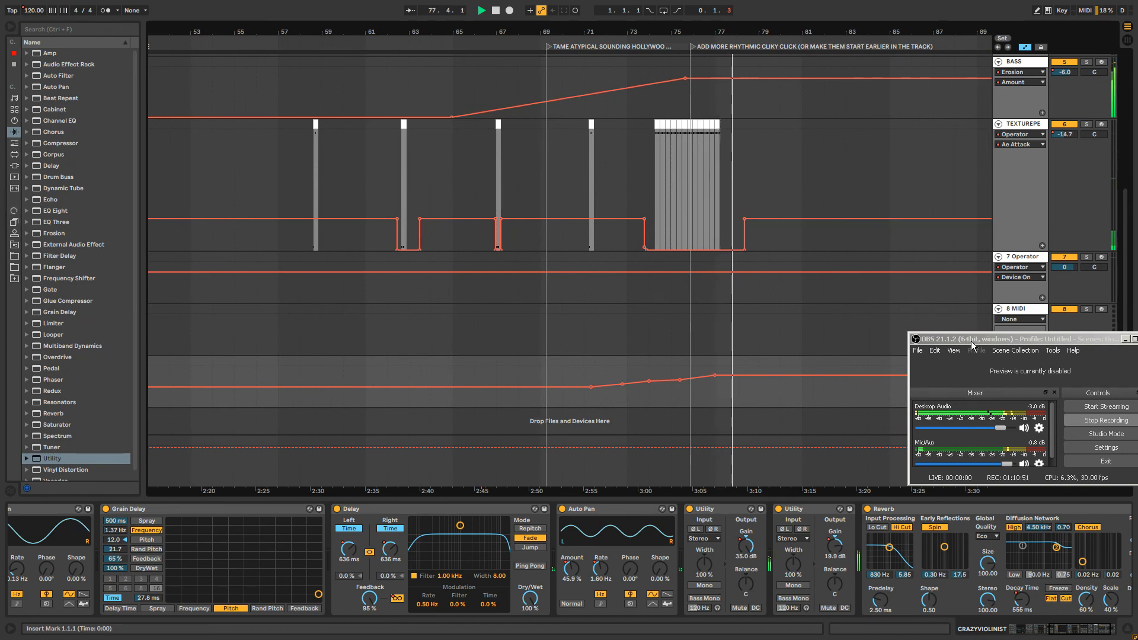
# Move the OBS window away from the track headers and show the Master's devices.
pyautogui.moveTo(972, 346); pyautogui.dragTo(777, 284)
pyautogui.click(1022, 445)
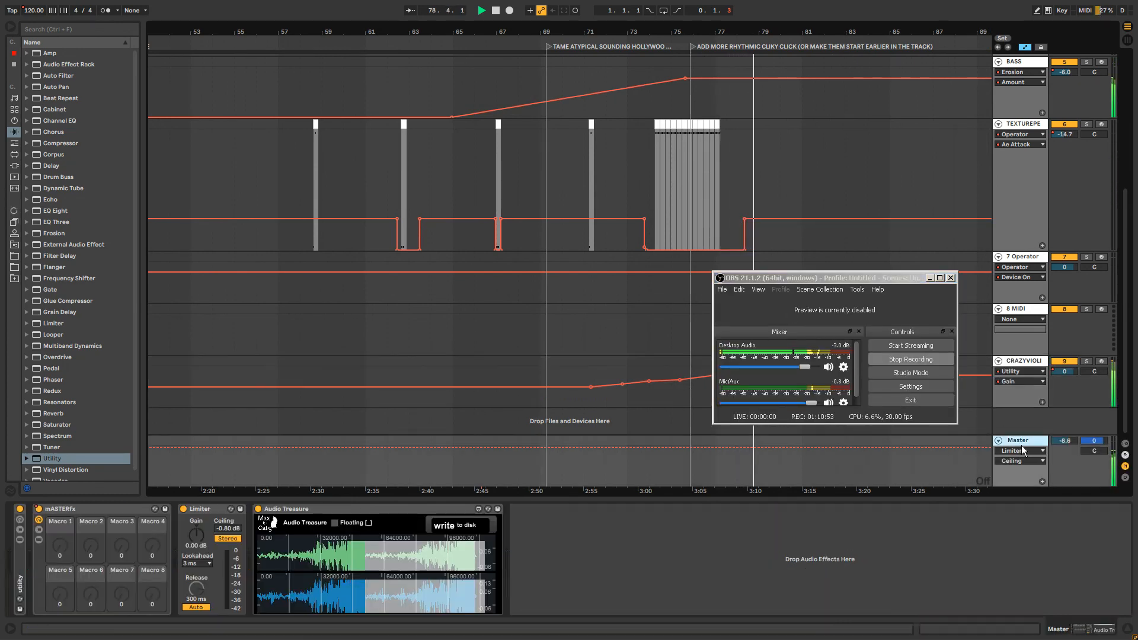